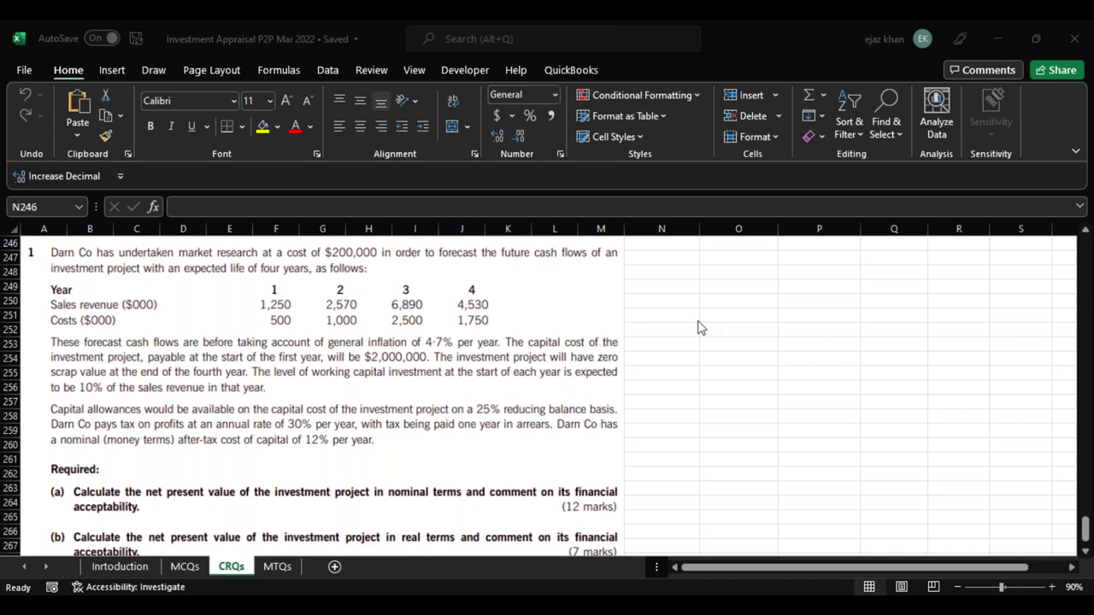
# - Enter the phone number in cell O264
pyautogui.click(713, 504)
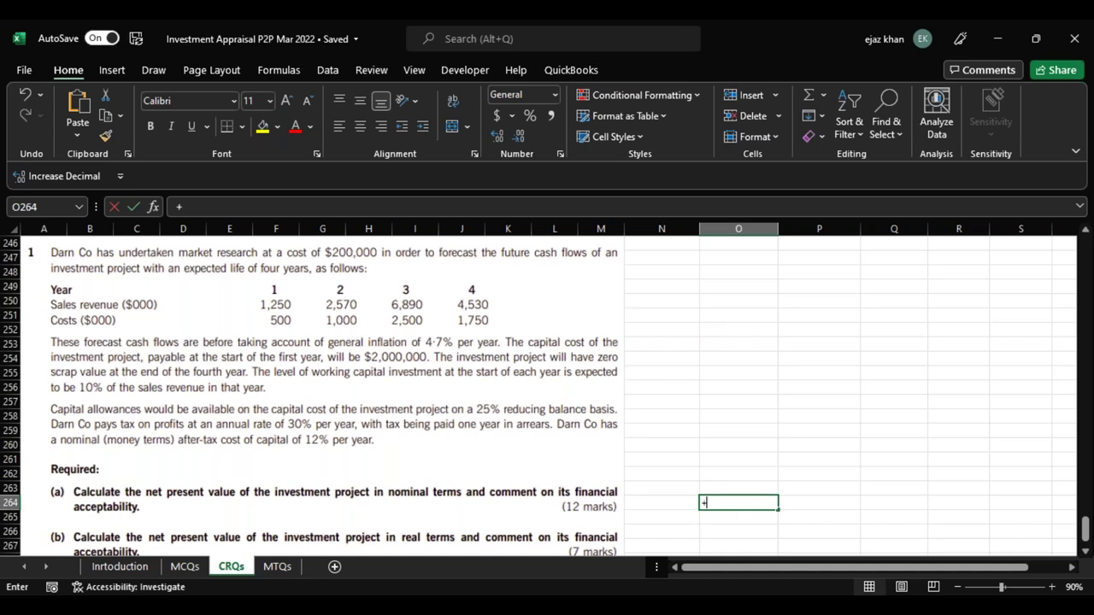
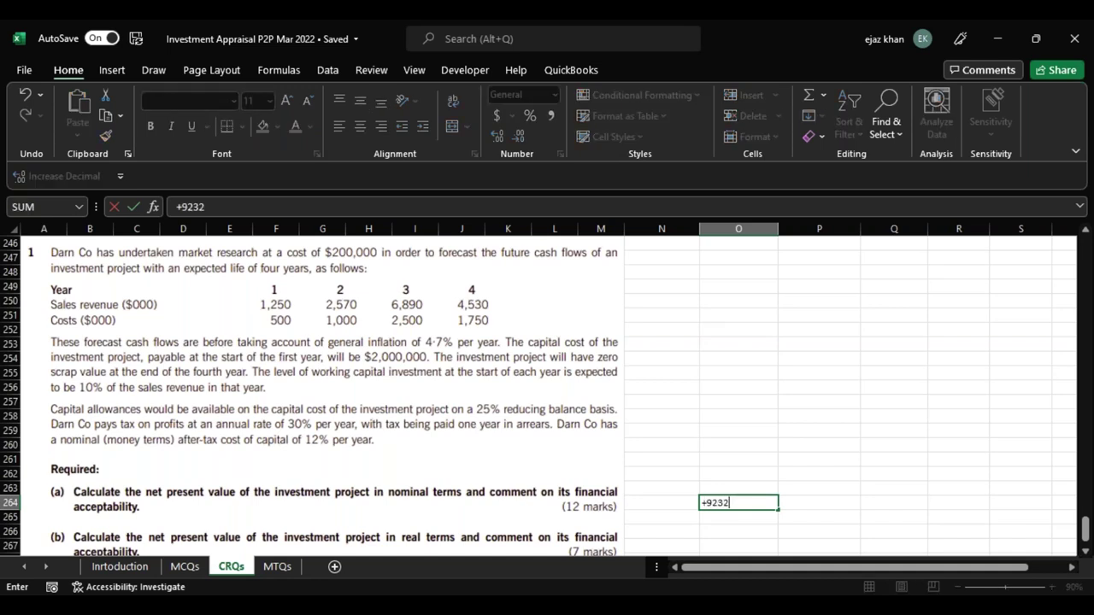
pyautogui.press('Return')
# - Re-enter O264's number with a leading apostrophe and plus sign so it is stored as text
pyautogui.click(735, 502)
pyautogui.doubleClick(737, 502)
pyautogui.click(709, 504)
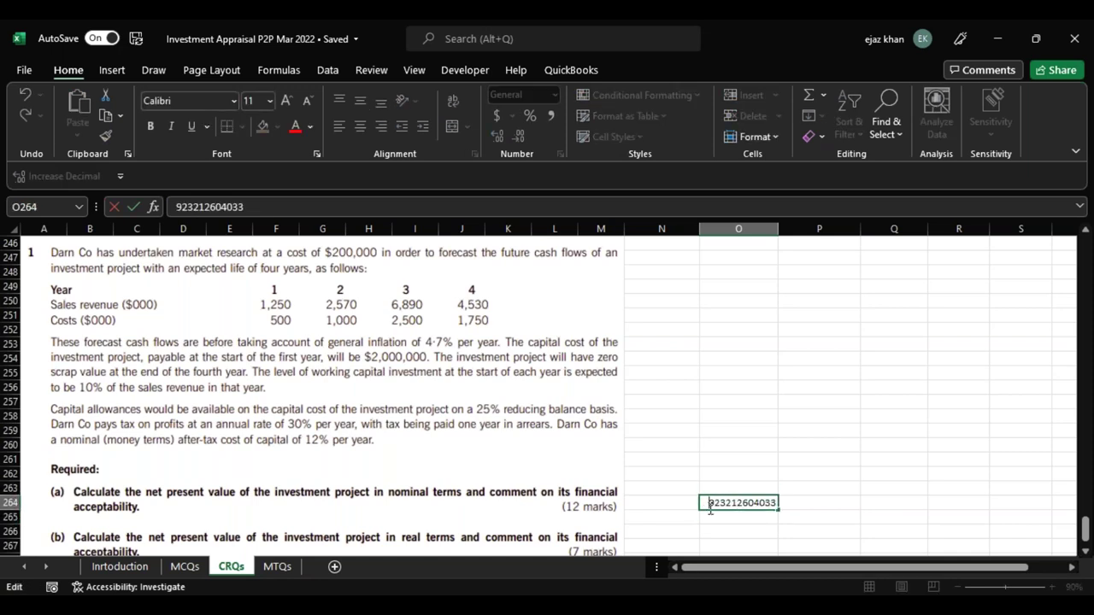
pyautogui.write('+')
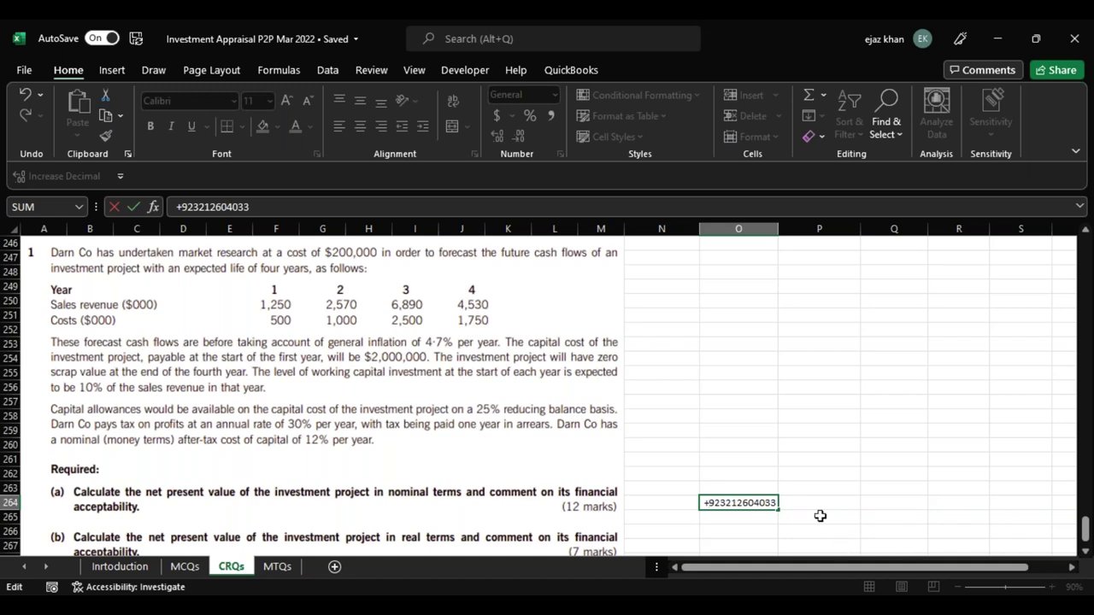
pyautogui.write("'")
pyautogui.press('Return')
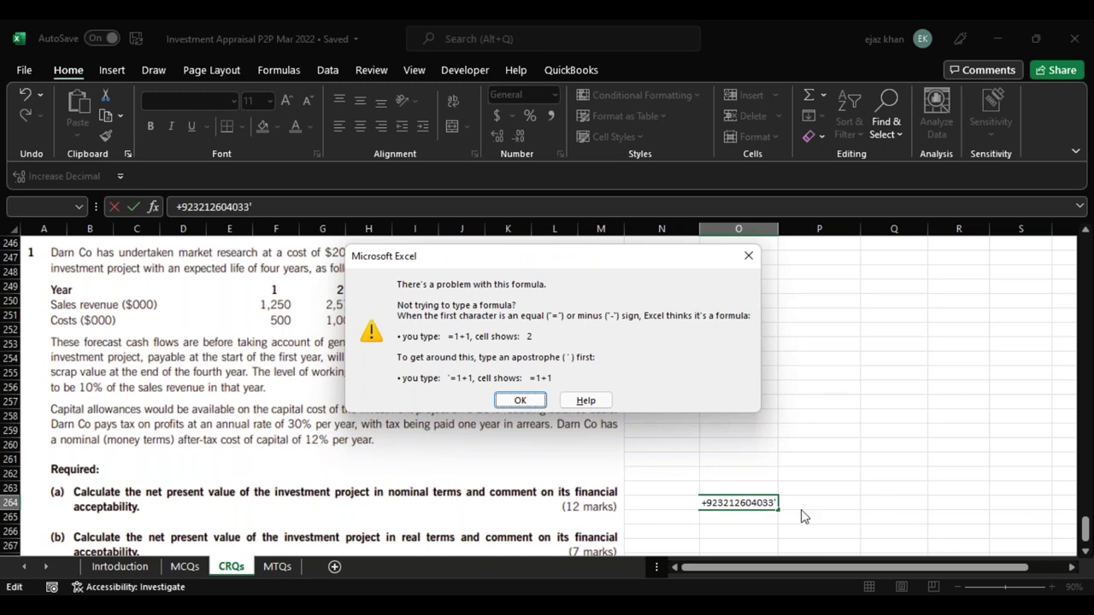
pyautogui.rightClick(707, 506)
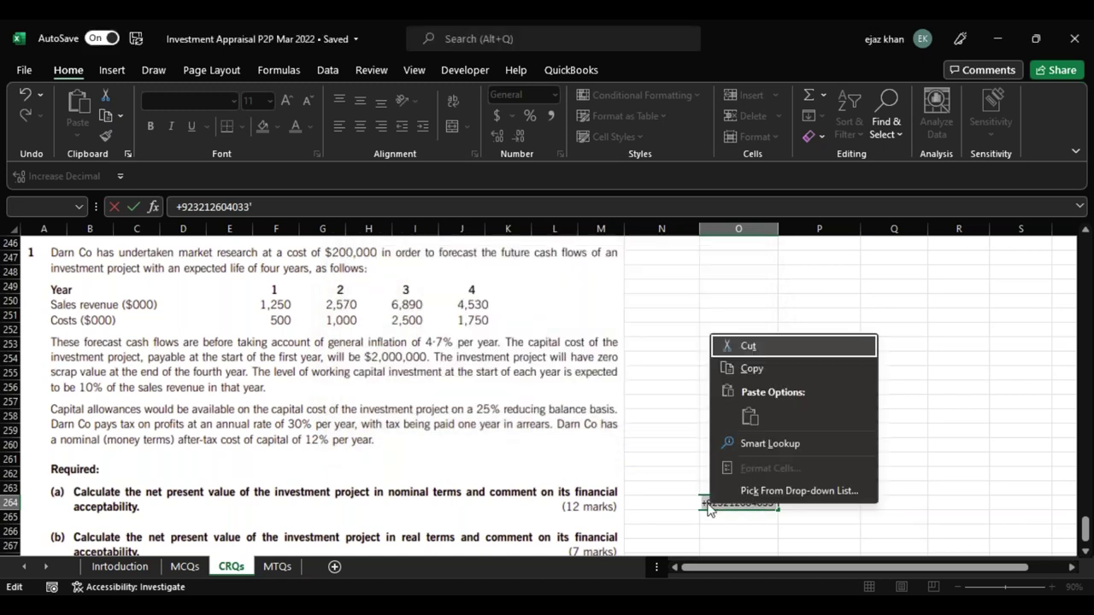
pyautogui.press('Escape')
pyautogui.press('BackSpace')
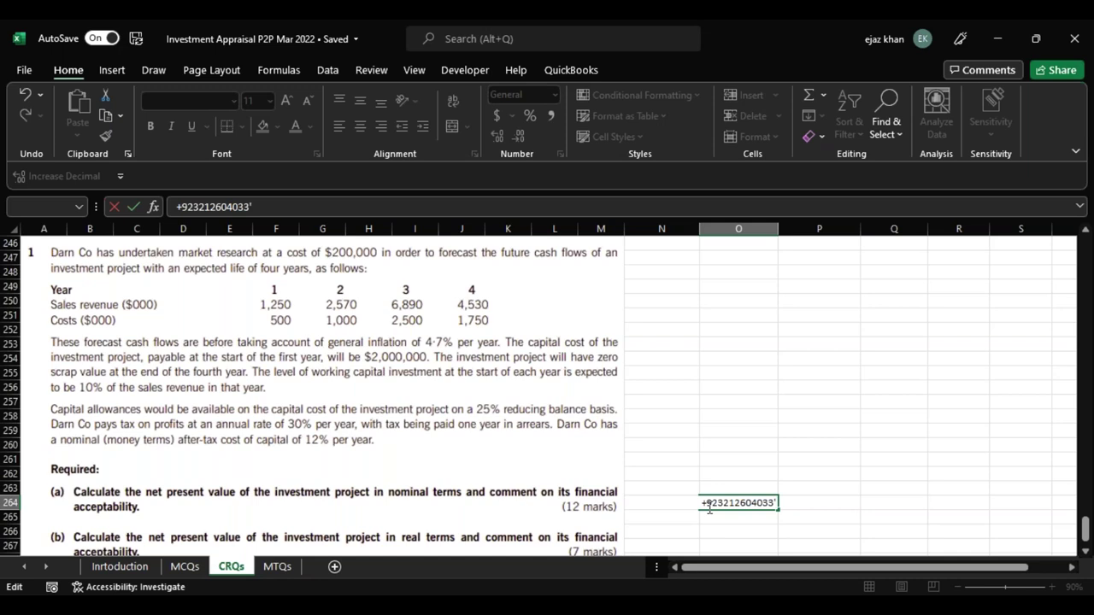
pyautogui.press('Left')
pyautogui.press('Left')
pyautogui.press('Left')
pyautogui.press('Left')
pyautogui.press('Left')
pyautogui.press('Left')
pyautogui.press('Left')
pyautogui.press('Left')
pyautogui.press('Left')
pyautogui.press('Left')
pyautogui.press('Left')
pyautogui.press('Left')
pyautogui.press('Left')
pyautogui.write("'")
pyautogui.press('Return')
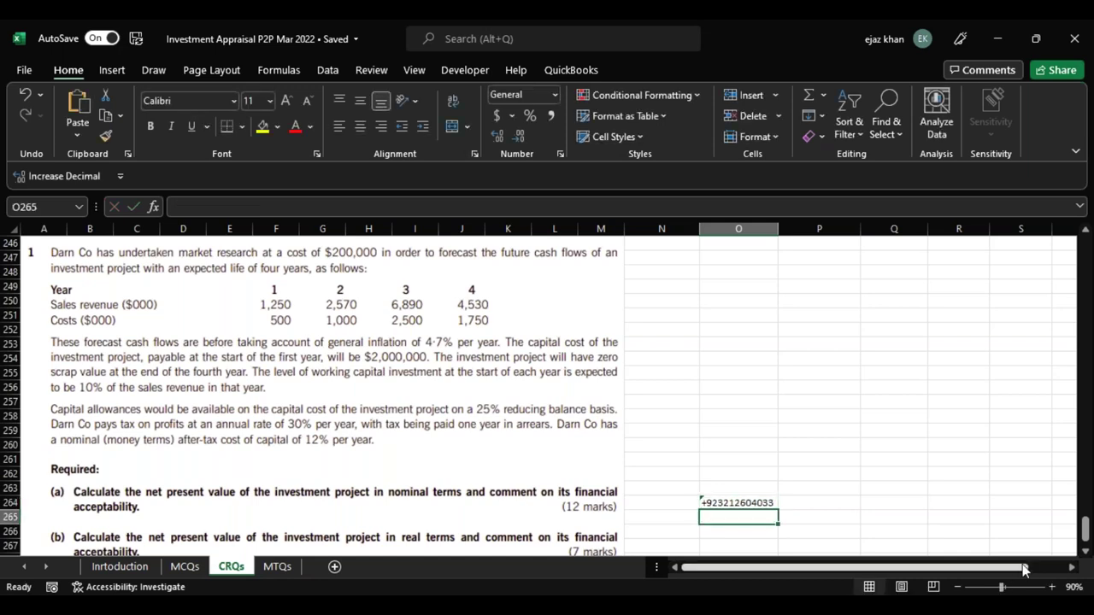
pyautogui.click(1051, 586)
pyautogui.click(1051, 587)
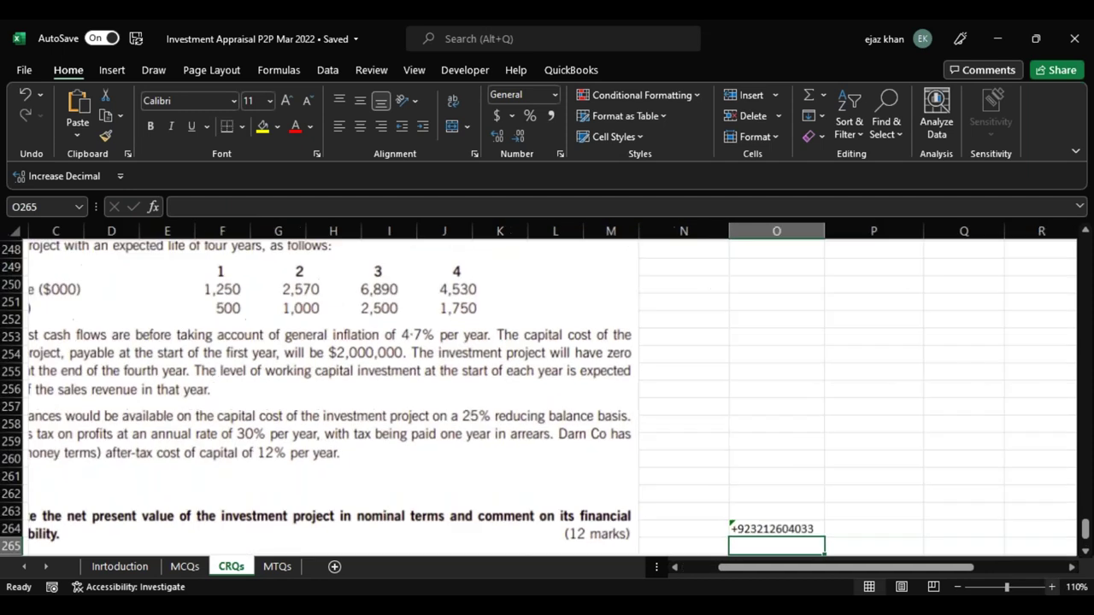
pyautogui.click(1086, 554)
pyautogui.click(1085, 554)
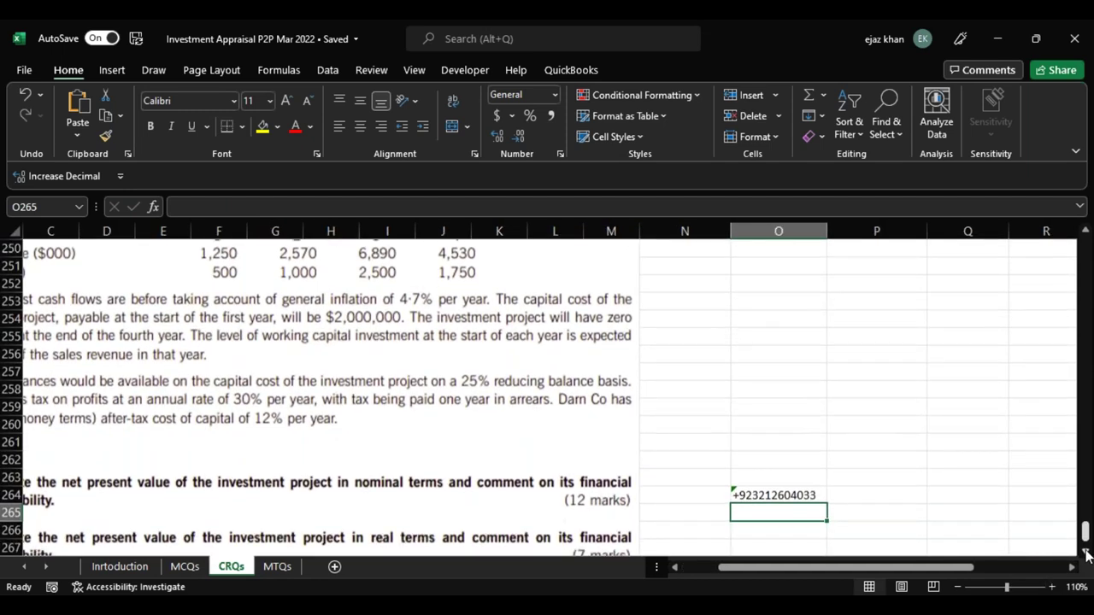
pyautogui.click(775, 498)
pyautogui.click(772, 514)
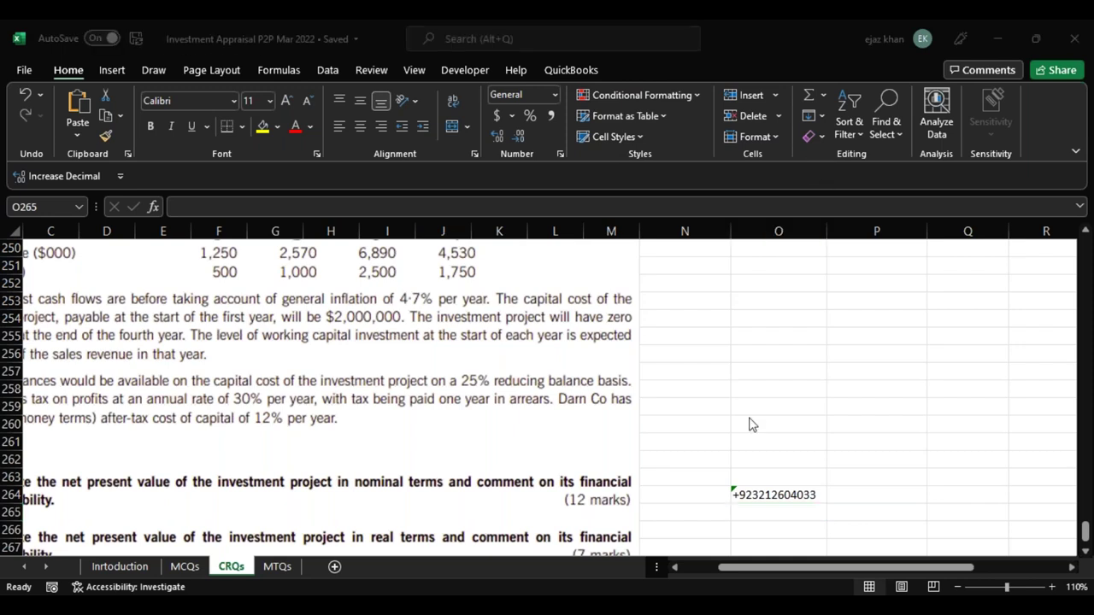
# - Clear the phone number from O264 and move to cell N247 beside the question
pyautogui.click(775, 509)
pyautogui.click(773, 495)
pyautogui.press('Delete')
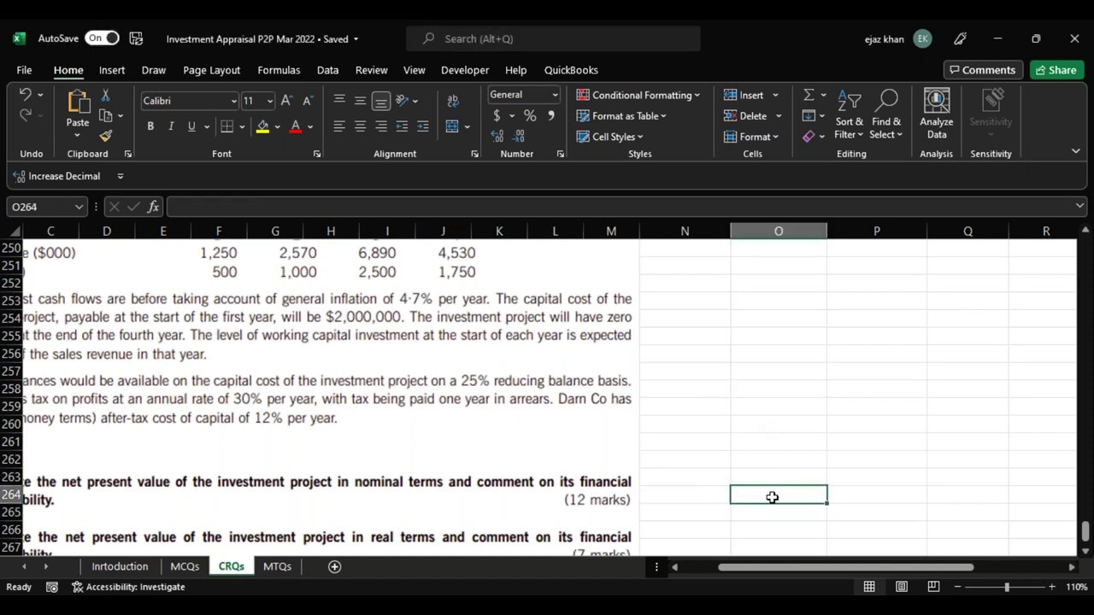
pyautogui.click(705, 428)
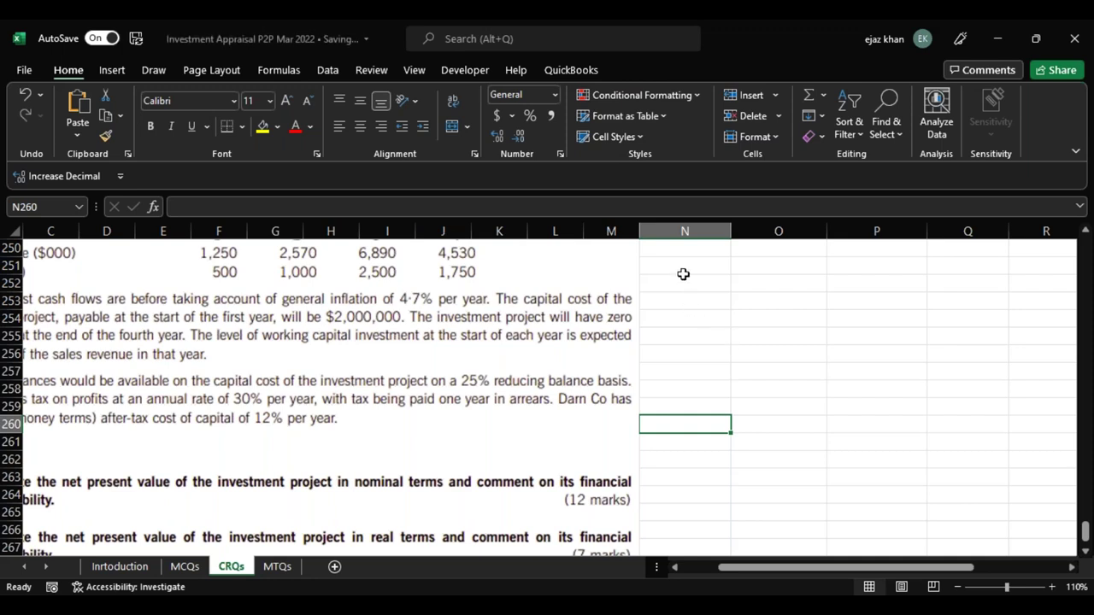
pyautogui.moveTo(832, 572); pyautogui.dragTo(801, 573)
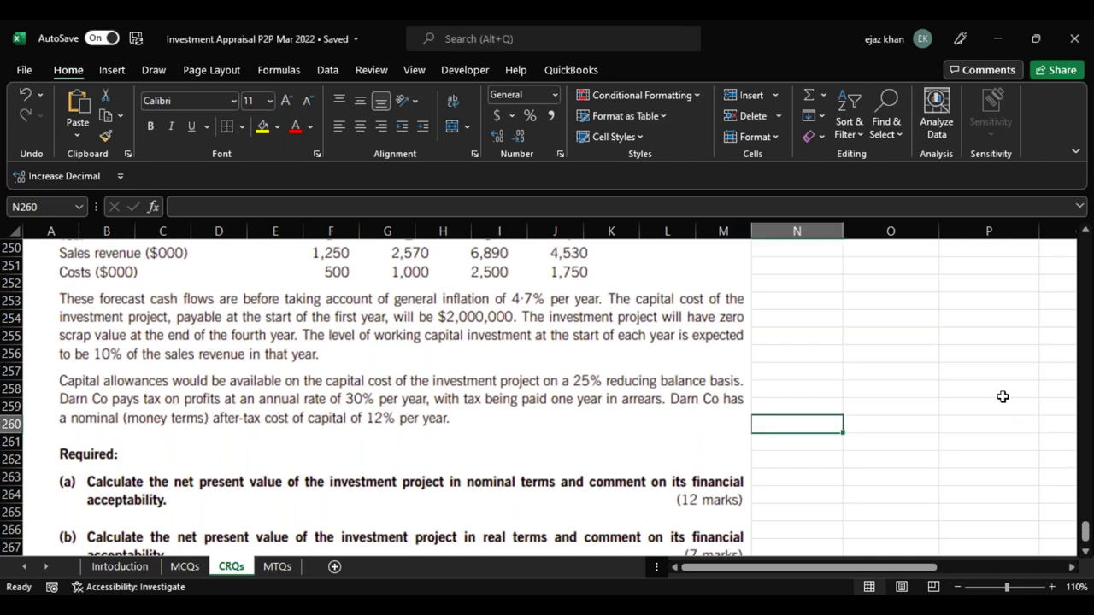
pyautogui.press('Up')
pyautogui.press('Up')
pyautogui.press('Up')
pyautogui.press('Up')
pyautogui.press('Up')
pyautogui.press('Up')
pyautogui.press('Up')
pyautogui.press('Up')
pyautogui.press('Up')
pyautogui.press('Up')
pyautogui.press('Up')
pyautogui.press('Up')
pyautogui.press('Up')
pyautogui.press('Up')
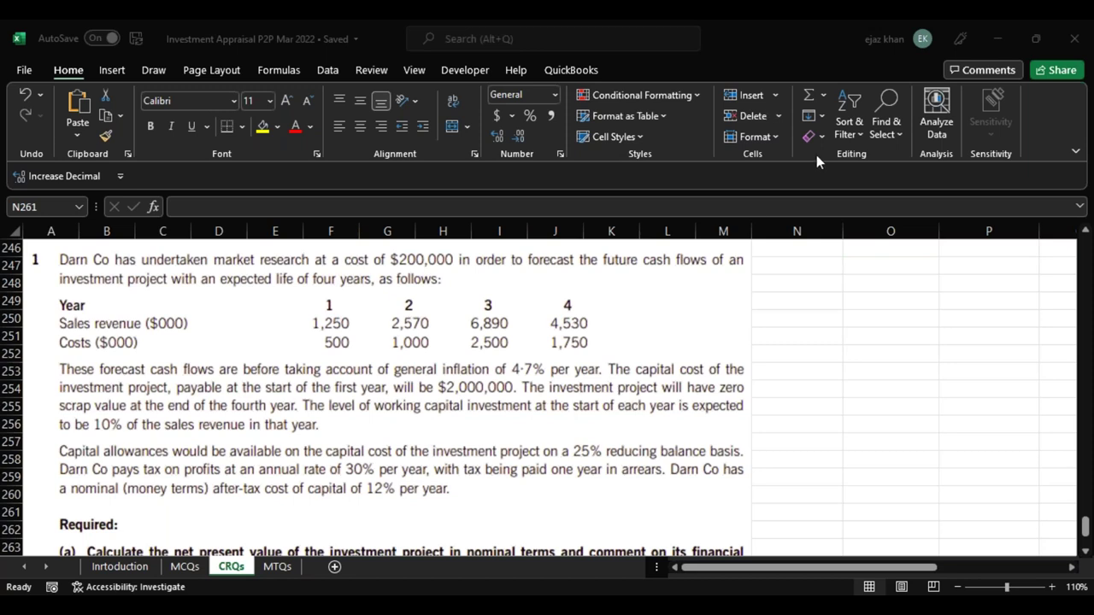
pyautogui.click(764, 288)
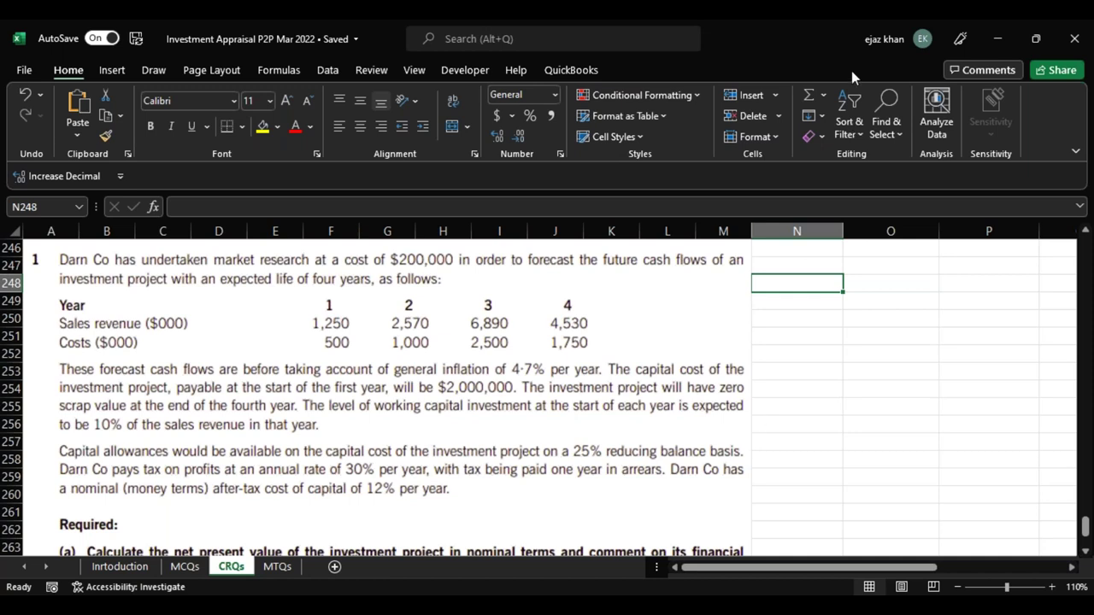
pyautogui.click(792, 290)
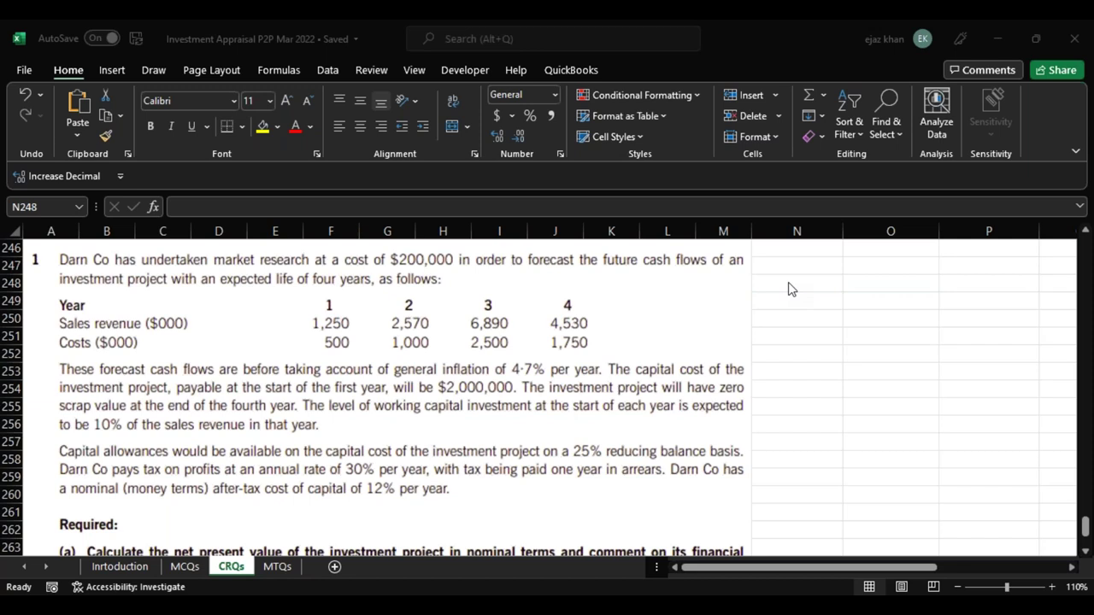
pyautogui.click(1086, 554)
pyautogui.scroll(-2, 1086, 553)
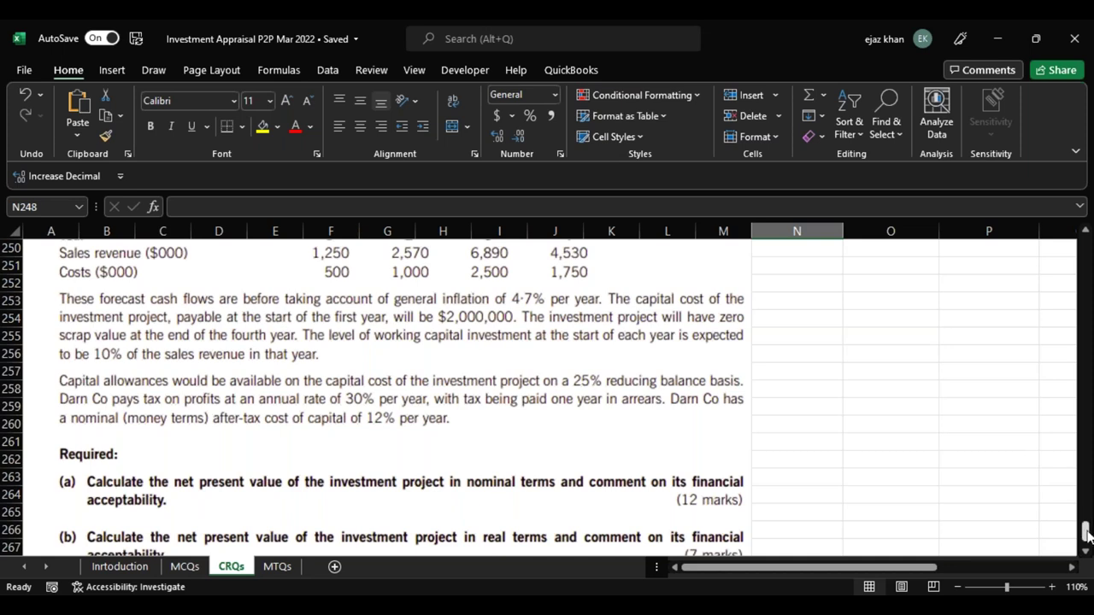
pyautogui.scroll(3, 1086, 526)
pyautogui.scroll(1, 1086, 523)
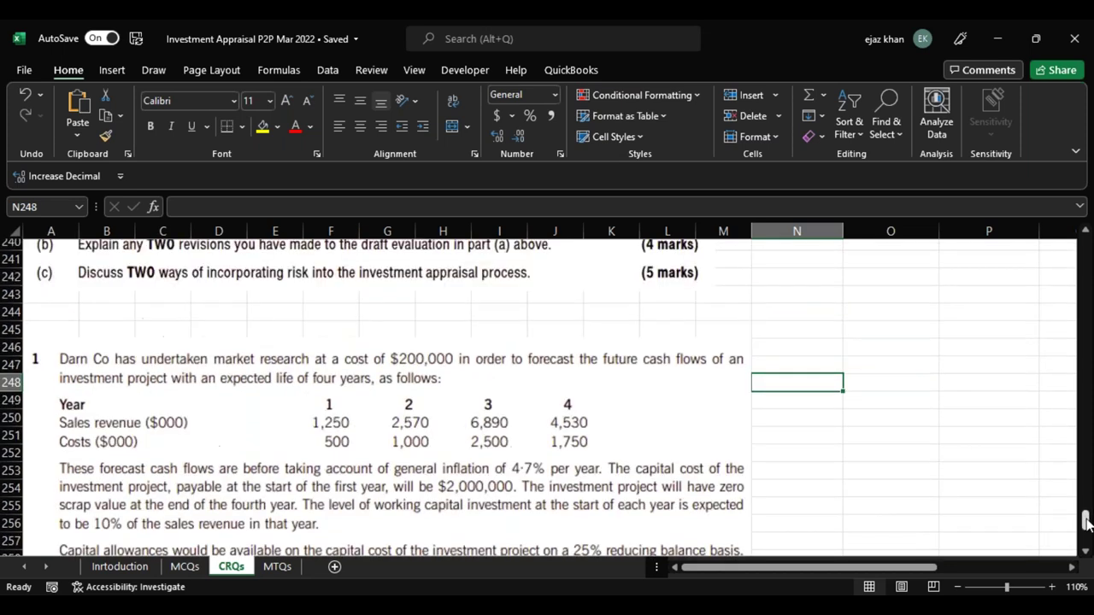
pyautogui.scroll(-3, 1086, 523)
pyautogui.click(789, 284)
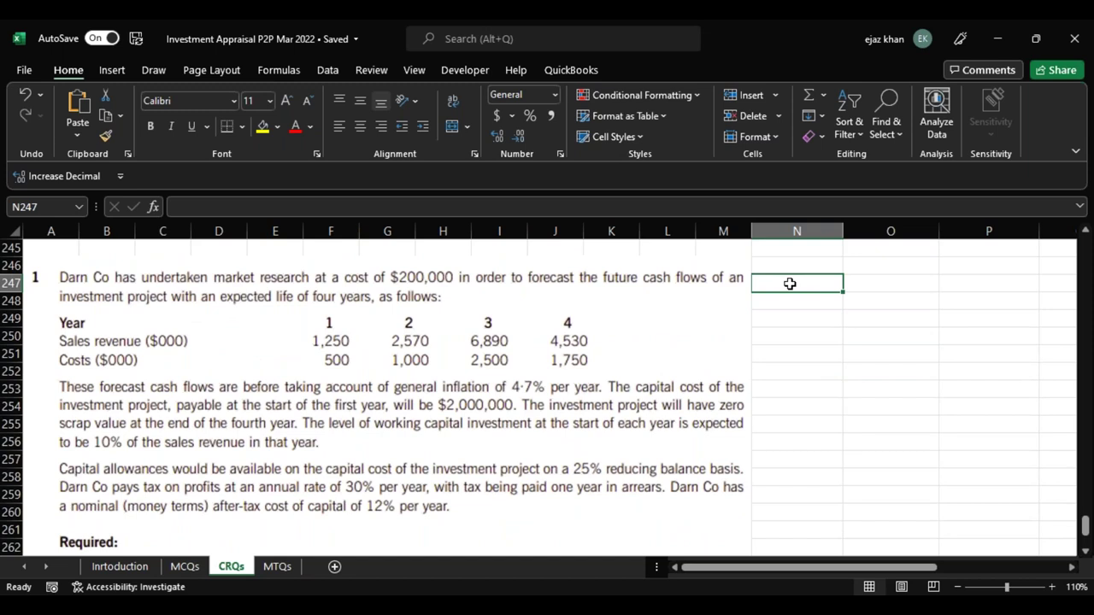
# - Enter the '$000' units label in cell P247
pyautogui.press('Right')
pyautogui.press('Right')
pyautogui.write("'$000")
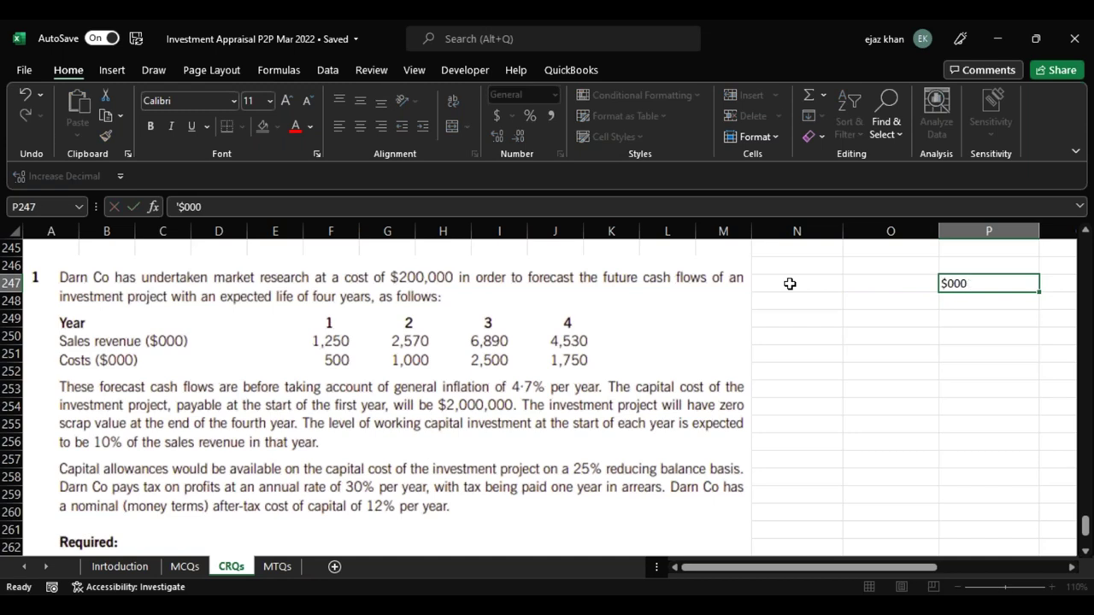
pyautogui.press('Return')
# - Format the working block N248:R261 with Comma Style and no decimal places
pyautogui.press('Left')
pyautogui.press('Left')
pyautogui.hotkey('shift', 'Down')
pyautogui.hotkey('shift', 'Right')
pyautogui.hotkey('shift', 'Right')
pyautogui.hotkey('shift', 'Right')
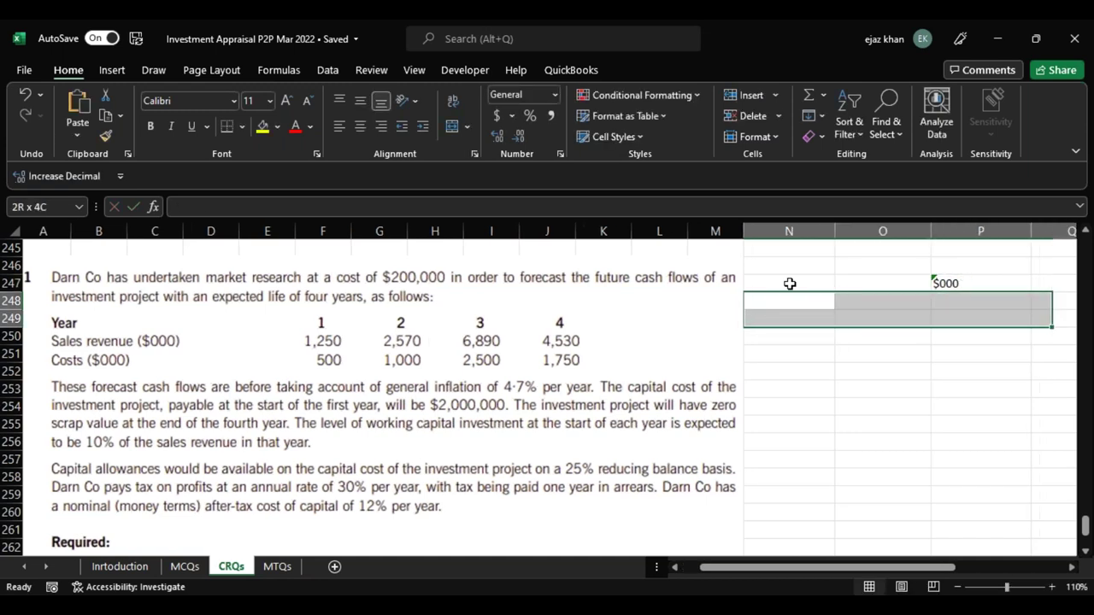
pyautogui.hotkey('shift', 'Right')
pyautogui.hotkey('shift', 'Down')
pyautogui.hotkey('shift', 'Down')
pyautogui.hotkey('shift', 'Down')
pyautogui.hotkey('shift', 'Down')
pyautogui.hotkey('shift', 'Down')
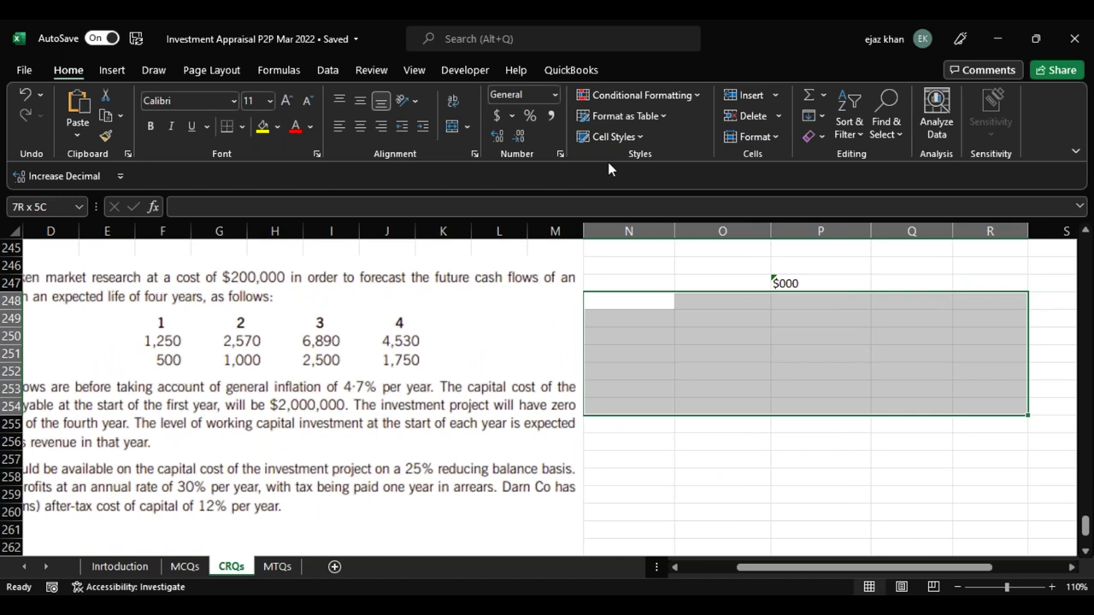
pyautogui.hotkey('shift', 'Down')
pyautogui.hotkey('shift', 'Down')
pyautogui.hotkey('shift', 'Down')
pyautogui.hotkey('shift', 'Down')
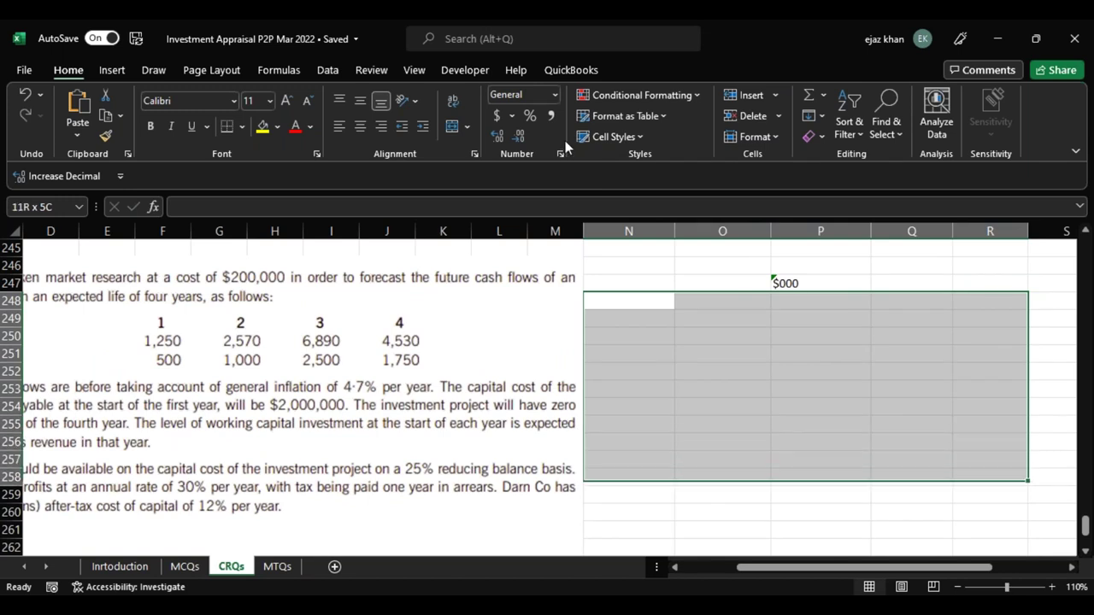
pyautogui.hotkey('shift', 'Down')
pyautogui.hotkey('shift', 'Down')
pyautogui.hotkey('shift', 'Down')
pyautogui.click(551, 114)
pyautogui.click(517, 135)
pyautogui.click(648, 307)
pyautogui.rightClick(717, 301)
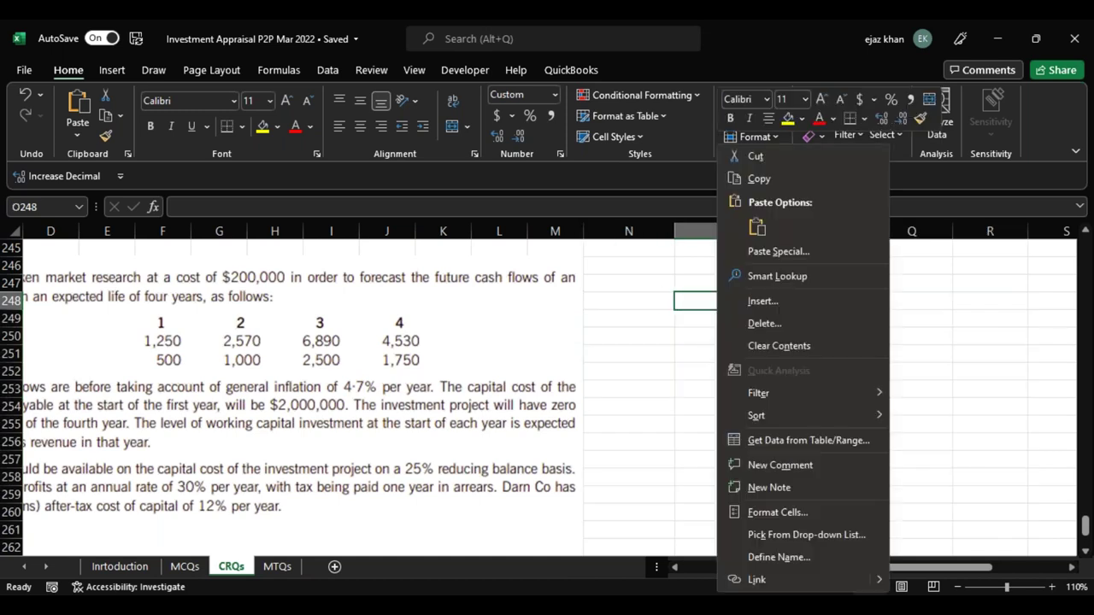
pyautogui.press('Escape')
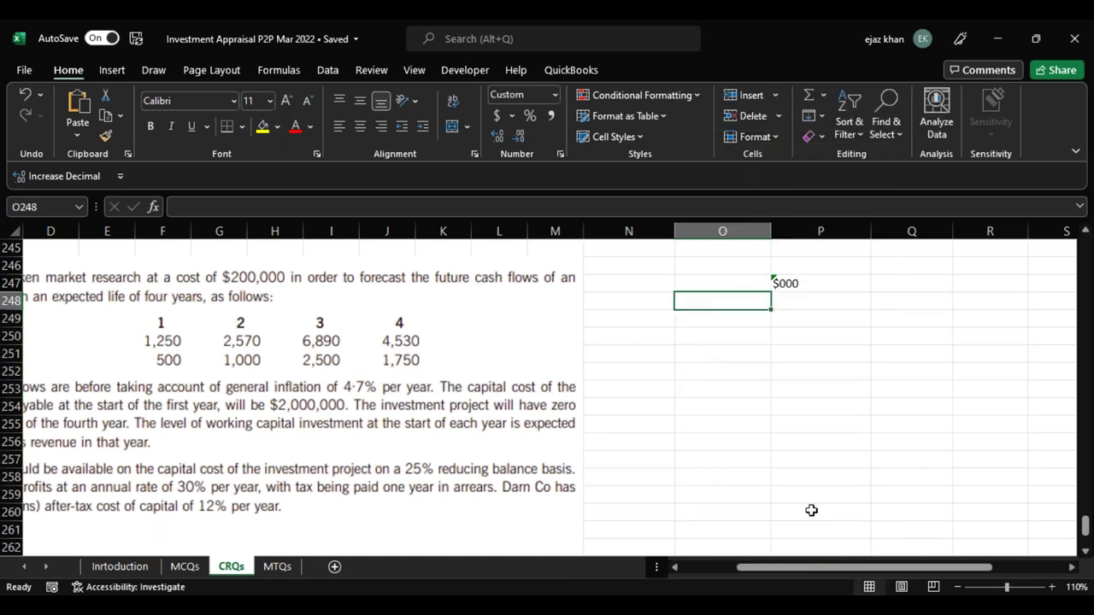
pyautogui.moveTo(775, 567); pyautogui.dragTo(382, 432)
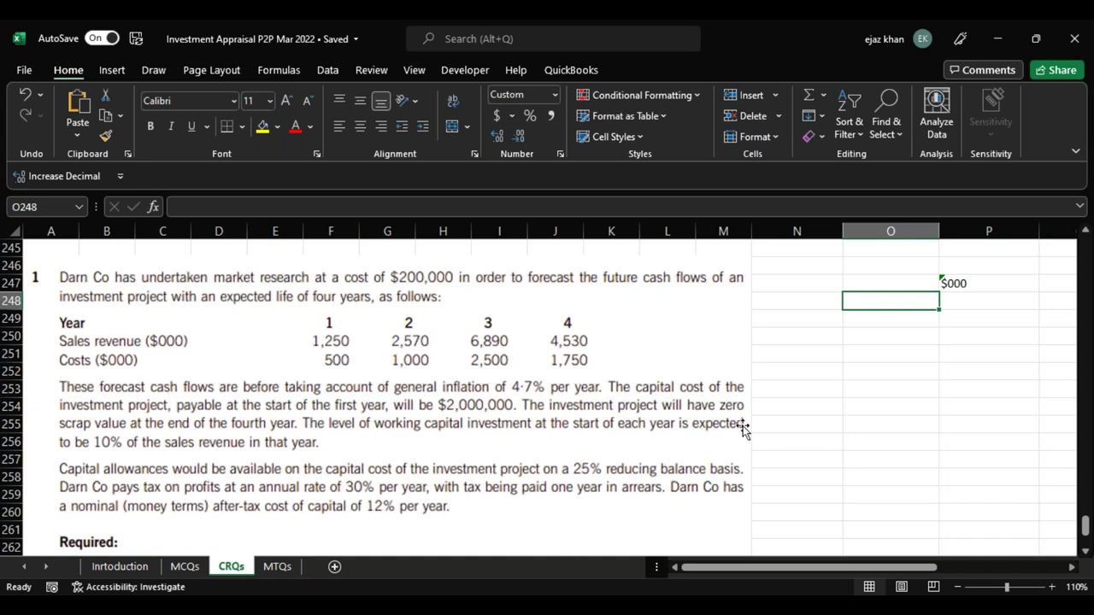
# - Centre and bold the '$000' heading in P247
pyautogui.click(974, 285)
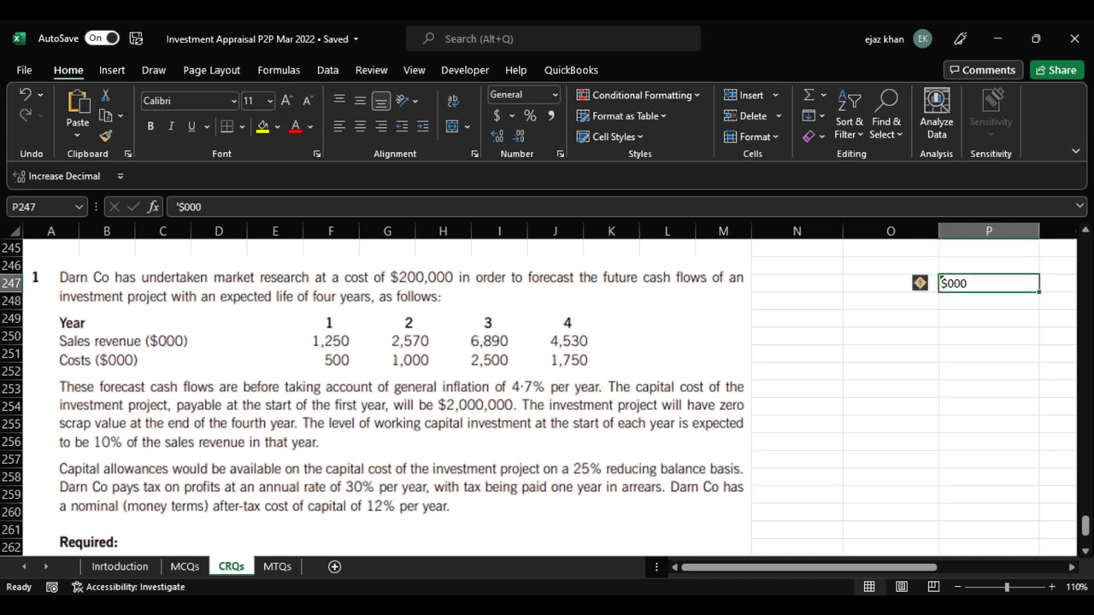
pyautogui.click(360, 130)
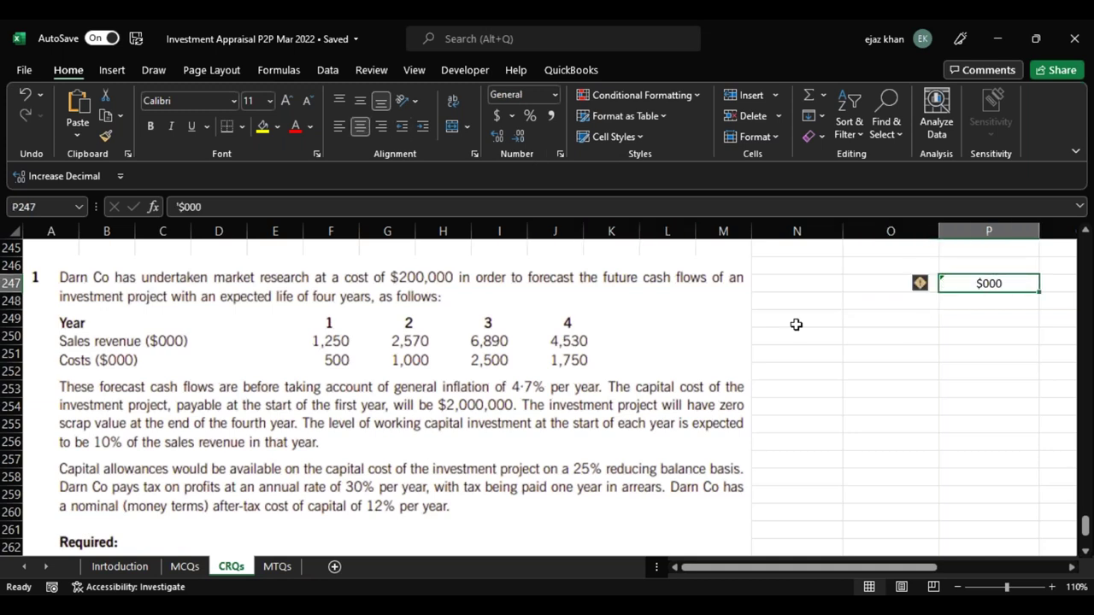
pyautogui.hotkey('ctrl', 'b')
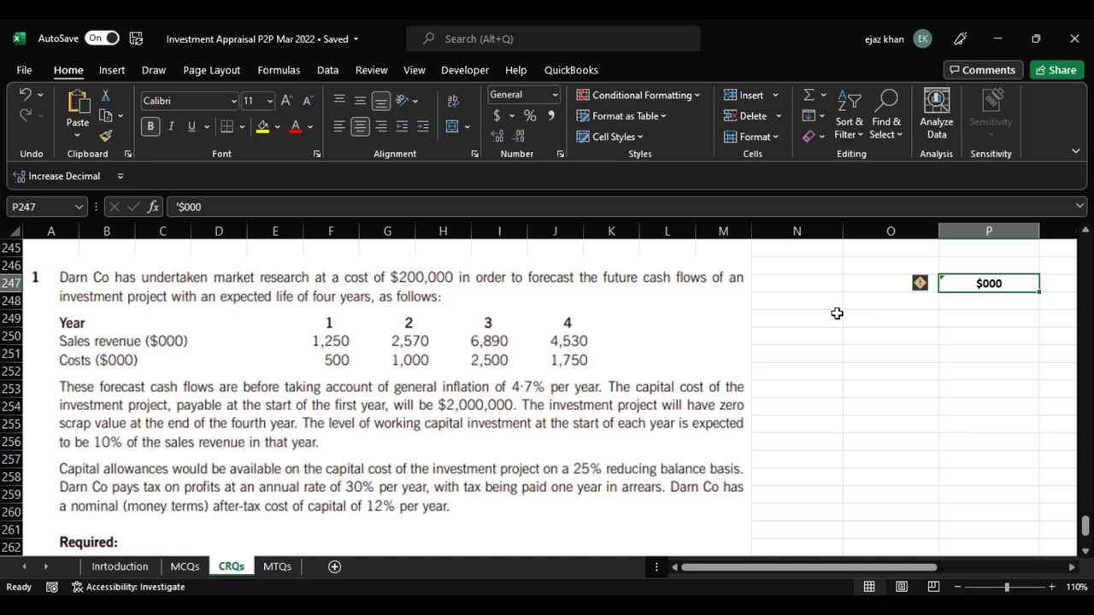
pyautogui.click(798, 302)
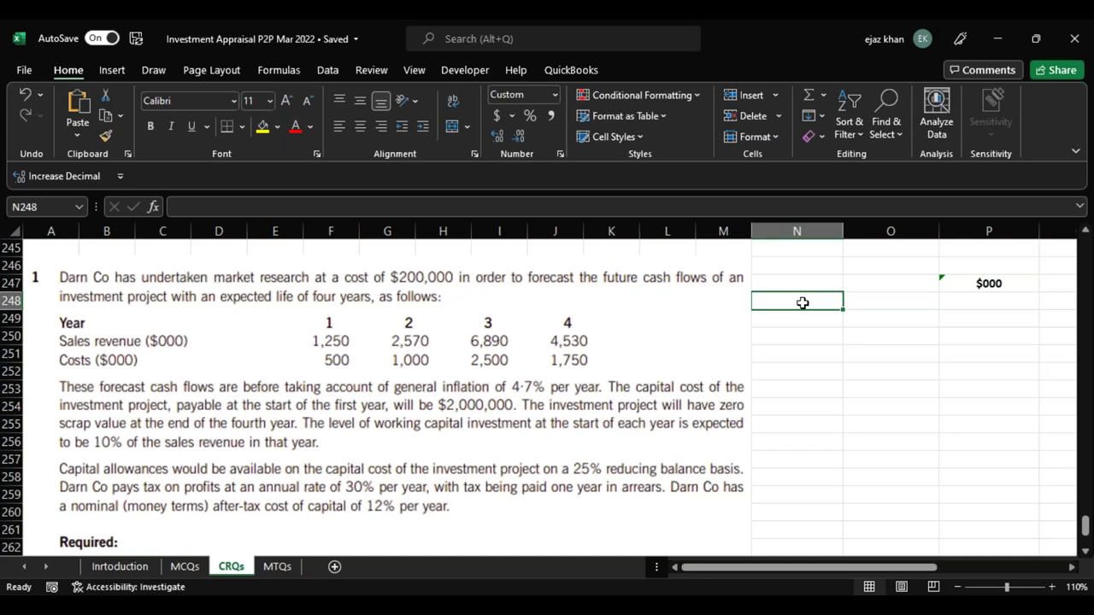
# - Enter year numbers 0 to 5 across O248:T248
pyautogui.press('Right')
pyautogui.write('0')
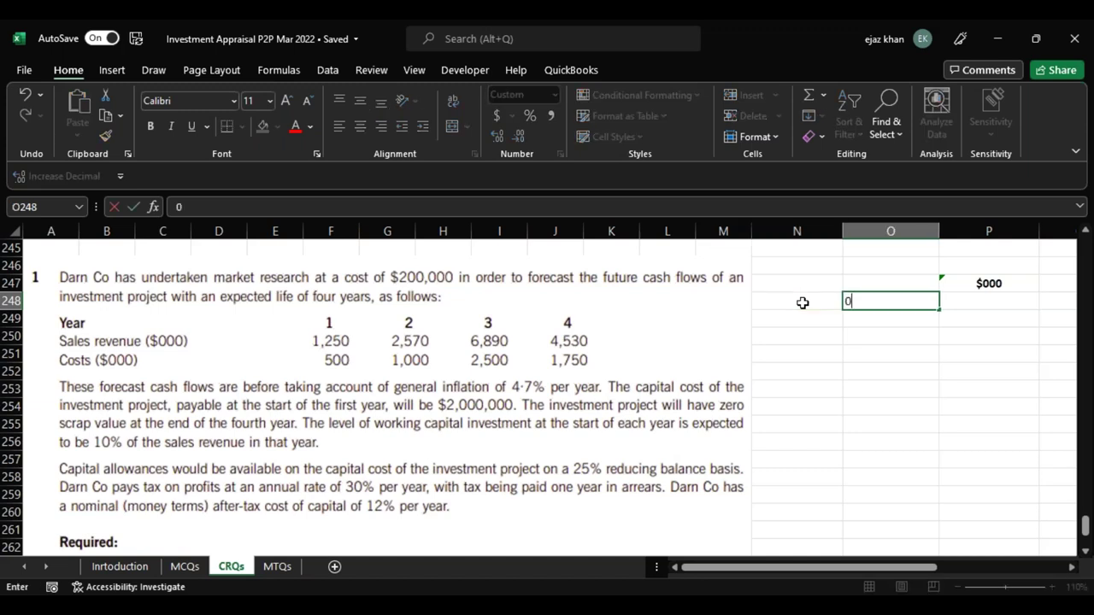
pyautogui.press('Right')
pyautogui.write('1')
pyautogui.press('Right')
pyautogui.write('2')
pyautogui.press('Right')
pyautogui.write('3')
pyautogui.press('Right')
pyautogui.write('4')
pyautogui.press('Right')
pyautogui.write('5')
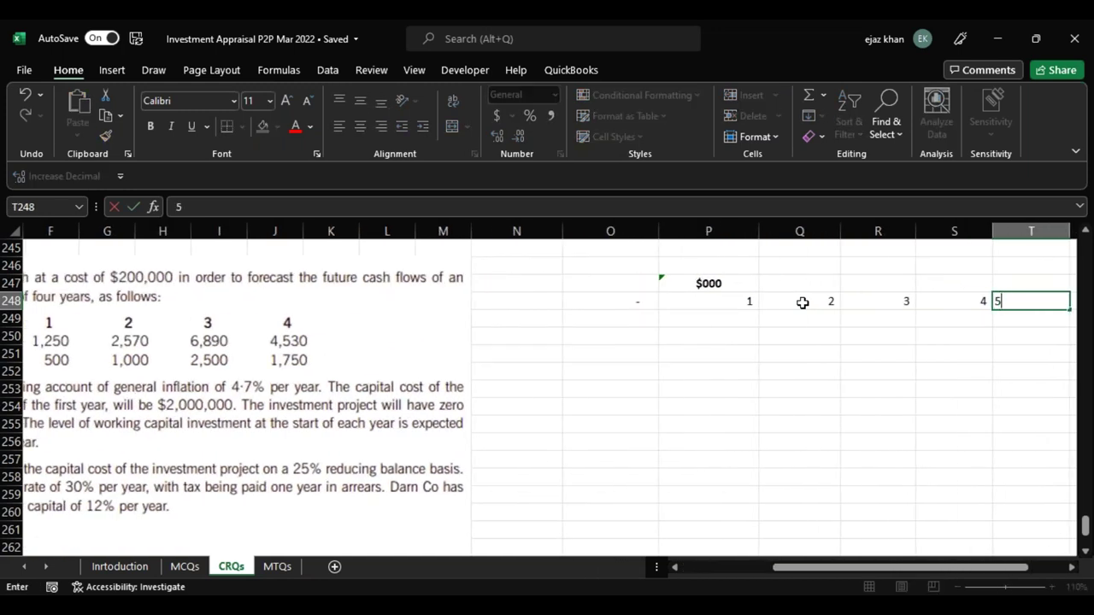
pyautogui.hotkey('ctrl', 'Return')
# - Format the years in O248:T248 as Number with no decimals
pyautogui.hotkey('shift', 'Left')
pyautogui.hotkey('shift', 'Left')
pyautogui.hotkey('shift', 'Left')
pyautogui.hotkey('shift', 'Left')
pyautogui.hotkey('shift', 'Left')
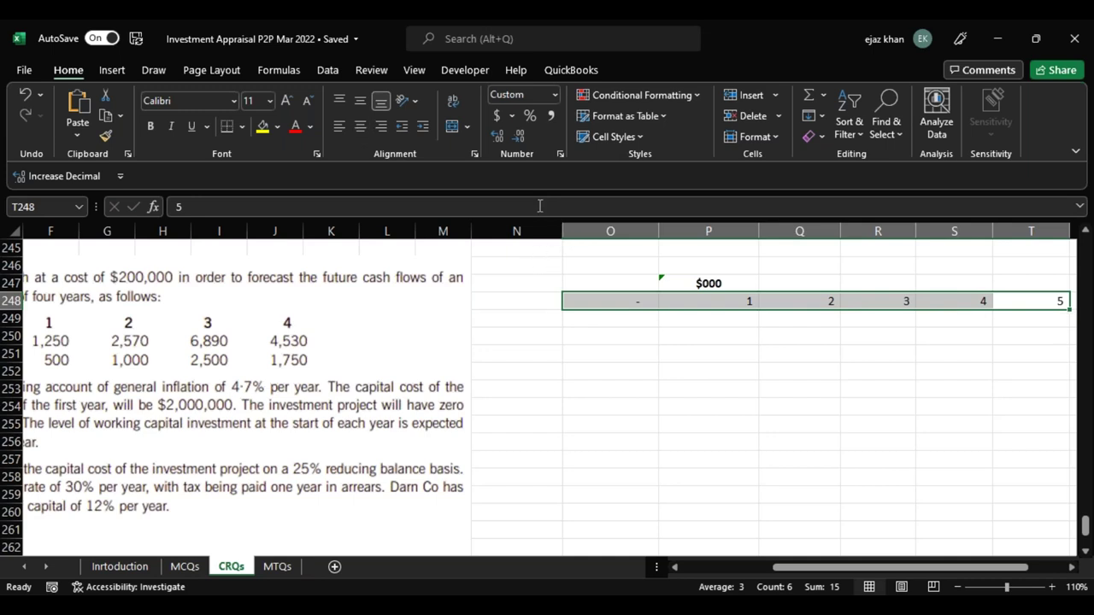
pyautogui.click(555, 94)
pyautogui.click(544, 170)
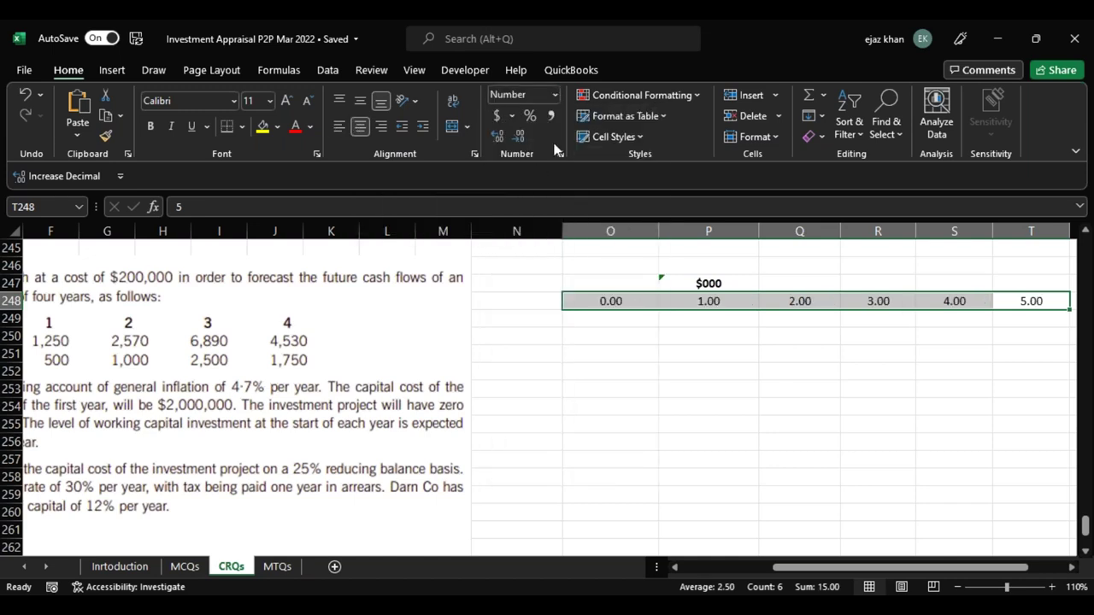
pyautogui.click(518, 136)
pyautogui.click(518, 137)
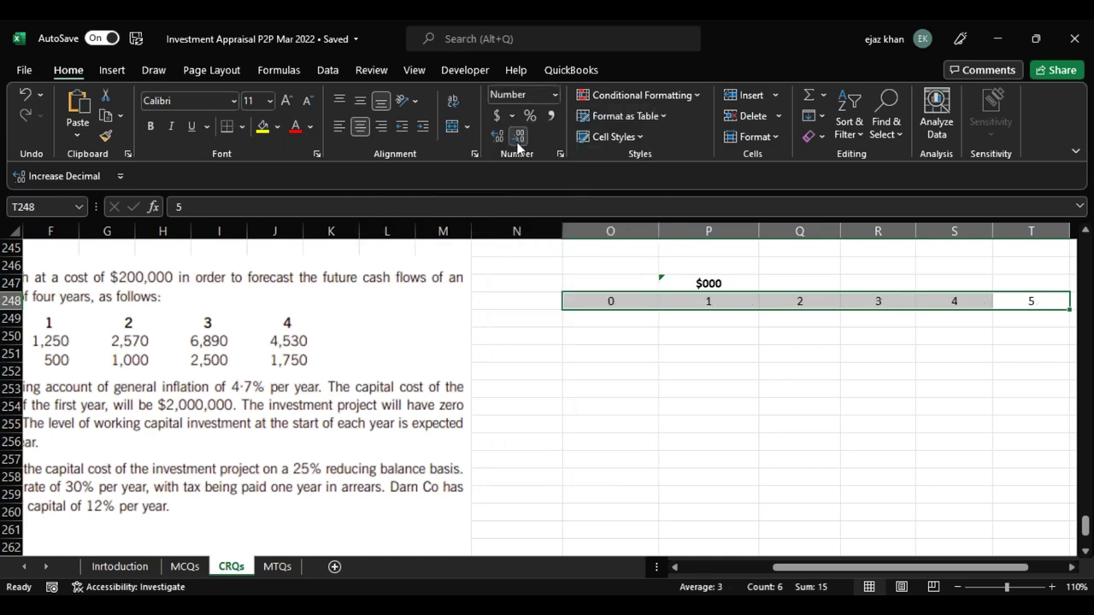
pyautogui.click(541, 318)
pyautogui.press('Left')
pyautogui.press('Left')
pyautogui.press('Left')
pyautogui.press('Left')
pyautogui.press('Left')
pyautogui.press('Left')
pyautogui.press('Left')
pyautogui.press('Left')
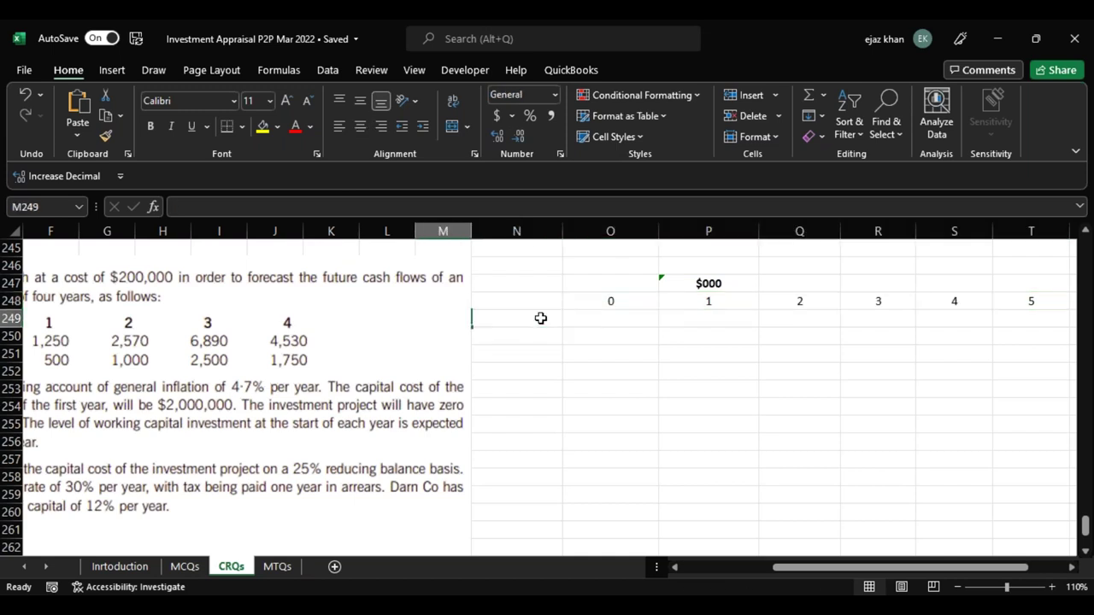
pyautogui.press('Right')
pyautogui.press('Right')
pyautogui.press('Right')
pyautogui.press('Right')
pyautogui.press('Right')
pyautogui.press('Right')
pyautogui.press('Right')
pyautogui.press('Right')
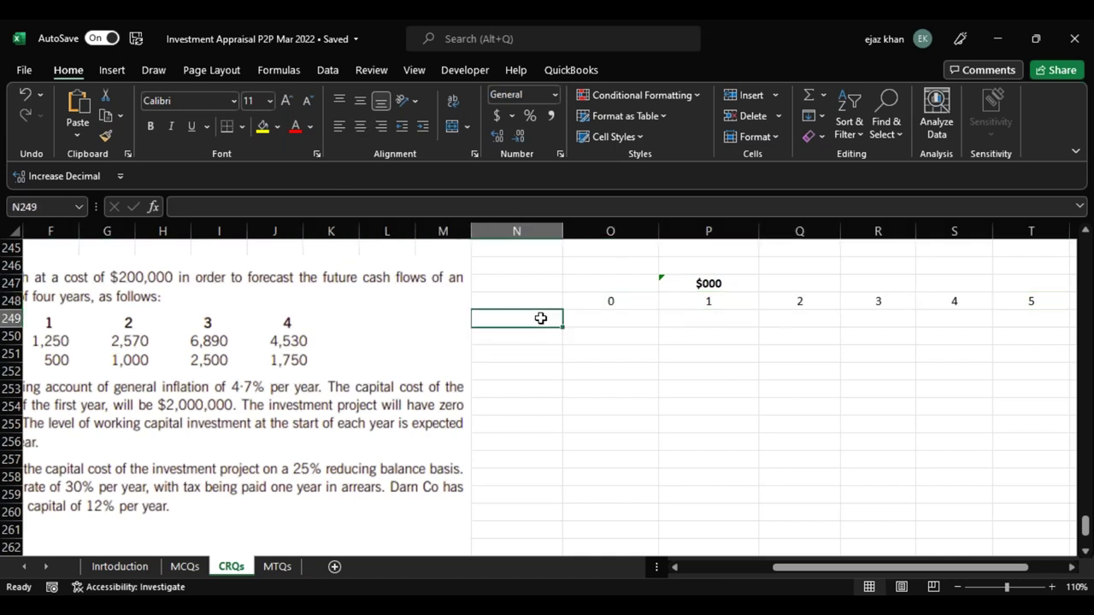
# - Label row 249 'Sales' and enter =1250*(1+4.7%)^P248 in P249, giving 1,309
pyautogui.write('Sales')
pyautogui.press('Tab')
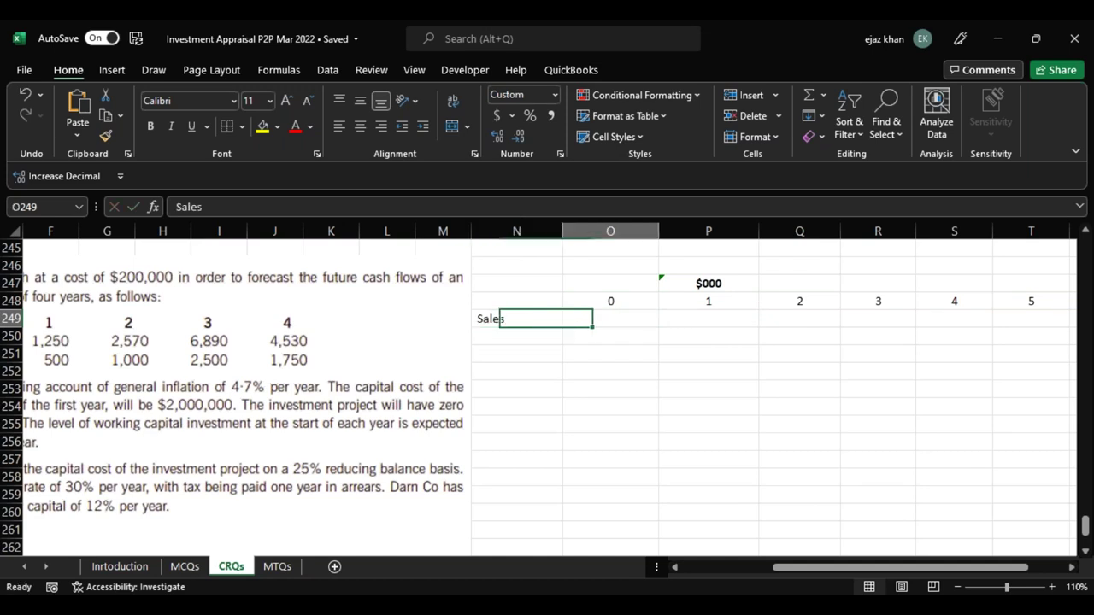
pyautogui.hscroll(-3, 767, 571)
pyautogui.hscroll(-2, 767, 571)
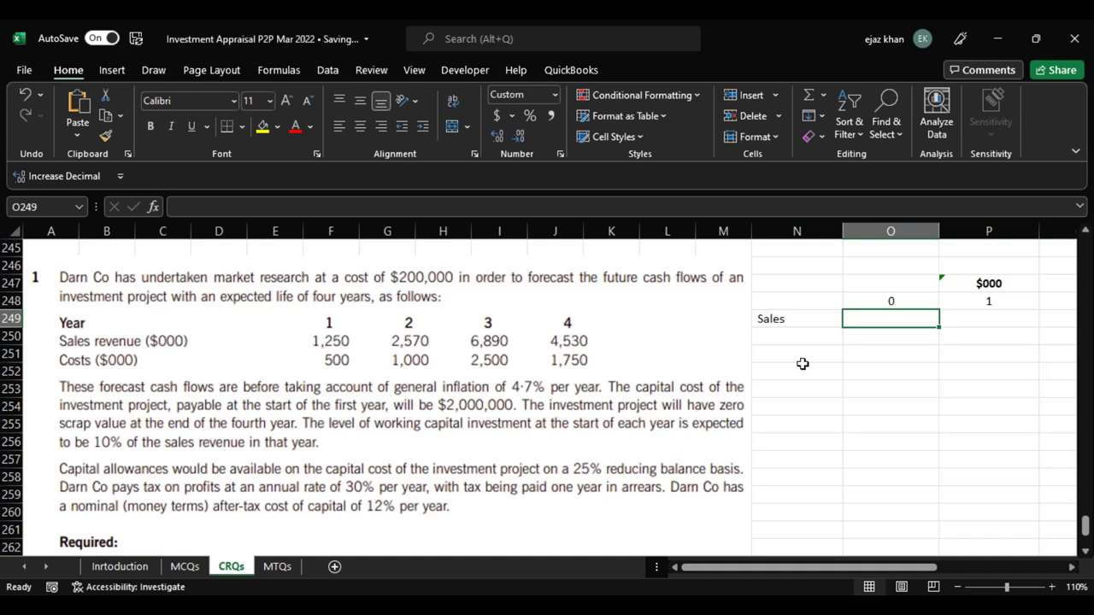
pyautogui.click(971, 315)
pyautogui.write('=1250')
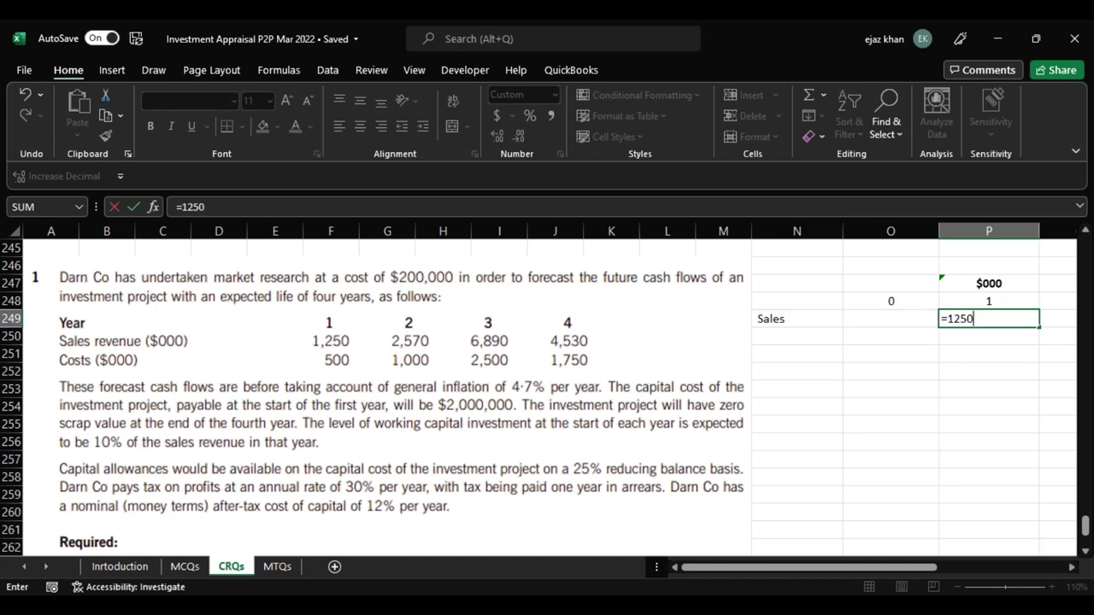
pyautogui.write('**')
pyautogui.press('BackSpace')
pyautogui.write('(1+4.7%)^')
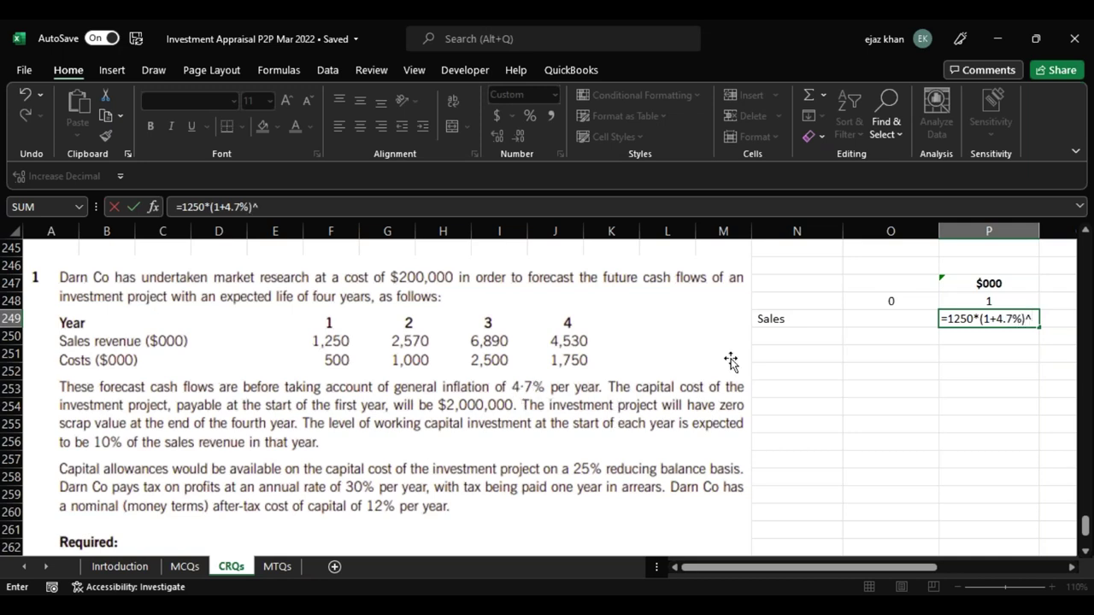
pyautogui.click(983, 301)
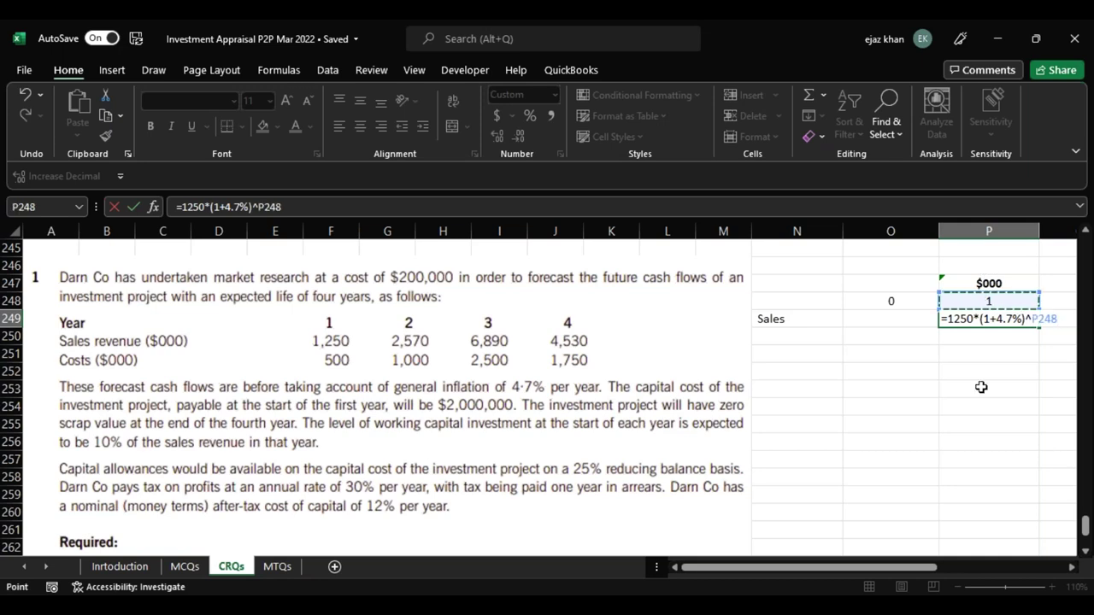
pyautogui.hotkey('ctrl', 'Return')
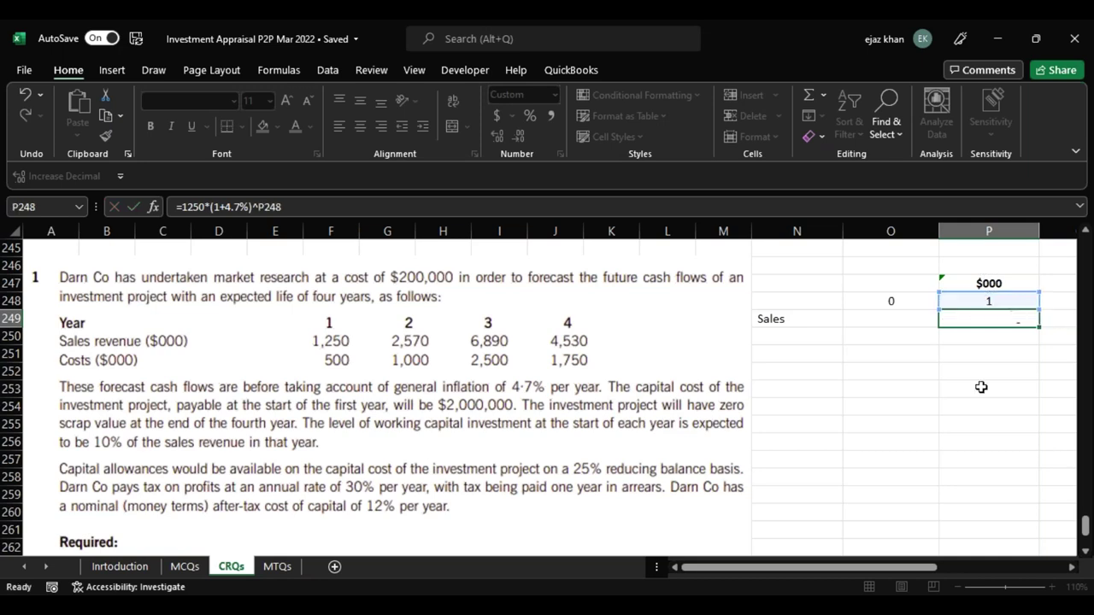
pyautogui.press('F2')
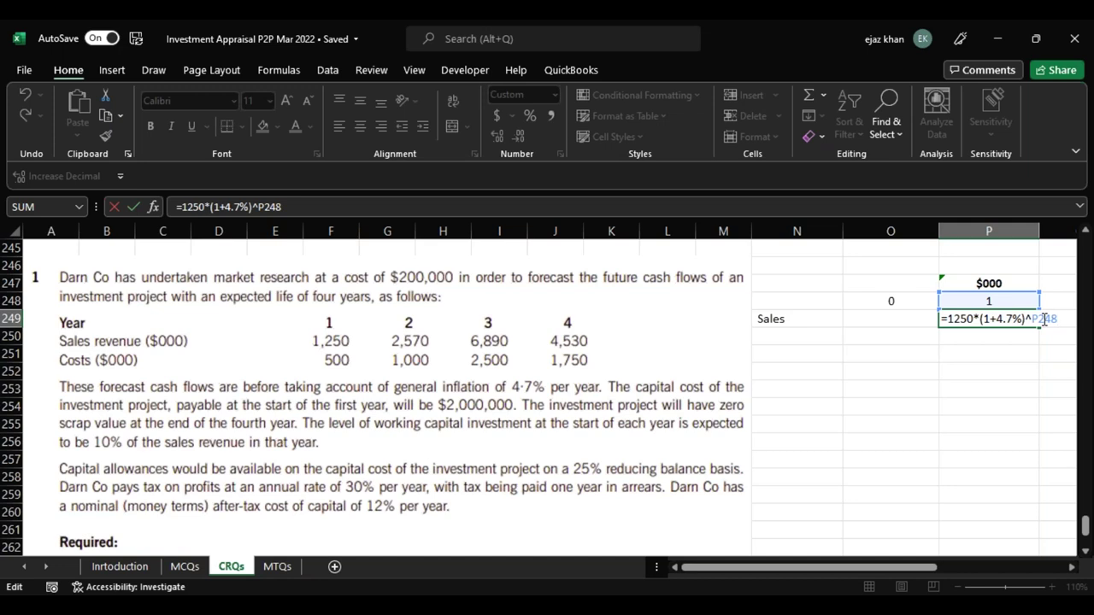
pyautogui.hotkey('ctrl', 'Return')
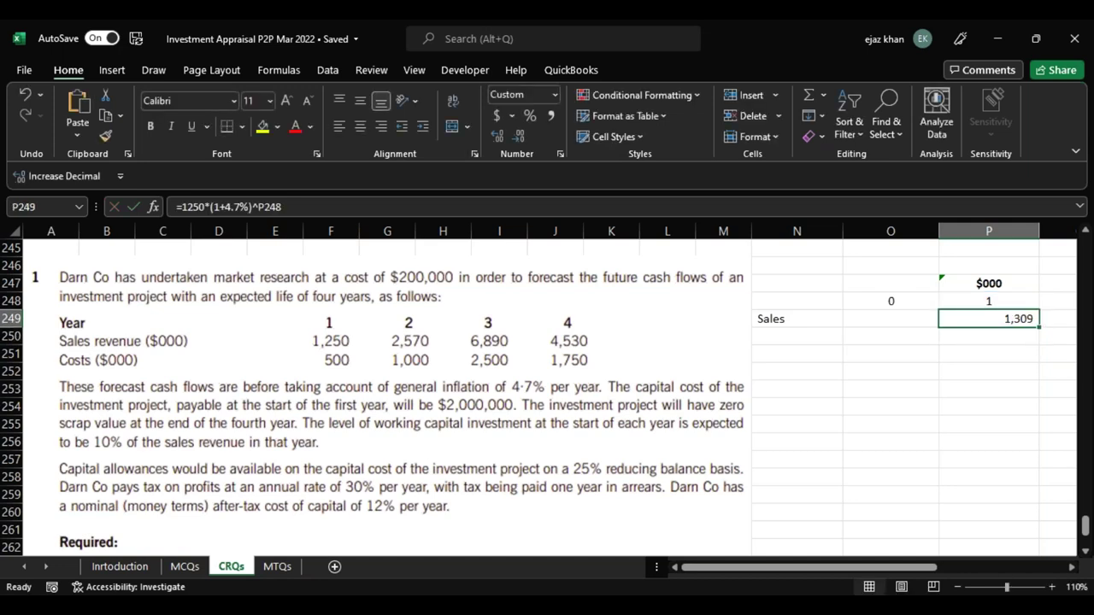
# - Copy the year 1 sales formula across Q249:S249 for years 2 to 4
pyautogui.press('Right')
pyautogui.press('Left')
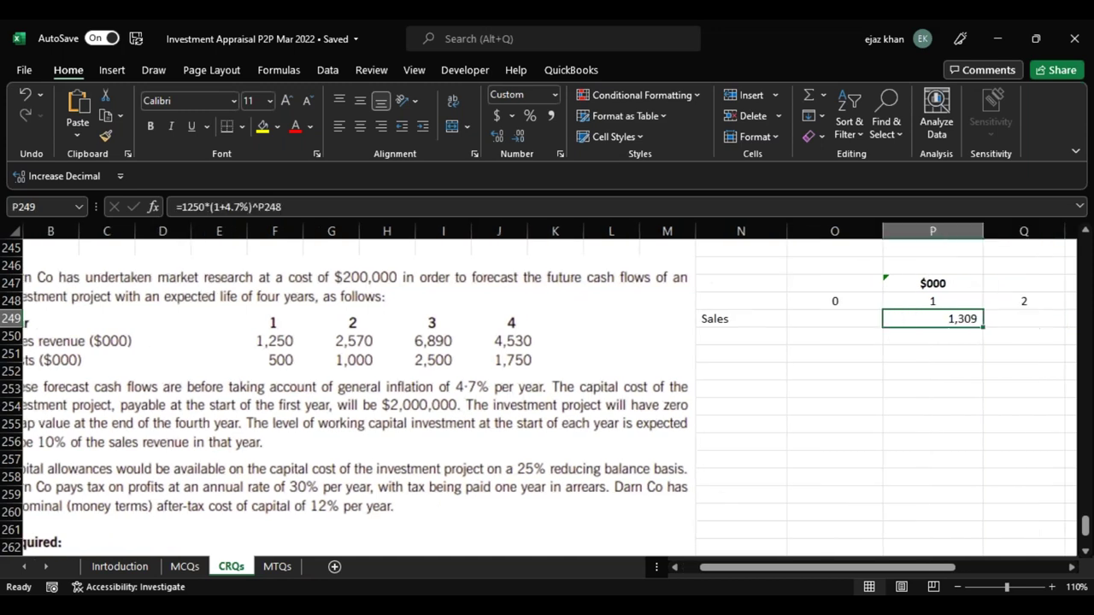
pyautogui.hotkey('ctrl', 'c')
pyautogui.press('Right')
pyautogui.hotkey('shift', 'Right')
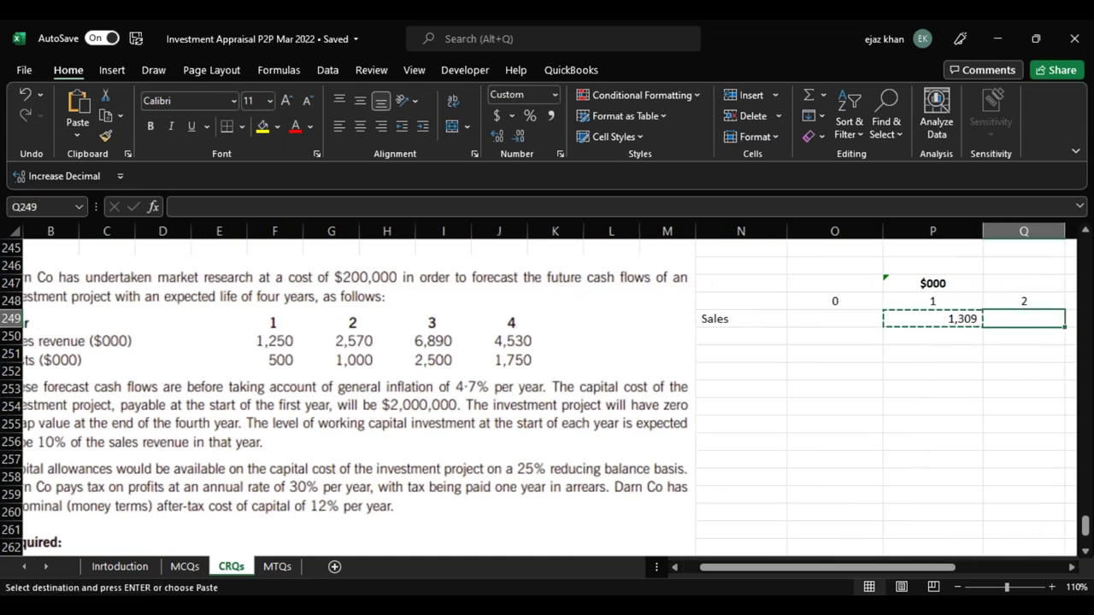
pyautogui.hotkey('shift', 'Right')
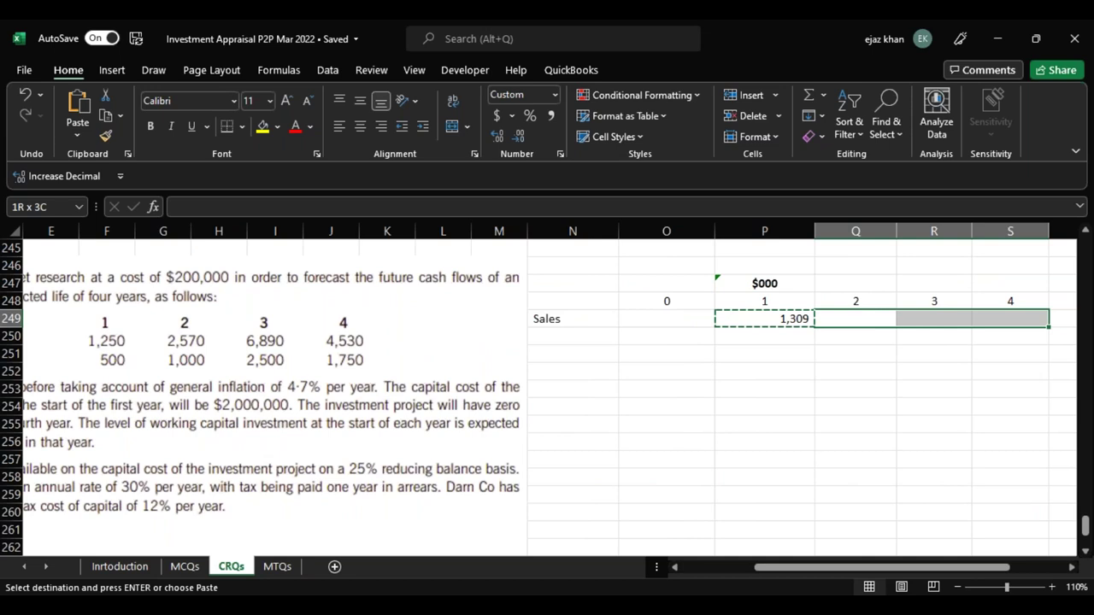
pyautogui.hotkey('ctrl', 'v')
pyautogui.press('Escape')
pyautogui.press('Right')
pyautogui.press('Right')
pyautogui.press('Left')
pyautogui.press('Left')
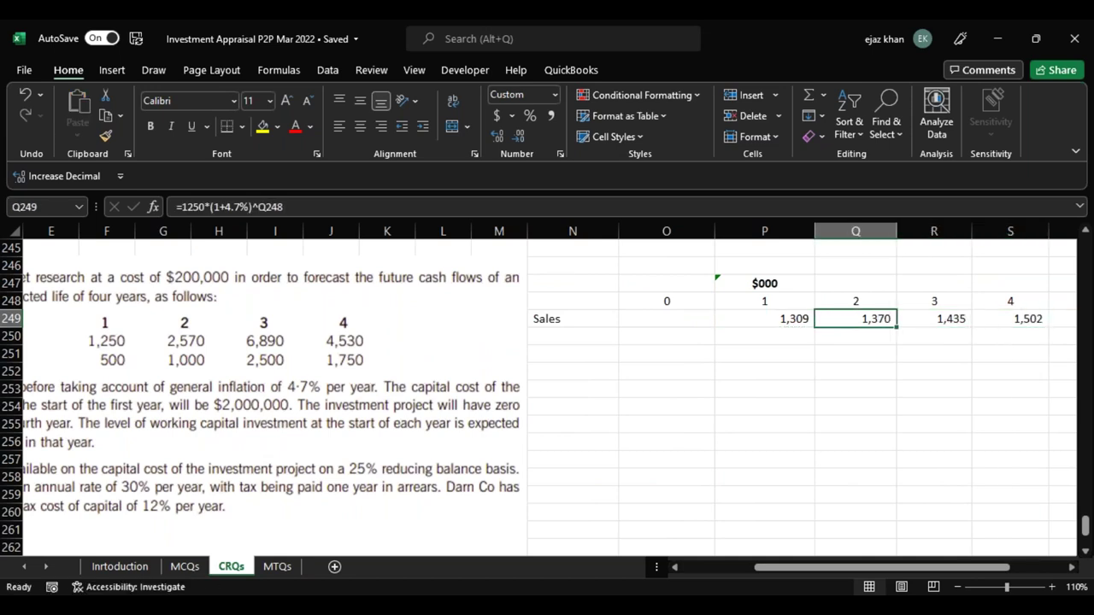
pyautogui.press('F2')
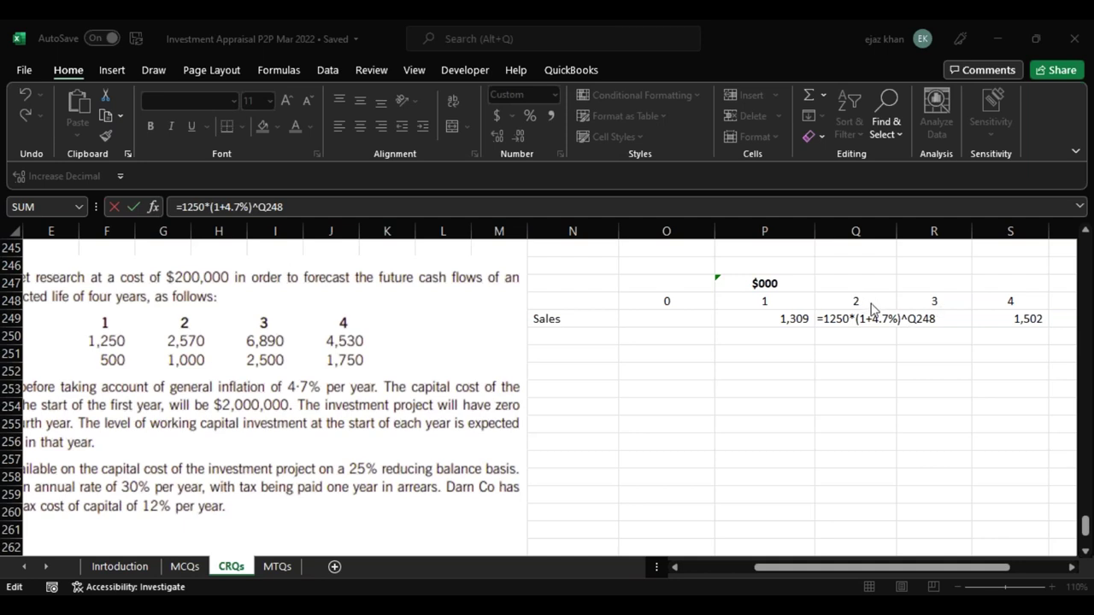
# - Change the sales base figure to 2570 for year 2 and 6890 for year 3
pyautogui.click(847, 318)
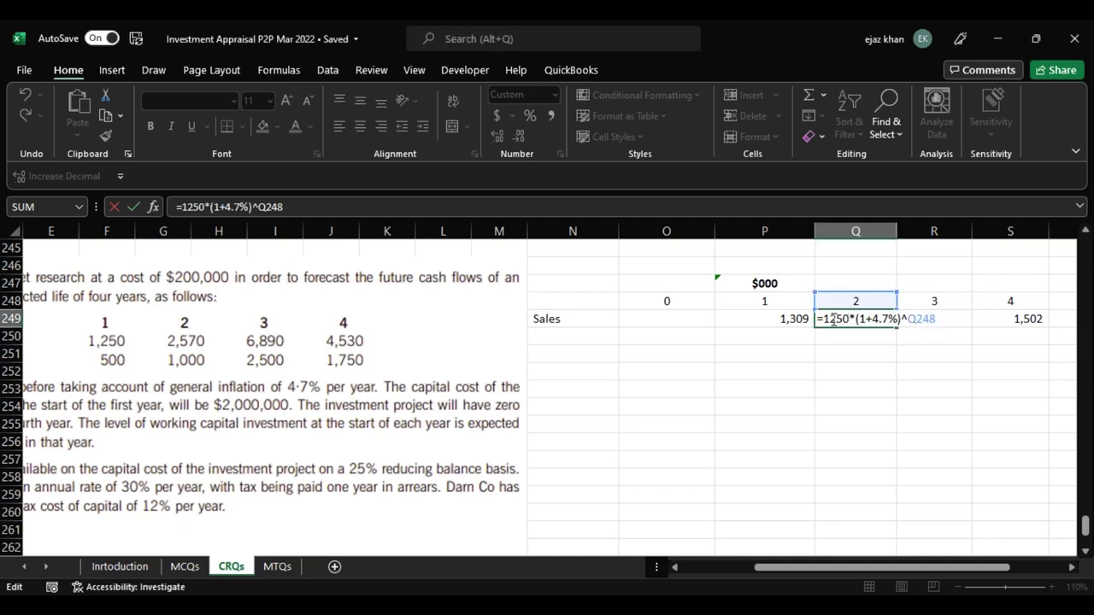
pyautogui.moveTo(847, 319); pyautogui.dragTo(824, 319)
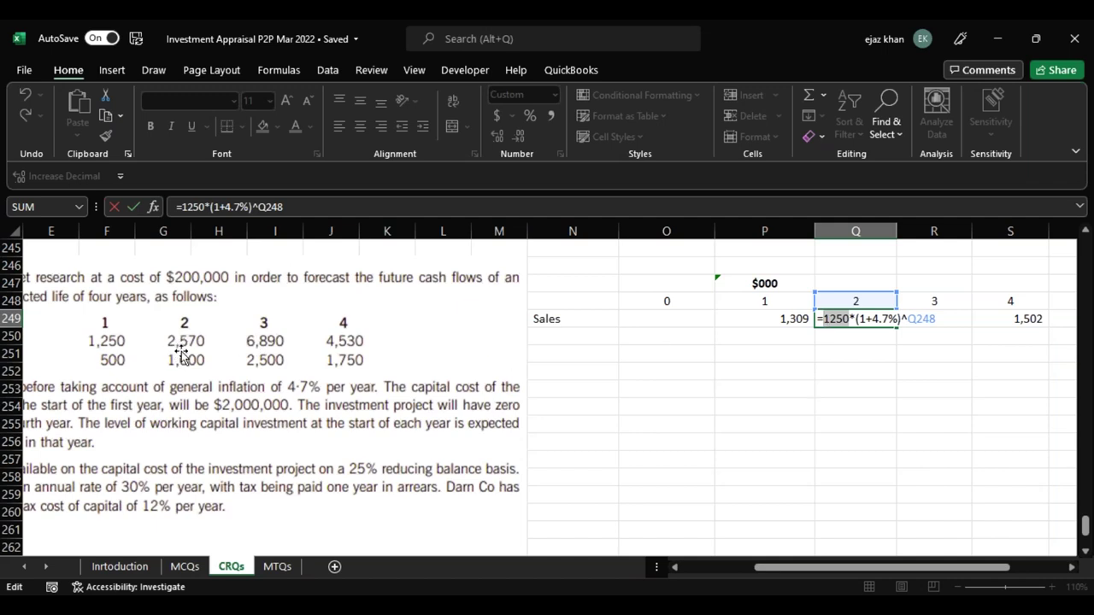
pyautogui.write('2570')
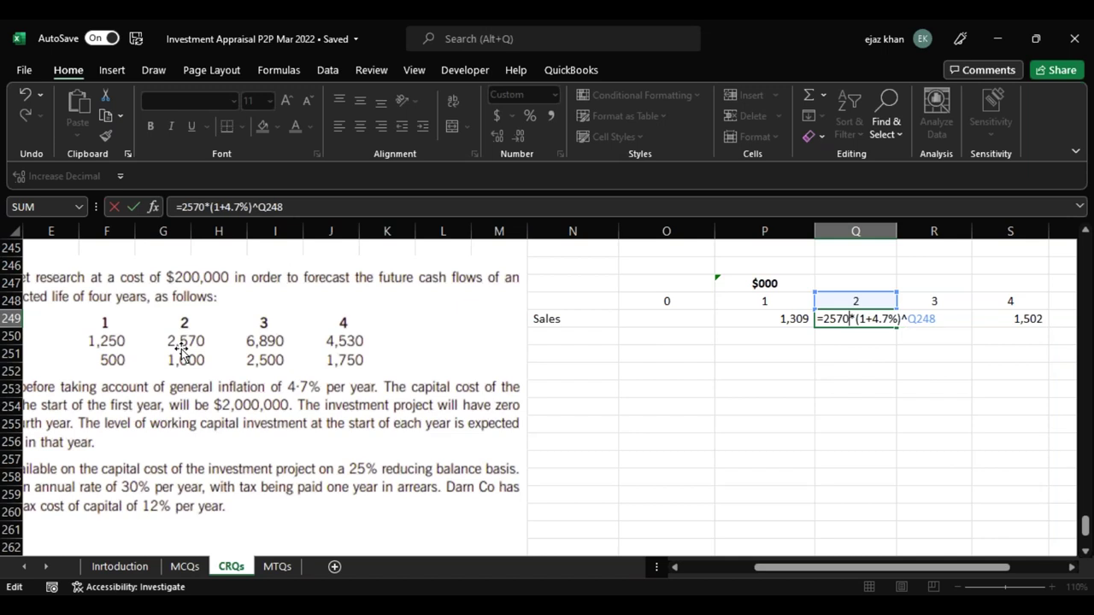
pyautogui.press('Return')
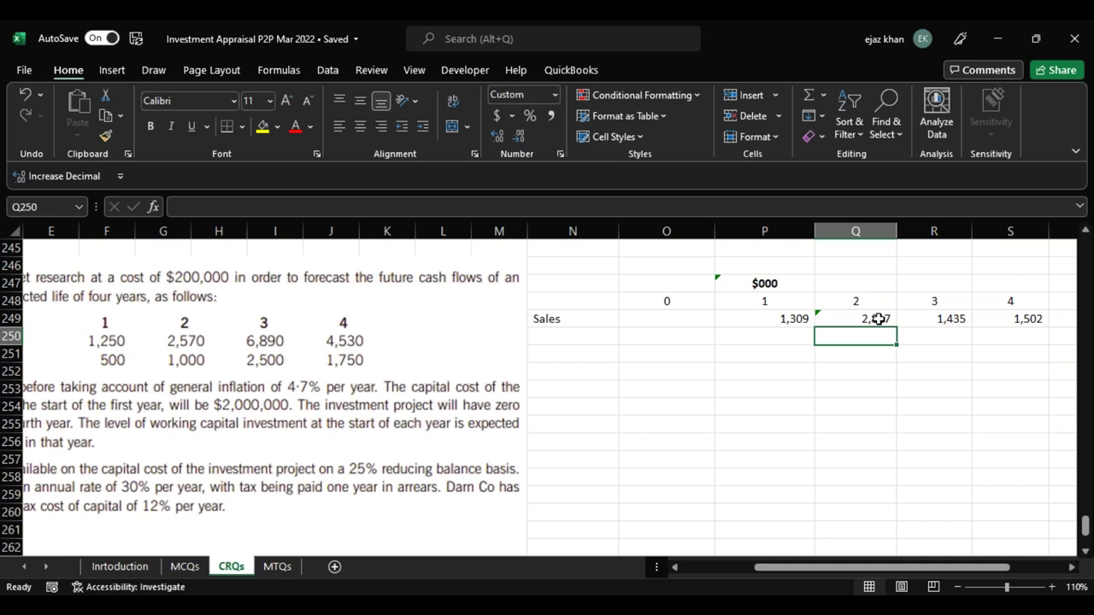
pyautogui.click(908, 319)
pyautogui.doubleClick(931, 319)
pyautogui.moveTo(931, 319); pyautogui.dragTo(904, 321)
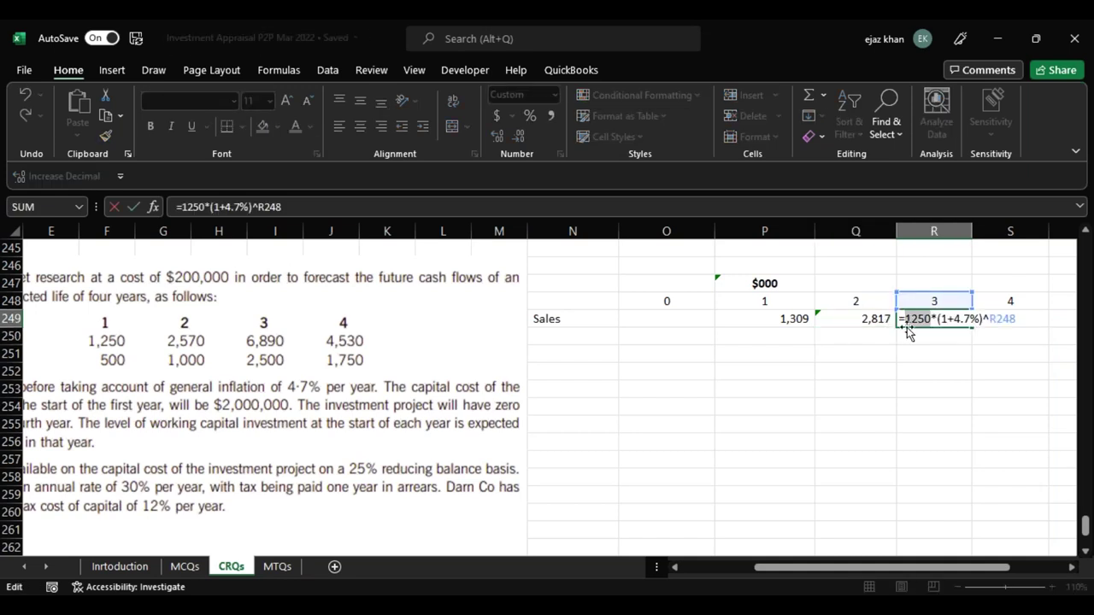
pyautogui.write('6890')
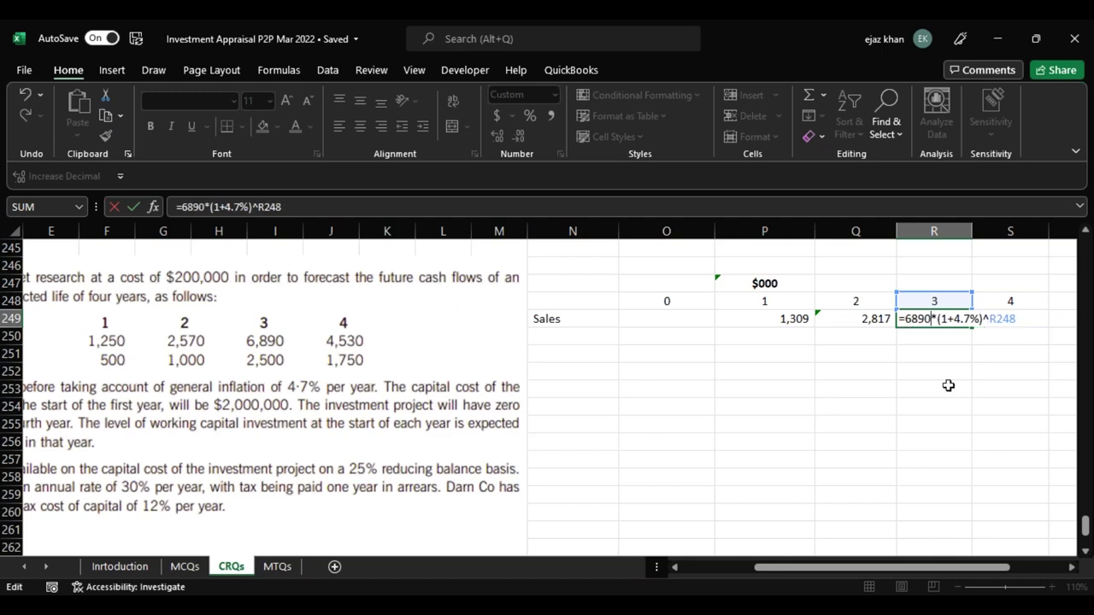
pyautogui.press('Return')
# - Change the year 4 sales base figure to 4530, giving 5,444 in S249
pyautogui.press('Up')
pyautogui.press('Right')
pyautogui.press('F2')
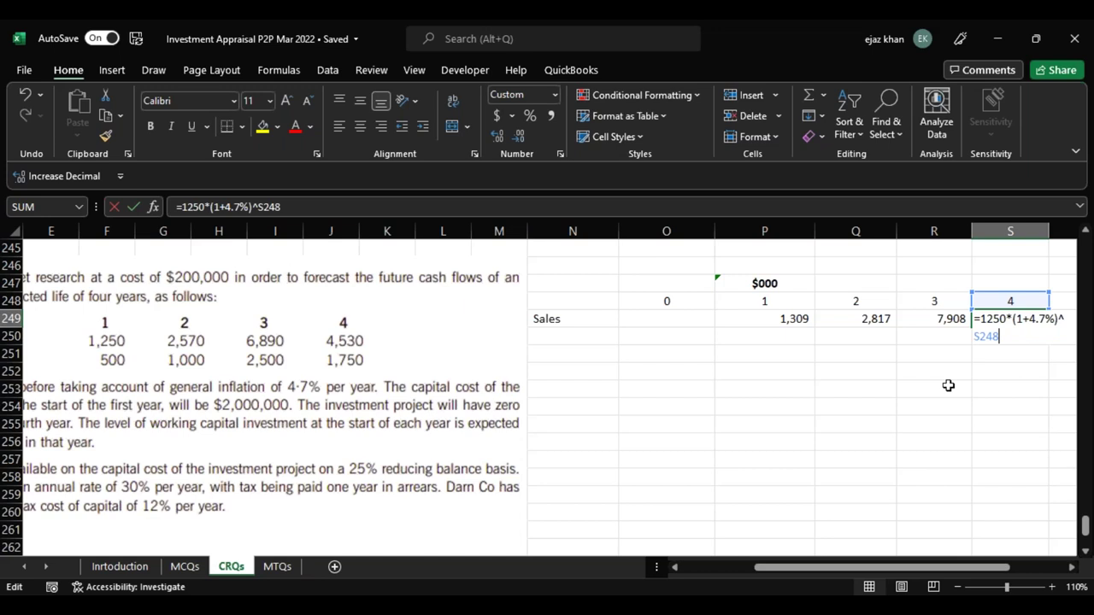
pyautogui.press('Home')
pyautogui.press('Right')
pyautogui.press('Right')
pyautogui.press('Right')
pyautogui.press('Right')
pyautogui.hotkey('shift', 'Left')
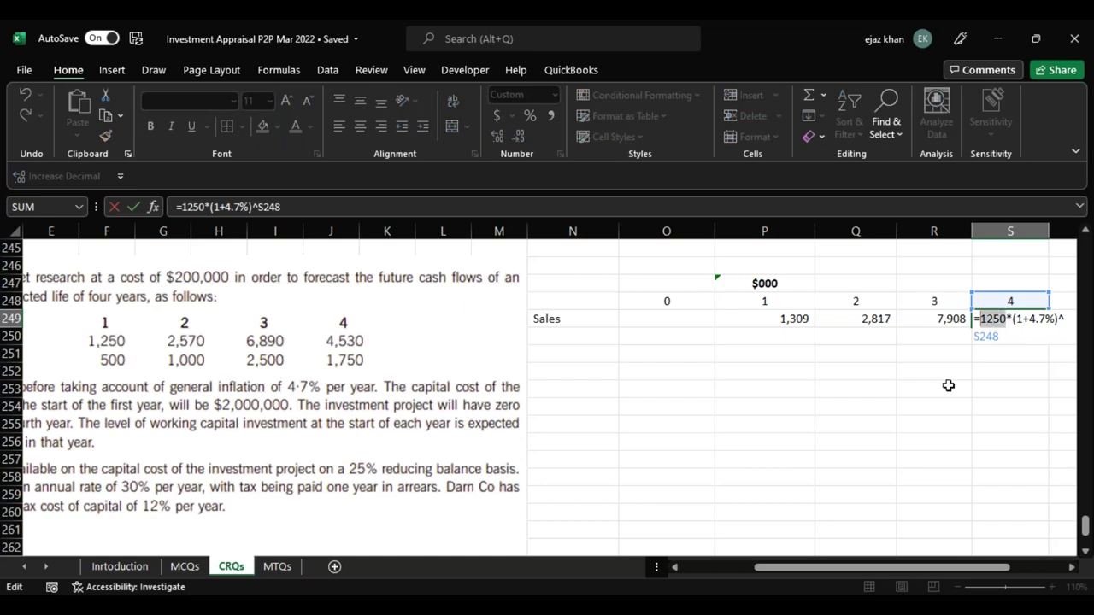
pyautogui.write('4530')
pyautogui.press('Return')
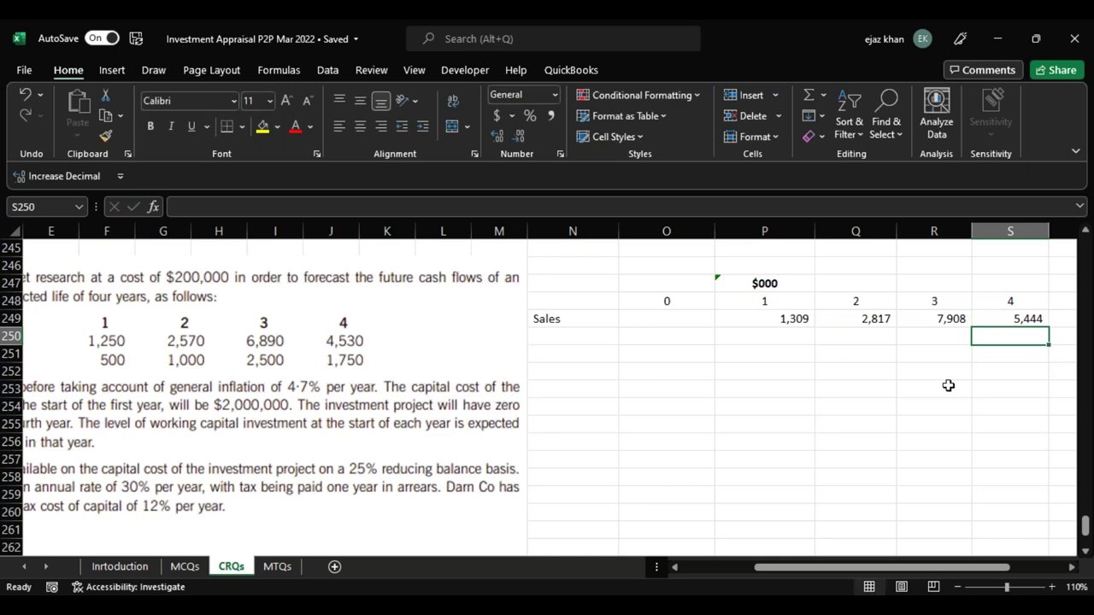
pyautogui.press('Up')
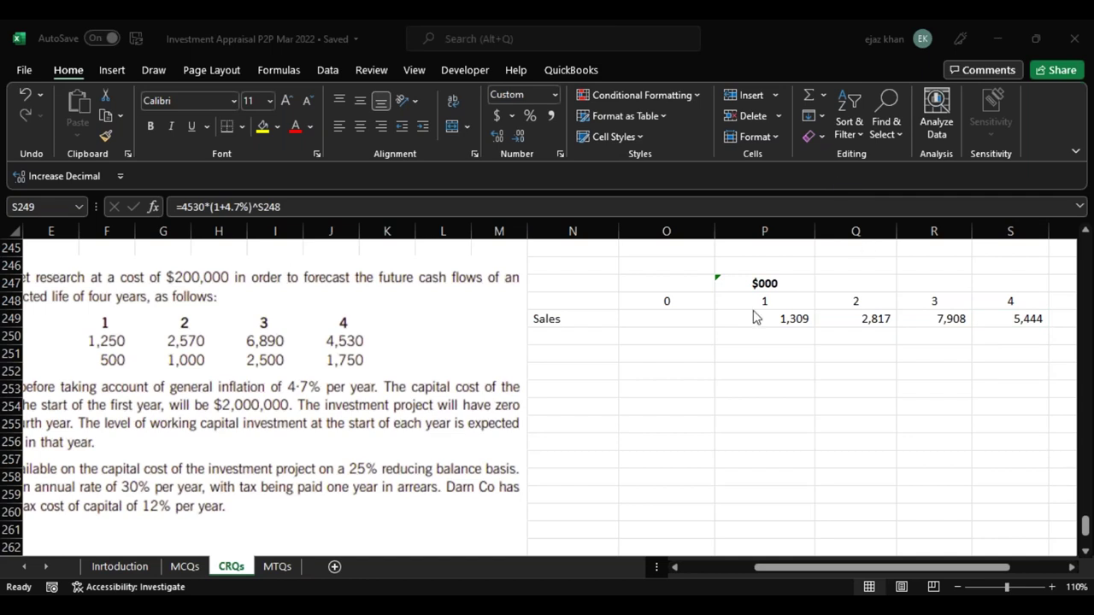
# - Label the costs row 'Less: Cots' in N250
pyautogui.click(584, 337)
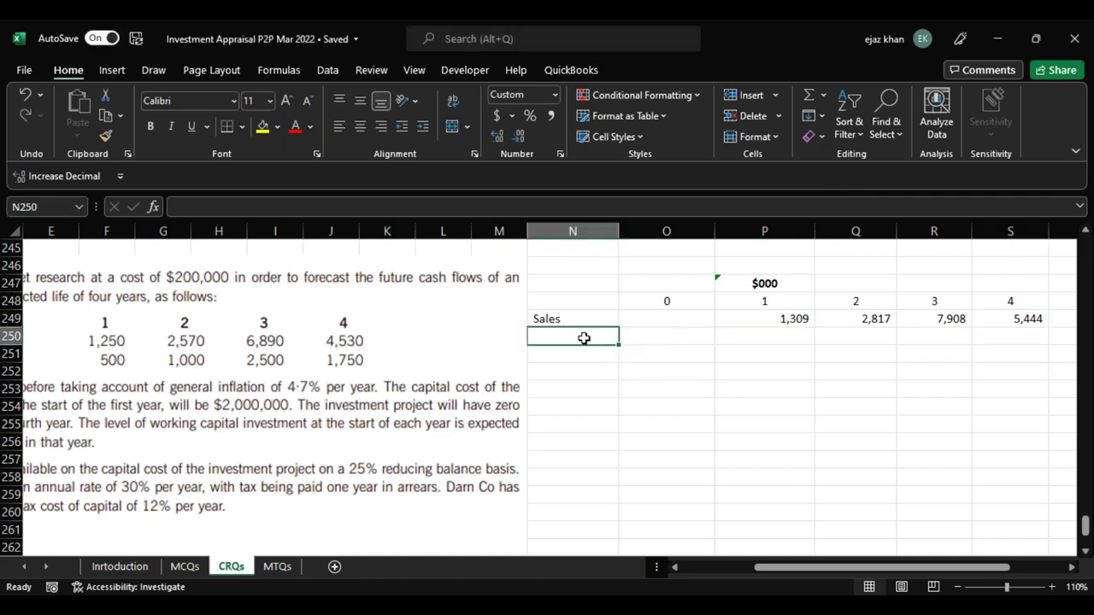
pyautogui.write('Less: VC')
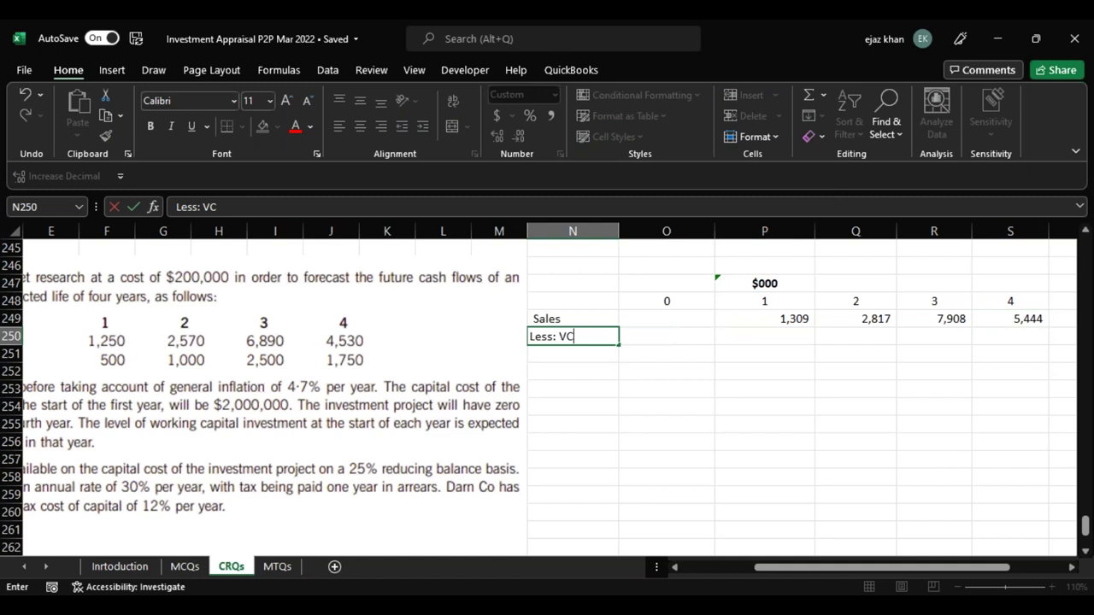
pyautogui.press('Tab')
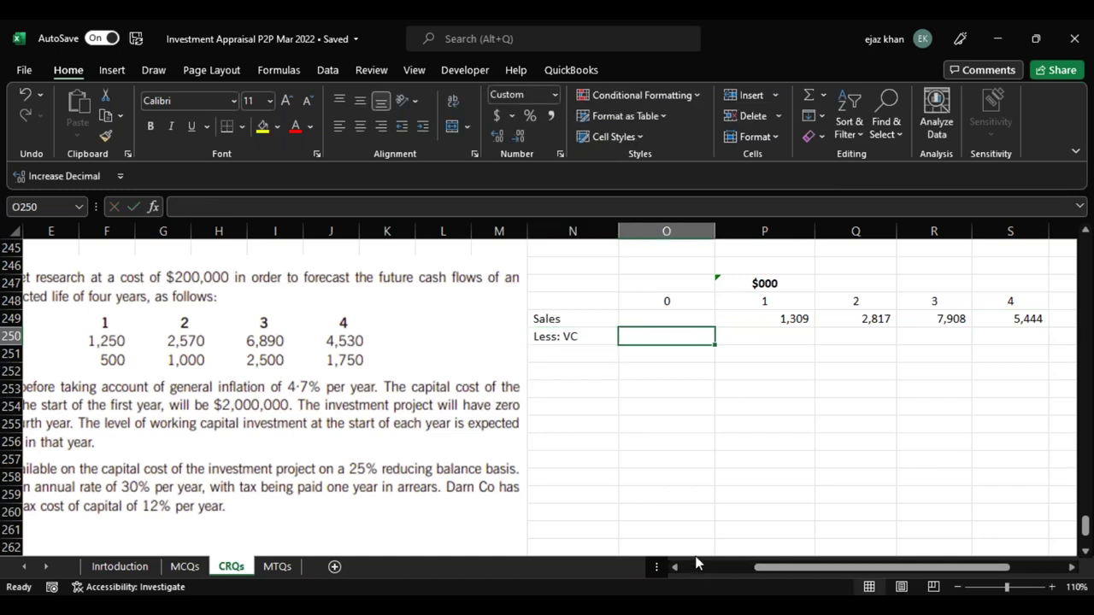
pyautogui.click(693, 567)
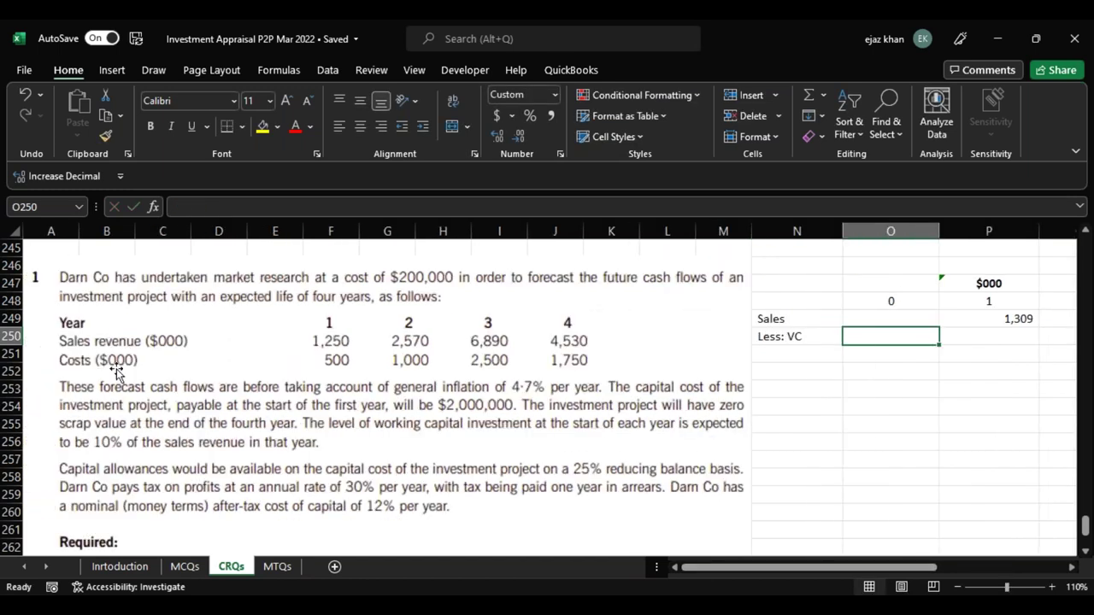
pyautogui.click(92, 362)
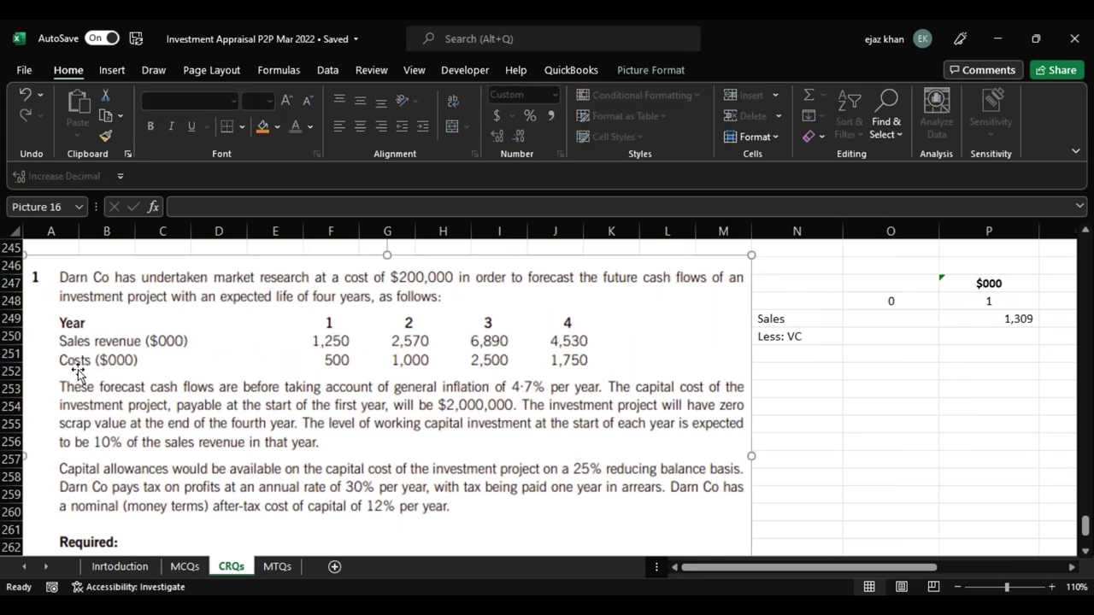
pyautogui.click(811, 338)
pyautogui.doubleClick(813, 339)
pyautogui.press('BackSpace')
pyautogui.press('BackSpace')
pyautogui.write('Cots')
pyautogui.press('Tab')
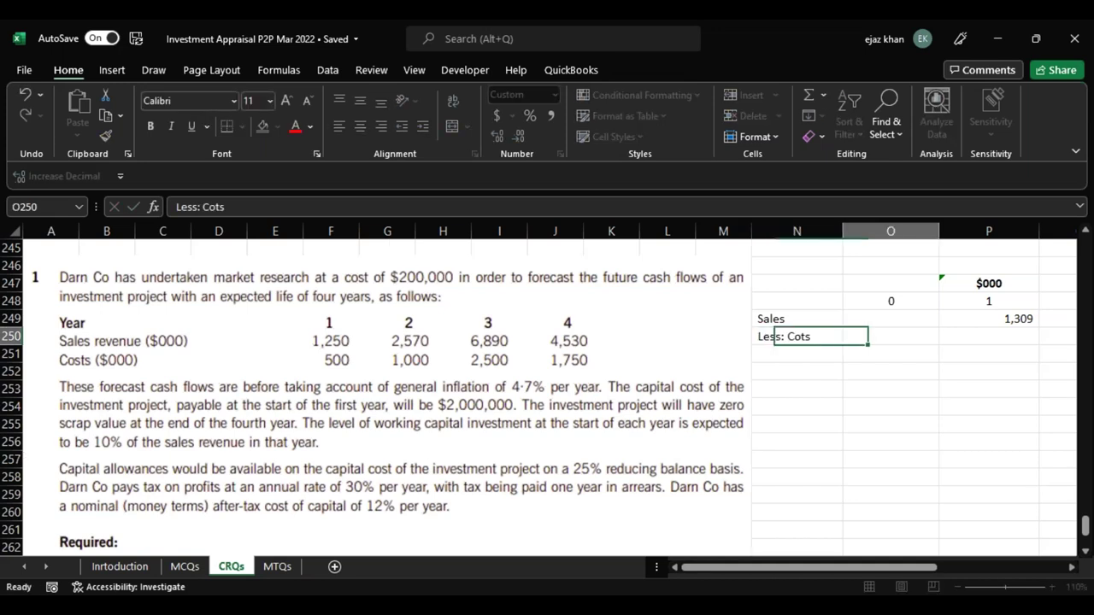
# - Enter =-500*(1+4.7%)^P248 in P250 for year 1 costs of (524)
pyautogui.click(966, 337)
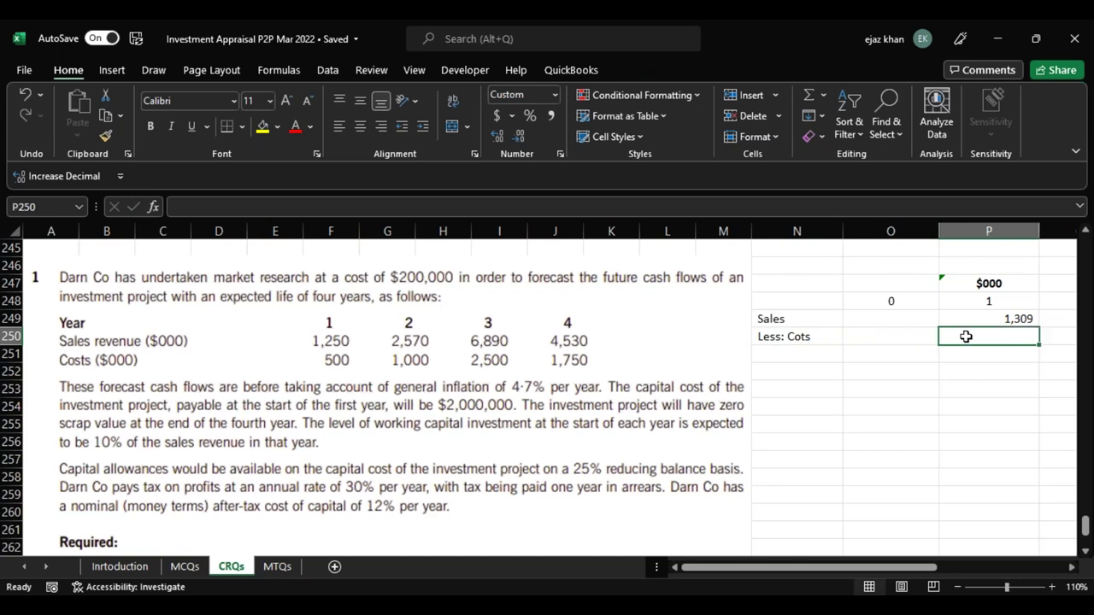
pyautogui.write('-500')
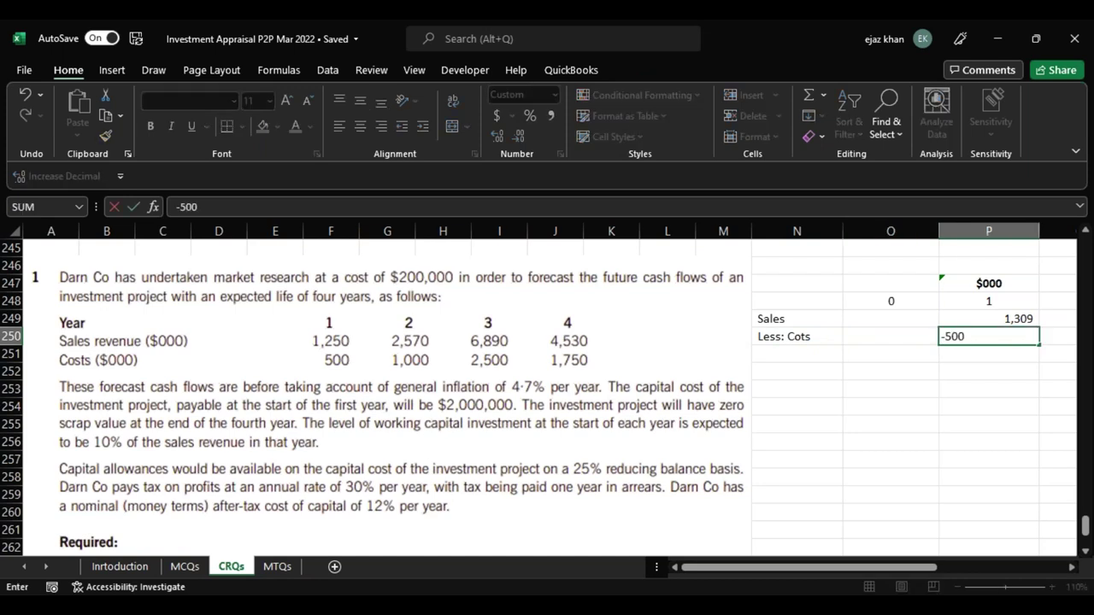
pyautogui.write('*(1+4.7%)')
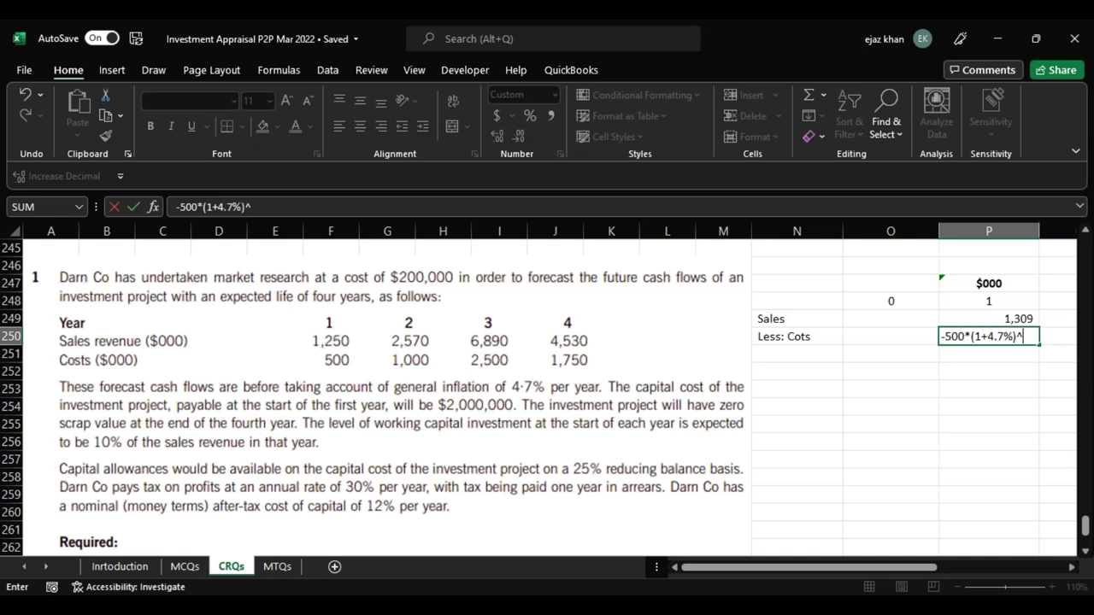
pyautogui.write('^')
pyautogui.click(1012, 303)
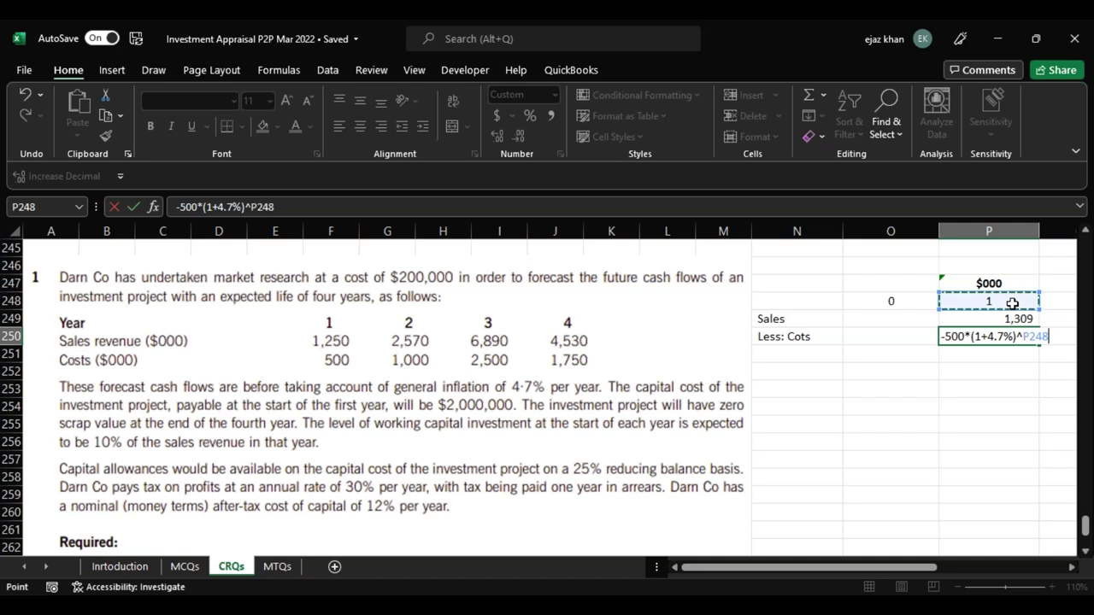
pyautogui.press('Return')
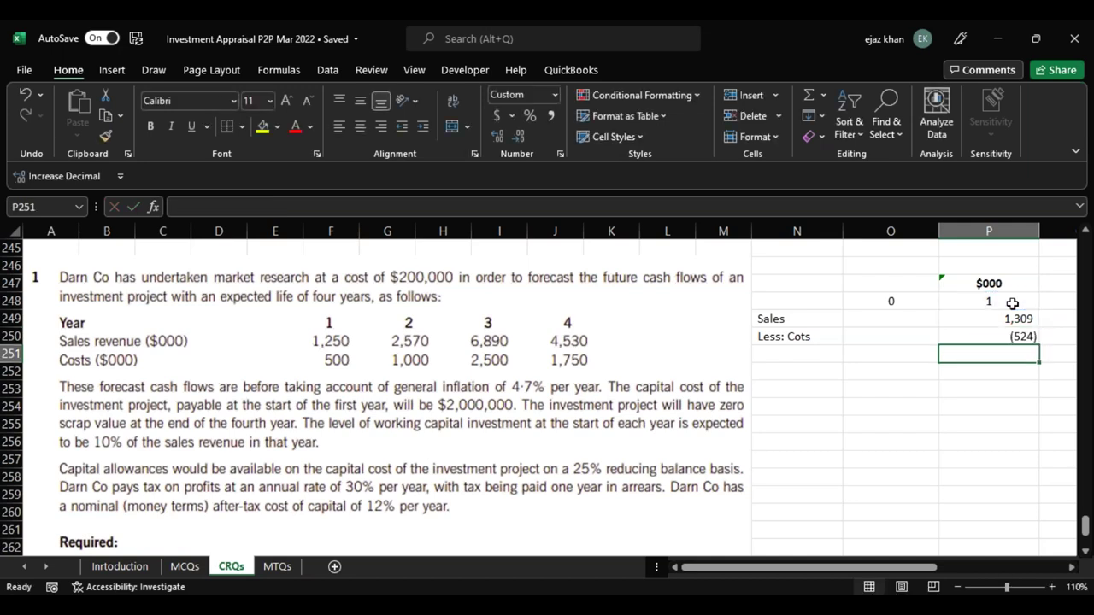
pyautogui.hscroll(5, 1011, 304)
# - Copy the year 1 cost formula across years 2 to 4
pyautogui.press('Up')
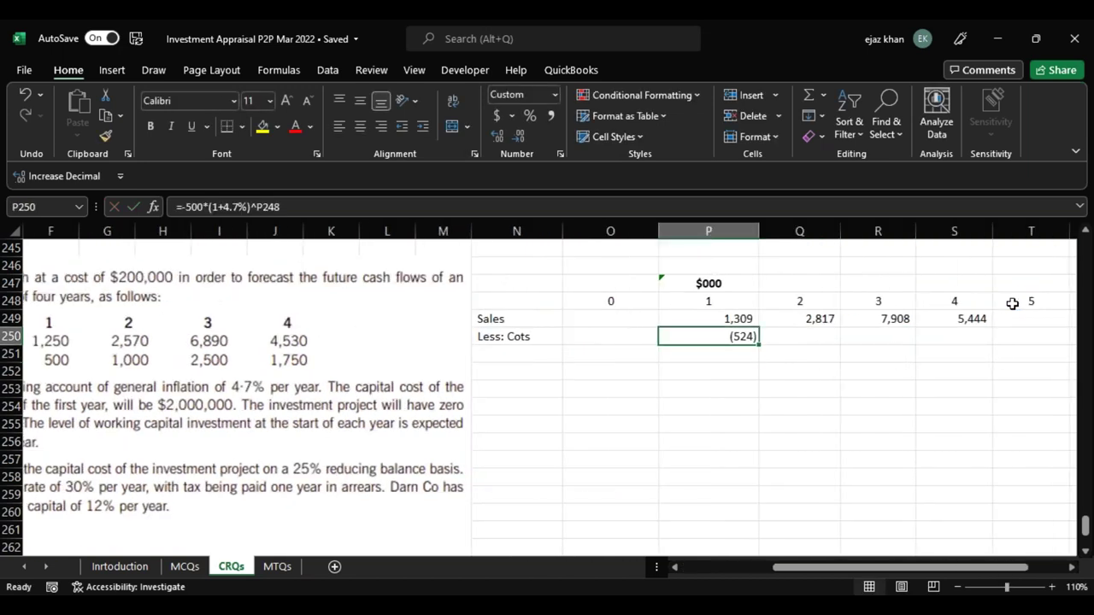
pyautogui.hotkey('ctrl', 'c')
pyautogui.press('Right')
pyautogui.hotkey('shift', 'Right')
pyautogui.hotkey('shift', 'Right')
pyautogui.hotkey('ctrl', 'v')
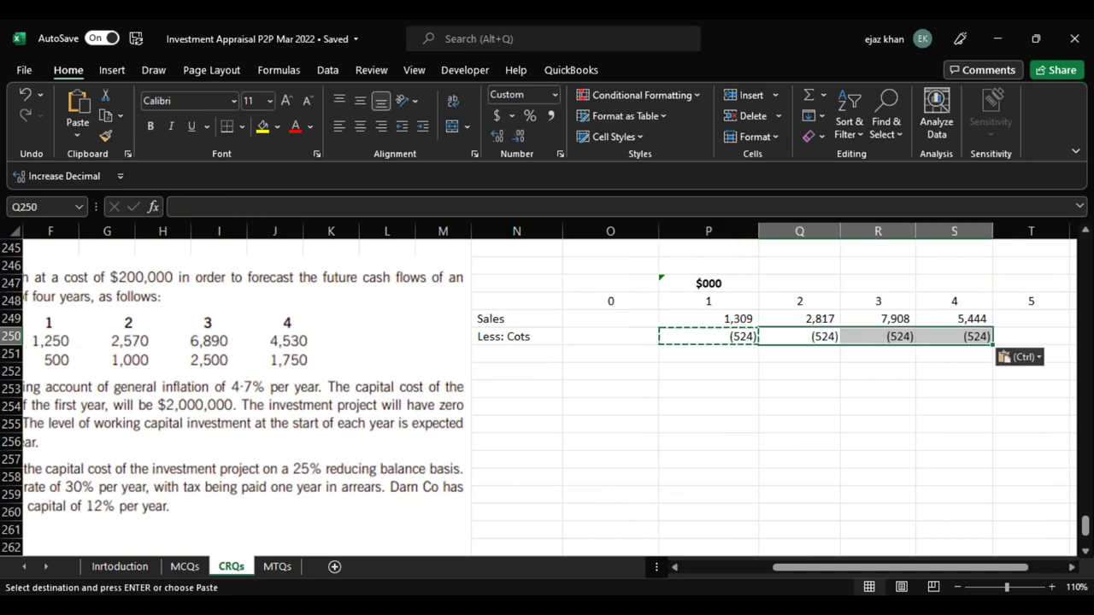
pyautogui.press('Escape')
# - Edit the year 2 and 3 cost formulas, entering 10 and 2 in place of the old figures
pyautogui.click(799, 336)
pyautogui.press('F2')
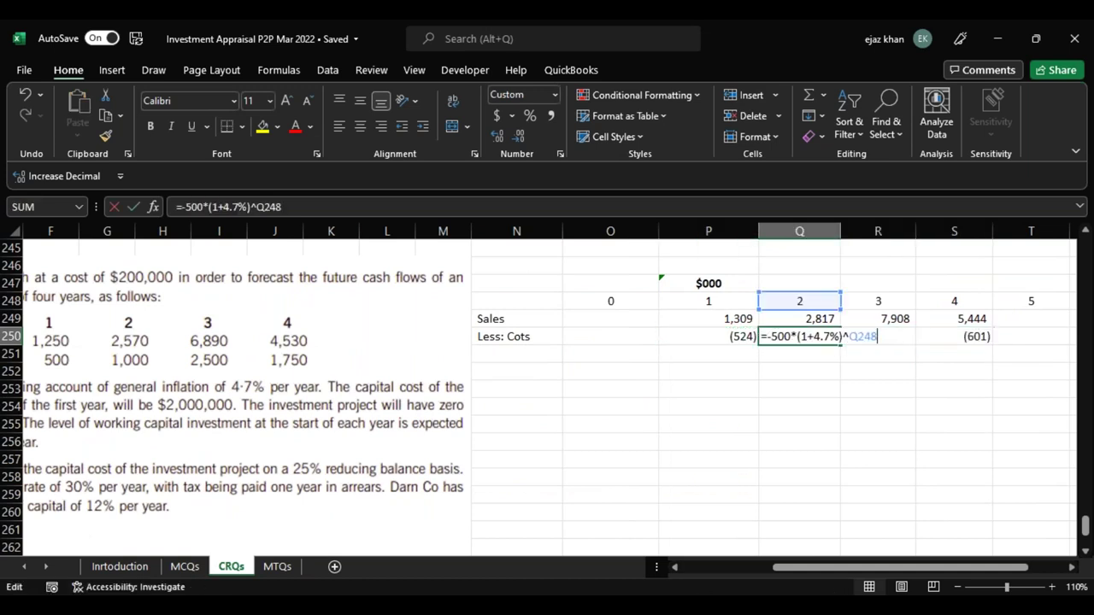
pyautogui.press('Left')
pyautogui.press('Left')
pyautogui.press('Left')
pyautogui.press('Left')
pyautogui.press('Left')
pyautogui.press('Left')
pyautogui.press('Left')
pyautogui.press('Left')
pyautogui.press('Left')
pyautogui.press('Left')
pyautogui.press('Left')
pyautogui.press('Left')
pyautogui.press('Left')
pyautogui.press('Left')
pyautogui.press('Left')
pyautogui.press('Left')
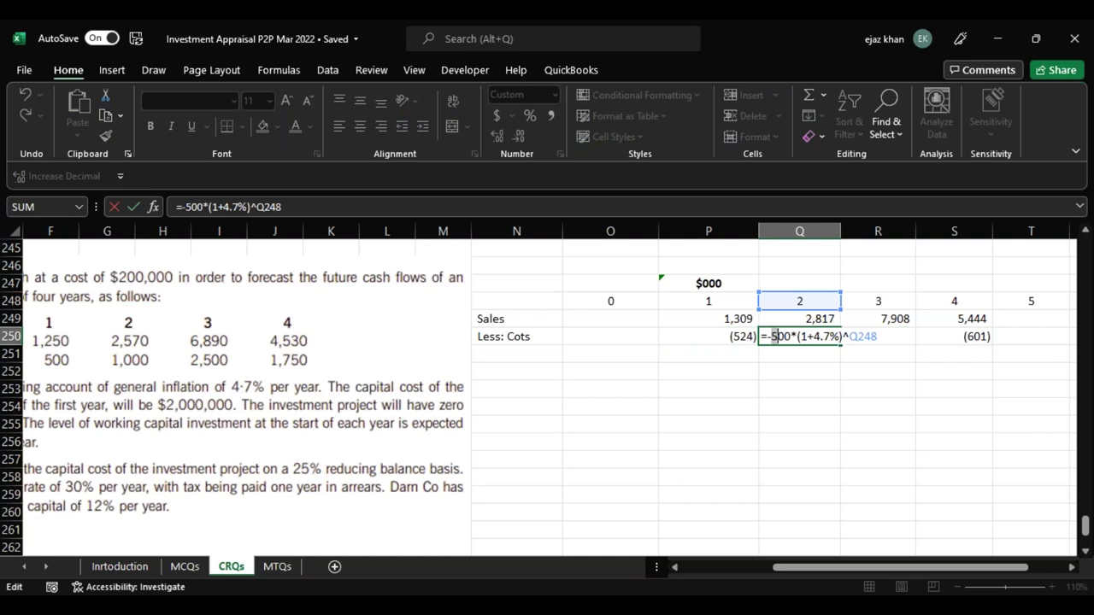
pyautogui.press('BackSpace')
pyautogui.write('10')
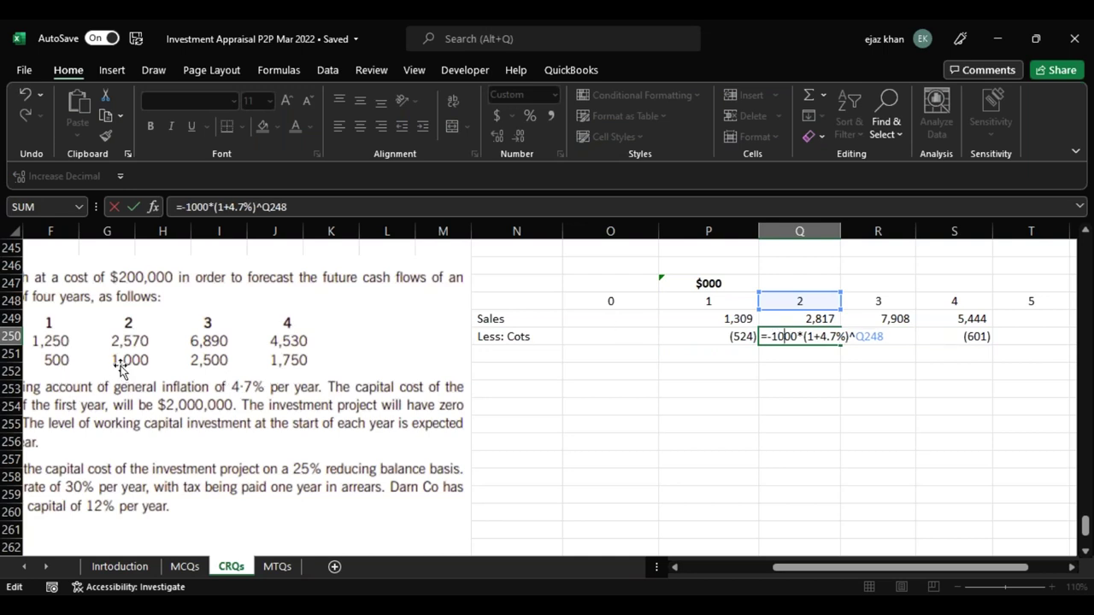
pyautogui.press('Tab')
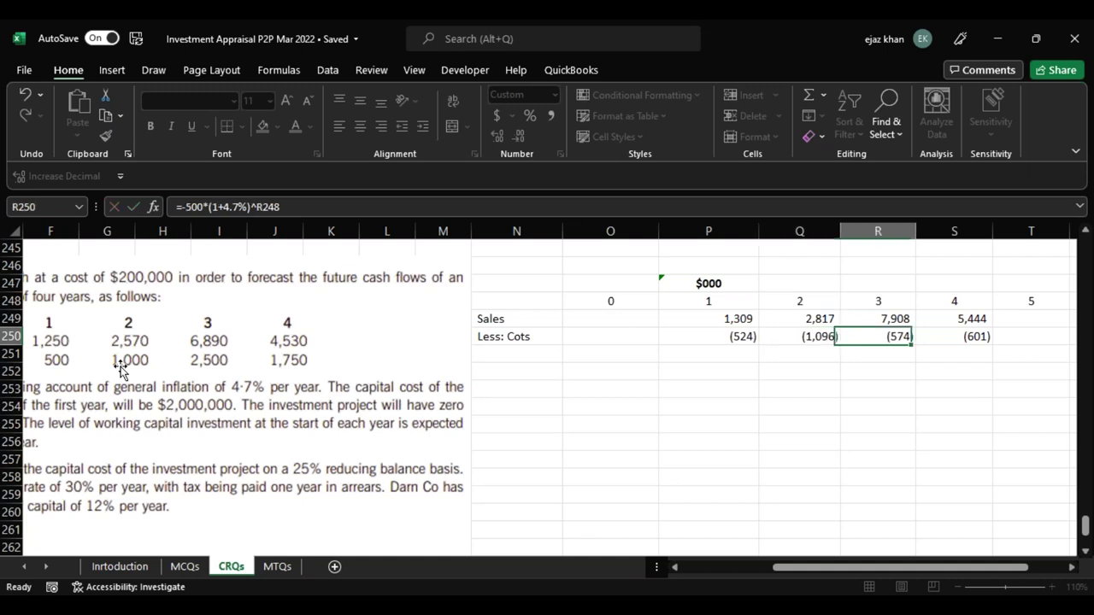
pyautogui.press('F2')
pyautogui.press('Escape')
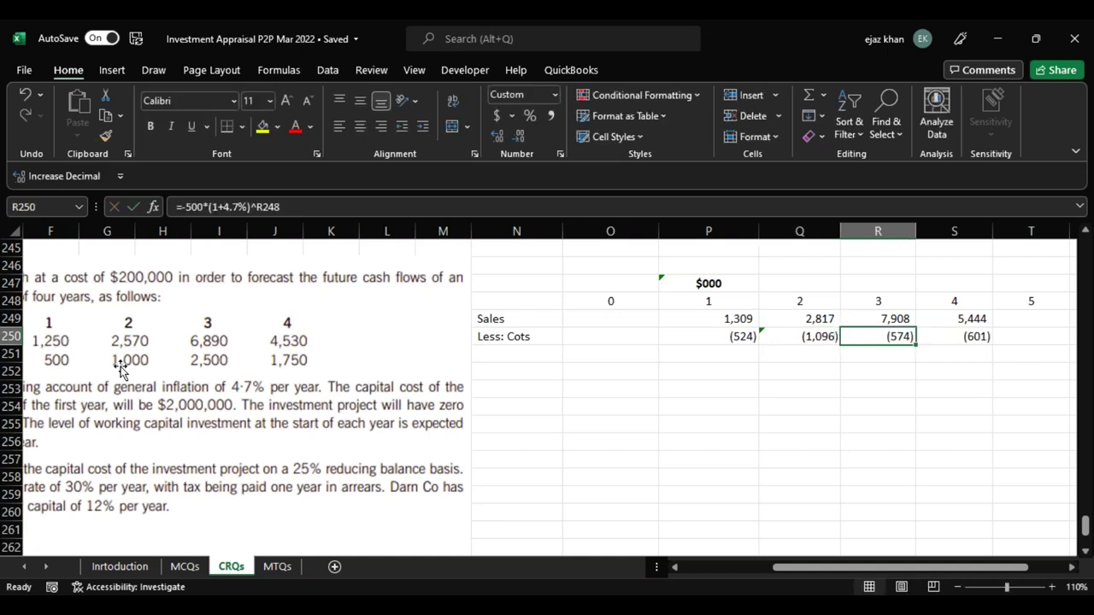
pyautogui.press('F2')
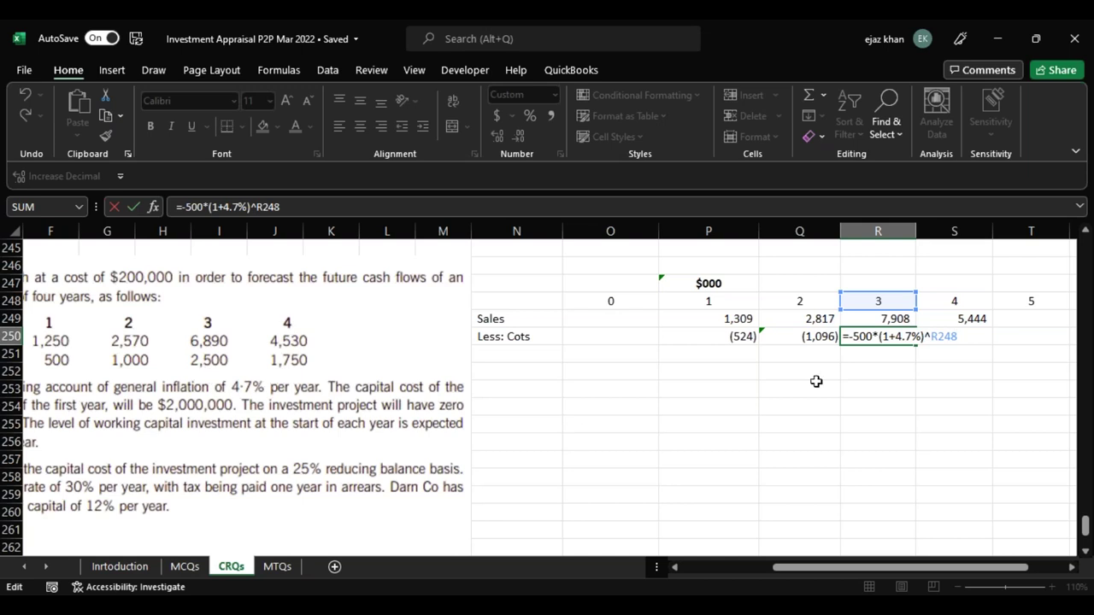
pyautogui.click(854, 336)
pyautogui.write('2')
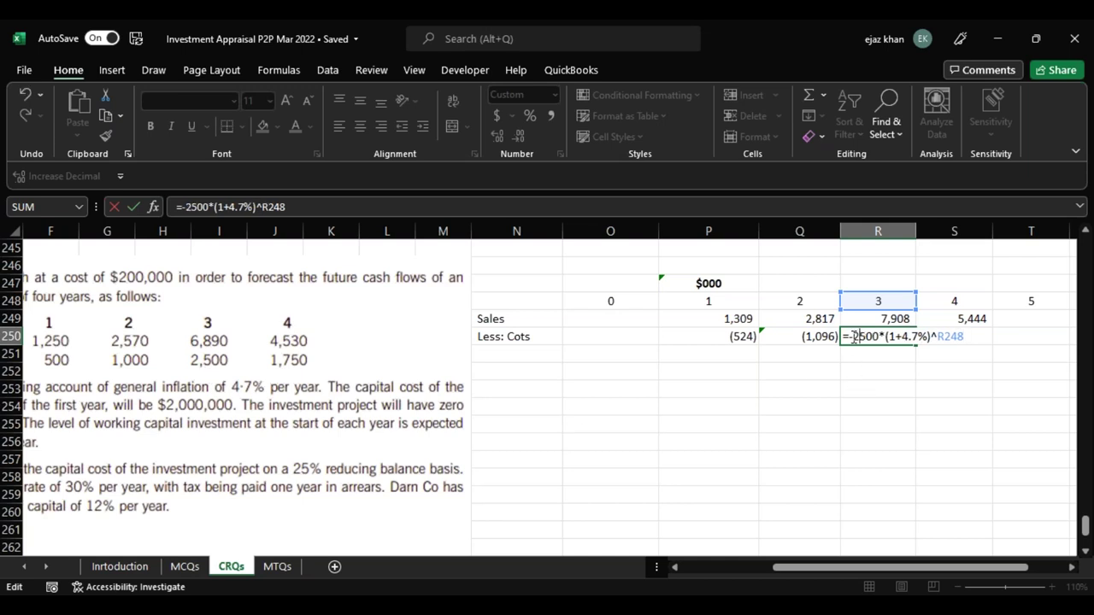
pyautogui.press('Return')
# - Replace the old figure in the year 4 cost formula with 175
pyautogui.doubleClick(957, 338)
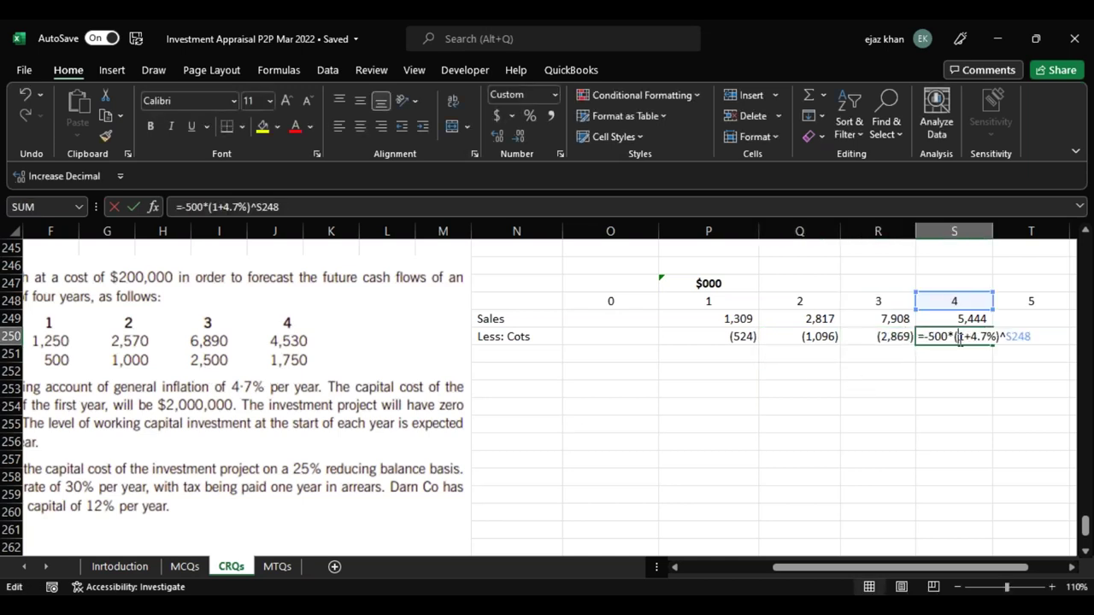
pyautogui.click(934, 340)
pyautogui.press('BackSpace')
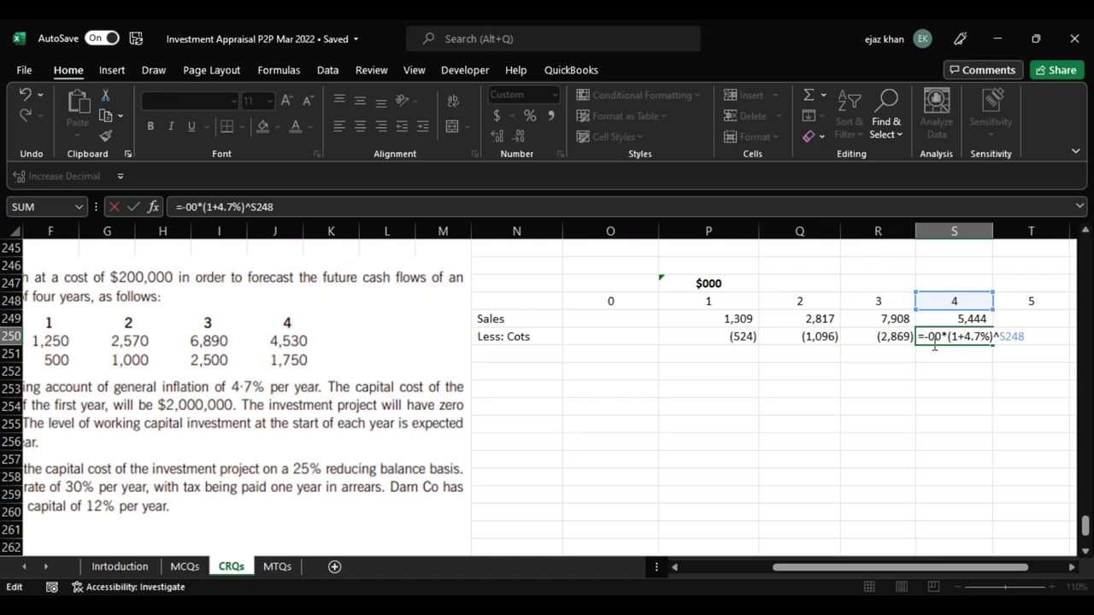
pyautogui.write('175')
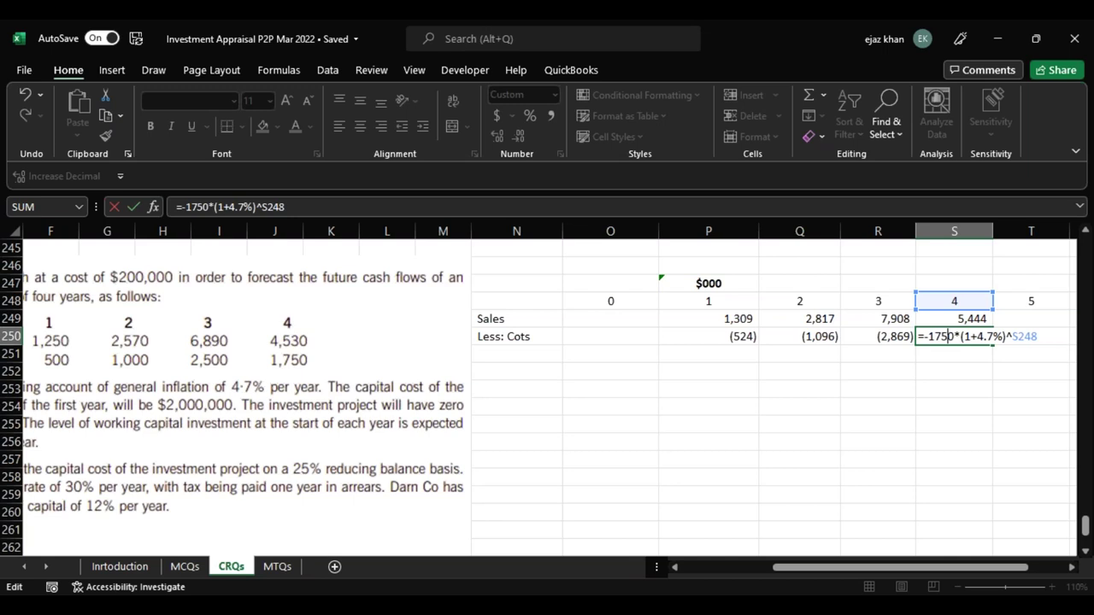
pyautogui.press('Return')
pyautogui.press('Up')
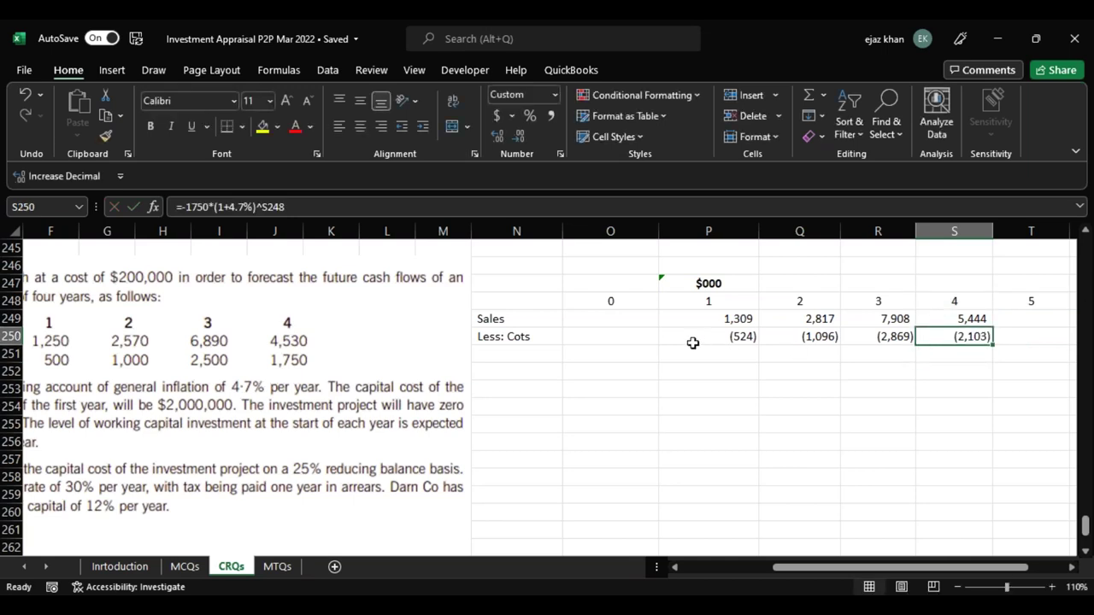
pyautogui.click(641, 353)
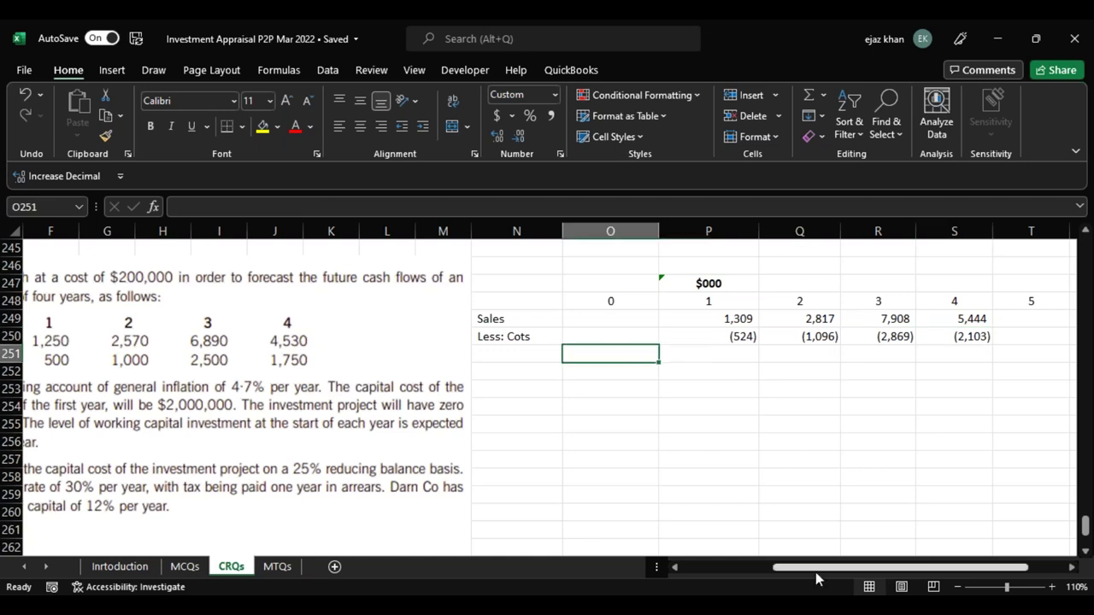
pyautogui.moveTo(813, 569); pyautogui.dragTo(792, 577)
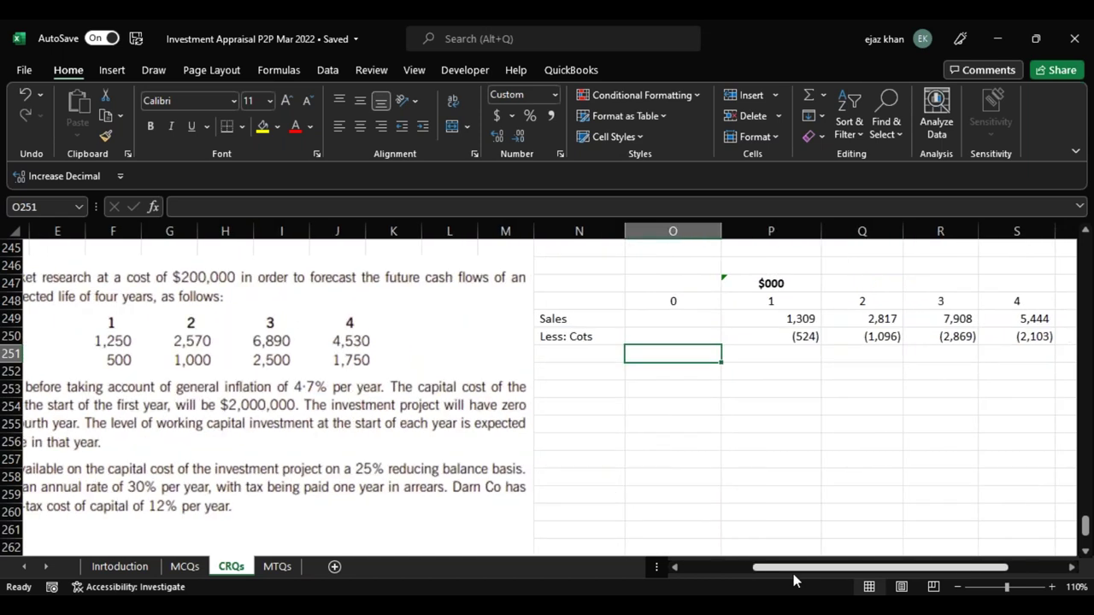
# - Copy the $000 heading one column to the right into Q247
pyautogui.click(763, 283)
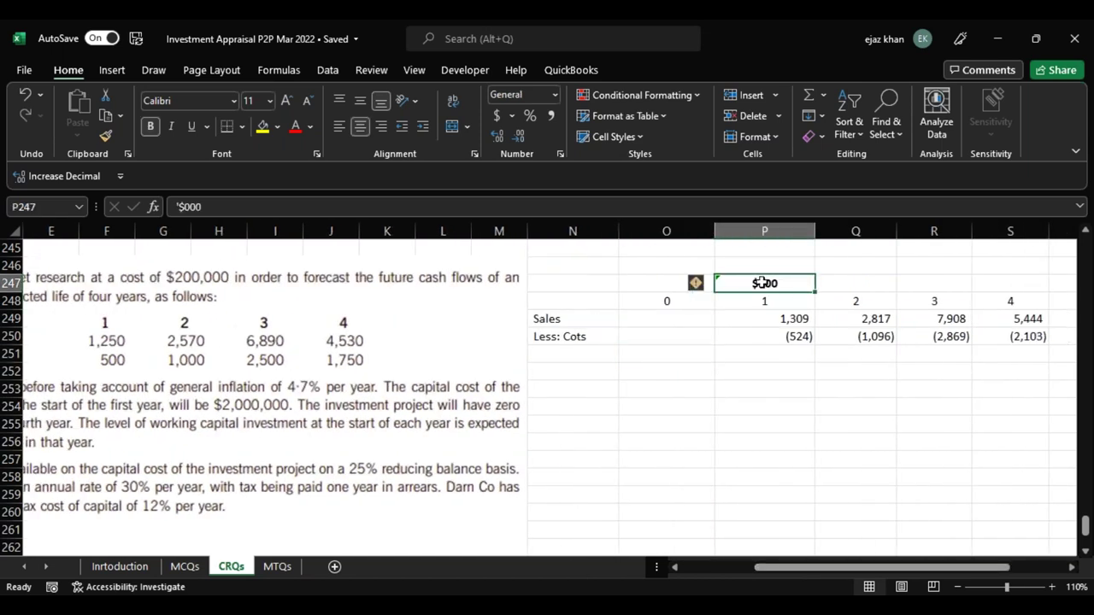
pyautogui.hotkey('ctrl', 'c')
pyautogui.press('Right')
pyautogui.press('Right')
pyautogui.press('Left')
pyautogui.press('Escape')
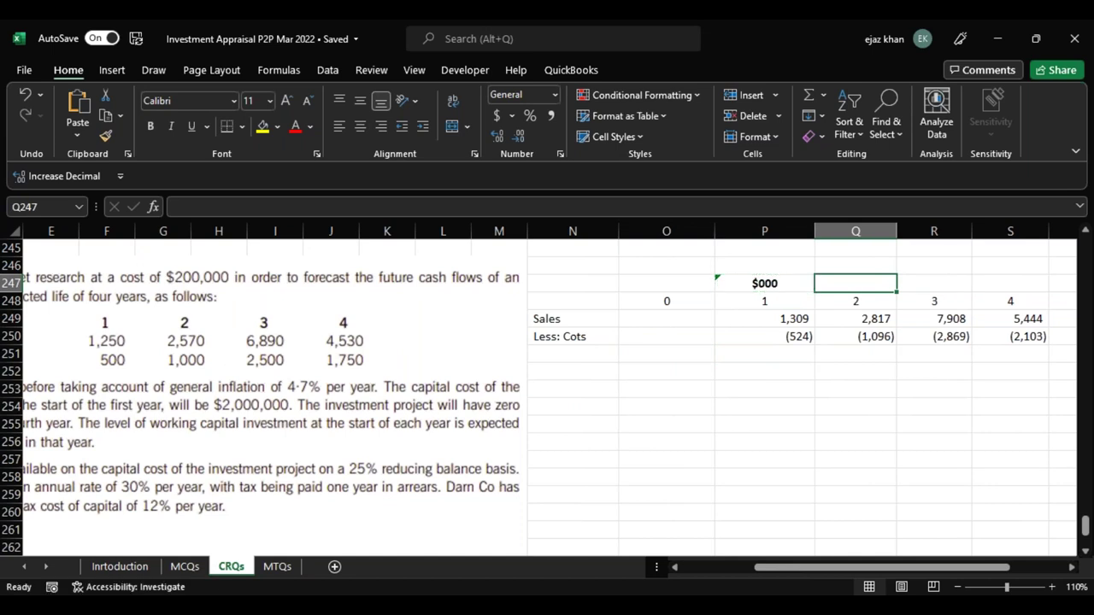
pyautogui.hotkey('ctrl', 'v')
# - Add the missing 's' to the costs label so it reads 'Less: Costs'
pyautogui.press('Down')
pyautogui.press('Down')
pyautogui.press('Down')
pyautogui.press('Down')
pyautogui.press('Left')
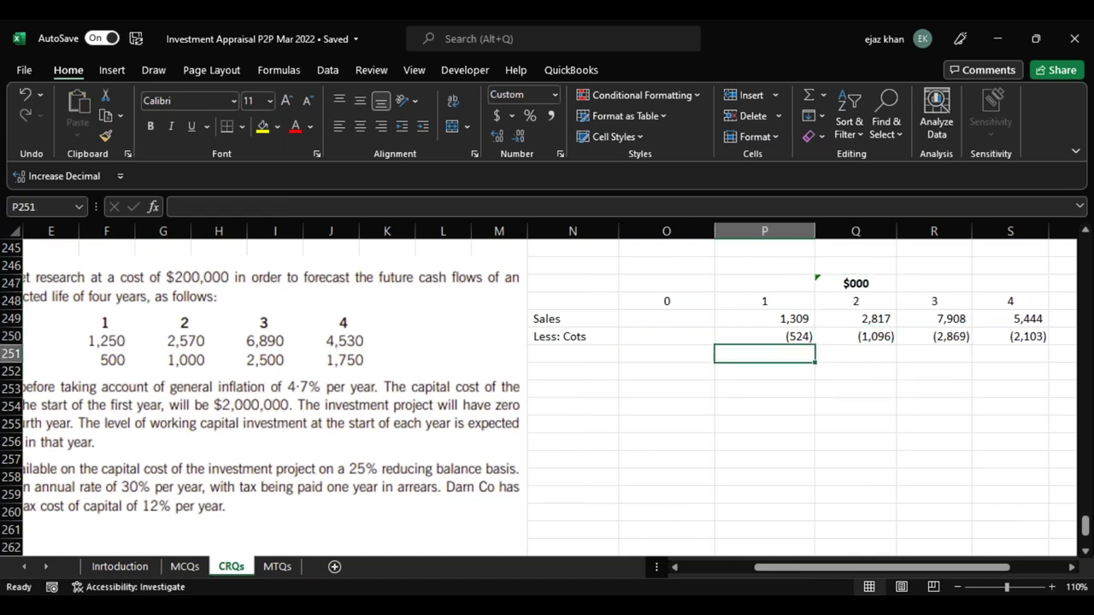
pyautogui.press('Left')
pyautogui.press('Left')
pyautogui.press('Up')
pyautogui.press('F2')
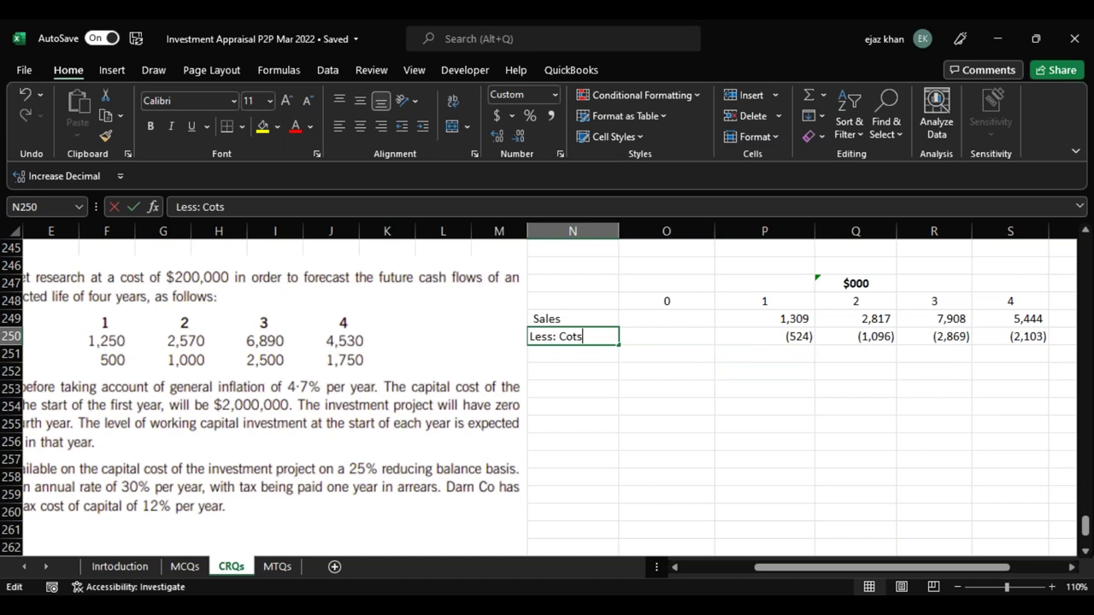
pyautogui.write('s')
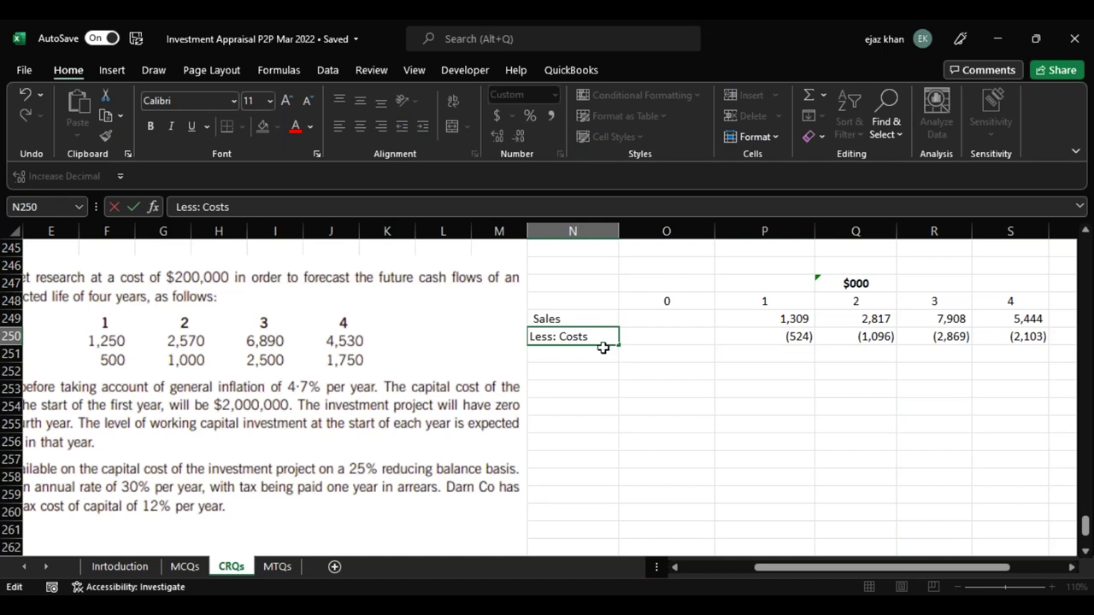
pyautogui.press('Return')
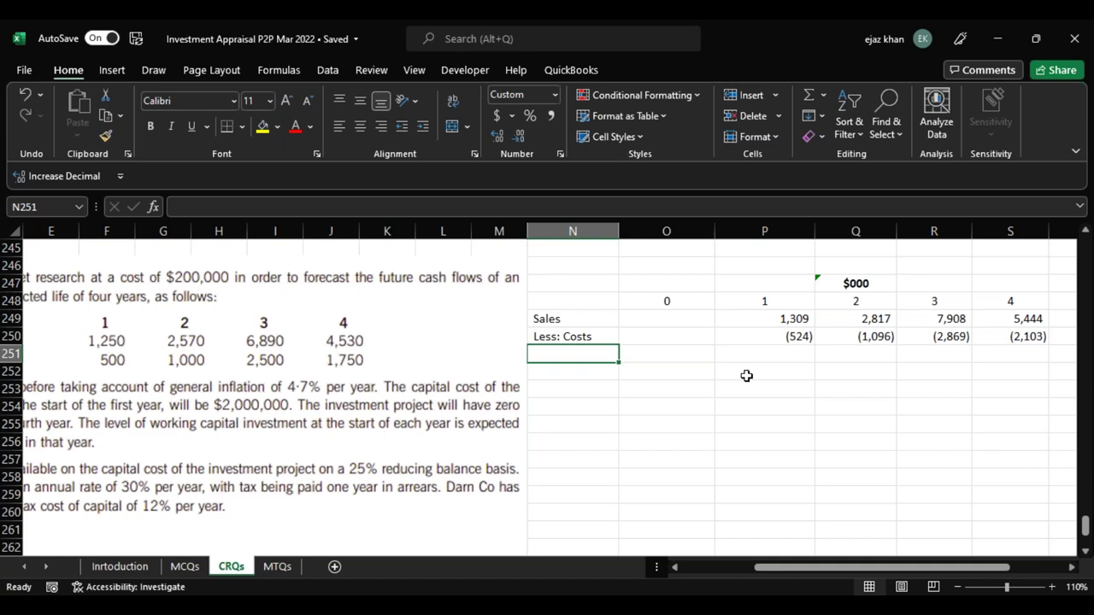
pyautogui.click(710, 570)
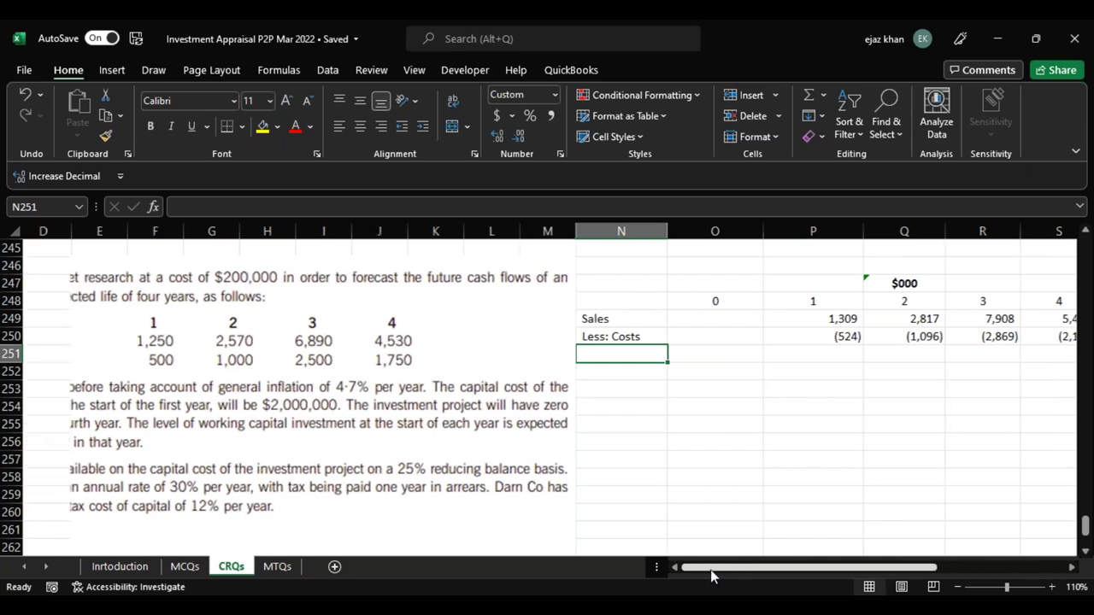
pyautogui.hscroll(-3, 710, 569)
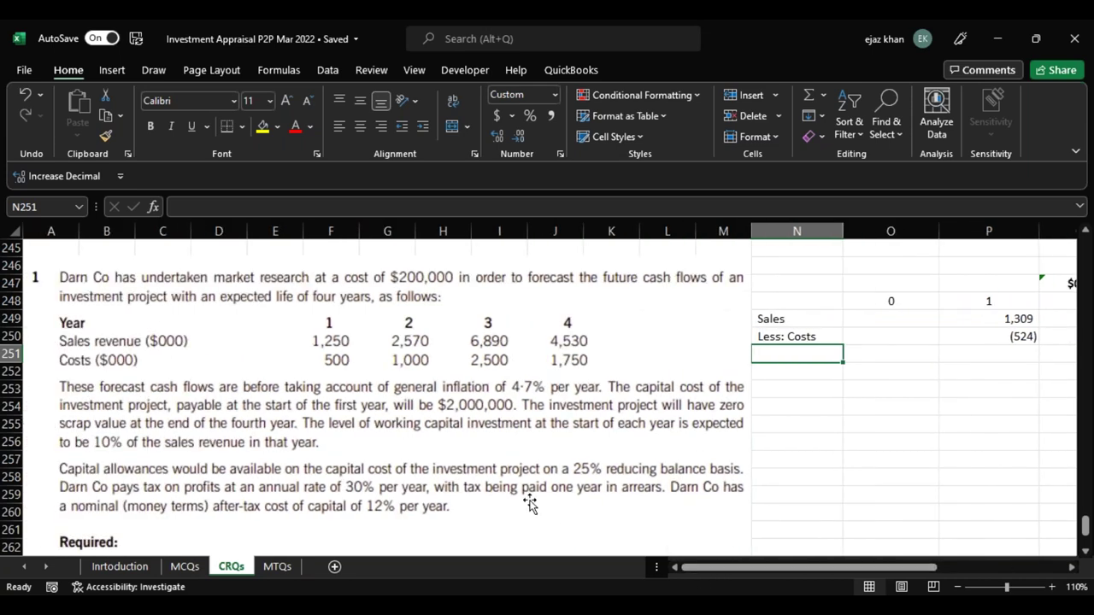
pyautogui.click(991, 342)
pyautogui.press('Right')
pyautogui.press('Right')
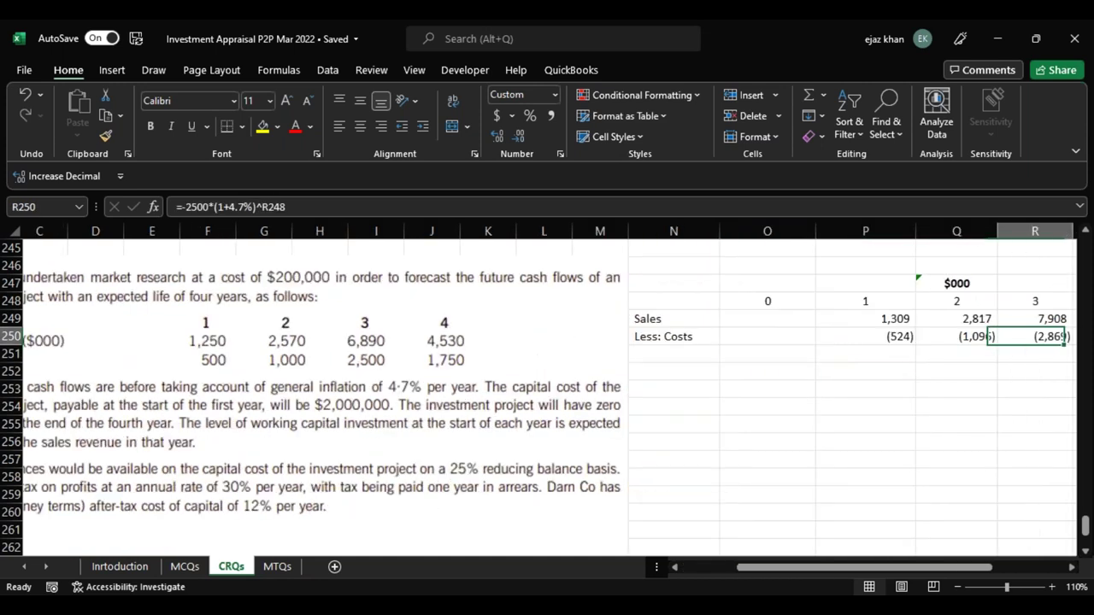
pyautogui.press('Right')
pyautogui.press('Left')
pyautogui.press('Left')
pyautogui.press('Left')
pyautogui.hotkey('shift', 'Right')
pyautogui.hotkey('shift', 'Right')
pyautogui.press('Left')
pyautogui.click(708, 336)
pyautogui.hotkey('shift', 'Right')
pyautogui.hotkey('shift', 'Right')
pyautogui.hotkey('shift', 'Right')
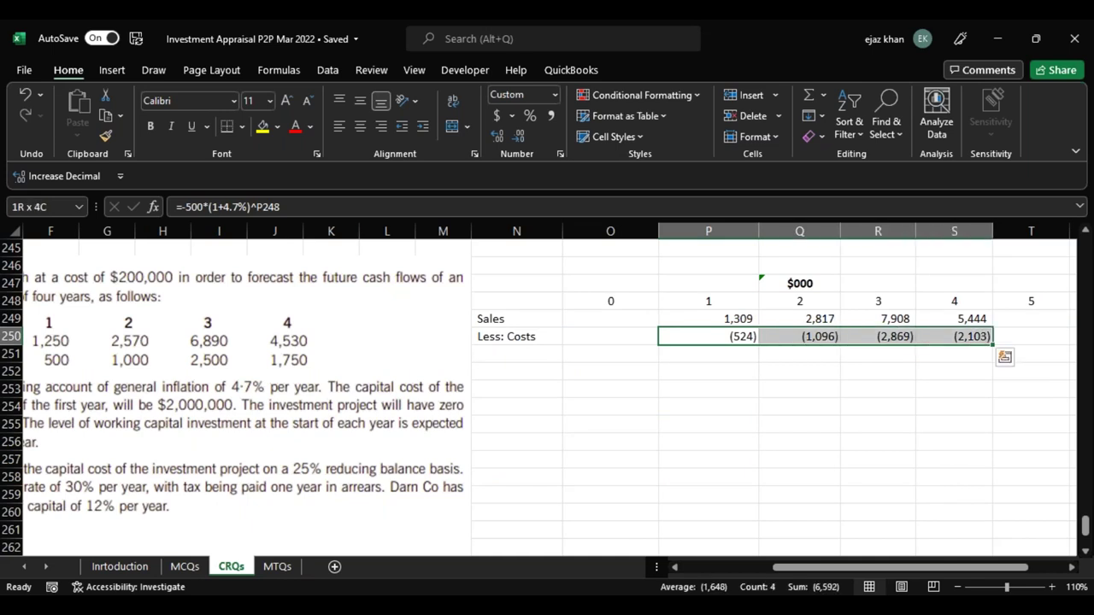
pyautogui.press('Left')
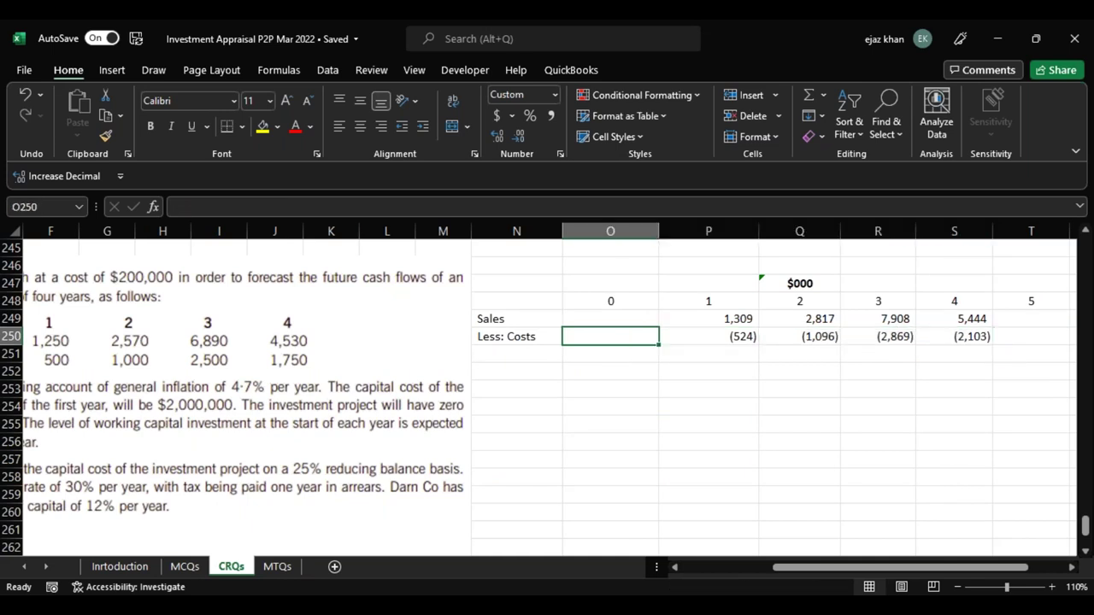
pyautogui.press('Right')
pyautogui.hotkey('shift', 'Right')
pyautogui.hotkey('shift', 'Right')
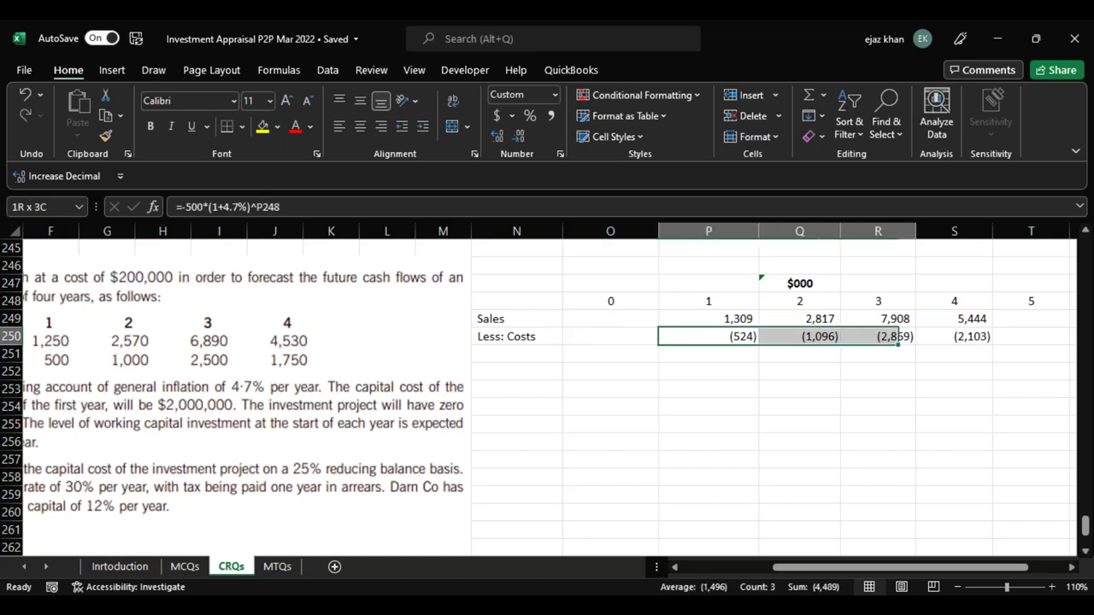
pyautogui.hotkey('shift', 'Right')
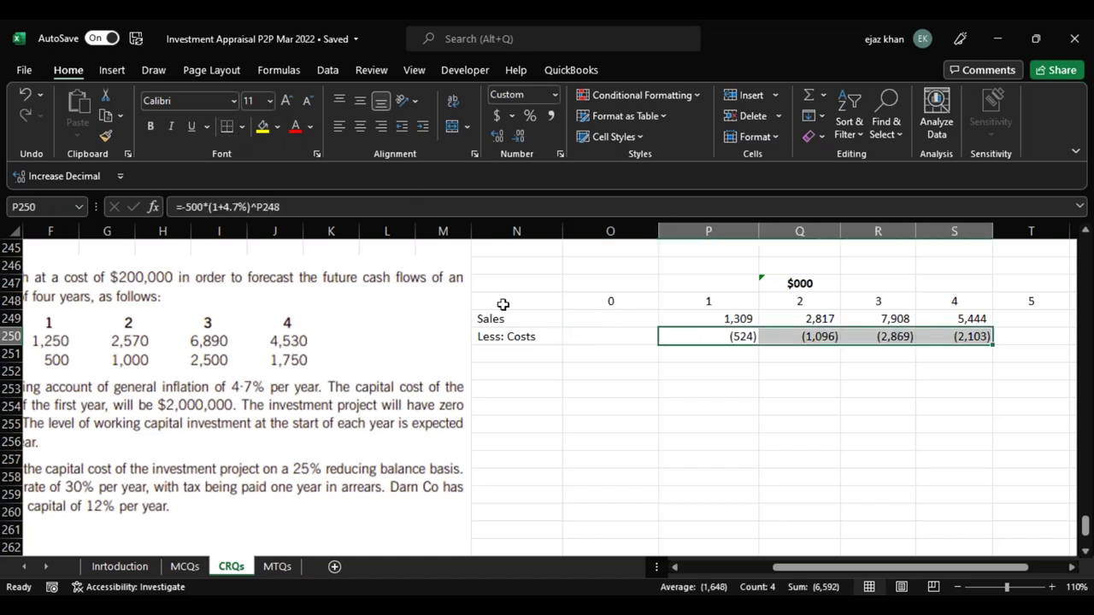
pyautogui.click(695, 356)
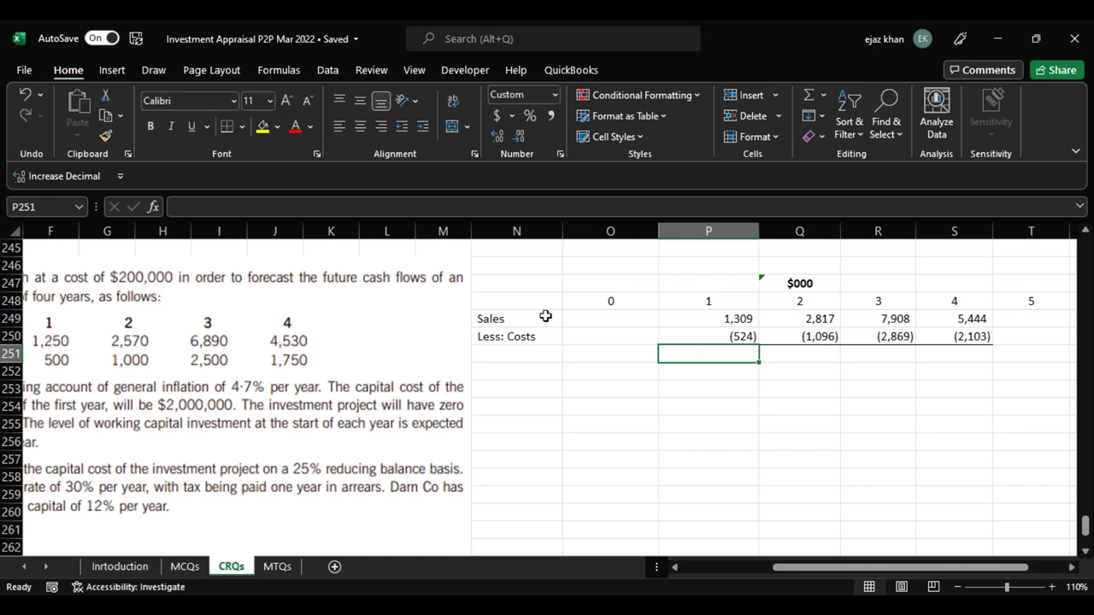
# - Label row 251 'Pre-Tax Cash flows' and enter year 1 as =P249+P250, giving 785
pyautogui.click(516, 354)
pyautogui.write('Pre-Tax Cash flows')
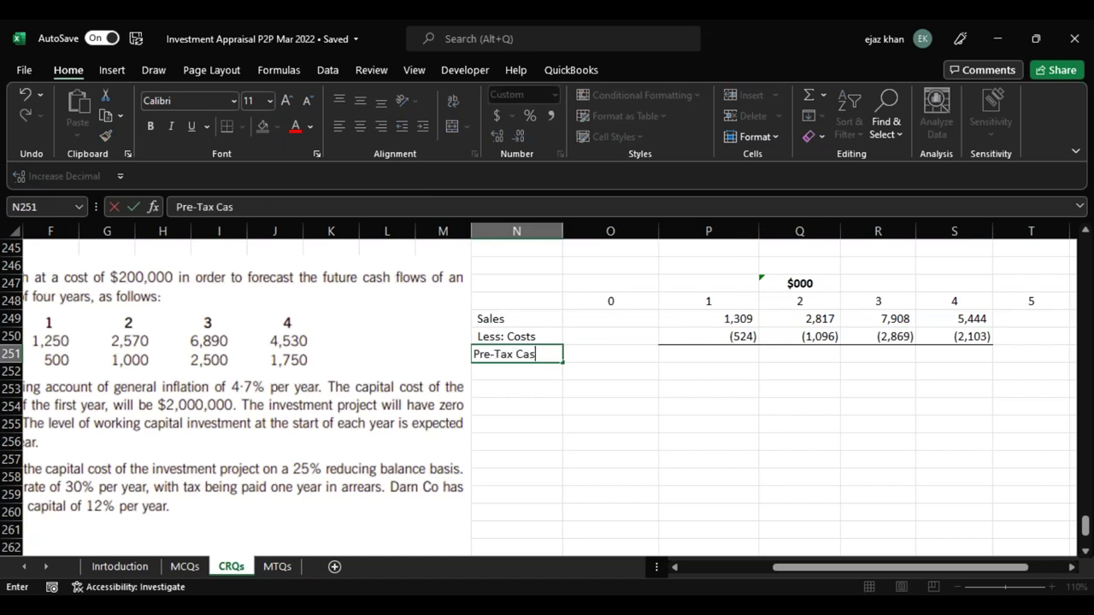
pyautogui.hotkey('ctrl', 'Return')
pyautogui.press('Right')
pyautogui.press('Right')
pyautogui.write('=')
pyautogui.press('Up')
pyautogui.press('Up')
pyautogui.write('+')
pyautogui.press('Up')
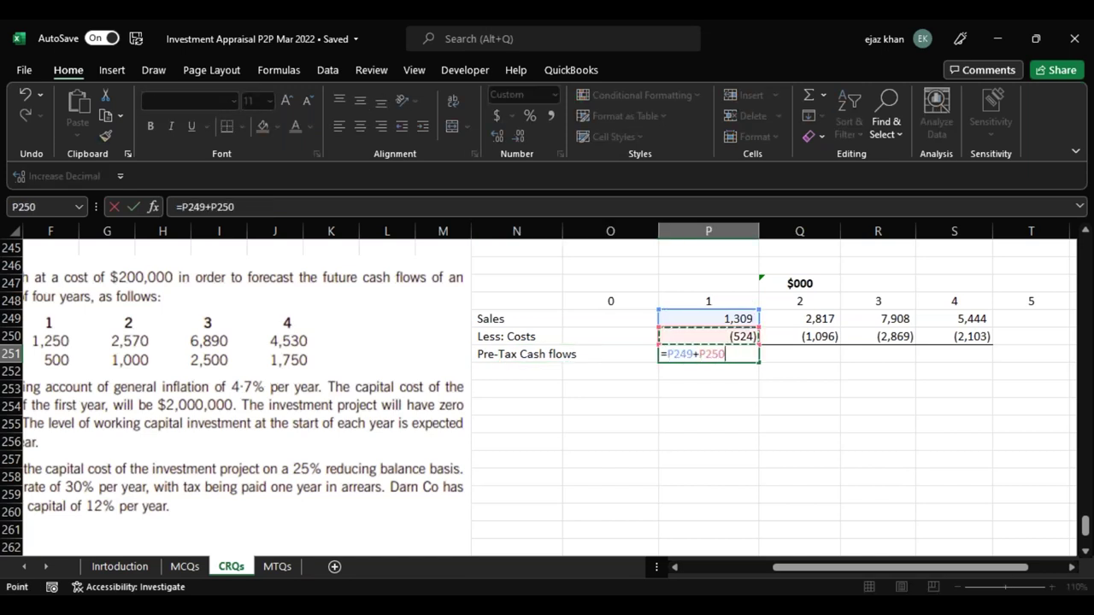
pyautogui.press('Return')
# - Copy the pre-tax formula across years 2 to 4, giving 1,721, 5,039 and 3,341
pyautogui.press('Right')
pyautogui.press('Right')
pyautogui.press('Up')
pyautogui.hotkey('ctrl', 'c')
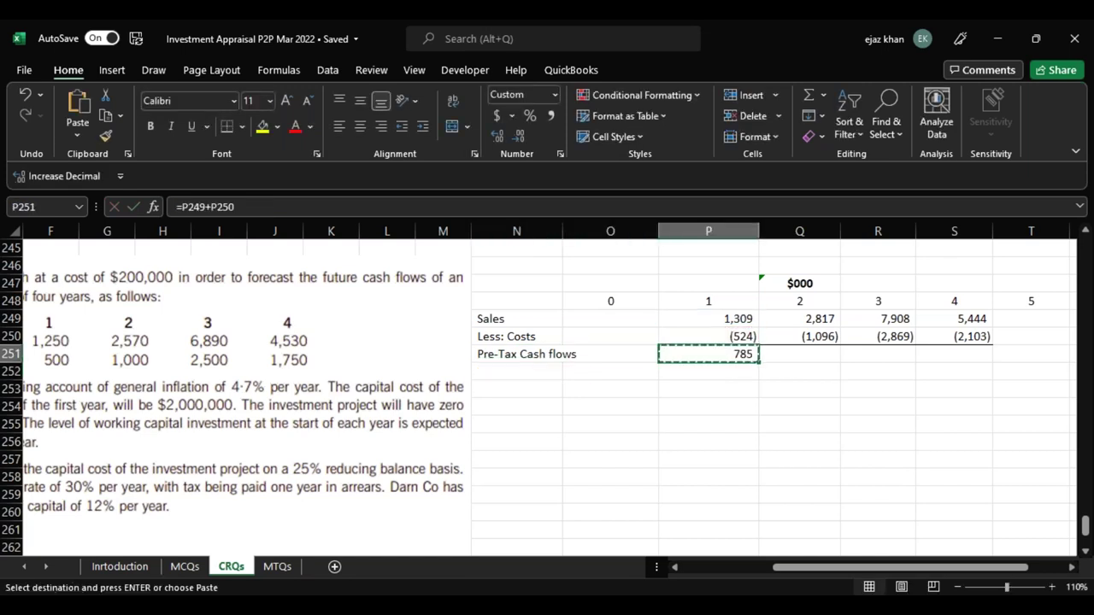
pyautogui.press('Right')
pyautogui.hotkey('shift', 'Right')
pyautogui.hotkey('shift', 'Right')
pyautogui.hotkey('ctrl', 'v')
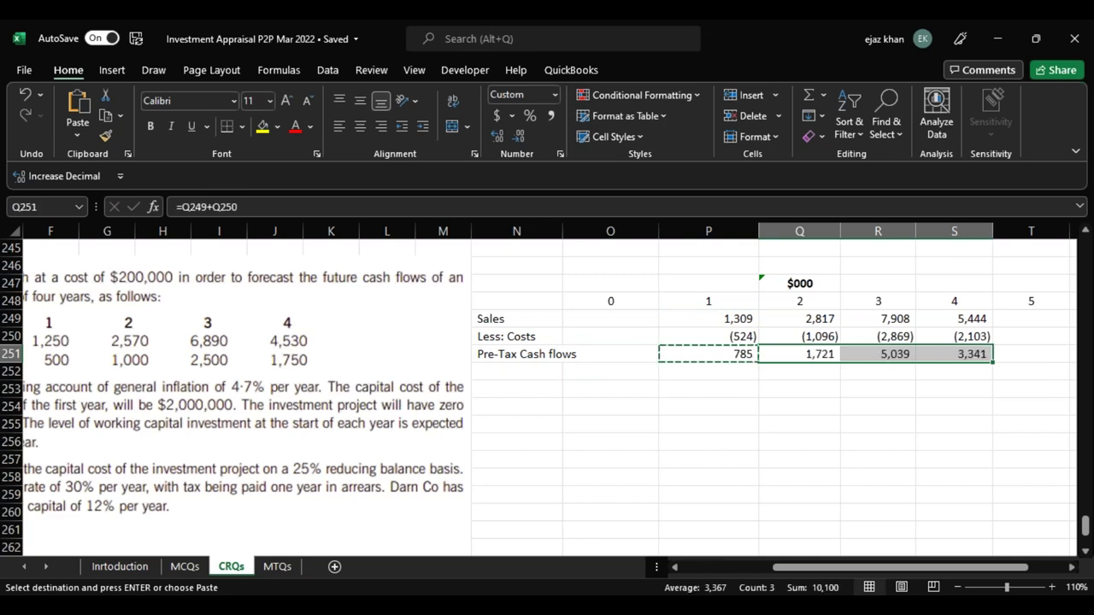
pyautogui.press('Escape')
pyautogui.press('Left')
pyautogui.hotkey('shift', 'Right')
pyautogui.hotkey('shift', 'Right')
pyautogui.hotkey('shift', 'Right')
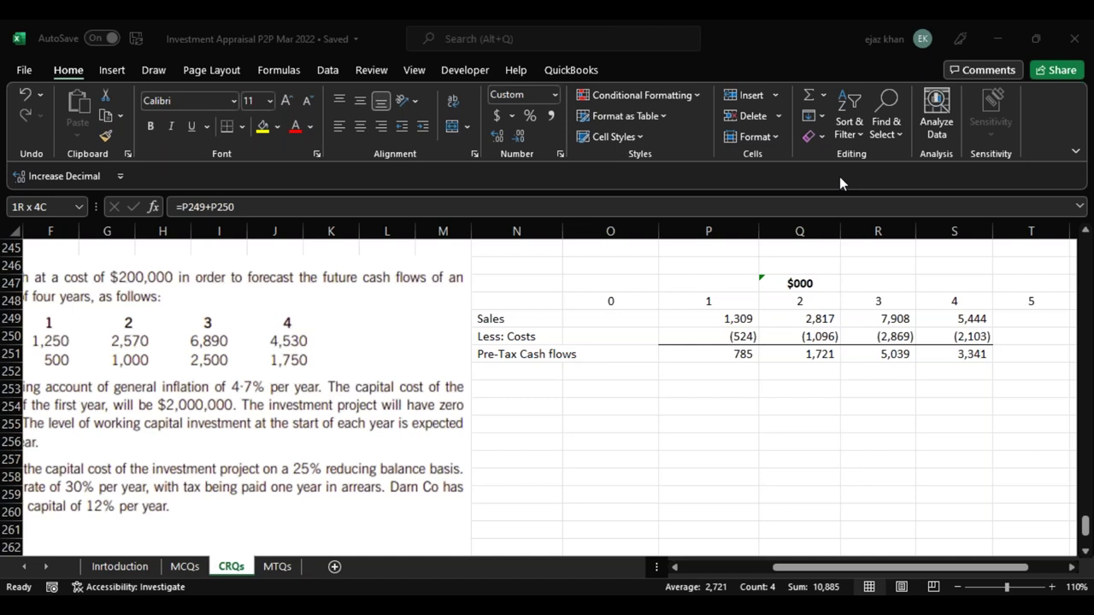
# - Enter the row label 'Tax (30%)' in N252
pyautogui.click(540, 376)
pyautogui.write('Tax')
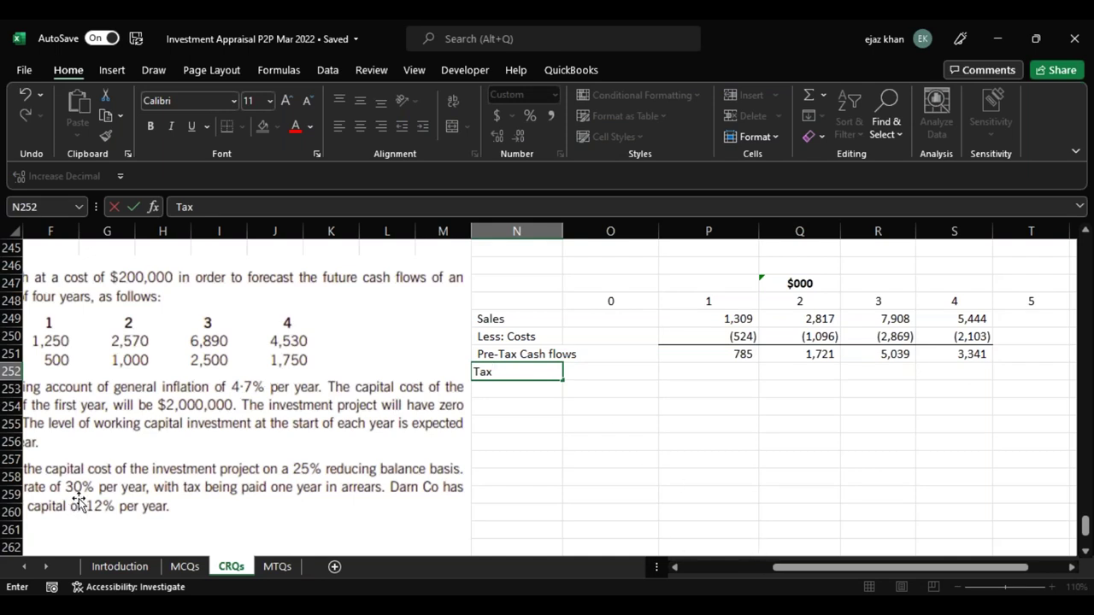
pyautogui.write('(30%)')
pyautogui.press('Tab')
pyautogui.press('Right')
pyautogui.press('Right')
pyautogui.press('Left')
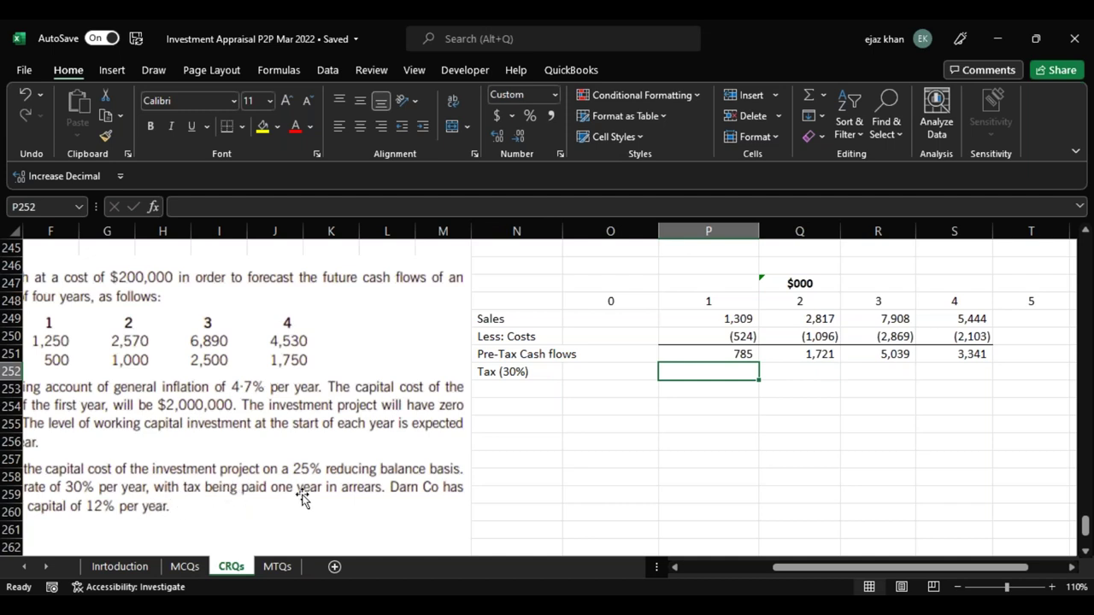
# - Enter the year 2 lagged tax in Q252 as =-P251*30%
pyautogui.click(775, 373)
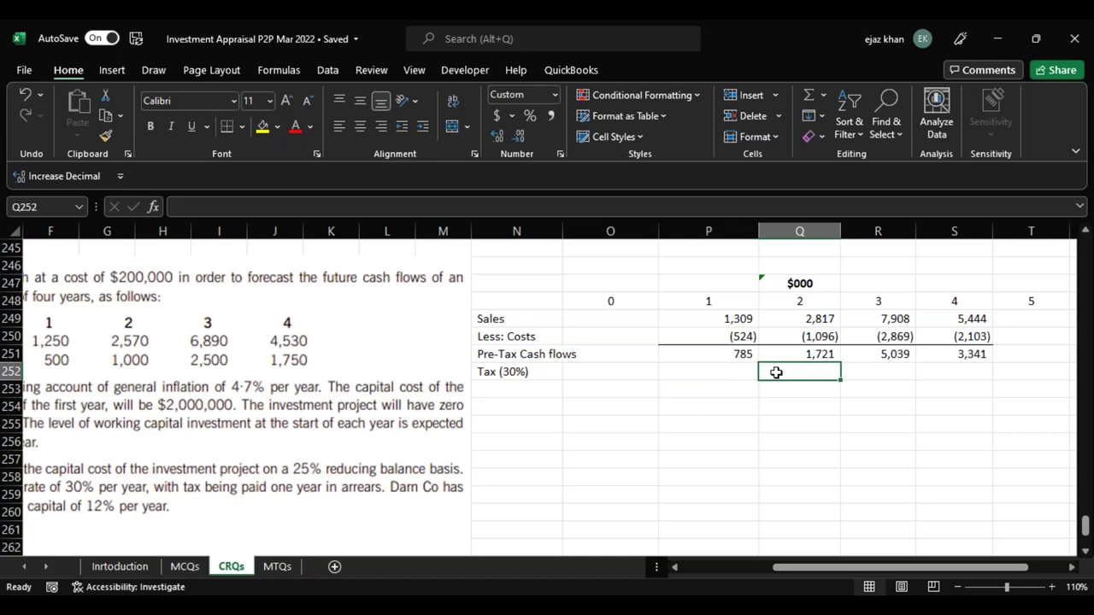
pyautogui.write('-')
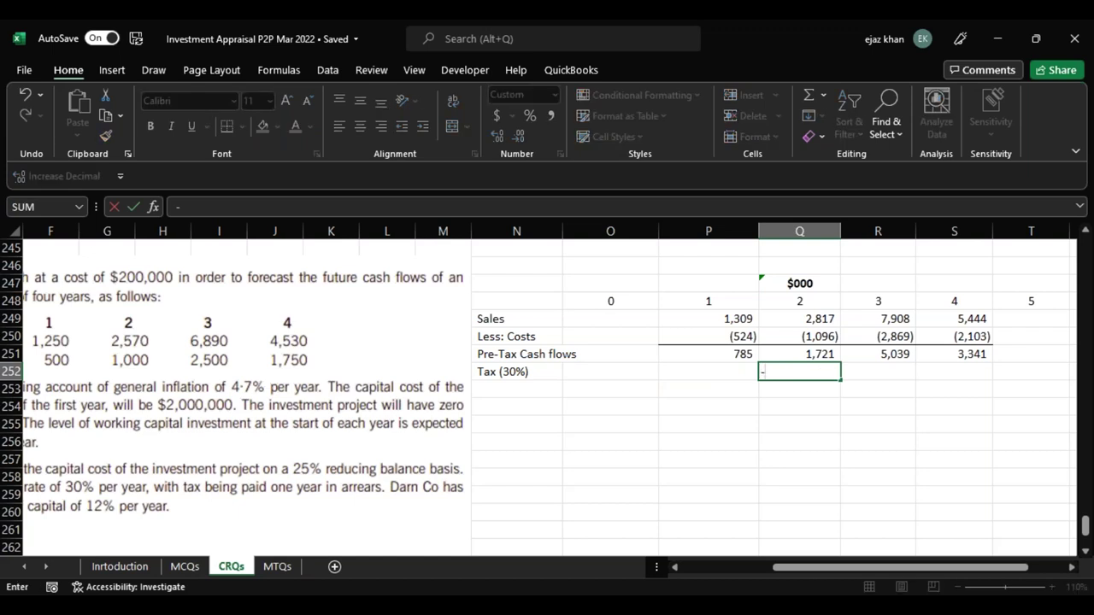
pyautogui.press('Up')
pyautogui.press('Left')
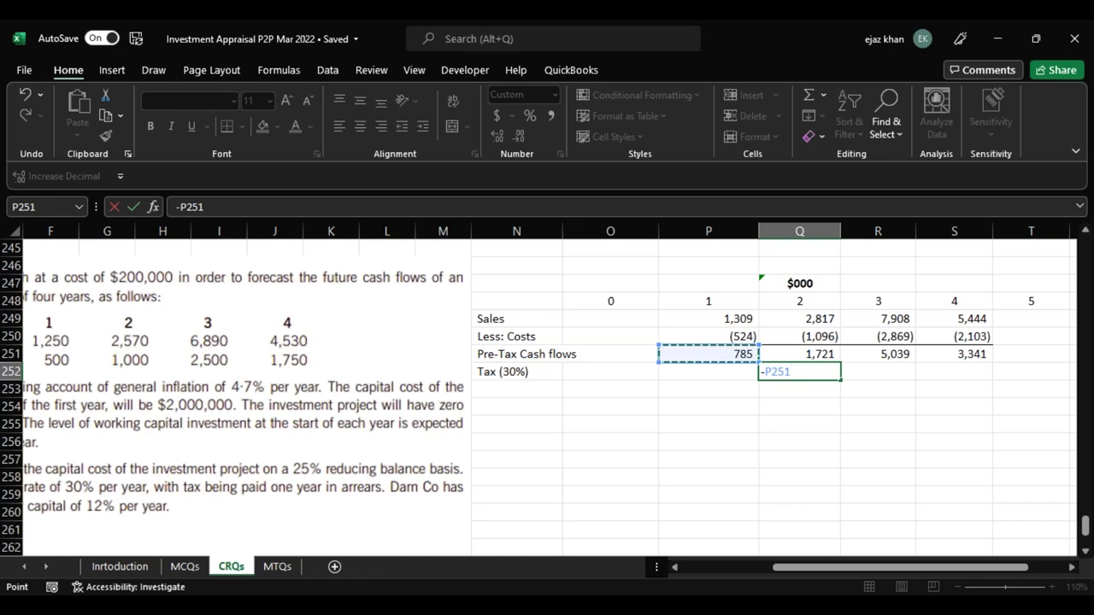
pyautogui.write('*30%')
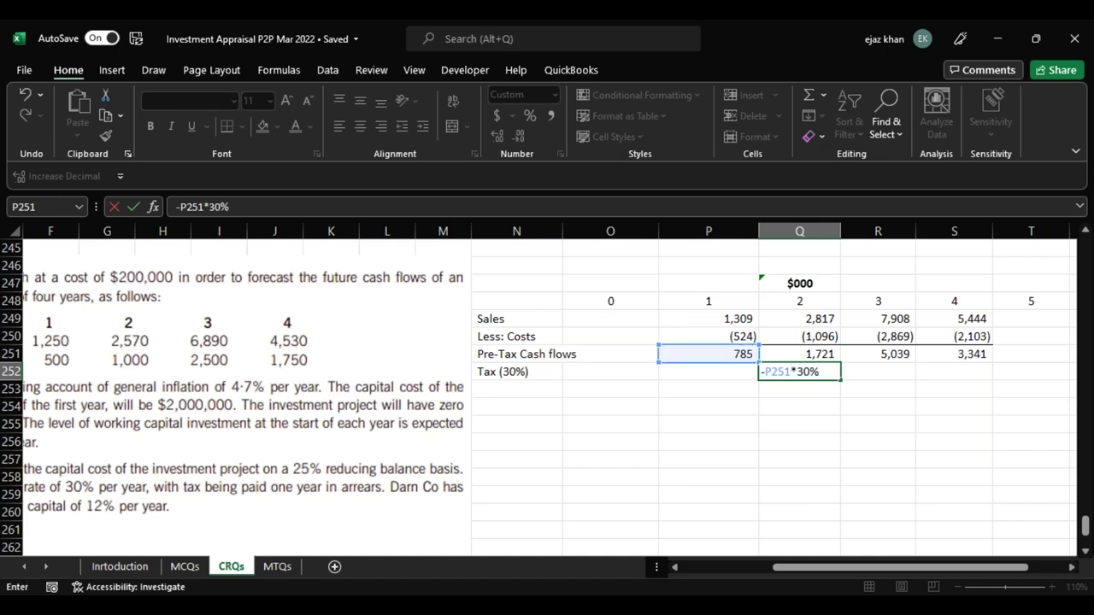
pyautogui.hotkey('ctrl', 'Return')
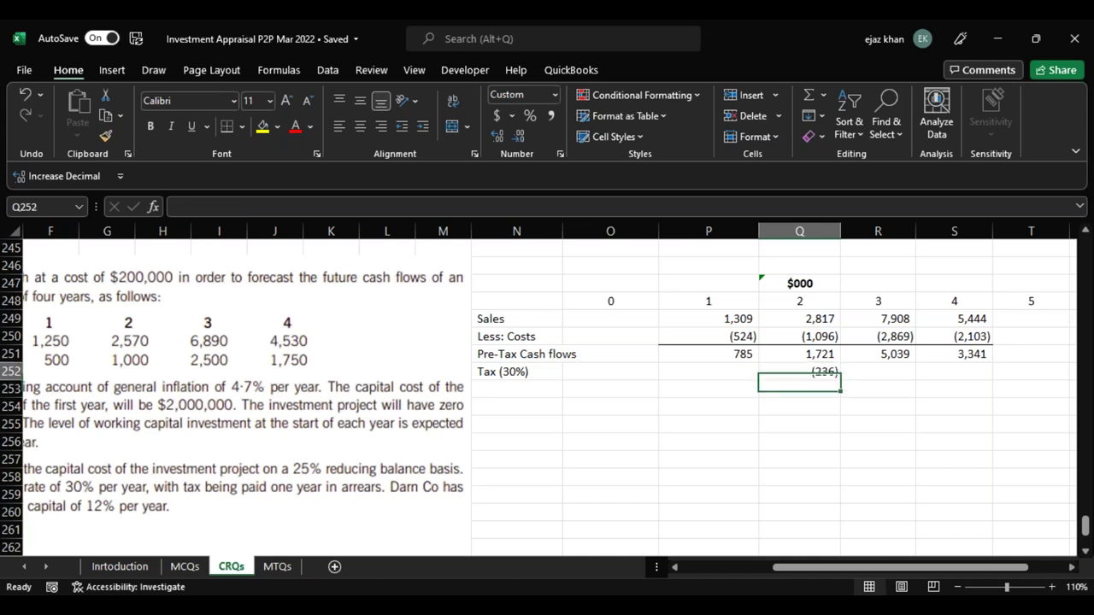
# - Paste the tax formula into years 3 to 5, giving (516), (1,512) and (1,002)
pyautogui.hotkey('ctrl', 'c')
pyautogui.press('Right')
pyautogui.hotkey('ctrl', 'v')
pyautogui.press('Right')
pyautogui.hotkey('ctrl', 'v')
pyautogui.press('Right')
pyautogui.hotkey('ctrl', 'v')
pyautogui.press('Escape')
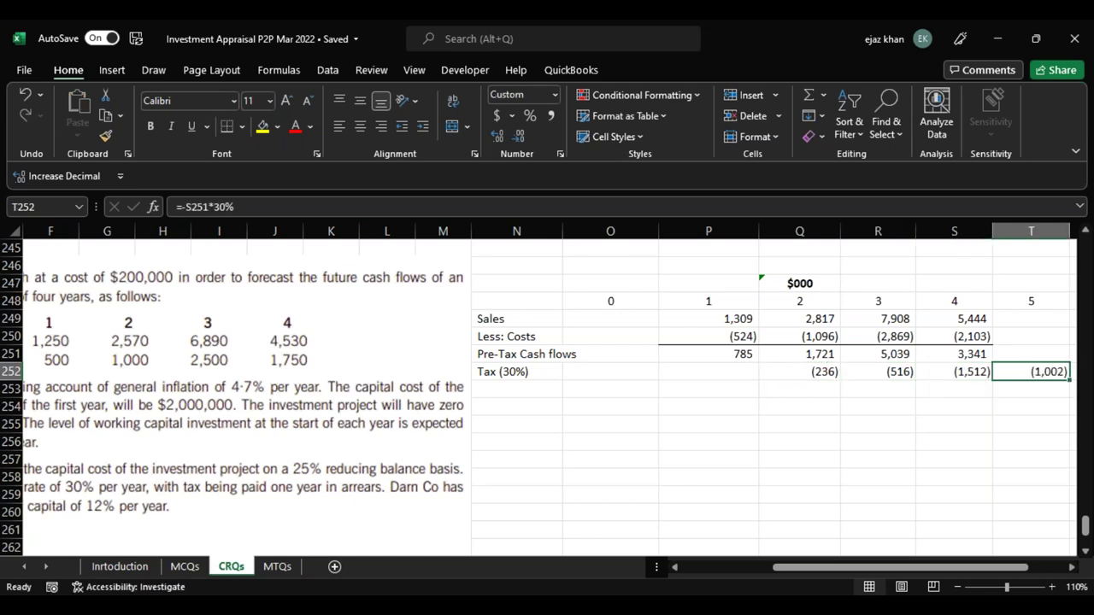
pyautogui.hscroll(2, 547, 393)
pyautogui.click(841, 354)
pyautogui.press('Down')
pyautogui.press('Left')
pyautogui.press('Down')
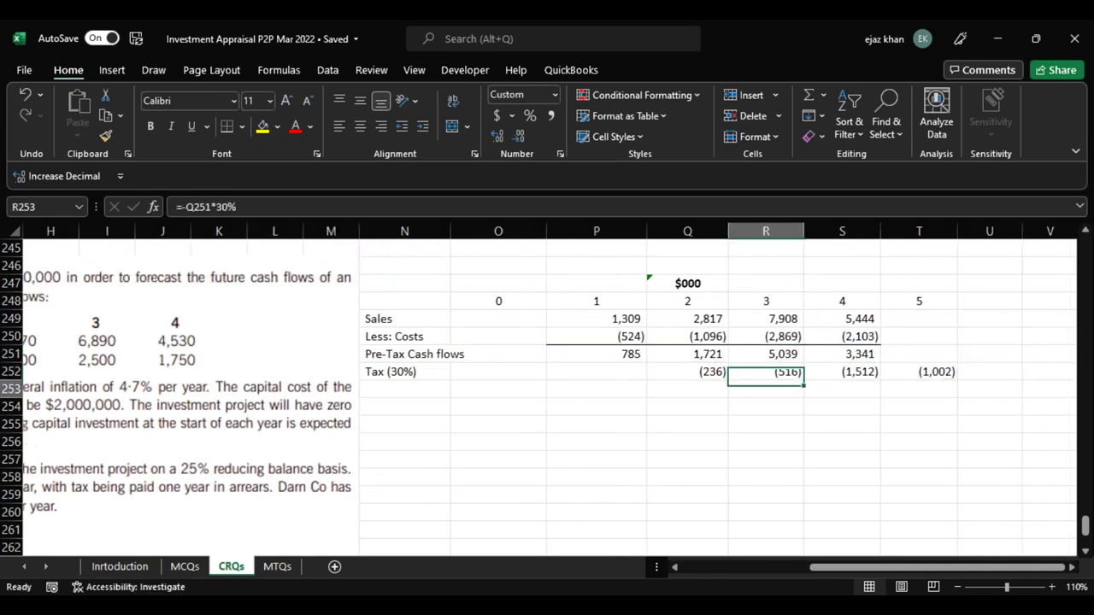
pyautogui.press('Left')
pyautogui.press('Up')
pyautogui.press('Left')
pyautogui.press('Left')
pyautogui.press('Left')
pyautogui.press('Down')
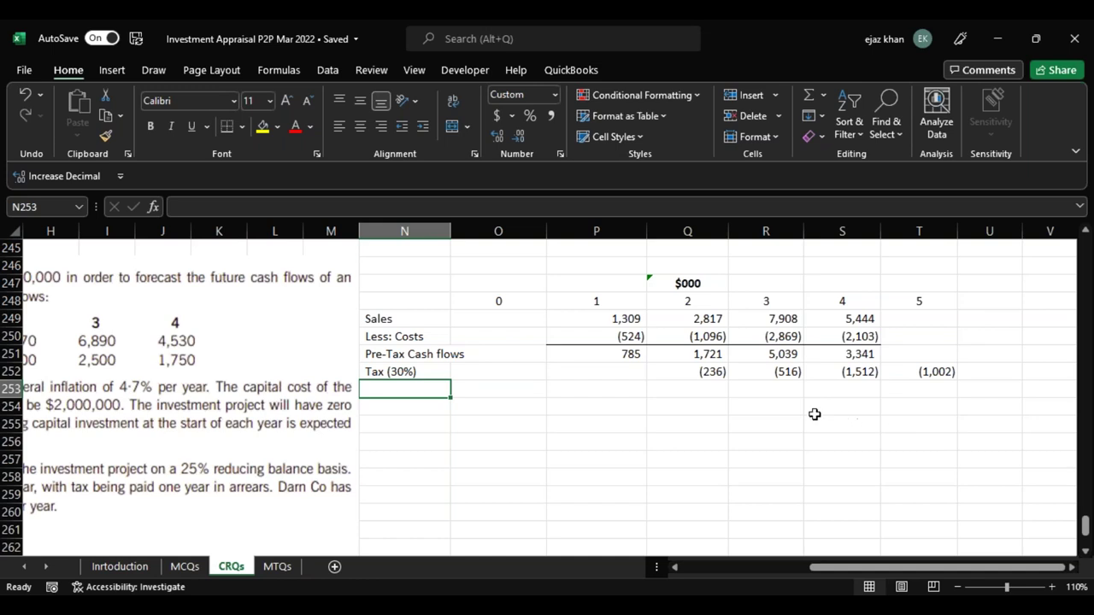
# - Recheck the Tax (30%) row formulas, ending on cell N253 below the Tax label
pyautogui.click(701, 374)
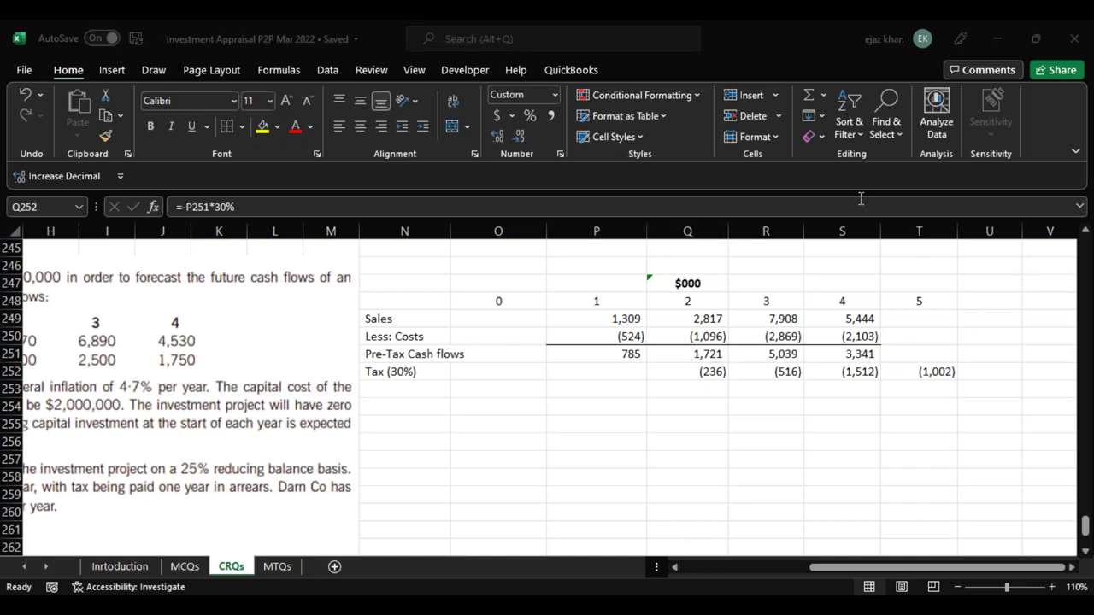
pyautogui.click(853, 569)
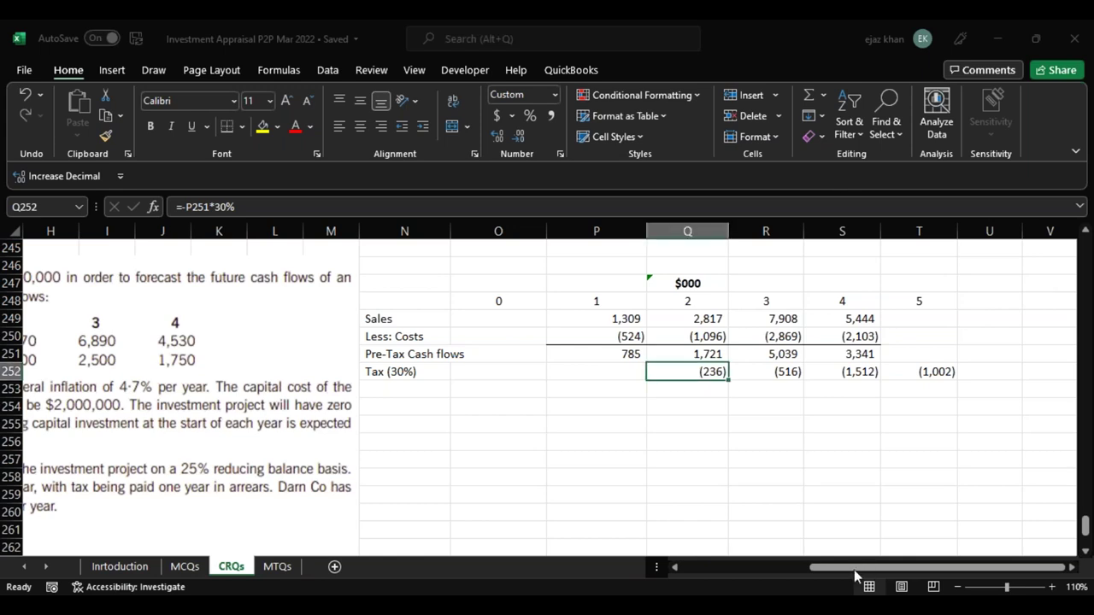
pyautogui.click(752, 569)
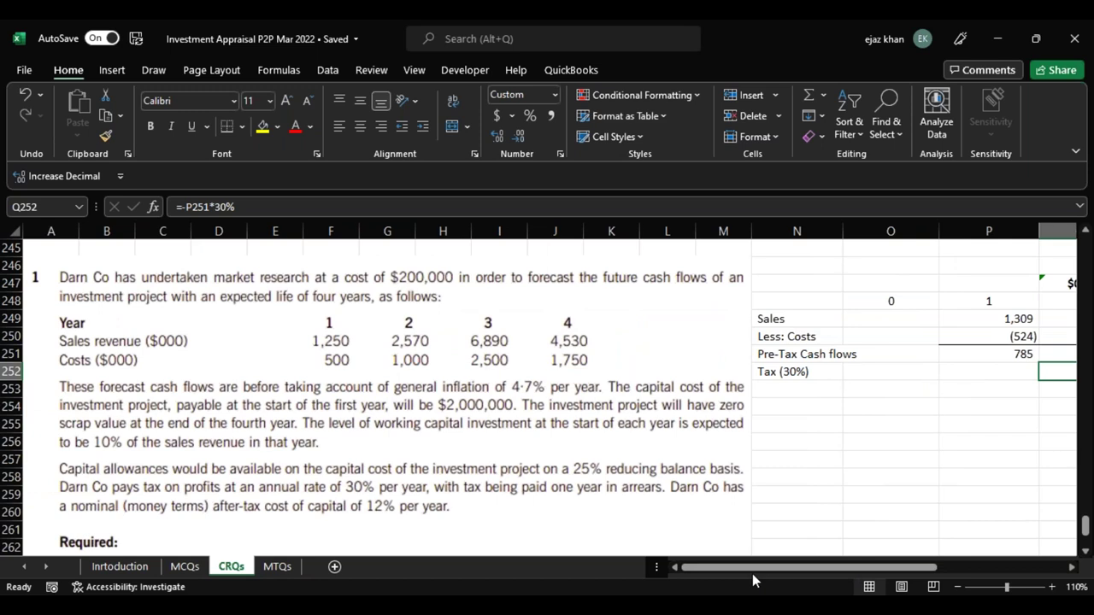
pyautogui.click(779, 387)
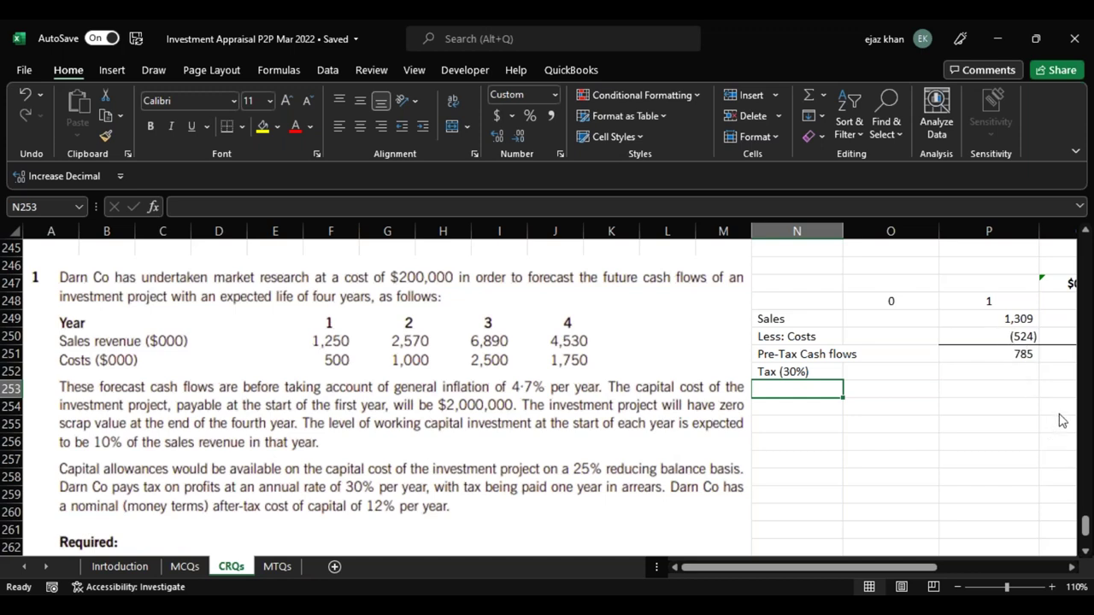
pyautogui.click(988, 371)
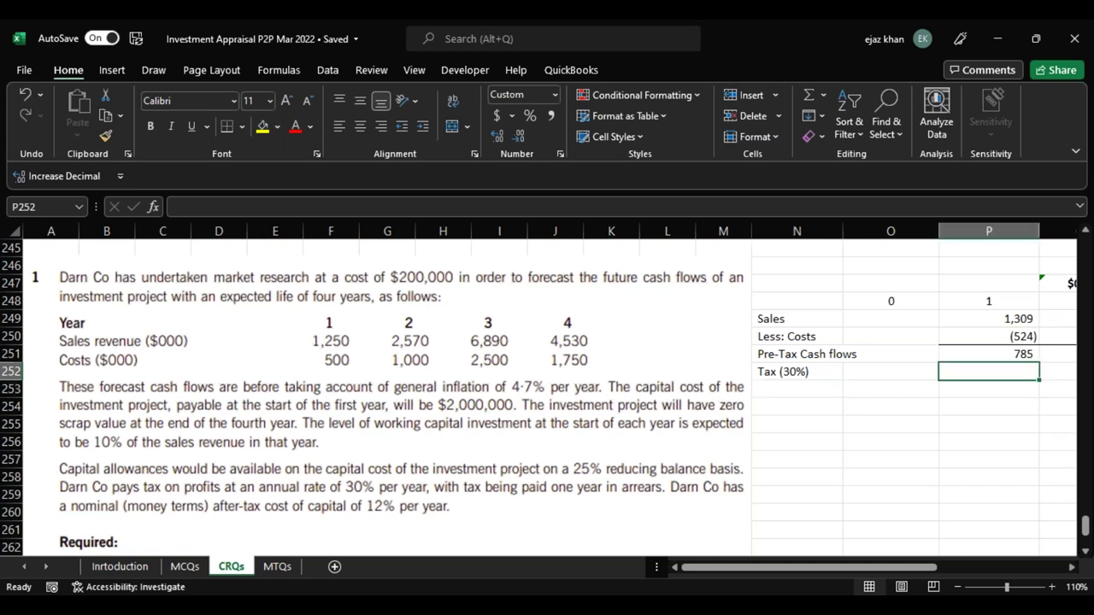
pyautogui.moveTo(1000, 374); pyautogui.dragTo(957, 423)
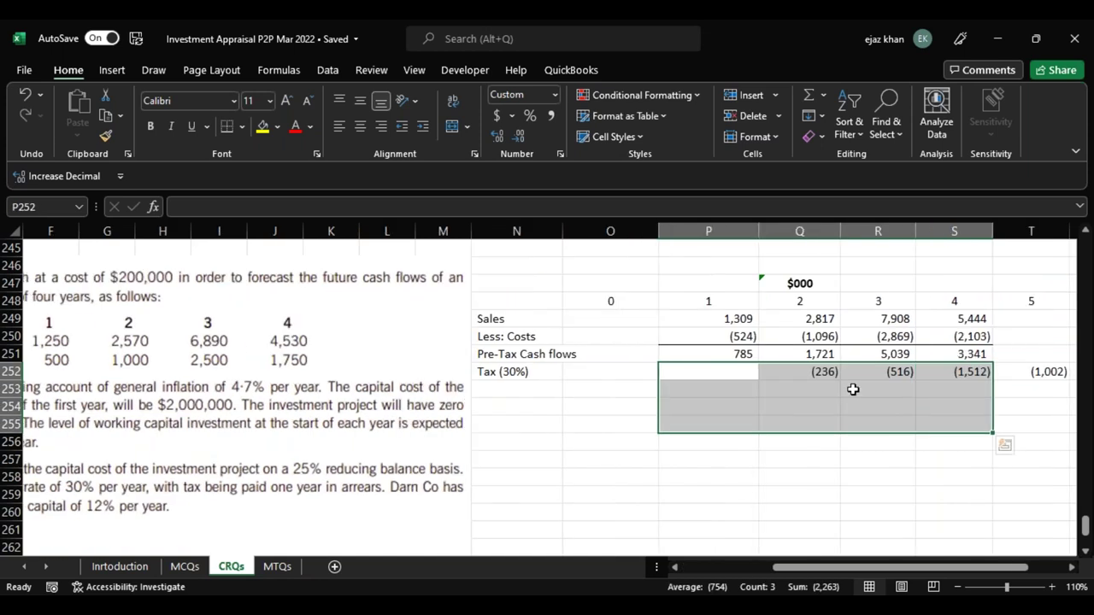
pyautogui.click(853, 388)
pyautogui.click(812, 373)
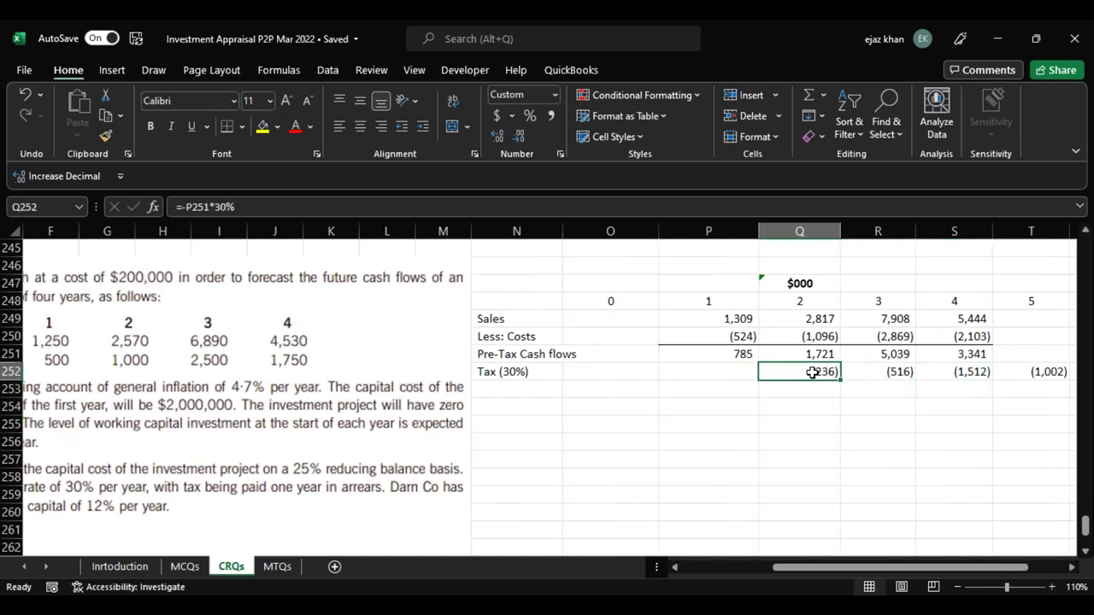
pyautogui.click(514, 387)
# - Type 'Add: Tax Benefit on CA' in N253 and move to its year 2 cell
pyautogui.write('A')
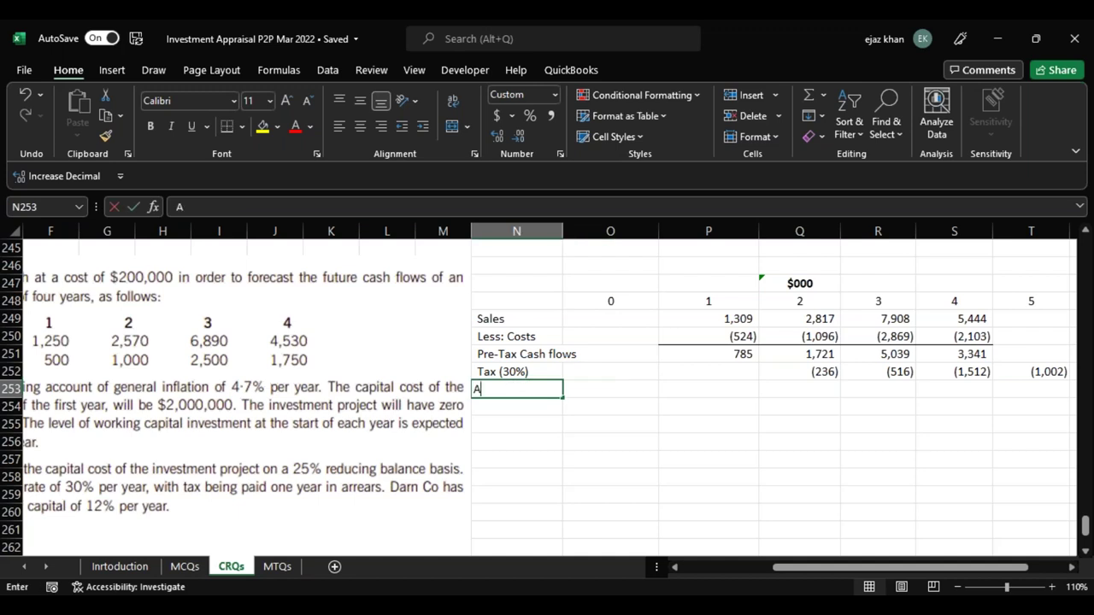
pyautogui.write('dd: Tax Be')
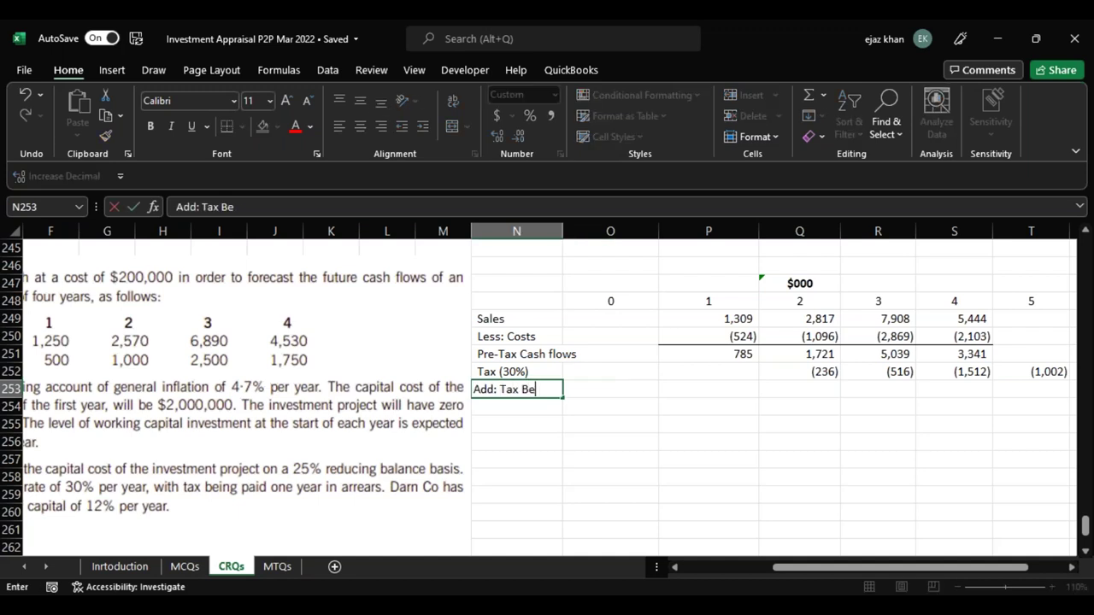
pyautogui.write('nefit on CA')
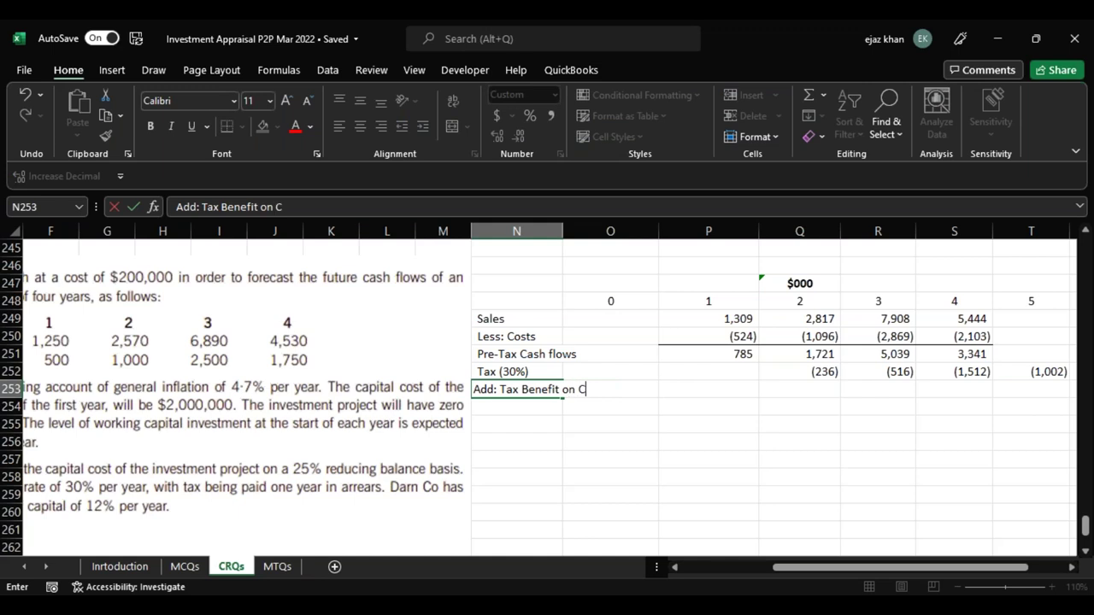
pyautogui.press('Right')
pyautogui.press('Right')
pyautogui.press('Right')
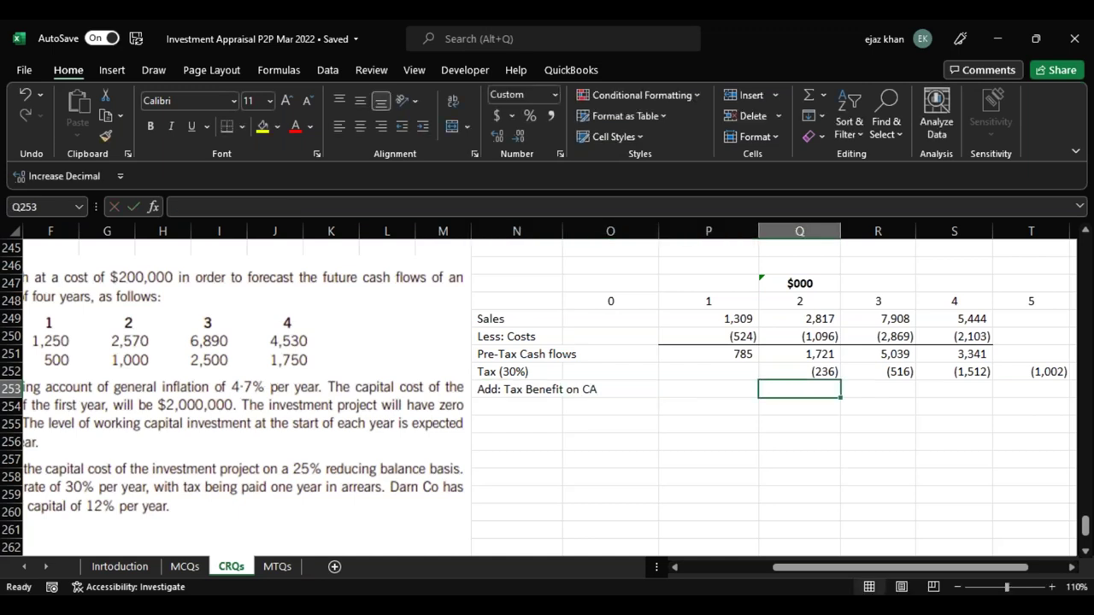
pyautogui.press('Left')
pyautogui.press('Left')
pyautogui.press('Left')
pyautogui.press('Left')
pyautogui.press('Left')
pyautogui.press('Left')
pyautogui.press('Left')
pyautogui.press('Left')
pyautogui.press('Left')
pyautogui.press('Left')
pyautogui.press('Left')
pyautogui.press('Left')
pyautogui.press('Left')
pyautogui.press('Left')
pyautogui.press('Left')
pyautogui.press('Left')
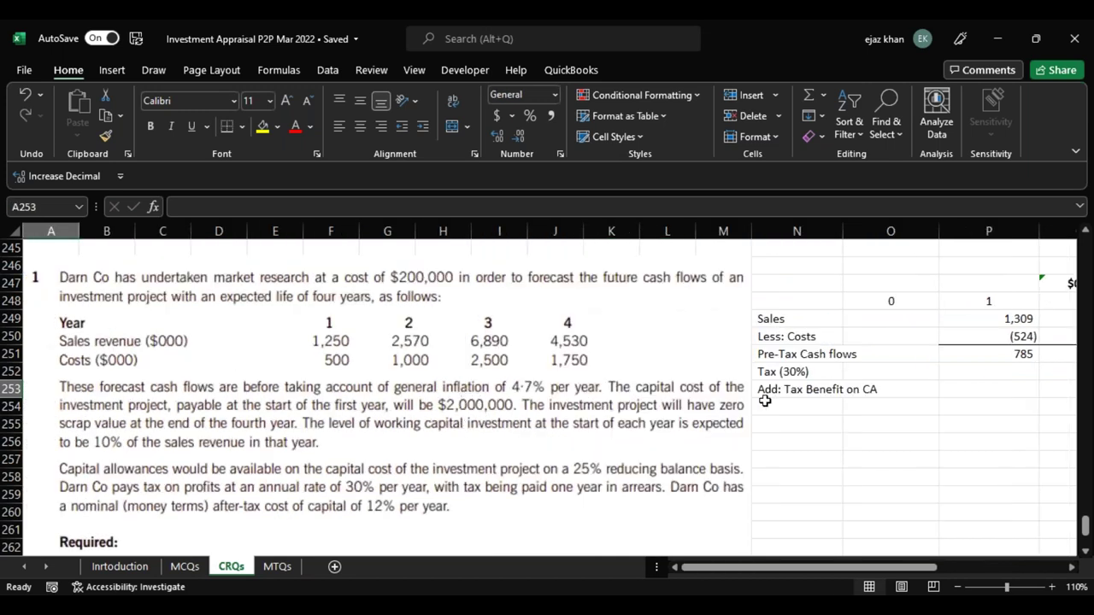
pyautogui.click(1007, 389)
pyautogui.press('Right')
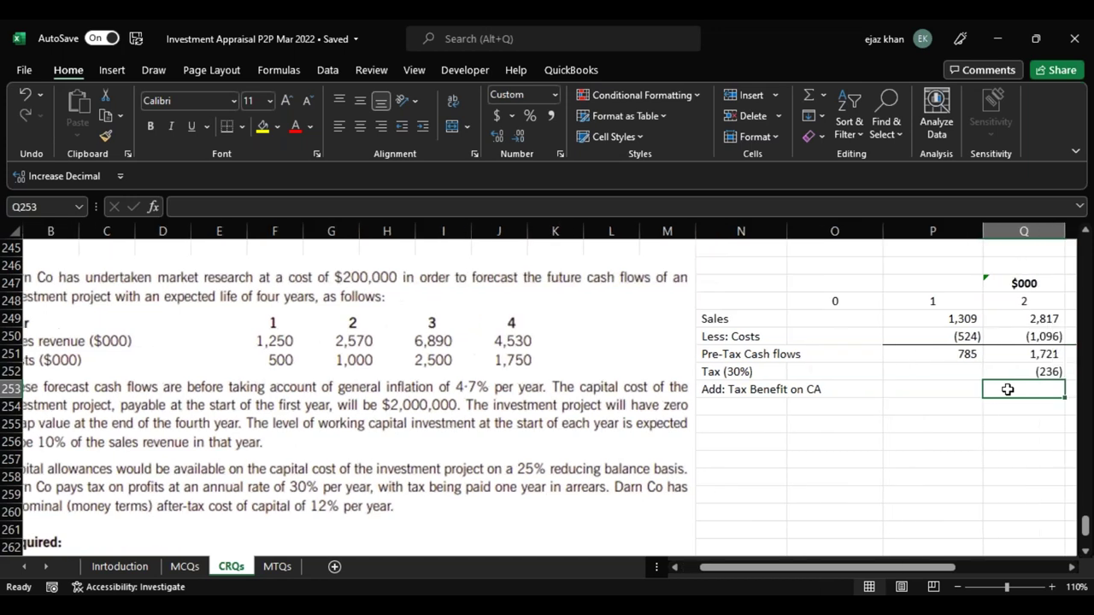
pyautogui.press('Up')
pyautogui.press('Down')
pyautogui.hscroll(3, 1044, 391)
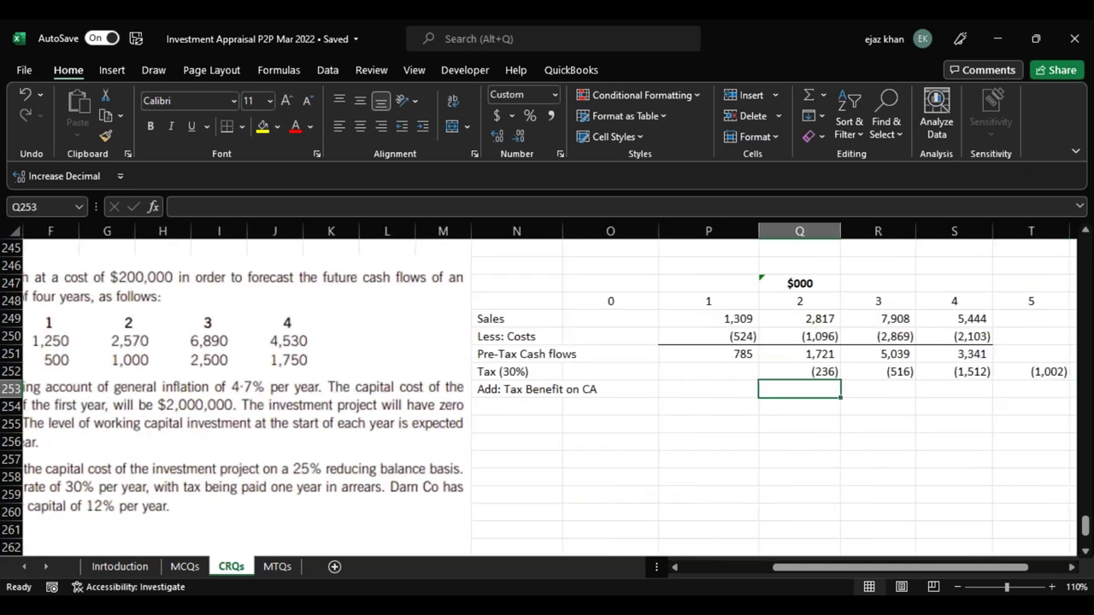
# - Enter the year 2 capital allowance tax benefit in Q253 as 2000*25%*30%, giving 150
pyautogui.write('-')
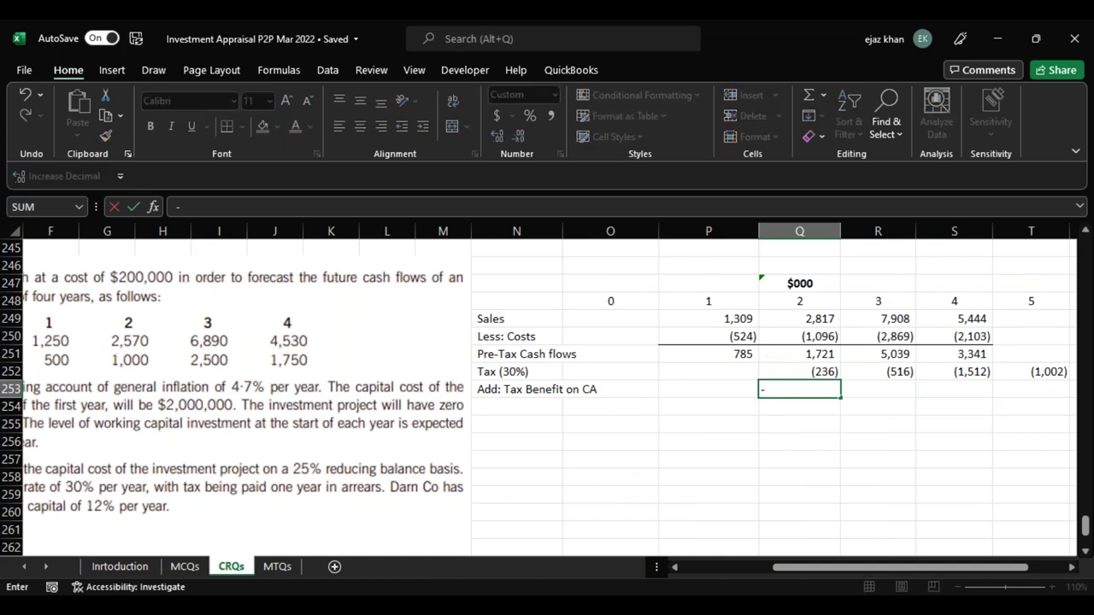
pyautogui.write('2000*25%')
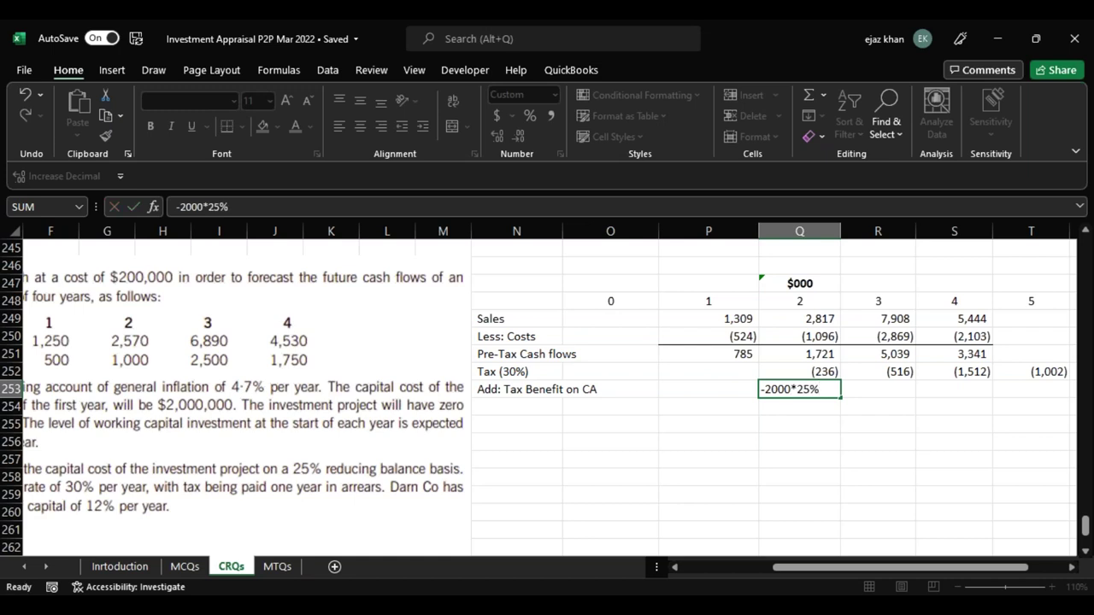
pyautogui.press('Return')
pyautogui.press('Up')
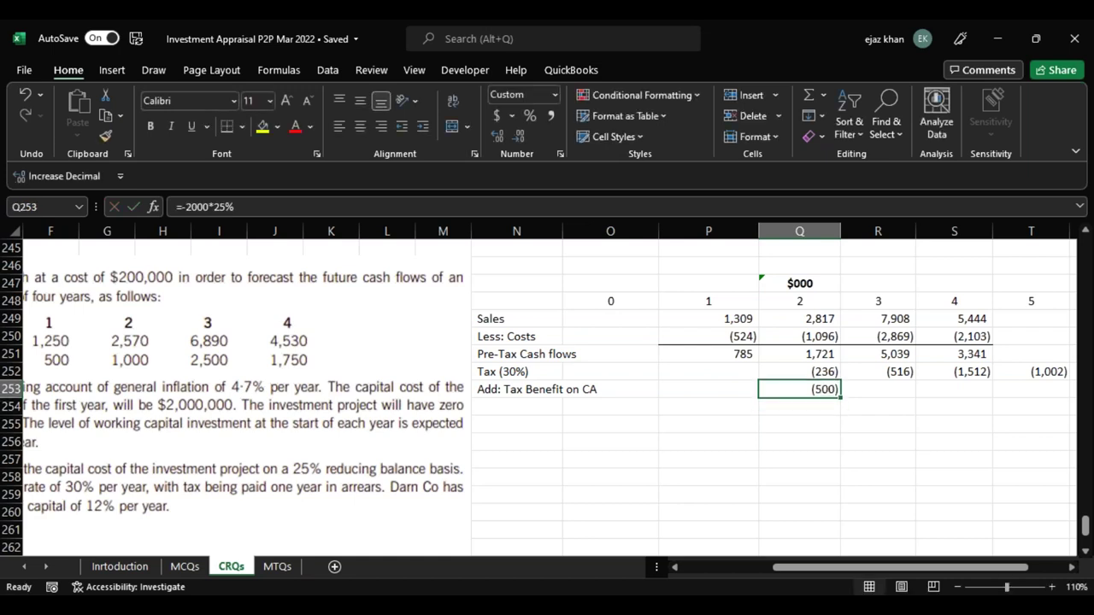
pyautogui.press('F2')
pyautogui.press('BackSpace')
pyautogui.press('Return')
pyautogui.press('Up')
pyautogui.press('F2')
pyautogui.write('*30%')
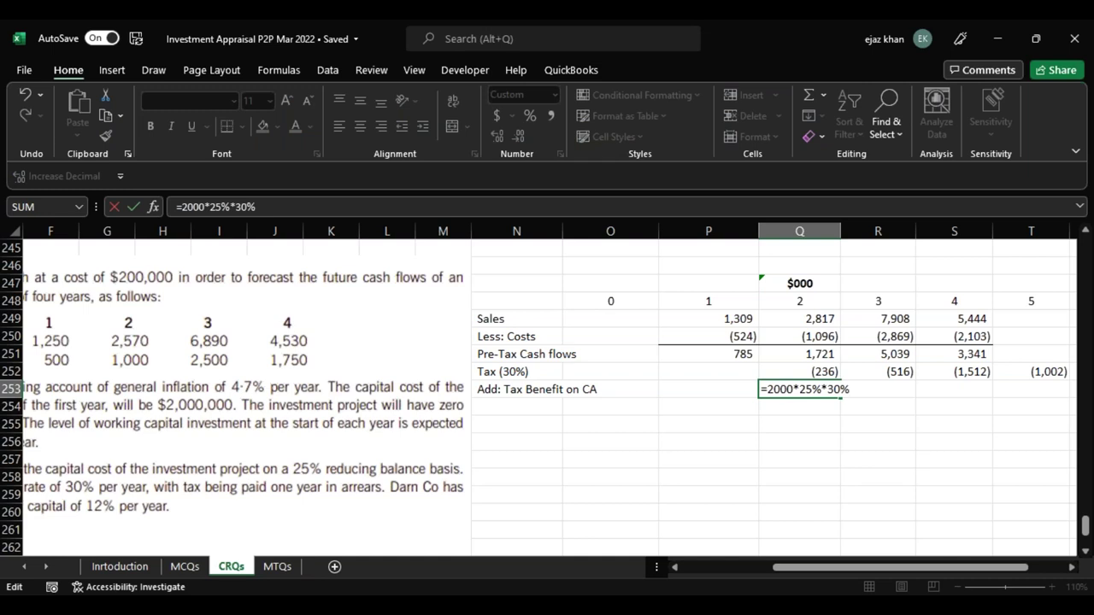
pyautogui.press('Return')
pyautogui.press('Up')
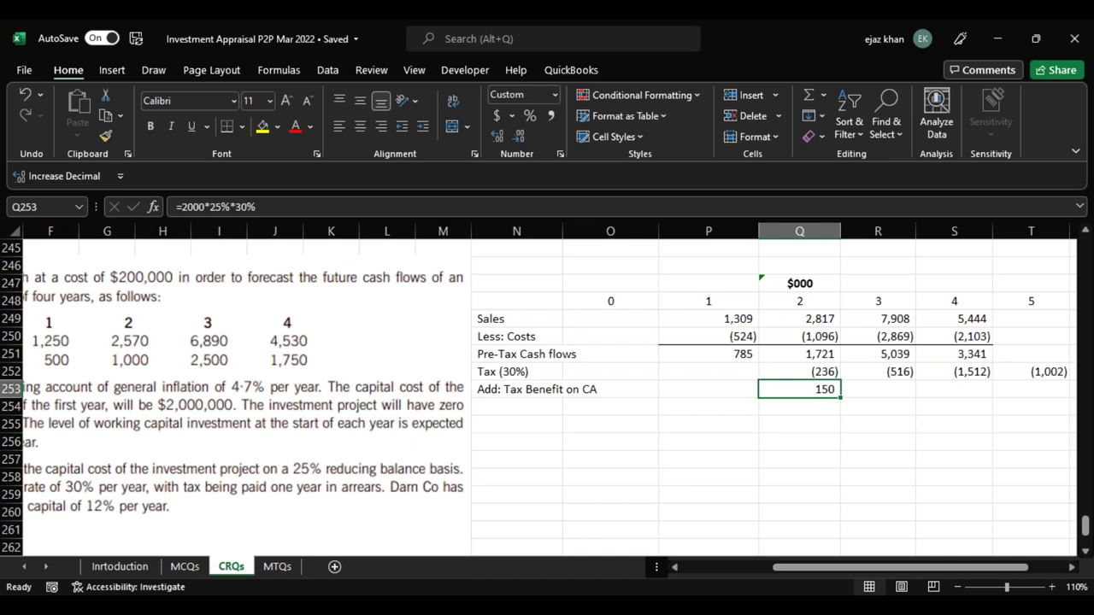
pyautogui.press('Right')
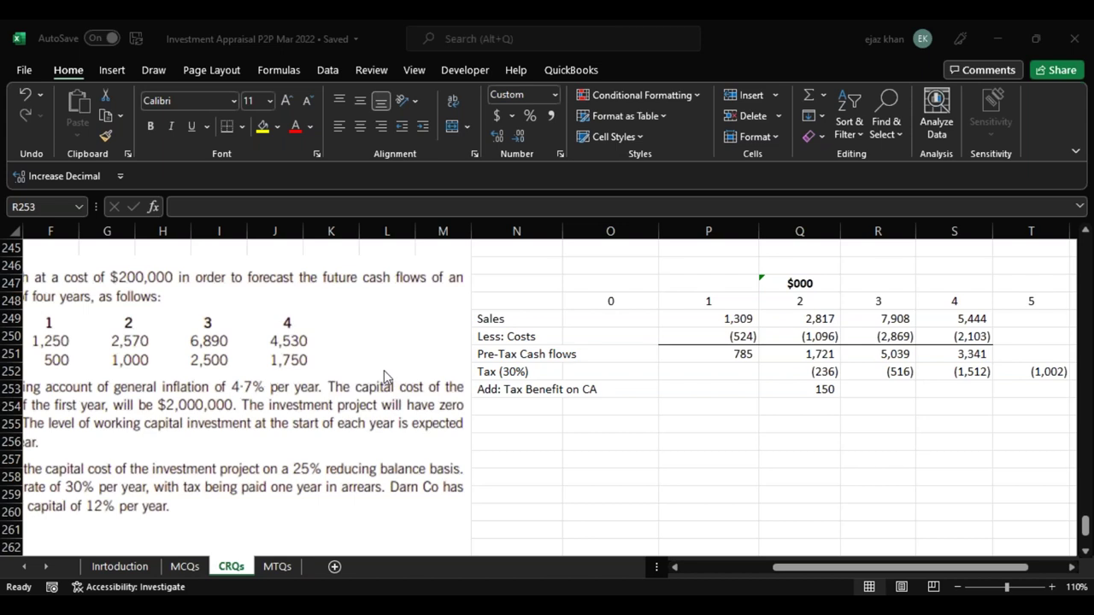
# - Enter the year 3 tax benefit in R253 as =Q253*75%, giving 113
pyautogui.click(940, 390)
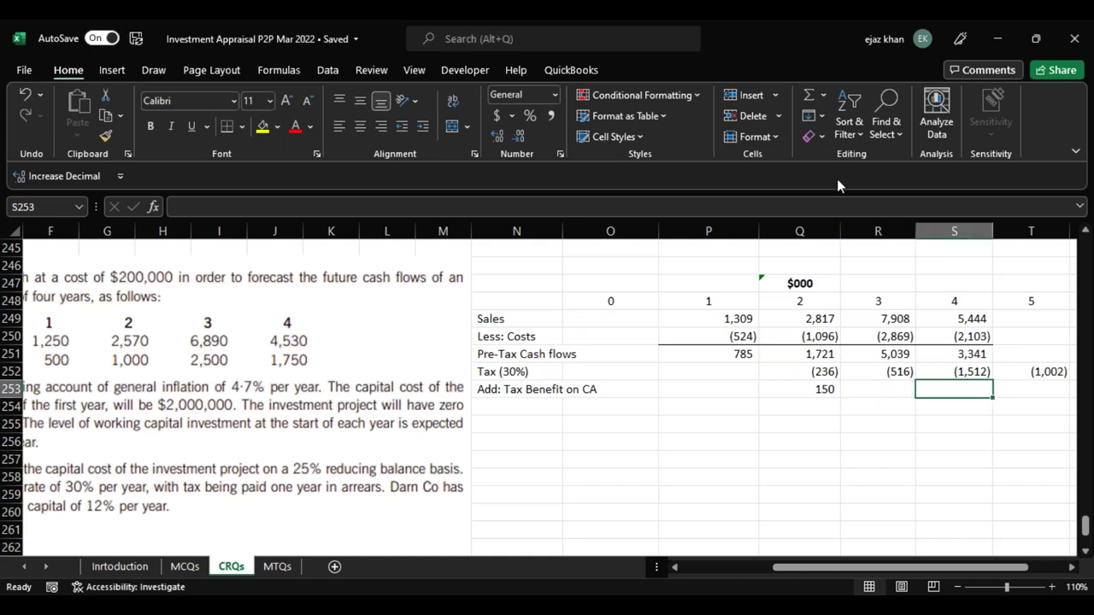
pyautogui.click(877, 390)
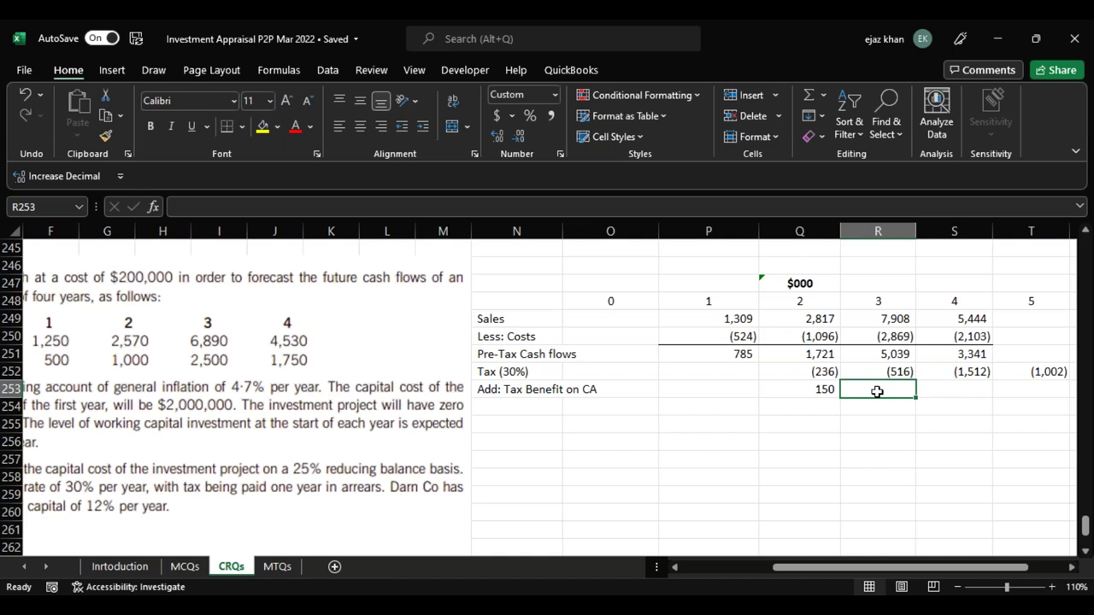
pyautogui.write('=')
pyautogui.press('Left')
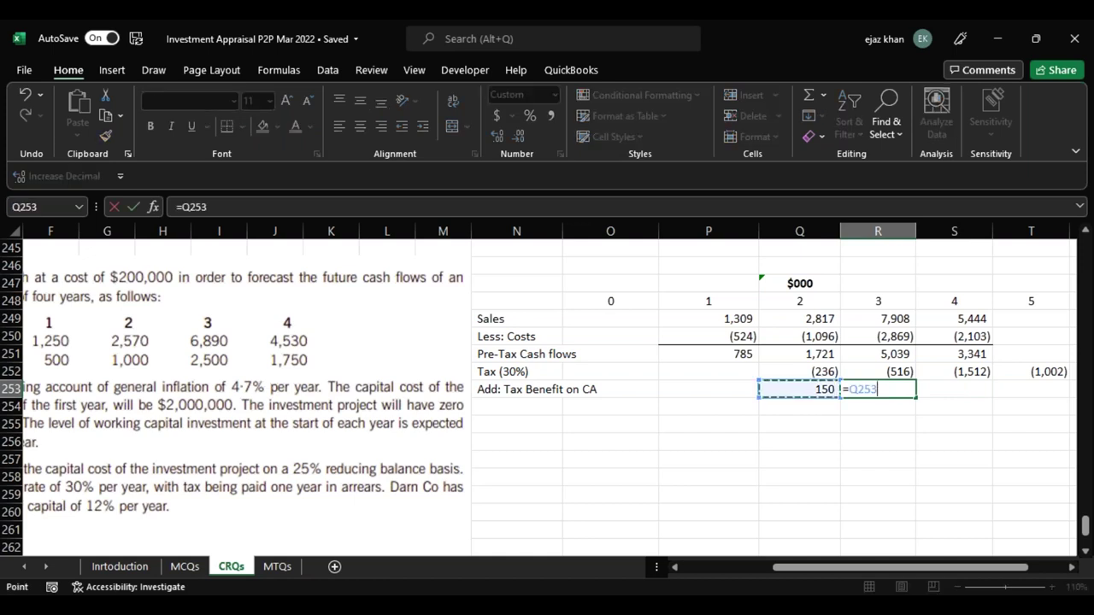
pyautogui.write('*75%')
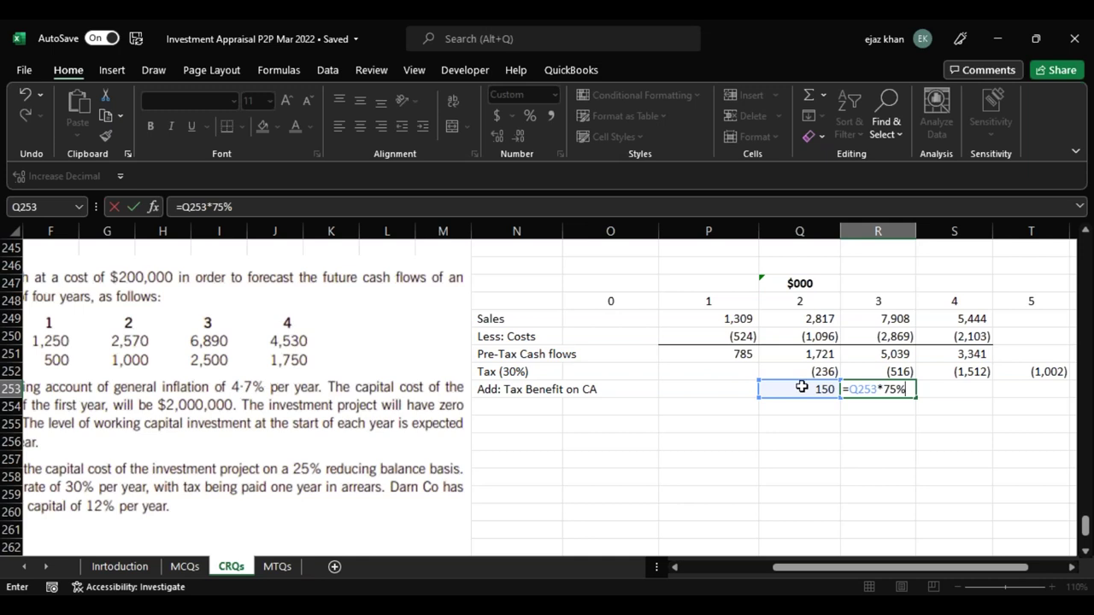
pyautogui.press('Return')
pyautogui.press('Up')
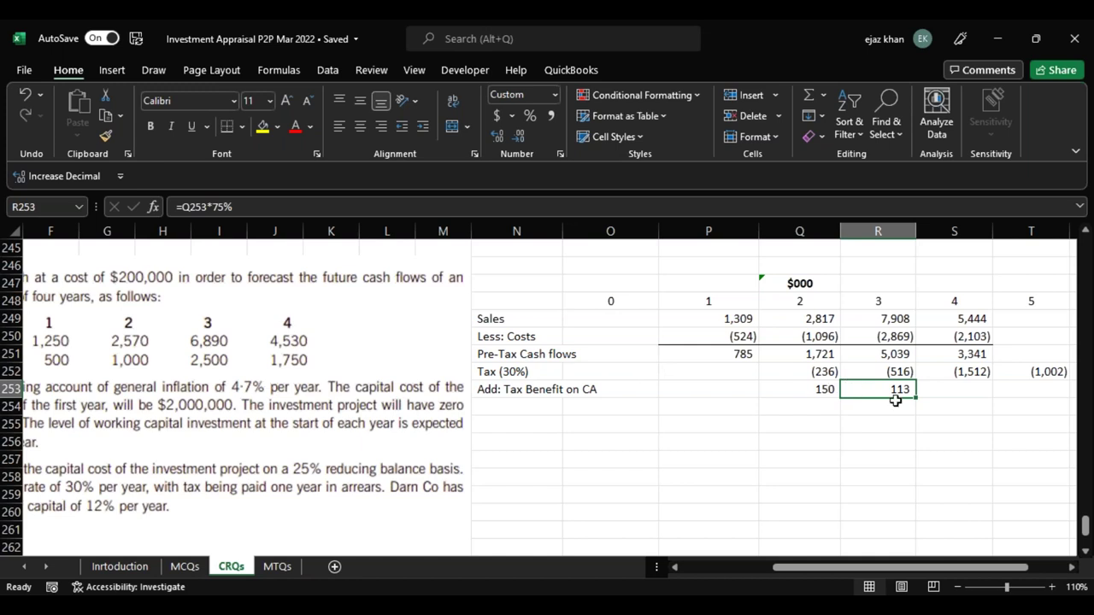
# - Enter the year 4 tax benefit in S253 as =R253*75%, rounded to 84
pyautogui.press('Right')
pyautogui.write('=')
pyautogui.press('Left')
pyautogui.write('*75%')
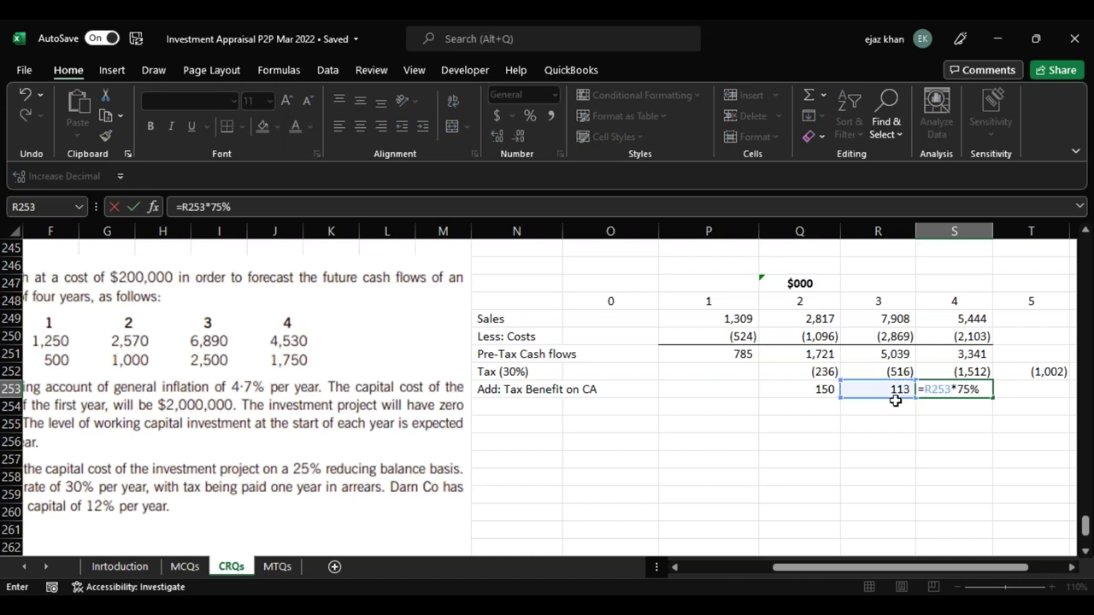
pyautogui.press('Return')
pyautogui.press('Up')
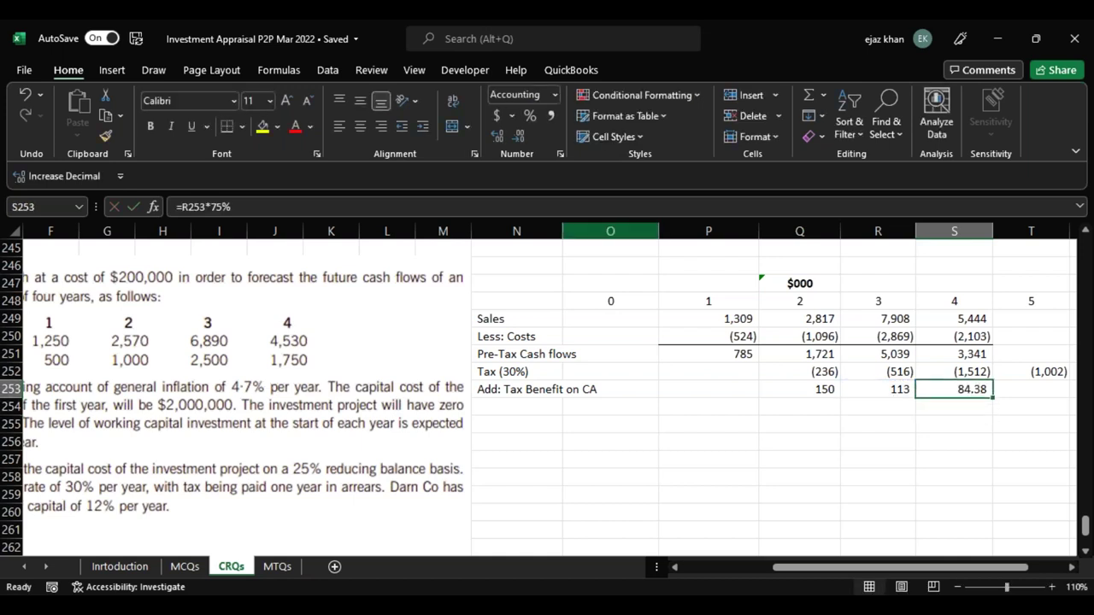
pyautogui.click(518, 137)
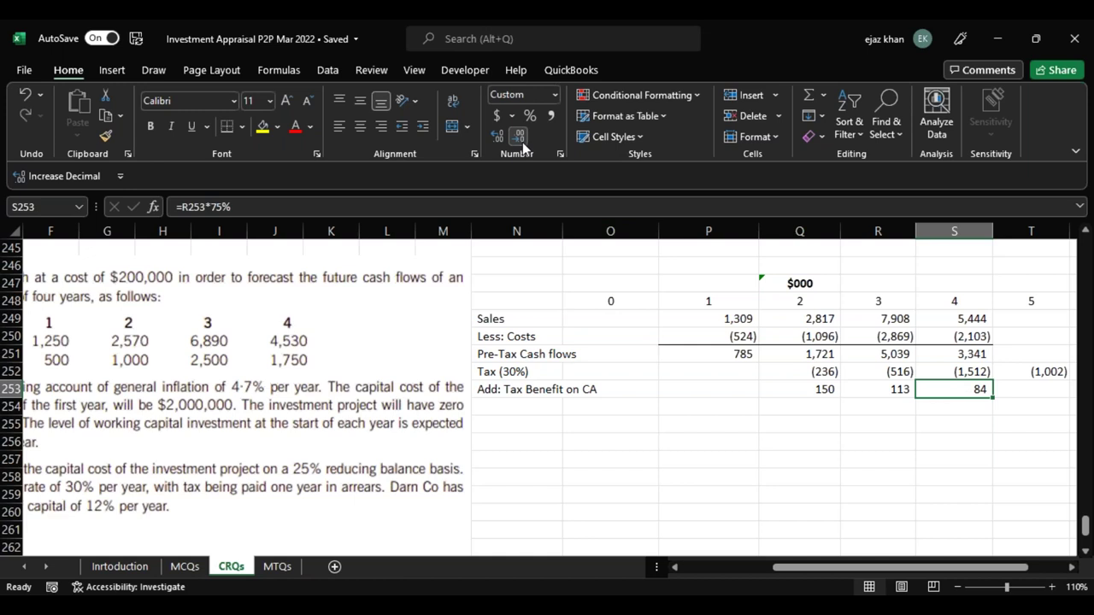
pyautogui.press('Right')
pyautogui.press('Right')
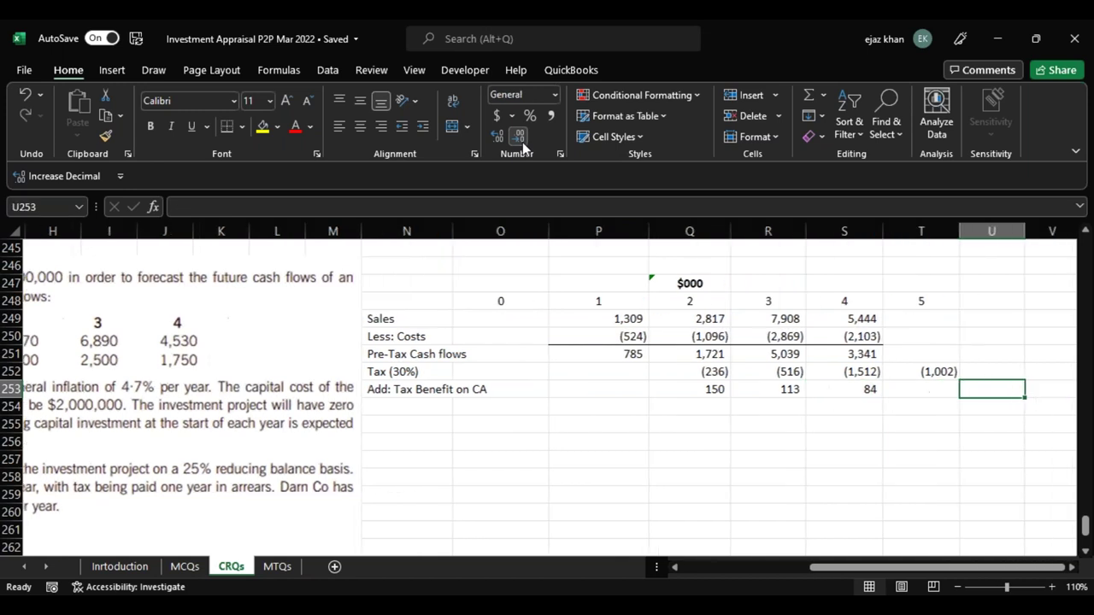
# - Enter the year-5 remaining allowance formula =((2000*75%^3)-0) in T253
pyautogui.press('Left')
pyautogui.write('=')
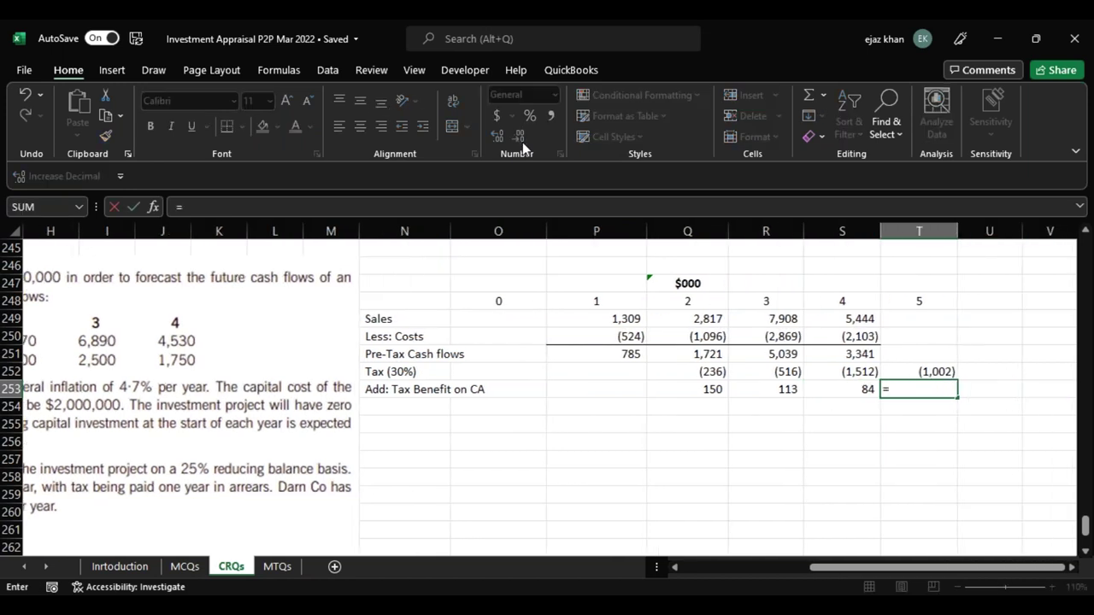
pyautogui.write('2000*75')
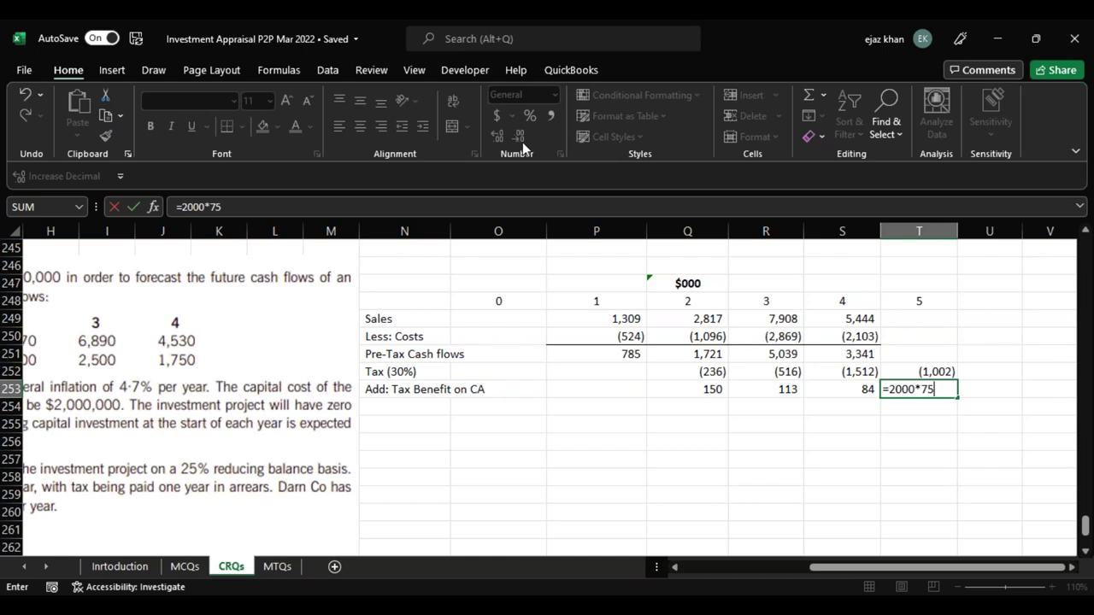
pyautogui.write('%^3')
pyautogui.write(')')
pyautogui.click(891, 390)
pyautogui.write('(')
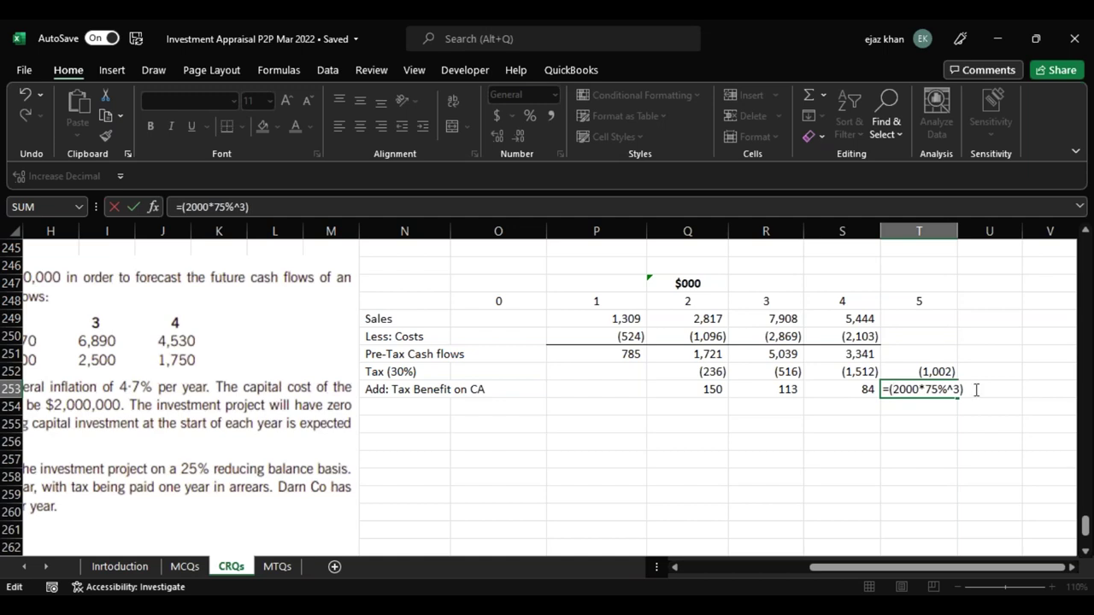
pyautogui.write('-')
pyautogui.moveTo(889, 568); pyautogui.dragTo(761, 581)
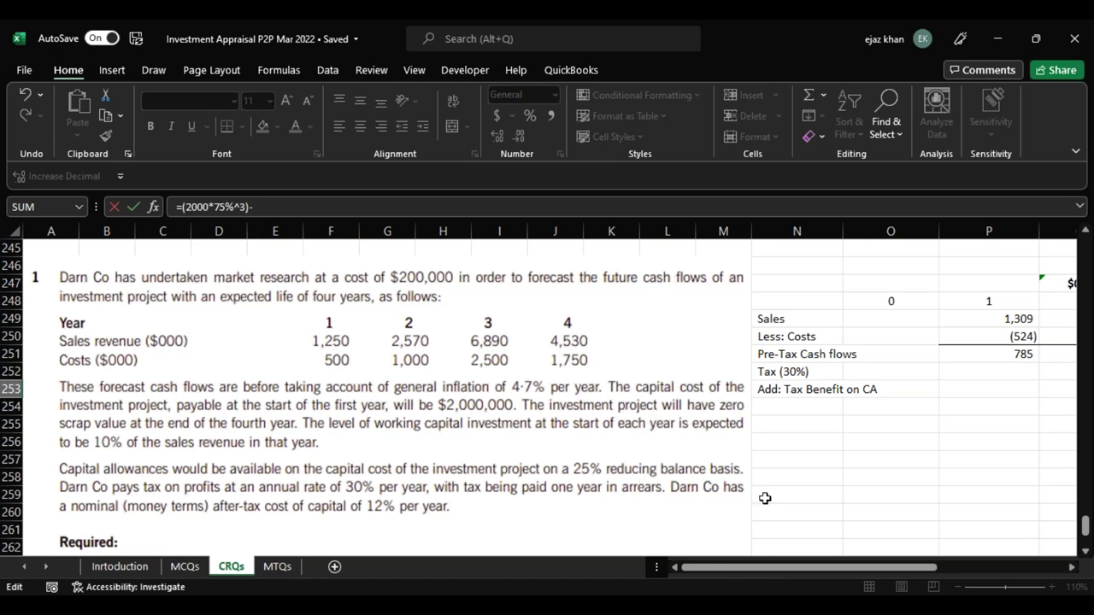
pyautogui.moveTo(771, 572); pyautogui.dragTo(899, 570)
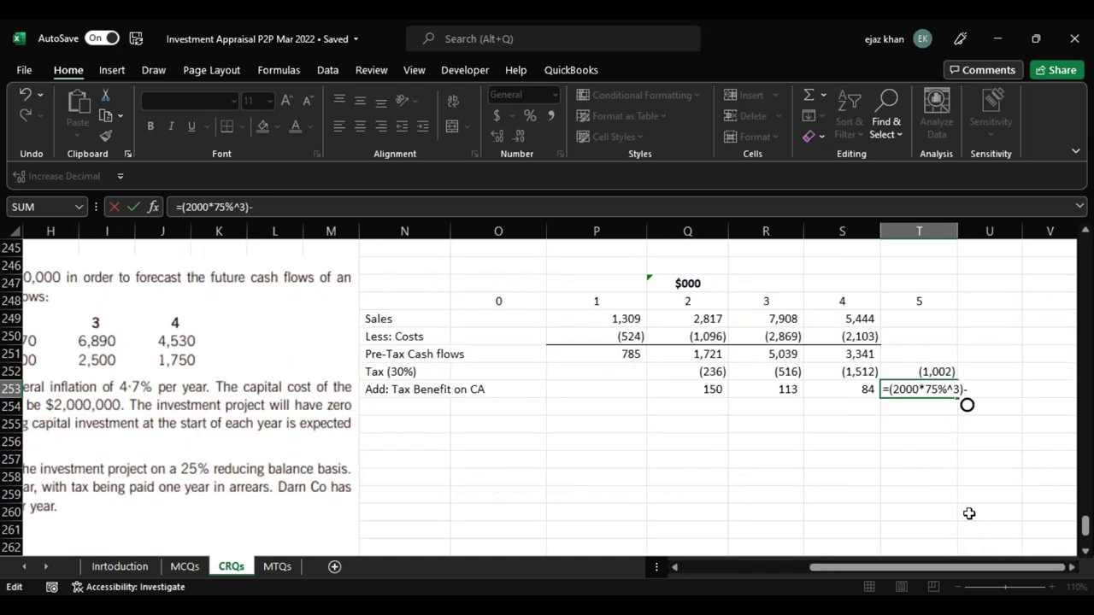
pyautogui.write('0)')
pyautogui.click(890, 389)
pyautogui.write('(')
pyautogui.hotkey('ctrl', 'Return')
# - Apply 30% tax to the T253 formula and show it as a whole number, 253
pyautogui.press('Up')
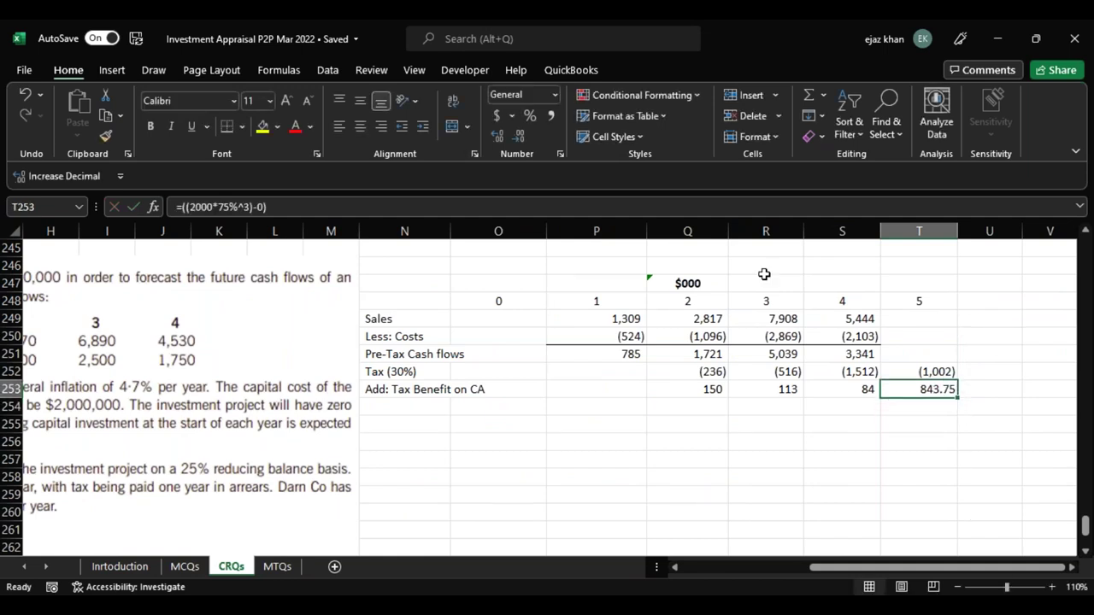
pyautogui.doubleClick(518, 136)
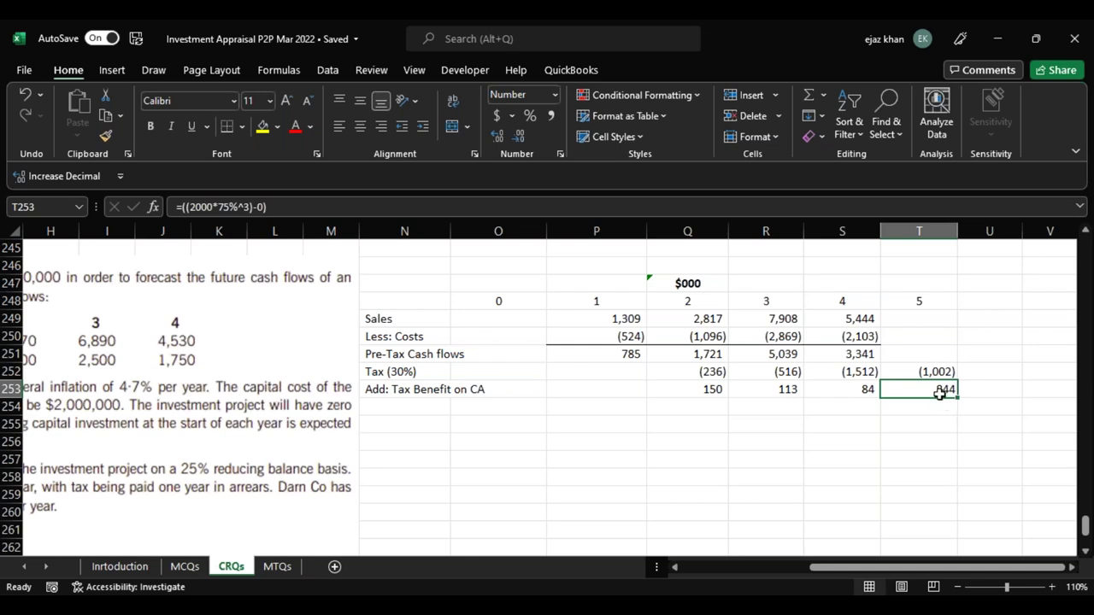
pyautogui.doubleClick(940, 391)
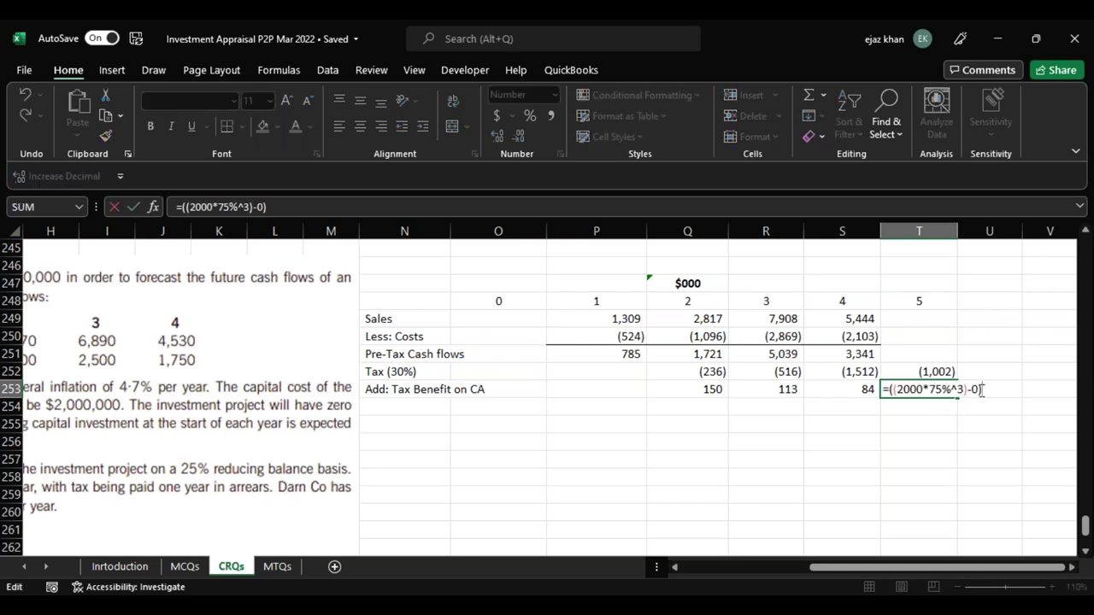
pyautogui.write('830%')
pyautogui.click(988, 390)
pyautogui.press('BackSpace')
pyautogui.write('*')
pyautogui.press('Return')
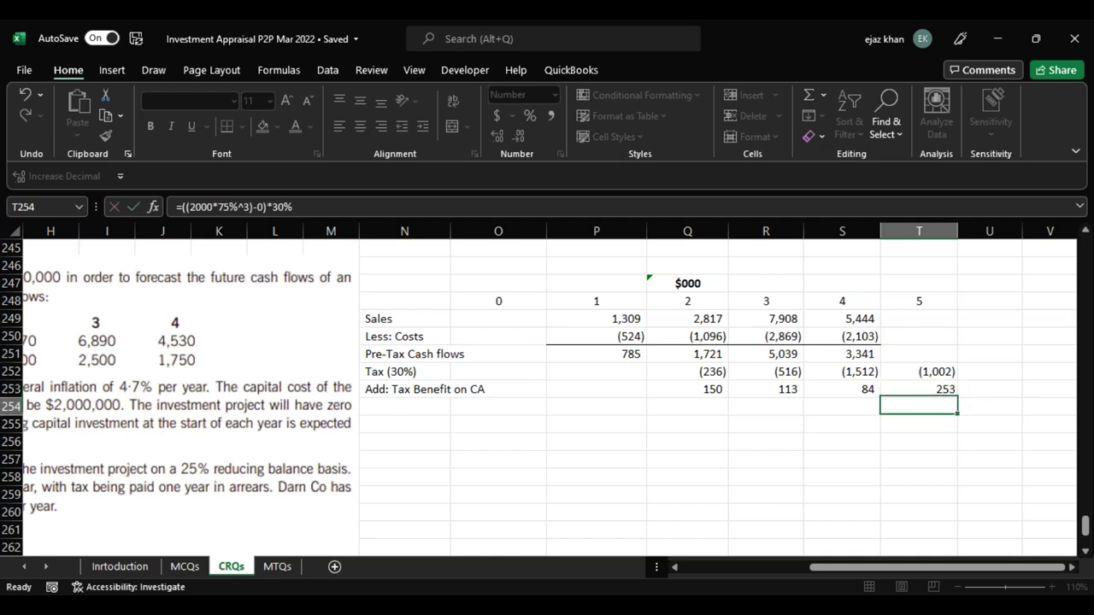
pyautogui.press('Up')
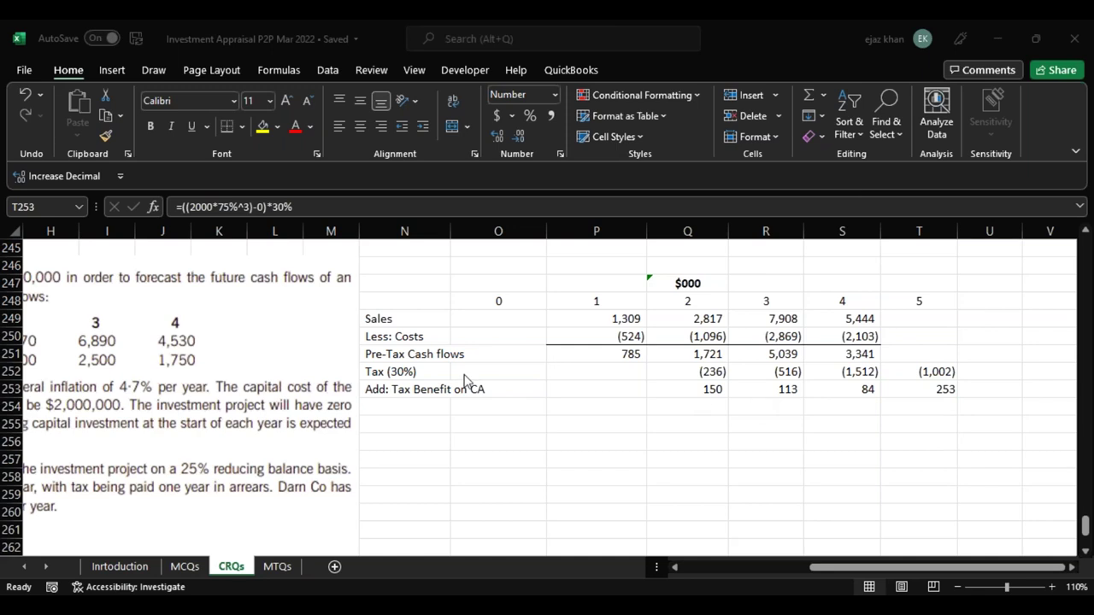
pyautogui.press('F2')
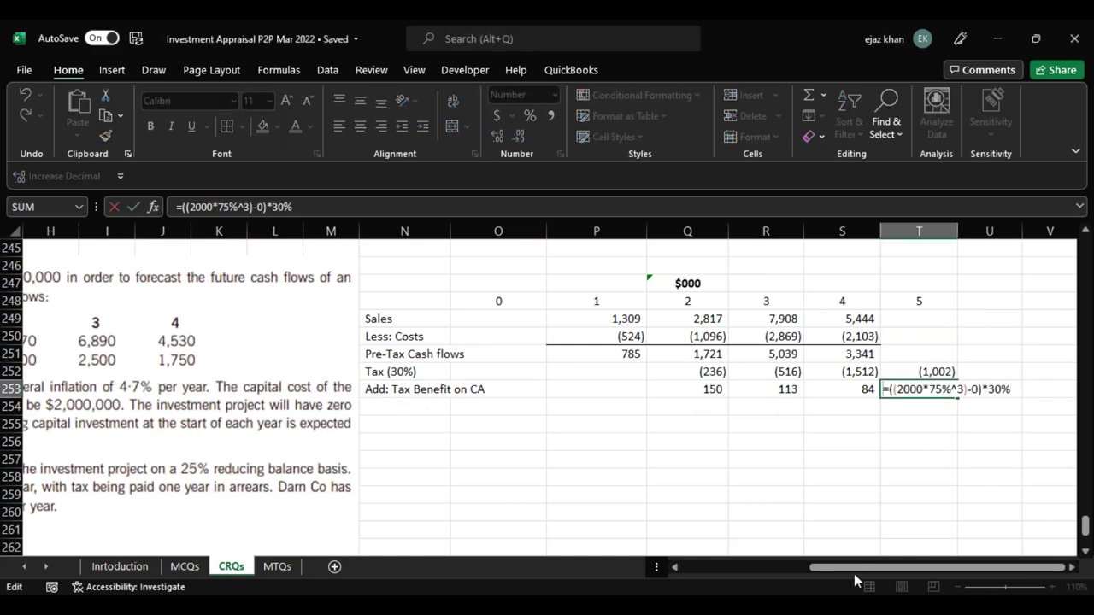
pyautogui.hotkey('ctrl', 'Return')
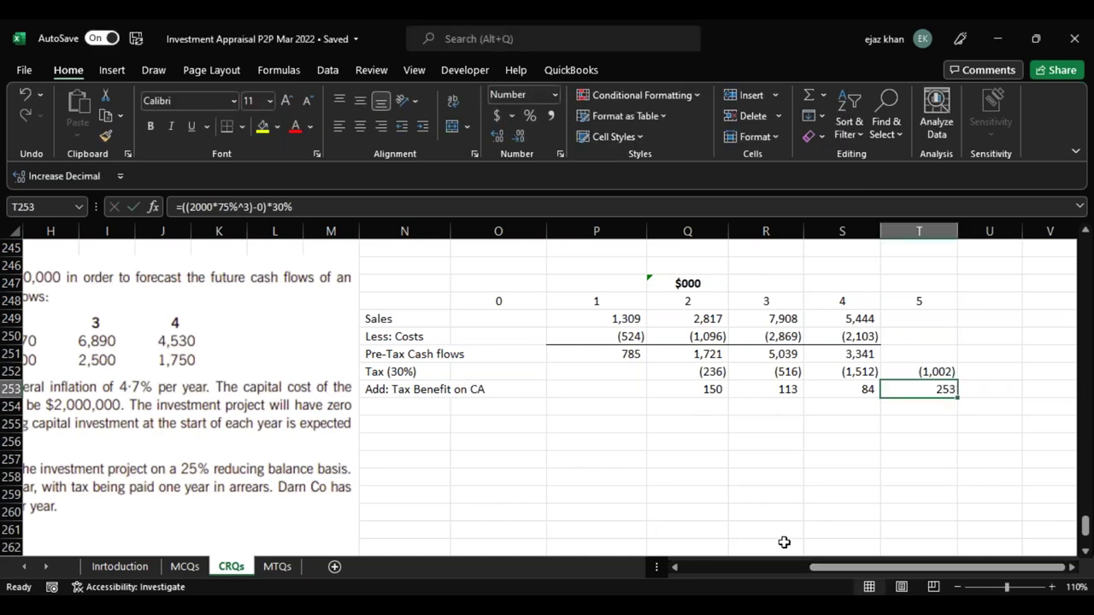
# - Label N254 'Working Capital' and widen column N to fit the row labels
pyautogui.click(426, 412)
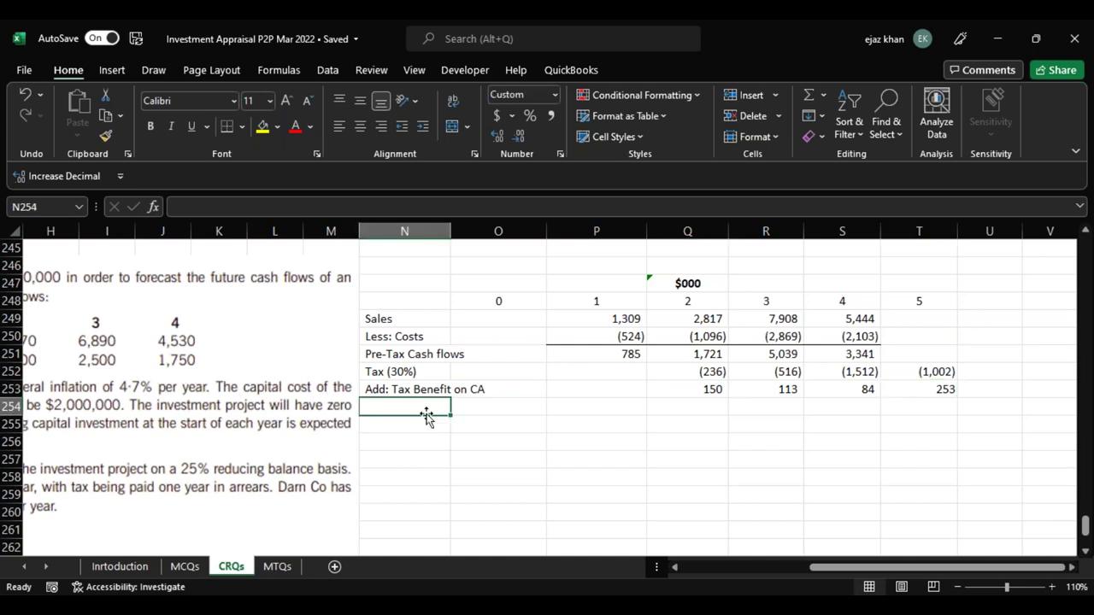
pyautogui.write('Working ')
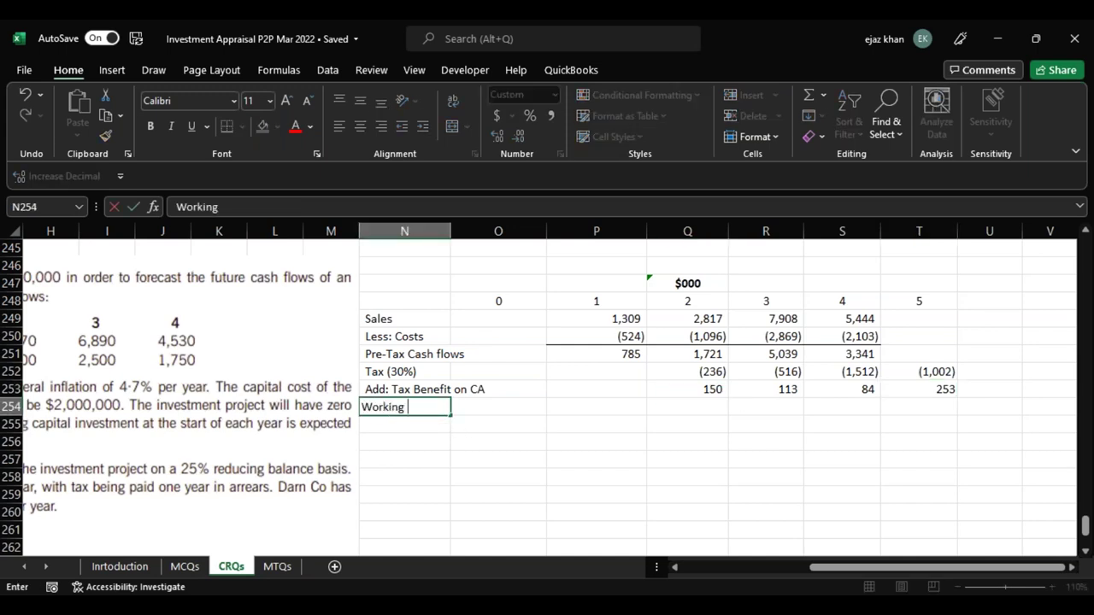
pyautogui.write('C')
pyautogui.press('Escape')
pyautogui.write('Working Capital')
pyautogui.press('Tab')
pyautogui.moveTo(450, 230); pyautogui.dragTo(518, 253)
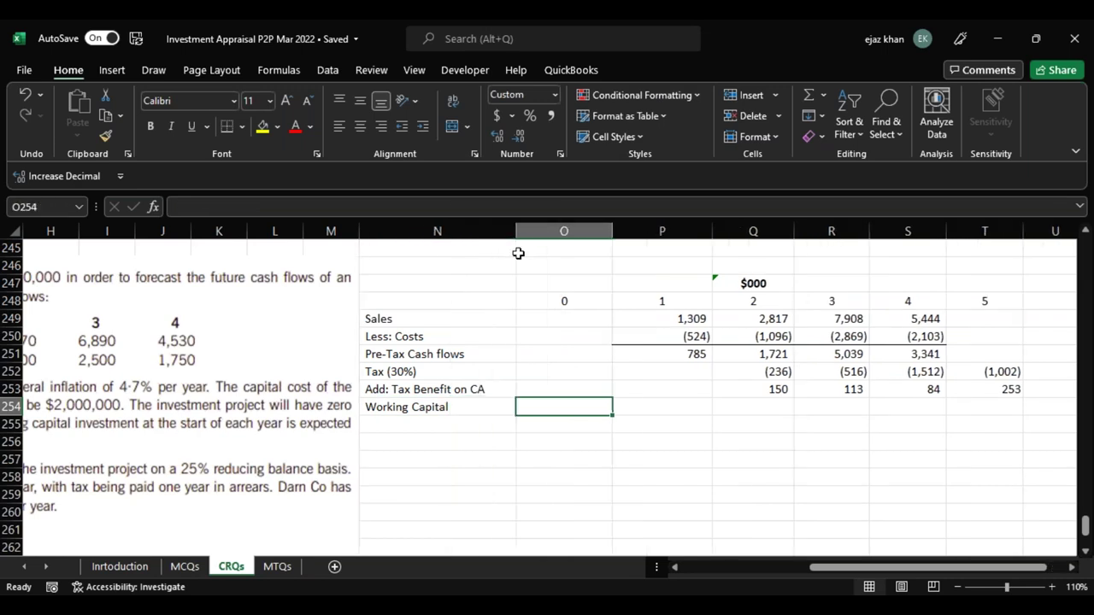
pyautogui.click(726, 567)
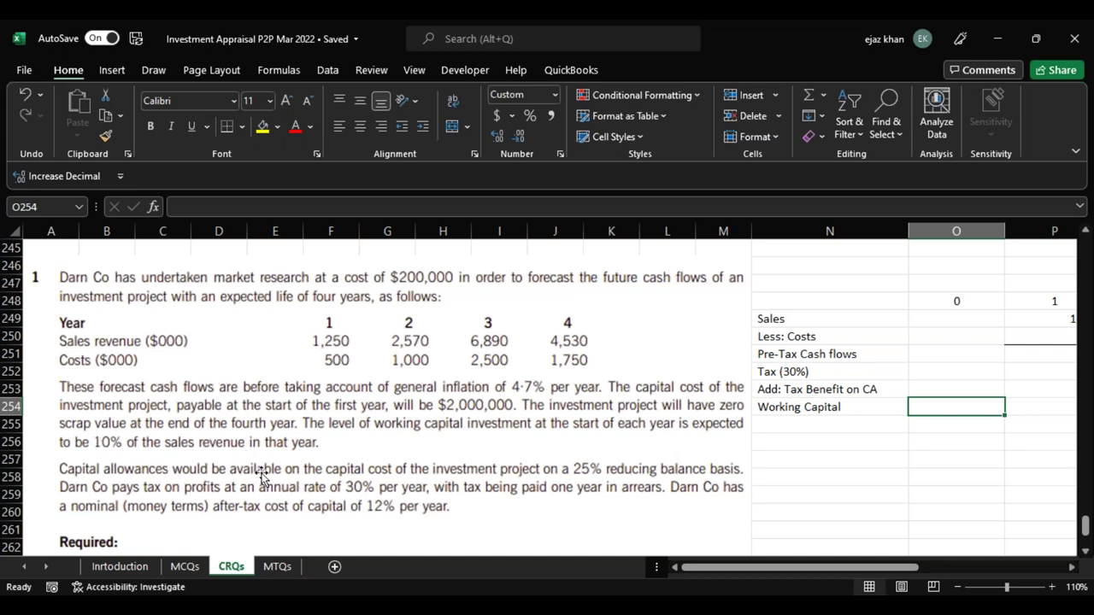
pyautogui.click(1033, 406)
pyautogui.press('Left')
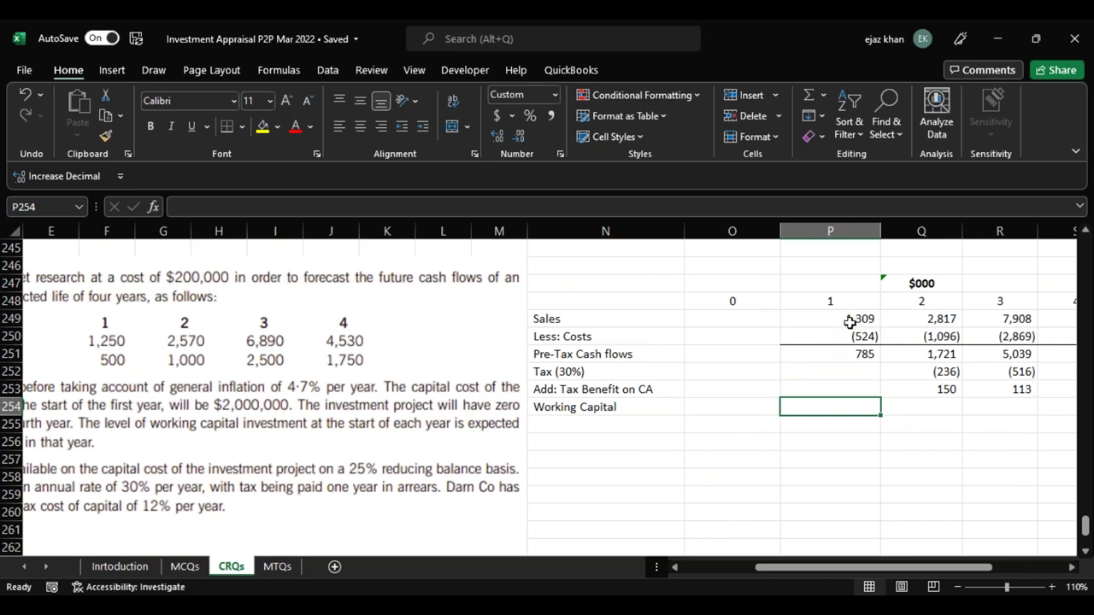
# - Enter =-P249*10% in P254, working capital at 10% of year-1 sales
pyautogui.press('Up')
pyautogui.press('Up')
pyautogui.press('Up')
pyautogui.press('Up')
pyautogui.press('Up')
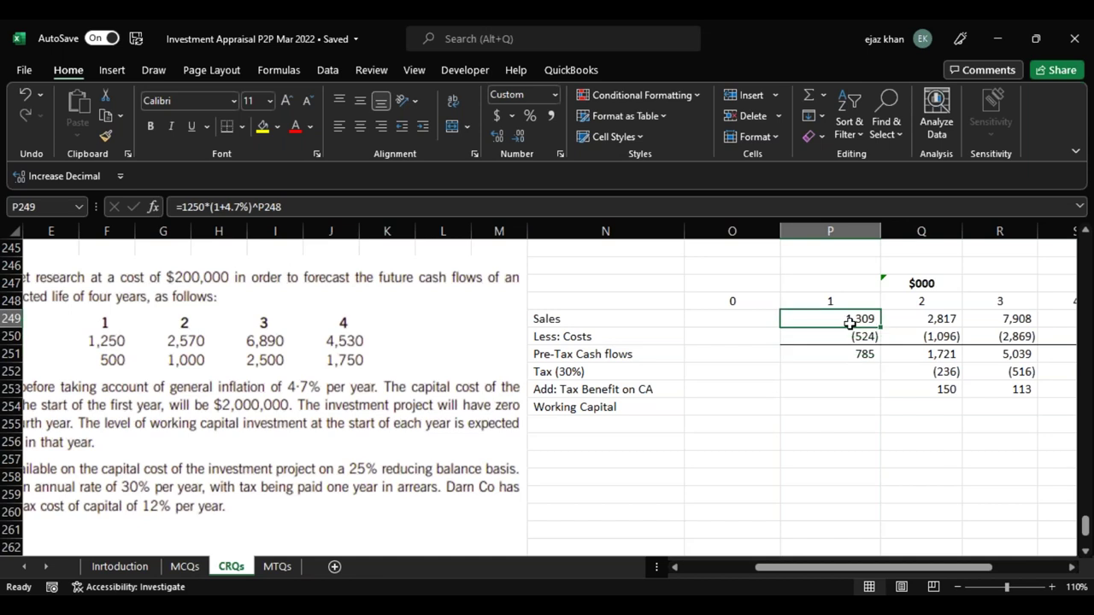
pyautogui.click(811, 403)
pyautogui.write('-')
pyautogui.press('Up')
pyautogui.press('Up')
pyautogui.press('Up')
pyautogui.press('Up')
pyautogui.press('Up')
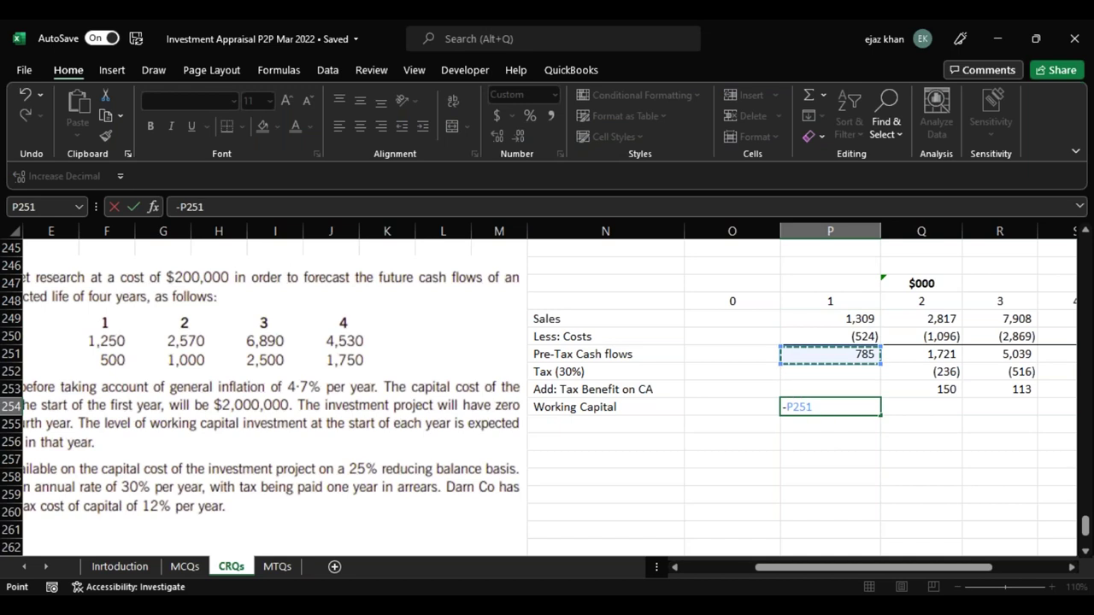
pyautogui.write('*10%')
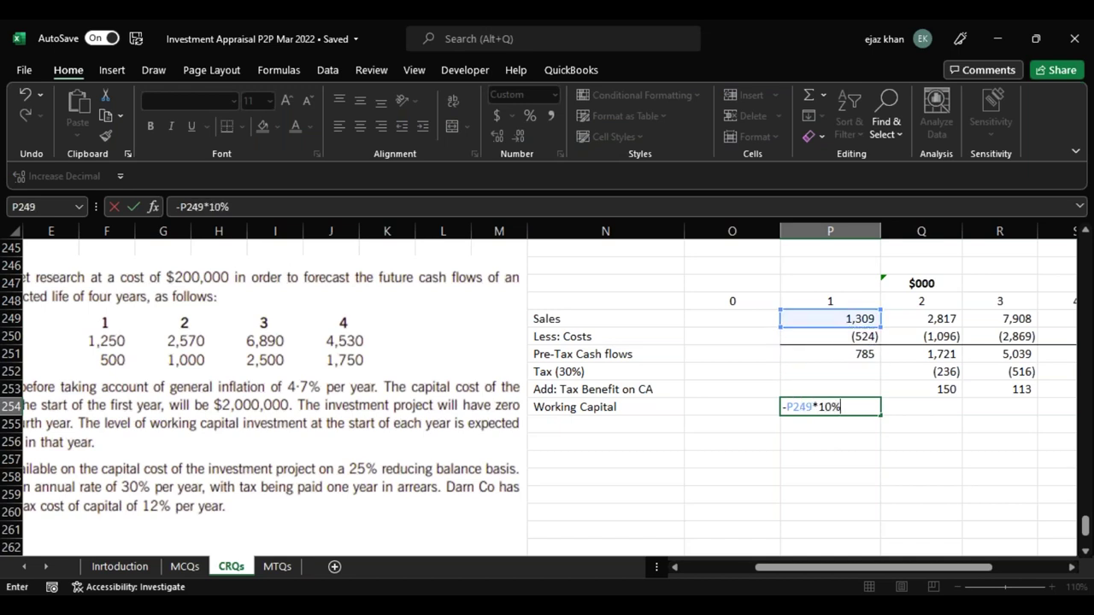
pyautogui.press('Return')
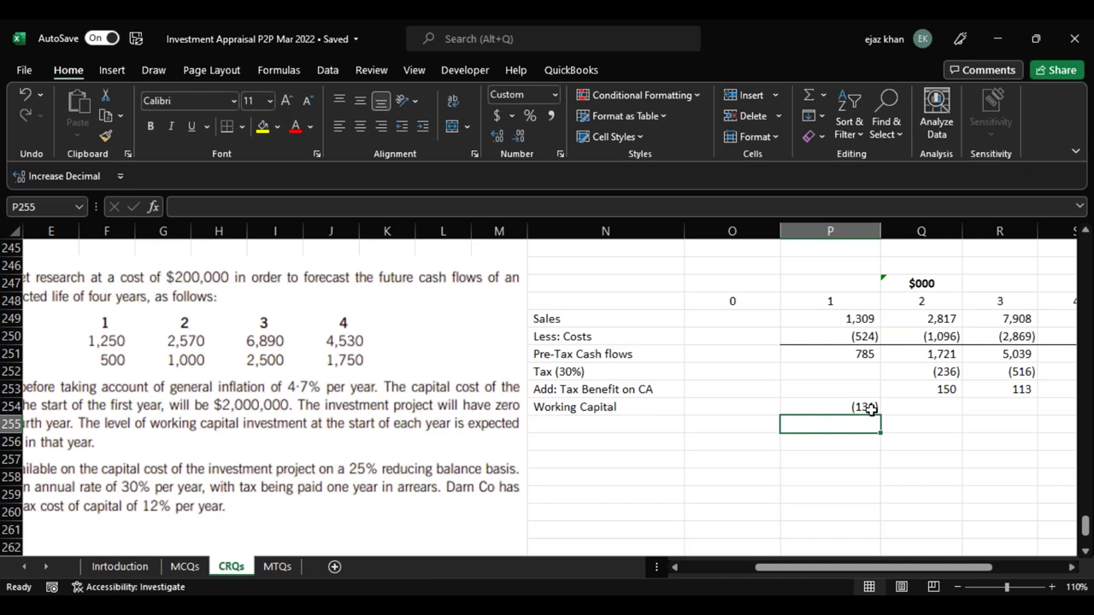
# - Move the working capital formula from P254 to year 0 in O254, showing (131)
pyautogui.click(1081, 282)
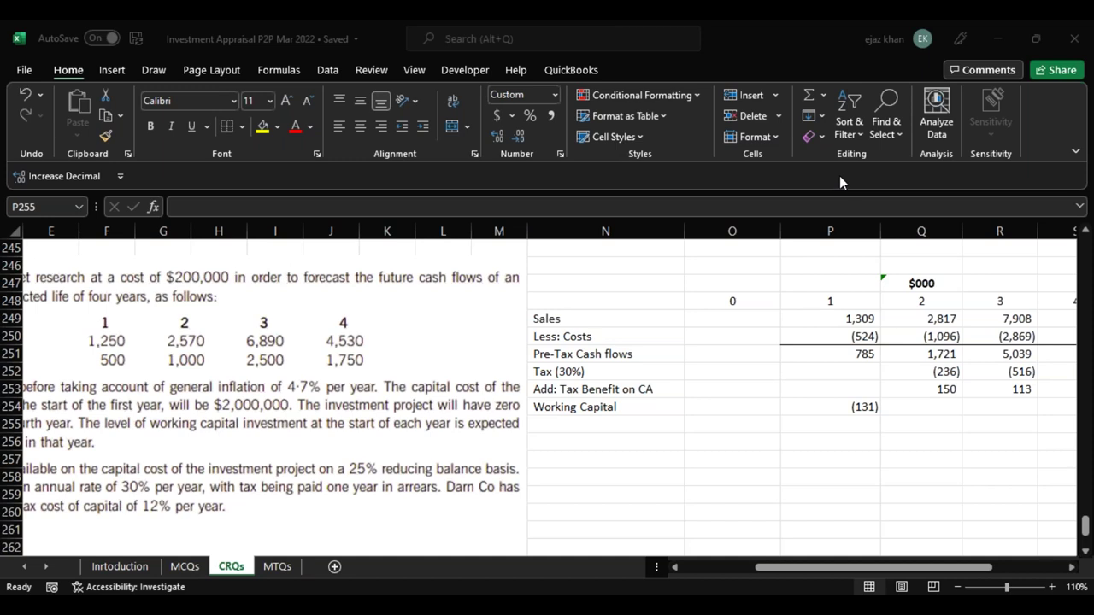
pyautogui.click(859, 407)
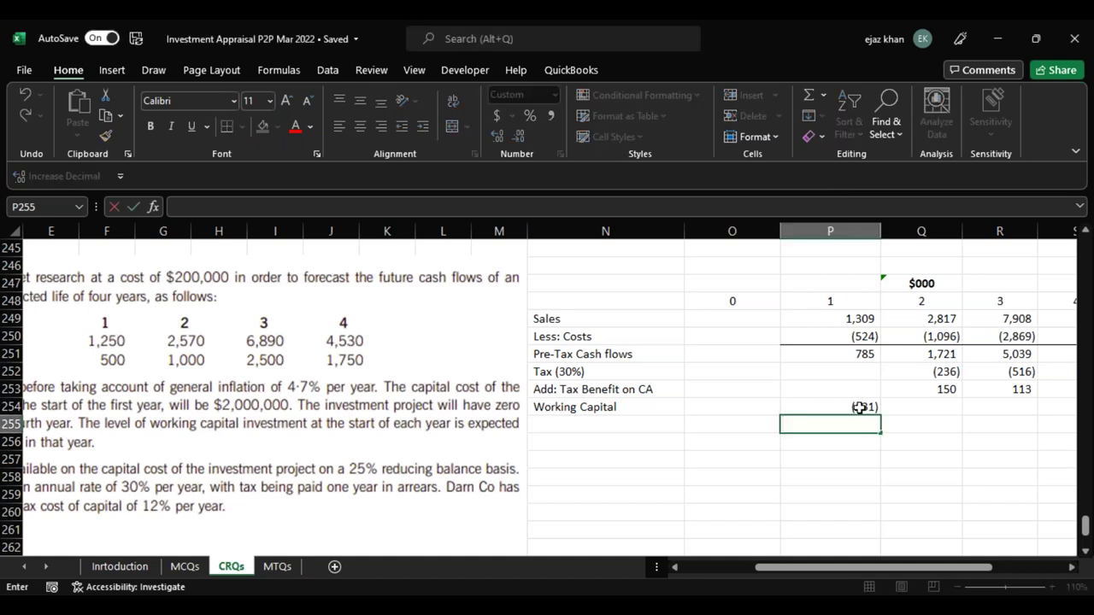
pyautogui.click(859, 406)
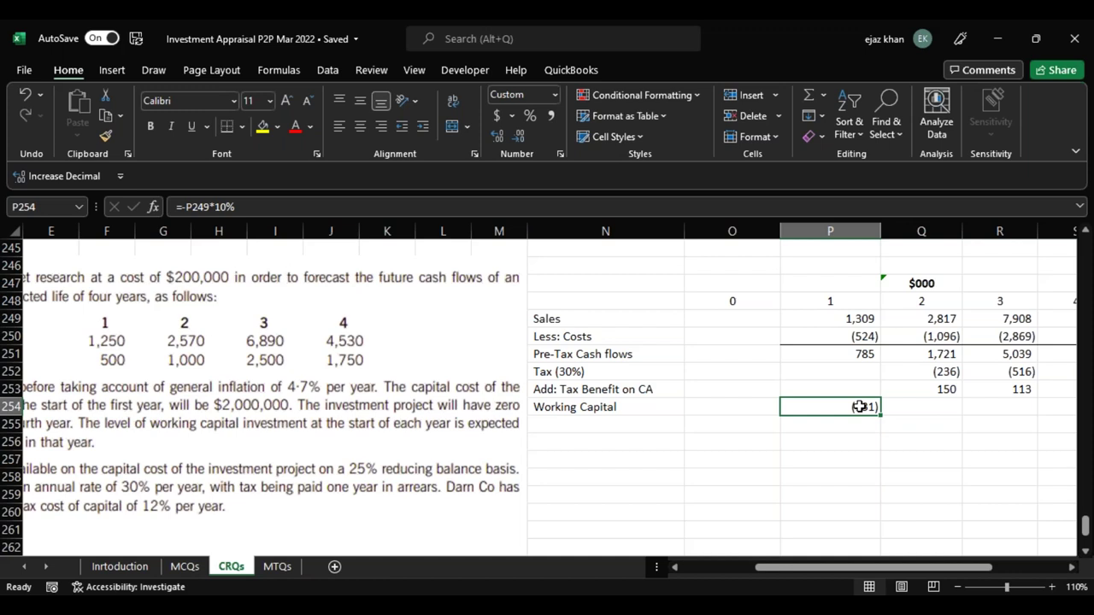
pyautogui.hotkey('ctrl', 'x')
pyautogui.press('Left')
pyautogui.press('Return')
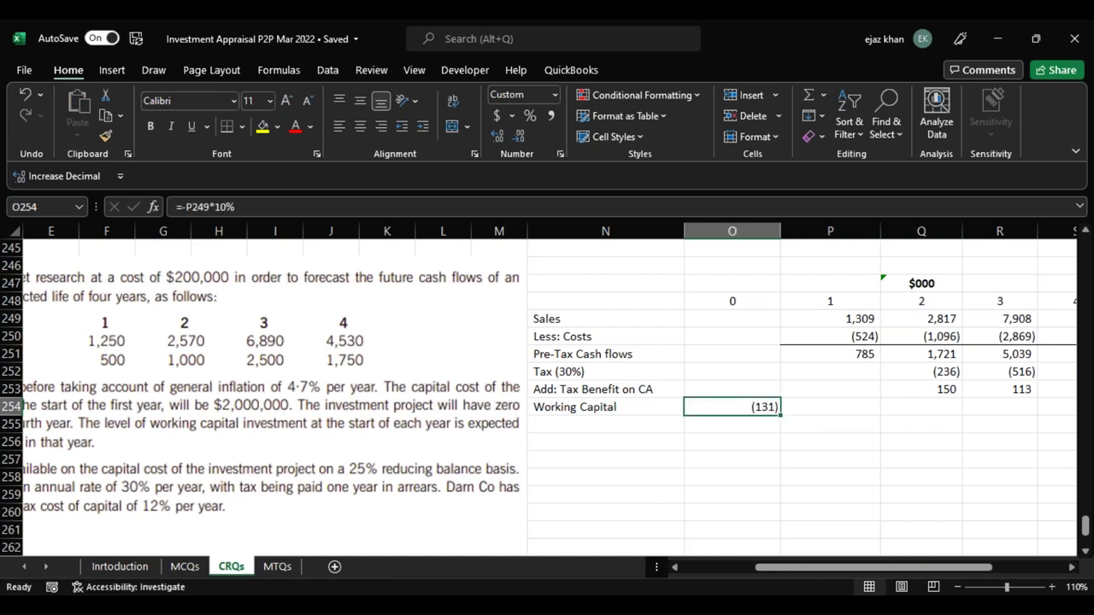
pyautogui.press('Up')
pyautogui.press('Up')
pyautogui.press('Up')
pyautogui.press('Up')
pyautogui.press('Up')
pyautogui.press('Up')
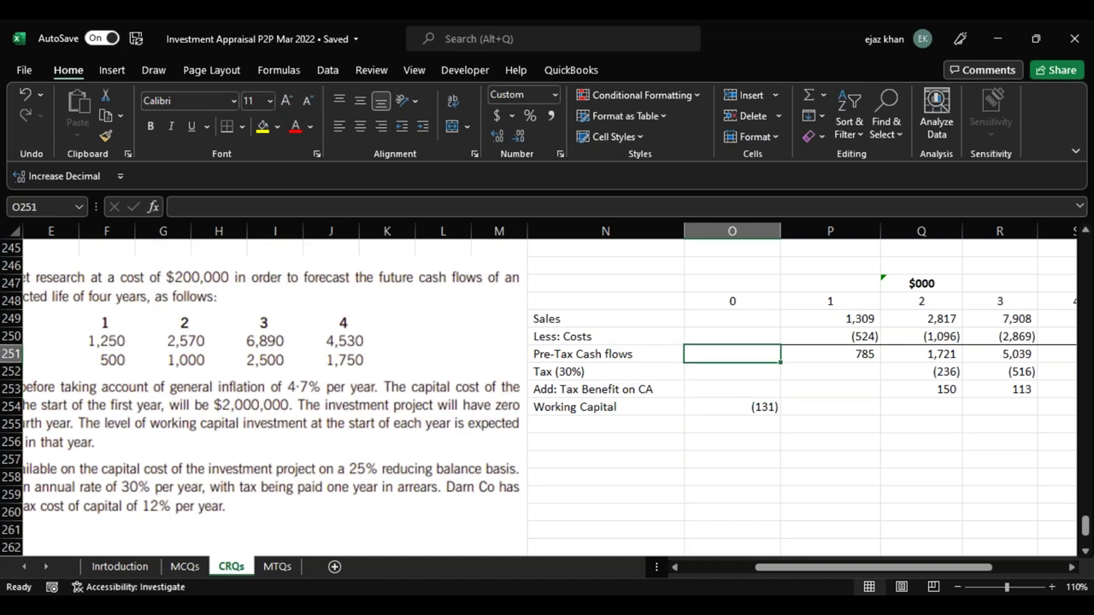
pyautogui.press('Down')
pyautogui.press('Down')
pyautogui.press('Down')
pyautogui.press('Down')
pyautogui.press('Down')
pyautogui.press('Down')
pyautogui.press('Up')
pyautogui.press('Up')
pyautogui.press('Up')
pyautogui.press('Up')
pyautogui.press('Up')
pyautogui.press('Up')
pyautogui.press('Up')
pyautogui.press('Down')
pyautogui.press('Down')
pyautogui.press('Down')
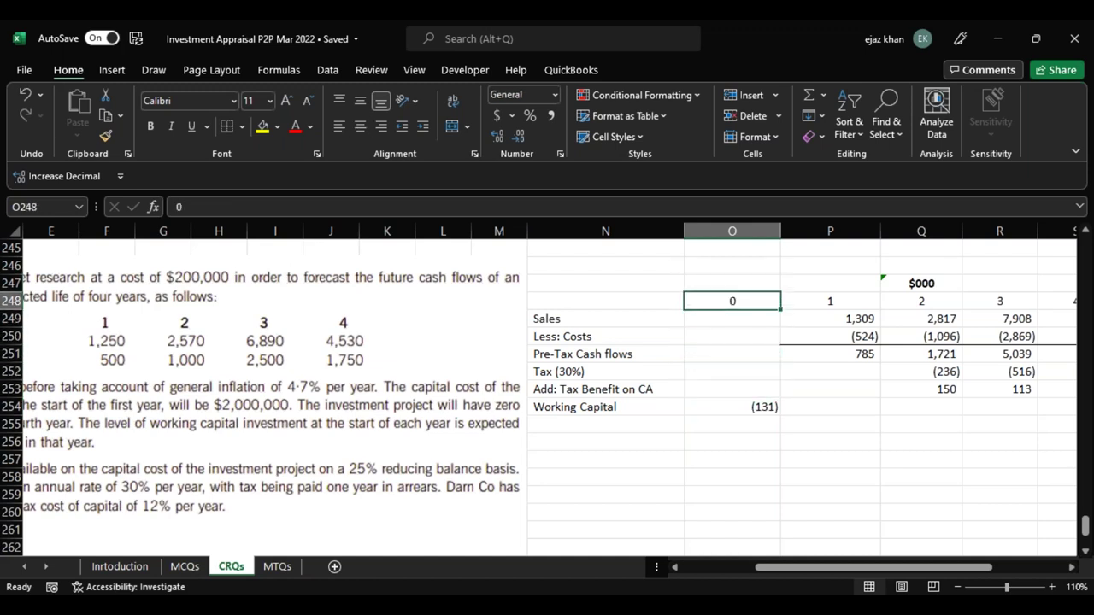
pyautogui.press('Down')
pyautogui.press('Down')
pyautogui.press('Down')
pyautogui.press('Down')
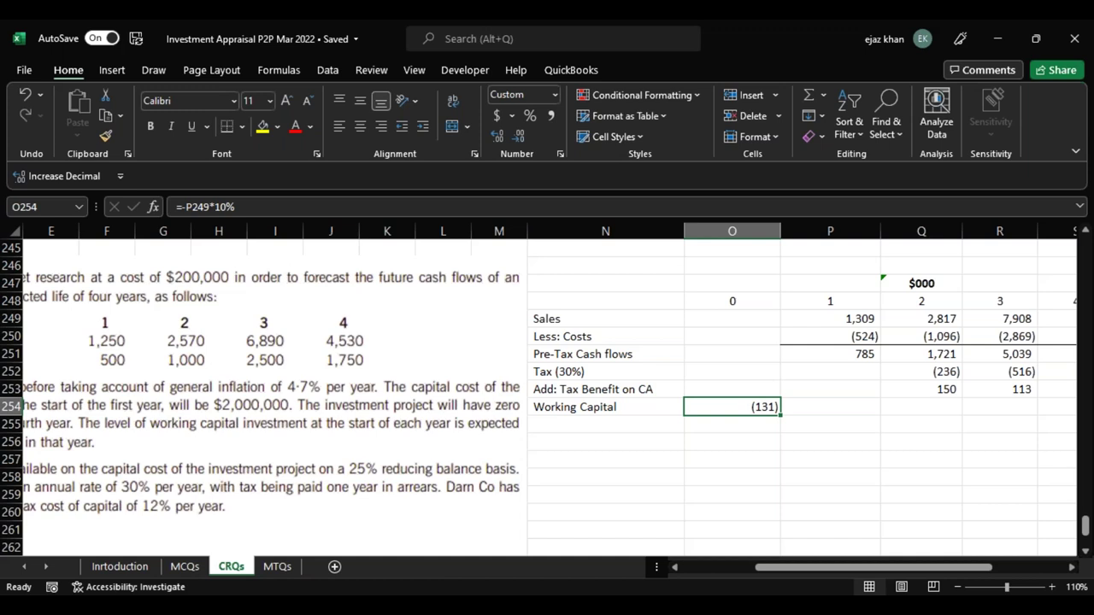
pyautogui.click(731, 424)
pyautogui.click(731, 407)
# - Enter =Q249*10% in P256, giving 282 as 10% of year-2 sales
pyautogui.click(830, 424)
pyautogui.click(830, 459)
pyautogui.click(921, 442)
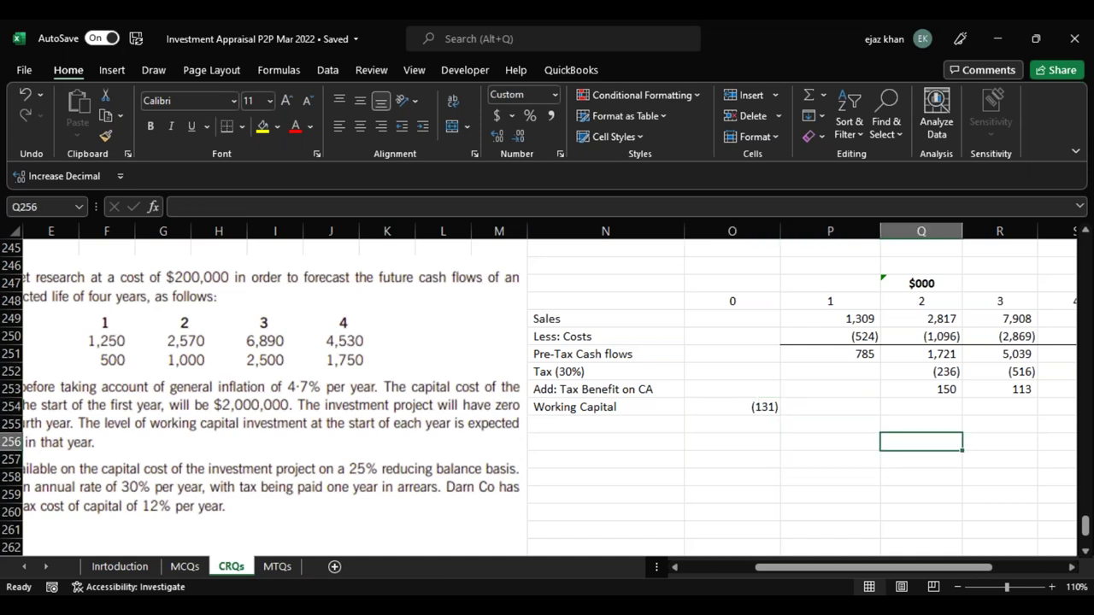
pyautogui.click(829, 441)
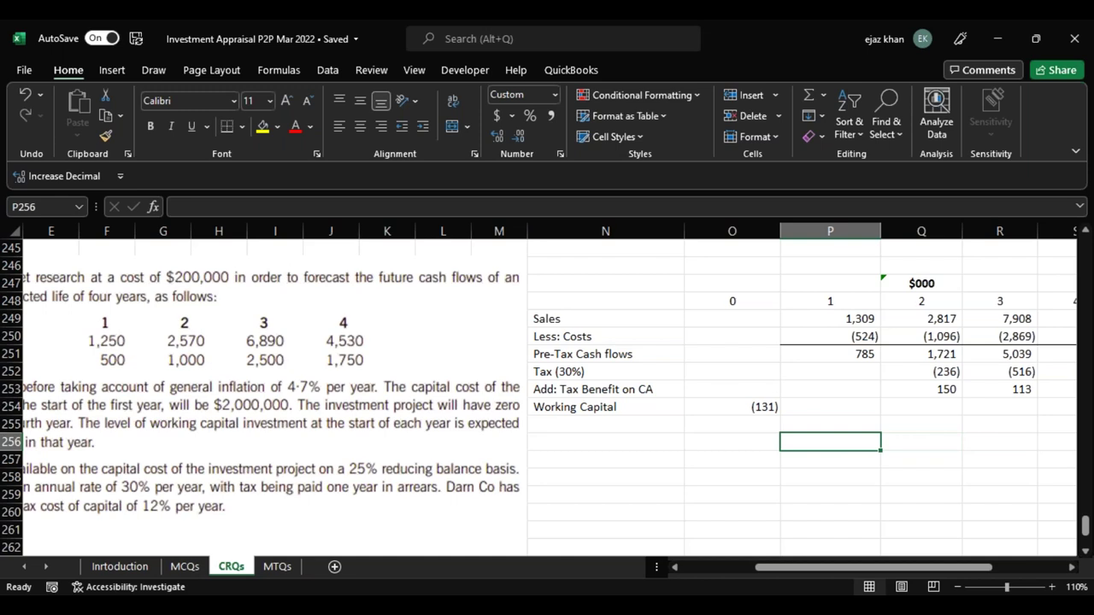
pyautogui.write('=')
pyautogui.press('Right')
pyautogui.press('Right')
pyautogui.press('Up')
pyautogui.press('Left')
pyautogui.press('Up')
pyautogui.press('Up')
pyautogui.press('Up')
pyautogui.press('Up')
pyautogui.press('Up')
pyautogui.press('Up')
pyautogui.write('*10%')
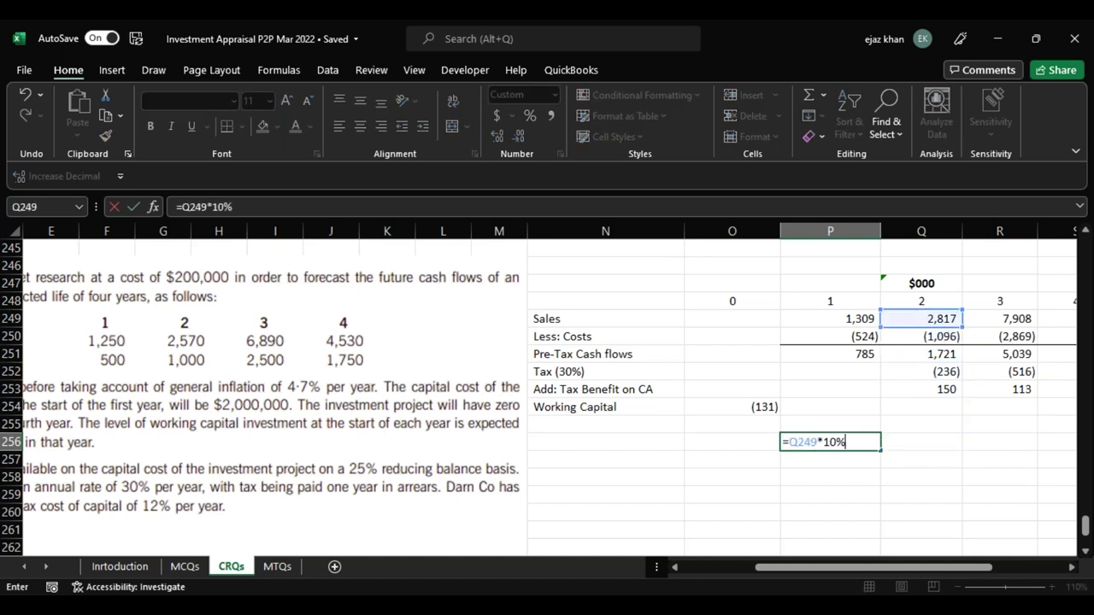
pyautogui.hotkey('ctrl', 'Return')
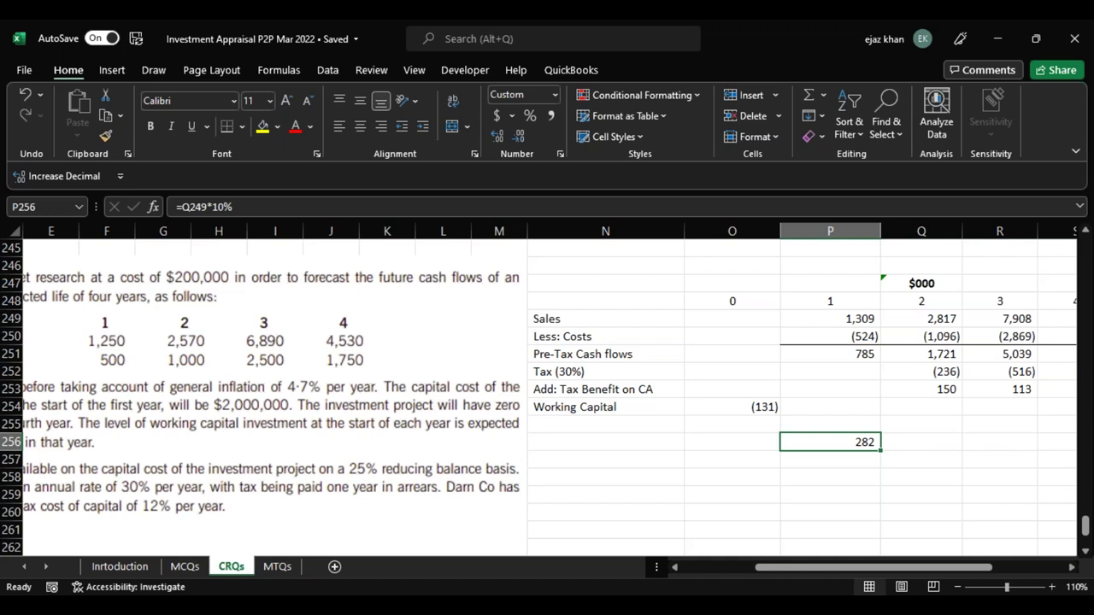
# - Compare the year-0 Working Capital value (131) with the new 282 in P256
pyautogui.press('Up')
pyautogui.press('Left')
pyautogui.press('Up')
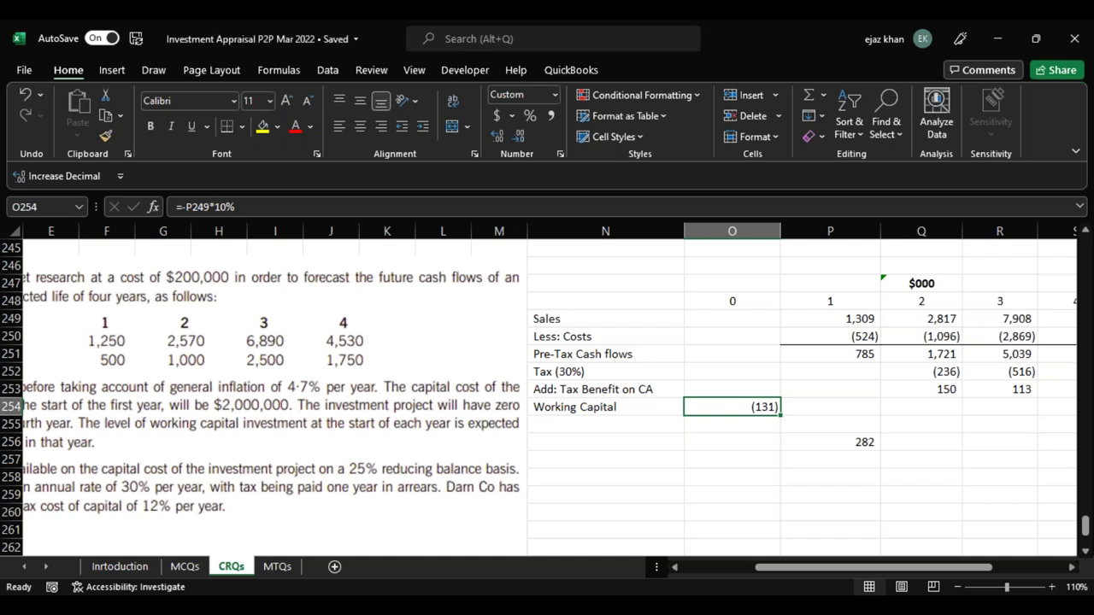
pyautogui.click(605, 406)
pyautogui.click(731, 407)
pyautogui.click(829, 407)
pyautogui.click(830, 441)
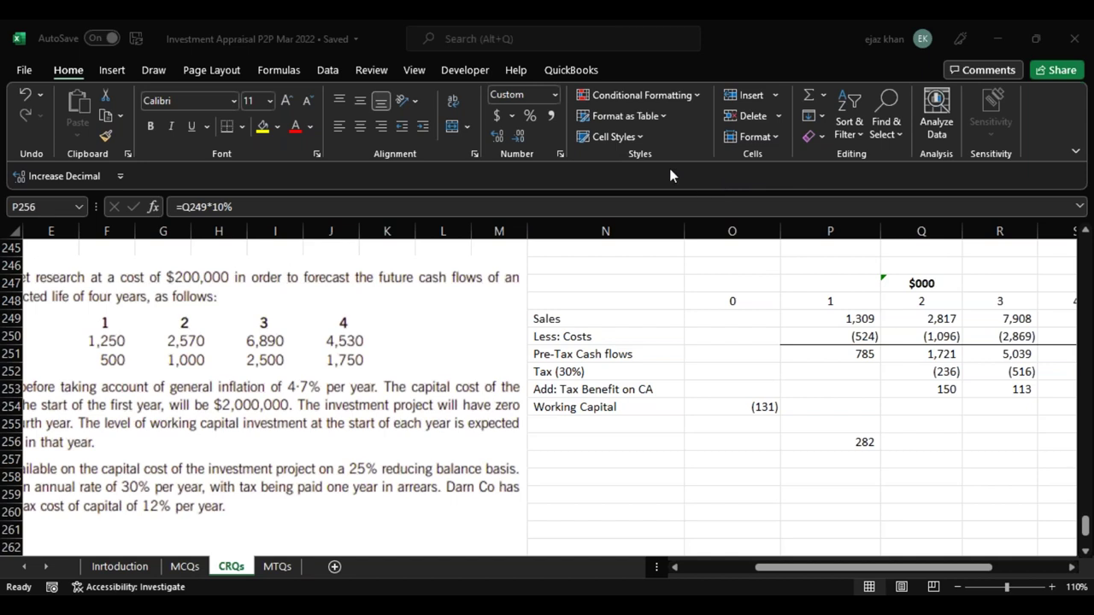
pyautogui.click(845, 443)
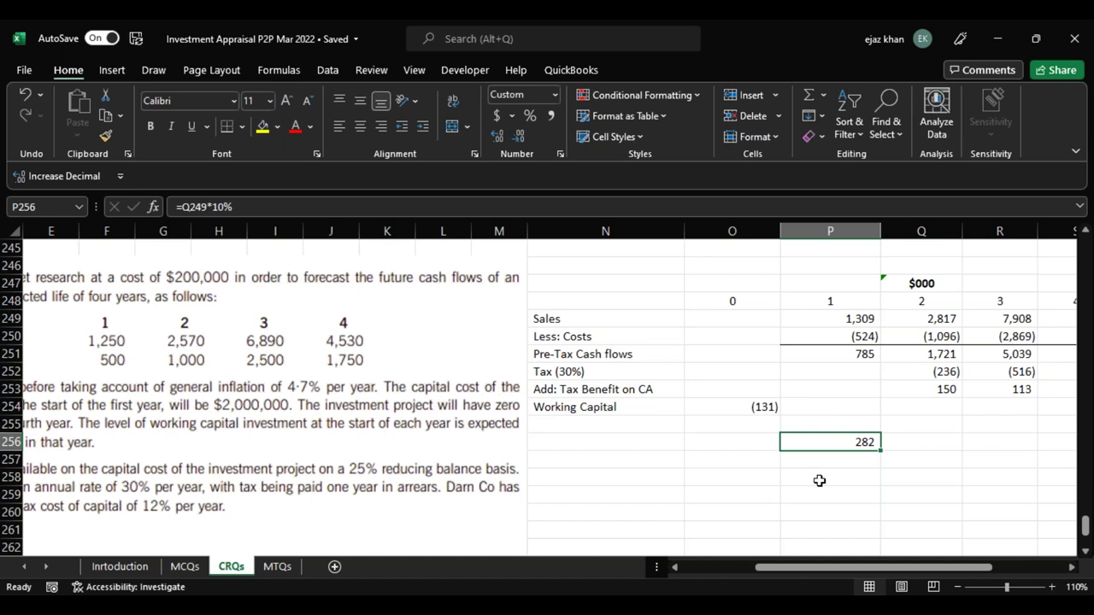
# - Calculate =282-131 in P258, giving a 151 year-1 working capital increment
pyautogui.click(821, 480)
pyautogui.write('=')
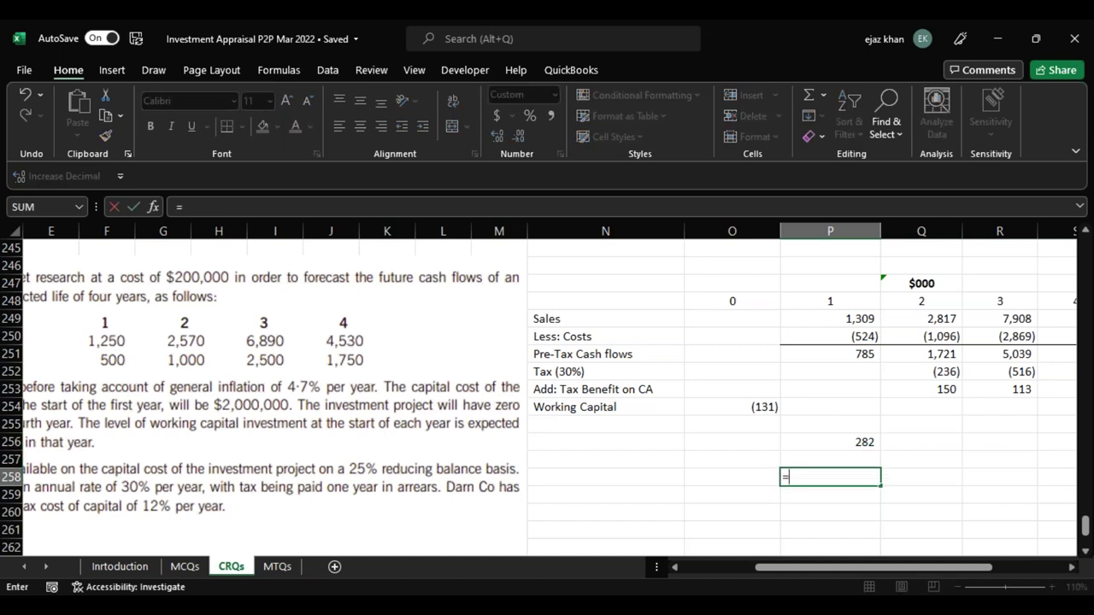
pyautogui.write('282-131')
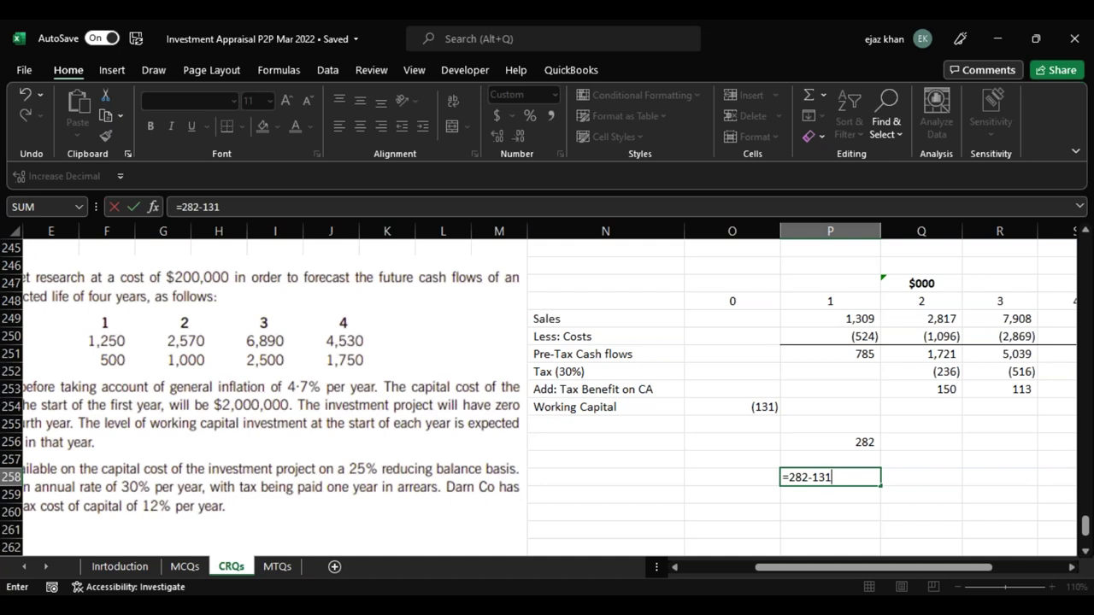
pyautogui.hotkey('ctrl', 'Return')
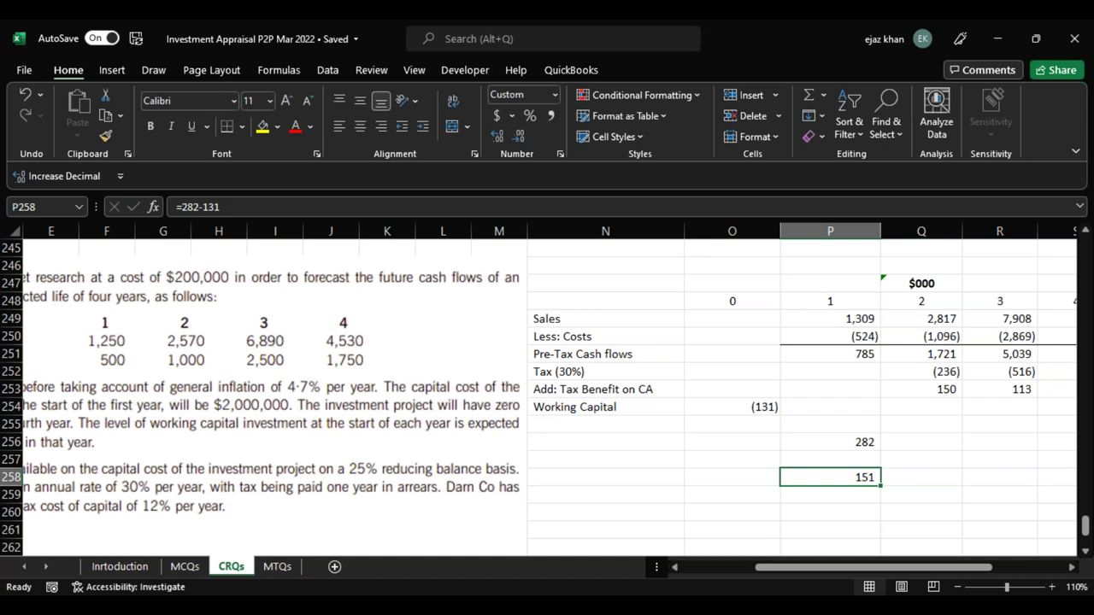
pyautogui.press('Up')
pyautogui.press('Up')
pyautogui.press('Up')
pyautogui.press('Up')
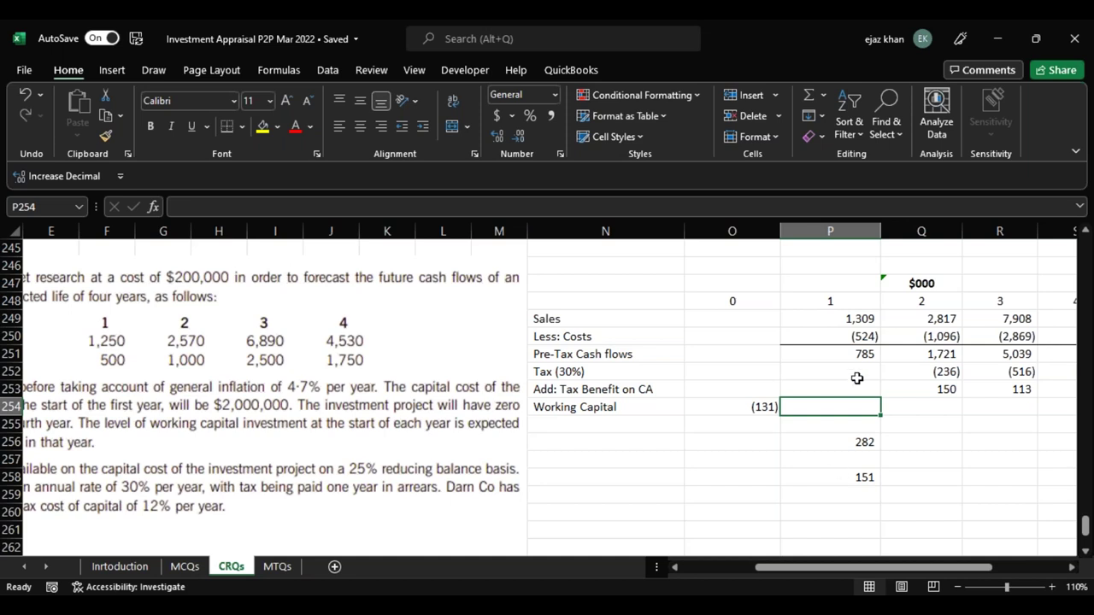
# - Delete the scratch figures 282 and 151 from P256:P258
pyautogui.moveTo(866, 442); pyautogui.dragTo(868, 483)
pyautogui.press('Delete')
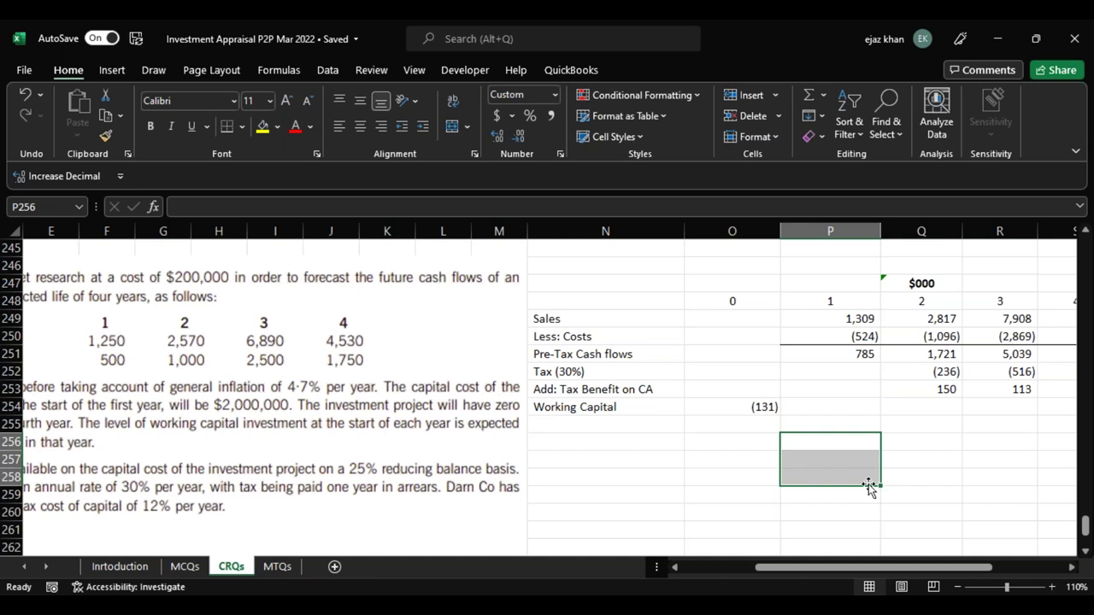
pyautogui.press('Up')
pyautogui.press('Up')
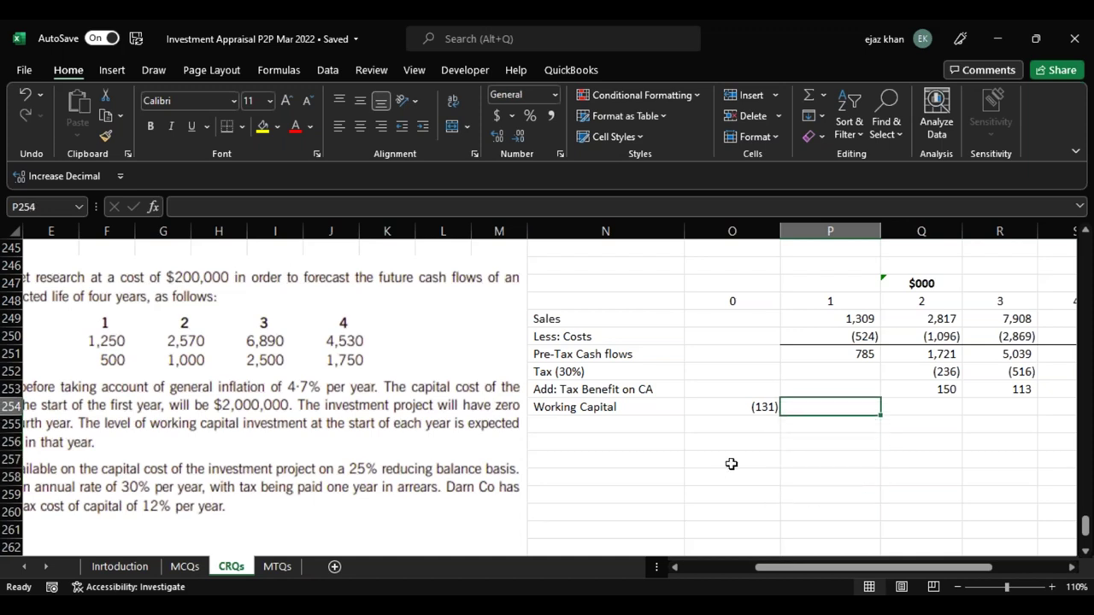
# - Check the year-1 and year-2 Sales formulas, then begin a '-(' formula in P254
pyautogui.click(935, 324)
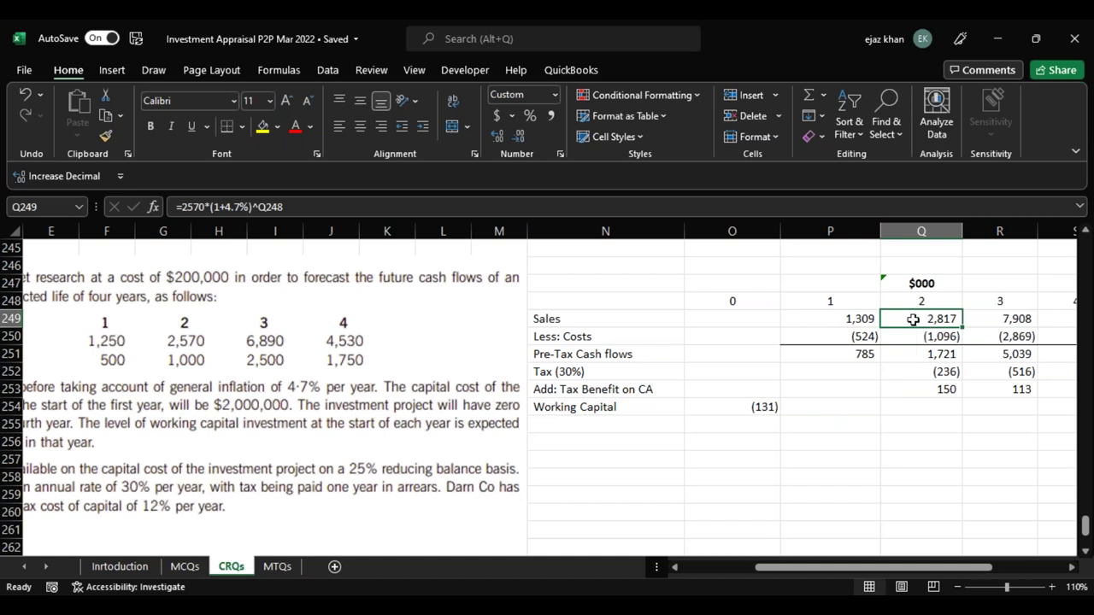
pyautogui.click(859, 318)
pyautogui.moveTo(892, 312); pyautogui.dragTo(906, 315)
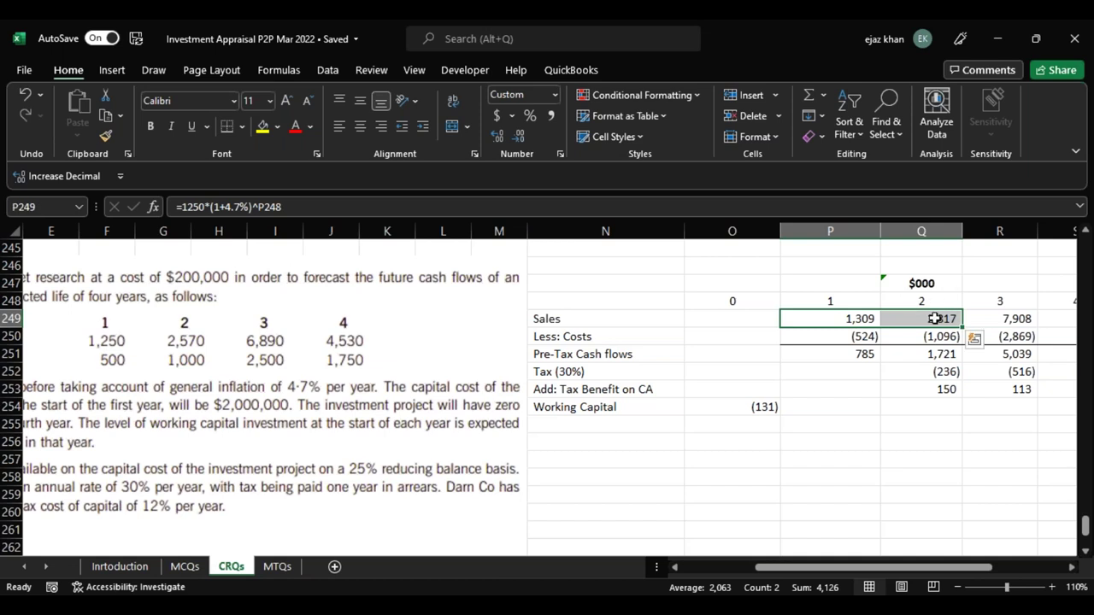
pyautogui.click(857, 318)
pyautogui.moveTo(857, 318); pyautogui.dragTo(906, 314)
pyautogui.click(828, 409)
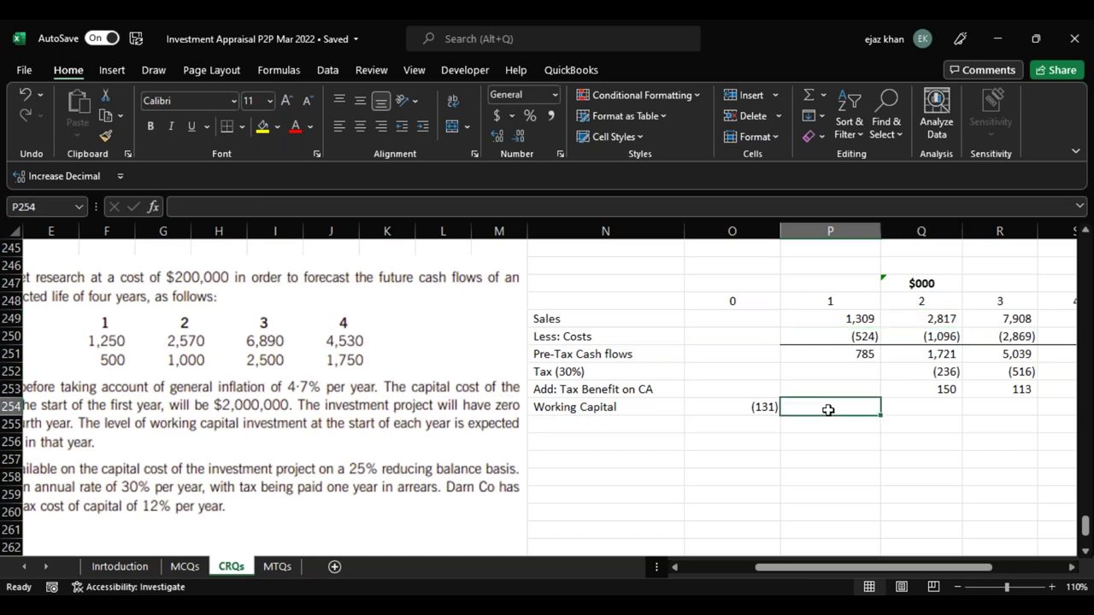
pyautogui.write('-(')
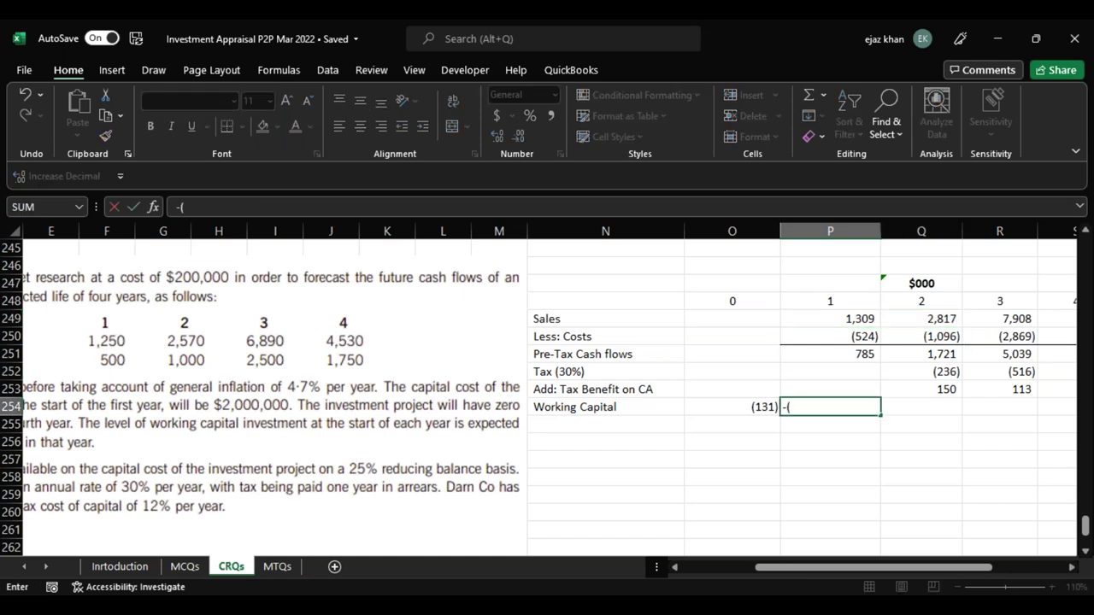
# - Complete P254 as =-(Q249-P249)*10%, 10% of the year-1 to year-2 sales increase
pyautogui.click(907, 315)
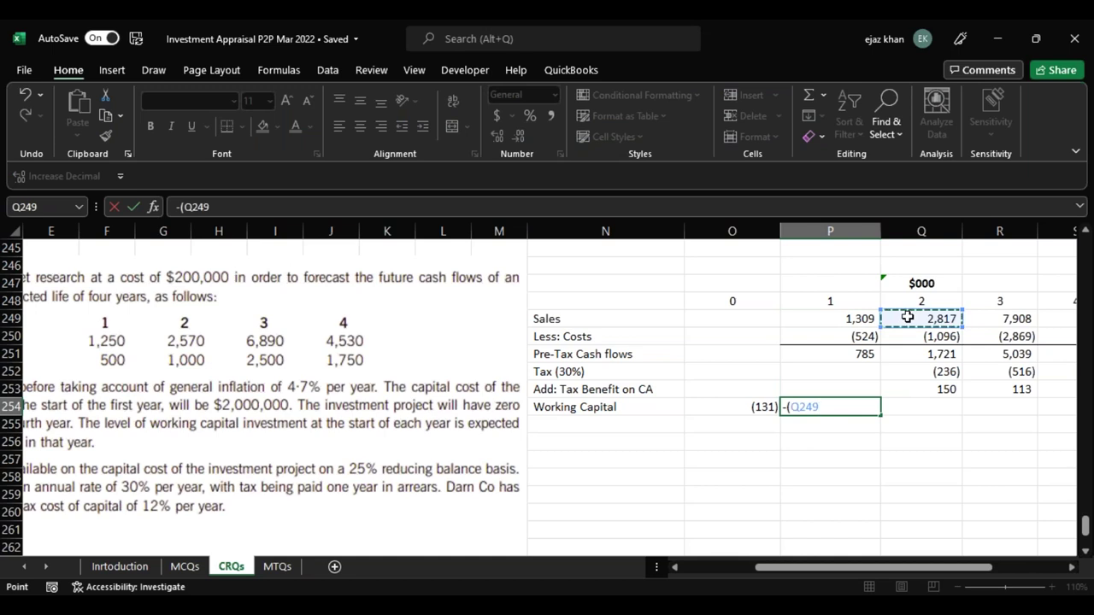
pyautogui.write('-')
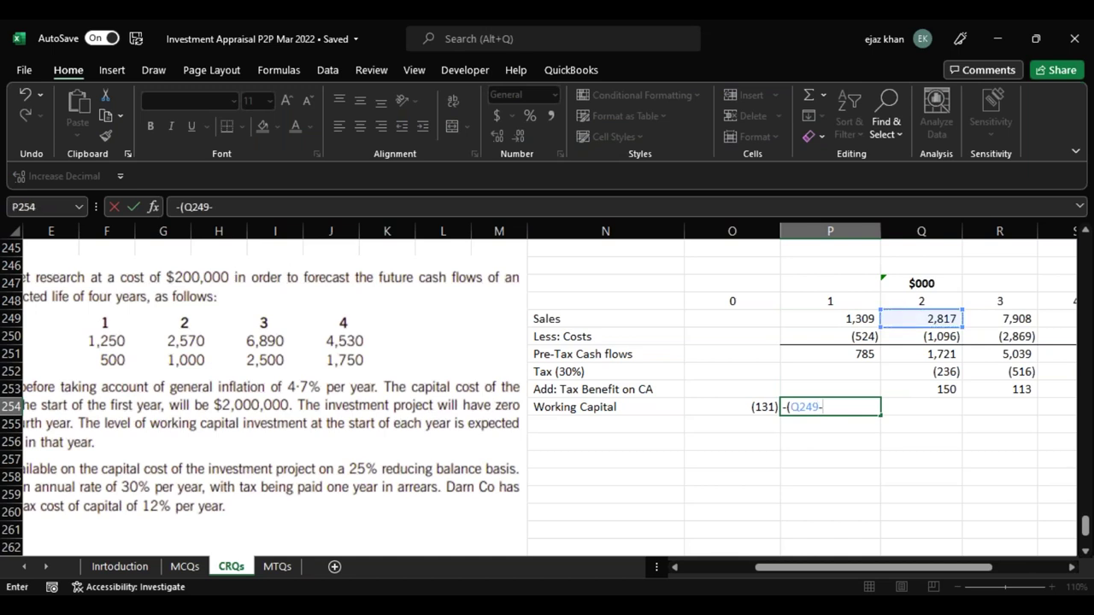
pyautogui.click(855, 319)
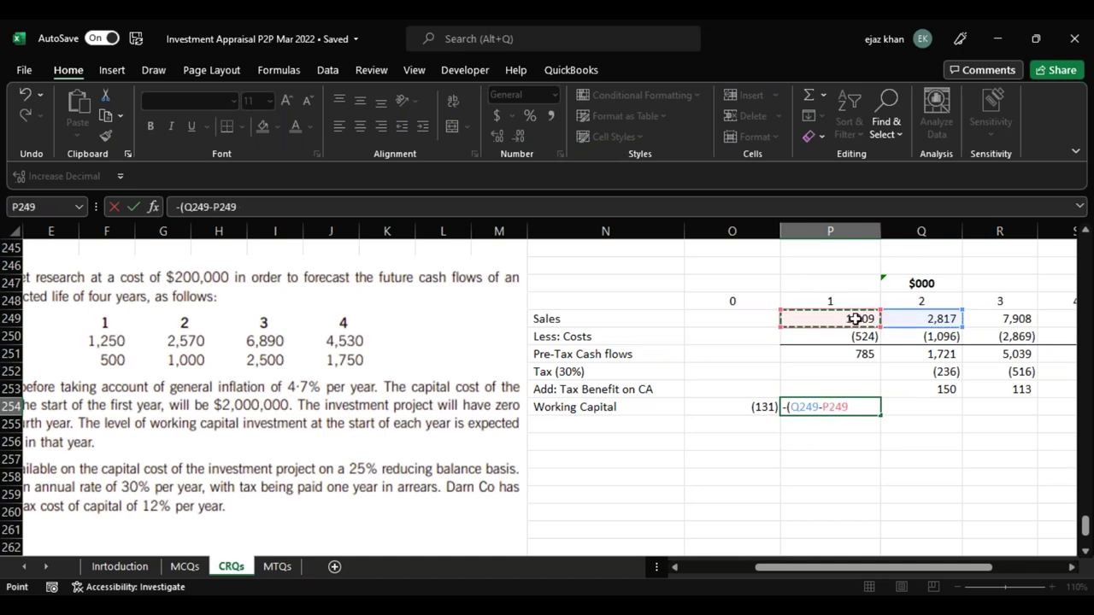
pyautogui.write(')')
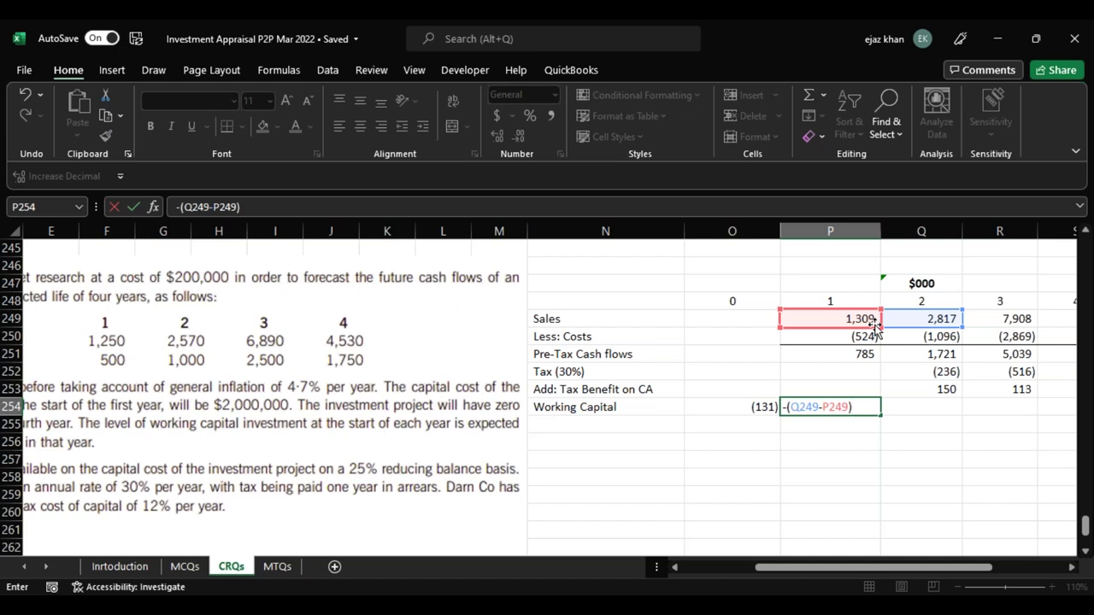
pyautogui.write('*10%')
pyautogui.hotkey('ctrl', 'Return')
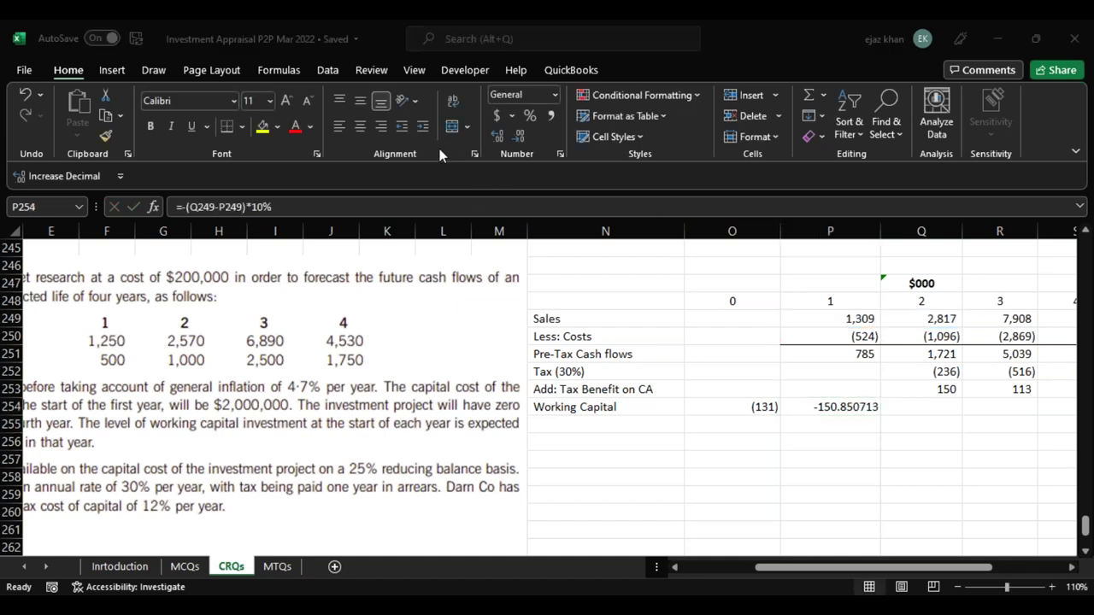
# - Give P254:S254 Comma Style with no decimals, then clear the P254 formula
pyautogui.click(525, 135)
pyautogui.click(525, 135)
pyautogui.click(524, 135)
pyautogui.click(524, 135)
pyautogui.click(525, 135)
pyautogui.click(525, 135)
pyautogui.click(525, 135)
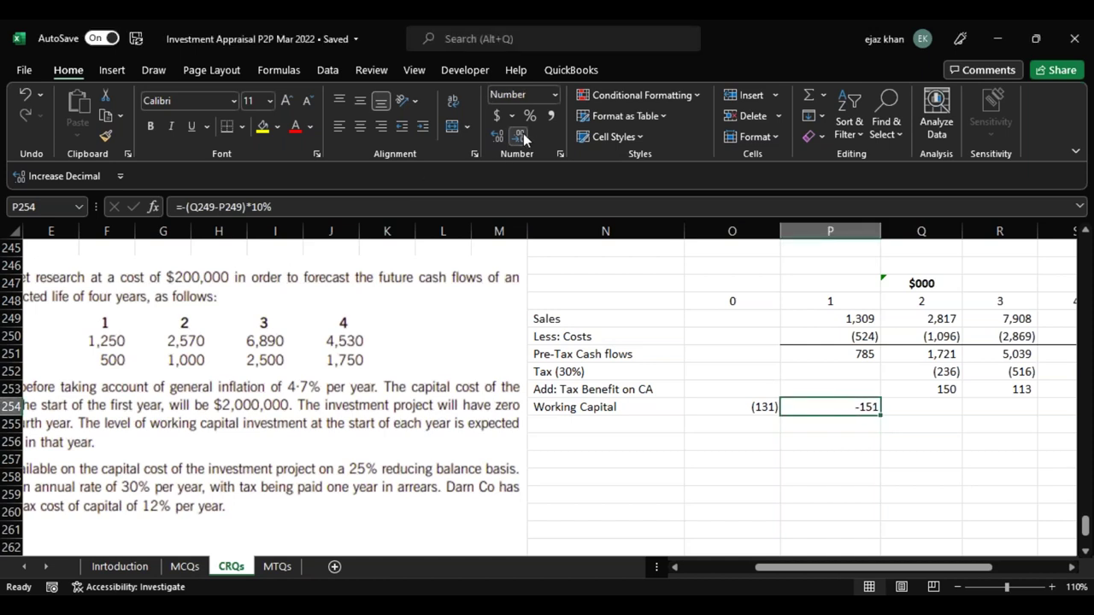
pyautogui.click(840, 423)
pyautogui.click(830, 405)
pyautogui.hotkey('shift', 'Right')
pyautogui.hotkey('shift', 'Right')
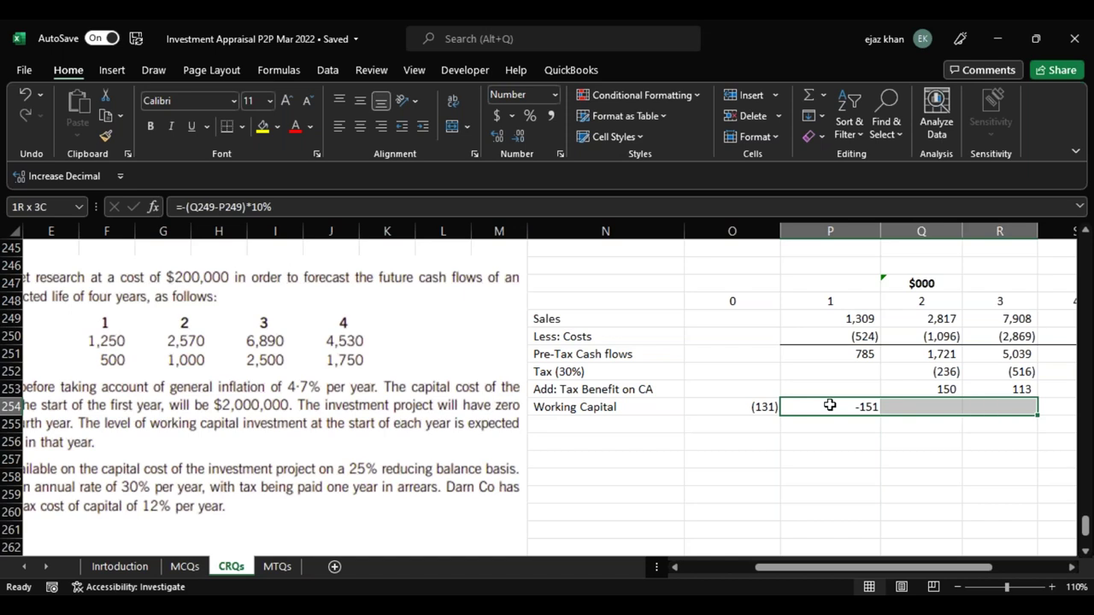
pyautogui.hotkey('shift', 'Right')
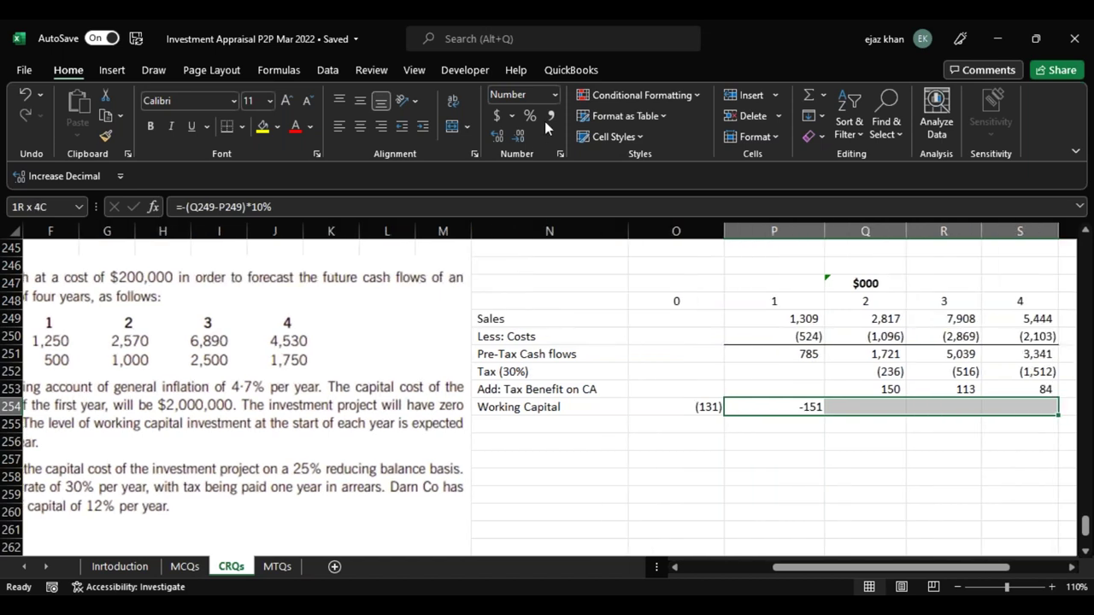
pyautogui.click(547, 118)
pyautogui.click(520, 135)
pyautogui.click(520, 134)
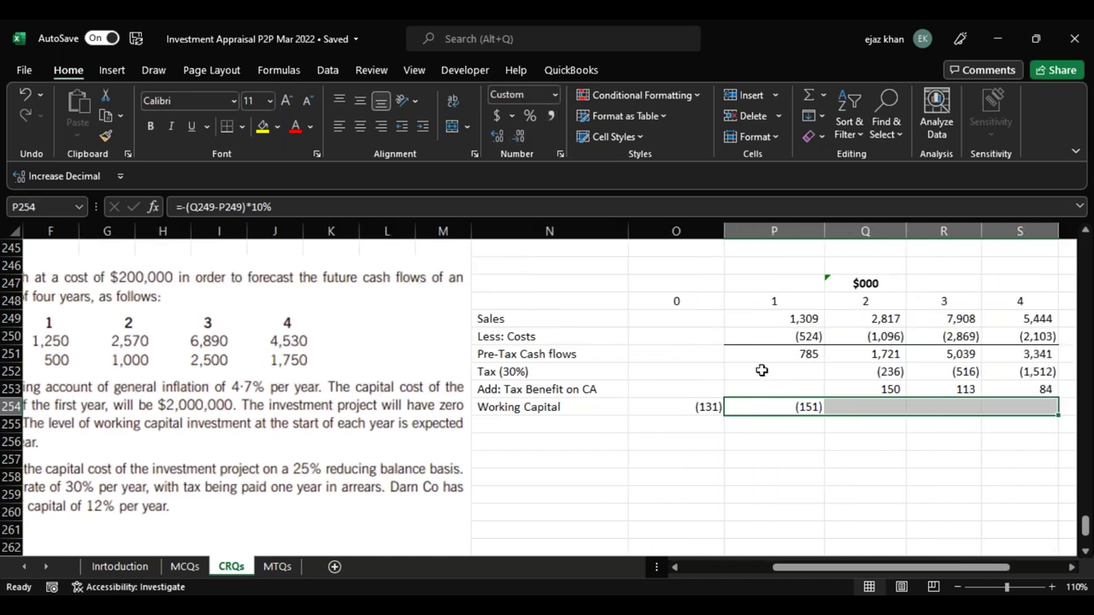
pyautogui.hotkey('shift', 'Left')
pyautogui.click(766, 409)
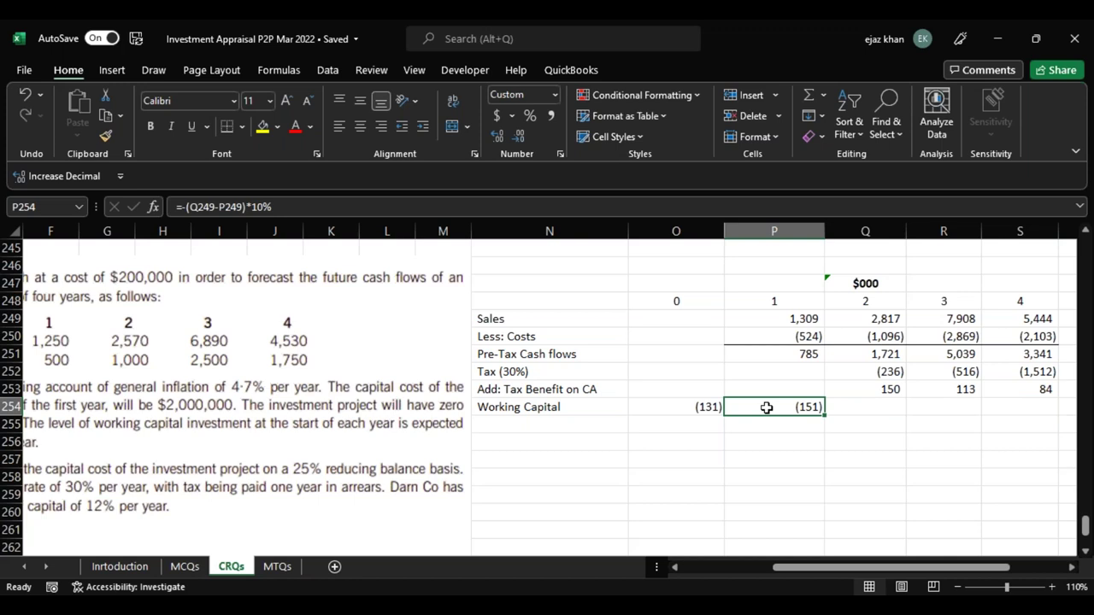
pyautogui.press('Delete')
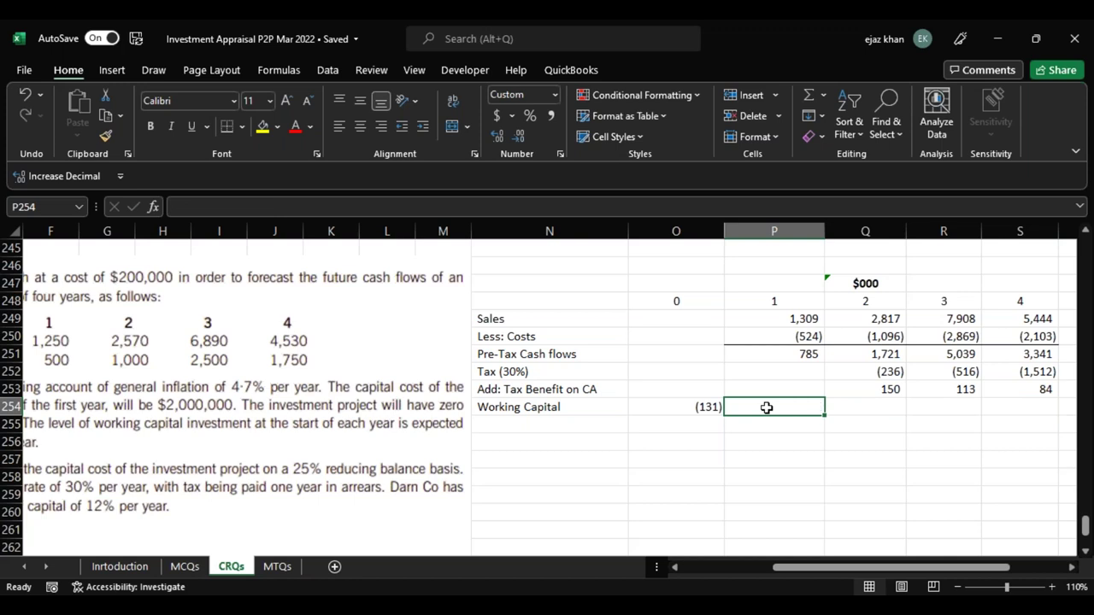
# - Re-enter =-(Q249-P249)*10% in P254 so year-1 Working Capital shows (151)
pyautogui.write('=')
pyautogui.press('BackSpace')
pyautogui.write('-')
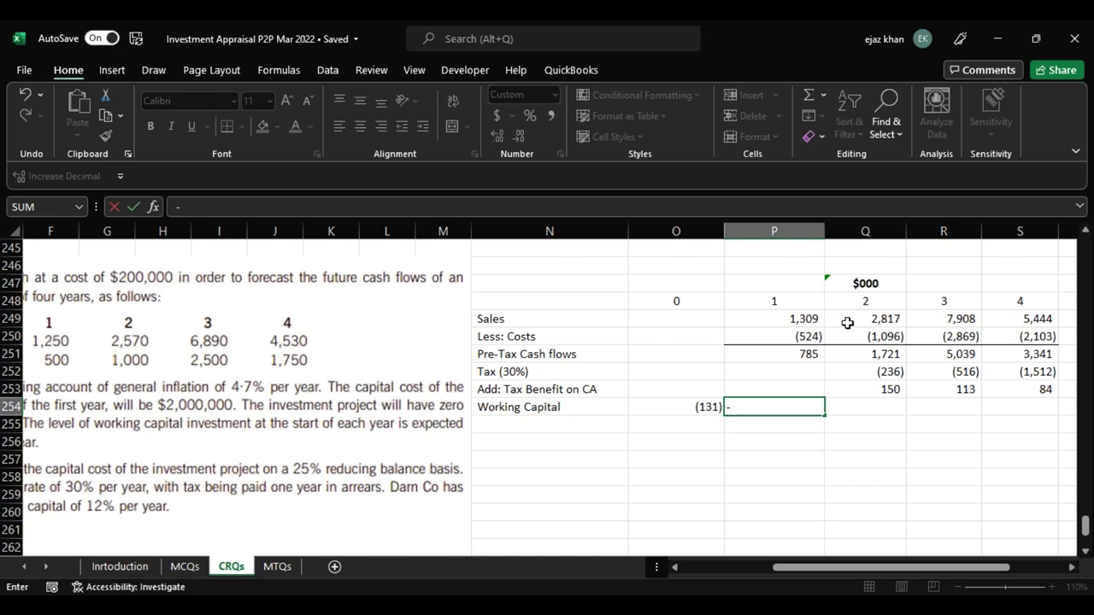
pyautogui.write('(')
pyautogui.click(854, 319)
pyautogui.write('-')
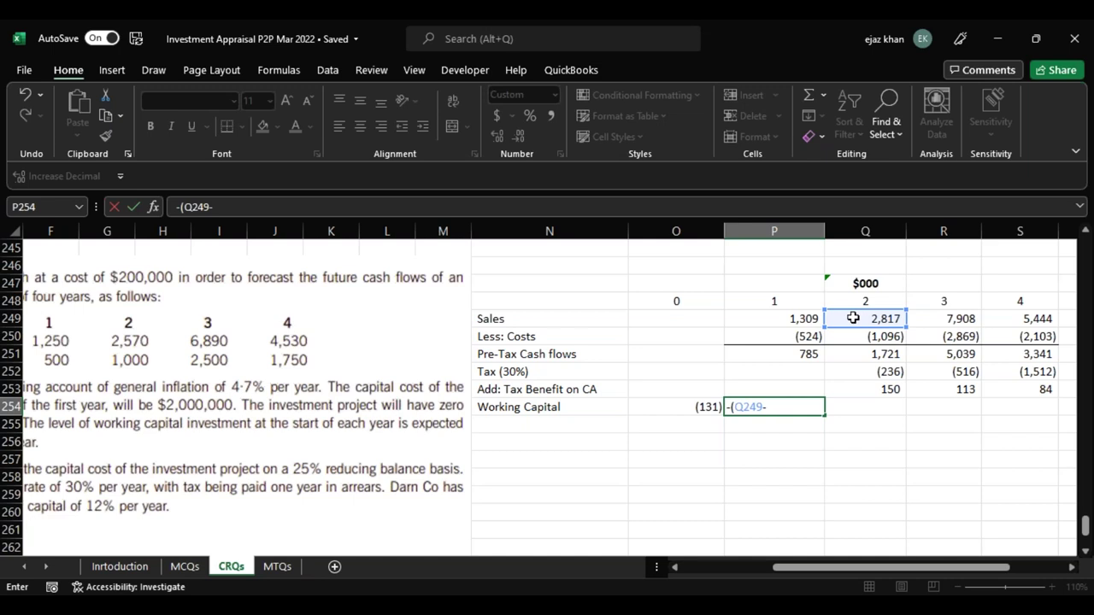
pyautogui.click(804, 320)
pyautogui.write(')')
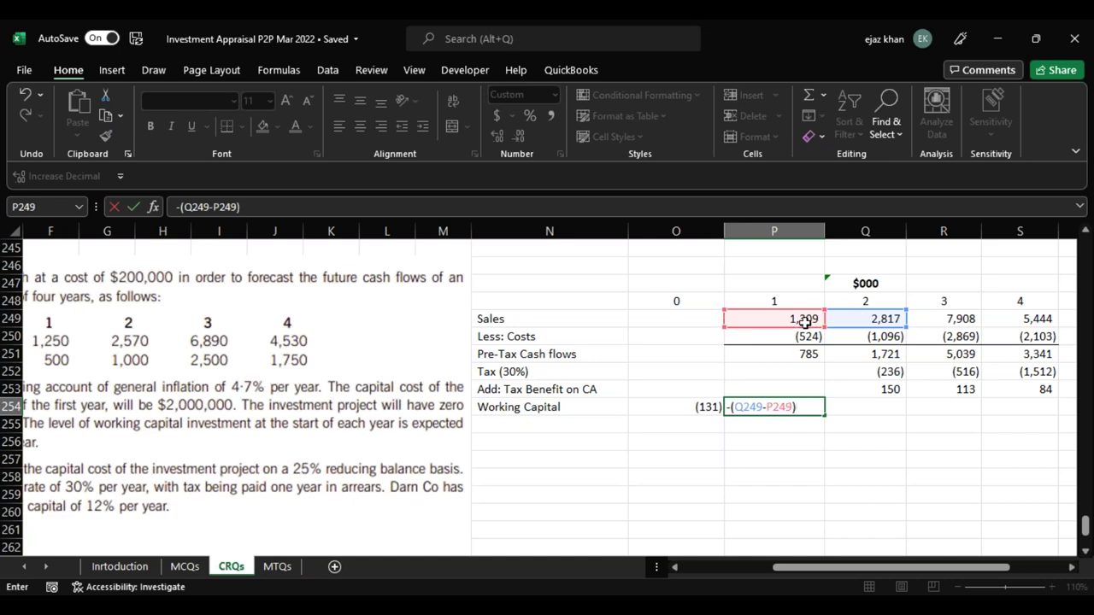
pyautogui.write('*10%')
pyautogui.press('Return')
pyautogui.press('Up')
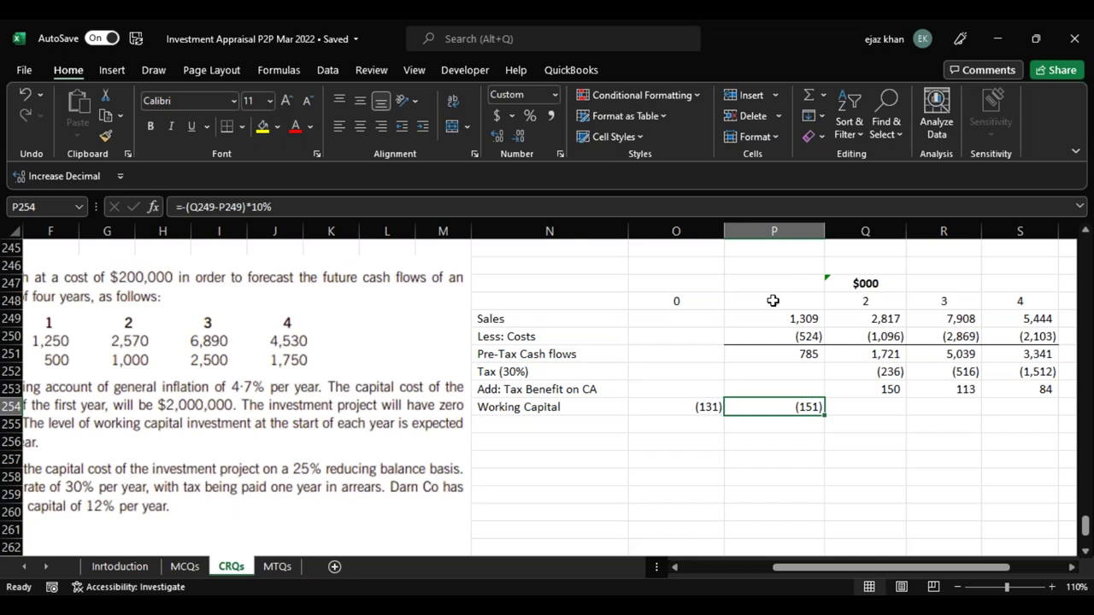
pyautogui.press('Right')
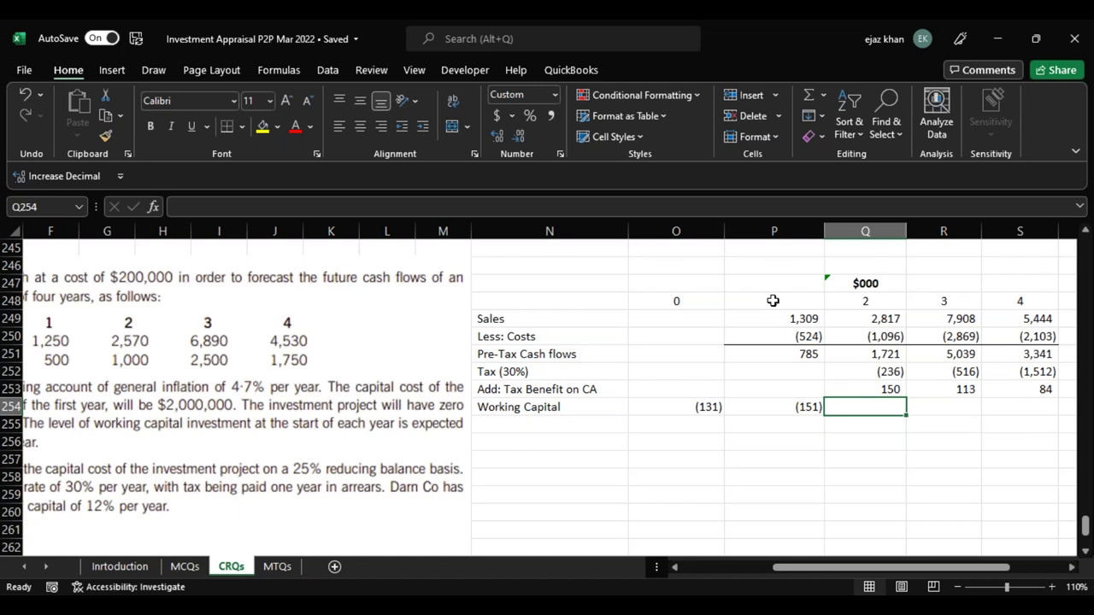
# - Copy the year 1 working capital formula into year 2, giving (509)
pyautogui.press('Left')
pyautogui.hotkey('ctrl', 'c')
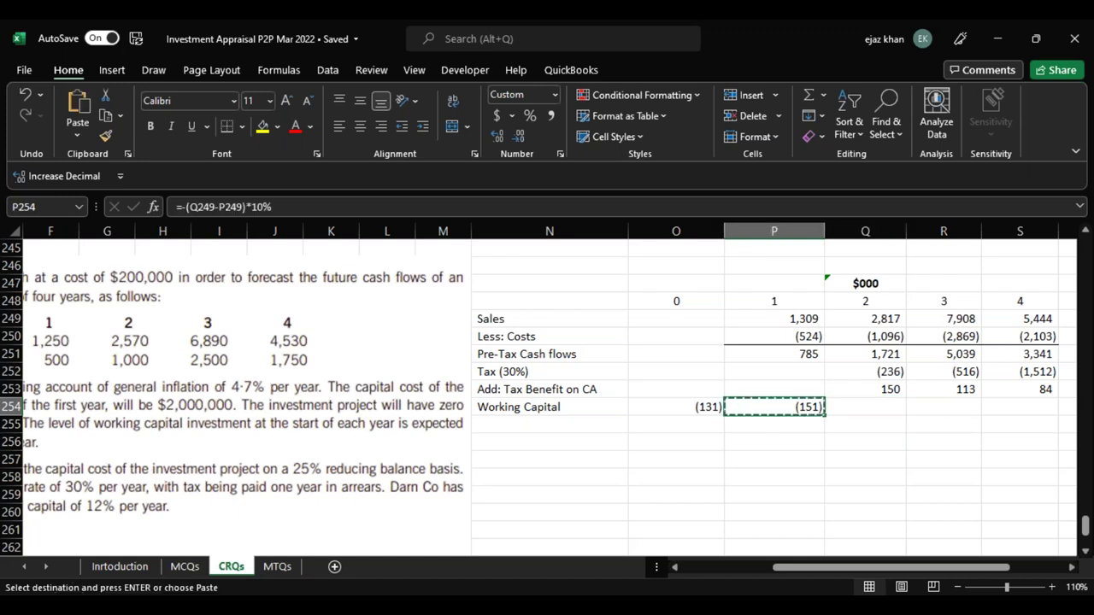
pyautogui.press('Right')
pyautogui.hotkey('ctrl', 'v')
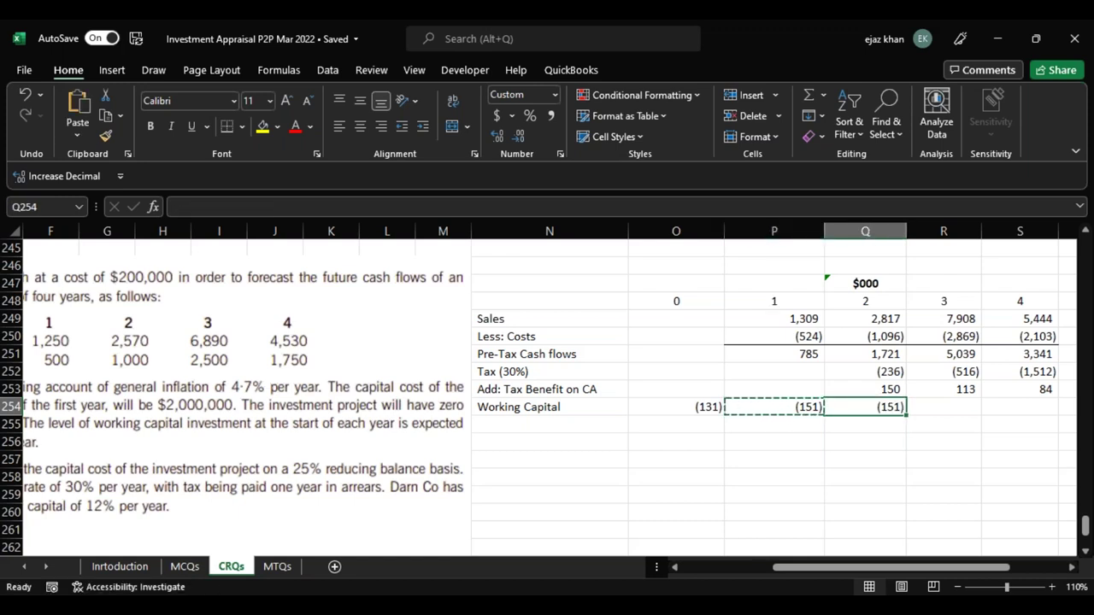
pyautogui.press('Escape')
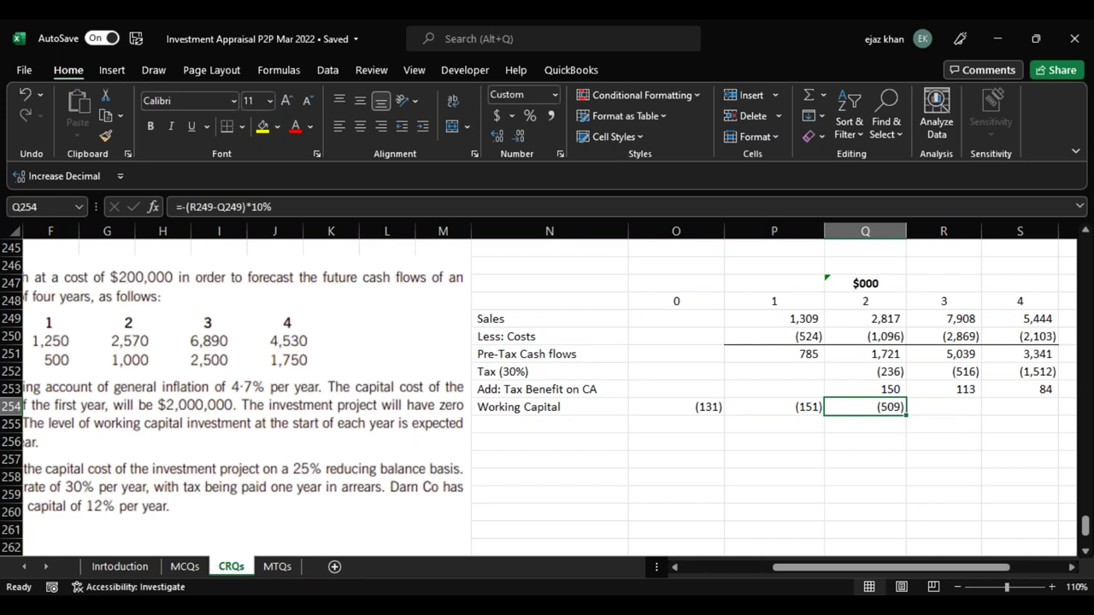
pyautogui.click(774, 406)
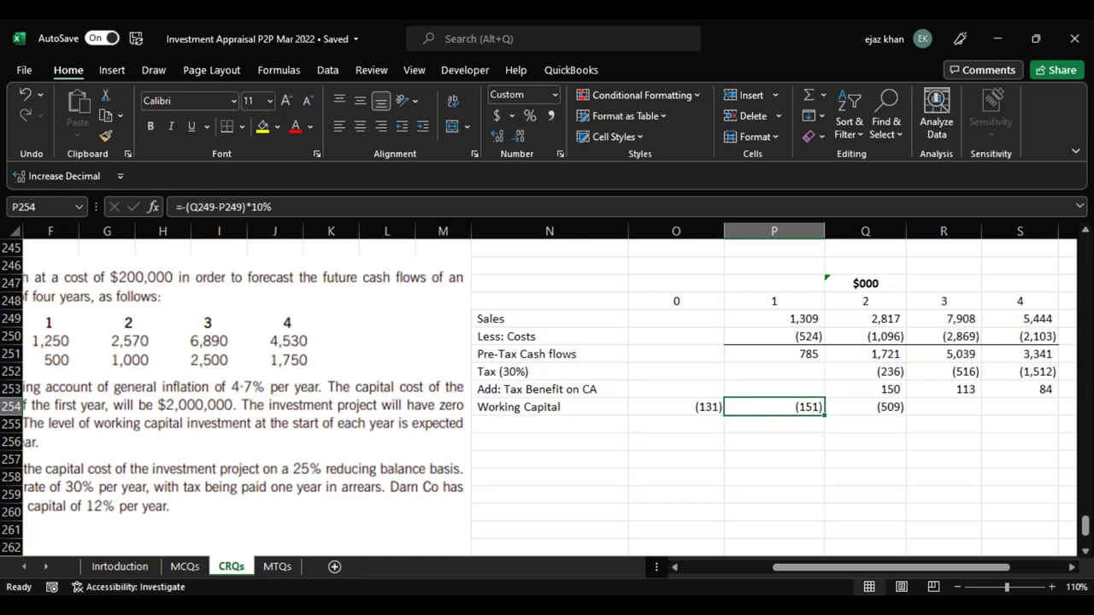
pyautogui.click(865, 407)
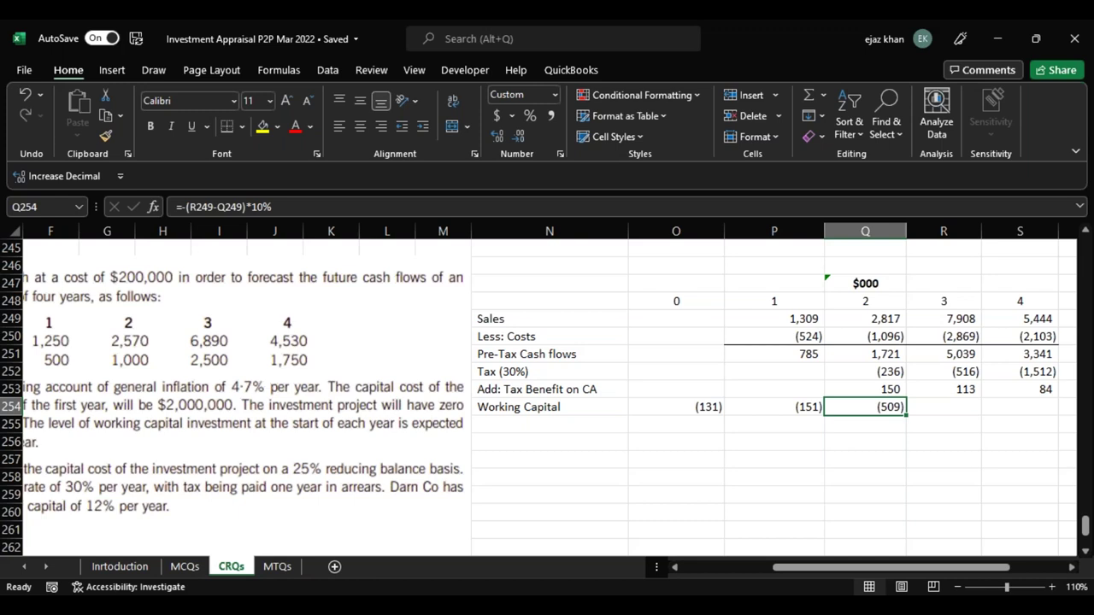
# - Copy the year 2 working capital formula into year 3, giving 246
pyautogui.hotkey('ctrl', 'c')
pyautogui.press('Right')
pyautogui.hotkey('ctrl', 'v')
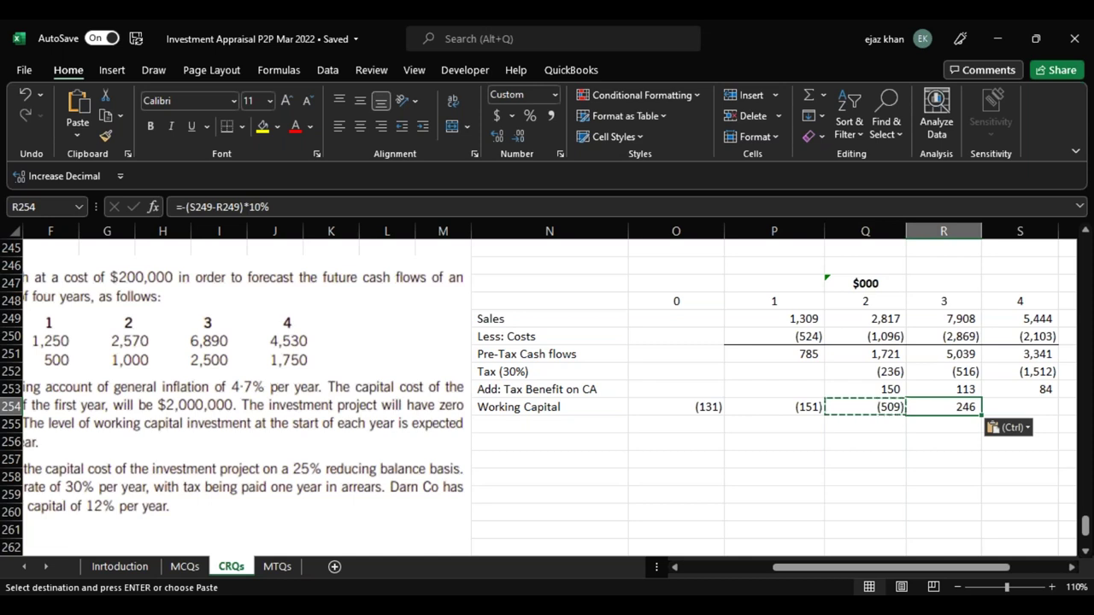
pyautogui.press('Right')
pyautogui.press('Left')
pyautogui.press('Escape')
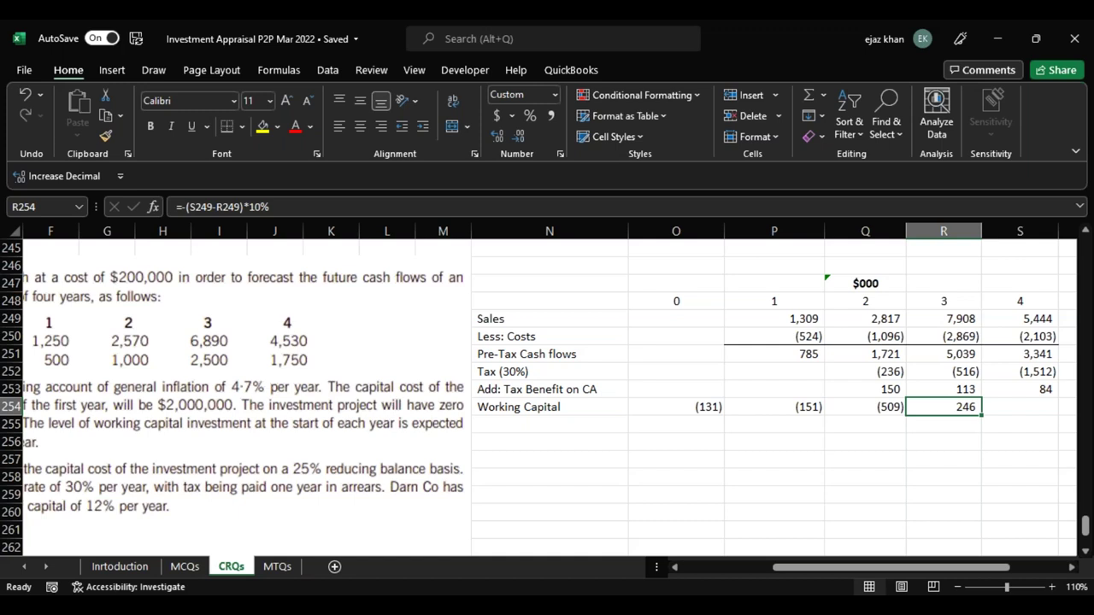
# - Review the year 3 and year 4 sales formulas that feed working capital
pyautogui.press('Right')
pyautogui.press('Up')
pyautogui.press('Up')
pyautogui.press('Up')
pyautogui.press('Up')
pyautogui.press('Up')
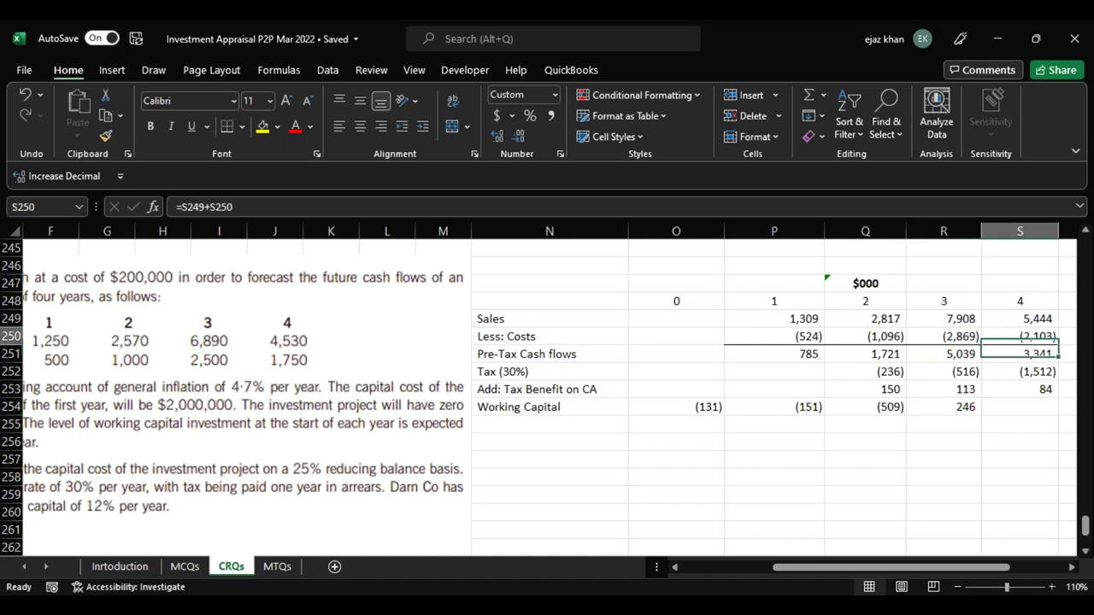
pyautogui.press('Left')
pyautogui.press('Down')
pyautogui.press('Down')
pyautogui.press('Down')
pyautogui.press('Down')
pyautogui.press('Down')
pyautogui.press('Up')
pyautogui.press('Up')
pyautogui.press('Up')
pyautogui.press('Up')
pyautogui.press('Up')
pyautogui.press('Up')
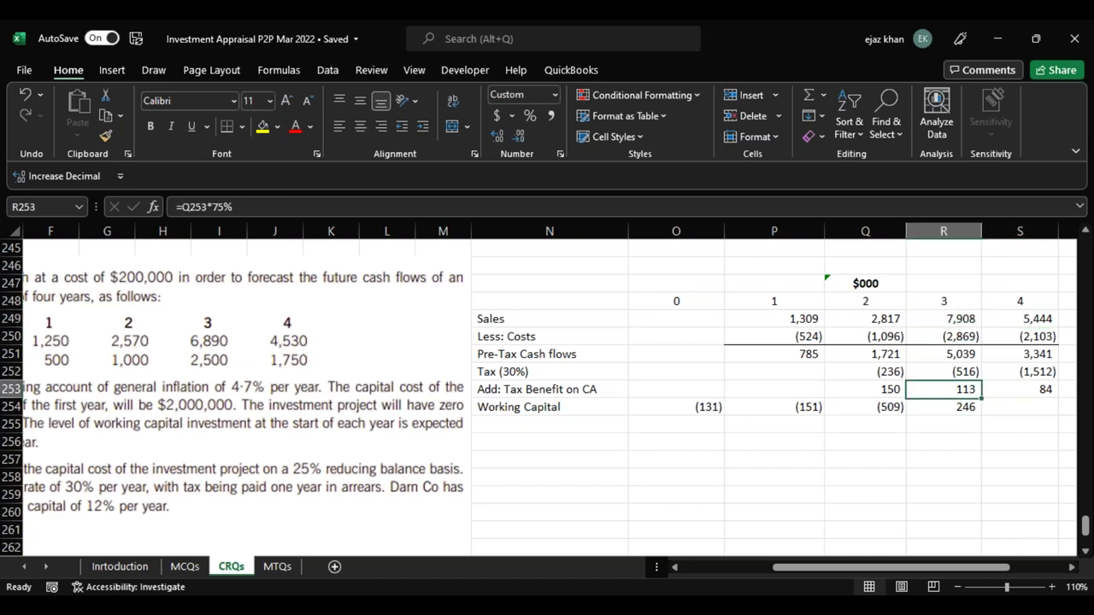
pyautogui.hotkey('shift', 'Down')
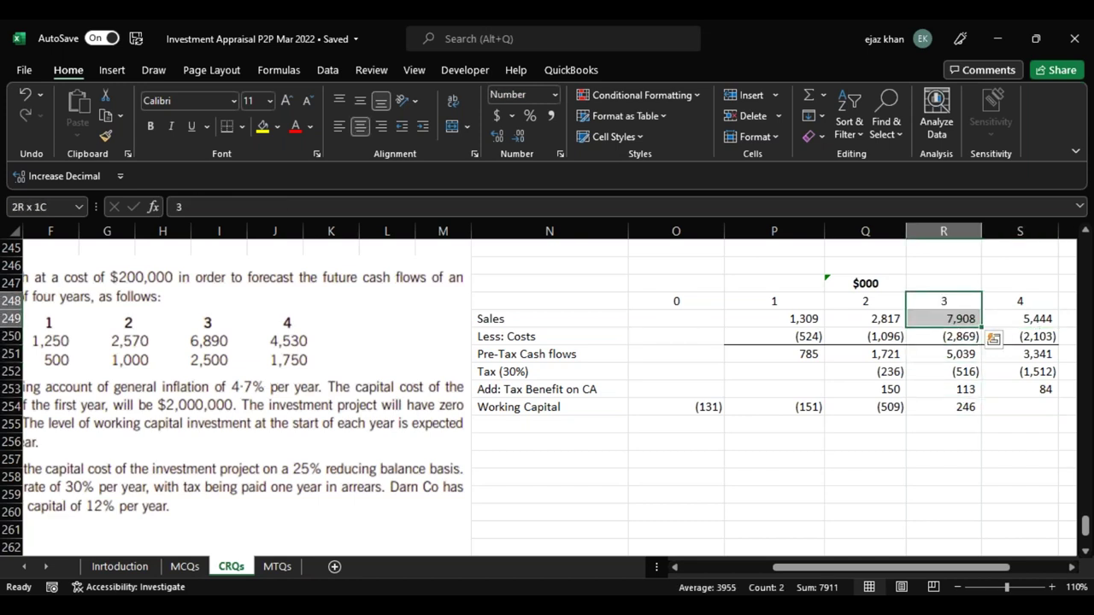
pyautogui.press('Down')
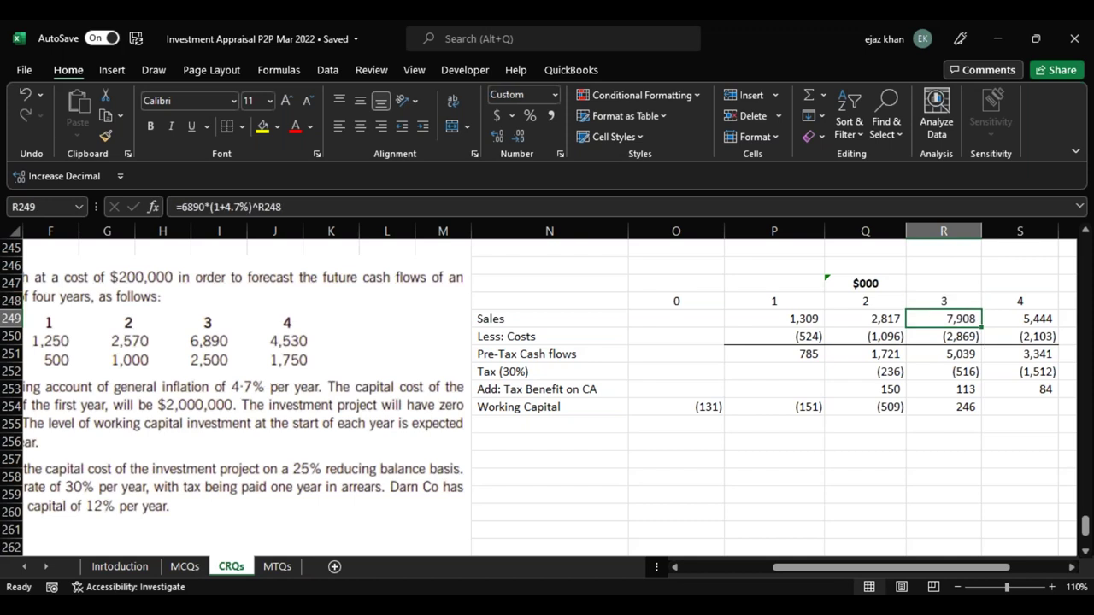
pyautogui.press('Right')
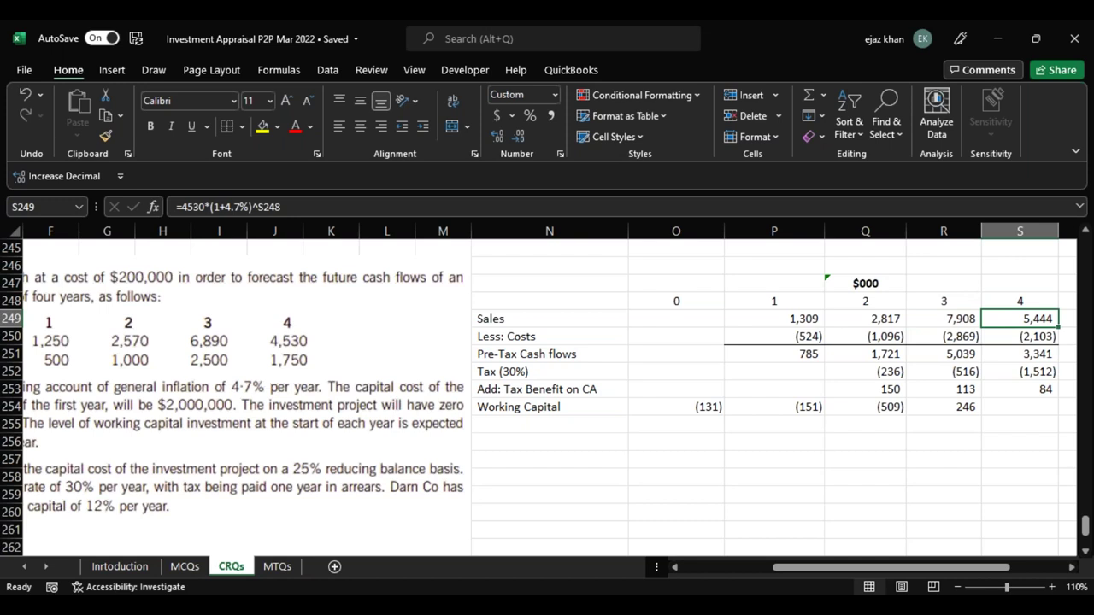
pyautogui.hotkey('shift', 'Up')
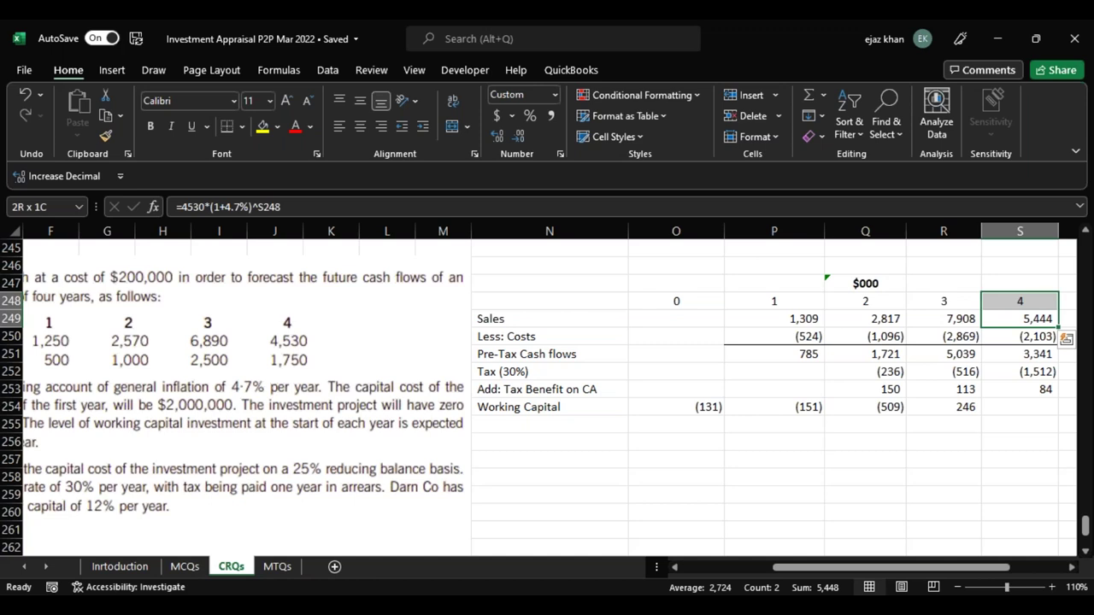
pyautogui.click(943, 318)
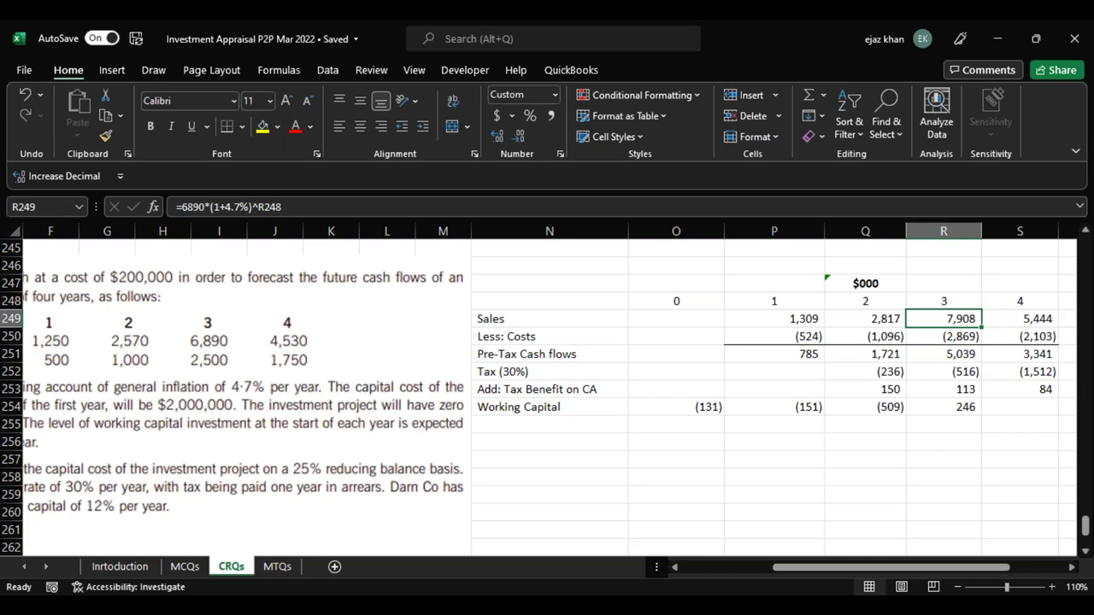
pyautogui.press('Down')
pyautogui.press('Down')
pyautogui.press('Down')
pyautogui.press('Down')
pyautogui.press('Down')
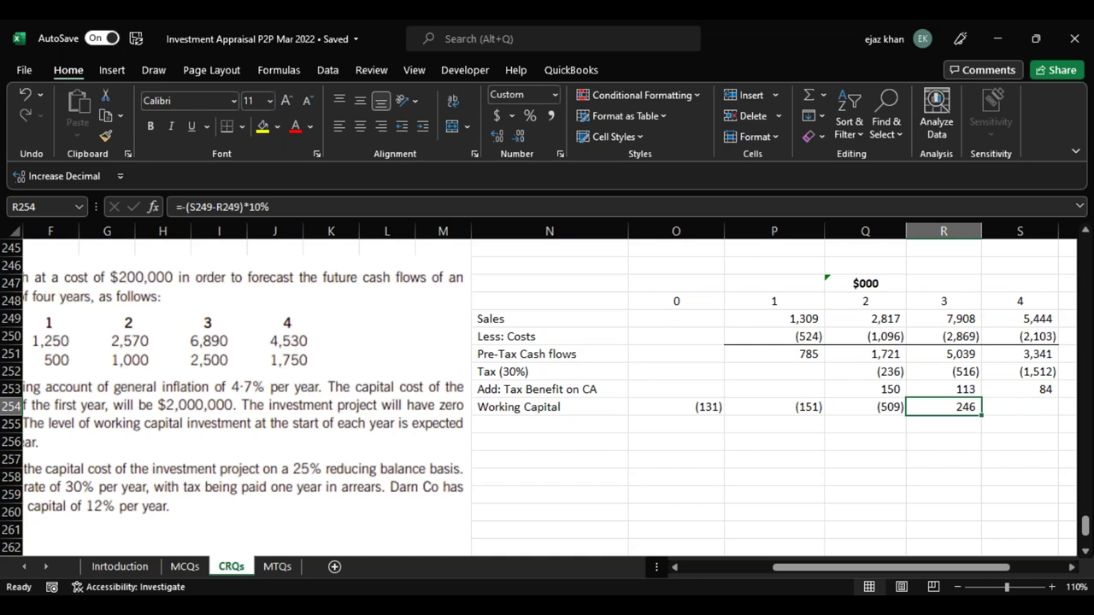
# - Re-paste the year 2 working capital formula into the year 3 cell
pyautogui.press('Left')
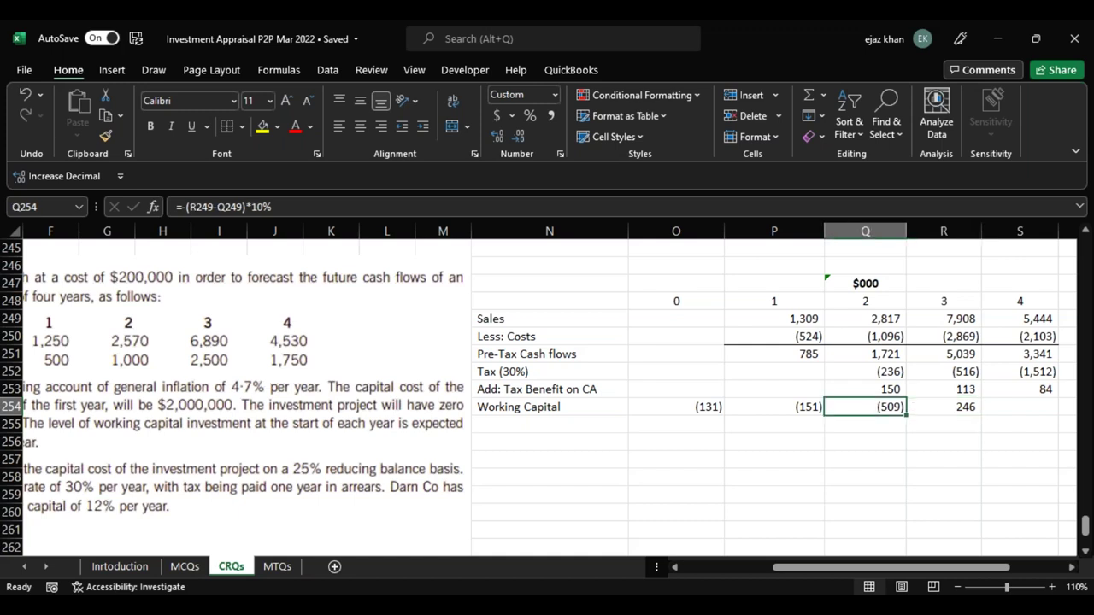
pyautogui.hotkey('ctrl', 'c')
pyautogui.press('Right')
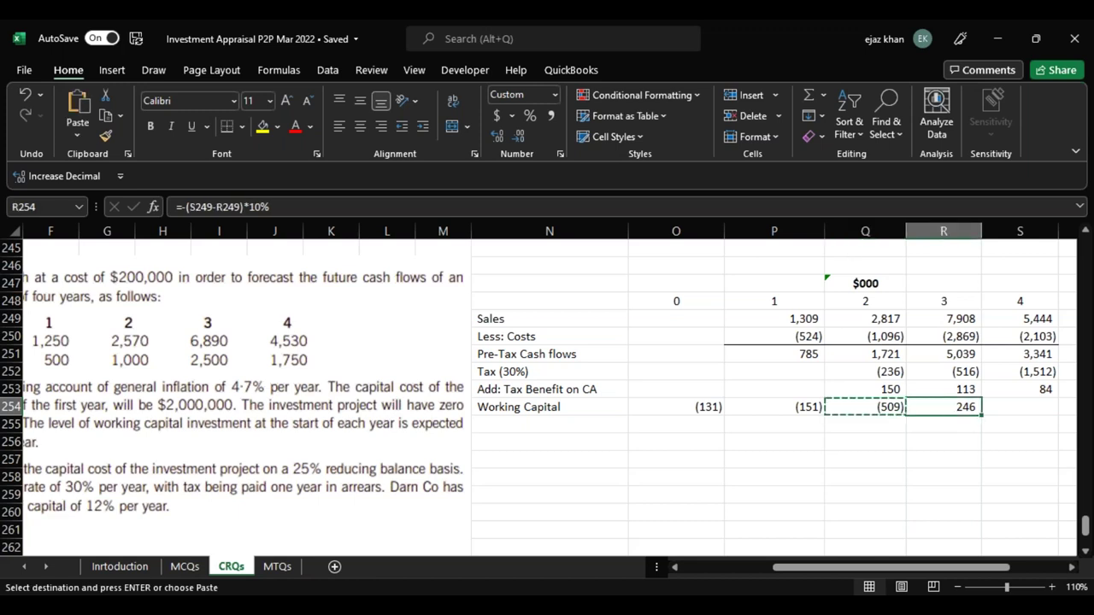
pyautogui.hotkey('ctrl', 'v')
pyautogui.press('Escape')
pyautogui.press('Right')
pyautogui.press('Left')
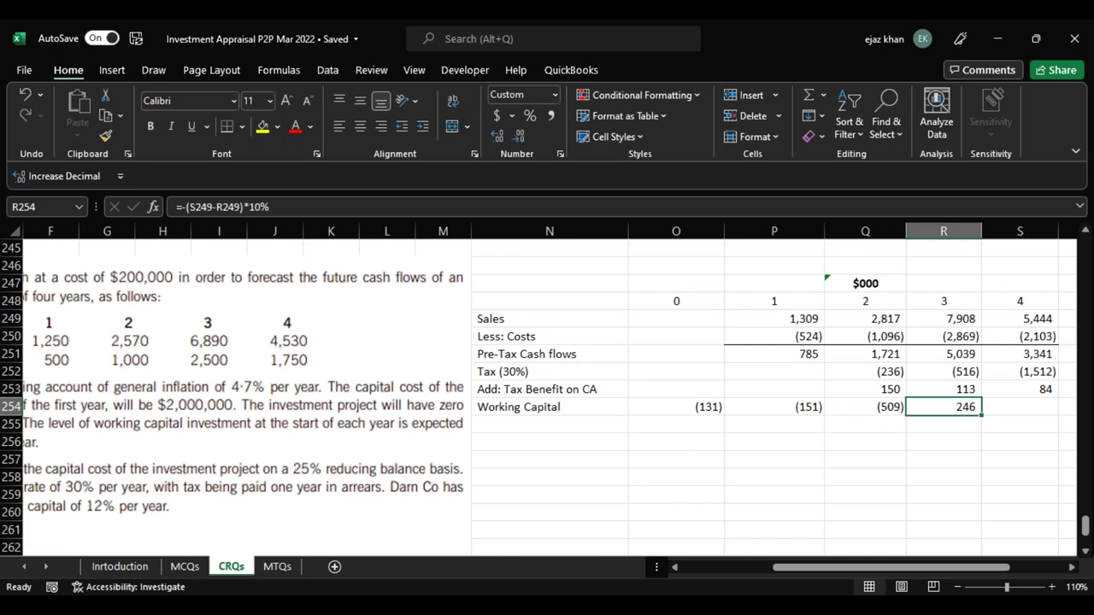
# - Copy the year 3 working capital formula into year 4, giving 544
pyautogui.hotkey('ctrl', 'c')
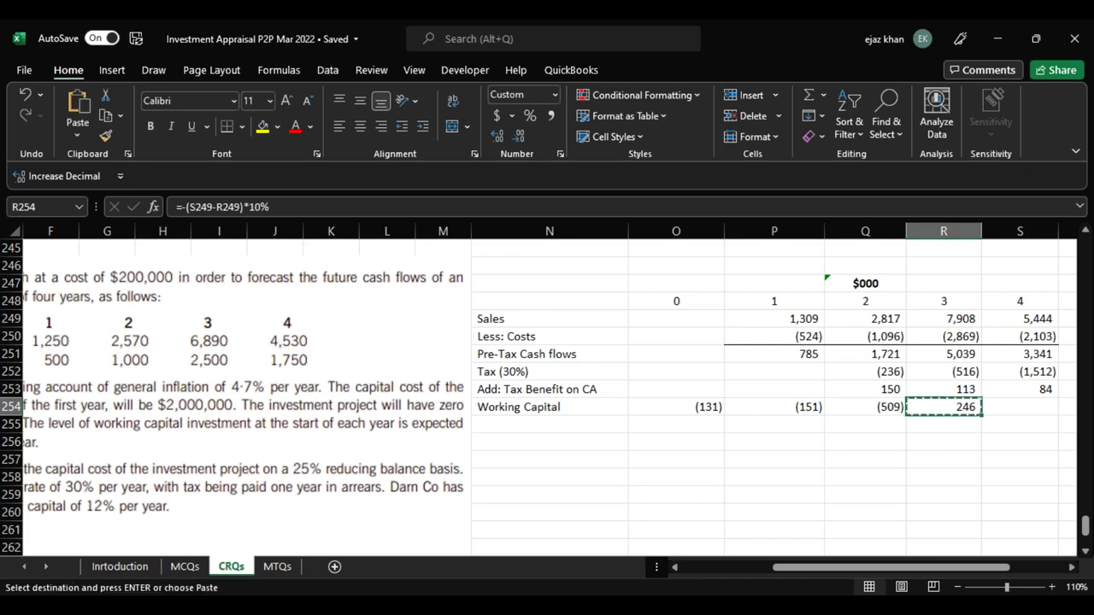
pyautogui.press('Right')
pyautogui.hotkey('ctrl', 'v')
pyautogui.press('Escape')
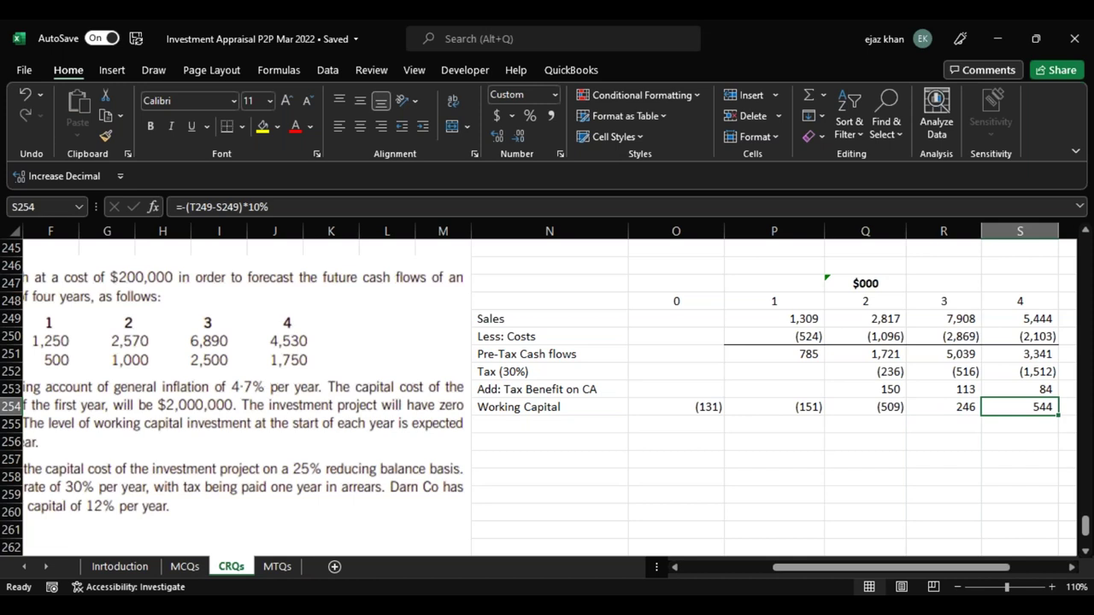
pyautogui.press('Up')
pyautogui.press('Up')
pyautogui.press('Up')
pyautogui.press('Up')
pyautogui.press('Up')
pyautogui.press('Up')
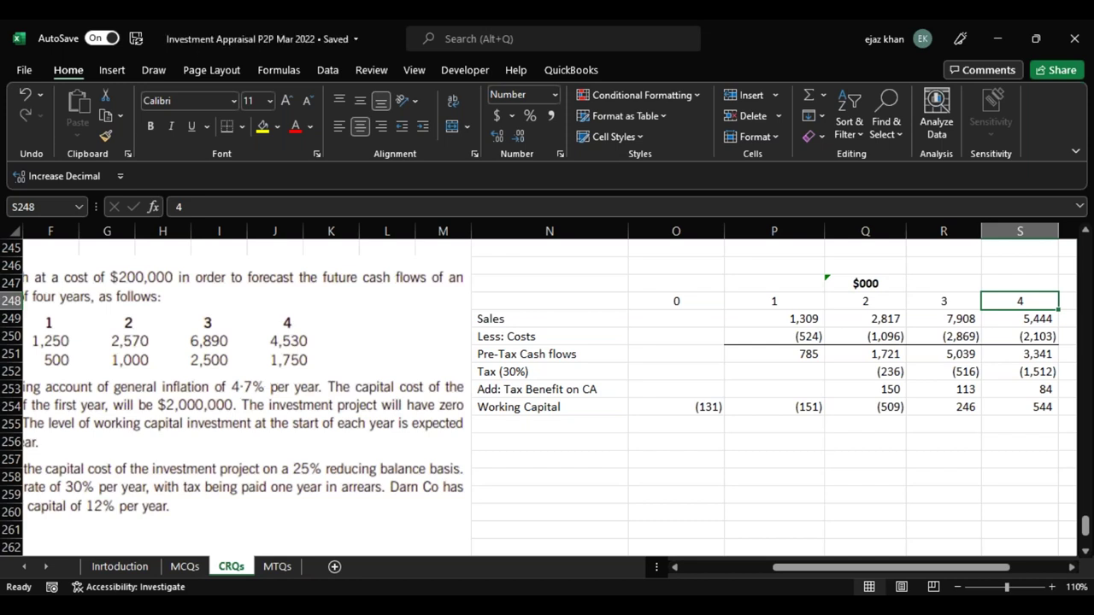
pyautogui.press('Down')
pyautogui.press('Down')
pyautogui.press('Down')
pyautogui.press('Down')
pyautogui.press('Down')
pyautogui.press('Down')
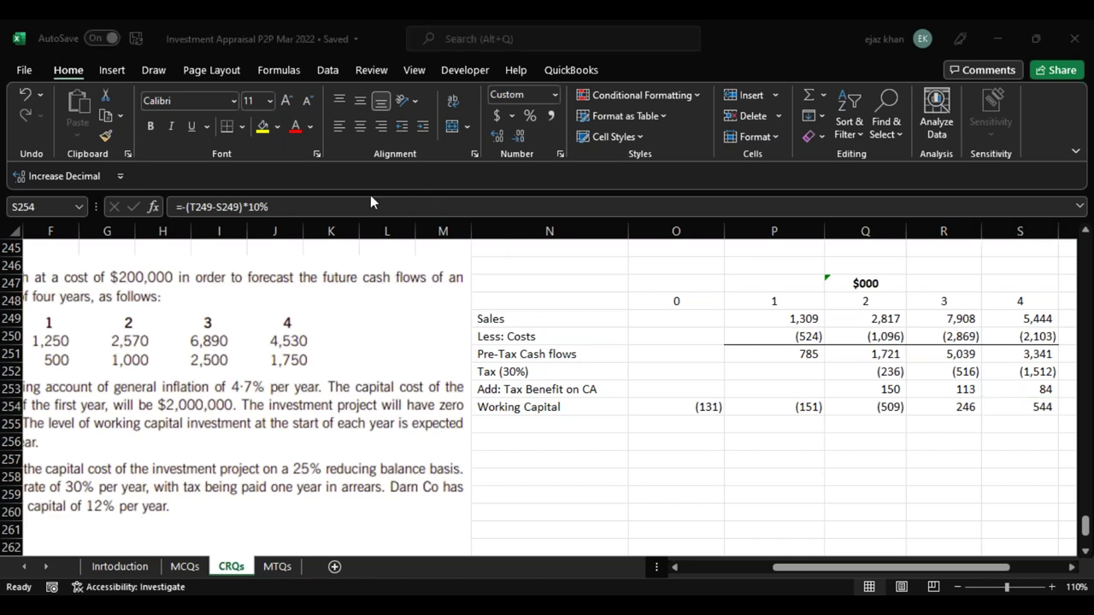
# - Enter a scratch total of years 0–2 working capital below the row, giving (791)
pyautogui.click(675, 445)
pyautogui.write('=')
pyautogui.press('Up')
pyautogui.press('Up')
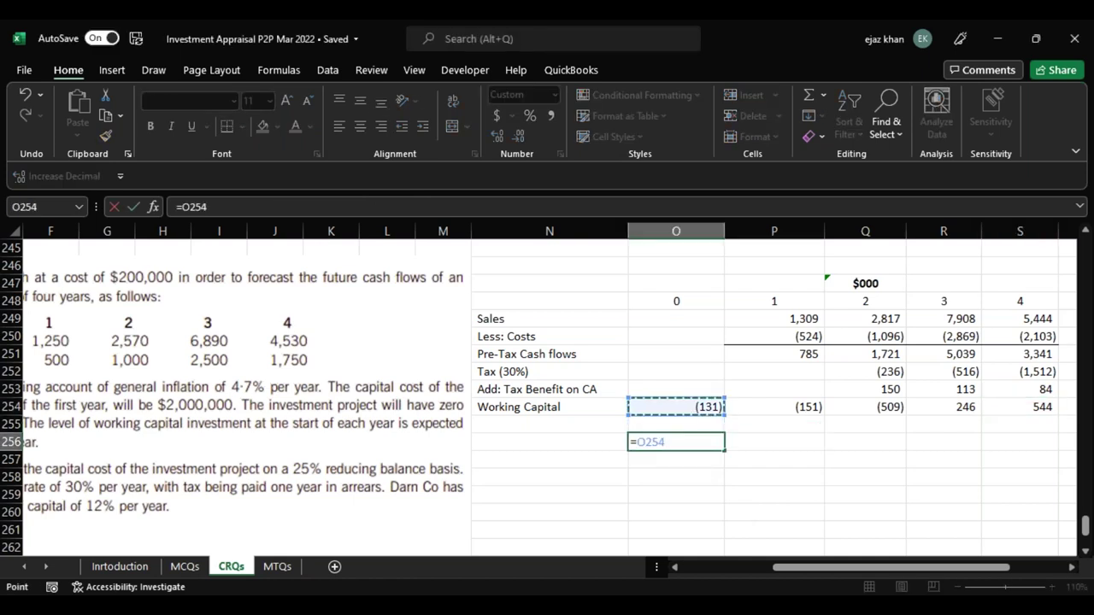
pyautogui.write('+')
pyautogui.press('Right')
pyautogui.press('Right')
pyautogui.press('Left')
pyautogui.press('Up')
pyautogui.press('Up')
pyautogui.write('+')
pyautogui.press('Right')
pyautogui.press('Right')
pyautogui.press('Up')
pyautogui.press('Up')
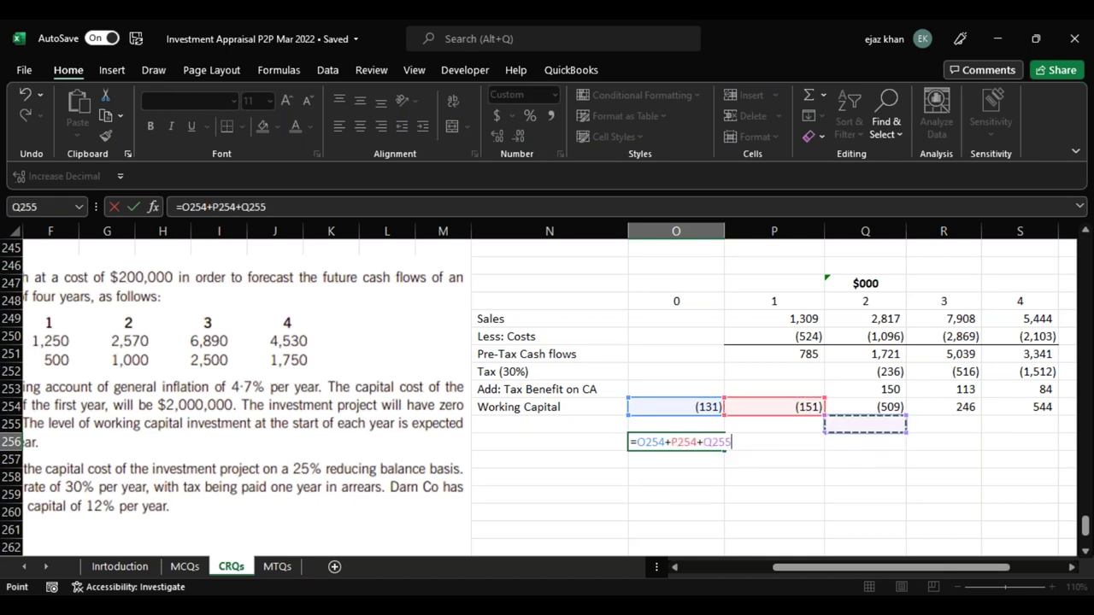
pyautogui.press('Return')
pyautogui.press('Up')
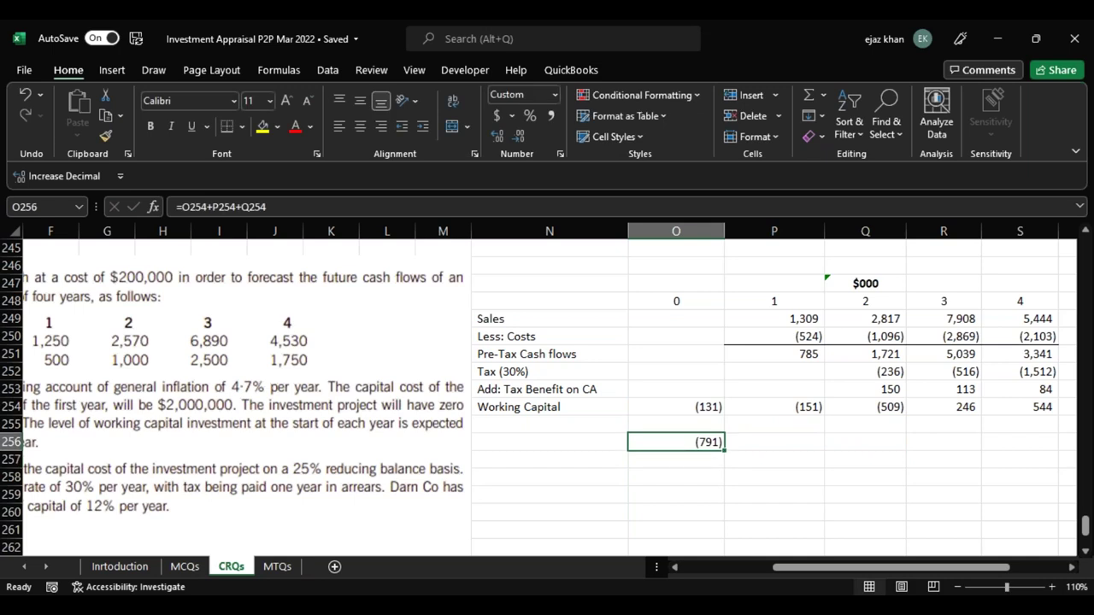
# - Check the years 0–2 working capital sum and the year 3 formula
pyautogui.press('Up')
pyautogui.press('Up')
pyautogui.hotkey('shift', 'Right')
pyautogui.hotkey('shift', 'Right')
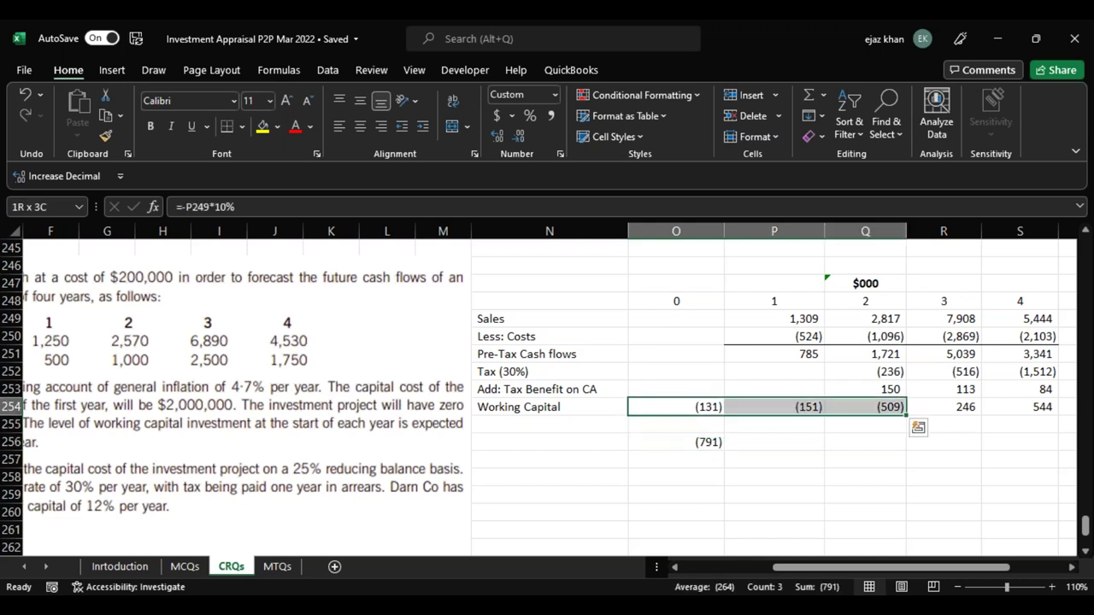
pyautogui.click(943, 406)
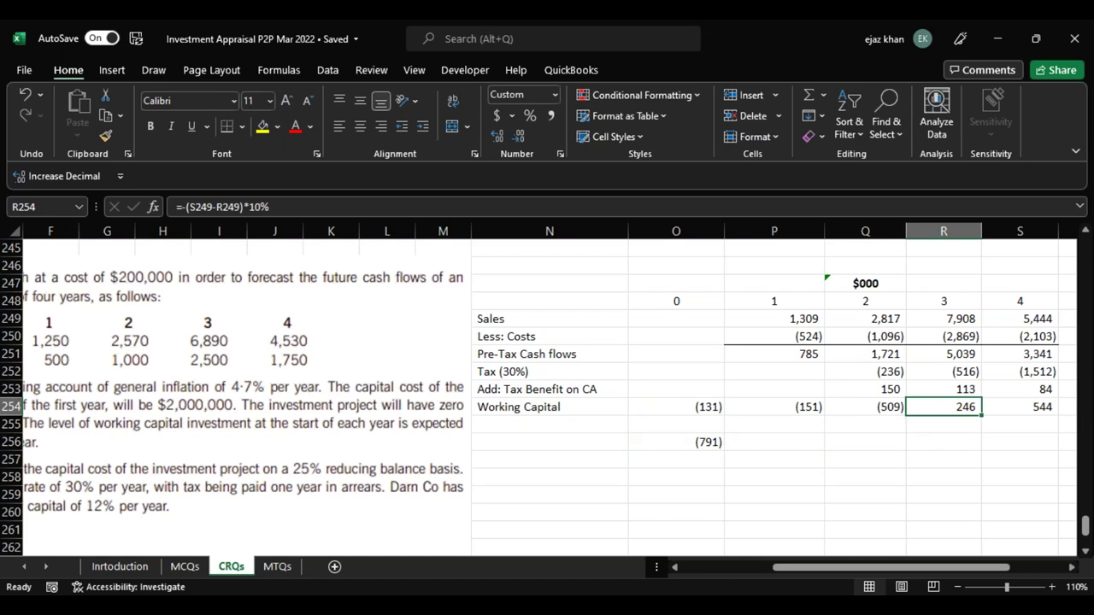
pyautogui.press('Down')
pyautogui.press('Left')
pyautogui.press('Left')
pyautogui.press('Left')
pyautogui.press('Down')
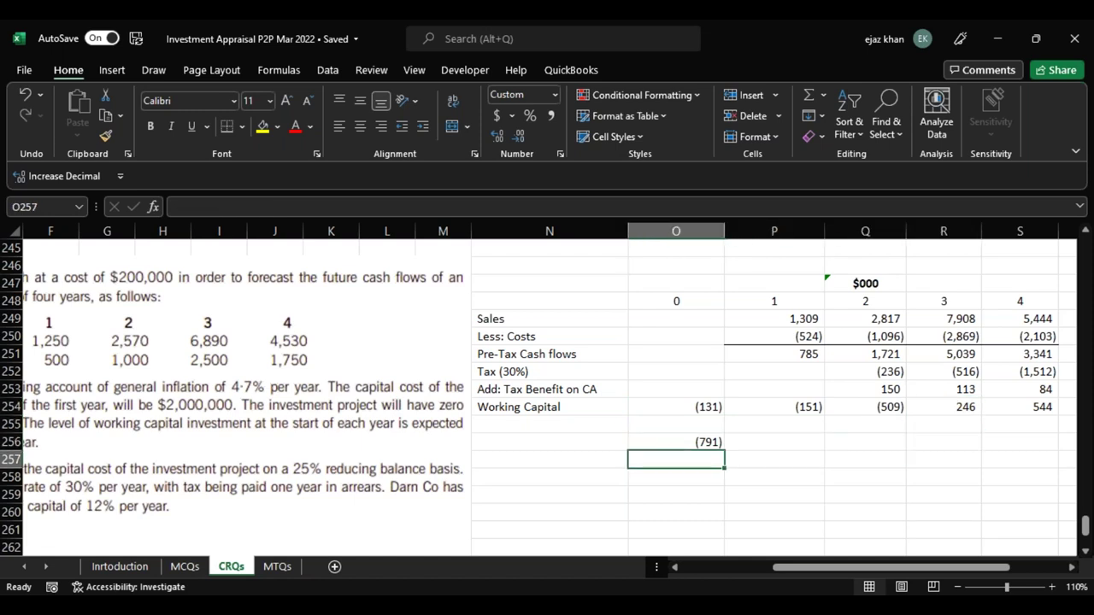
# - Beneath it, enter =O256+R254 adding year 3's 246, giving (544)
pyautogui.press('Down')
pyautogui.write('=')
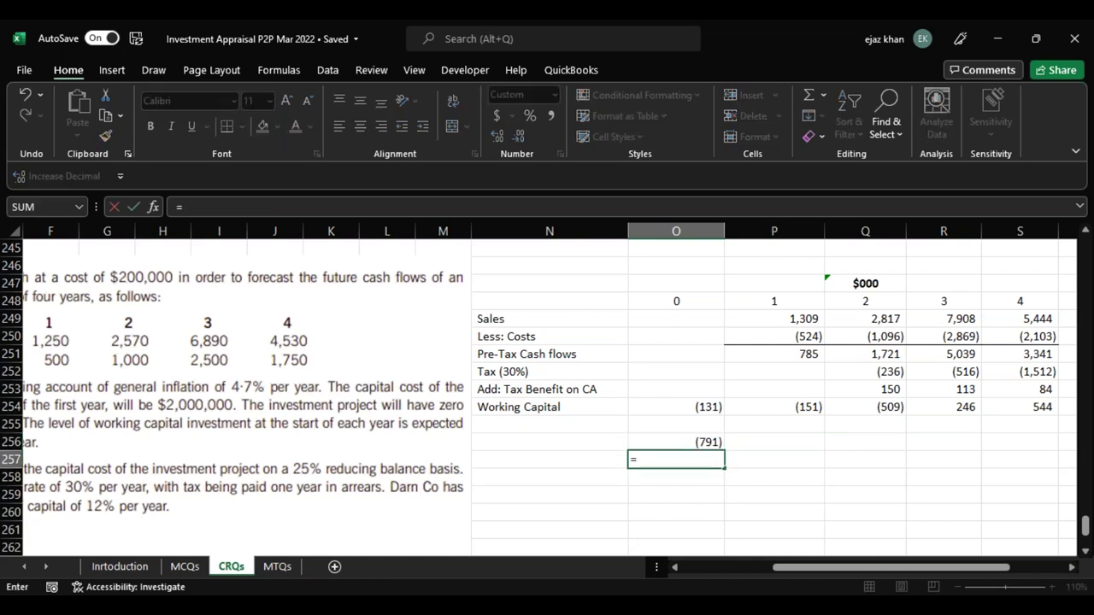
pyautogui.press('Up')
pyautogui.write('+')
pyautogui.press('Right')
pyautogui.press('Right')
pyautogui.press('Right')
pyautogui.press('Up')
pyautogui.press('Up')
pyautogui.press('Up')
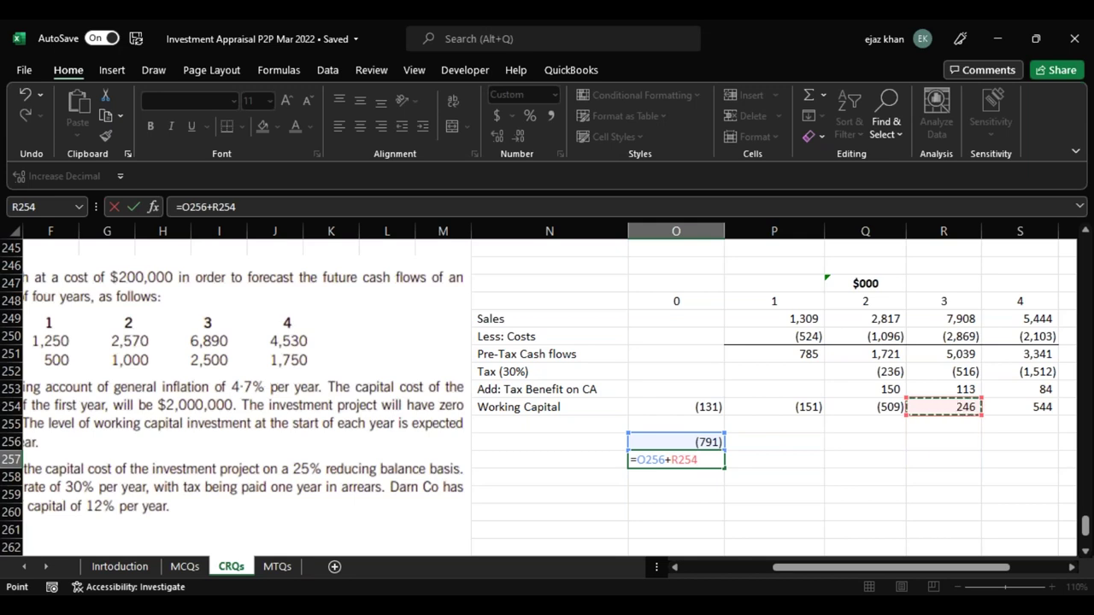
pyautogui.hotkey('ctrl', 'Return')
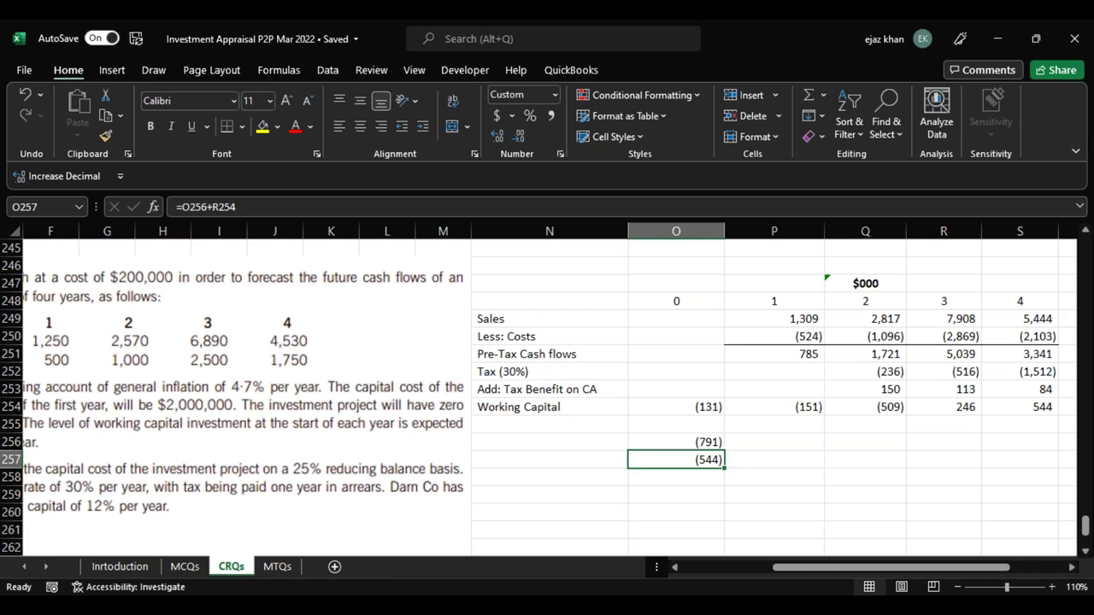
pyautogui.press('Right')
pyautogui.press('Right')
pyautogui.press('Right')
pyautogui.press('Right')
pyautogui.press('Right')
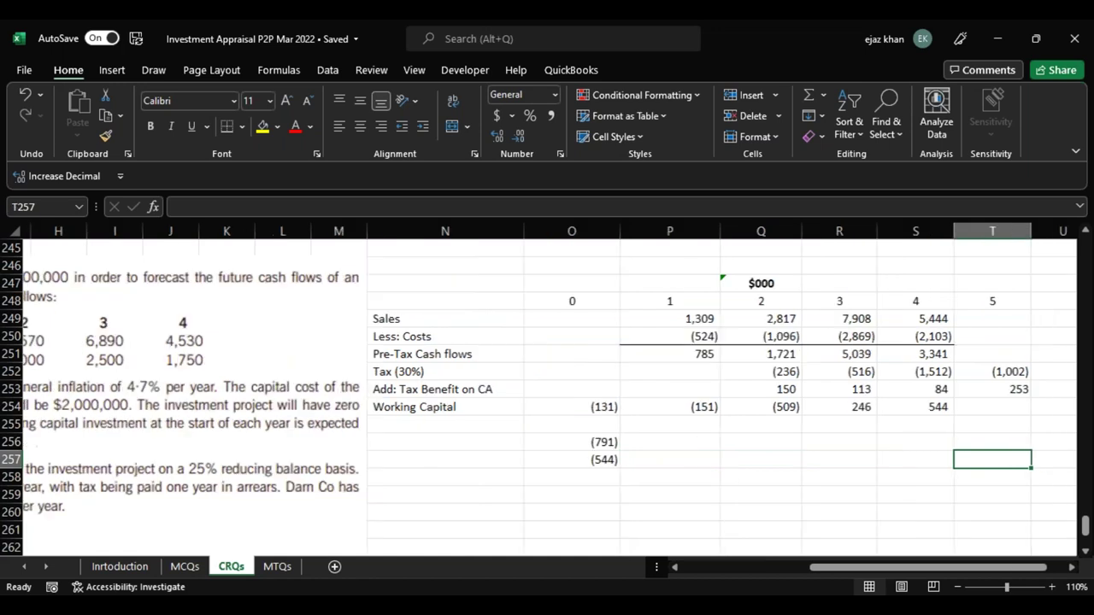
# - Delete the (791) and (544) scratch figures in O256:O257
pyautogui.press('Up')
pyautogui.press('Up')
pyautogui.press('Up')
pyautogui.press('Left')
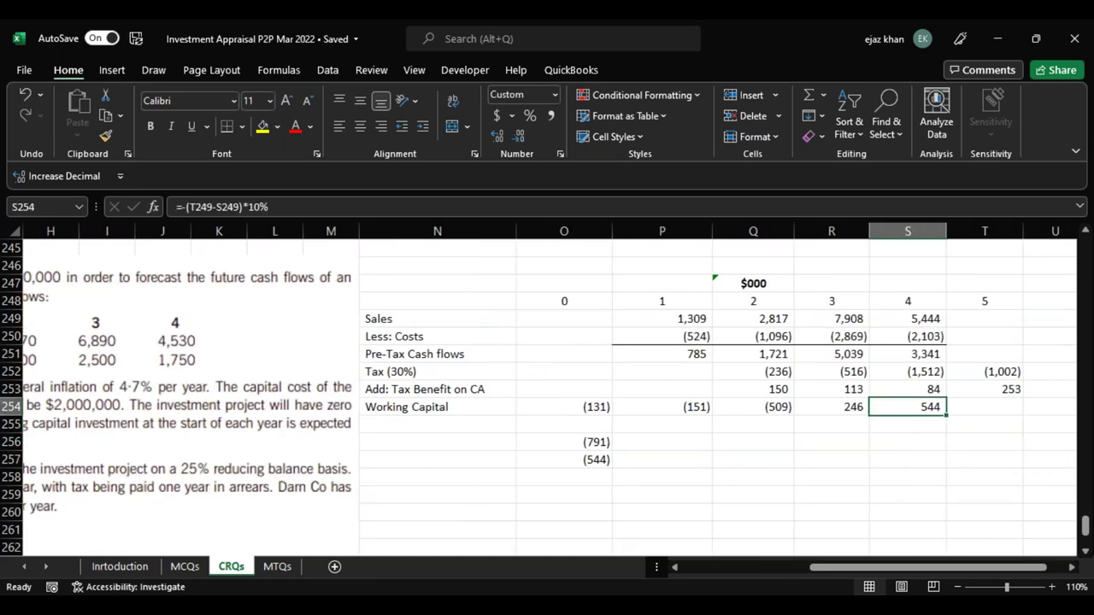
pyautogui.press('Left')
pyautogui.press('Left')
pyautogui.press('Left')
pyautogui.press('Left')
pyautogui.press('Left')
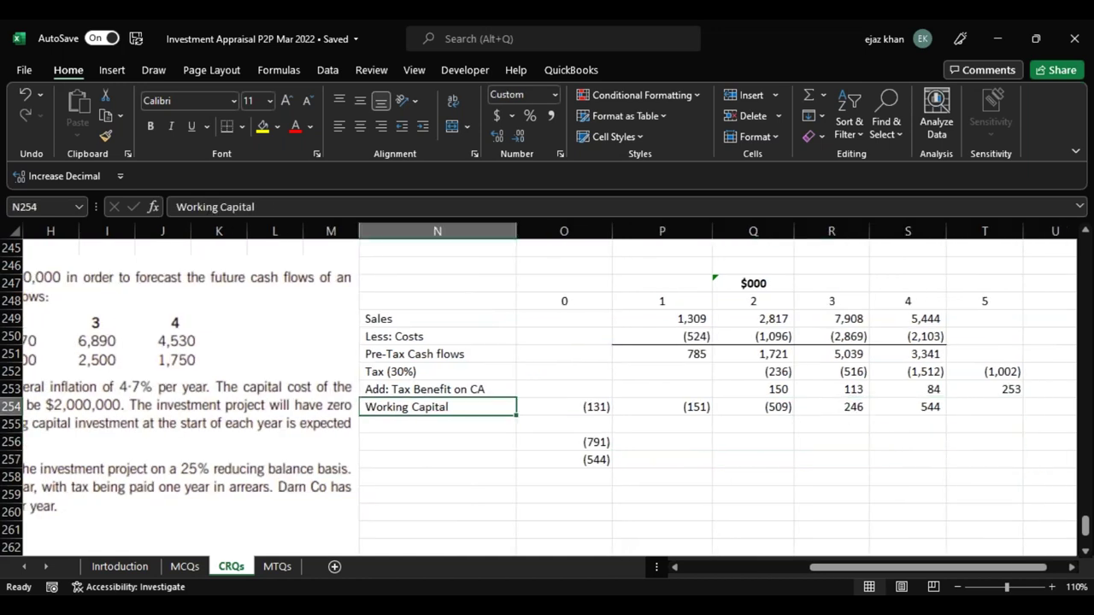
pyautogui.press('Down')
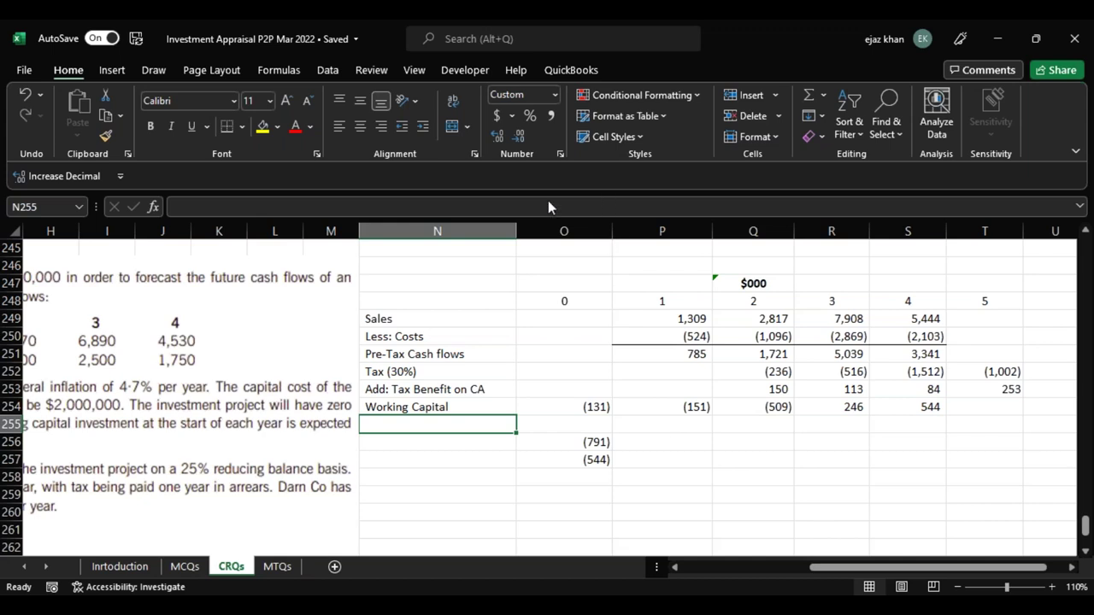
pyautogui.moveTo(587, 438); pyautogui.dragTo(586, 459)
pyautogui.press('Delete')
pyautogui.press('Right')
# - Review the working capital figures (131) through 544 across years 0 to 4
pyautogui.press('Up')
pyautogui.press('Left')
pyautogui.press('Up')
pyautogui.hotkey('shift', 'Right')
pyautogui.hotkey('shift', 'Right')
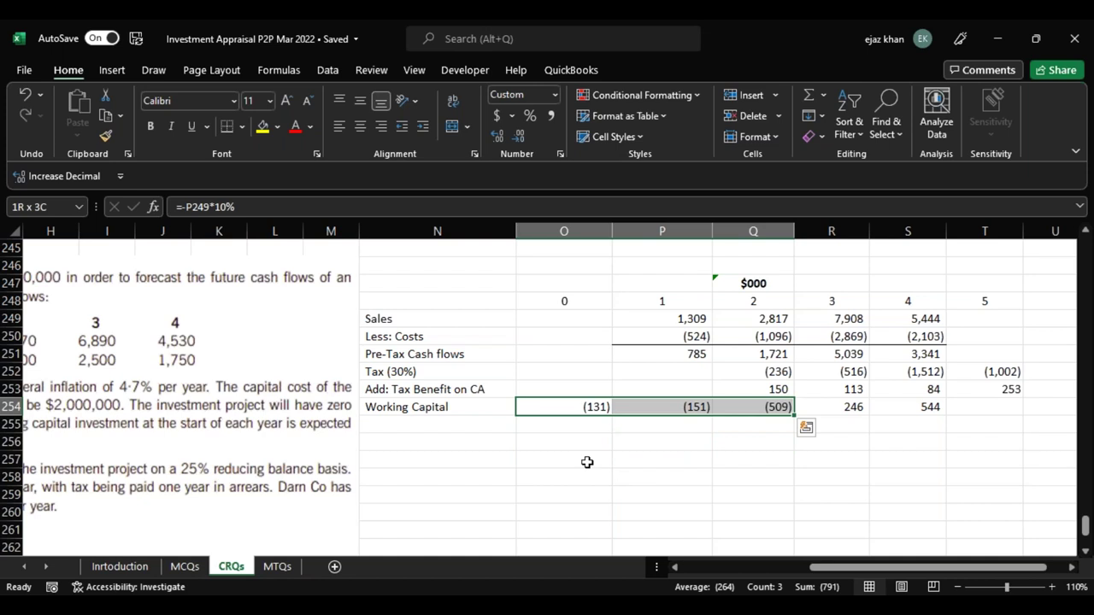
pyautogui.hotkey('shift', 'Left')
pyautogui.hotkey('shift', 'Right')
pyautogui.press('Right')
pyautogui.press('Right')
pyautogui.press('Right')
pyautogui.press('Right')
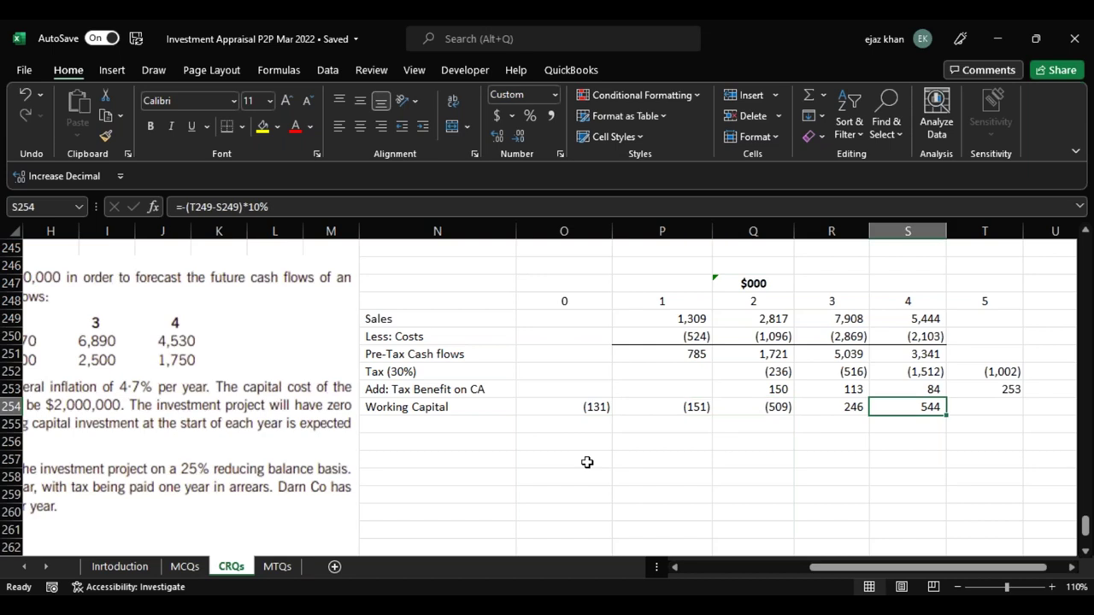
pyautogui.press('Left')
pyautogui.hotkey('shift', 'Right')
pyautogui.press('Right')
pyautogui.press('Left')
pyautogui.press('Left')
pyautogui.press('Left')
pyautogui.press('Left')
pyautogui.press('Left')
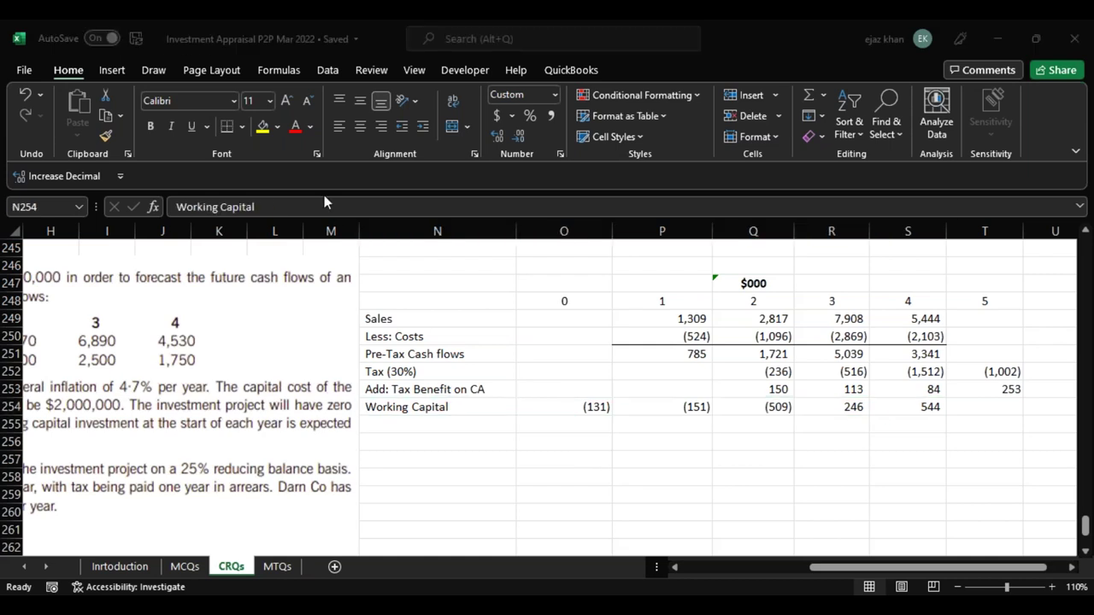
# - Add an Initial Investment row with -2000 in year 0
pyautogui.click(578, 425)
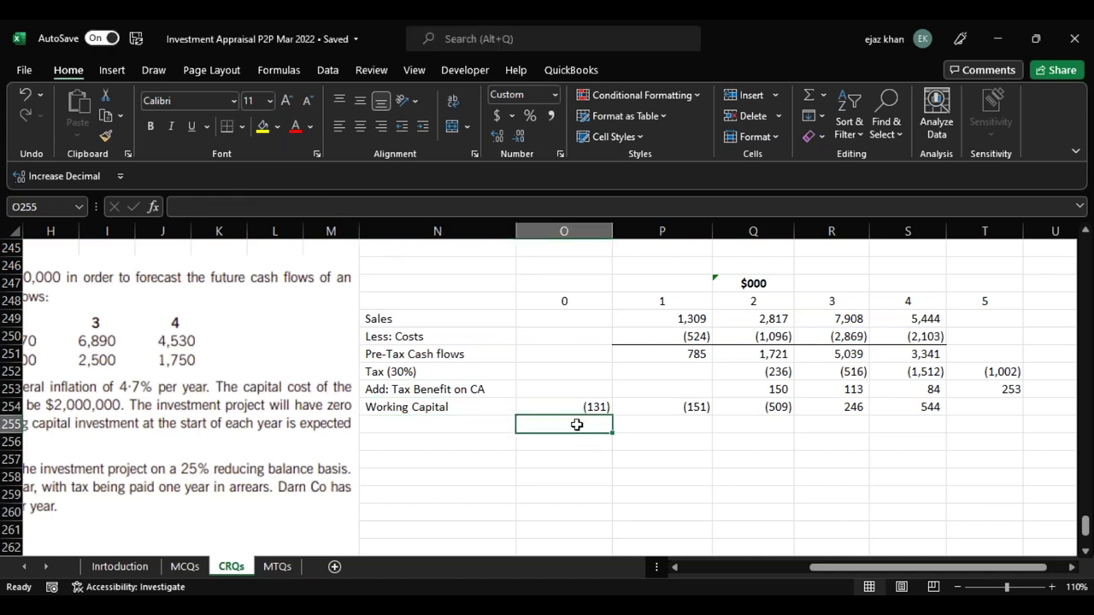
pyautogui.click(485, 427)
pyautogui.write('Init')
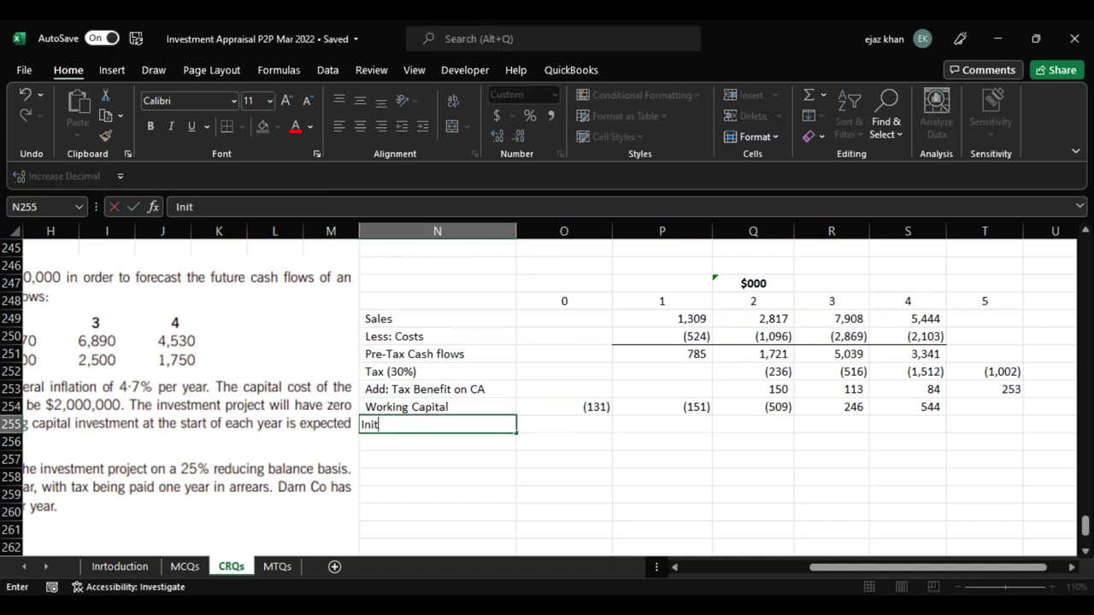
pyautogui.write('ial Investment')
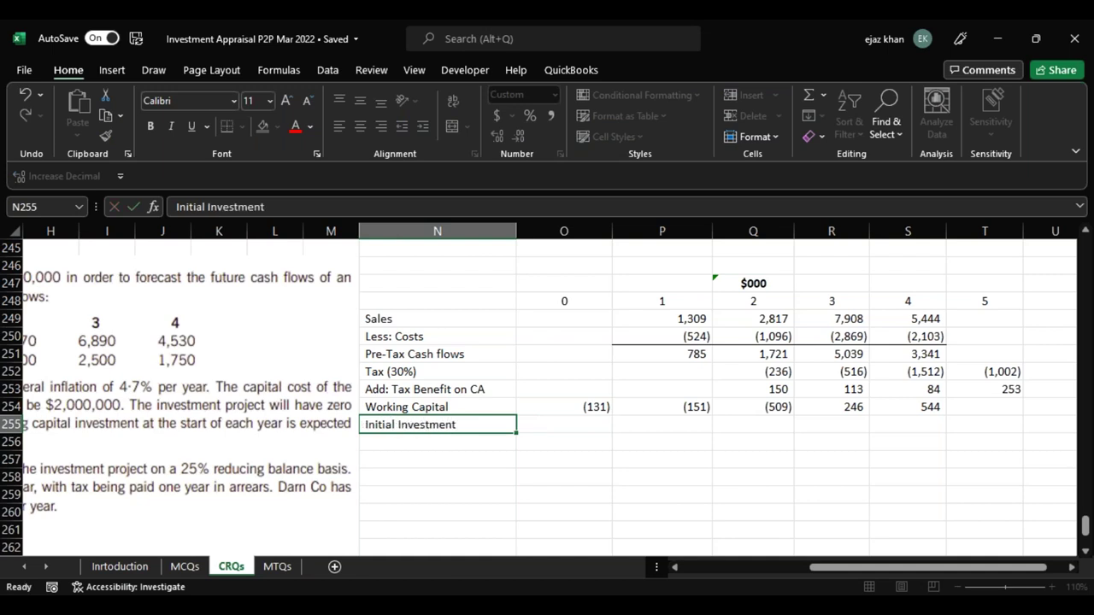
pyautogui.press('Tab')
pyautogui.write('-2')
pyautogui.write('000')
pyautogui.press('Tab')
pyautogui.press('Return')
# - Add an SV row with a scrap value of 0 in year 4
pyautogui.click(437, 441)
pyautogui.write('SC')
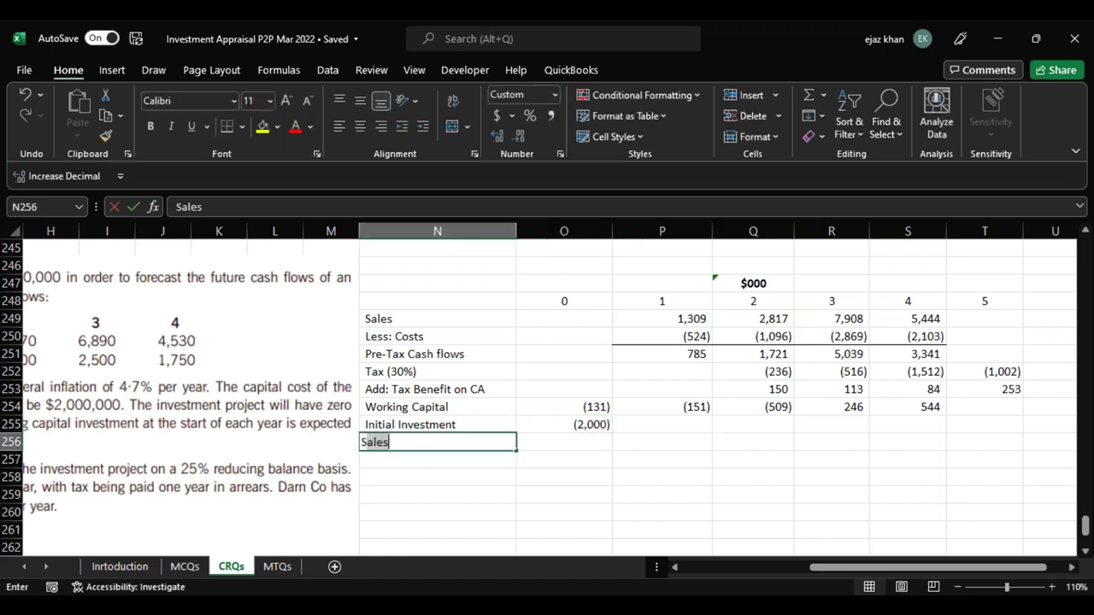
pyautogui.press('BackSpace')
pyautogui.write('V')
pyautogui.press('Tab')
pyautogui.press('Tab')
pyautogui.press('Tab')
pyautogui.press('Tab')
pyautogui.press('Tab')
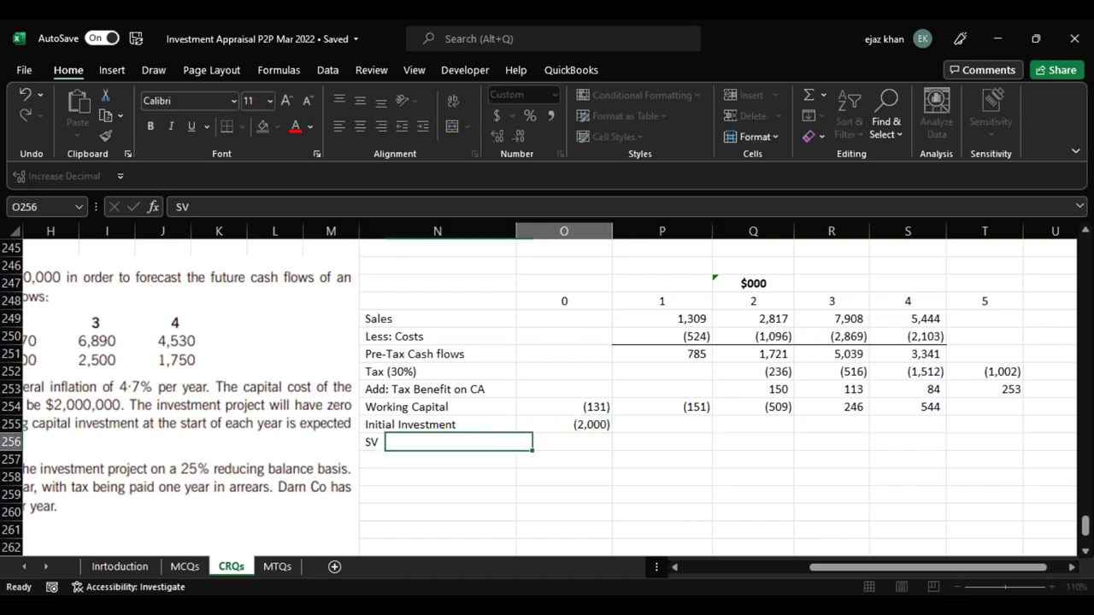
pyautogui.write('-0')
pyautogui.press('Return')
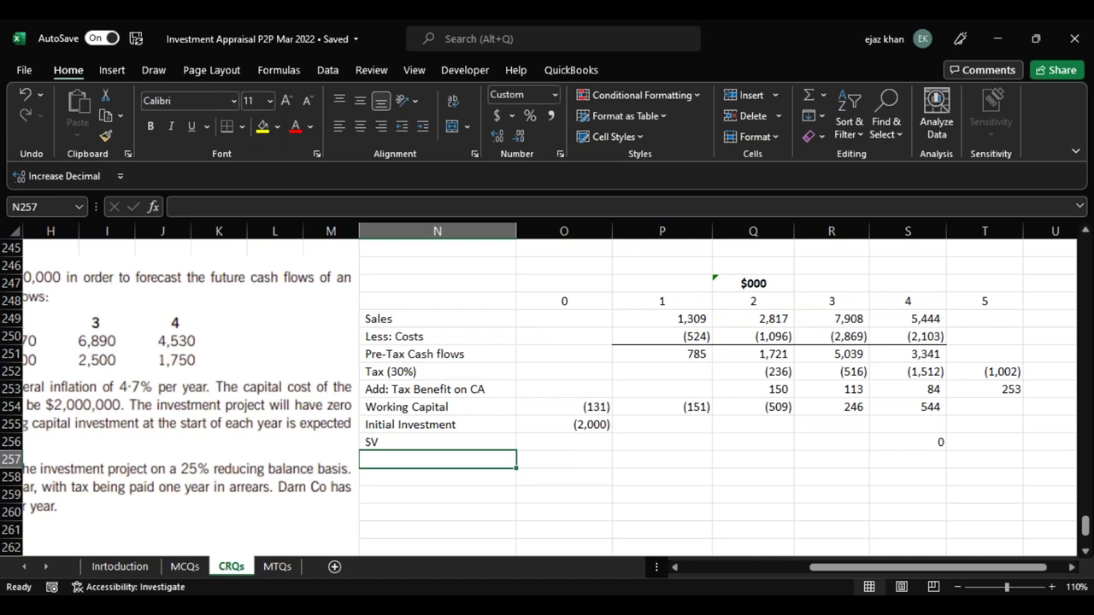
# - Select the SV row across years 0 to 5
pyautogui.press('Up')
pyautogui.press('Right')
pyautogui.press('Up')
pyautogui.press('Down')
pyautogui.hotkey('shift', 'Right')
pyautogui.hotkey('shift', 'Right')
pyautogui.hotkey('shift', 'Right')
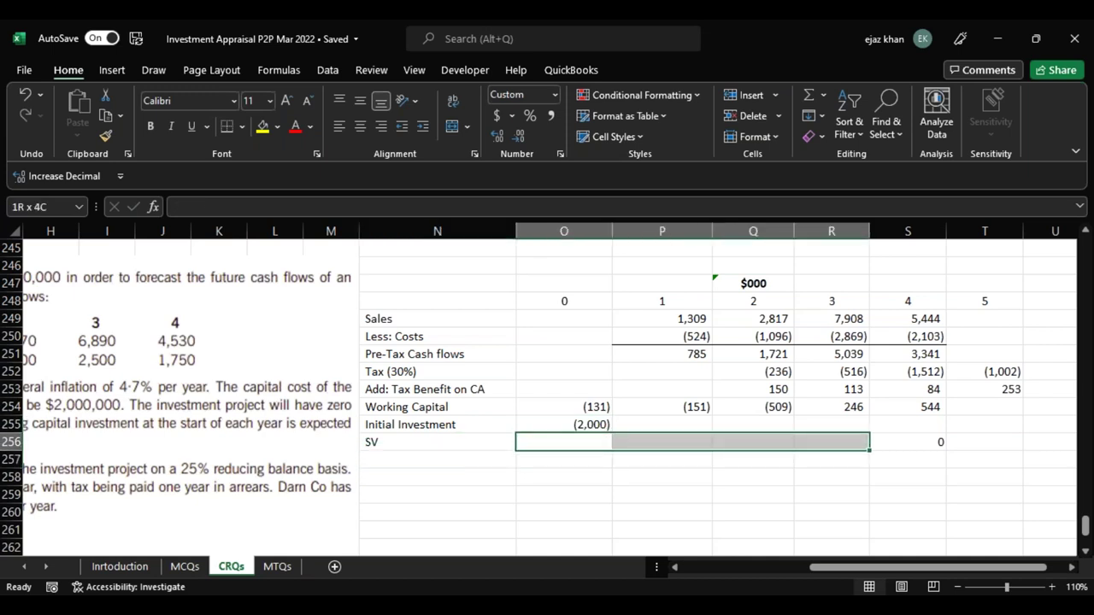
pyautogui.hotkey('shift', 'Right')
pyautogui.hotkey('shift', 'Right')
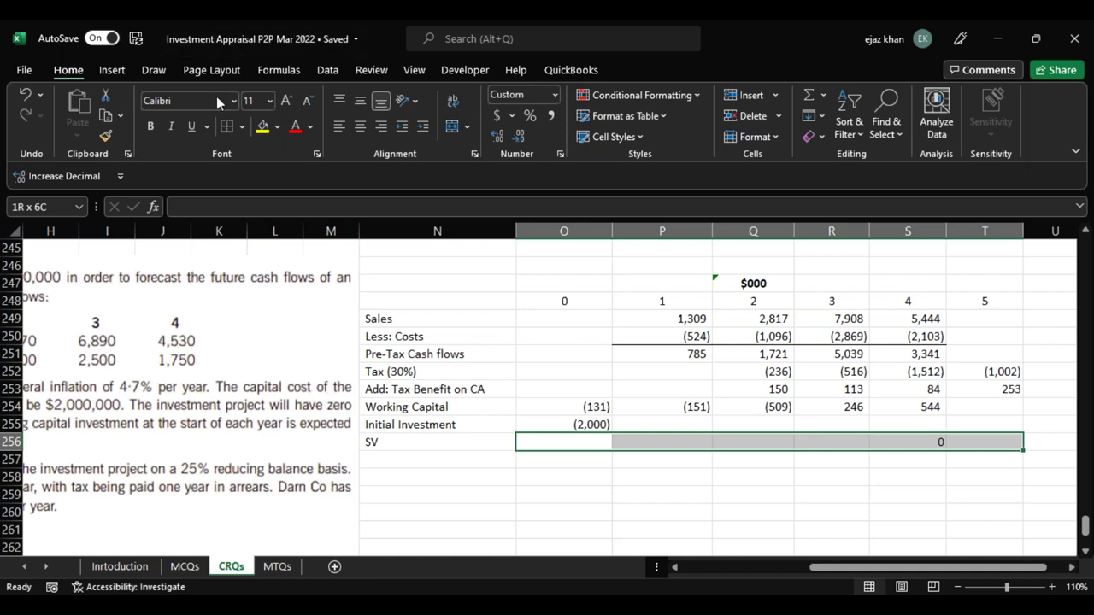
pyautogui.click(229, 125)
pyautogui.click(639, 462)
pyautogui.click(604, 440)
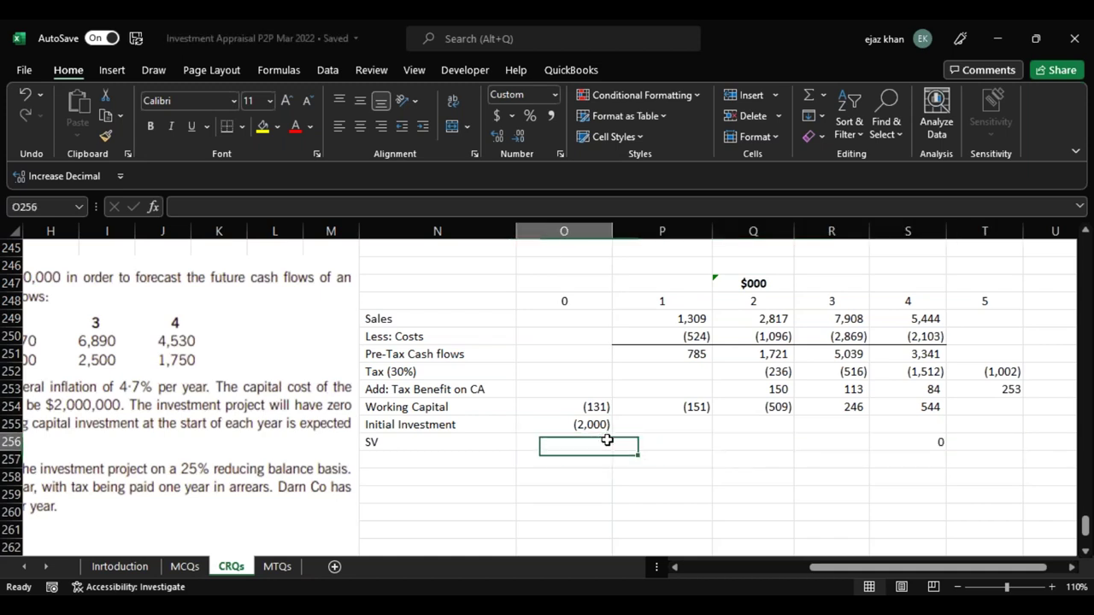
pyautogui.hotkey('shift', 'Right')
pyautogui.hotkey('shift', 'Right')
pyautogui.hotkey('shift', 'Right')
pyautogui.hotkey('shift', 'Right')
pyautogui.hotkey('shift', 'Right')
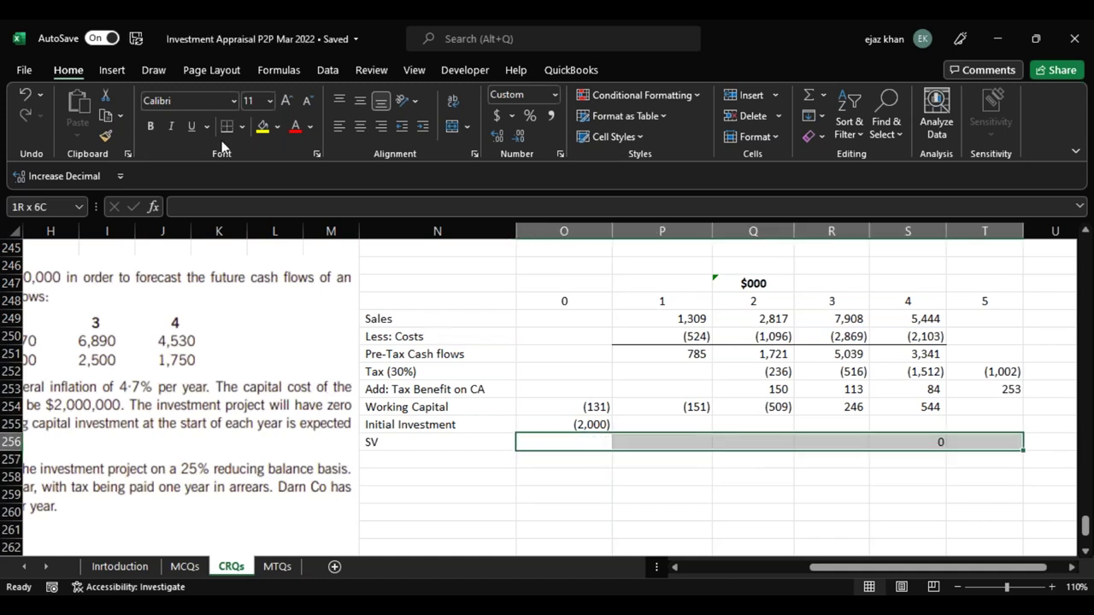
# - Give the SV row a bottom border and total year 0 with =SUM(O251:O256), giving (2,131)
pyautogui.click(227, 126)
pyautogui.moveTo(614, 474); pyautogui.dragTo(743, 472)
pyautogui.click(593, 462)
pyautogui.write('=sum')
pyautogui.press('Tab')
pyautogui.press('Up')
pyautogui.press('Up')
pyautogui.press('Up')
pyautogui.press('Up')
pyautogui.press('Up')
pyautogui.press('Up')
pyautogui.hotkey('shift', 'Down')
pyautogui.hotkey('shift', 'Down')
pyautogui.hotkey('shift', 'Down')
pyautogui.hotkey('shift', 'Down')
pyautogui.hotkey('shift', 'Down')
pyautogui.press('Return')
# - Copy the year 0 total across years 1–5: 634, 1,126, 4,881, 2,458, (749)
pyautogui.click(563, 459)
pyautogui.hotkey('ctrl', 'c')
pyautogui.press('Right')
pyautogui.hotkey('shift', 'Right')
pyautogui.hotkey('shift', 'Right')
pyautogui.hotkey('shift', 'Right')
pyautogui.hotkey('shift', 'Right')
pyautogui.press('Return')
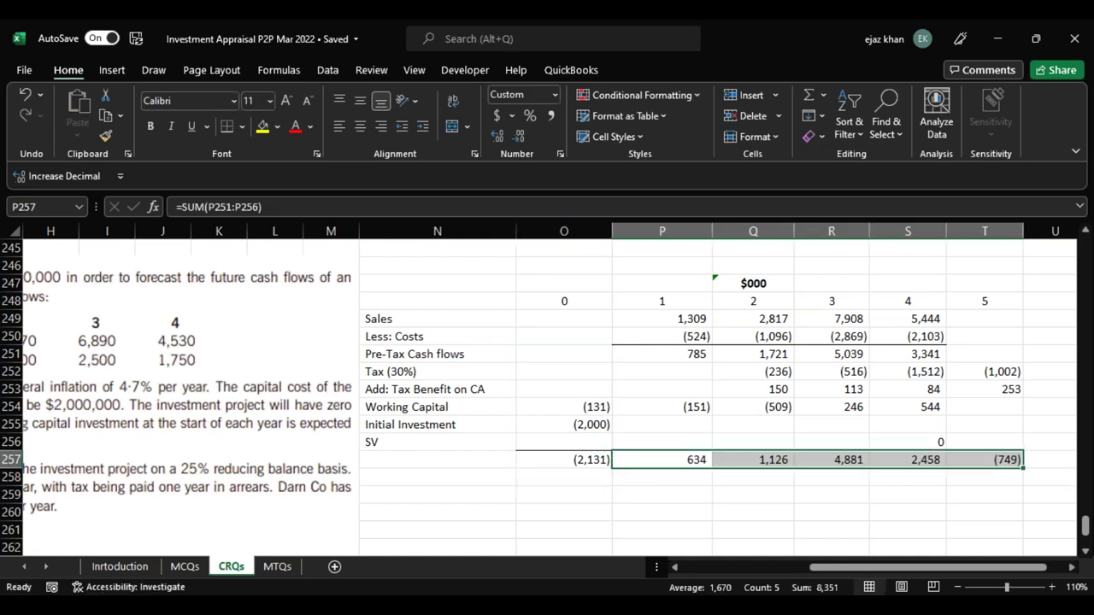
pyautogui.press('Right')
pyautogui.press('Right')
pyautogui.press('Right')
pyautogui.press('Right')
pyautogui.press('Right')
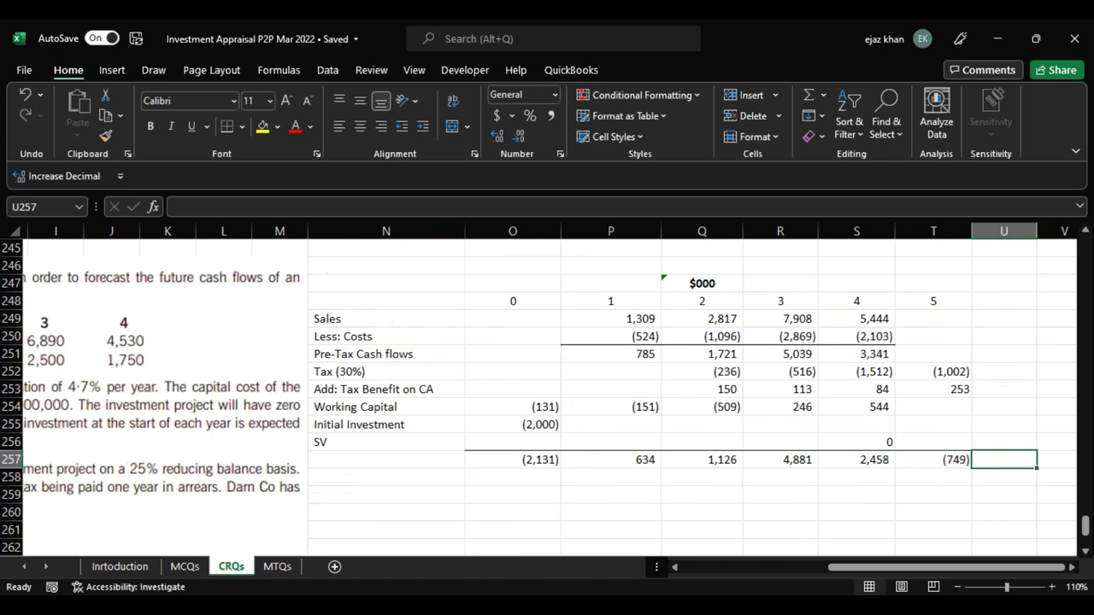
pyautogui.press('Left')
pyautogui.hotkey('shift', 'Left')
pyautogui.hotkey('shift', 'Left')
pyautogui.hotkey('shift', 'Left')
pyautogui.hotkey('shift', 'Left')
pyautogui.hotkey('shift', 'Left')
pyautogui.press('Left')
pyautogui.press('Left')
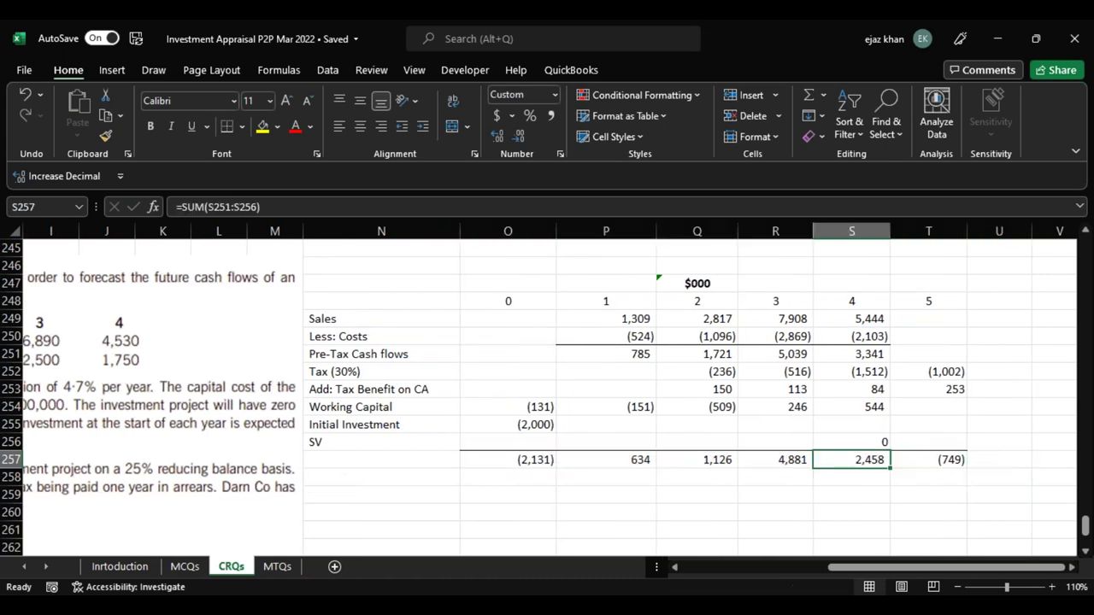
pyautogui.press('Left')
pyautogui.press('Left')
pyautogui.press('Left')
pyautogui.press('Left')
pyautogui.press('Left')
pyautogui.press('Left')
pyautogui.press('Left')
pyautogui.press('Left')
pyautogui.press('Left')
pyautogui.press('Left')
pyautogui.press('Left')
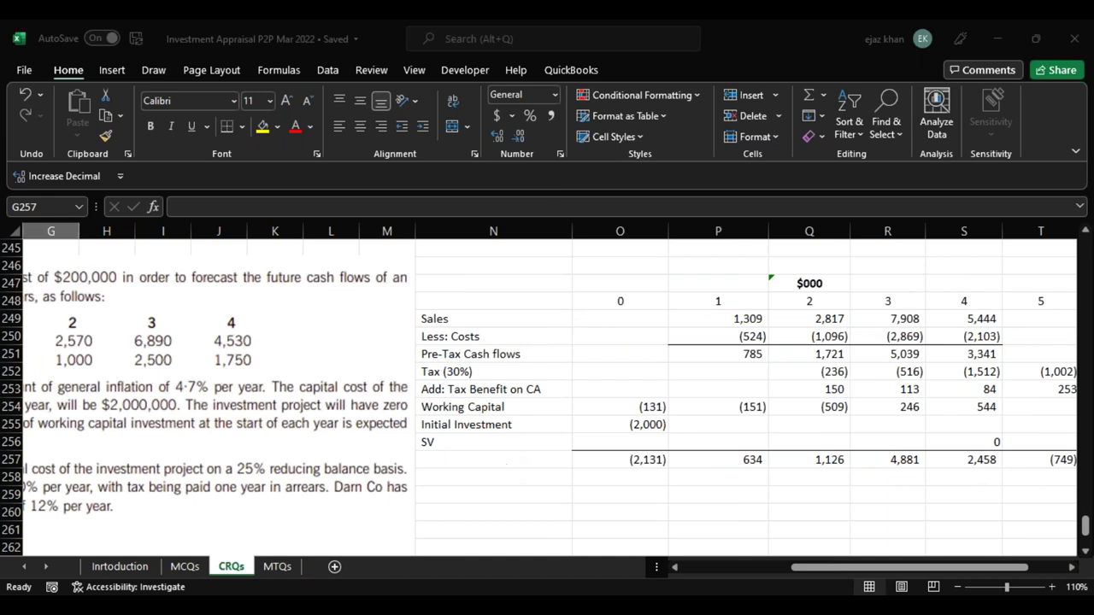
# - Label the totals row 'Net Cashflows'
pyautogui.click(500, 458)
pyautogui.write('Net')
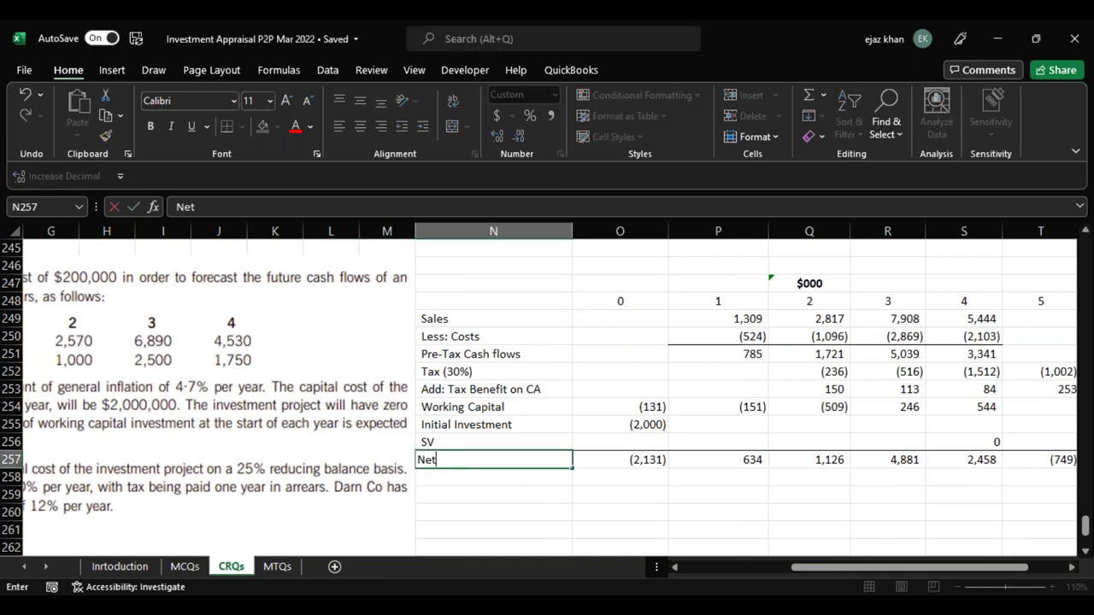
pyautogui.write(' Cashflows')
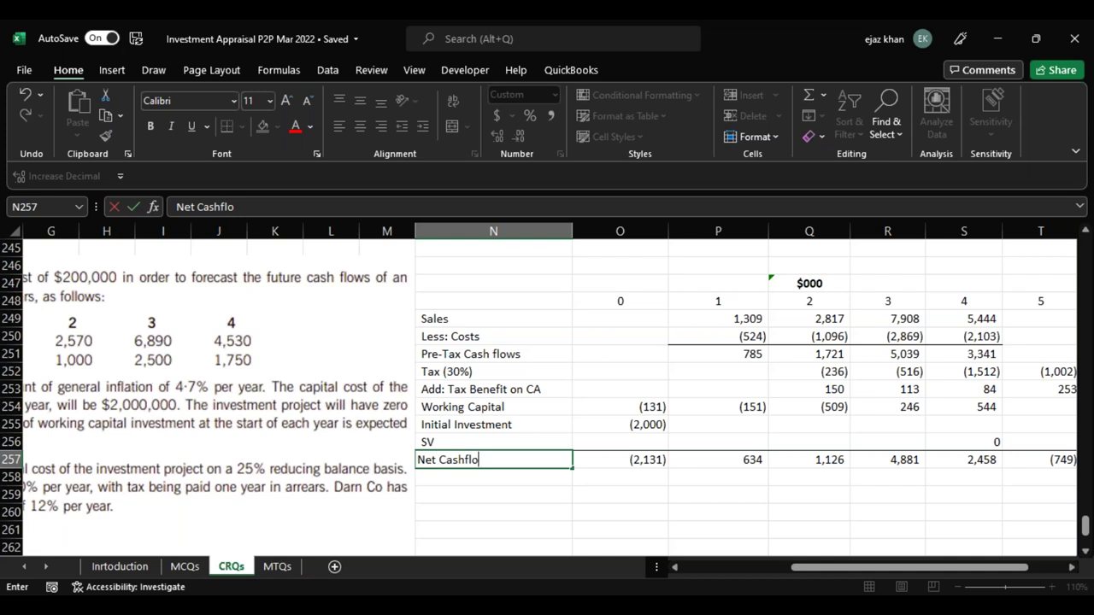
pyautogui.click(619, 460)
pyautogui.click(619, 477)
pyautogui.click(619, 460)
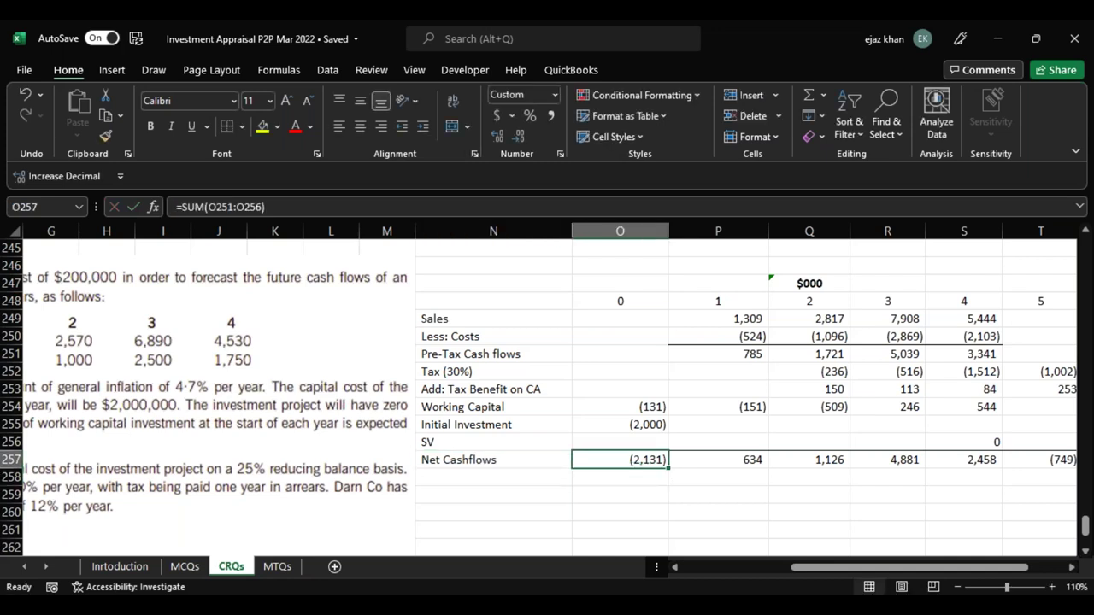
pyautogui.click(619, 477)
pyautogui.click(493, 477)
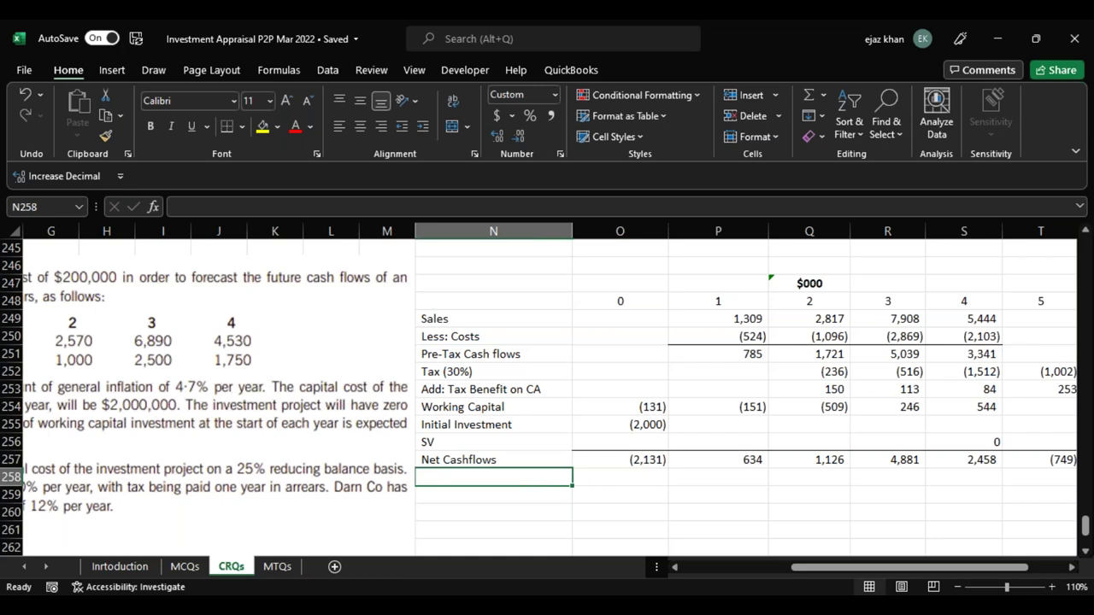
# - Label the new row 'D.F (12%)'
pyautogui.write('Cost')
pyautogui.press('BackSpace')
pyautogui.press('BackSpace')
pyautogui.press('BackSpace')
pyautogui.press('BackSpace')
pyautogui.write('D.F')
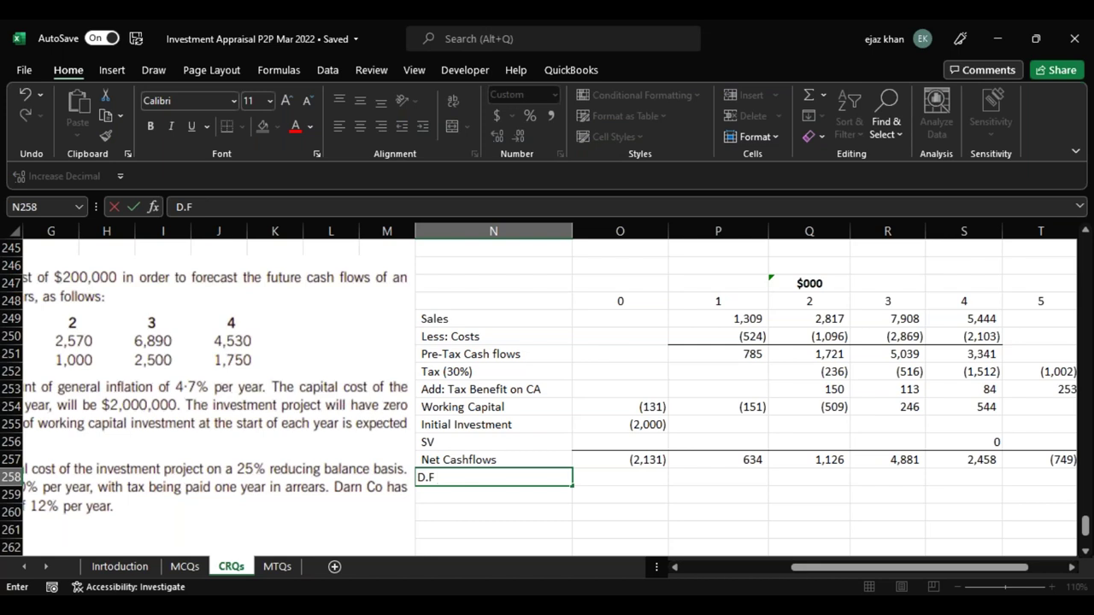
pyautogui.write(' (')
pyautogui.hscroll(-3, 712, 574)
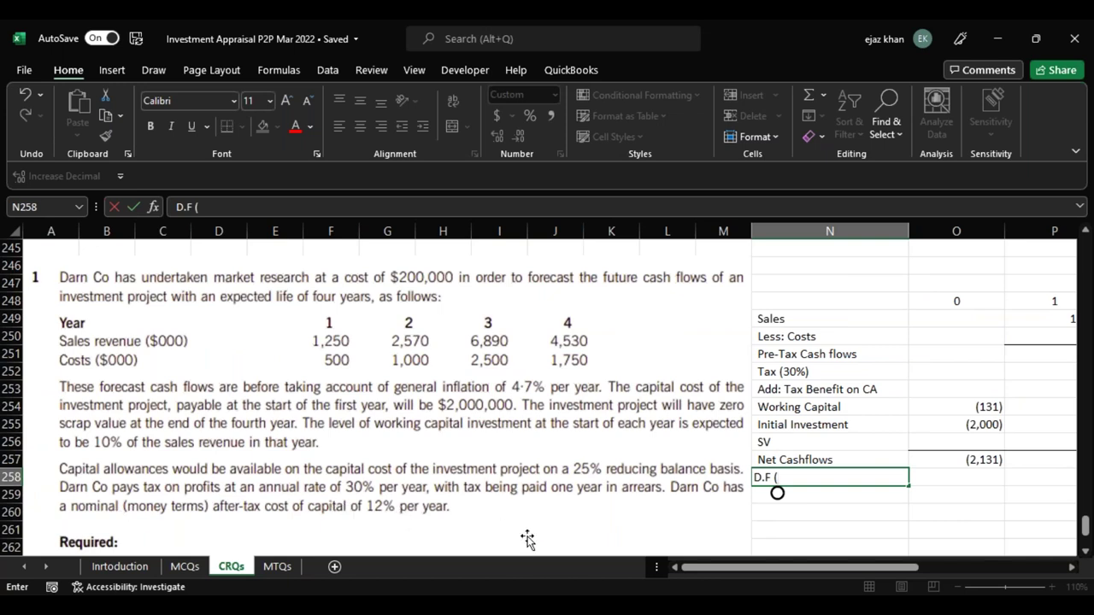
pyautogui.write('12%)')
pyautogui.press('Right')
pyautogui.press('Right')
pyautogui.press('Right')
pyautogui.press('Right')
pyautogui.press('Right')
pyautogui.press('Right')
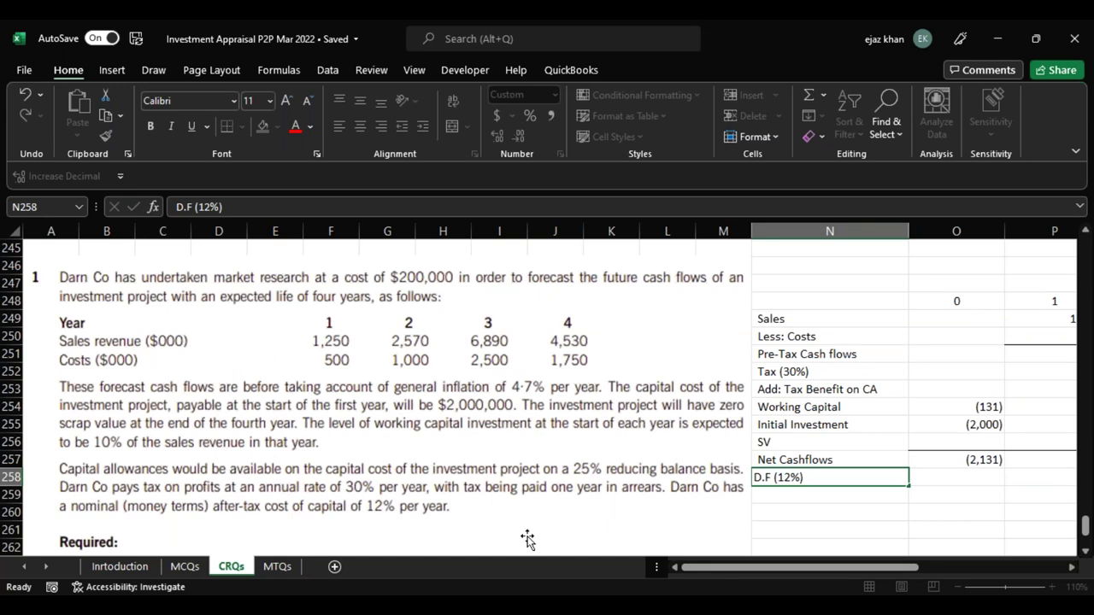
# - Fill years 0 to 5 with the discount factor formula =(1+12%)^-year
pyautogui.press('Left')
pyautogui.press('Left')
pyautogui.press('Left')
pyautogui.press('Left')
pyautogui.press('Left')
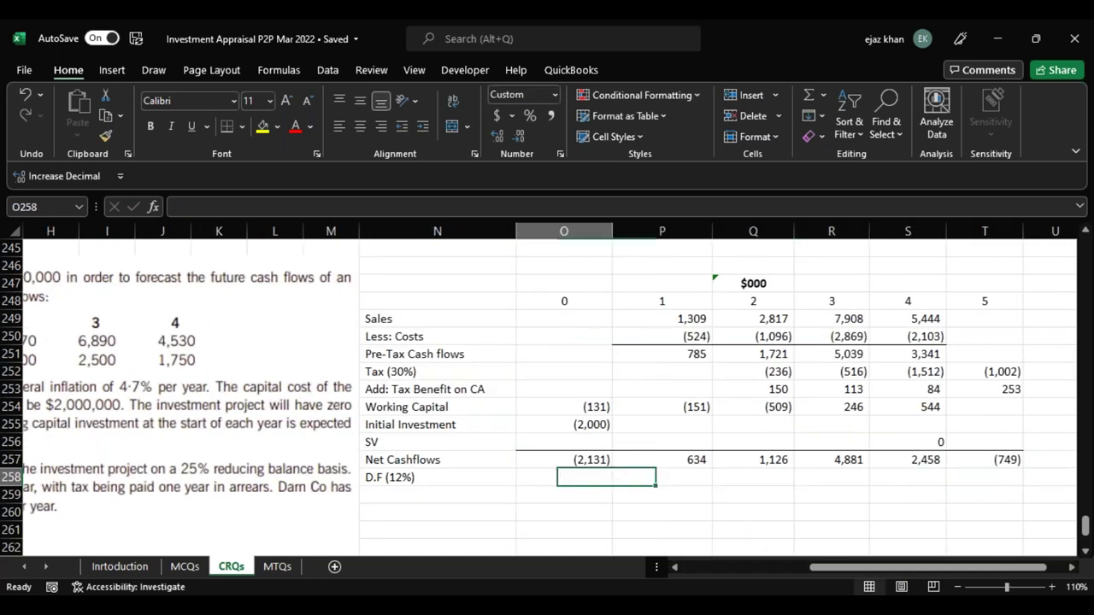
pyautogui.hotkey('shift', 'Right')
pyautogui.hotkey('shift', 'Right')
pyautogui.hotkey('shift', 'Right')
pyautogui.hotkey('shift', 'Right')
pyautogui.hotkey('shift', 'Right')
pyautogui.write('=(1')
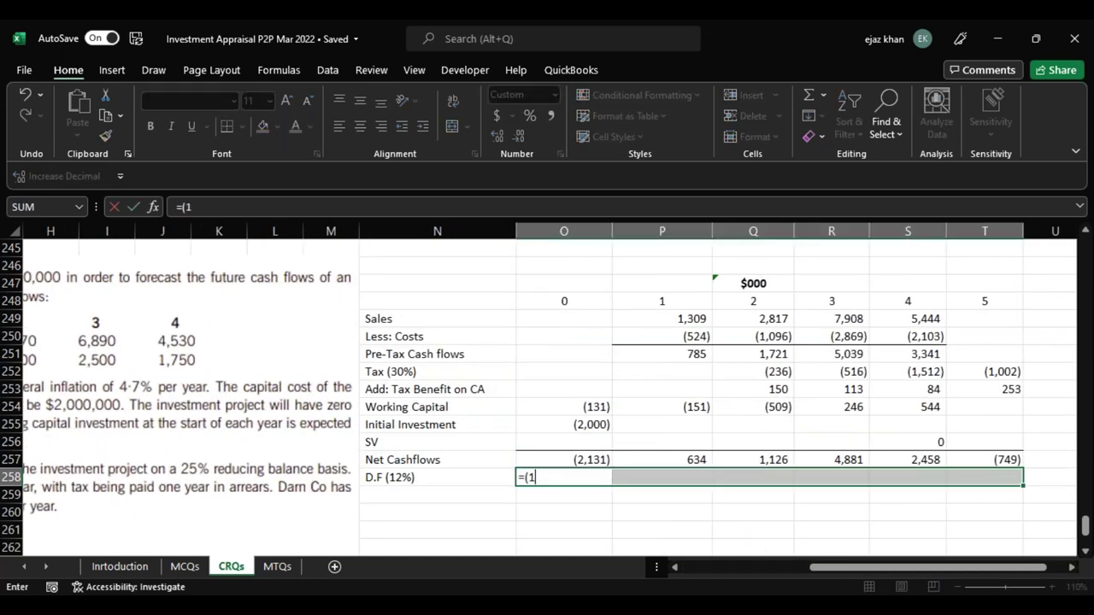
pyautogui.write('+12%0^-')
pyautogui.press('Up')
pyautogui.press('Up')
pyautogui.press('Up')
pyautogui.press('Up')
pyautogui.press('Up')
pyautogui.press('Up')
pyautogui.press('Up')
pyautogui.press('Up')
pyautogui.press('Up')
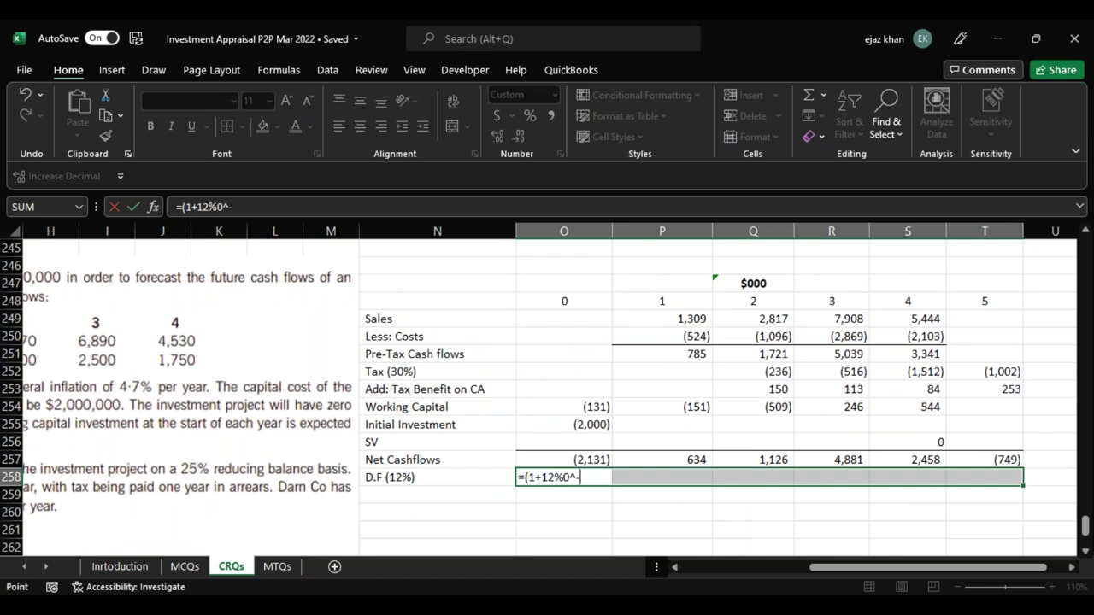
pyautogui.press('Up')
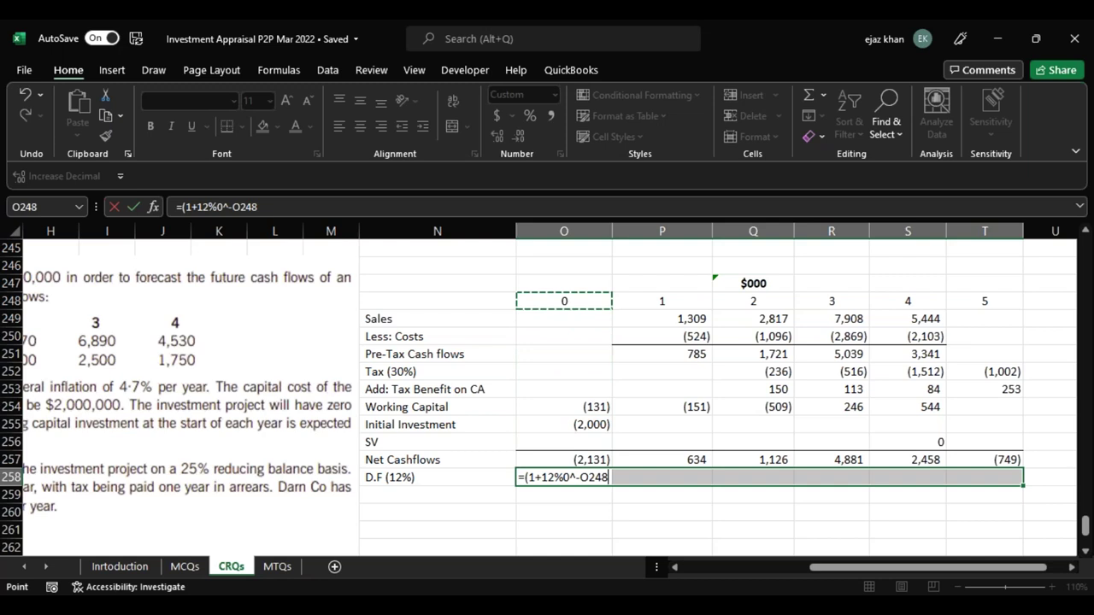
pyautogui.press('Return')
pyautogui.press('Return')
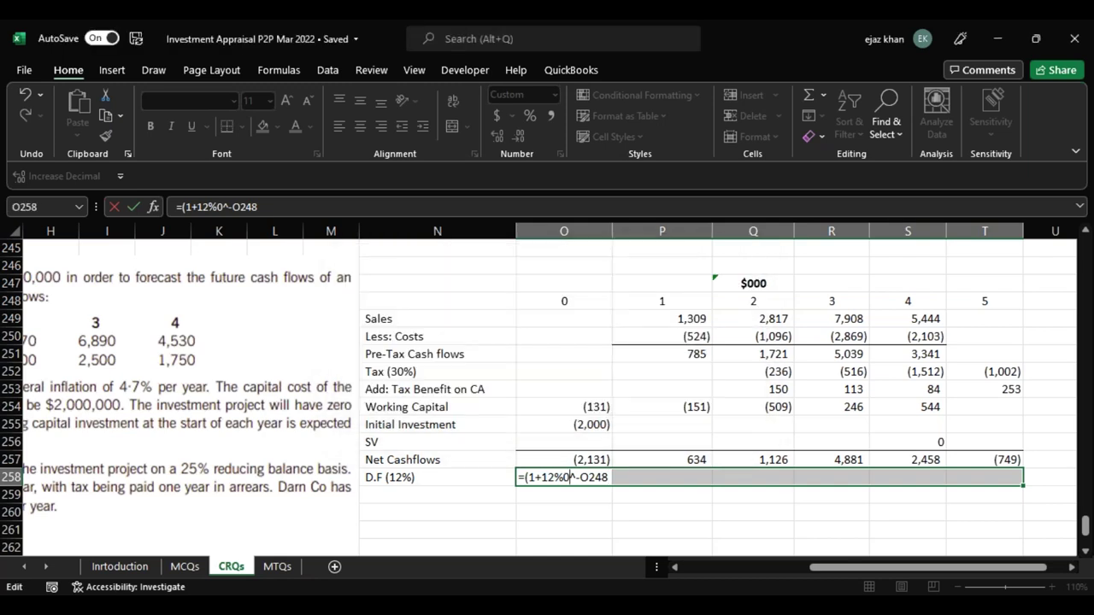
pyautogui.write(')')
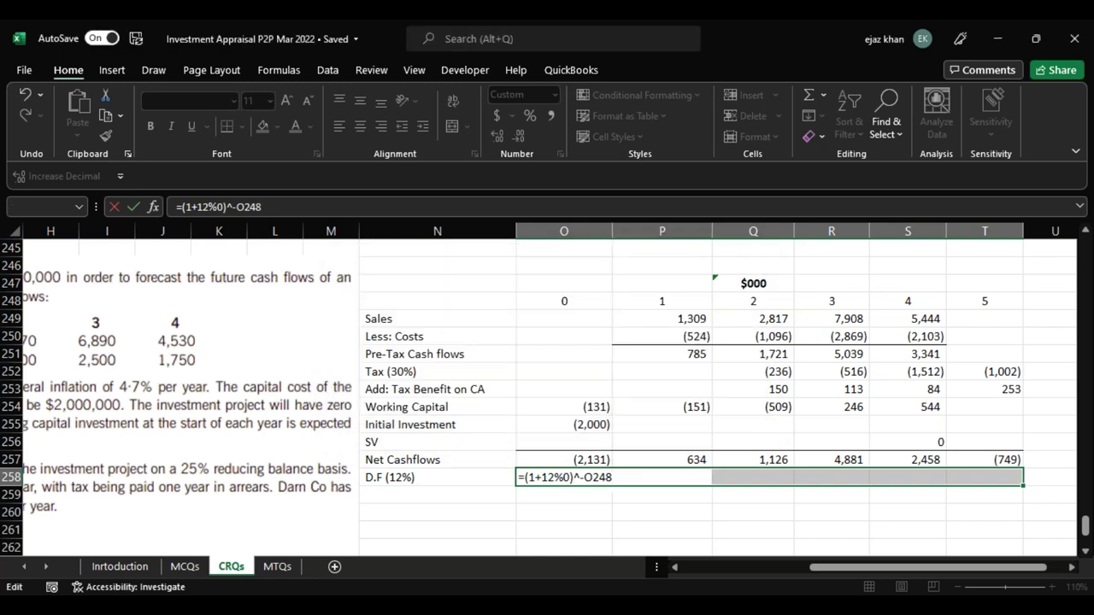
pyautogui.press('Return')
pyautogui.press('Return')
pyautogui.press('BackSpace')
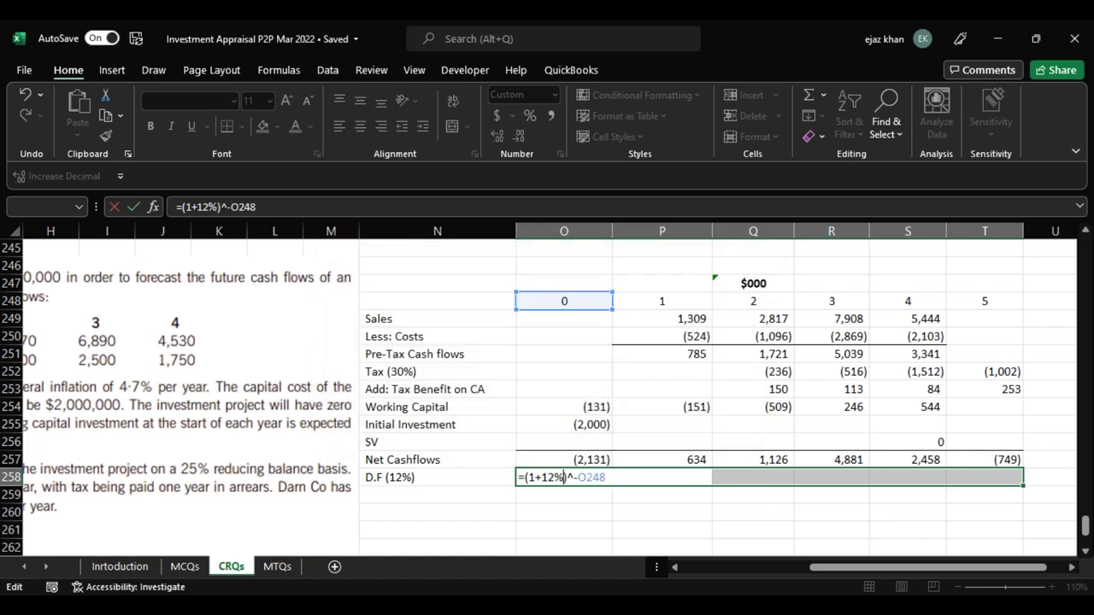
pyautogui.hotkey('ctrl', 'Return')
# - Show the discount factors to three decimals, from 1.000 down to 0.567
pyautogui.moveTo(581, 477); pyautogui.dragTo(991, 477)
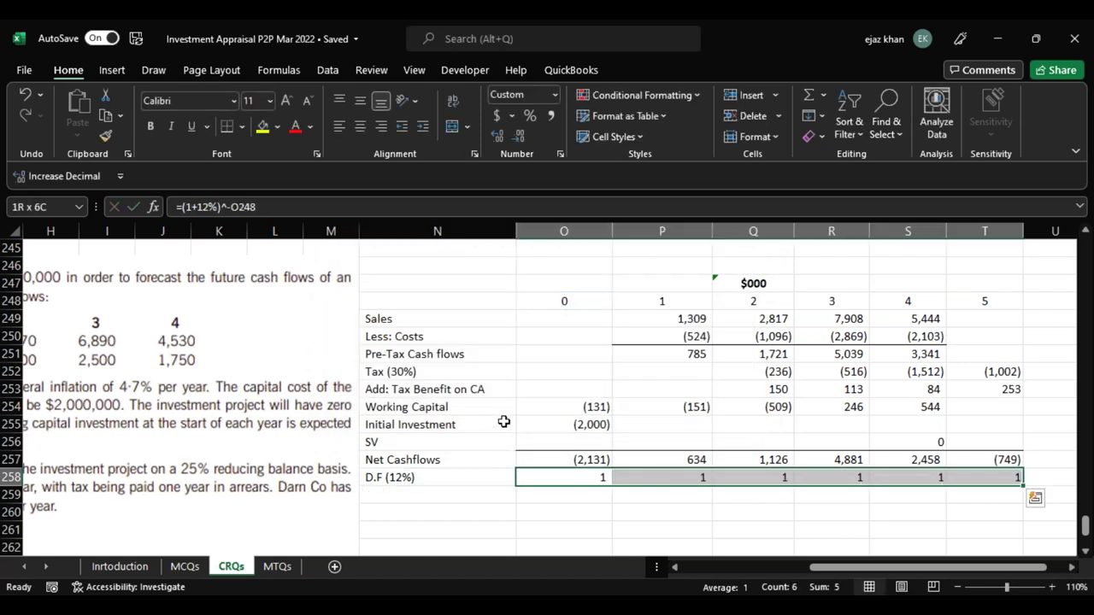
pyautogui.click(498, 140)
pyautogui.click(498, 143)
pyautogui.click(497, 144)
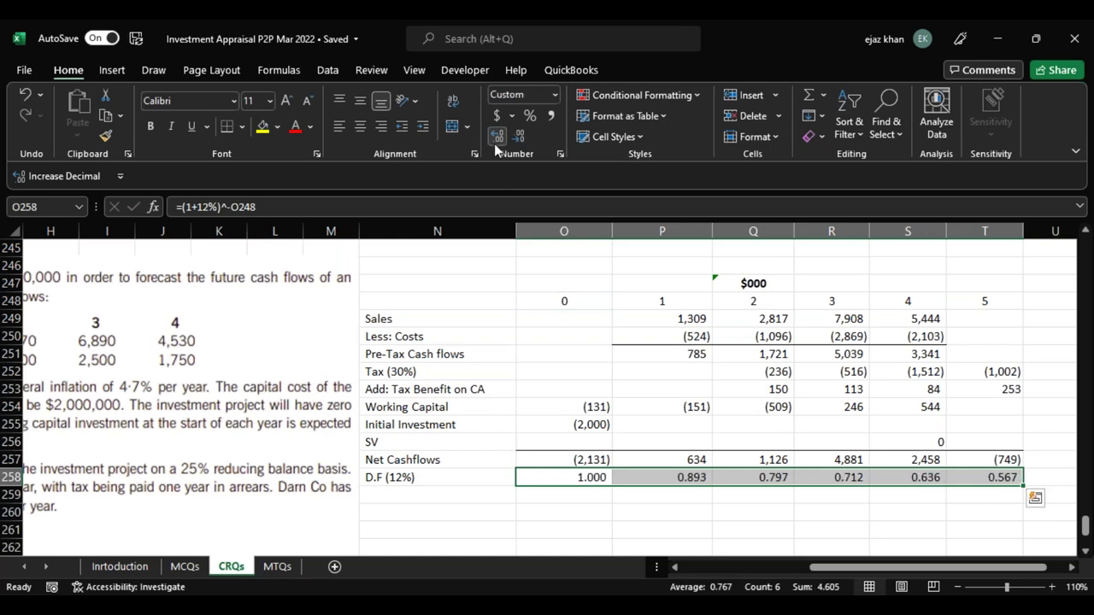
pyautogui.hotkey('shift', 'Left')
pyautogui.hotkey('shift', 'Left')
pyautogui.hotkey('shift', 'Left')
pyautogui.hotkey('shift', 'Left')
pyautogui.hotkey('shift', 'Left')
pyautogui.press('Right')
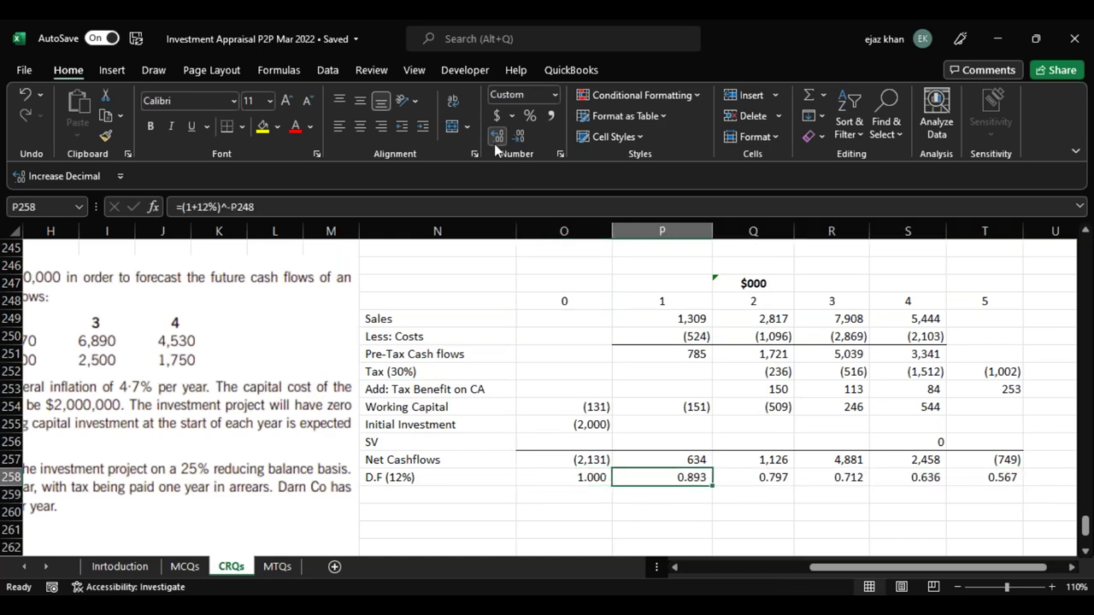
pyautogui.hotkey('shift', 'Right')
pyautogui.hotkey('shift', 'Right')
pyautogui.hotkey('shift', 'Right')
pyautogui.hotkey('shift', 'Right')
# - Add a PV row whose year 0 cell multiplies net cash flow by the discount factor
pyautogui.press('Down')
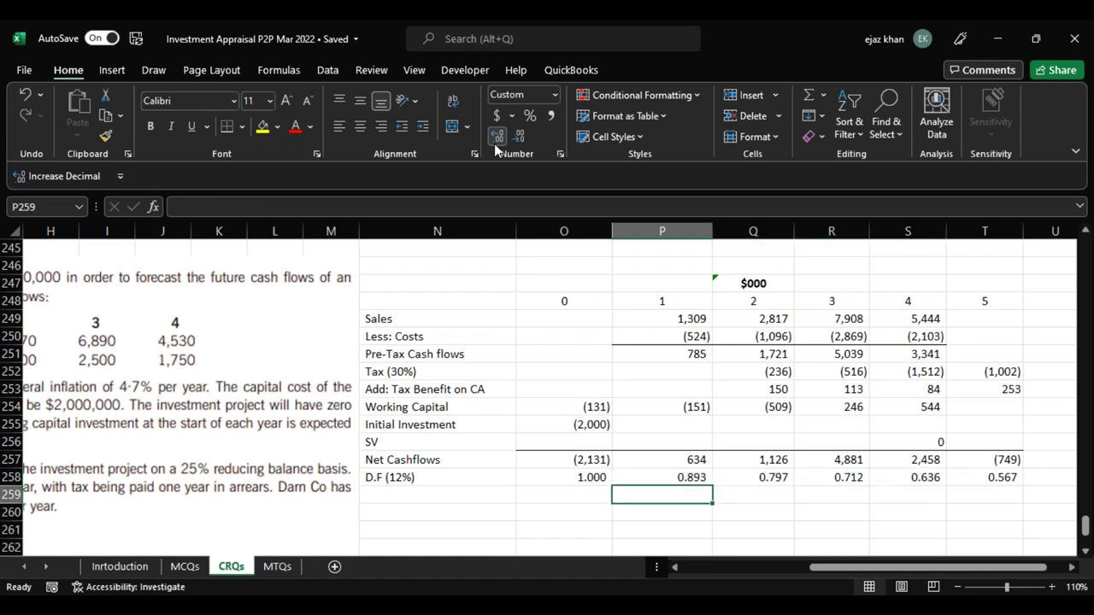
pyautogui.press('Left')
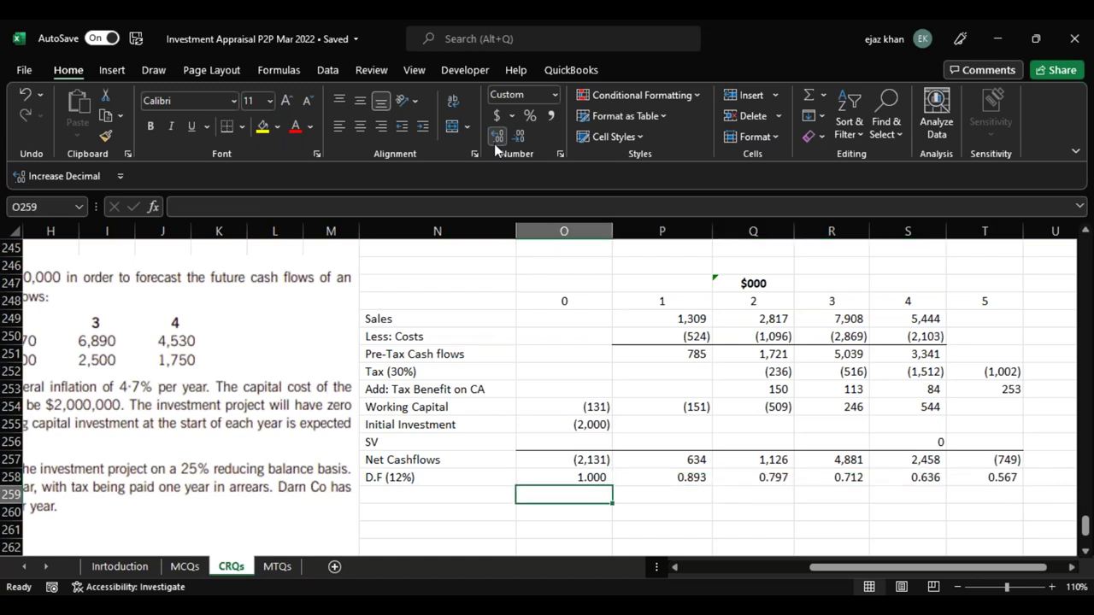
pyautogui.press('Left')
pyautogui.write('PV')
pyautogui.press('Right')
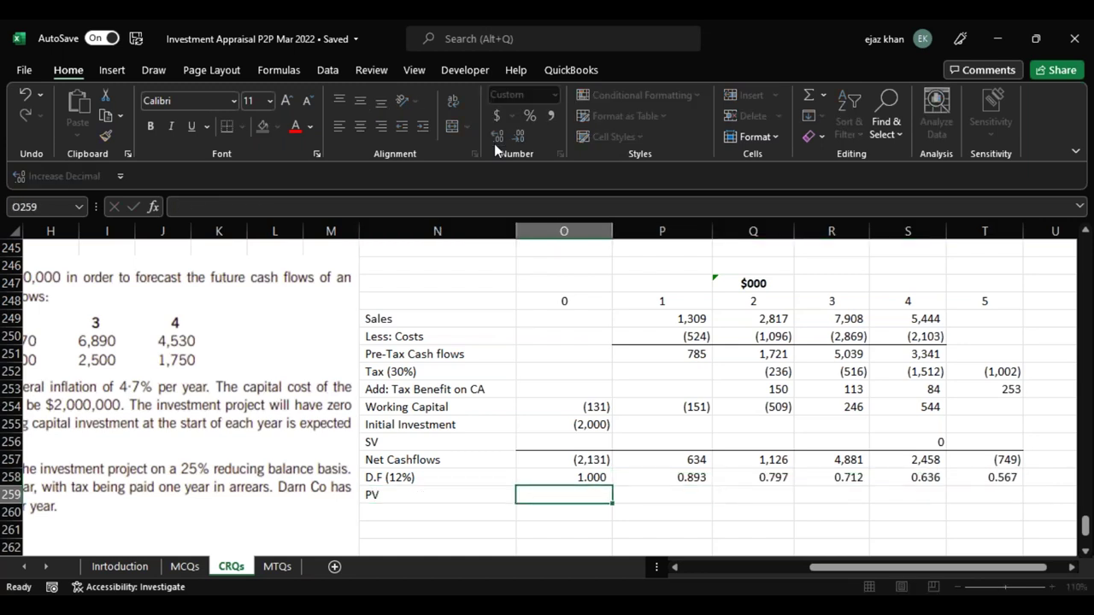
pyautogui.write('=')
pyautogui.press('Up')
pyautogui.press('Up')
pyautogui.write('*')
pyautogui.press('Up')
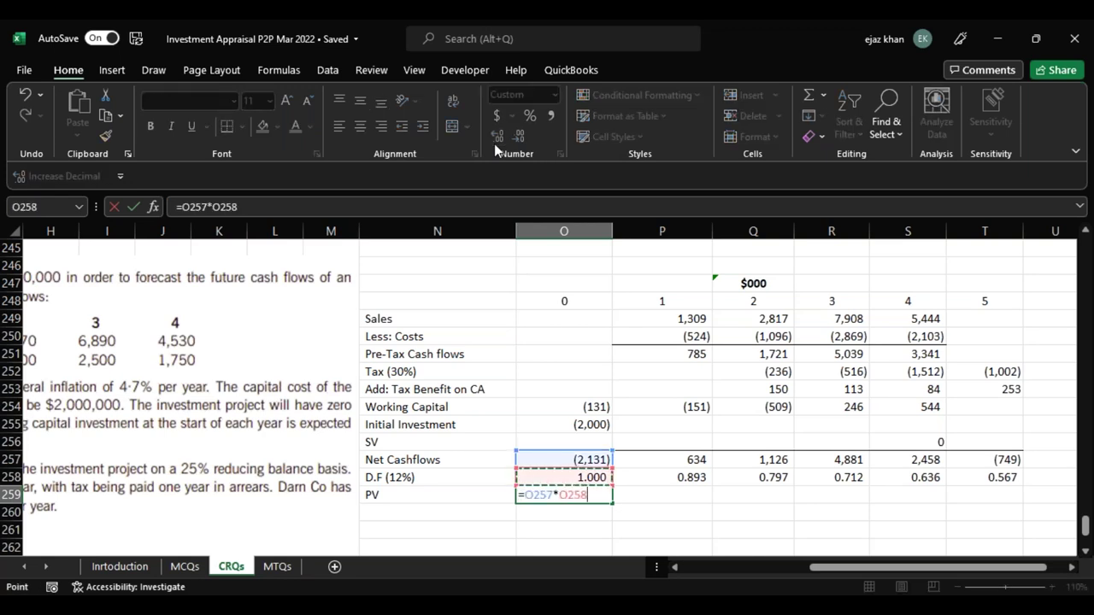
pyautogui.hotkey('shift', 'Tab')
# - Copy the PV formula across years 1 to 5
pyautogui.press('Right')
pyautogui.hotkey('ctrl', 'c')
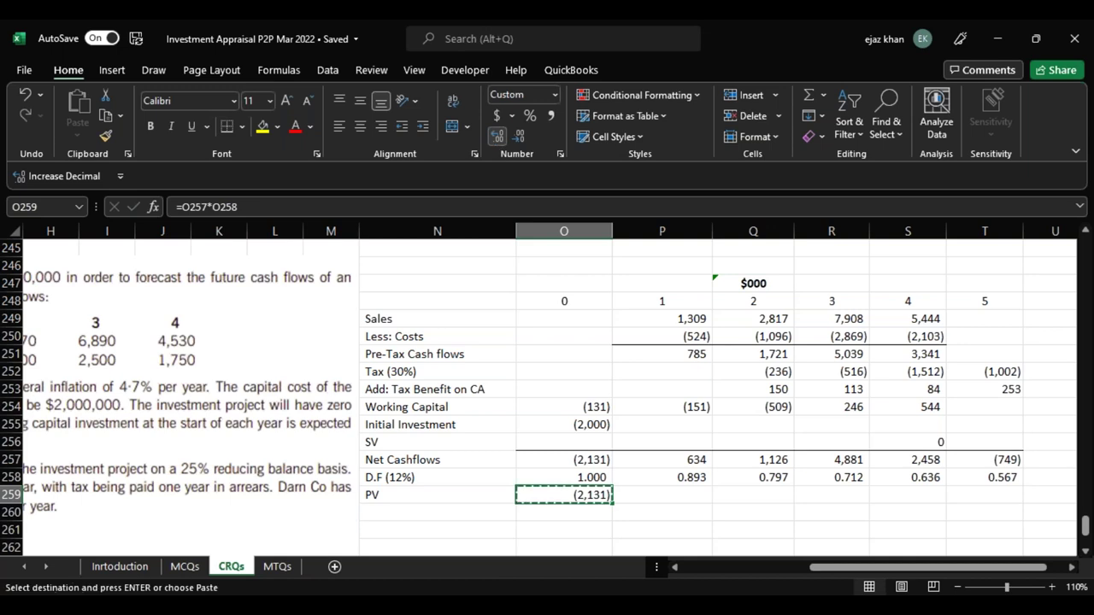
pyautogui.press('Right')
pyautogui.hotkey('shift', 'Right')
pyautogui.hotkey('shift', 'Right')
pyautogui.hotkey('shift', 'Right')
pyautogui.hotkey('shift', 'Right')
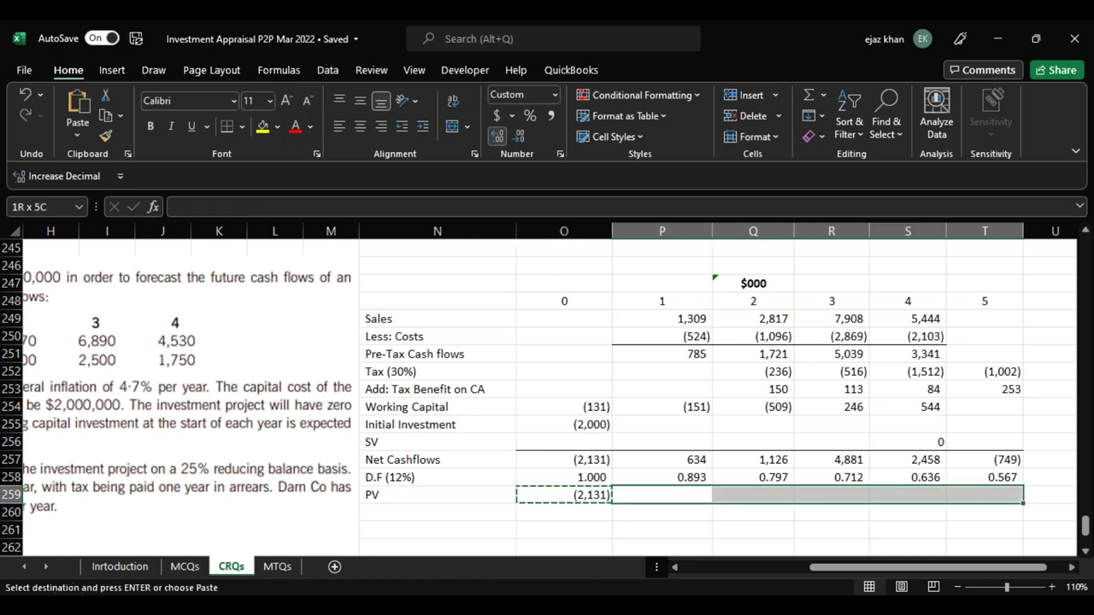
pyautogui.press('Return')
# - Give the PV row a top and double bottom border
pyautogui.press('Left')
pyautogui.hotkey('shift', 'Right')
pyautogui.hotkey('shift', 'Right')
pyautogui.hotkey('shift', 'Right')
pyautogui.hotkey('shift', 'Right')
pyautogui.hotkey('shift', 'Right')
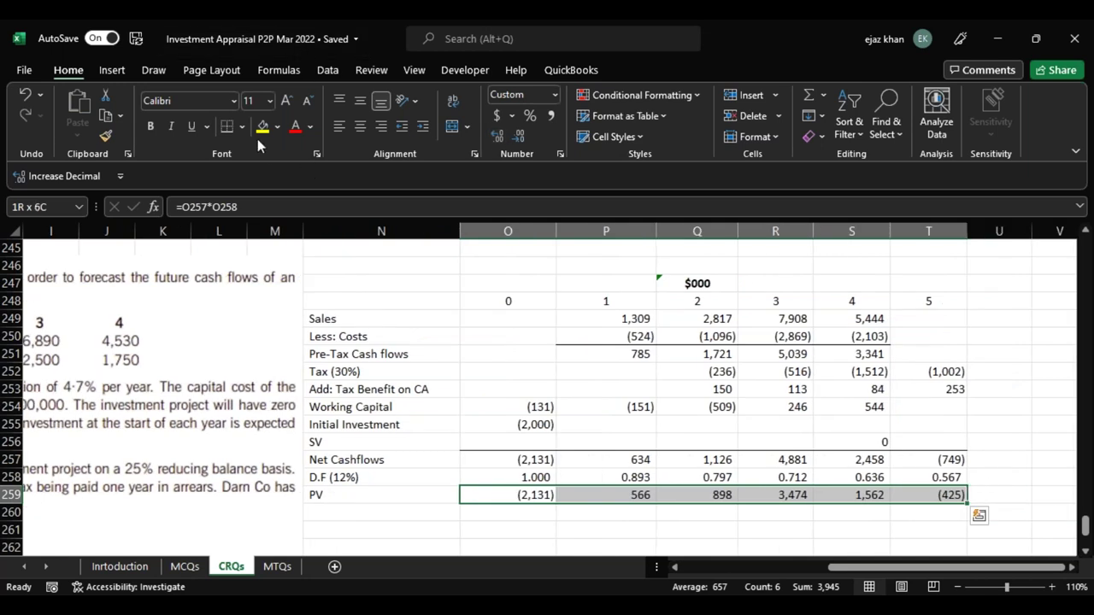
pyautogui.click(241, 127)
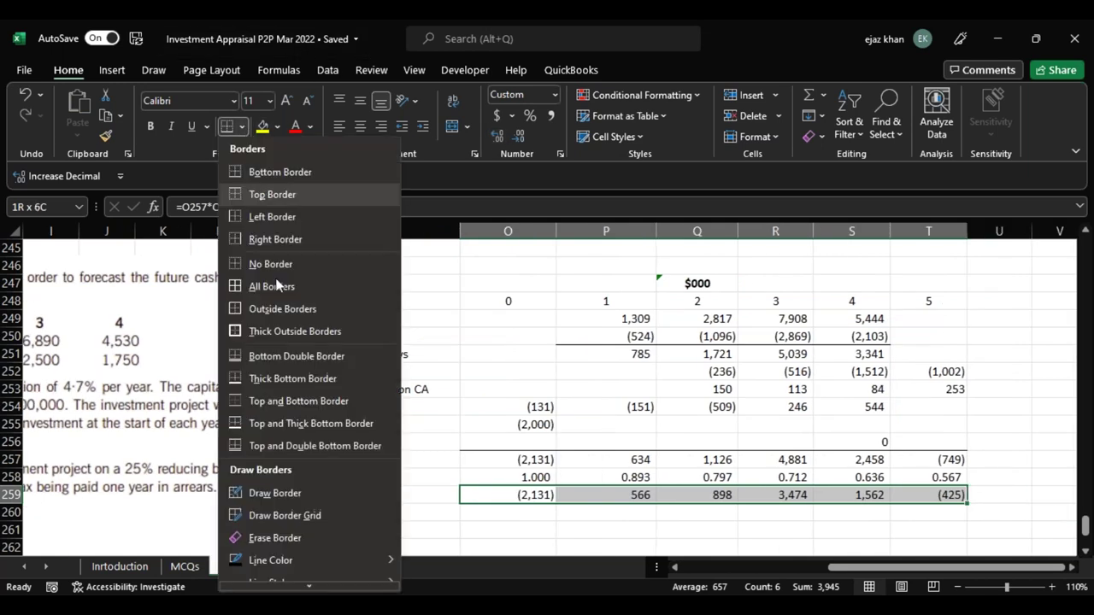
pyautogui.click(265, 442)
pyautogui.click(275, 513)
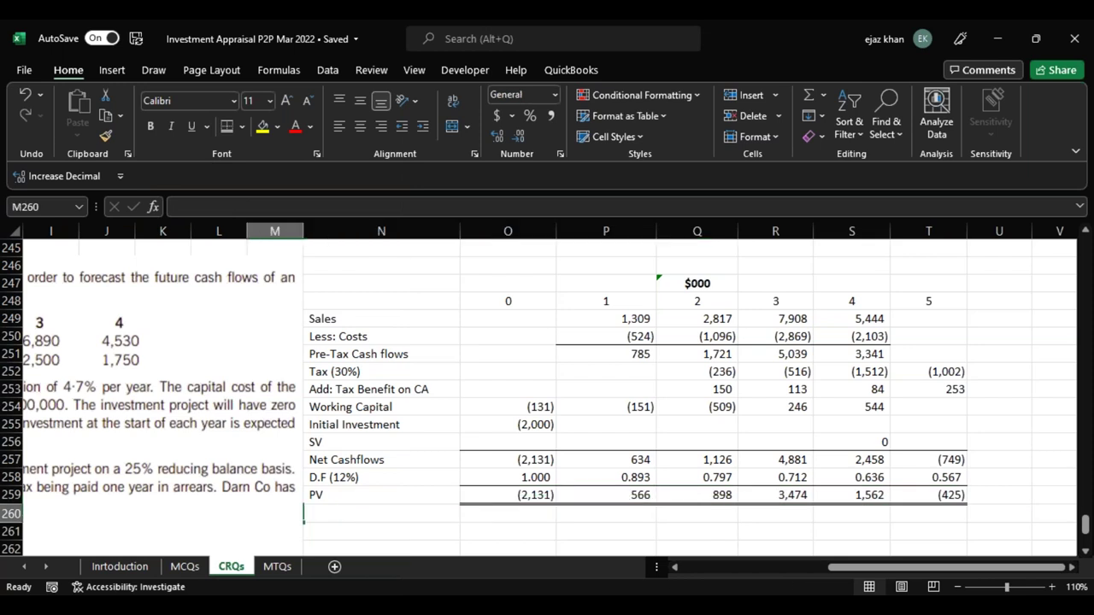
pyautogui.click(381, 531)
# - Add an NPV row totalling the year 0 to 5 present values with SUM, giving 3,945
pyautogui.write('NPV')
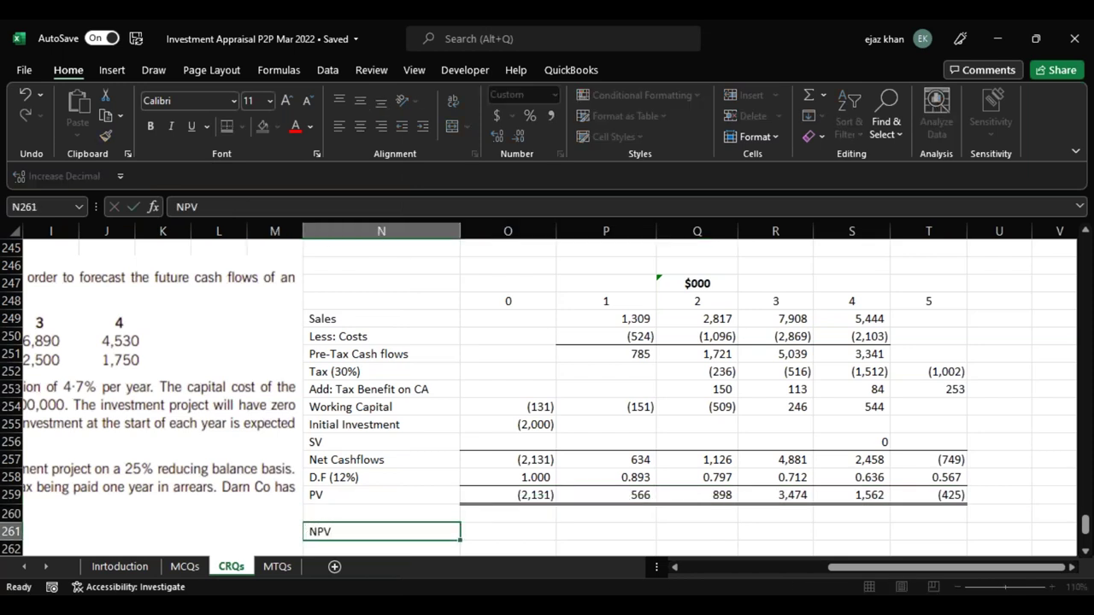
pyautogui.press('Tab')
pyautogui.write('=sum')
pyautogui.press('Tab')
pyautogui.moveTo(507, 494); pyautogui.dragTo(962, 500)
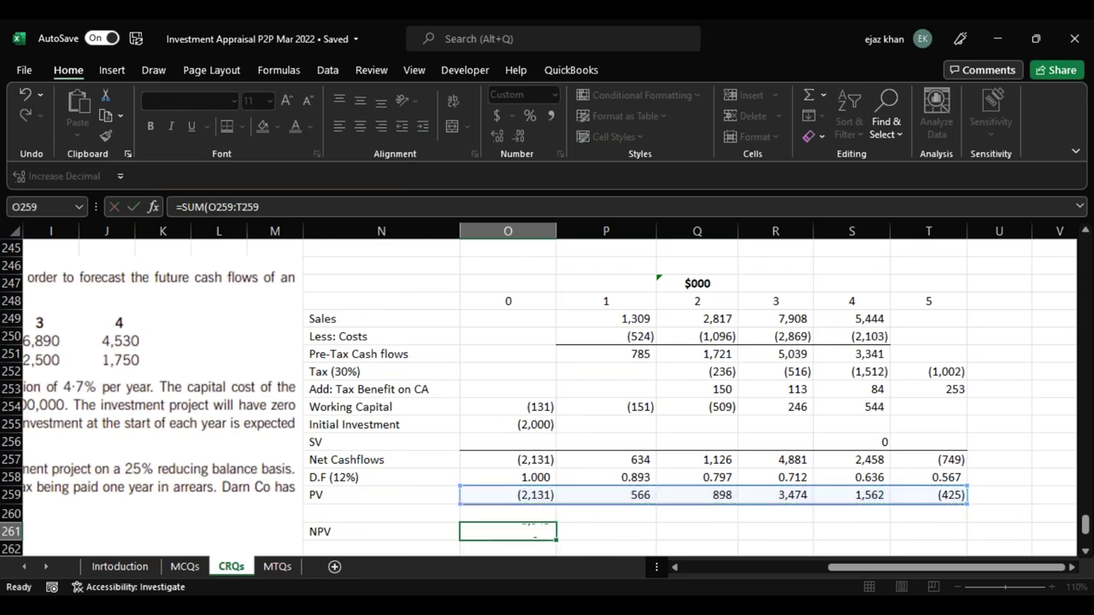
pyautogui.press('Return')
# - Rename the label to 'NPV ($000)' and make the label and total bold
pyautogui.press('Up')
pyautogui.press('Right')
pyautogui.press('F2')
pyautogui.write('($000)')
pyautogui.press('Return')
pyautogui.press('Up')
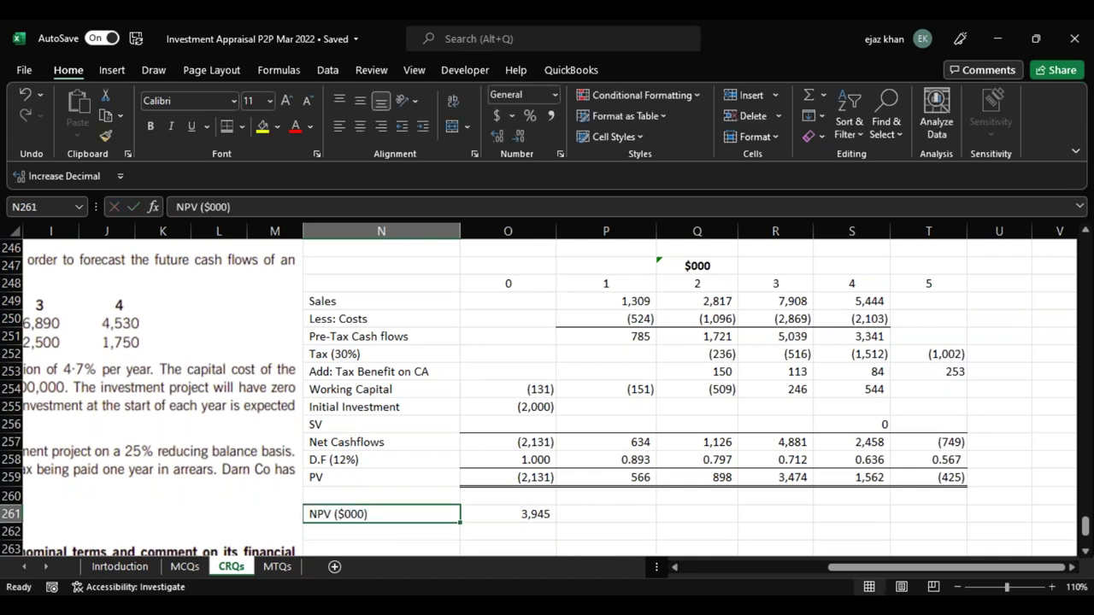
pyautogui.hotkey('ctrl', 'v')
# - Add the bold comment 'Comment: Accept the project as it has positive NPV' below
pyautogui.press('Down')
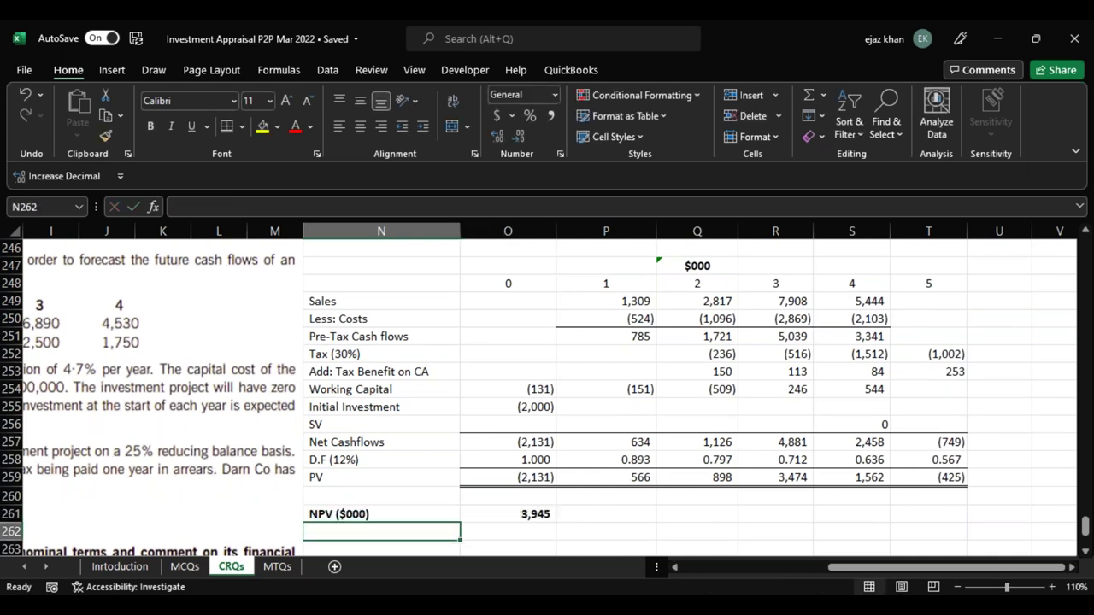
pyautogui.write('Comment?')
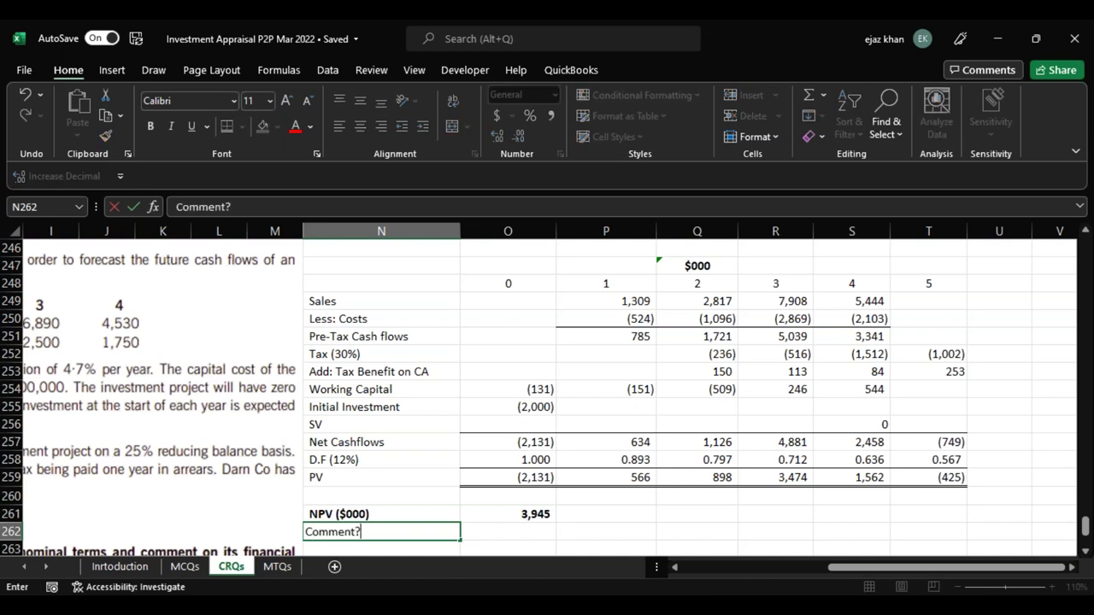
pyautogui.press('BackSpace')
pyautogui.write(': Accept the proje')
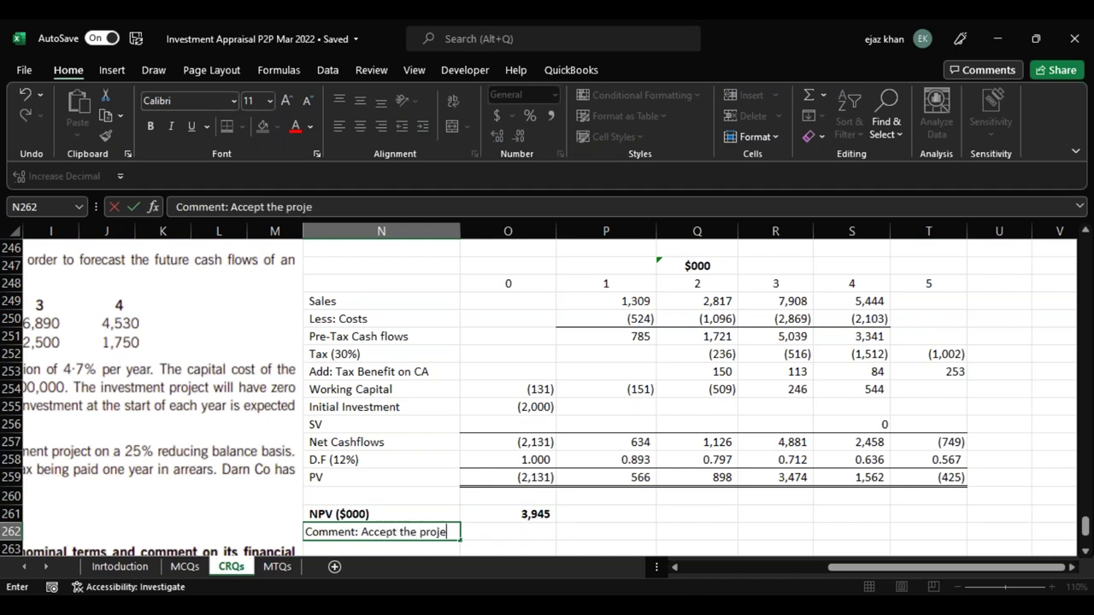
pyautogui.write('ct as it ha')
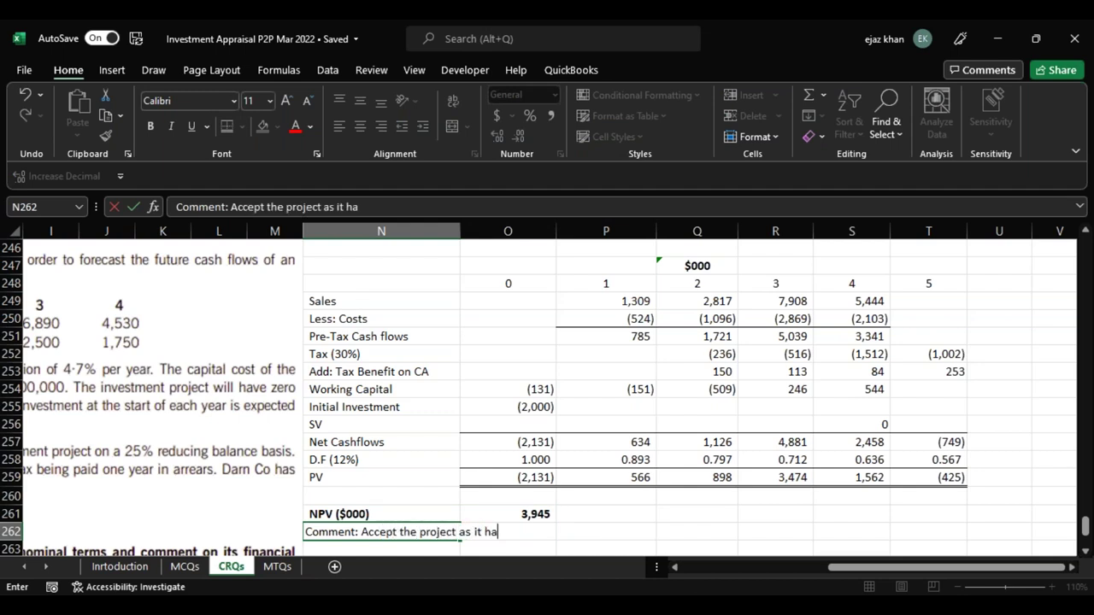
pyautogui.write('s pp')
pyautogui.press('BackSpace')
pyautogui.write('ositive NPC')
pyautogui.press('BackSpace')
pyautogui.write('V')
pyautogui.hotkey('ctrl', 'Return')
pyautogui.hotkey('ctrl', 'b')
pyautogui.scroll(-1, 546, 393)
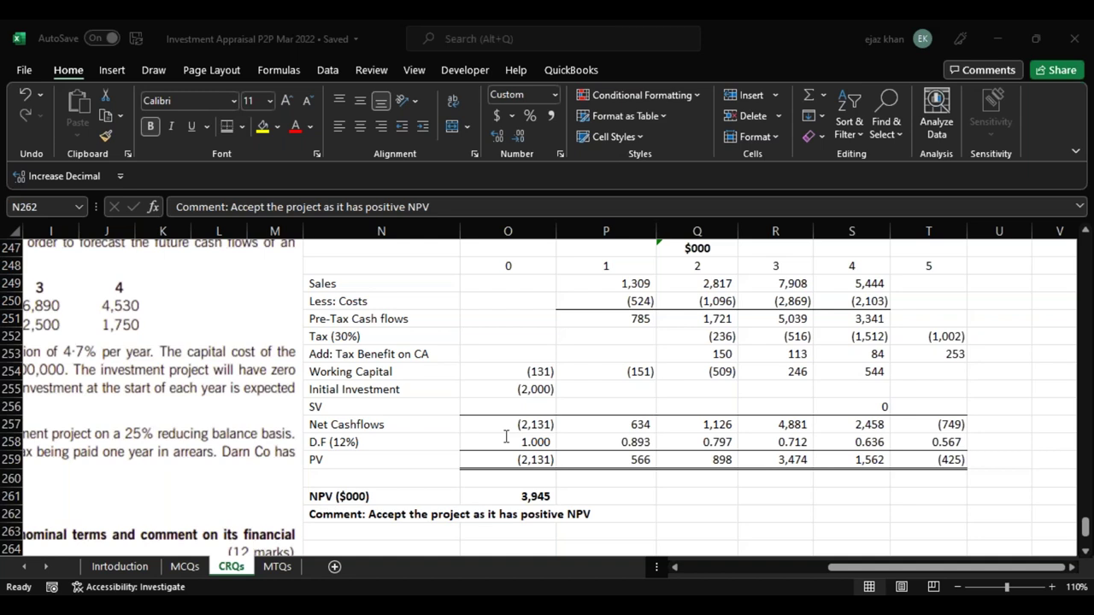
pyautogui.click(788, 376)
pyautogui.doubleClick(787, 373)
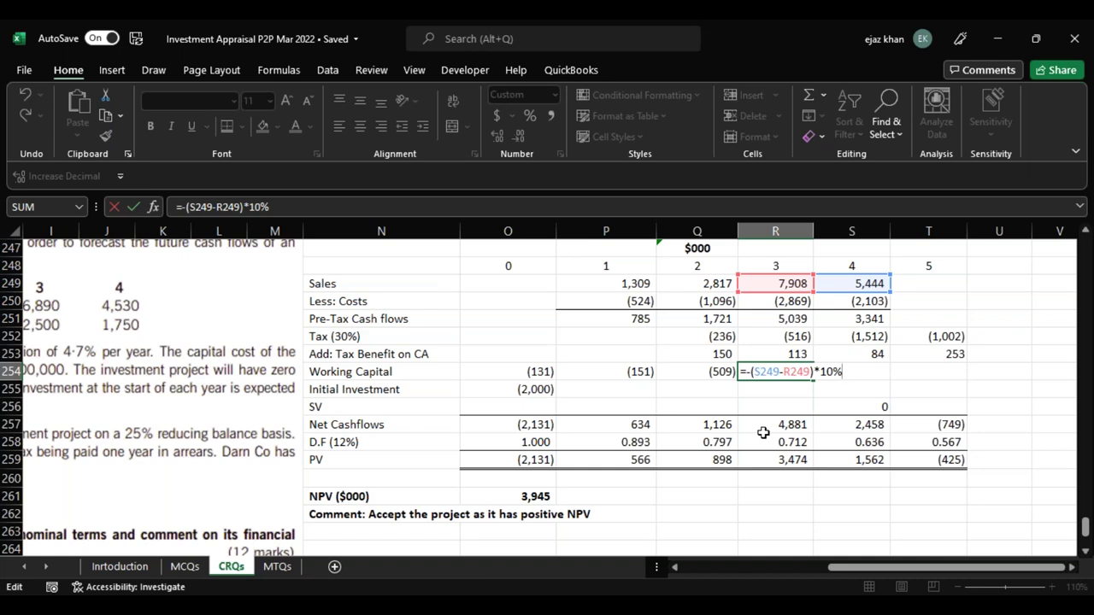
pyautogui.press('Return')
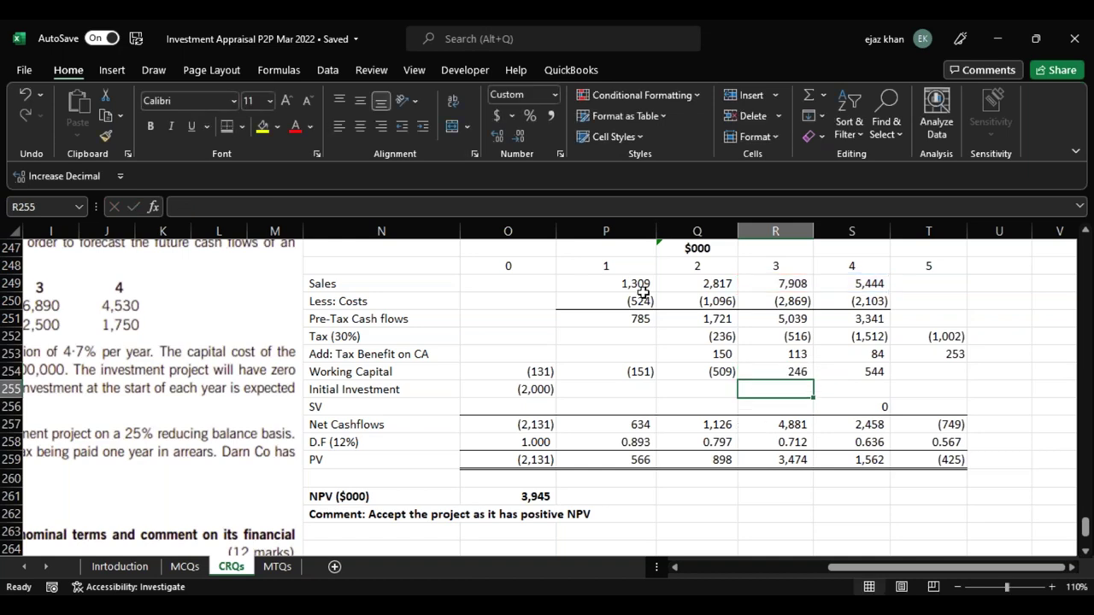
pyautogui.doubleClick(639, 299)
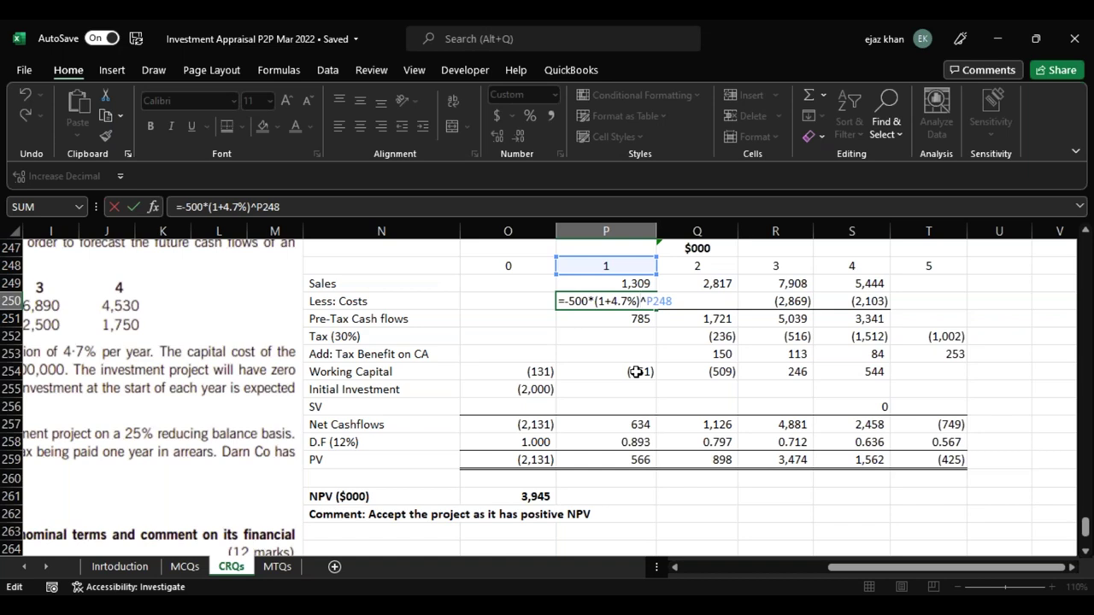
pyautogui.press('Return')
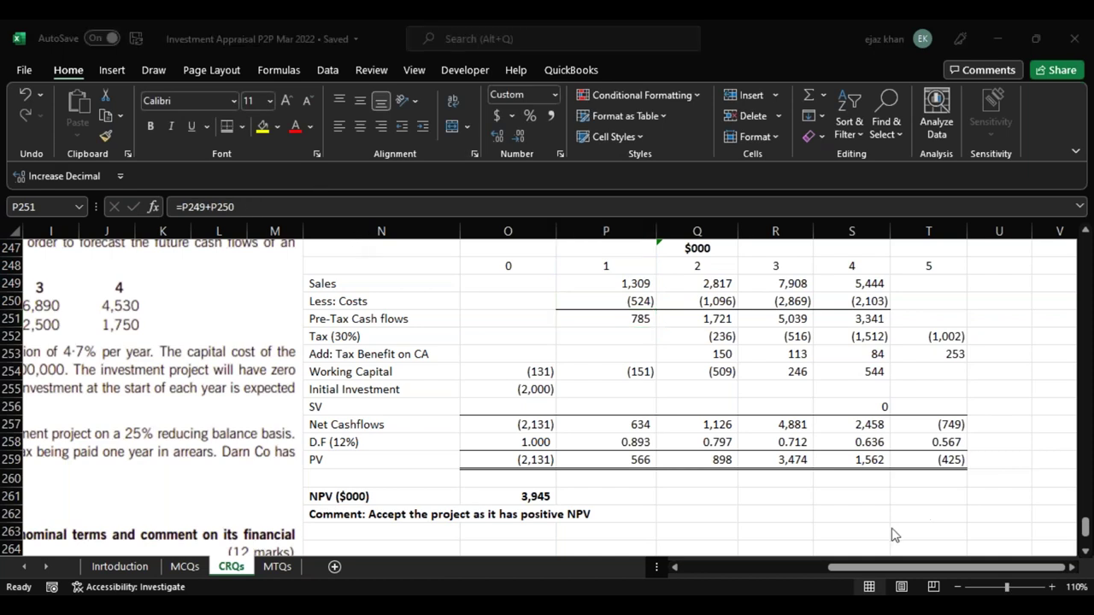
# - Bring the CRQs question text with part (b) on real-terms NPV into view and collapse the ribbon
pyautogui.click(674, 568)
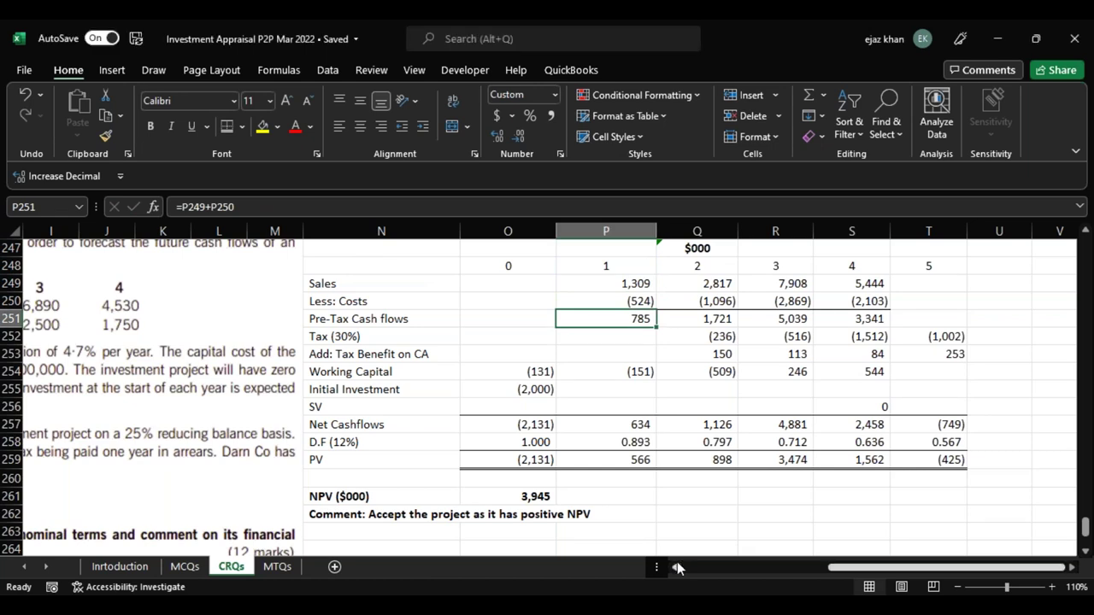
pyautogui.click(675, 568)
pyautogui.click(675, 568)
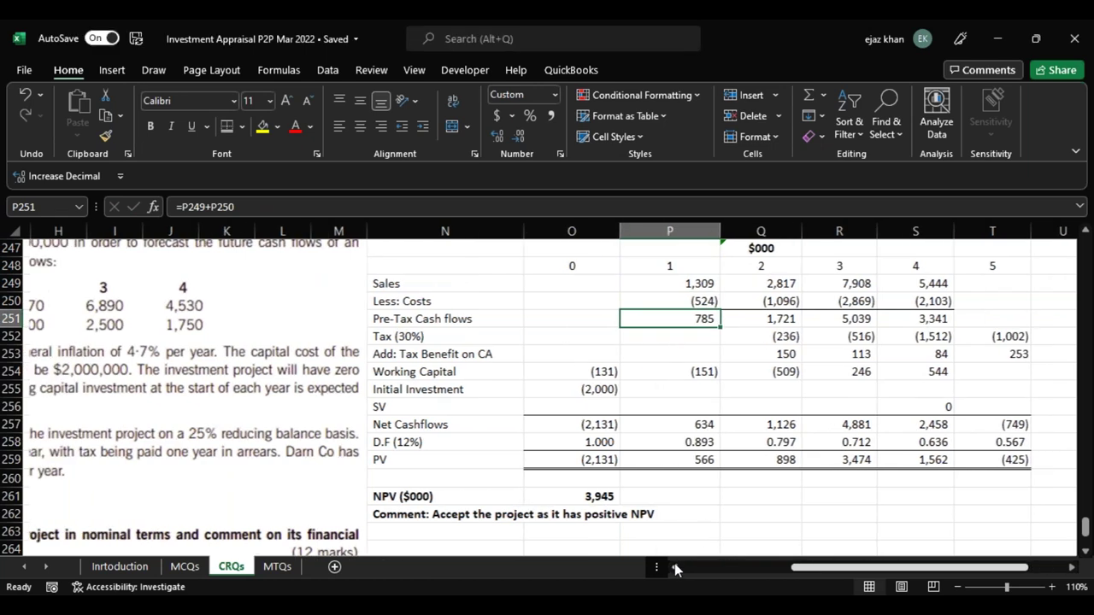
pyautogui.click(1086, 552)
pyautogui.click(1086, 552)
pyautogui.click(1086, 552)
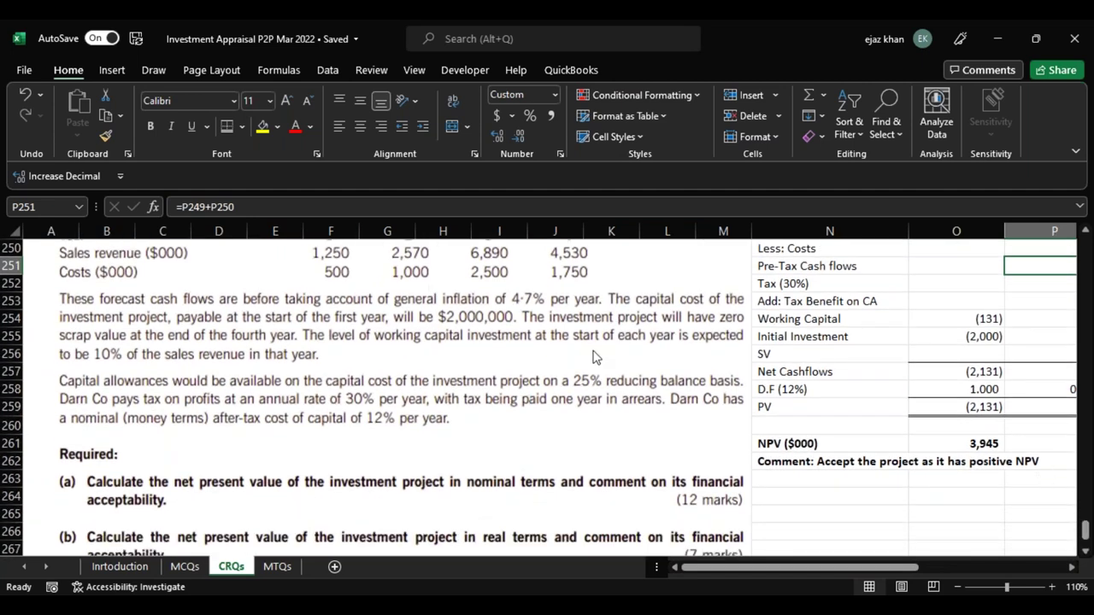
pyautogui.doubleClick(71, 72)
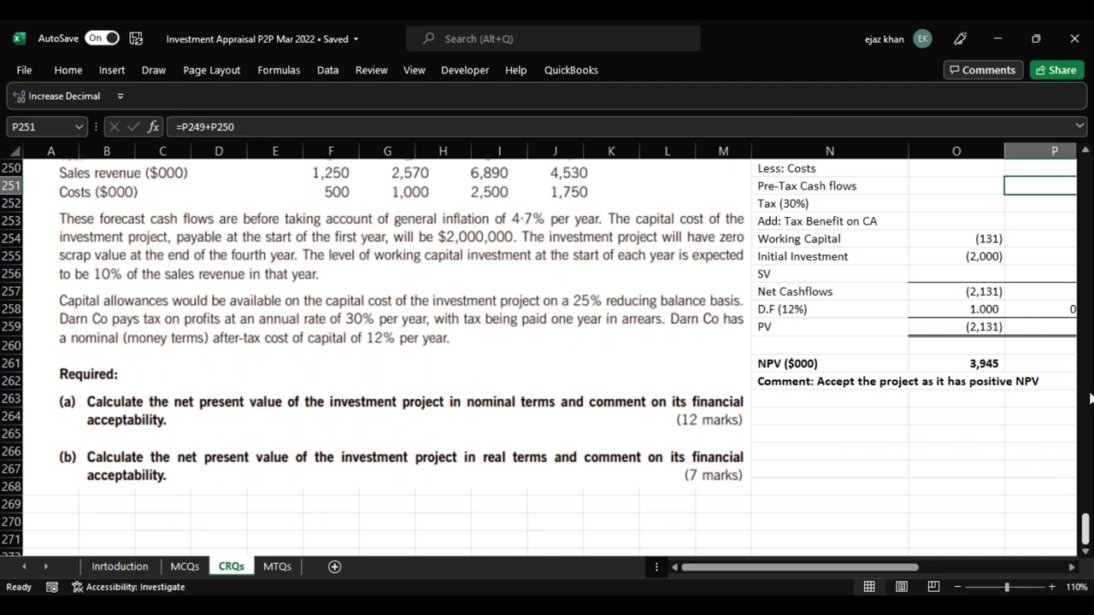
pyautogui.click(1080, 71)
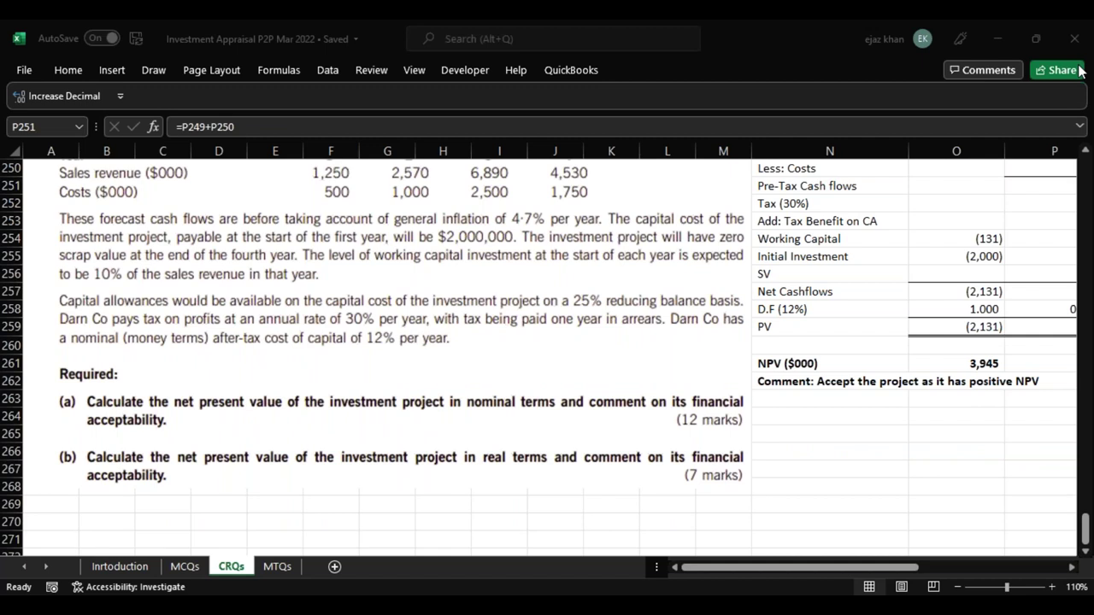
pyautogui.scroll(5, 1085, 153)
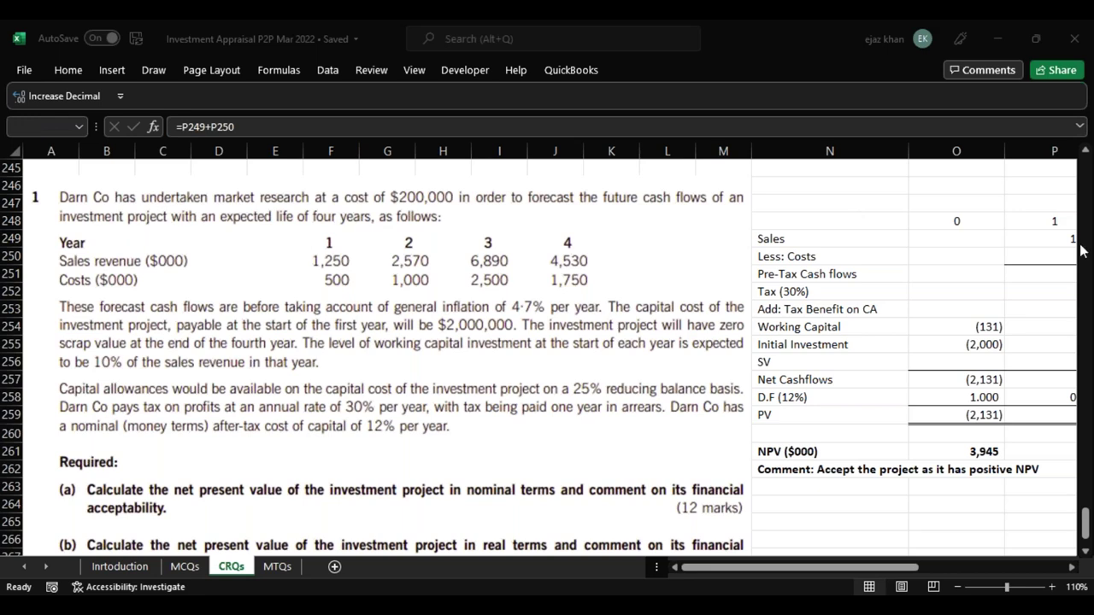
# - Select the whole nominal NPV table and copy it
pyautogui.click(846, 505)
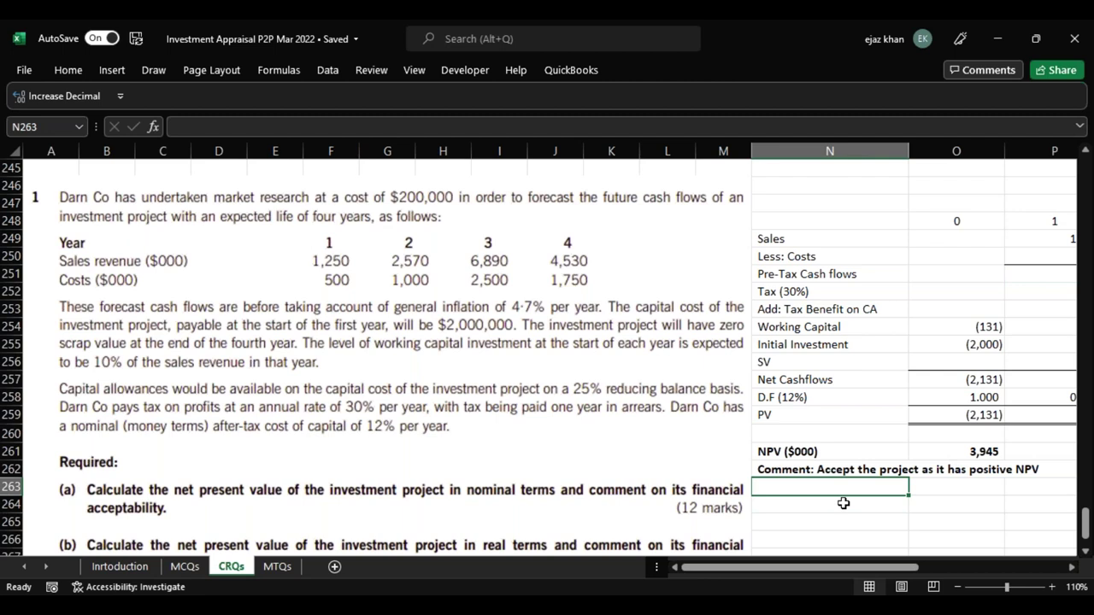
pyautogui.press('Right')
pyautogui.press('Up')
pyautogui.press('Up')
pyautogui.press('Up')
pyautogui.press('Up')
pyautogui.press('Up')
pyautogui.press('Up')
pyautogui.press('Up')
pyautogui.press('Up')
pyautogui.press('Up')
pyautogui.press('Up')
pyautogui.press('Up')
pyautogui.press('Up')
pyautogui.press('Up')
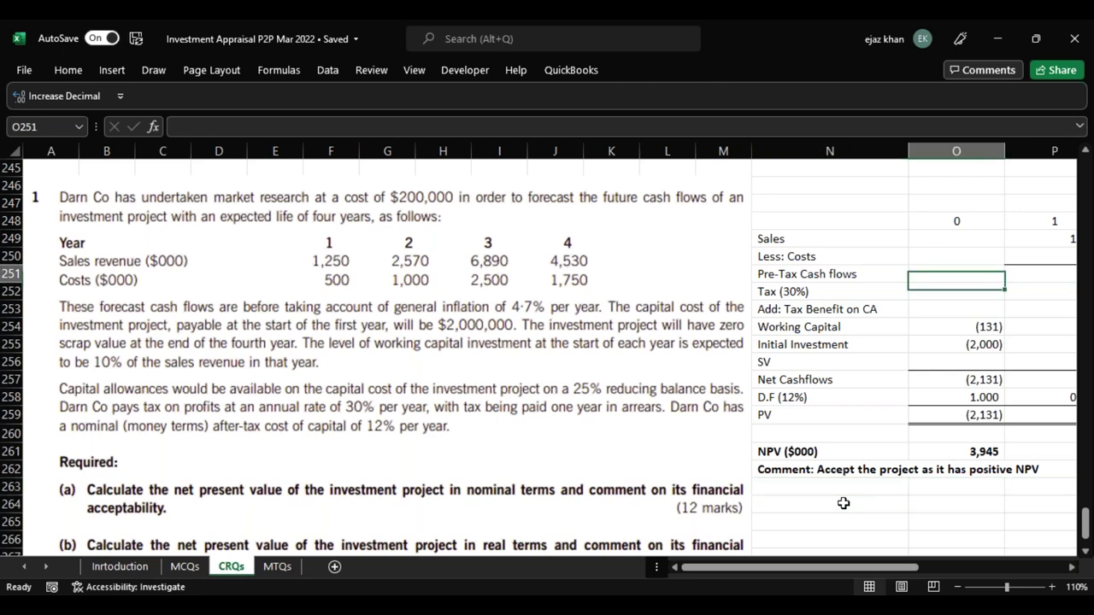
pyautogui.press('Right')
pyautogui.press('Right')
pyautogui.press('Left')
pyautogui.press('Up')
pyautogui.press('Left')
pyautogui.press('Left')
pyautogui.press('Up')
pyautogui.press('Up')
pyautogui.hotkey('shift', 'Right')
pyautogui.press('Up')
pyautogui.hotkey('shift', 'Right')
pyautogui.hotkey('shift', 'Right')
pyautogui.hotkey('shift', 'Right')
pyautogui.hotkey('shift', 'Right')
pyautogui.hotkey('shift', 'Down')
pyautogui.hotkey('shift', 'Down')
pyautogui.hotkey('shift', 'Down')
pyautogui.hotkey('shift', 'Down')
pyautogui.hotkey('shift', 'Down')
pyautogui.hotkey('shift', 'Down')
pyautogui.hotkey('shift', 'Down')
pyautogui.hotkey('shift', 'Down')
pyautogui.hotkey('shift', 'Down')
pyautogui.hotkey('shift', 'Down')
pyautogui.hotkey('shift', 'Down')
pyautogui.hotkey('shift', 'Down')
pyautogui.hotkey('shift', 'Down')
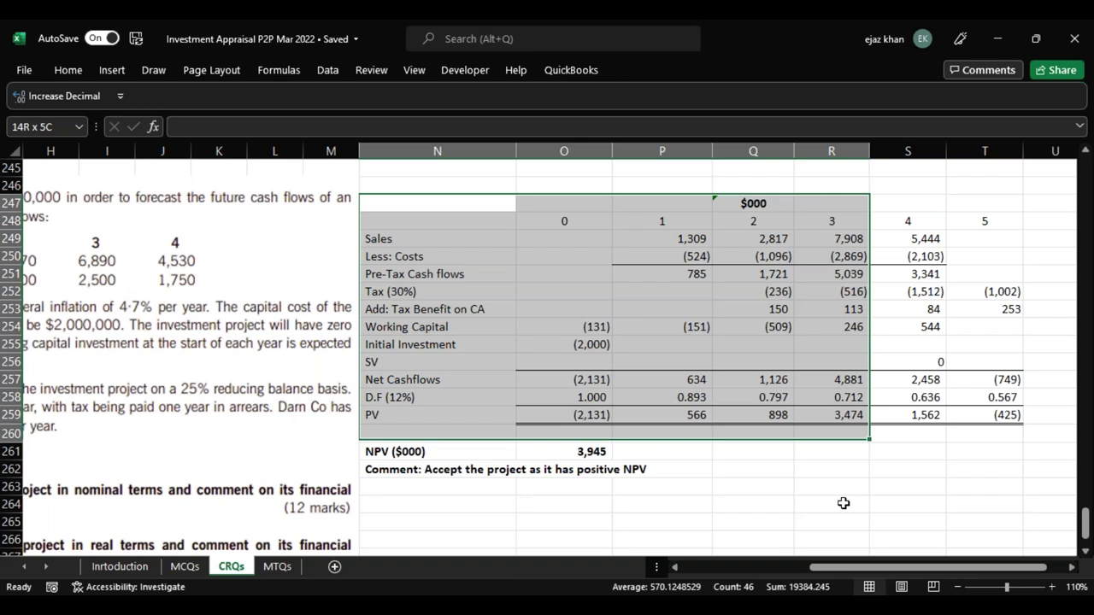
pyautogui.hotkey('shift', 'Right')
pyautogui.hotkey('shift', 'Right')
pyautogui.hotkey('shift', 'Up')
pyautogui.hotkey('ctrl', 'c')
# - Paste the copy directly below the original table, starting around row 264
pyautogui.press('Down')
pyautogui.press('Down')
pyautogui.press('Down')
pyautogui.press('Down')
pyautogui.press('Down')
pyautogui.press('Down')
pyautogui.press('Down')
pyautogui.press('Down')
pyautogui.press('Down')
pyautogui.press('Down')
pyautogui.press('Down')
pyautogui.press('Down')
pyautogui.press('Down')
pyautogui.press('Down')
pyautogui.press('Down')
pyautogui.press('Down')
pyautogui.press('Down')
pyautogui.press('Down')
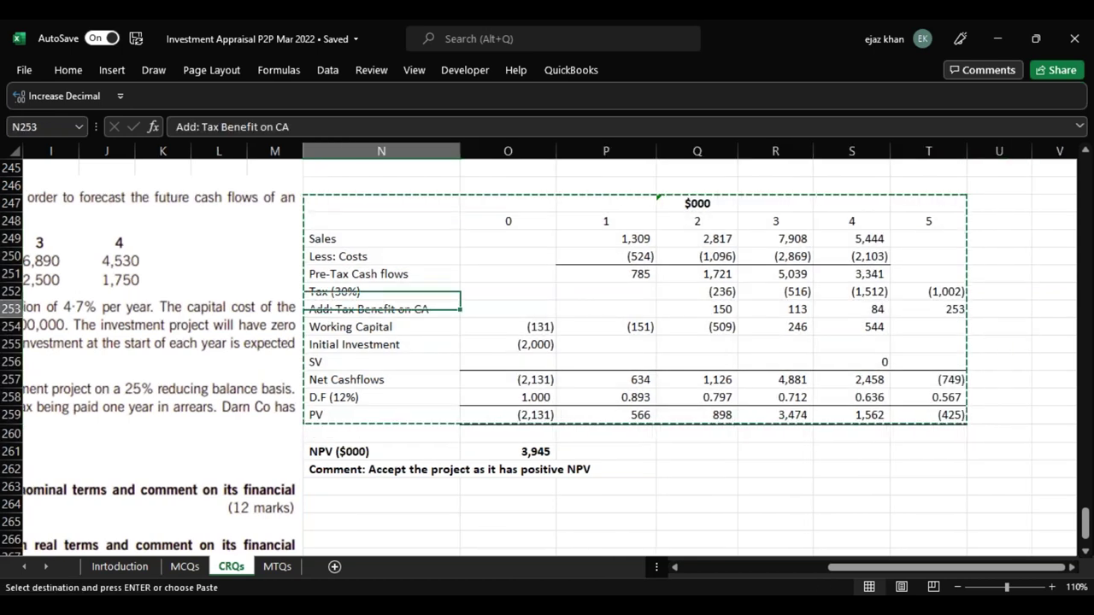
pyautogui.hotkey('ctrl', 'v')
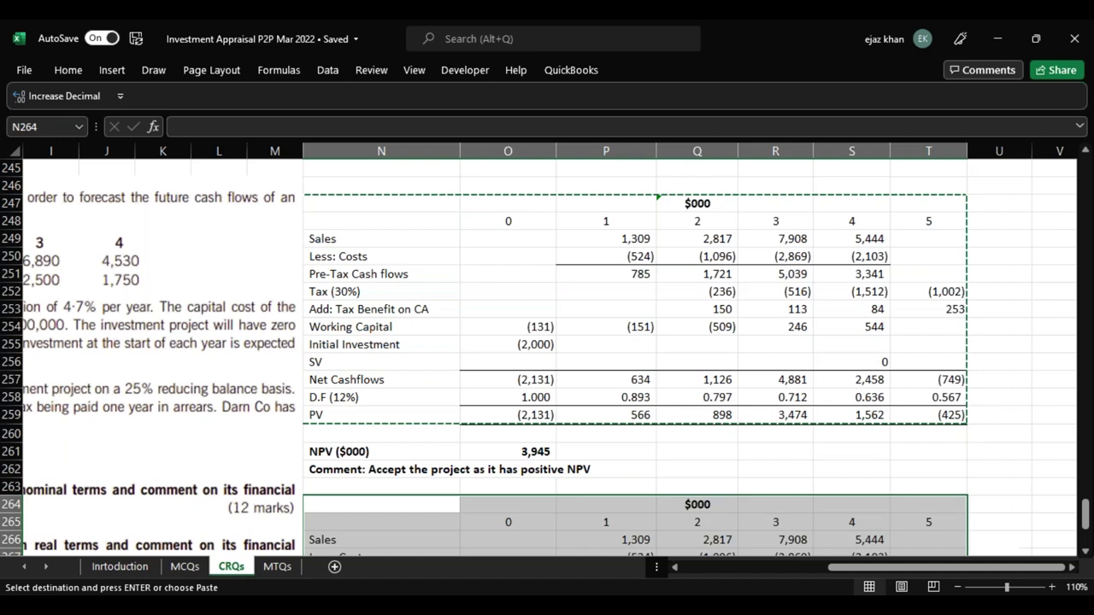
pyautogui.press('Down')
pyautogui.press('Down')
pyautogui.press('Down')
pyautogui.press('Down')
pyautogui.press('Down')
pyautogui.press('Down')
pyautogui.press('Down')
pyautogui.press('Down')
pyautogui.press('Down')
pyautogui.press('Down')
pyautogui.press('Down')
pyautogui.press('Down')
pyautogui.press('Down')
pyautogui.press('Down')
pyautogui.press('Down')
pyautogui.press('Up')
pyautogui.press('Up')
pyautogui.press('Up')
pyautogui.press('Up')
pyautogui.press('Up')
pyautogui.press('Up')
pyautogui.press('Up')
pyautogui.press('Up')
pyautogui.press('Up')
pyautogui.press('Up')
pyautogui.press('Up')
pyautogui.press('Up')
pyautogui.press('Up')
pyautogui.press('Up')
pyautogui.press('Up')
pyautogui.press('Up')
pyautogui.press('Up')
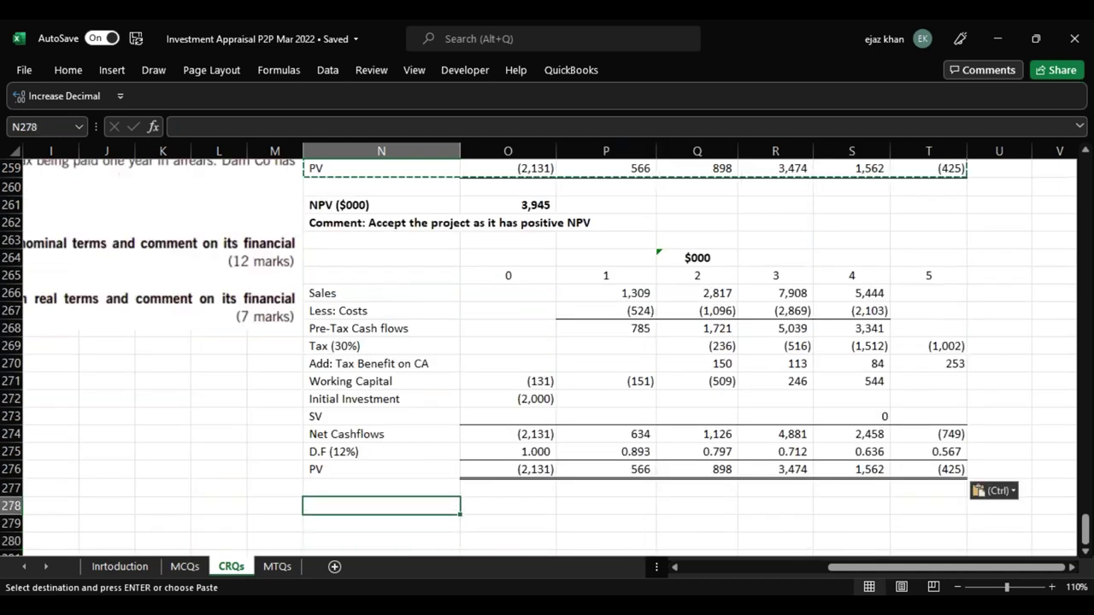
pyautogui.press('Right')
pyautogui.press('Right')
pyautogui.press('Right')
pyautogui.press('Down')
pyautogui.press('Down')
pyautogui.press('Down')
pyautogui.press('Left')
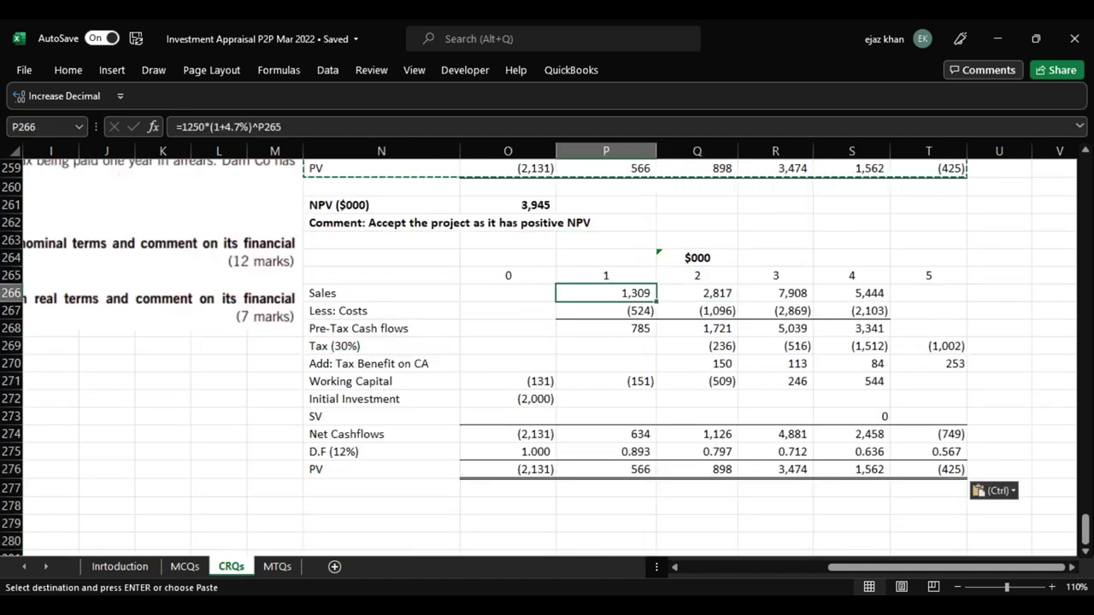
# - Remove the inflation factor from years 1 to 4 Sales, giving 1,250, 2,570, 6,890 and 4,530
pyautogui.press('F2')
pyautogui.press('BackSpace')
pyautogui.press('BackSpace')
pyautogui.press('BackSpace')
pyautogui.press('BackSpace')
pyautogui.press('BackSpace')
pyautogui.press('BackSpace')
pyautogui.press('BackSpace')
pyautogui.press('BackSpace')
pyautogui.press('BackSpace')
pyautogui.press('BackSpace')
pyautogui.press('BackSpace')
pyautogui.press('BackSpace')
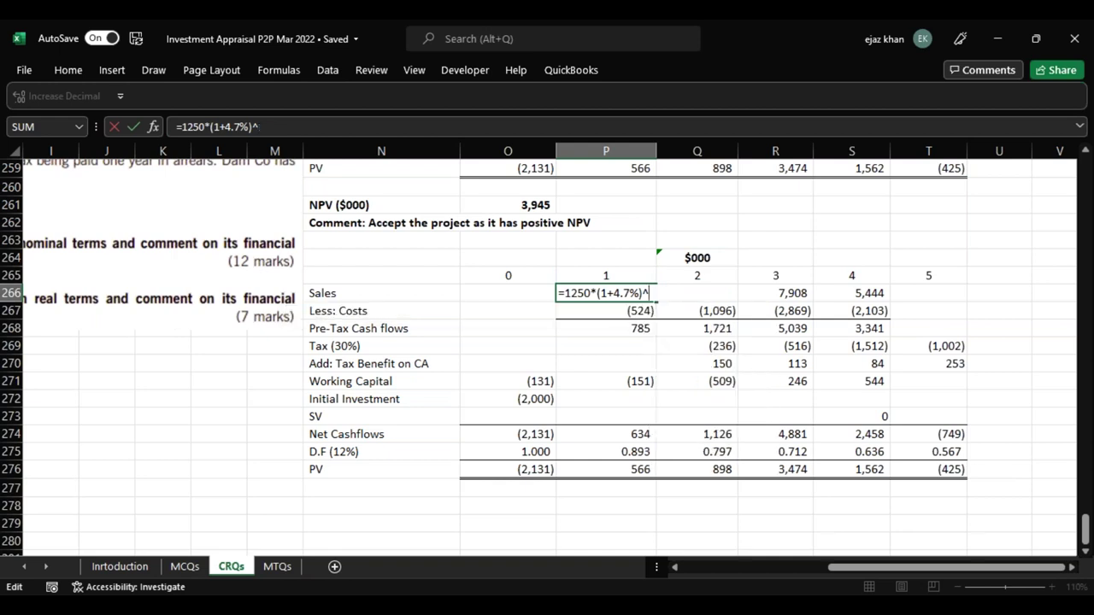
pyautogui.press('BackSpace')
pyautogui.press('BackSpace')
pyautogui.press('Return')
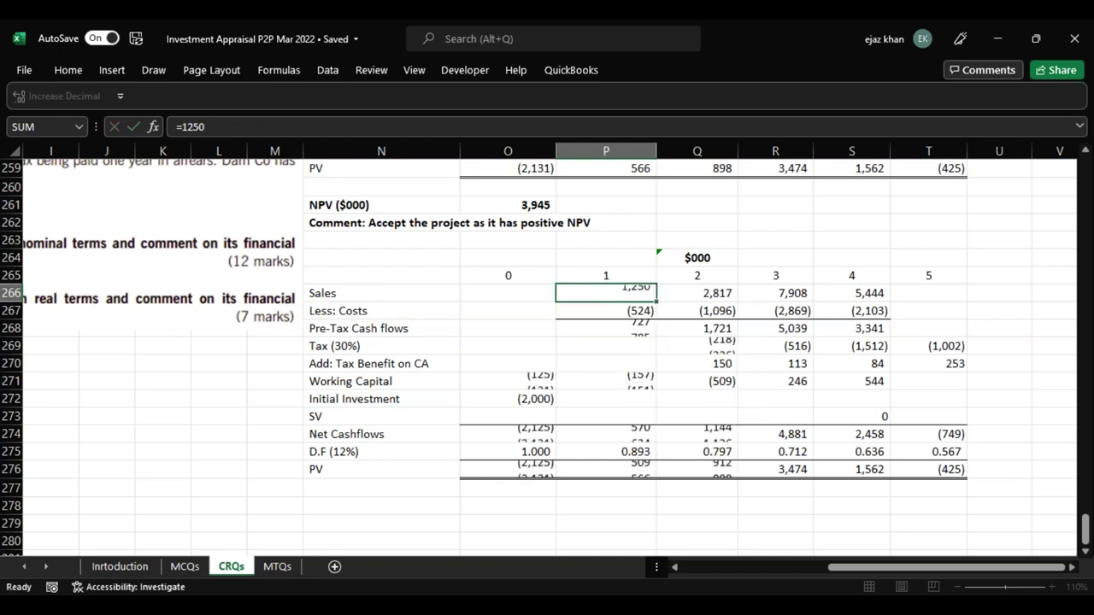
pyautogui.press('Up')
pyautogui.press('Right')
pyautogui.press('F2')
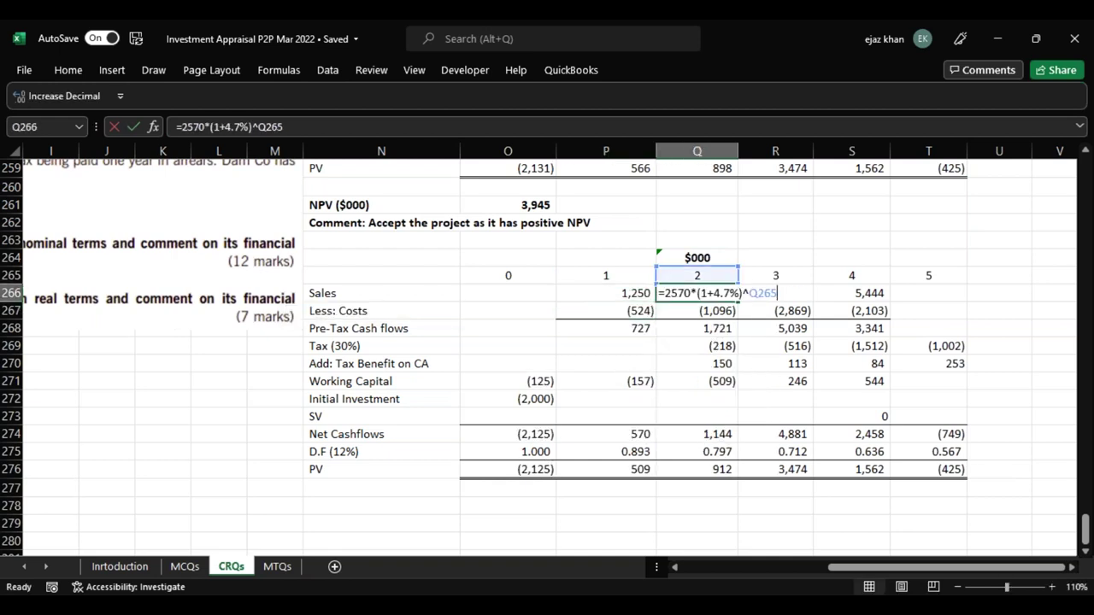
pyautogui.press('BackSpace')
pyautogui.press('BackSpace')
pyautogui.press('BackSpace')
pyautogui.press('BackSpace')
pyautogui.press('BackSpace')
pyautogui.press('BackSpace')
pyautogui.press('BackSpace')
pyautogui.press('BackSpace')
pyautogui.press('BackSpace')
pyautogui.press('BackSpace')
pyautogui.press('BackSpace')
pyautogui.press('BackSpace')
pyautogui.press('BackSpace')
pyautogui.press('BackSpace')
pyautogui.press('Return')
pyautogui.press('Up')
pyautogui.press('Right')
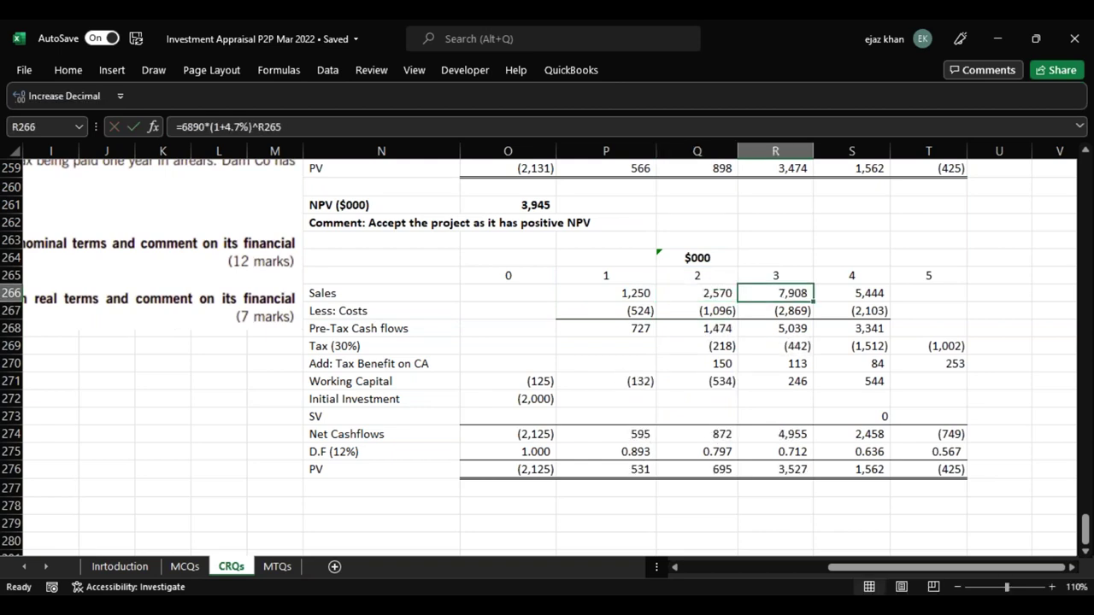
pyautogui.press('F2')
pyautogui.press('BackSpace')
pyautogui.press('BackSpace')
pyautogui.press('BackSpace')
pyautogui.press('BackSpace')
pyautogui.press('BackSpace')
pyautogui.press('BackSpace')
pyautogui.press('BackSpace')
pyautogui.press('BackSpace')
pyautogui.press('BackSpace')
pyautogui.press('BackSpace')
pyautogui.press('BackSpace')
pyautogui.press('BackSpace')
pyautogui.press('BackSpace')
pyautogui.press('BackSpace')
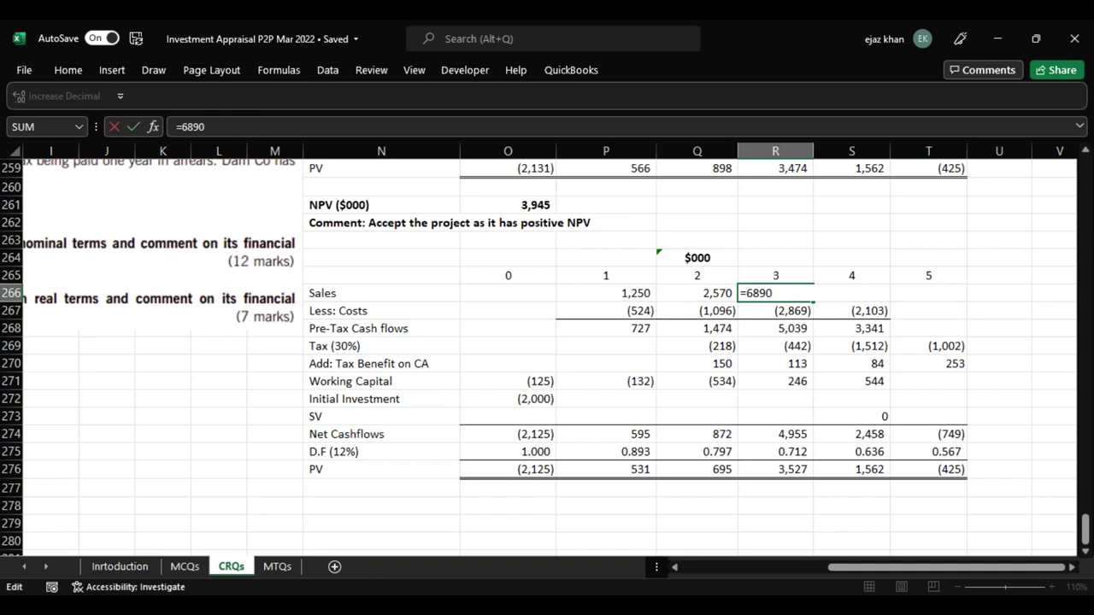
pyautogui.press('Return')
pyautogui.press('Up')
pyautogui.press('Right')
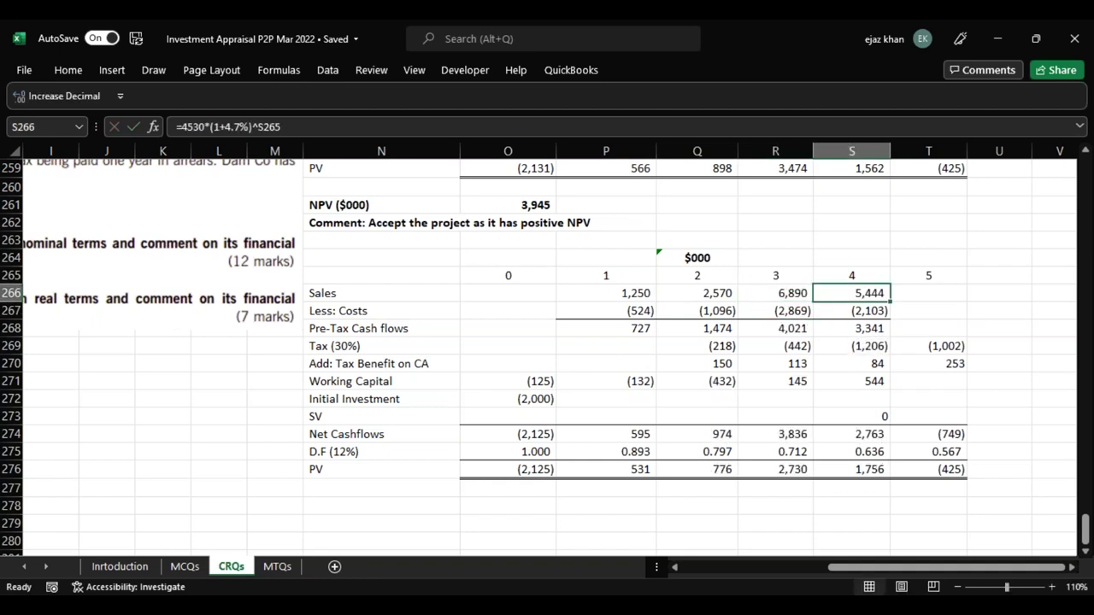
pyautogui.press('F2')
pyautogui.press('BackSpace')
pyautogui.press('BackSpace')
pyautogui.press('BackSpace')
pyautogui.press('BackSpace')
pyautogui.press('BackSpace')
pyautogui.press('BackSpace')
pyautogui.press('BackSpace')
pyautogui.press('BackSpace')
pyautogui.press('BackSpace')
pyautogui.press('BackSpace')
pyautogui.press('BackSpace')
pyautogui.press('BackSpace')
pyautogui.press('BackSpace')
pyautogui.press('BackSpace')
pyautogui.press('Return')
# - Remove the inflation factor from years 1 to 4 Costs, giving (500), (1,000), (2,500) and (1,750)
pyautogui.press('Left')
pyautogui.press('Left')
pyautogui.press('Left')
pyautogui.press('F2')
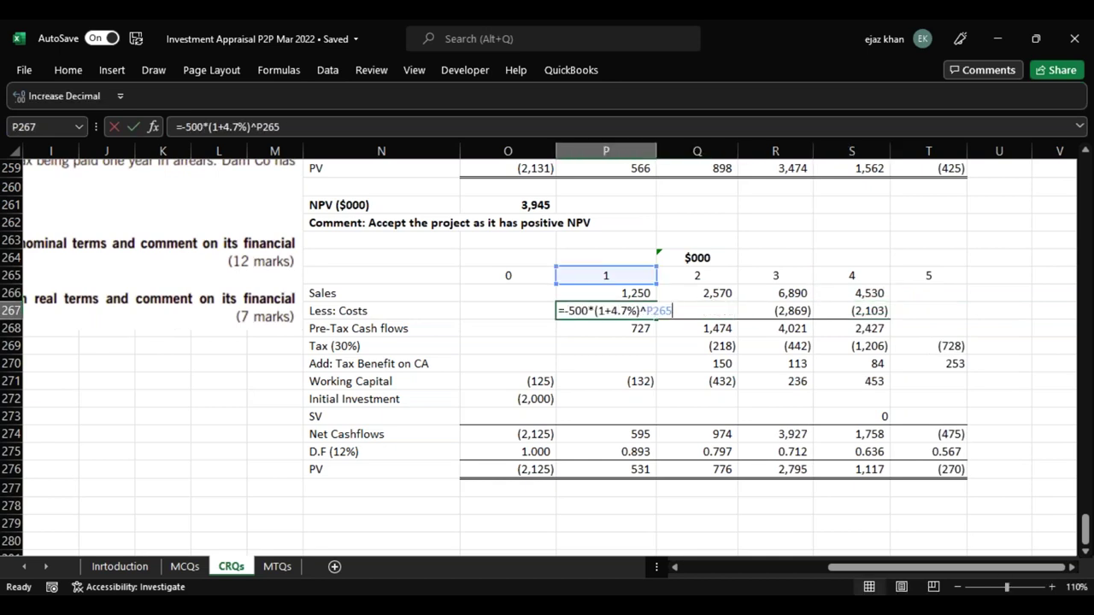
pyautogui.press('BackSpace')
pyautogui.press('BackSpace')
pyautogui.press('BackSpace')
pyautogui.press('BackSpace')
pyautogui.press('BackSpace')
pyautogui.press('BackSpace')
pyautogui.press('BackSpace')
pyautogui.press('BackSpace')
pyautogui.press('BackSpace')
pyautogui.press('BackSpace')
pyautogui.press('BackSpace')
pyautogui.press('BackSpace')
pyautogui.press('BackSpace')
pyautogui.press('BackSpace')
pyautogui.hotkey('ctrl', 'Return')
pyautogui.press('Right')
pyautogui.press('F2')
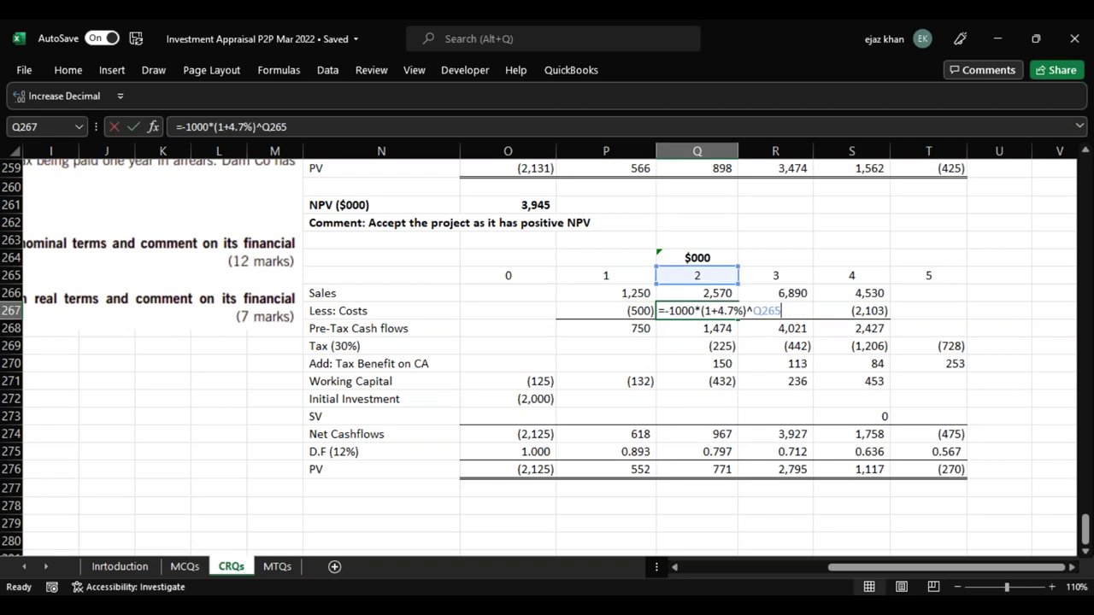
pyautogui.press('BackSpace')
pyautogui.press('BackSpace')
pyautogui.press('BackSpace')
pyautogui.press('BackSpace')
pyautogui.press('BackSpace')
pyautogui.press('BackSpace')
pyautogui.press('BackSpace')
pyautogui.press('BackSpace')
pyautogui.press('BackSpace')
pyautogui.press('BackSpace')
pyautogui.press('BackSpace')
pyautogui.press('BackSpace')
pyautogui.press('BackSpace')
pyautogui.press('BackSpace')
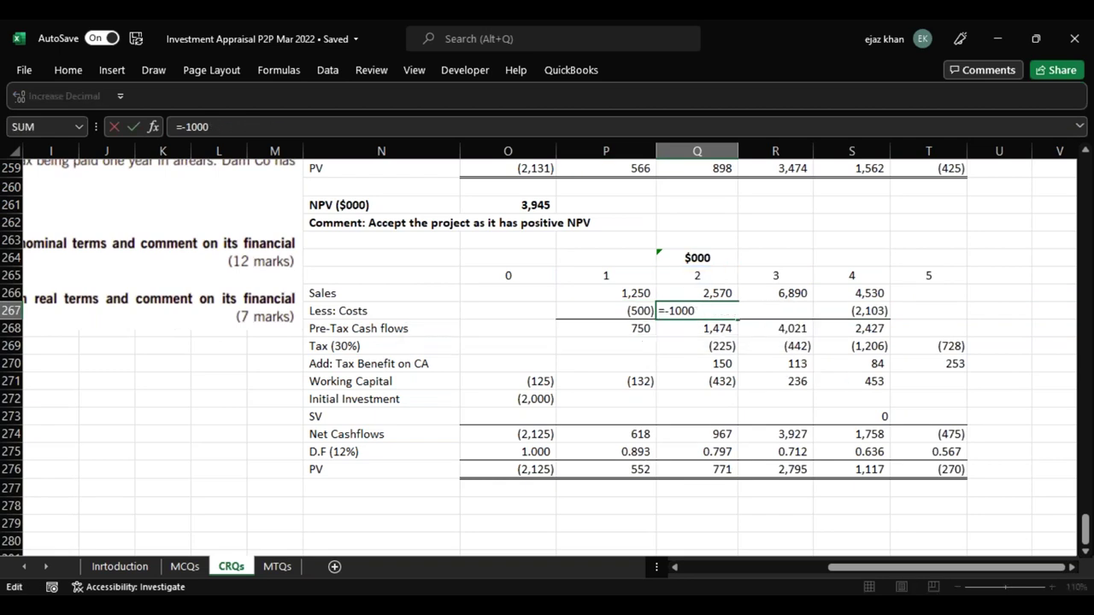
pyautogui.hotkey('ctrl', 'Return')
pyautogui.press('Right')
pyautogui.press('F2')
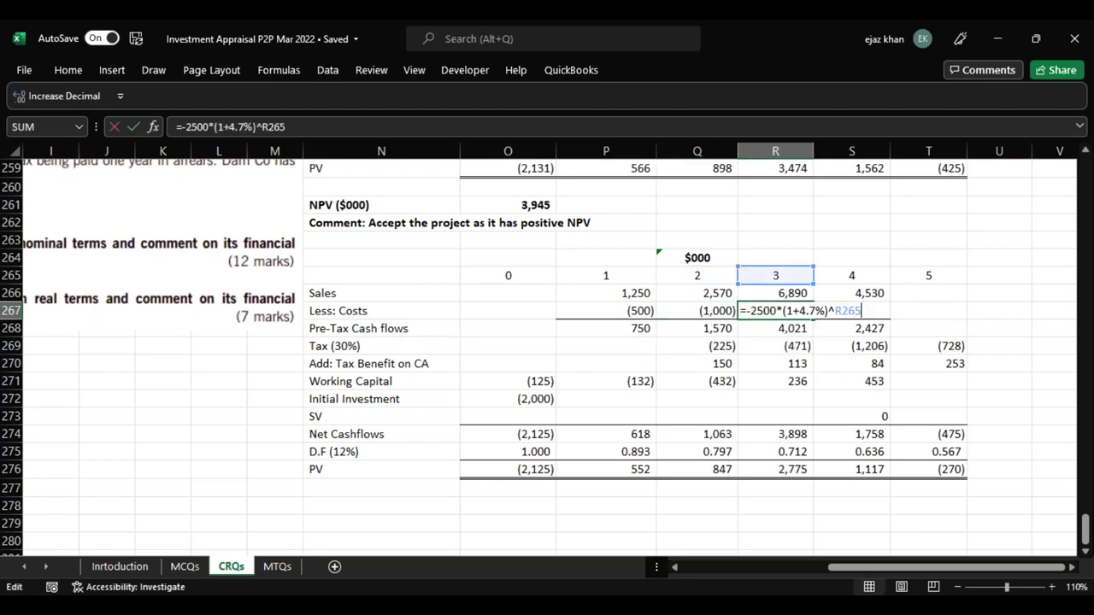
pyautogui.press('BackSpace')
pyautogui.press('BackSpace')
pyautogui.press('BackSpace')
pyautogui.press('BackSpace')
pyautogui.press('BackSpace')
pyautogui.press('BackSpace')
pyautogui.press('BackSpace')
pyautogui.press('BackSpace')
pyautogui.press('BackSpace')
pyautogui.press('BackSpace')
pyautogui.press('BackSpace')
pyautogui.press('BackSpace')
pyautogui.press('BackSpace')
pyautogui.press('BackSpace')
pyautogui.hotkey('ctrl', 'Return')
pyautogui.press('Right')
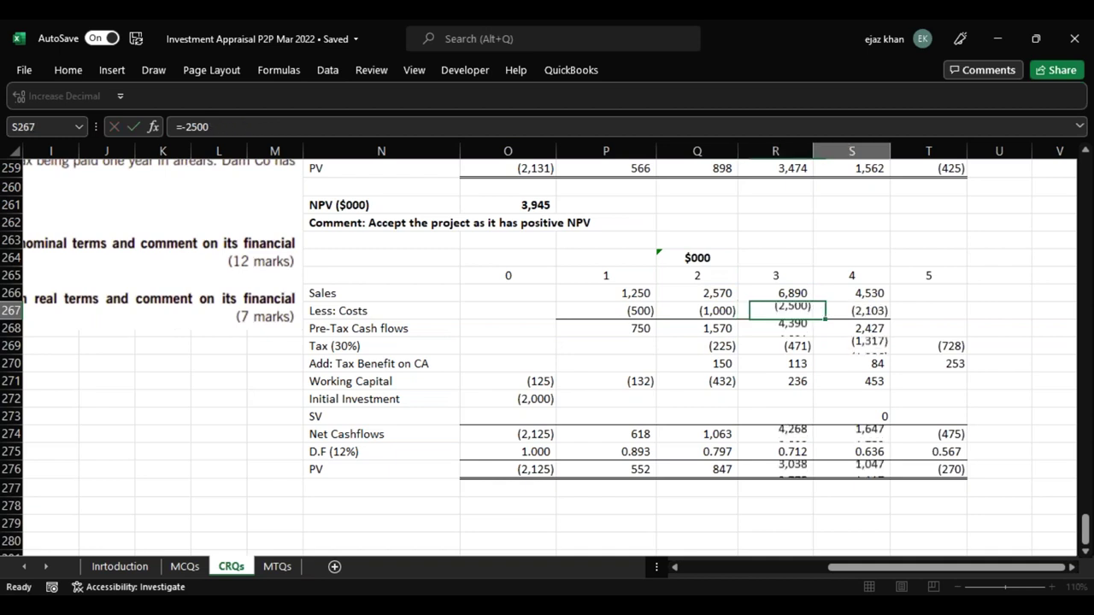
pyautogui.press('F2')
pyautogui.press('BackSpace')
pyautogui.press('BackSpace')
pyautogui.press('BackSpace')
pyautogui.press('BackSpace')
pyautogui.press('BackSpace')
pyautogui.press('BackSpace')
pyautogui.press('BackSpace')
pyautogui.press('BackSpace')
pyautogui.press('BackSpace')
pyautogui.press('BackSpace')
pyautogui.press('BackSpace')
pyautogui.press('BackSpace')
pyautogui.press('BackSpace')
pyautogui.press('BackSpace')
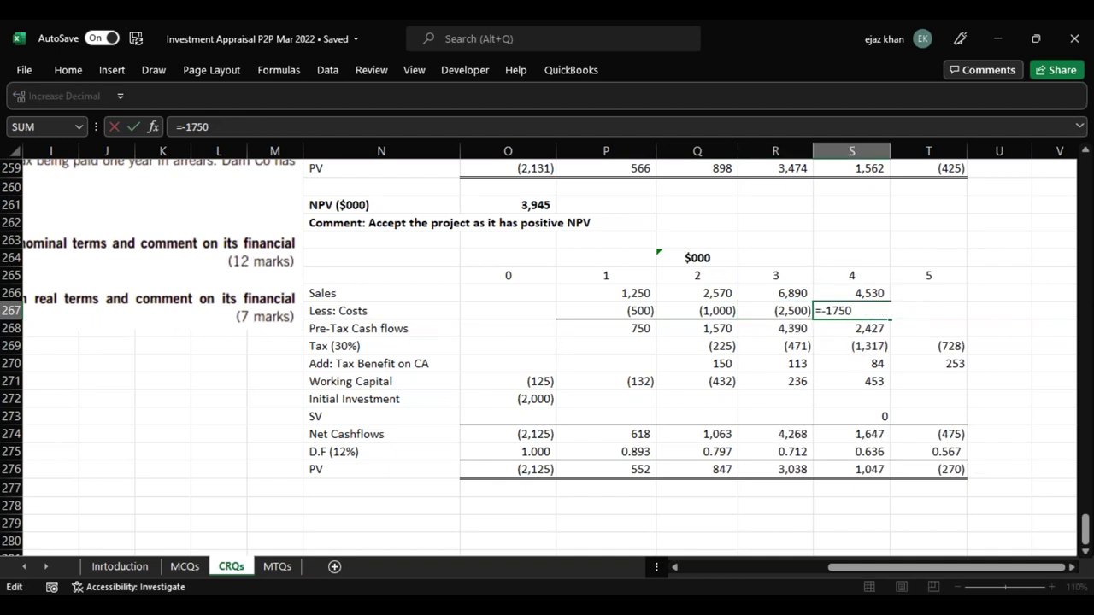
pyautogui.click(606, 328)
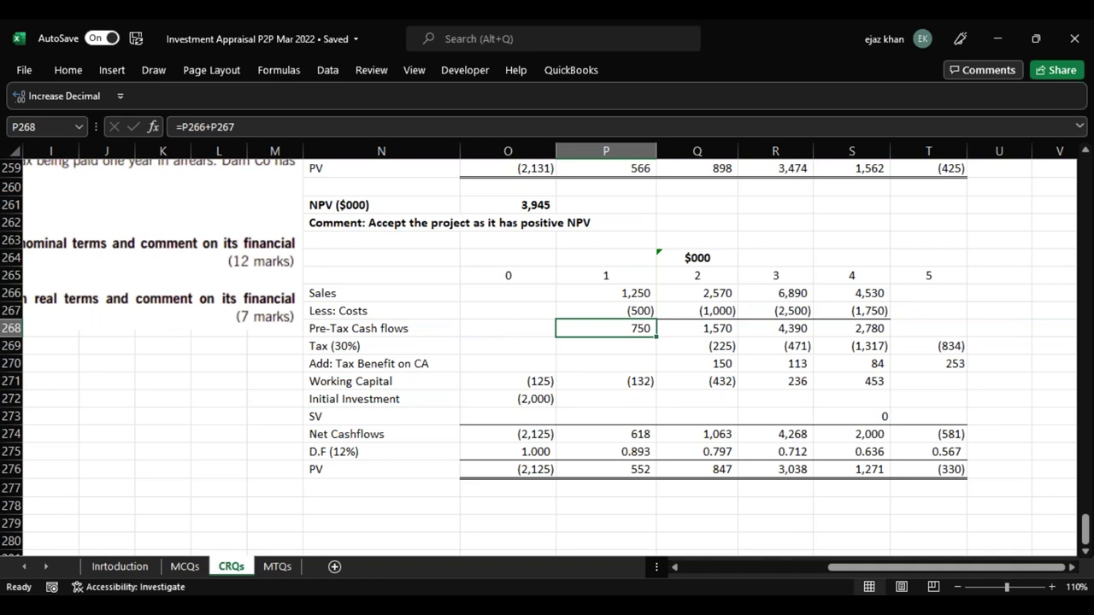
pyautogui.click(605, 310)
pyautogui.click(605, 328)
pyautogui.click(606, 310)
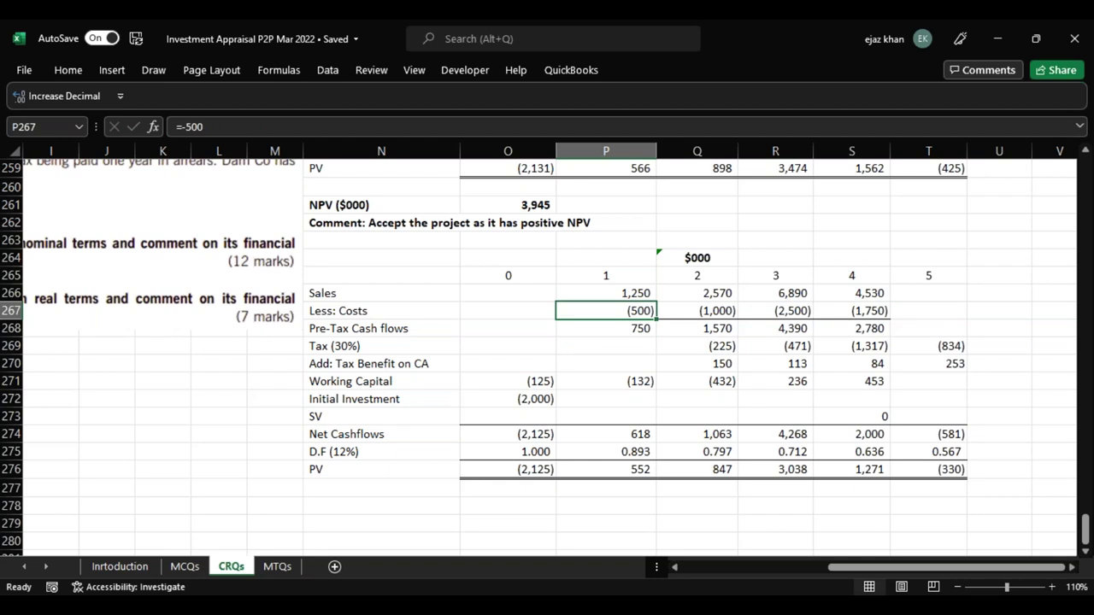
pyautogui.click(606, 328)
pyautogui.press('Down')
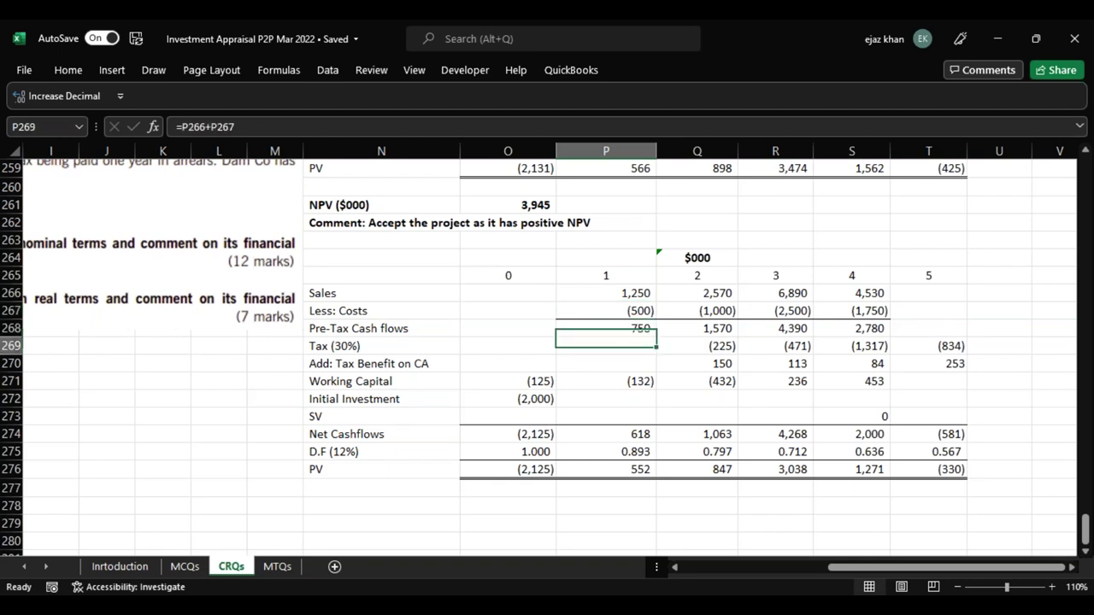
pyautogui.press('Left')
pyautogui.press('Left')
pyautogui.press('Right')
pyautogui.press('Right')
pyautogui.click(696, 345)
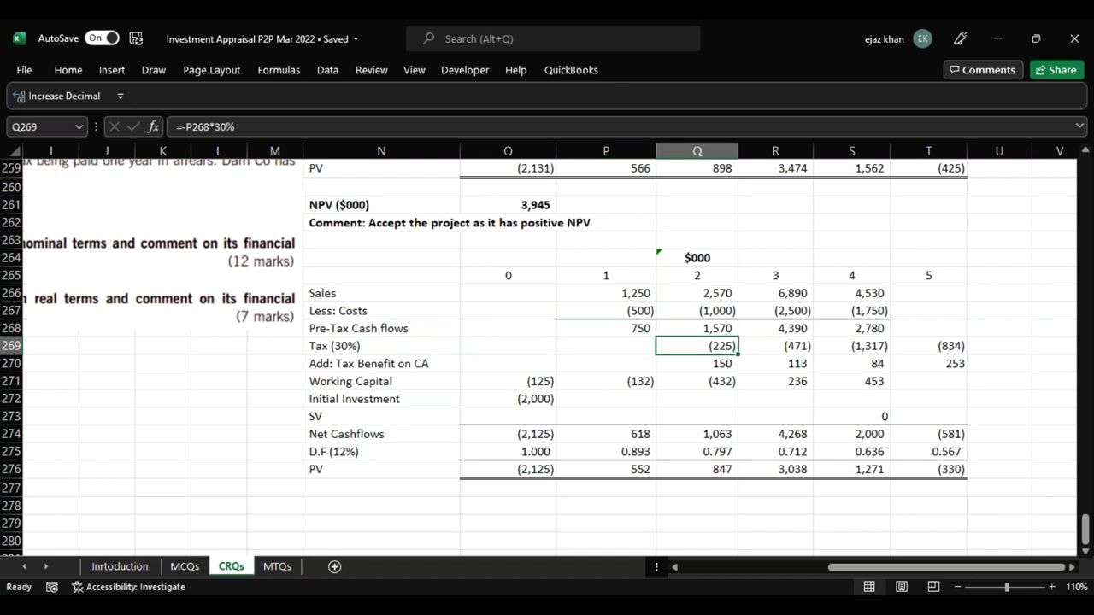
pyautogui.hotkey('shift', 'Right')
pyautogui.hotkey('shift', 'Right')
pyautogui.hotkey('shift', 'Right')
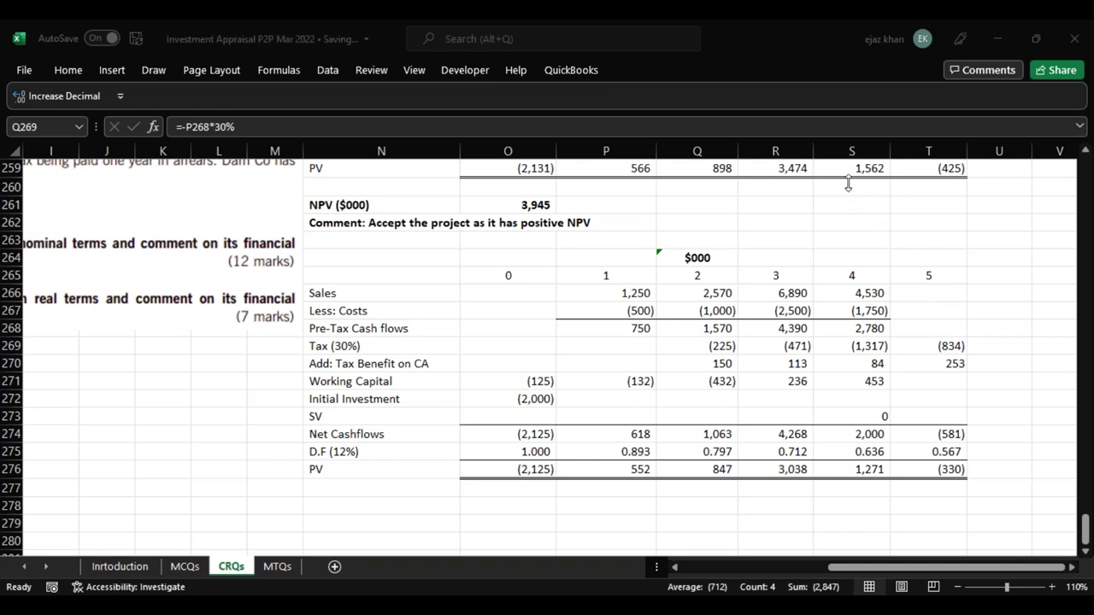
pyautogui.doubleClick(713, 347)
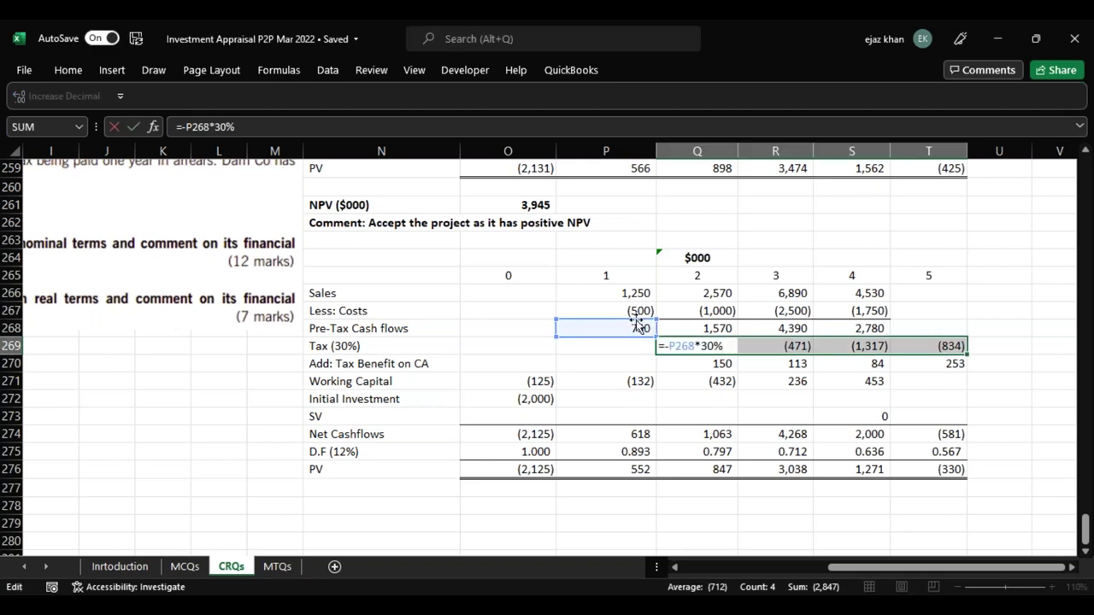
pyautogui.hotkey('ctrl', 'Return')
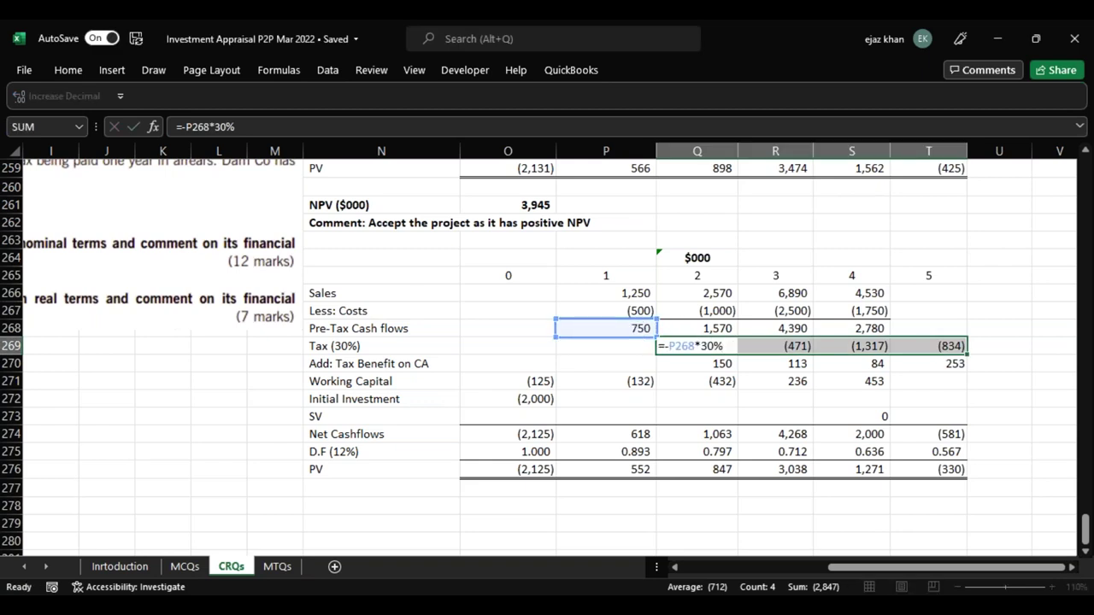
pyautogui.press('Down')
pyautogui.press('Left')
pyautogui.press('Left')
pyautogui.press('Left')
pyautogui.press('Right')
pyautogui.press('Left')
pyautogui.press('Right')
pyautogui.press('Right')
pyautogui.press('Right')
pyautogui.press('Right')
pyautogui.press('Left')
pyautogui.press('Left')
pyautogui.press('Left')
pyautogui.press('Left')
pyautogui.press('Right')
pyautogui.press('Right')
pyautogui.press('Right')
pyautogui.press('Right')
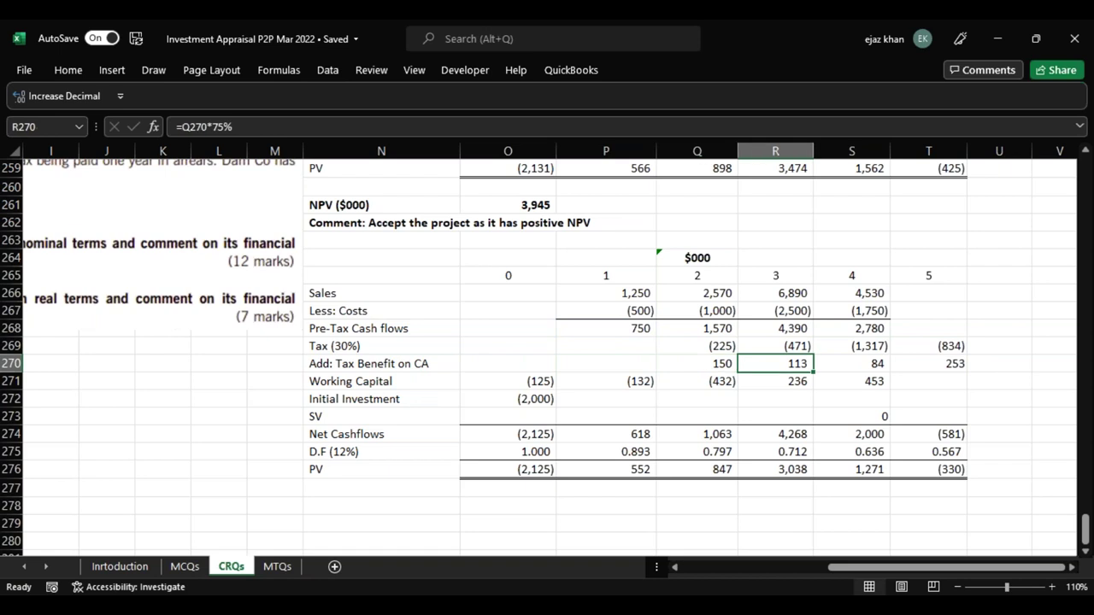
pyautogui.press('Left')
pyautogui.hotkey('shift', 'Right')
pyautogui.hotkey('shift', 'Right')
pyautogui.hotkey('shift', 'Right')
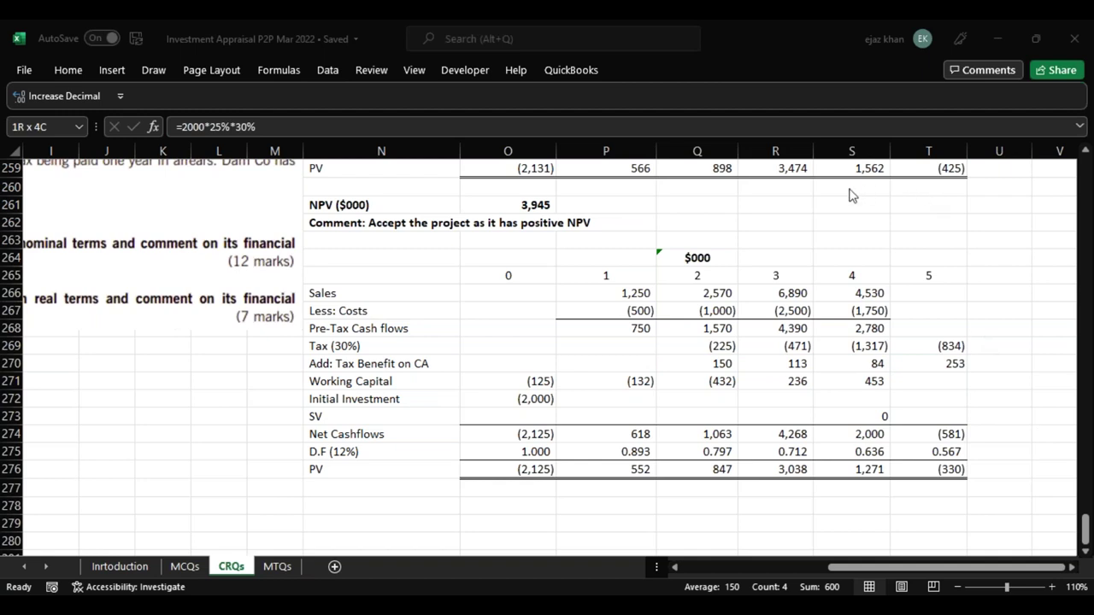
# - Review the tax benefit, working capital, 2,000 investment, zero scrap value and net cash flow figures
pyautogui.click(718, 362)
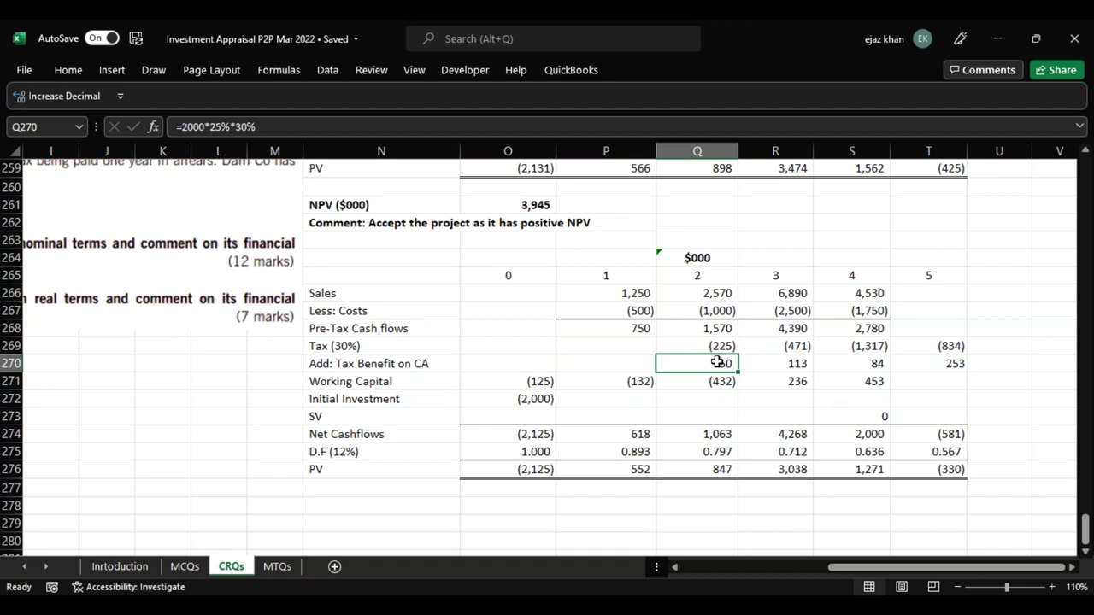
pyautogui.hotkey('shift', 'Right')
pyautogui.hotkey('shift', 'Right')
pyautogui.hotkey('shift', 'Right')
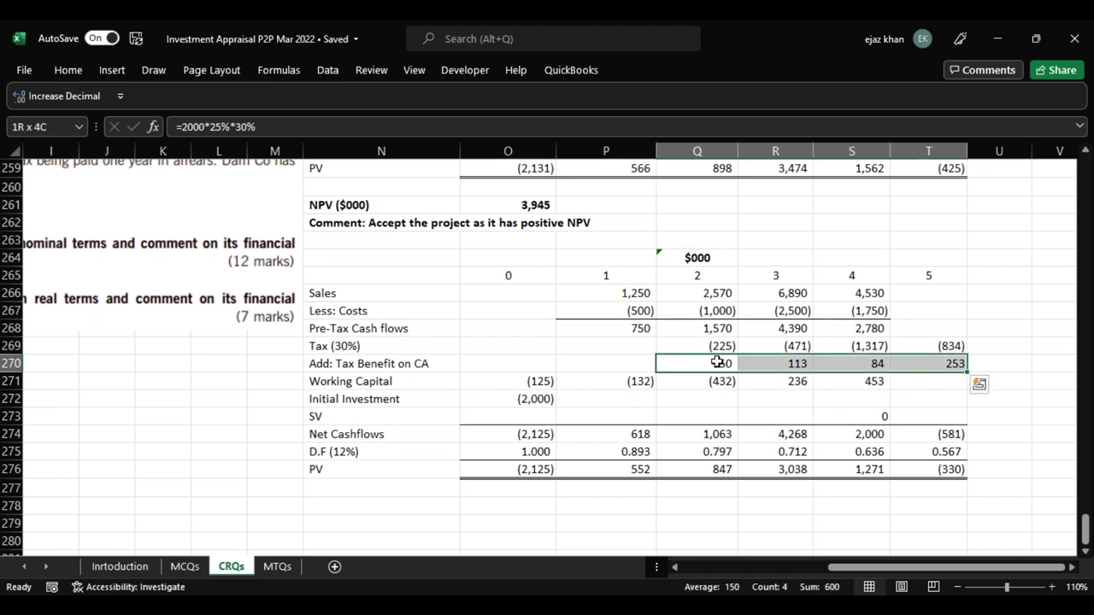
pyautogui.press('Left')
pyautogui.press('Left')
pyautogui.press('Down')
pyautogui.hotkey('shift', 'Right')
pyautogui.hotkey('shift', 'Right')
pyautogui.hotkey('shift', 'Right')
pyautogui.hotkey('shift', 'Right')
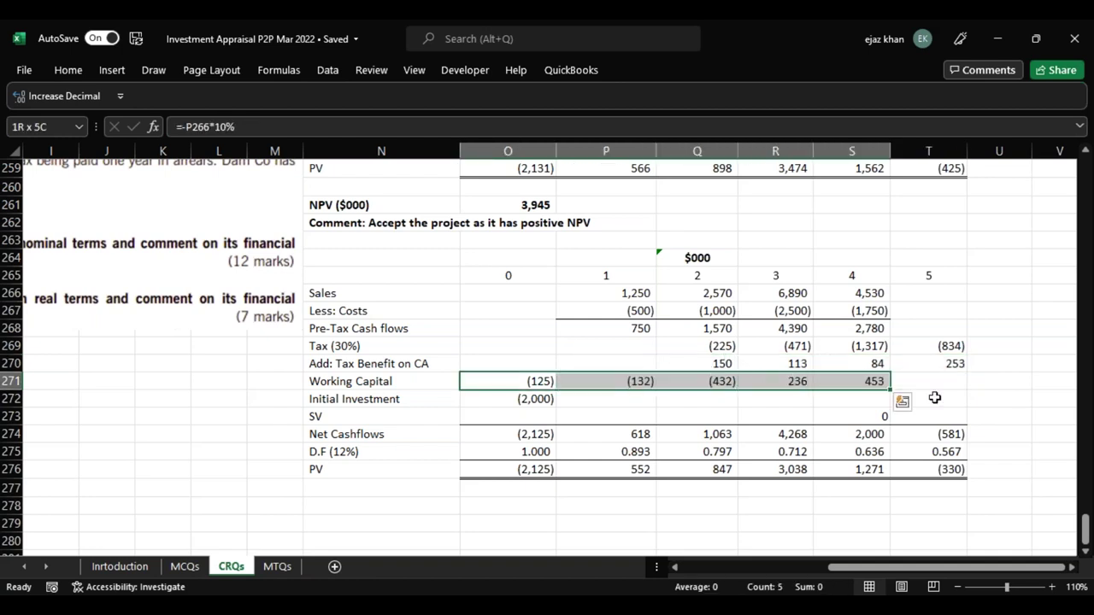
pyautogui.click(957, 380)
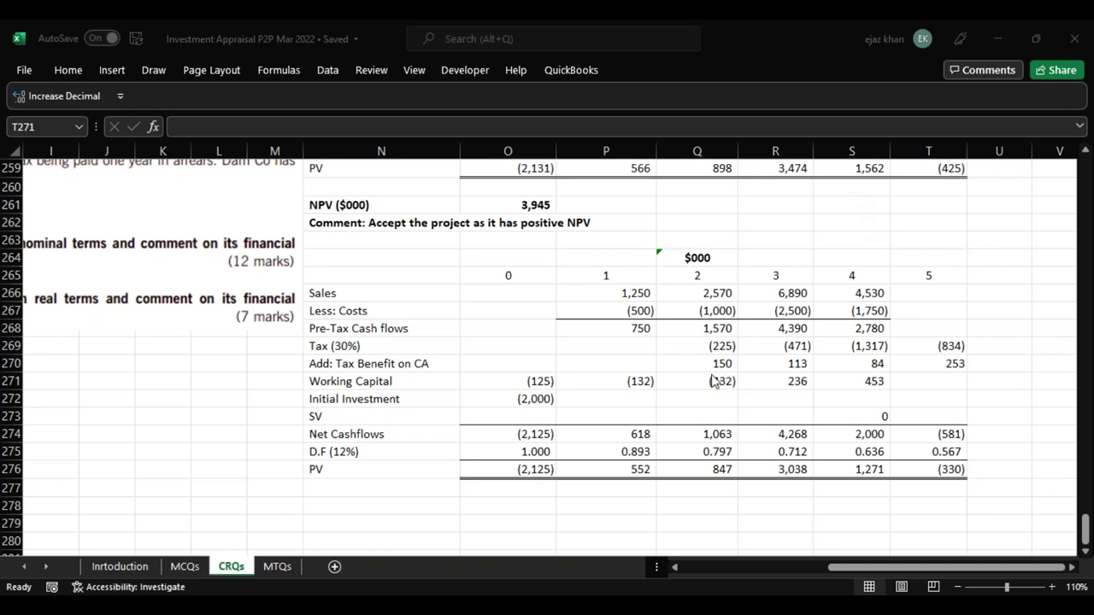
pyautogui.click(517, 399)
pyautogui.click(519, 401)
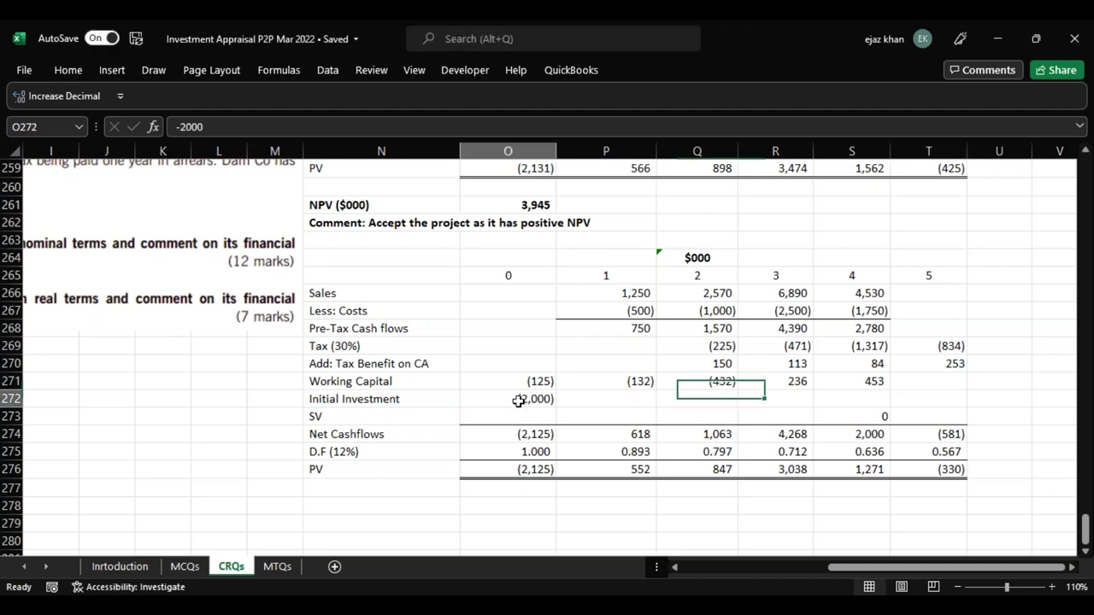
pyautogui.click(878, 416)
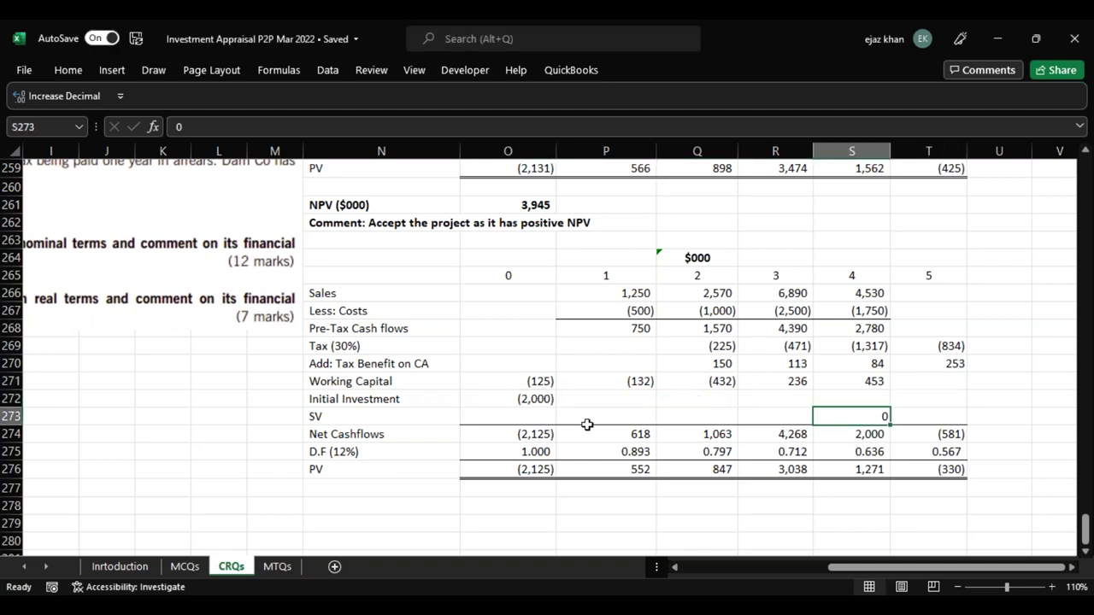
pyautogui.moveTo(522, 437); pyautogui.dragTo(933, 434)
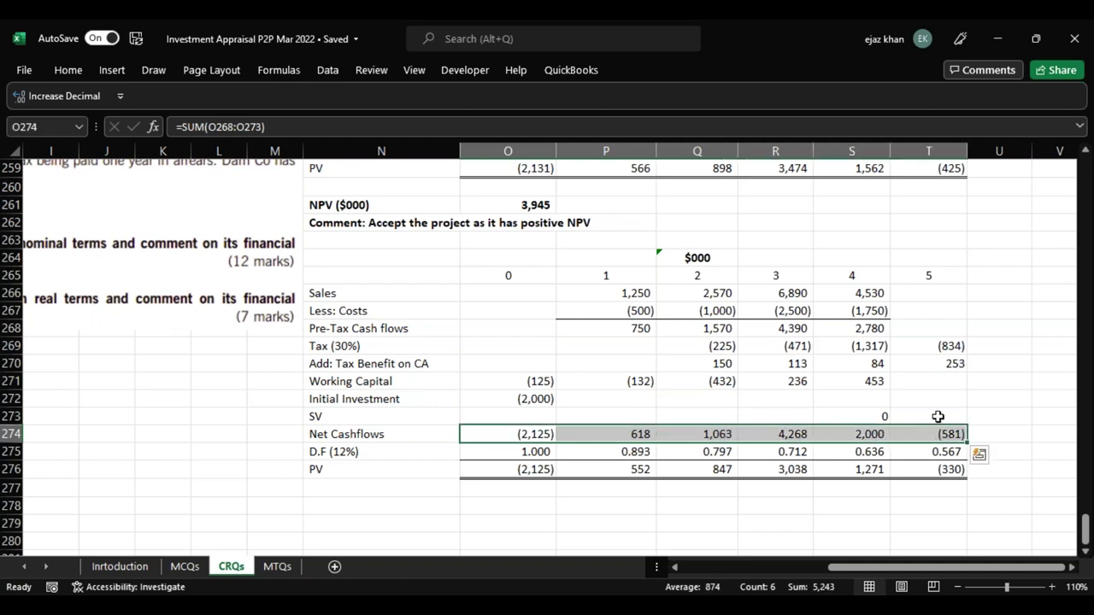
# - Check the discount factor and PV rows, then start the note '(1+Nominal Rate) = (1+real Rate)*' in N279
pyautogui.click(369, 450)
pyautogui.click(338, 467)
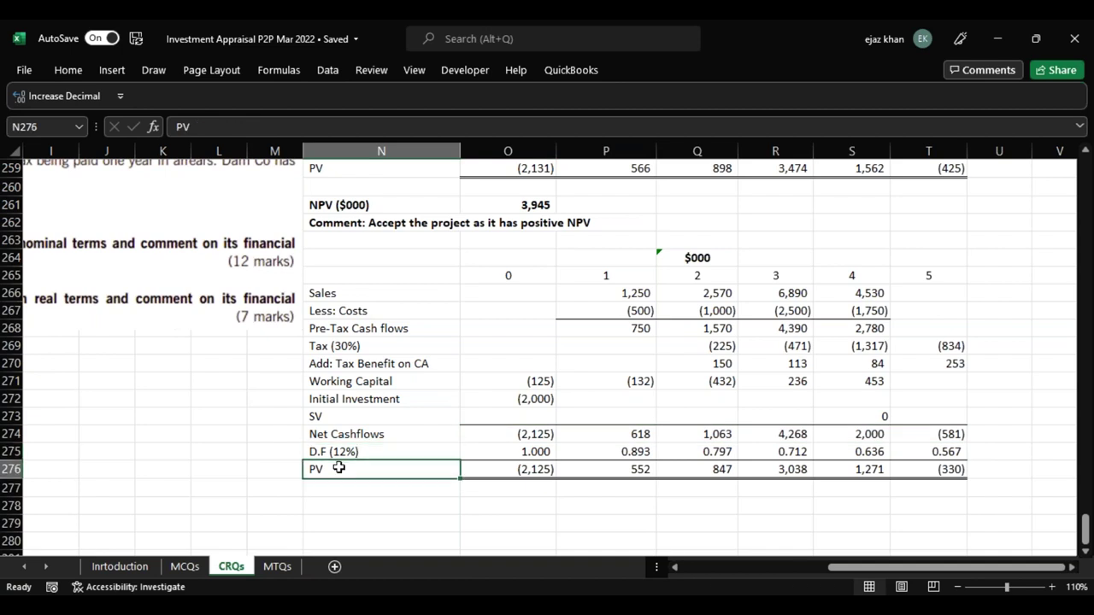
pyautogui.click(375, 519)
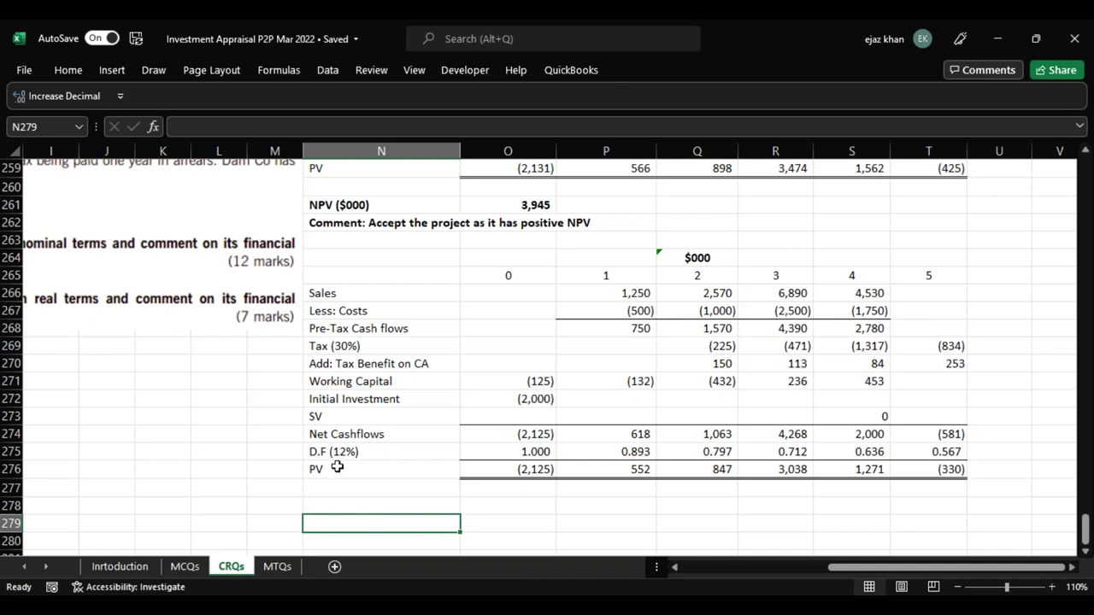
pyautogui.write('(1')
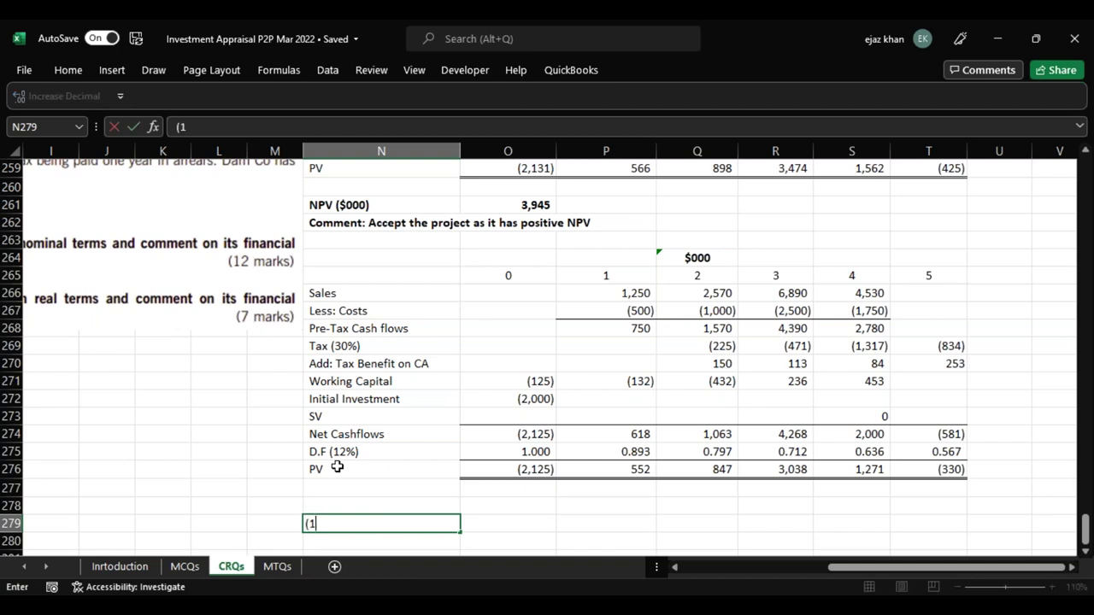
pyautogui.write('+Nominal Rate')
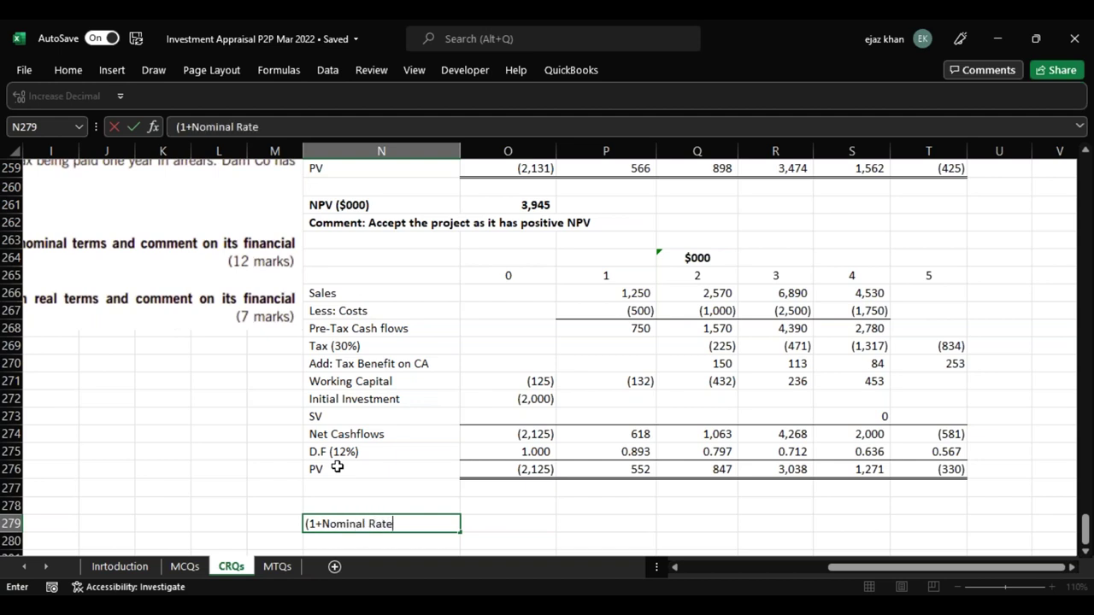
pyautogui.write(') = (1+real Rate)')
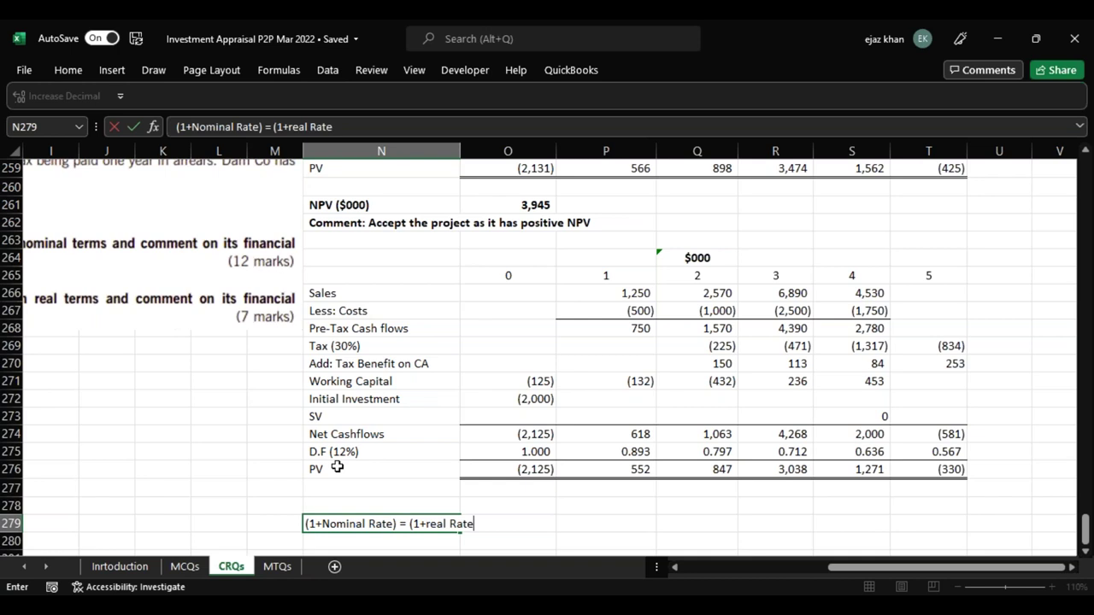
pyautogui.write('*')
# - Complete the N279 note to read '(1+Nominal Rate) = (1+real Rate)x (1+inflation Rate)'
pyautogui.press('BackSpace')
pyautogui.write('x (1+inflation Rate)')
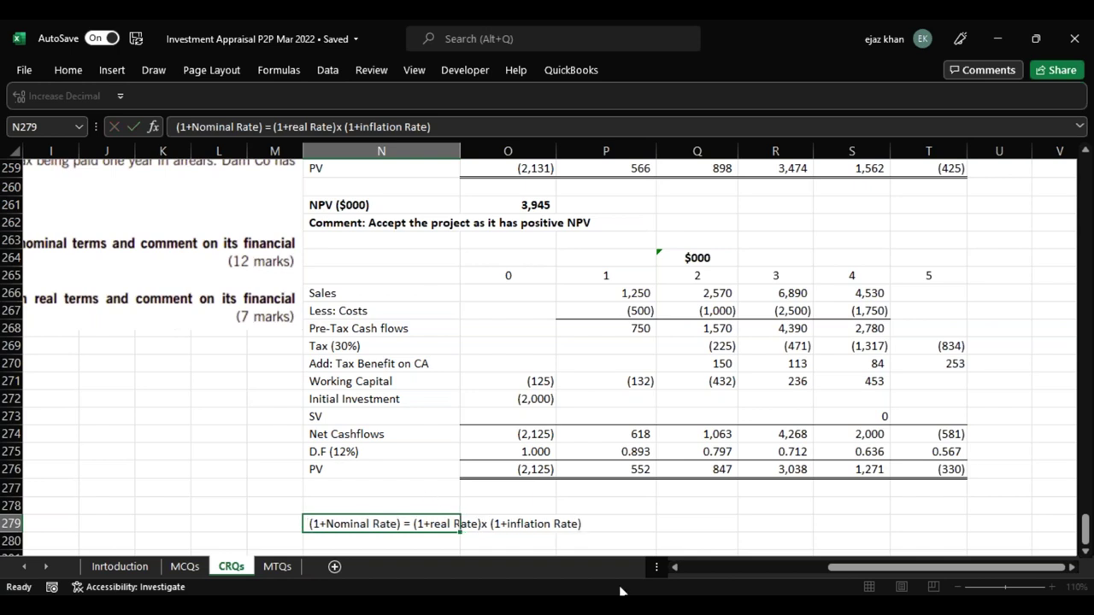
pyautogui.press('Return')
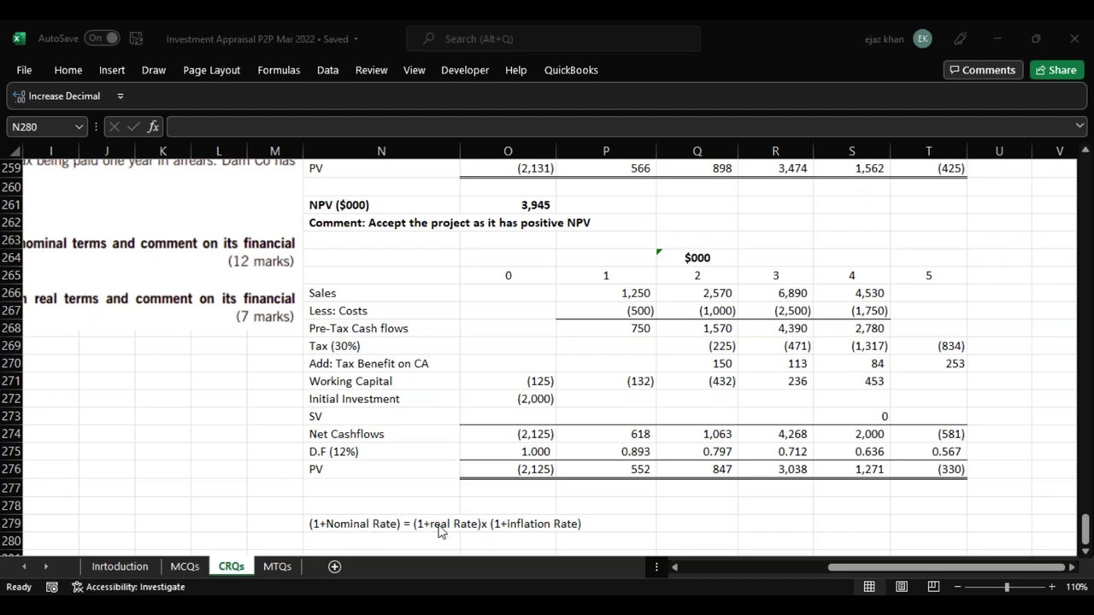
# - Enter the label 'Real Rate' in N280 below the formula note
pyautogui.click(387, 541)
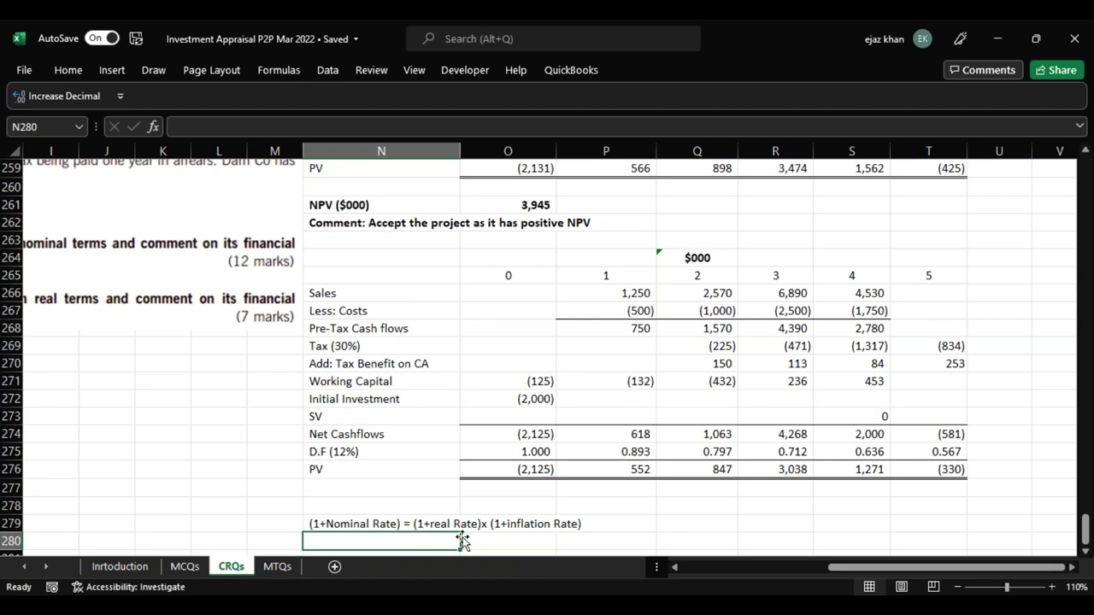
pyautogui.write('rate')
pyautogui.press('Tab')
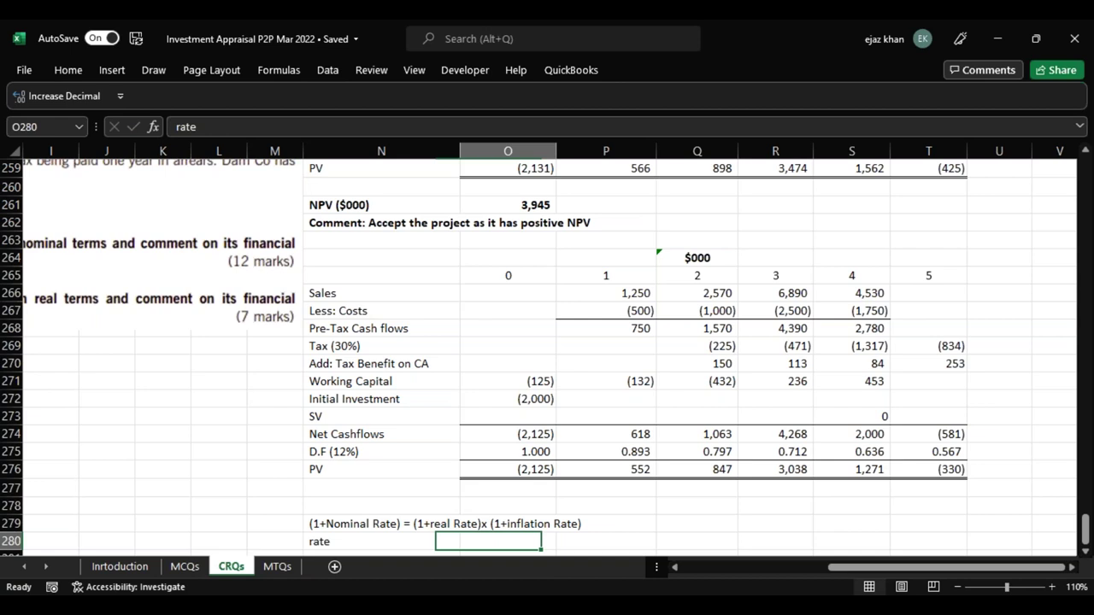
pyautogui.press('Left')
pyautogui.write('Real ')
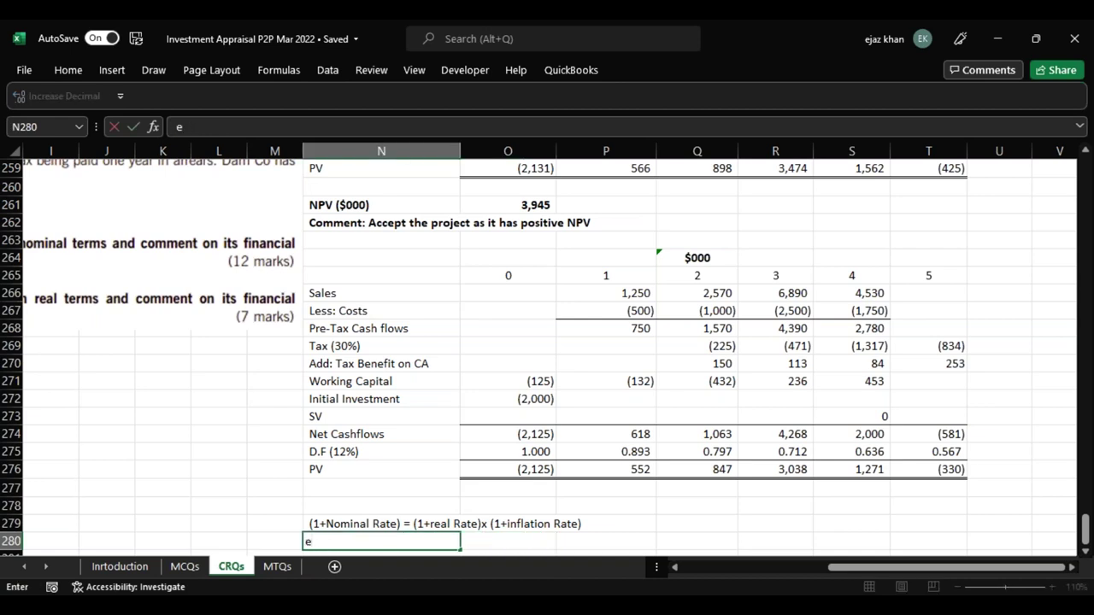
pyautogui.write('Rate')
pyautogui.press('Tab')
# - Enter =((1+12%)/(1+4.7%))-1 in O280 to compute the real rate
pyautogui.write('-')
pyautogui.press('BackSpace')
pyautogui.write('=(')
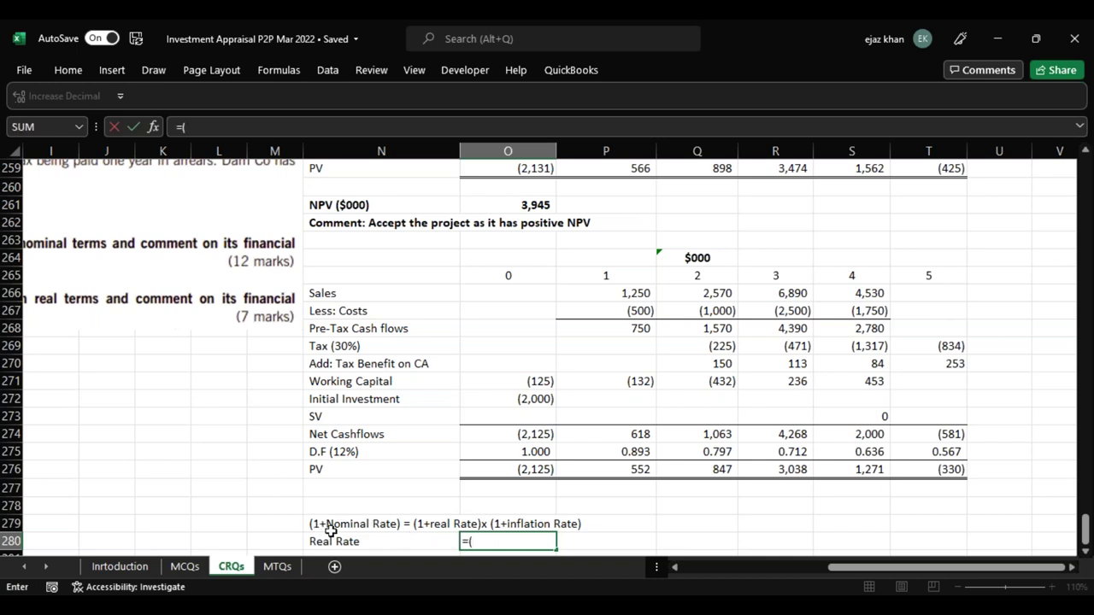
pyautogui.write('1+12%)/')
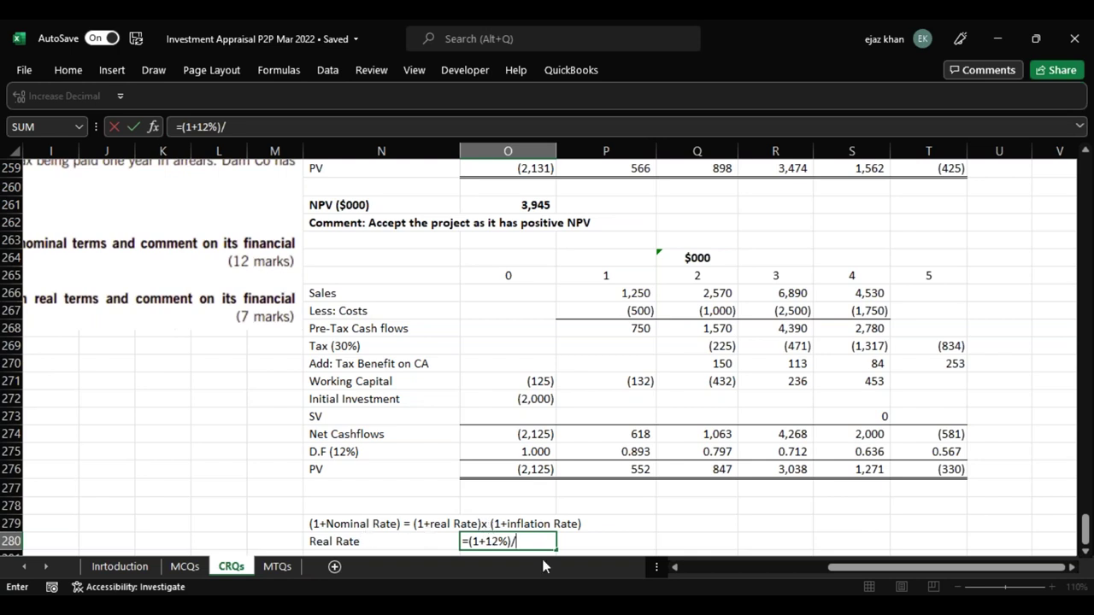
pyautogui.write('(1+')
pyautogui.write('4.47')
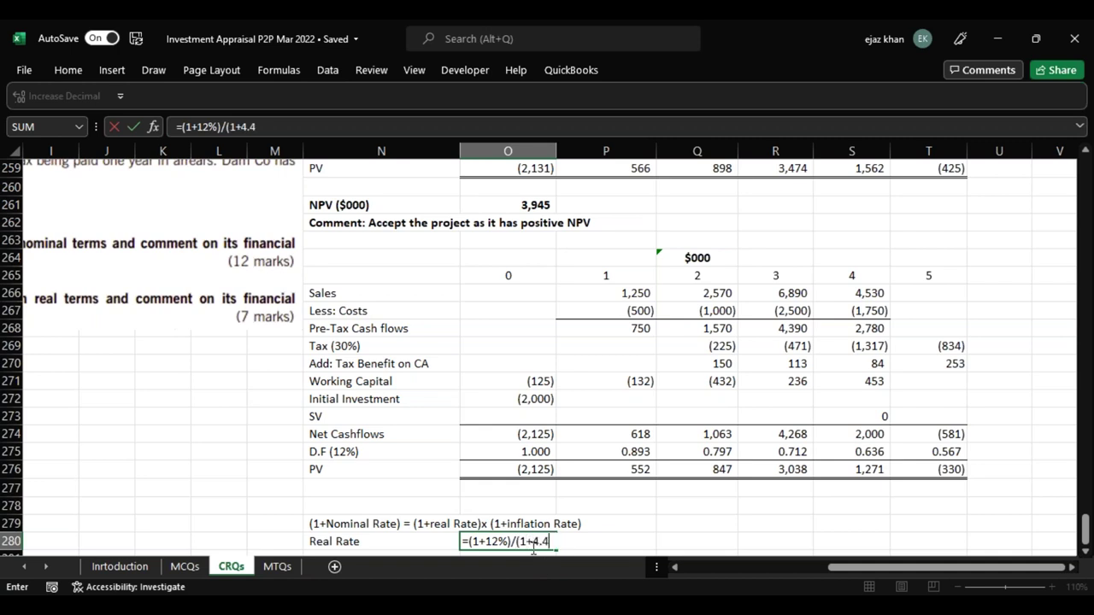
pyautogui.press('BackSpace')
pyautogui.press('BackSpace')
pyautogui.write('7%))')
pyautogui.click(469, 542)
pyautogui.write('(')
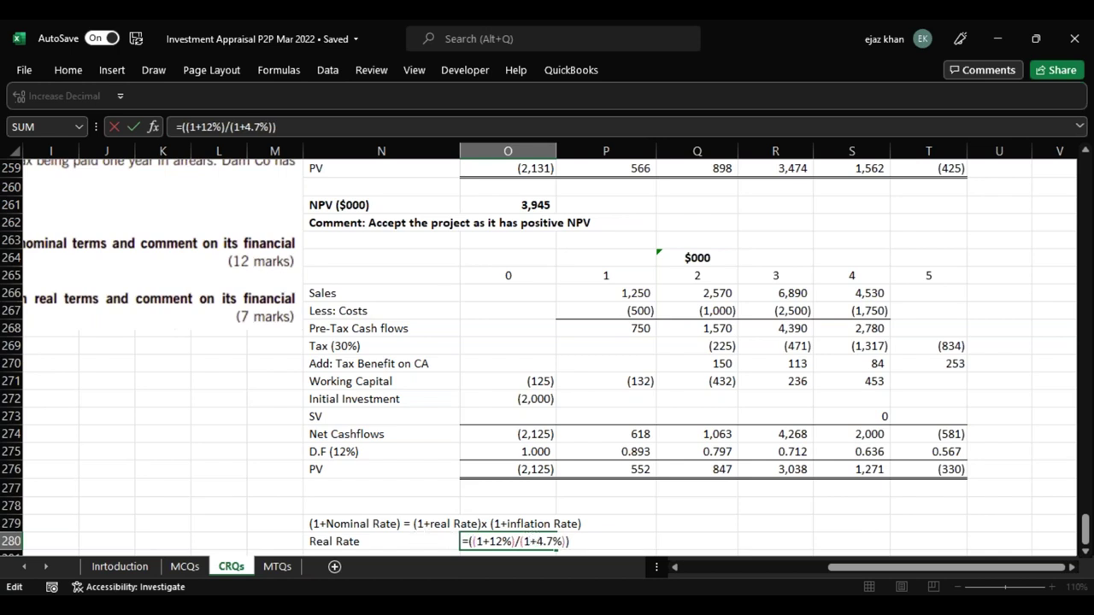
pyautogui.write('-1')
pyautogui.press('Return')
# - Format the real rate as a percentage with two added decimals, showing 6.97%
pyautogui.press('Up')
pyautogui.click(74, 75)
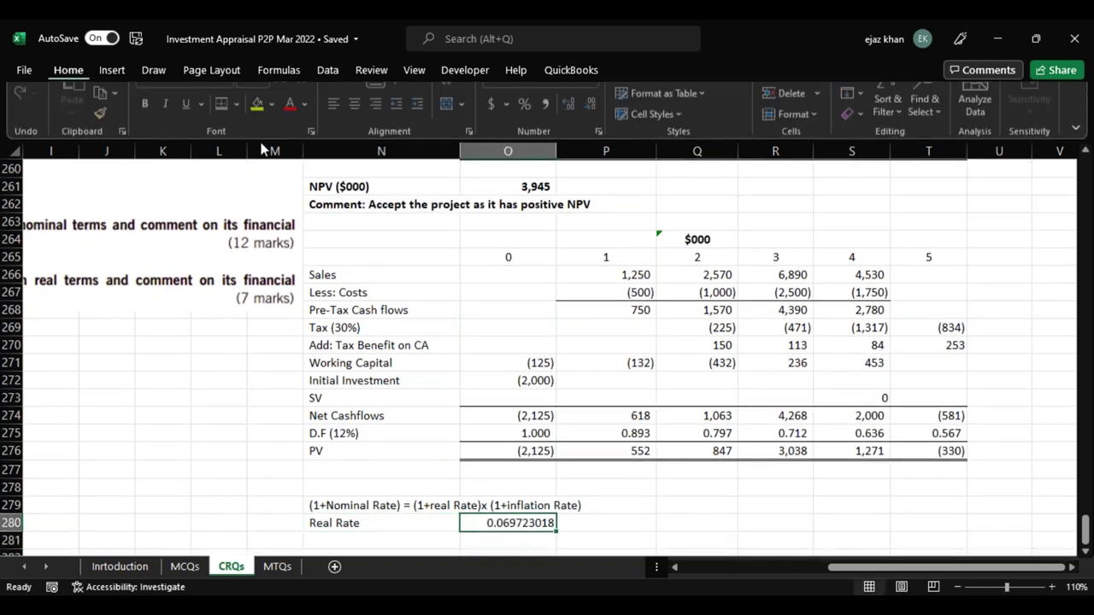
pyautogui.click(527, 126)
pyautogui.click(569, 126)
pyautogui.click(569, 127)
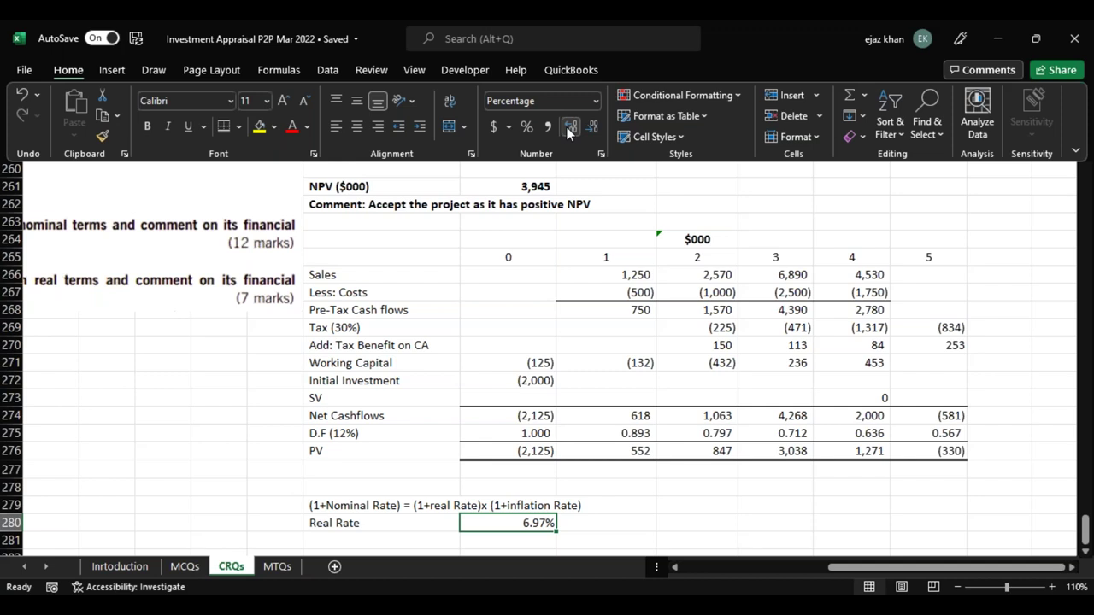
pyautogui.moveTo(342, 523); pyautogui.dragTo(512, 523)
# - Bold the Real Rate row and relabel the discount row as D.F (6.97%)
pyautogui.hotkey('ctrl', 'b')
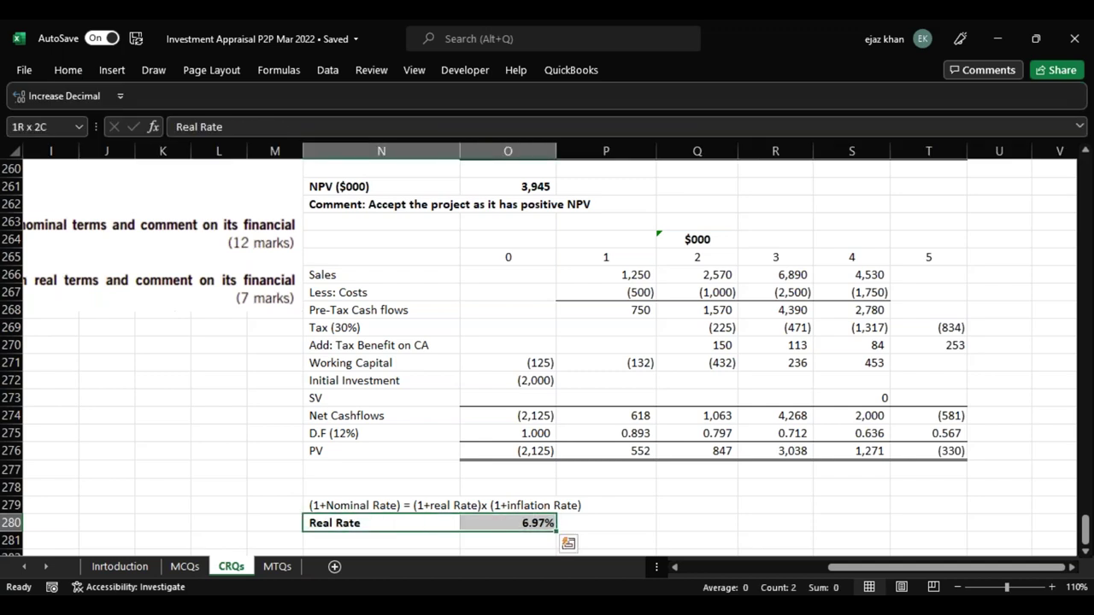
pyautogui.press('Up')
pyautogui.press('Up')
pyautogui.press('Up')
pyautogui.press('Up')
pyautogui.press('Up')
pyautogui.press('Up')
pyautogui.hotkey('shift', 'Right')
pyautogui.hotkey('shift', 'Right')
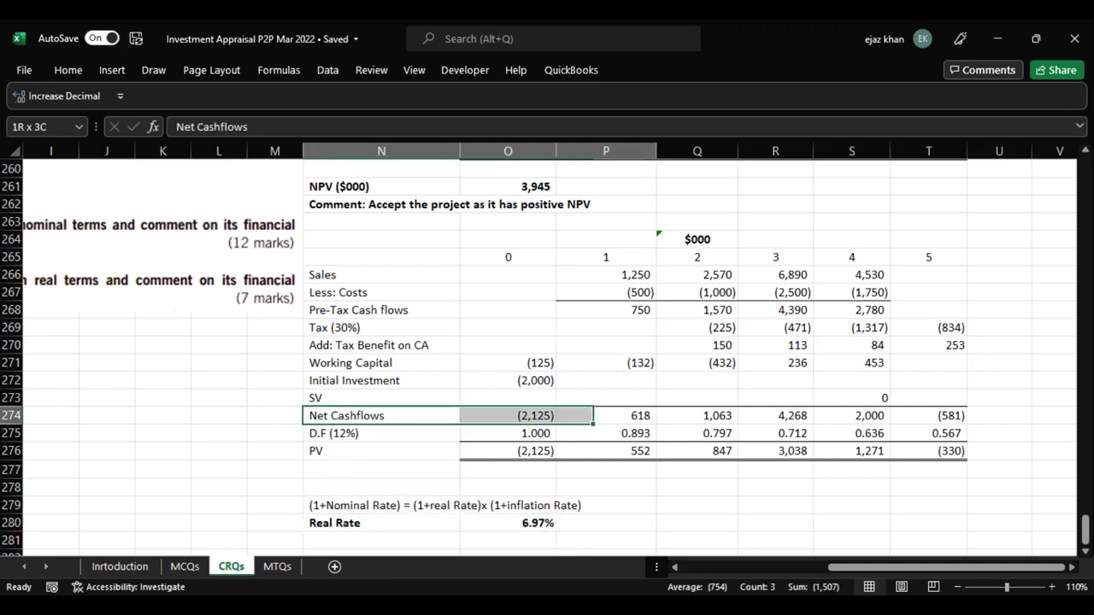
pyautogui.hotkey('shift', 'Right')
pyautogui.hotkey('shift', 'Right')
pyautogui.hotkey('shift', 'Right')
pyautogui.hotkey('shift', 'Right')
pyautogui.press('Down')
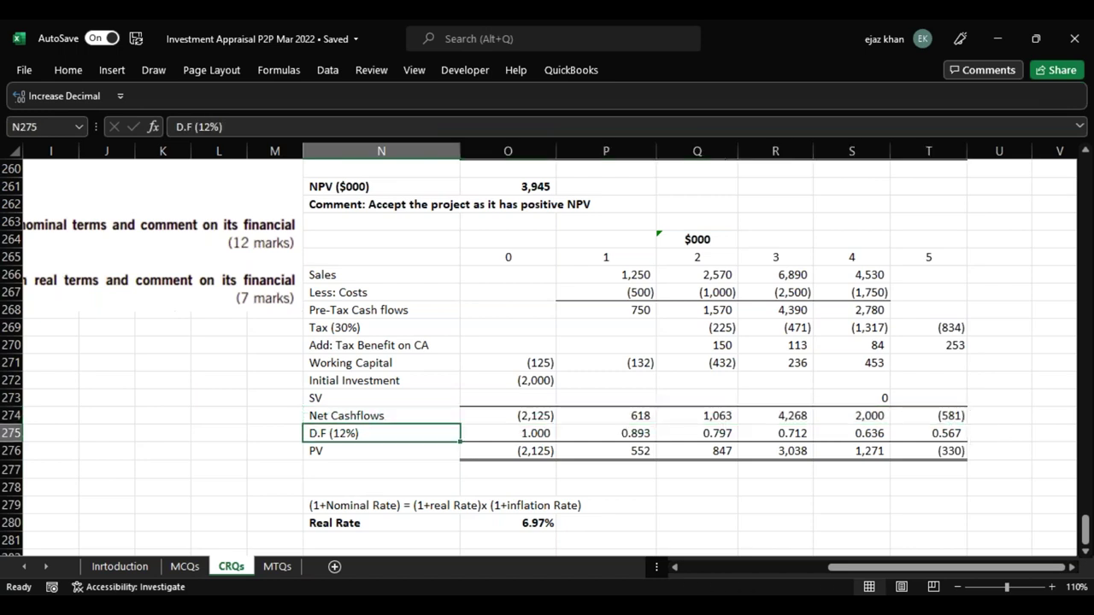
pyautogui.press('F2')
pyautogui.hotkey('shift', 'Left')
pyautogui.hotkey('shift', 'Left')
pyautogui.hotkey('shift', 'Left')
pyautogui.hotkey('shift', 'Left')
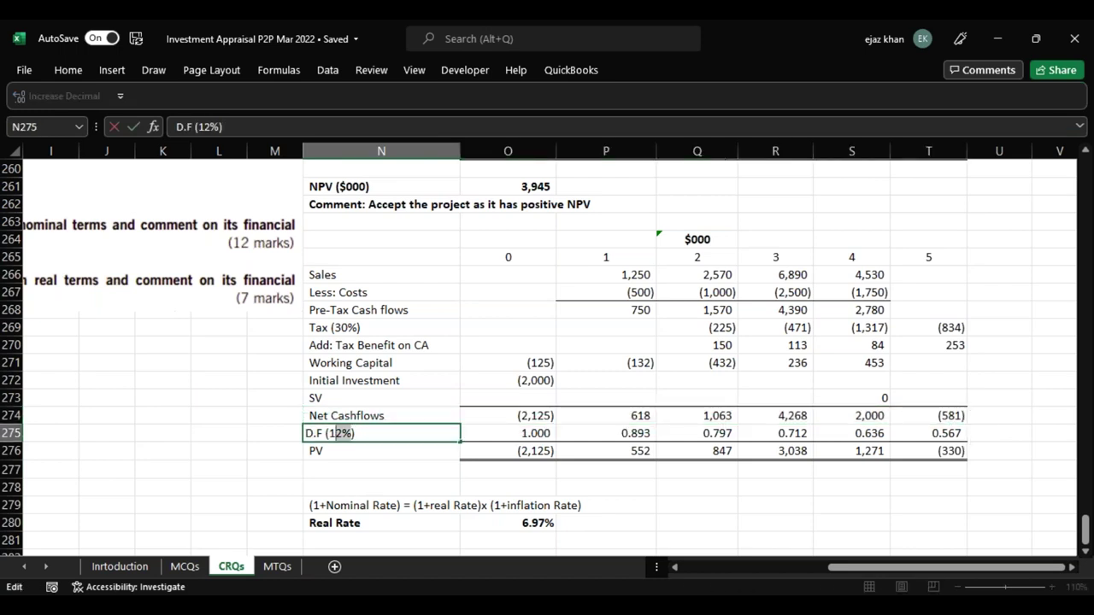
pyautogui.write('6.97%')
pyautogui.press('Return')
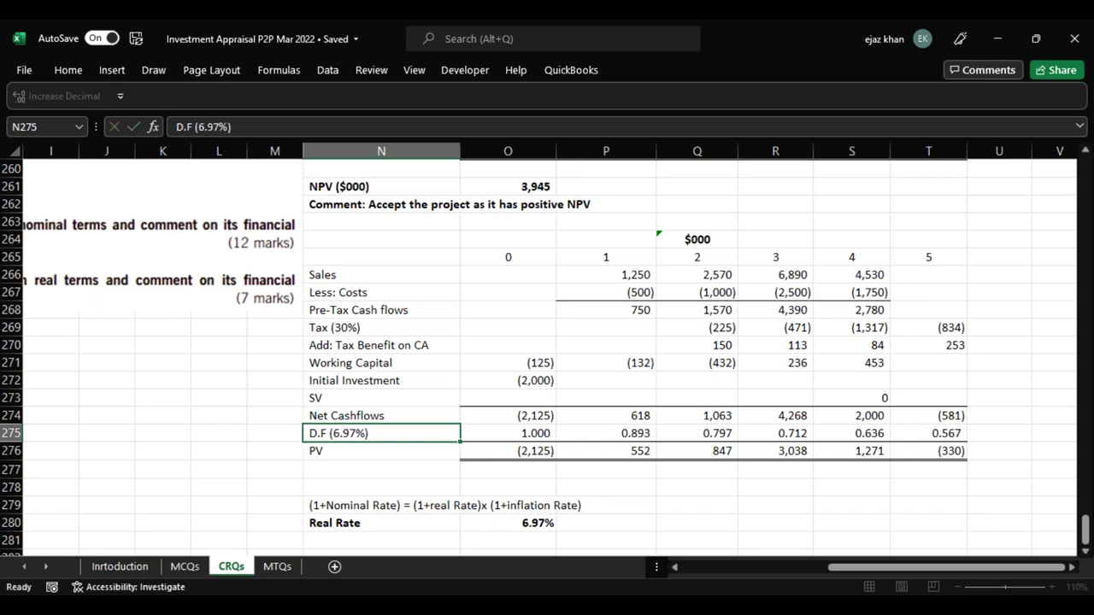
pyautogui.press('Right')
# - Clear the old 12% discount factors from O275:T275
pyautogui.press('Down')
pyautogui.press('Down')
pyautogui.press('Down')
pyautogui.press('Down')
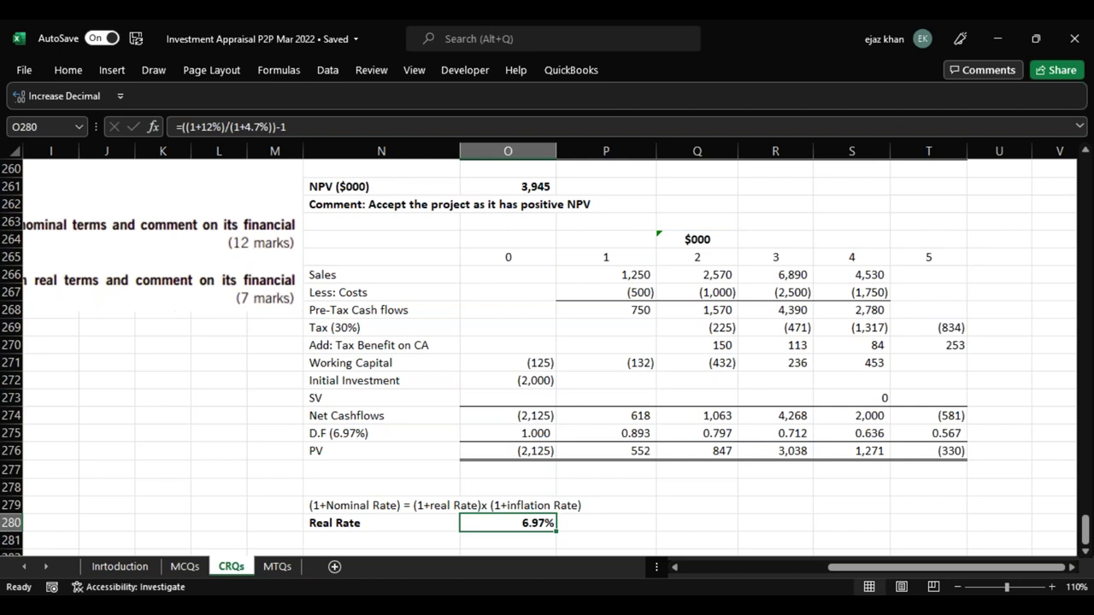
pyautogui.press('Left')
pyautogui.press('Right')
pyautogui.press('Up')
pyautogui.press('Up')
pyautogui.press('Up')
pyautogui.press('Up')
pyautogui.press('Up')
pyautogui.hotkey('shift', 'Right')
pyautogui.hotkey('shift', 'Right')
pyautogui.hotkey('shift', 'Right')
pyautogui.hotkey('shift', 'Right')
pyautogui.hotkey('shift', 'Right')
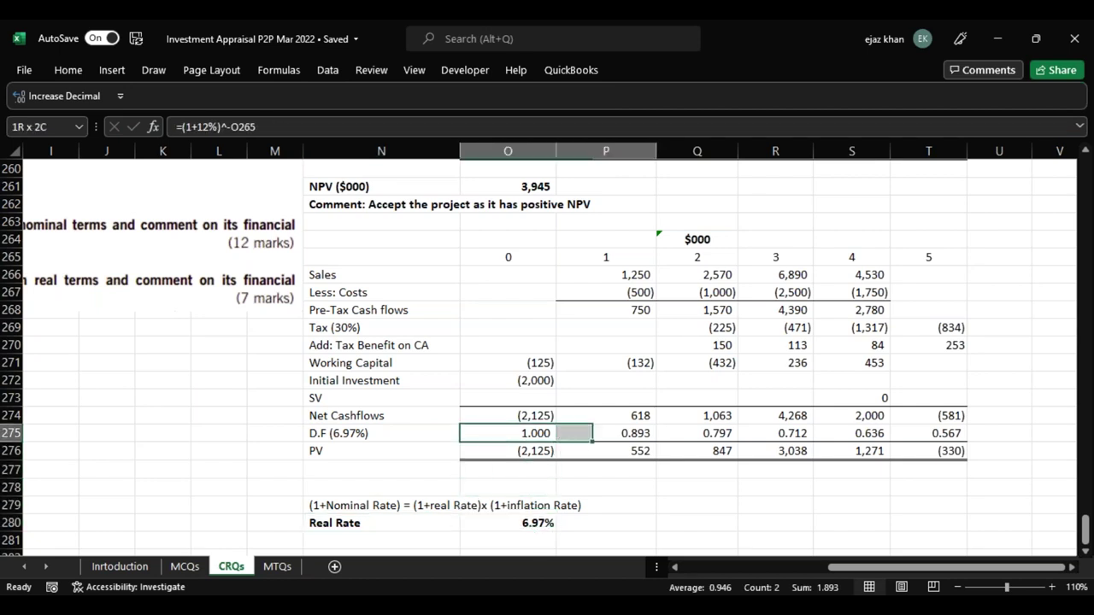
pyautogui.press('Left')
pyautogui.press('Right')
pyautogui.press('Down')
pyautogui.press('Down')
pyautogui.press('Down')
pyautogui.press('Down')
pyautogui.press('Down')
pyautogui.press('Up')
pyautogui.press('Up')
pyautogui.press('Up')
pyautogui.press('Up')
pyautogui.press('Up')
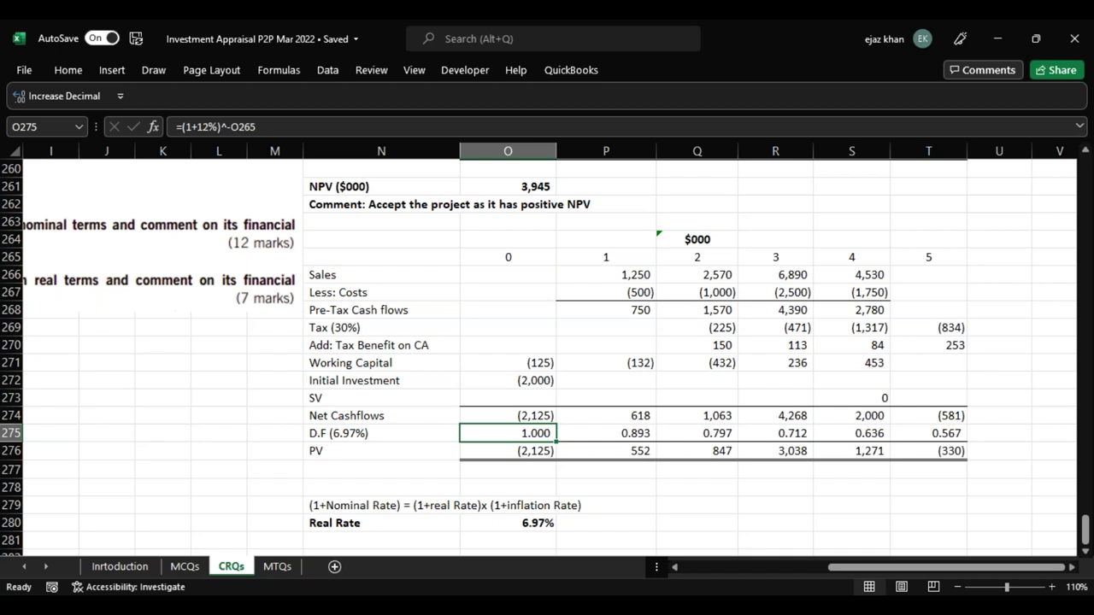
pyautogui.hotkey('shift', 'Right')
pyautogui.hotkey('shift', 'Right')
pyautogui.hotkey('shift', 'Right')
pyautogui.hotkey('shift', 'Right')
pyautogui.hotkey('shift', 'Right')
pyautogui.press('Delete')
# - Begin the year 0 discount factor formula '=(1+' in O275
pyautogui.press('Left')
pyautogui.press('Right')
pyautogui.write('=(1+')
# - Reference the 6.97% real rate as $O280, locking only its column
pyautogui.click(519, 523)
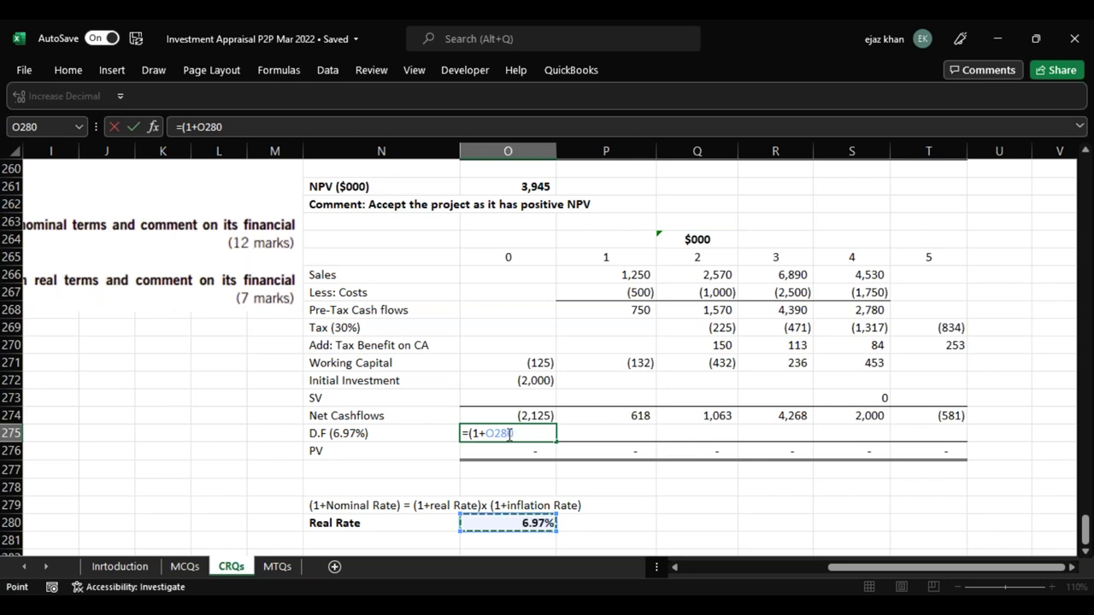
pyautogui.click(487, 433)
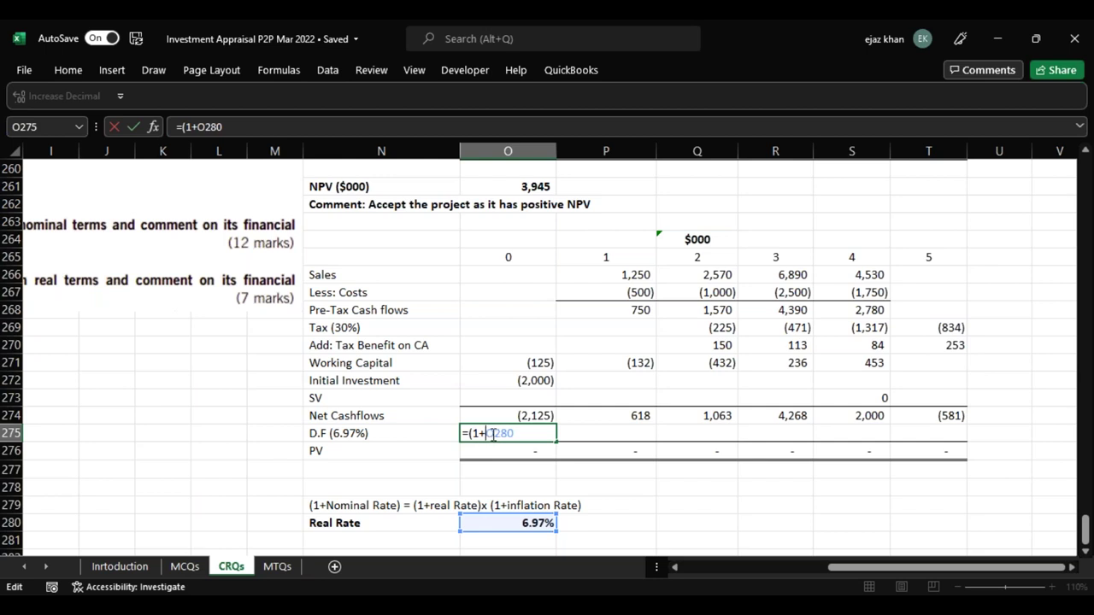
pyautogui.write('$')
pyautogui.moveTo(498, 433); pyautogui.dragTo(500, 433)
pyautogui.click(486, 433)
pyautogui.click(492, 435)
pyautogui.click(491, 439)
pyautogui.click(488, 434)
pyautogui.click(503, 434)
pyautogui.write('$')
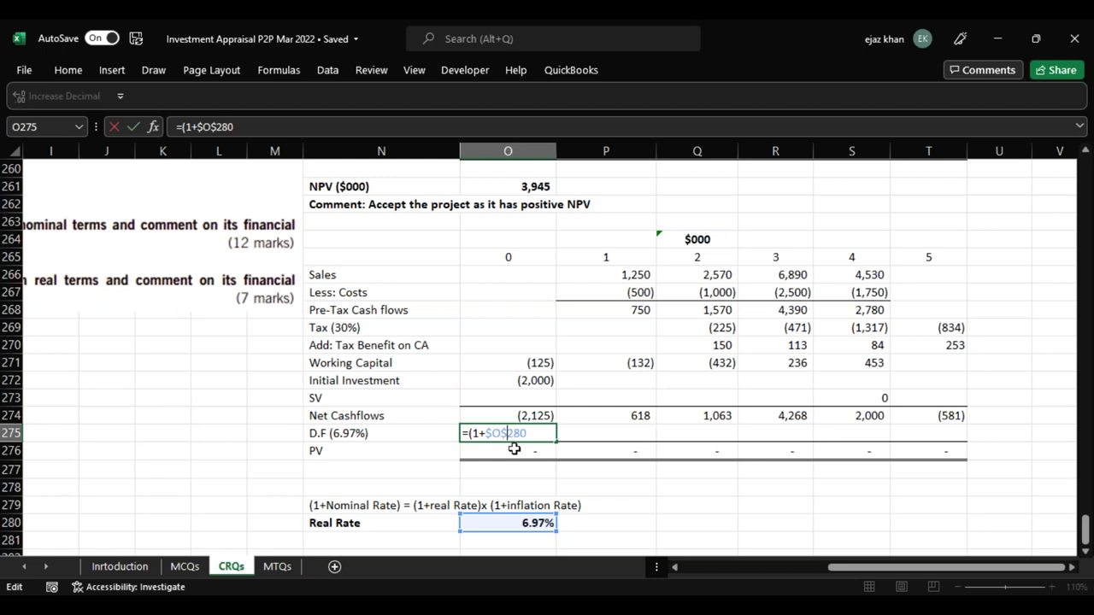
pyautogui.press('BackSpace')
# - Finish the year 0 factor as =(1+$O280)^-O265, giving 1.000 and PV (2,125)
pyautogui.write(')^')
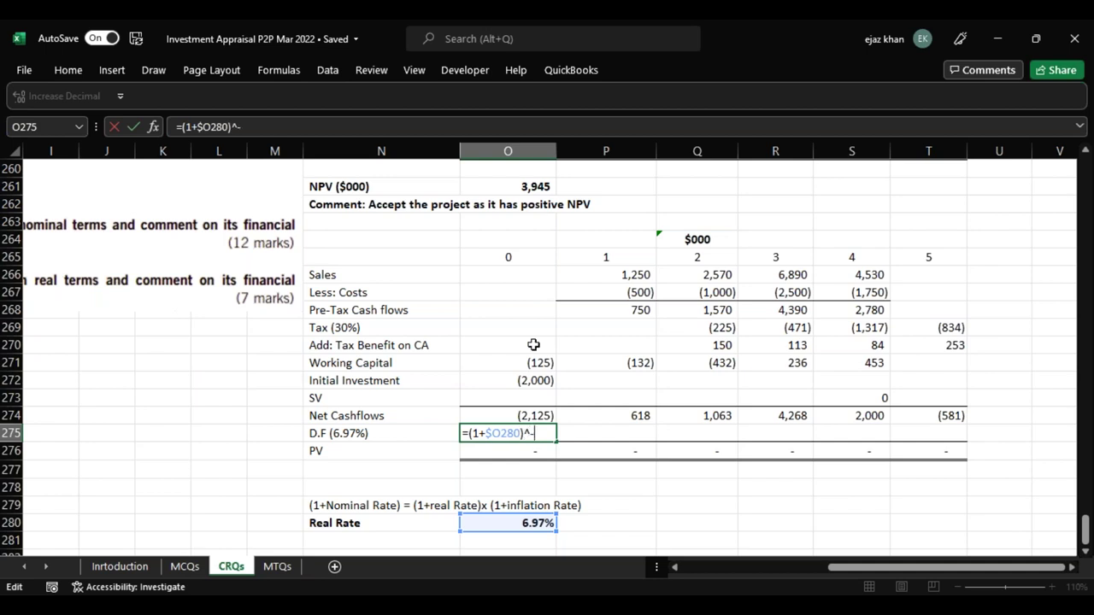
pyautogui.write('-')
pyautogui.click(497, 261)
pyautogui.press('Return')
pyautogui.press('Up')
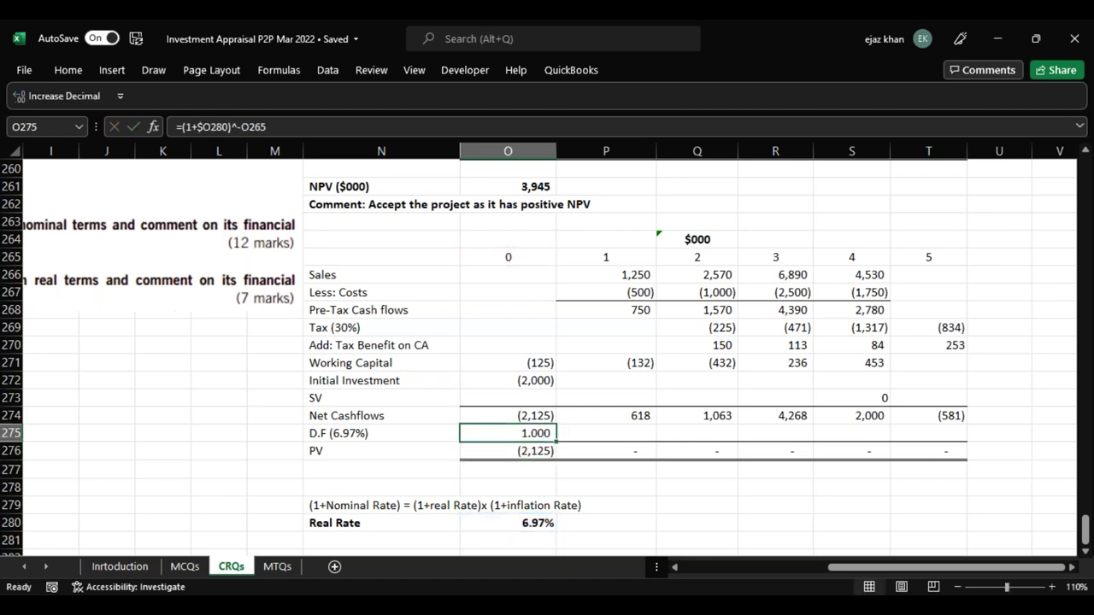
# - Copy the year 0 discount factor into year 1 and check its rate reference
pyautogui.hotkey('ctrl', 'c')
pyautogui.press('Right')
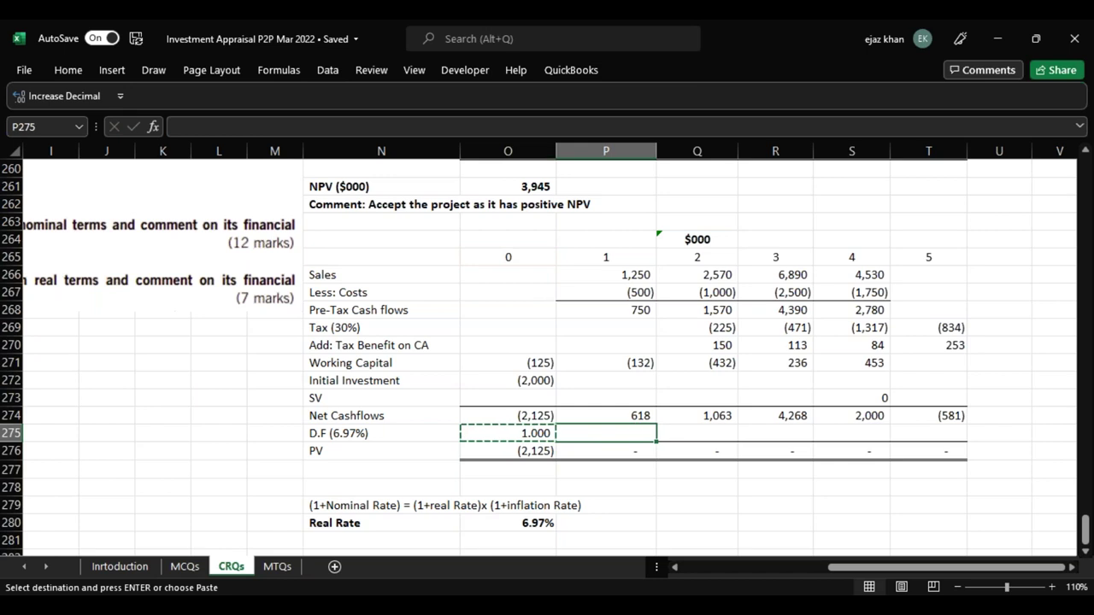
pyautogui.hotkey('ctrl', 'v')
pyautogui.press('Escape')
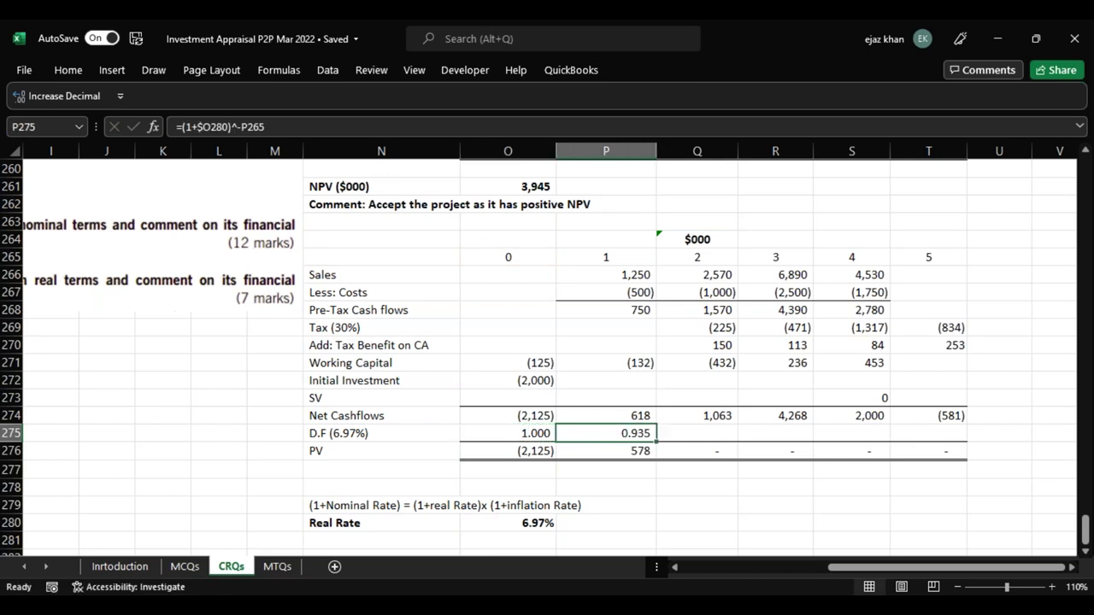
pyautogui.press('F2')
pyautogui.press('Left')
pyautogui.press('Left')
pyautogui.press('Left')
pyautogui.press('Left')
pyautogui.press('Left')
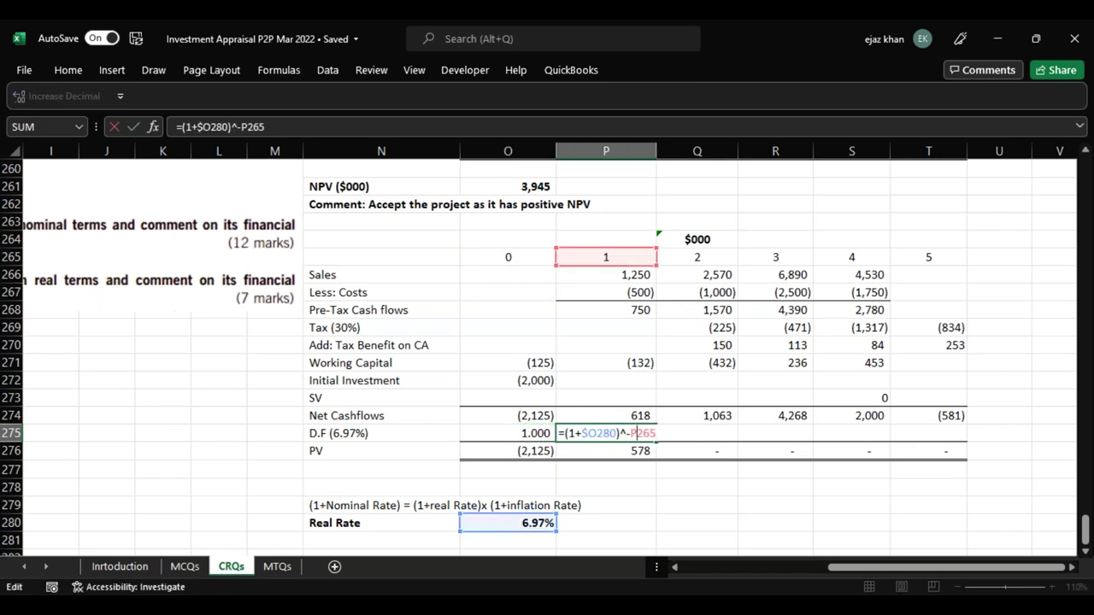
pyautogui.press('Left')
pyautogui.press('Left')
pyautogui.hotkey('shift', 'Left')
pyautogui.hotkey('shift', 'Left')
pyautogui.hotkey('shift', 'Left')
pyautogui.hotkey('shift', 'Left')
pyautogui.hotkey('shift', 'Left')
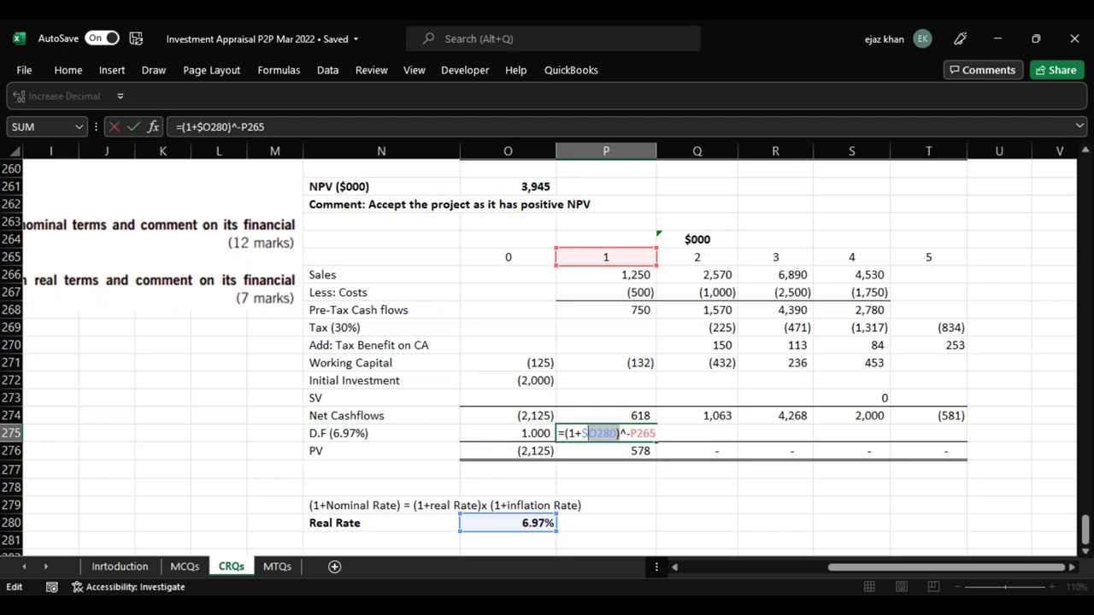
pyautogui.press('Return')
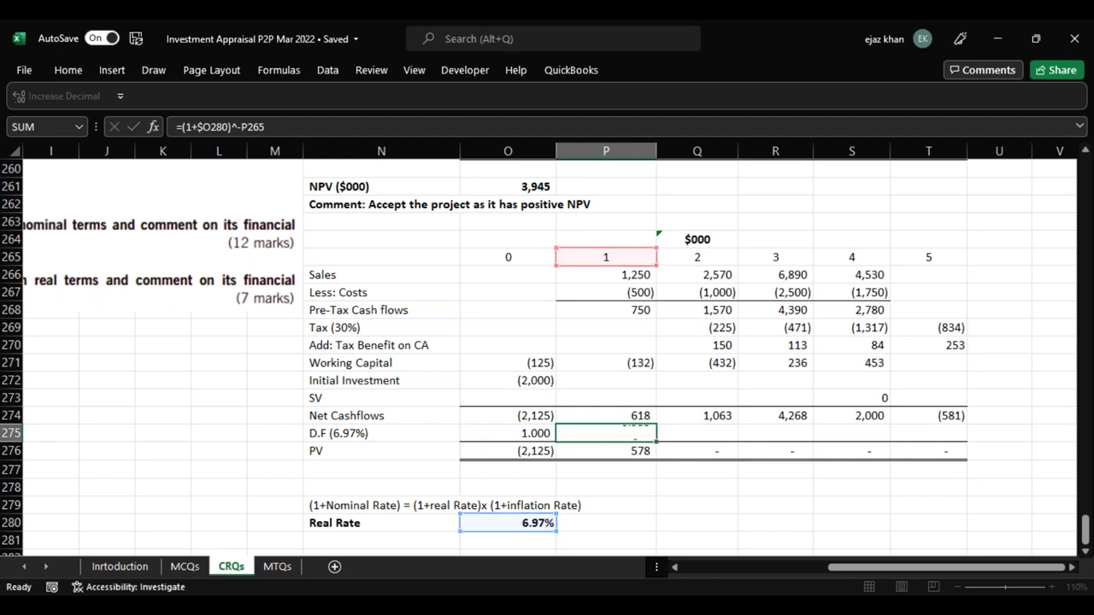
# - Review the year 0 formula's $O280 rate and O265 year references
pyautogui.press('Up')
pyautogui.press('Left')
pyautogui.press('F2')
pyautogui.press('Left')
pyautogui.press('Left')
pyautogui.press('Left')
pyautogui.press('Left')
pyautogui.press('Left')
pyautogui.press('Left')
pyautogui.press('Left')
pyautogui.press('Left')
pyautogui.press('Left')
pyautogui.press('Right')
pyautogui.press('Right')
pyautogui.hotkey('shift', 'Left')
pyautogui.hotkey('shift', 'Left')
pyautogui.hotkey('shift', 'Left')
pyautogui.hotkey('shift', 'Left')
pyautogui.hotkey('shift', 'Left')
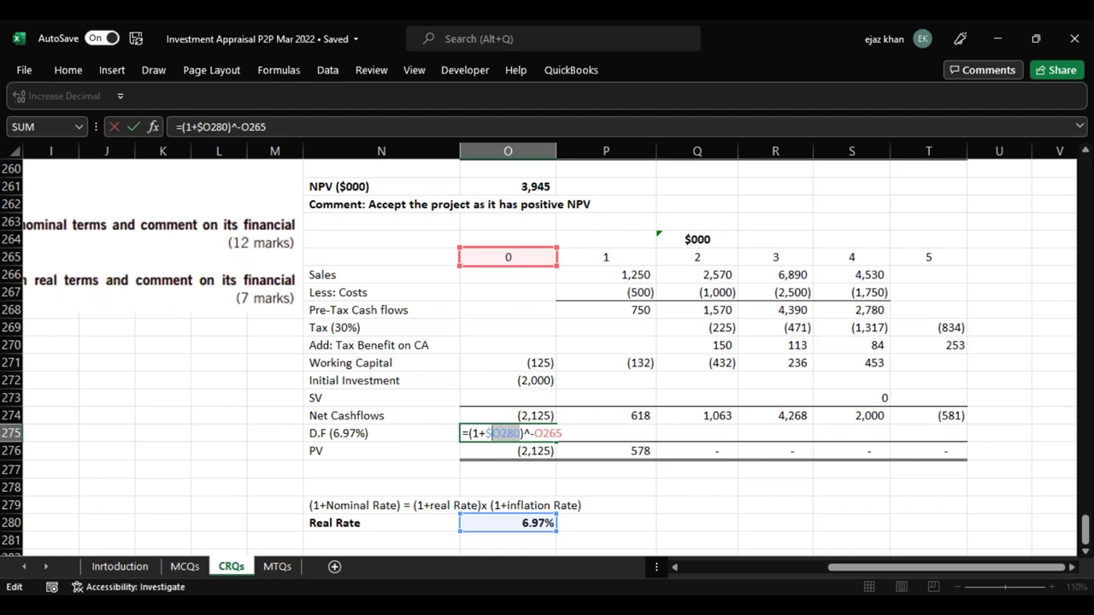
pyautogui.press('Right')
pyautogui.press('Right')
pyautogui.press('Right')
pyautogui.hotkey('shift', 'Right')
pyautogui.hotkey('shift', 'Right')
pyautogui.hotkey('shift', 'Right')
pyautogui.hotkey('shift', 'Right')
pyautogui.hotkey('shift', 'Right')
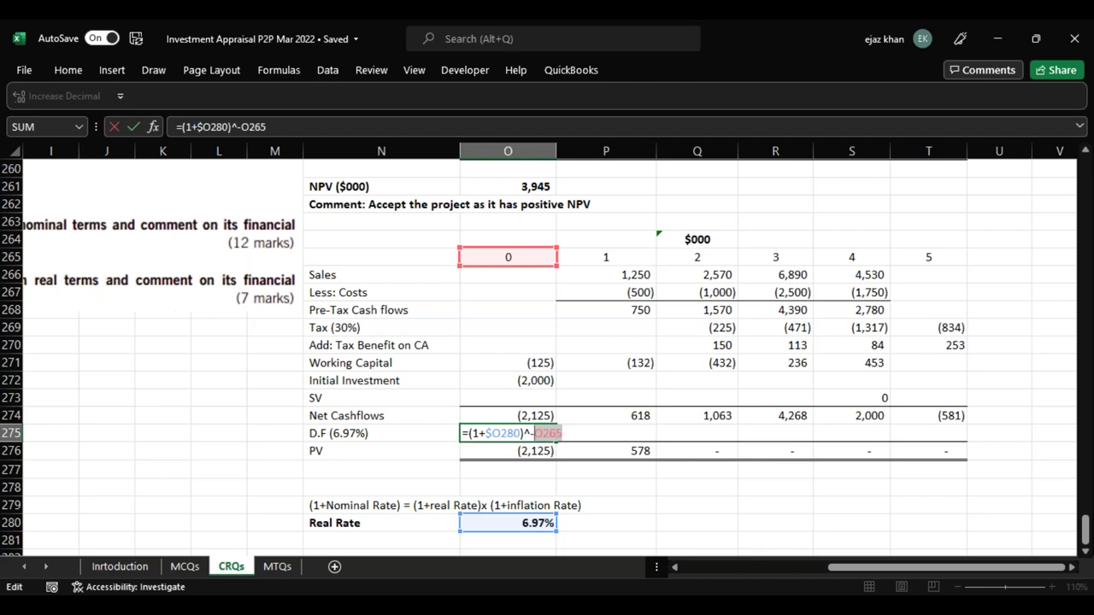
pyautogui.press('Left')
pyautogui.press('Right')
pyautogui.press('Left')
pyautogui.hotkey('shift', 'Right')
pyautogui.press('Return')
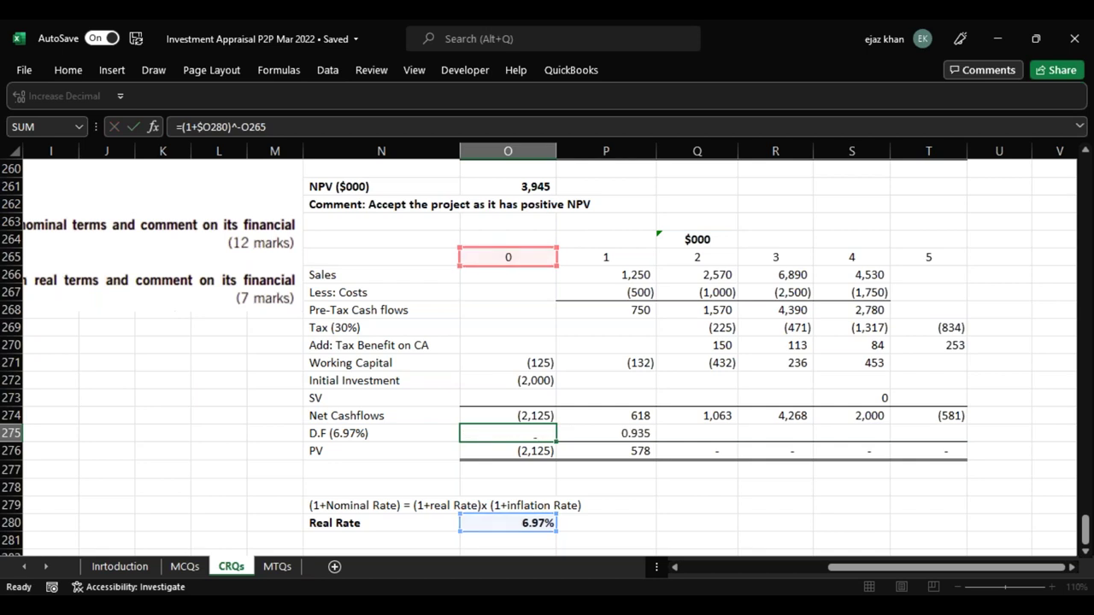
# - Confirm the year 1 formula and paste the discount factor across years 2 to 5
pyautogui.doubleClick(606, 433)
pyautogui.press('Left')
pyautogui.press('Left')
pyautogui.press('Left')
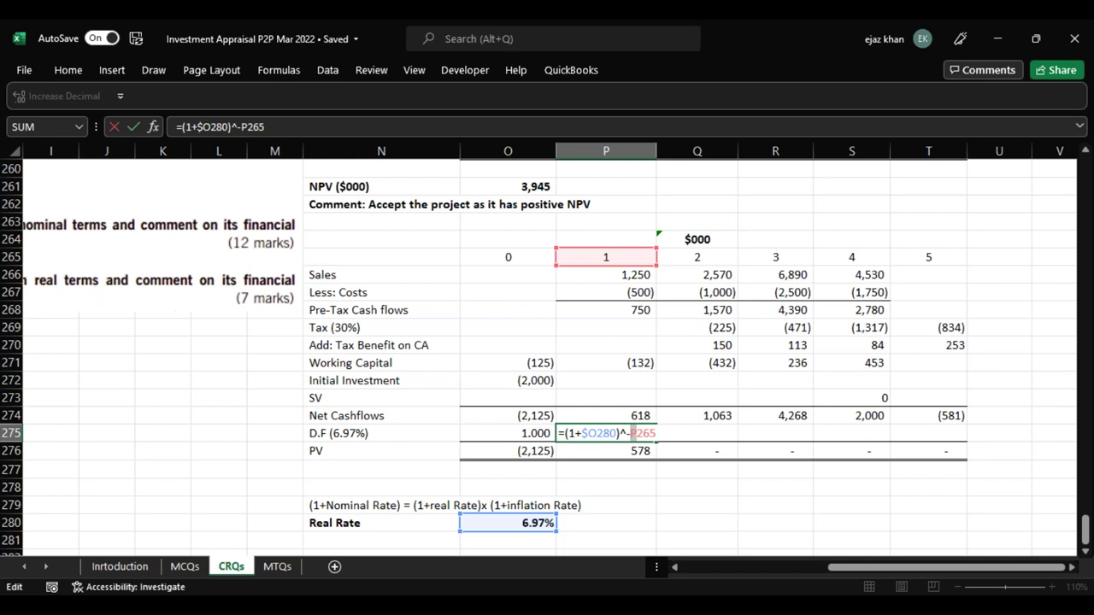
pyautogui.press('Left')
pyautogui.press('Left')
pyautogui.press('Left')
pyautogui.hotkey('ctrl', 'Return')
pyautogui.hotkey('ctrl', 'c')
pyautogui.press('Right')
pyautogui.hotkey('ctrl', 'v')
pyautogui.press('Right')
pyautogui.hotkey('ctrl', 'v')
pyautogui.press('Right')
pyautogui.hotkey('ctrl', 'v')
pyautogui.press('Right')
pyautogui.hotkey('ctrl', 'v')
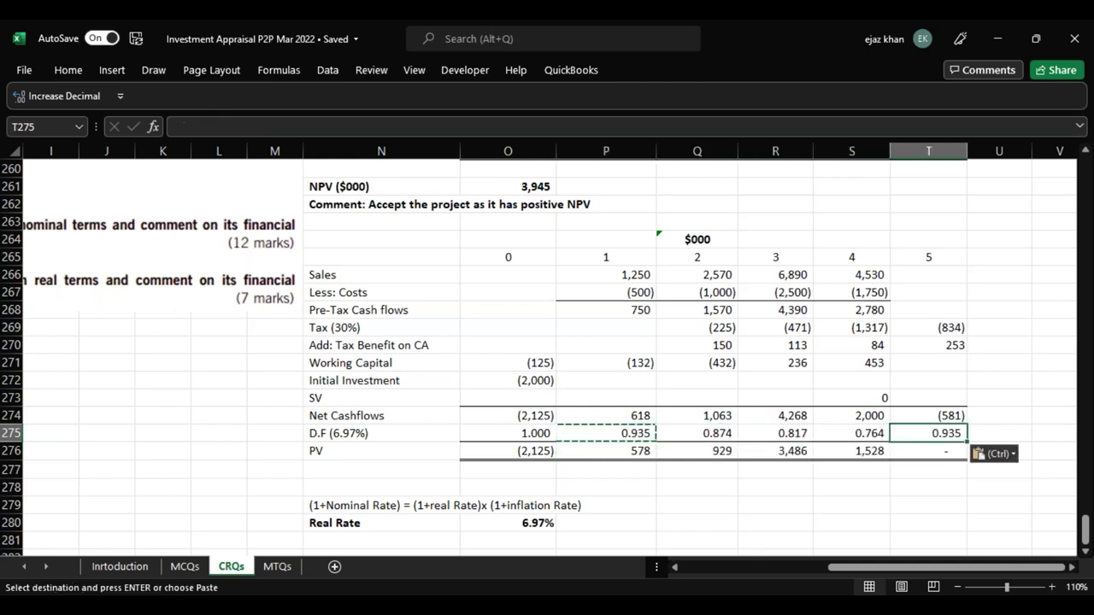
# - Review the new factors 0.935 to 0.714 and recalculated PVs 578 through (415)
pyautogui.press('Escape')
pyautogui.hotkey('shift', 'Left')
pyautogui.hotkey('shift', 'Left')
pyautogui.hotkey('shift', 'Left')
pyautogui.hotkey('shift', 'Left')
pyautogui.hotkey('shift', 'Left')
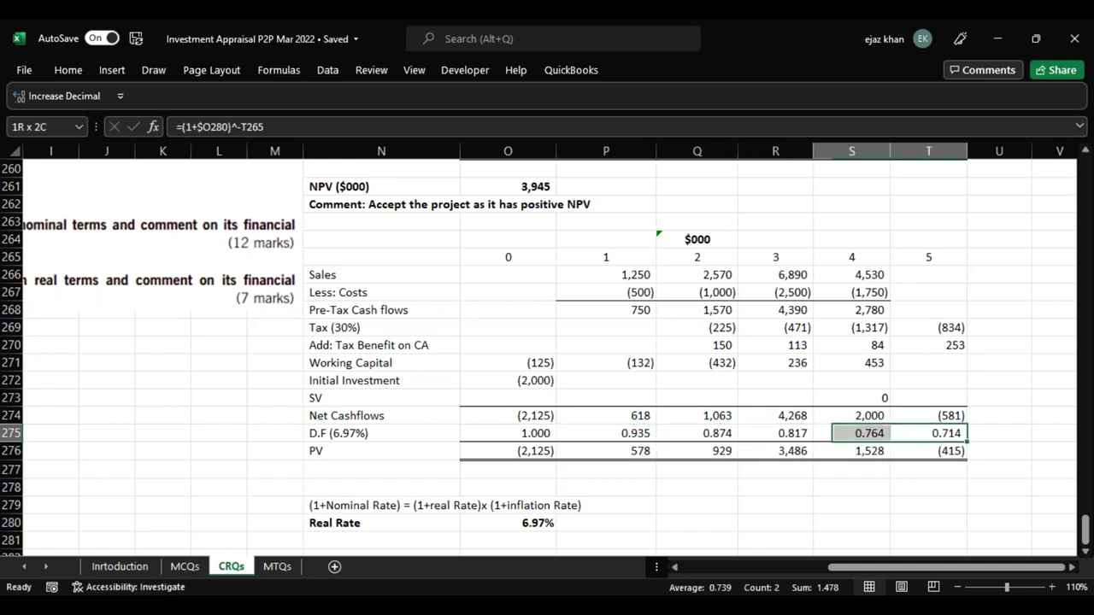
pyautogui.press('Down')
pyautogui.hotkey('shift', 'Left')
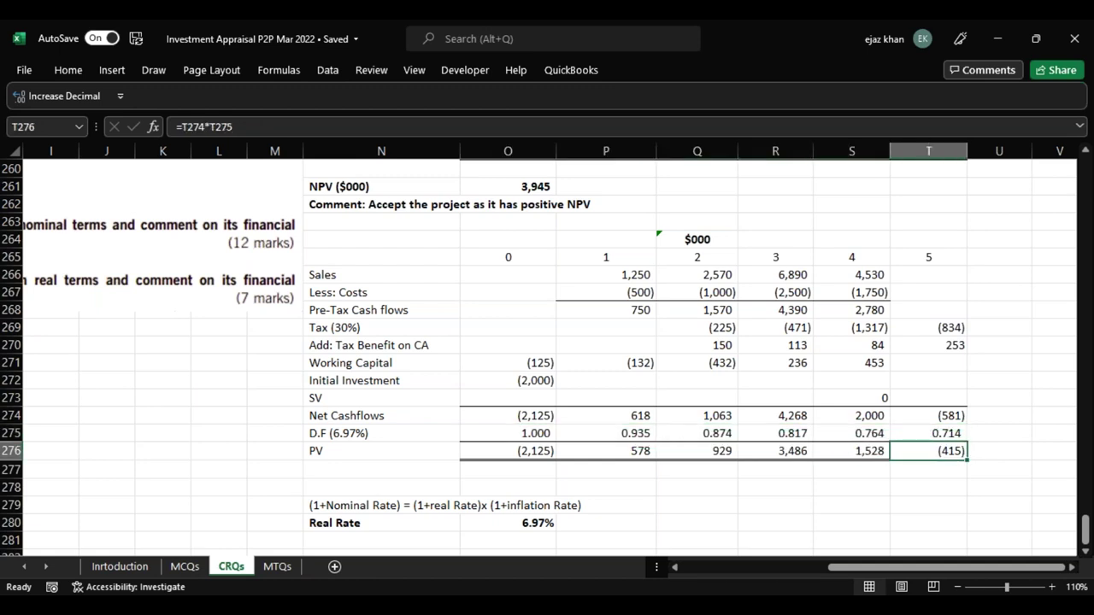
pyautogui.hotkey('shift', 'Left')
pyautogui.hotkey('shift', 'Left')
pyautogui.hotkey('shift', 'Left')
pyautogui.hotkey('shift', 'Left')
pyautogui.hotkey('shift', 'Up')
pyautogui.press('Up')
pyautogui.press('Left')
pyautogui.press('Up')
pyautogui.hotkey('shift', 'Down')
pyautogui.press('Down')
pyautogui.press('Down')
pyautogui.press('Down')
# - Enter the label 'NPV' in N277 below the PV row
pyautogui.press('Left')
pyautogui.press('Left')
pyautogui.press('Left')
pyautogui.press('Left')
pyautogui.press('Left')
pyautogui.press('Left')
pyautogui.press('Left')
pyautogui.press('Left')
pyautogui.press('Right')
pyautogui.press('Right')
pyautogui.press('Right')
pyautogui.press('F2')
pyautogui.write('NOV')
pyautogui.press('BackSpace')
pyautogui.press('BackSpace')
pyautogui.write('PV')
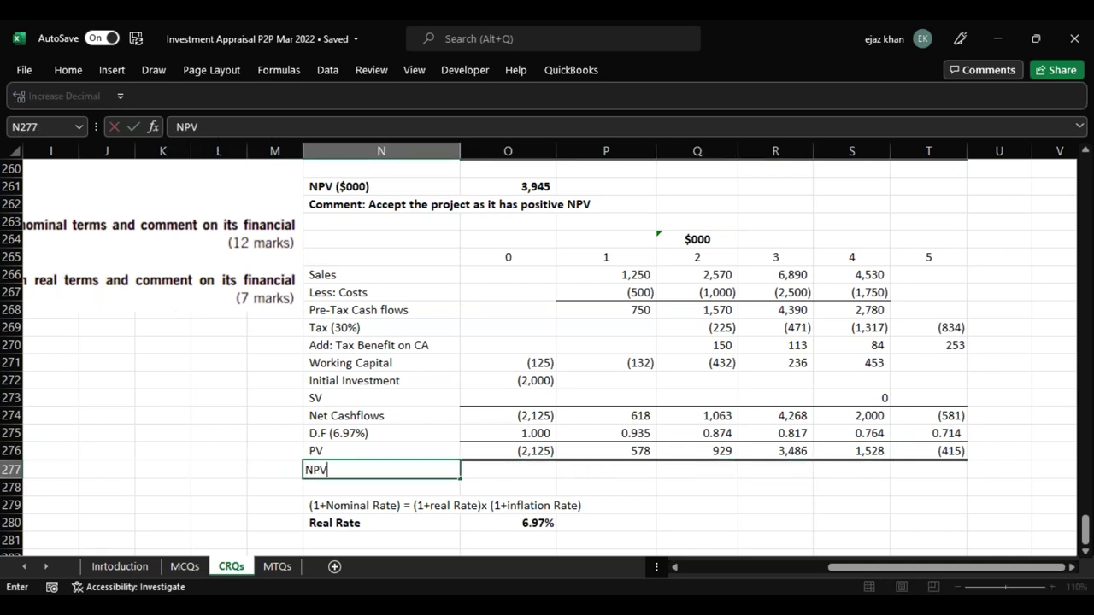
pyautogui.press('Tab')
# - Total the present values with =SUM(O276:T276) in O277, giving 3,981
pyautogui.write('=sum')
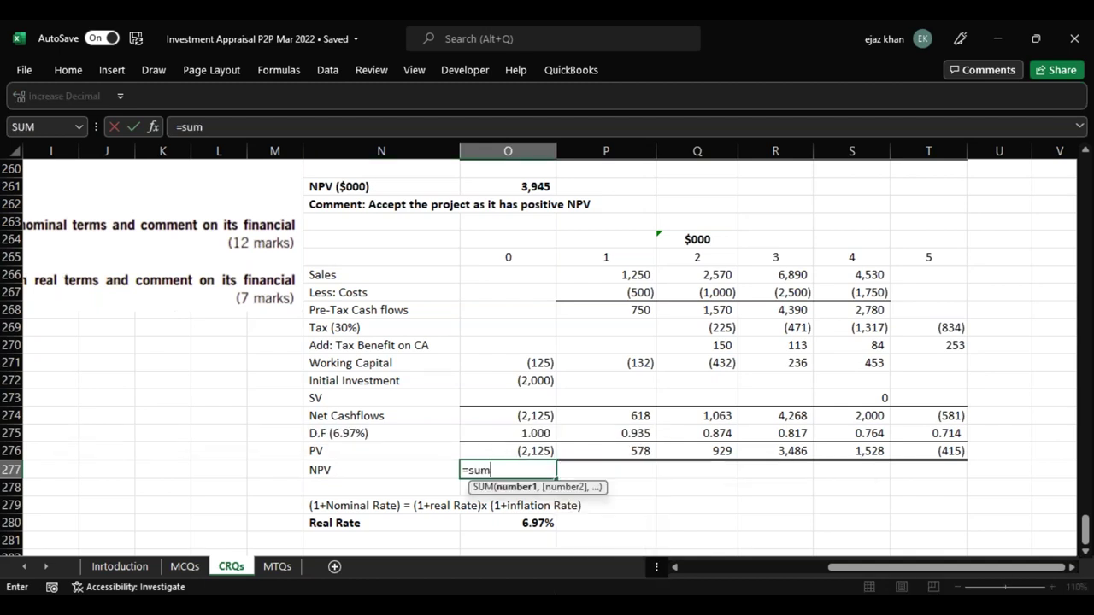
pyautogui.press('Tab')
pyautogui.press('Up')
pyautogui.hotkey('shift', 'Right')
pyautogui.hotkey('shift', 'Right')
pyautogui.hotkey('shift', 'Right')
pyautogui.hotkey('shift', 'Right')
pyautogui.hotkey('shift', 'Right')
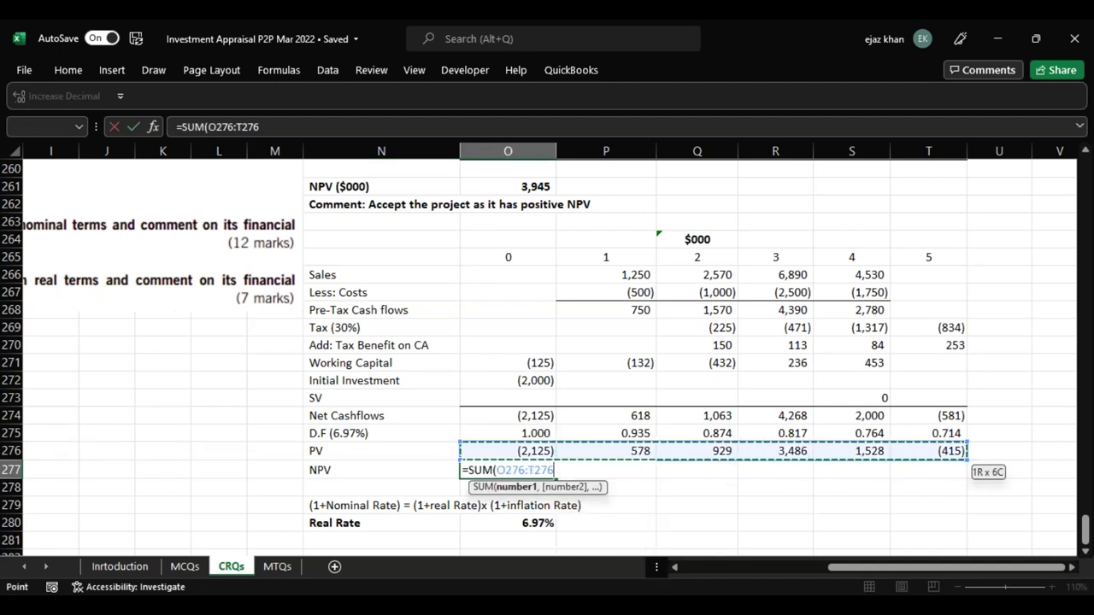
pyautogui.press('Return')
pyautogui.click(507, 469)
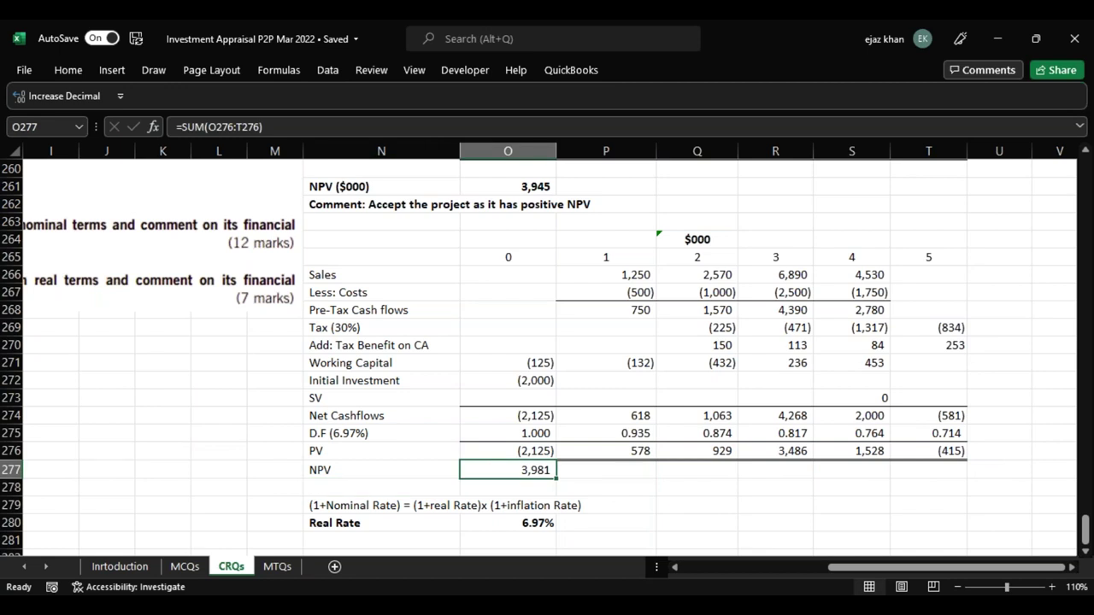
# - Make the NPV label and total bold
pyautogui.hotkey('shift', 'Left')
pyautogui.hotkey('ctrl', 'b')
pyautogui.press('Left')
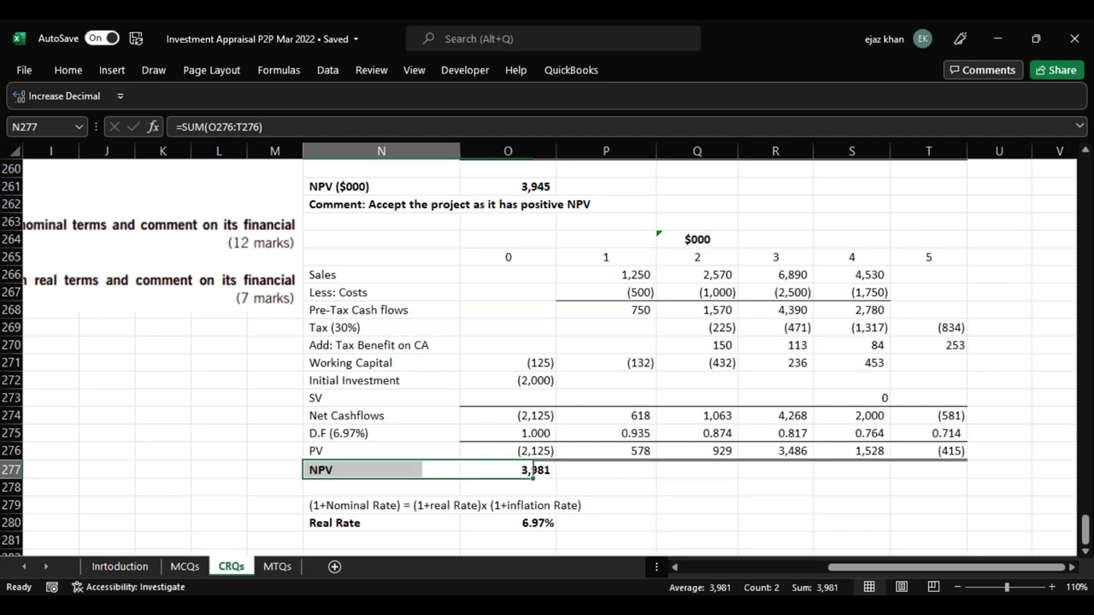
pyautogui.click(508, 469)
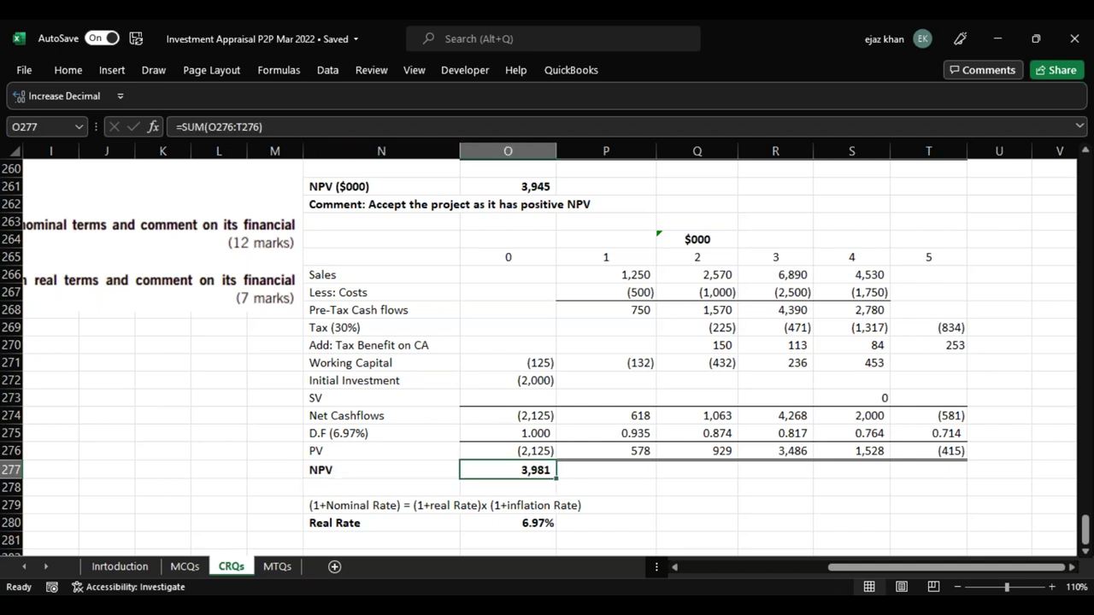
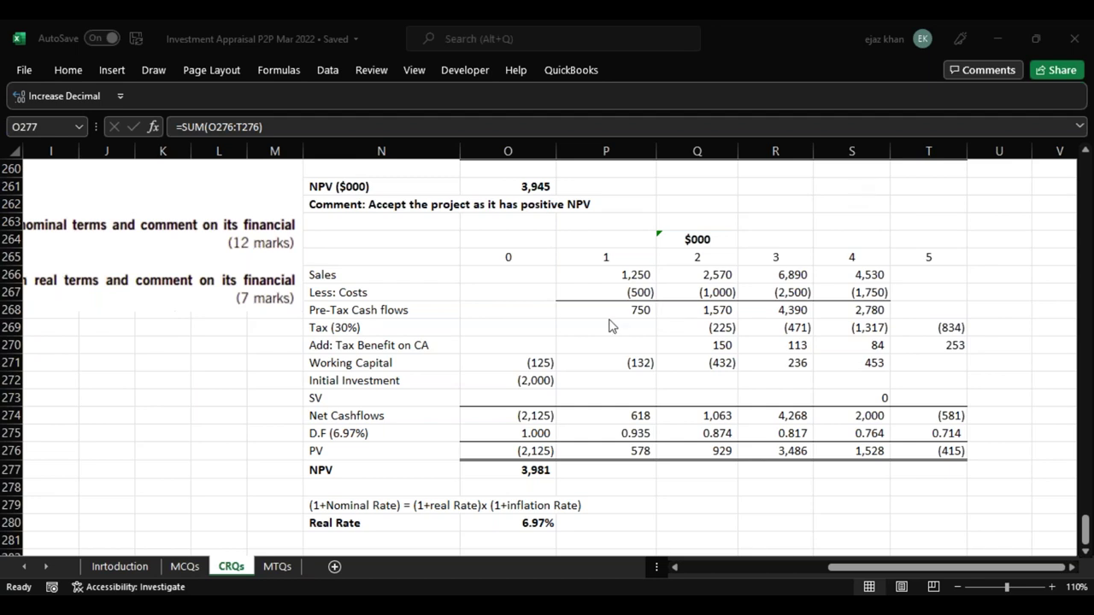
# - Review the year 2–5 tax benefit figures in the tax and nominal-terms cash flow tables
pyautogui.click(722, 345)
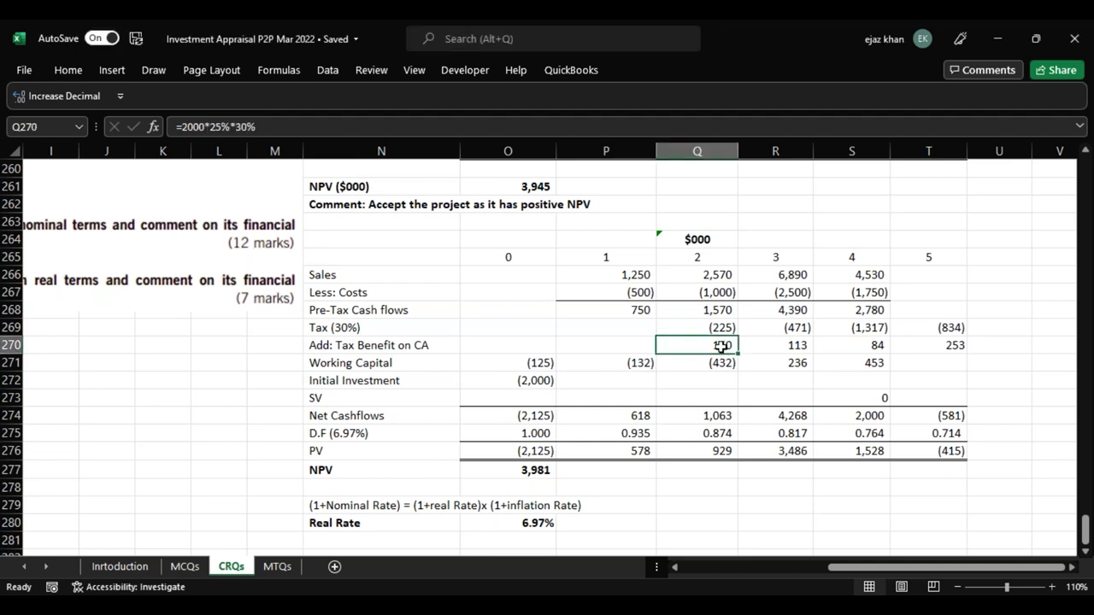
pyautogui.hotkey('shift', 'Right')
pyautogui.hotkey('shift', 'Right')
pyautogui.hotkey('shift', 'Right')
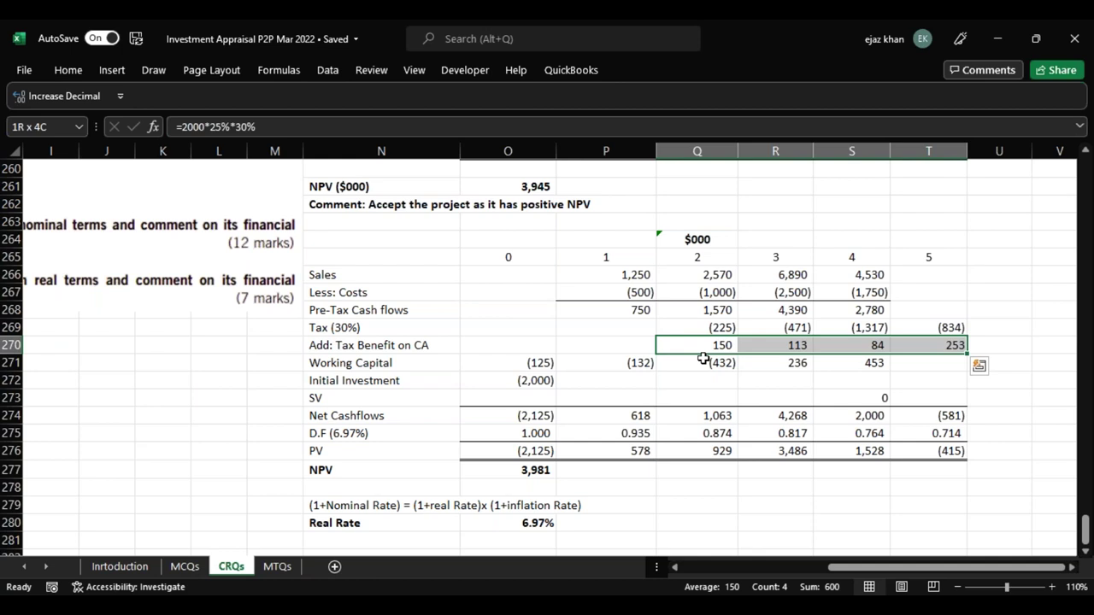
pyautogui.press('Left')
pyautogui.press('Up')
pyautogui.press('Up')
pyautogui.press('Up')
pyautogui.press('Up')
pyautogui.press('Up')
pyautogui.press('Up')
pyautogui.press('Up')
pyautogui.press('Up')
pyautogui.press('Up')
pyautogui.press('Up')
pyautogui.press('Up')
pyautogui.press('Up')
pyautogui.press('Up')
pyautogui.press('Up')
pyautogui.press('Up')
pyautogui.press('Up')
pyautogui.press('Up')
pyautogui.press('Up')
pyautogui.press('Up')
pyautogui.press('Down')
pyautogui.press('Right')
pyautogui.press('Right')
pyautogui.press('Left')
pyautogui.press('Down')
pyautogui.hotkey('shift', 'Right')
pyautogui.hotkey('shift', 'Right')
pyautogui.hotkey('shift', 'Right')
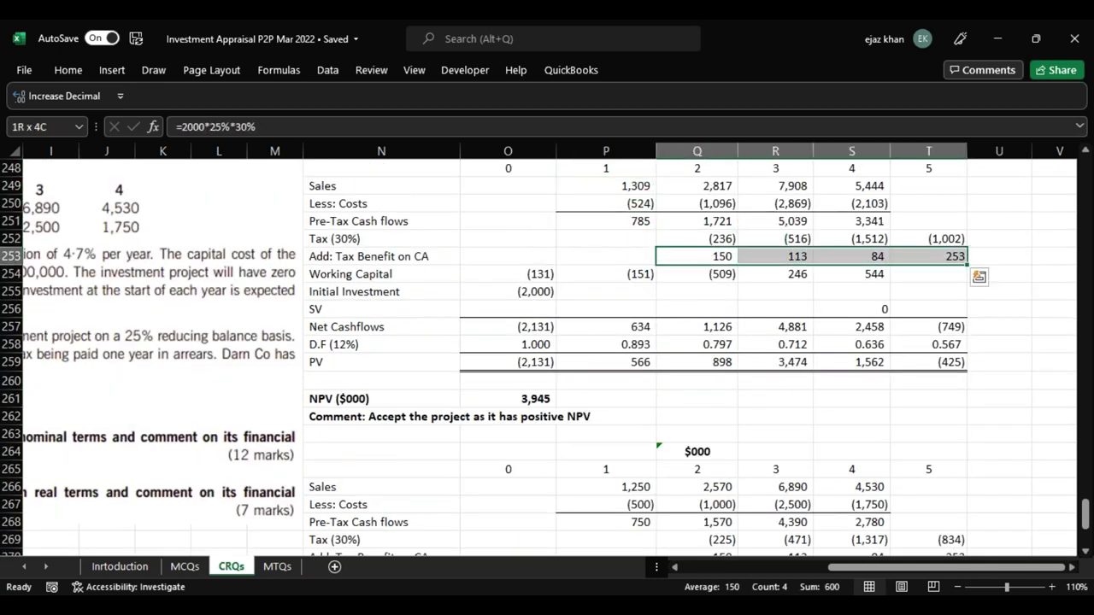
# - Select the whole D.F (12%) discount factor row of the nominal table
pyautogui.hotkey('shift', 'Left')
pyautogui.press('Down')
pyautogui.press('Left')
pyautogui.press('Down')
pyautogui.press('Down')
pyautogui.press('Down')
pyautogui.press('Down')
pyautogui.press('Left')
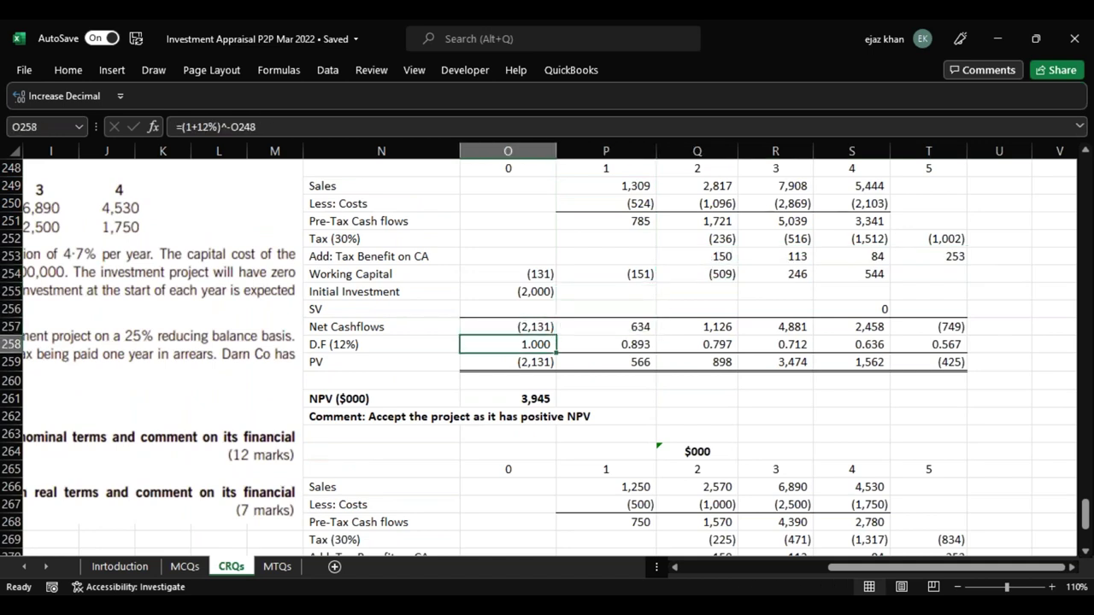
pyautogui.press('Left')
pyautogui.hotkey('shift', 'Right')
pyautogui.hotkey('shift', 'Right')
pyautogui.hotkey('shift', 'Right')
pyautogui.hotkey('shift', 'Right')
pyautogui.hotkey('shift', 'Right')
pyautogui.hotkey('shift', 'Right')
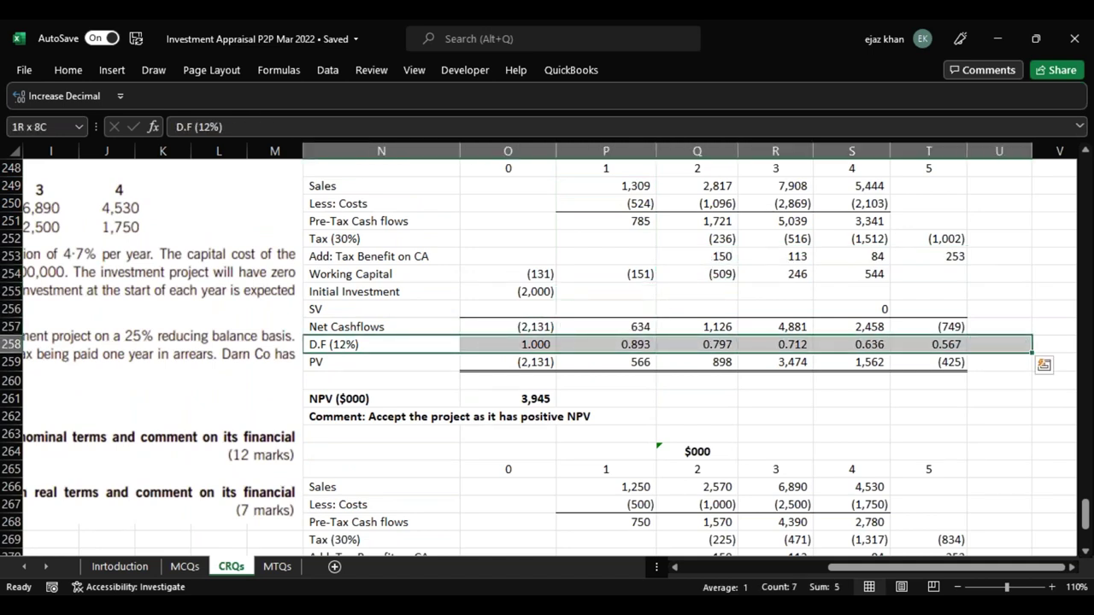
# - Review the Initial Investment and working capital figures in row 254
pyautogui.press('Up')
pyautogui.press('Up')
pyautogui.press('Up')
pyautogui.press('Right')
pyautogui.press('Right')
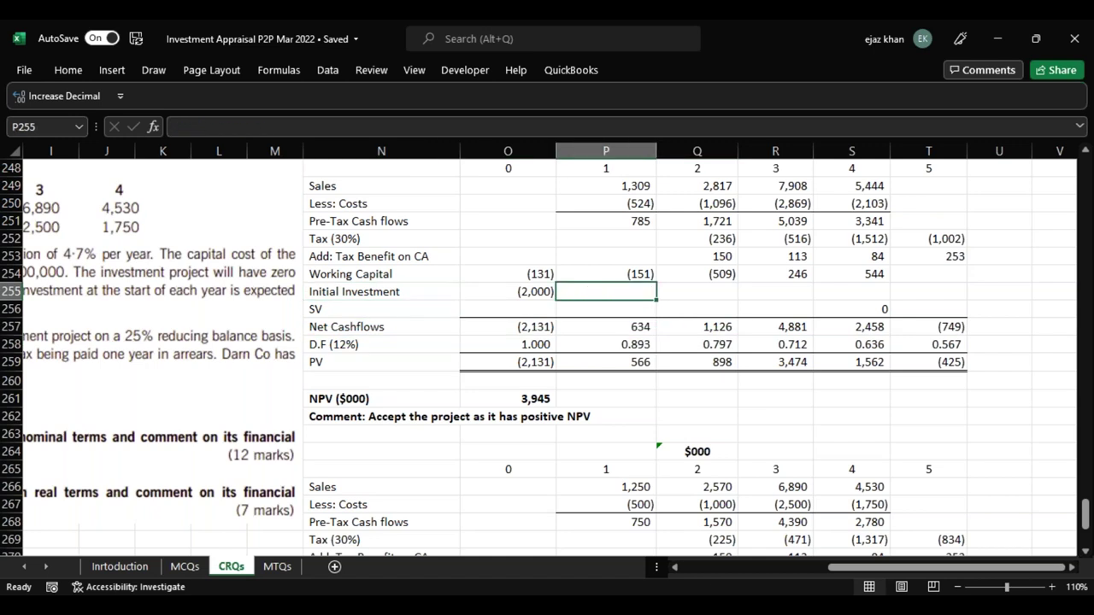
pyautogui.press('Up')
pyautogui.press('Right')
pyautogui.hotkey('shift', 'Right')
pyautogui.hotkey('shift', 'Right')
pyautogui.hotkey('shift', 'Right')
pyautogui.hotkey('shift', 'Left')
pyautogui.hotkey('shift', 'Left')
pyautogui.hotkey('shift', 'Left')
# - Check the real-terms table's SV and D.F (6.97%) rows
pyautogui.press('Down')
pyautogui.press('Down')
pyautogui.press('Down')
pyautogui.press('Down')
pyautogui.press('Down')
pyautogui.press('Down')
pyautogui.press('Down')
pyautogui.press('Down')
pyautogui.press('Down')
pyautogui.press('Down')
pyautogui.press('Down')
pyautogui.press('Down')
pyautogui.press('Down')
pyautogui.press('Down')
pyautogui.press('Down')
pyautogui.press('Down')
pyautogui.press('Down')
pyautogui.press('Down')
pyautogui.press('Down')
pyautogui.press('Left')
pyautogui.press('Left')
pyautogui.press('Left')
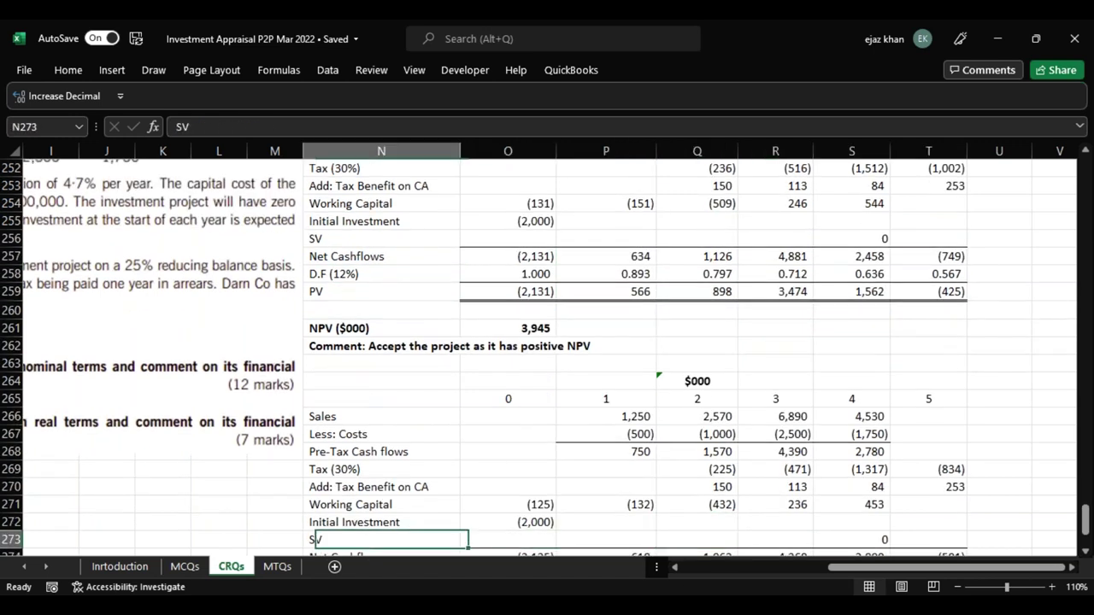
pyautogui.press('Down')
pyautogui.press('Down')
pyautogui.press('Down')
pyautogui.press('Up')
pyautogui.hotkey('shift', 'Right')
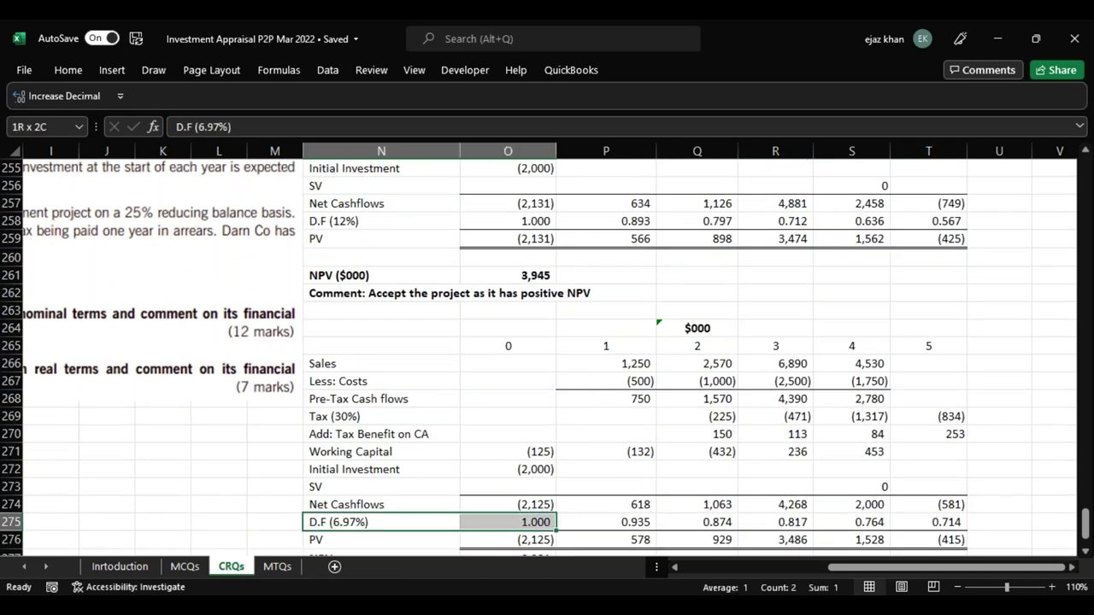
pyautogui.hotkey('shift', 'Right')
pyautogui.hotkey('shift', 'Right')
pyautogui.hotkey('shift', 'Right')
pyautogui.hotkey('shift', 'Right')
pyautogui.hotkey('shift', 'Right')
pyautogui.hotkey('shift', 'Right')
pyautogui.hotkey('shift', 'Left')
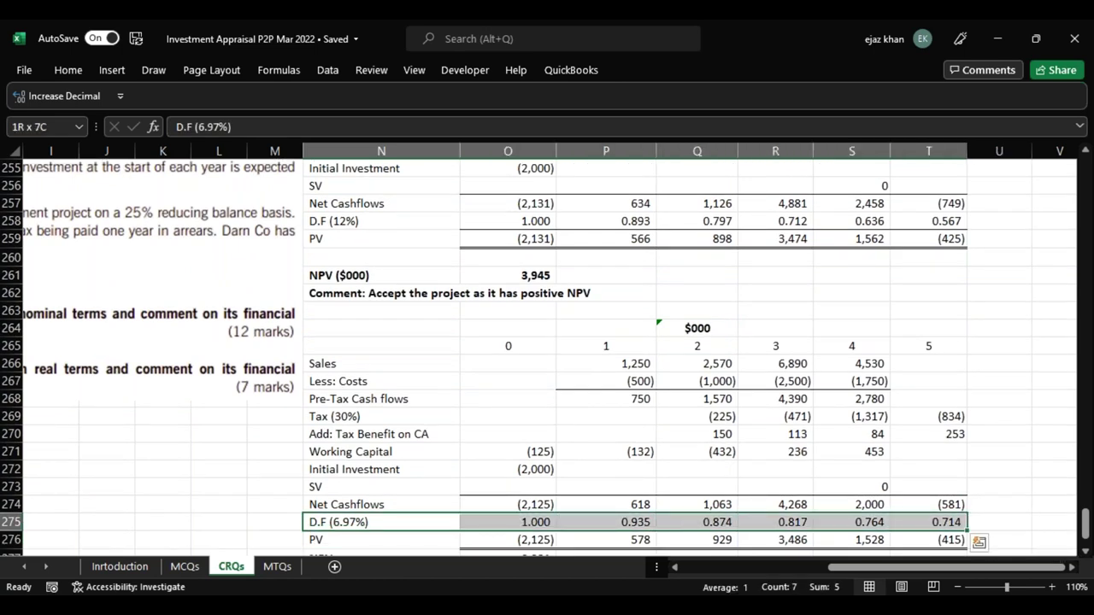
pyautogui.press('Down')
pyautogui.press('Down')
pyautogui.press('Down')
pyautogui.press('Down')
pyautogui.press('Down')
pyautogui.press('Down')
pyautogui.press('Down')
pyautogui.press('Down')
pyautogui.press('Down')
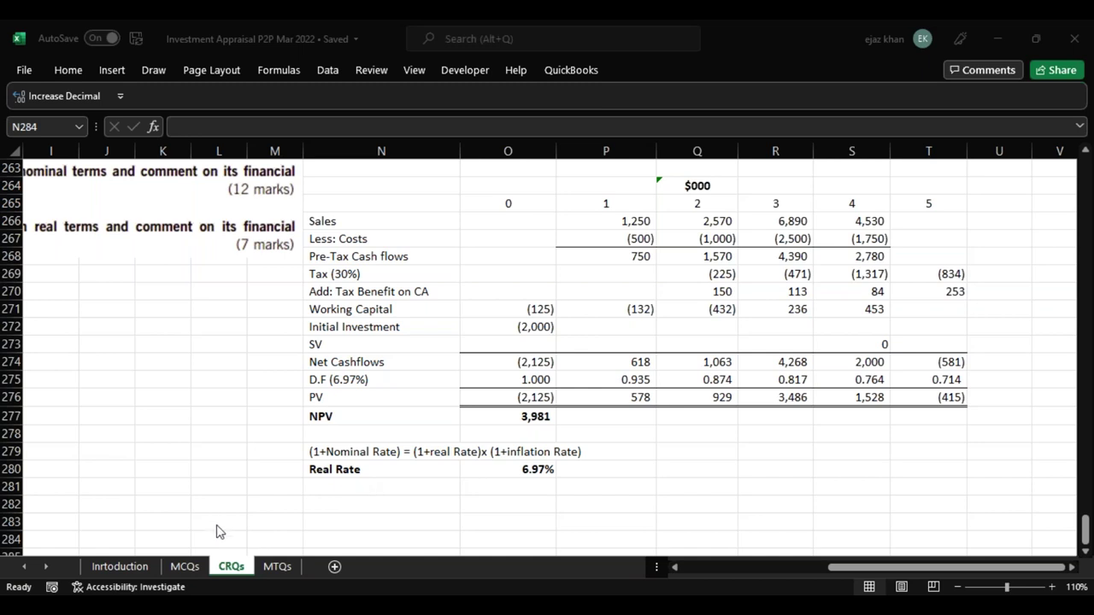
# - Go to the top of the MCQs sheet to show AB Co's perpetuity question
pyautogui.click(184, 566)
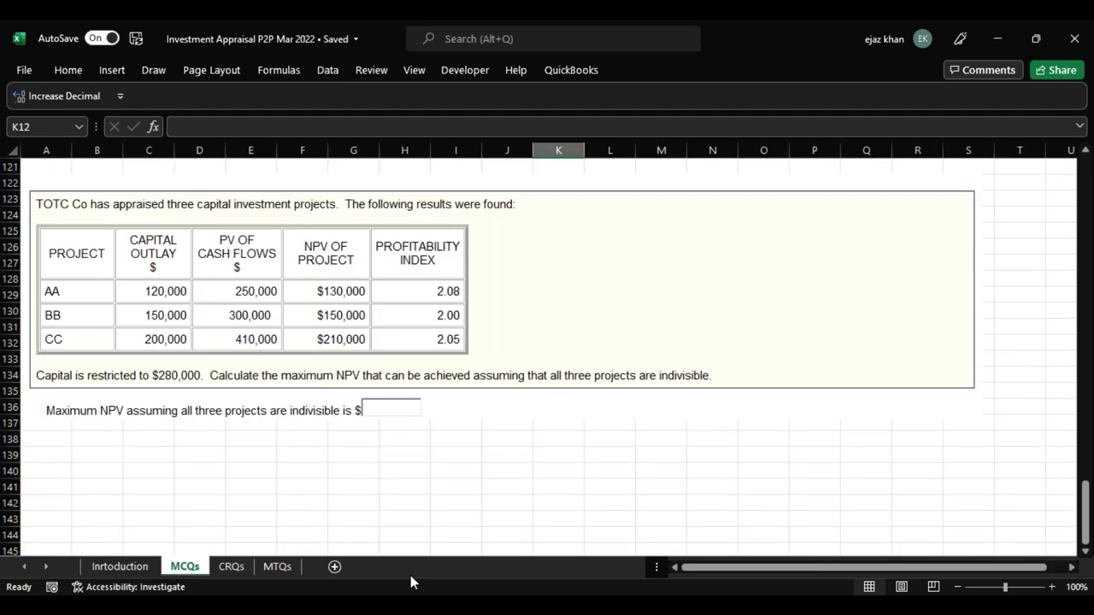
pyautogui.scroll(7, 1086, 495)
pyautogui.moveTo(1086, 495); pyautogui.dragTo(1059, 186)
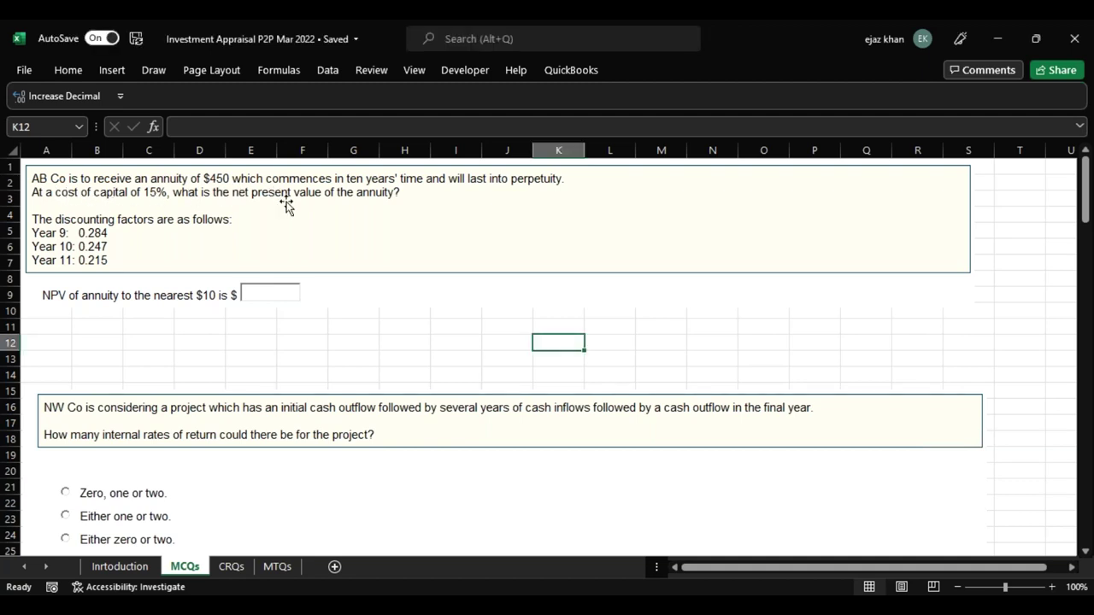
pyautogui.moveTo(320, 202); pyautogui.dragTo(352, 203)
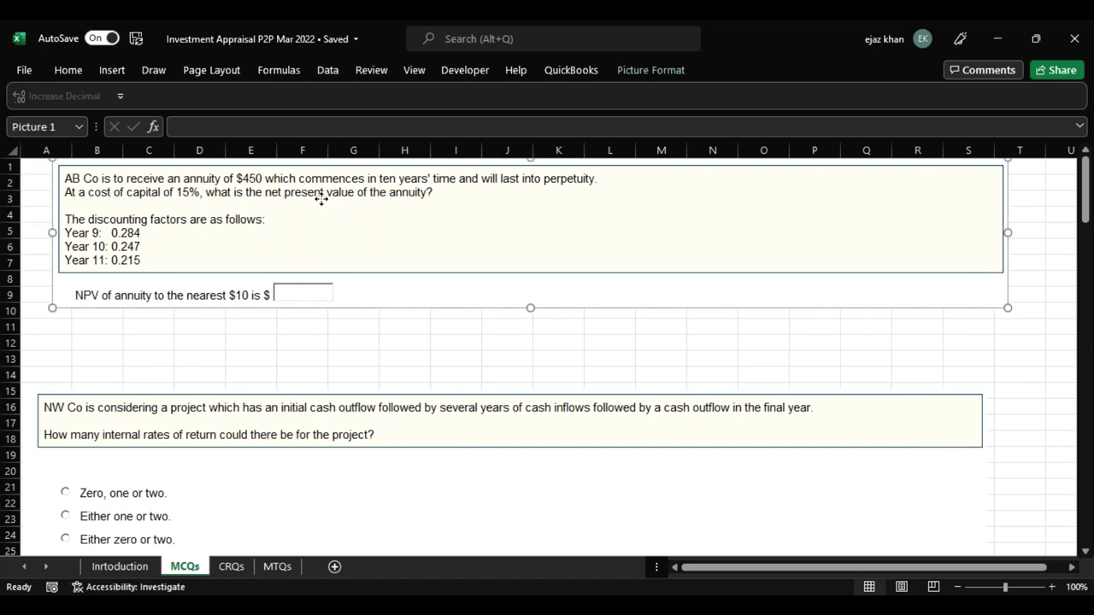
pyautogui.moveTo(319, 196); pyautogui.dragTo(288, 191)
pyautogui.click(289, 197)
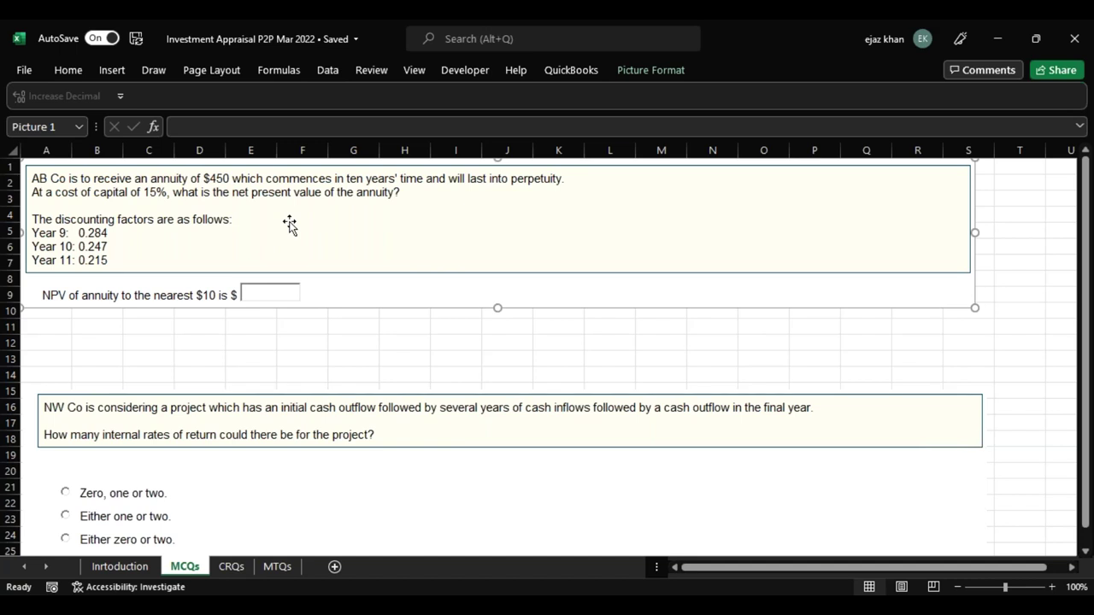
pyautogui.click(65, 333)
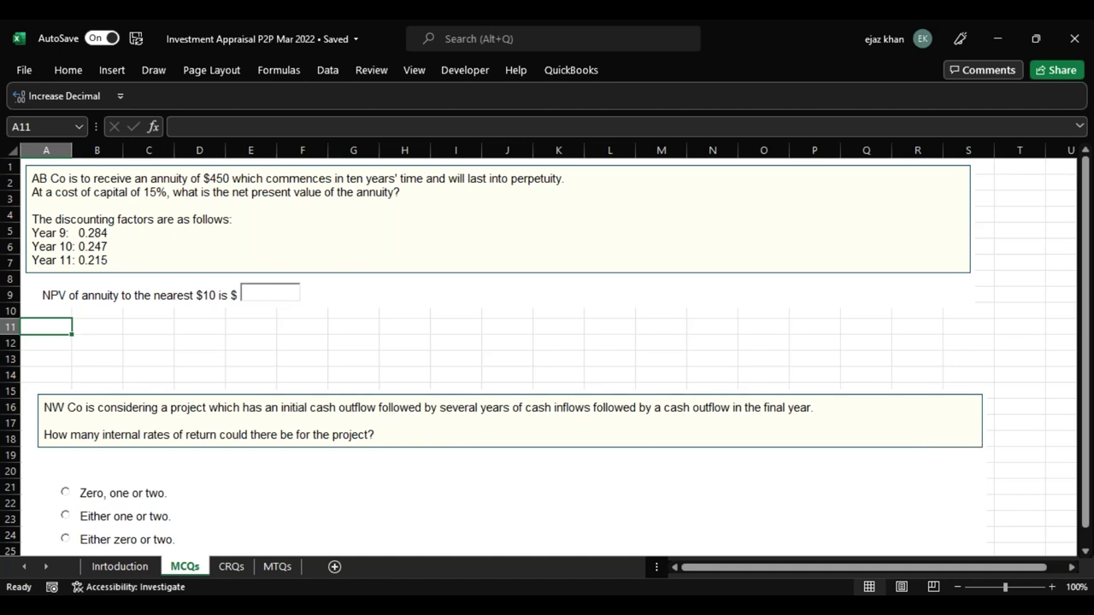
# - Enter 5000 in B11 and format it as Accounting with no decimals ($ 5,000)
pyautogui.press('Right')
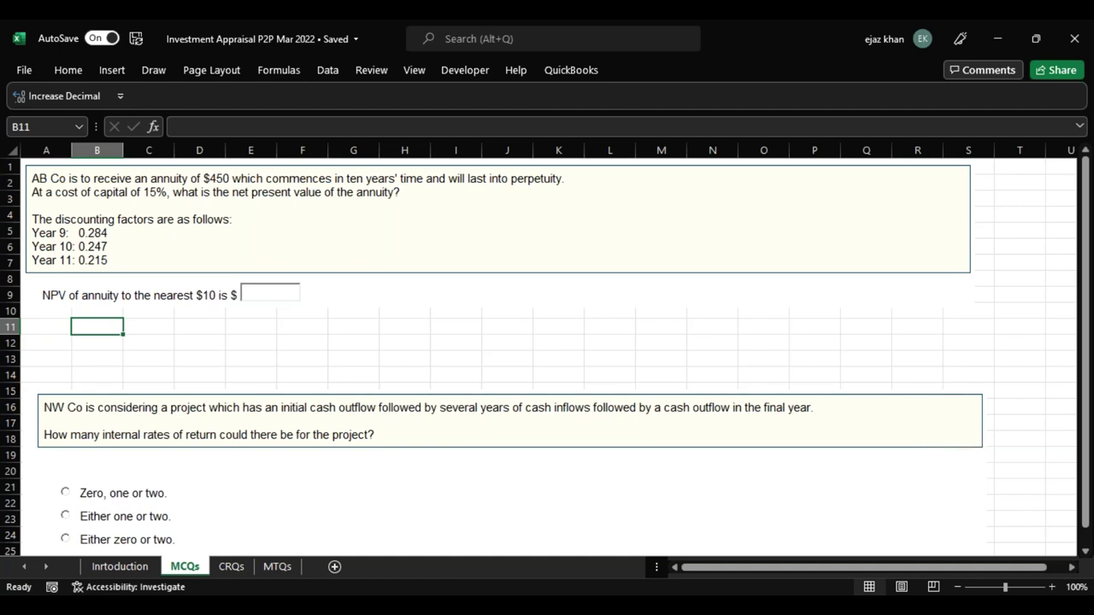
pyautogui.write('5000')
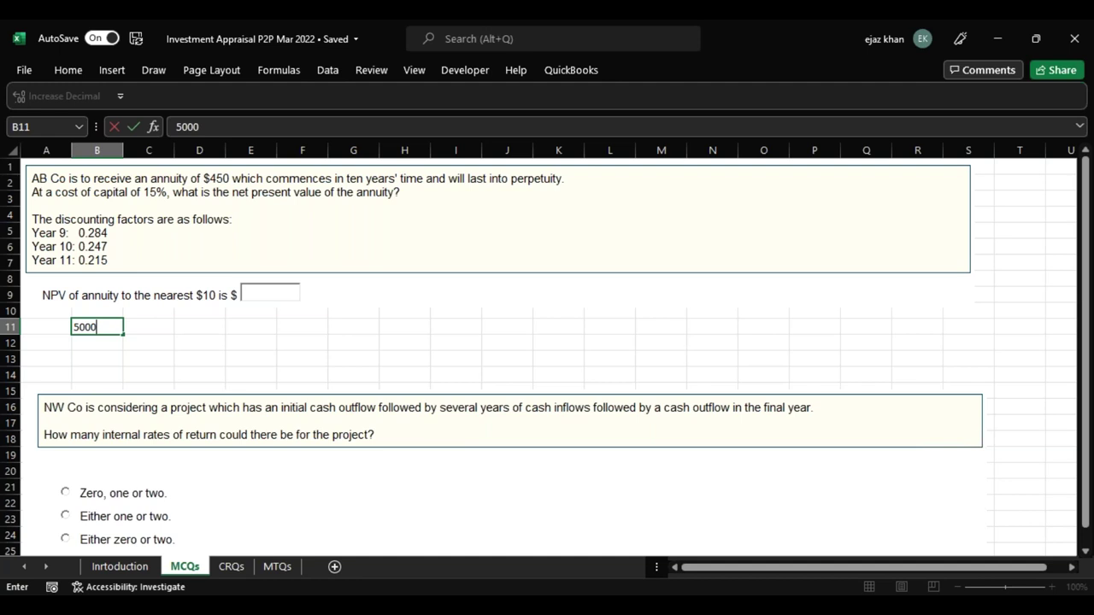
pyautogui.press('Return')
pyautogui.click(97, 327)
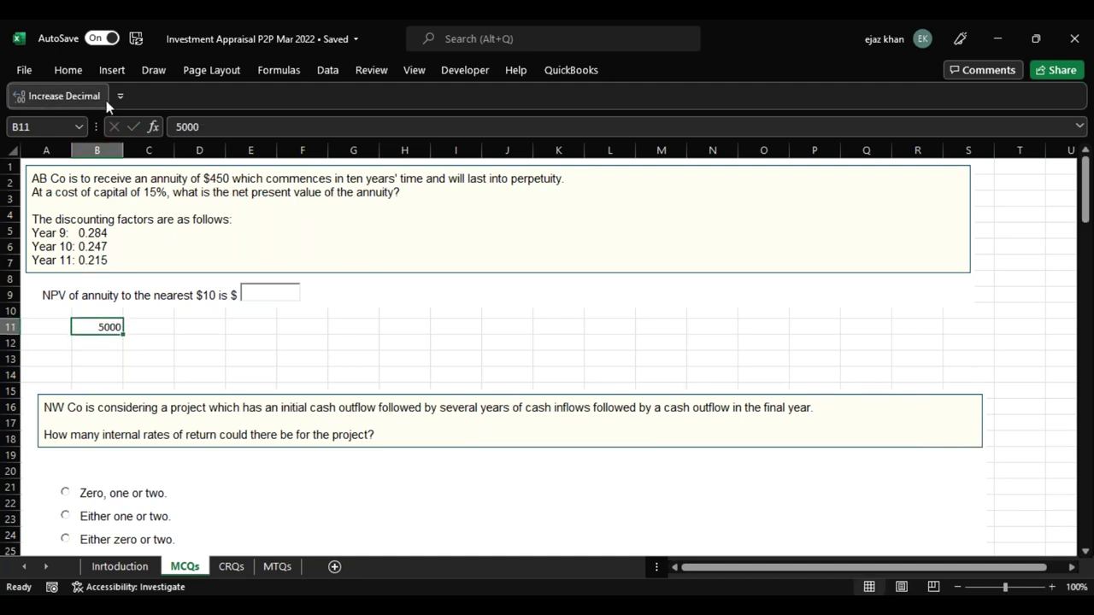
pyautogui.click(69, 71)
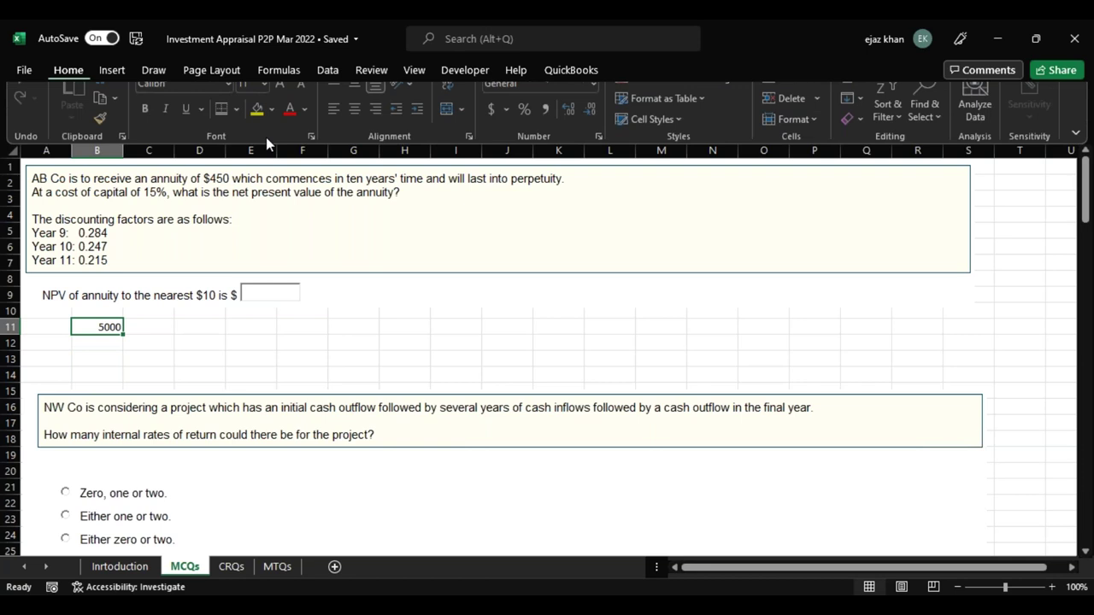
pyautogui.click(493, 128)
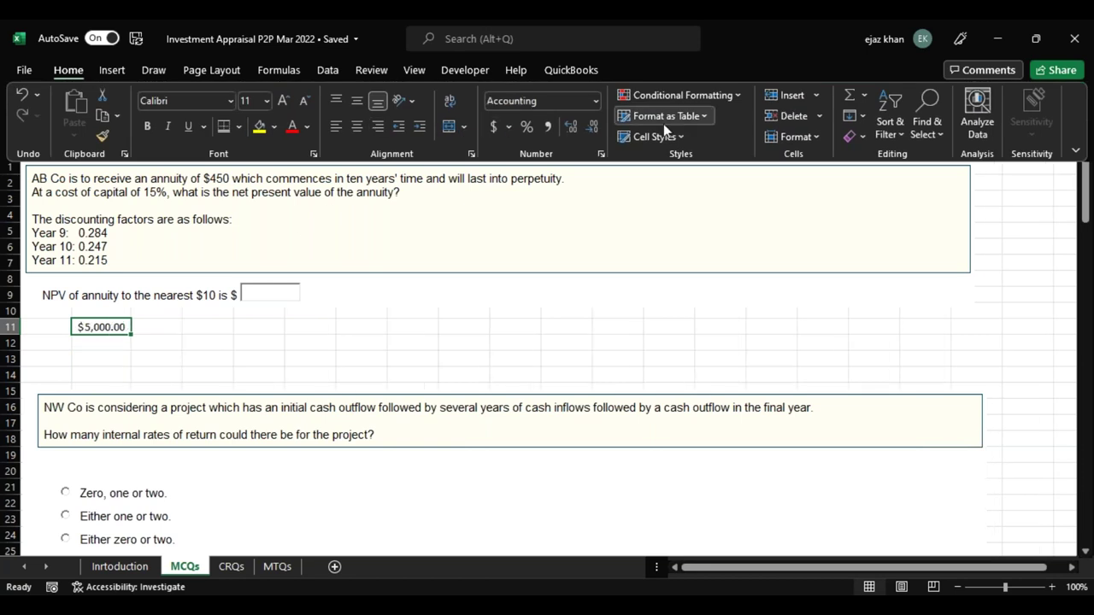
pyautogui.doubleClick(590, 130)
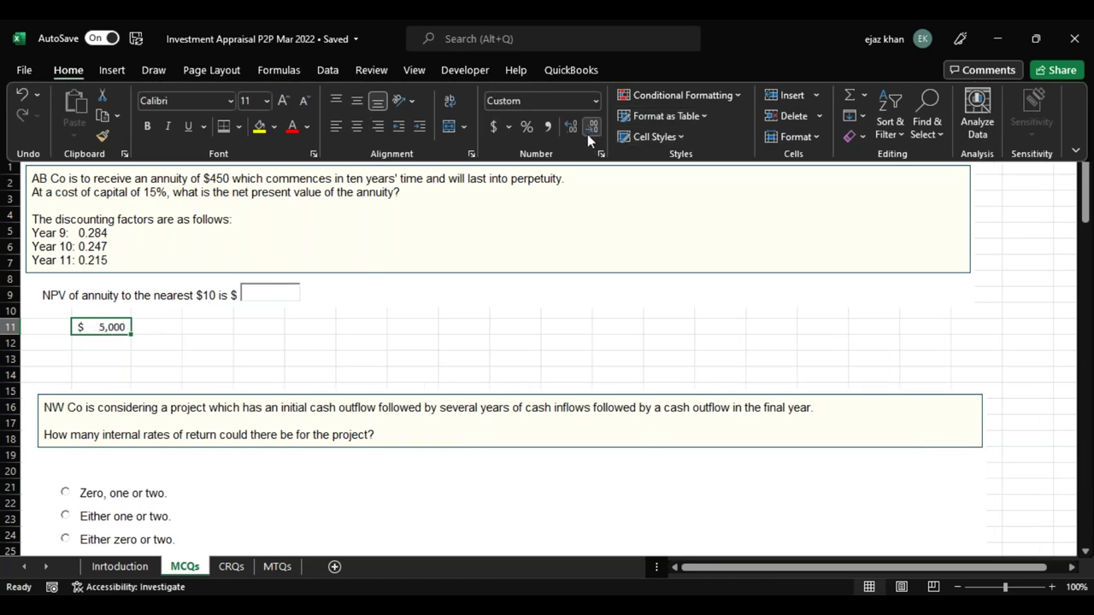
pyautogui.click(89, 328)
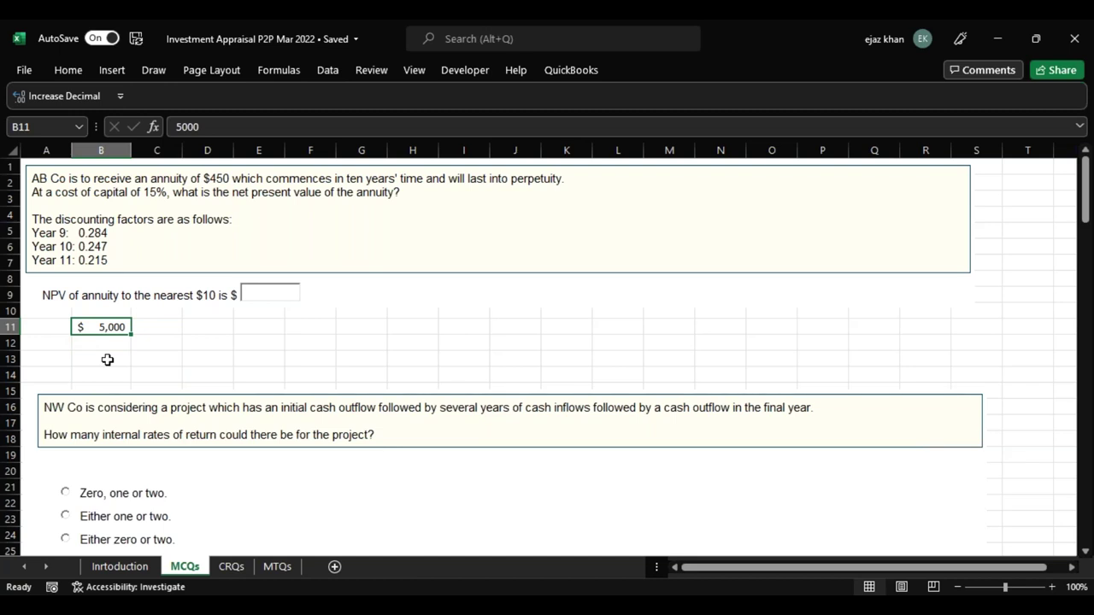
# - Enter a 10% rate in D11 next to the 5000 figure
pyautogui.press('Right')
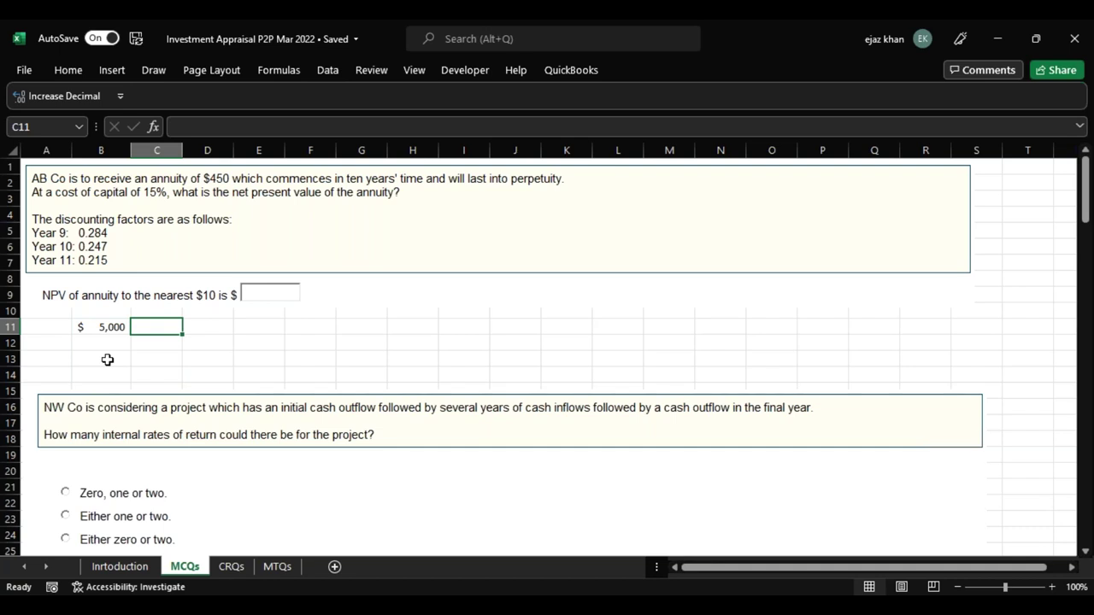
pyautogui.press('Right')
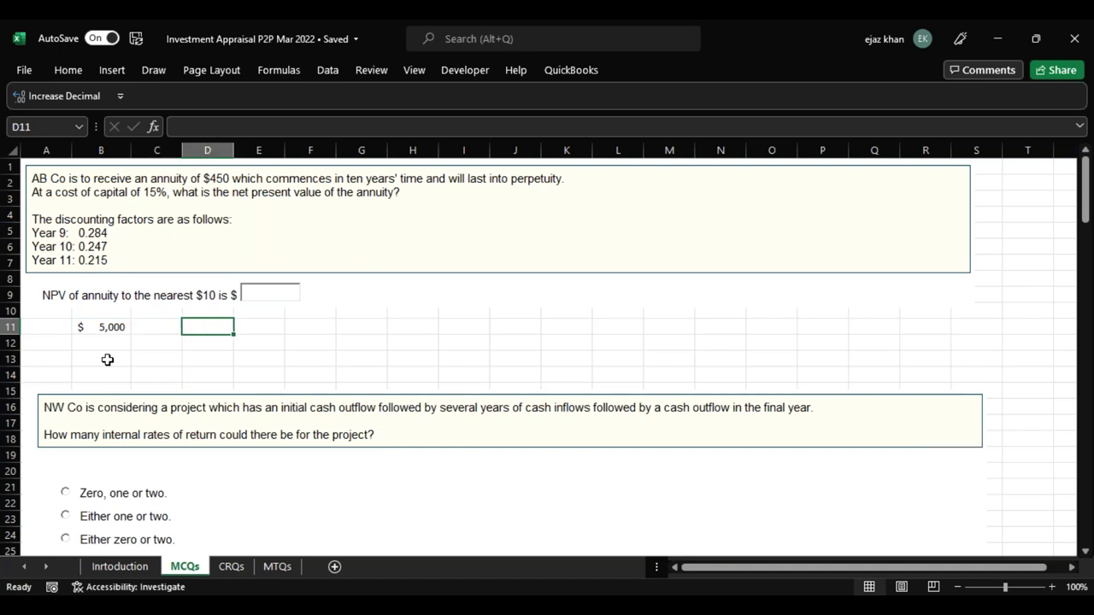
pyautogui.press('Left')
pyautogui.press('Left')
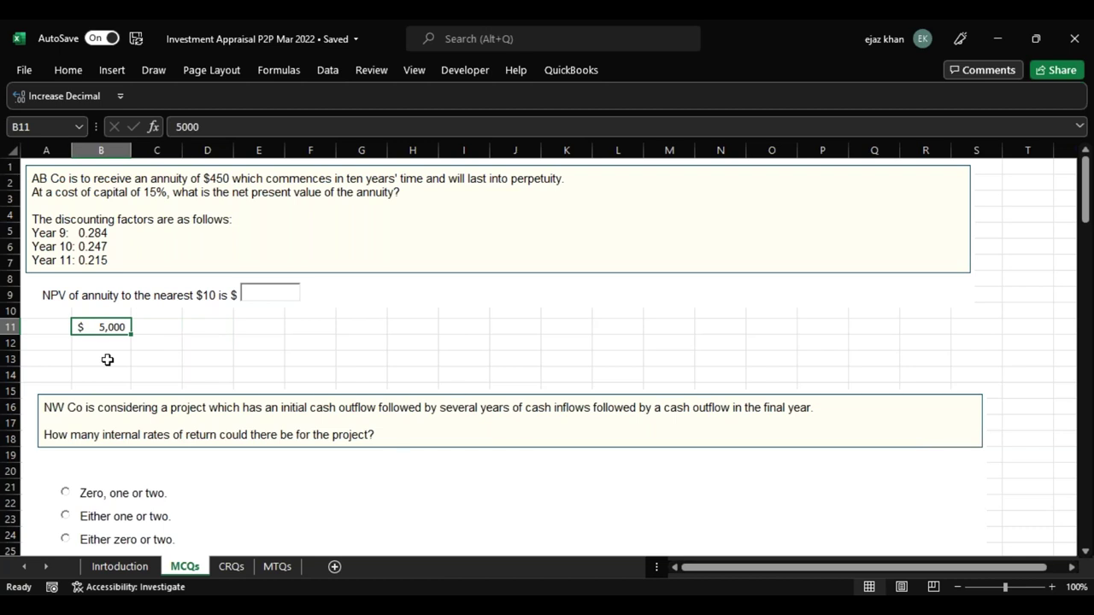
pyautogui.press('Right')
pyautogui.press('Right')
pyautogui.write('10%')
pyautogui.hotkey('ctrl', 'Return')
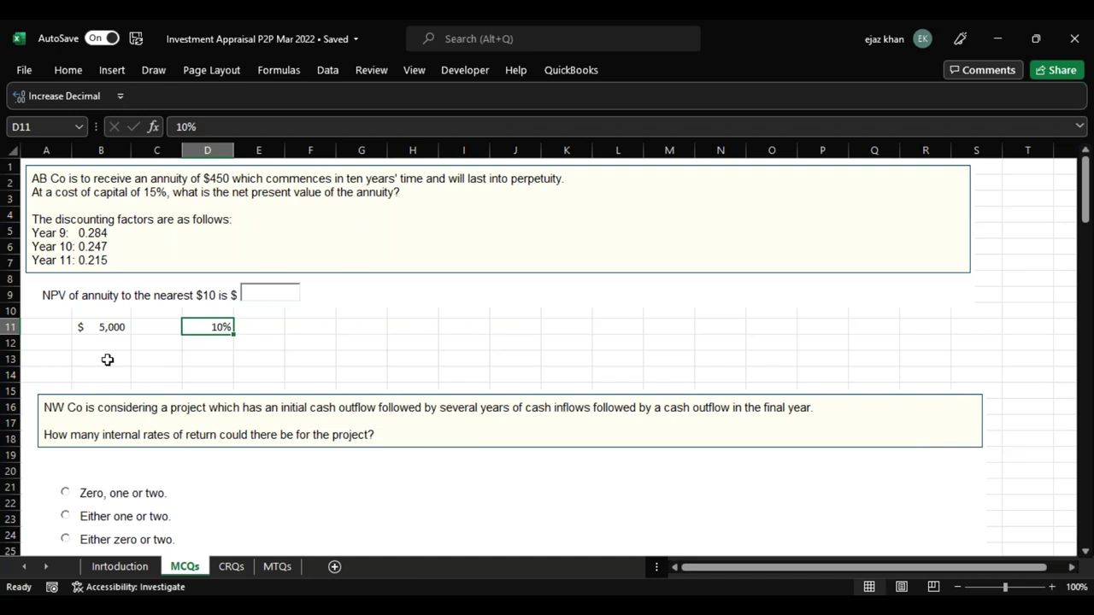
pyautogui.press('Left')
pyautogui.press('Left')
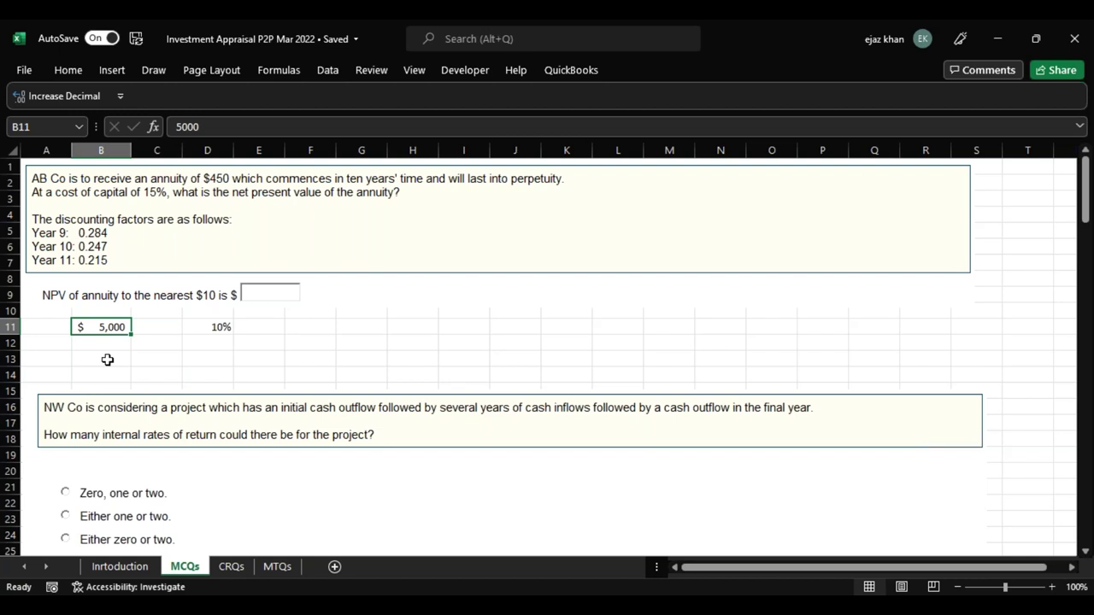
pyautogui.press('Right')
pyautogui.press('Right')
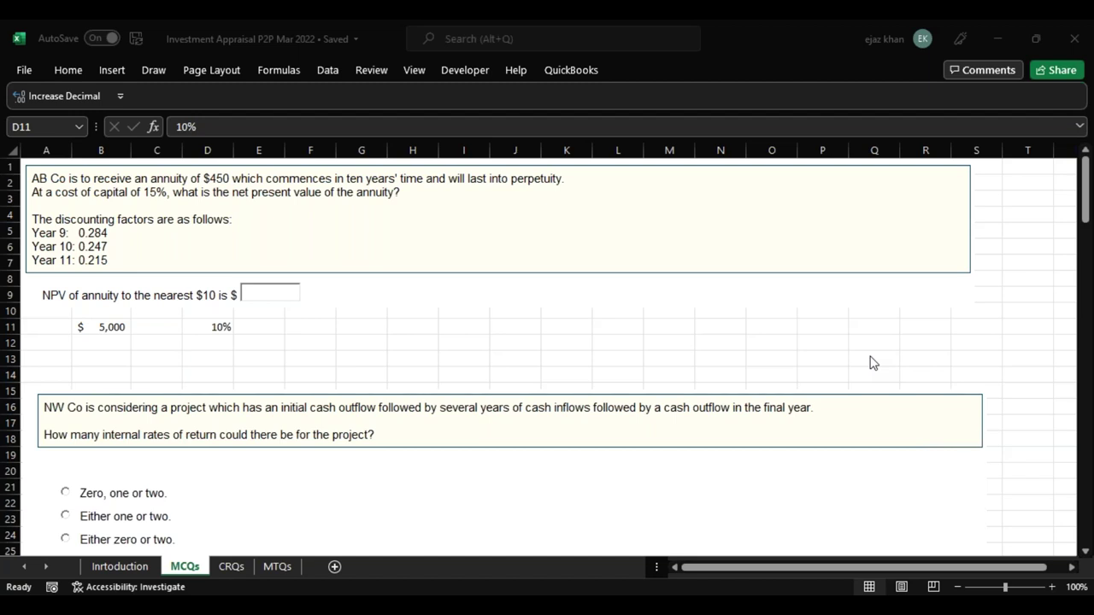
# - Try =50000*10% in B13, then replace it with the plain value 50000
pyautogui.click(102, 356)
pyautogui.write('=50000')
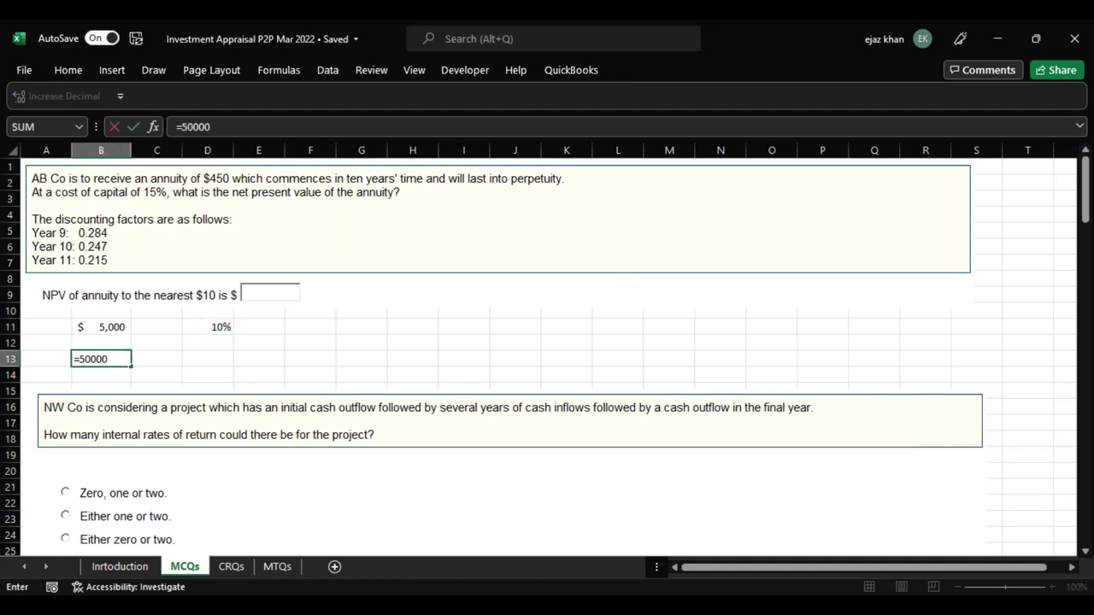
pyautogui.write('*10%')
pyautogui.press('Return')
pyautogui.click(105, 362)
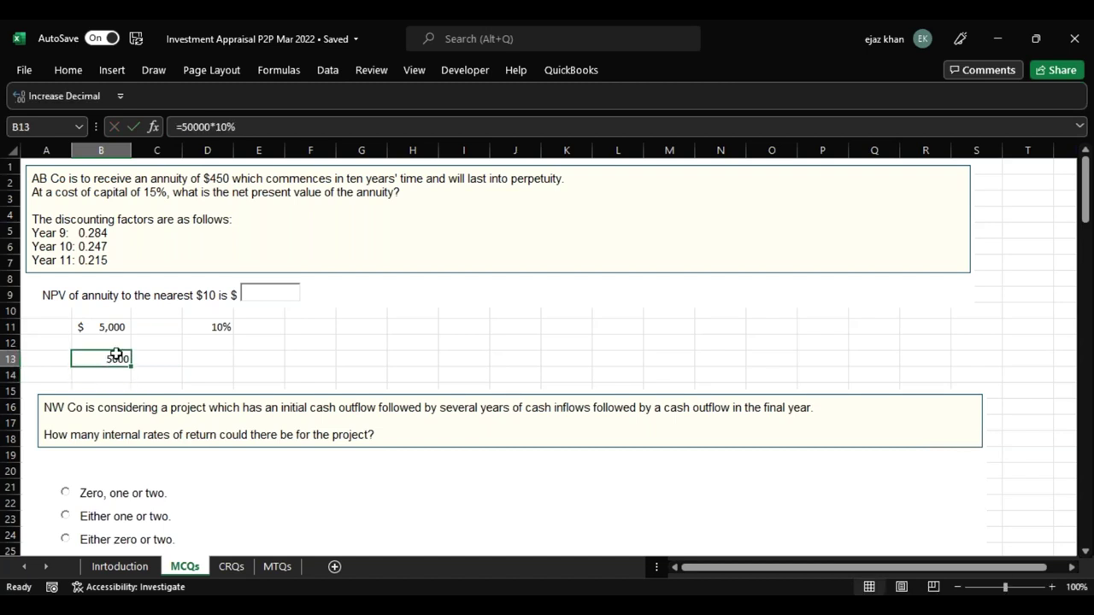
pyautogui.doubleClick(111, 359)
pyautogui.press('Escape')
pyautogui.write('50000')
pyautogui.press('Return')
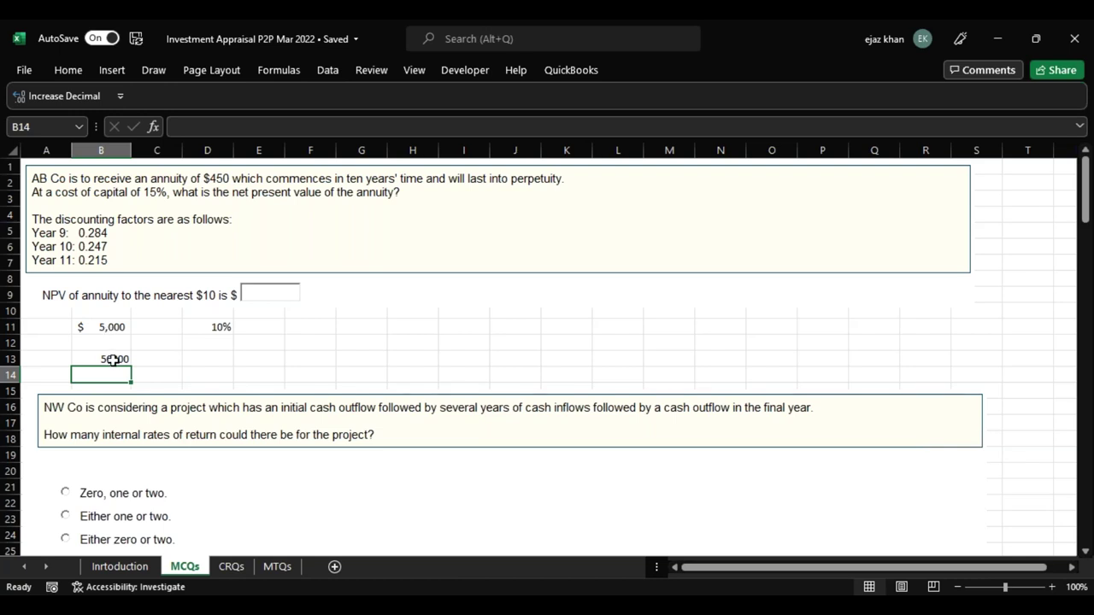
# - Replace B13 with the perpetuity formula =B11/D11, giving $ 50,000
pyautogui.click(114, 359)
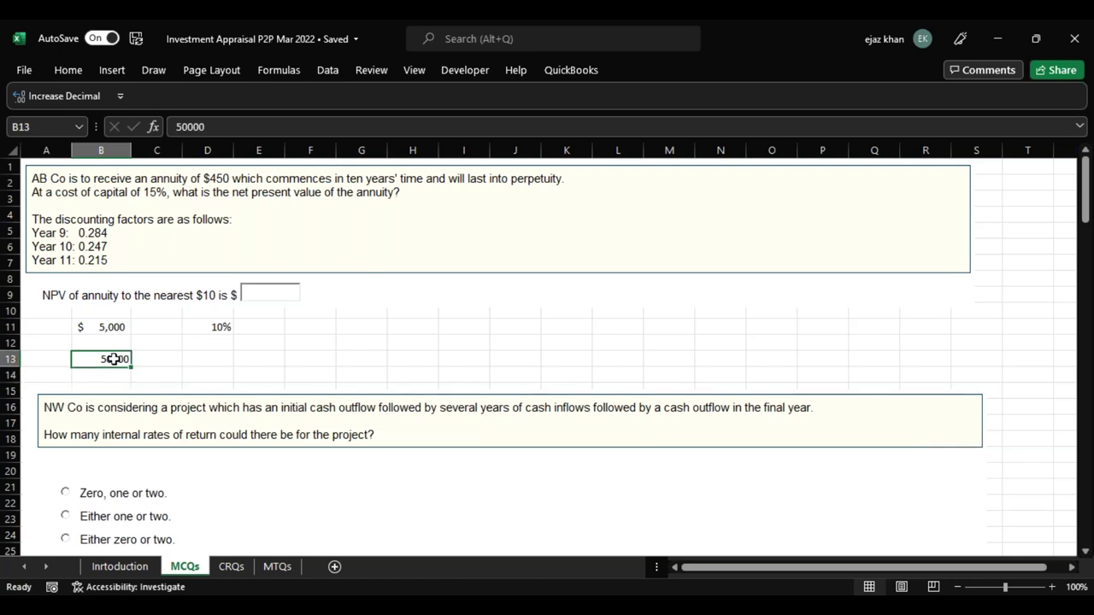
pyautogui.press('Delete')
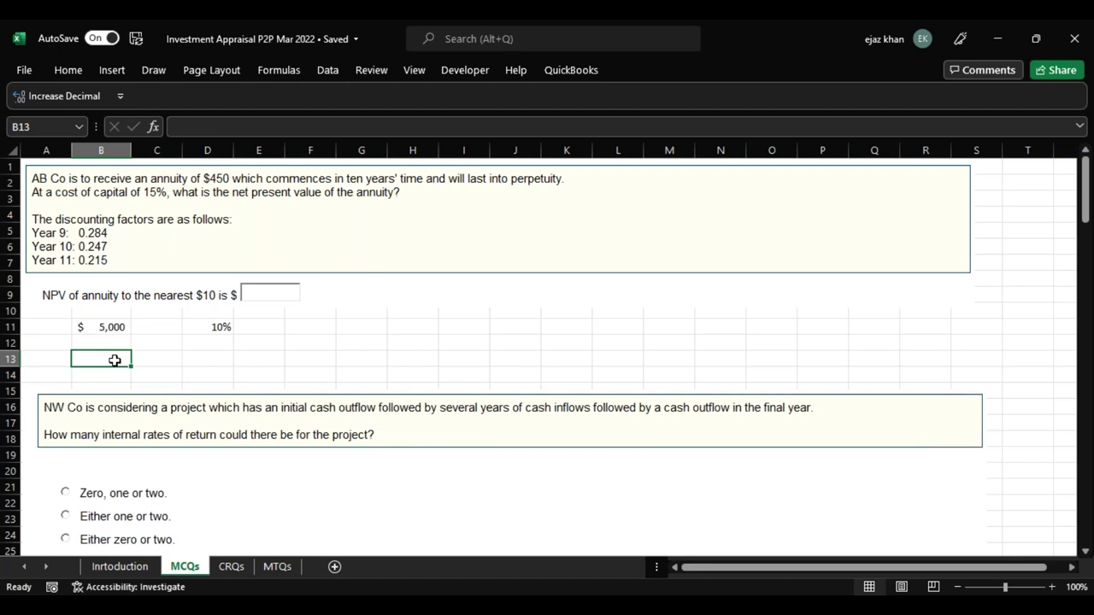
pyautogui.write('=')
pyautogui.press('Up')
pyautogui.press('Up')
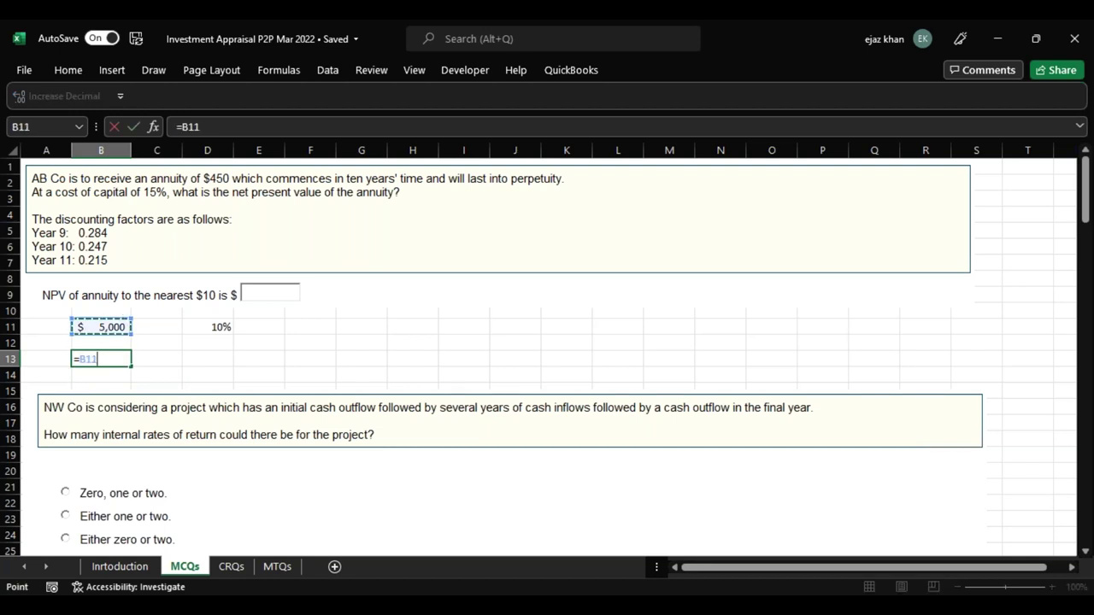
pyautogui.write('/')
pyautogui.press('Right')
pyautogui.press('Right')
pyautogui.press('Up')
pyautogui.press('Up')
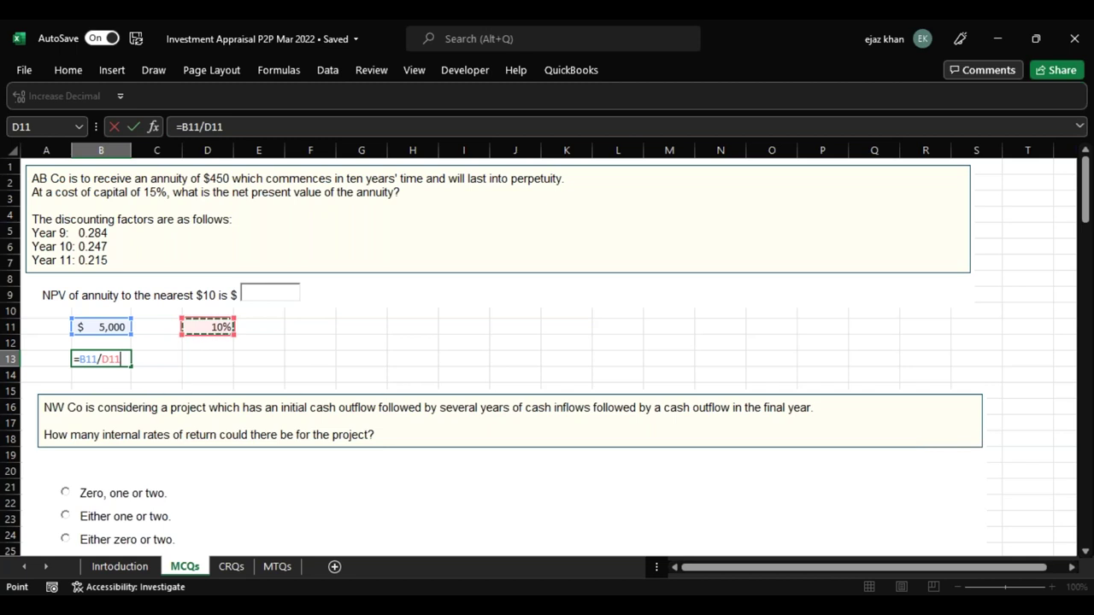
pyautogui.hotkey('ctrl', 'Return')
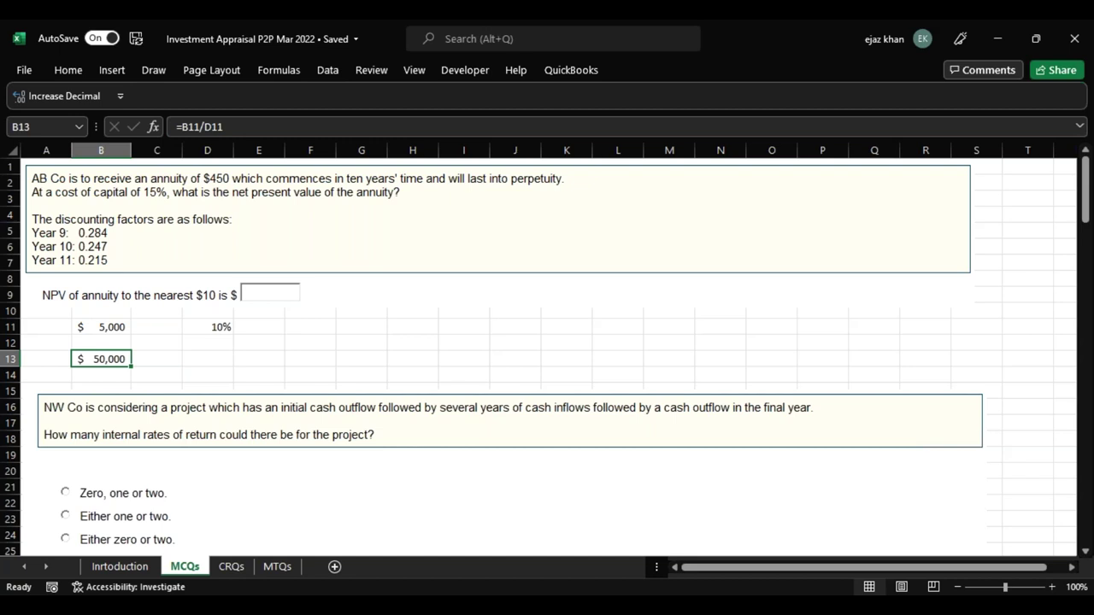
# - Label A13 as PV and select the example figures in A11:B13
pyautogui.click(46, 359)
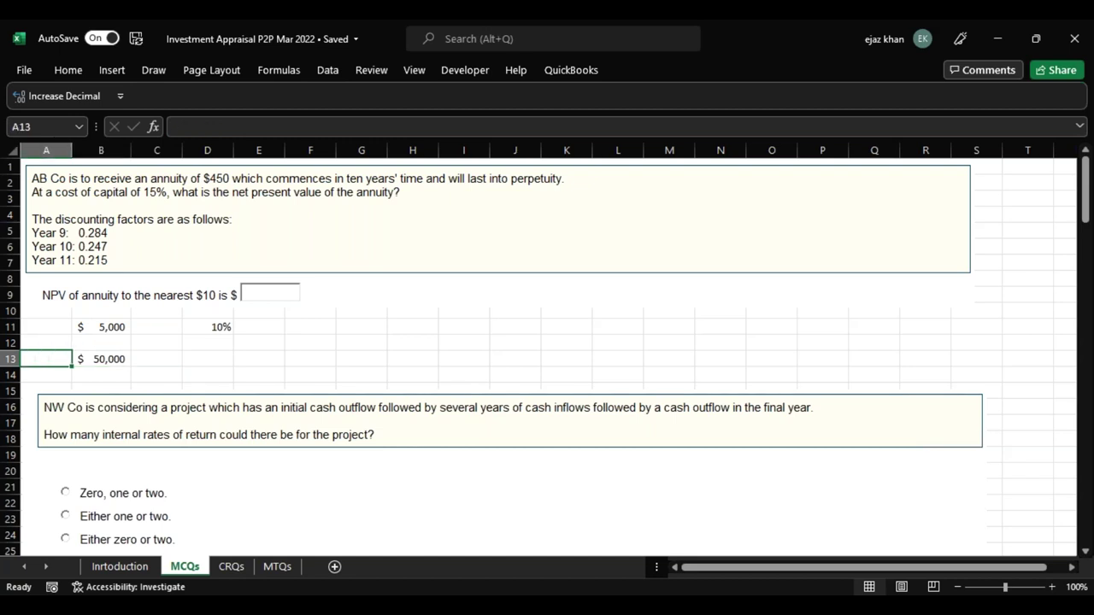
pyautogui.write('PV')
pyautogui.press('Tab')
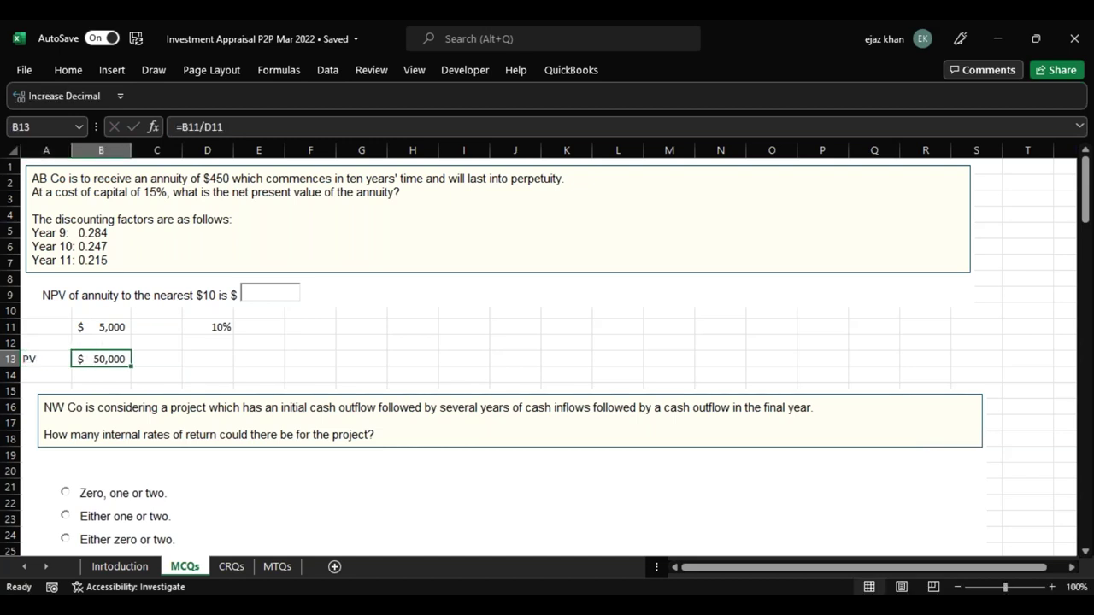
pyautogui.click(46, 358)
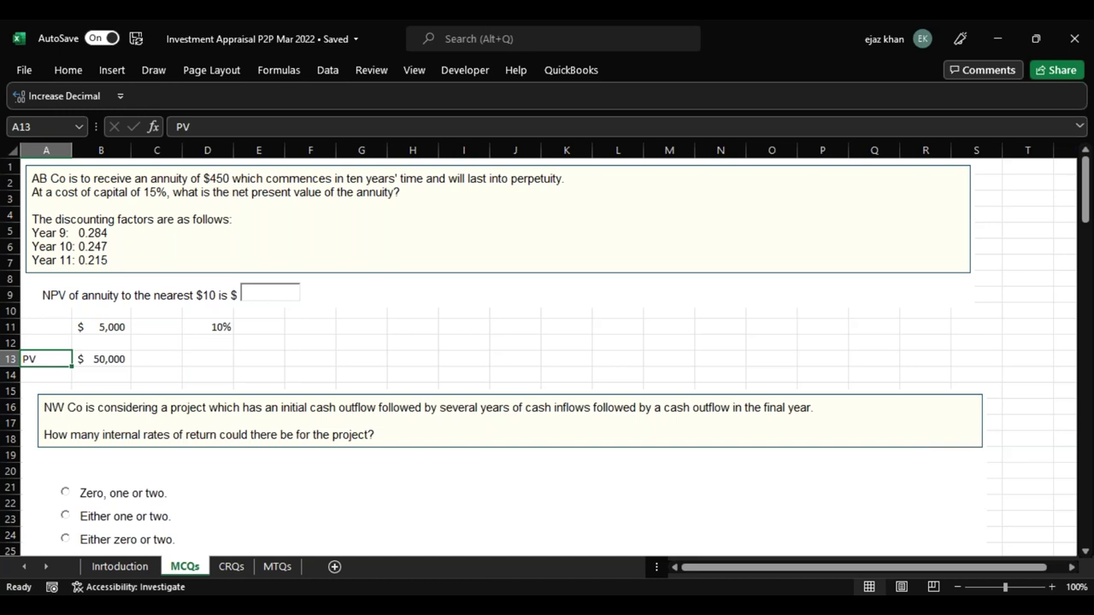
pyautogui.moveTo(46, 359); pyautogui.dragTo(81, 359)
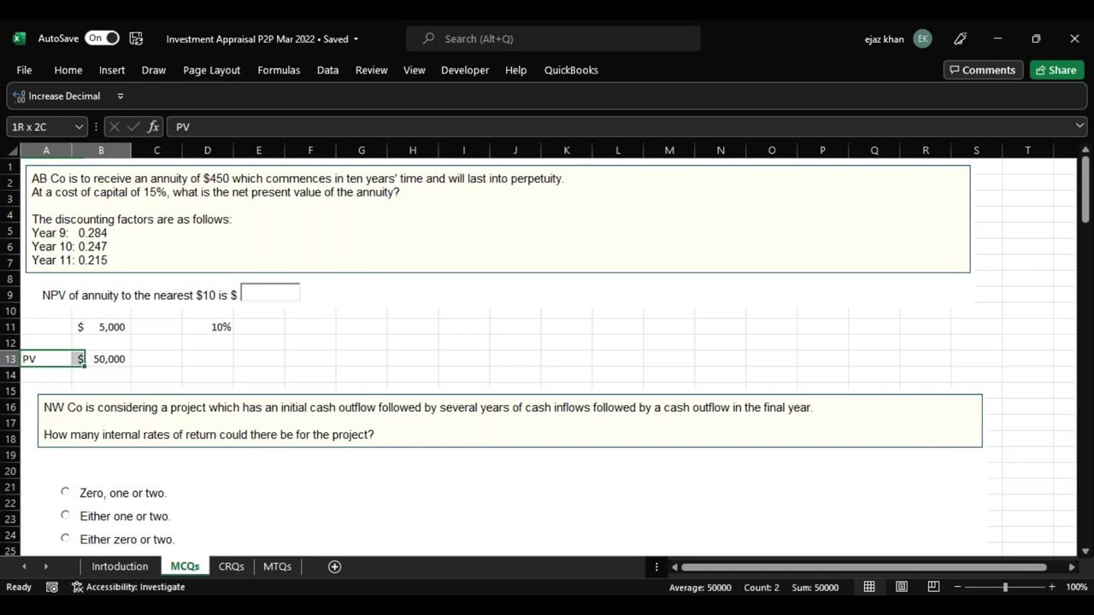
pyautogui.click(103, 359)
pyautogui.click(207, 326)
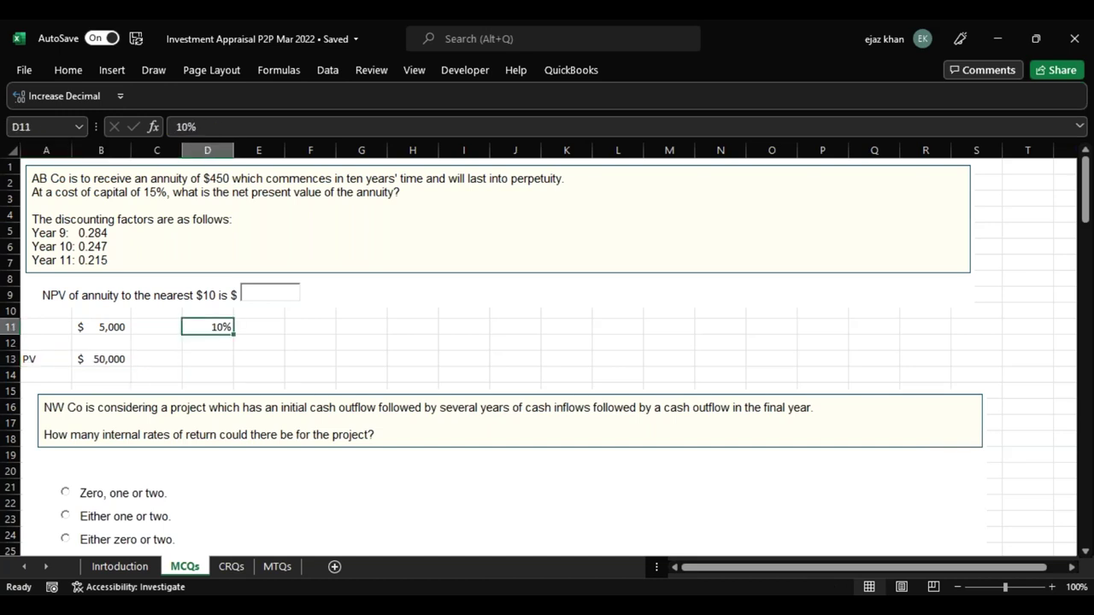
pyautogui.moveTo(56, 362); pyautogui.dragTo(119, 327)
# - Clear the example figures in A11:B13 and the 10% rate in D11
pyautogui.press('Delete')
pyautogui.press('Right')
pyautogui.press('Right')
pyautogui.press('Right')
pyautogui.press('Up')
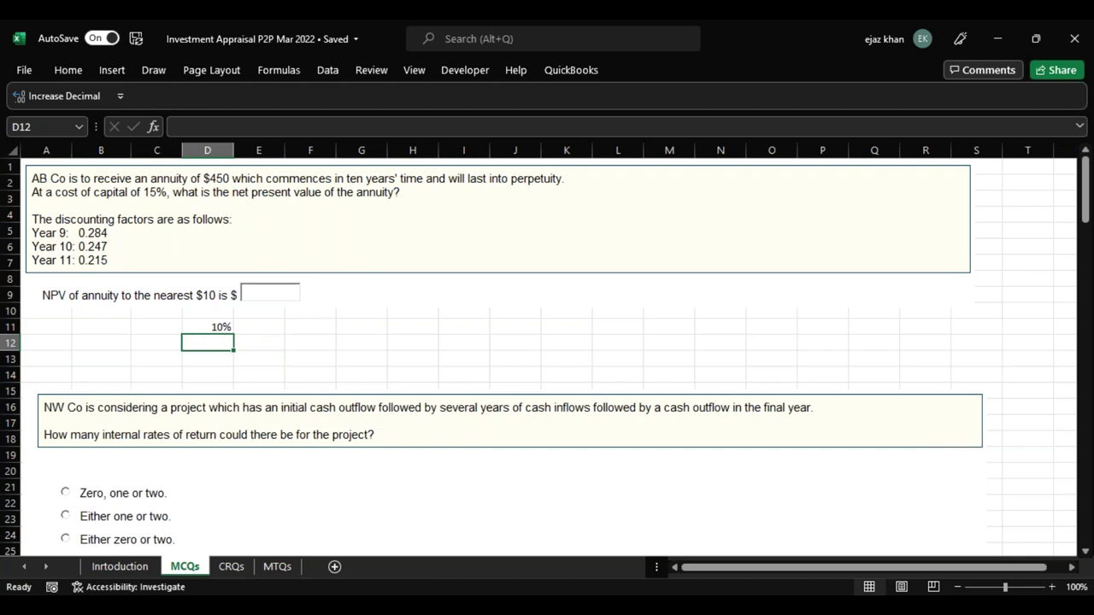
pyautogui.press('Up')
pyautogui.press('Delete')
pyautogui.press('Left')
pyautogui.press('Left')
pyautogui.press('Left')
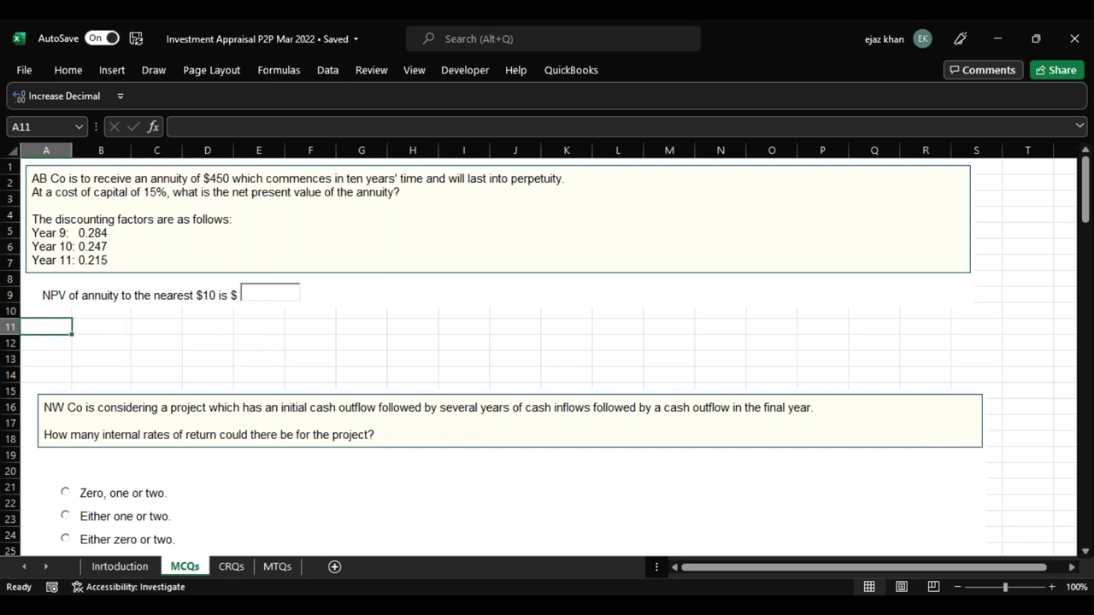
# - Write the note "PV of Perpetuity = Annuity/r" in A11
pyautogui.write('PV of Perpetur')
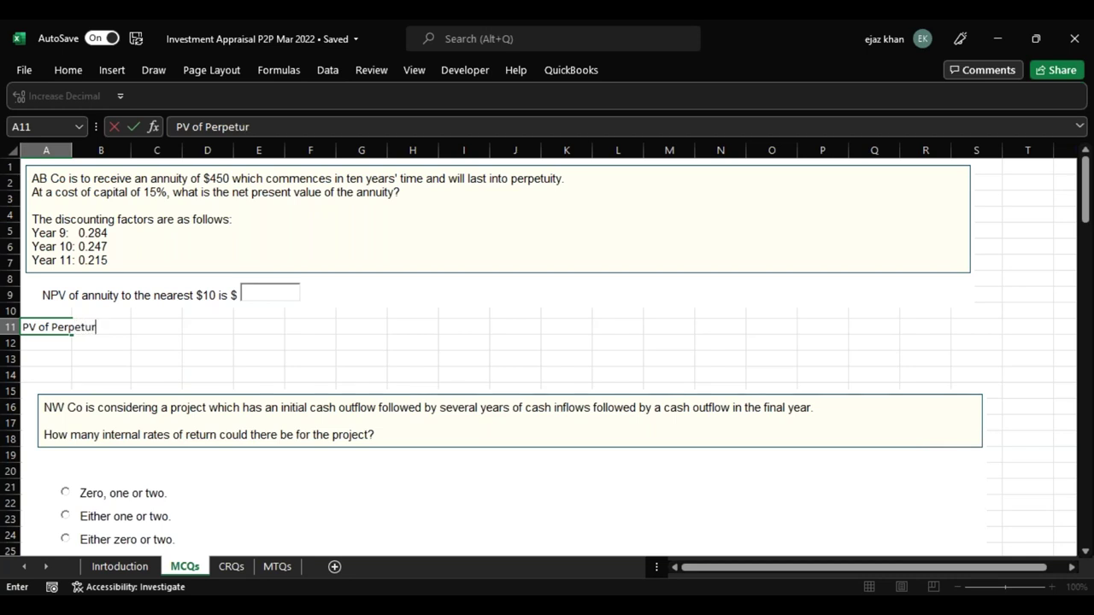
pyautogui.press('BackSpace')
pyautogui.write('ity = Annuity/r')
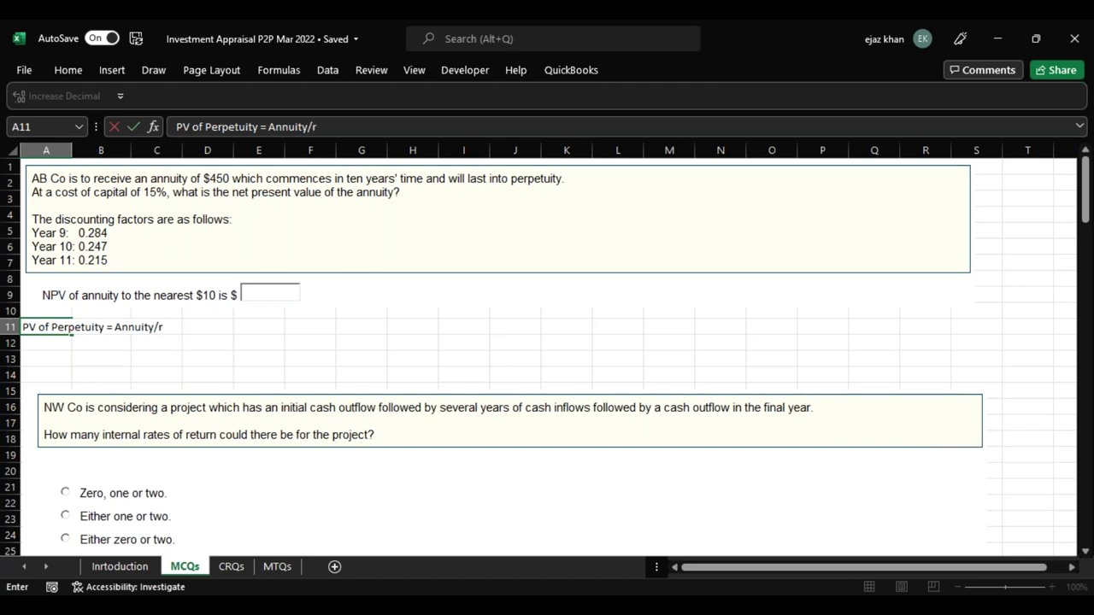
pyautogui.press('Return')
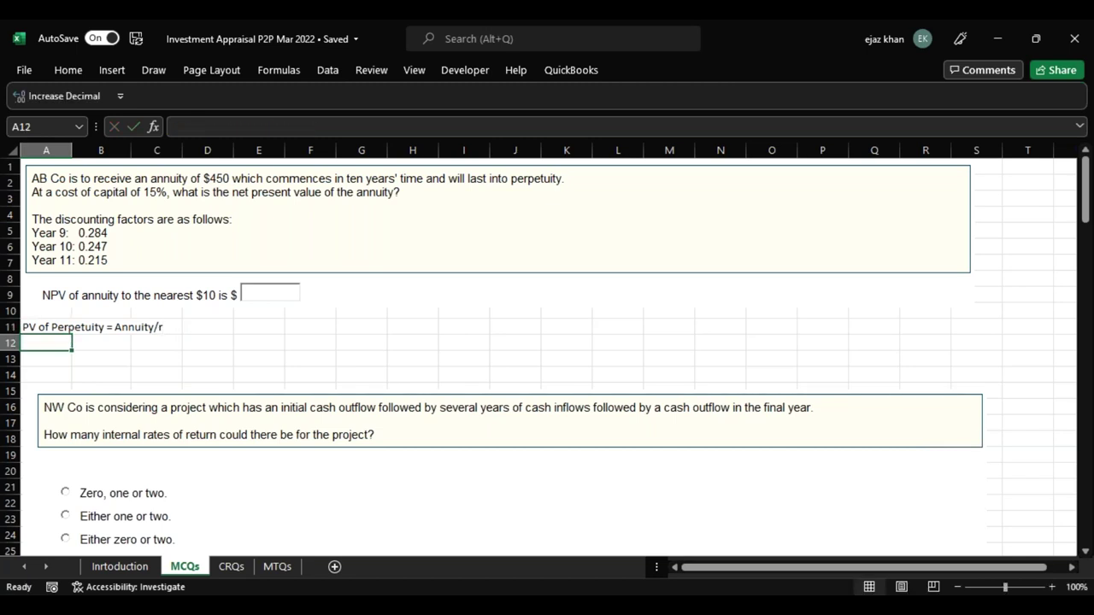
pyautogui.press('Up')
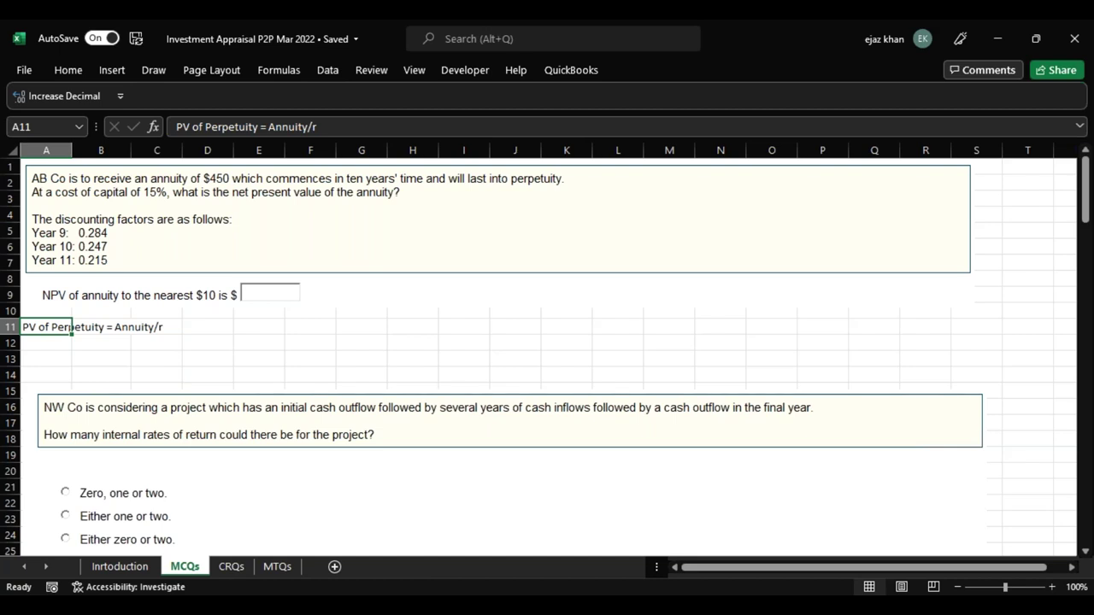
# - Start the A13 note "Pv of Delayed Perpetuity = (annuity/r) x D.F" for years delayed beyond year 1
pyautogui.press('Down')
pyautogui.press('Down')
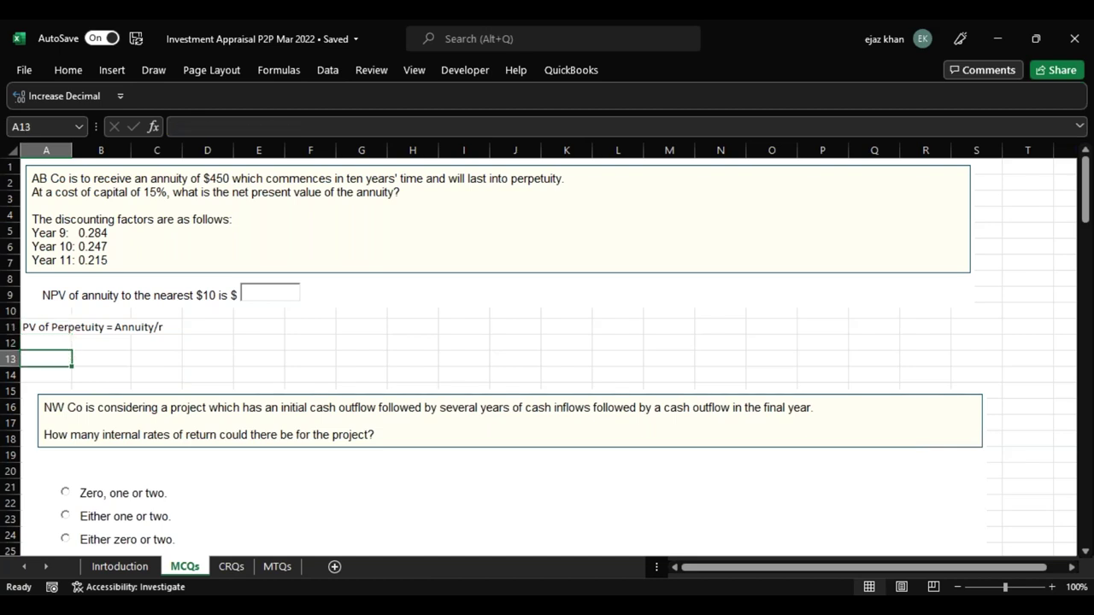
pyautogui.write('Pv of Pe')
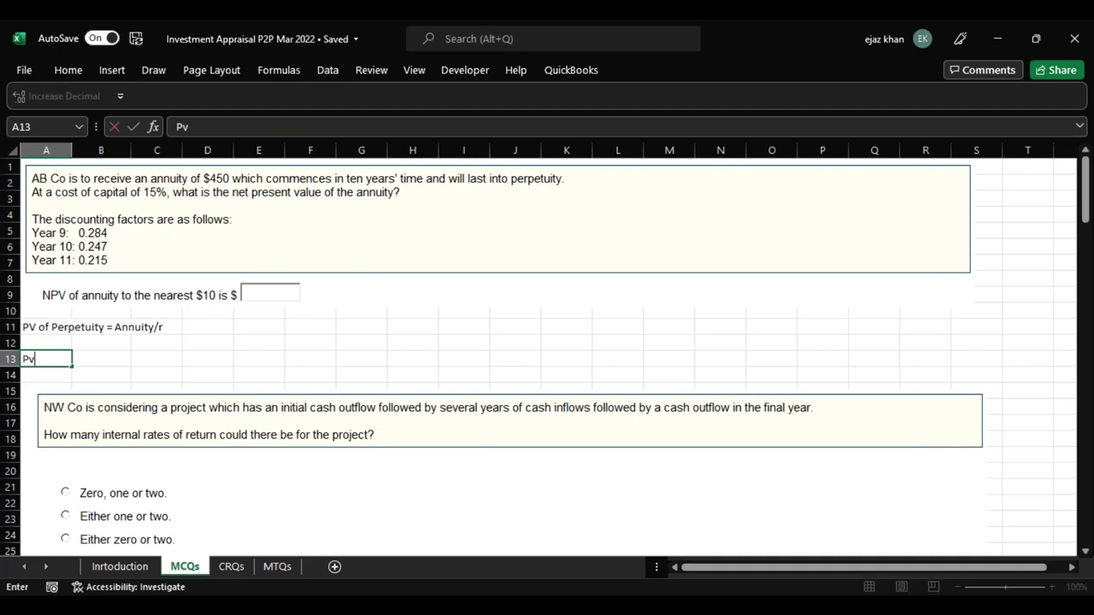
pyautogui.press('BackSpace')
pyautogui.press('BackSpace')
pyautogui.write('Delayed Per')
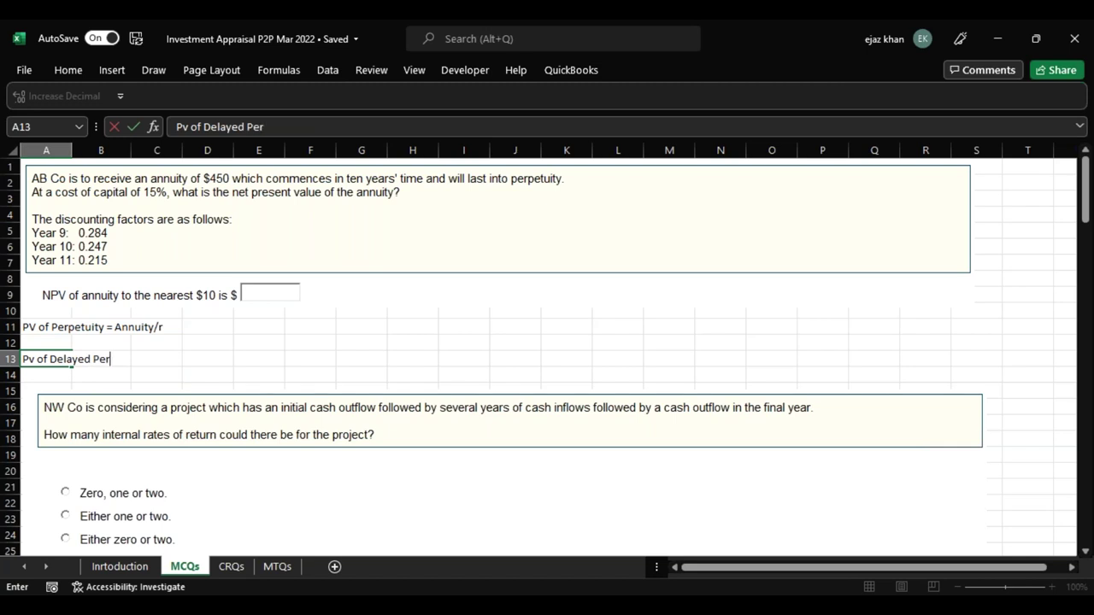
pyautogui.write('petuity = (an')
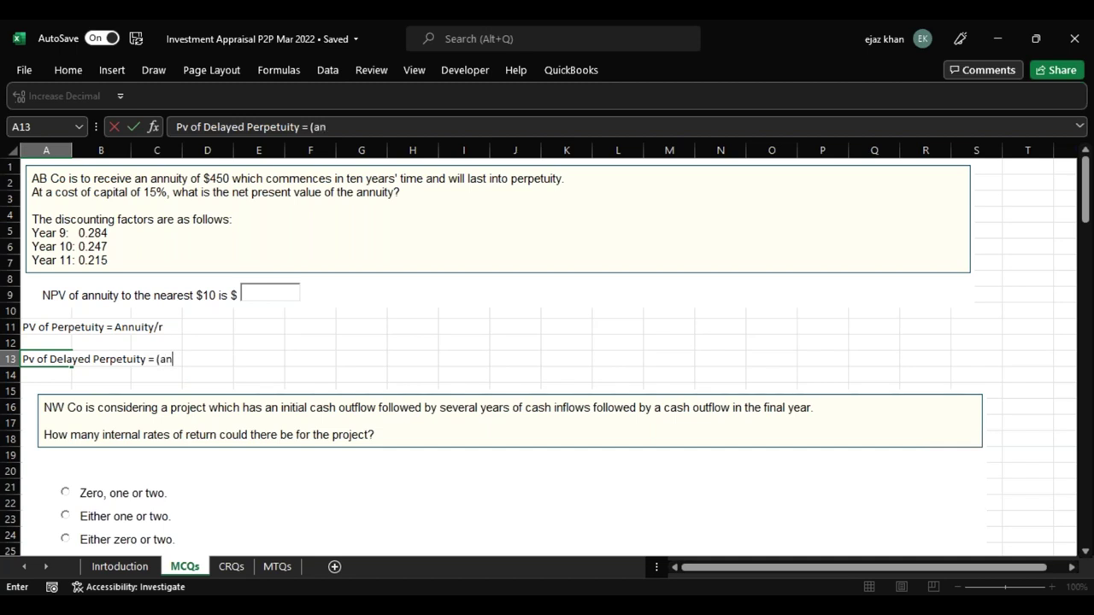
pyautogui.write('nuity/r) x D.F (')
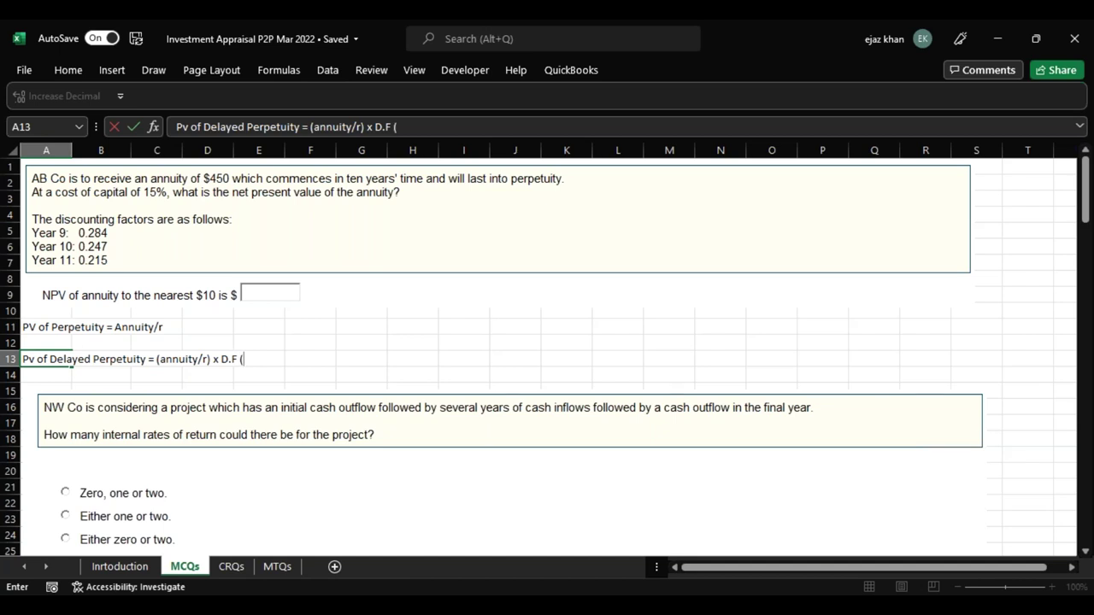
pyautogui.write('For the number of ')
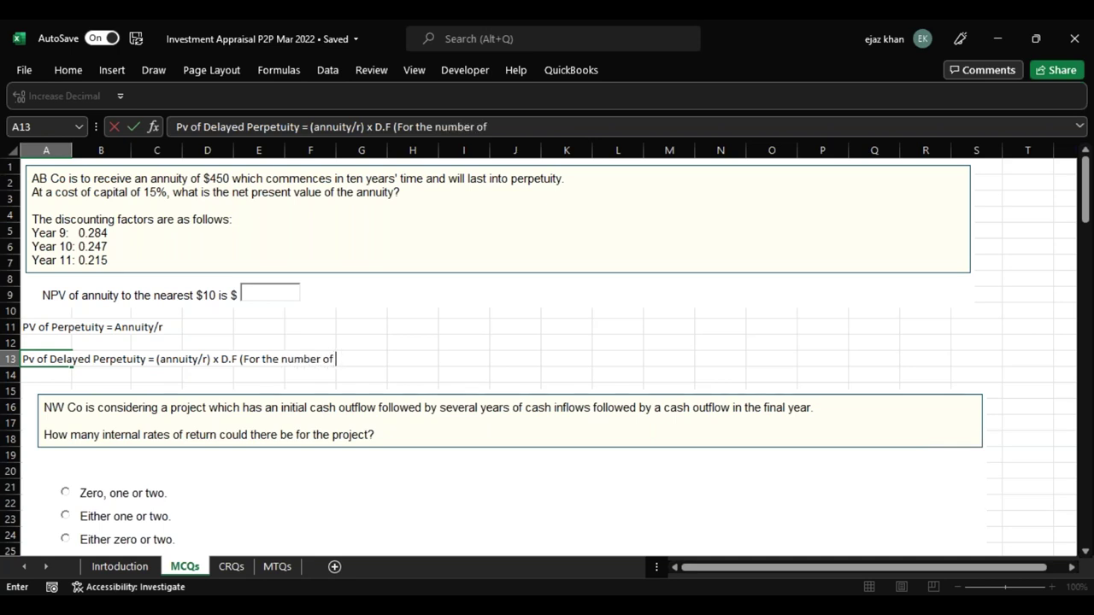
pyautogui.write('years del')
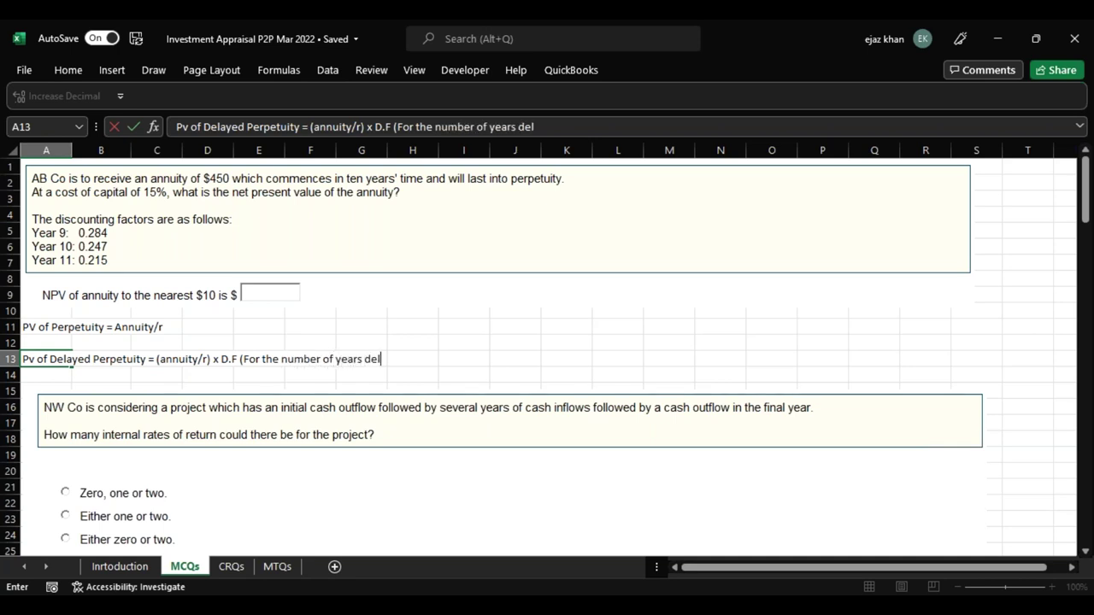
pyautogui.write('ayed beyond ')
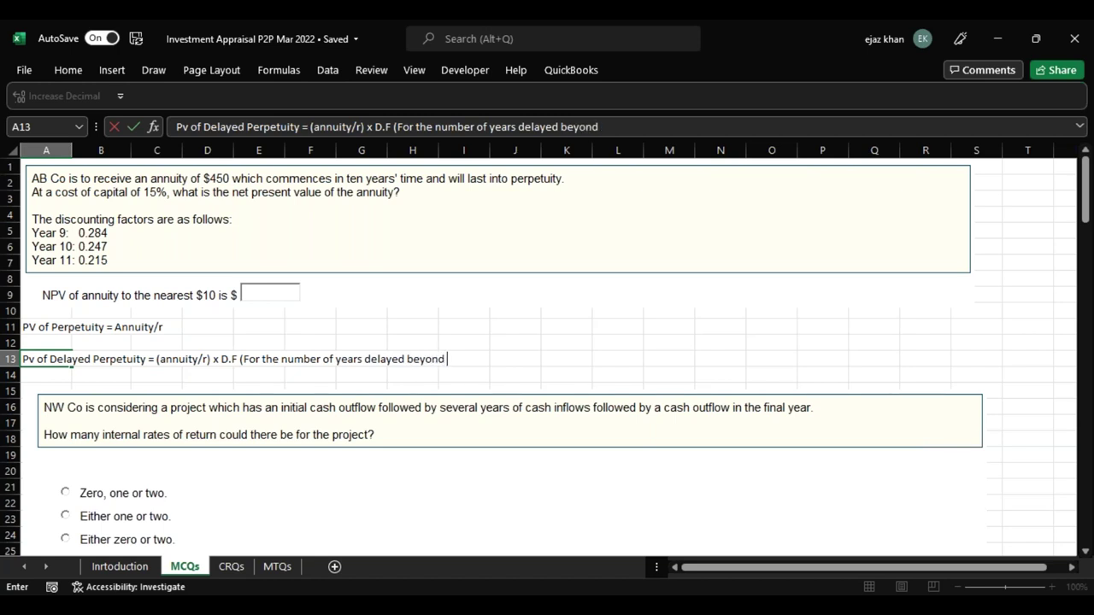
pyautogui.write('year 1)')
# - Commit the delayed-perpetuity note in A13
pyautogui.press('Return')
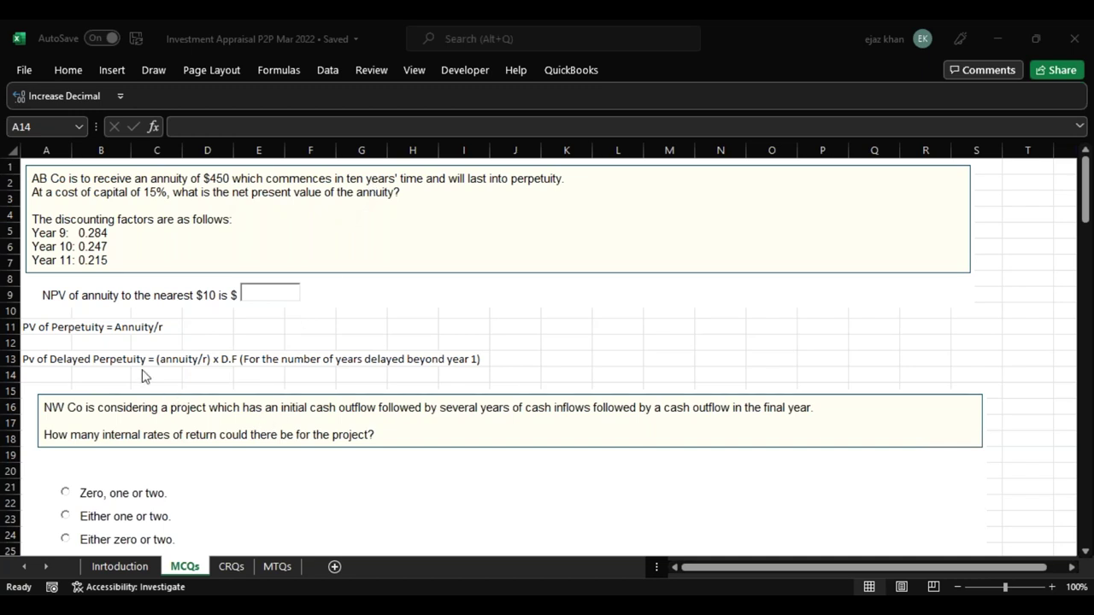
# - Enter the delayed-perpetuity formula (450/rate)*0.284 in C14, giving 852
pyautogui.click(141, 374)
pyautogui.write('=')
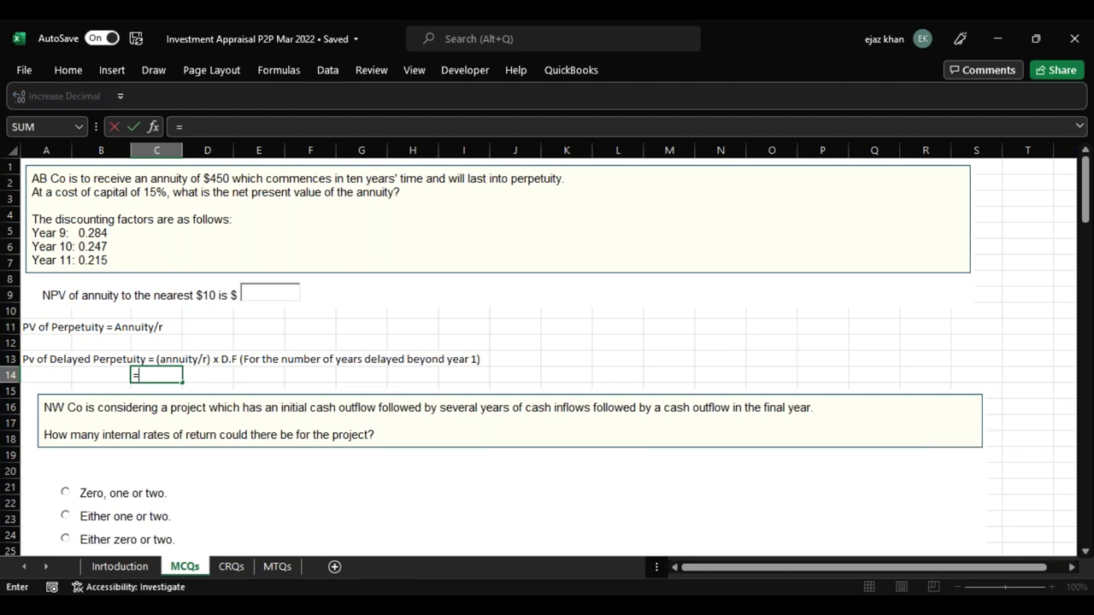
pyautogui.write('(450/1')
pyautogui.write('5%)')
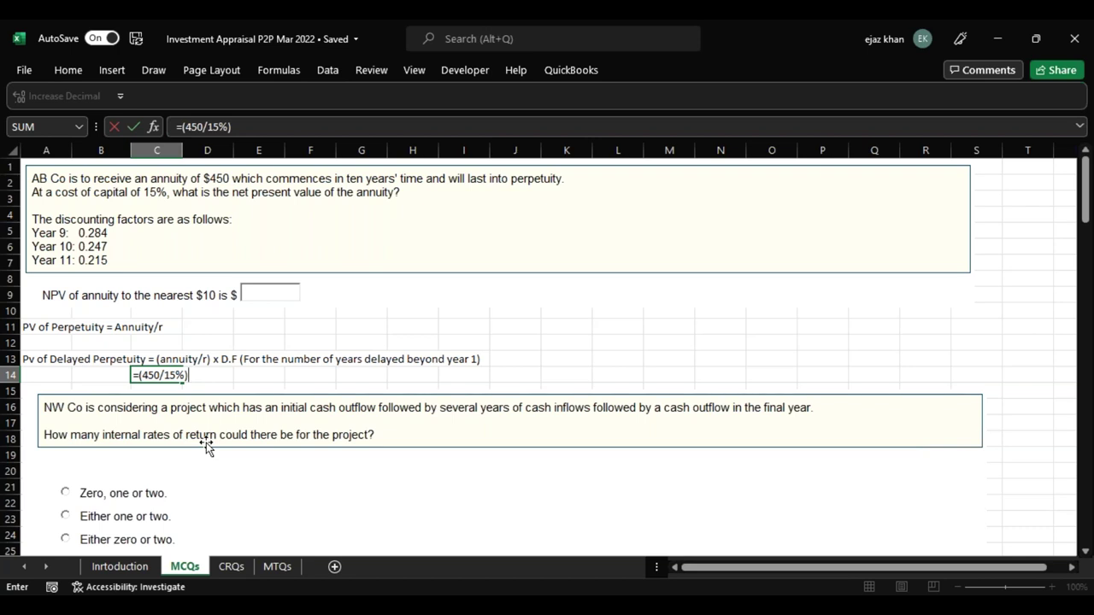
pyautogui.write('*0.284')
pyautogui.press('Return')
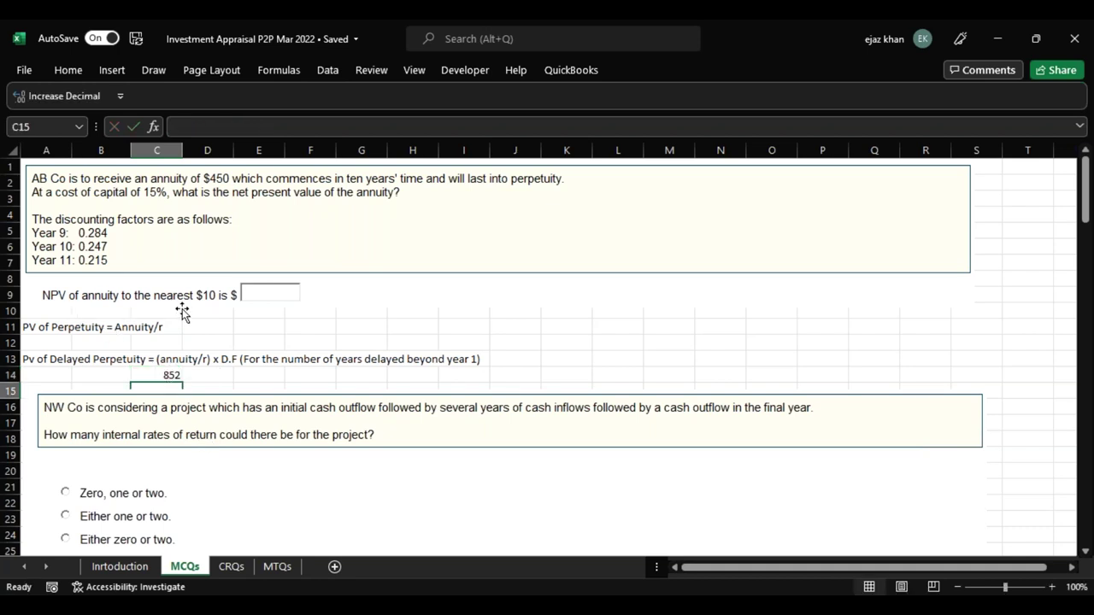
# - Enter the rounded answer $850 in D14
pyautogui.click(198, 373)
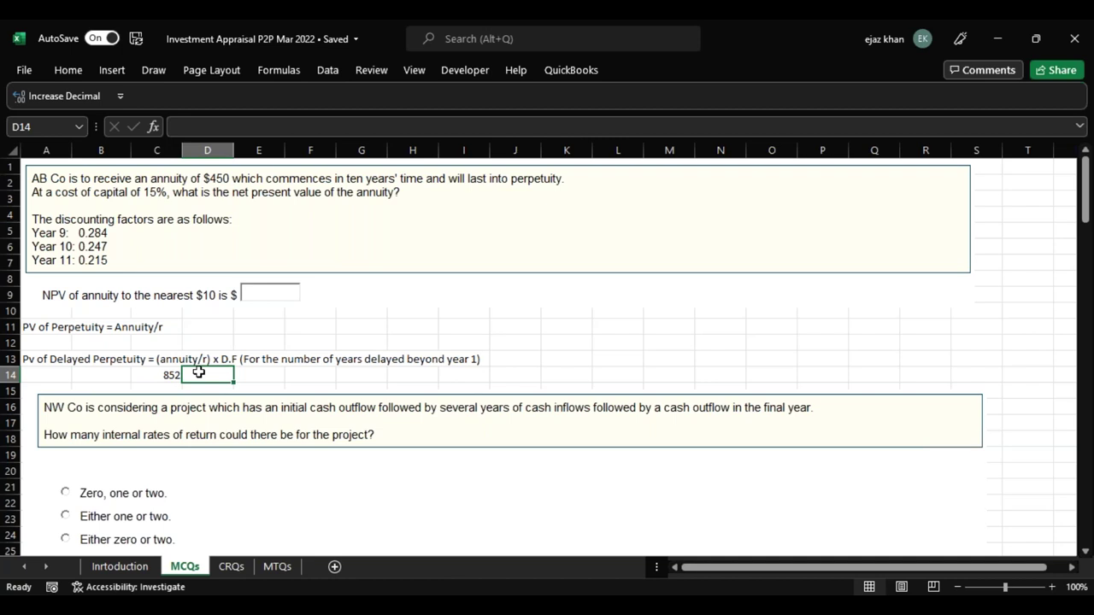
pyautogui.write('$850')
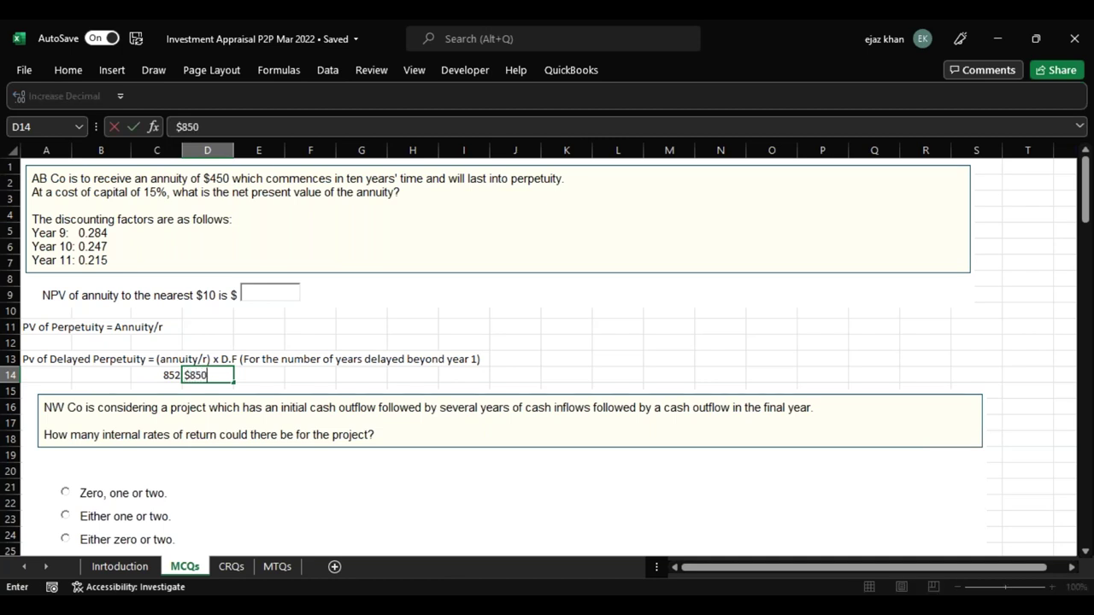
pyautogui.press('Return')
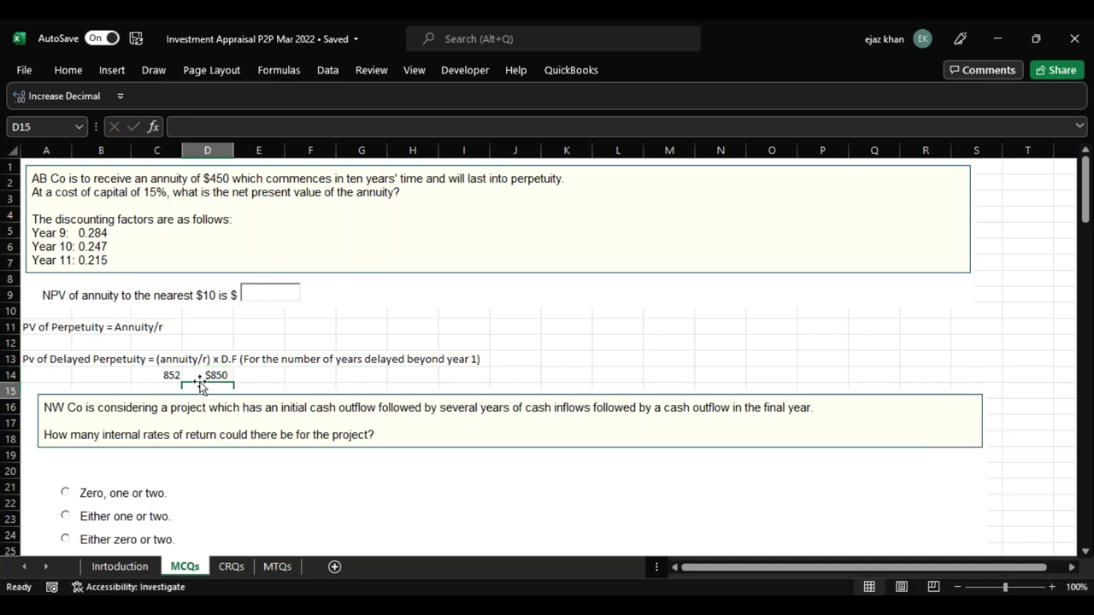
pyautogui.click(209, 377)
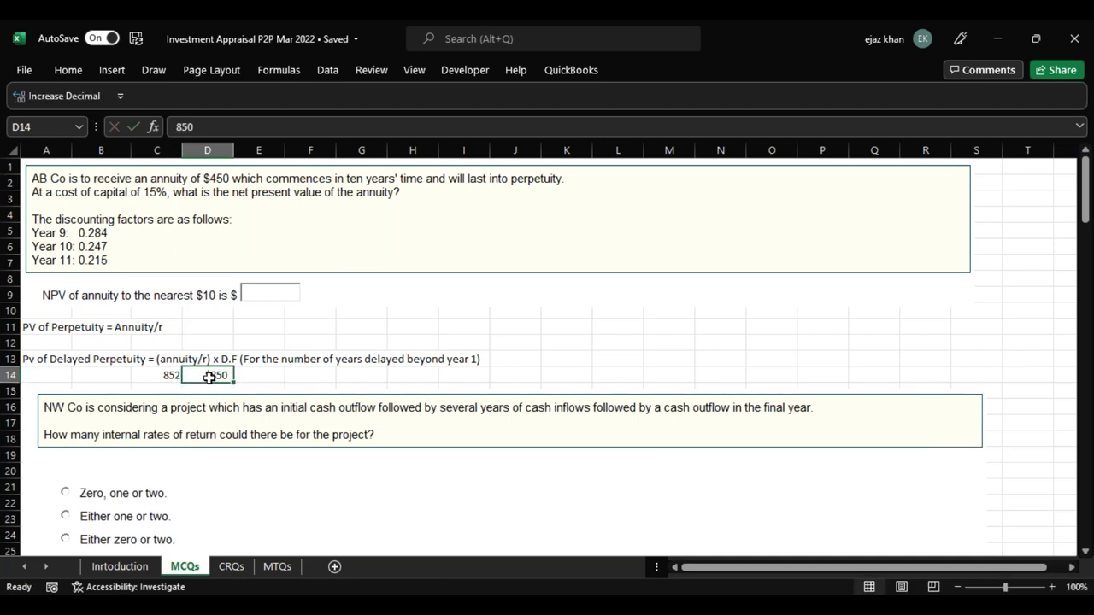
pyautogui.click(270, 375)
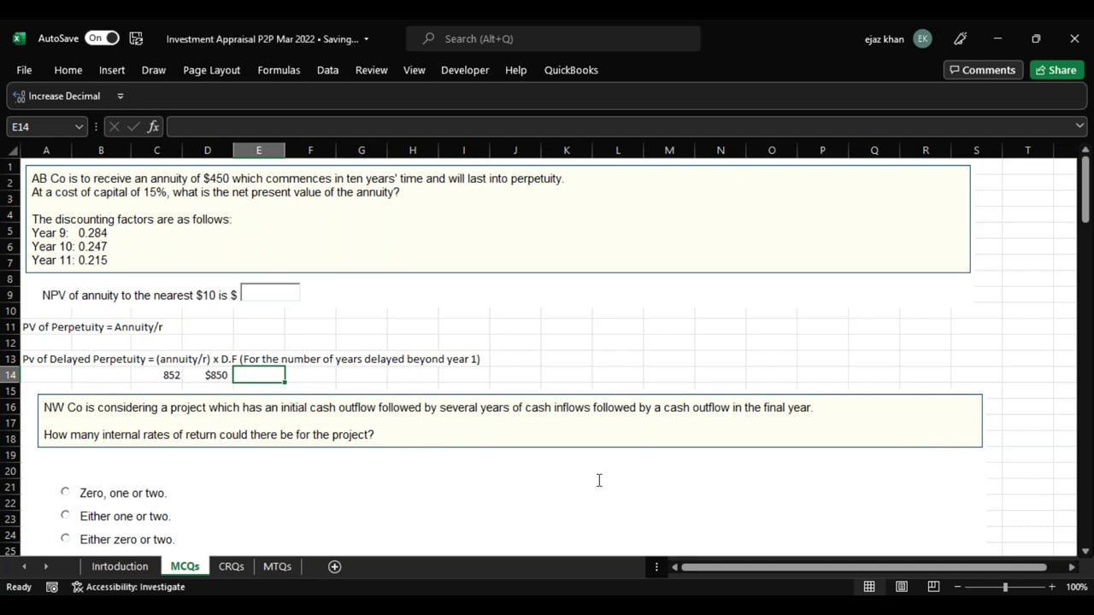
# - Scroll down to show NW Co's IRR-count question with its four answer options
pyautogui.click(1086, 554)
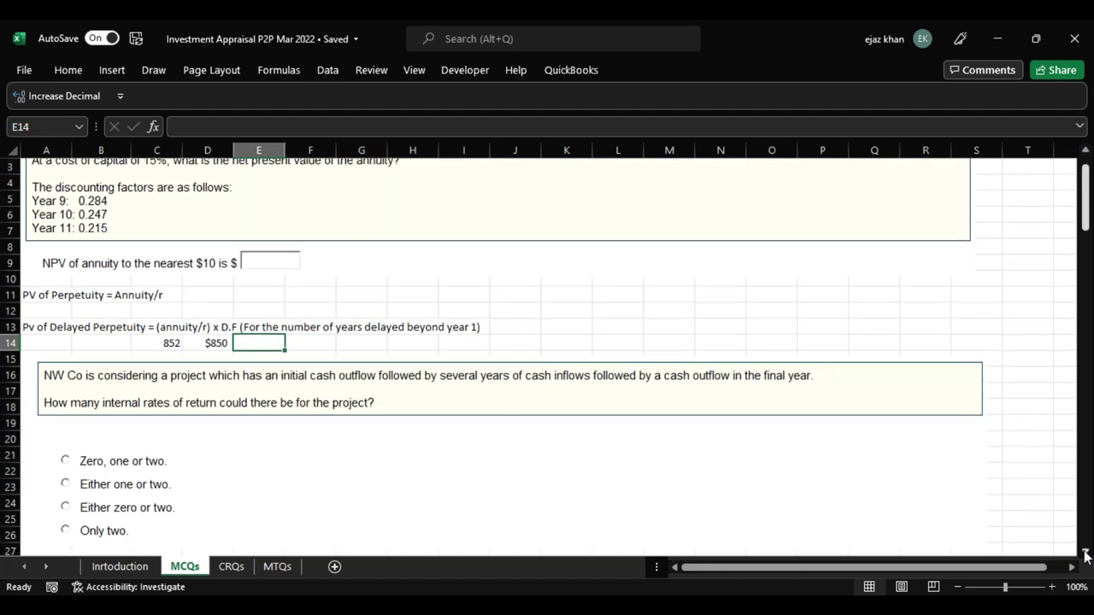
pyautogui.click(1086, 555)
pyautogui.click(1086, 555)
pyautogui.click(1086, 554)
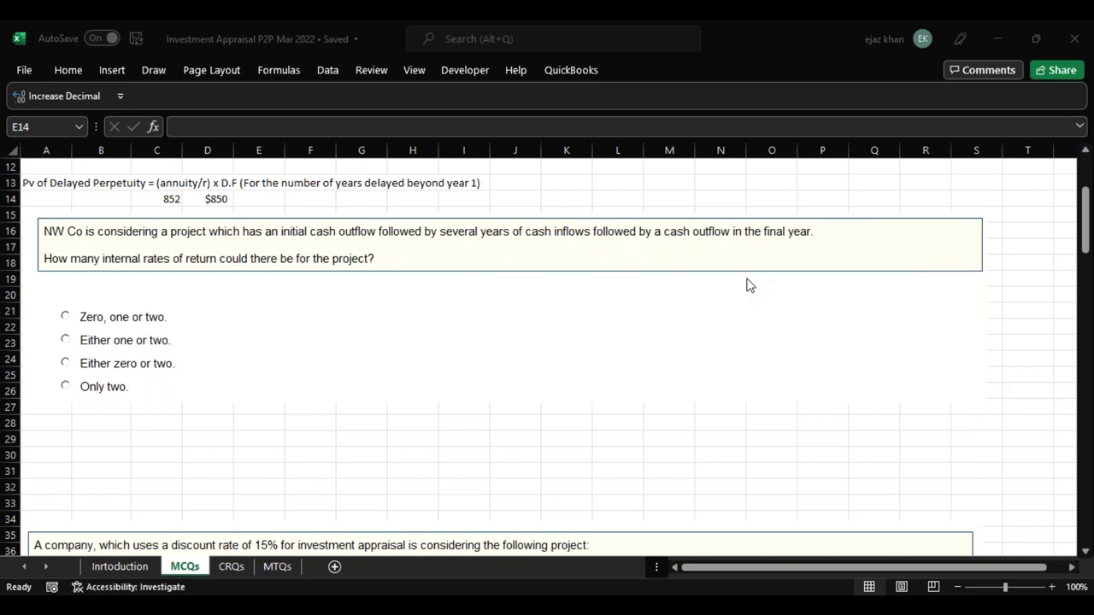
pyautogui.click(313, 445)
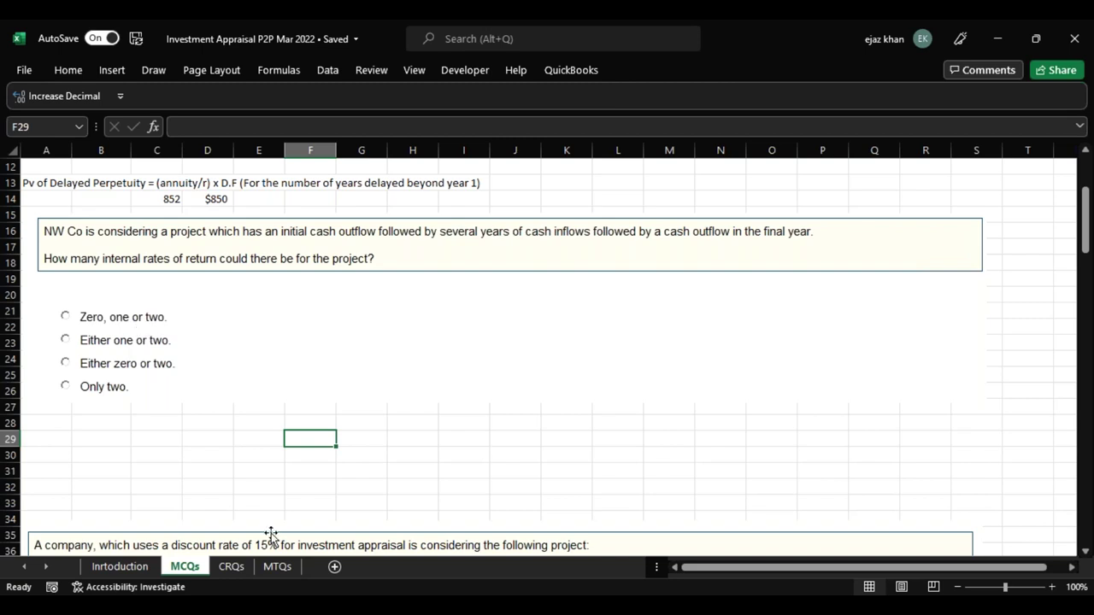
# - Enter the cash flows -4000, -2000, 3000, 4000 and 5000 in B30:F30
pyautogui.click(202, 462)
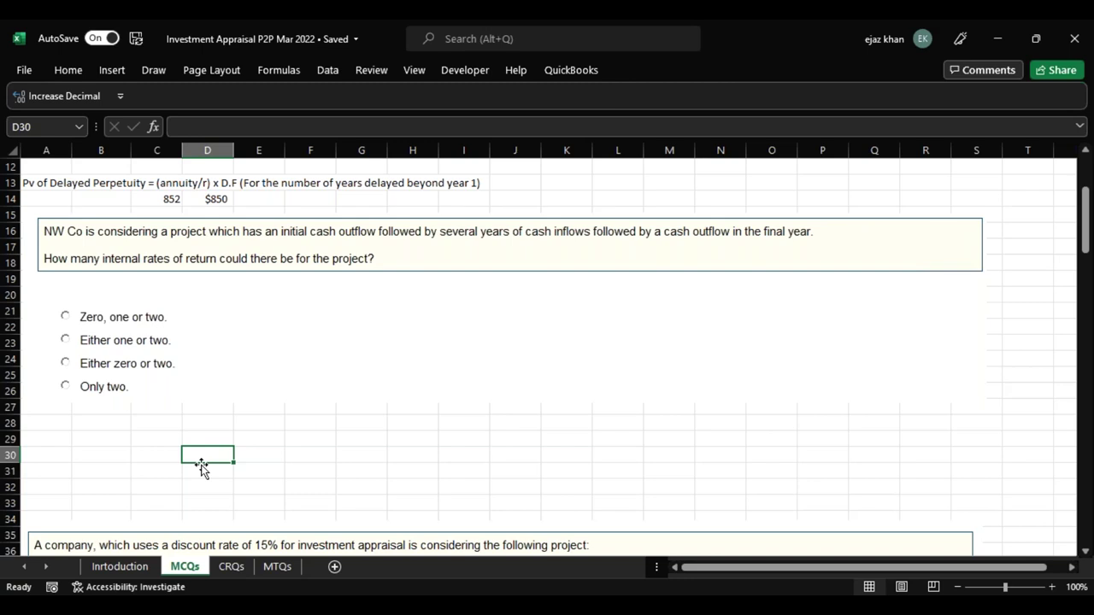
pyautogui.click(111, 458)
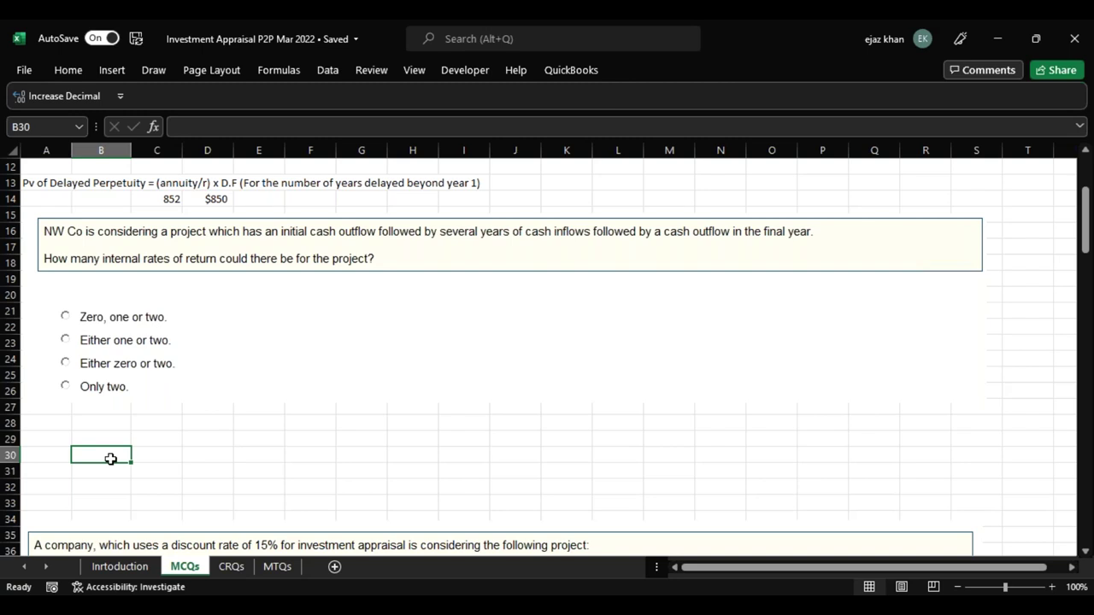
pyautogui.write('-')
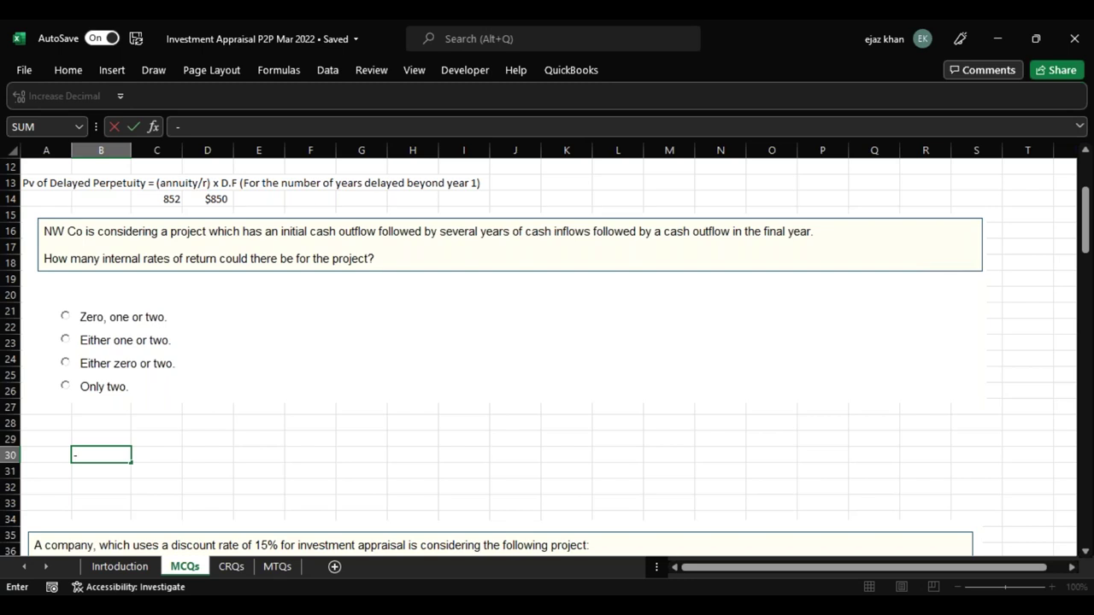
pyautogui.write('4000')
pyautogui.press('Return')
pyautogui.click(156, 454)
pyautogui.write('-')
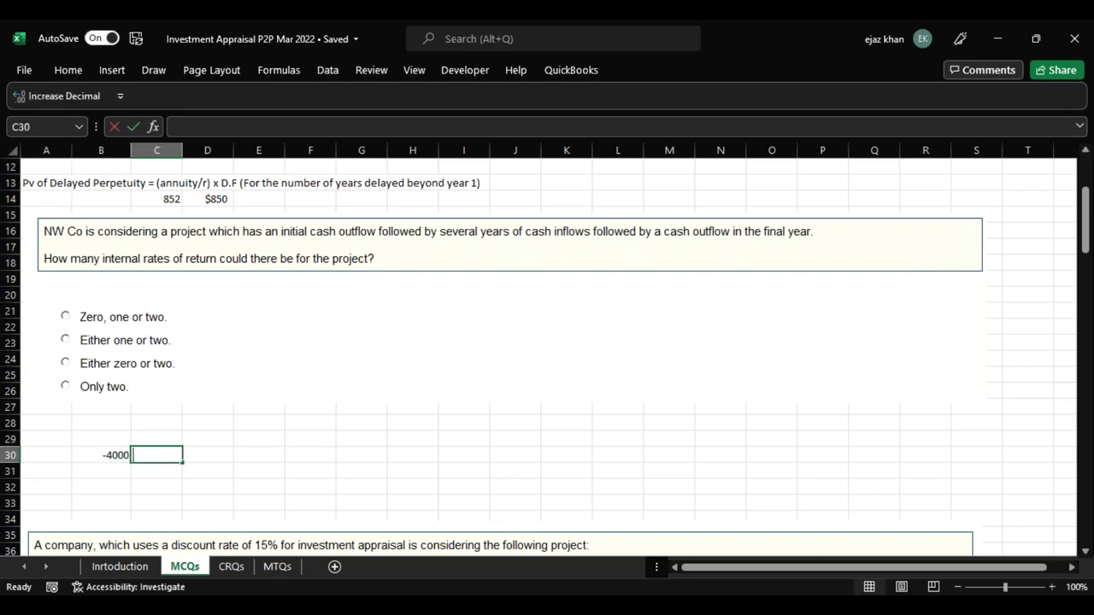
pyautogui.write('2000')
pyautogui.press('BackSpace')
pyautogui.press('BackSpace')
pyautogui.press('BackSpace')
pyautogui.press('BackSpace')
pyautogui.write('2000')
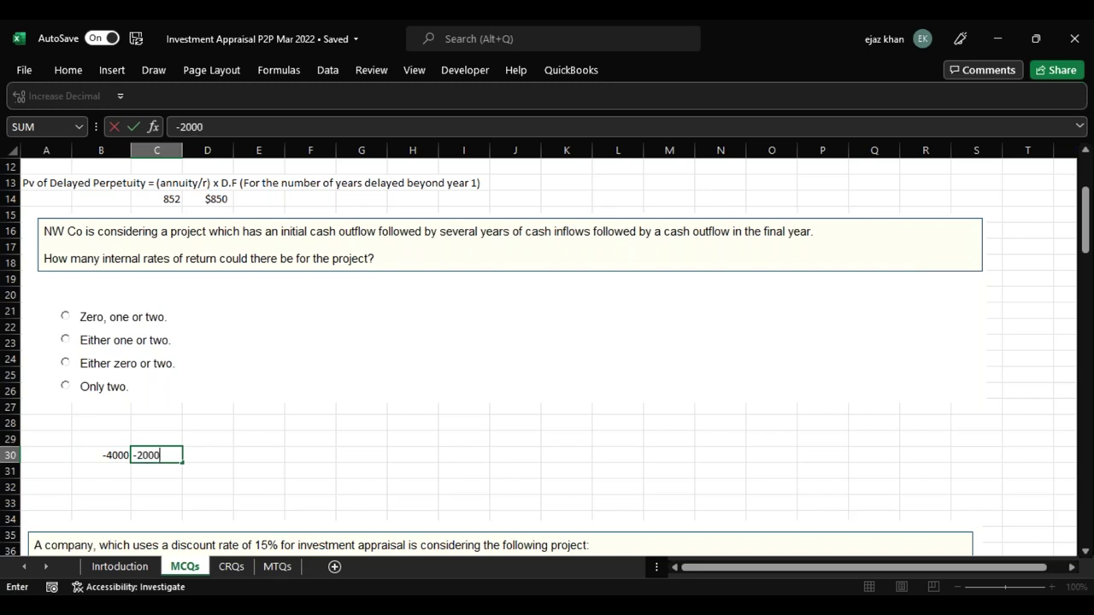
pyautogui.press('Tab')
pyautogui.write('3000')
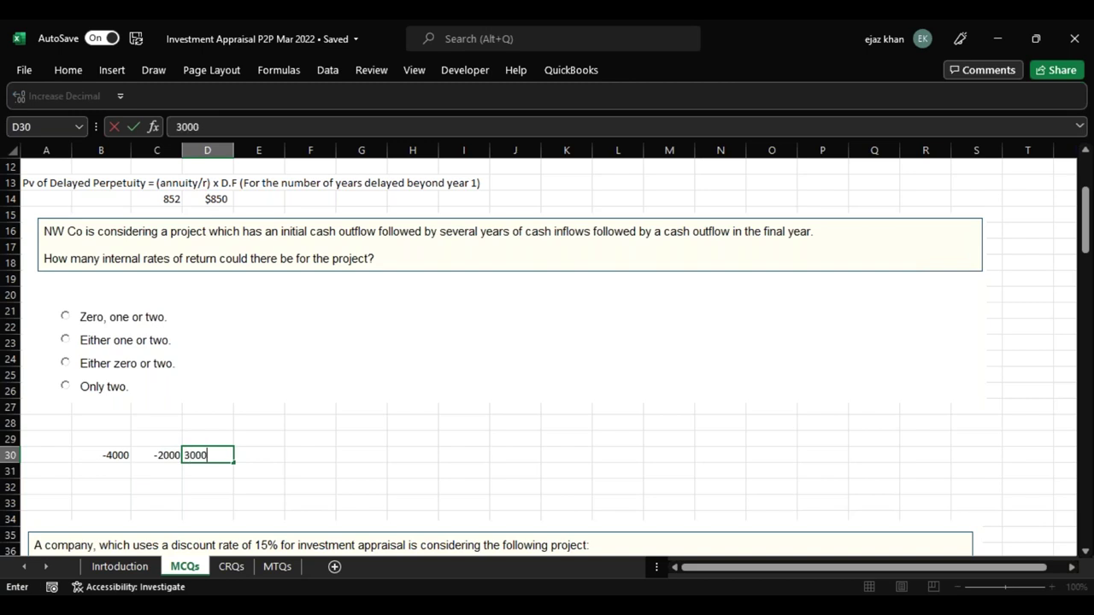
pyautogui.press('Tab')
pyautogui.write('4000')
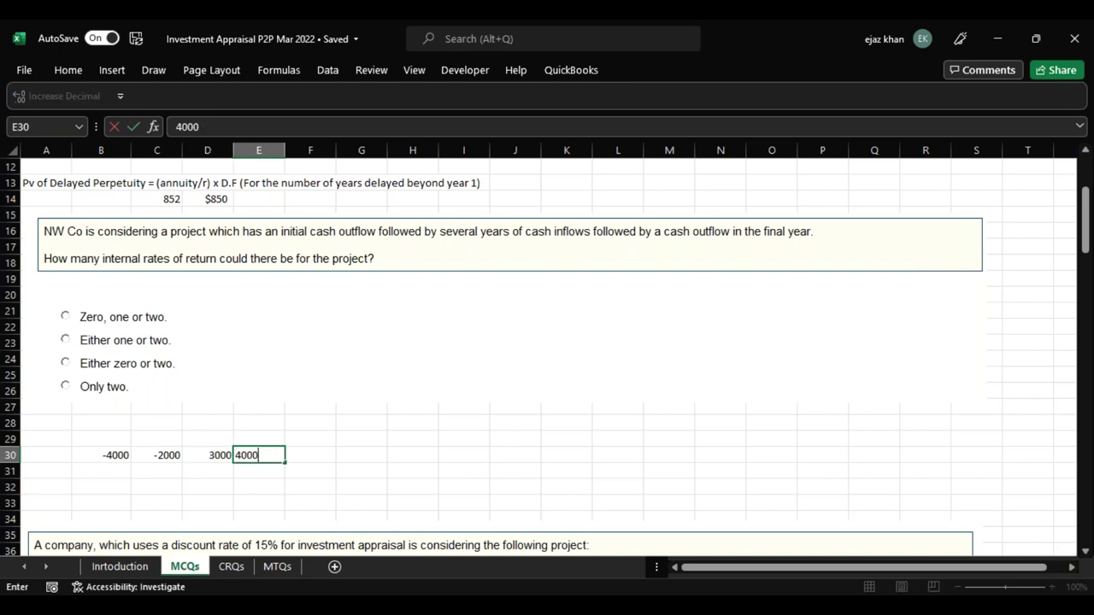
pyautogui.press('Tab')
pyautogui.write('5000')
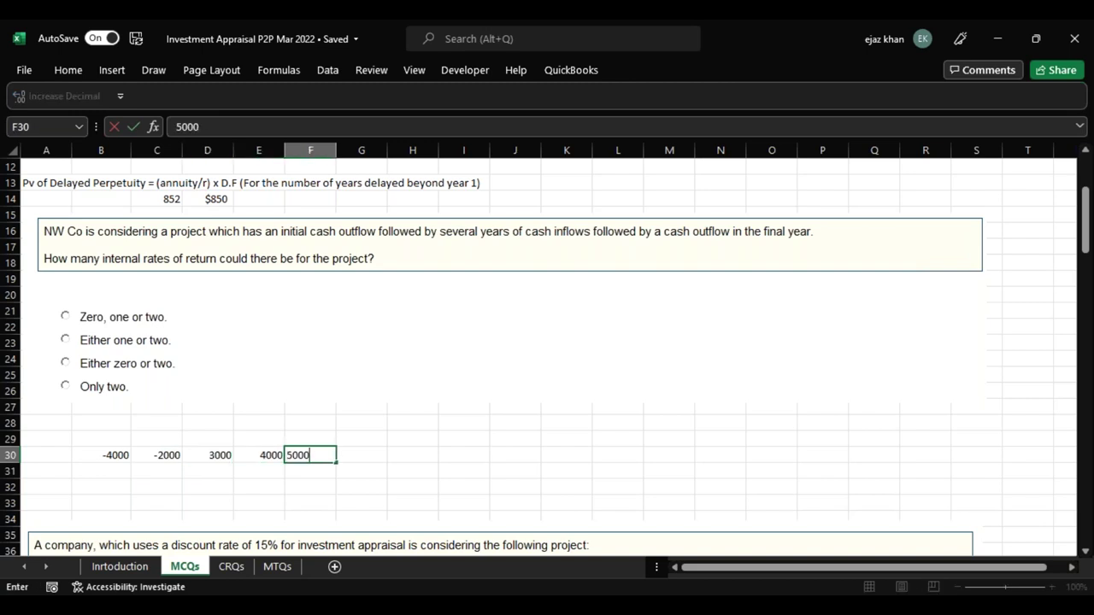
pyautogui.press('Tab')
# - Review the cash flow row and label A30 "Conventional Cashflows"
pyautogui.press('Left')
pyautogui.press('Left')
pyautogui.press('Left')
pyautogui.press('Left')
pyautogui.press('Right')
pyautogui.press('Right')
pyautogui.press('Right')
pyautogui.press('Right')
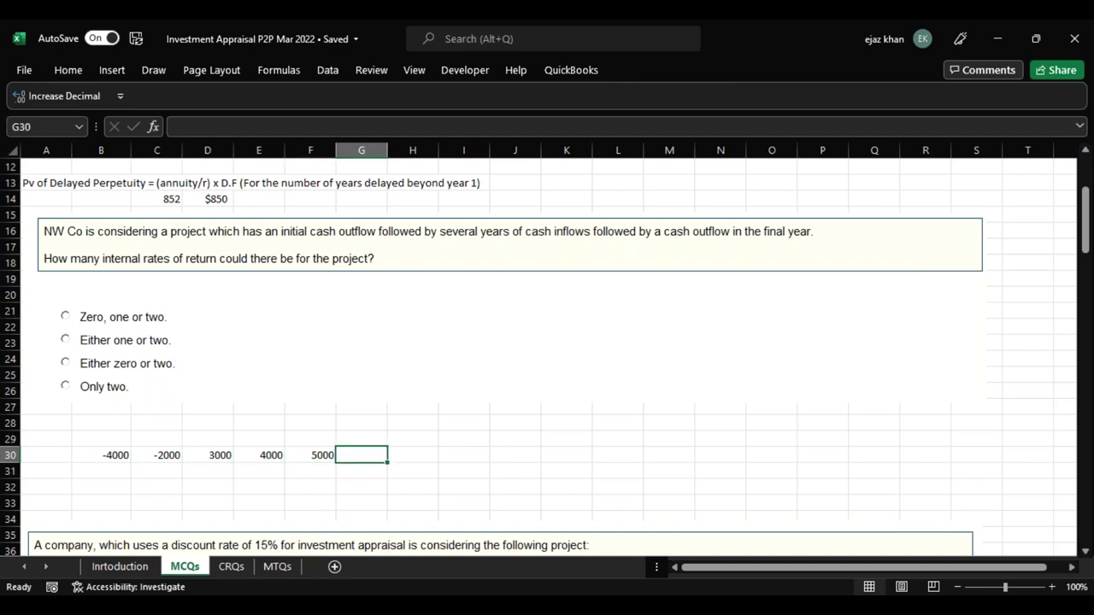
pyautogui.press('Left')
pyautogui.press('Left')
pyautogui.press('Left')
pyautogui.press('Left')
pyautogui.press('Left')
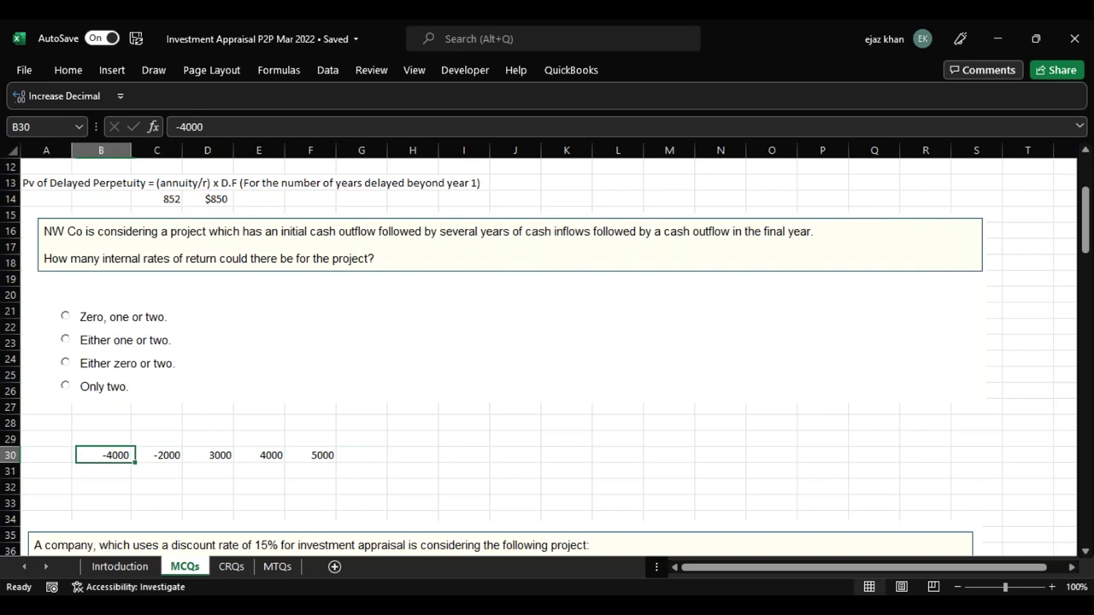
pyautogui.hotkey('shift', 'Right')
pyautogui.hotkey('shift', 'Right')
pyautogui.hotkey('shift', 'Right')
pyautogui.hotkey('shift', 'Right')
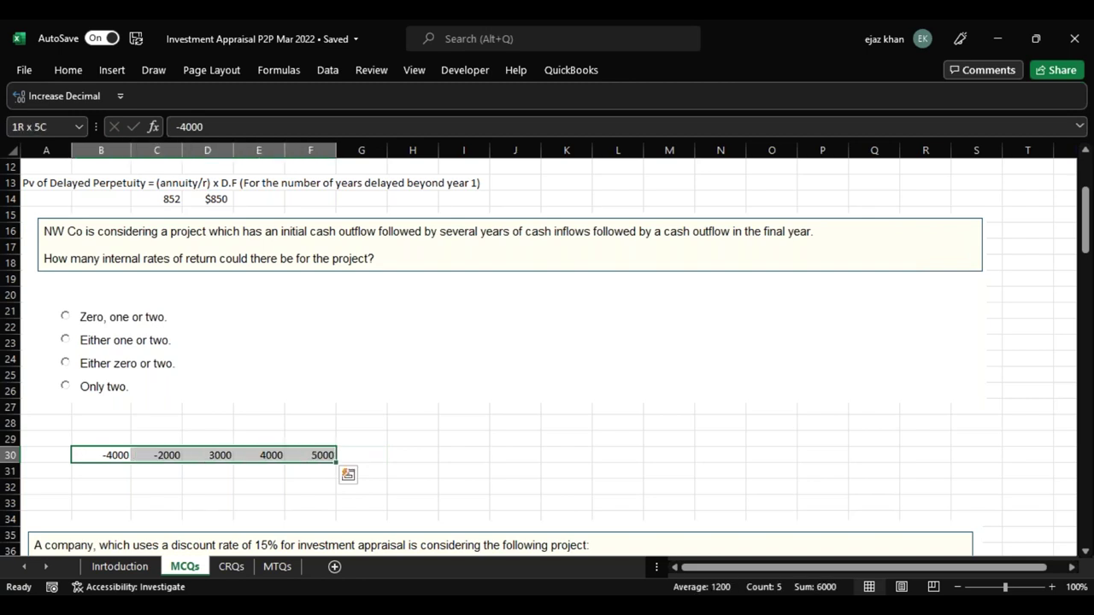
pyautogui.press('Left')
pyautogui.write('Conve')
pyautogui.write('ntio')
pyautogui.write('nal Cashfl')
pyautogui.write('ows')
pyautogui.press('Return')
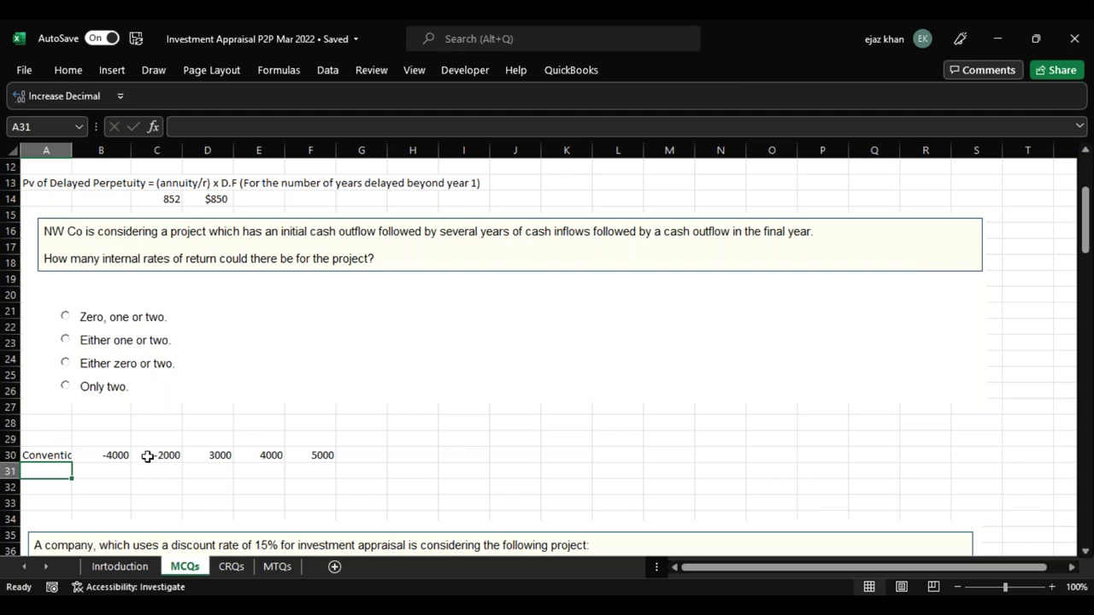
# - Label A31 'Non -Conventional Cashflows' beneath the existing row 30 cash flows
pyautogui.click(150, 454)
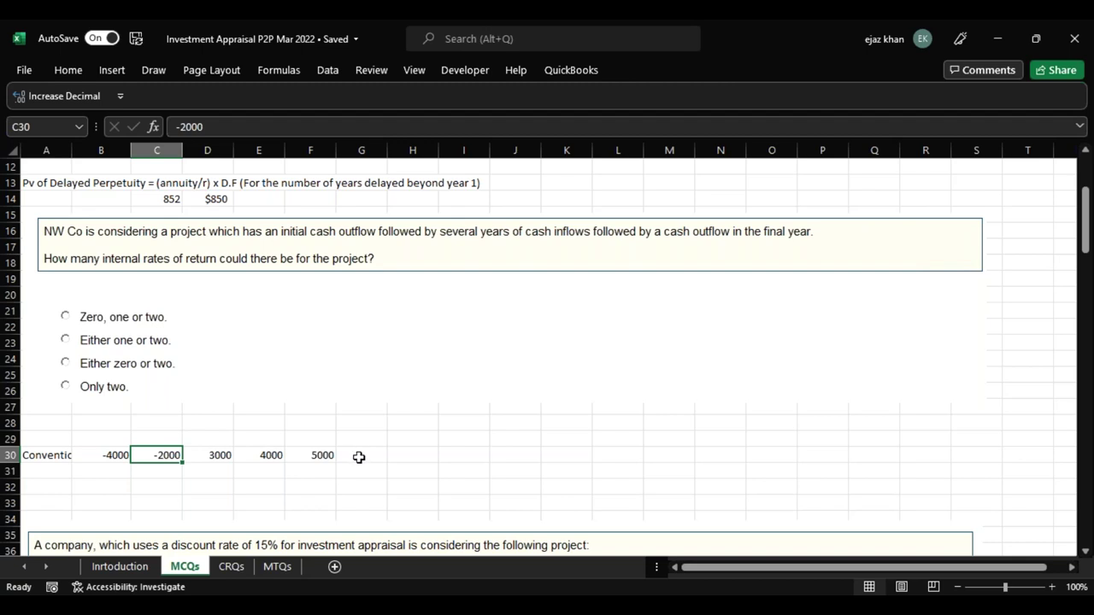
pyautogui.click(56, 474)
pyautogui.write('Non')
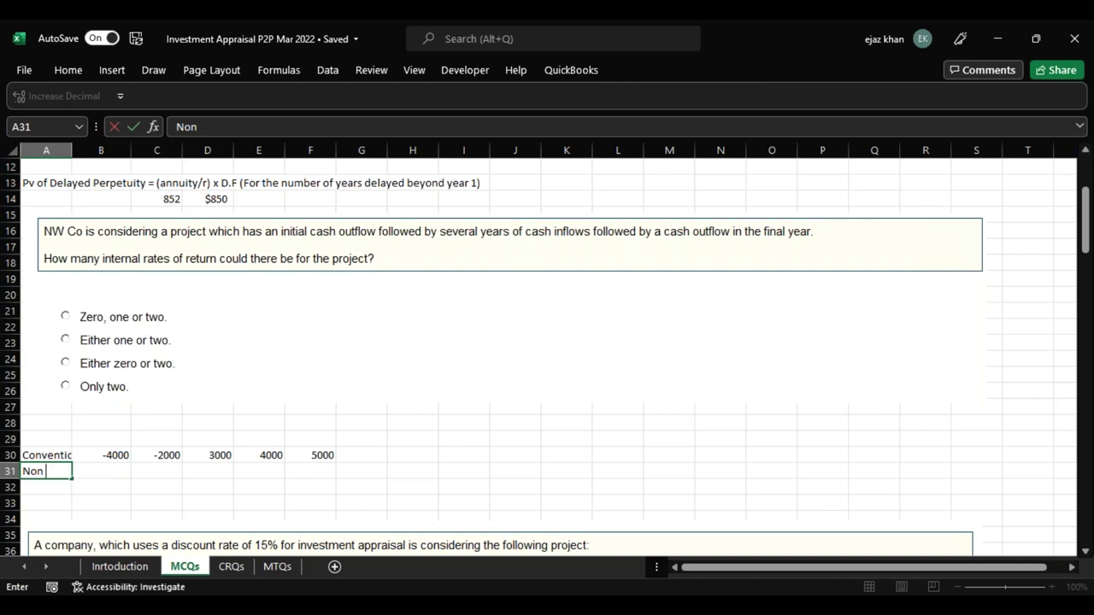
pyautogui.write(' -Conventional Cashflows')
pyautogui.press('Tab')
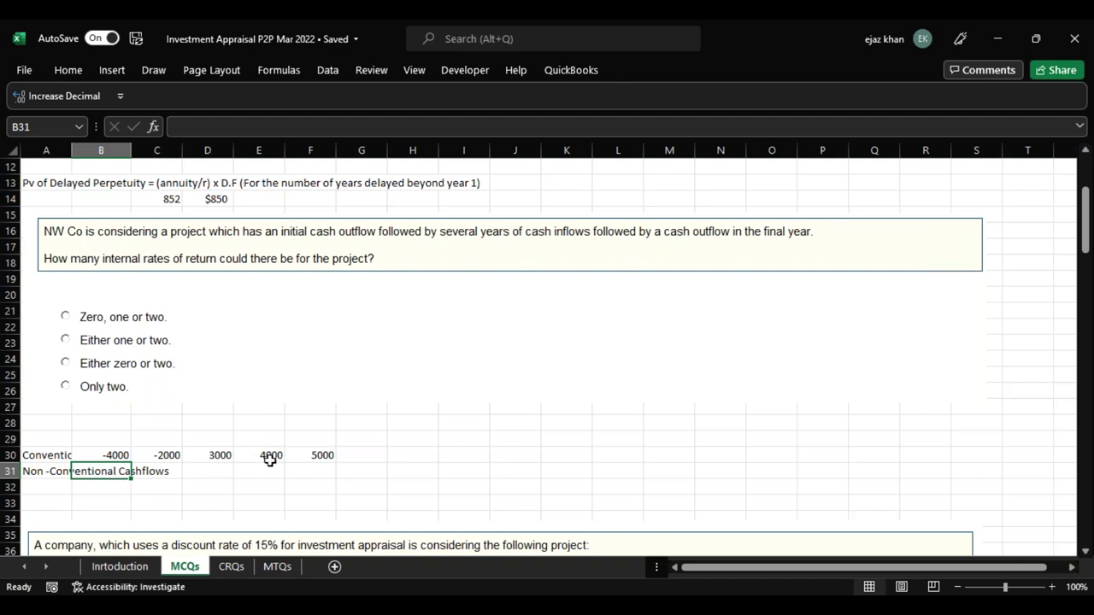
# - Copy the row 30 cash flows B30:F30 into row 31
pyautogui.moveTo(115, 454); pyautogui.dragTo(300, 451)
pyautogui.hotkey('ctrl', 'c')
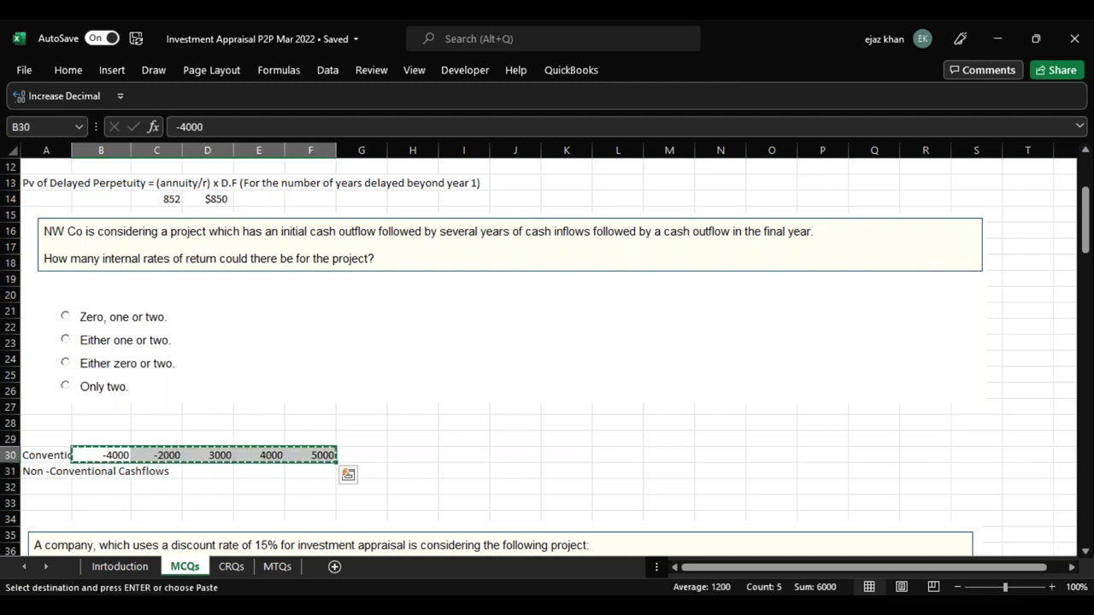
pyautogui.press('Down')
pyautogui.hotkey('ctrl', 'v')
# - Make the final cash flow in F31 negative so it reads -5000
pyautogui.click(101, 470)
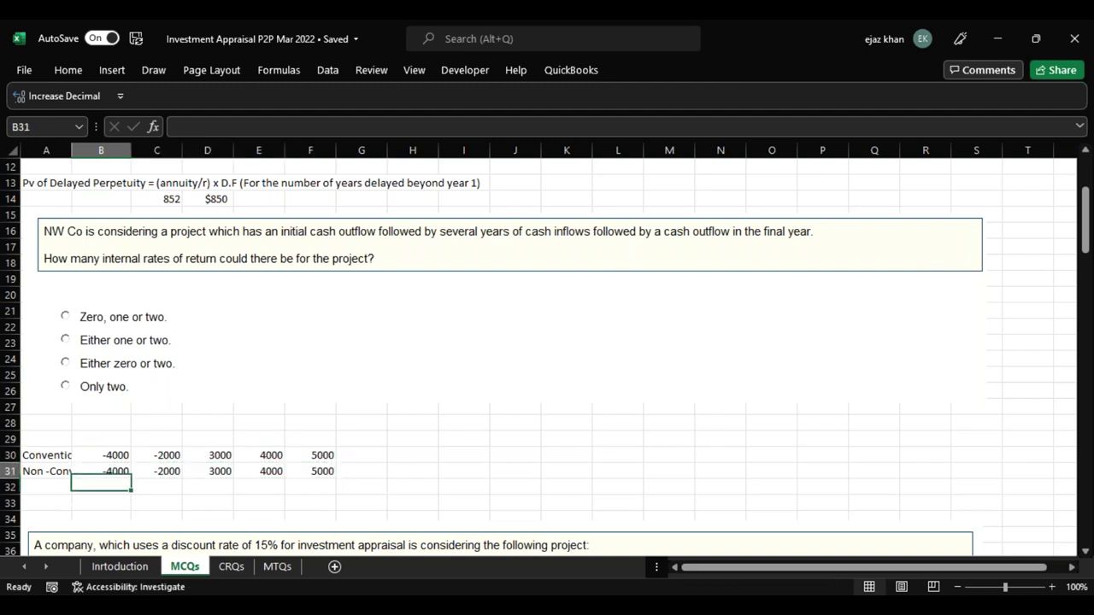
pyautogui.press('Right')
pyautogui.press('Right')
pyautogui.click(258, 471)
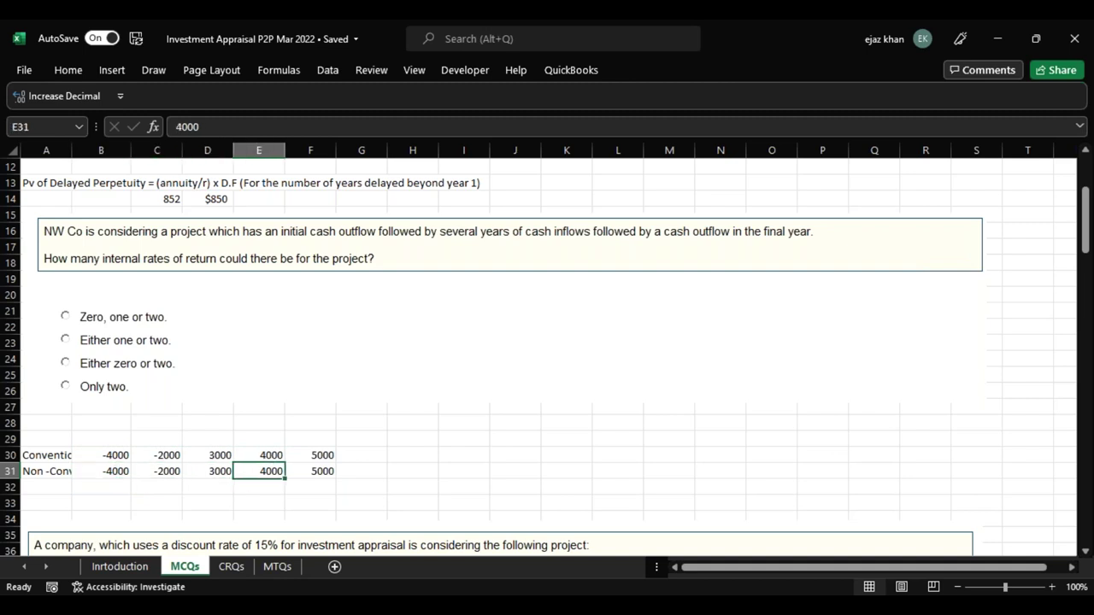
pyautogui.click(310, 471)
pyautogui.doubleClick(310, 471)
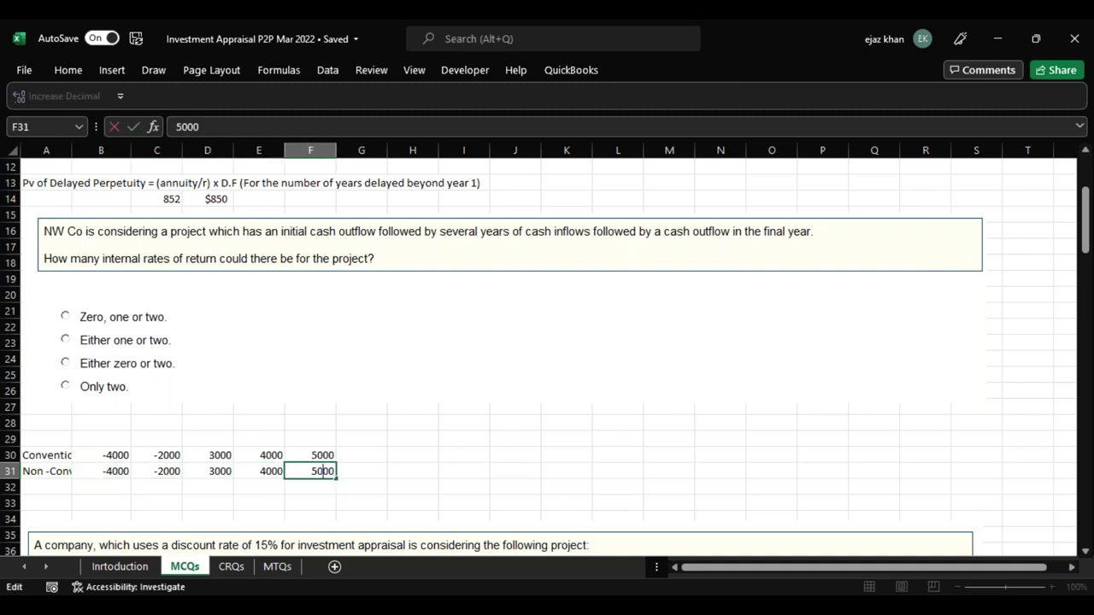
pyautogui.write('-')
pyautogui.press('Return')
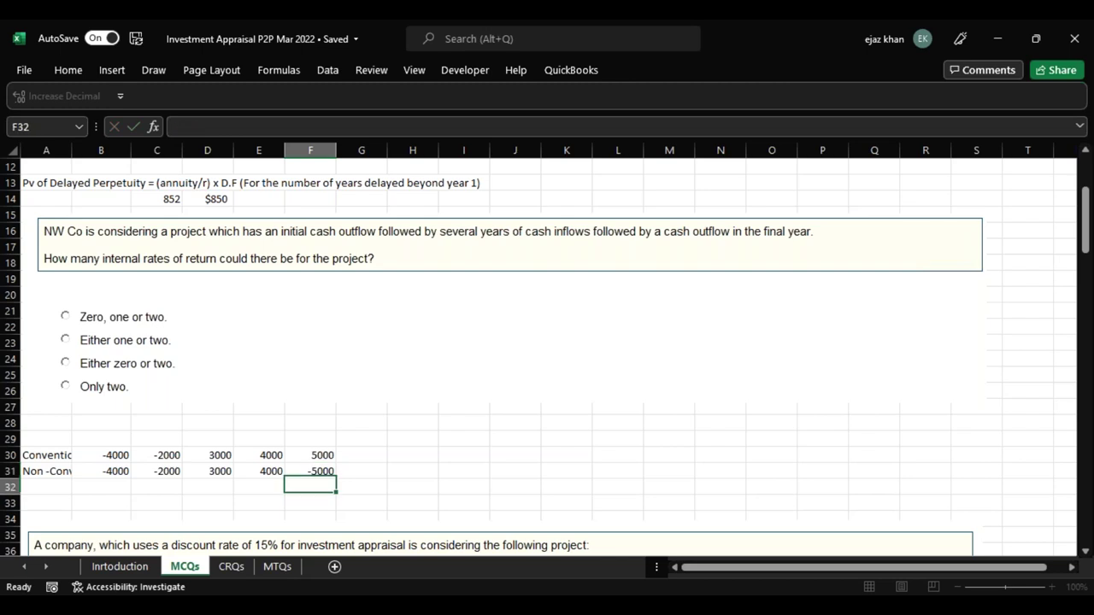
pyautogui.click(310, 471)
pyautogui.moveTo(208, 471); pyautogui.dragTo(156, 471)
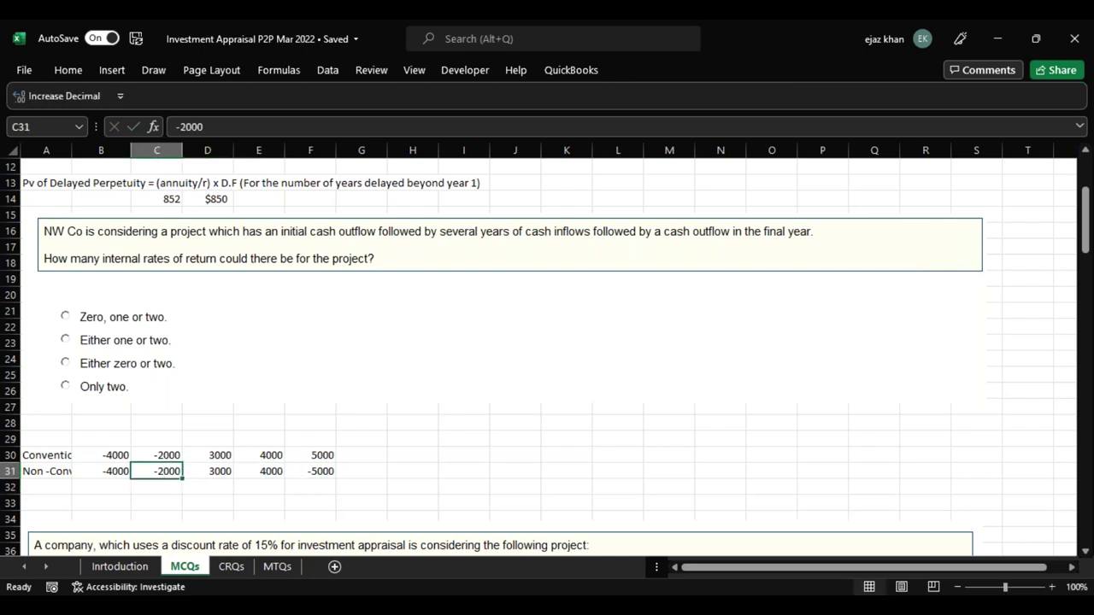
pyautogui.click(208, 471)
pyautogui.click(310, 471)
pyautogui.moveTo(311, 471); pyautogui.dragTo(208, 471)
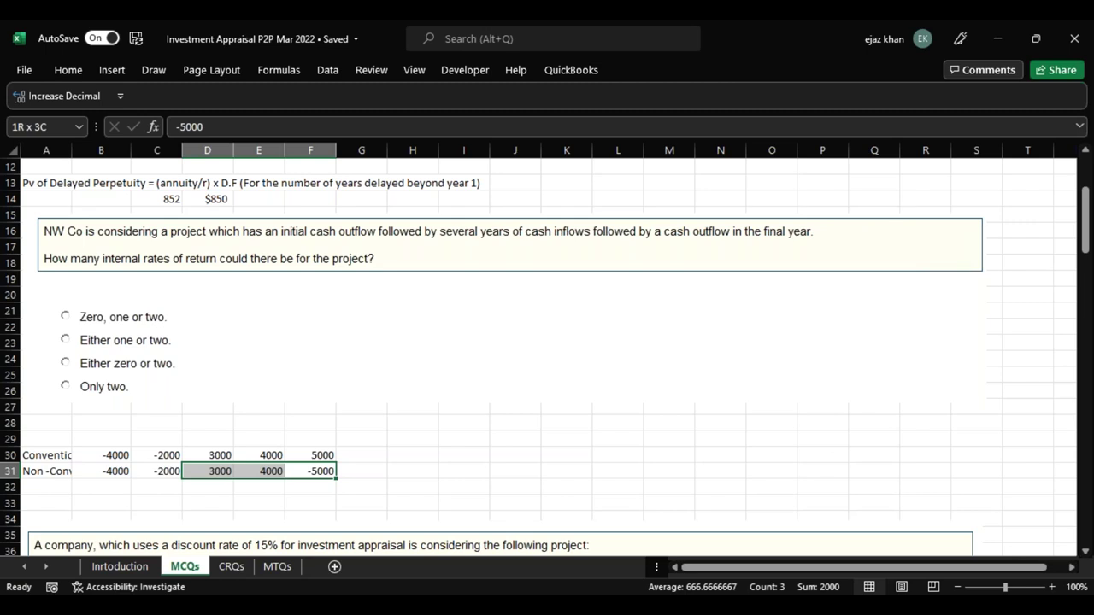
pyautogui.click(152, 471)
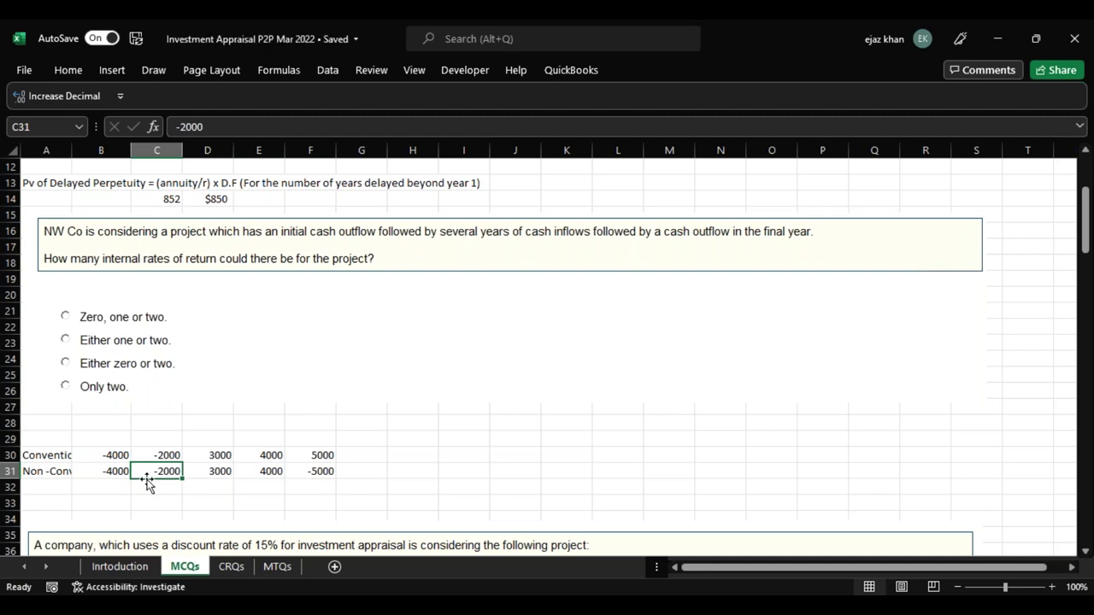
pyautogui.moveTo(91, 474); pyautogui.dragTo(307, 468)
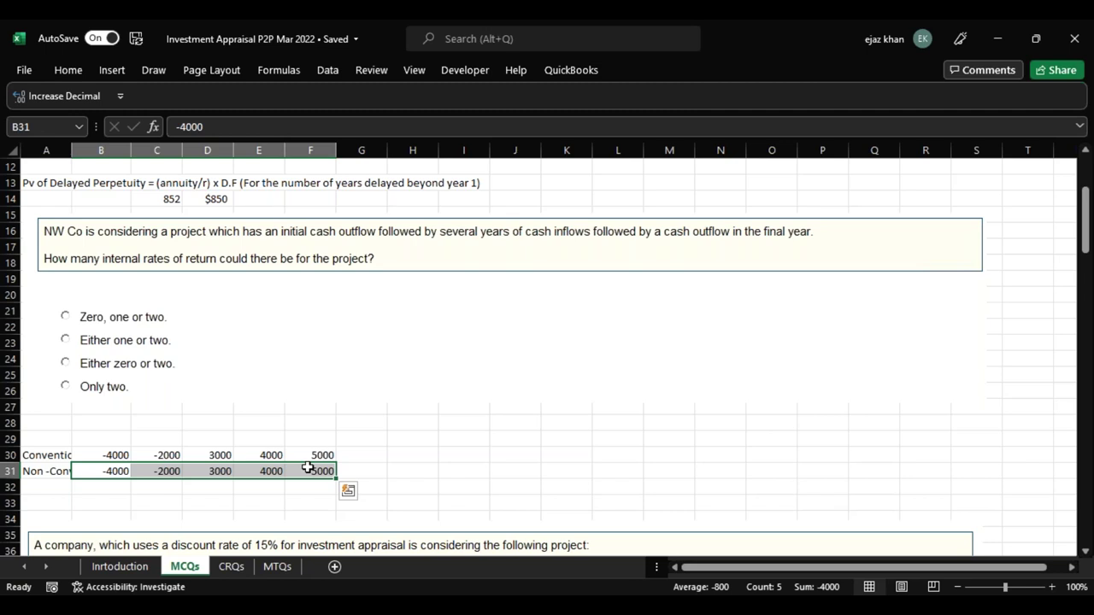
pyautogui.moveTo(49, 459); pyautogui.dragTo(300, 451)
# - Note '0, 1' possible IRRs in G30 for the conventional cash flows
pyautogui.click(370, 453)
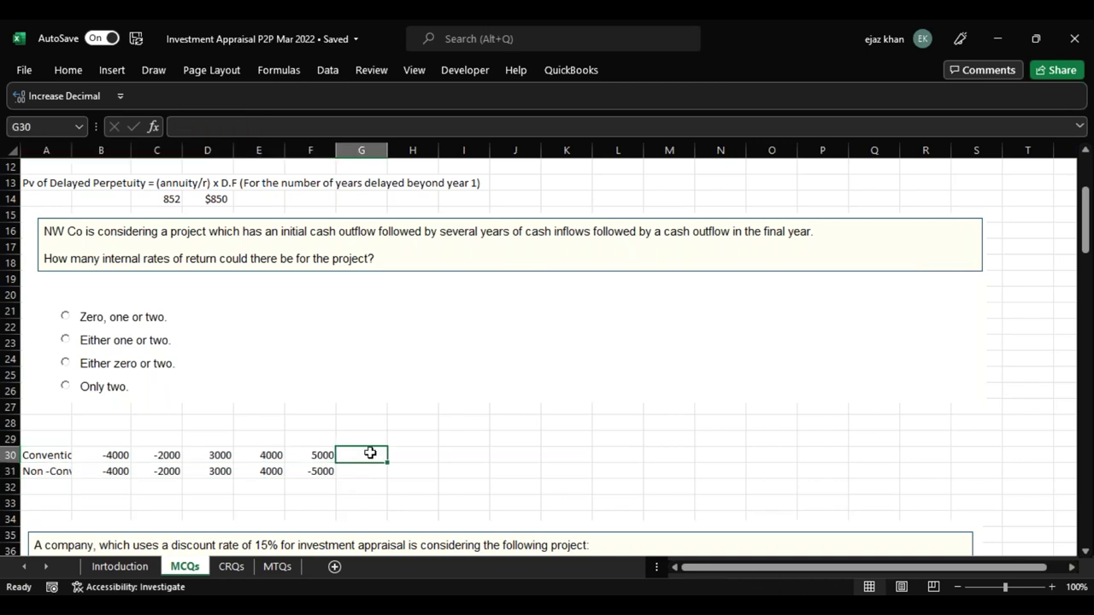
pyautogui.write('0,')
pyautogui.write(' yo')
pyautogui.press('BackSpace')
pyautogui.press('BackSpace')
pyautogui.write('1')
pyautogui.press('Return')
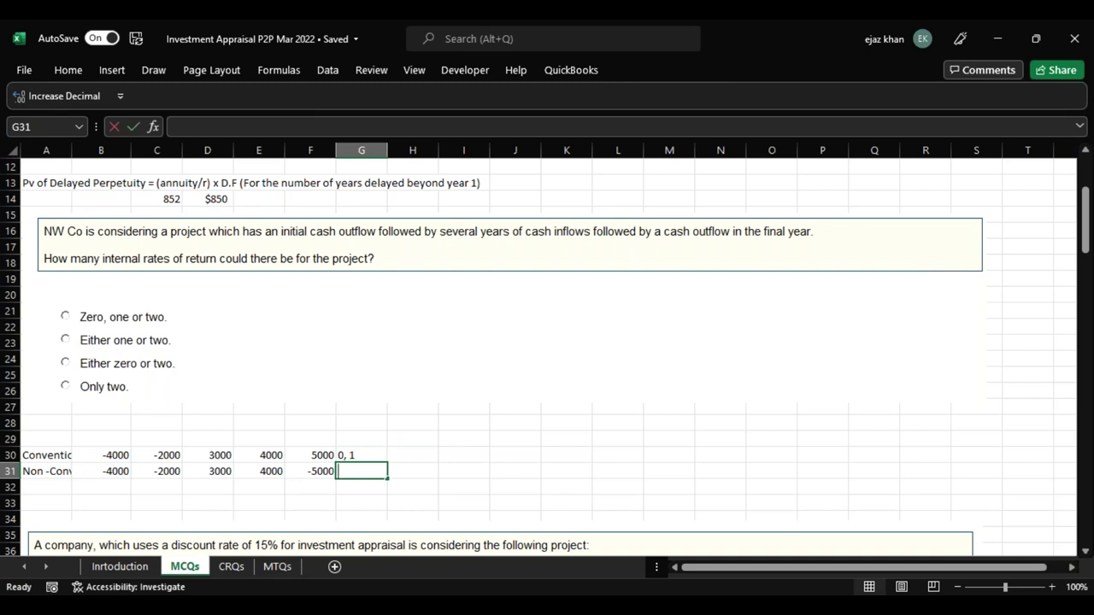
# - Note '0,1 or 2' possible IRRs in G31 for the non-conventional cash flows
pyautogui.write('0,1')
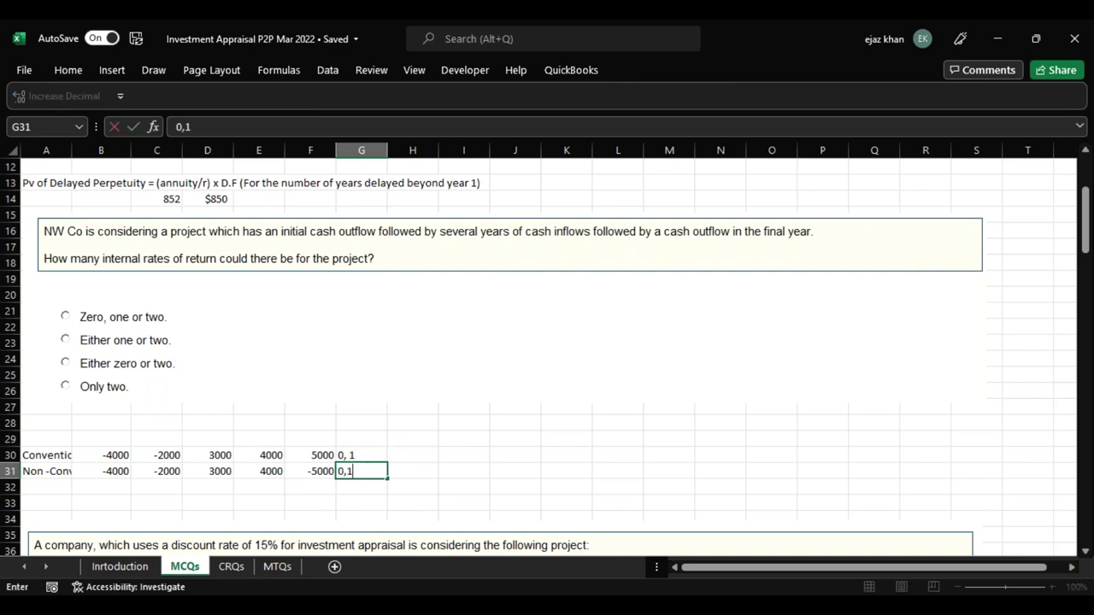
pyautogui.write(' or 2')
pyautogui.press('Return')
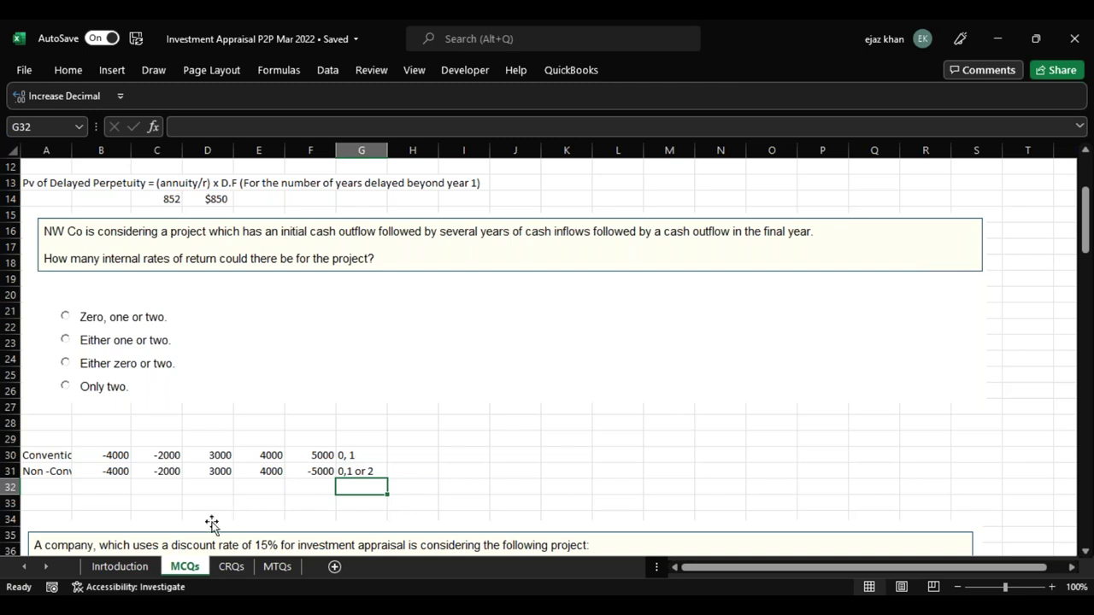
pyautogui.moveTo(202, 512); pyautogui.dragTo(201, 513)
# - Move down to the 15% discount-rate question on how far variable costs can rise
pyautogui.press('Down')
pyautogui.press('Down')
pyautogui.press('Down')
pyautogui.press('Down')
pyautogui.press('Down')
pyautogui.press('Down')
pyautogui.press('Down')
pyautogui.press('Down')
pyautogui.press('Down')
pyautogui.press('Down')
pyautogui.press('Down')
pyautogui.press('Down')
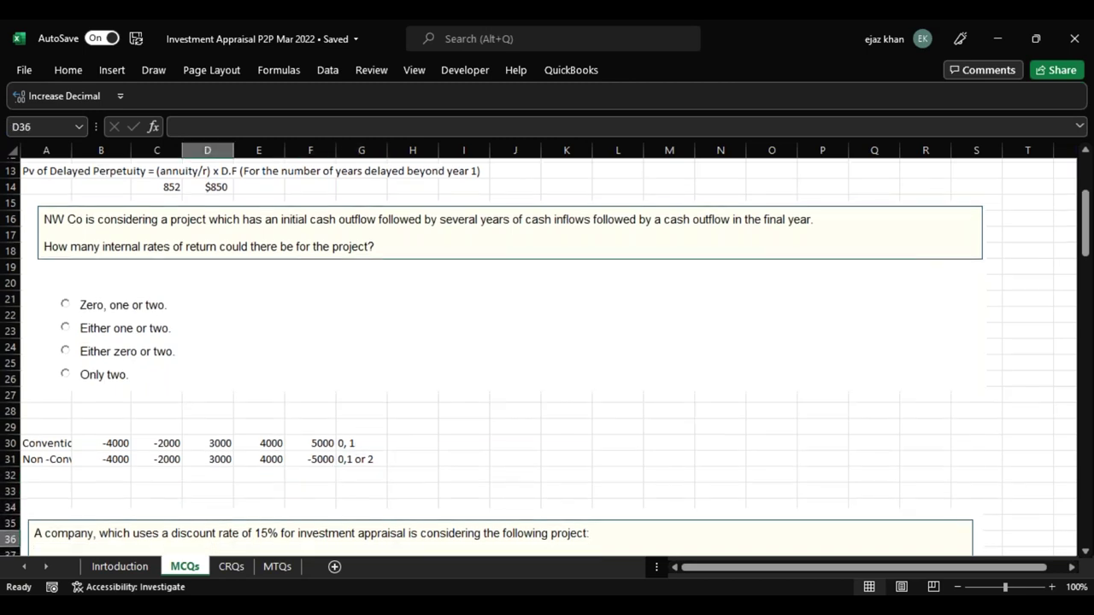
pyautogui.press('Down')
pyautogui.press('Down')
pyautogui.press('Down')
pyautogui.press('Down')
pyautogui.press('Down')
pyautogui.press('Down')
pyautogui.press('Down')
pyautogui.press('Down')
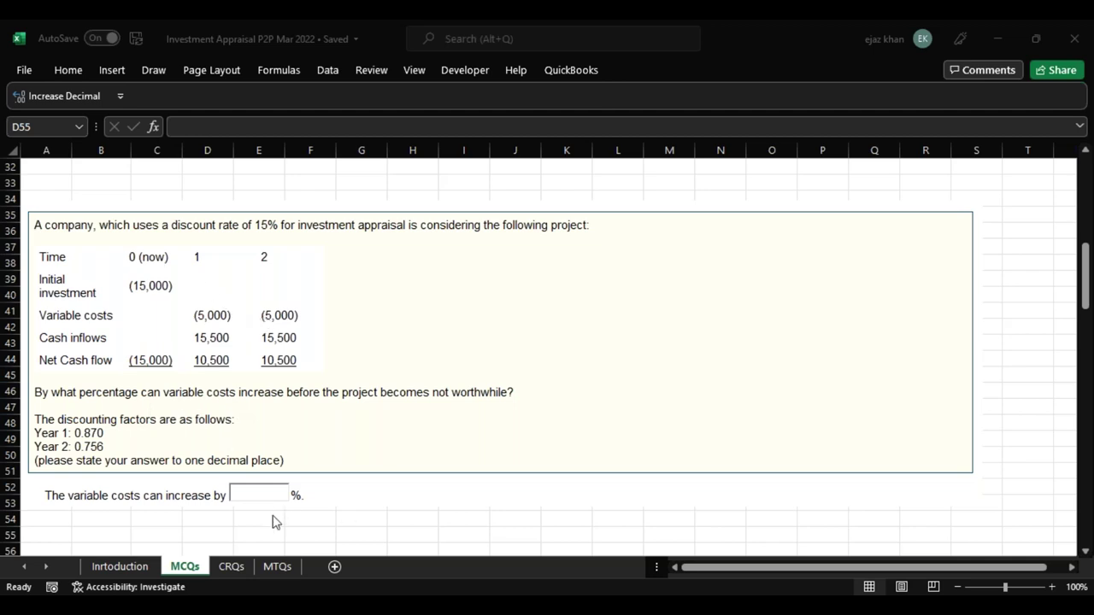
# - Enter the Sales label in A55 with 15500 in B55
pyautogui.click(220, 534)
pyautogui.press('Down')
pyautogui.press('Down')
pyautogui.press('Down')
pyautogui.press('Down')
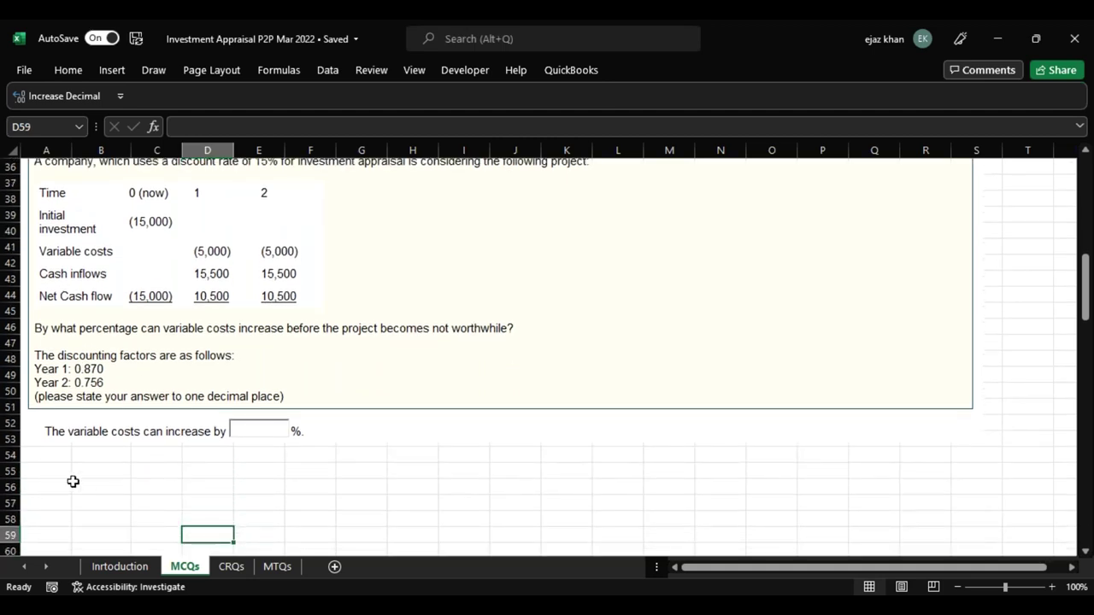
pyautogui.click(57, 472)
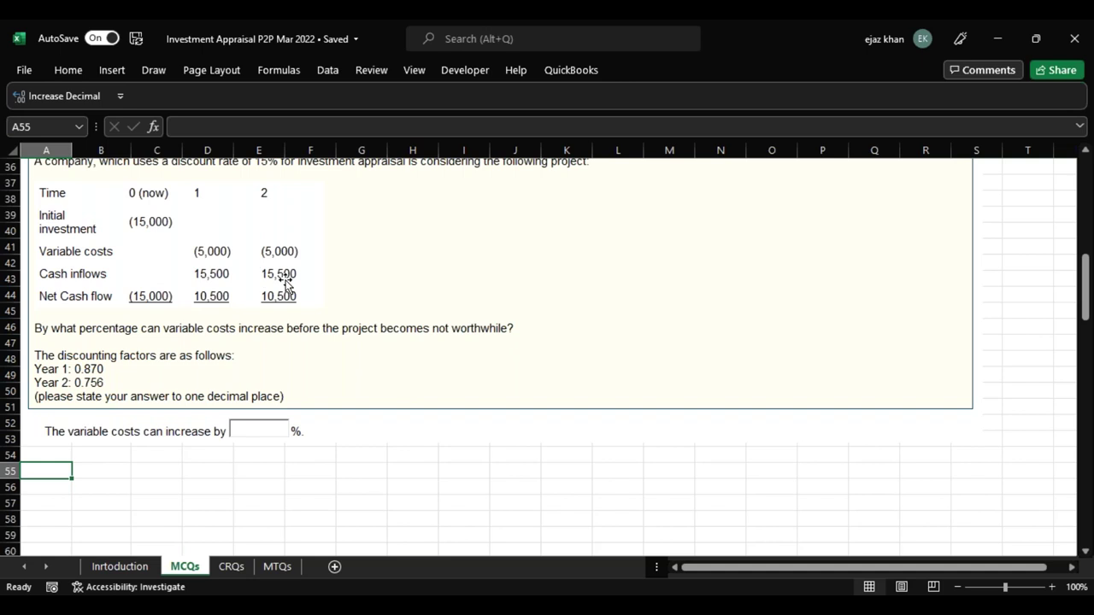
pyautogui.click(92, 469)
pyautogui.doubleClick(92, 470)
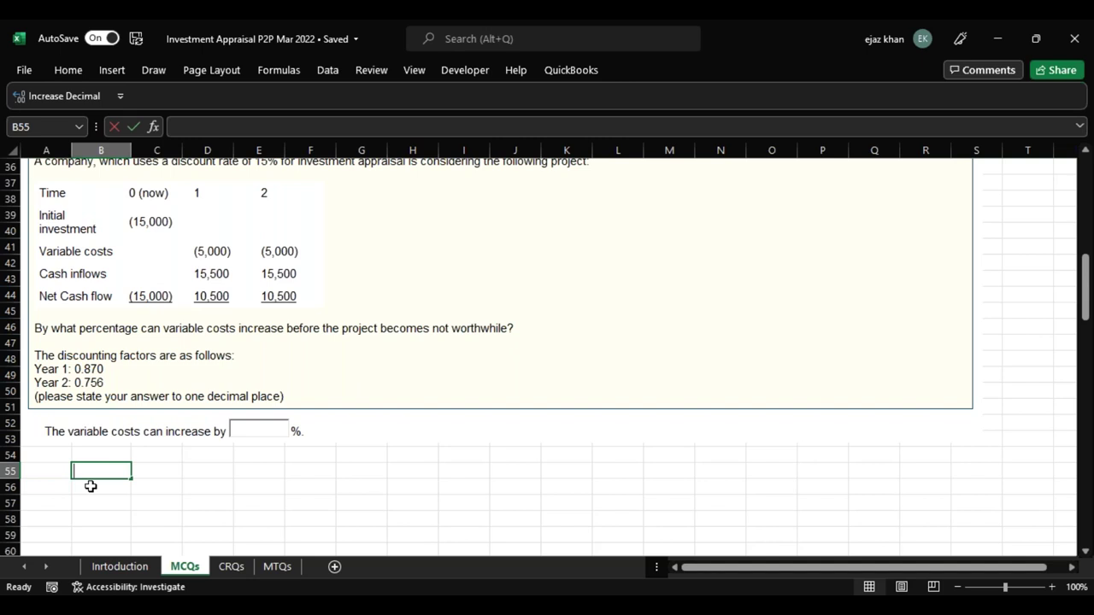
pyautogui.write('15500')
pyautogui.hotkey('shift', 'Tab')
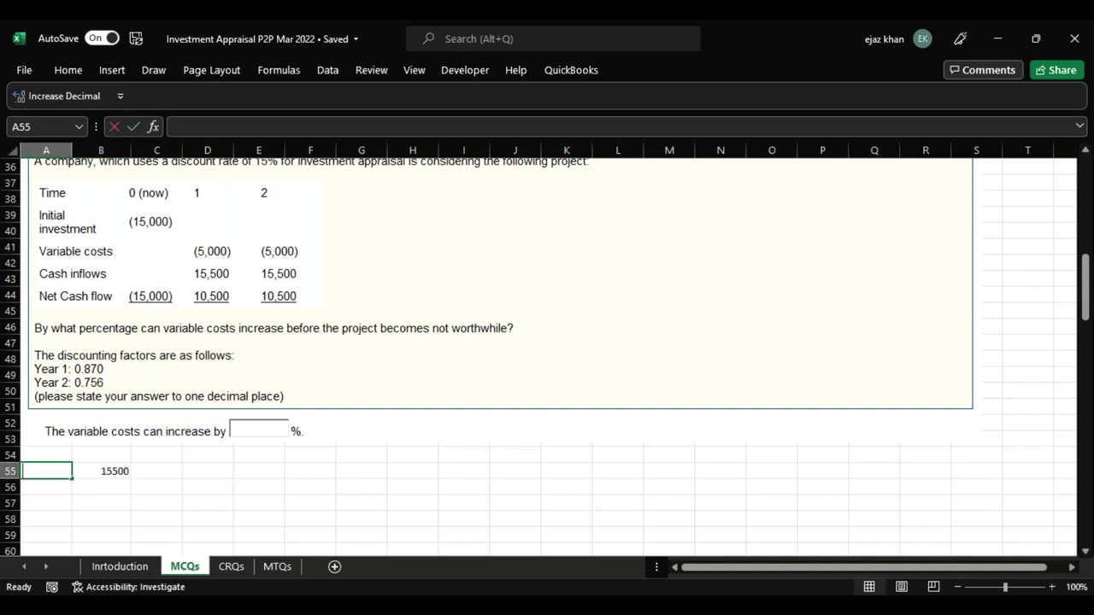
pyautogui.write('Sale')
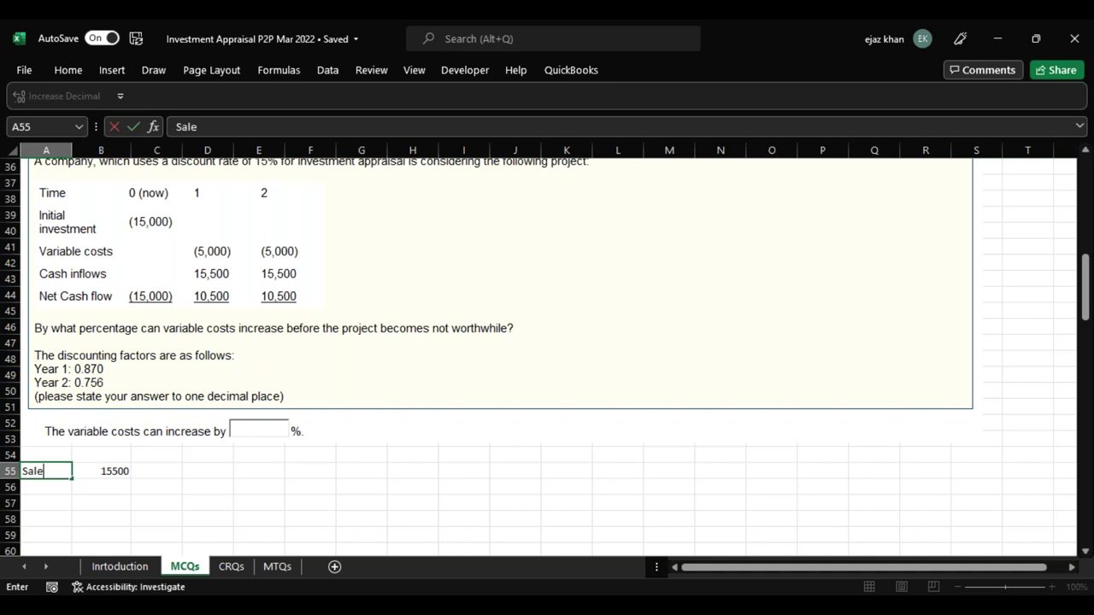
pyautogui.write('s')
pyautogui.press('Tab')
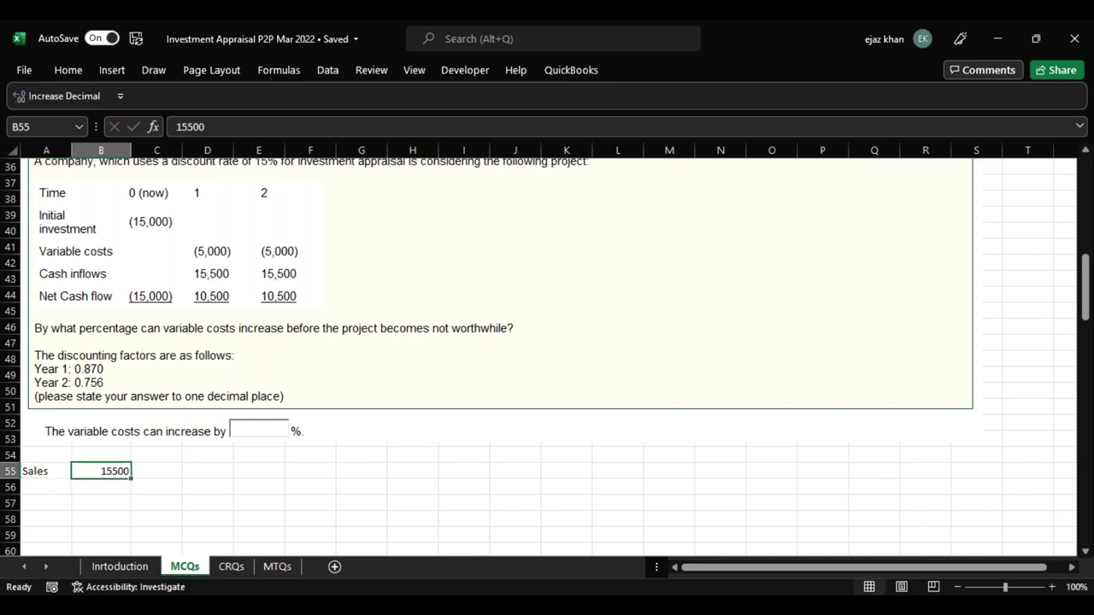
# - Enter the discount factor =0.870+0.756, giving 1.626, in C55
pyautogui.click(156, 471)
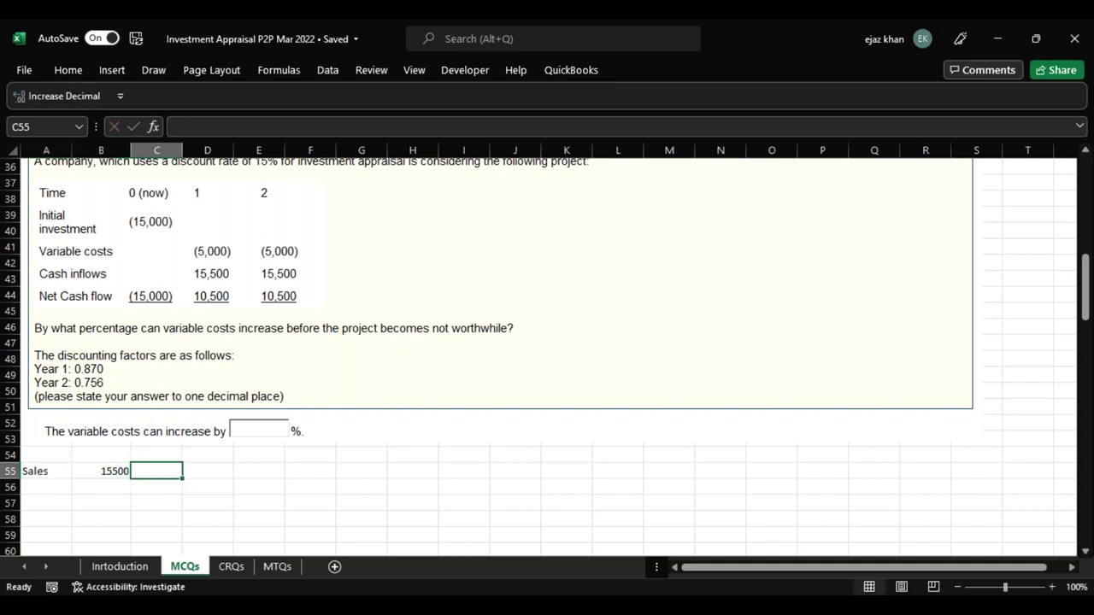
pyautogui.write('=')
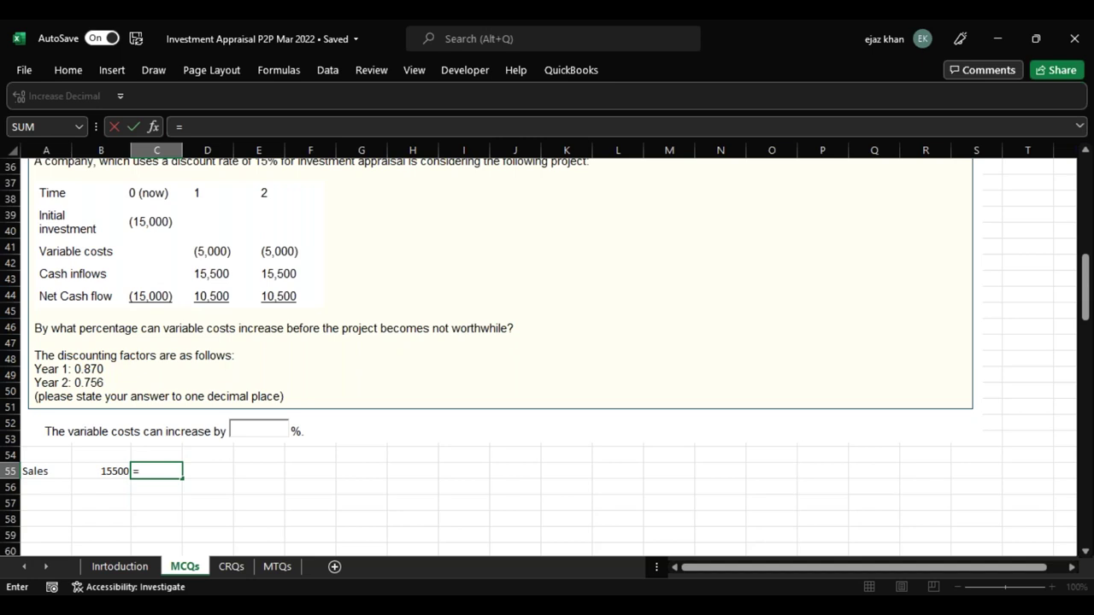
pyautogui.write('(1+(1')
pyautogui.press('BackSpace')
pyautogui.press('BackSpace')
pyautogui.press('BackSpace')
pyautogui.press('BackSpace')
pyautogui.press('BackSpace')
pyautogui.press('BackSpace')
pyautogui.press('BackSpace')
pyautogui.write('=0.870+0.756')
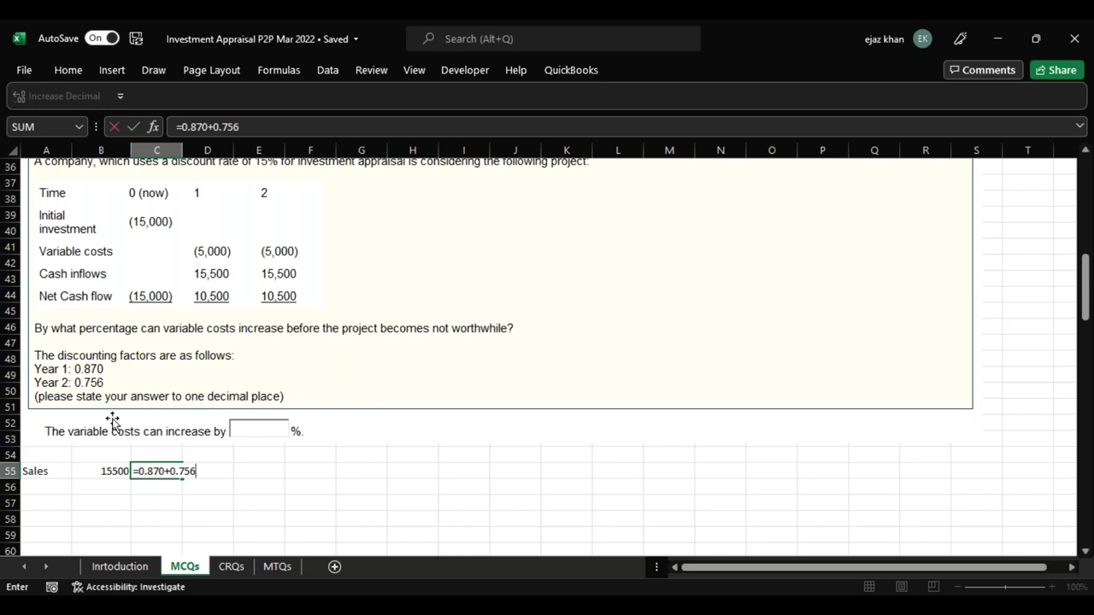
pyautogui.press('Return')
# - Compute the present value of sales in D55 as =C55*B55, giving 25203
pyautogui.press('Up')
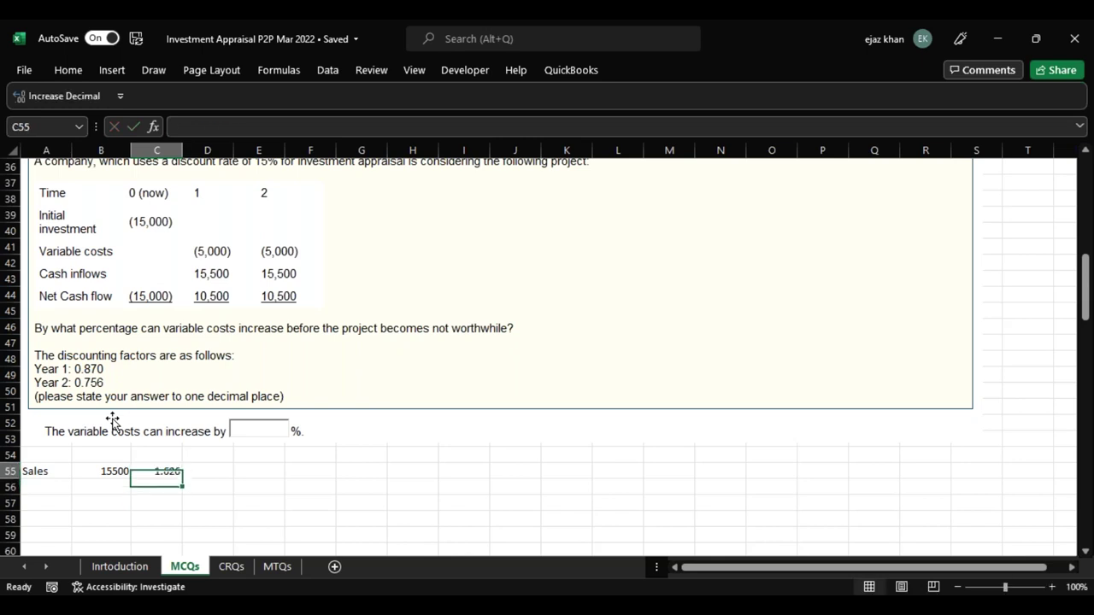
pyautogui.press('Right')
pyautogui.write('=')
pyautogui.press('Left')
pyautogui.write('*')
pyautogui.press('Left')
pyautogui.press('Left')
pyautogui.press('Return')
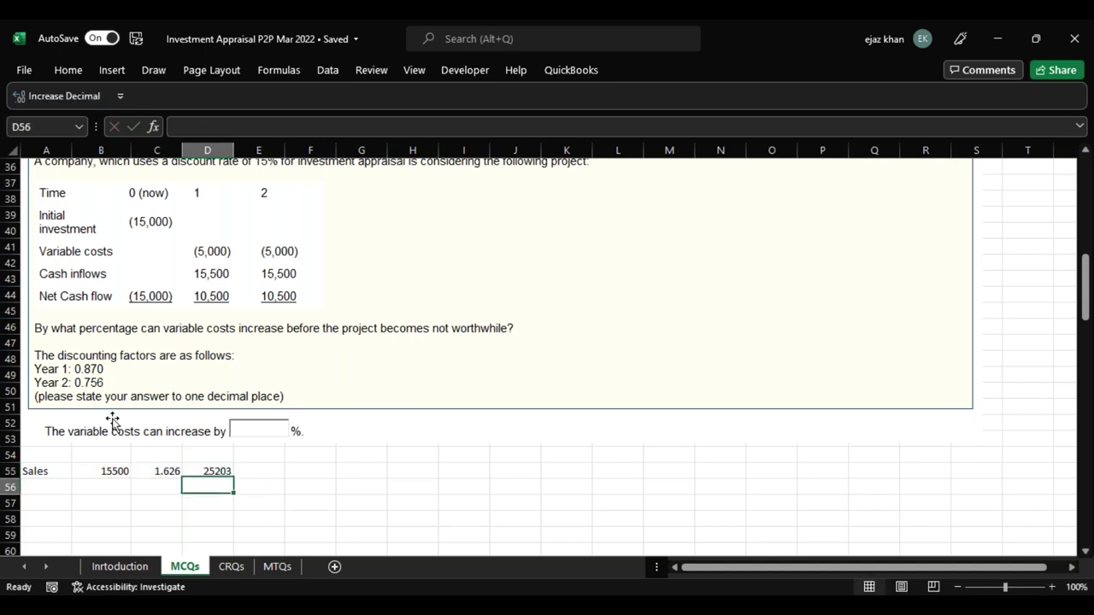
# - Add a Less: VC row with -5000 in B56 and factor =C55 in C56
pyautogui.press('Left')
pyautogui.press('Left')
pyautogui.press('Left')
pyautogui.write('Less:')
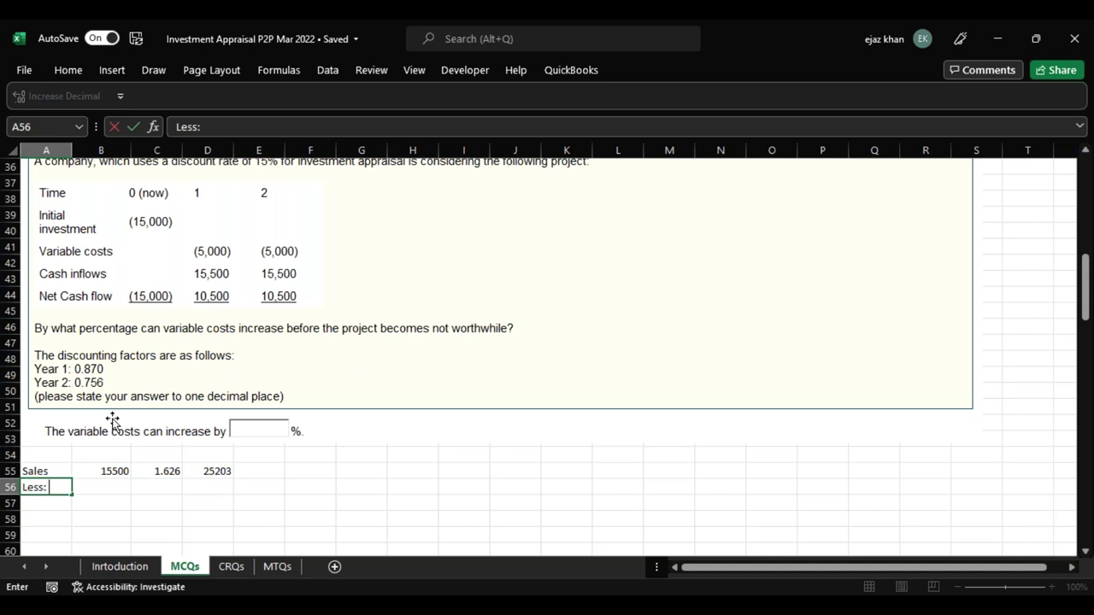
pyautogui.write(' VC')
pyautogui.press('Tab')
pyautogui.write('-5000')
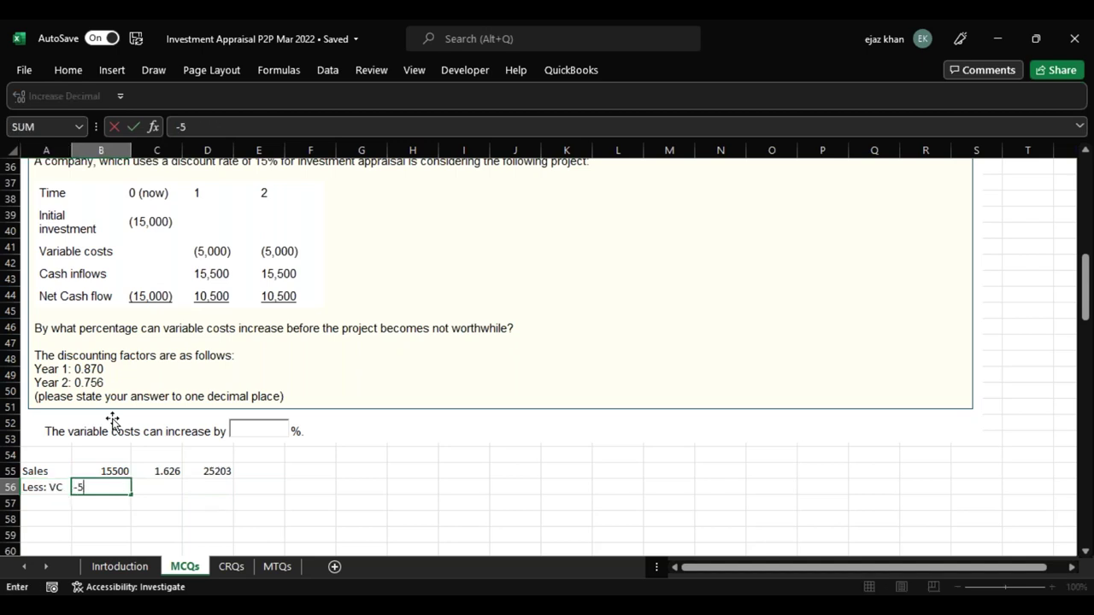
pyautogui.press('Return')
pyautogui.press('Right')
pyautogui.write('=')
pyautogui.press('Up')
pyautogui.press('Return')
# - Compute the variable cost present value in D56 as =C56*B56, giving -8130
pyautogui.press('Right')
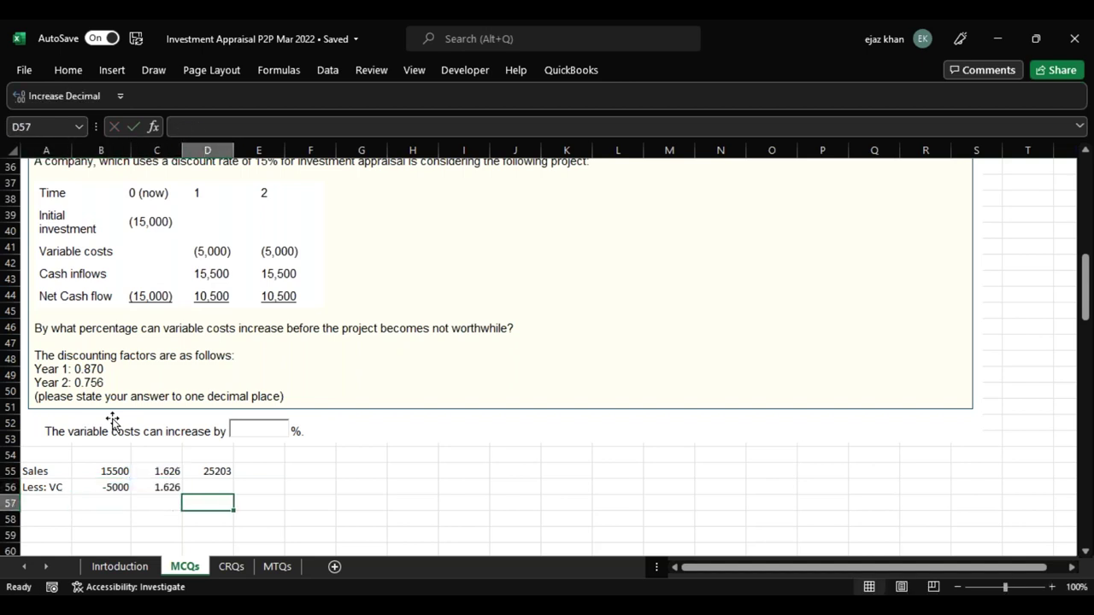
pyautogui.press('Up')
pyautogui.write('=')
pyautogui.press('Left')
pyautogui.write('*')
pyautogui.press('Left')
pyautogui.press('Left')
pyautogui.press('Return')
# - Total the two present values in D57 with =D55+D56, giving 17073
pyautogui.write('=')
pyautogui.press('Up')
pyautogui.press('Up')
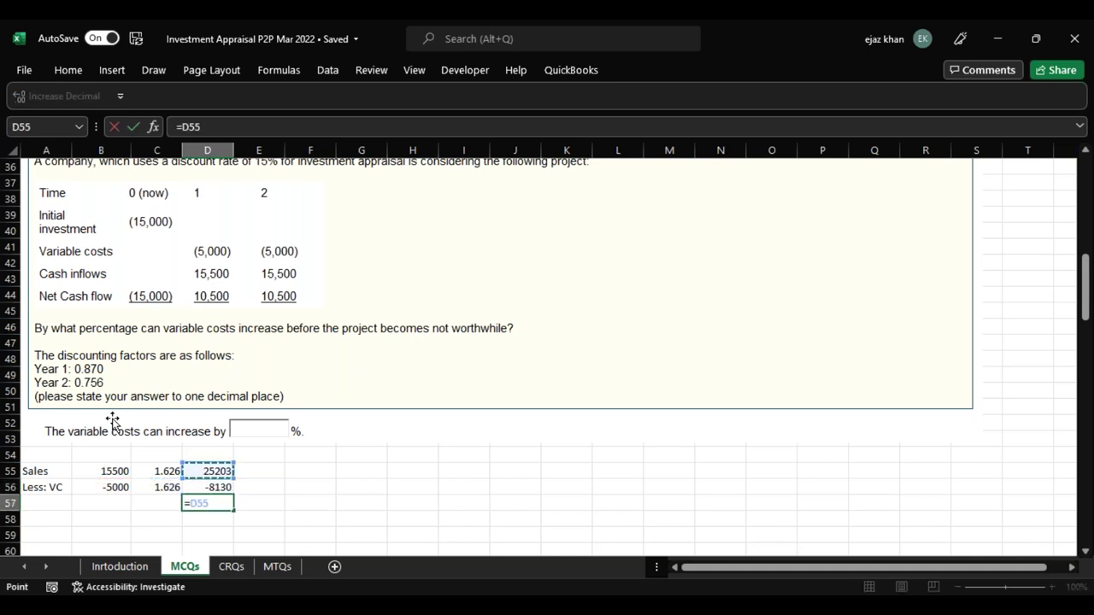
pyautogui.write('+')
pyautogui.press('Up')
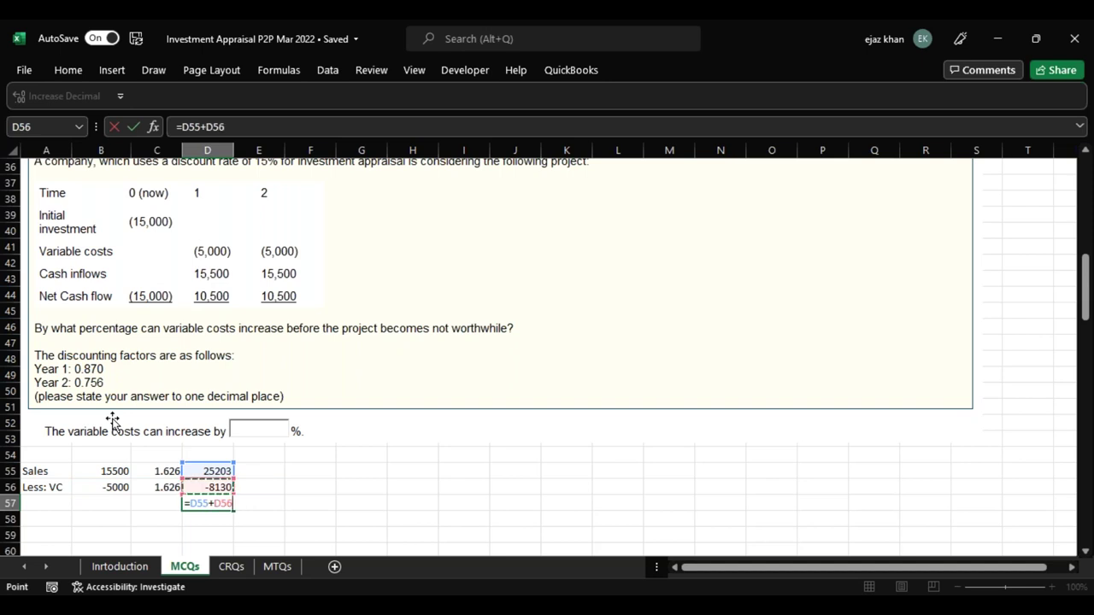
pyautogui.press('Return')
pyautogui.press('Left')
pyautogui.press('Left')
pyautogui.press('Left')
pyautogui.press('Up')
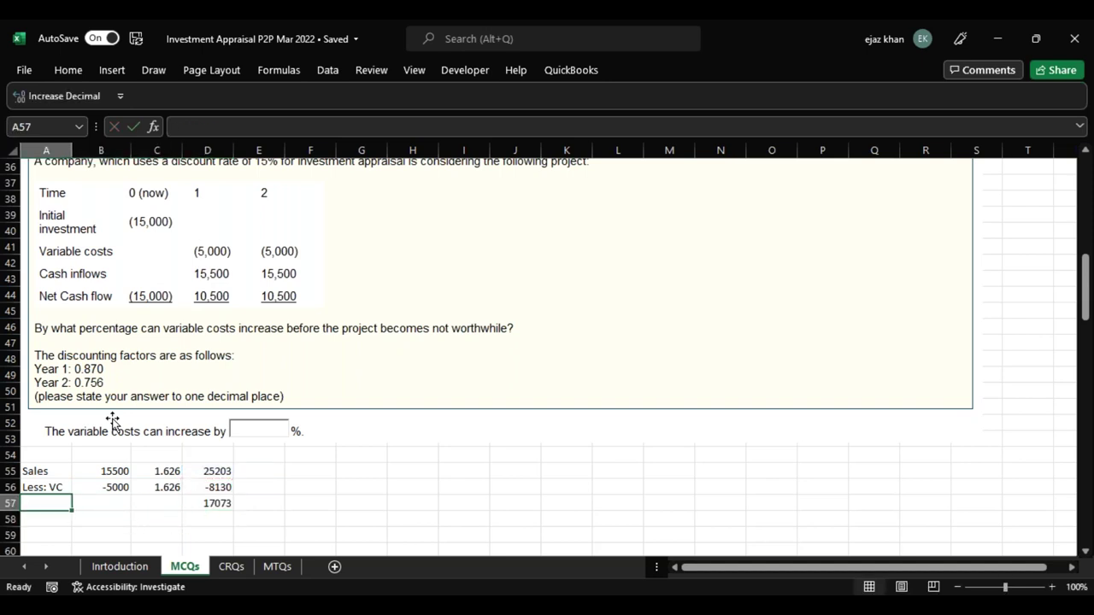
# - Label the 17073 total in row 57 as PV of Cashinflows
pyautogui.write('PV if ')
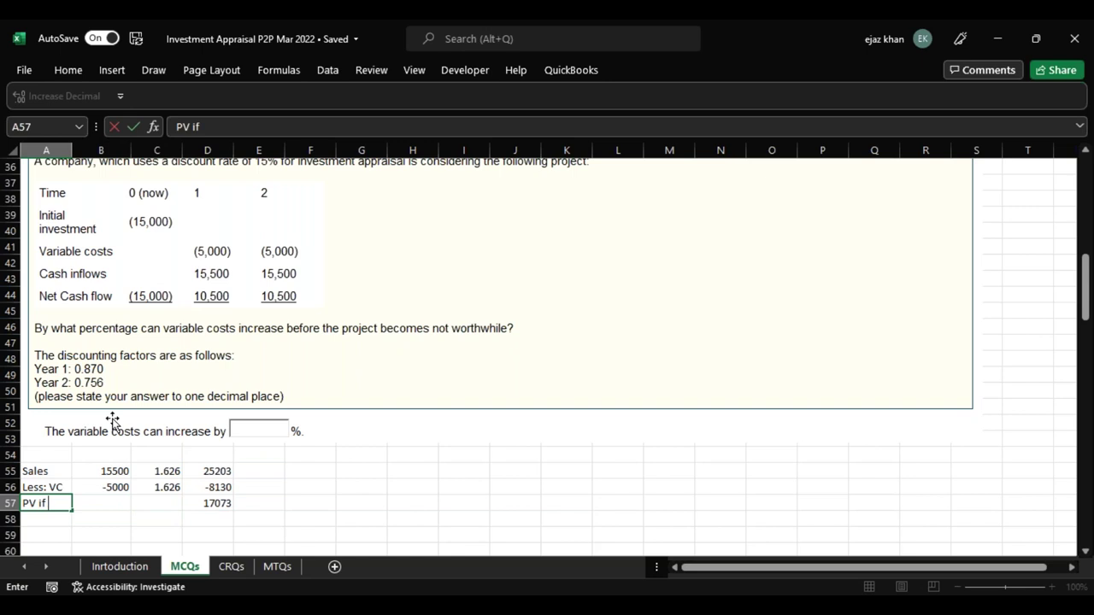
pyautogui.press('BackSpace')
pyautogui.press('BackSpace')
pyautogui.press('BackSpace')
pyautogui.write('of Cashf')
pyautogui.press('BackSpace')
pyautogui.write('info')
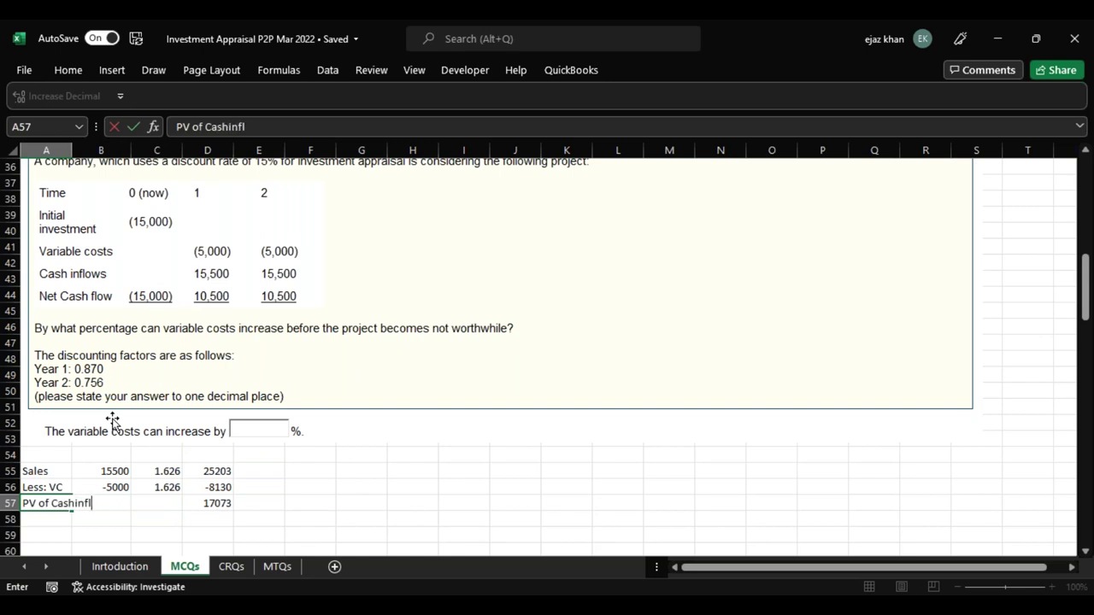
pyautogui.press('Tab')
pyautogui.press('Right')
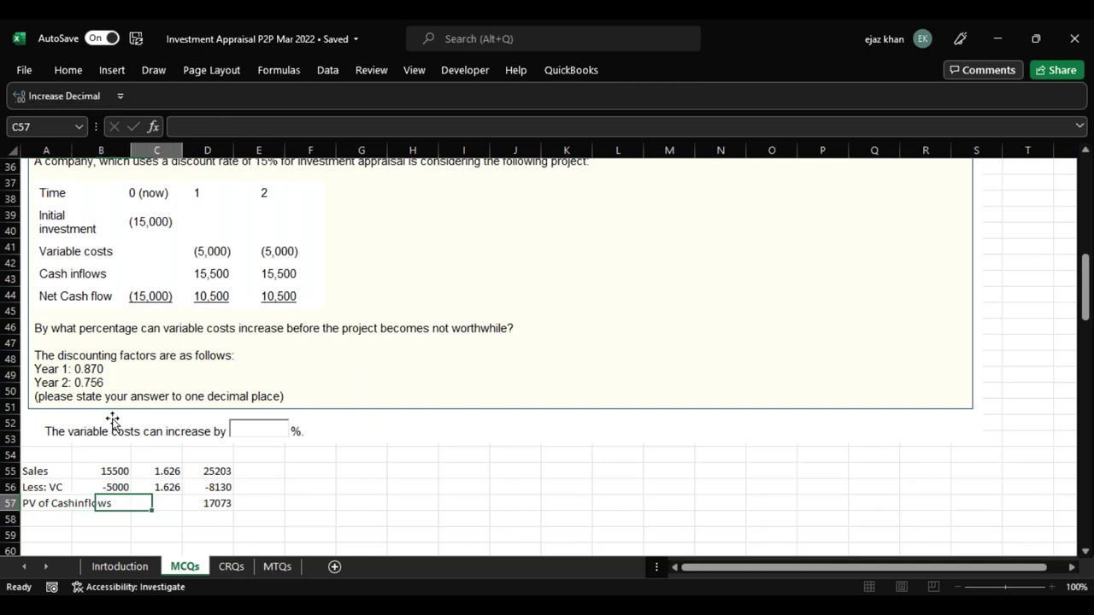
pyautogui.press('Right')
pyautogui.press('Left')
pyautogui.press('Down')
pyautogui.press('Left')
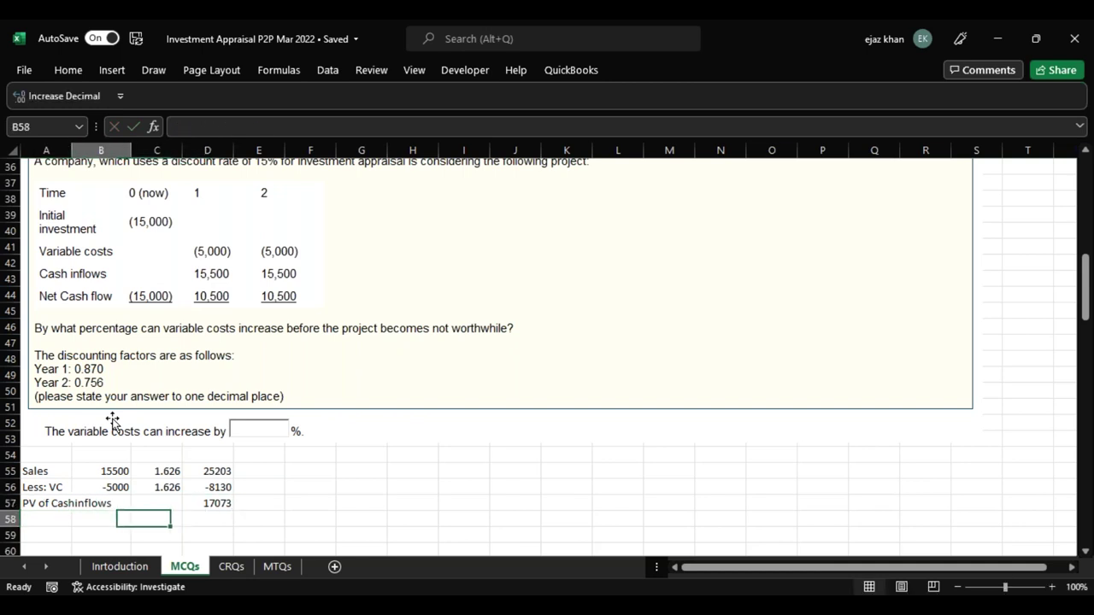
pyautogui.press('Left')
# - Add a Required Investment row with -15000 in D58
pyautogui.write('Required Investment')
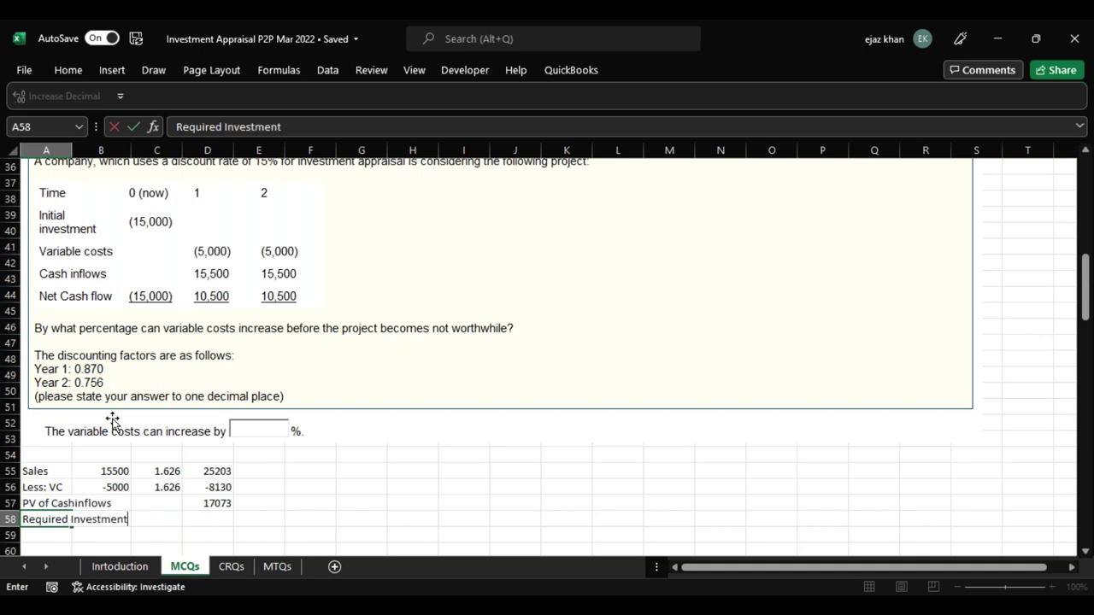
pyautogui.press('Tab')
pyautogui.press('Tab')
pyautogui.press('Tab')
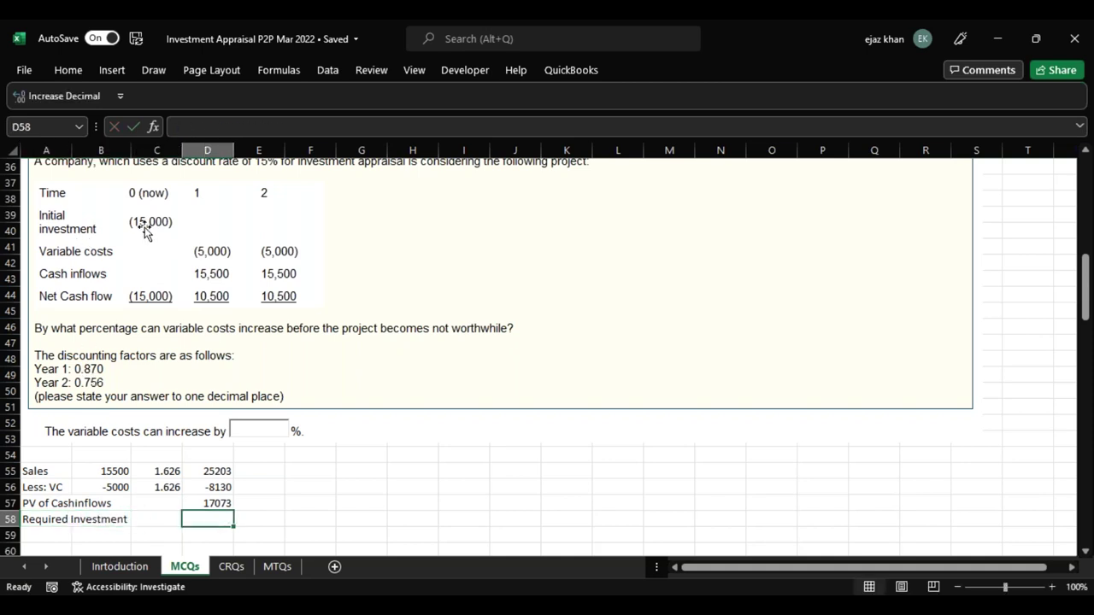
pyautogui.write('-15')
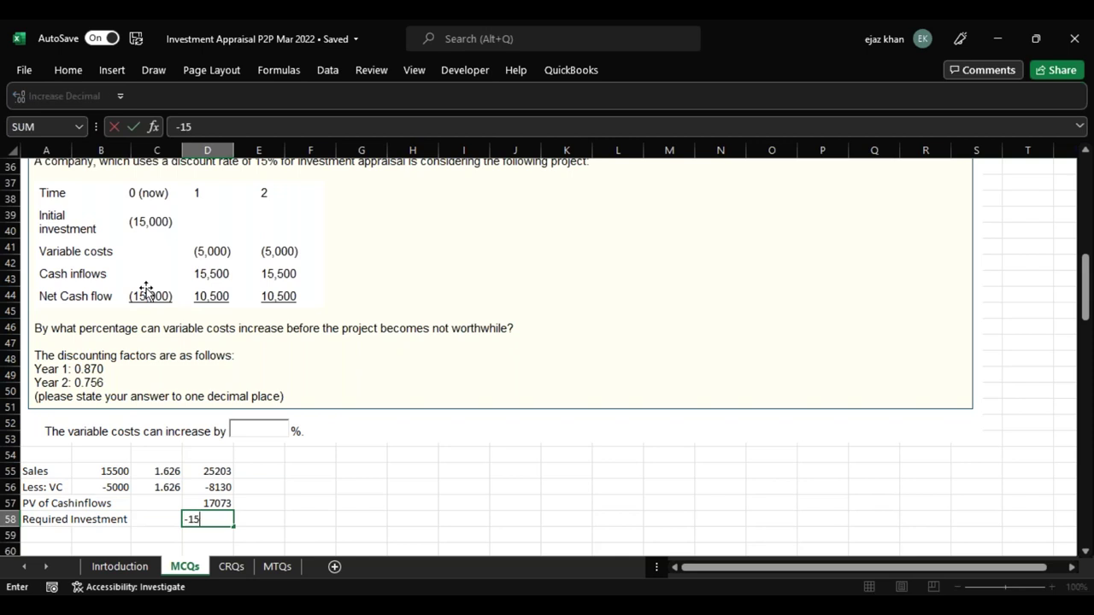
pyautogui.write('000')
pyautogui.press('Return')
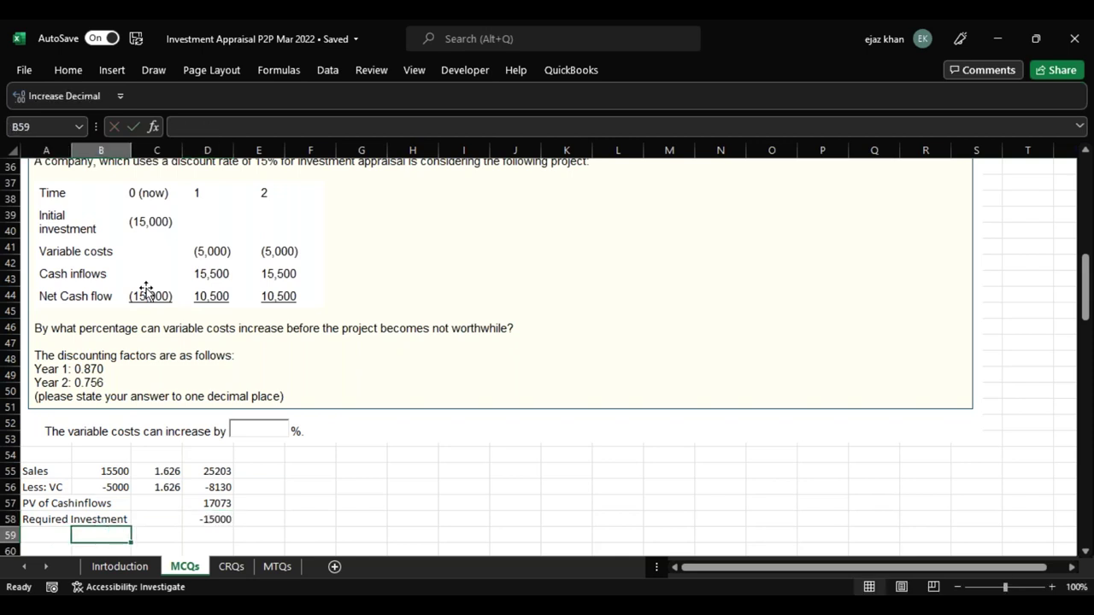
# - Add an NPV row in A59 with =D57+D58 in D59, giving 2073
pyautogui.write('NPVV')
pyautogui.press('BackSpace')
pyautogui.press('BackSpace')
pyautogui.write('V')
pyautogui.hotkey('ctrl', 'Return')
pyautogui.press('Right')
pyautogui.press('Right')
pyautogui.press('Right')
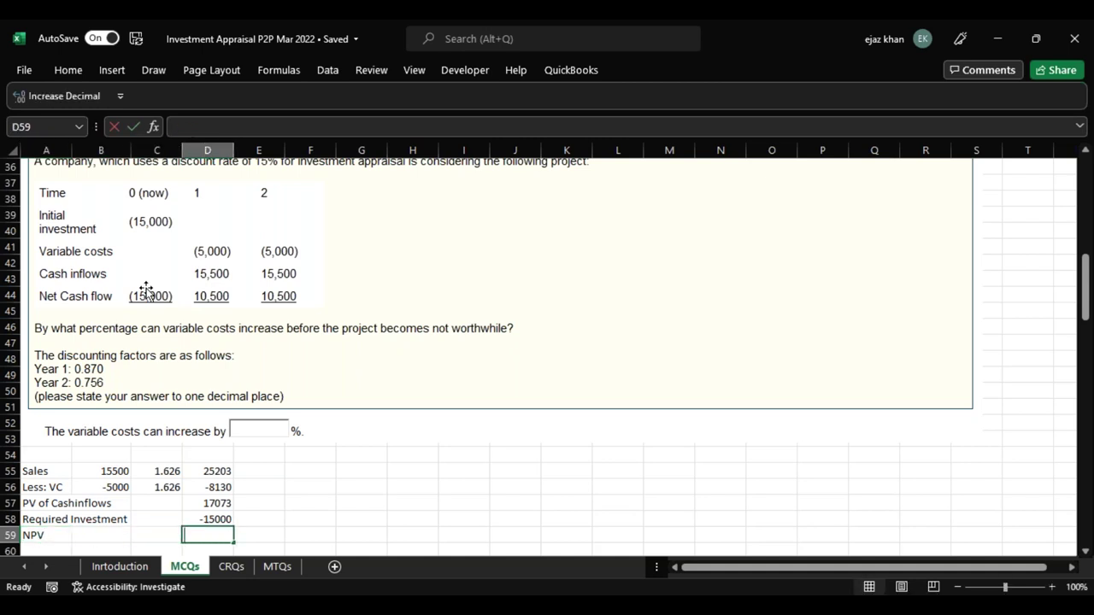
pyautogui.write('=')
pyautogui.press('Up')
pyautogui.press('Up')
pyautogui.write('+')
pyautogui.press('Up')
pyautogui.press('Return')
pyautogui.press('Up')
# - Bold the NPV row A59:D59 and review 2073 against the sales and cost inputs
pyautogui.press('Right')
pyautogui.press('Right')
pyautogui.press('Right')
pyautogui.hotkey('shift', 'Left')
pyautogui.hotkey('shift', 'Left')
pyautogui.hotkey('shift', 'Left')
pyautogui.hotkey('ctrl', 'b')
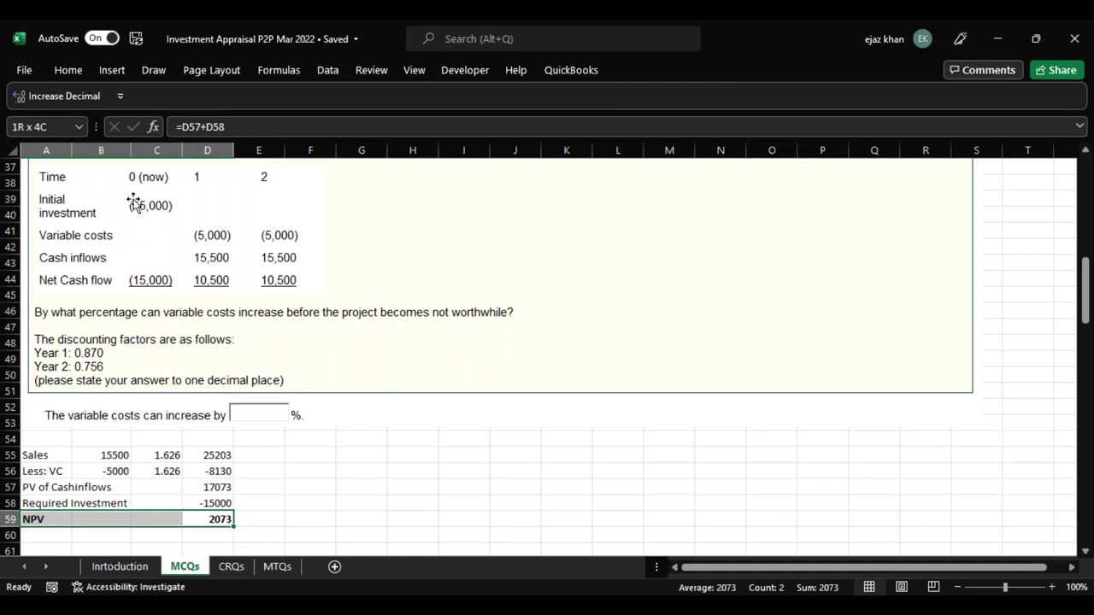
pyautogui.click(176, 518)
pyautogui.click(214, 519)
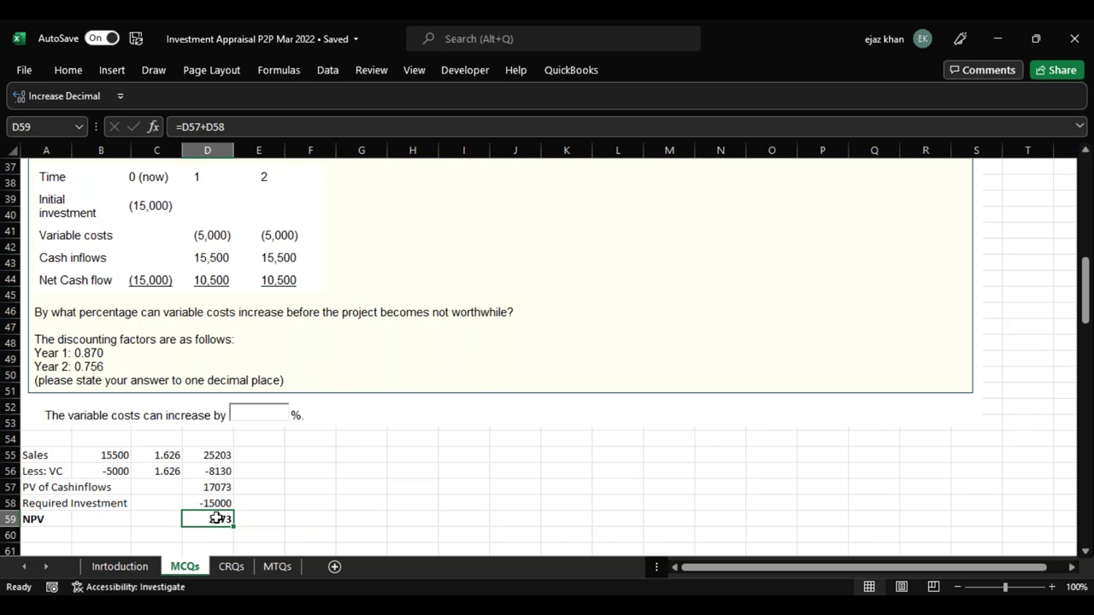
pyautogui.click(117, 455)
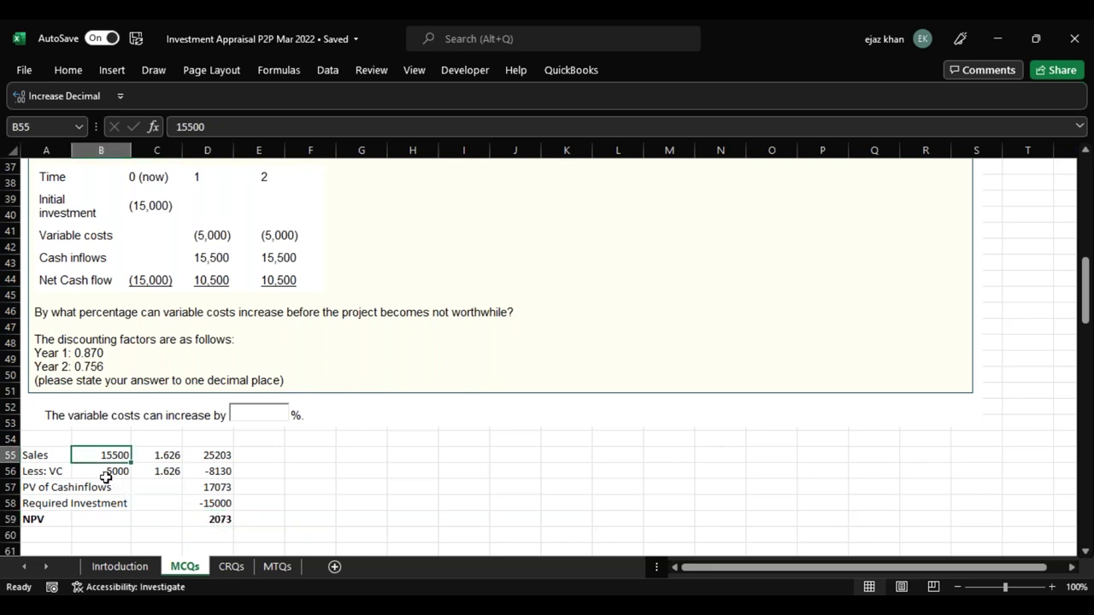
pyautogui.click(105, 474)
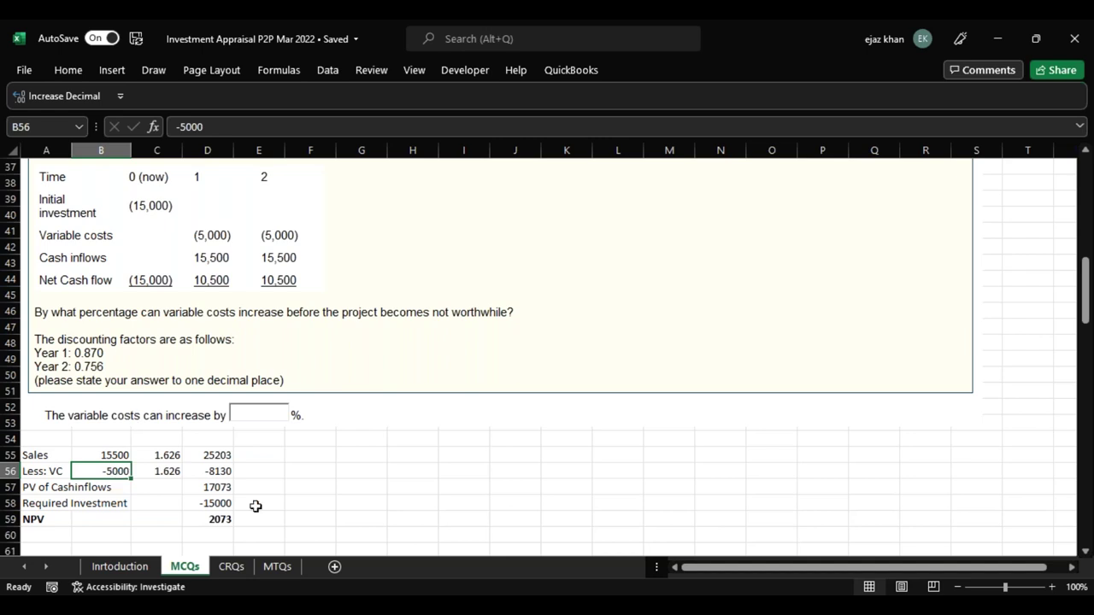
# - Write the note 'Sensitivity = NPV/PV of Project Variable' in F55
pyautogui.click(320, 456)
pyautogui.write('Sensit')
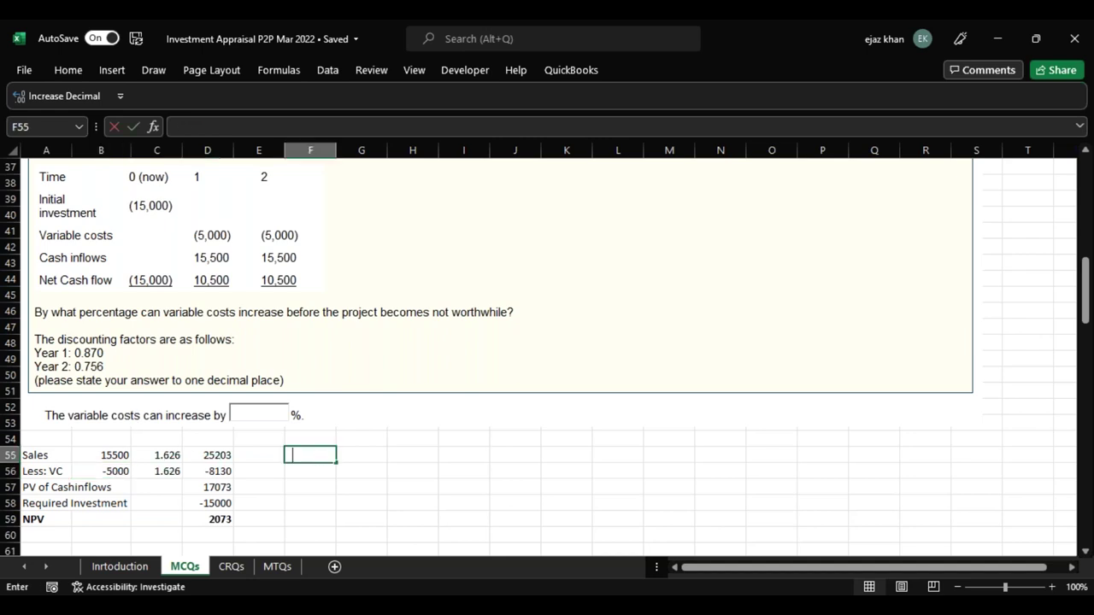
pyautogui.write('ivity')
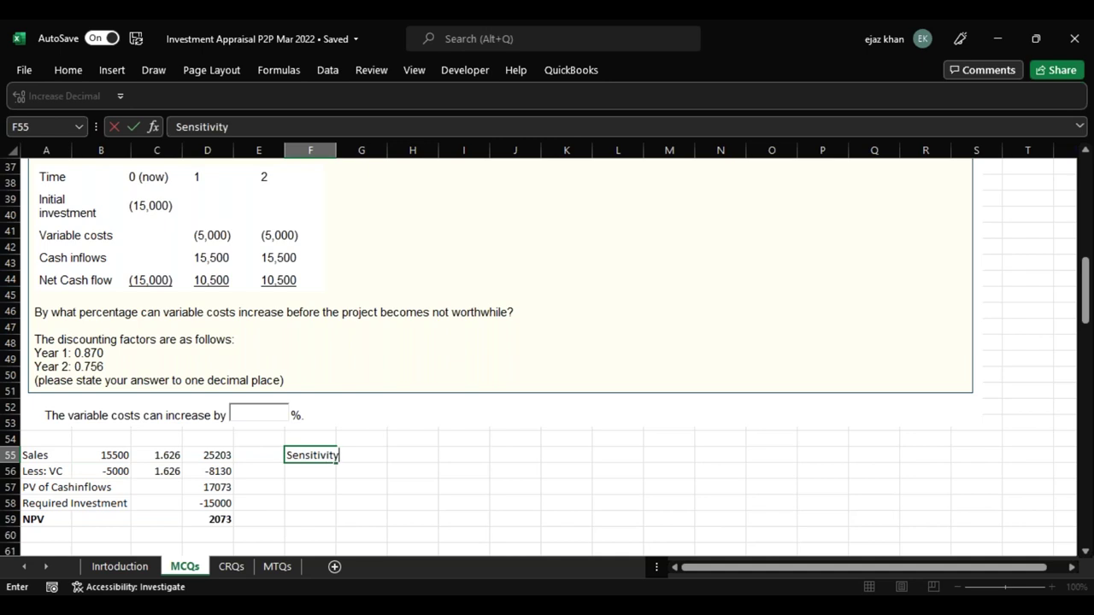
pyautogui.write(' -=')
pyautogui.write('NPV')
pyautogui.write('/PV of ')
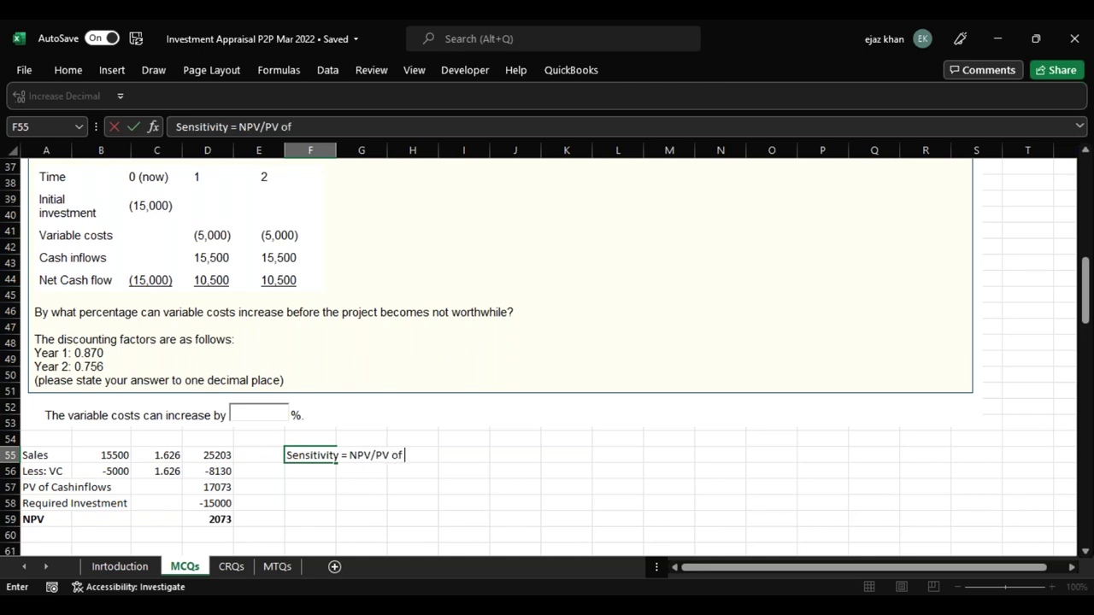
pyautogui.write('Project Variable')
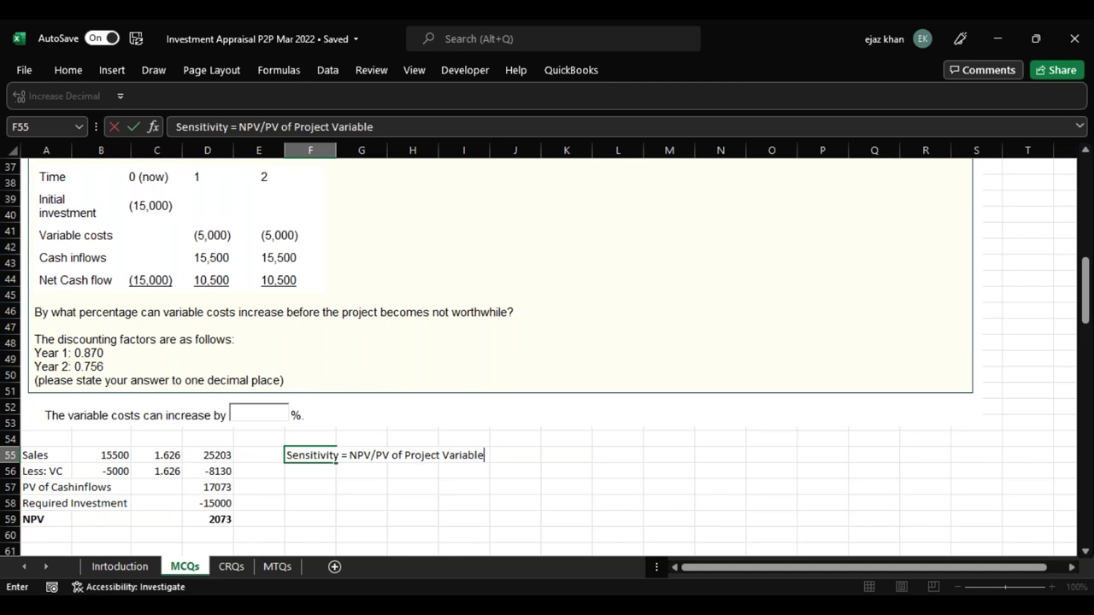
pyautogui.press('Return')
pyautogui.press('Return')
pyautogui.press('Return')
# - Compute the variable-cost sensitivity in G57 as =D59/(-D56), giving 0.254982
pyautogui.press('Right')
pyautogui.press('Up')
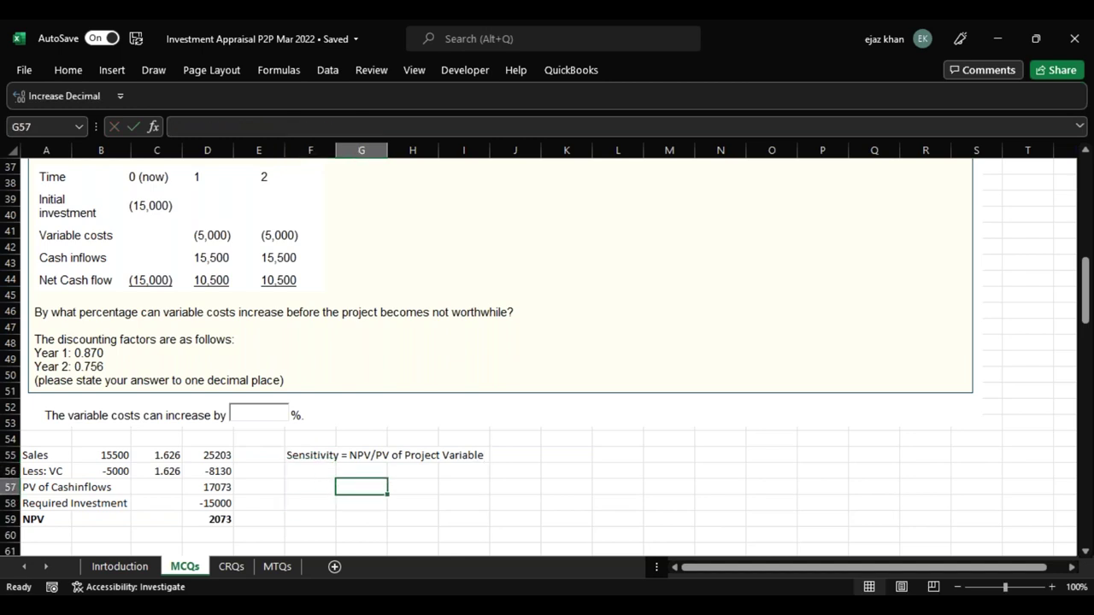
pyautogui.write('=')
pyautogui.press('Left')
pyautogui.press('Left')
pyautogui.press('Down')
pyautogui.press('Down')
pyautogui.press('Left')
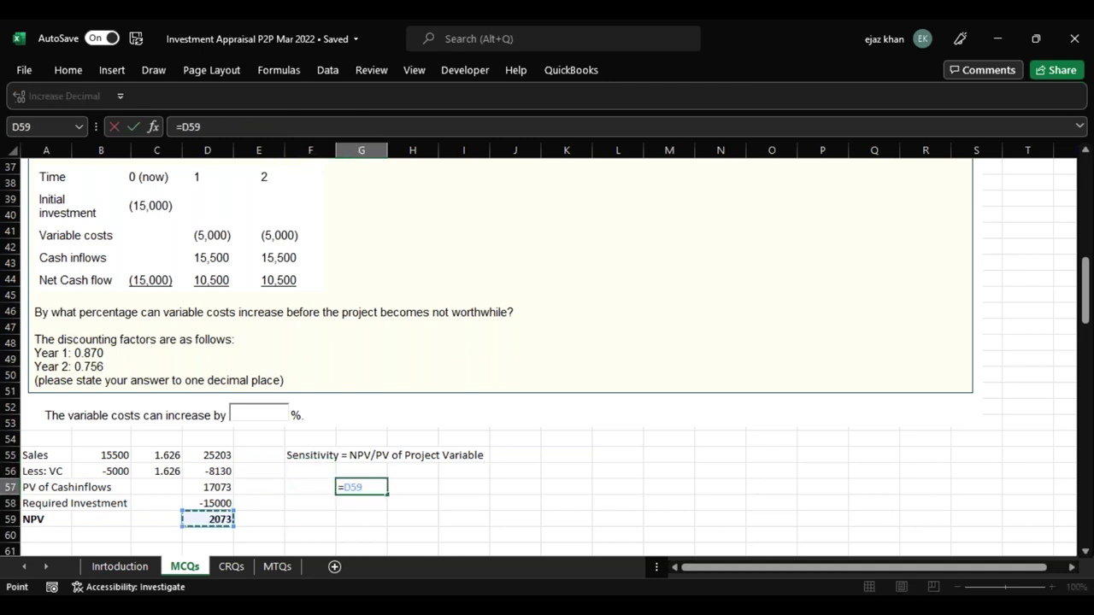
pyautogui.write('/(-')
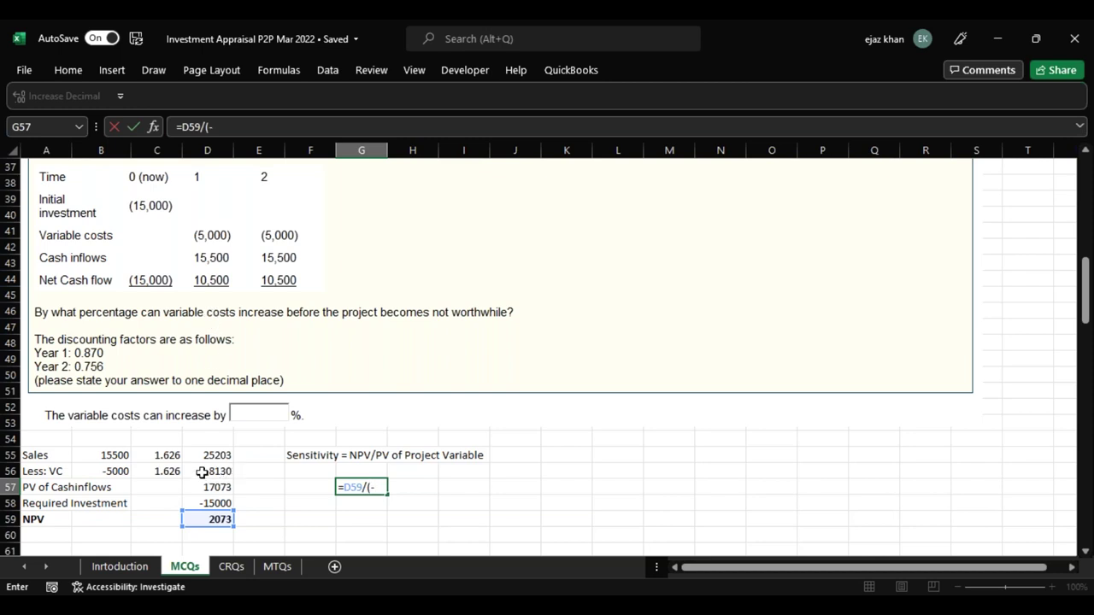
pyautogui.click(204, 471)
pyautogui.write(')')
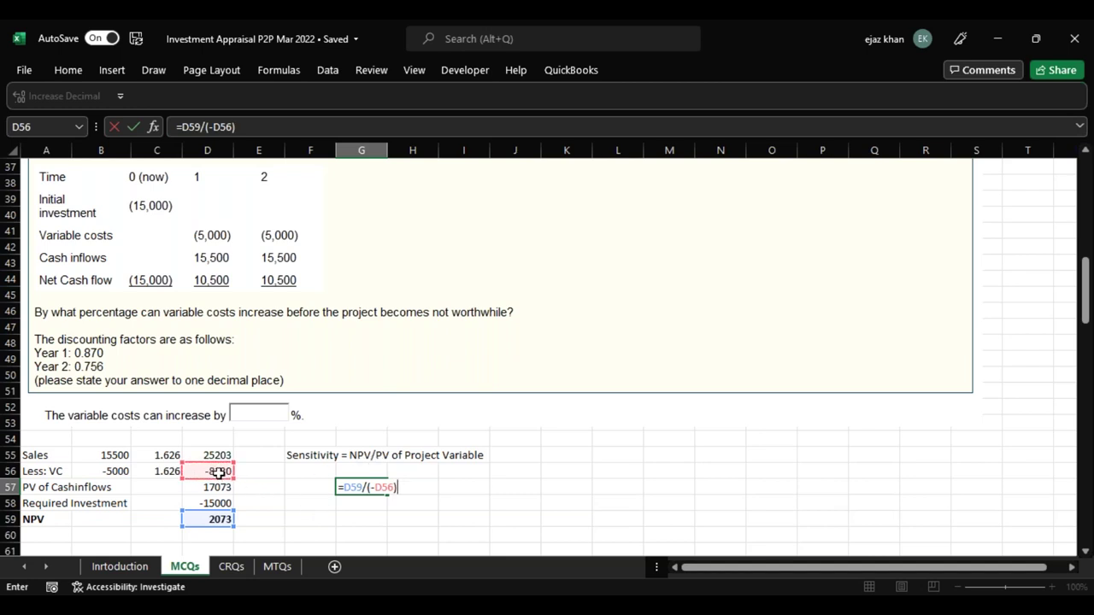
pyautogui.press('Return')
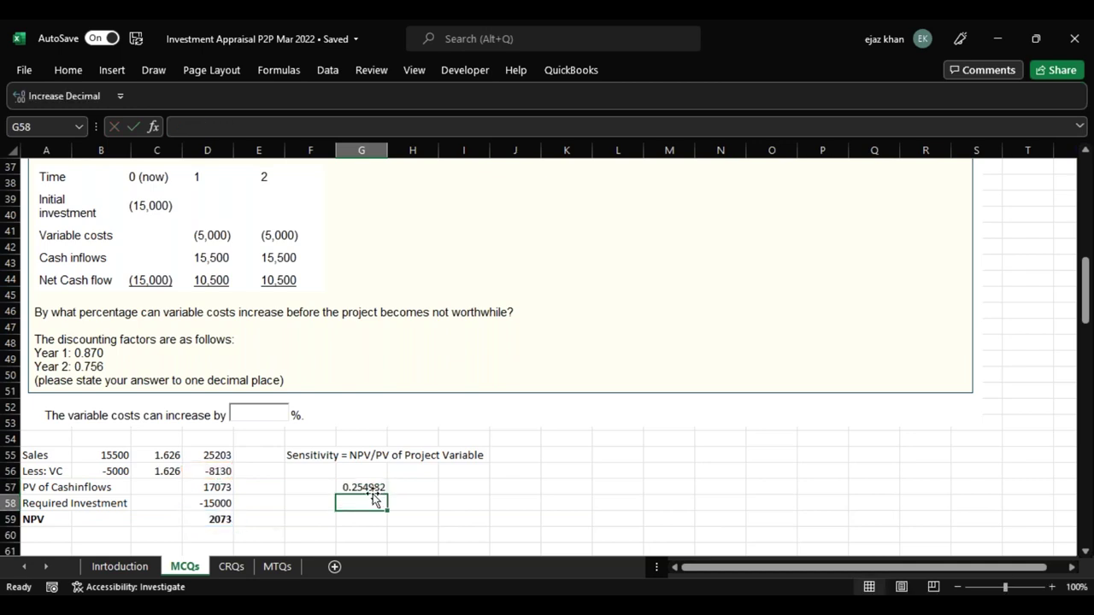
# - Format G57 as a percentage with one decimal place, showing 25.5%
pyautogui.click(369, 486)
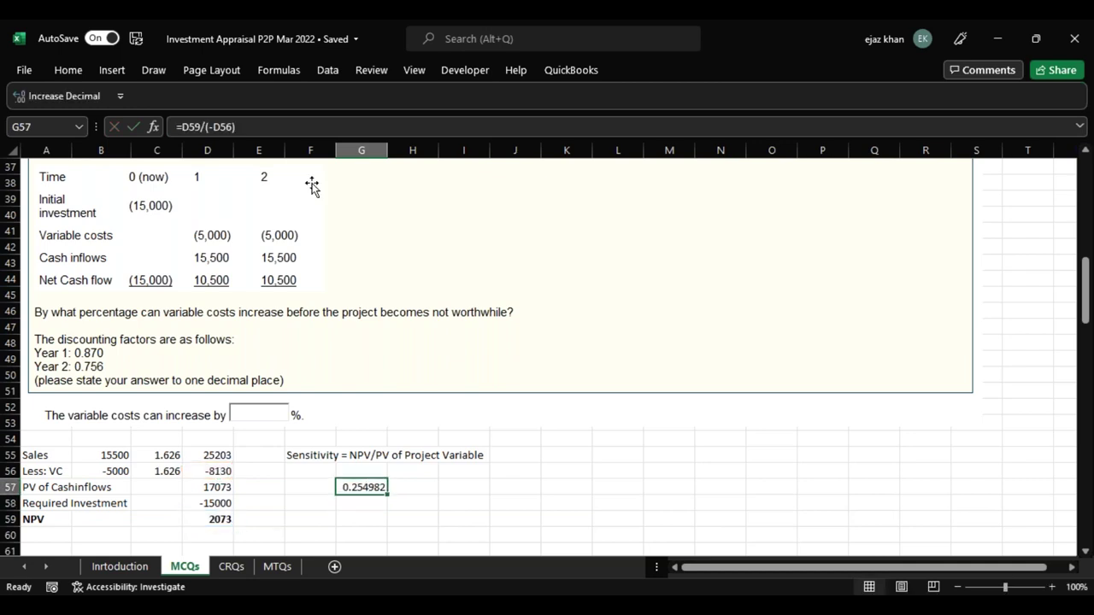
pyautogui.click(77, 70)
pyautogui.click(526, 126)
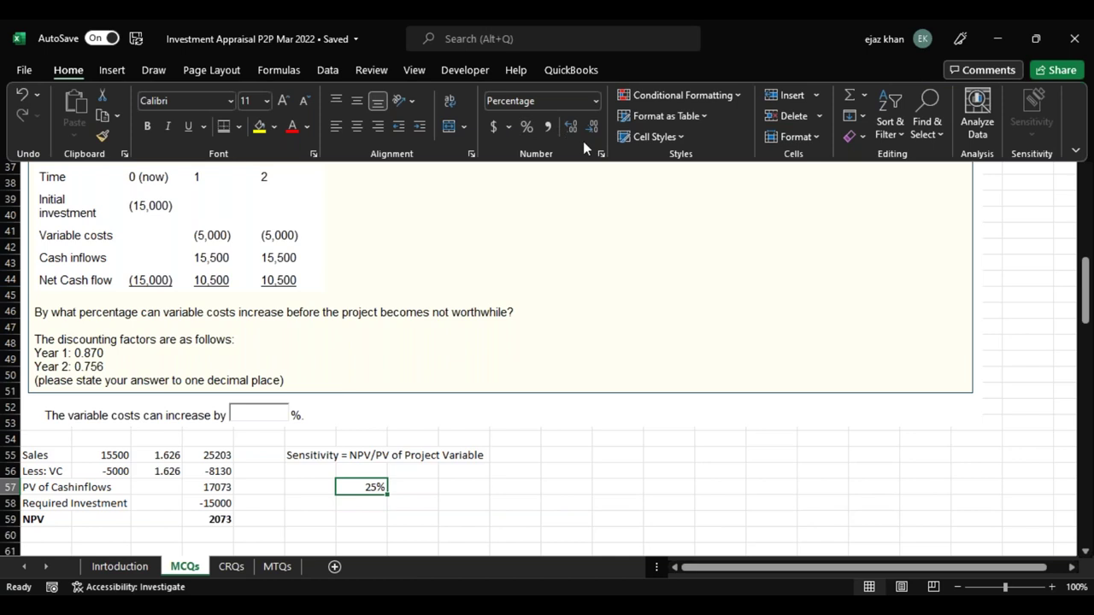
pyautogui.click(571, 126)
pyautogui.click(571, 127)
pyautogui.click(594, 126)
# - Copy the NPV calculation block A55:D59
pyautogui.press('Escape')
pyautogui.moveTo(64, 455); pyautogui.dragTo(220, 519)
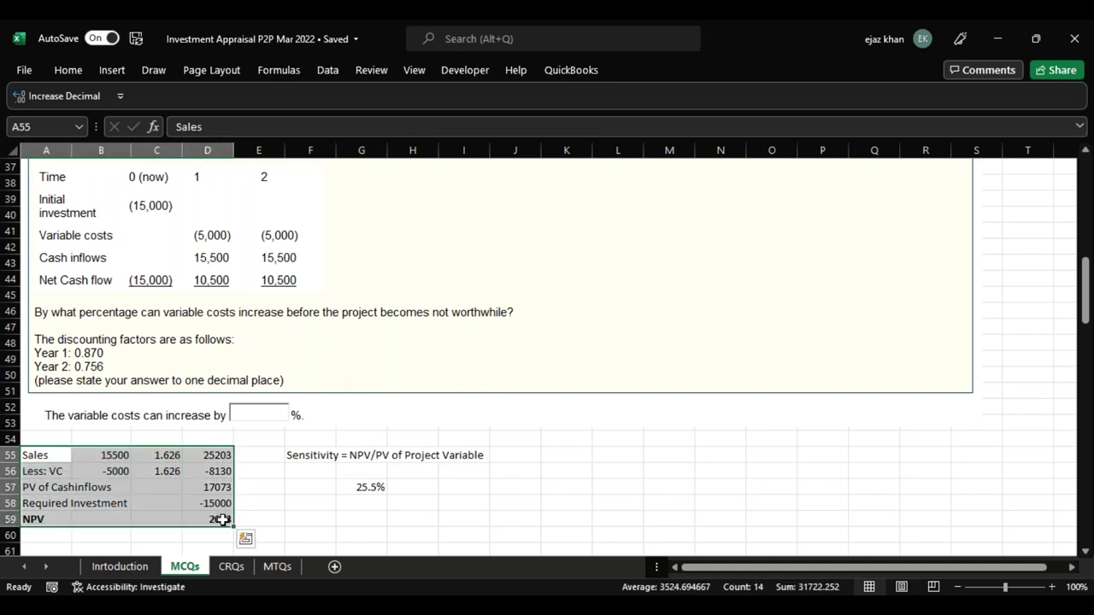
pyautogui.hotkey('ctrl', 'c')
# - Paste the calculation block at L55 and flex M56's variable cost to =-5000*(1+G57)
pyautogui.click(611, 457)
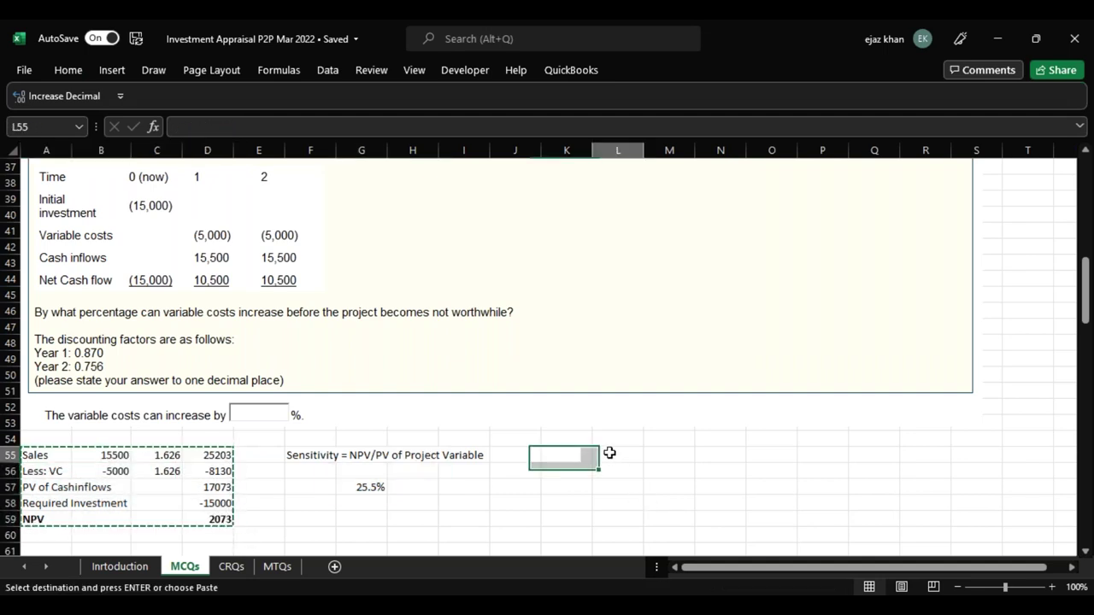
pyautogui.hotkey('ctrl', 'v')
pyautogui.press('Escape')
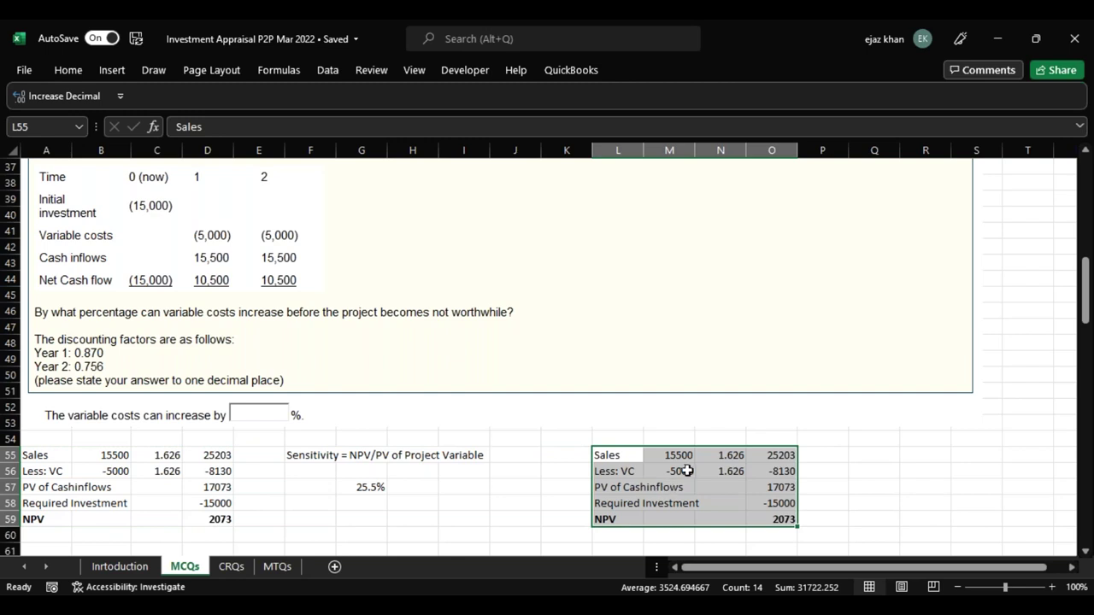
pyautogui.click(683, 470)
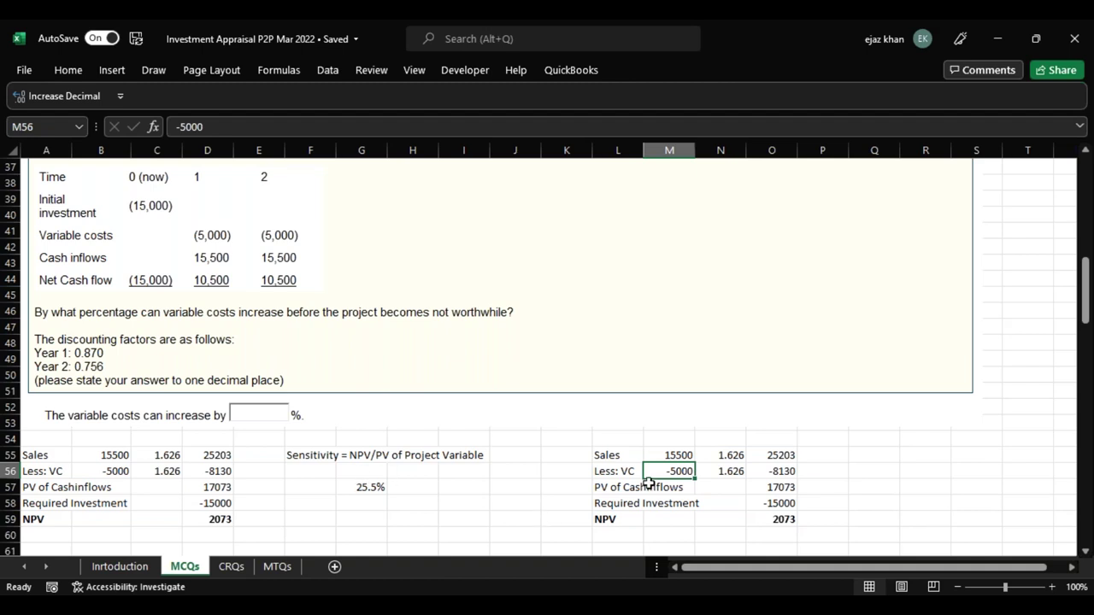
pyautogui.moveTo(683, 475)
pyautogui.mouseDown()
pyautogui.moveTo(671, 457)
pyautogui.moveTo(670, 468)
pyautogui.mouseUp()
pyautogui.doubleClick(670, 469)
pyautogui.write('*(1+')
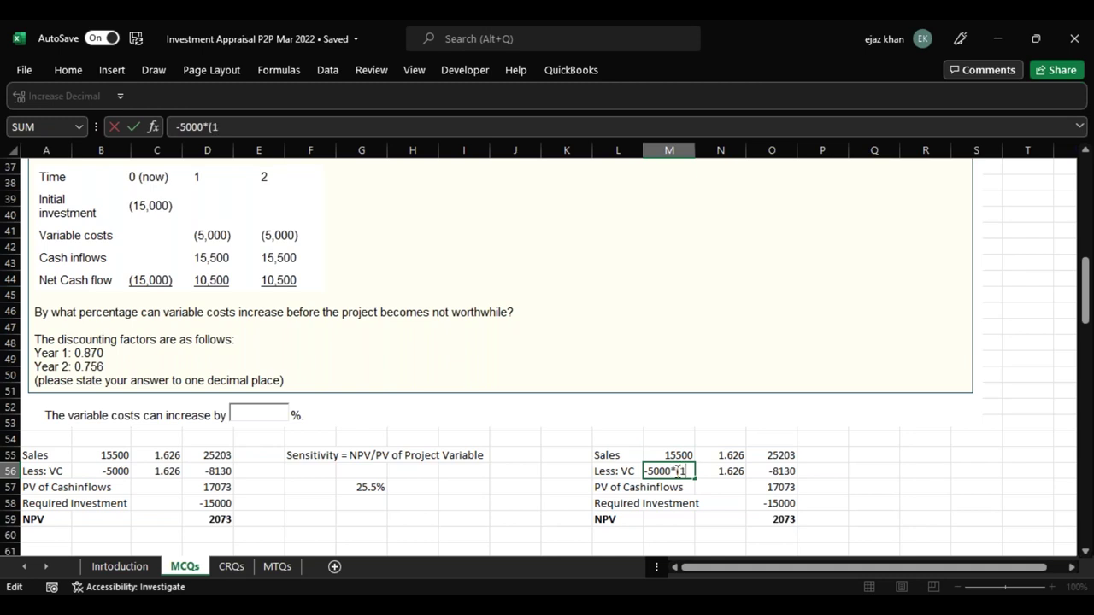
pyautogui.click(371, 487)
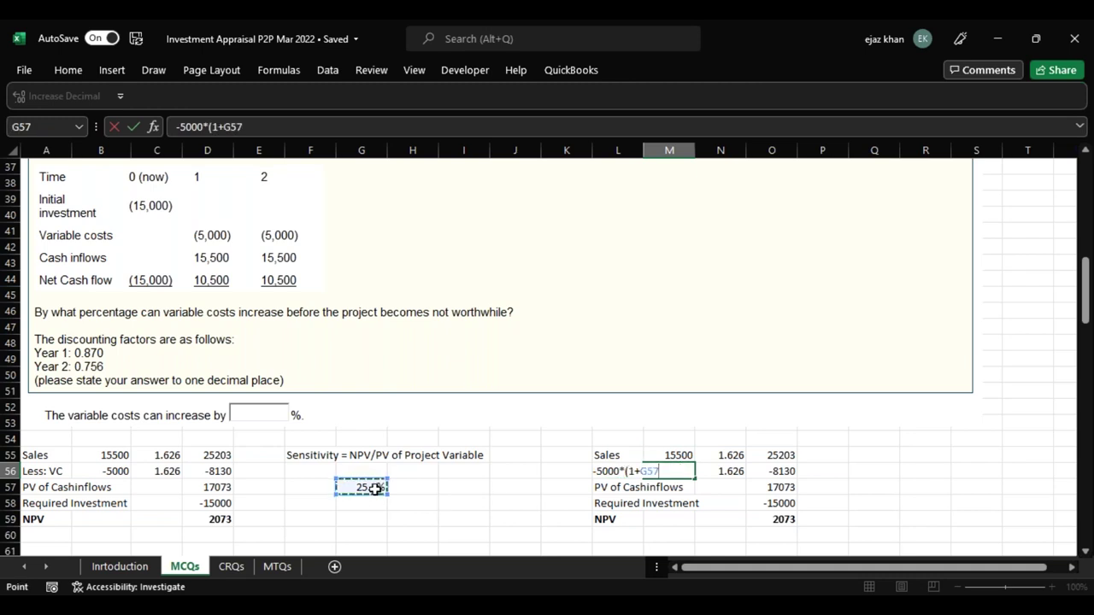
pyautogui.write(')')
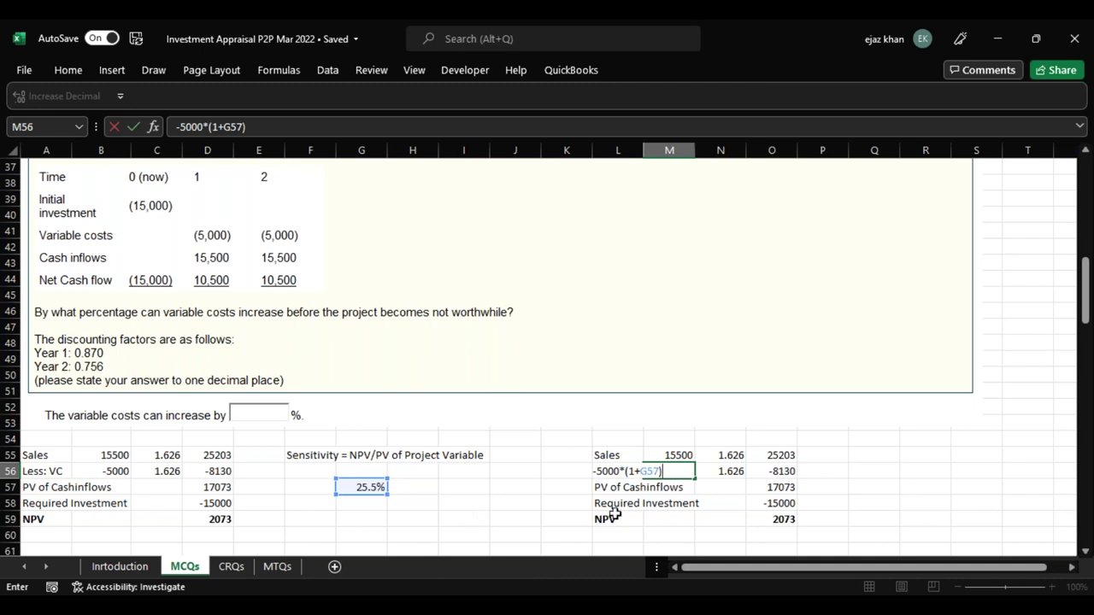
pyautogui.press('Return')
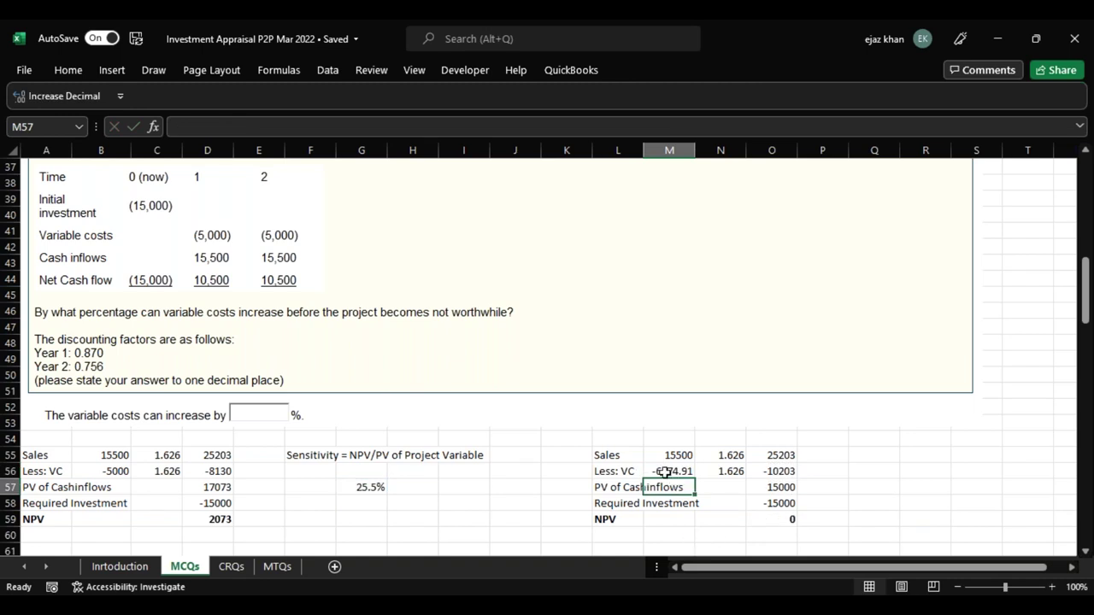
# - Confirm the copy table's NPV in O59 is 0 and make the 25.5% in G57 bold
pyautogui.click(780, 518)
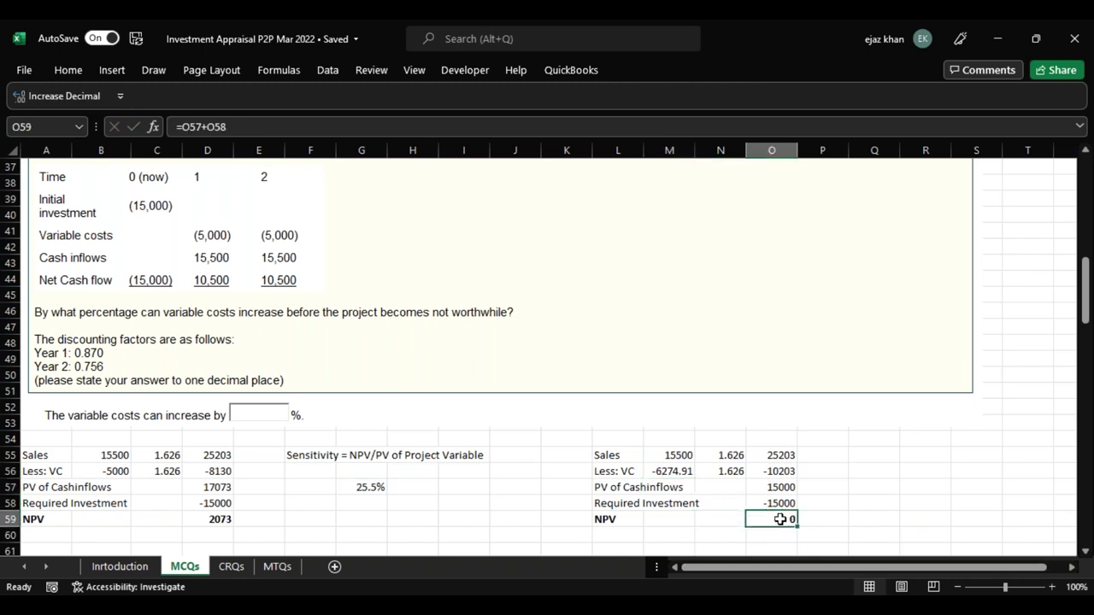
pyautogui.doubleClick(671, 471)
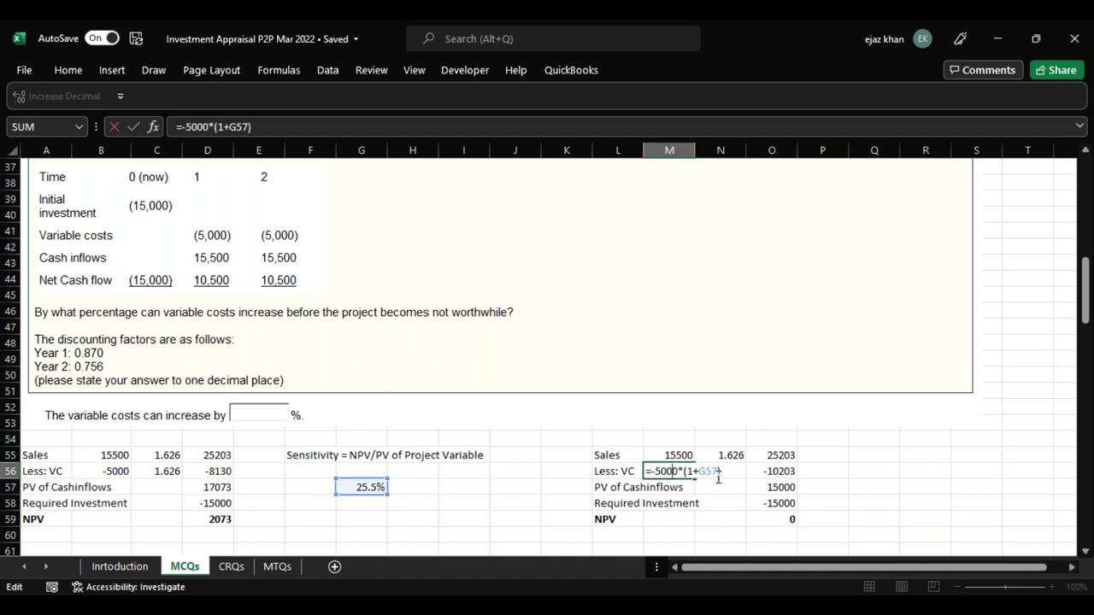
pyautogui.hotkey('ctrl', 'Return')
pyautogui.click(775, 520)
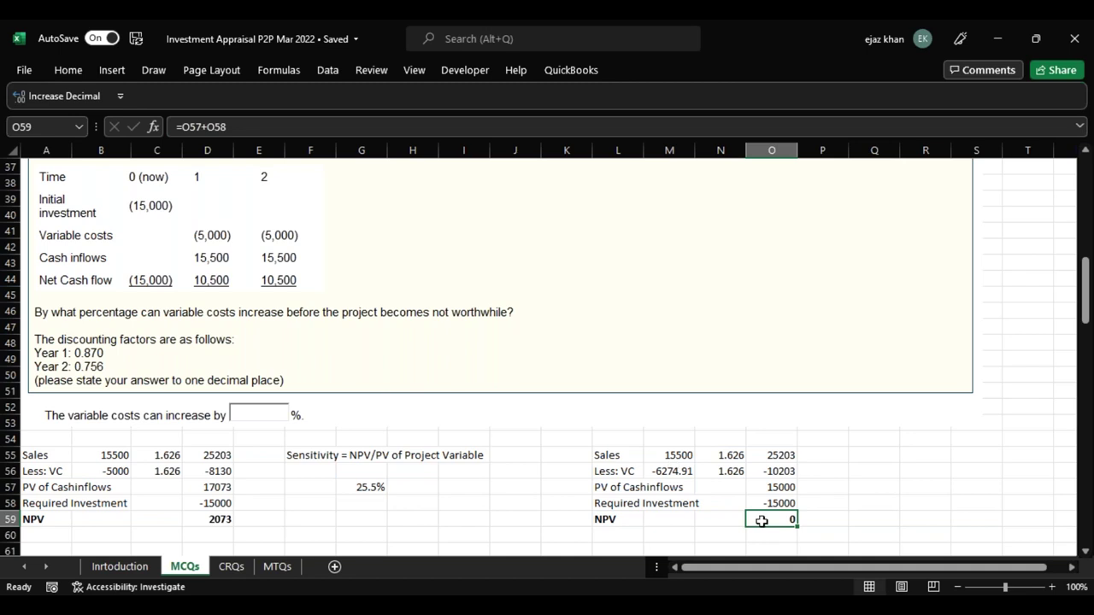
pyautogui.click(342, 487)
pyautogui.hotkey('ctrl', 'b')
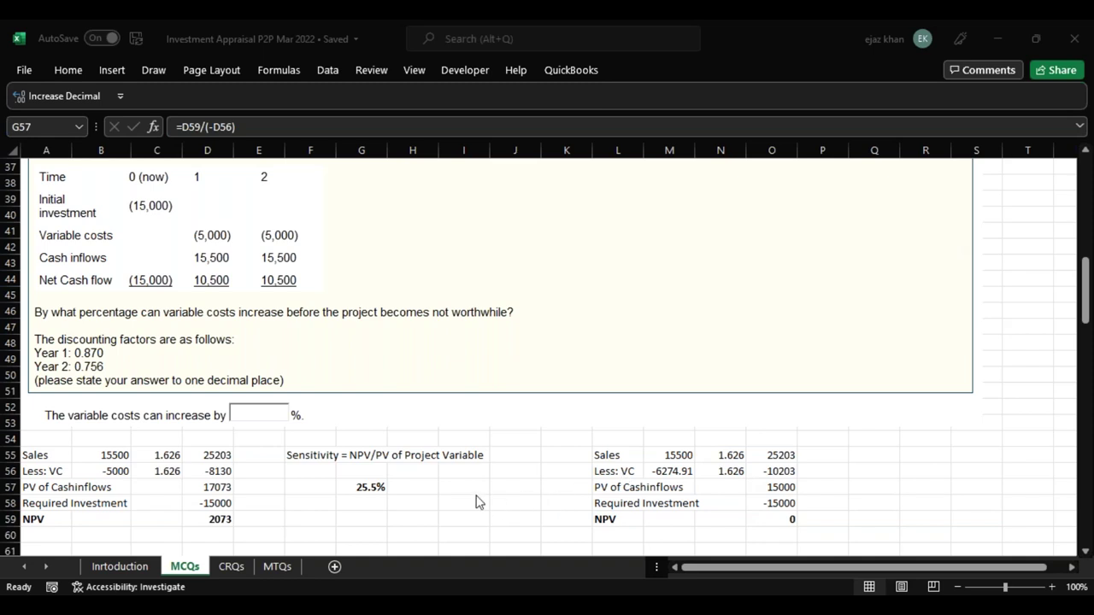
# - Enter =D59/D55 in G59 as the sales sensitivity, formatted as a percentage showing 8.23%
pyautogui.click(343, 519)
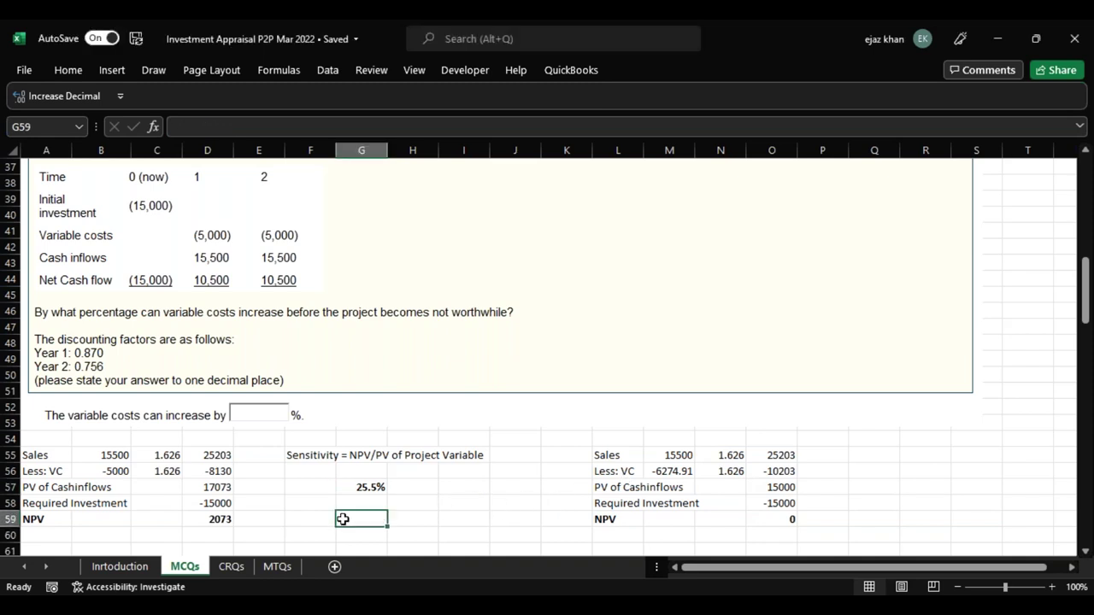
pyautogui.write('=')
pyautogui.press('Left')
pyautogui.press('Left')
pyautogui.press('Left')
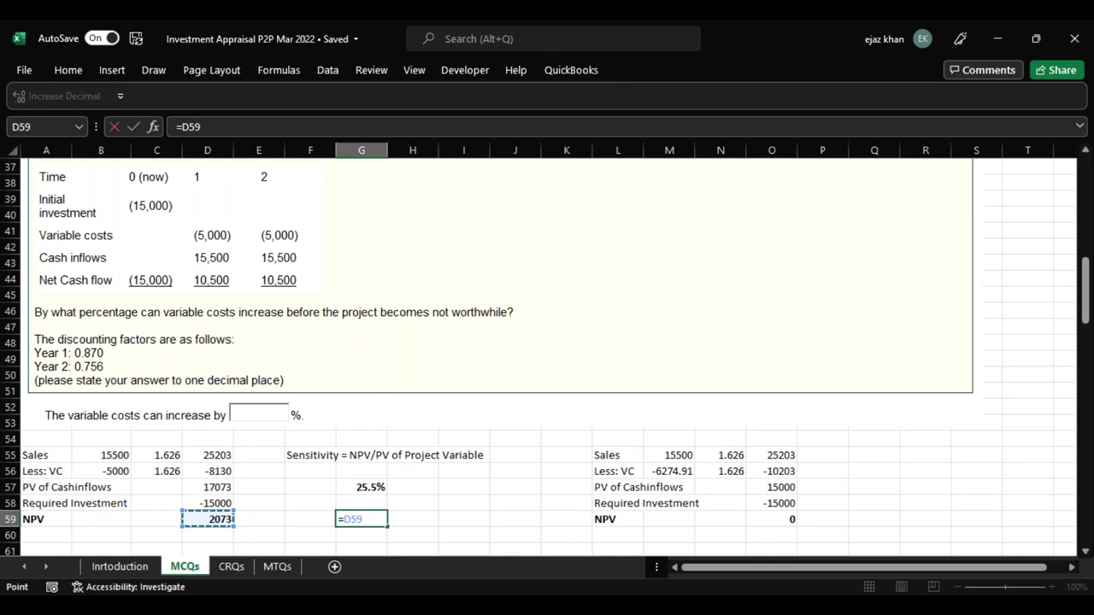
pyautogui.write('/')
pyautogui.click(208, 458)
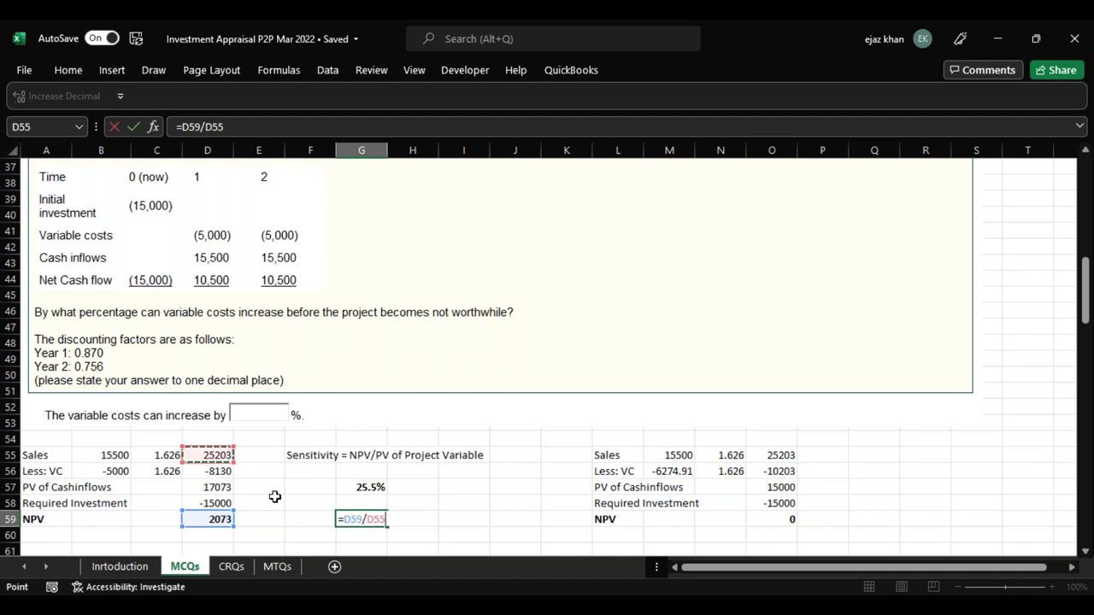
pyautogui.press('Return')
pyautogui.press('Up')
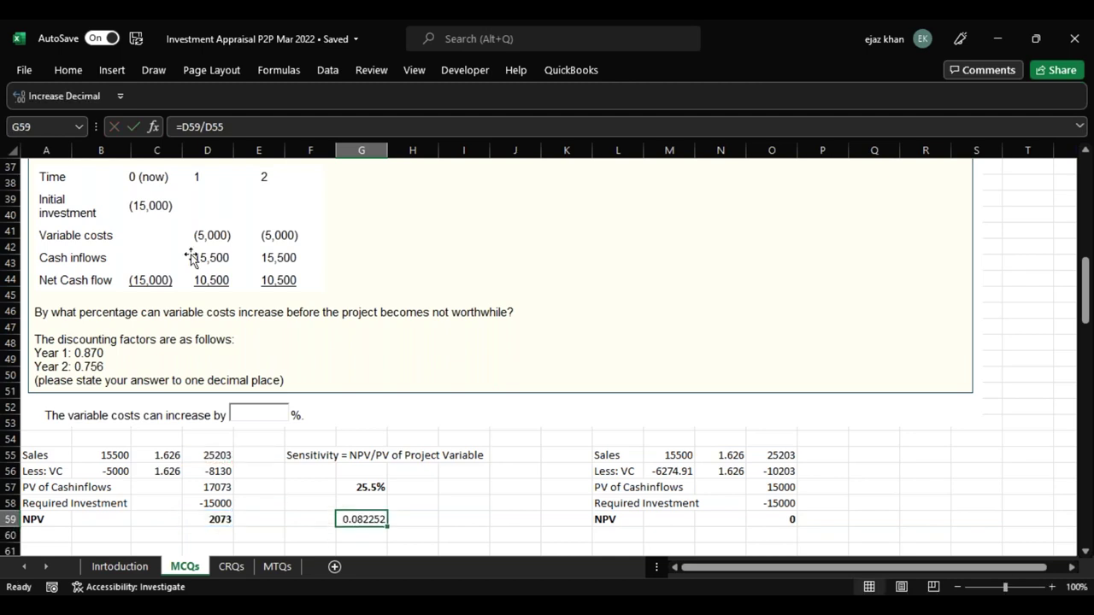
pyautogui.click(67, 70)
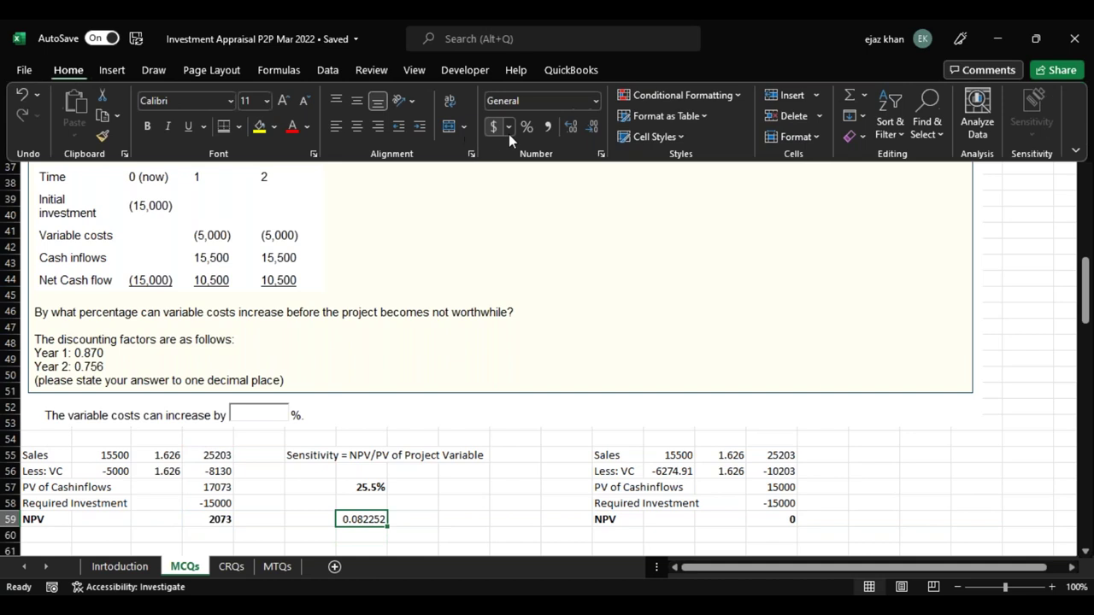
pyautogui.click(524, 128)
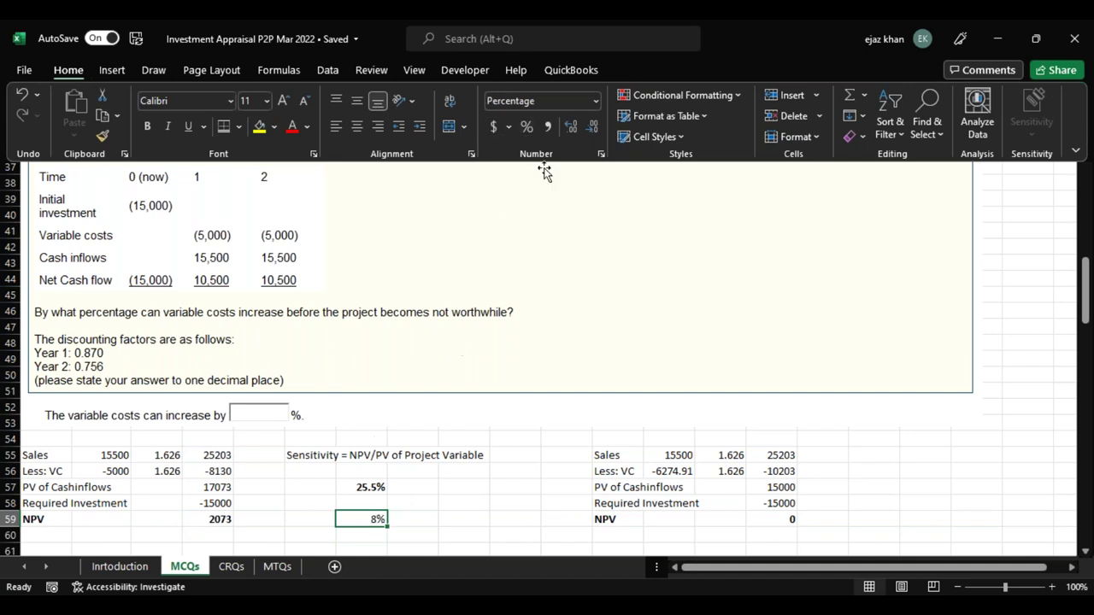
pyautogui.click(571, 126)
pyautogui.click(571, 126)
# - Restore the copy table's variable cost in M56 to =-5000
pyautogui.click(657, 470)
pyautogui.doubleClick(654, 468)
pyautogui.moveTo(724, 471); pyautogui.dragTo(679, 473)
pyautogui.press('BackSpace')
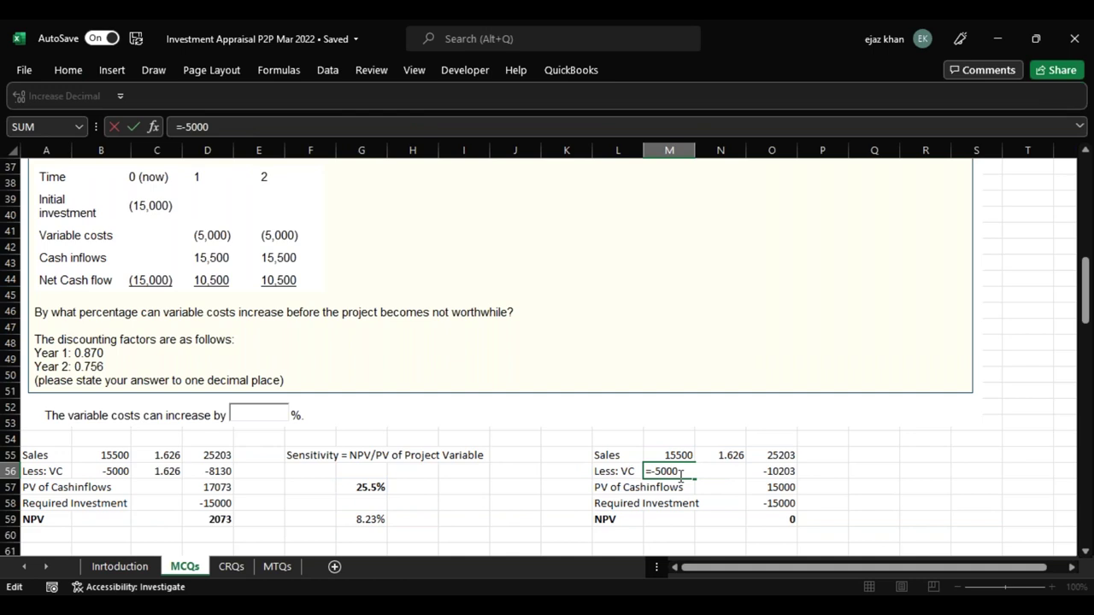
pyautogui.press('Return')
# - Change the copy table's sales in M55 to =15500*(1-G59)
pyautogui.click(669, 454)
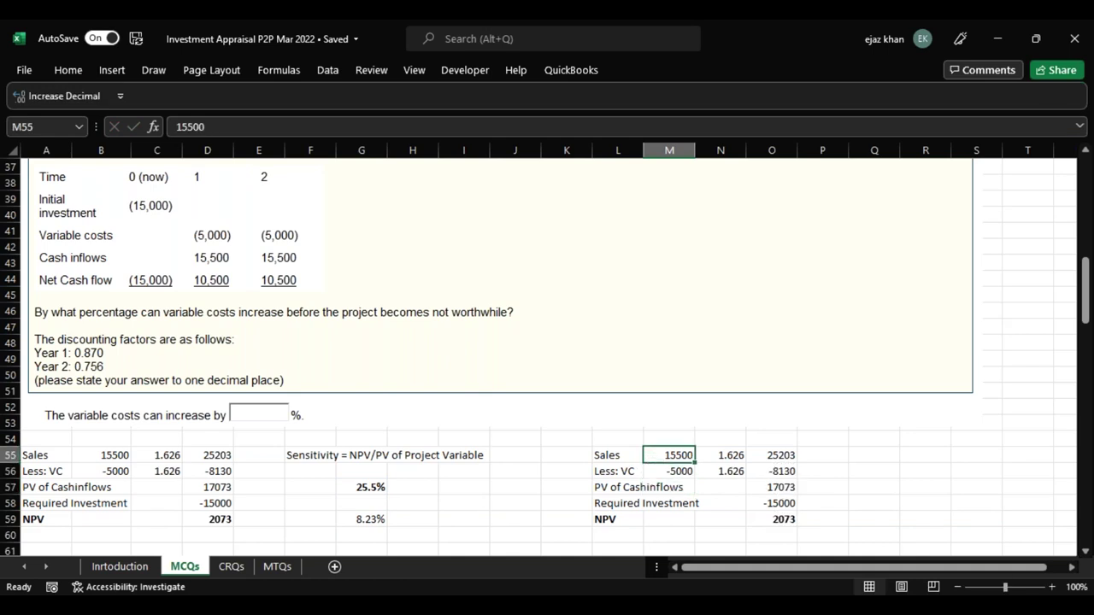
pyautogui.press('F2')
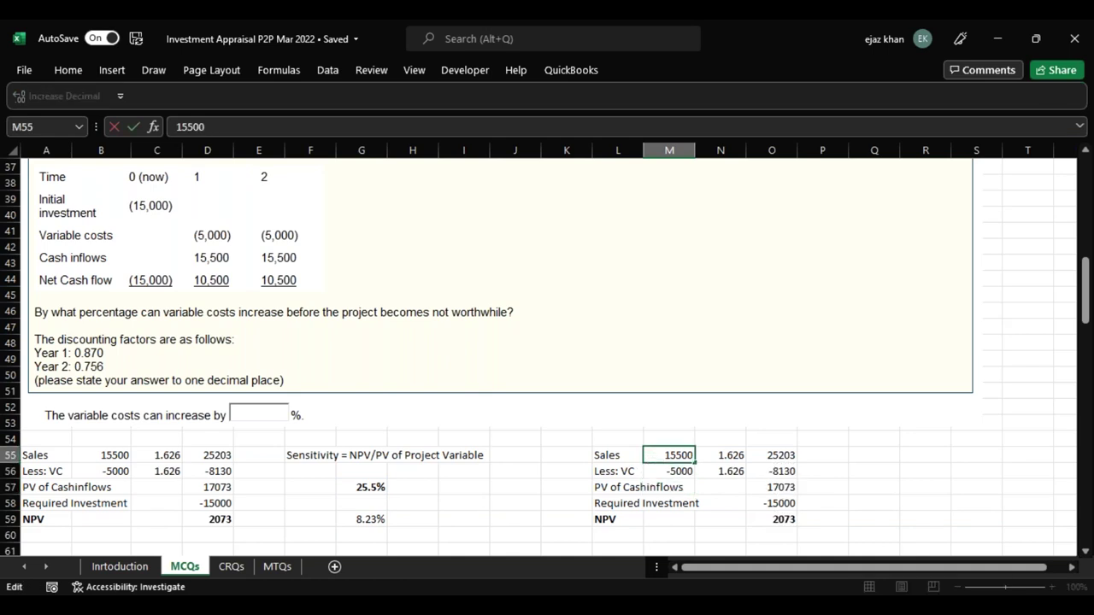
pyautogui.press('Home')
pyautogui.write('*(1-=')
pyautogui.press('BackSpace')
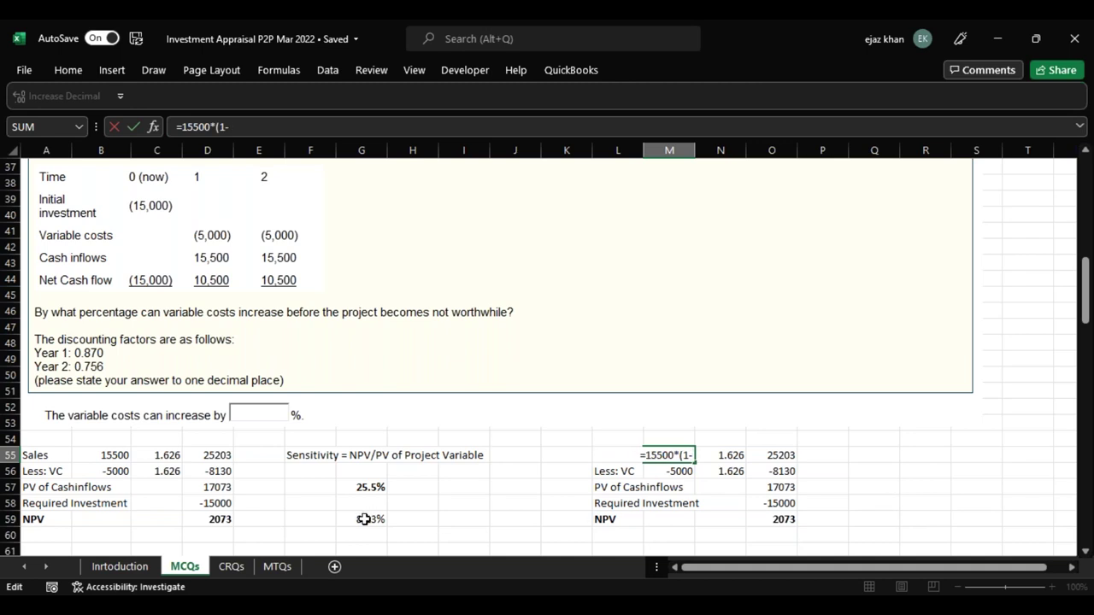
pyautogui.click(363, 520)
pyautogui.write(')')
pyautogui.press('Return')
# - Check that the copy table's NPV is 0 and review the M55 and G59 formulas
pyautogui.press('Down')
pyautogui.press('Down')
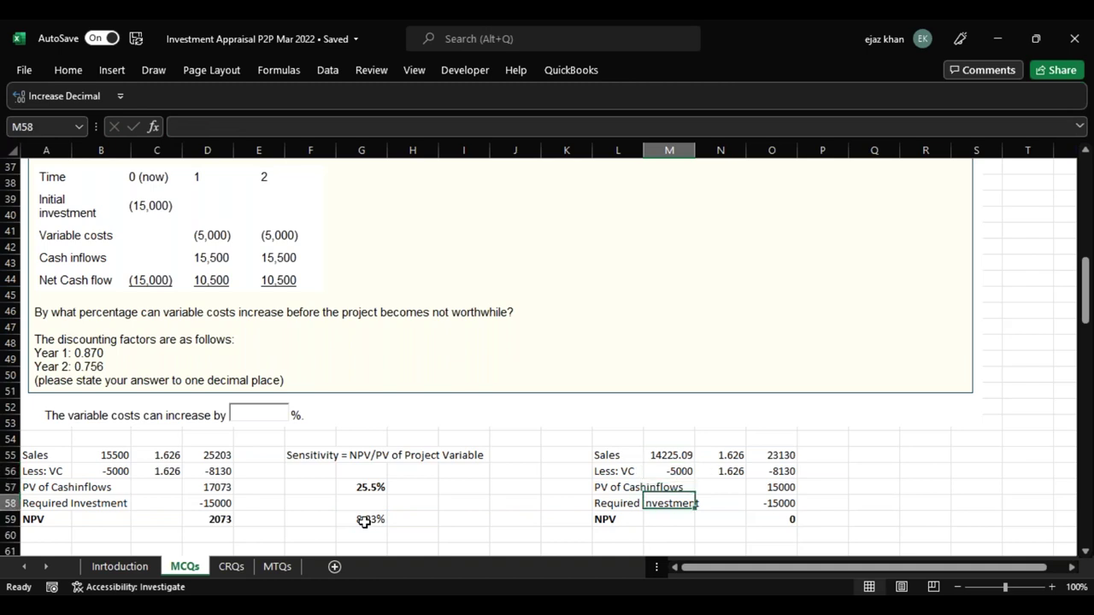
pyautogui.press('Right')
pyautogui.press('Down')
pyautogui.press('Right')
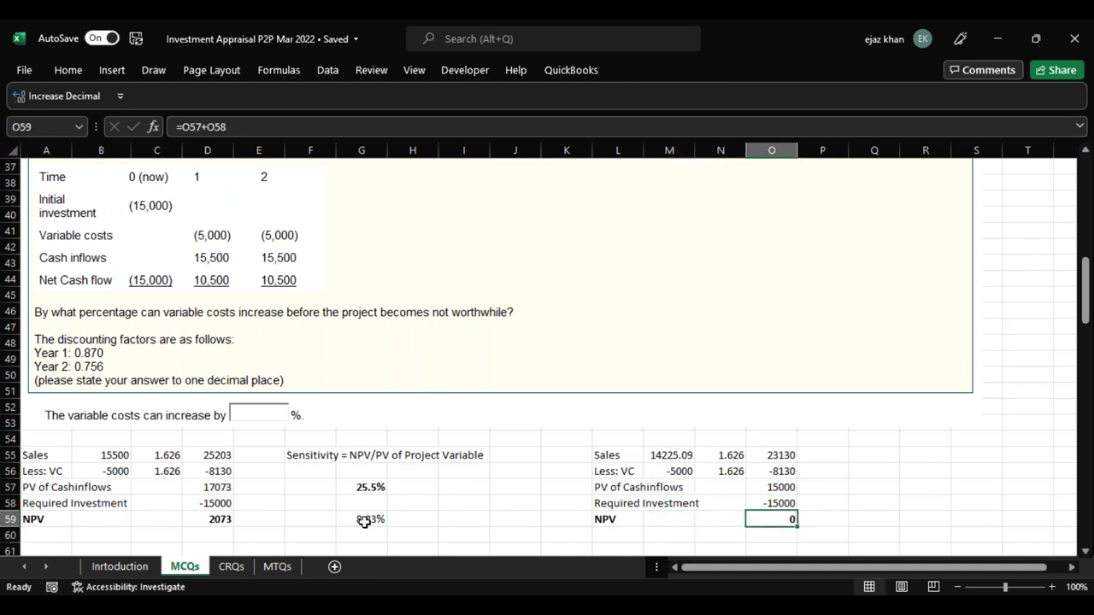
pyautogui.click(672, 456)
pyautogui.click(361, 520)
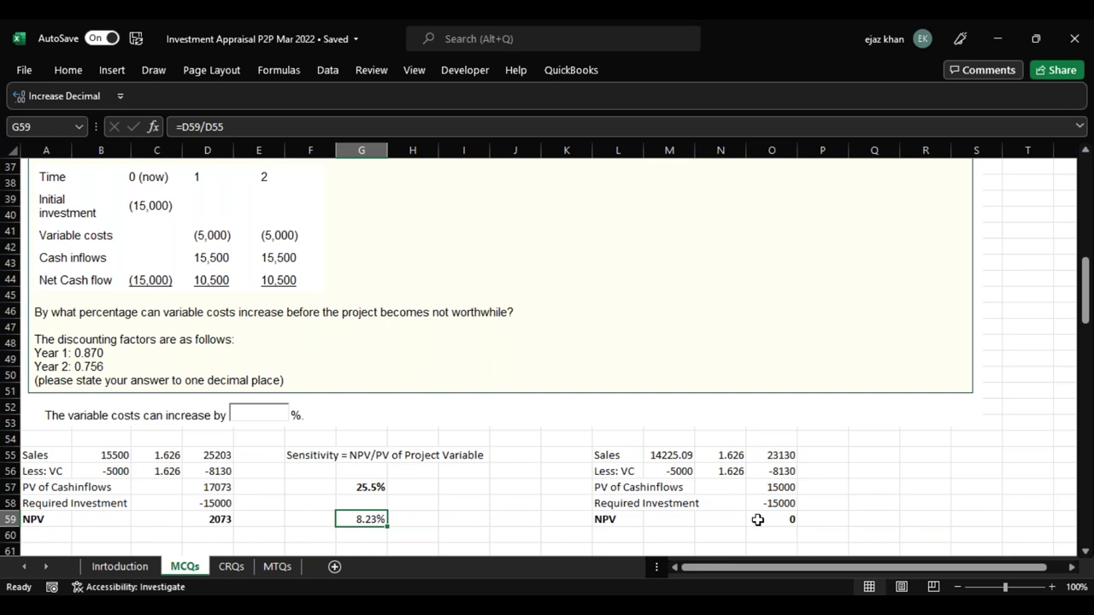
pyautogui.click(759, 518)
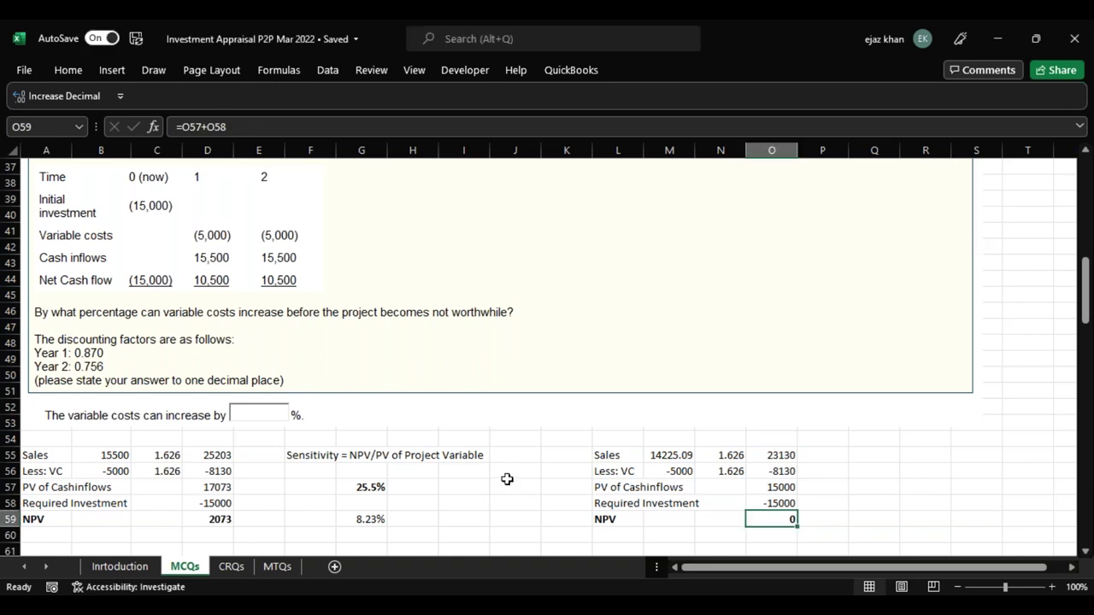
pyautogui.moveTo(505, 480); pyautogui.dragTo(507, 474)
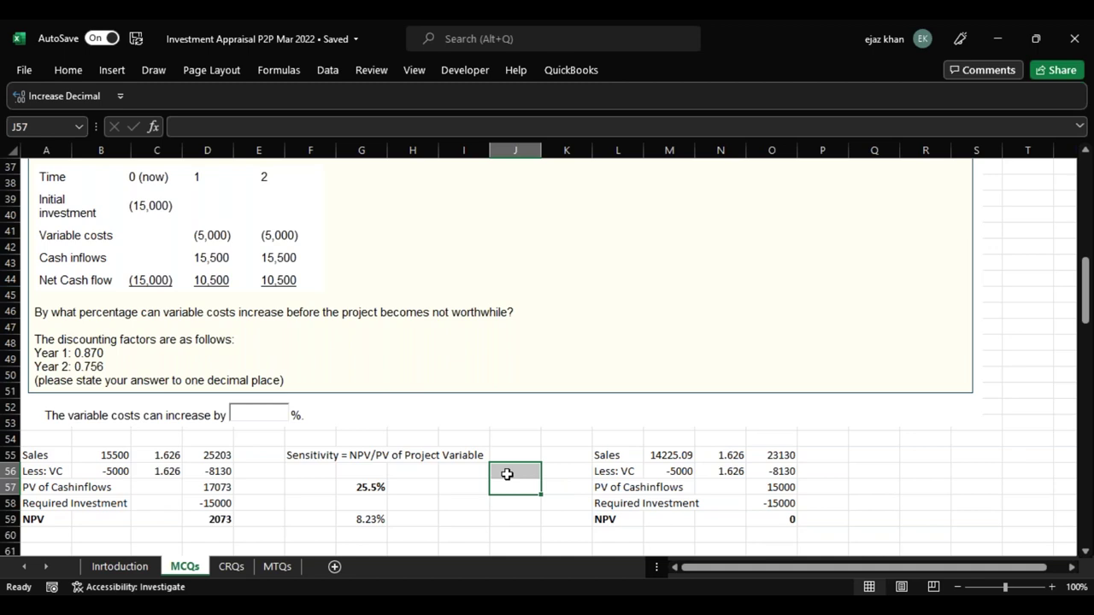
# - Move down past the NPV and machine cost questions to show the NN Co profitability index question
pyautogui.press('Down')
pyautogui.press('Down')
pyautogui.press('Down')
pyautogui.press('Down')
pyautogui.press('Down')
pyautogui.press('Down')
pyautogui.press('Down')
pyautogui.press('Down')
pyautogui.press('Down')
pyautogui.press('Down')
pyautogui.press('Down')
pyautogui.press('Down')
pyautogui.press('Down')
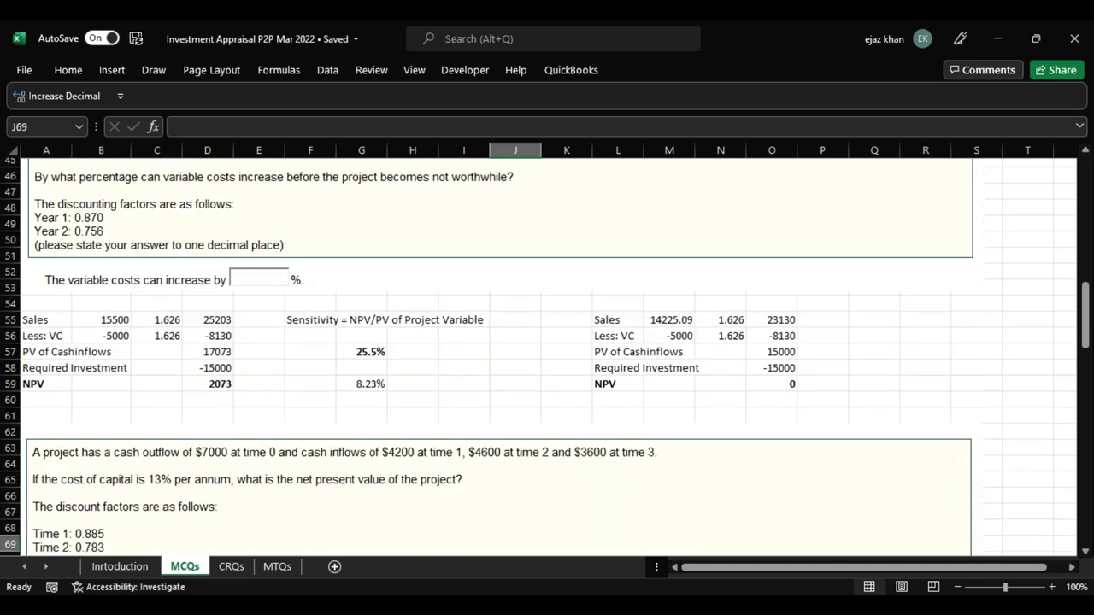
pyautogui.press('Down')
pyautogui.press('Down')
pyautogui.press('Down')
pyautogui.press('Down')
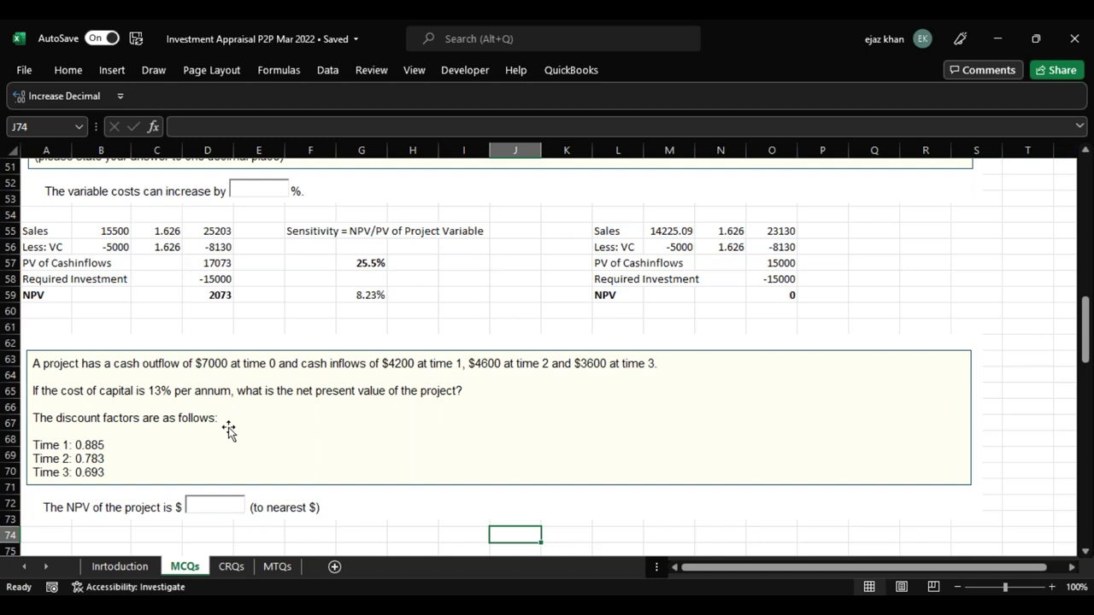
pyautogui.press('Down')
pyautogui.press('Down')
pyautogui.press('Down')
pyautogui.press('Down')
pyautogui.press('Down')
pyautogui.press('Down')
pyautogui.press('Down')
pyautogui.press('Down')
pyautogui.press('Down')
pyautogui.press('Down')
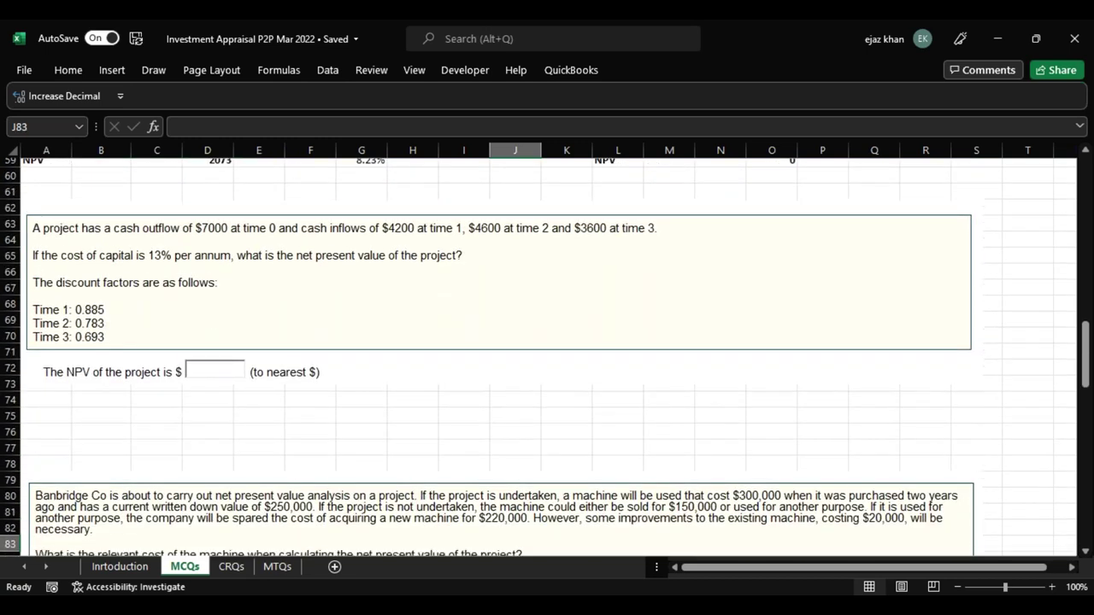
pyautogui.press('Down')
pyautogui.press('Down')
pyautogui.press('Down')
pyautogui.press('Down')
pyautogui.press('Down')
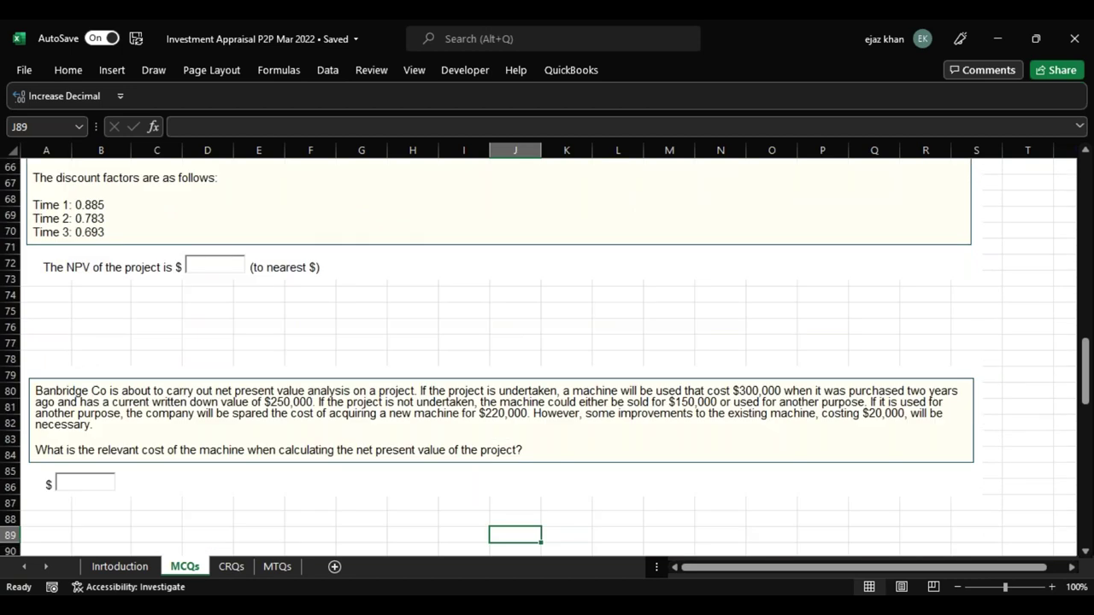
pyautogui.press('Down')
pyautogui.press('Down')
pyautogui.press('Down')
pyautogui.press('Down')
pyautogui.press('Down')
pyautogui.press('Down')
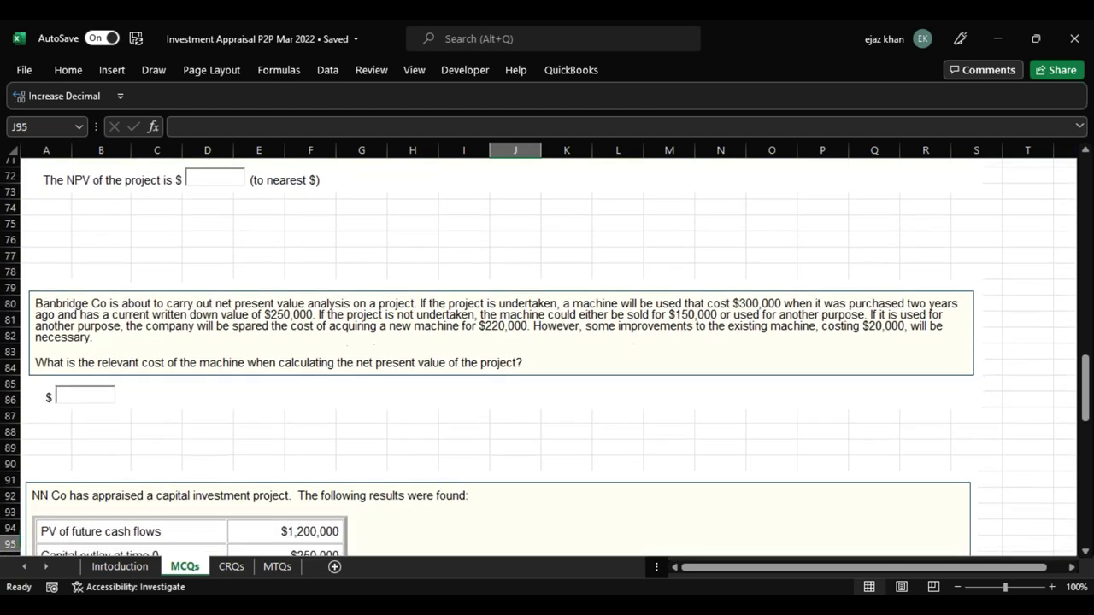
pyautogui.press('Down')
pyautogui.press('Down')
pyautogui.press('Down')
pyautogui.press('Down')
pyautogui.press('Down')
pyautogui.press('Down')
pyautogui.press('Down')
pyautogui.press('Down')
pyautogui.press('Down')
pyautogui.press('Down')
pyautogui.press('Down')
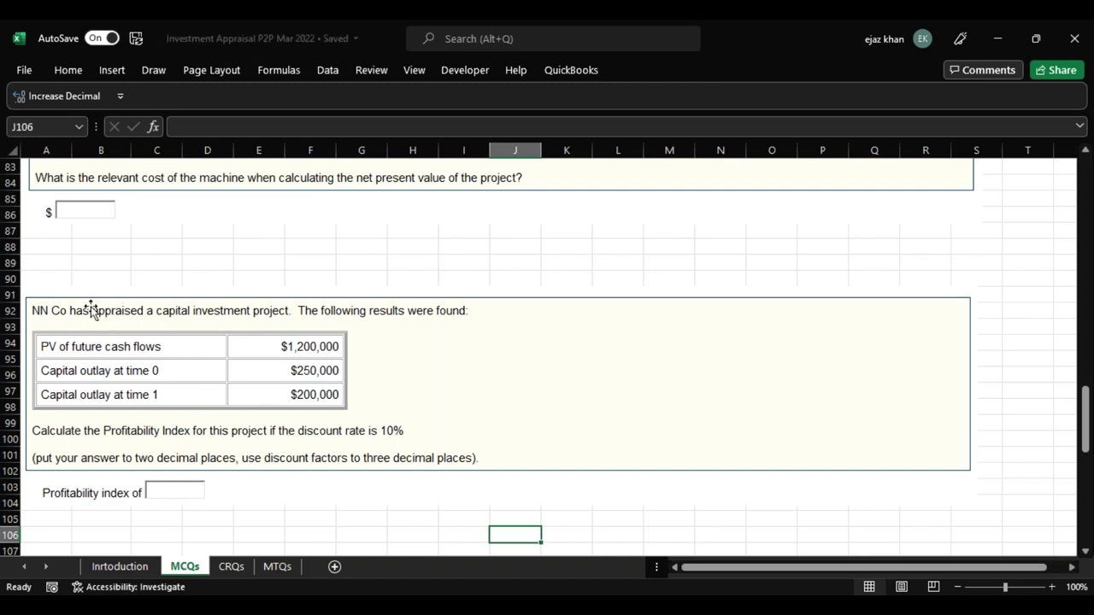
pyautogui.moveTo(89, 299); pyautogui.dragTo(88, 265)
pyautogui.click(262, 513)
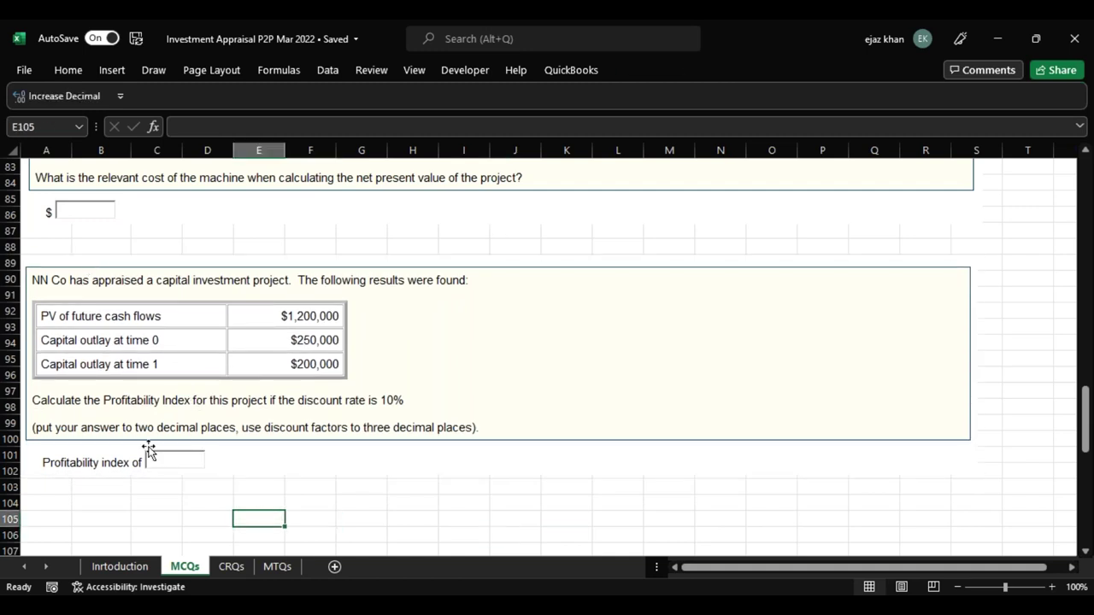
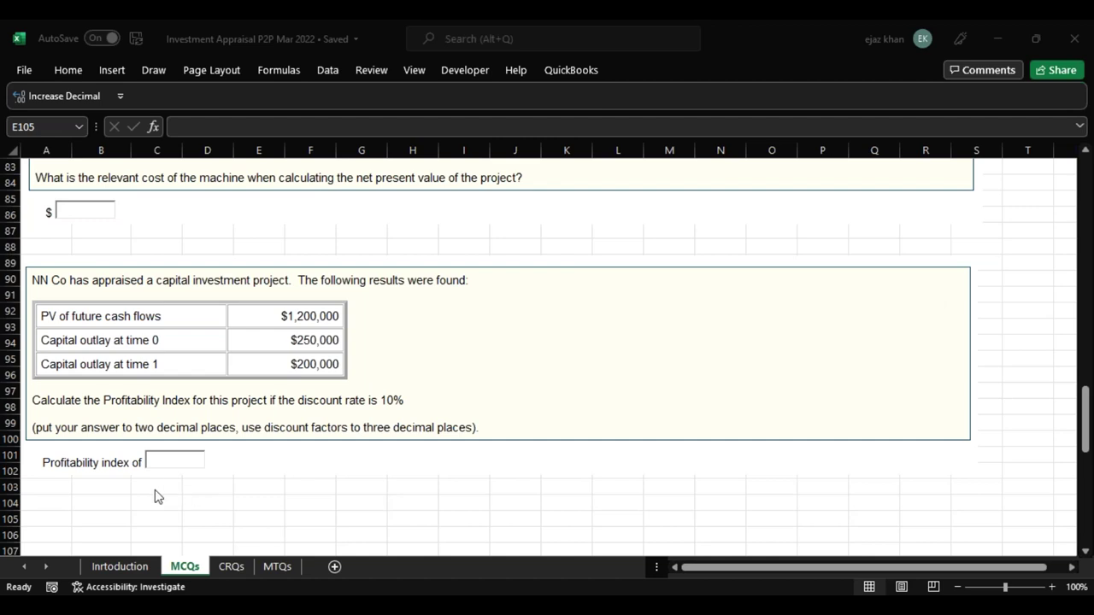
# - Label B104 'Pv Of Cash Outlay' and enter =200000*(1.1)^-1 in C104, giving 181818.2
pyautogui.click(125, 500)
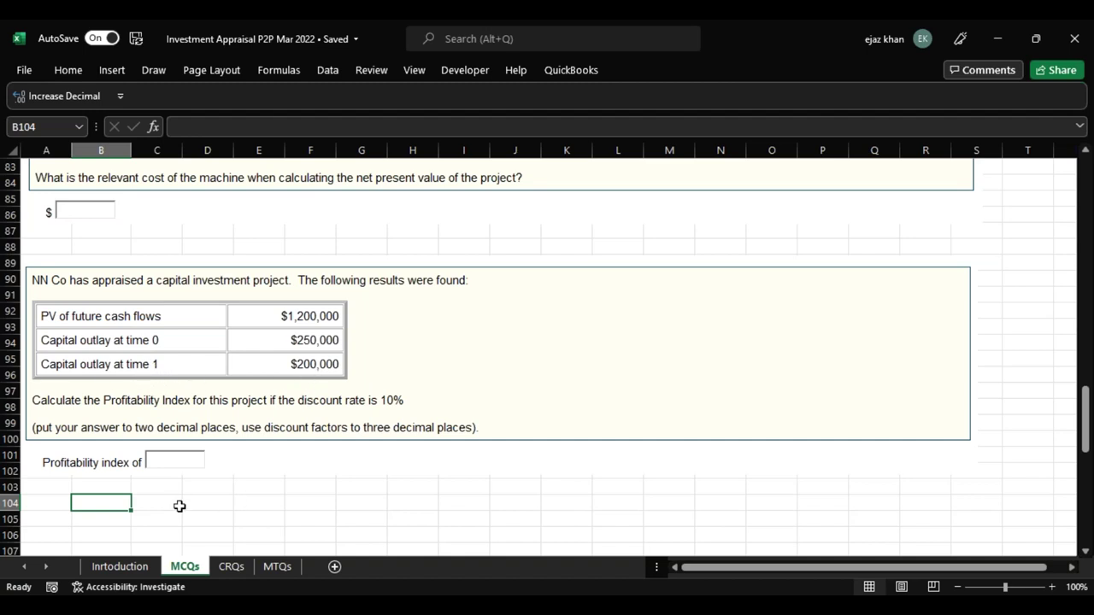
pyautogui.write('Pv Of')
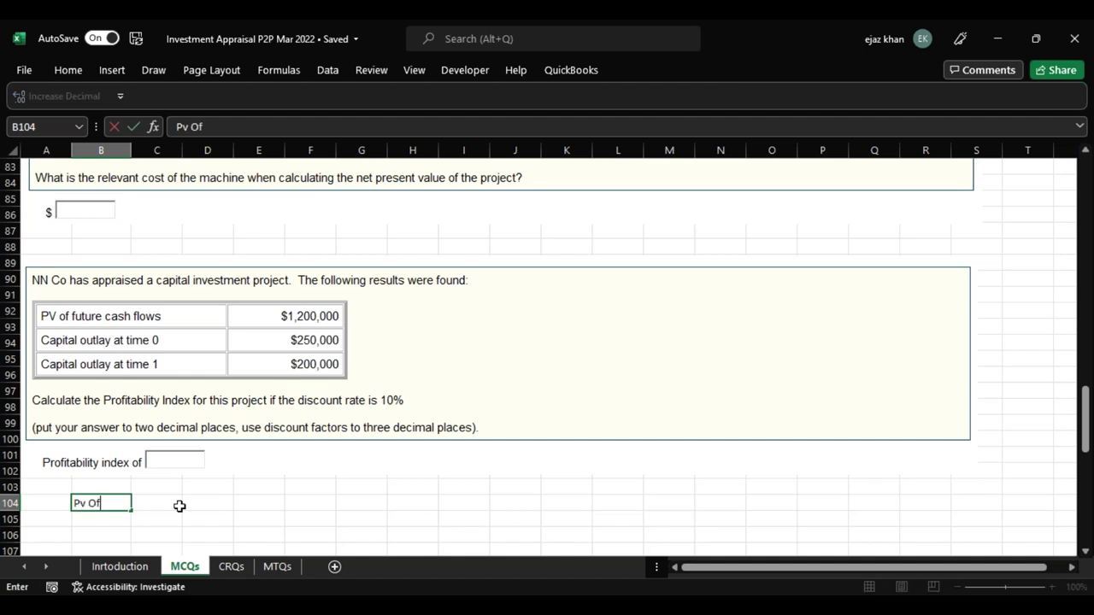
pyautogui.write(' Cash Outl')
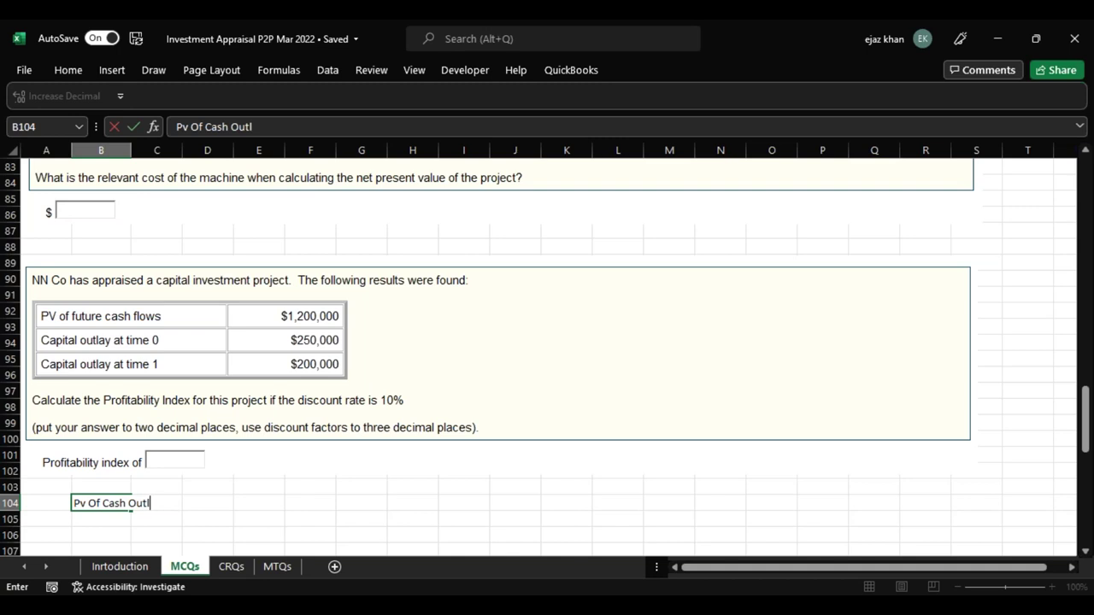
pyautogui.write('ay')
pyautogui.hotkey('ctrl', 'Return')
pyautogui.press('Right')
pyautogui.write('=200')
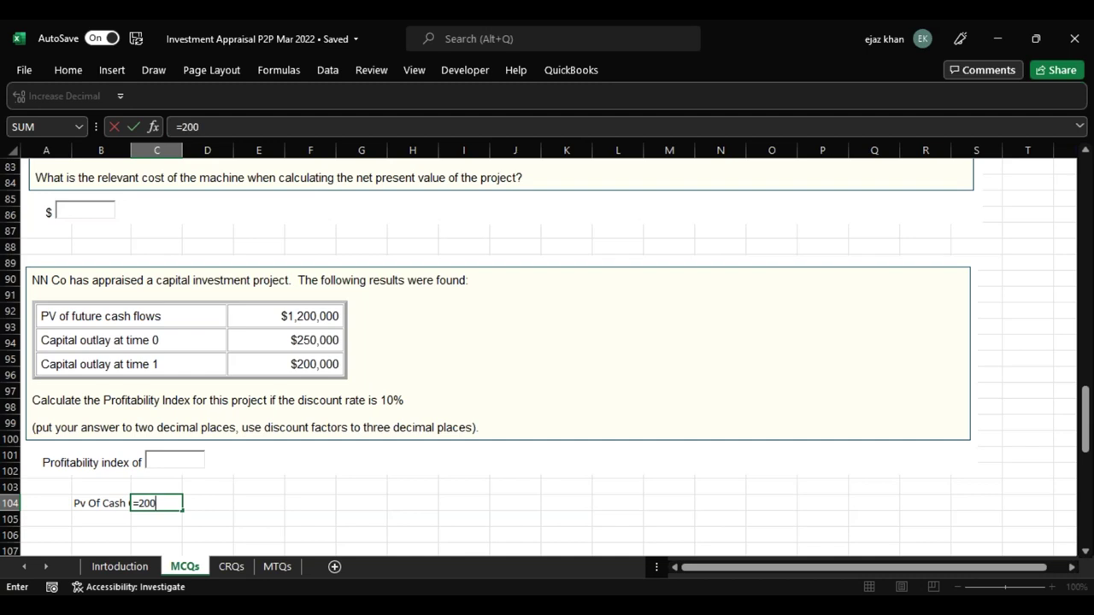
pyautogui.write('000*(1.1')
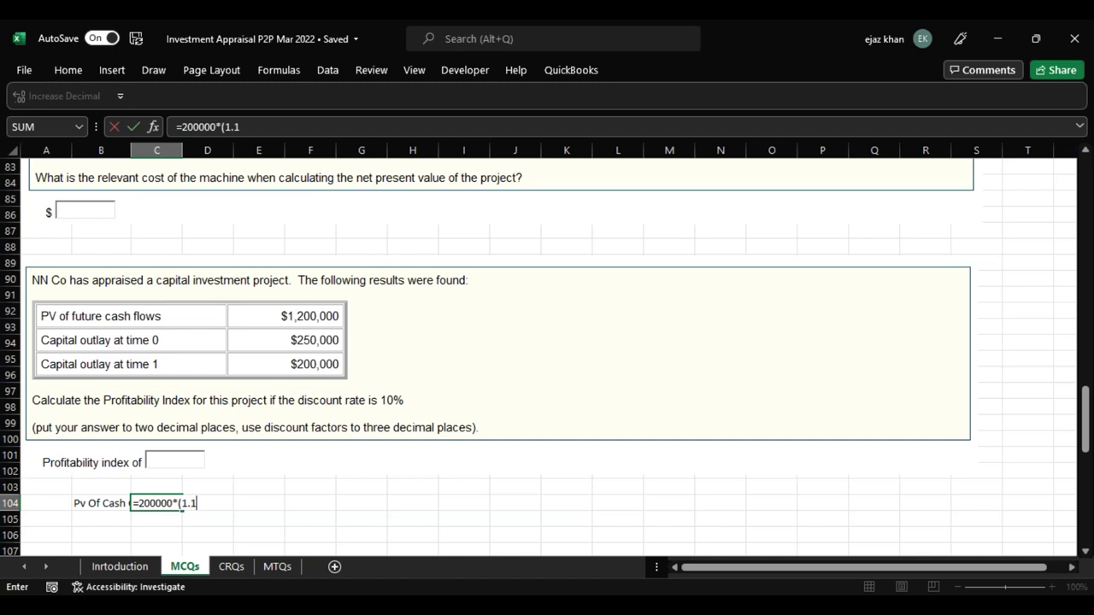
pyautogui.write(')^-1')
pyautogui.hotkey('ctrl', 'Return')
# - Widen column B so the 'Pv Of Cash Outlay' label fits
pyautogui.click(101, 504)
pyautogui.click(175, 508)
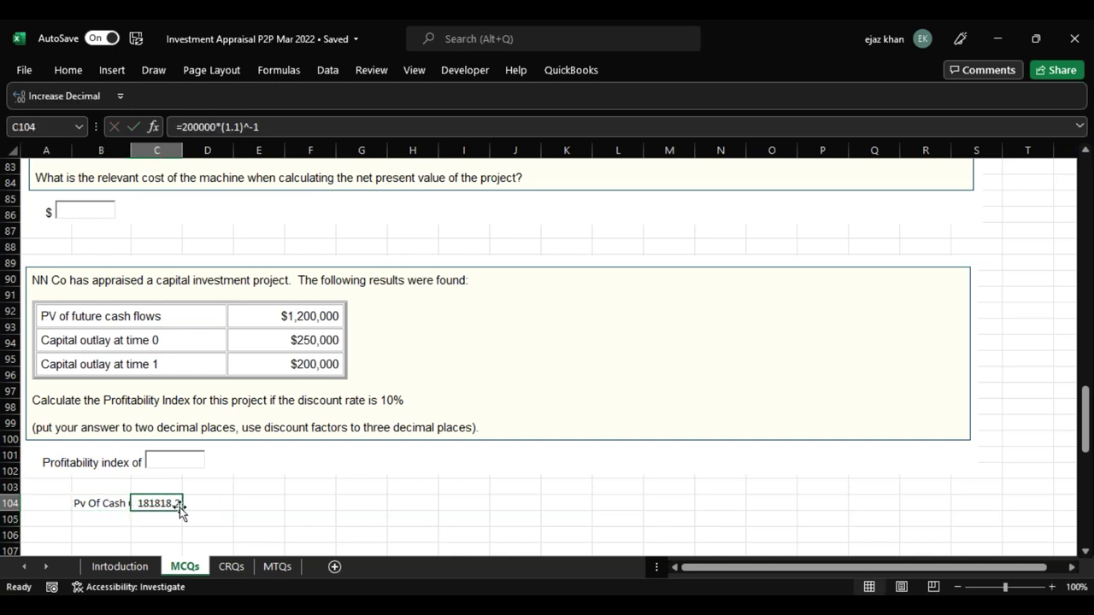
pyautogui.moveTo(131, 147); pyautogui.dragTo(188, 155)
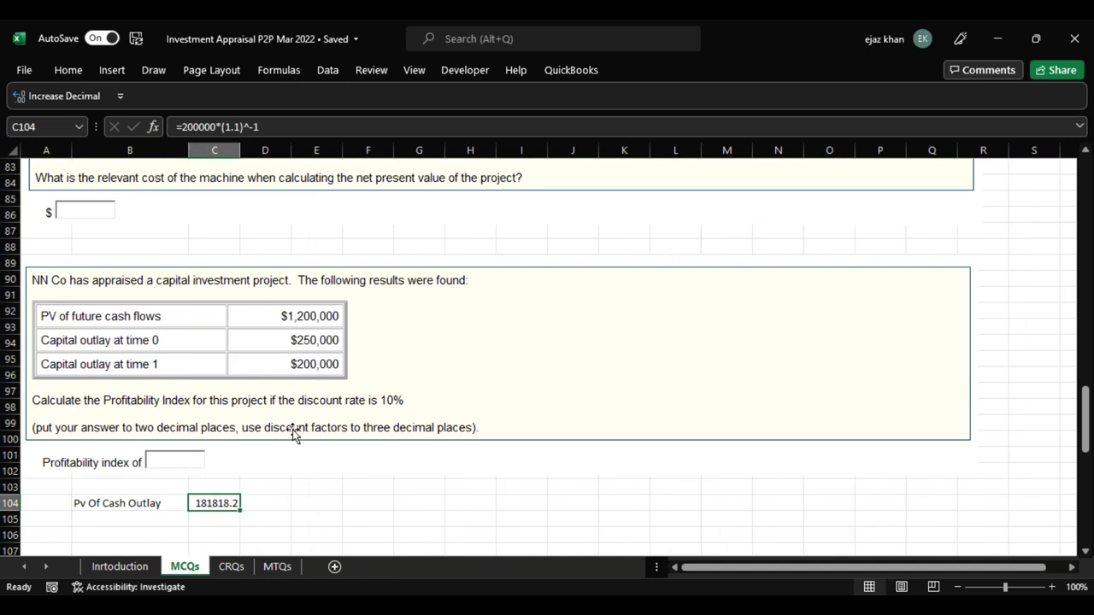
pyautogui.click(127, 520)
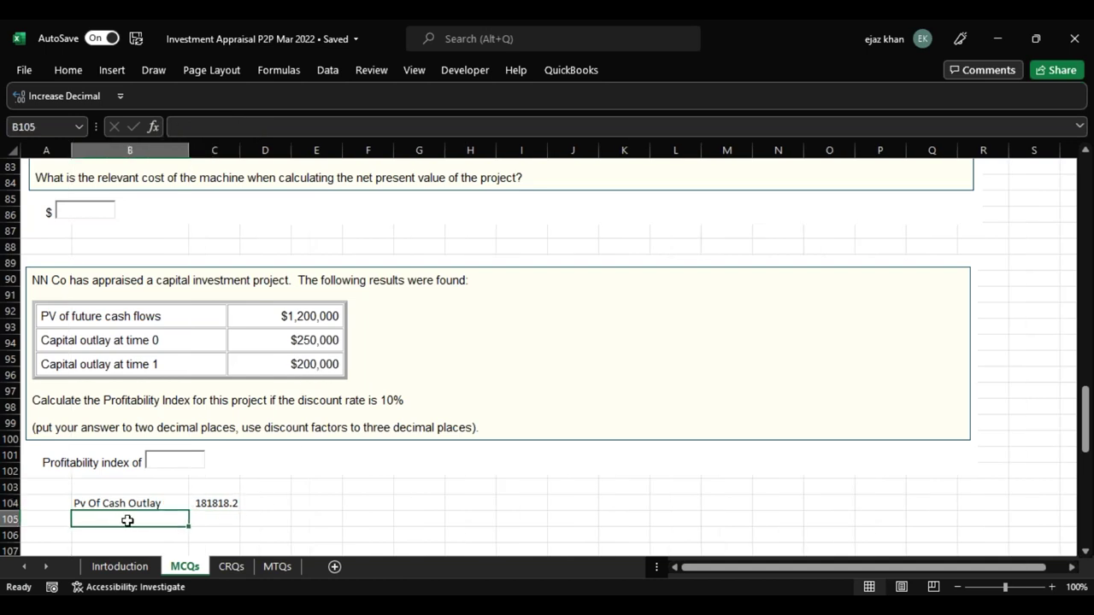
# - Label B105 'Total PV of Outflows' and enter =C104+250000 in C105, giving 431818.2
pyautogui.write('P')
pyautogui.press('Escape')
pyautogui.write('Tot')
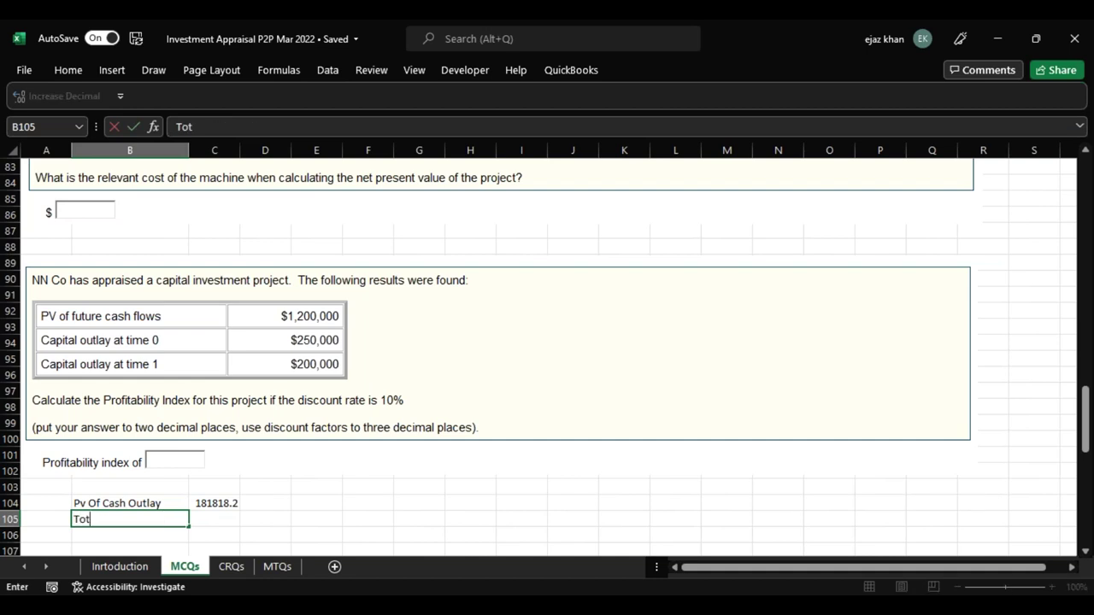
pyautogui.write('al PV of Outflows')
pyautogui.press('Tab')
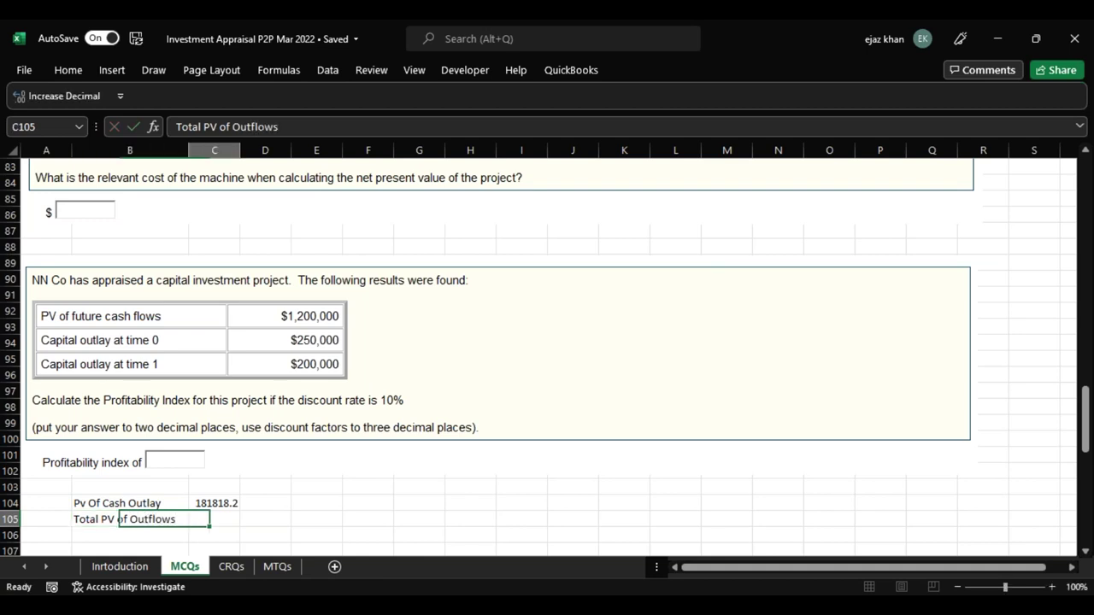
pyautogui.write('=')
pyautogui.press('Up')
pyautogui.write('+250000')
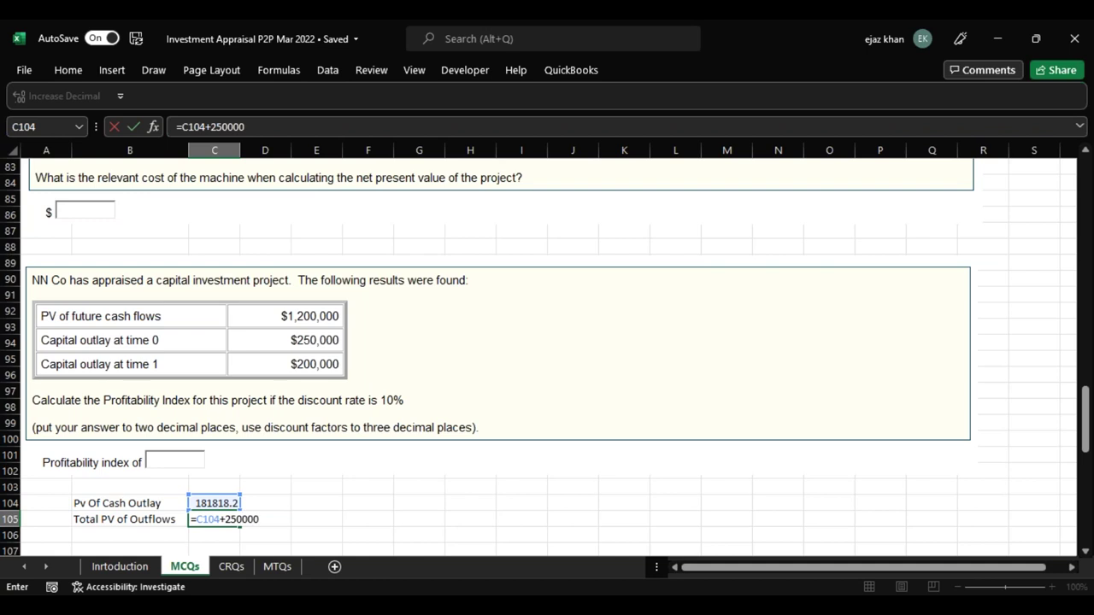
pyautogui.press('Return')
# - Check the total outflows formula in C105, then settle on cell B107
pyautogui.press('Right')
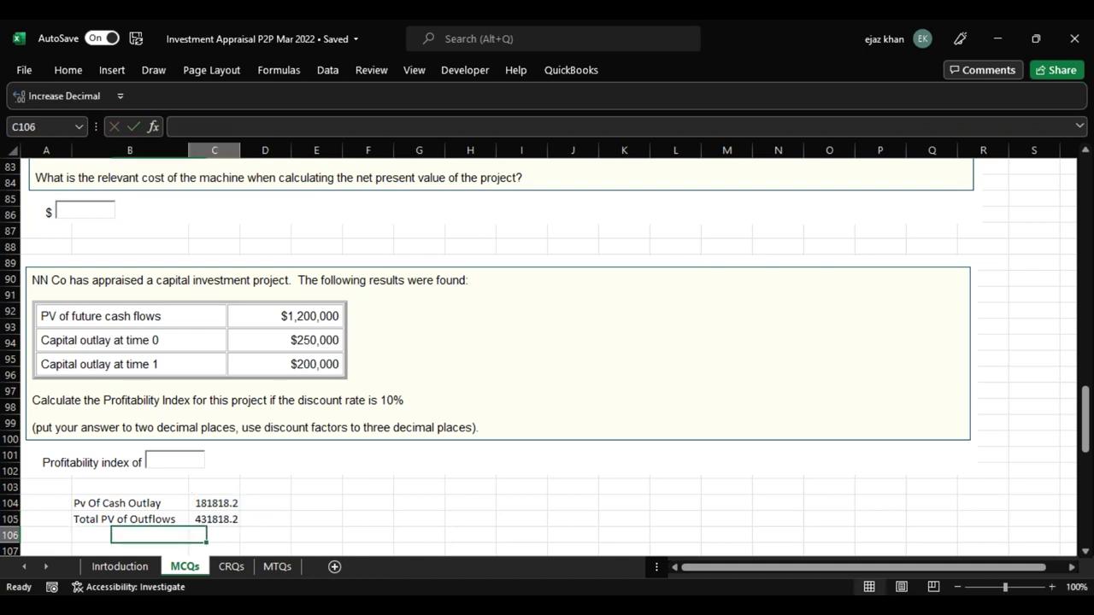
pyautogui.press('Right')
pyautogui.press('Down')
pyautogui.press('Down')
pyautogui.press('Left')
pyautogui.press('Left')
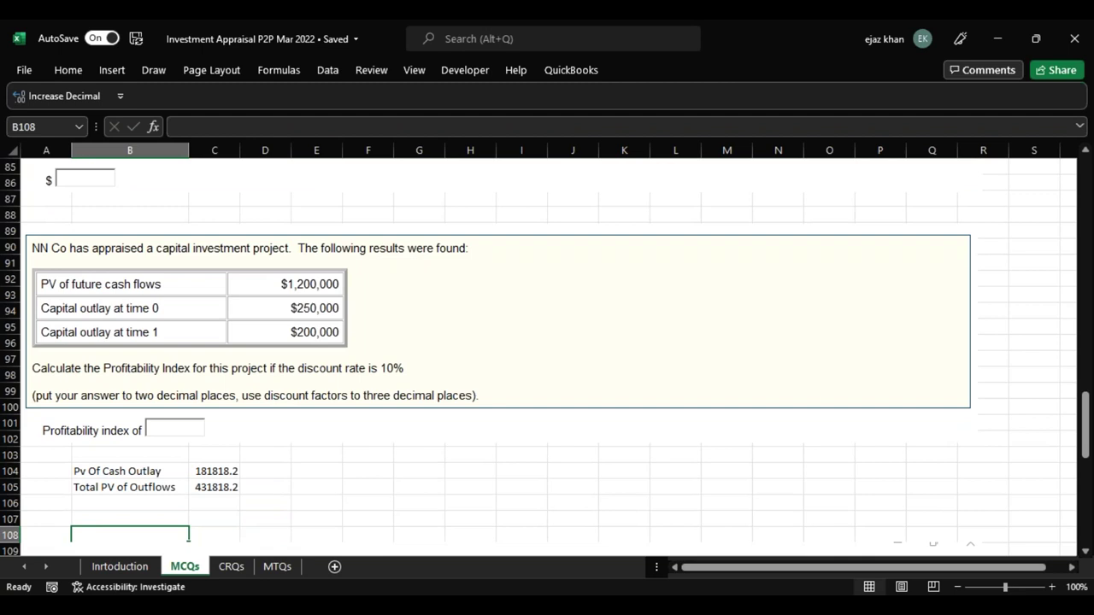
pyautogui.press('Up')
pyautogui.press('Up')
pyautogui.press('Up')
pyautogui.press('Right')
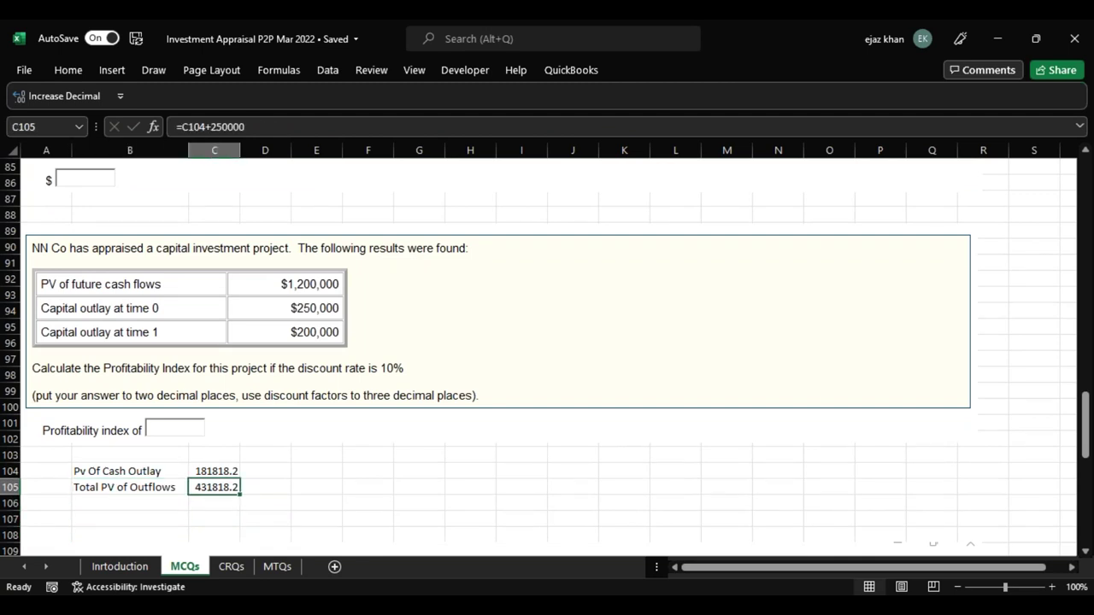
pyautogui.press('Down')
pyautogui.press('Down')
pyautogui.press('Down')
pyautogui.press('Down')
pyautogui.press('Up')
pyautogui.press('Up')
pyautogui.press('Up')
pyautogui.press('Down')
pyautogui.press('Left')
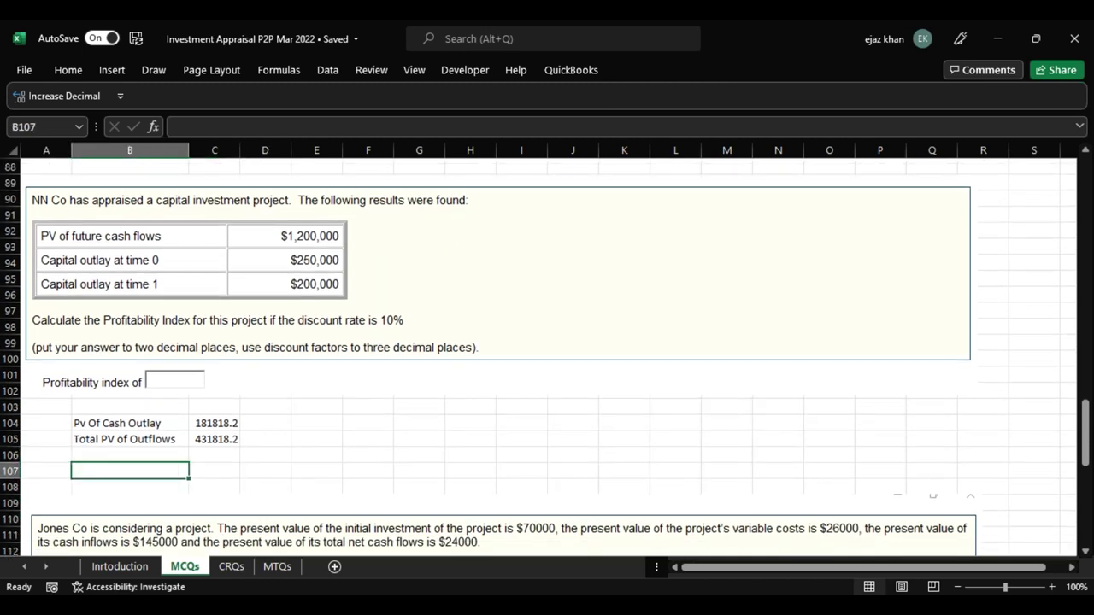
# - Enter the profitability index =1200000/C105 in C107, displayed to two decimals as 2.78
pyautogui.press('Right')
pyautogui.write('=')
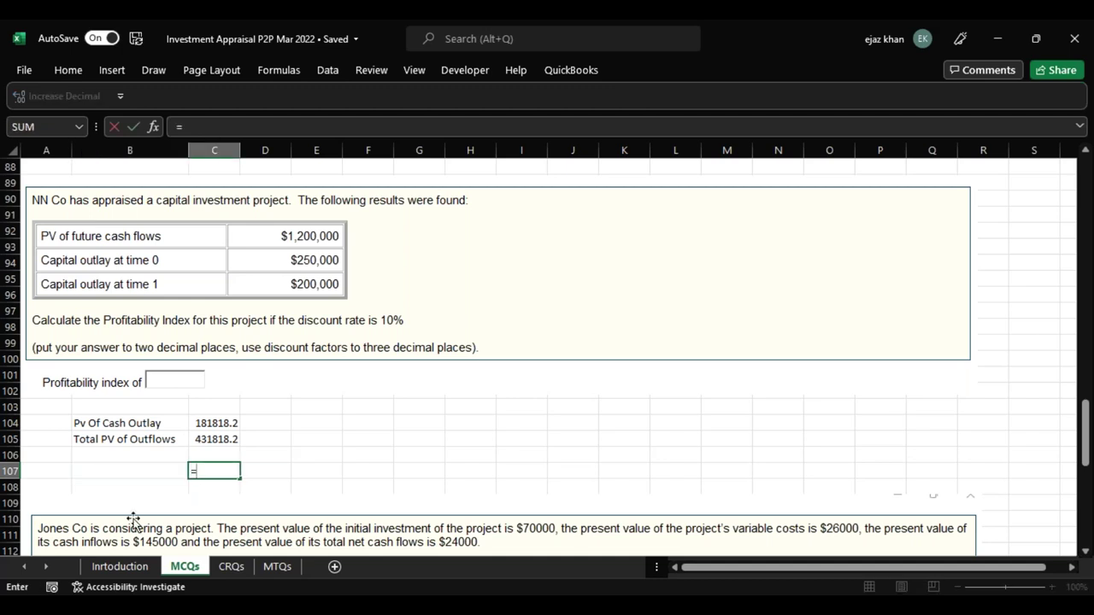
pyautogui.write('1200000/')
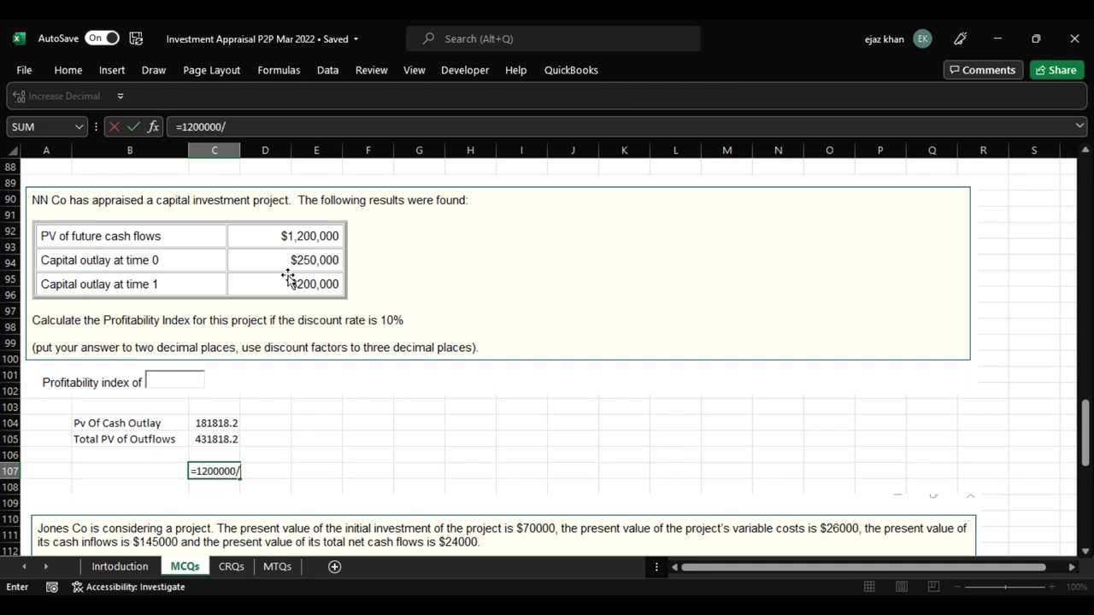
pyautogui.press('Up')
pyautogui.press('Up')
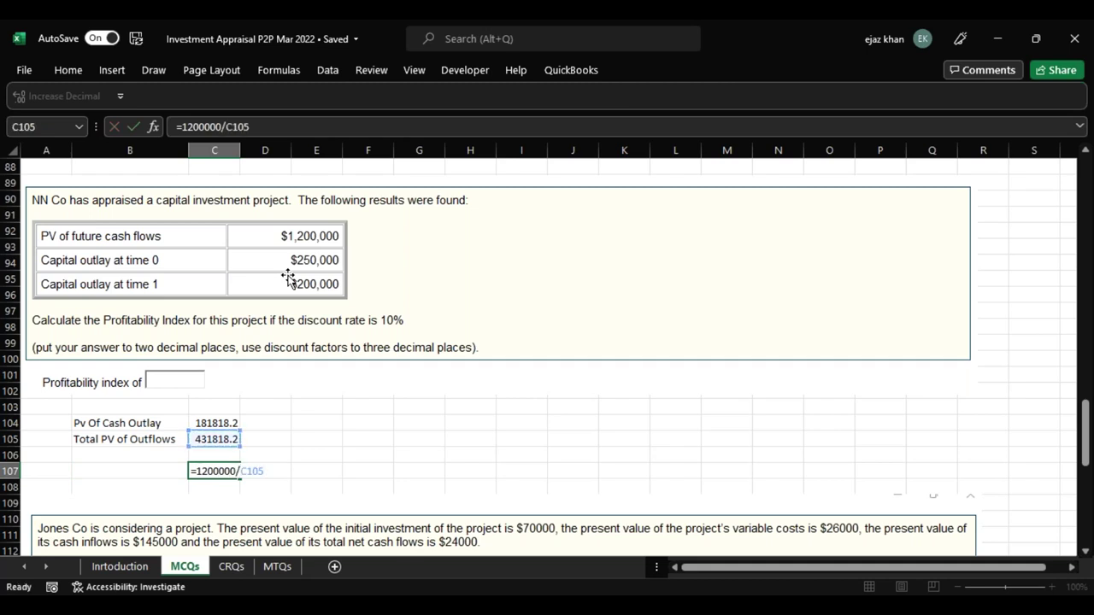
pyautogui.hotkey('ctrl', 'Return')
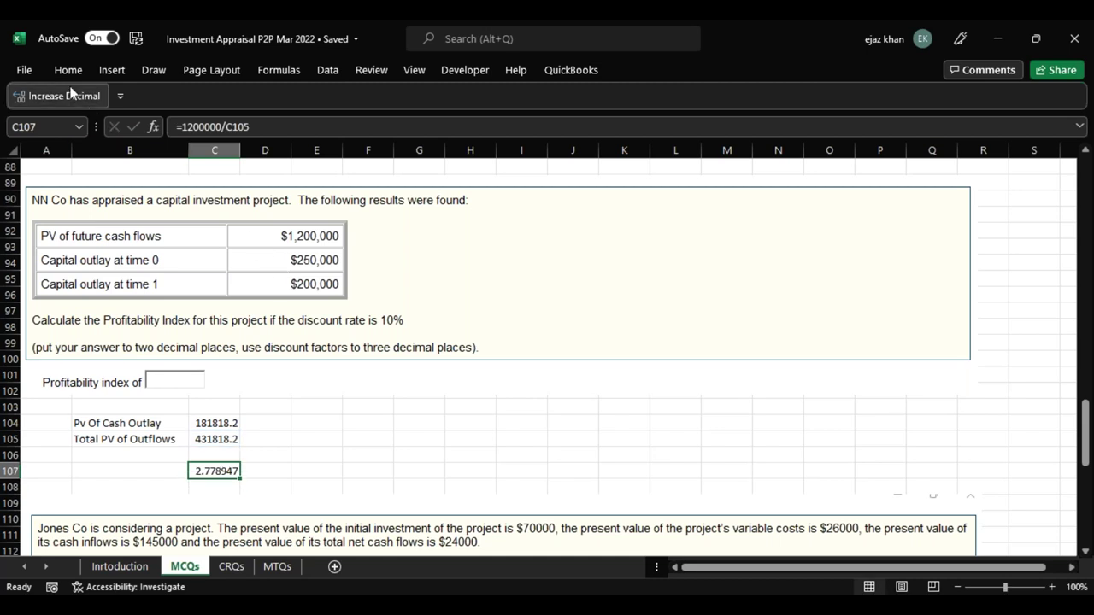
pyautogui.click(68, 70)
pyautogui.click(592, 127)
pyautogui.click(593, 126)
pyautogui.click(593, 127)
pyautogui.click(592, 127)
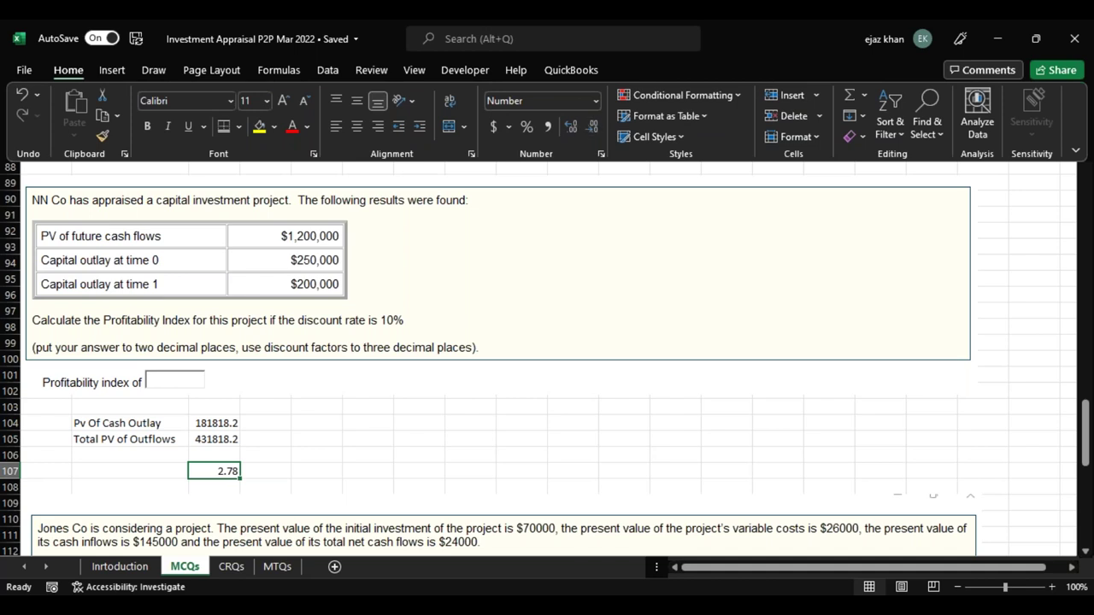
pyautogui.click(256, 472)
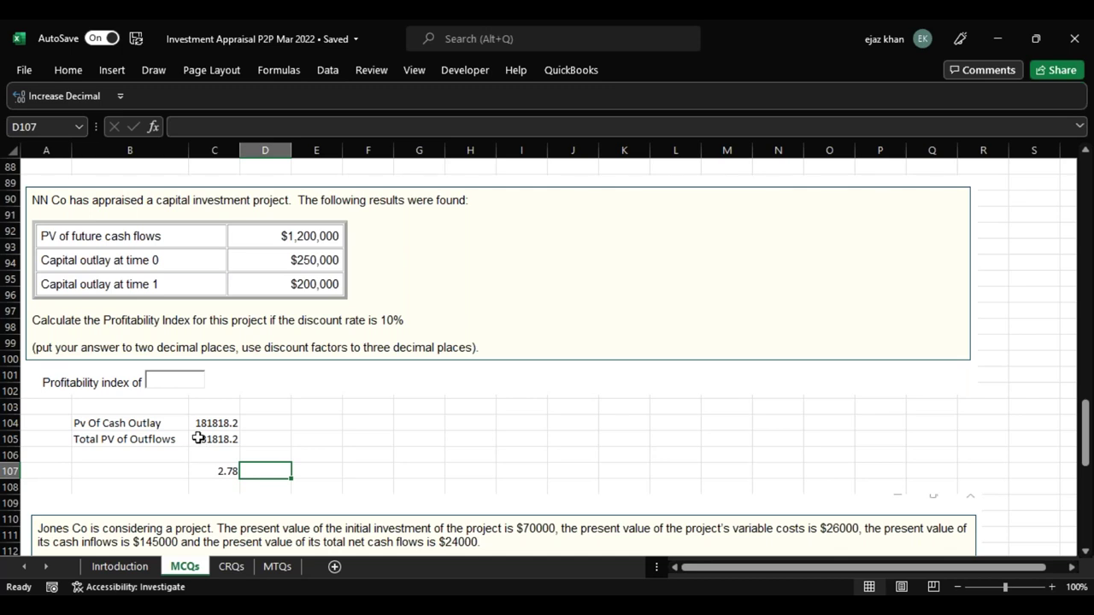
# - Inspect the C105 total outflows formula without changing it
pyautogui.click(199, 439)
pyautogui.doubleClick(198, 440)
pyautogui.press('Escape')
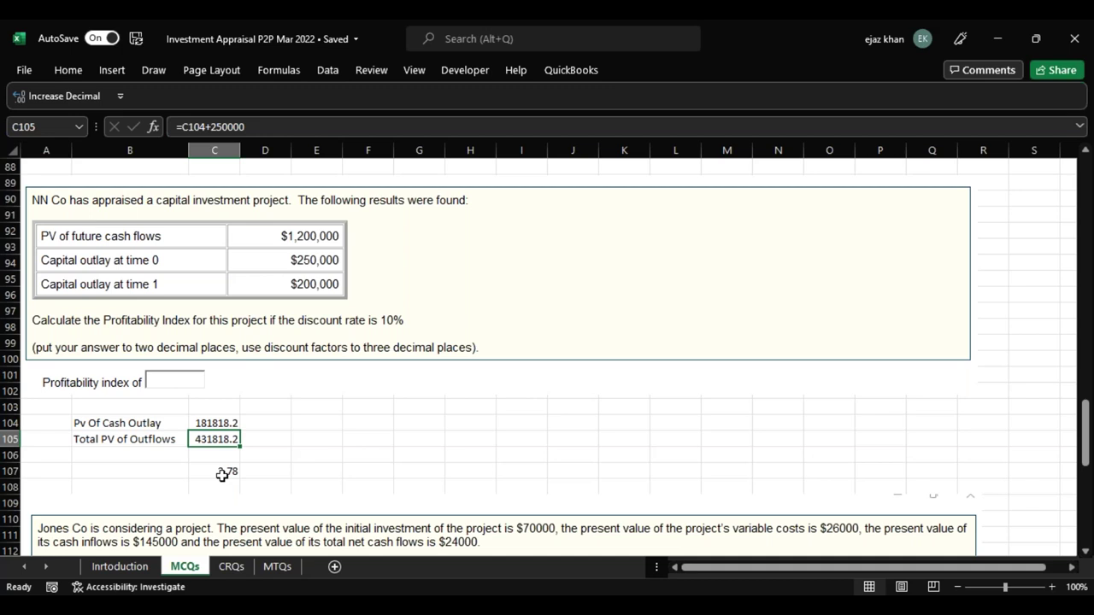
# - Label B106 'NPV' and enter =1200000-C105 in C106, giving 768181.8
pyautogui.press('Down')
pyautogui.press('Down')
pyautogui.press('Right')
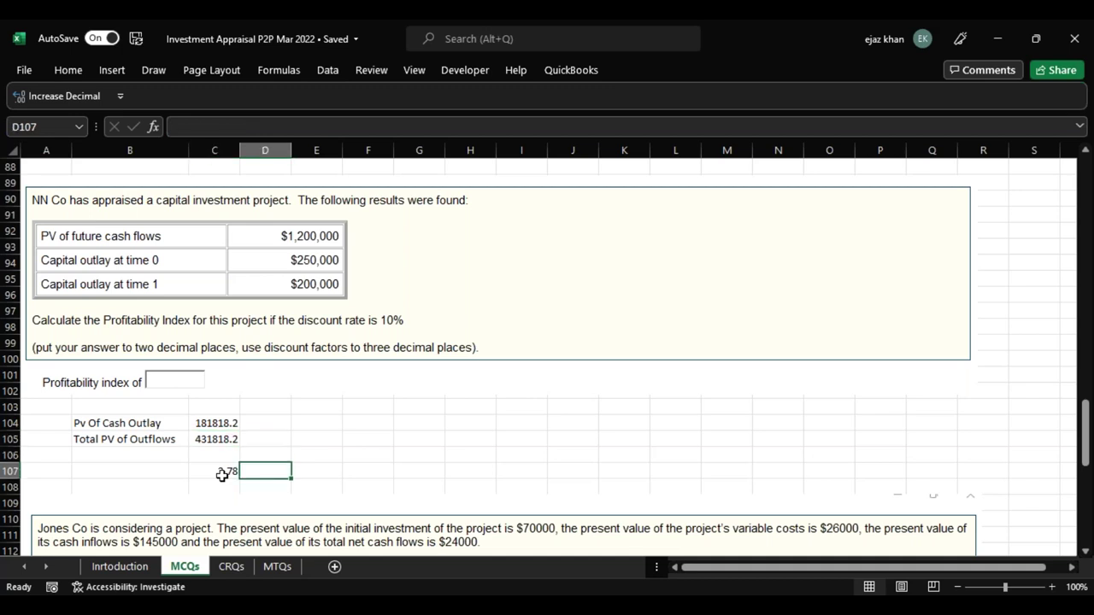
pyautogui.press('Left')
pyautogui.press('Up')
pyautogui.press('Left')
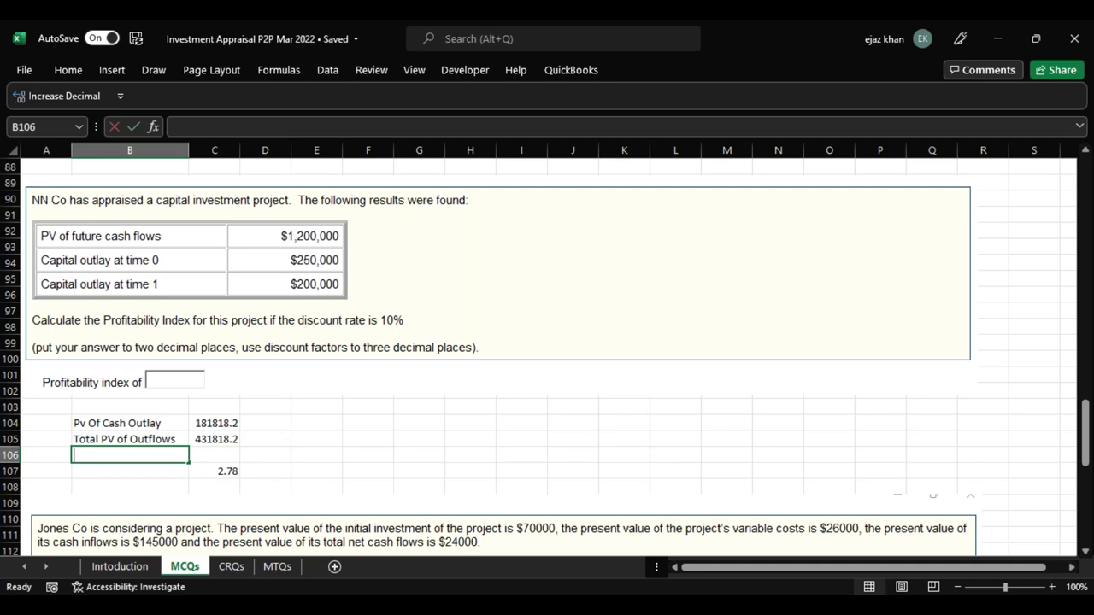
pyautogui.write('NPV')
pyautogui.press('Tab')
pyautogui.write('=')
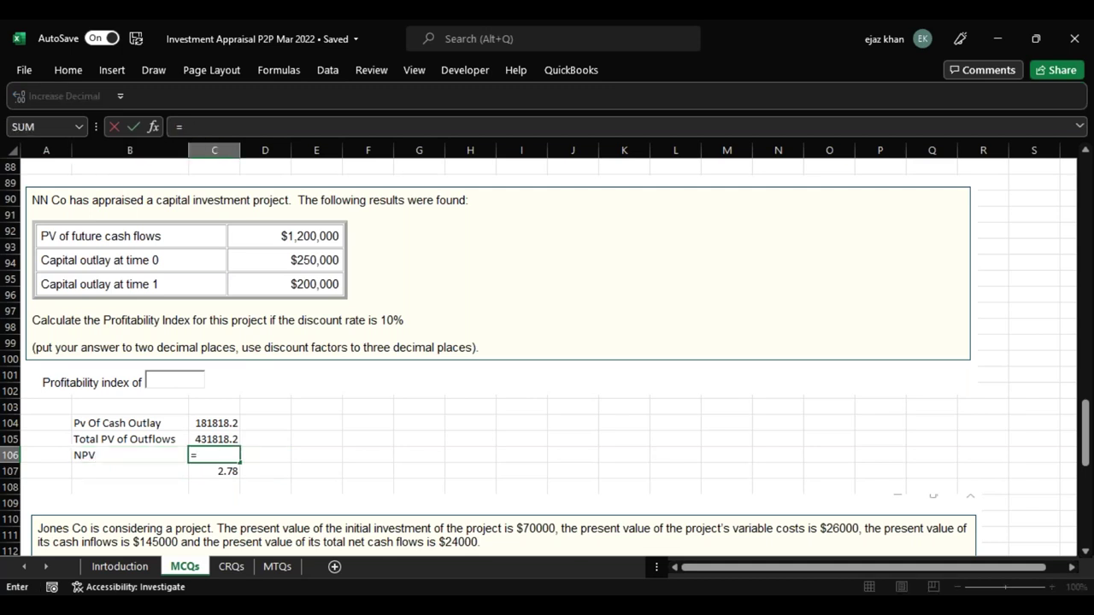
pyautogui.write('1200000-')
pyautogui.press('Up')
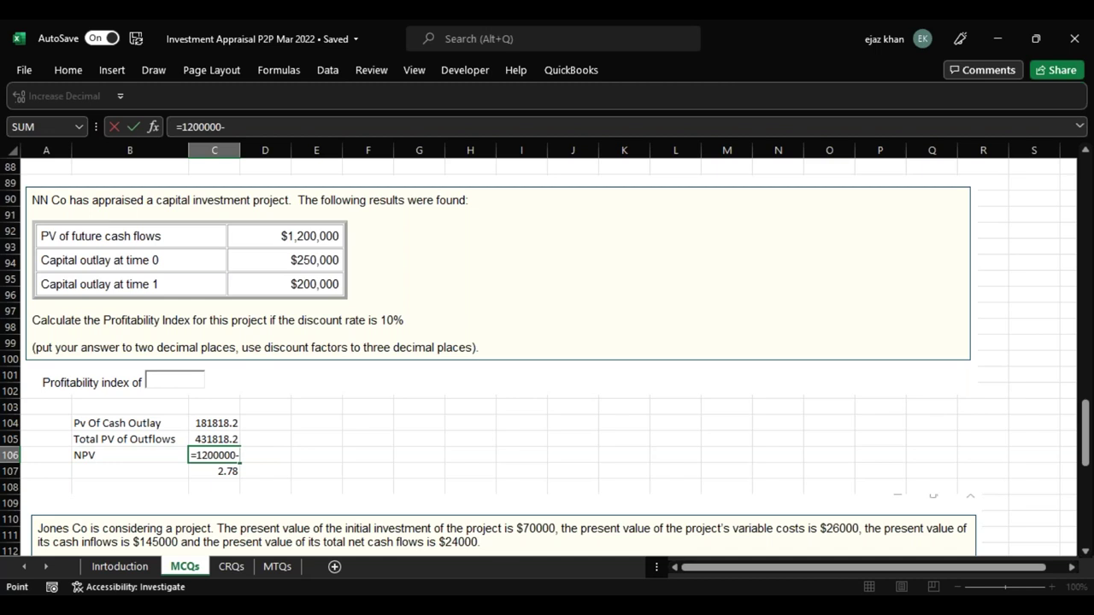
pyautogui.hotkey('ctrl', 'Return')
pyautogui.press('Left')
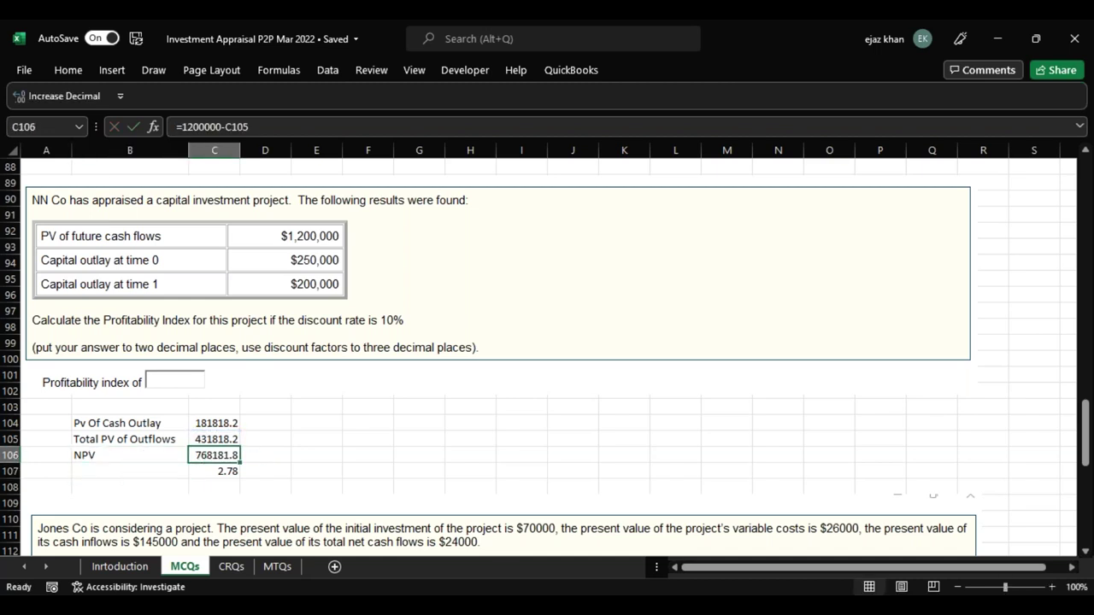
# - Enter =C106/C105 in E106 to divide the NPV by total PV of outflows
pyautogui.click(317, 454)
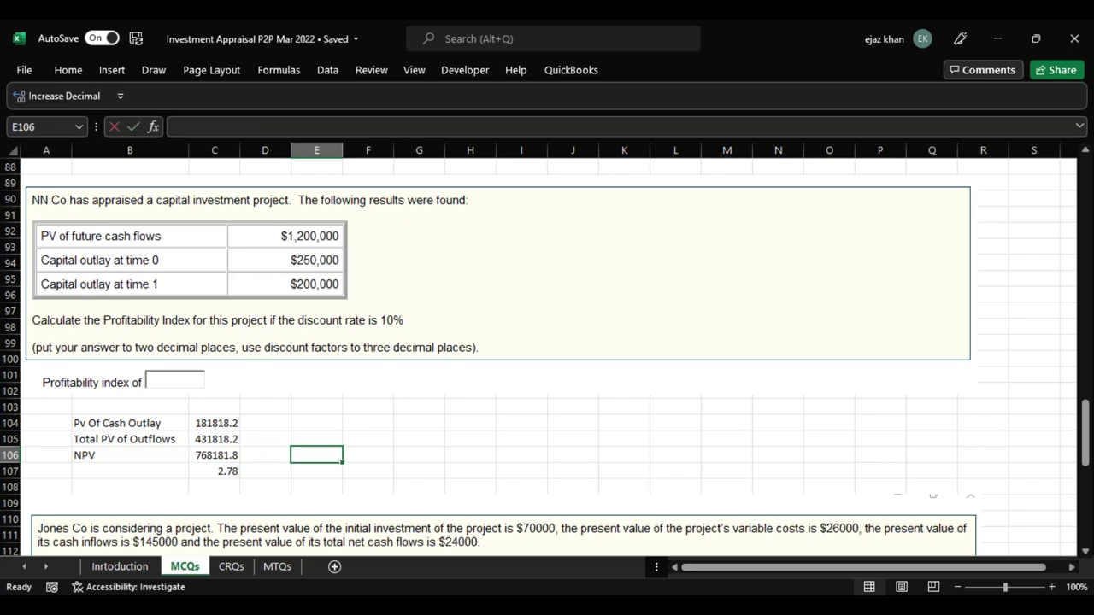
pyautogui.write('=')
pyautogui.press('Left')
pyautogui.press('Left')
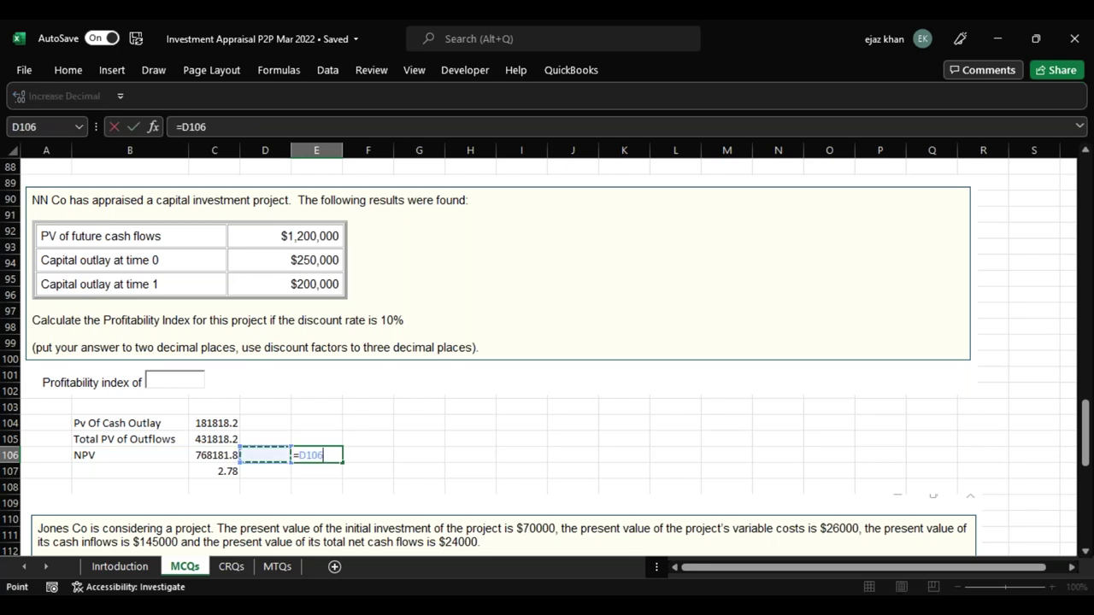
pyautogui.write('/')
pyautogui.press('Up')
pyautogui.press('Left')
pyautogui.press('Left')
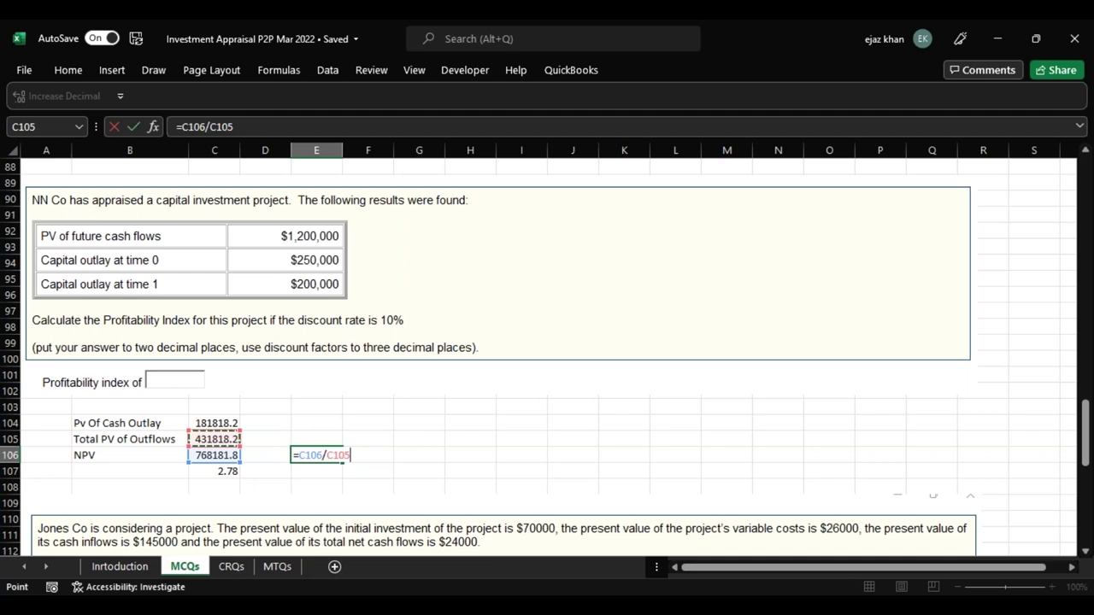
pyautogui.press('Return')
pyautogui.press('Up')
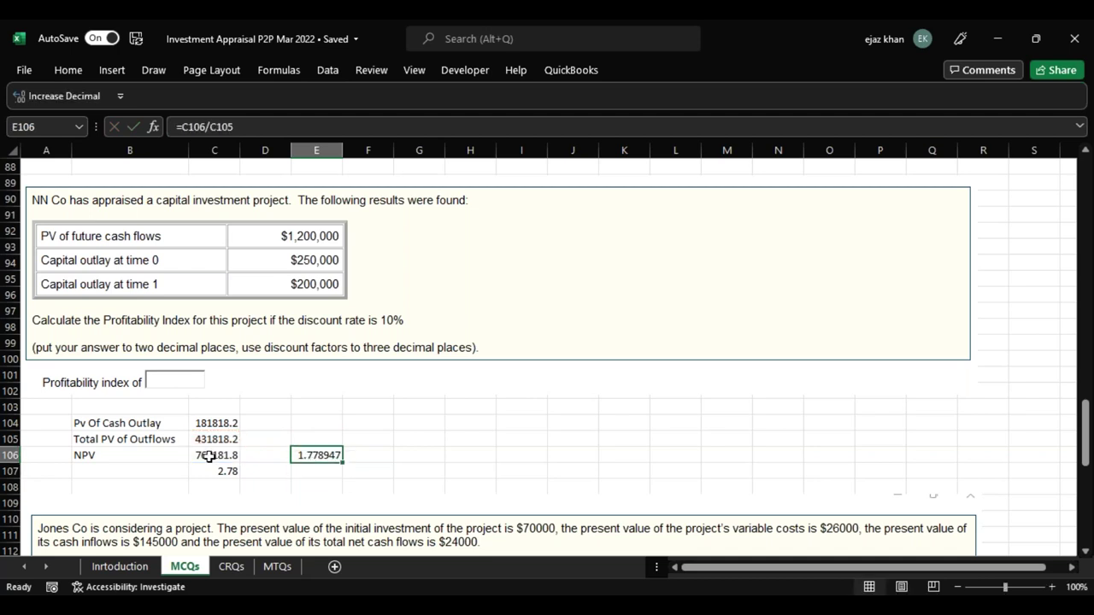
# - Reduce E106's displayed decimals so the ratio shows 1.78
pyautogui.click(84, 72)
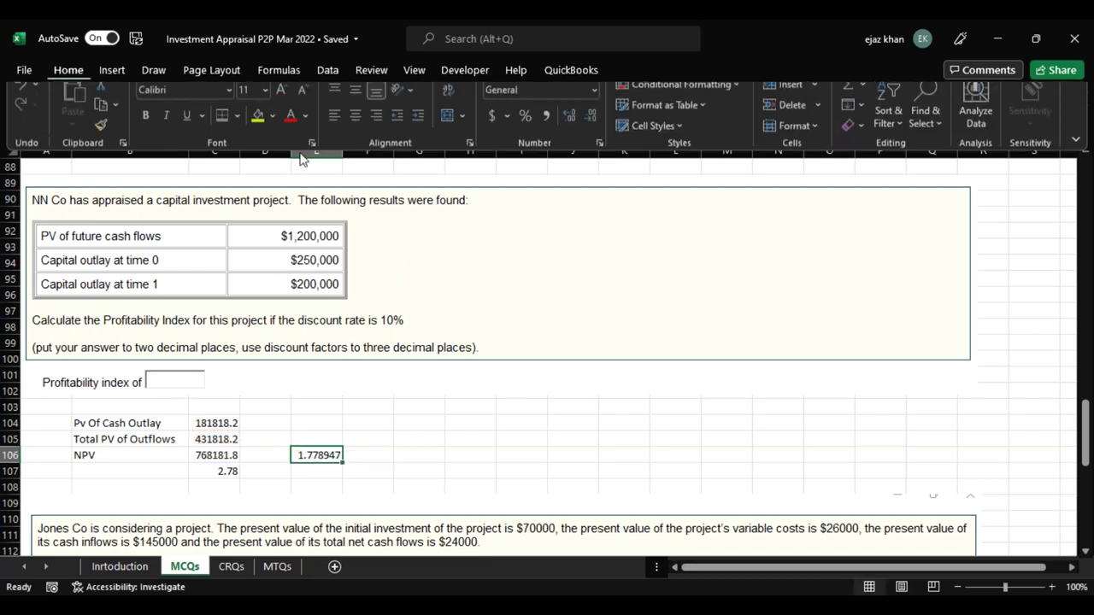
pyautogui.doubleClick(594, 126)
pyautogui.doubleClick(593, 126)
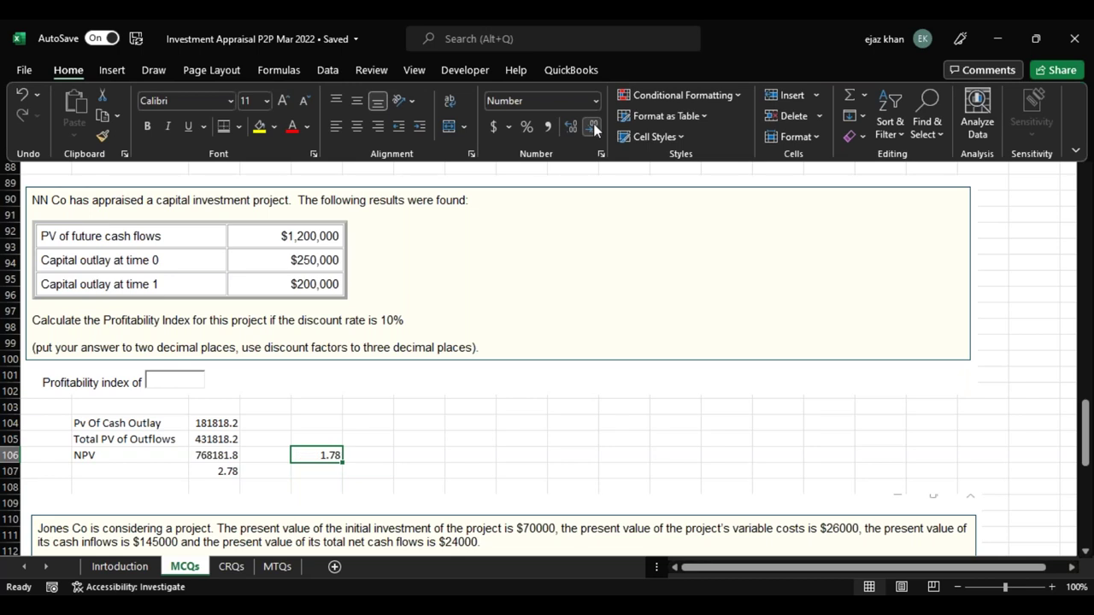
pyautogui.click(278, 484)
pyautogui.click(229, 477)
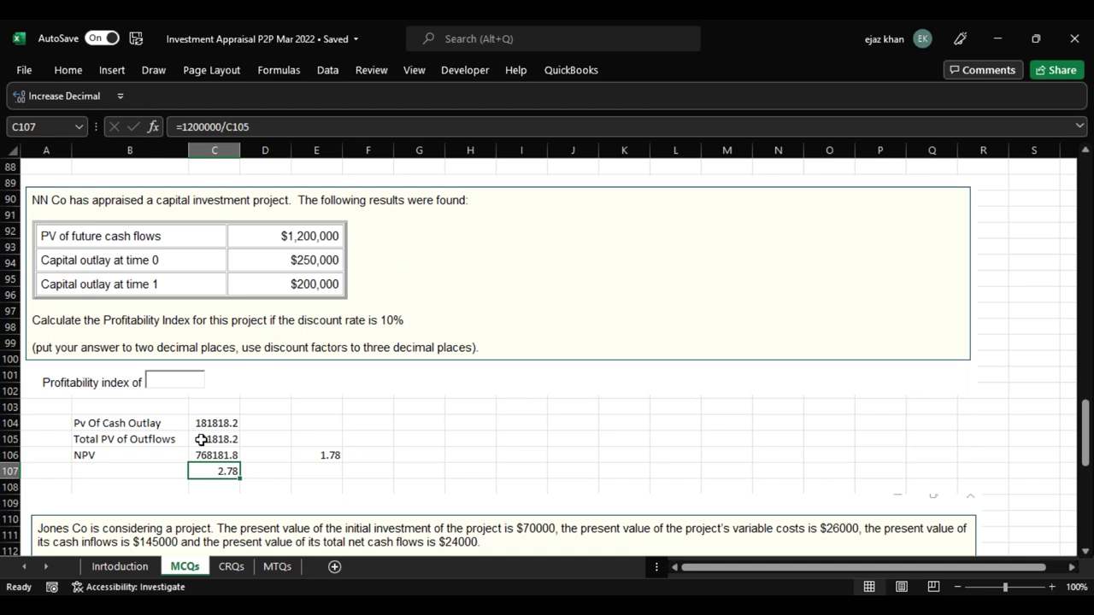
pyautogui.click(200, 439)
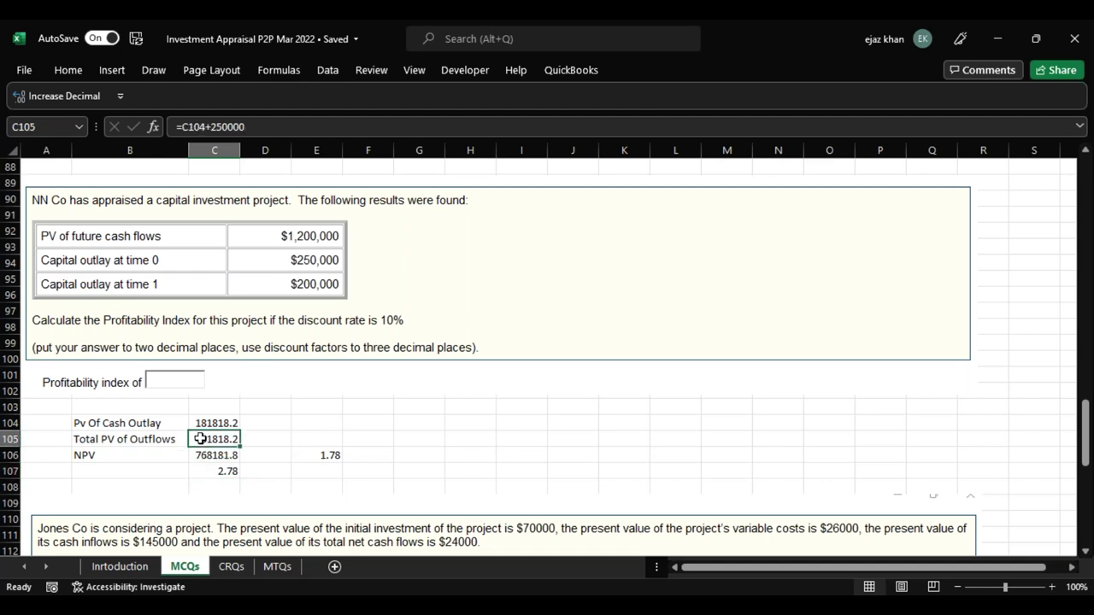
pyautogui.click(222, 472)
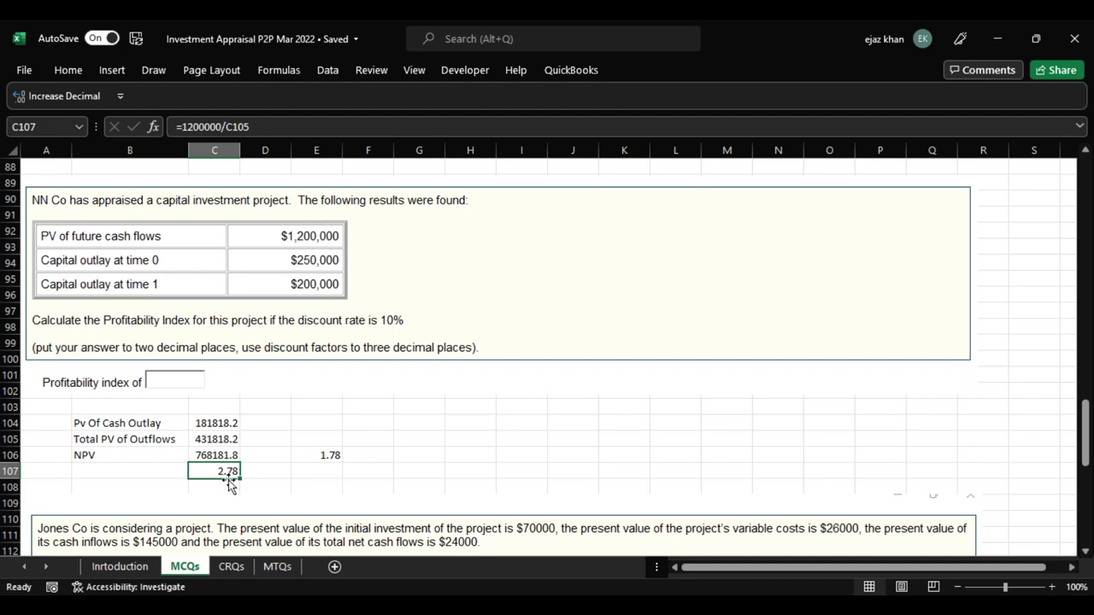
pyautogui.click(313, 456)
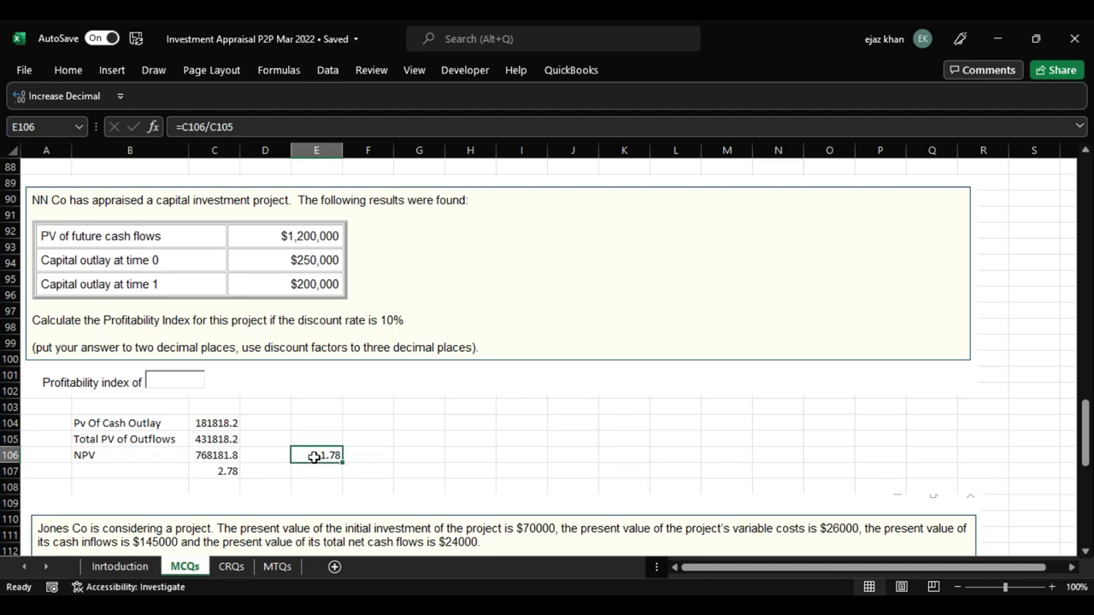
pyautogui.click(313, 466)
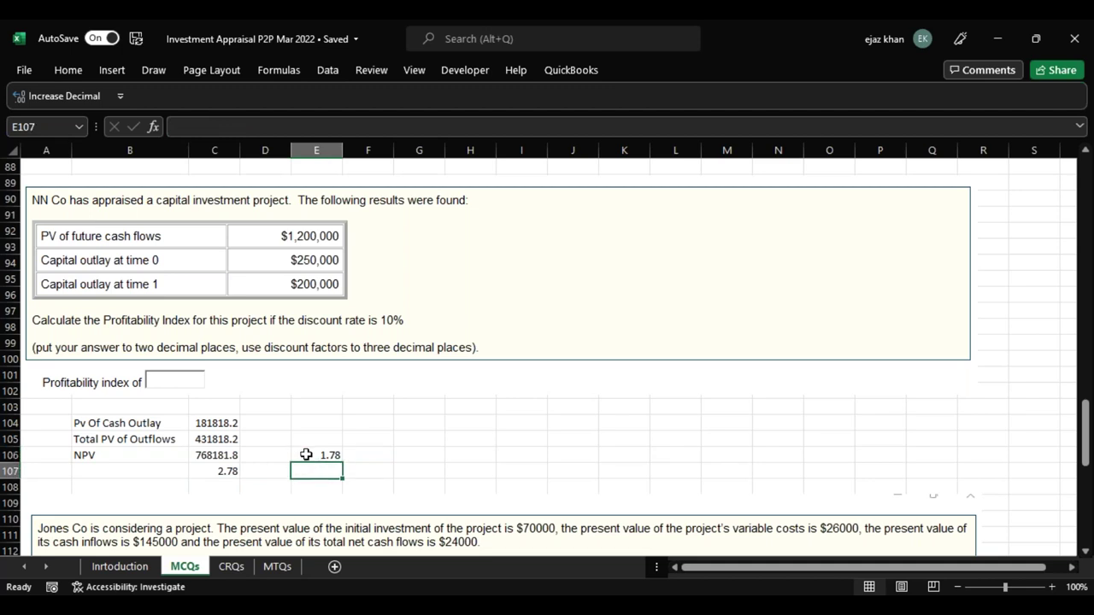
pyautogui.click(305, 455)
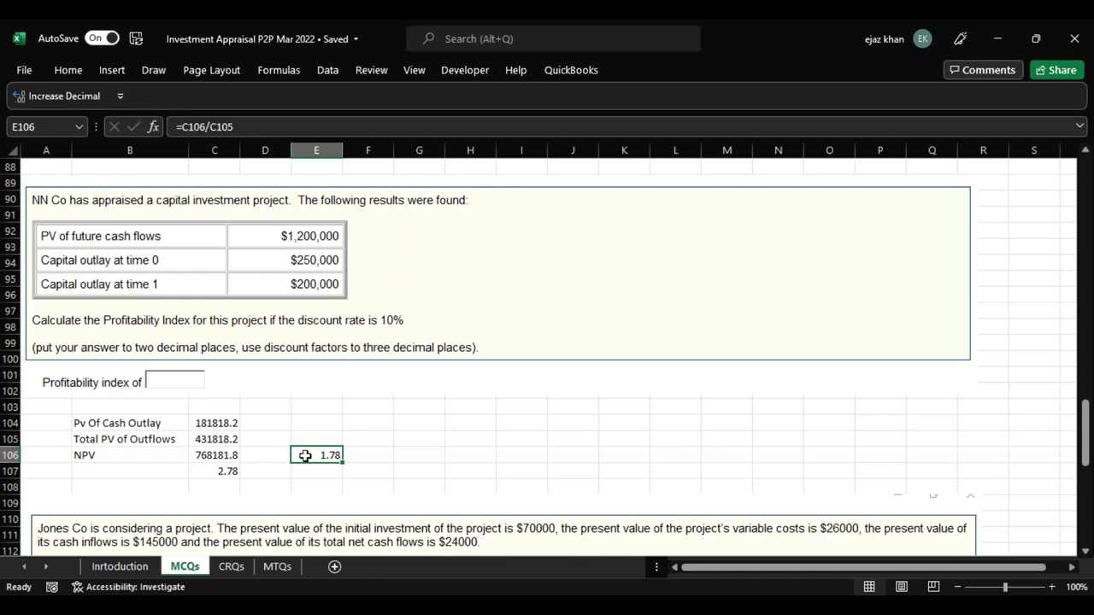
pyautogui.click(219, 470)
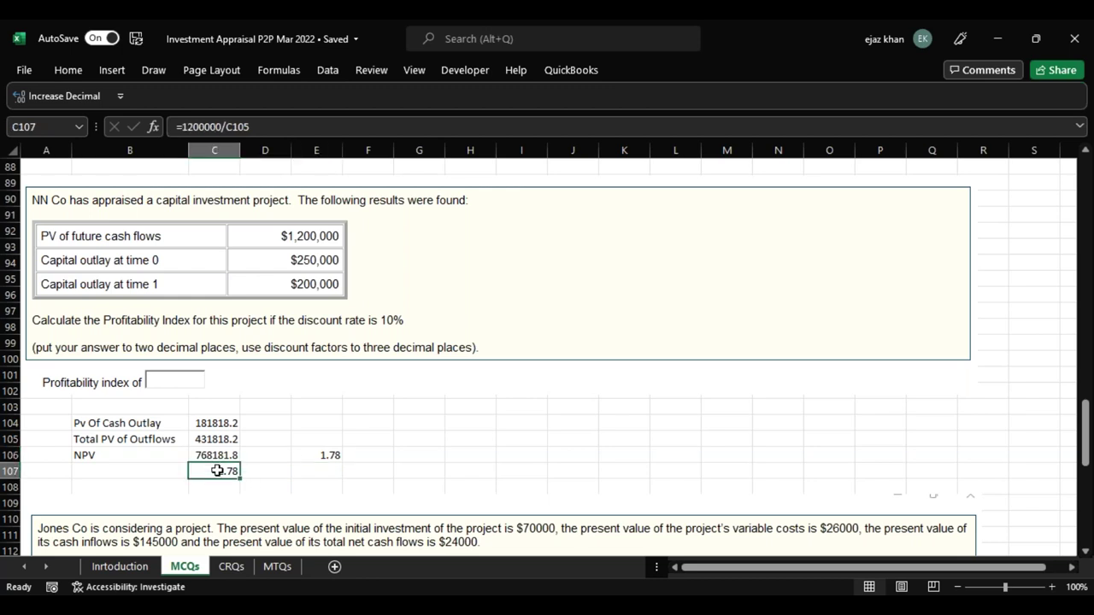
pyautogui.click(315, 454)
pyautogui.click(225, 473)
pyautogui.click(279, 470)
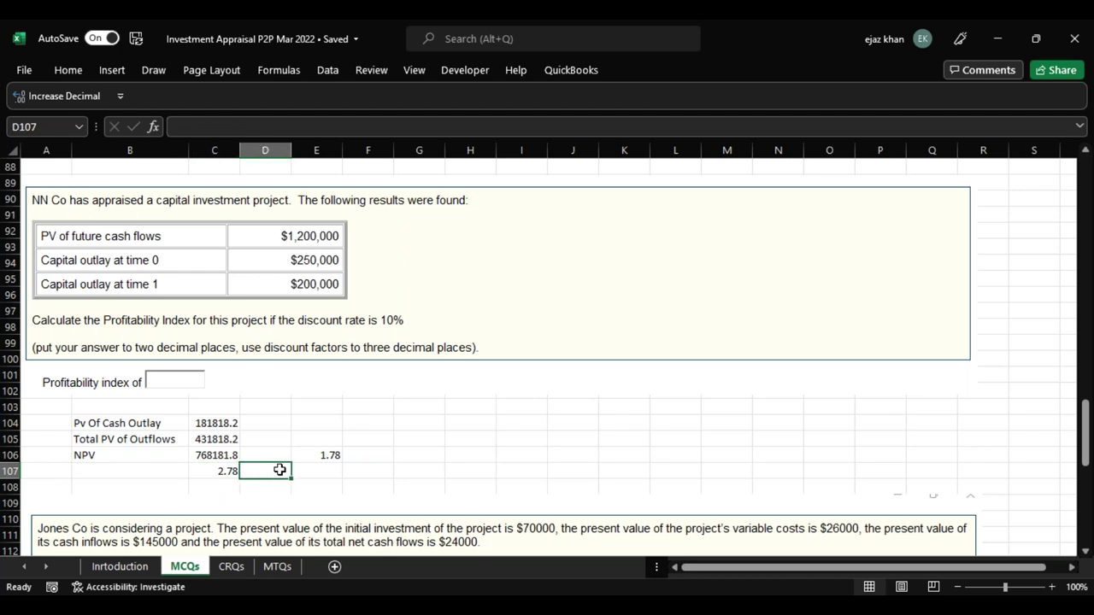
# - Add notes 'PI = NPV/ Initial Investment' in D107 and 'PI = PV of Cash Inflows/PV of Cash Outflows' in D108
pyautogui.write('PI')
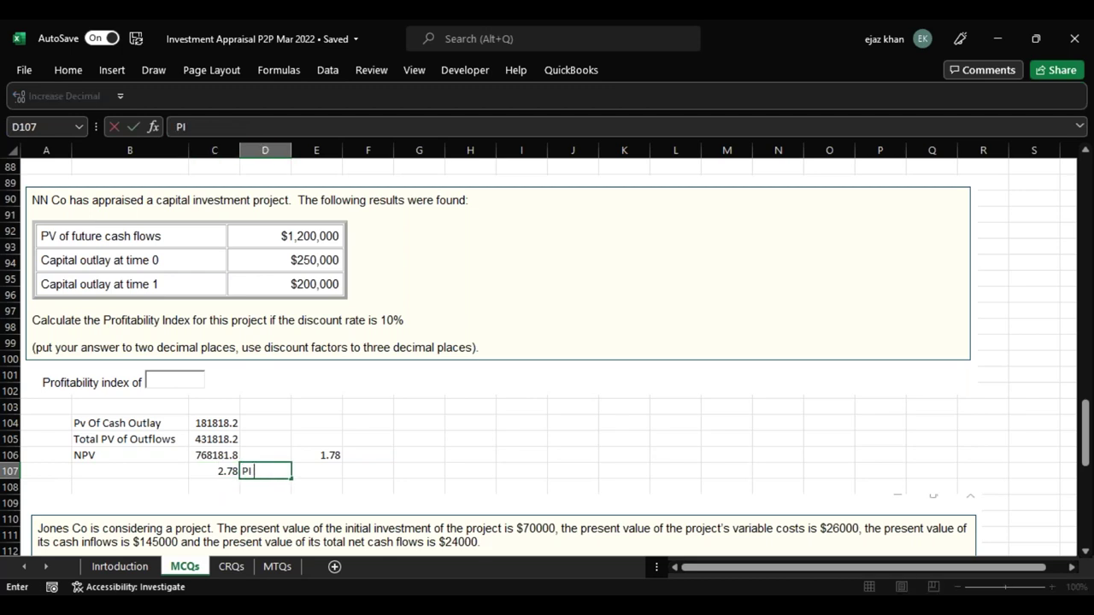
pyautogui.write(' = NPV/ Ini')
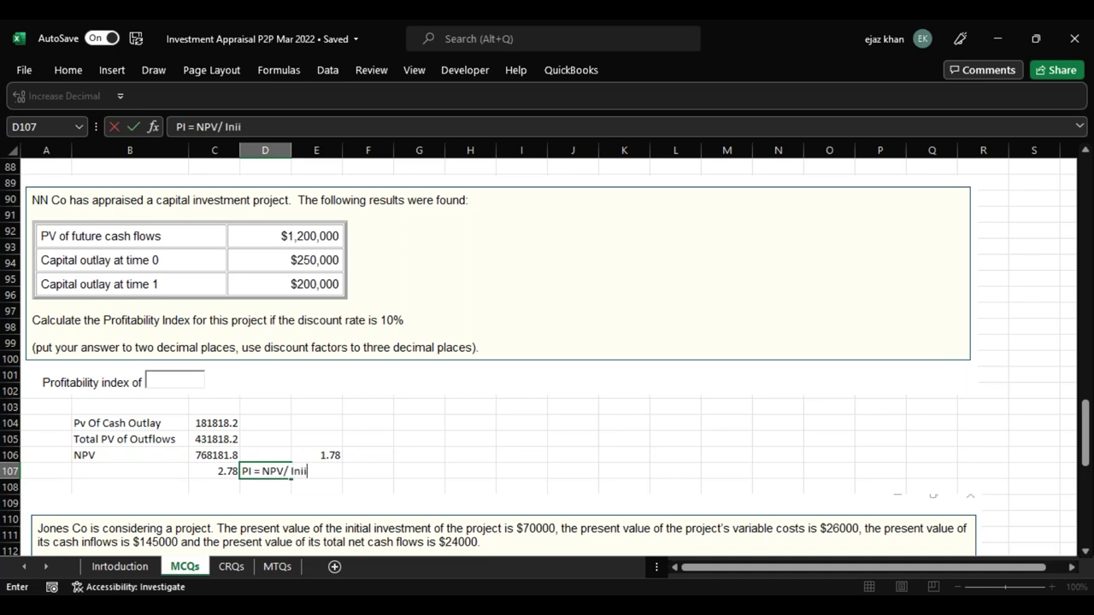
pyautogui.write('tial Investment')
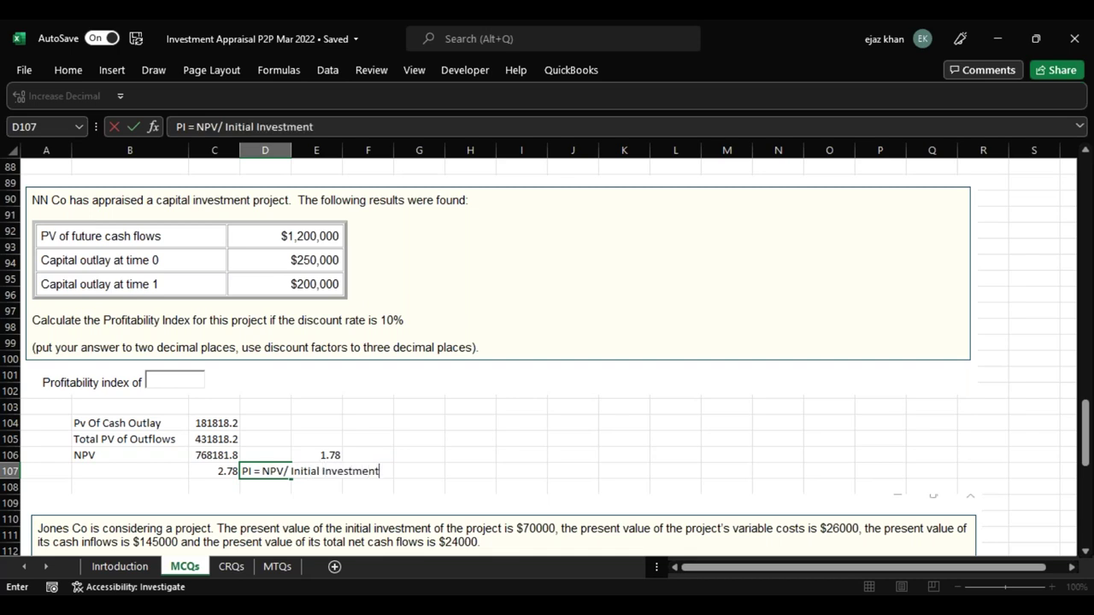
pyautogui.press('Return')
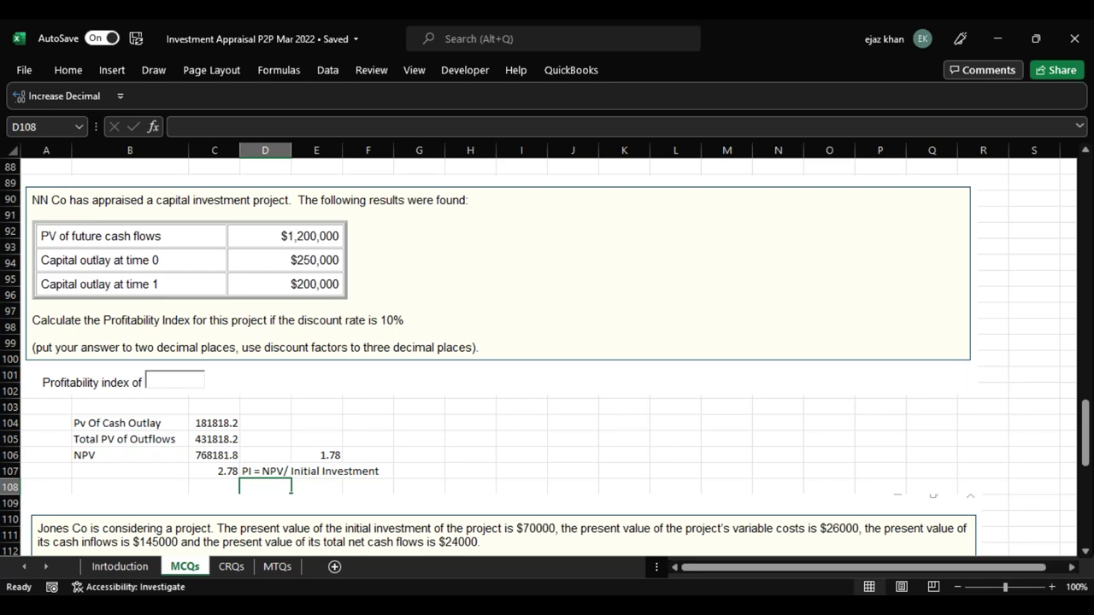
pyautogui.write('PI -')
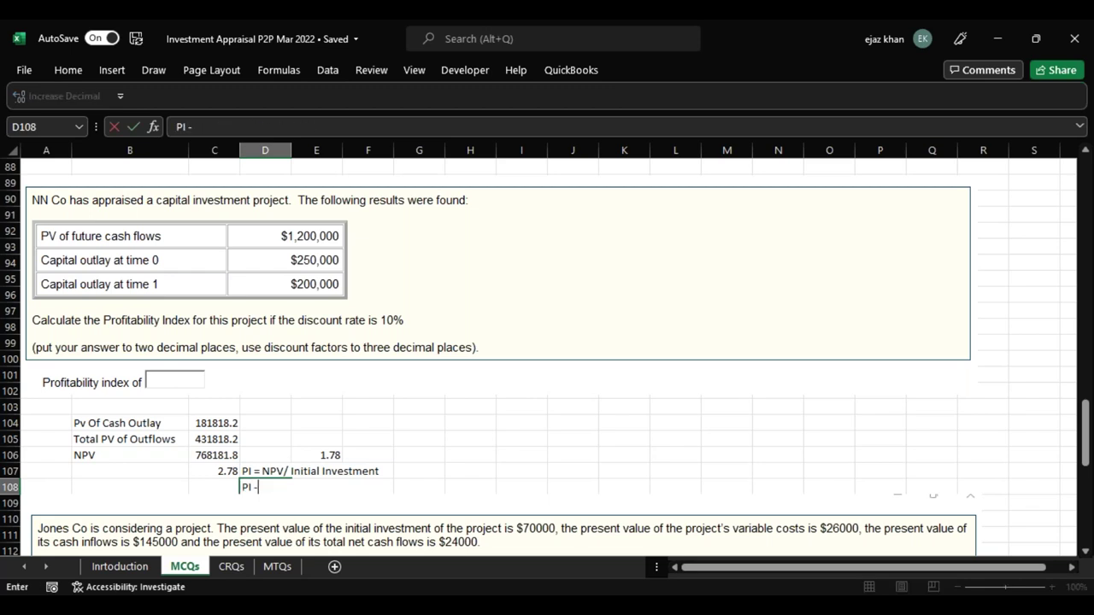
pyautogui.press('BackSpace')
pyautogui.write('= PV of Cas')
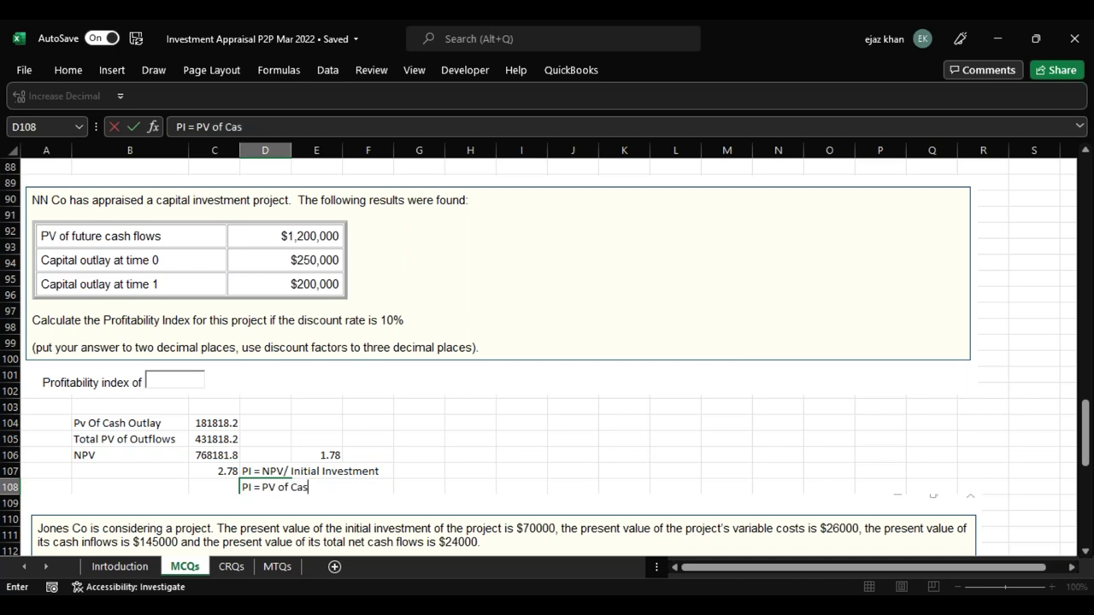
pyautogui.write('h Inflows')
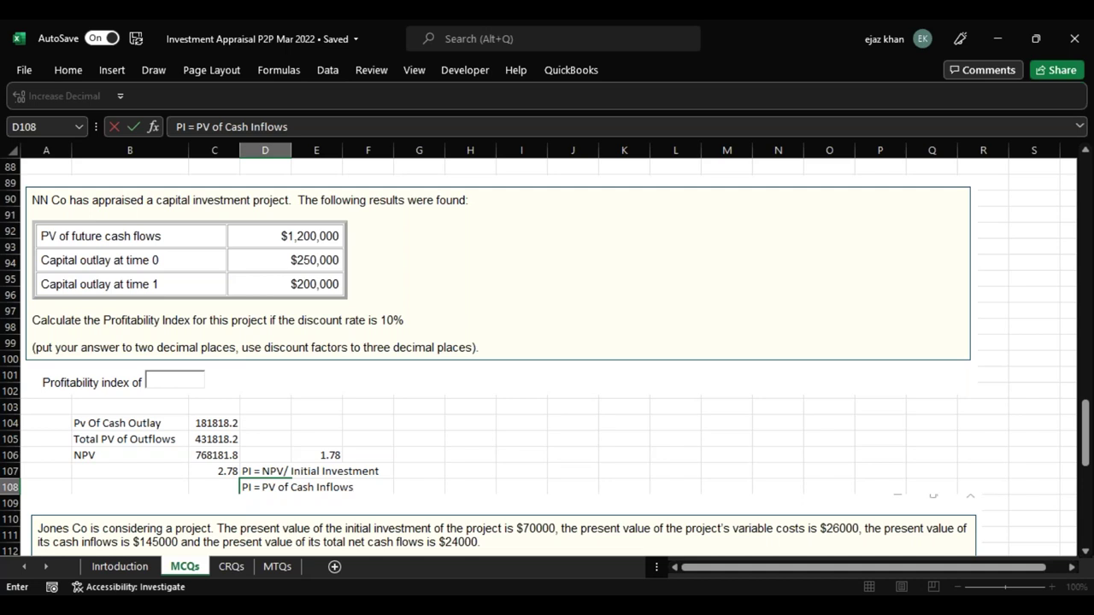
pyautogui.write('/PV of Cash O')
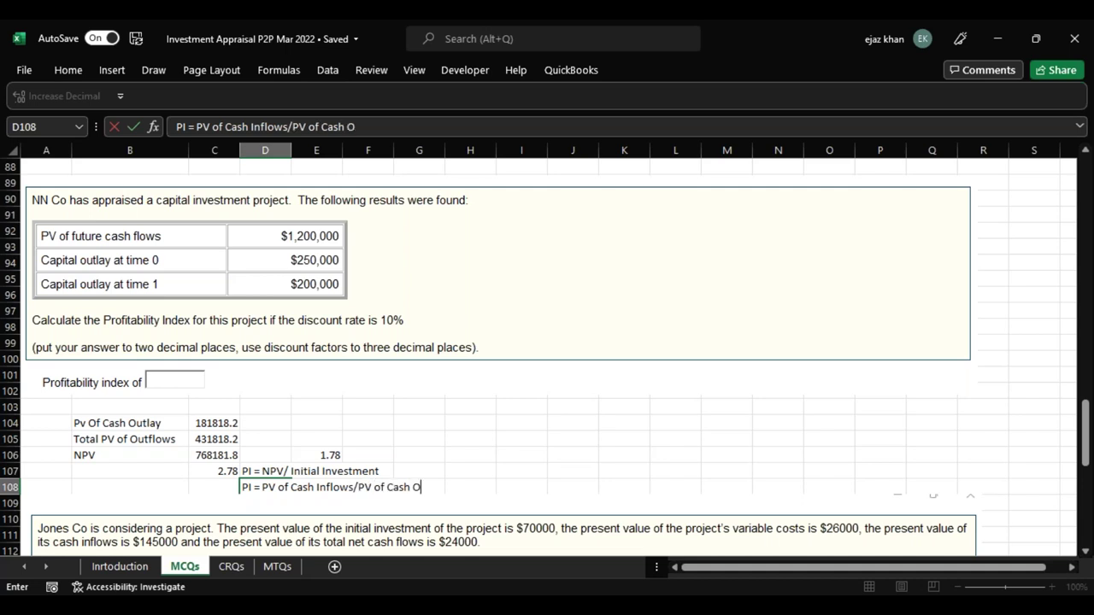
pyautogui.write('utflows')
pyautogui.press('Return')
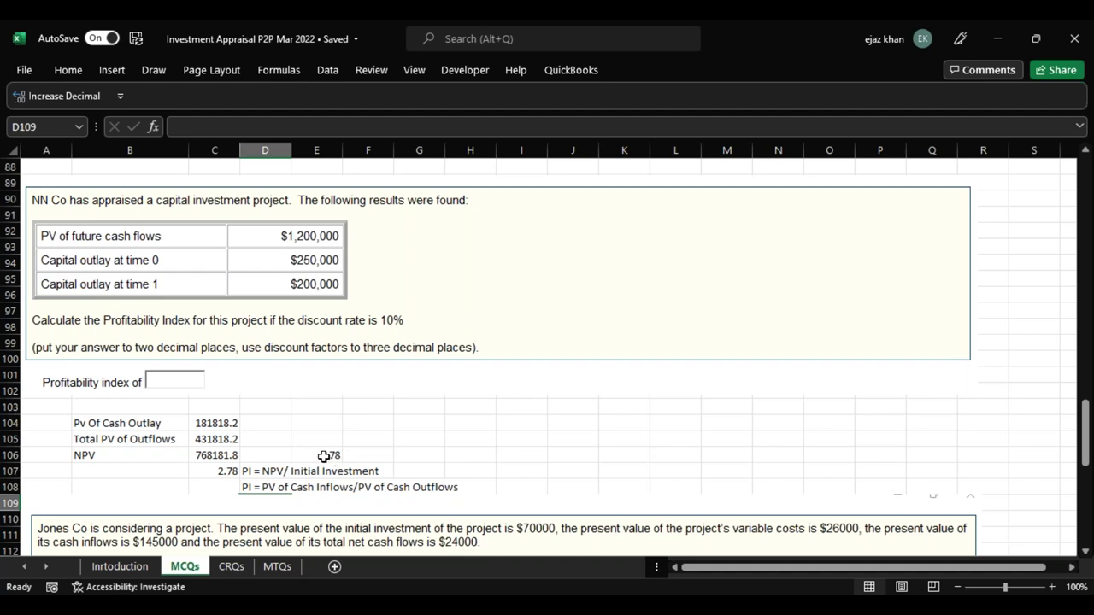
pyautogui.doubleClick(323, 455)
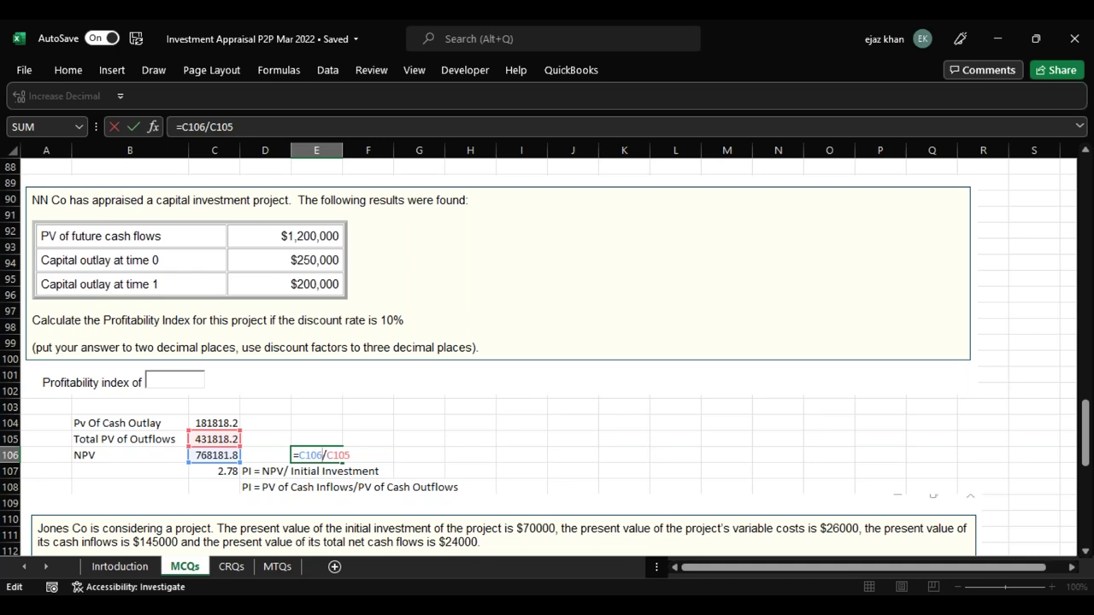
pyautogui.press('Return')
pyautogui.doubleClick(213, 471)
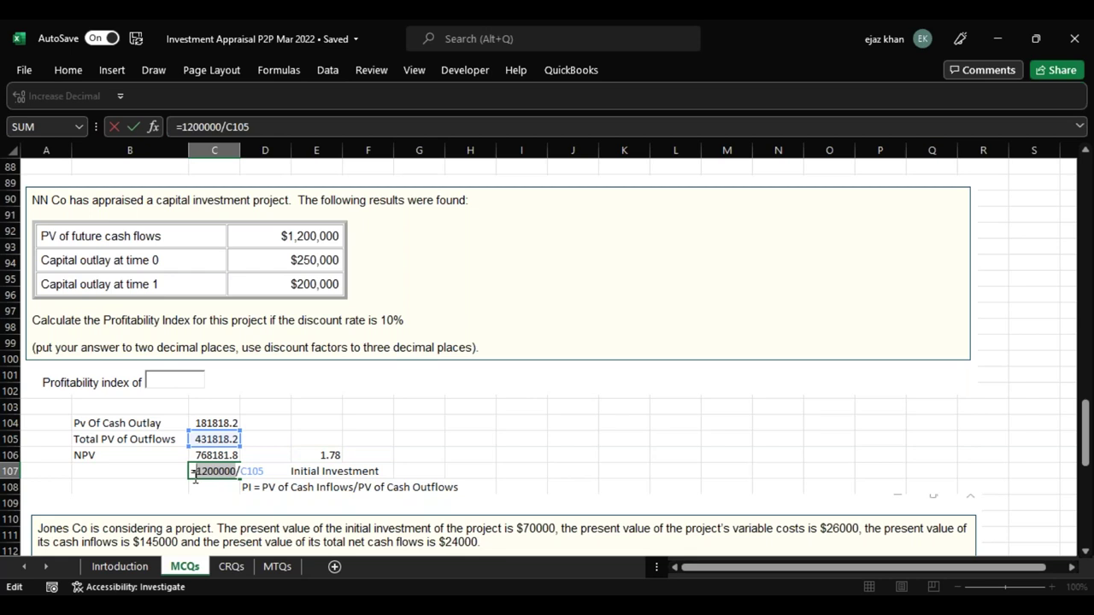
pyautogui.press('Return')
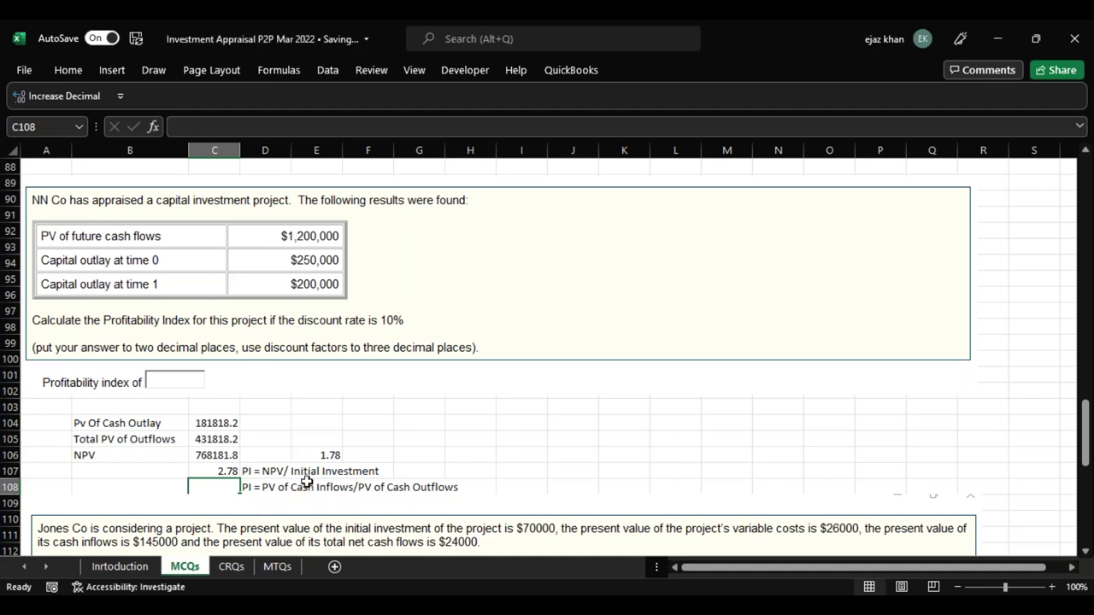
pyautogui.click(1082, 553)
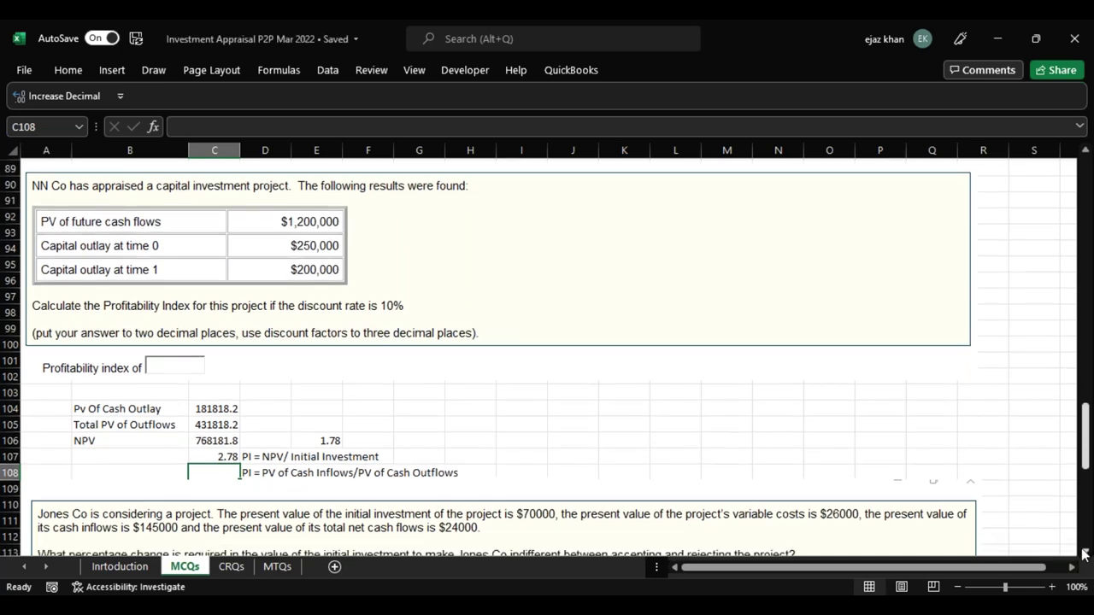
# - Scroll down until the TOTC Co question with projects AA, BB and CC is visible
pyautogui.scroll(-3, 1083, 553)
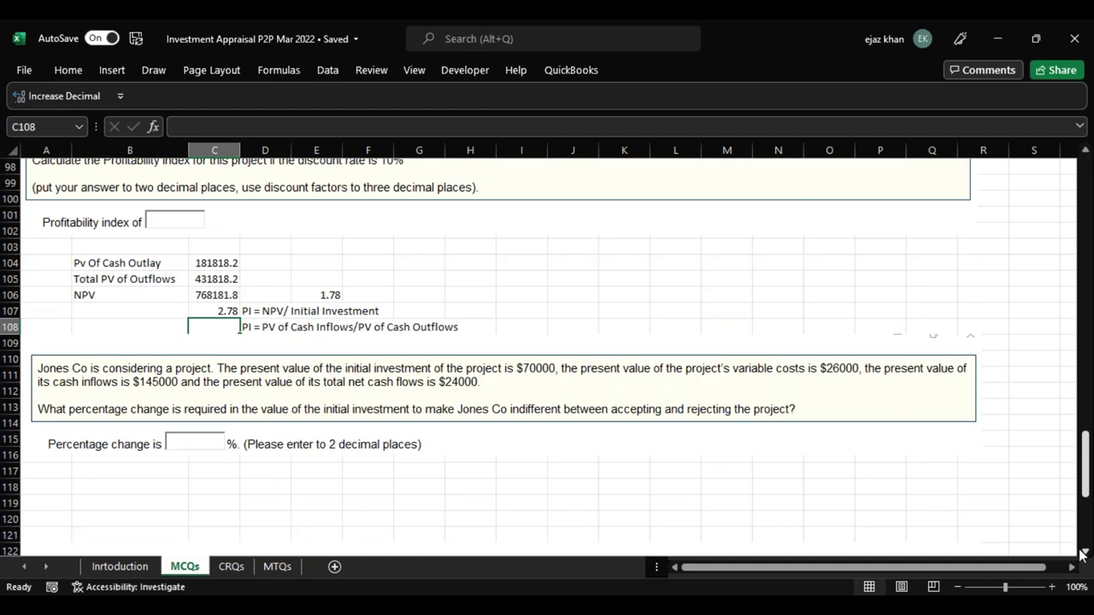
pyautogui.scroll(-2, 1082, 554)
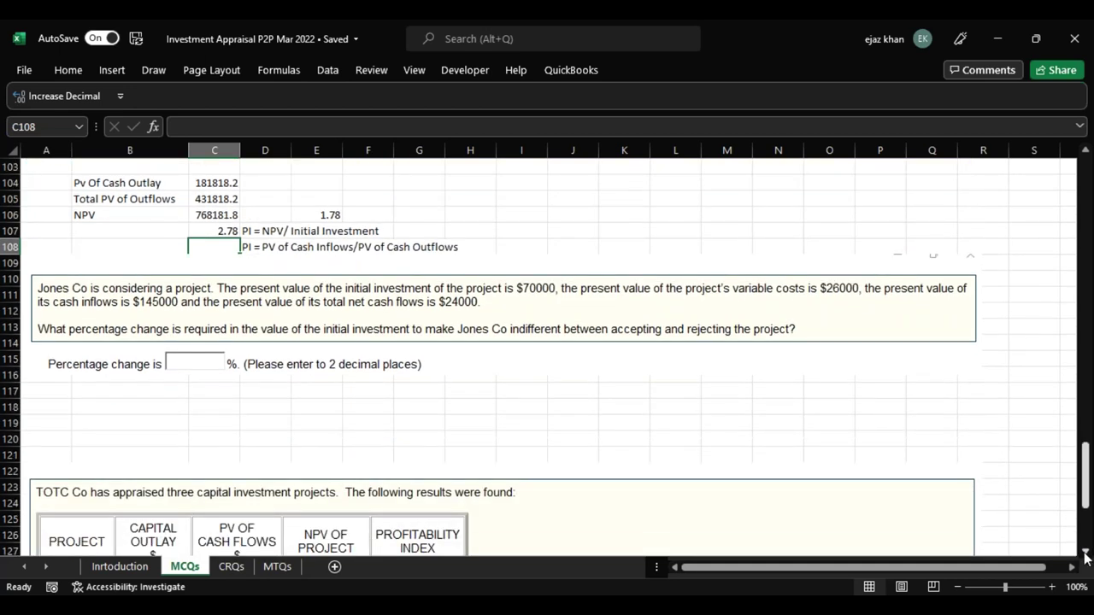
pyautogui.scroll(-5, 1085, 555)
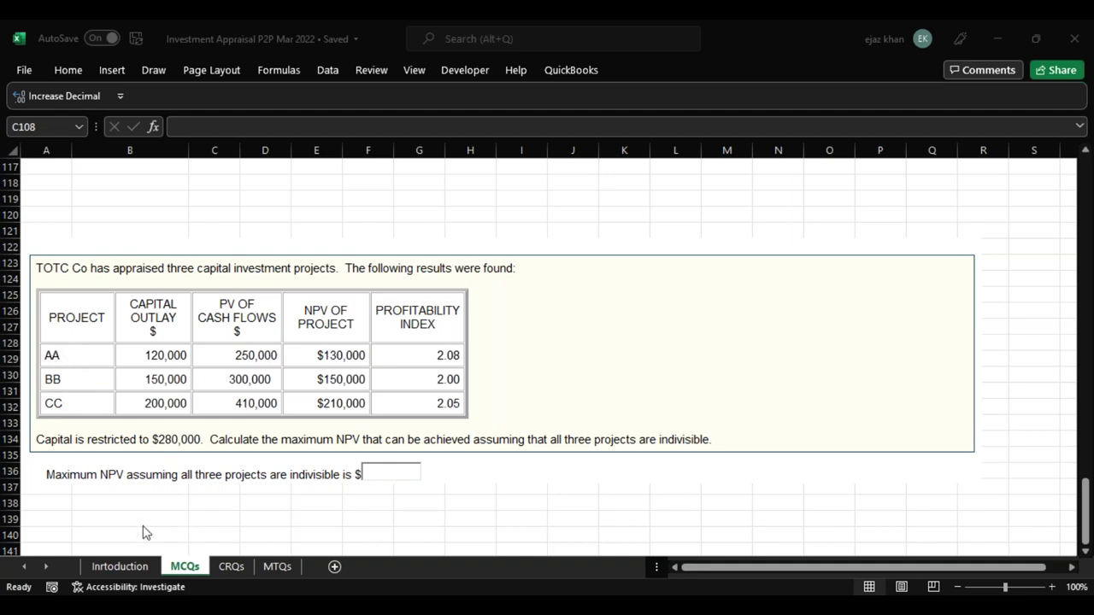
pyautogui.click(120, 517)
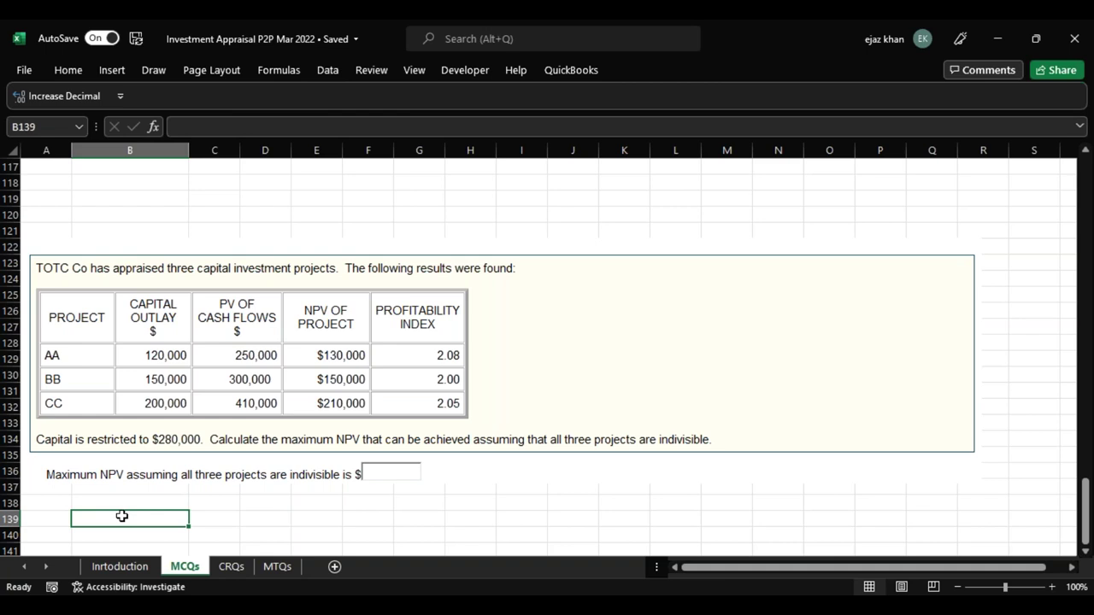
pyautogui.write('AA')
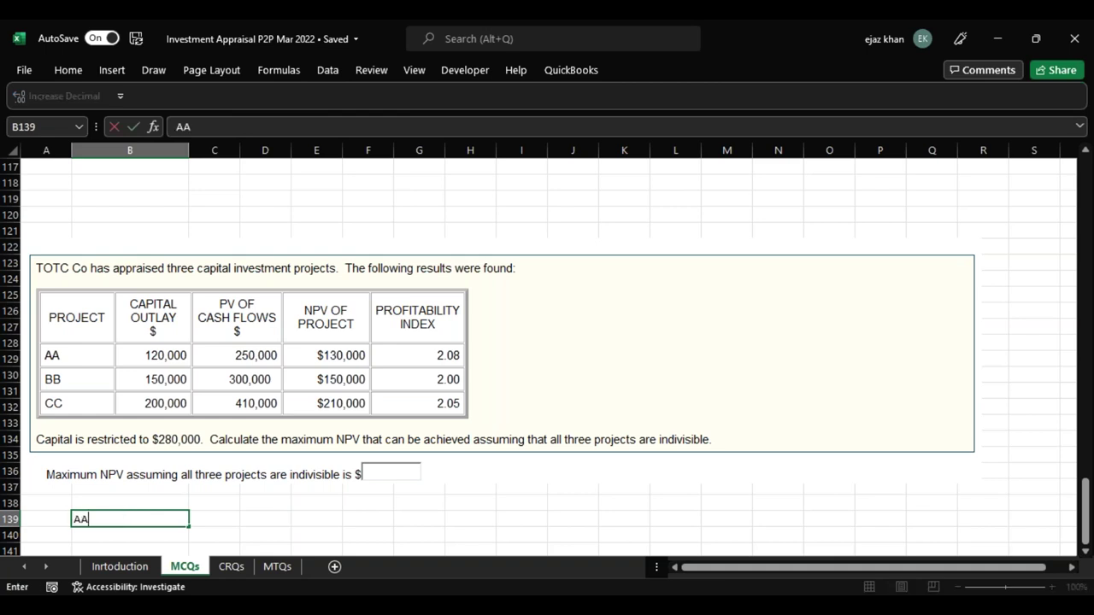
pyautogui.write(' & BB')
pyautogui.press('Tab')
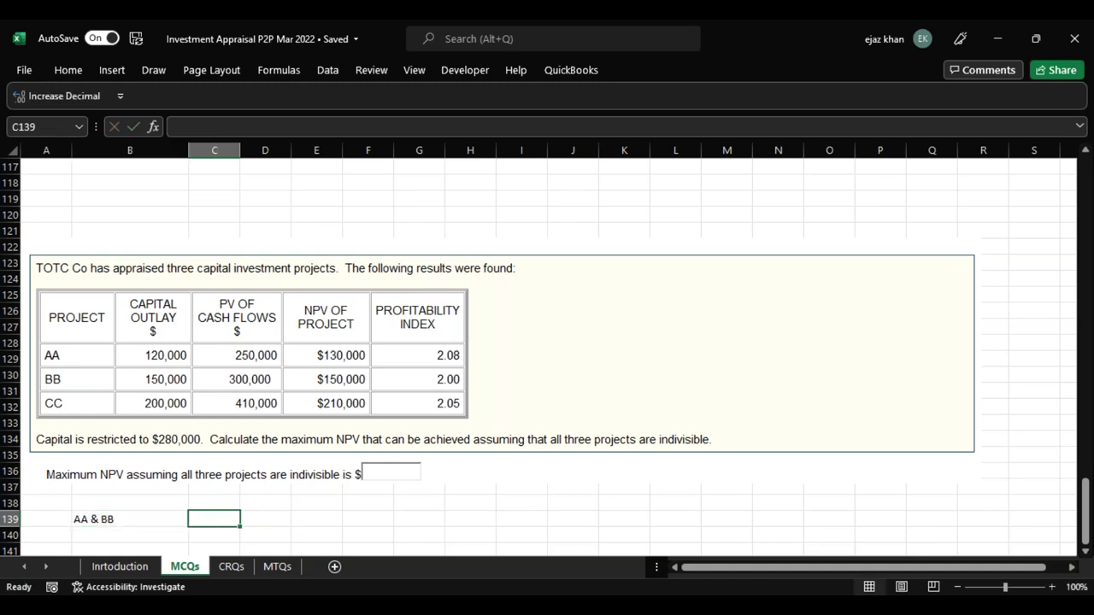
pyautogui.write('=1')
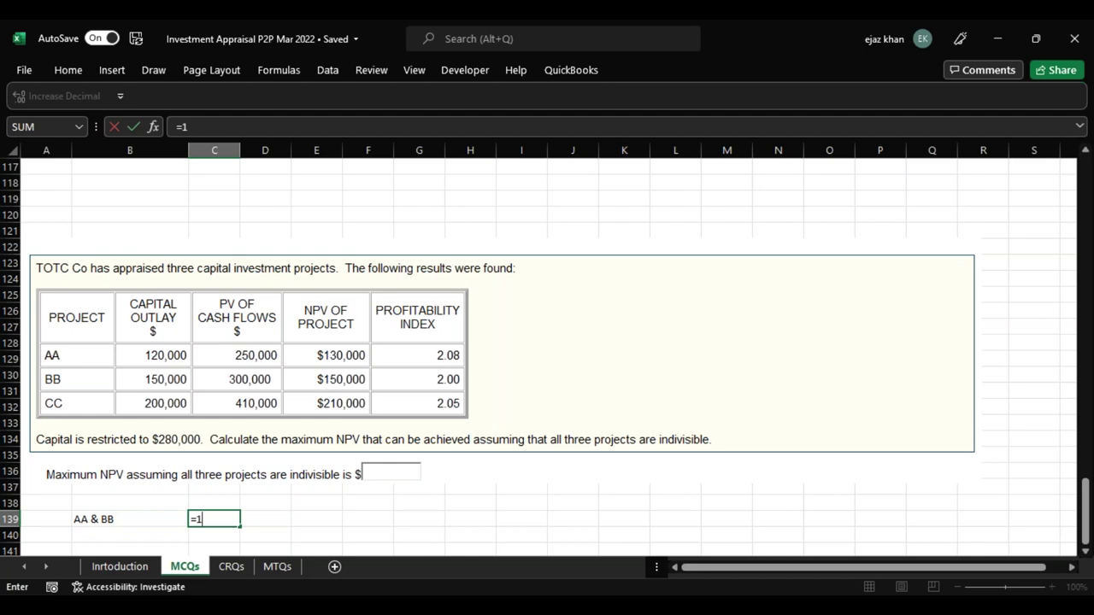
pyautogui.write('20000+150000')
pyautogui.press('Return')
pyautogui.press('Up')
pyautogui.press('Right')
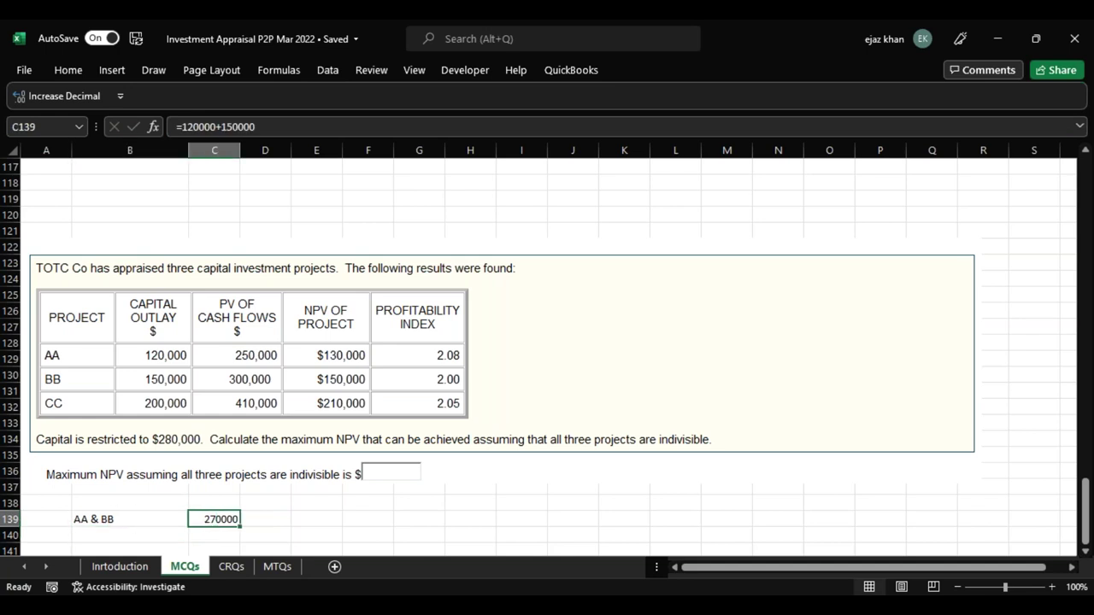
pyautogui.press('Right')
pyautogui.write('=')
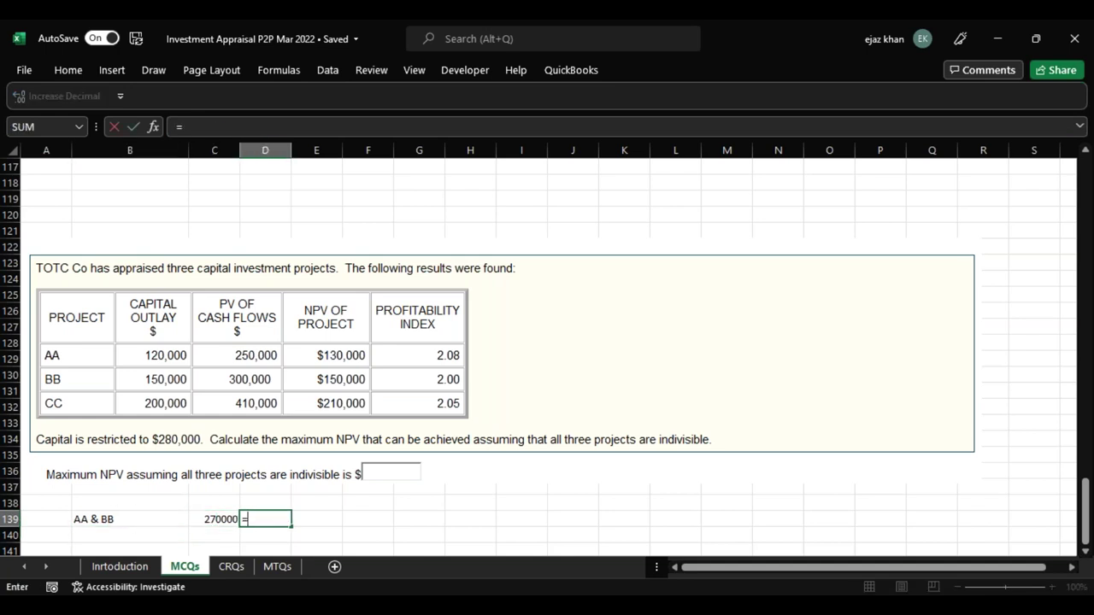
pyautogui.write('130000+150000')
pyautogui.press('Return')
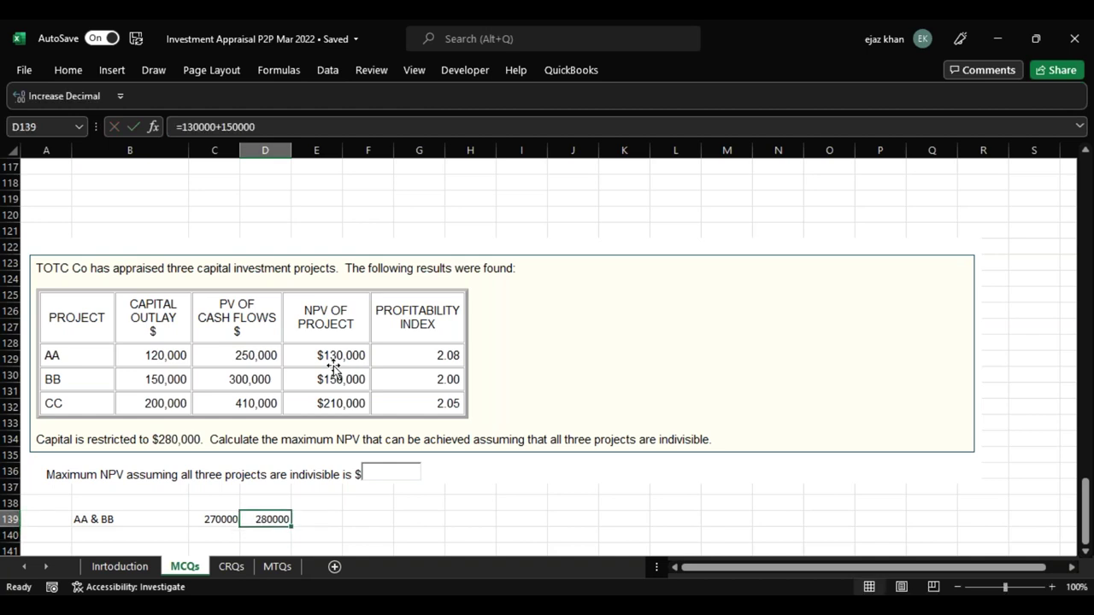
pyautogui.press('Left')
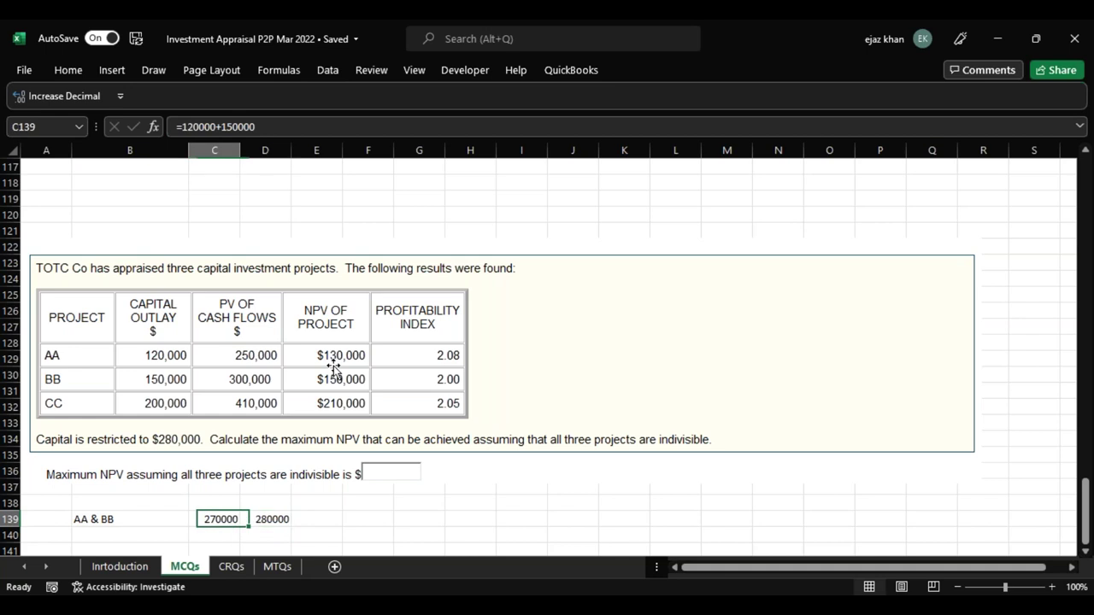
pyautogui.press('Left')
pyautogui.press('Down')
pyautogui.press('Up')
pyautogui.press('Up')
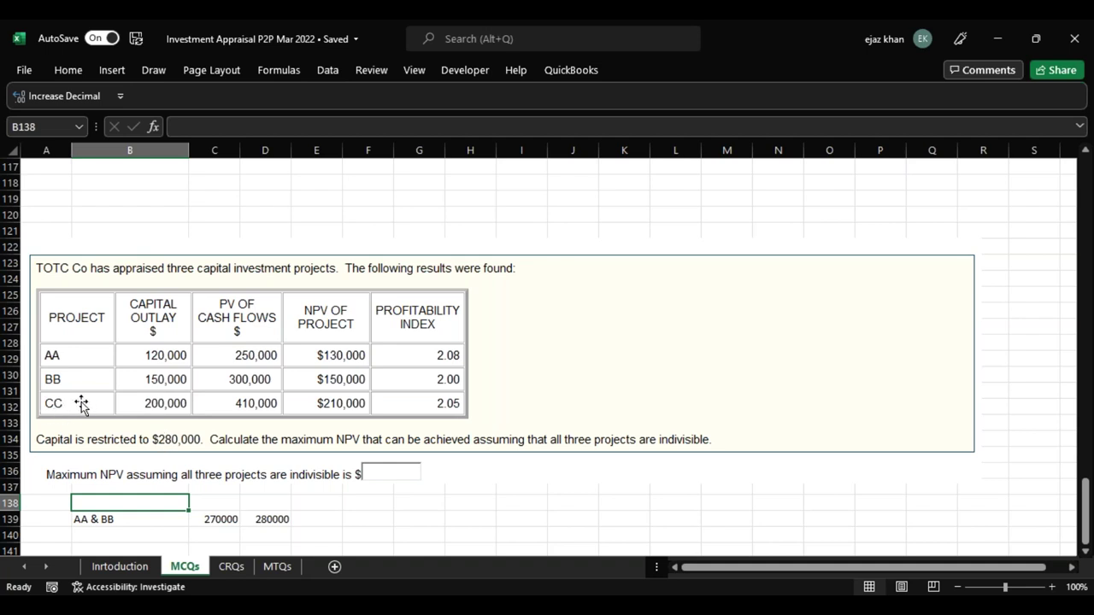
# - Enter CC in B140 with outlay 200000 and NPV 210000
pyautogui.click(127, 540)
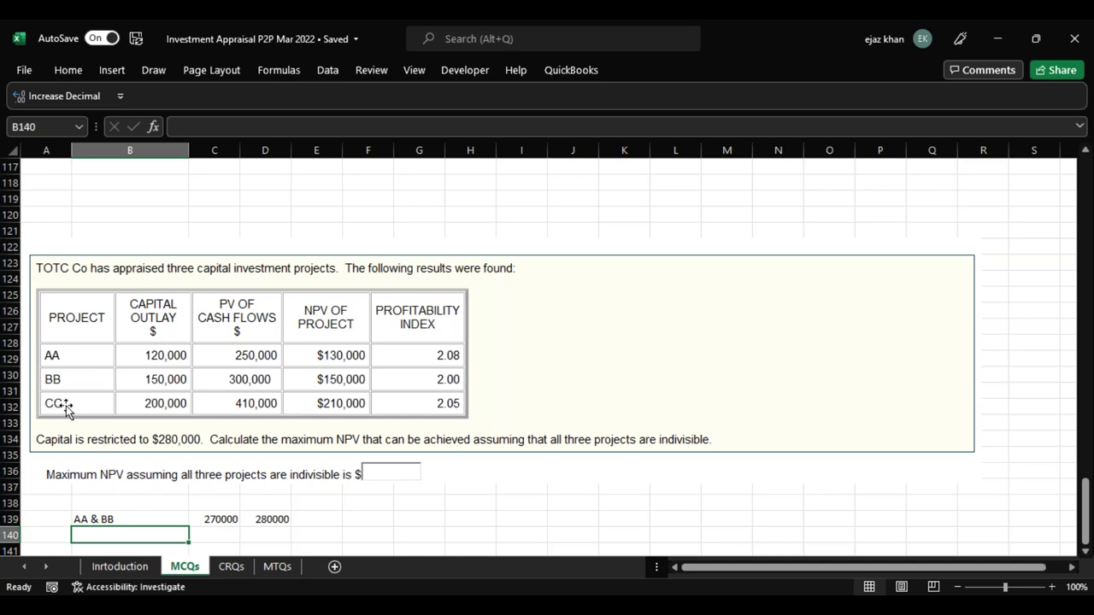
pyautogui.write('CC')
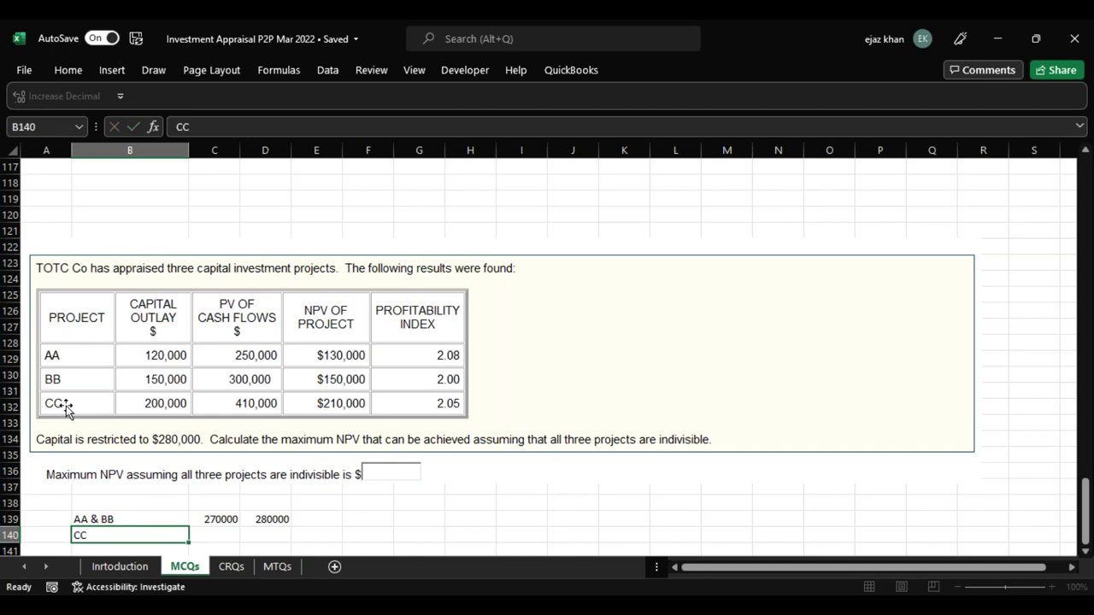
pyautogui.press('Tab')
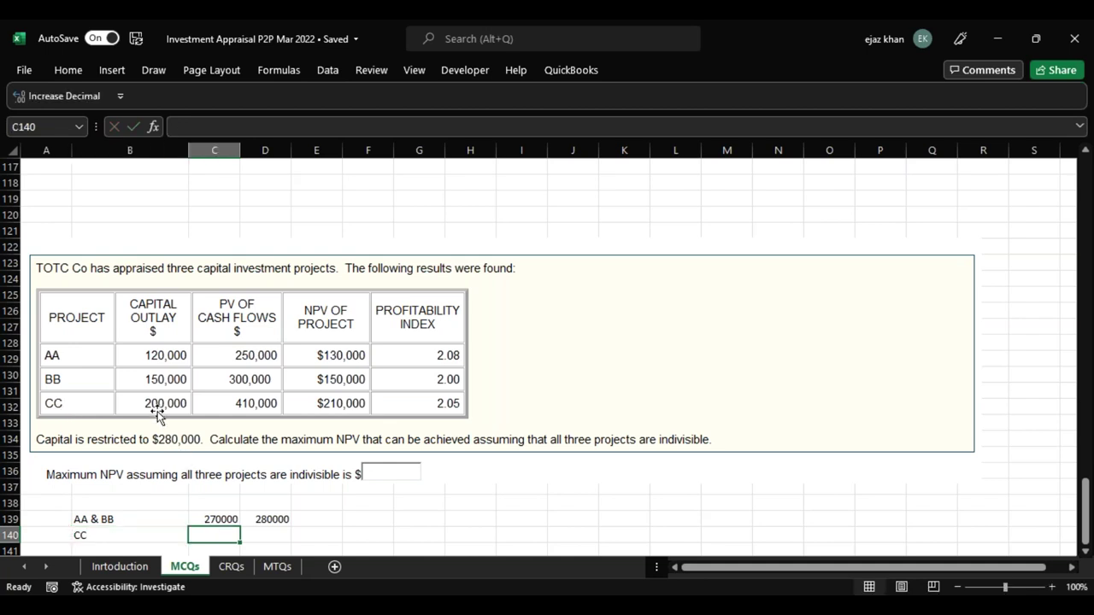
pyautogui.write('200000')
pyautogui.press('Tab')
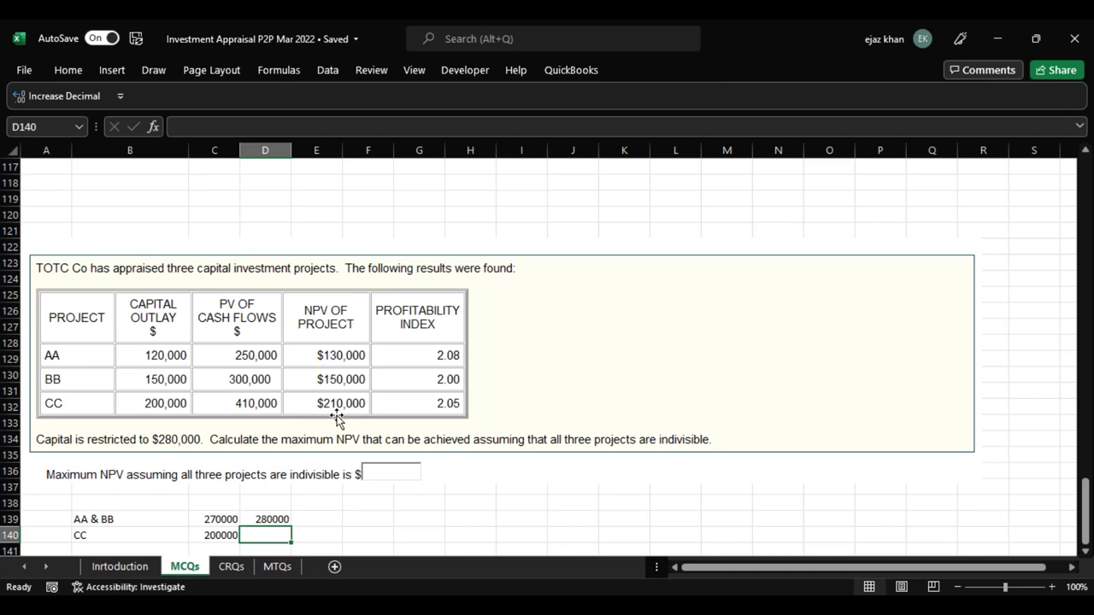
pyautogui.write('210000')
pyautogui.press('Return')
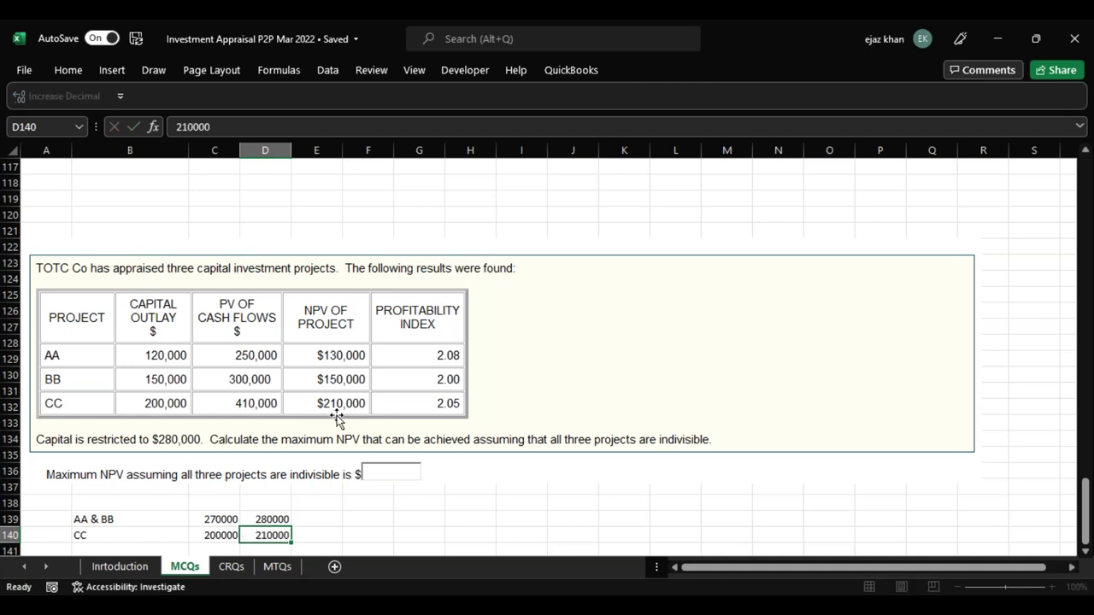
# - Label A139 'Option 1' and A140 'Option 2'
pyautogui.press('Up')
pyautogui.press('Up')
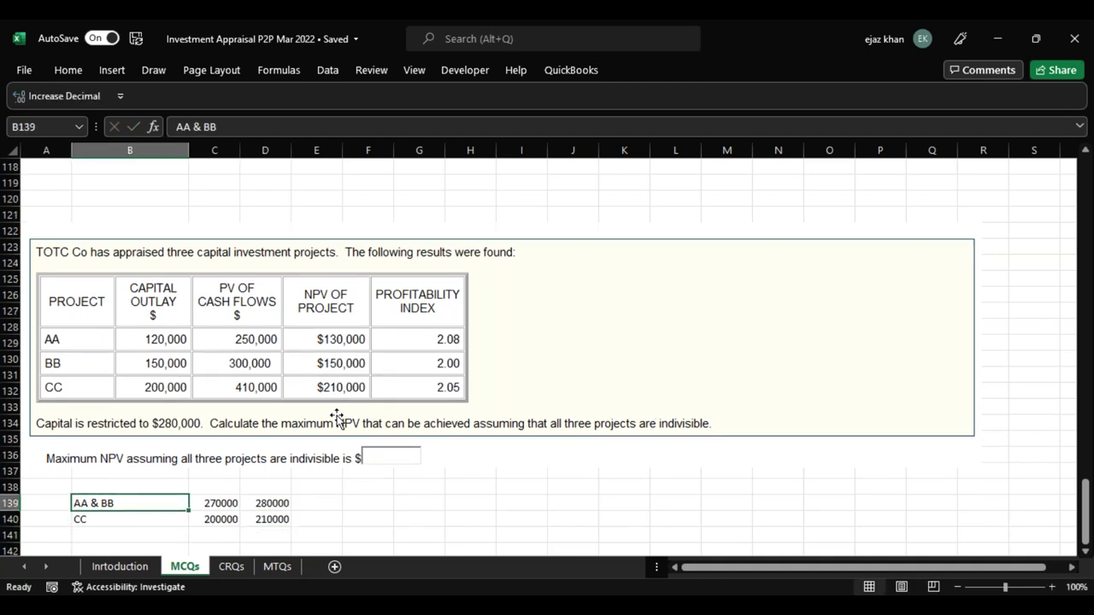
pyautogui.press('Left')
pyautogui.write('Option 1')
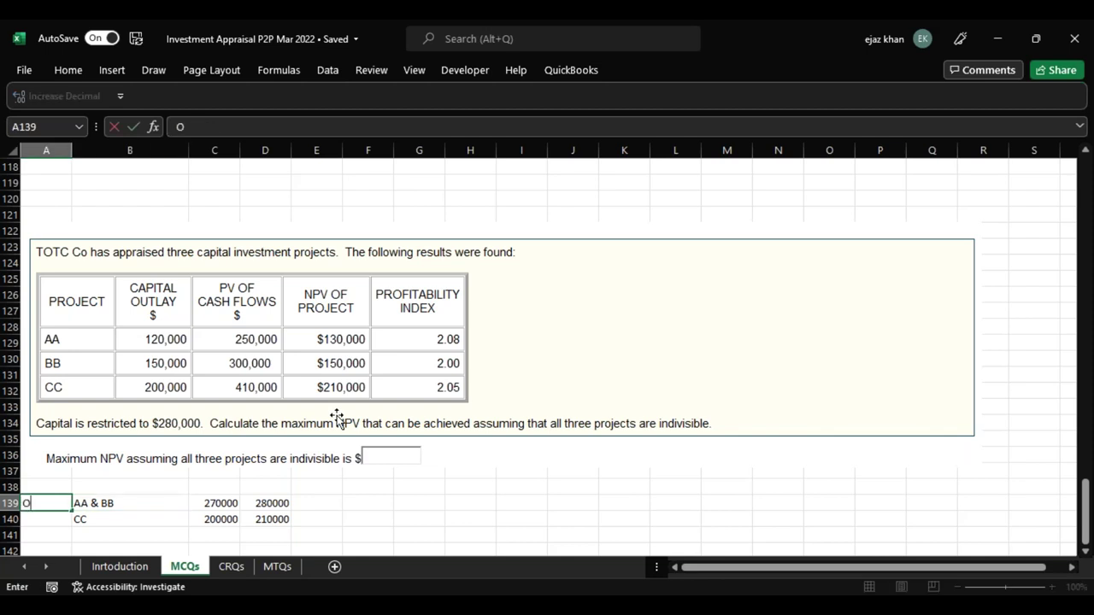
pyautogui.press('Return')
pyautogui.write('Option 2')
pyautogui.press('Return')
pyautogui.press('Up')
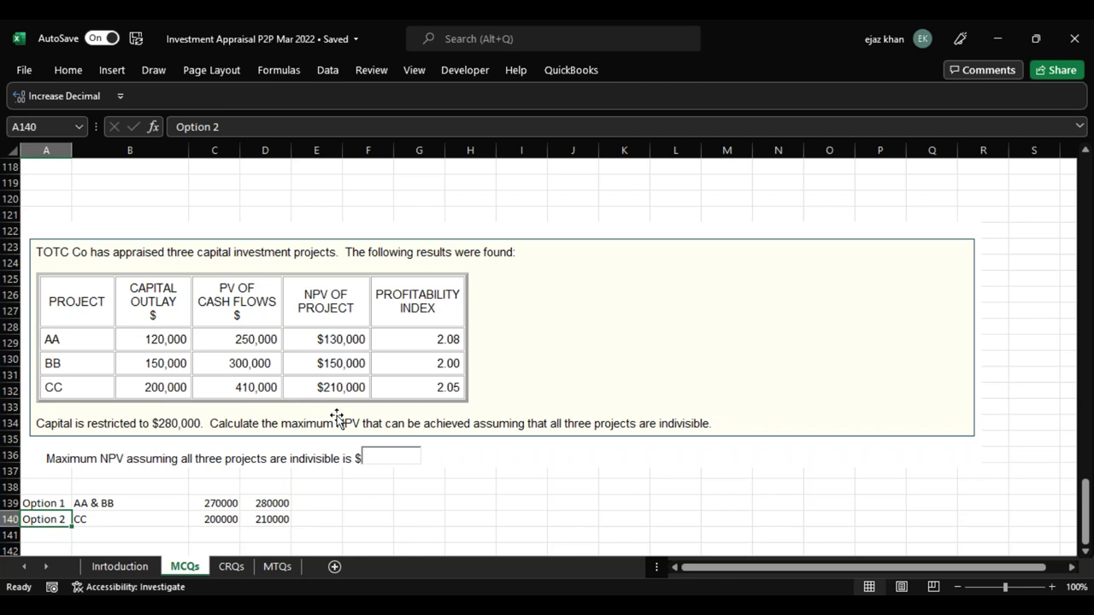
pyautogui.press('Right')
pyautogui.press('Right')
pyautogui.press('Right')
# - Compare Option 1's 280000 NPV with Option 2's 210000 and select the answer text box
pyautogui.press('Up')
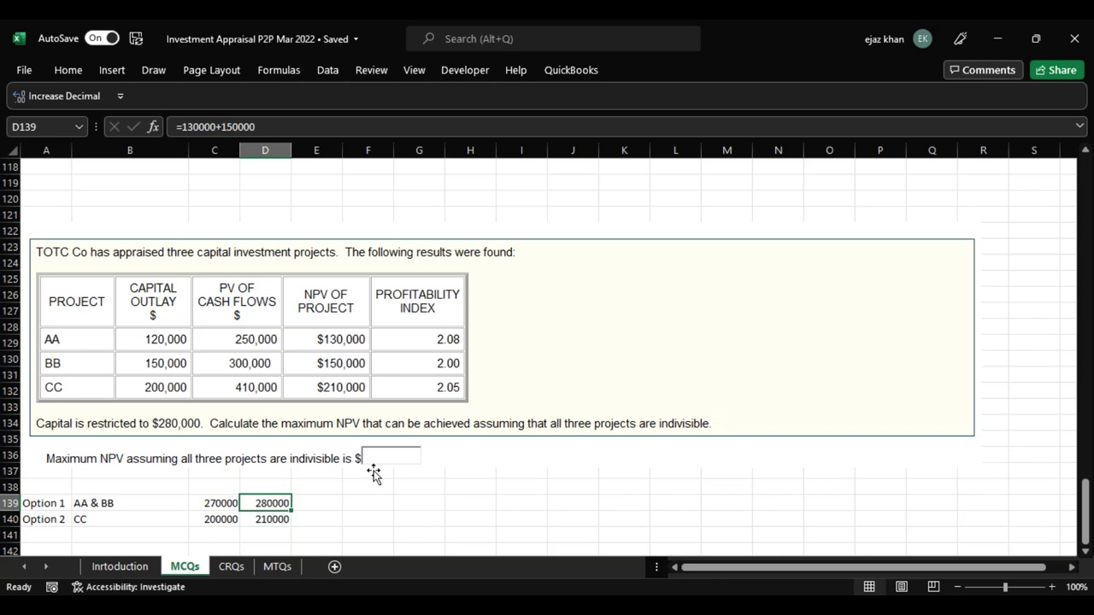
pyautogui.press('Down')
pyautogui.press('Down')
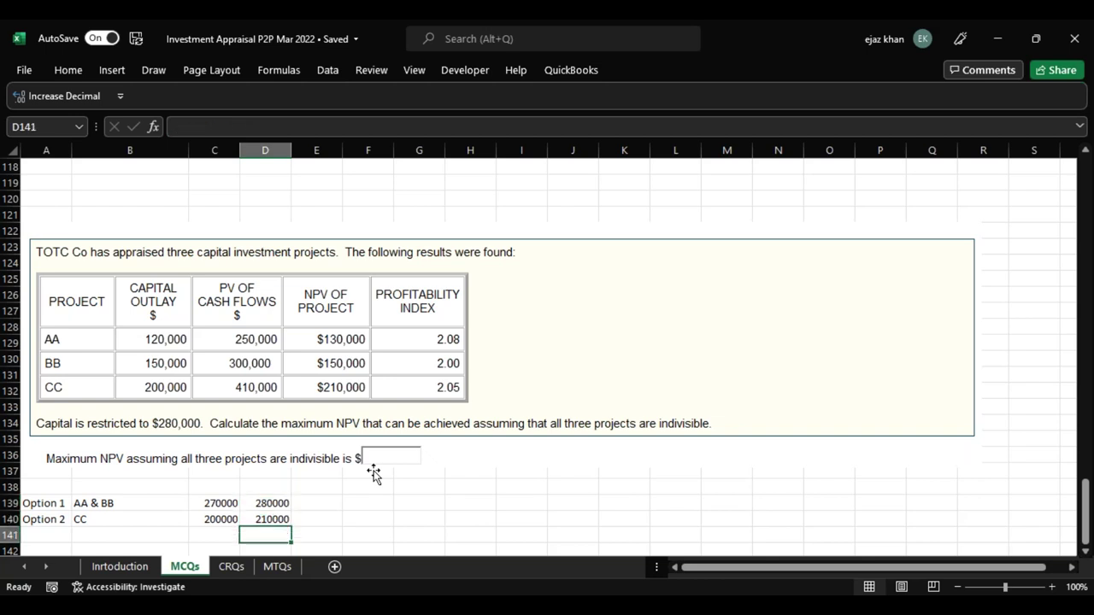
pyautogui.press('Down')
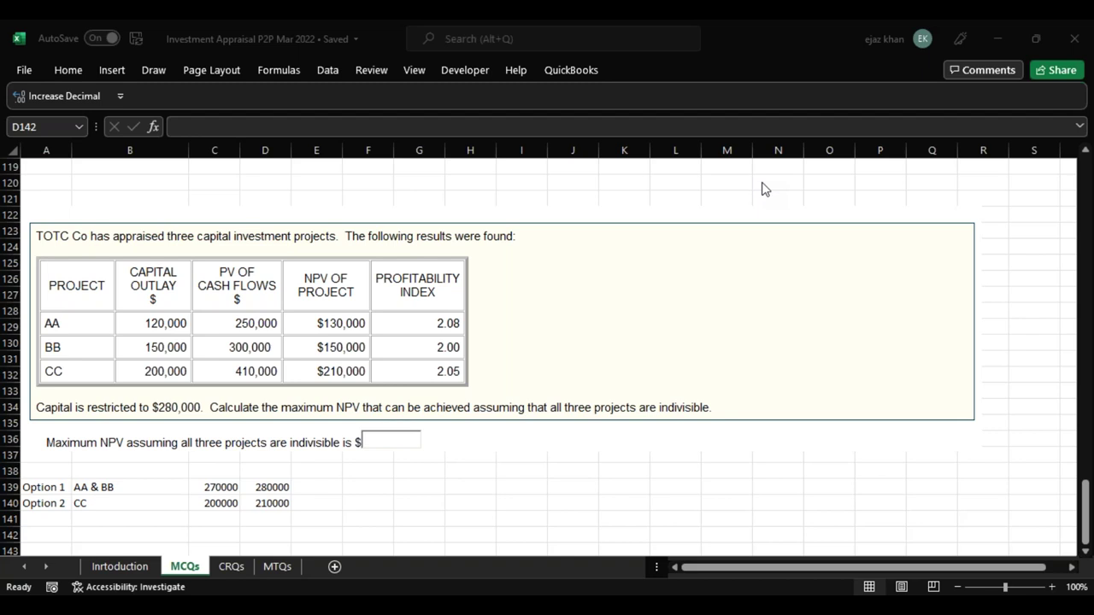
pyautogui.click(276, 566)
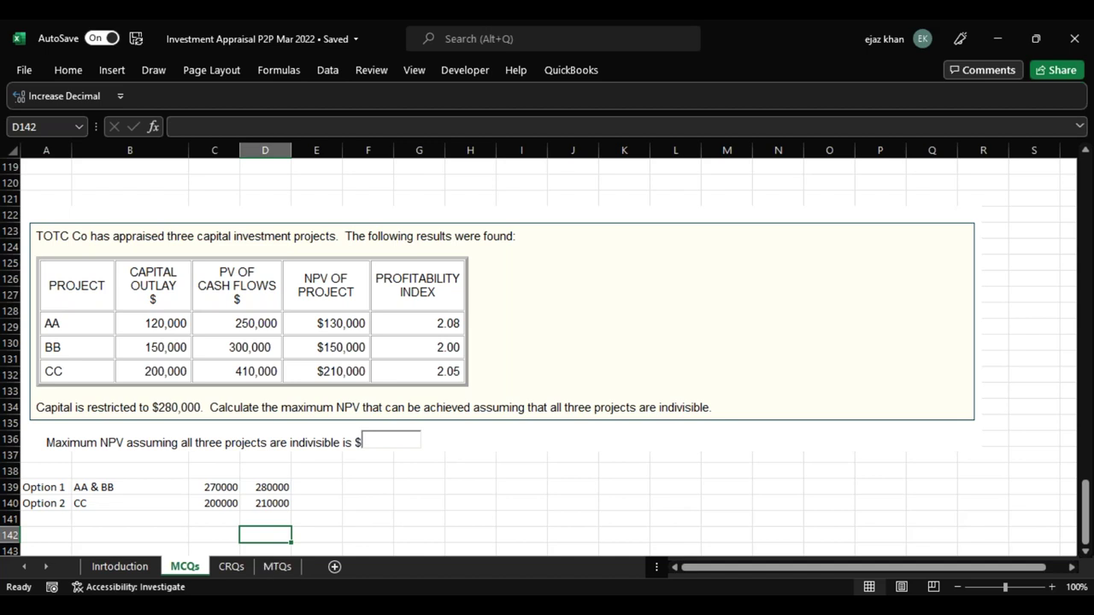
pyautogui.click(382, 447)
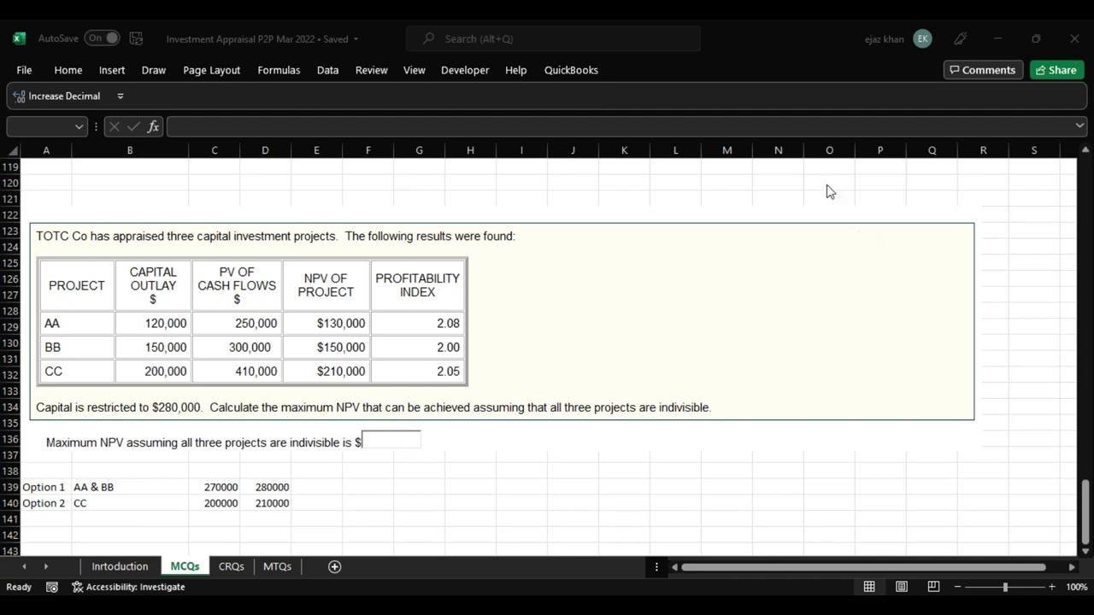
# - Show the MTQs sheet from its top at 130% zoom and select cell L3
pyautogui.click(282, 568)
pyautogui.click(282, 569)
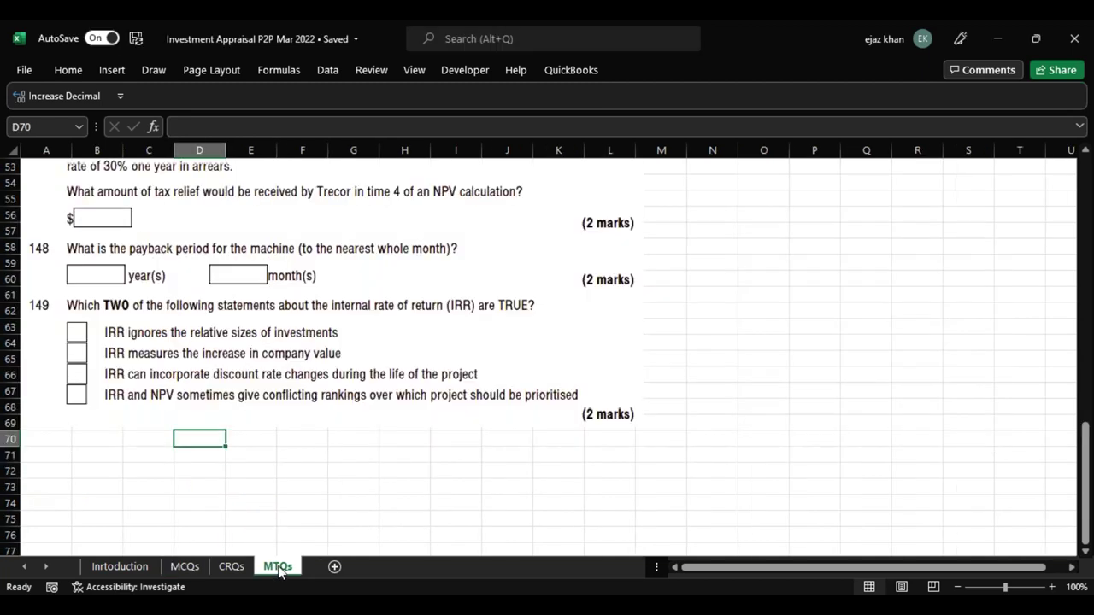
pyautogui.moveTo(1083, 526); pyautogui.dragTo(1090, 265)
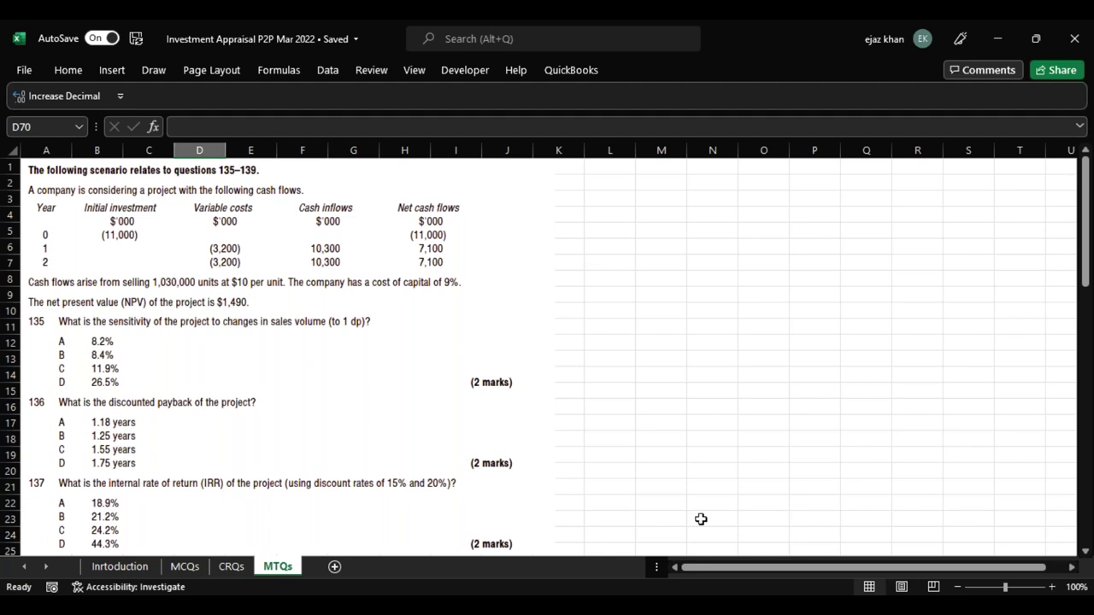
pyautogui.click(1052, 587)
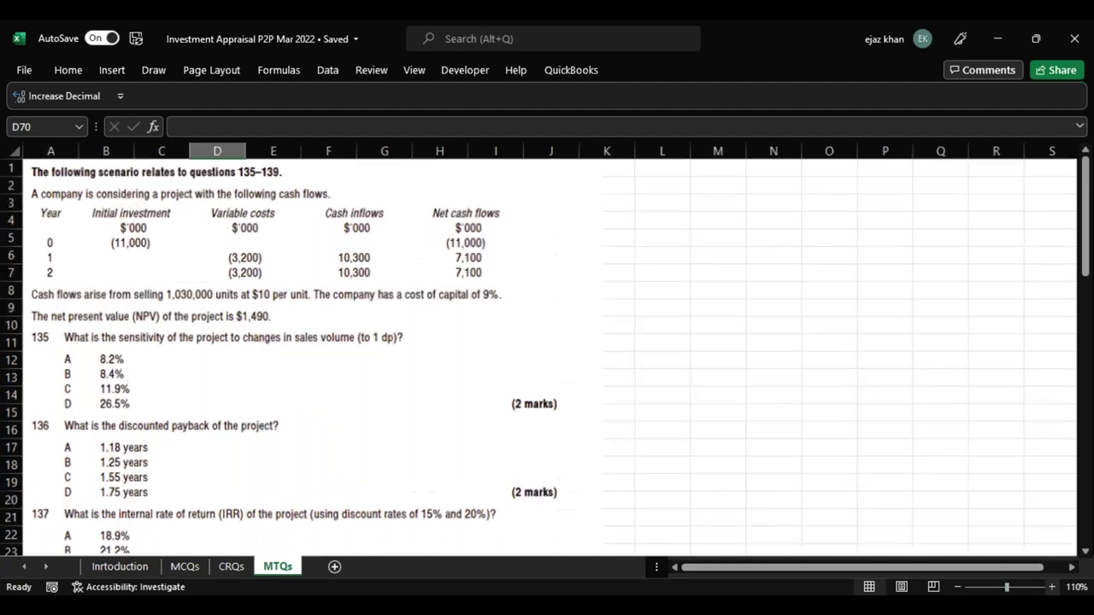
pyautogui.click(1052, 587)
pyautogui.click(1052, 587)
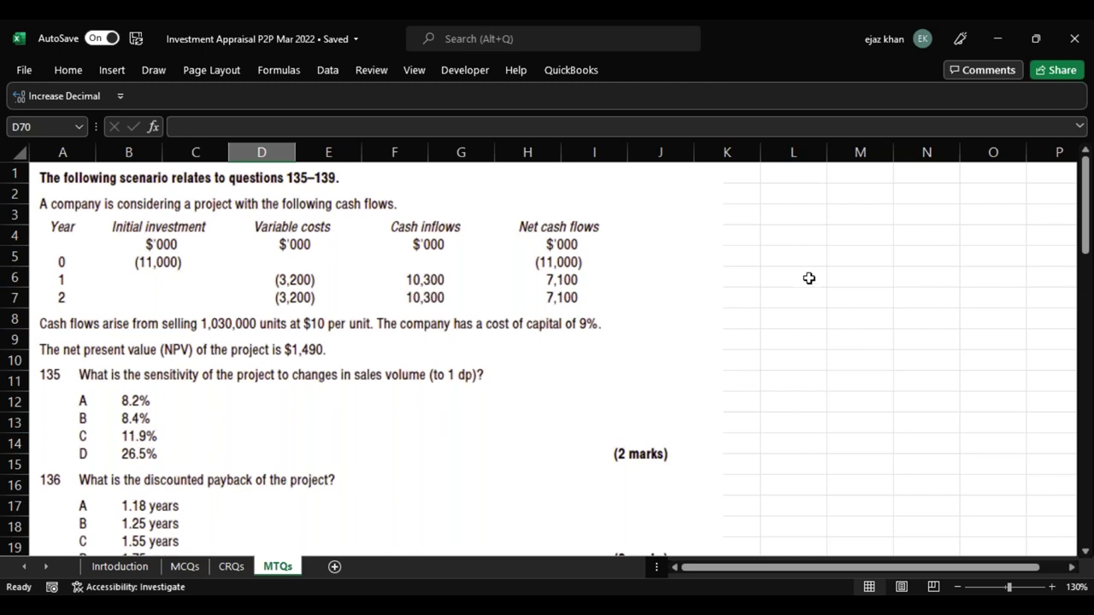
pyautogui.click(776, 214)
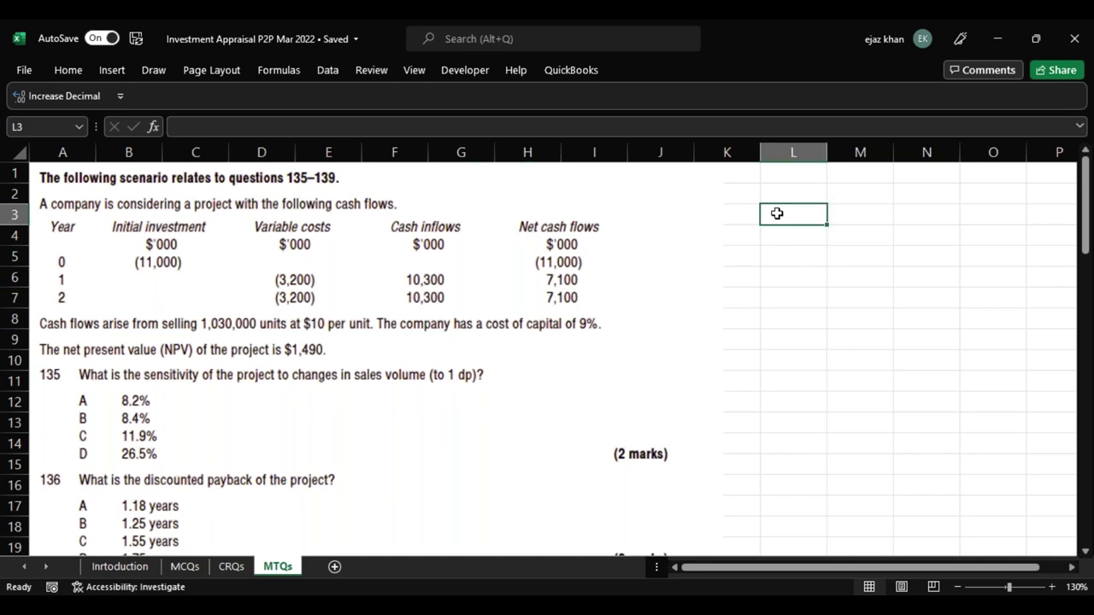
# - Enter Sales 10300 in L3:M3 and VC -3200 in L4:M4
pyautogui.write('Sales')
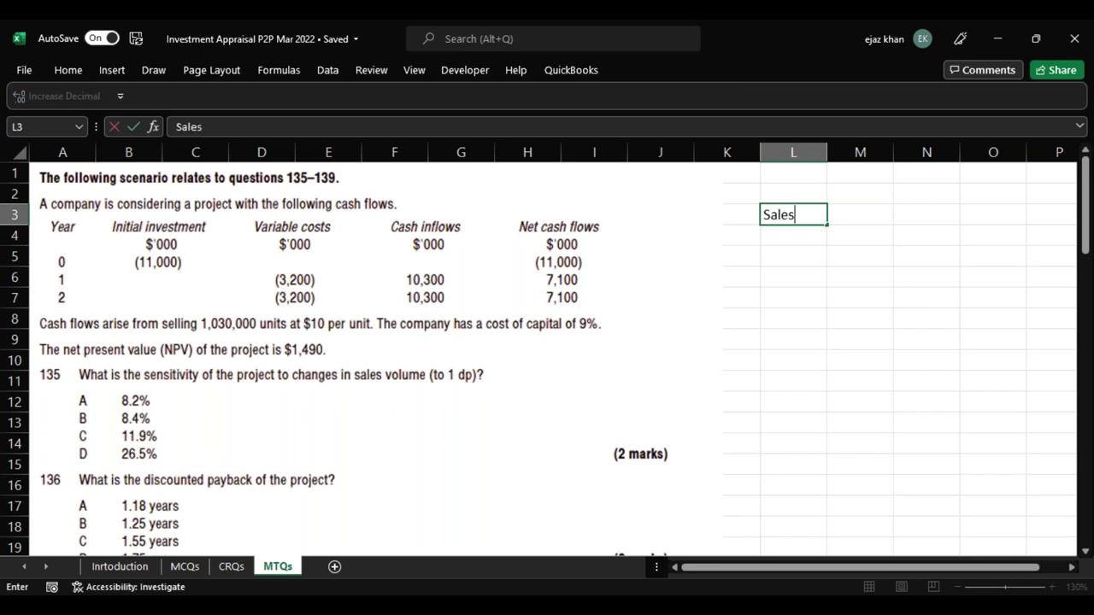
pyautogui.press('Tab')
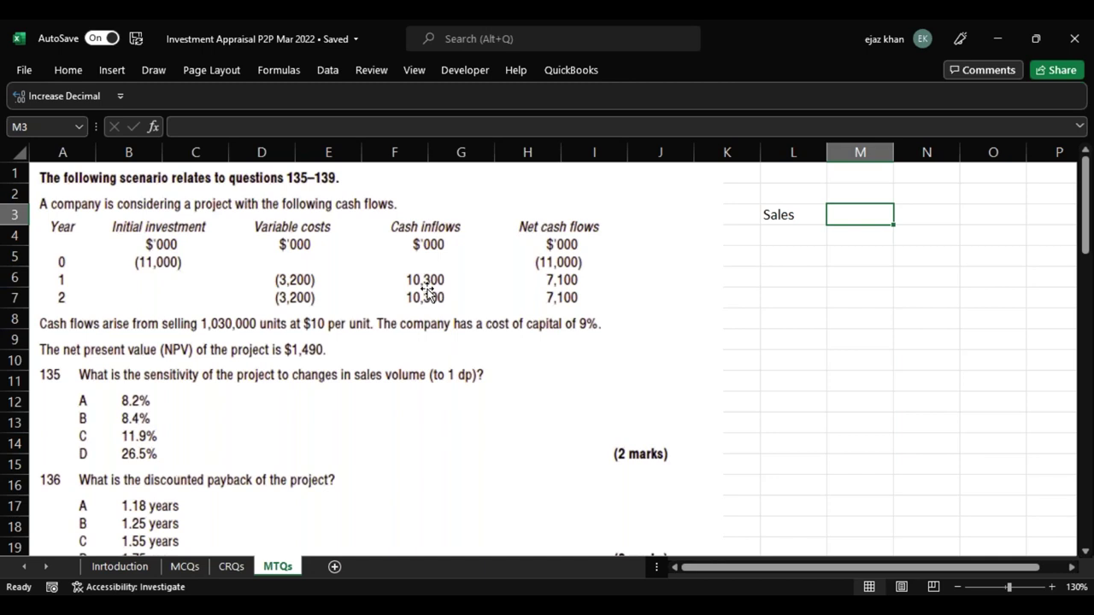
pyautogui.write('10')
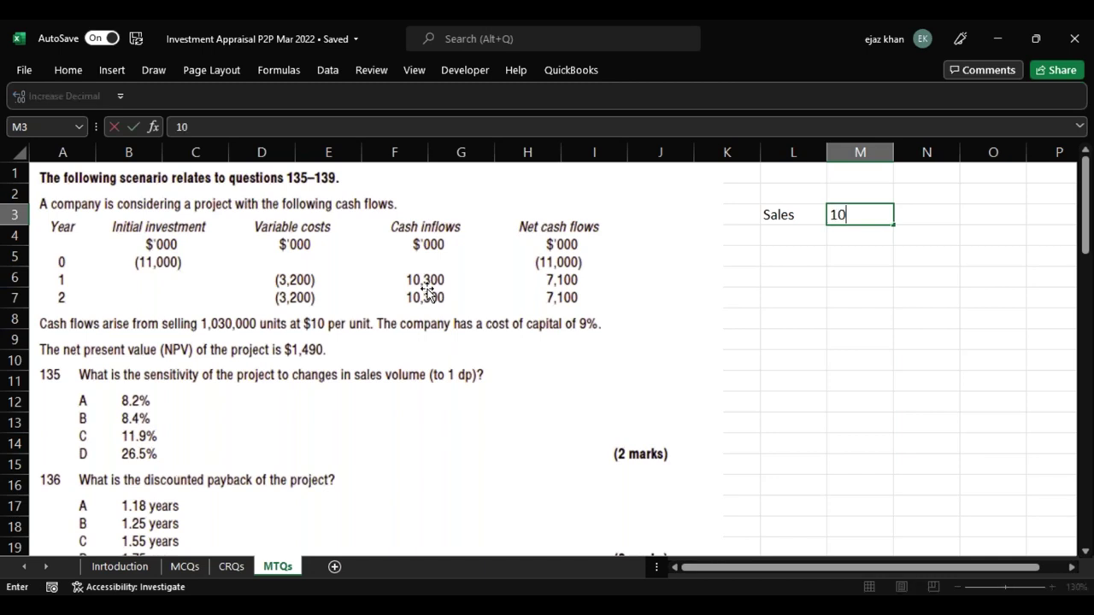
pyautogui.write('300')
pyautogui.press('Tab')
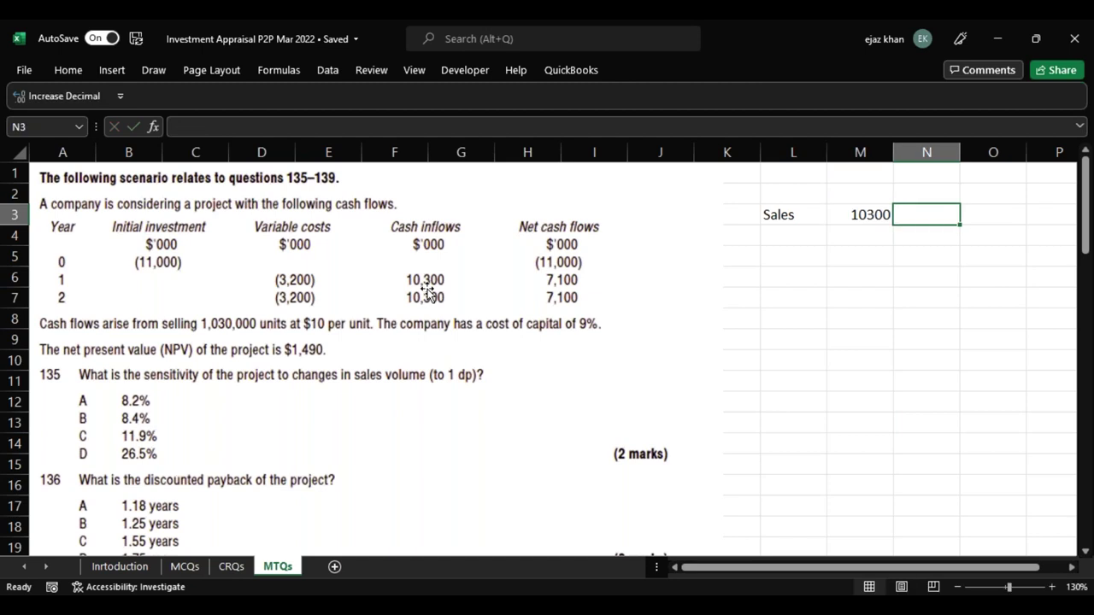
pyautogui.press('Left')
pyautogui.press('Left')
pyautogui.press('Down')
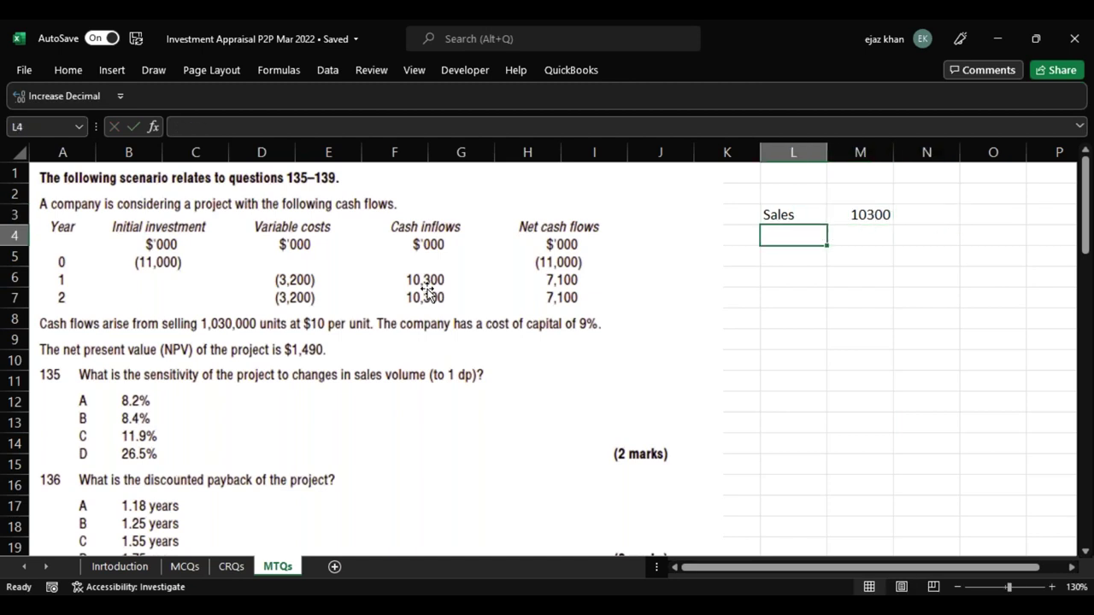
pyautogui.write('VC')
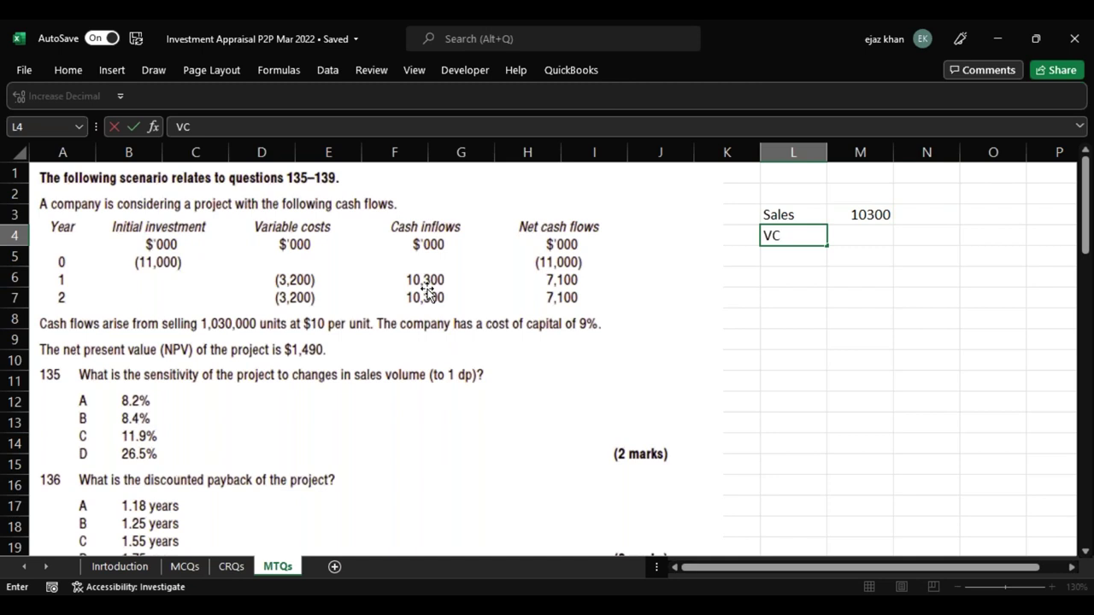
pyautogui.press('Tab')
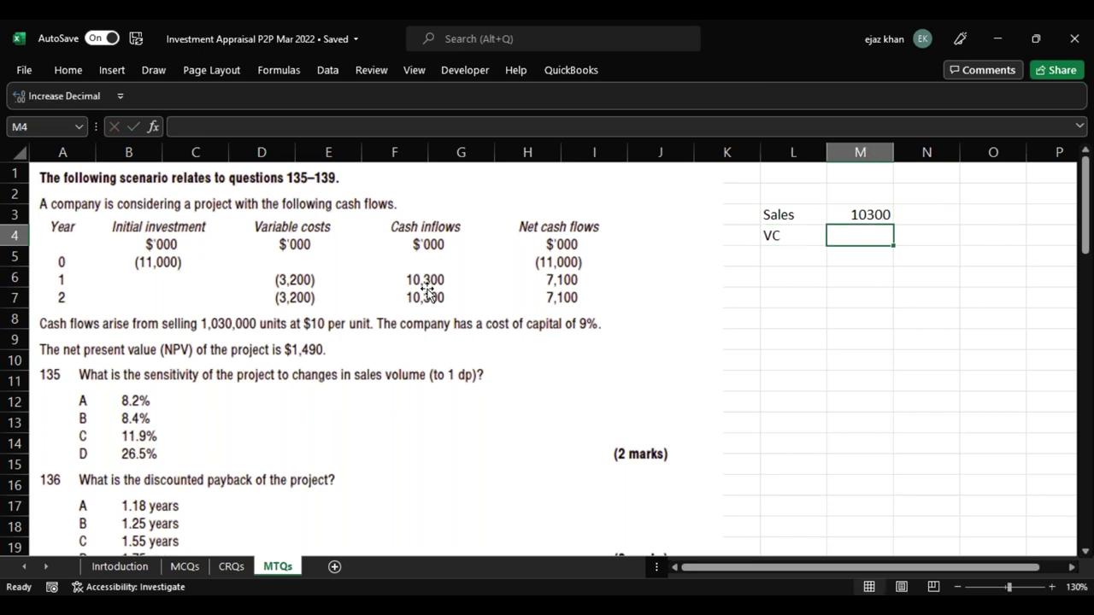
pyautogui.write('-3200')
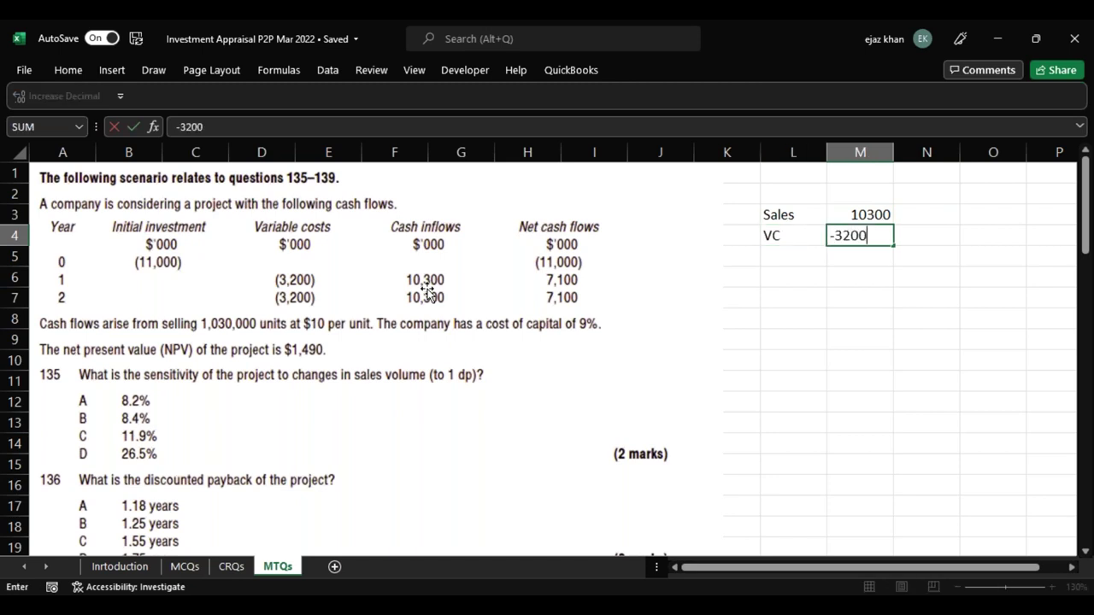
pyautogui.press('Tab')
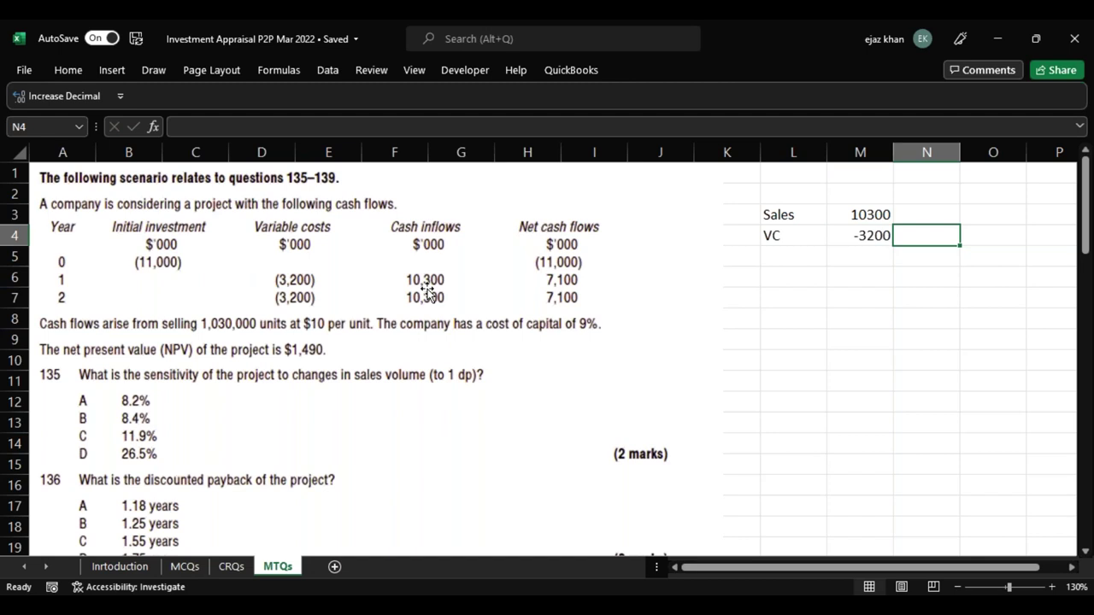
# - Enter the two-year 9% annuity factor =(1-(1+9%)^-2)/9% in N3
pyautogui.press('Up')
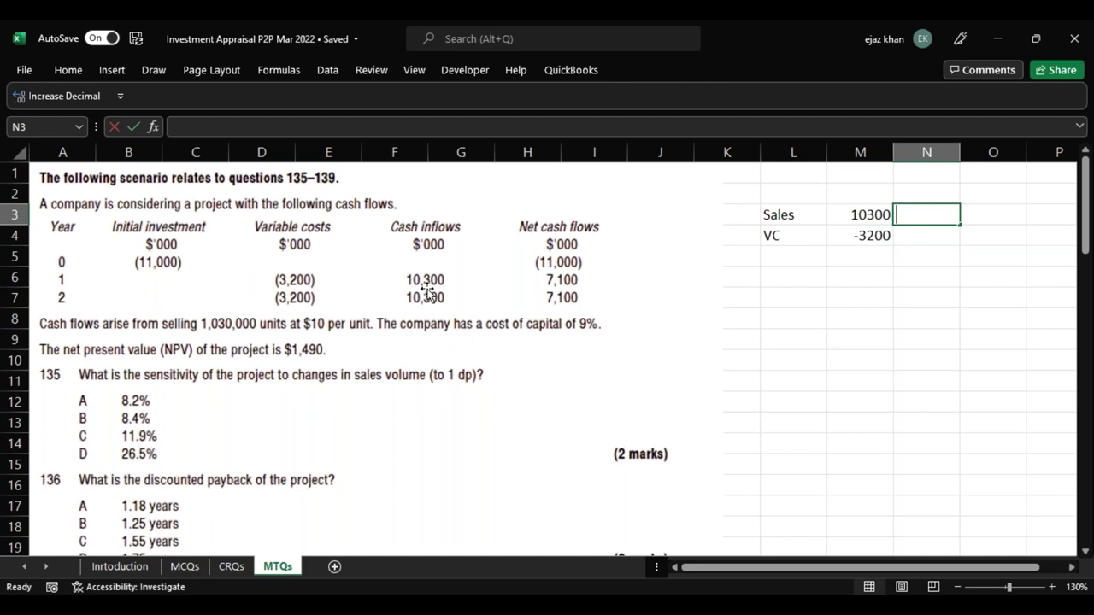
pyautogui.write('=(1-(1+9%)')
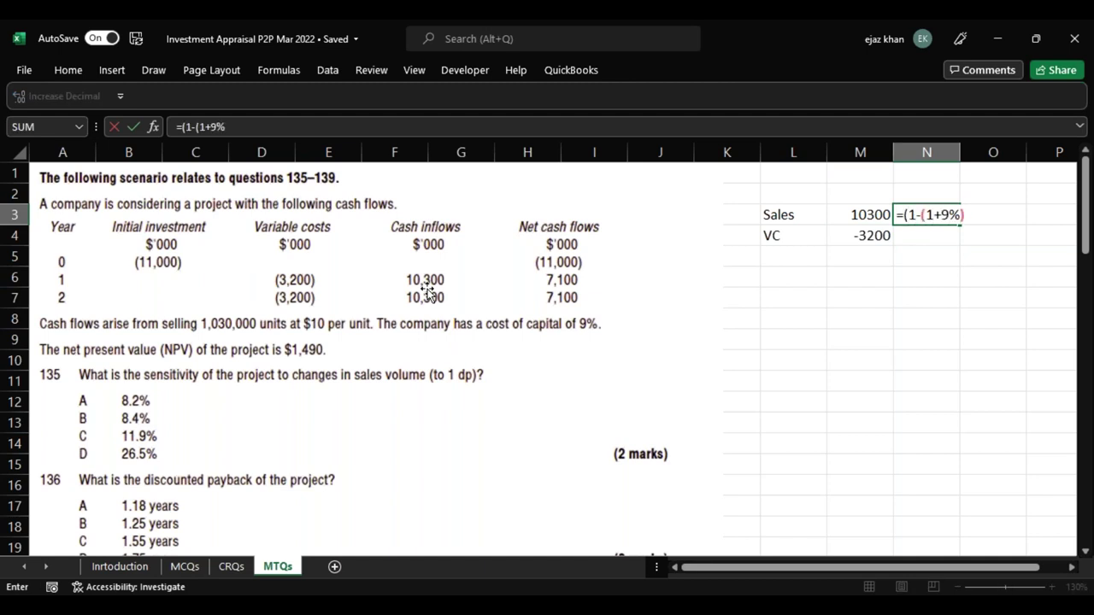
pyautogui.write('^-')
pyautogui.write('2')
pyautogui.write('_')
pyautogui.write(')')
pyautogui.write('/')
pyautogui.write('9')
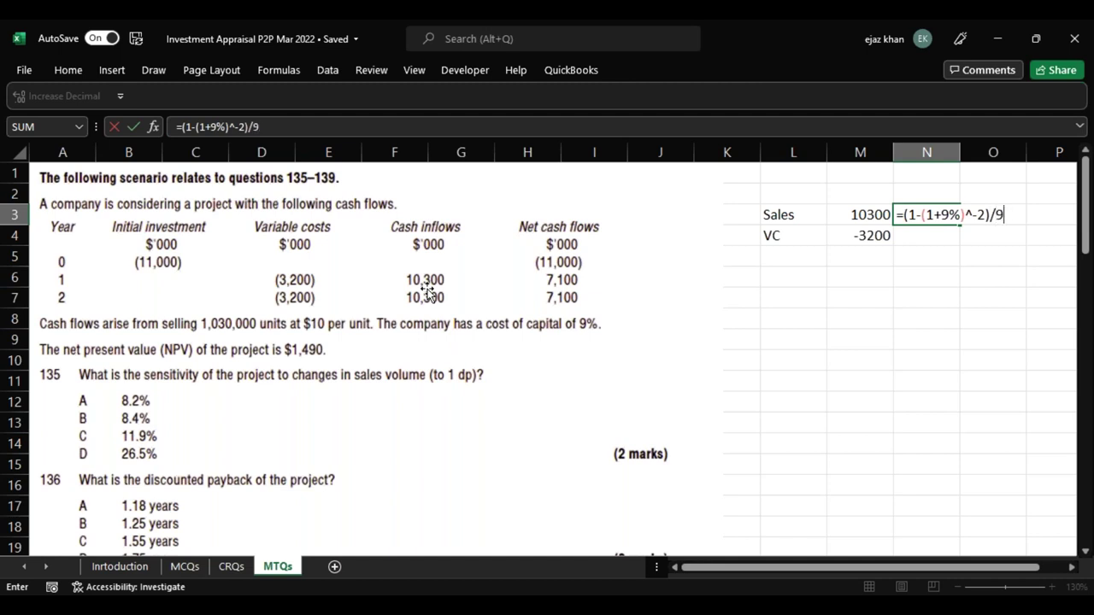
pyautogui.write('%')
pyautogui.hotkey('ctrl', 'Return')
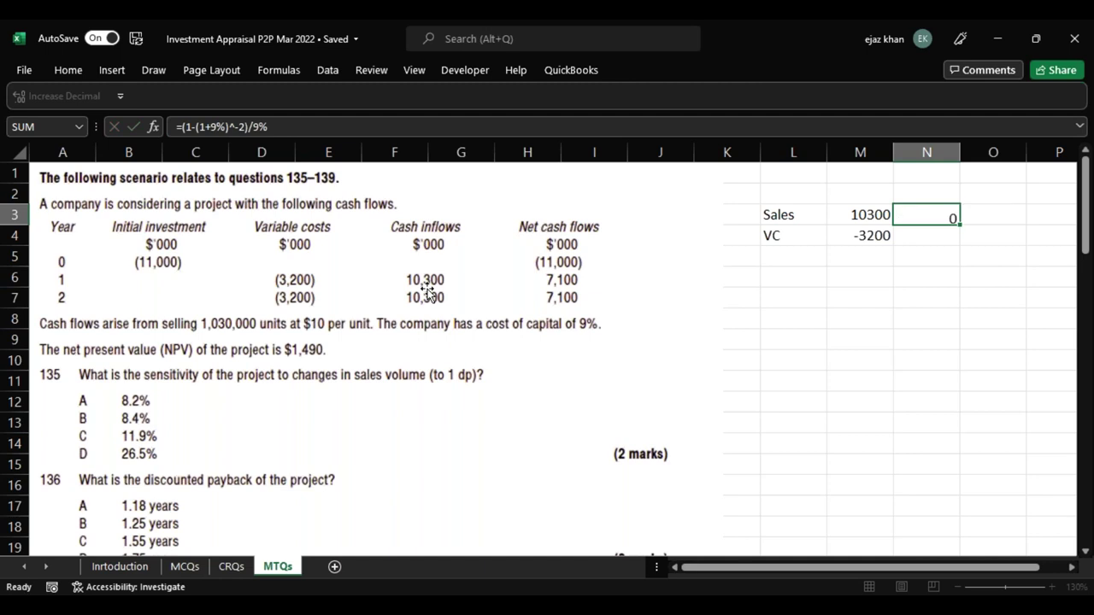
# - Copy the annuity factor to N4 and fill =N3*M3 into O3:O4 for present values
pyautogui.hotkey('ctrl', 'c')
pyautogui.press('Down')
pyautogui.hotkey('ctrl', 'v')
pyautogui.press('Escape')
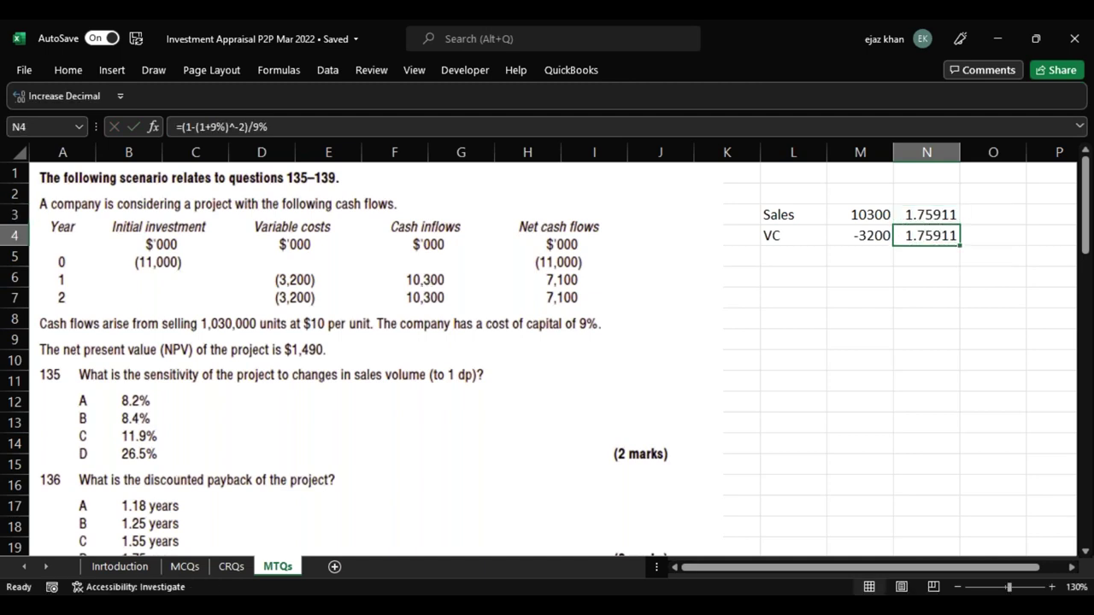
pyautogui.press('Right')
pyautogui.press('Up')
pyautogui.hotkey('shift', 'Down')
pyautogui.write('=')
pyautogui.press('Left')
pyautogui.write('*')
pyautogui.press('Left')
pyautogui.press('Left')
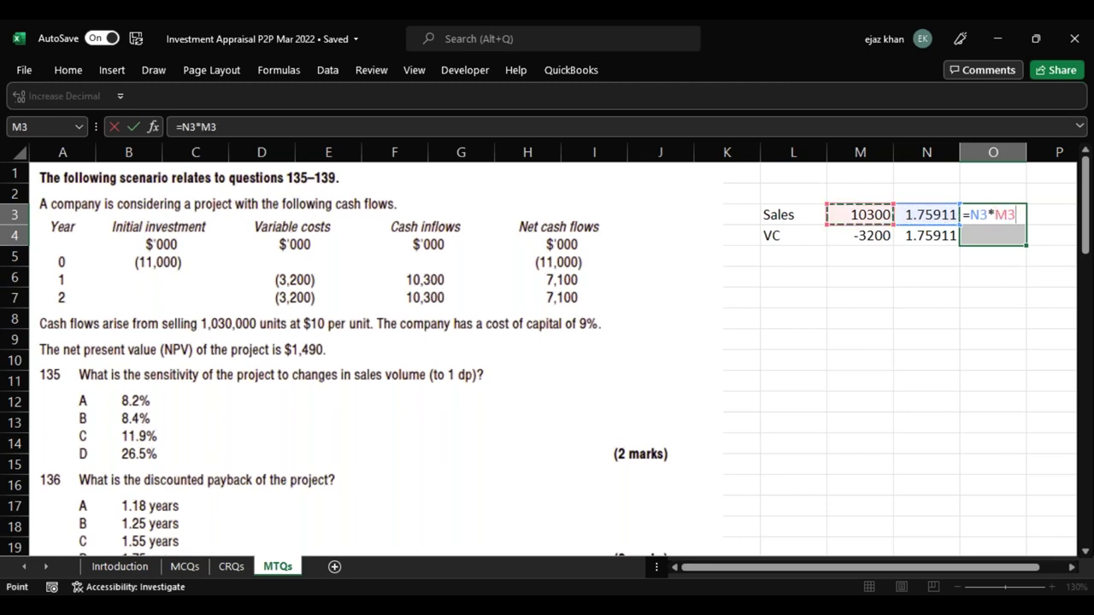
pyautogui.hotkey('ctrl', 'Return')
# - Add a PV heading in O2 and total the present values with =O3+O4 in O5
pyautogui.press('Up')
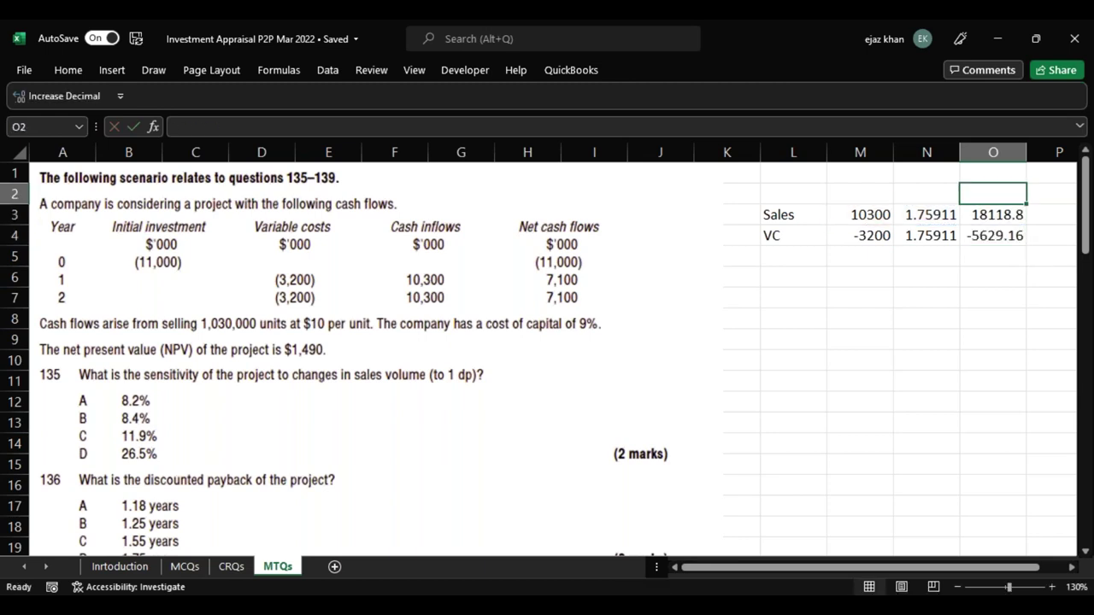
pyautogui.write('PV')
pyautogui.press('Down')
pyautogui.press('Down')
pyautogui.press('Down')
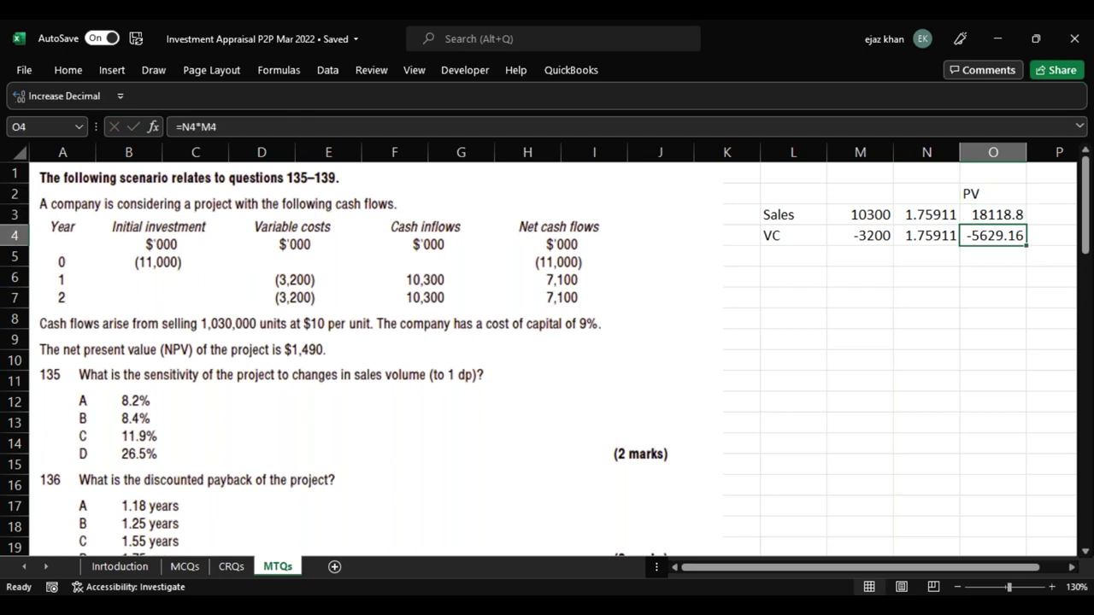
pyautogui.write('=')
pyautogui.press('Up')
pyautogui.press('Up')
pyautogui.write('+')
pyautogui.press('Down')
pyautogui.press('Return')
pyautogui.press('Up')
# - Label the total row 'Contribution' in L5
pyautogui.press('Left')
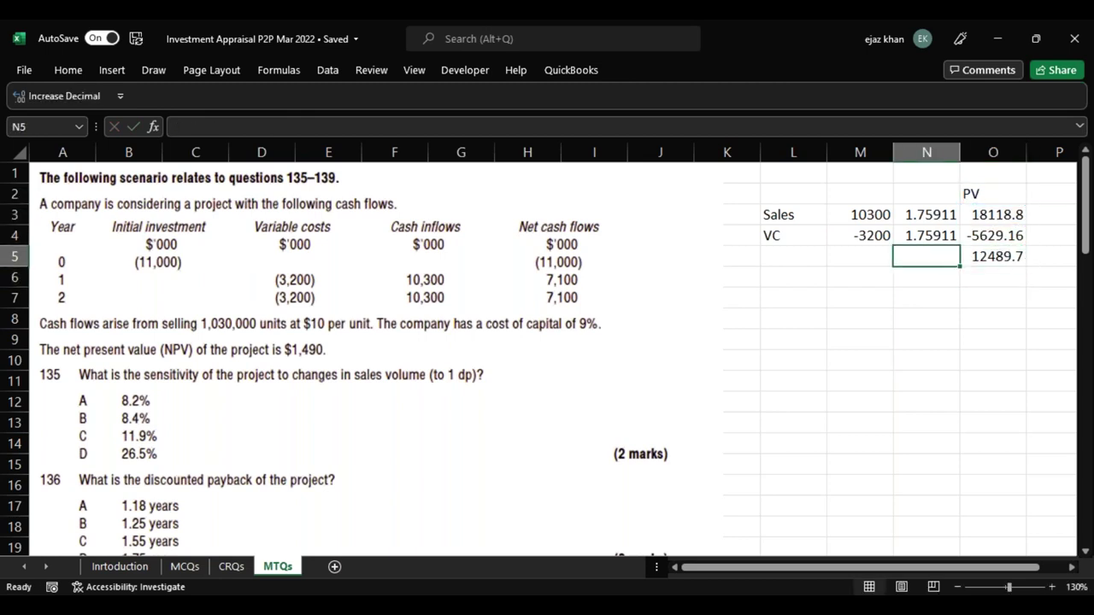
pyautogui.press('Left')
pyautogui.press('Left')
pyautogui.write('Cnnt')
pyautogui.press('BackSpace')
pyautogui.press('BackSpace')
pyautogui.press('BackSpace')
pyautogui.write('ontribti')
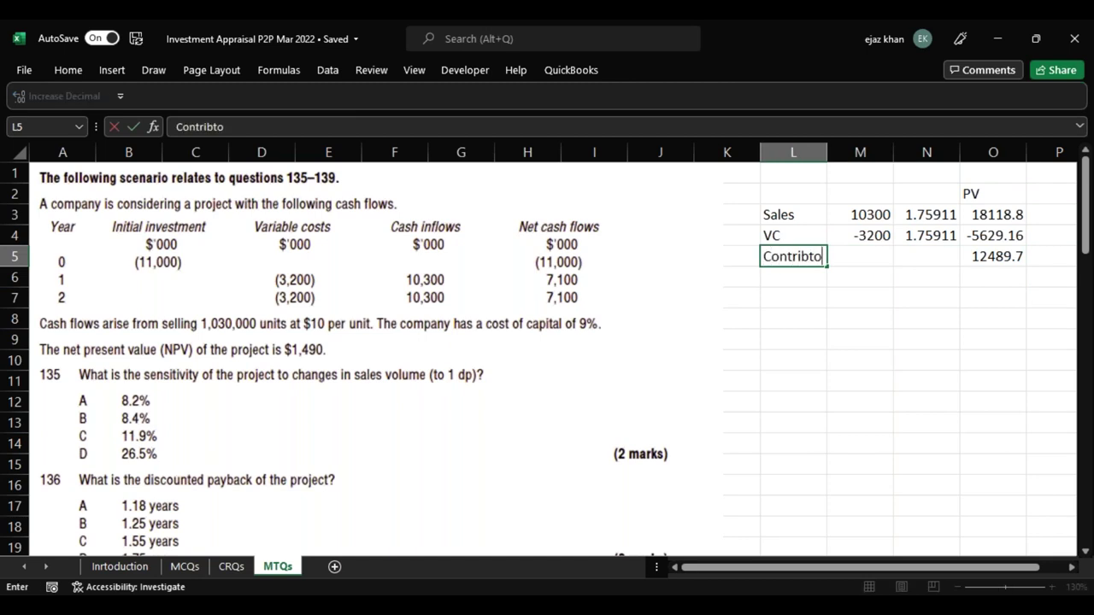
pyautogui.write('on')
pyautogui.press('BackSpace')
pyautogui.press('BackSpace')
pyautogui.press('BackSpace')
pyautogui.press('BackSpace')
pyautogui.write('i')
pyautogui.press('BackSpace')
pyautogui.write('iti')
pyautogui.press('BackSpace')
pyautogui.press('BackSpace')
pyautogui.press('BackSpace')
pyautogui.write('ution')
pyautogui.press('Right')
pyautogui.press('Right')
pyautogui.press('Right')
# - Give O4 a bottom border and widen column L to fit the labels
pyautogui.press('Up')
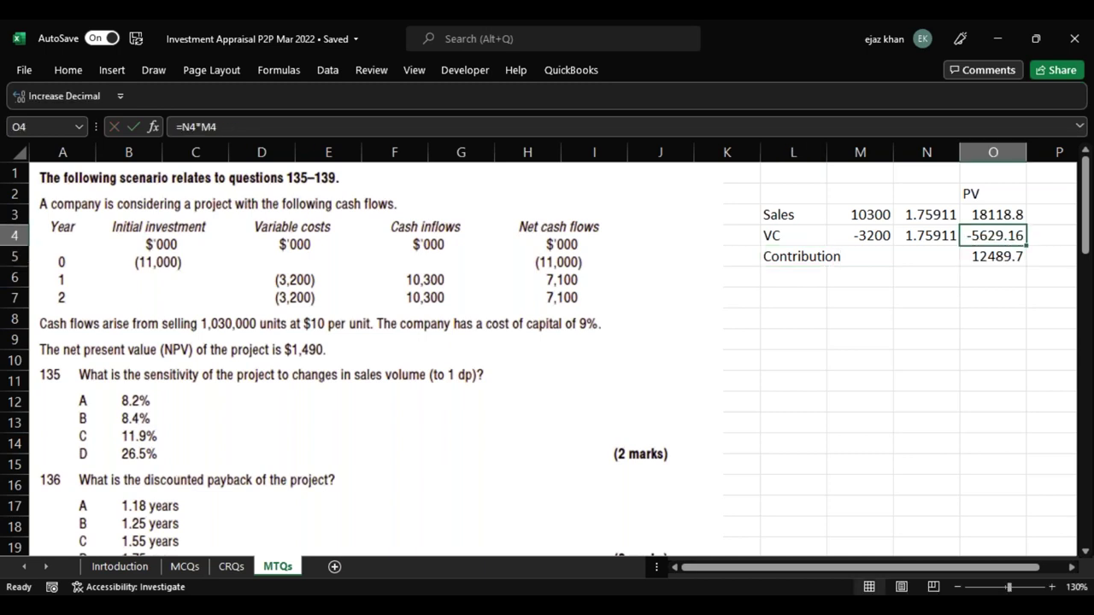
pyautogui.click(67, 71)
pyautogui.click(238, 127)
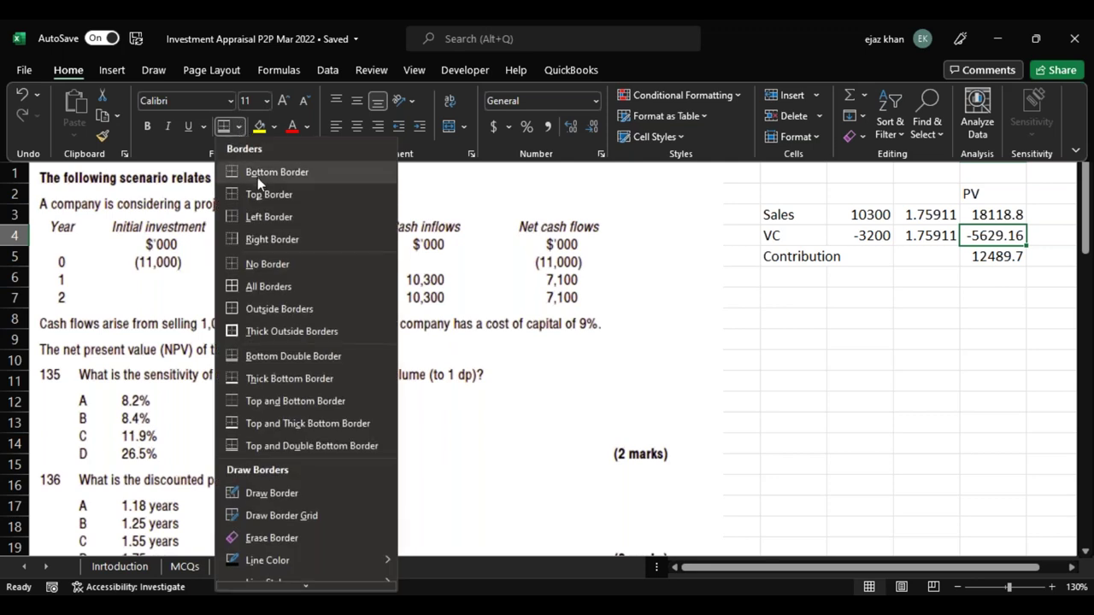
pyautogui.click(257, 175)
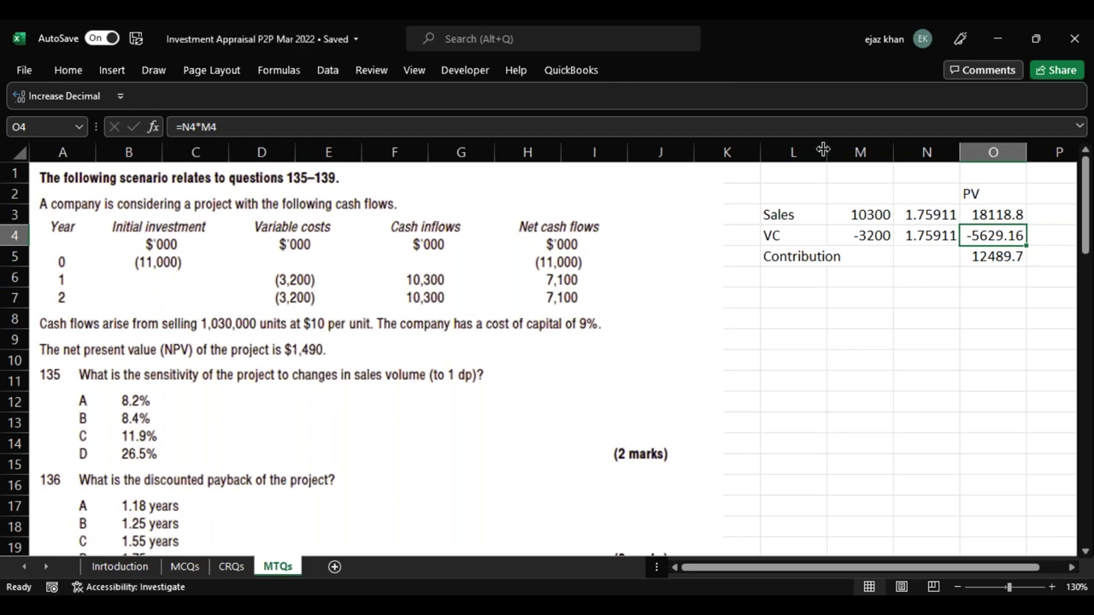
pyautogui.moveTo(823, 150); pyautogui.dragTo(850, 147)
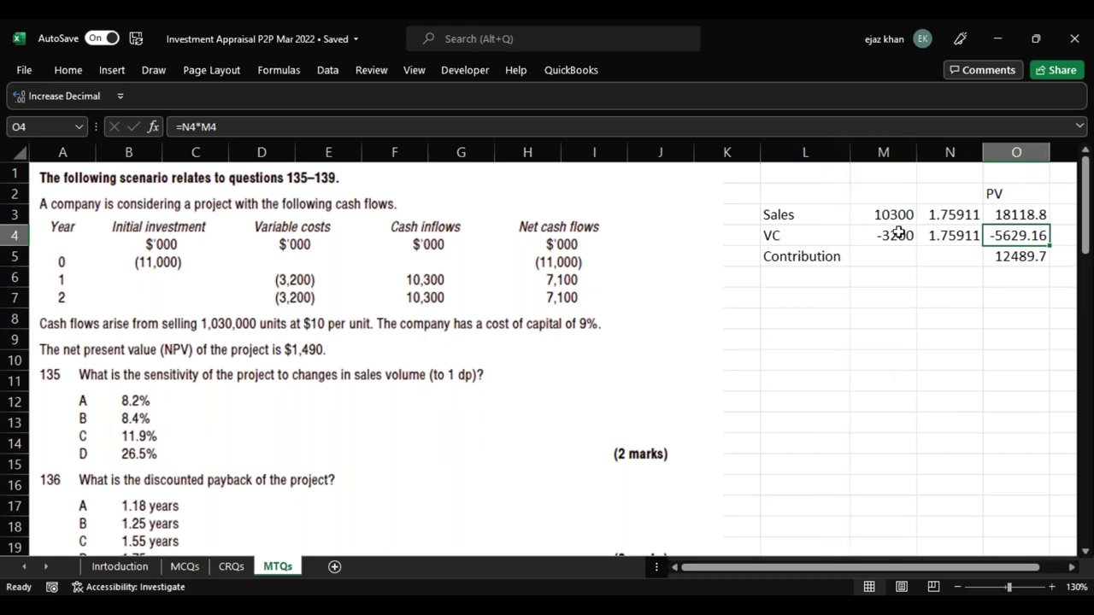
# - Enter 'Less: Initial Investment' in L6 with -11000 in O6
pyautogui.click(1020, 280)
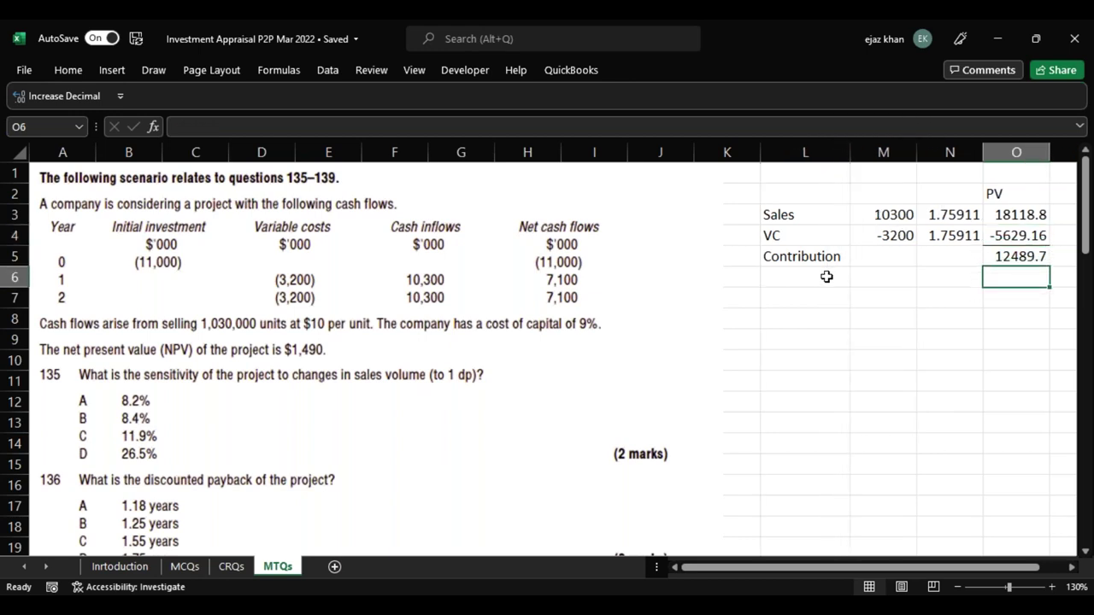
pyautogui.click(826, 276)
pyautogui.write('Less: ')
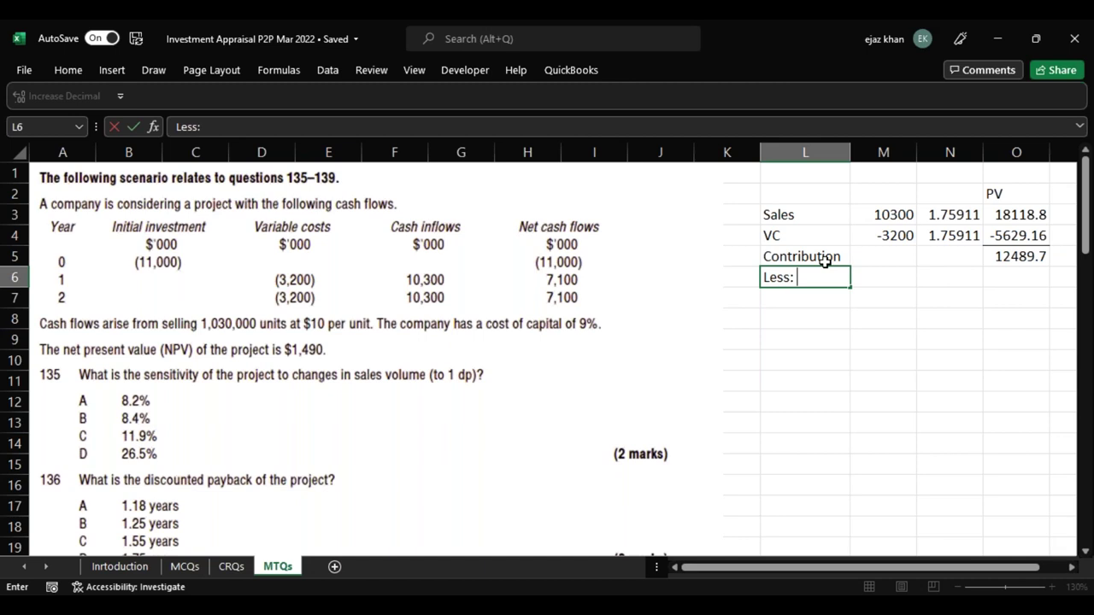
pyautogui.write('Initial Inves')
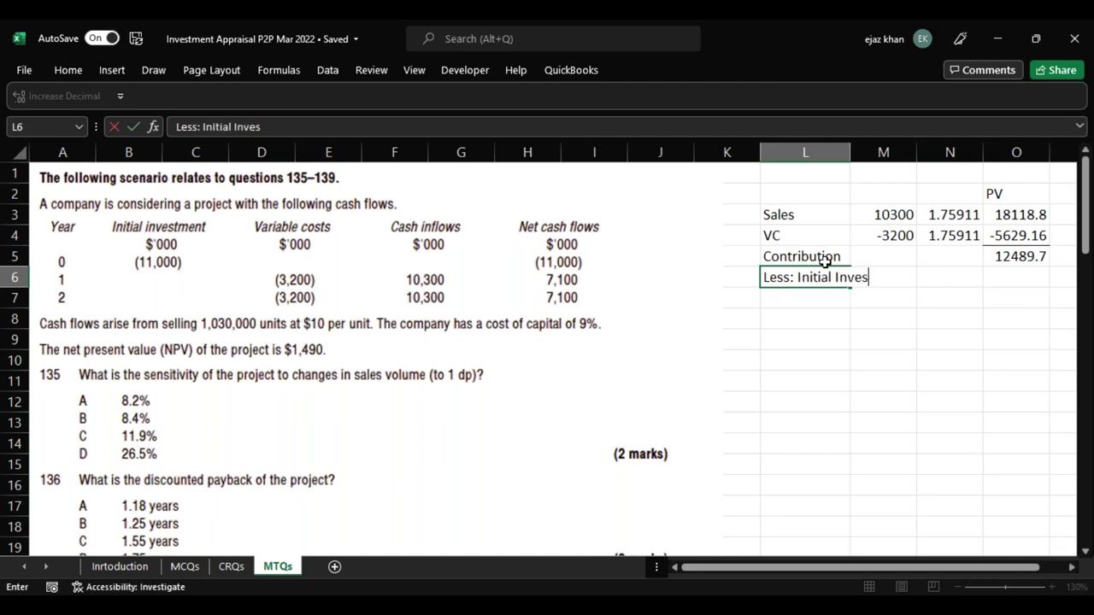
pyautogui.write('tment')
pyautogui.press('Tab')
pyautogui.press('Tab')
pyautogui.press('Tab')
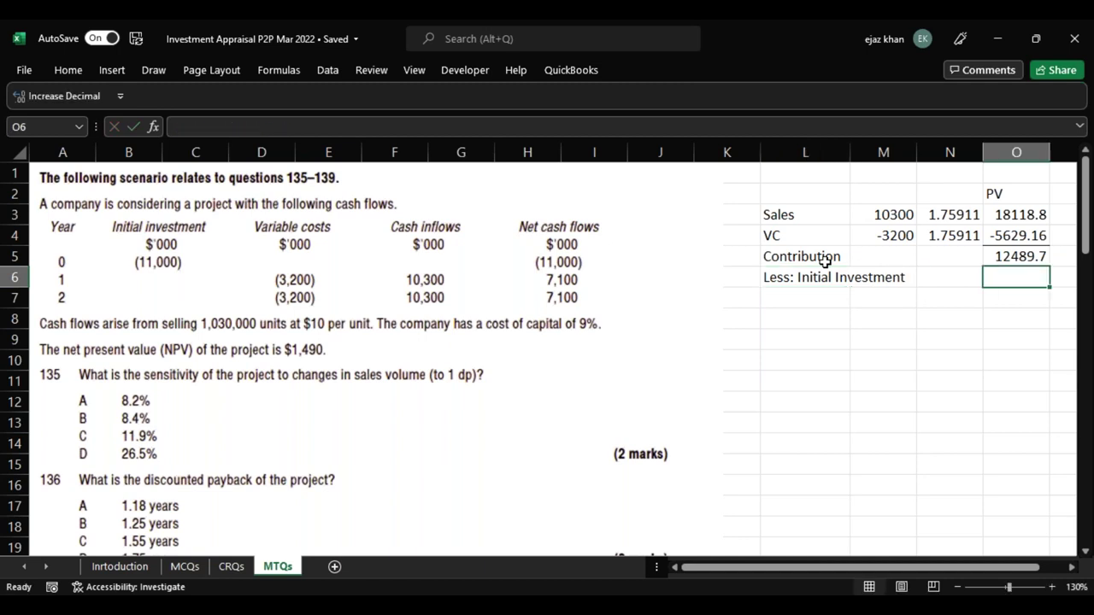
pyautogui.write('-11000')
pyautogui.press('Return')
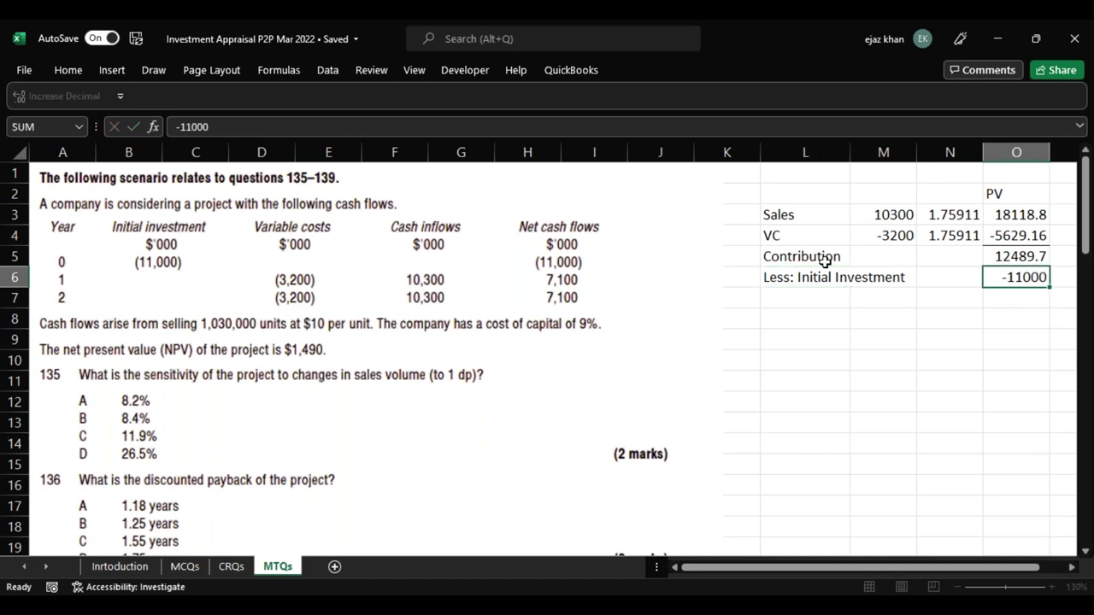
# - Compute the NPV in O7 with =O5+O6
pyautogui.press('Right')
pyautogui.press('Right')
pyautogui.press('Right')
pyautogui.write('=')
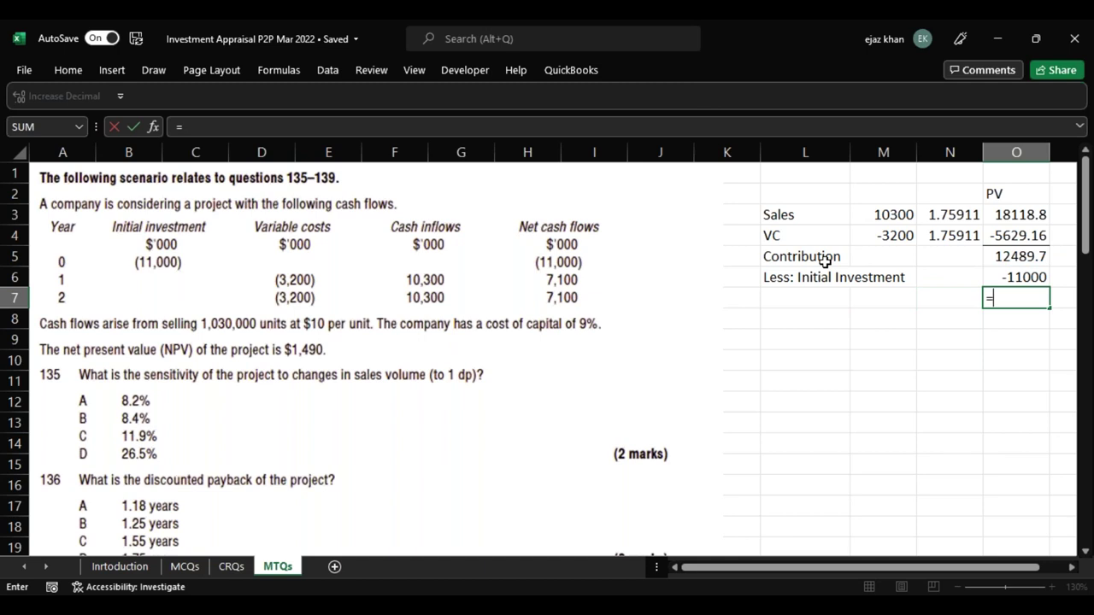
pyautogui.press('Up')
pyautogui.press('Up')
pyautogui.write('+')
pyautogui.press('Up')
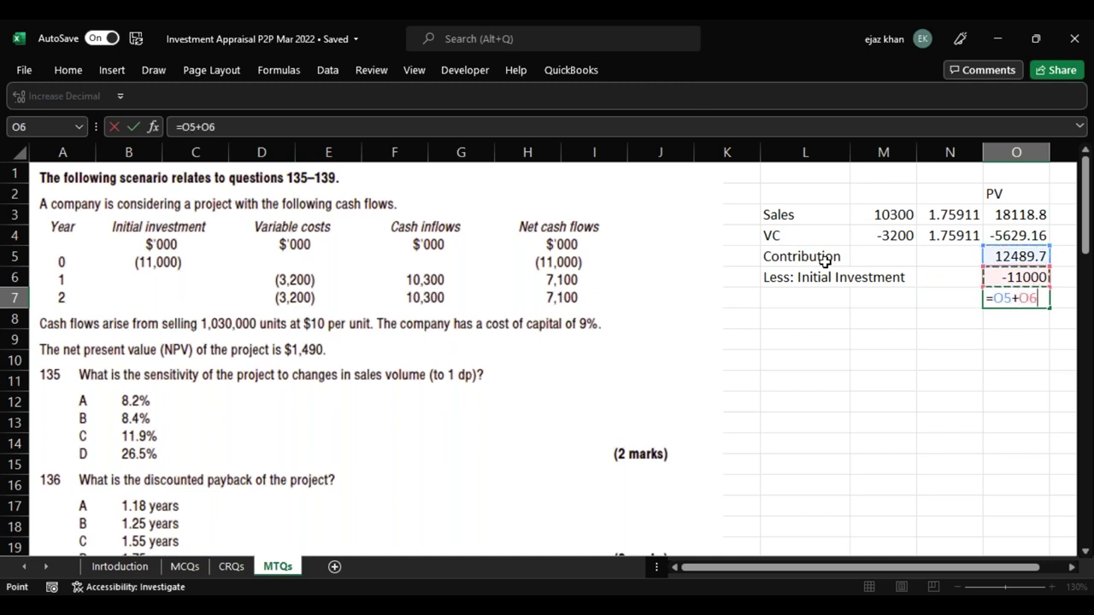
pyautogui.press('Return')
pyautogui.press('Up')
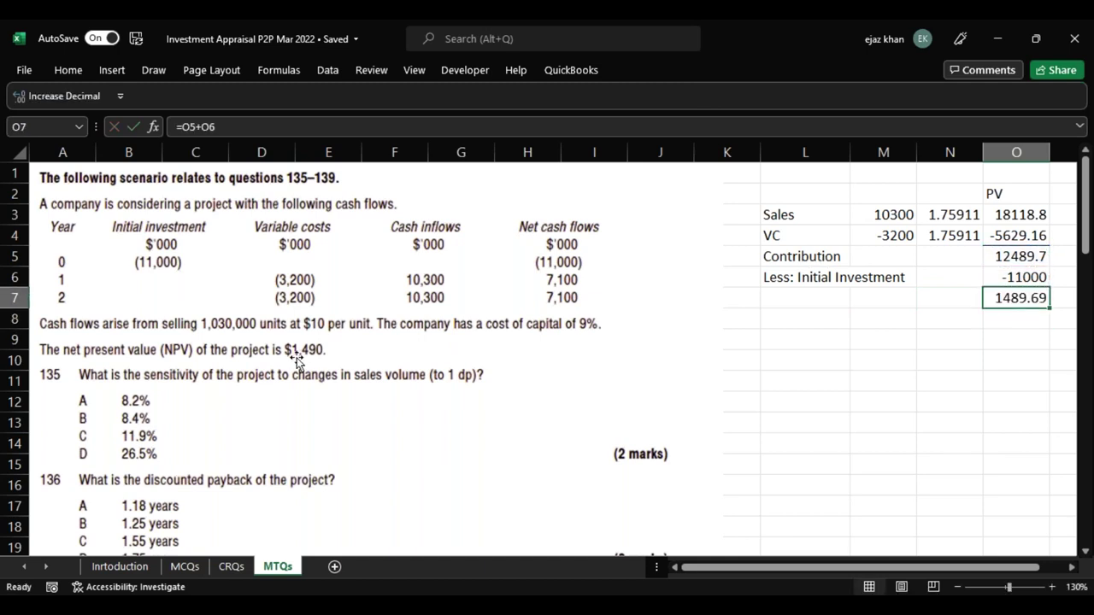
# - Round the NPV to the whole number 1490 and label L7 'NPV'
pyautogui.click(69, 70)
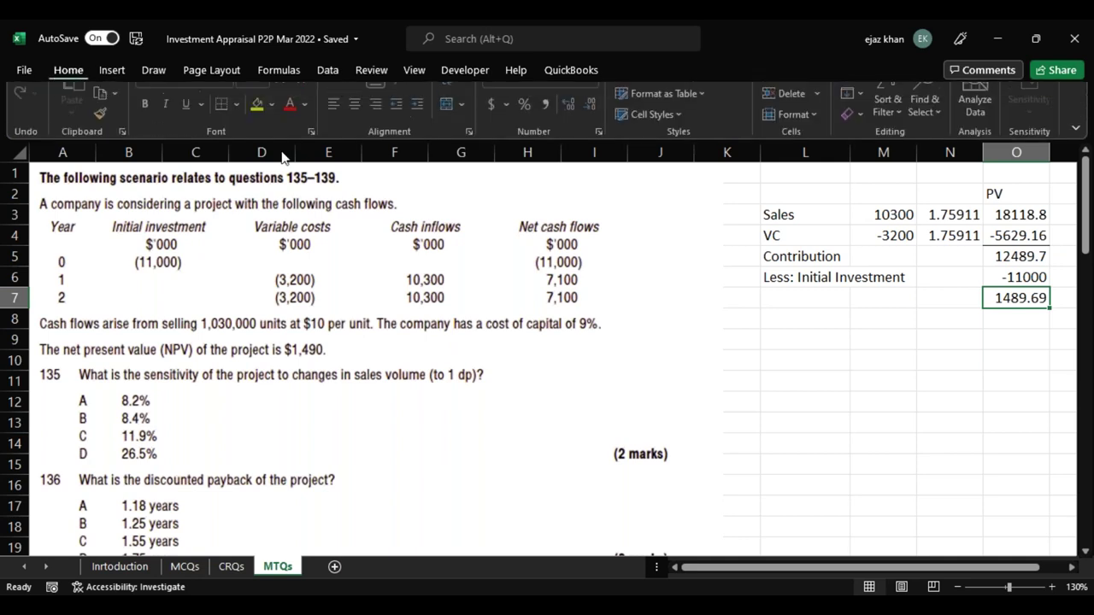
pyautogui.click(589, 128)
pyautogui.click(589, 127)
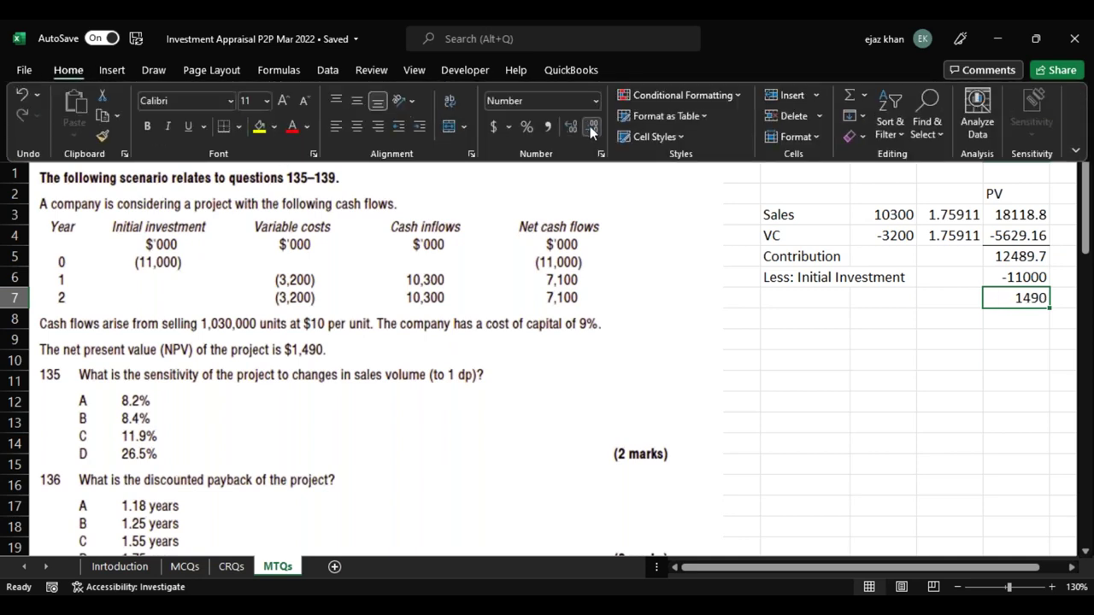
pyautogui.press('Escape')
pyautogui.press('Left')
pyautogui.press('Left')
pyautogui.press('Left')
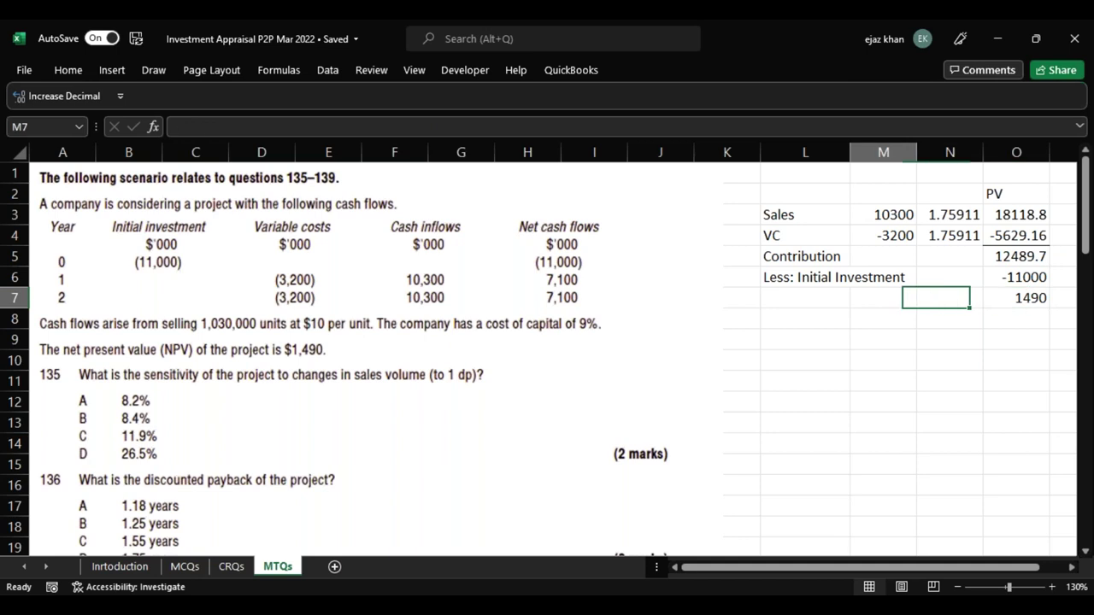
pyautogui.press('F2')
pyautogui.write('NPV')
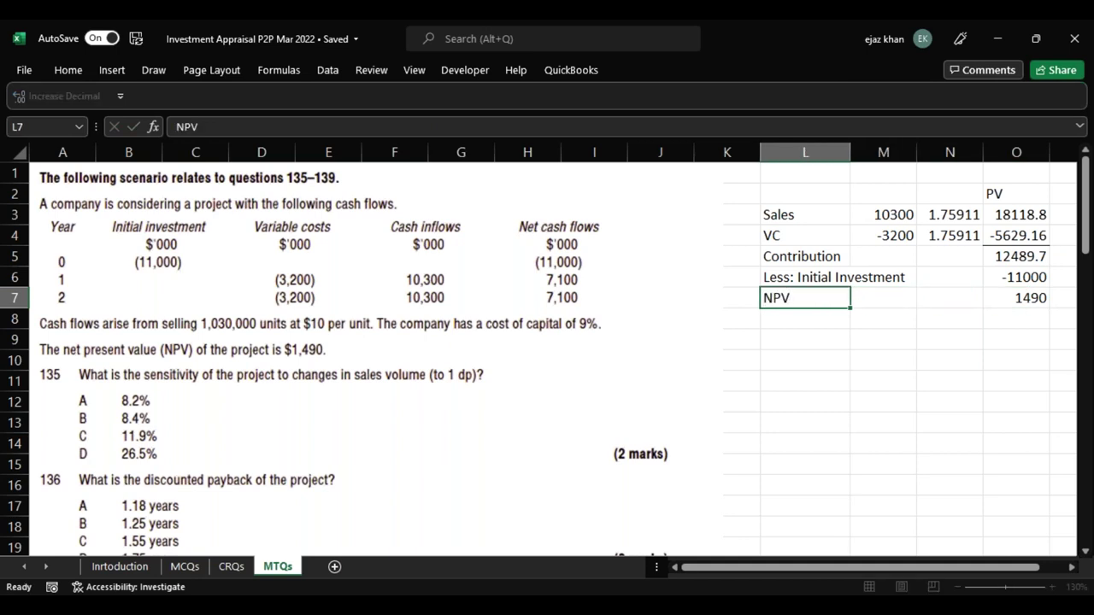
pyautogui.press('Return')
pyautogui.press('Return')
pyautogui.press('Return')
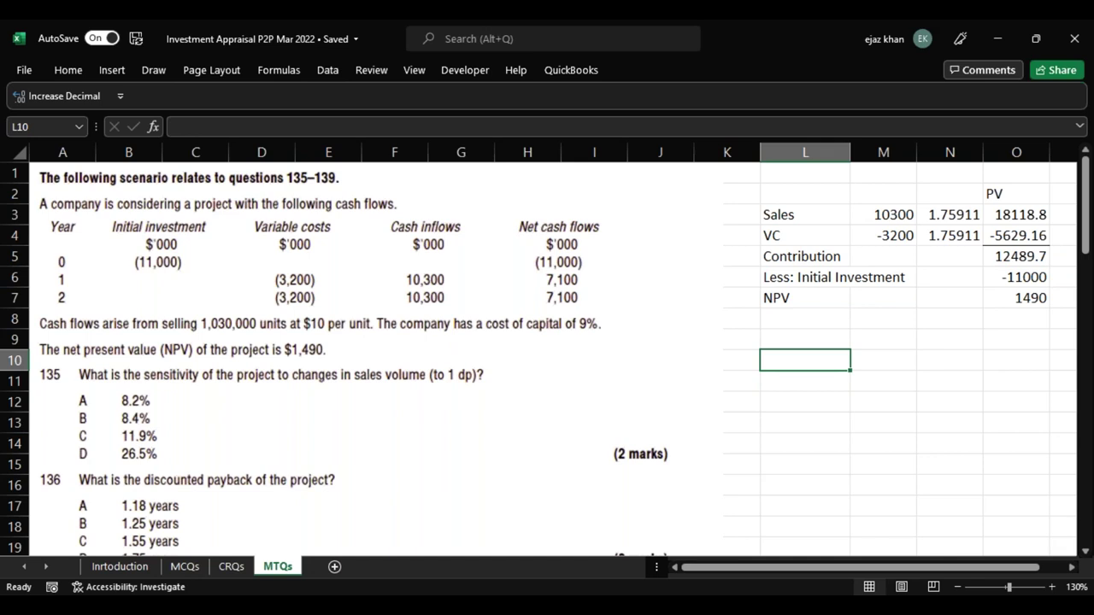
# - Start the formula =O7/O5 in M10, dividing NPV by contribution, leaving it uncommitted
pyautogui.press('Right')
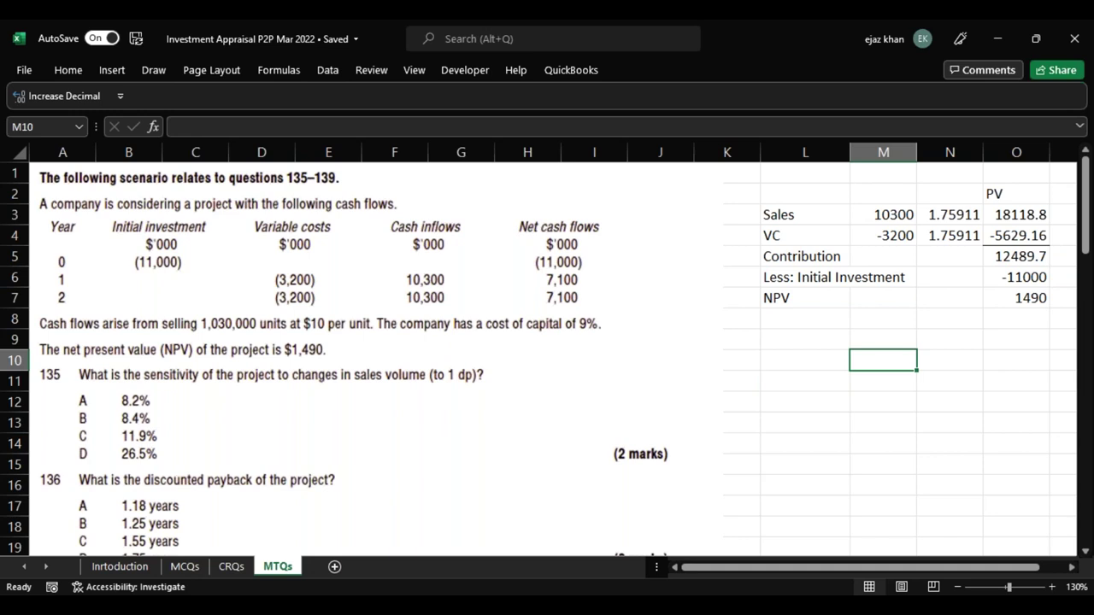
pyautogui.write('=')
pyautogui.press('Up')
pyautogui.press('Right')
pyautogui.press('Right')
pyautogui.press('Up')
pyautogui.press('Up')
pyautogui.write('/')
pyautogui.press('Up')
pyautogui.press('Up')
pyautogui.press('Up')
pyautogui.press('Up')
pyautogui.press('Right')
pyautogui.press('Right')
pyautogui.press('Up')
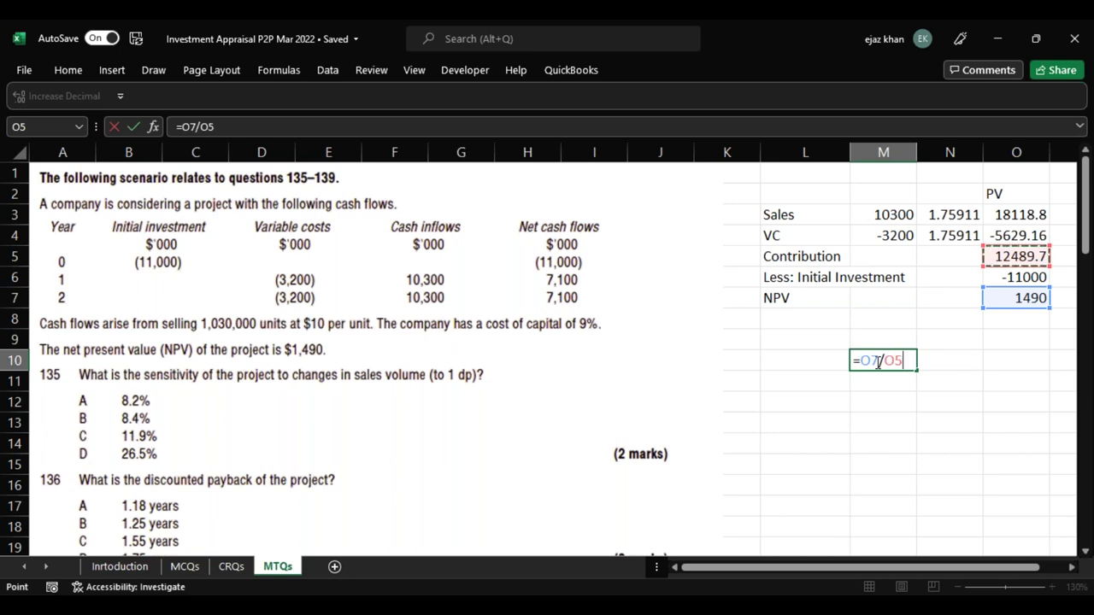
# - Commit =O7/O5 in M10 and format it as a one-decimal percentage, 11.9%
pyautogui.press('Return')
pyautogui.press('Up')
pyautogui.click(69, 71)
pyautogui.click(527, 128)
pyautogui.click(570, 128)
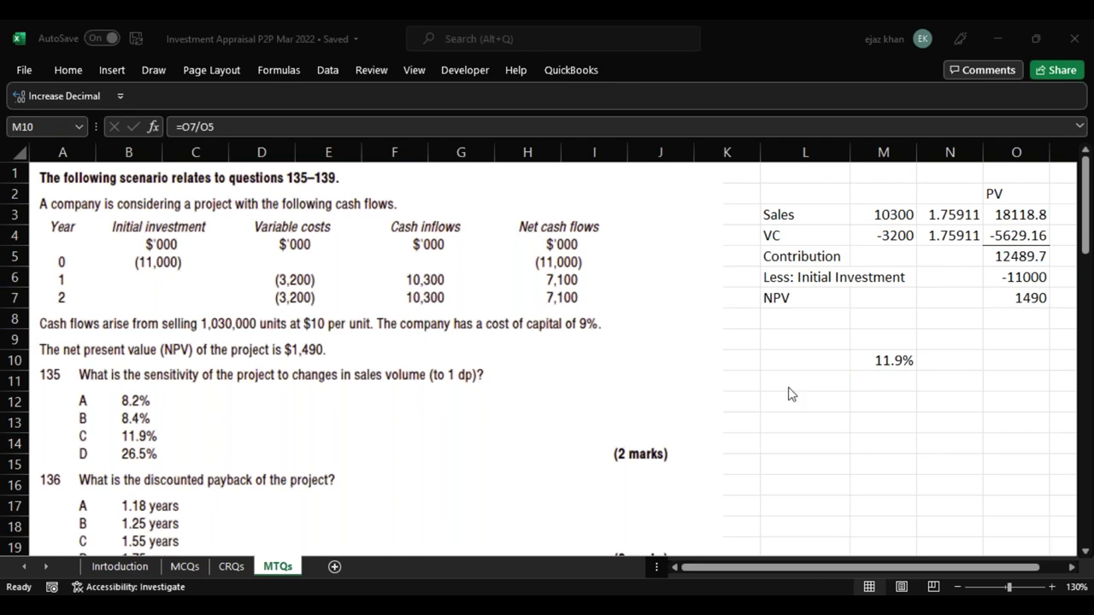
pyautogui.click(784, 420)
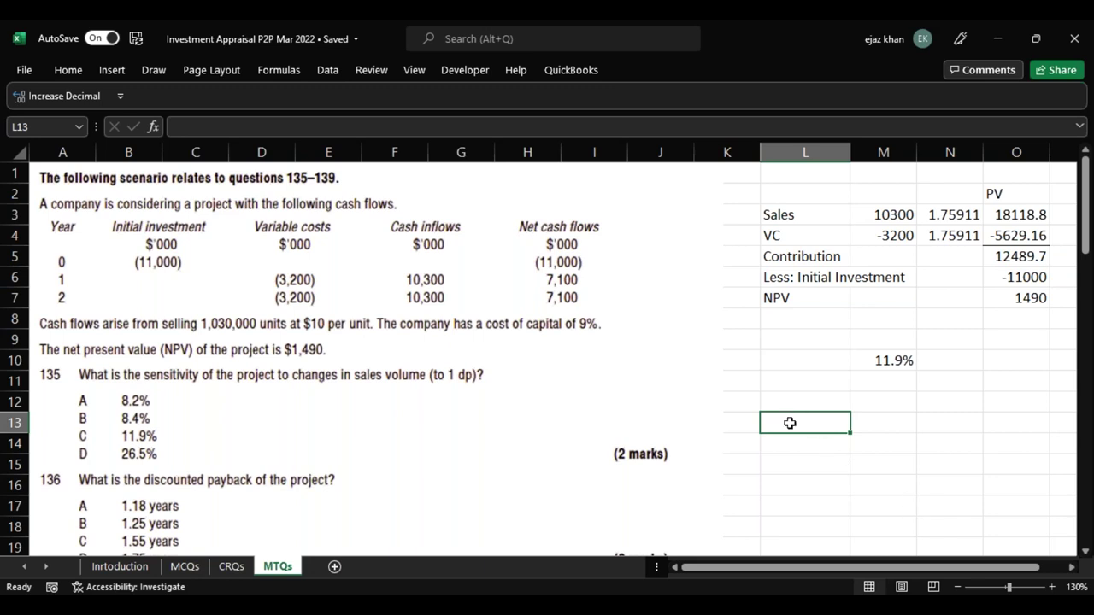
# - Fill row 13 with year 0, 'Initial Investment' and -11000
pyautogui.press('F2')
pyautogui.write('Initial Invest')
pyautogui.press('BackSpace')
pyautogui.press('BackSpace')
pyautogui.press('BackSpace')
pyautogui.press('BackSpace')
pyautogui.press('BackSpace')
pyautogui.press('BackSpace')
pyautogui.press('BackSpace')
pyautogui.press('BackSpace')
pyautogui.press('BackSpace')
pyautogui.press('BackSpace')
pyautogui.press('BackSpace')
pyautogui.press('BackSpace')
pyautogui.press('BackSpace')
pyautogui.press('BackSpace')
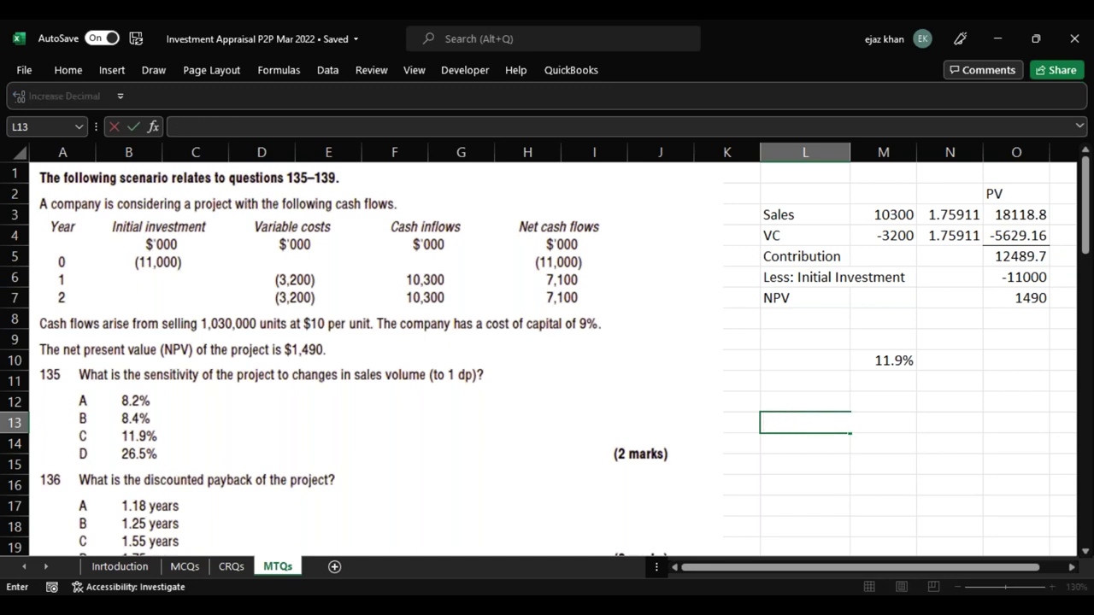
pyautogui.write('Initial Investment')
pyautogui.press('Tab')
pyautogui.write('-11000')
pyautogui.press('Tab')
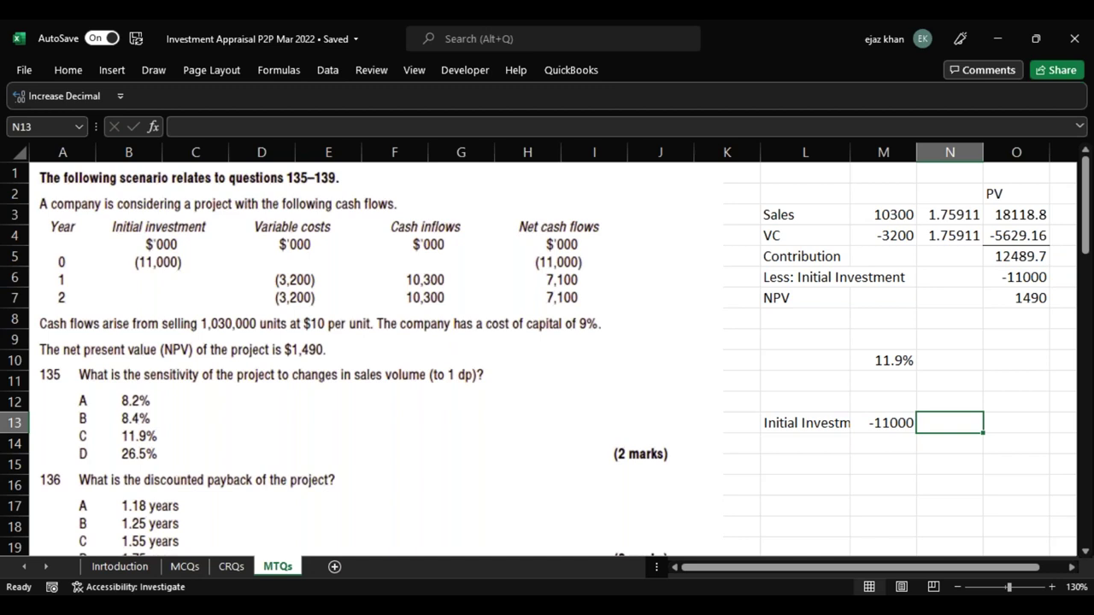
pyautogui.press('Left')
pyautogui.press('Left')
pyautogui.press('Left')
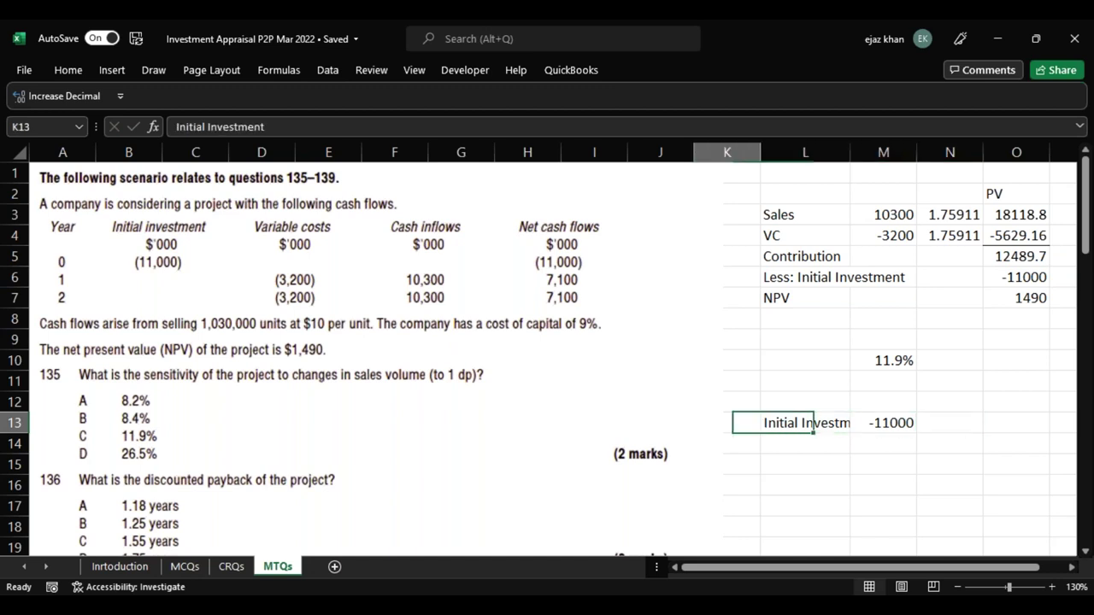
pyautogui.write('0')
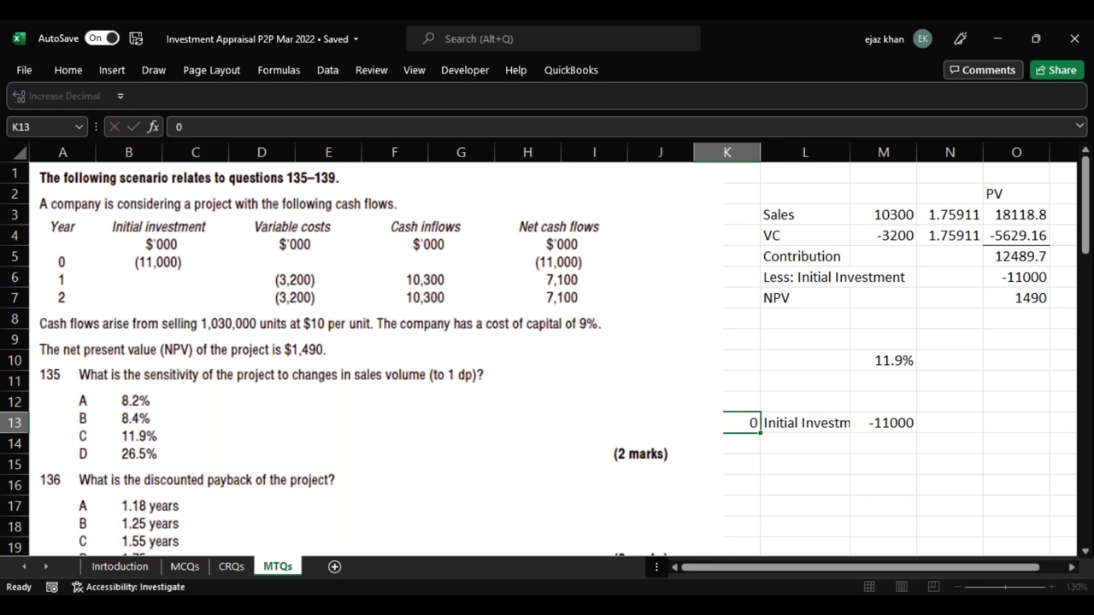
pyautogui.press('Right')
pyautogui.press('Down')
pyautogui.press('Left')
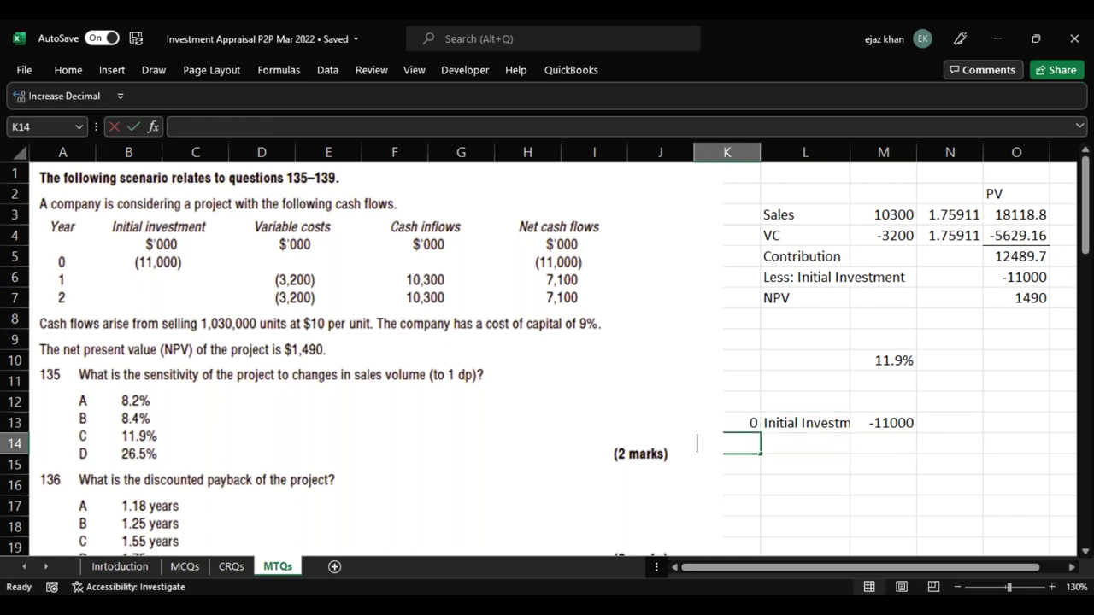
# - Fill row 14 with year 1, 'Cashinflow' and =10300-3200, giving 7100
pyautogui.write('1')
pyautogui.press('Right')
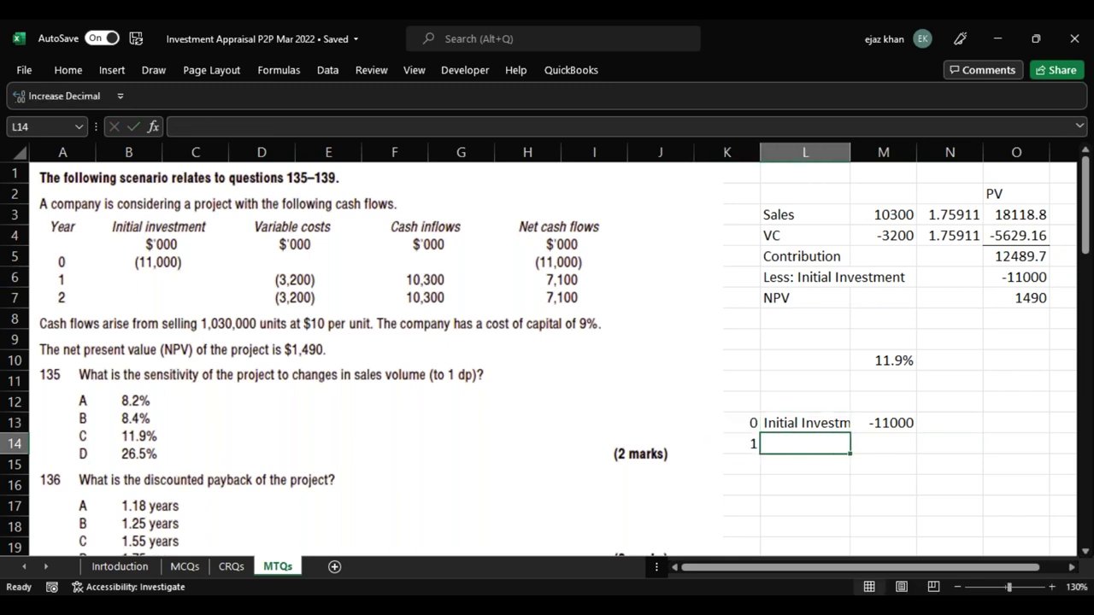
pyautogui.write('C')
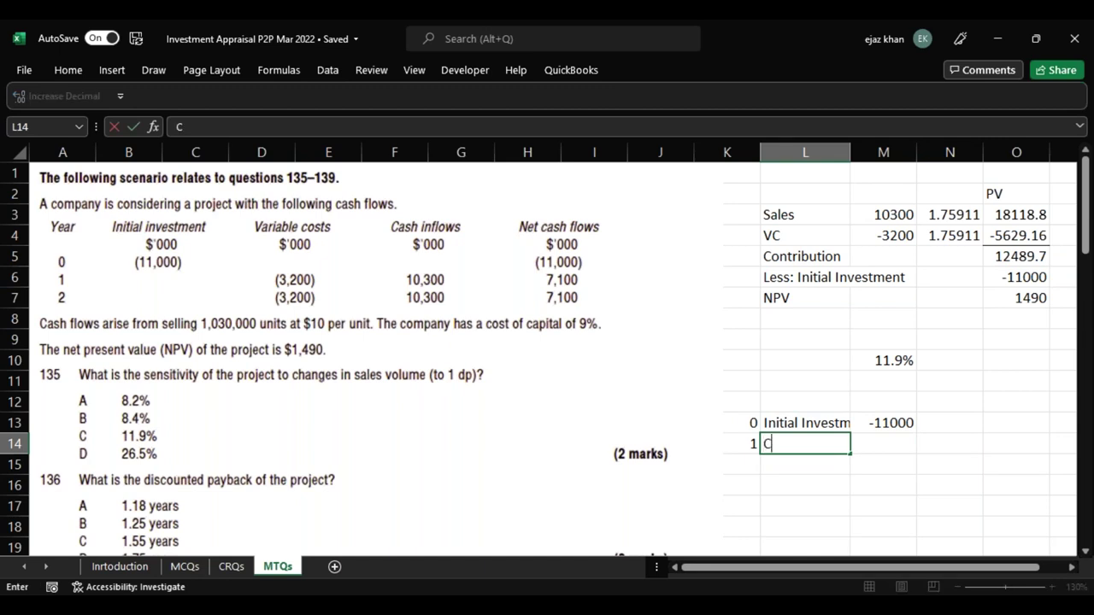
pyautogui.write('ashinflo2')
pyautogui.press('BackSpace')
pyautogui.write('2')
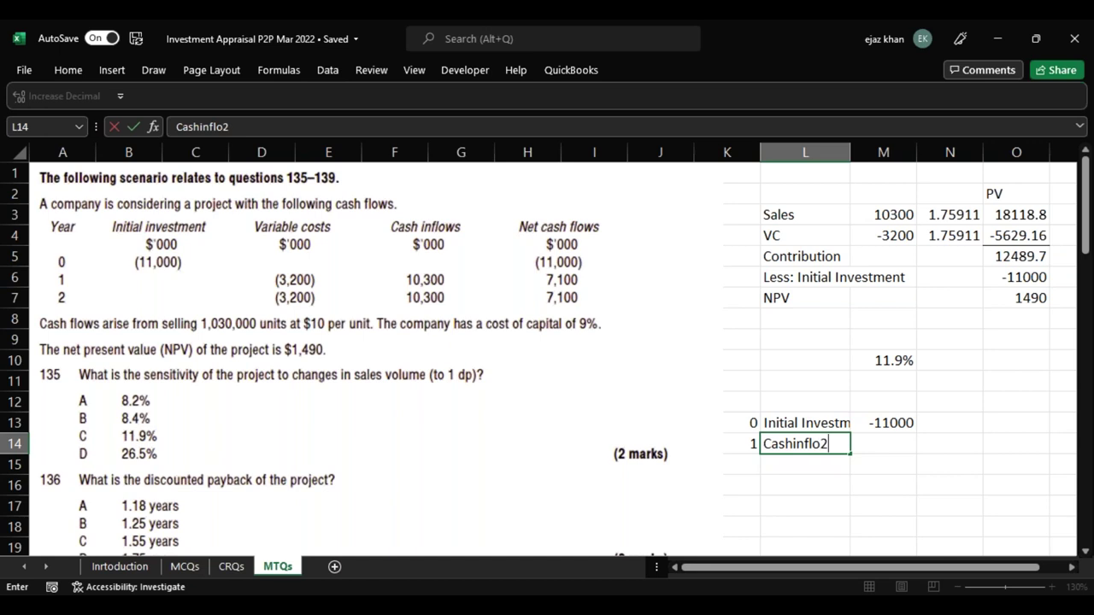
pyautogui.press('BackSpace')
pyautogui.write('w')
pyautogui.press('Tab')
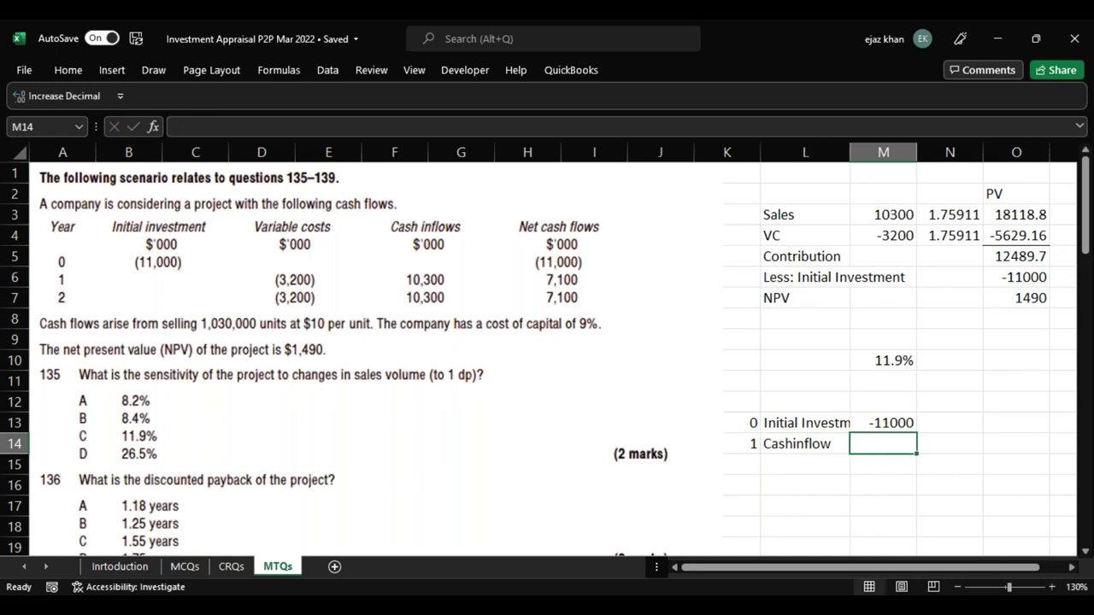
pyautogui.write('=')
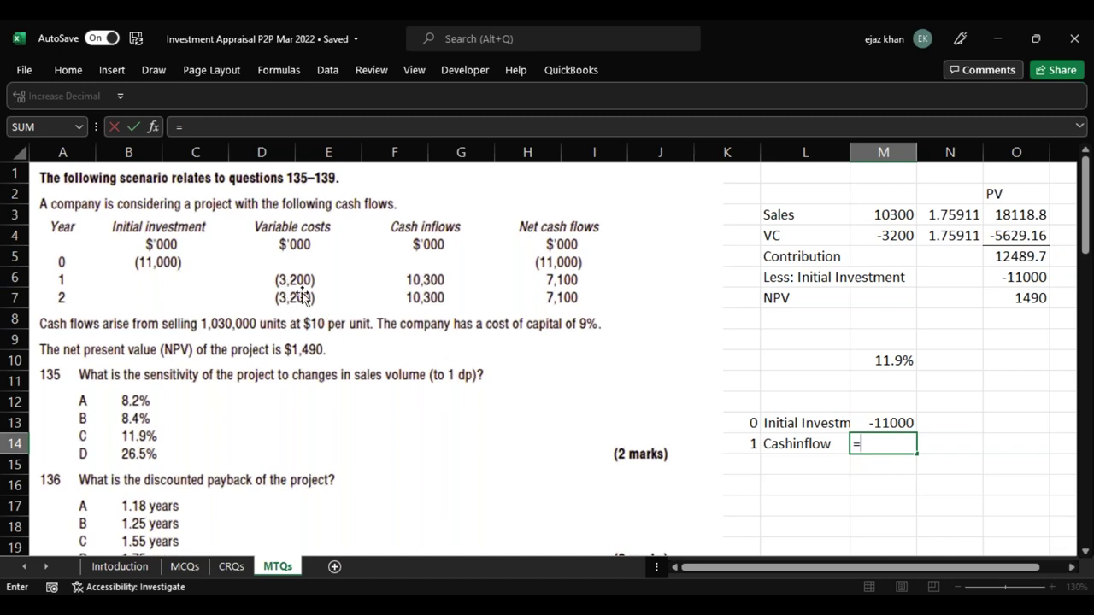
pyautogui.write('10300-')
pyautogui.press('Return')
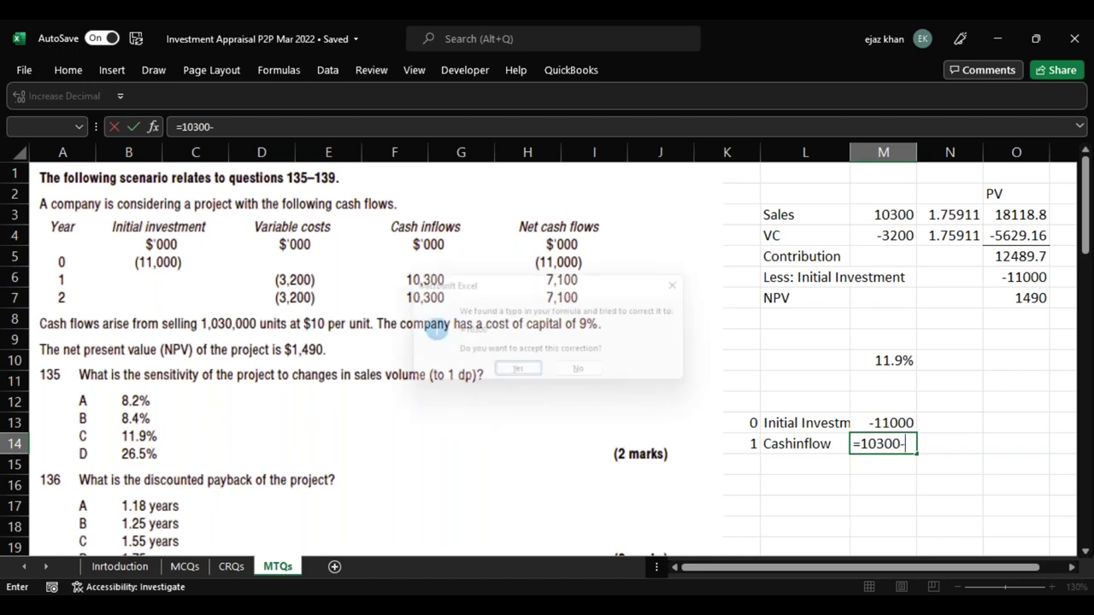
pyautogui.press('Escape')
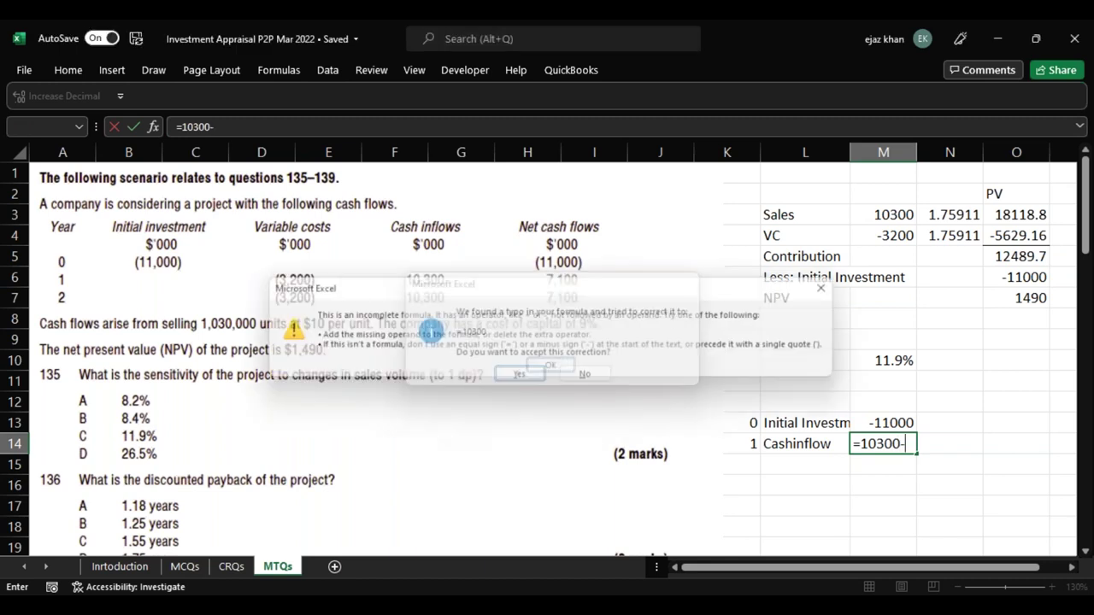
pyautogui.press('Escape')
pyautogui.write('3200')
pyautogui.press('Return')
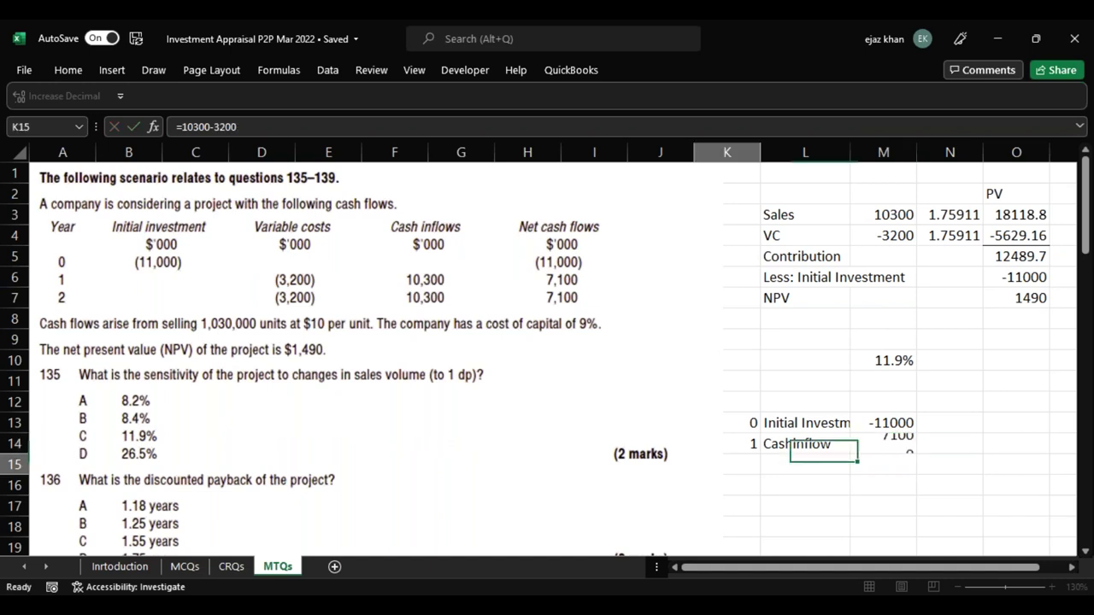
# - Fill row 15 with year 2, 'Cashinflow' and =10300-3200, giving 7100
pyautogui.click(884, 464)
pyautogui.click(805, 464)
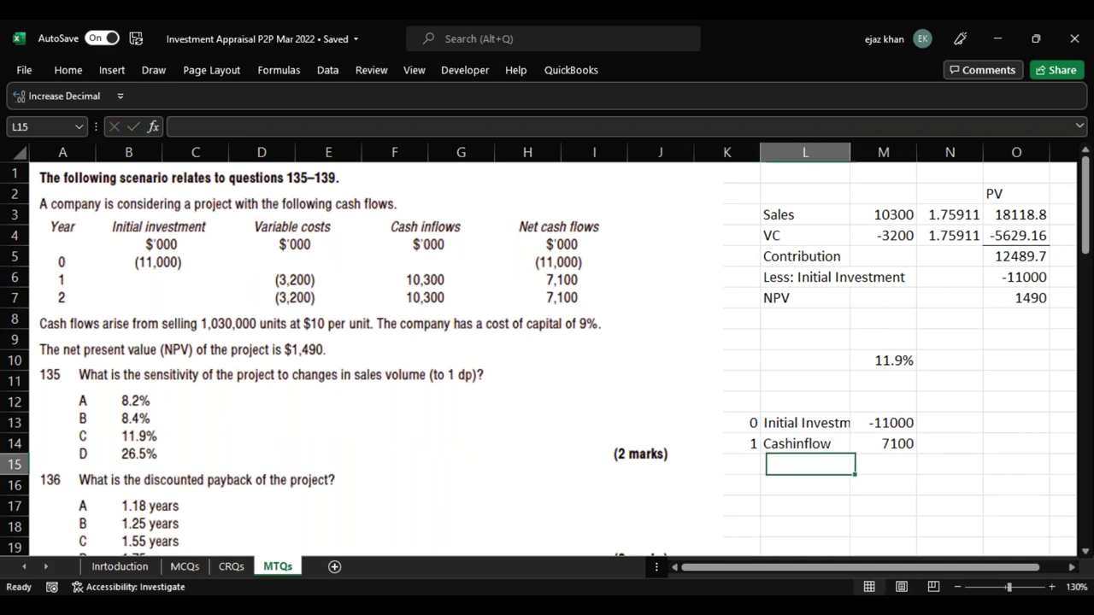
pyautogui.click(727, 464)
pyautogui.write('2')
pyautogui.press('Tab')
pyautogui.write('Cash')
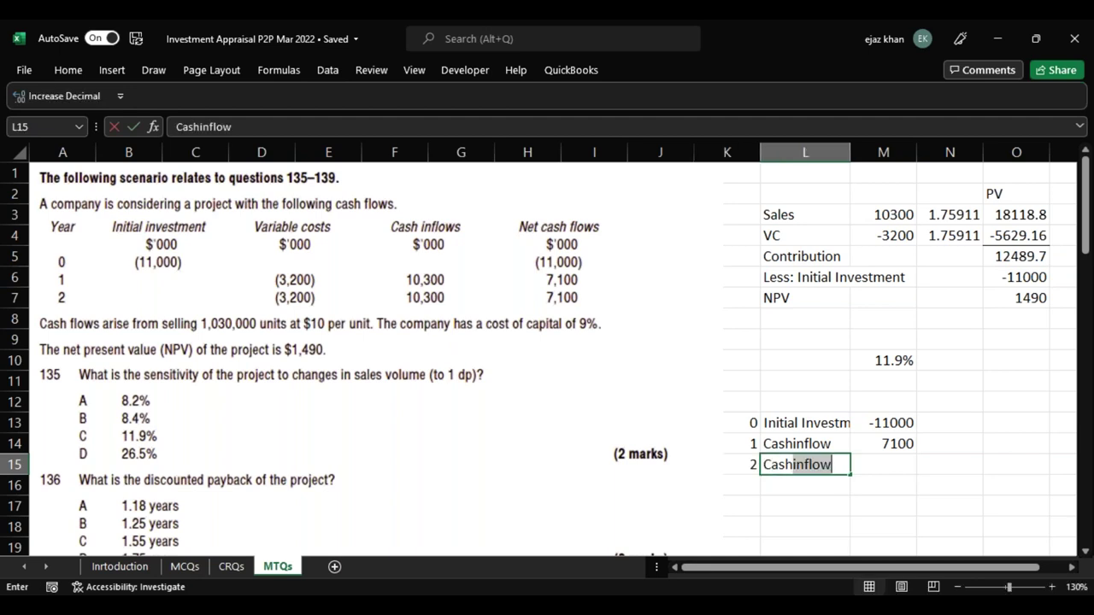
pyautogui.press('Tab')
pyautogui.write('=')
pyautogui.press('Up')
pyautogui.press('Up')
pyautogui.press('Up')
pyautogui.press('Up')
pyautogui.press('Up')
pyautogui.press('BackSpace')
pyautogui.write('10300-3200')
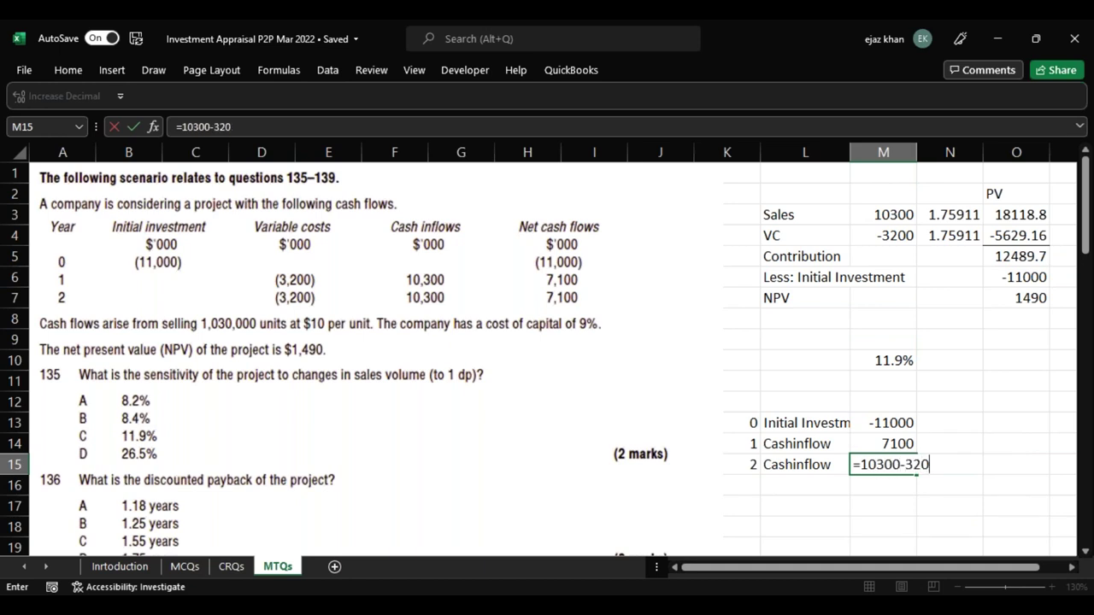
pyautogui.hotkey('ctrl', 'Return')
pyautogui.press('Tab')
pyautogui.press('Up')
pyautogui.press('Up')
pyautogui.press('Up')
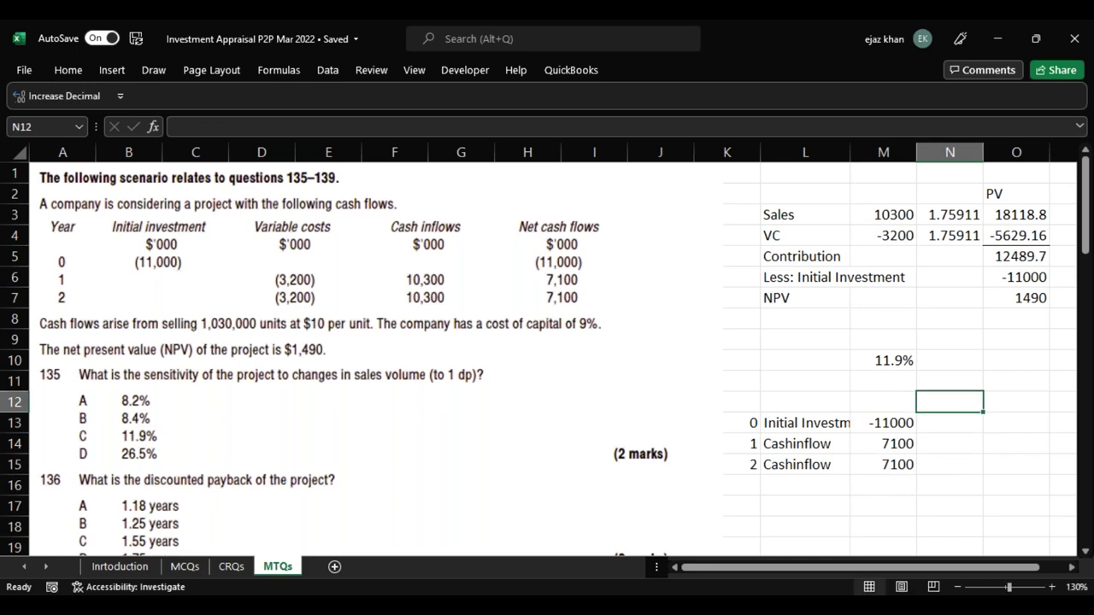
# - Add a D.F column in N12 with discount factors 1, =1.09^-1 and =1.09^-2
pyautogui.write('D.F')
pyautogui.press('Return')
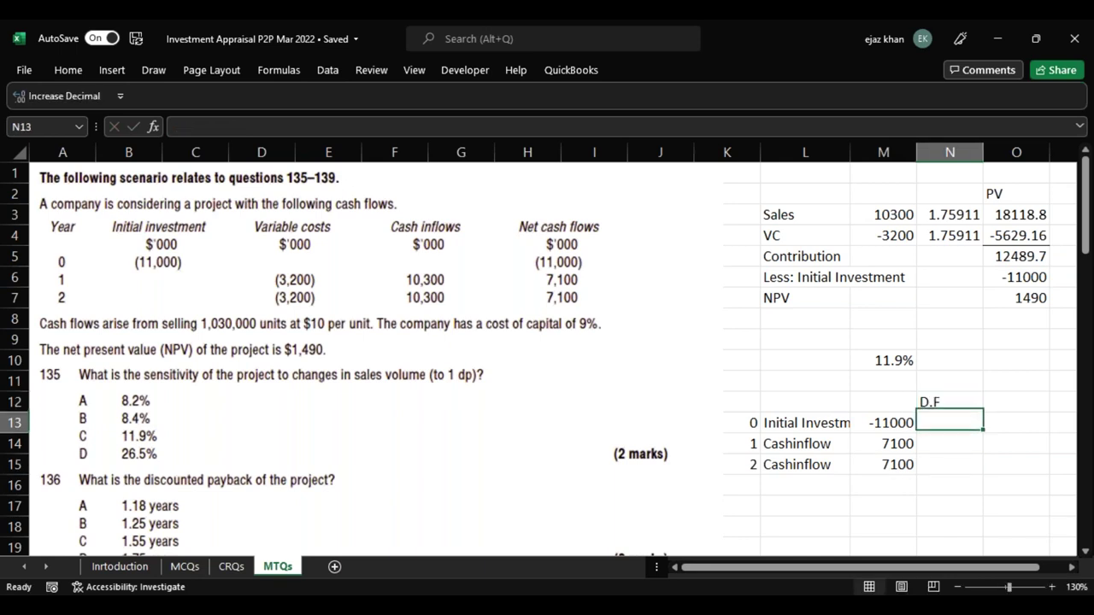
pyautogui.write('1')
pyautogui.press('Return')
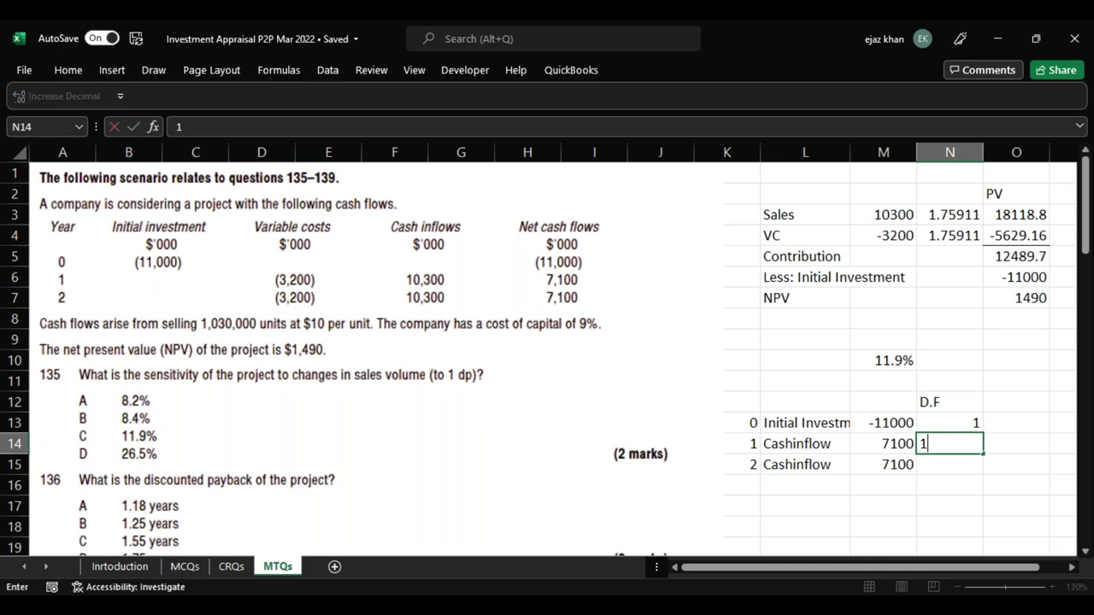
pyautogui.write('=1/')
pyautogui.press('BackSpace')
pyautogui.write('.09^01')
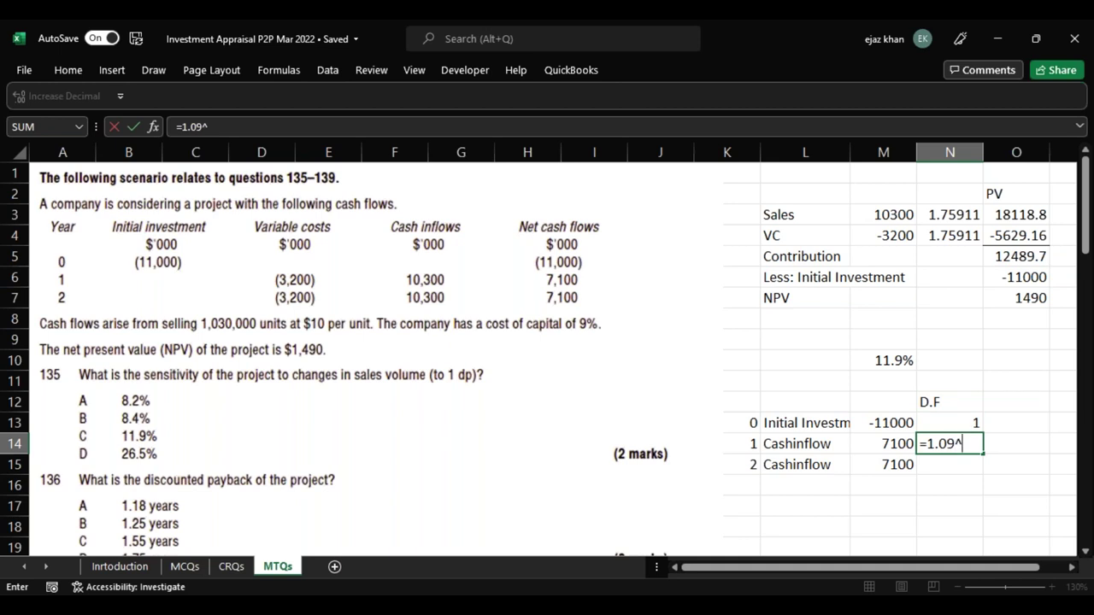
pyautogui.press('BackSpace')
pyautogui.press('BackSpace')
pyautogui.write('-1')
pyautogui.hotkey('ctrl', 'Return')
pyautogui.write('=1.099')
pyautogui.press('BackSpace')
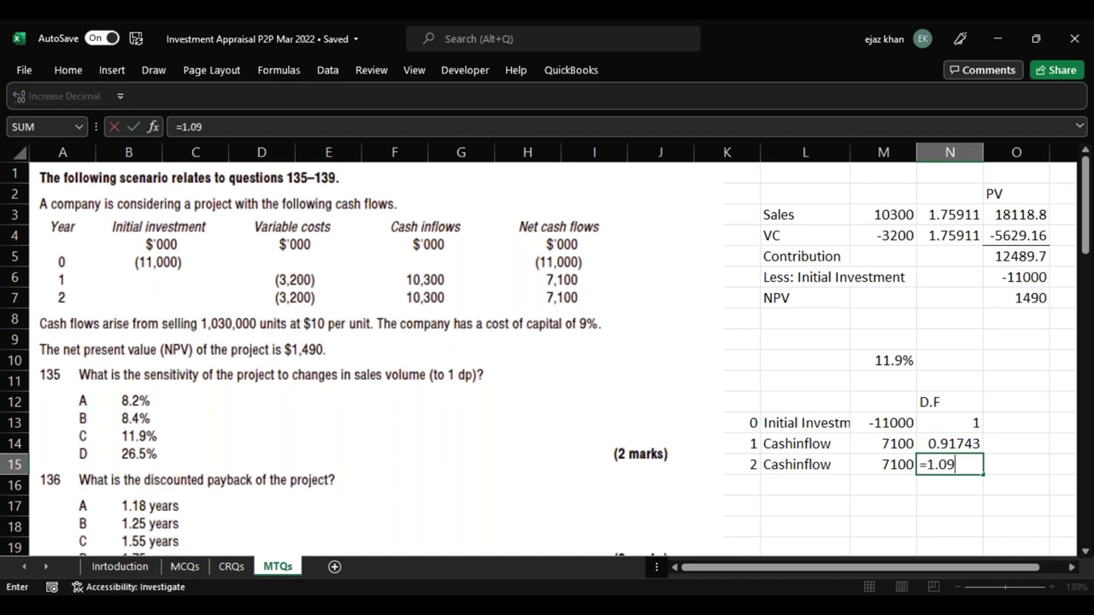
pyautogui.write('^-2')
pyautogui.hotkey('ctrl', 'Return')
# - Fill O13:O15 with =M13*N13, giving present values -11000, 6513.76 and 5975.93
pyautogui.press('Return')
pyautogui.press('Up')
pyautogui.press('Right')
pyautogui.press('Right')
pyautogui.press('Right')
pyautogui.click(882, 443)
pyautogui.moveTo(883, 423); pyautogui.dragTo(882, 464)
pyautogui.write('=')
pyautogui.click(750, 423)
pyautogui.write('*')
pyautogui.click(817, 423)
pyautogui.hotkey('ctrl', 'Return')
pyautogui.press('Right')
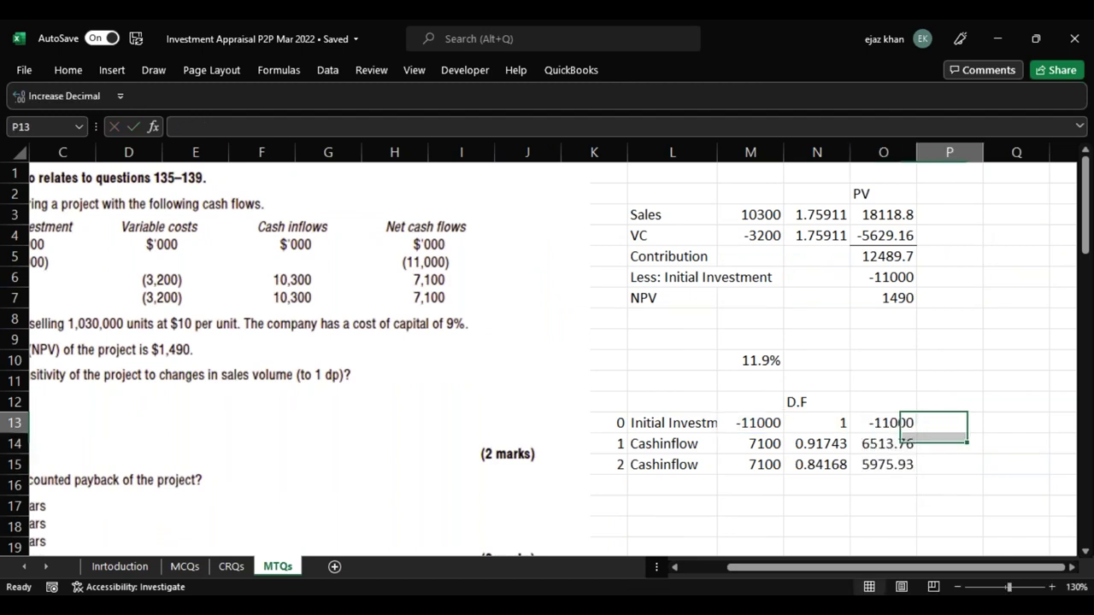
pyautogui.press('Up')
# - Head P12 as C.C.F and set P13 equal to the year 0 present value O13
pyautogui.write('C.')
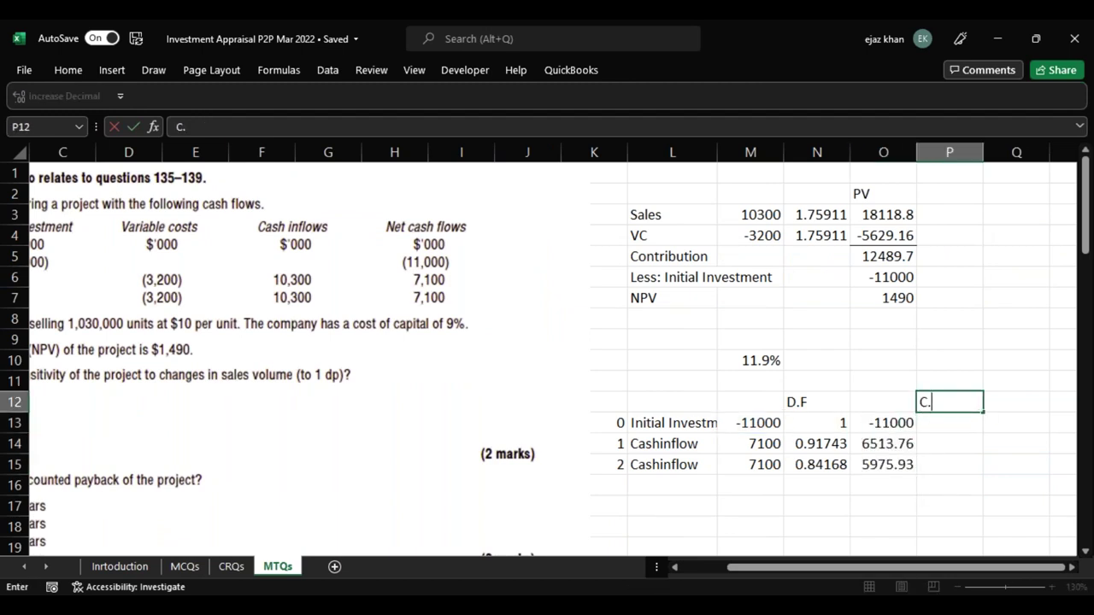
pyautogui.write('CF')
pyautogui.press('BackSpace')
pyautogui.write('.F')
pyautogui.press('Return')
pyautogui.press('Left')
pyautogui.press('Left')
pyautogui.press('Left')
pyautogui.press('Left')
pyautogui.press('Left')
pyautogui.press('Right')
pyautogui.press('Right')
pyautogui.press('Right')
pyautogui.press('Right')
pyautogui.press('Right')
pyautogui.write('=')
pyautogui.press('Left')
pyautogui.press('Return')
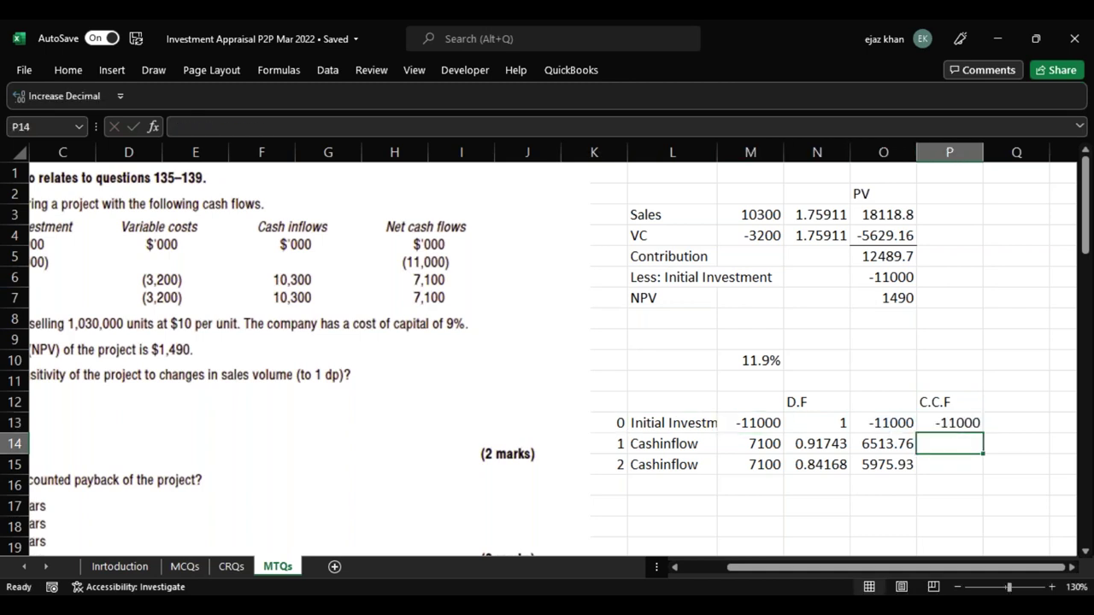
pyautogui.press('Left')
pyautogui.press('Left')
pyautogui.press('Left')
pyautogui.press('Left')
pyautogui.press('Left')
pyautogui.press('Right')
pyautogui.press('Right')
pyautogui.press('Right')
pyautogui.press('Right')
pyautogui.press('Right')
pyautogui.press('Up')
pyautogui.press('Left')
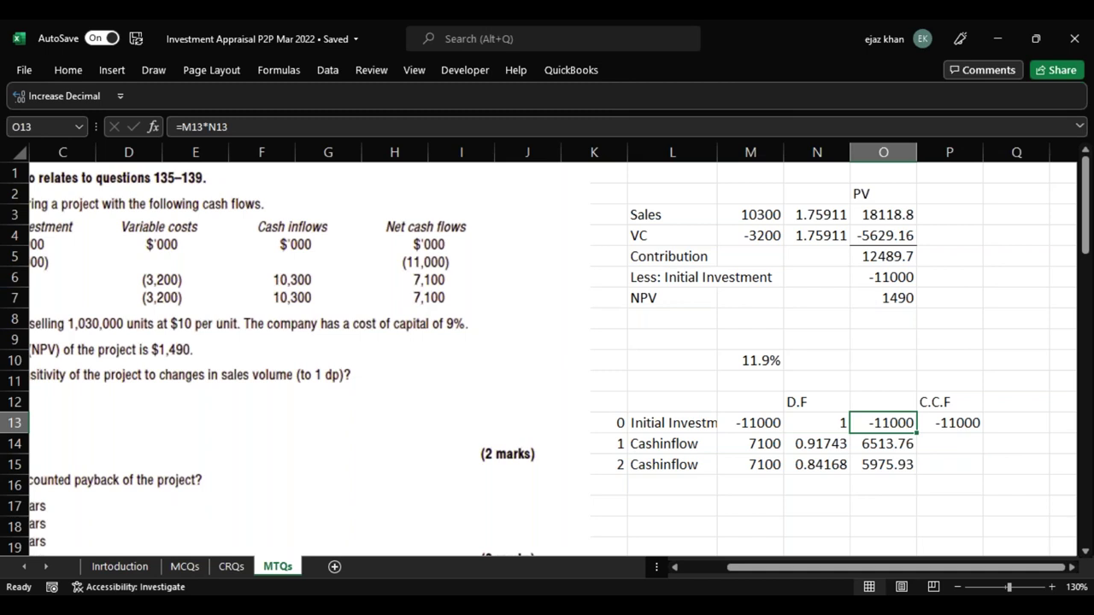
pyautogui.press('Down')
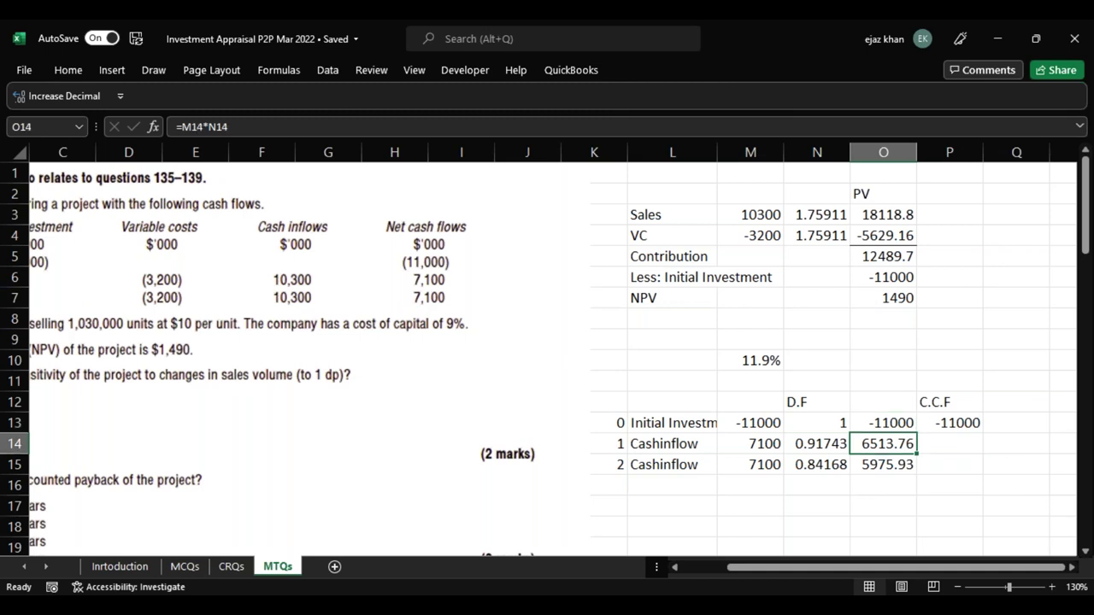
# - Enter =P13+O14 in P14 for a year 1 cumulative flow of -4486.24
pyautogui.press('Right')
pyautogui.write('=')
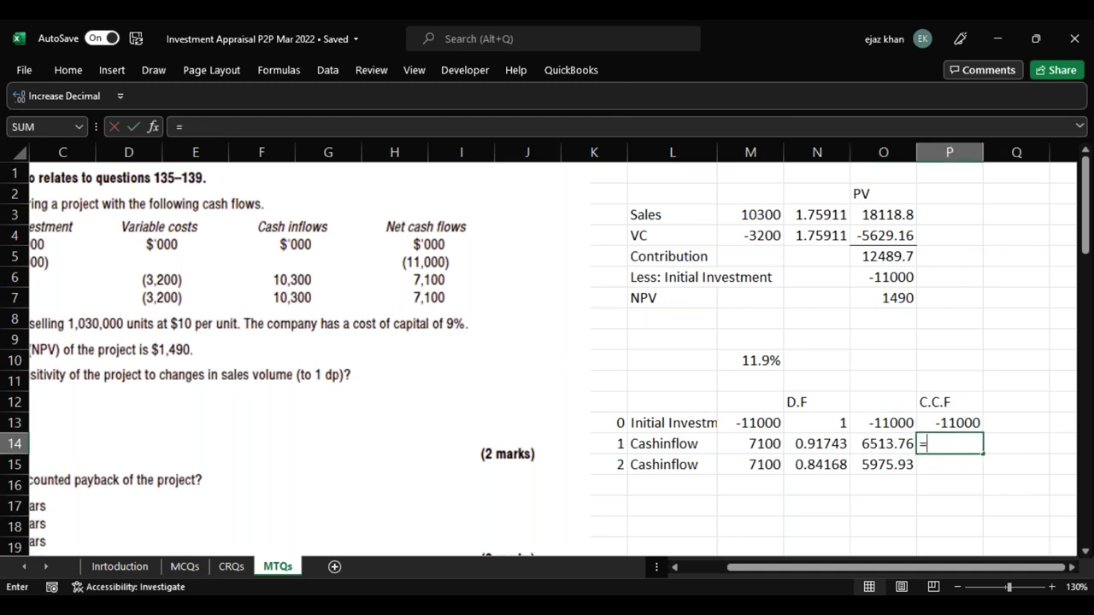
pyautogui.press('Up')
pyautogui.write('+')
pyautogui.press('Left')
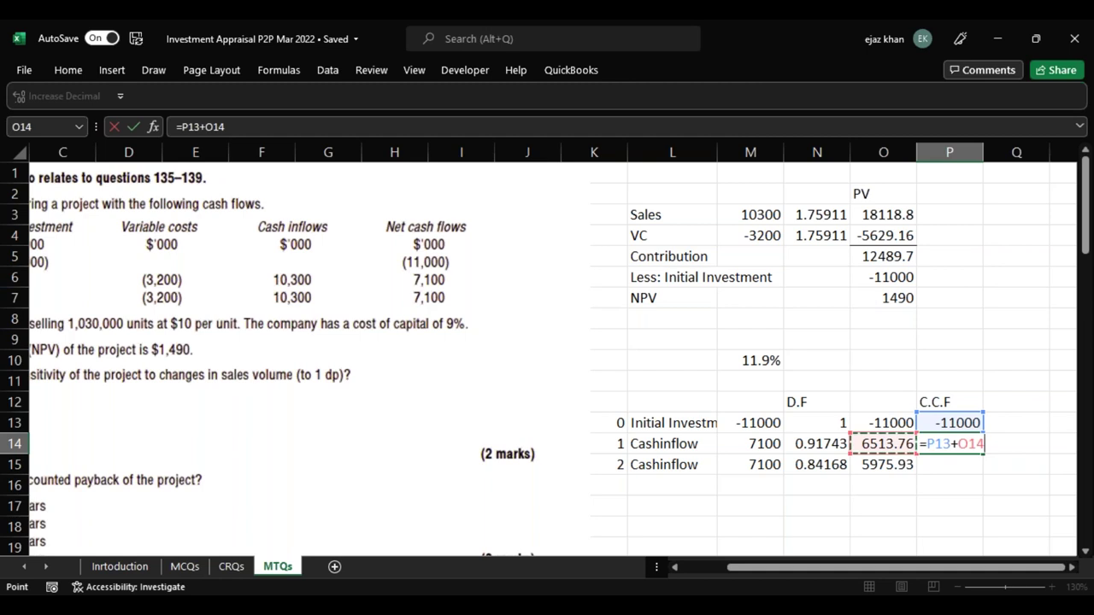
pyautogui.press('Return')
pyautogui.click(949, 444)
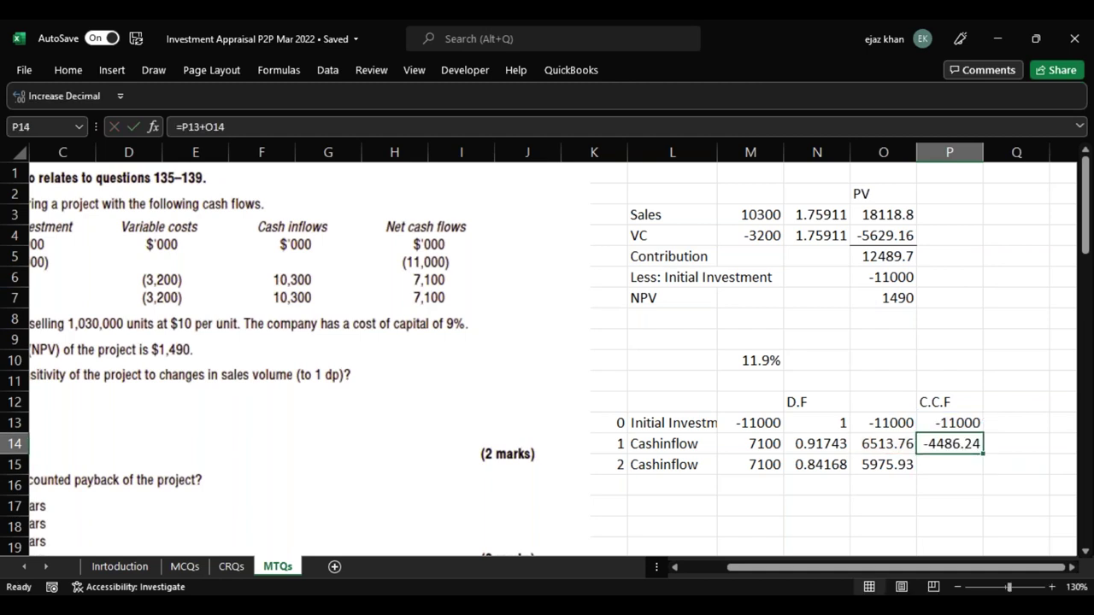
pyautogui.click(883, 444)
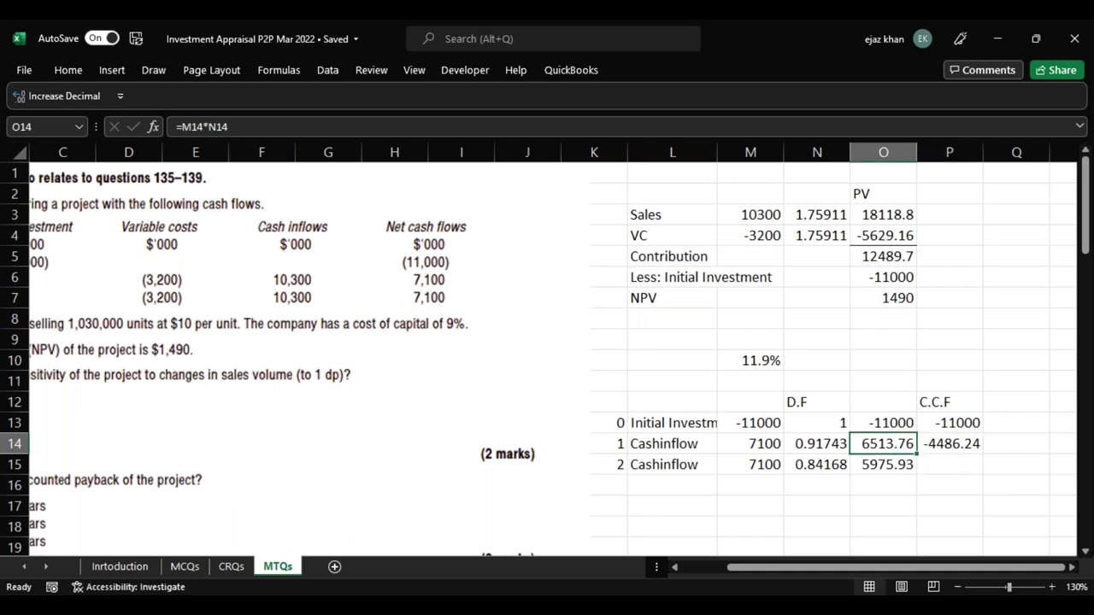
pyautogui.click(948, 443)
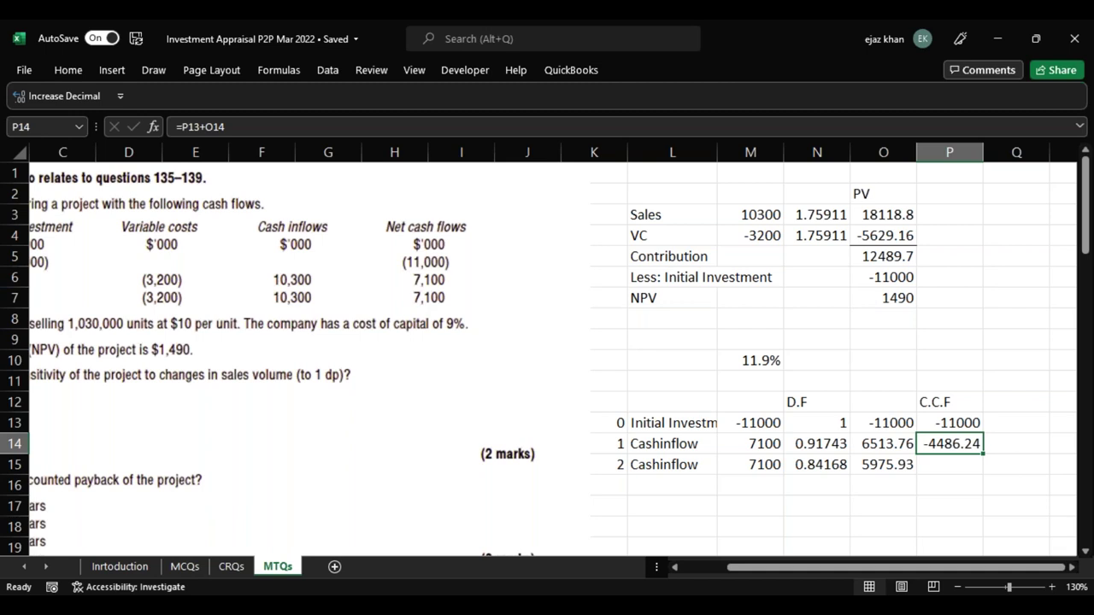
# - Enter =P14+O15 in P15 for a year 2 cumulative flow of 1489.69
pyautogui.press('Down')
pyautogui.write('=')
pyautogui.press('Up')
pyautogui.write('+')
pyautogui.press('Left')
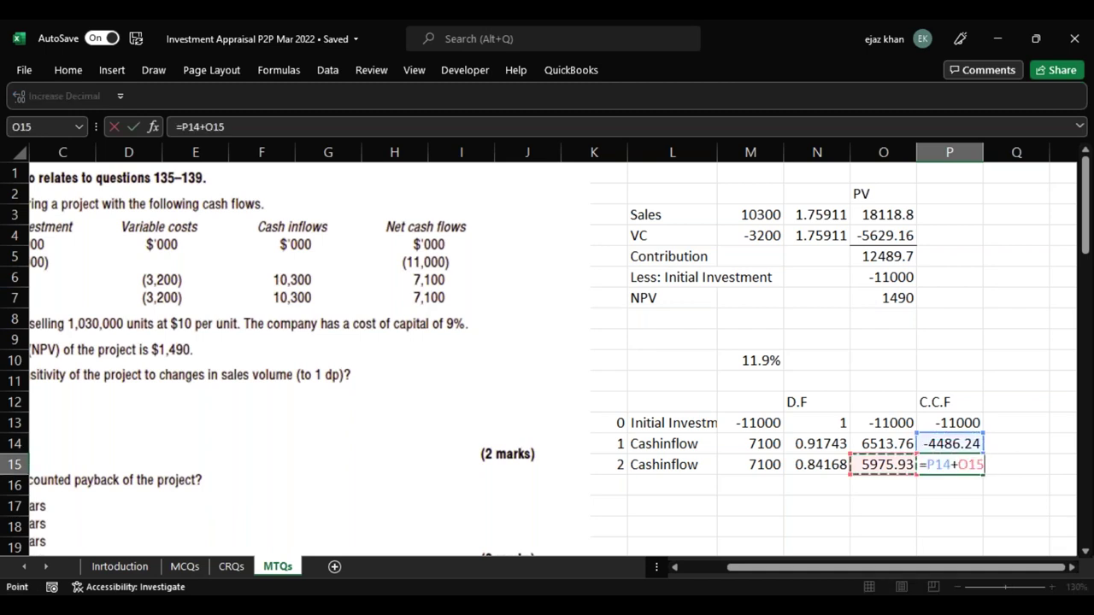
pyautogui.press('Return')
# - Highlight the year 1 and year 2 rows of the table to review the results
pyautogui.press('Up')
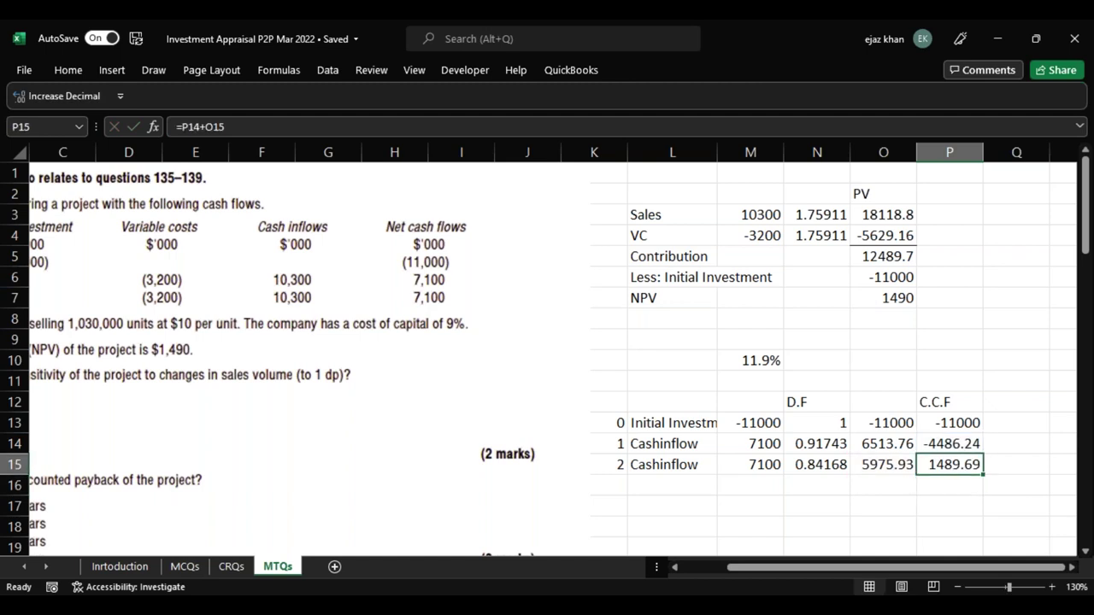
pyautogui.press('Left')
pyautogui.press('Left')
pyautogui.press('Left')
pyautogui.press('Left')
pyautogui.press('Up')
pyautogui.press('Left')
pyautogui.hotkey('shift', 'Right')
pyautogui.hotkey('shift', 'Right')
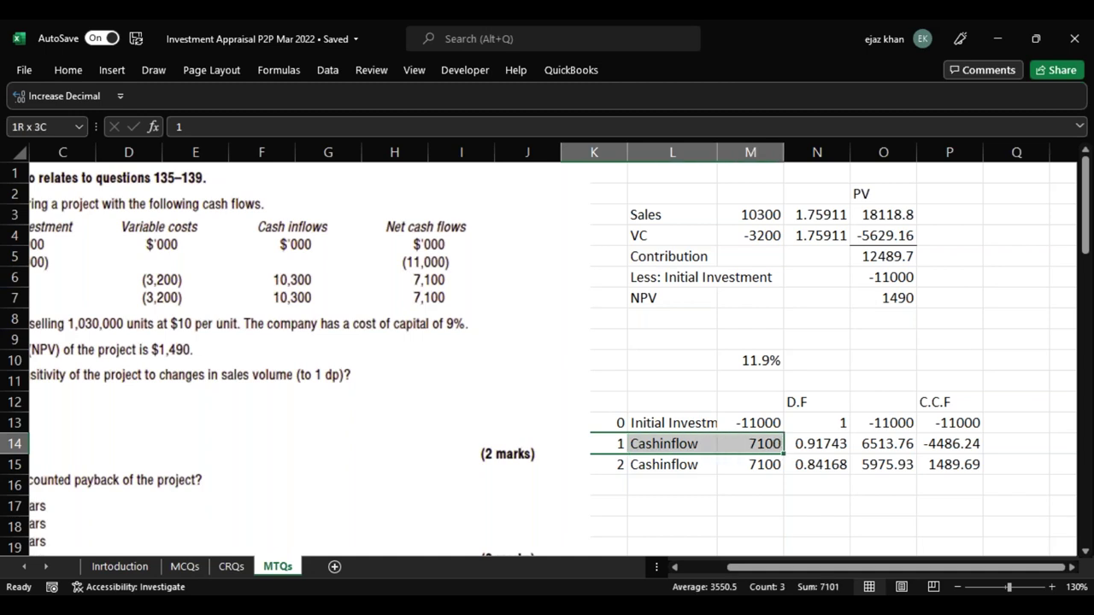
pyautogui.hotkey('shift', 'Right')
pyautogui.hotkey('shift', 'Right')
pyautogui.hotkey('shift', 'Right')
pyautogui.press('Down')
pyautogui.hotkey('shift', 'Right')
pyautogui.hotkey('shift', 'Right')
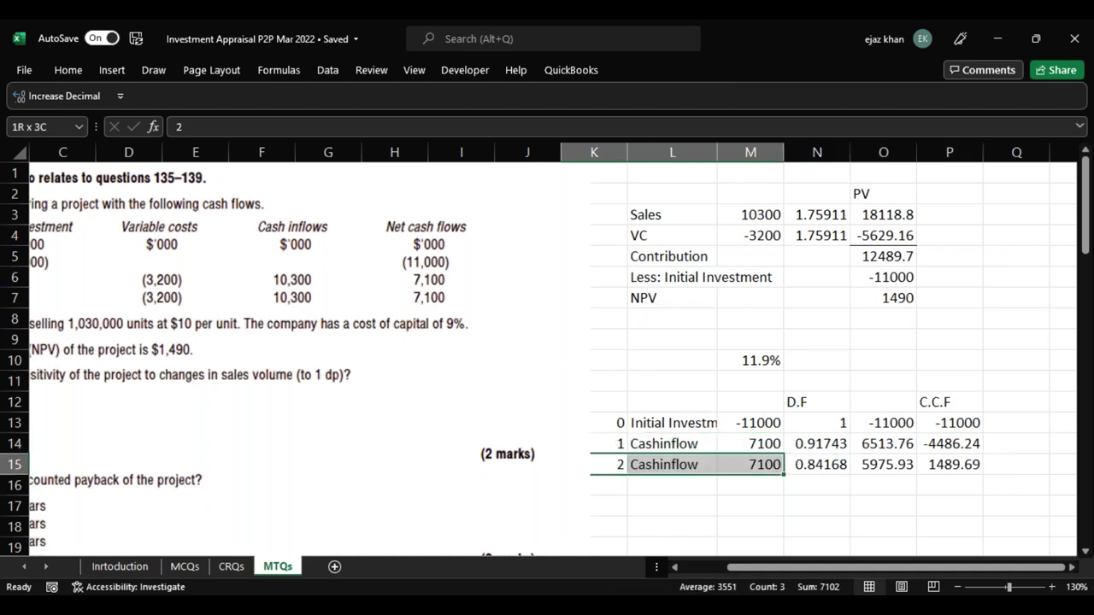
pyautogui.hotkey('shift', 'Right')
pyautogui.hotkey('shift', 'Right')
pyautogui.hotkey('shift', 'Right')
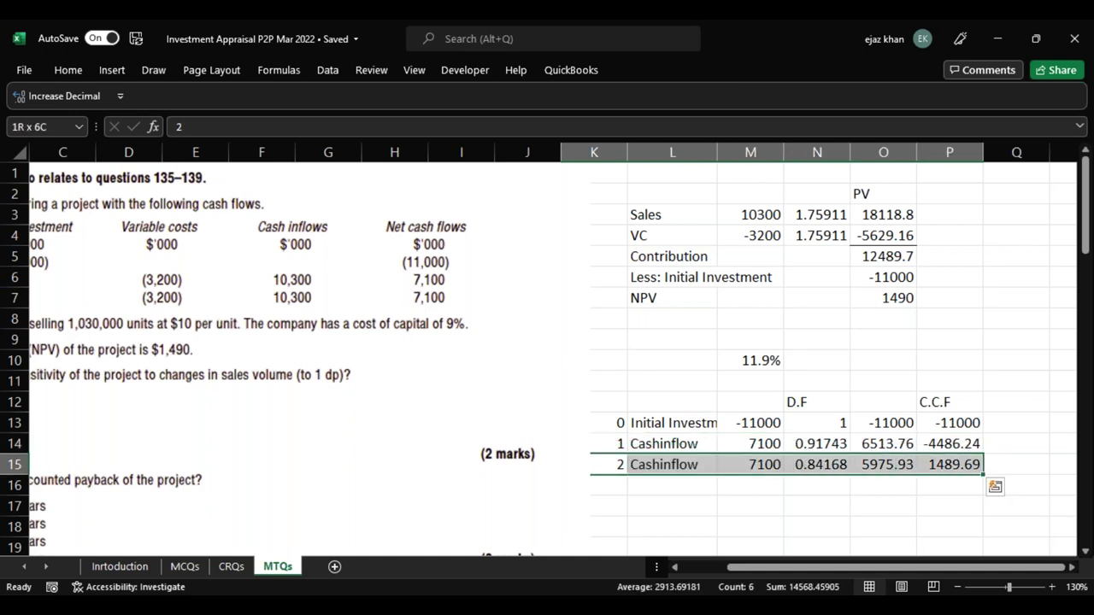
pyautogui.press('Down')
pyautogui.hotkey('shift', 'Right')
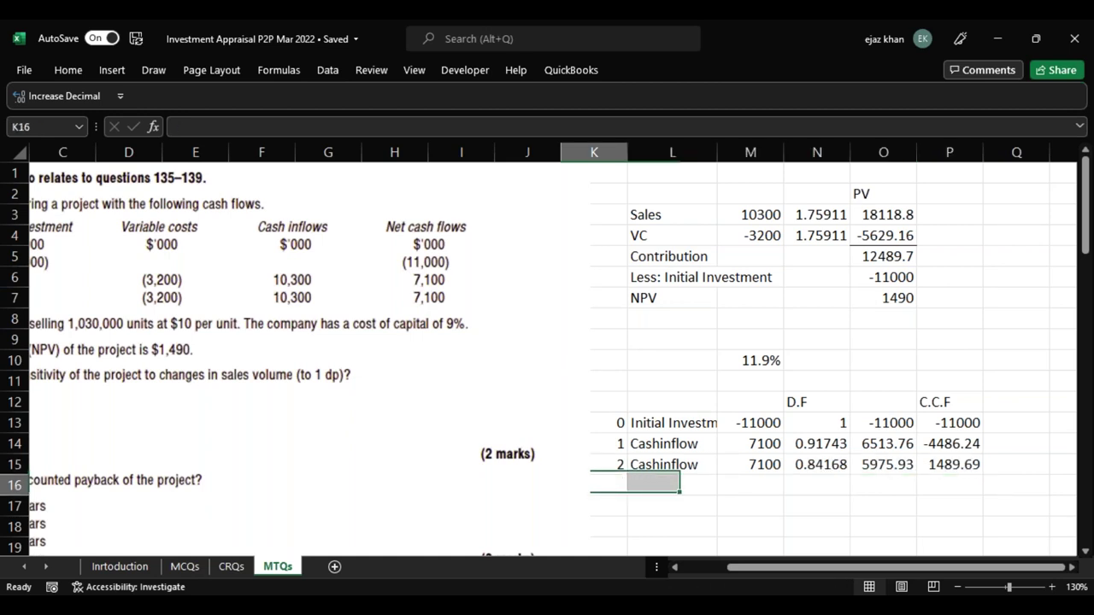
# - Enter =(-P14)/O15 in M17 to get the year 2 payback fraction 0.75072
pyautogui.hotkey('shift', 'Left')
pyautogui.press('Up')
pyautogui.press('Right')
pyautogui.press('Right')
pyautogui.press('Right')
pyautogui.hotkey('shift', 'Right')
pyautogui.hotkey('shift', 'Right')
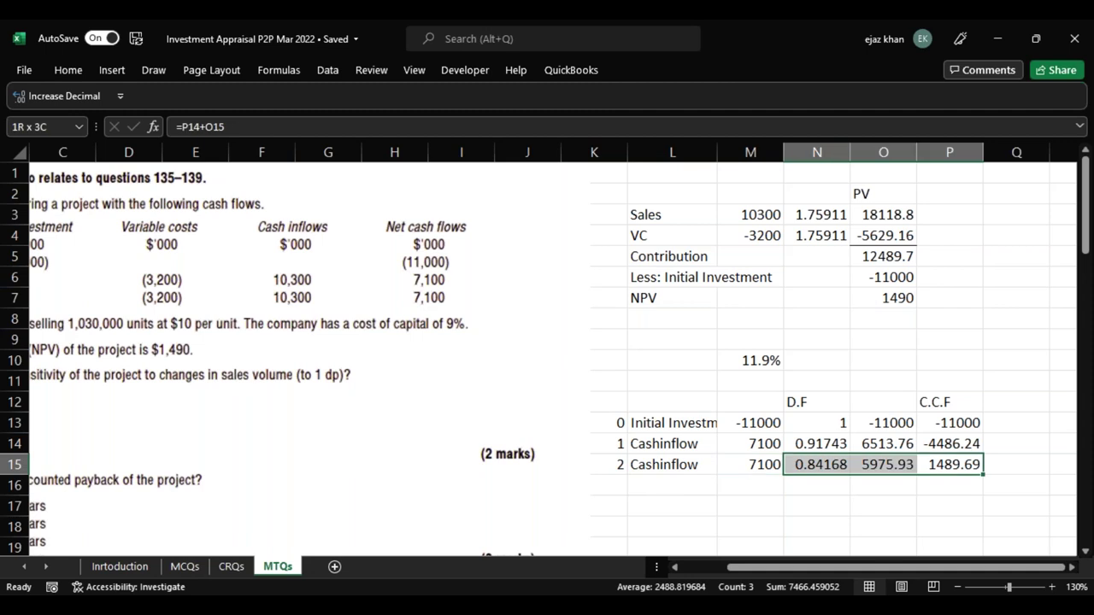
pyautogui.click(793, 505)
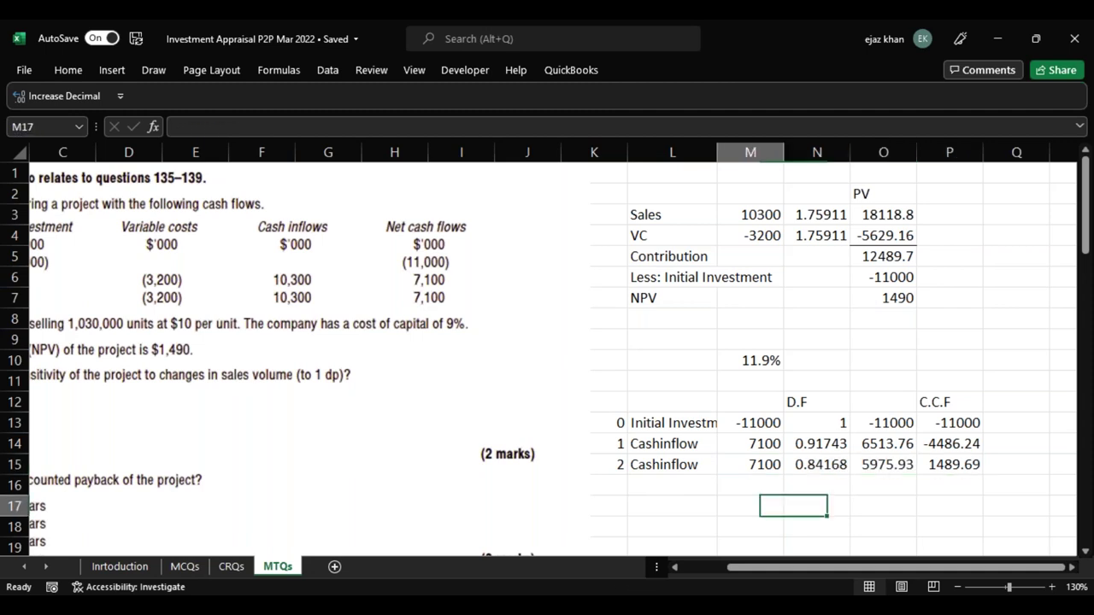
pyautogui.write('=')
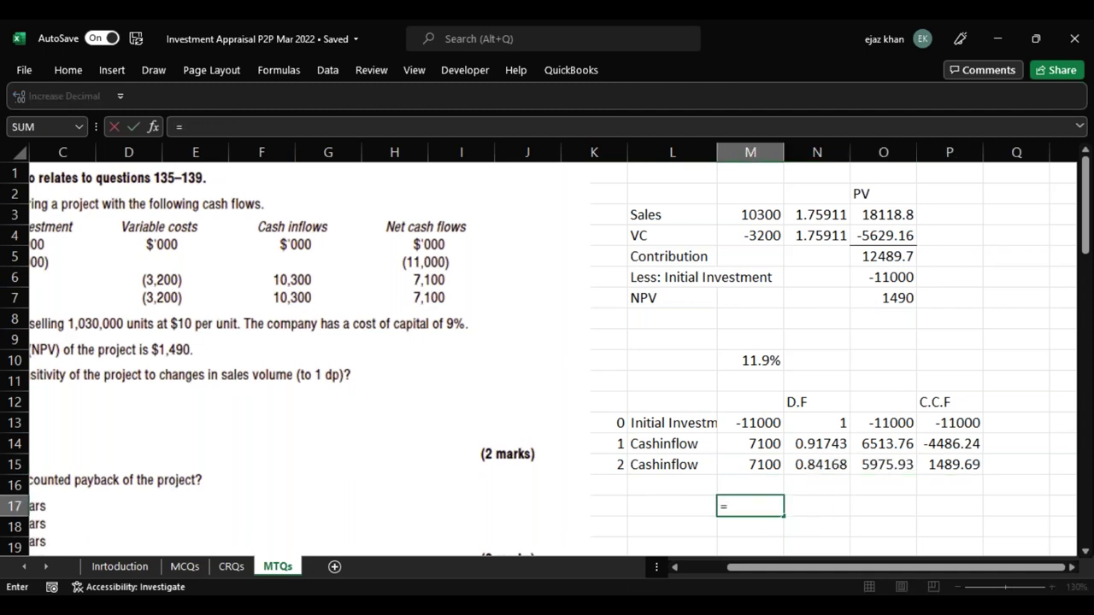
pyautogui.press('Escape')
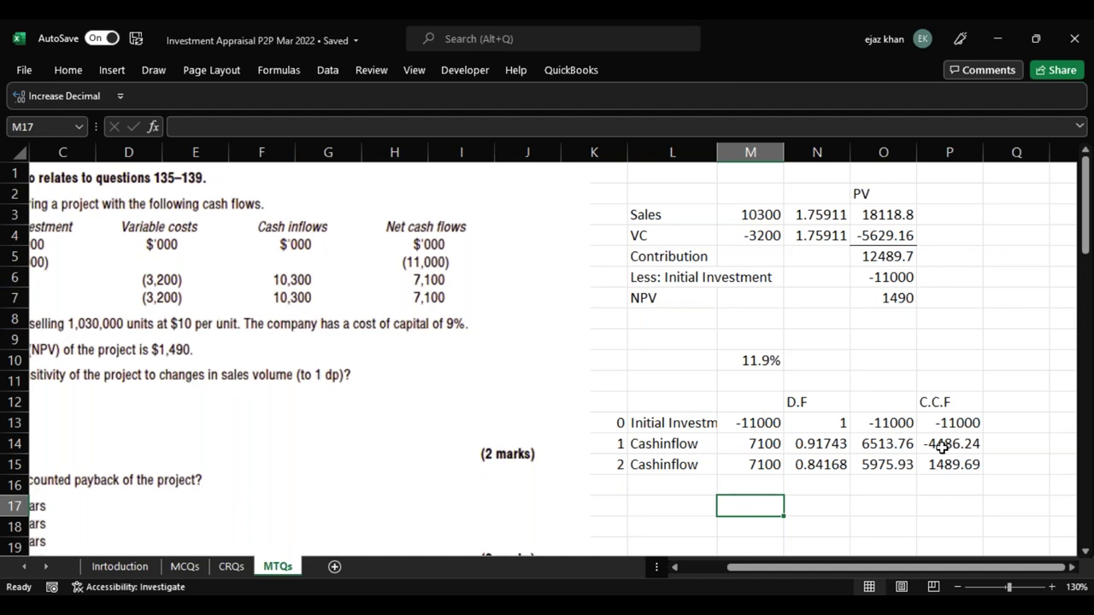
pyautogui.write('=')
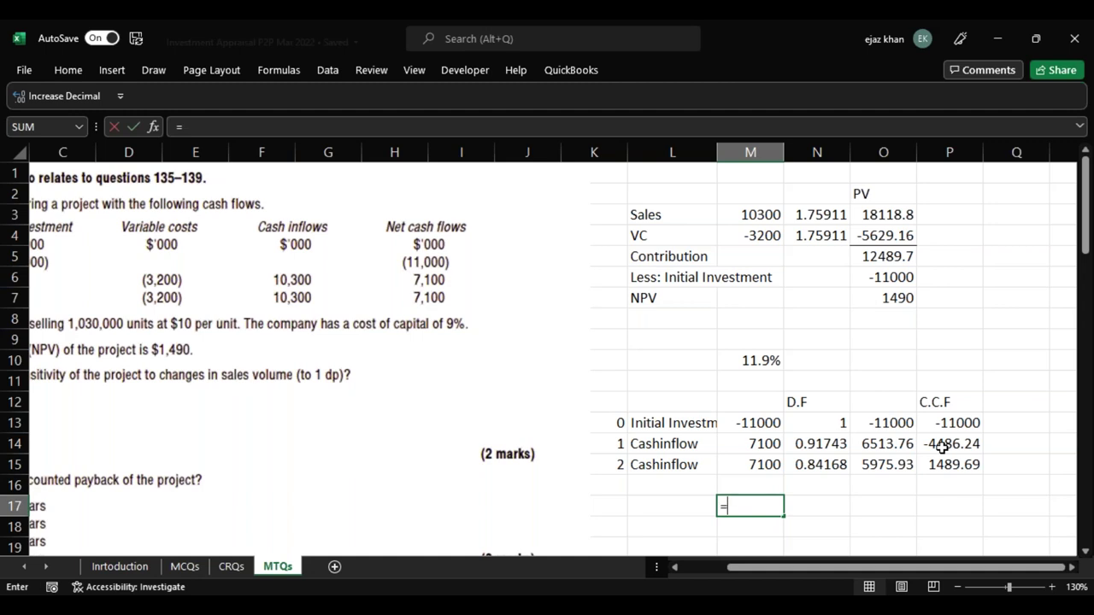
pyautogui.write('(-')
pyautogui.click(941, 447)
pyautogui.write(')/')
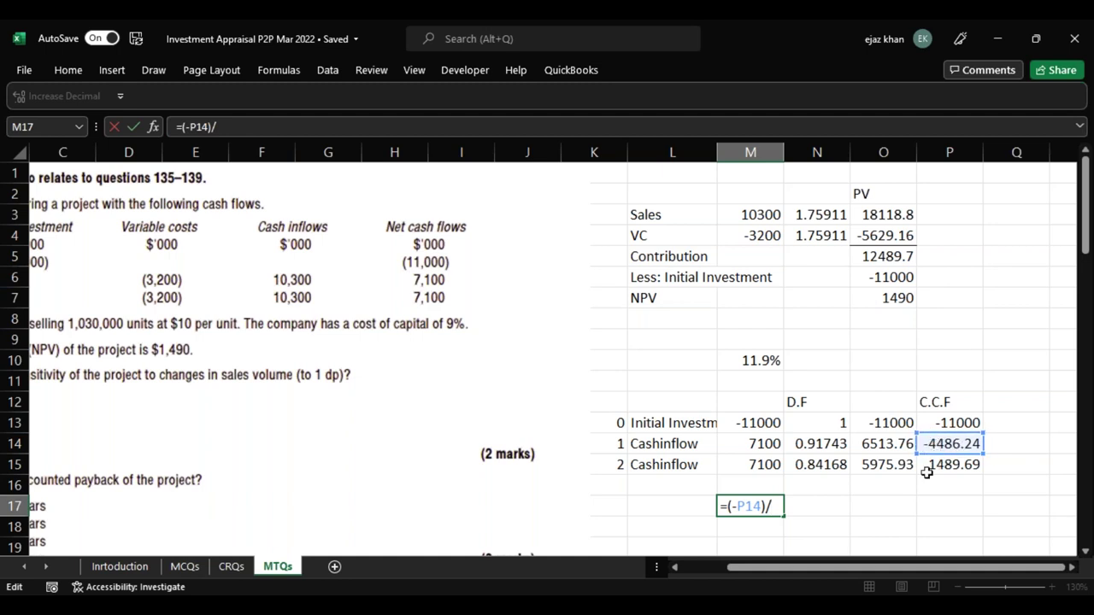
pyautogui.click(873, 466)
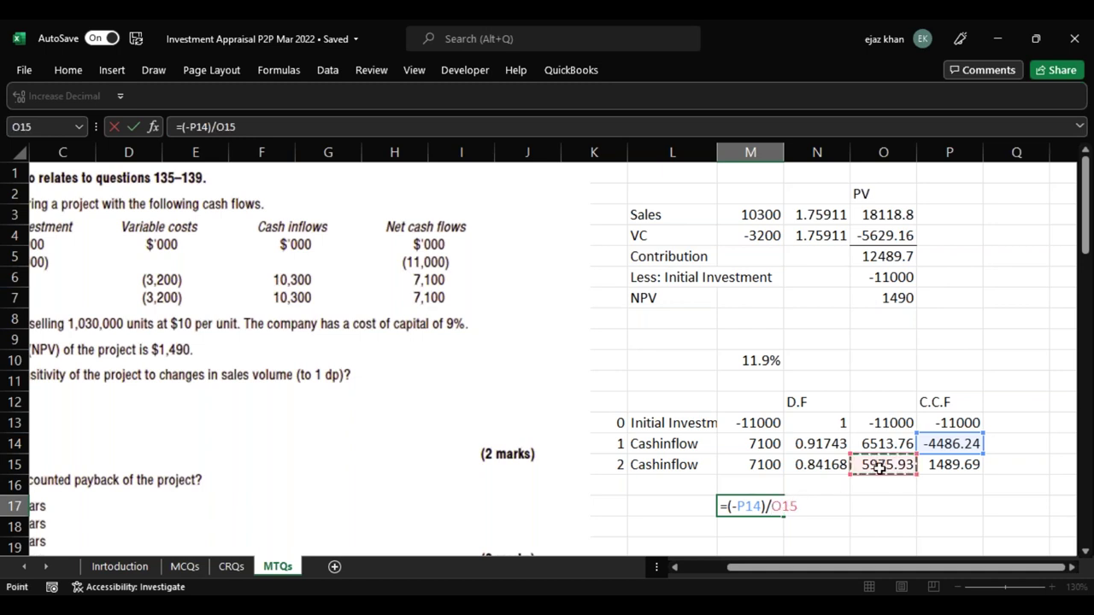
pyautogui.press('Return')
pyautogui.press('Up')
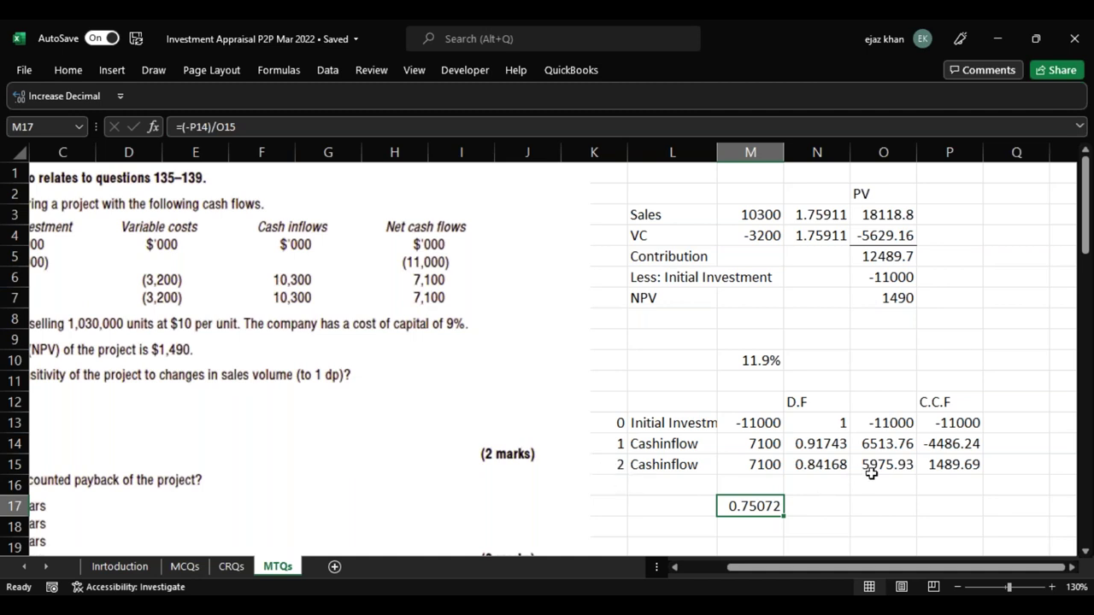
# - Enter =1+M17 in L18 to compute the discounted payback period
pyautogui.click(870, 466)
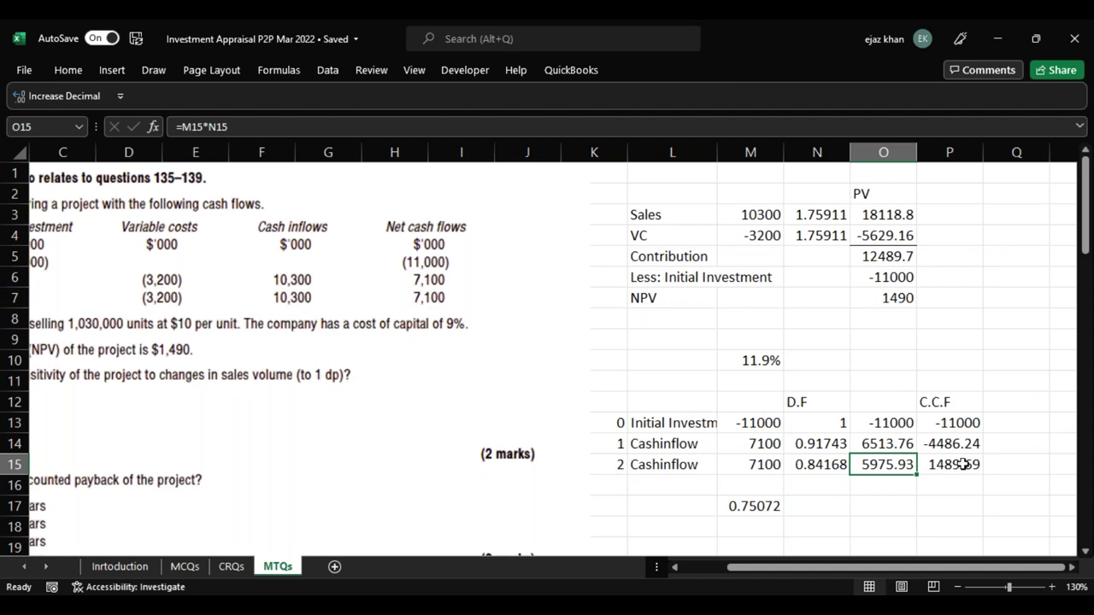
pyautogui.click(935, 449)
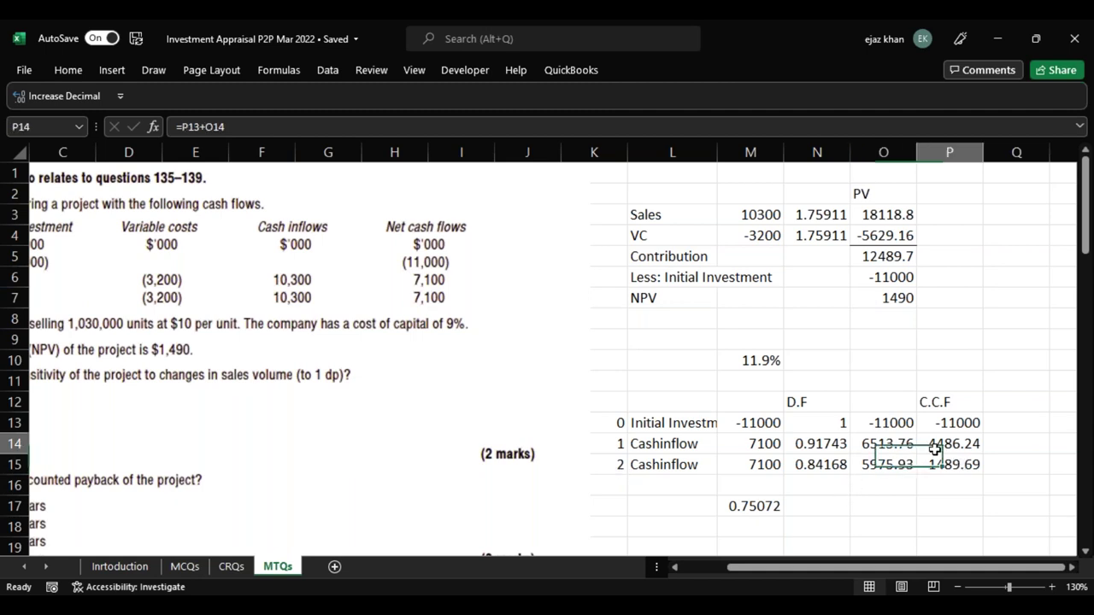
pyautogui.click(619, 445)
pyautogui.moveTo(618, 446); pyautogui.dragTo(737, 447)
pyautogui.click(738, 448)
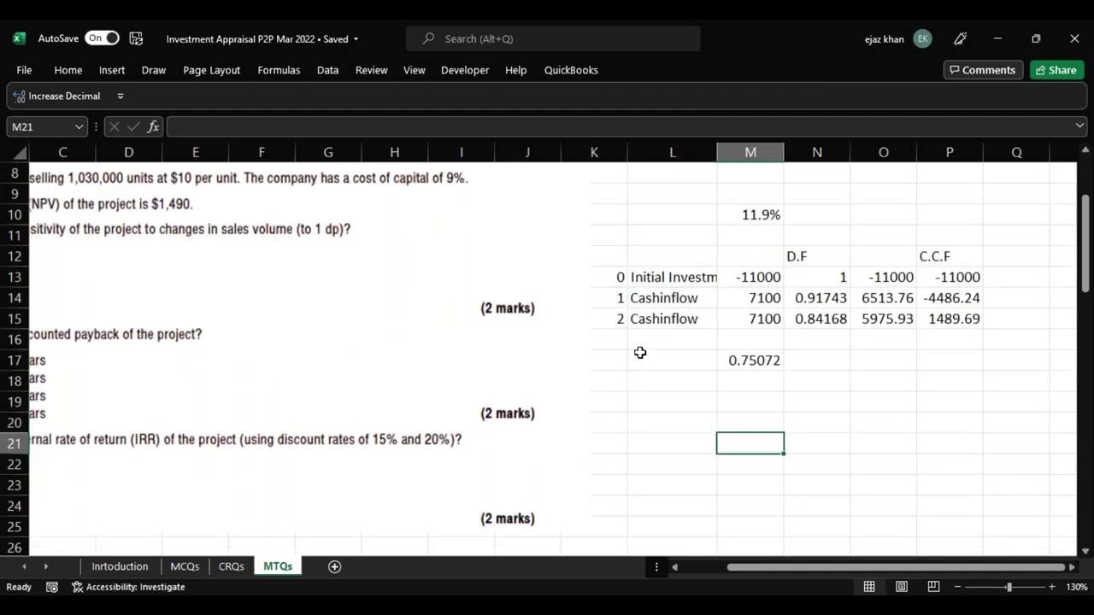
pyautogui.click(663, 381)
pyautogui.press('F2')
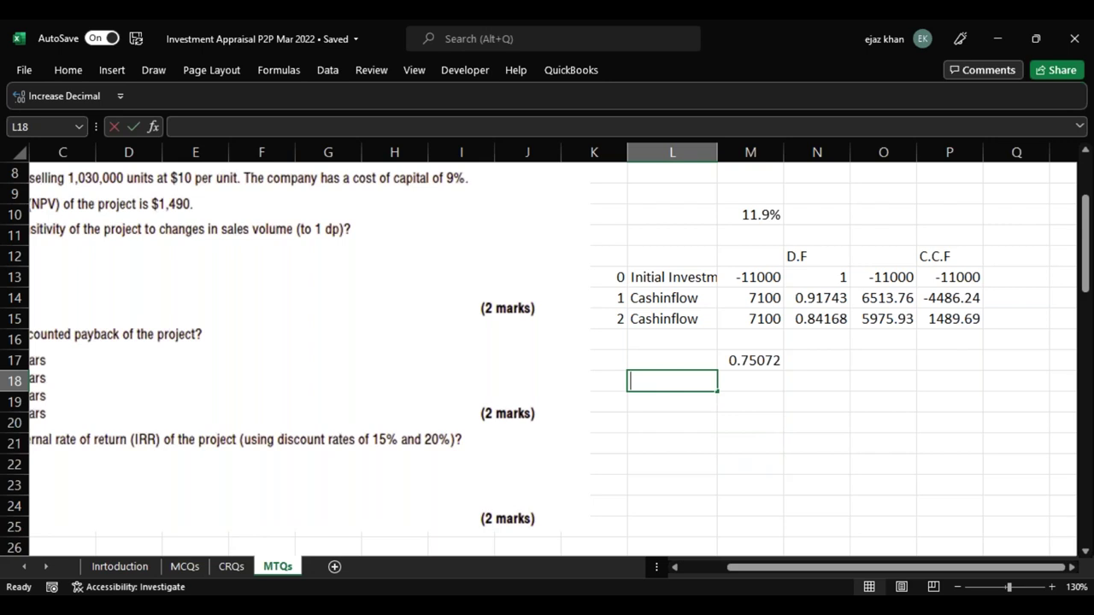
pyautogui.write('=')
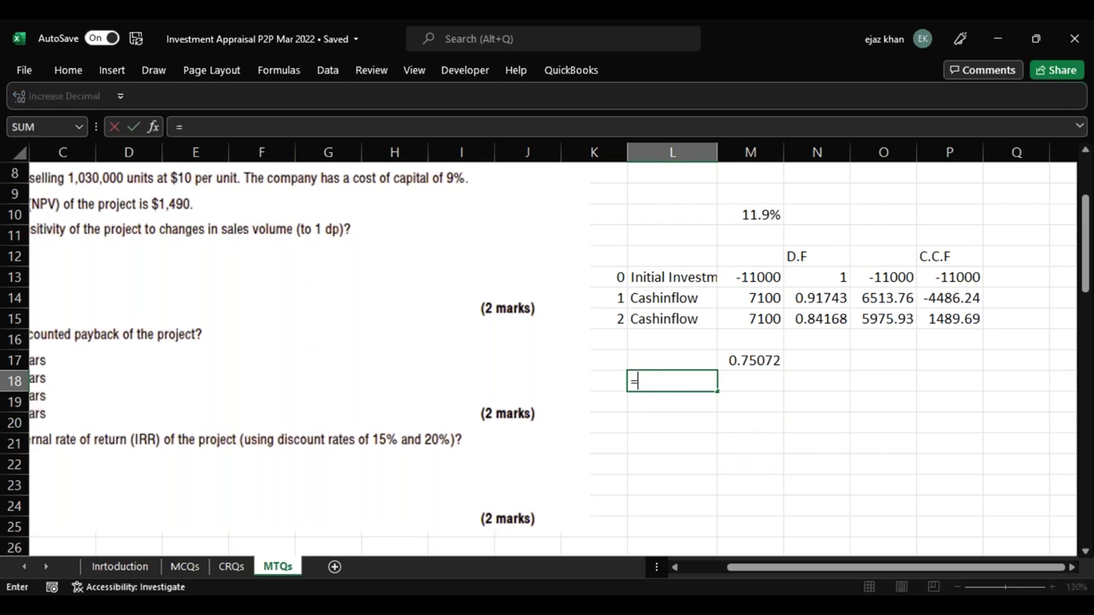
pyautogui.write('1+')
pyautogui.press('Right')
pyautogui.press('Up')
pyautogui.press('Return')
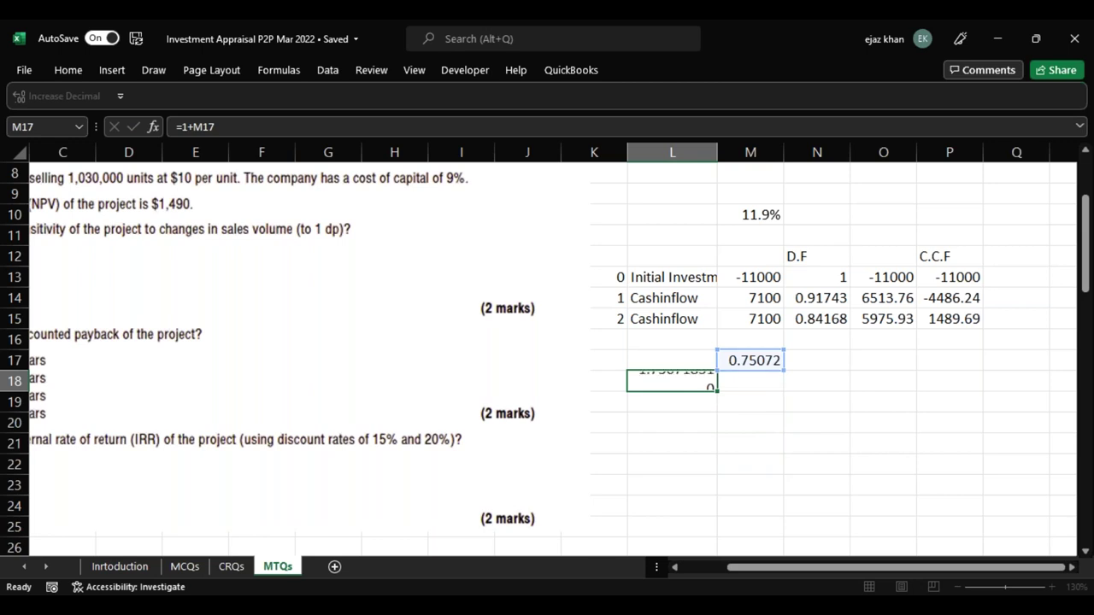
# - Format L18 to two decimals, showing 1.75, and make it bold
pyautogui.click(68, 71)
pyautogui.click(593, 126)
pyautogui.click(593, 127)
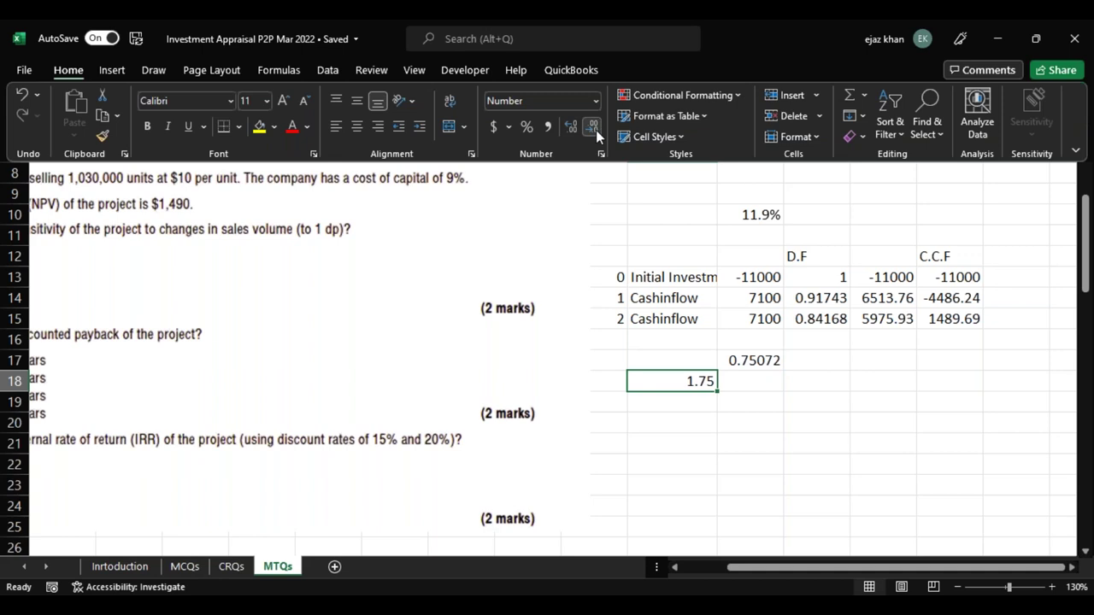
pyautogui.hotkey('ctrl', 'b')
pyautogui.click(757, 566)
pyautogui.moveTo(752, 564); pyautogui.dragTo(707, 564)
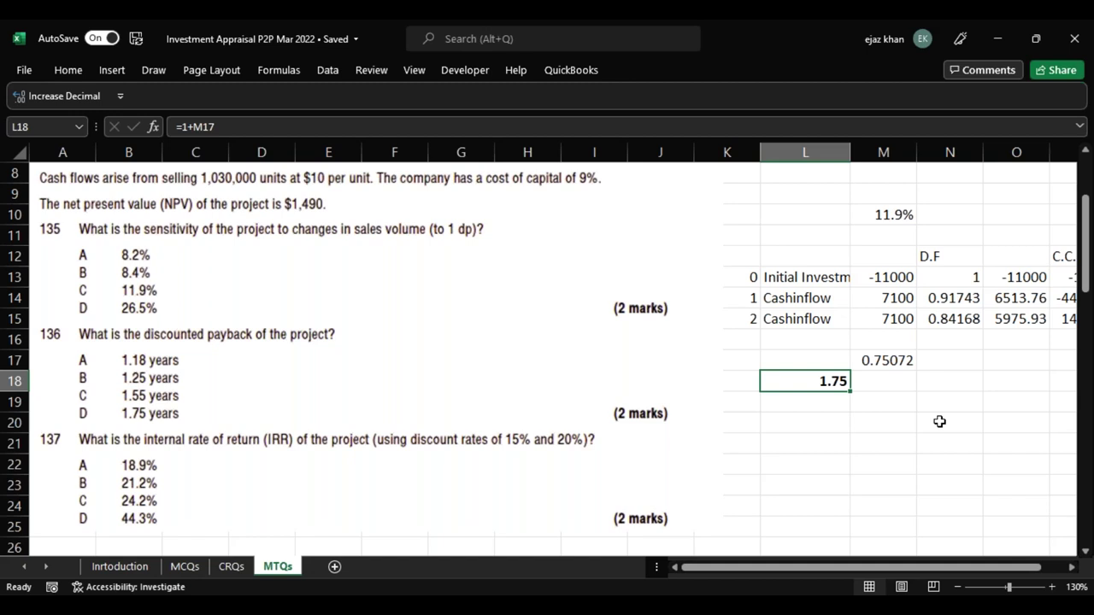
pyautogui.click(1091, 457)
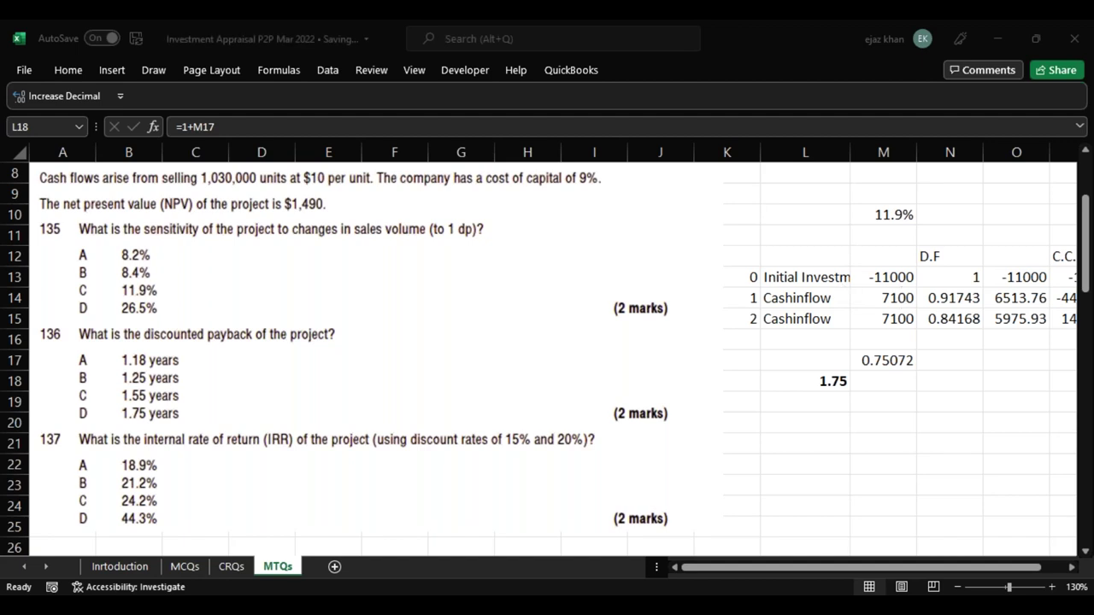
pyautogui.hotkey('alt', 'Tab')
pyautogui.click(893, 287)
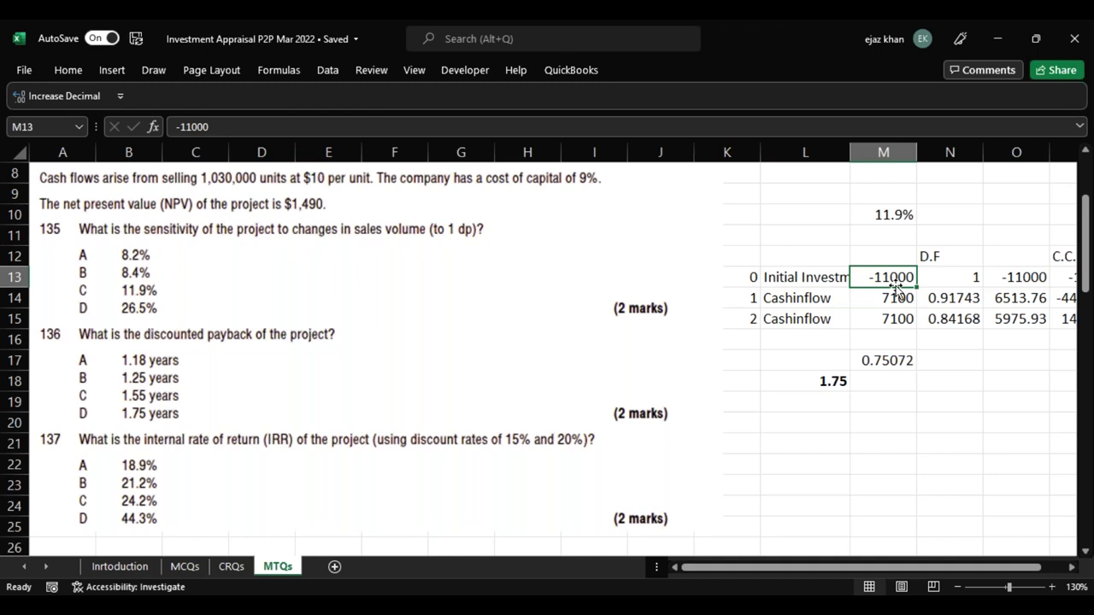
pyautogui.press('Down')
pyautogui.press('Down')
pyautogui.press('Down')
pyautogui.press('Down')
pyautogui.press('Down')
pyautogui.press('Down')
pyautogui.press('Down')
pyautogui.press('Down')
pyautogui.press('Down')
pyautogui.press('Down')
pyautogui.press('Down')
pyautogui.press('Down')
pyautogui.press('Down')
pyautogui.press('Down')
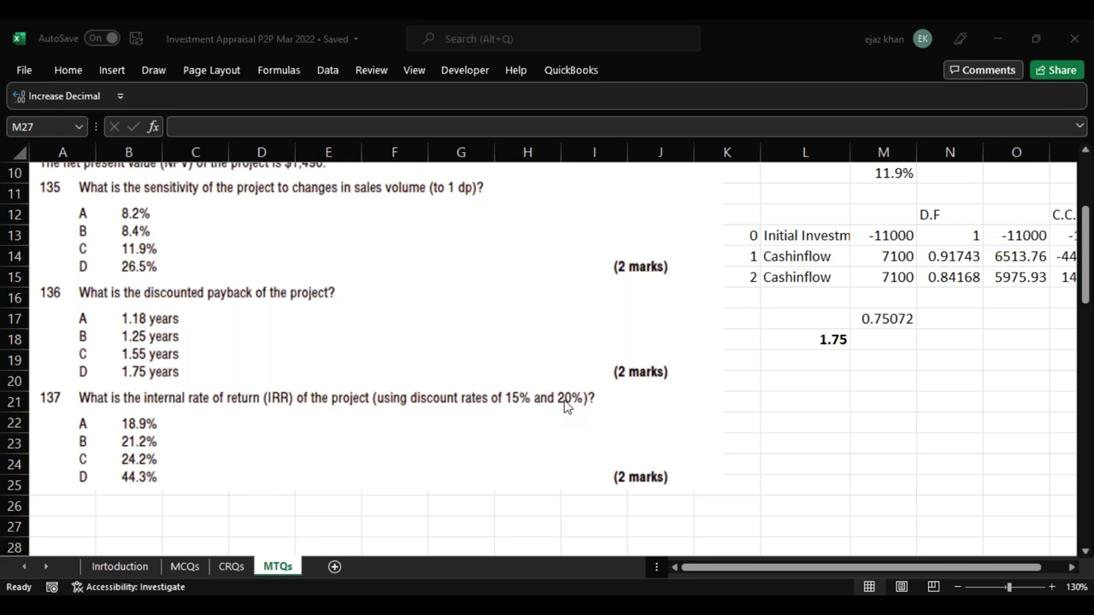
pyautogui.click(781, 409)
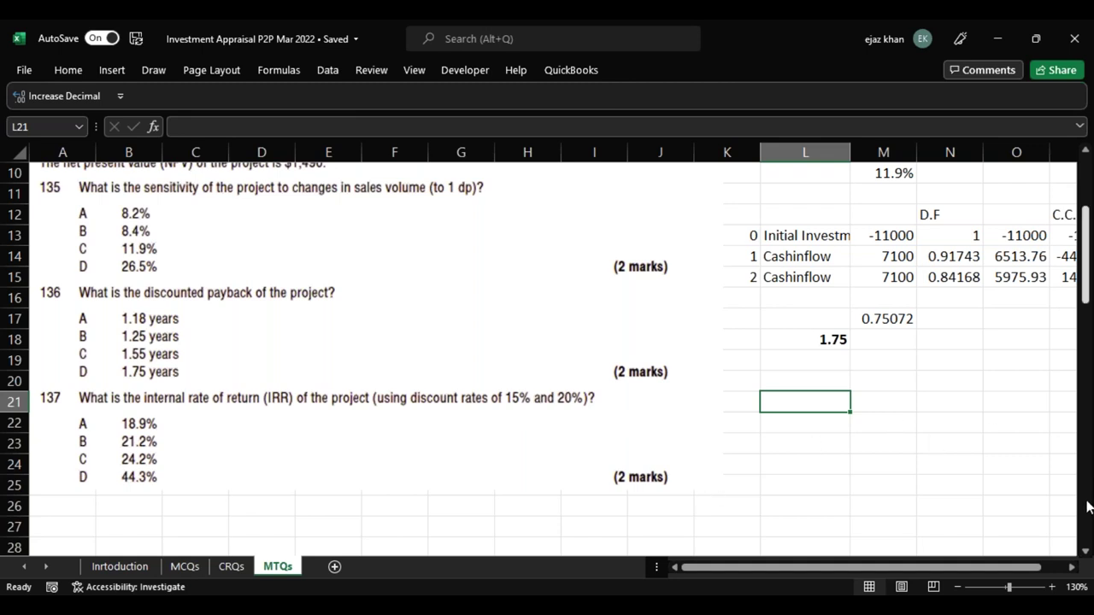
pyautogui.click(1086, 150)
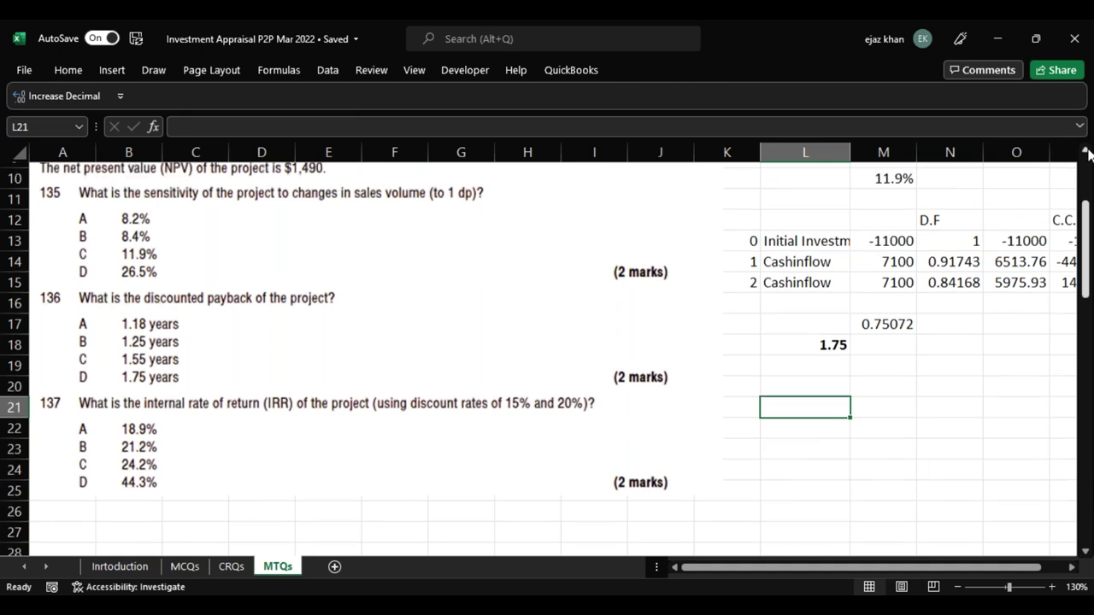
pyautogui.click(1085, 150)
pyautogui.click(1085, 150)
pyautogui.click(1085, 150)
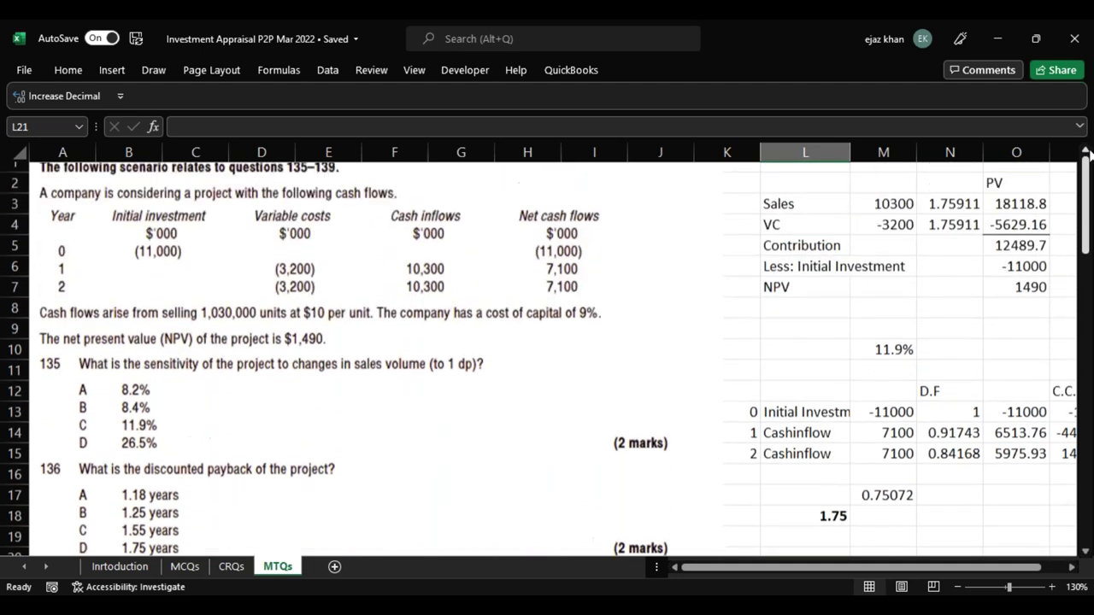
pyautogui.click(1085, 151)
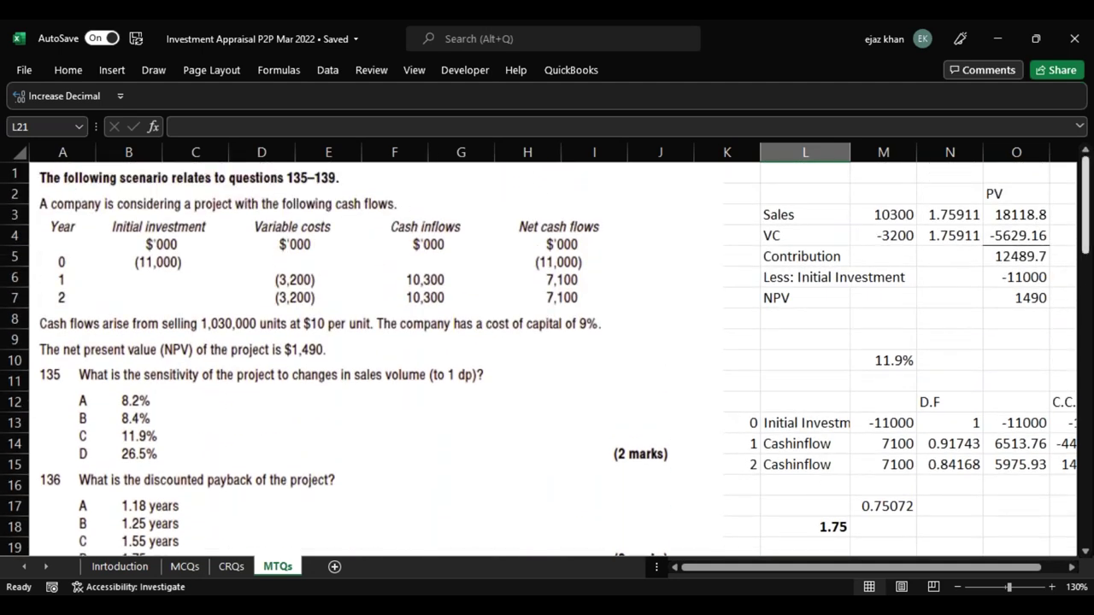
pyautogui.click(1085, 554)
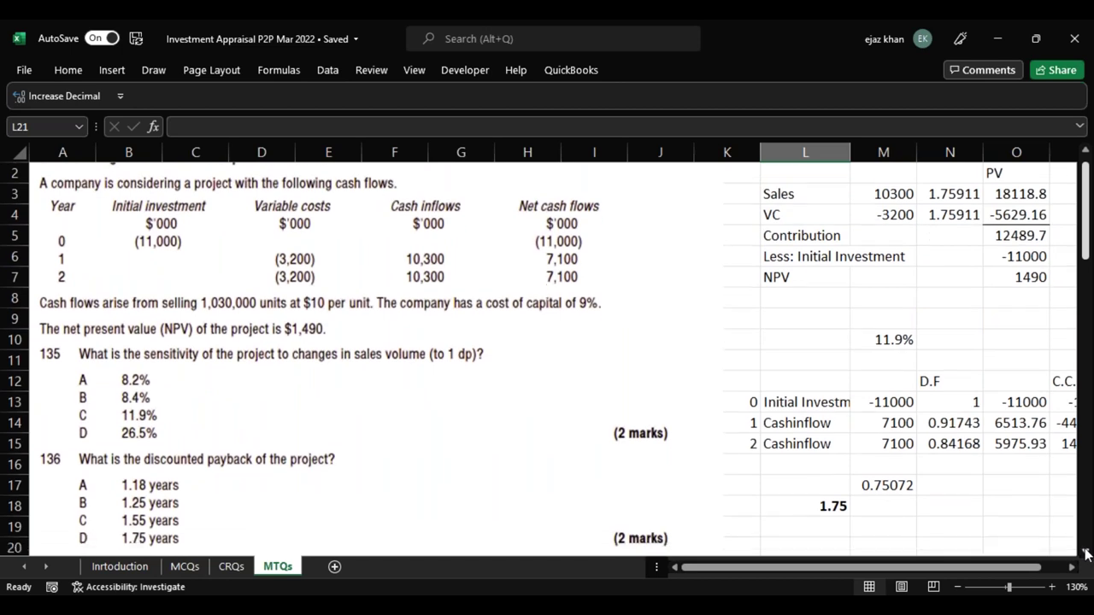
pyautogui.click(1070, 567)
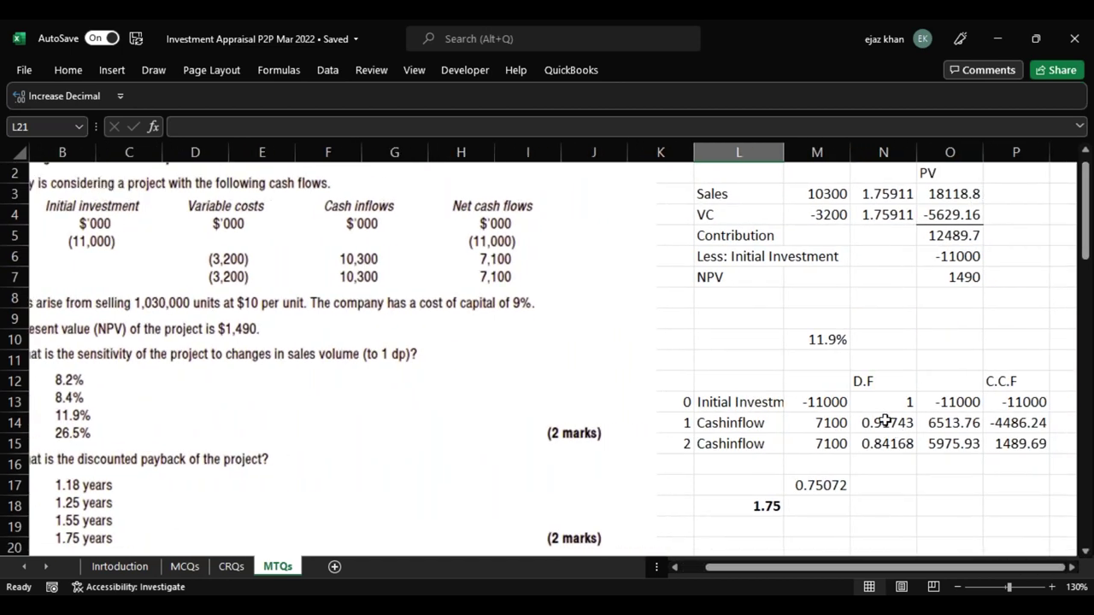
pyautogui.click(922, 511)
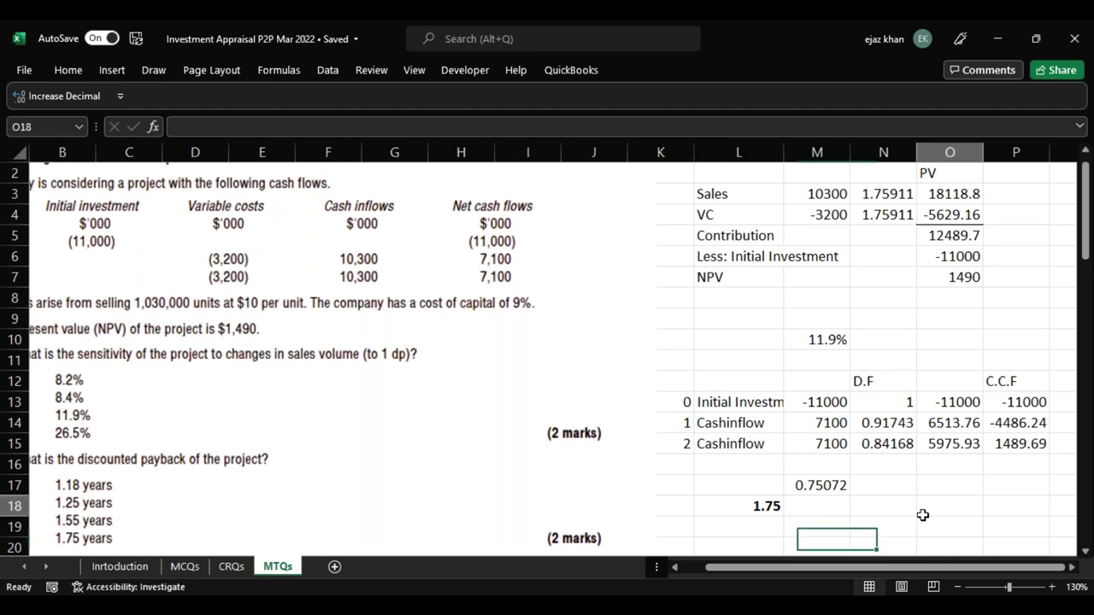
pyautogui.click(835, 530)
pyautogui.click(900, 488)
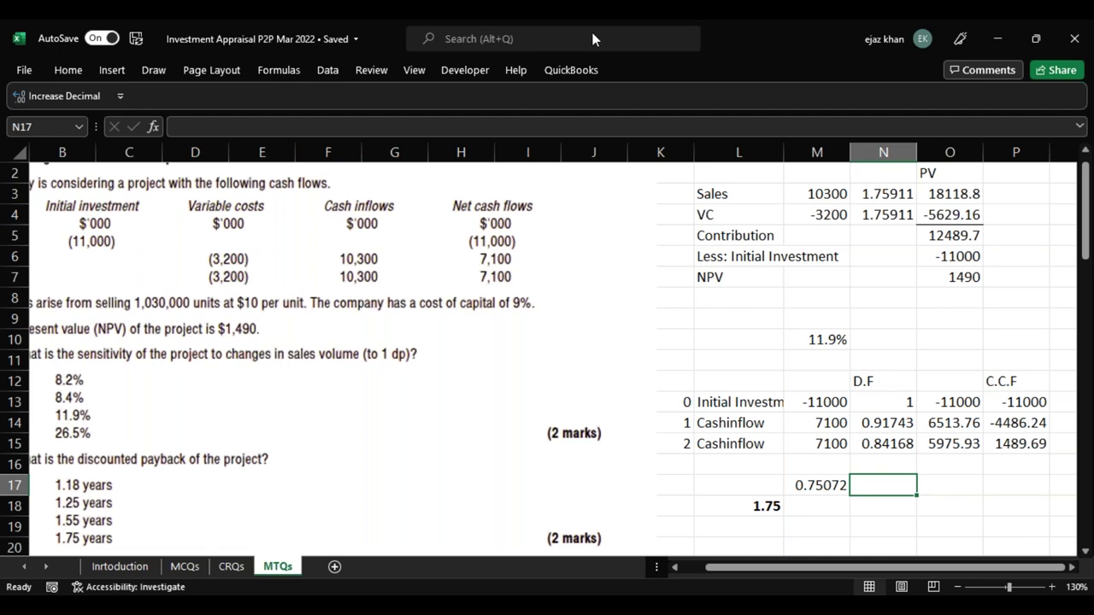
# - Change the rate in N3's annuity factor formula to 15%
pyautogui.click(879, 196)
pyautogui.press('Up')
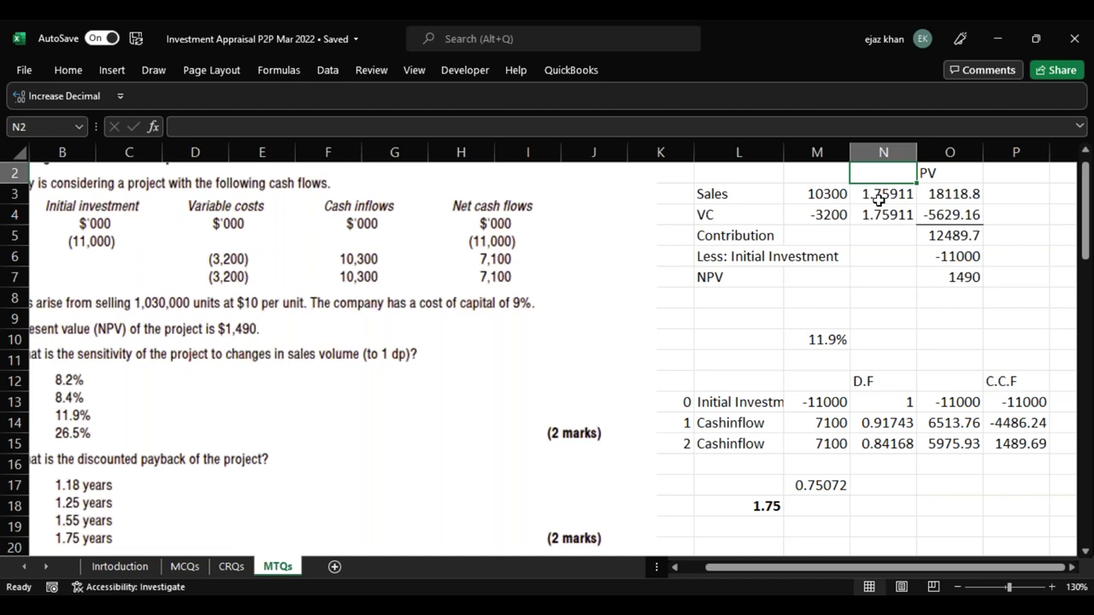
pyautogui.doubleClick(879, 200)
pyautogui.click(904, 213)
pyautogui.press('BackSpace')
pyautogui.write('15%)^-2)/9%')
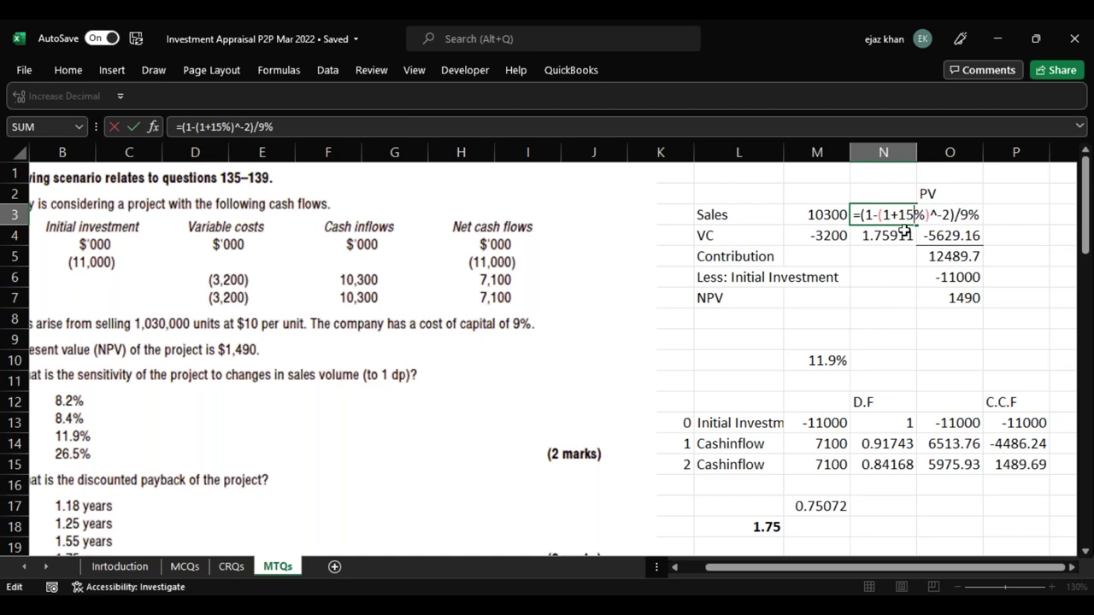
pyautogui.press('Return')
# - Set the VC factor in N4 to equal the annuity factor with =N3
pyautogui.doubleClick(904, 233)
pyautogui.press('Escape')
pyautogui.write('=')
pyautogui.press('Up')
pyautogui.press('Return')
# - Enter the 15% rate label in L9
pyautogui.press('Down')
pyautogui.press('Down')
pyautogui.press('Down')
pyautogui.press('Left')
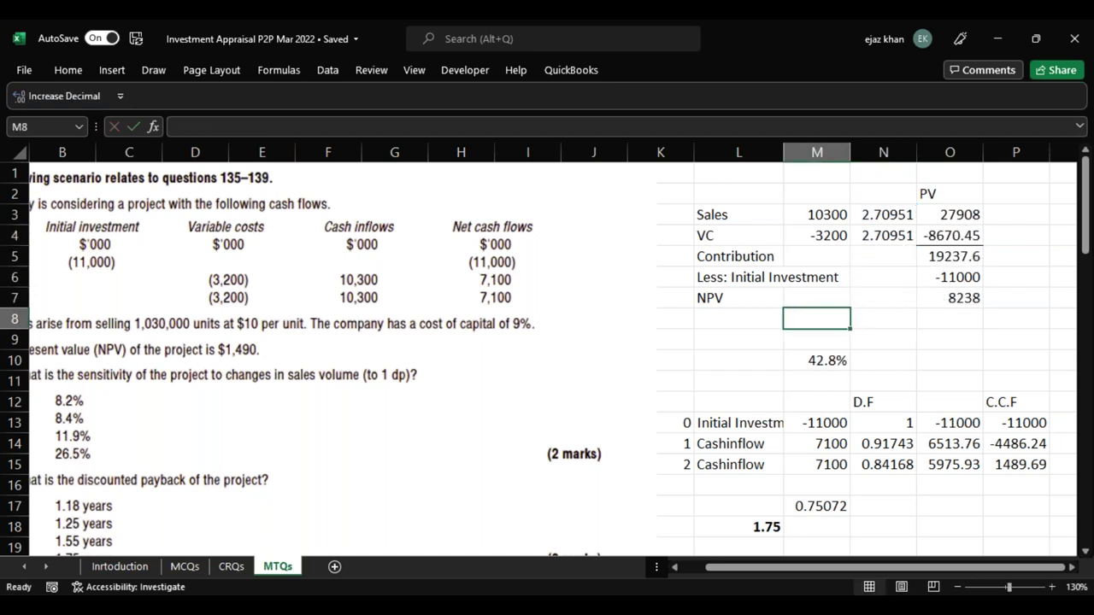
pyautogui.press('Down')
pyautogui.press('Down')
pyautogui.press('Left')
pyautogui.press('Up')
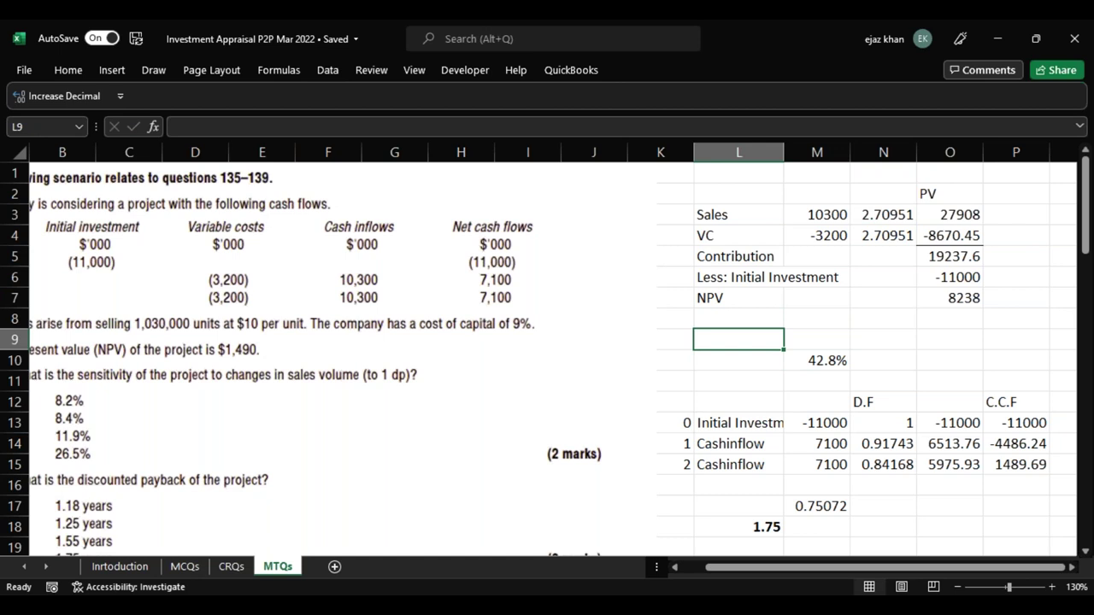
pyautogui.write('15%')
pyautogui.hotkey('ctrl', 'Return')
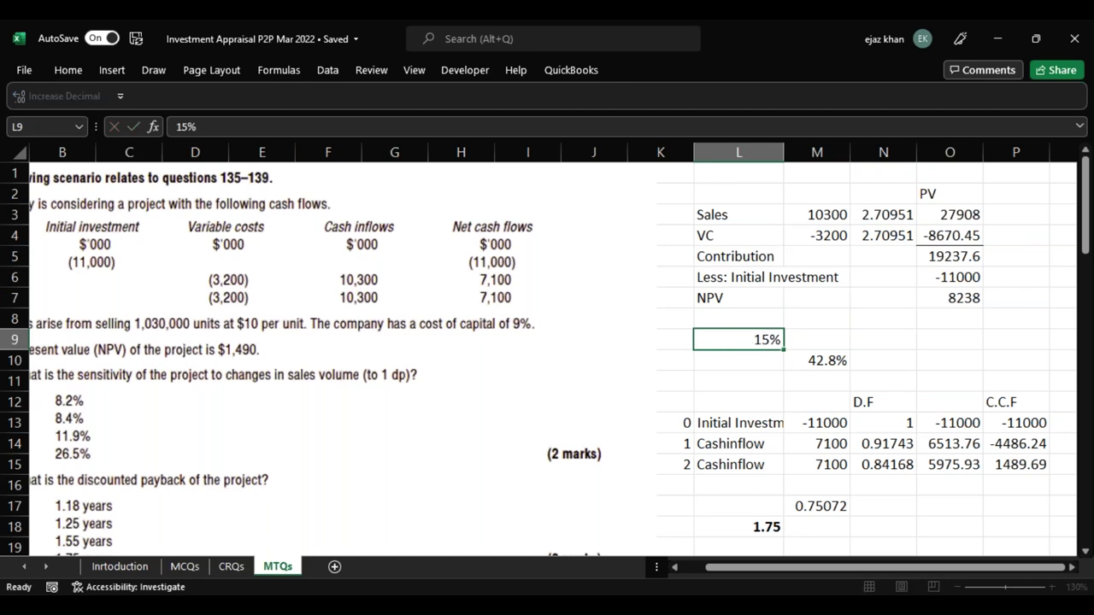
# - Record an NPV of 8238 beside the 15% and clear the old 42.8% result
pyautogui.press('Right')
pyautogui.write('83')
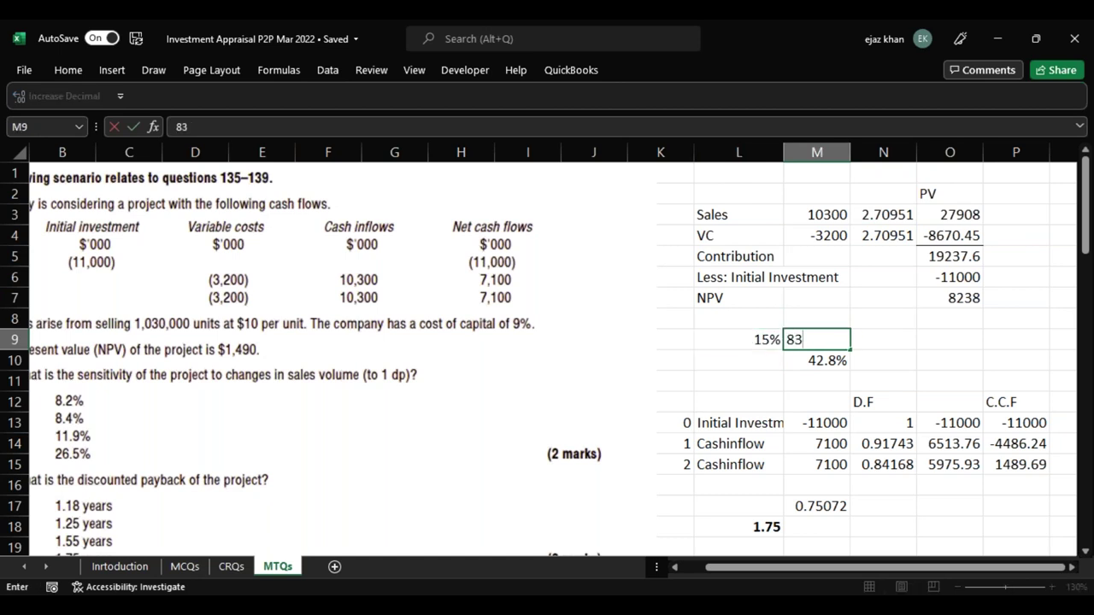
pyautogui.press('BackSpace')
pyautogui.write('238')
pyautogui.press('Tab')
pyautogui.press('Return')
pyautogui.press('Delete')
pyautogui.press('Up')
# - Change the rate in N3's annuity factor formula to 20%
pyautogui.press('Left')
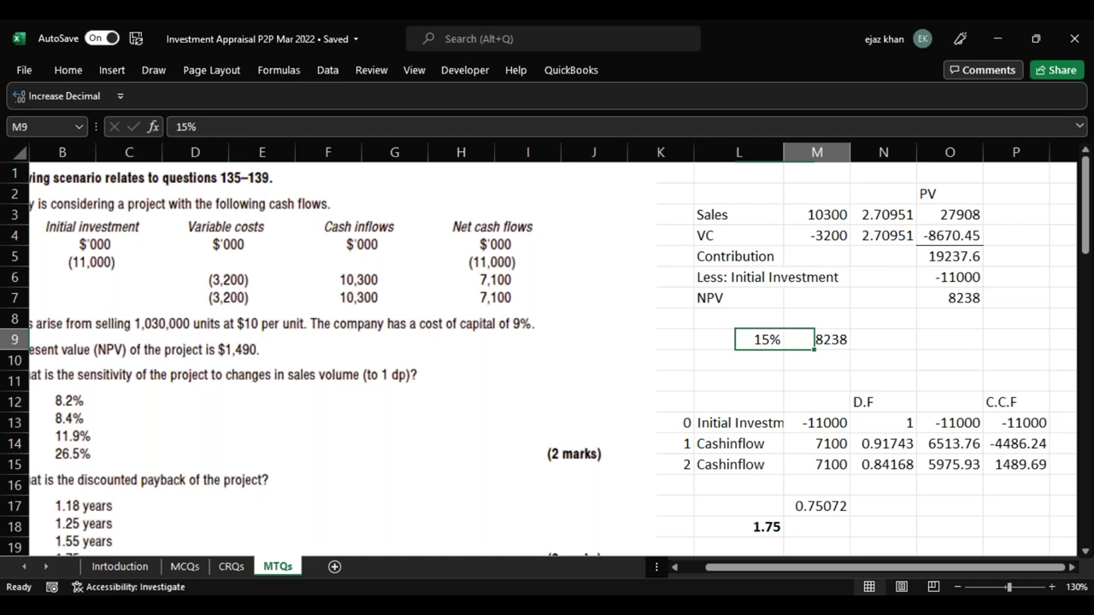
pyautogui.press('Right')
pyautogui.press('Right')
pyautogui.press('Up')
pyautogui.press('Up')
pyautogui.press('Up')
pyautogui.press('Up')
pyautogui.press('Up')
pyautogui.press('Up')
pyautogui.press('F2')
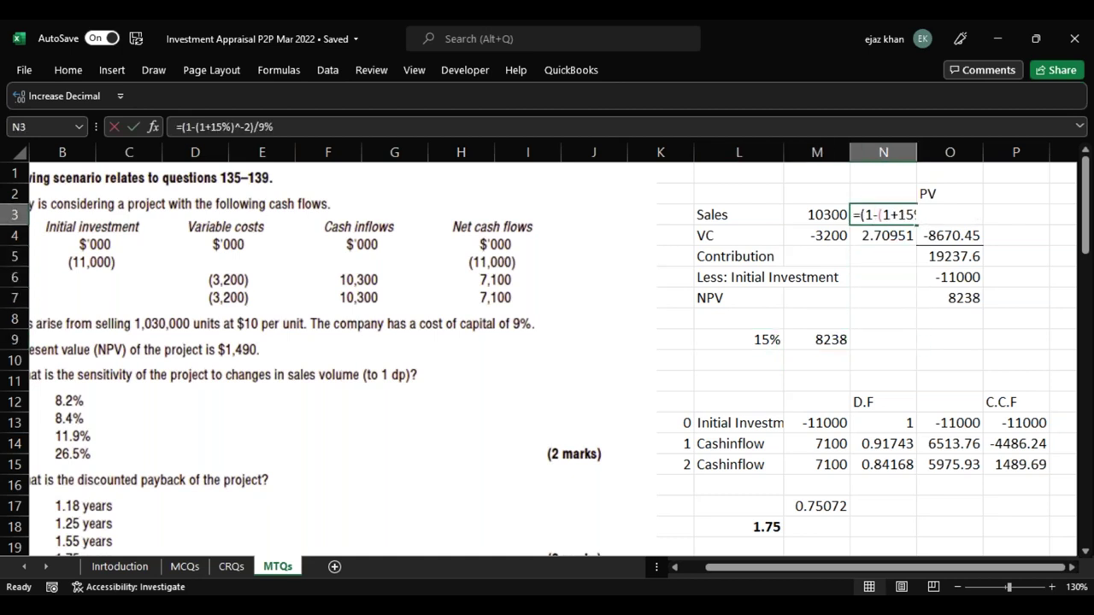
pyautogui.press('Left')
pyautogui.press('Left')
pyautogui.press('Left')
pyautogui.press('Left')
pyautogui.press('Left')
pyautogui.press('Left')
pyautogui.press('Left')
pyautogui.press('Left')
pyautogui.press('Left')
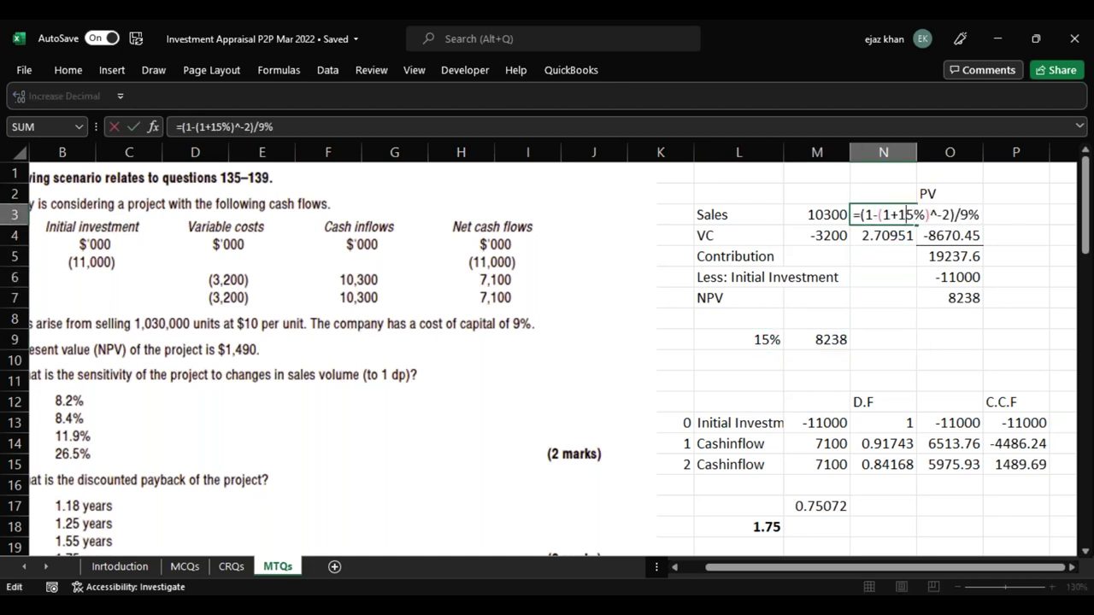
pyautogui.press('BackSpace')
pyautogui.press('BackSpace')
pyautogui.write('20')
pyautogui.press('Return')
pyautogui.press('Return')
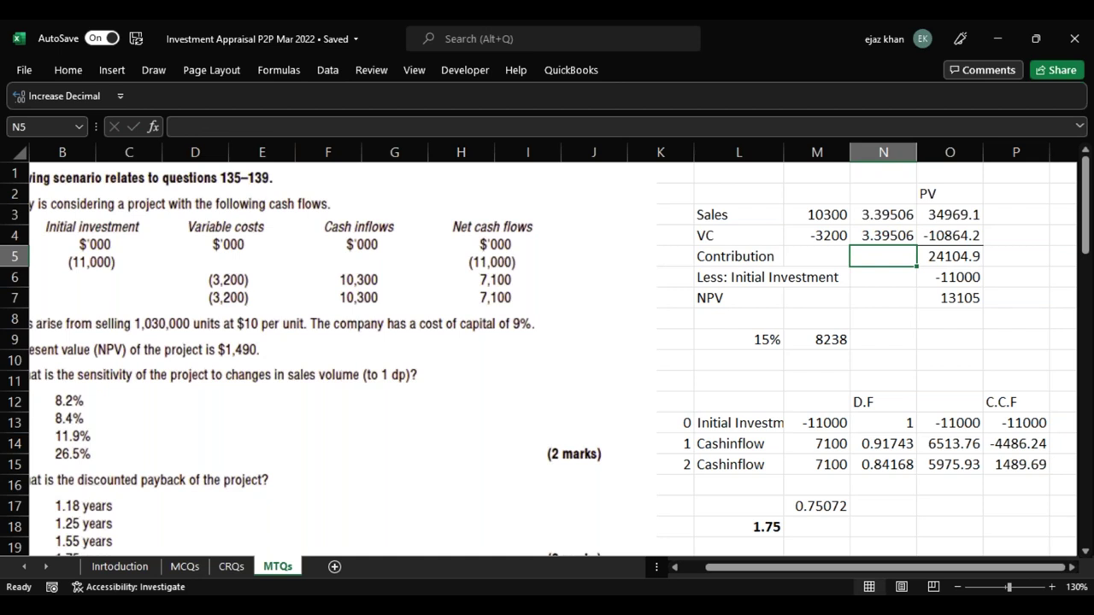
# - Revise N3's formula so the factor is also divided by 20%
pyautogui.press('Up')
pyautogui.press('Up')
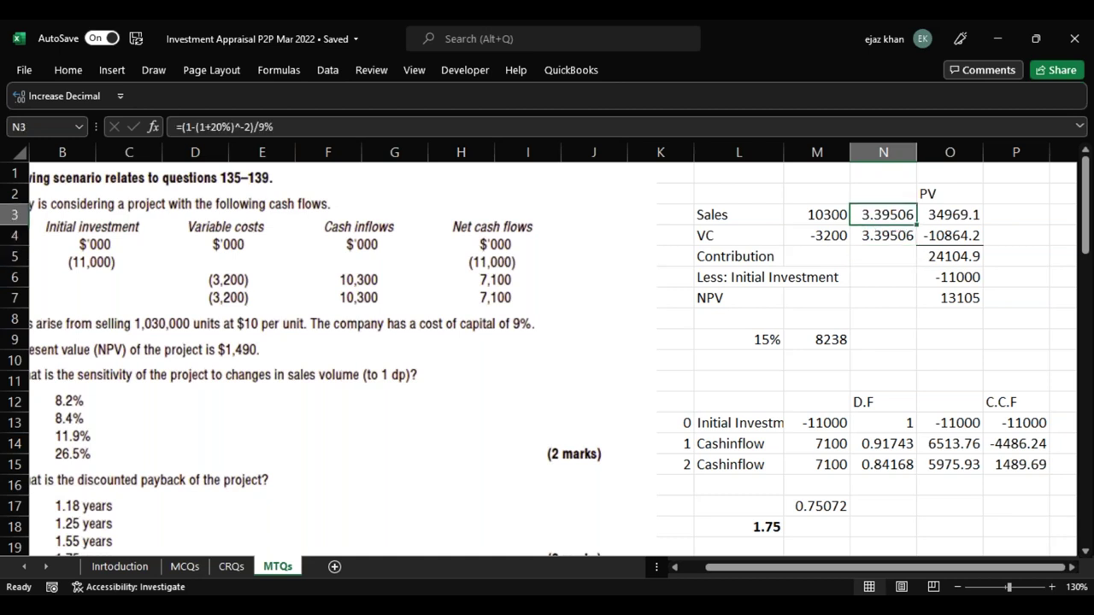
pyautogui.press('F2')
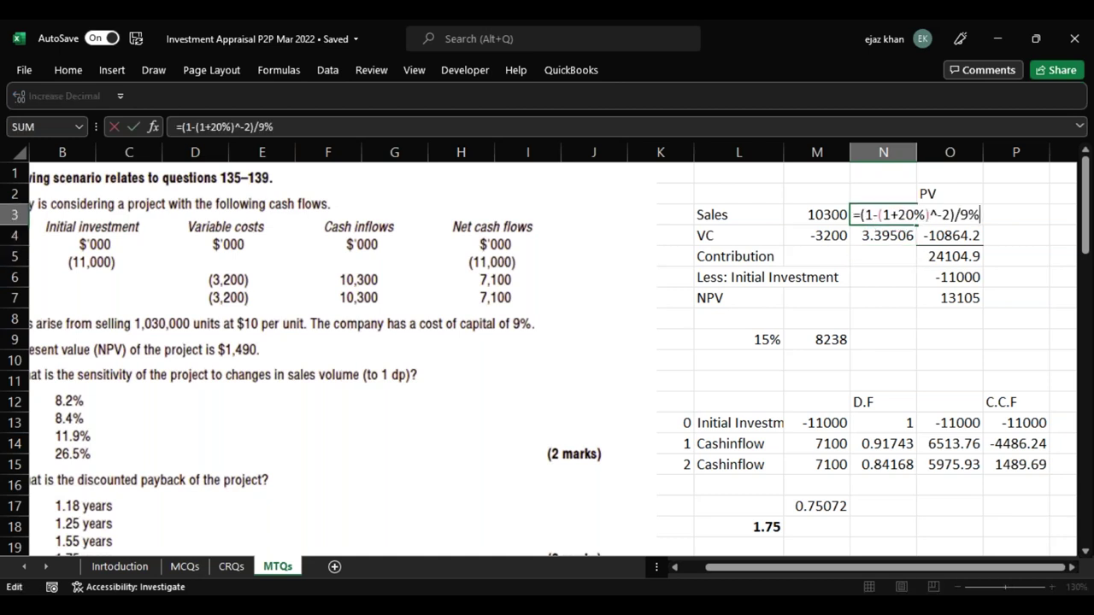
pyautogui.hotkey('ctrl', 'Return')
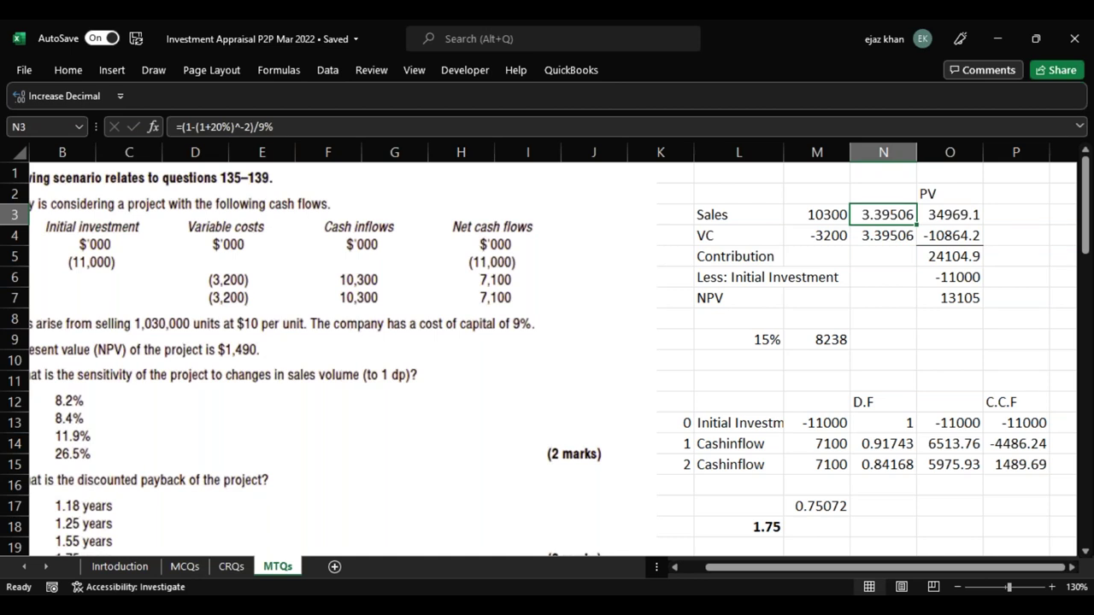
pyautogui.press('F2')
pyautogui.write('20')
pyautogui.press('Return')
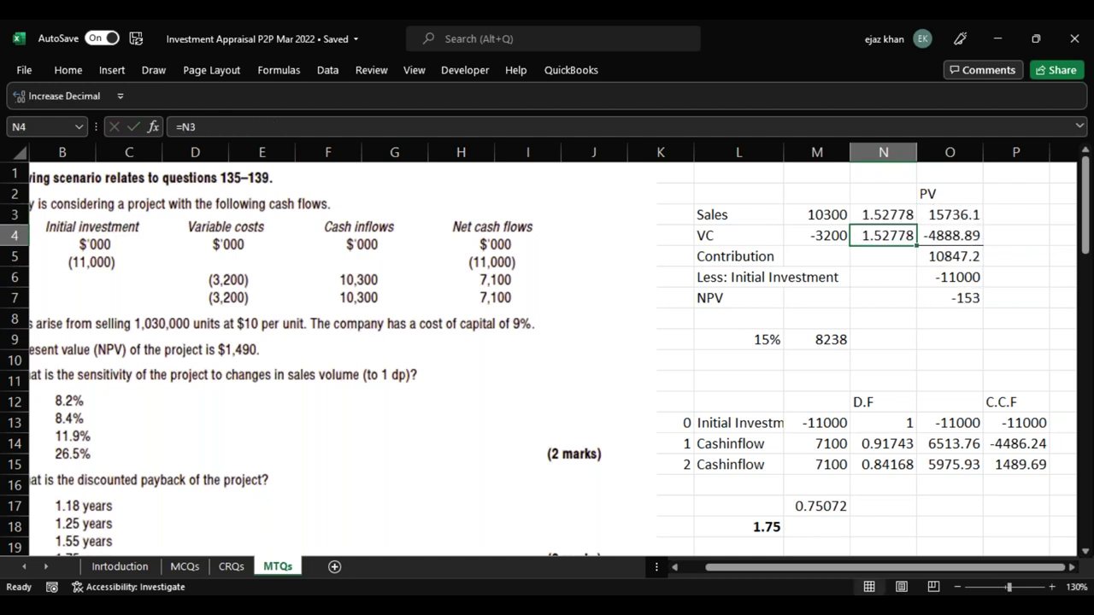
pyautogui.press('Down')
pyautogui.press('Down')
pyautogui.press('Down')
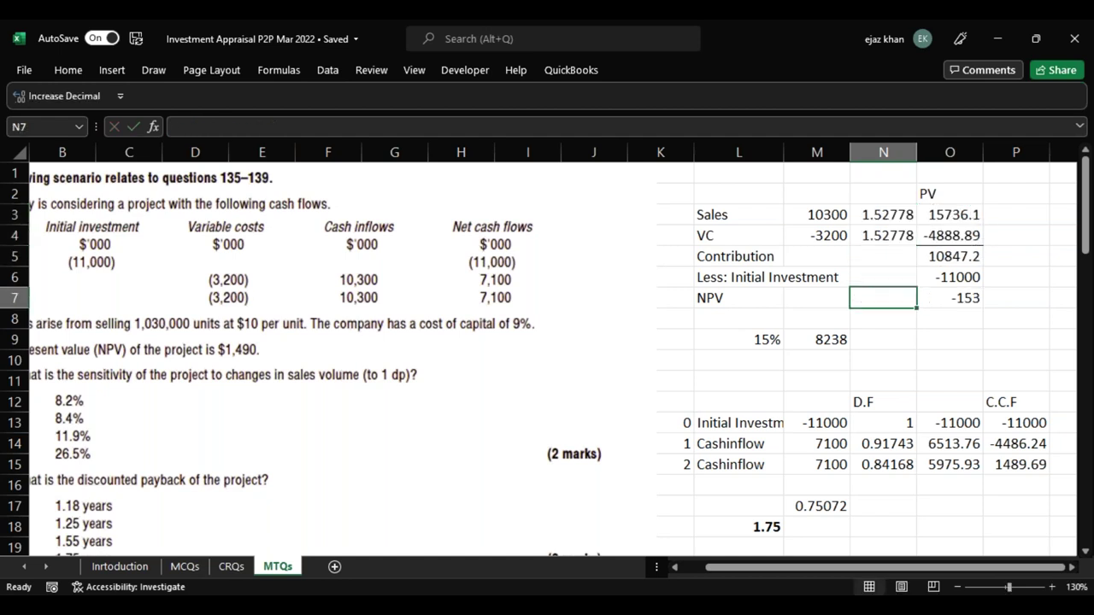
# - List 20% with NPV -153 in L9:M9 and 15% in L10
pyautogui.click(739, 339)
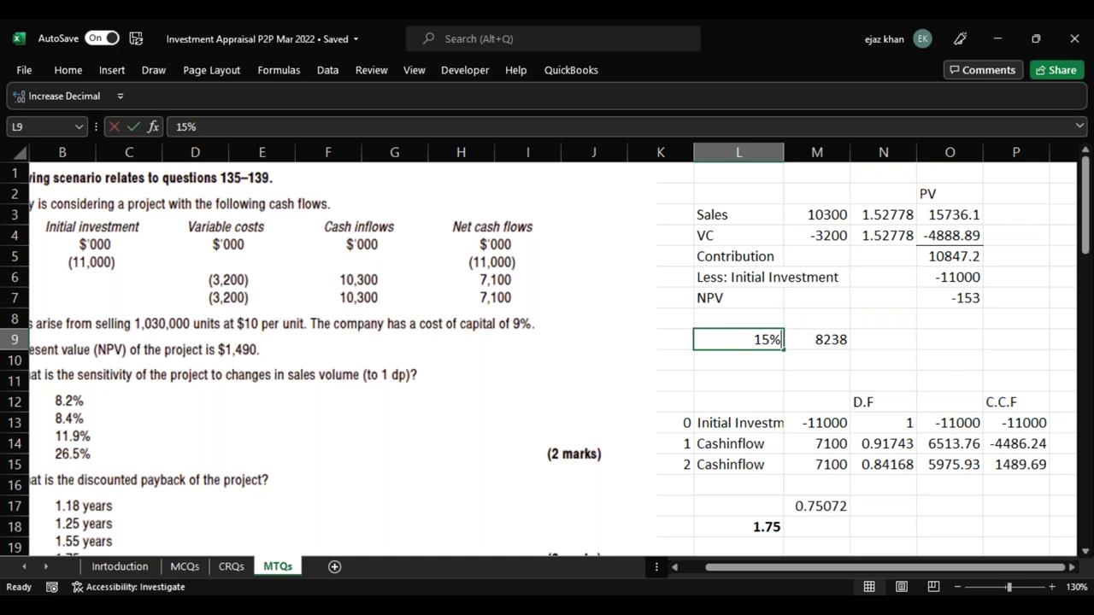
pyautogui.write('20')
pyautogui.press('Tab')
pyautogui.write('-153')
pyautogui.press('Return')
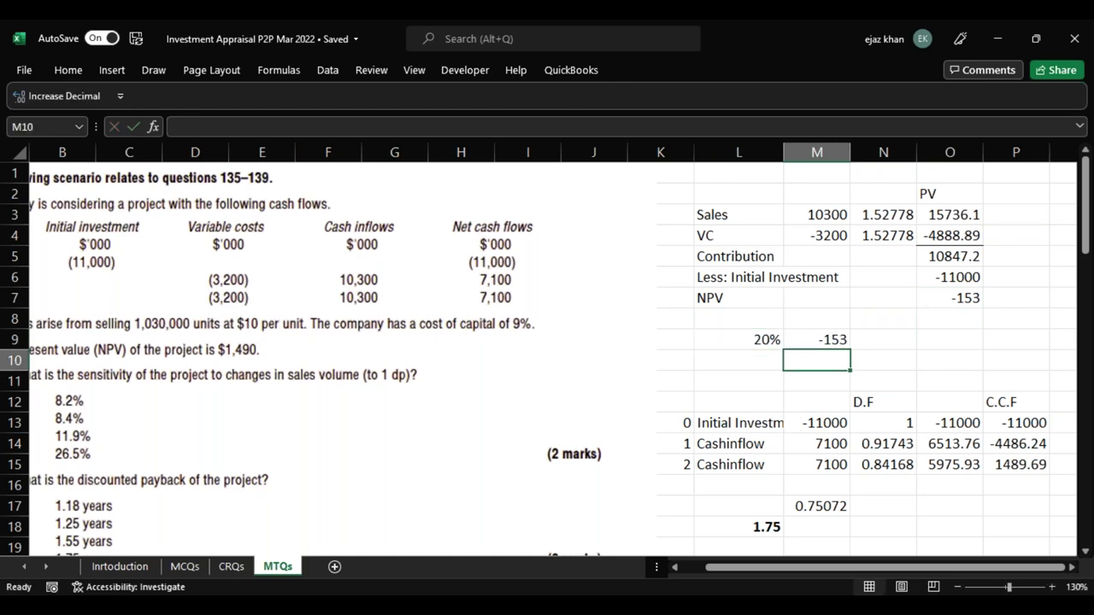
pyautogui.write('15%')
pyautogui.click(816, 339)
# - Recalculate the N3 annuity factor at 15%, giving 1.62571
pyautogui.press('Right')
pyautogui.press('Up')
pyautogui.press('Up')
pyautogui.press('Up')
pyautogui.press('Up')
pyautogui.press('Up')
pyautogui.press('Up')
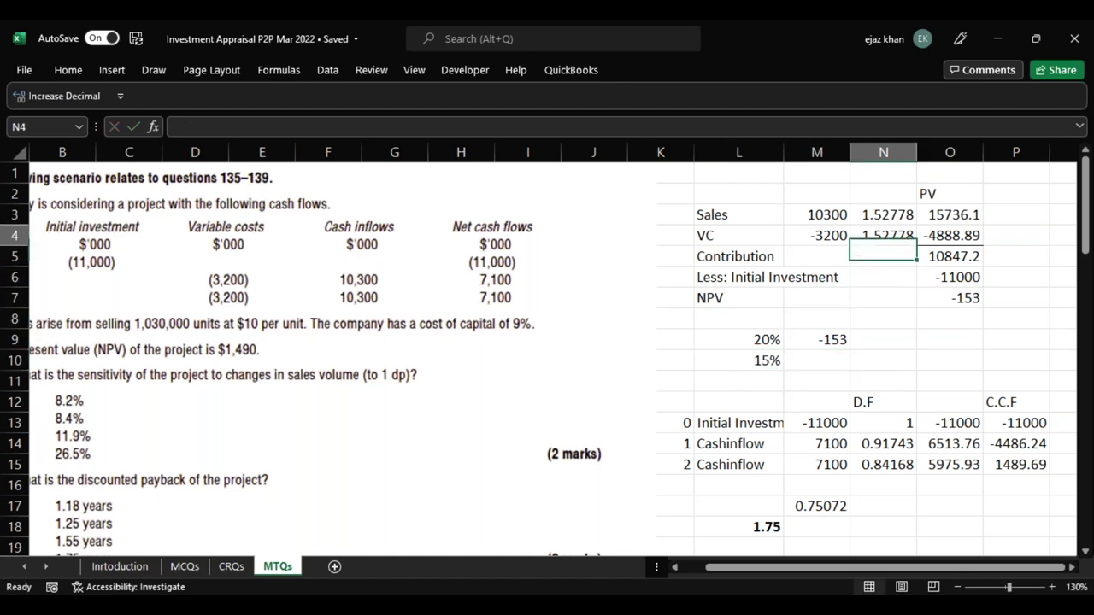
pyautogui.press('F2')
pyautogui.press('Left')
pyautogui.press('Left')
pyautogui.press('Left')
pyautogui.press('Left')
pyautogui.press('Left')
pyautogui.press('Left')
pyautogui.press('Left')
pyautogui.press('Left')
pyautogui.press('Left')
pyautogui.press('Left')
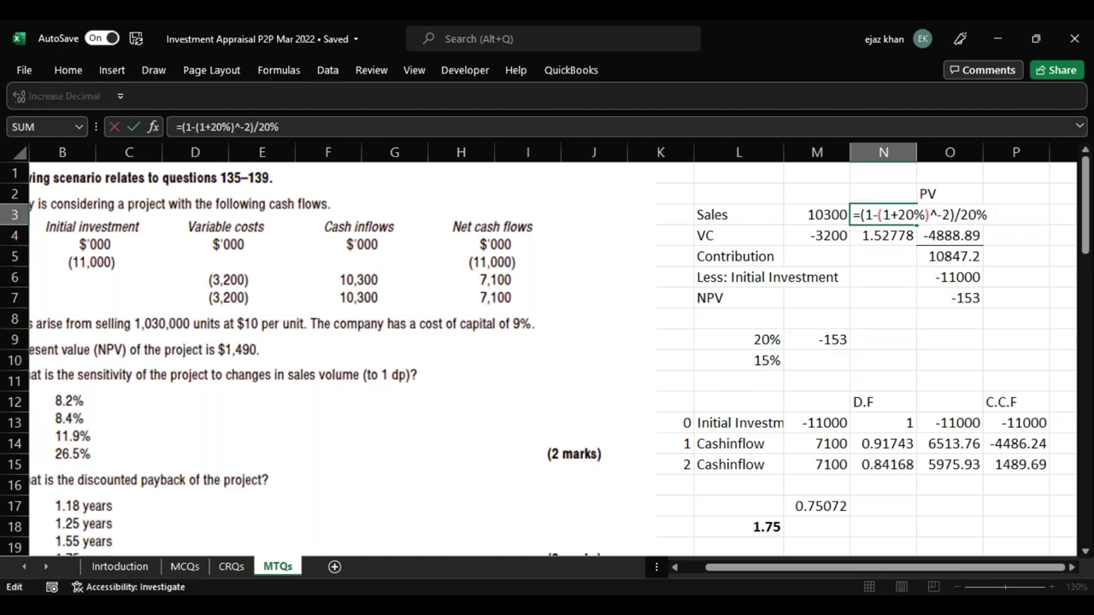
pyautogui.press('BackSpace')
pyautogui.press('BackSpace')
pyautogui.write('15')
pyautogui.press('Right')
pyautogui.press('Right')
pyautogui.press('Right')
pyautogui.press('Right')
pyautogui.press('Right')
pyautogui.press('Right')
pyautogui.press('Right')
pyautogui.press('Right')
pyautogui.press('Right')
pyautogui.hotkey('shift', 'Left')
pyautogui.hotkey('shift', 'Left')
pyautogui.write('15')
pyautogui.press('Return')
# - Enter 543 as the 15% NPV in N10, clearing a mistaken 543% from M10
pyautogui.press('Down')
pyautogui.press('Down')
pyautogui.press('Left')
pyautogui.press('Down')
pyautogui.press('Down')
pyautogui.press('Down')
pyautogui.press('Down')
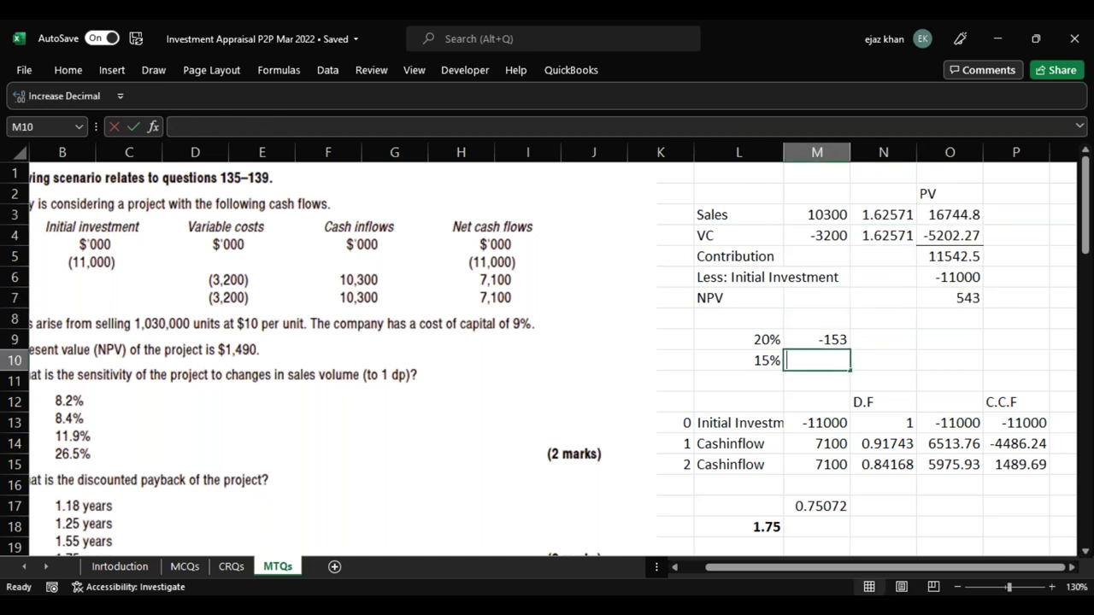
pyautogui.write('543')
pyautogui.hotkey('ctrl', 'Return')
pyautogui.press('Delete')
pyautogui.press('Right')
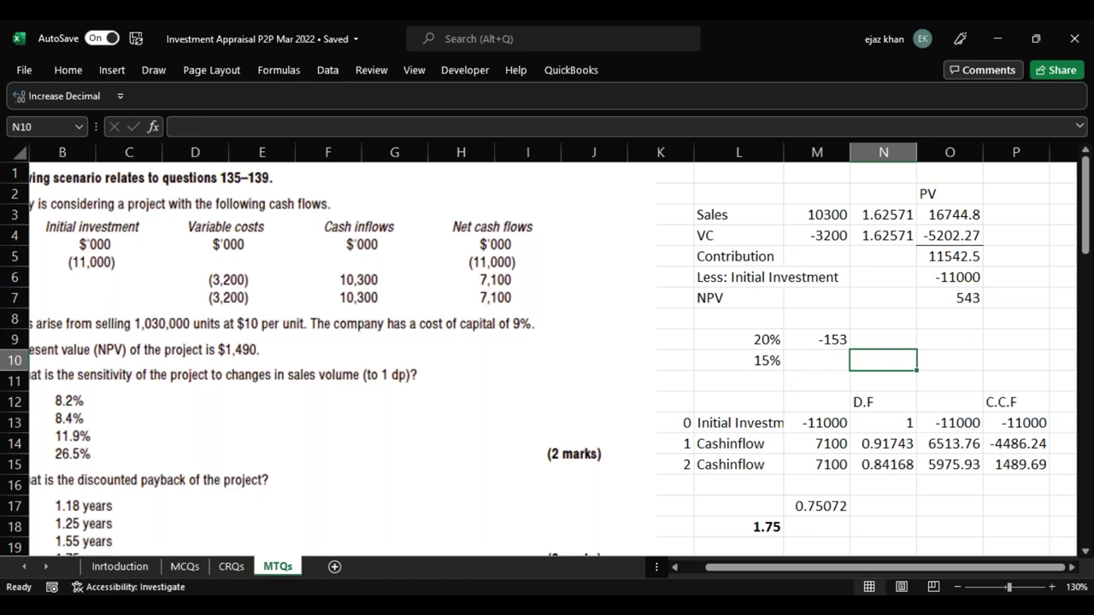
pyautogui.write('543')
pyautogui.press('Return')
pyautogui.click(816, 359)
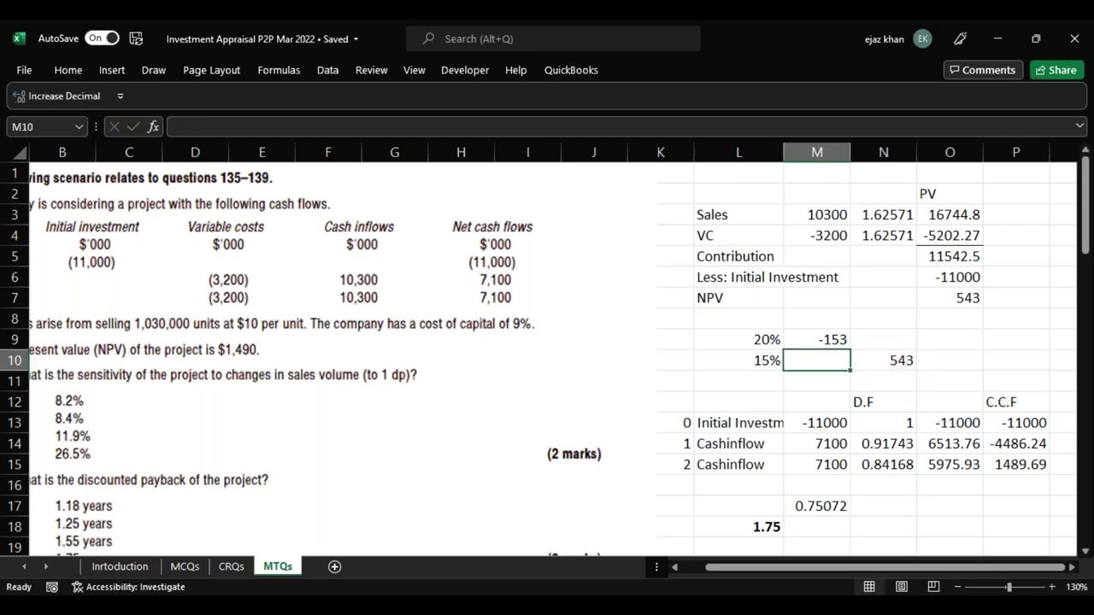
pyautogui.click(816, 339)
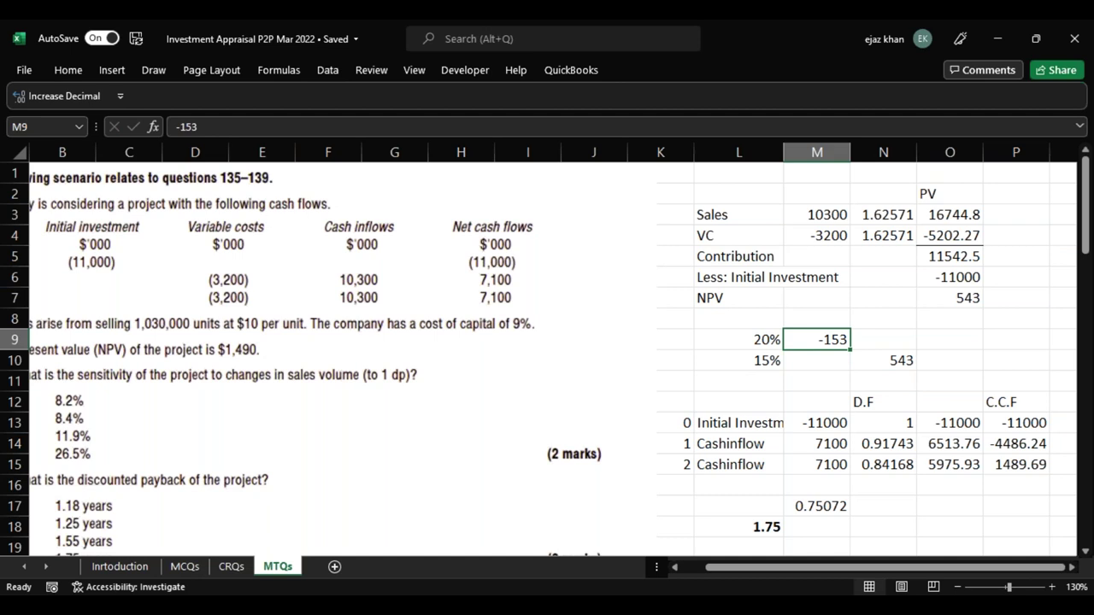
pyautogui.press('Down')
pyautogui.press('Right')
pyautogui.press('Right')
pyautogui.press('Right')
pyautogui.press('Right')
pyautogui.press('Left')
pyautogui.press('Left')
pyautogui.press('Up')
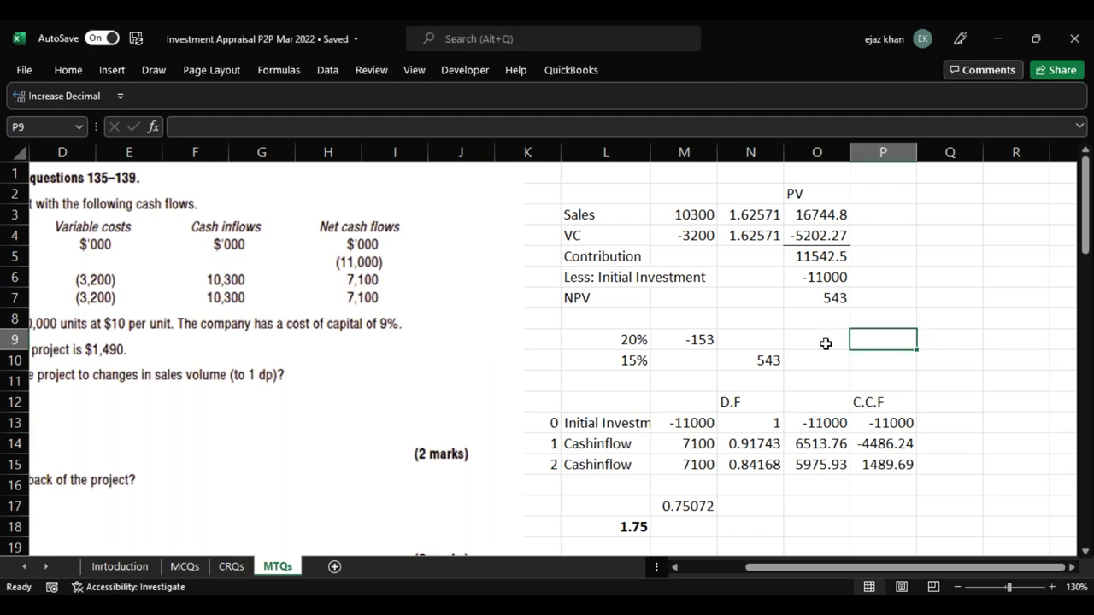
# - Enter the IRR interpolation =L10+(N10/(N10-M9))*(L9-L10) in P9
pyautogui.write('=')
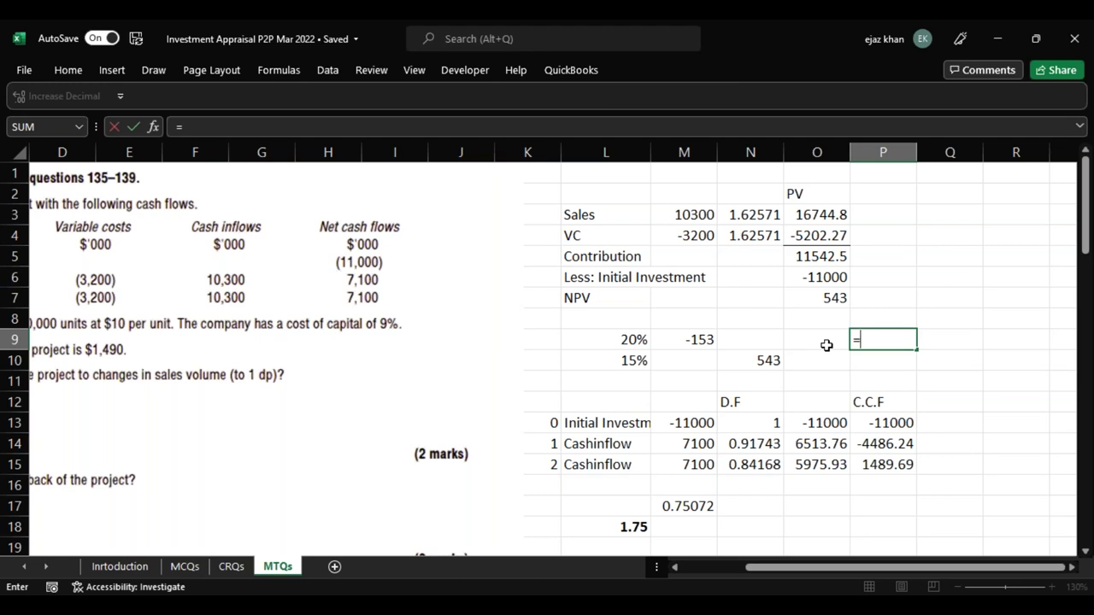
pyautogui.click(598, 362)
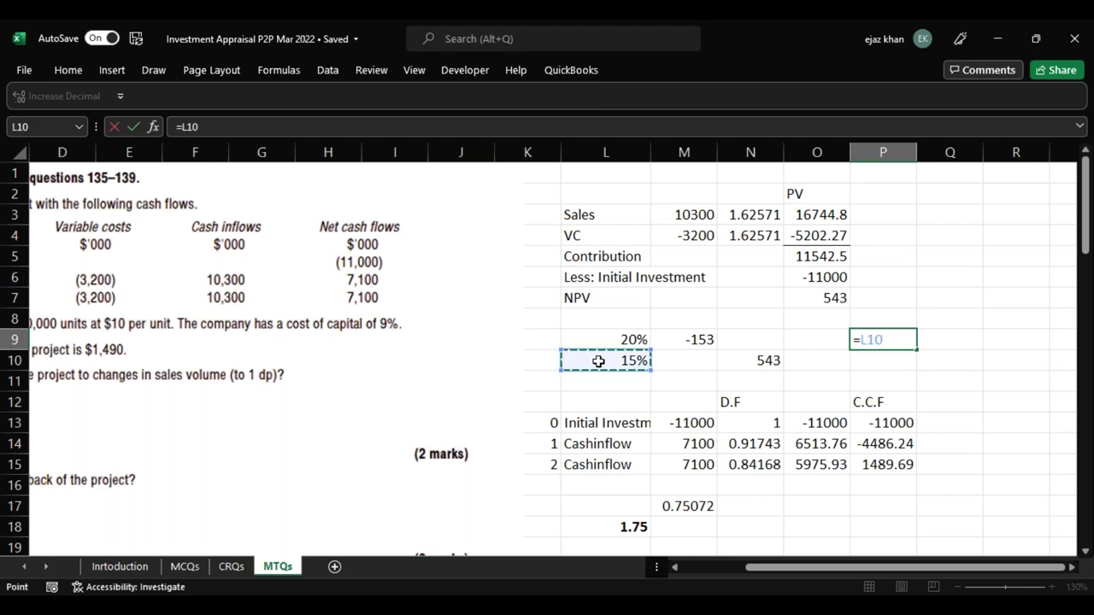
pyautogui.write('+(')
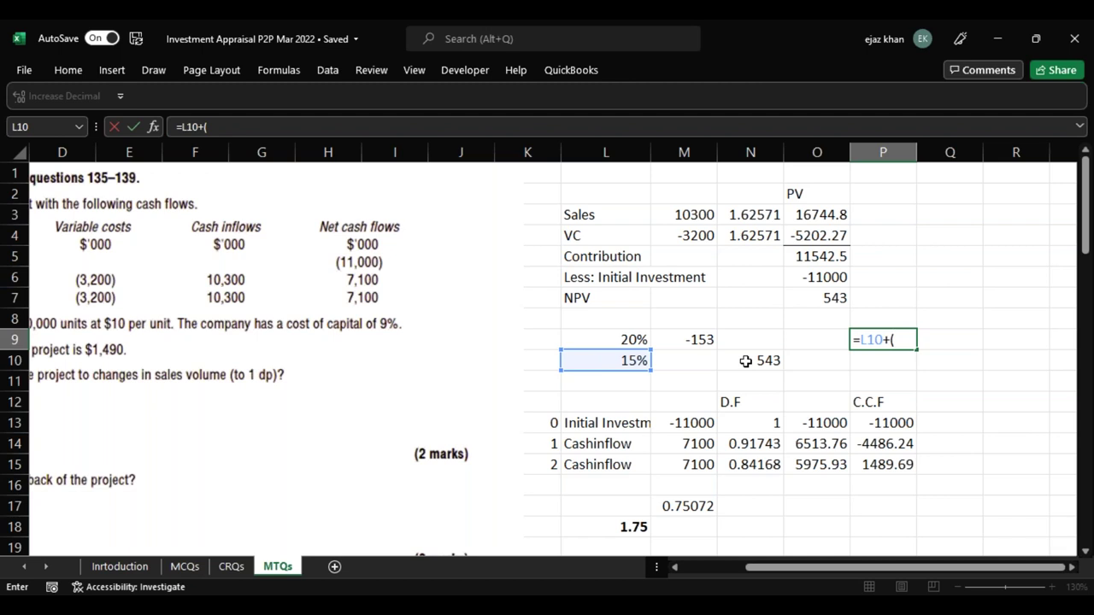
pyautogui.click(745, 361)
pyautogui.write('/(')
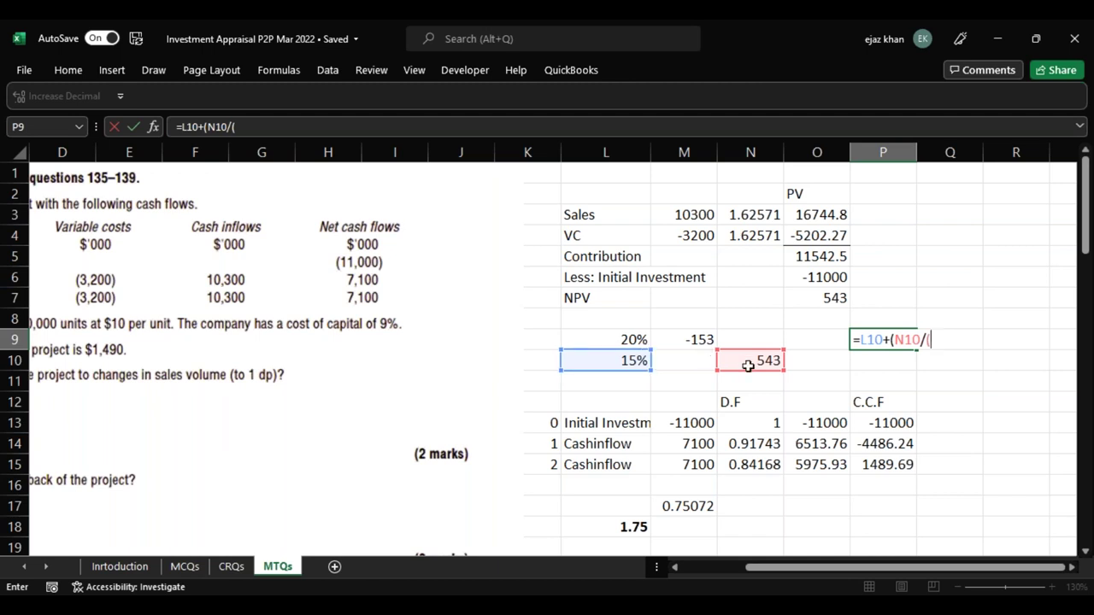
pyautogui.click(745, 365)
pyautogui.write('-')
pyautogui.click(706, 340)
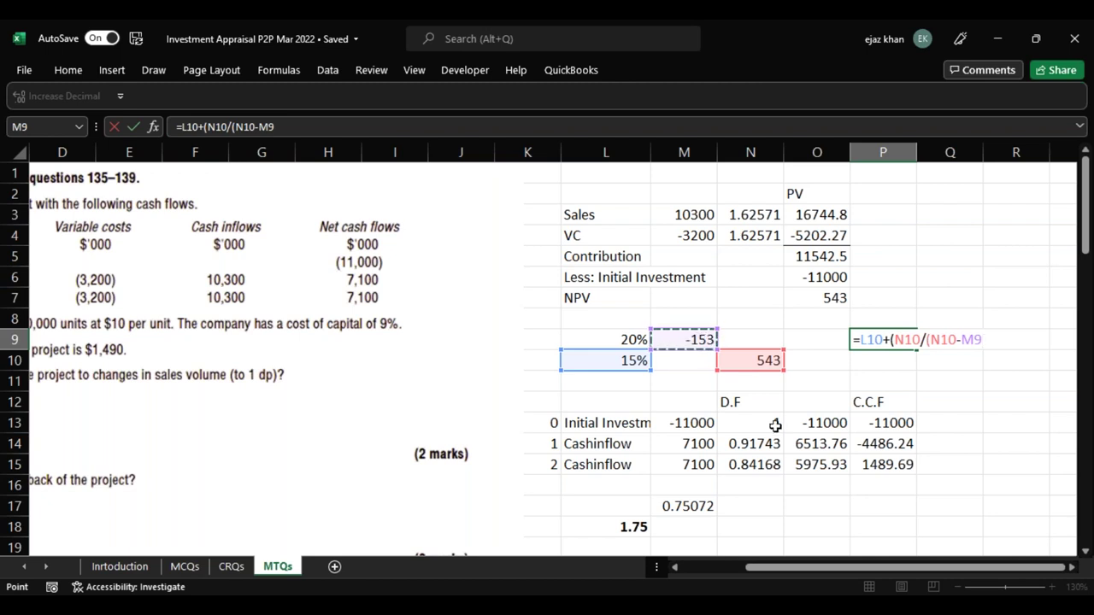
pyautogui.write('))')
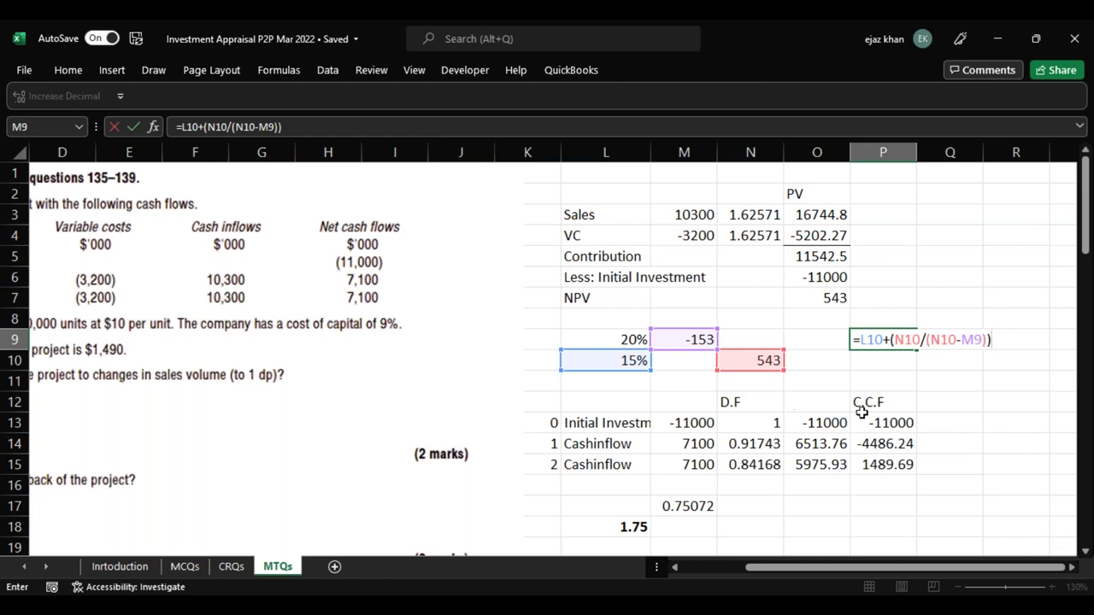
pyautogui.write('*(')
pyautogui.click(611, 341)
pyautogui.write('-')
pyautogui.click(605, 360)
pyautogui.write(')')
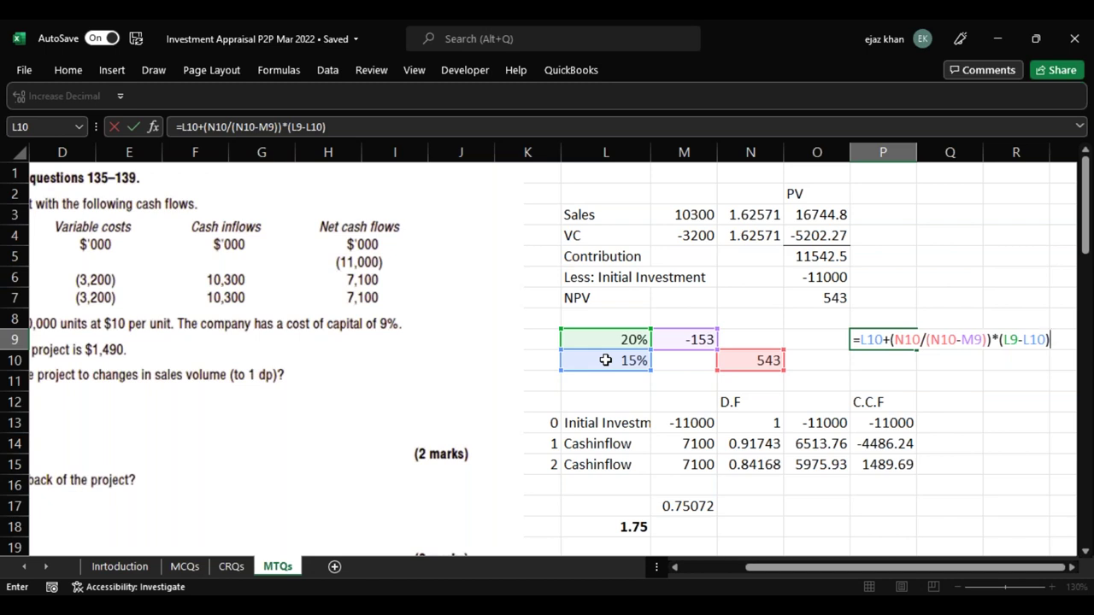
pyautogui.hotkey('ctrl', 'Return')
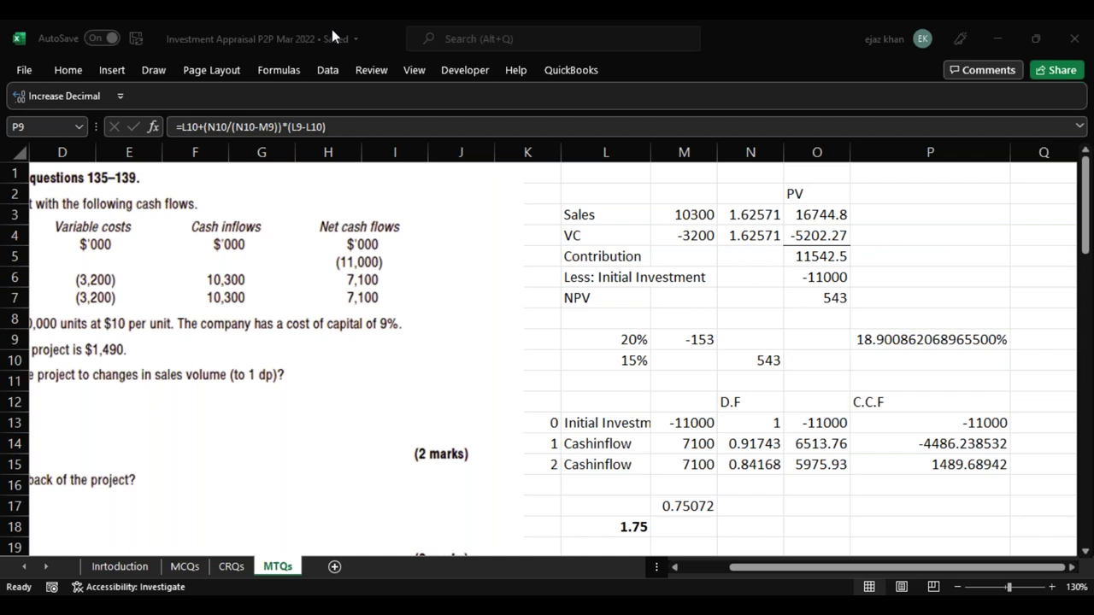
# - Cut P9's decimal places, then add one back so the IRR reads 18.90%
pyautogui.click(75, 74)
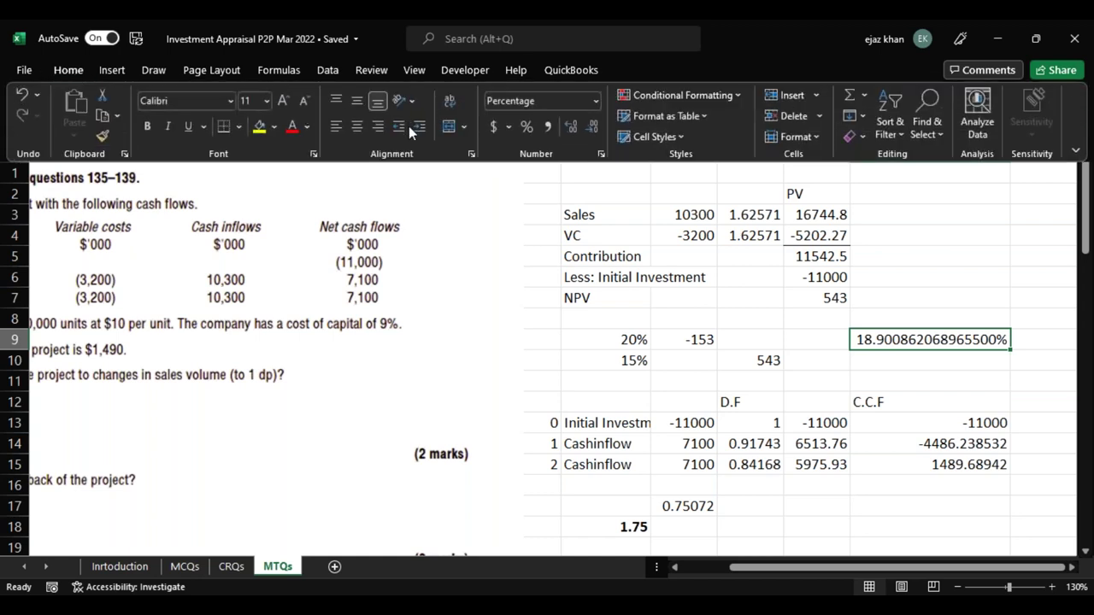
pyautogui.click(68, 74)
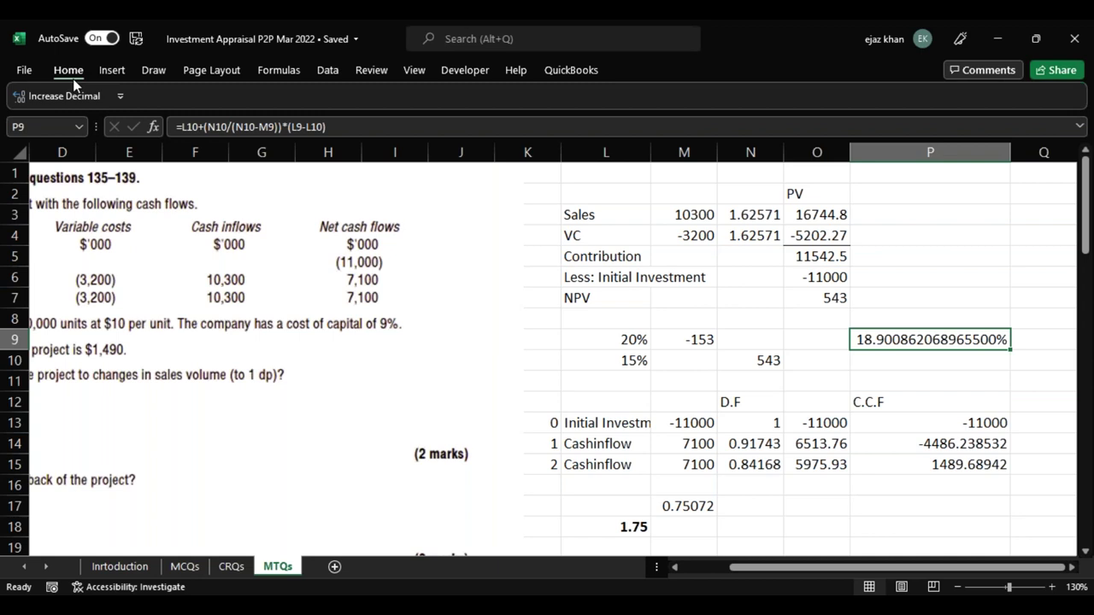
pyautogui.click(587, 126)
pyautogui.click(590, 126)
pyautogui.click(589, 127)
pyautogui.click(589, 126)
pyautogui.click(589, 126)
pyautogui.click(590, 127)
pyautogui.click(589, 126)
pyautogui.click(590, 127)
pyautogui.click(589, 126)
pyautogui.click(589, 127)
pyautogui.click(589, 126)
pyautogui.click(590, 127)
pyautogui.click(587, 127)
pyautogui.click(573, 132)
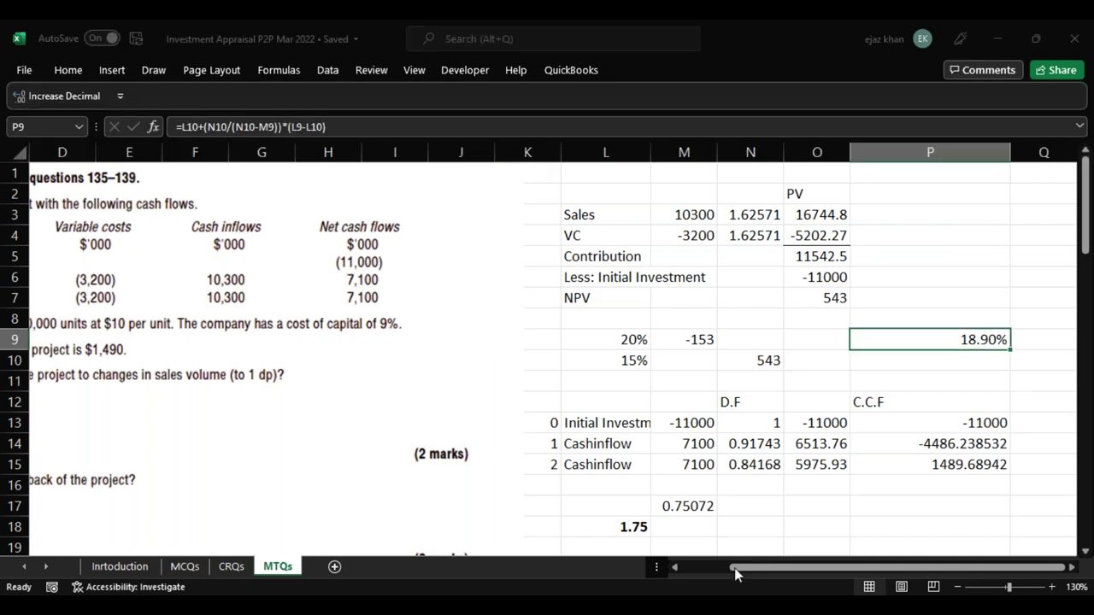
pyautogui.click(718, 566)
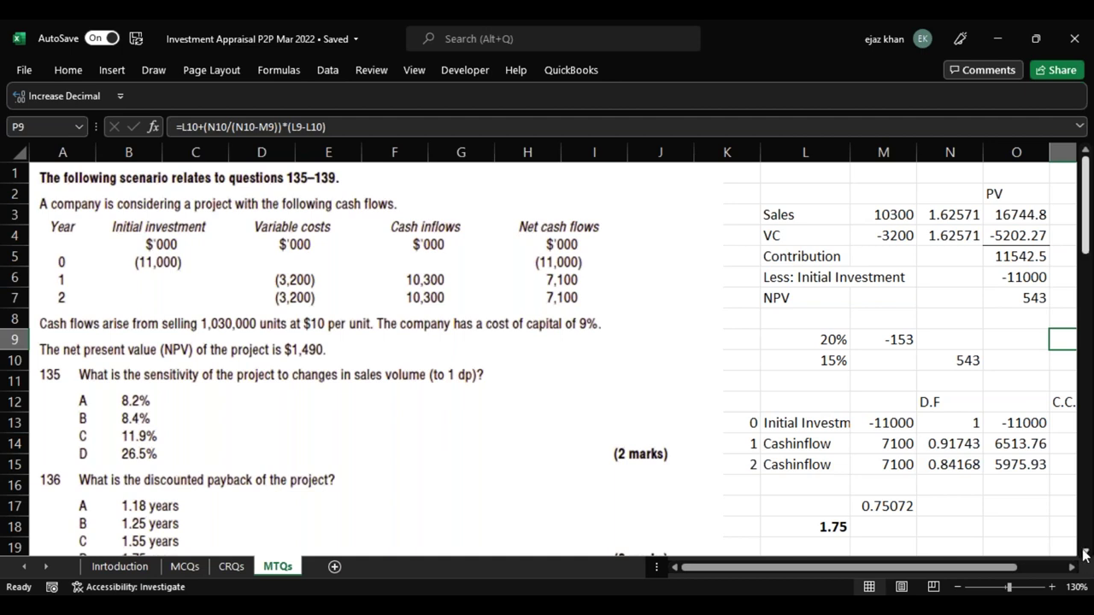
pyautogui.scroll(-7, 1084, 555)
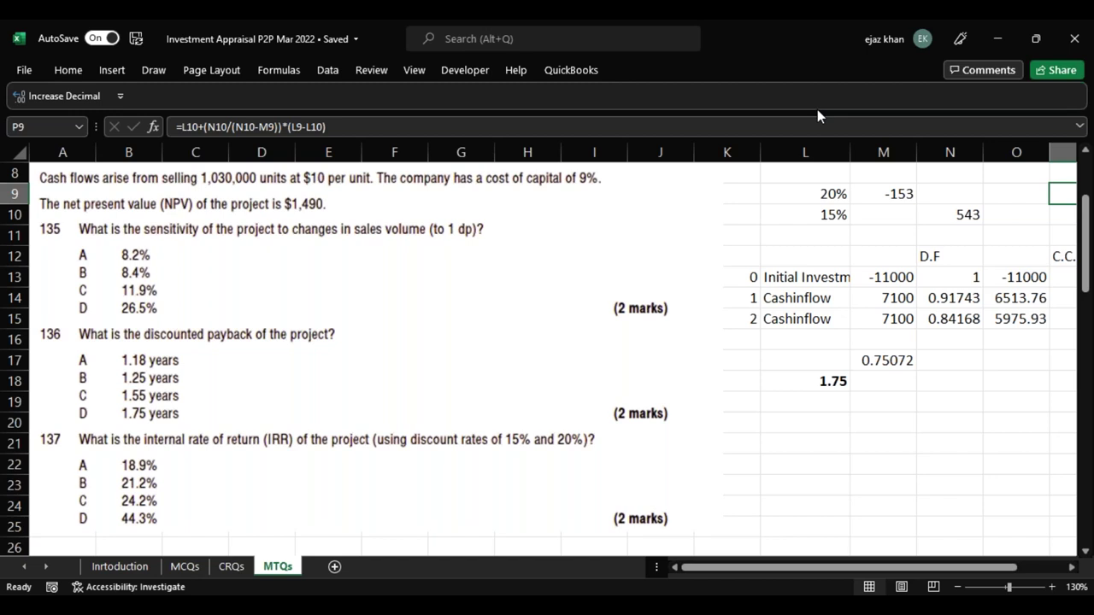
pyautogui.click(949, 297)
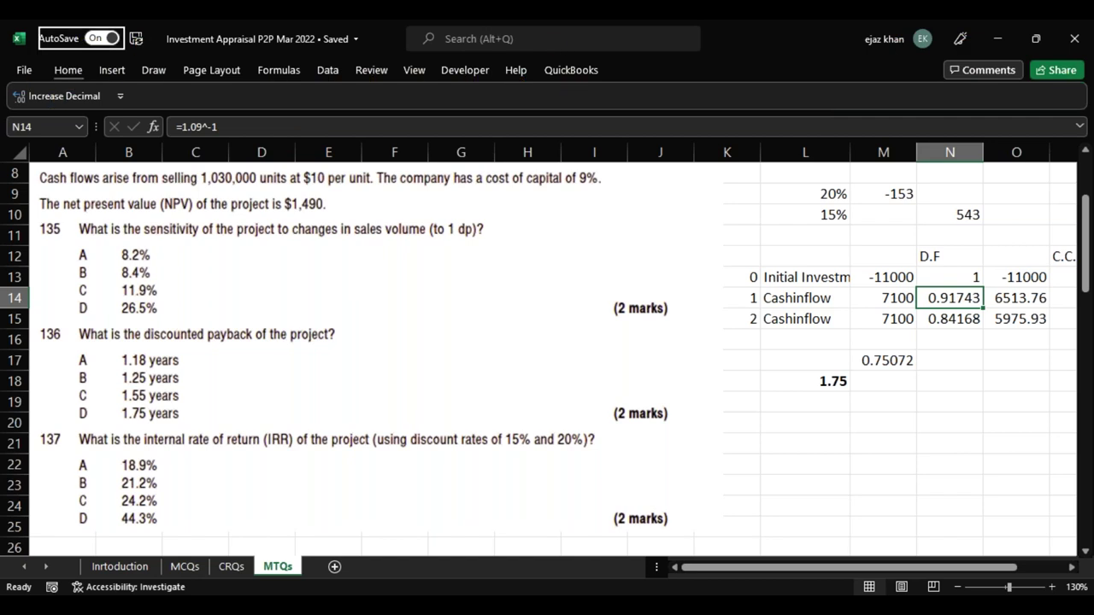
pyautogui.press('Up')
pyautogui.press('Up')
pyautogui.press('Up')
pyautogui.press('Up')
pyautogui.press('Up')
pyautogui.press('Up')
pyautogui.press('Up')
pyautogui.press('Up')
pyautogui.press('Up')
pyautogui.press('Up')
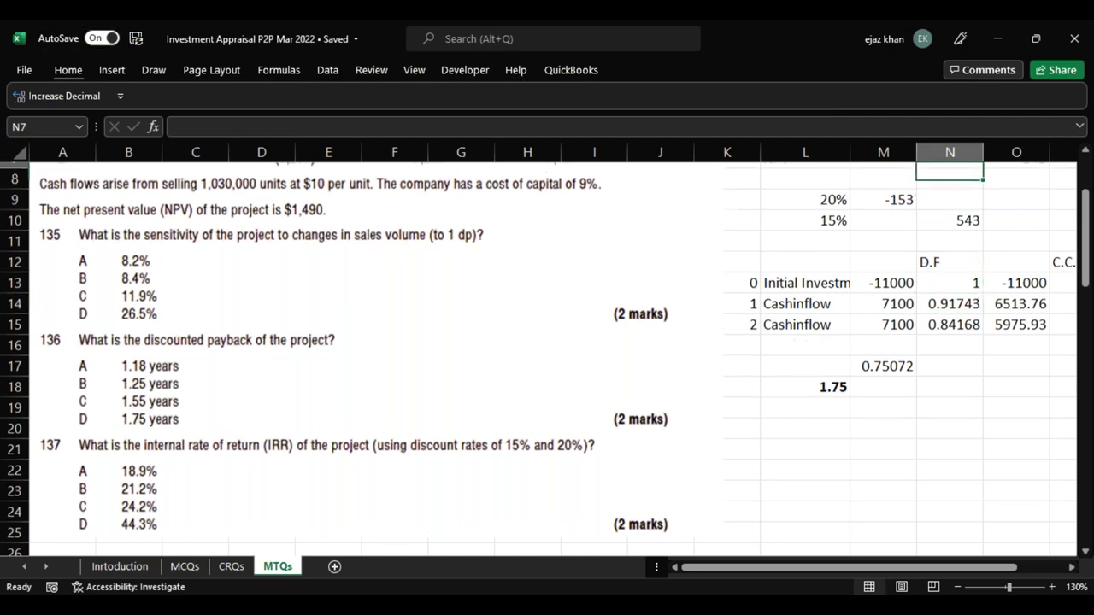
pyautogui.press('Left')
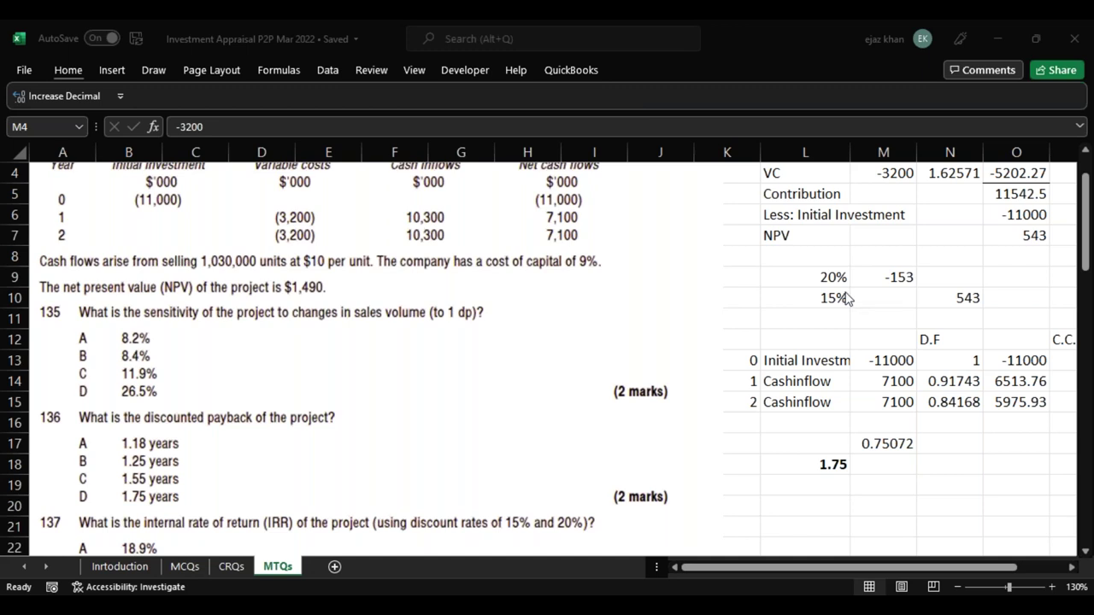
pyautogui.click(823, 277)
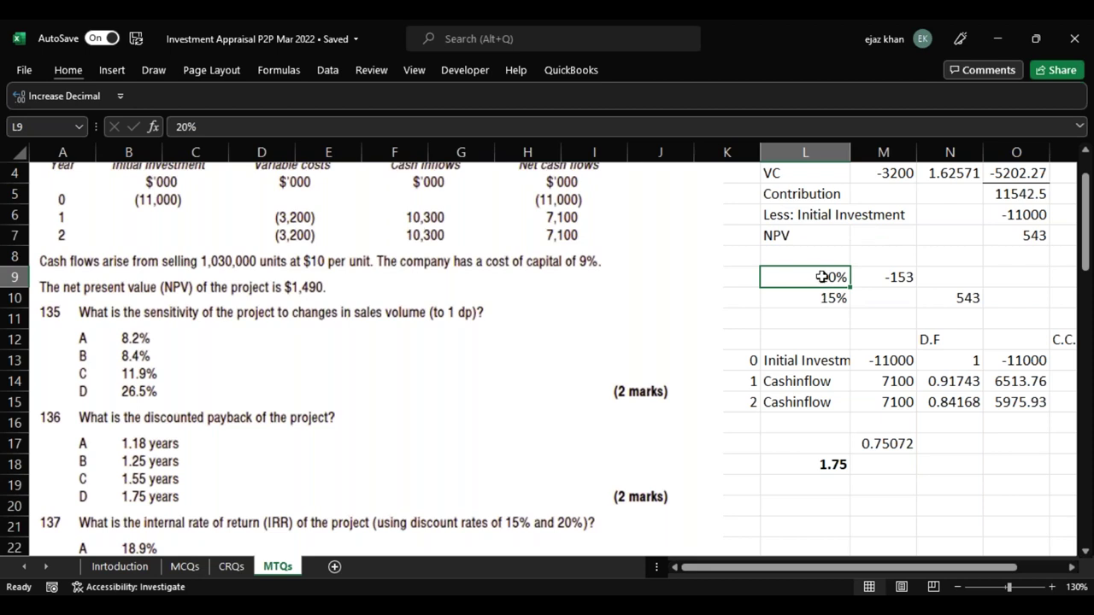
pyautogui.moveTo(821, 288); pyautogui.dragTo(822, 299)
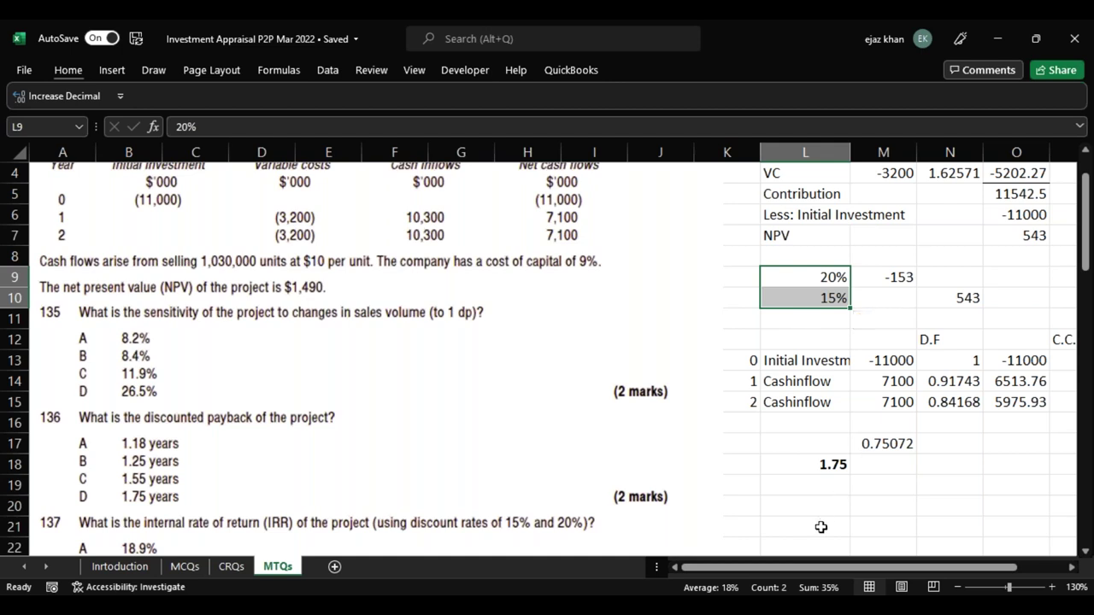
pyautogui.click(821, 527)
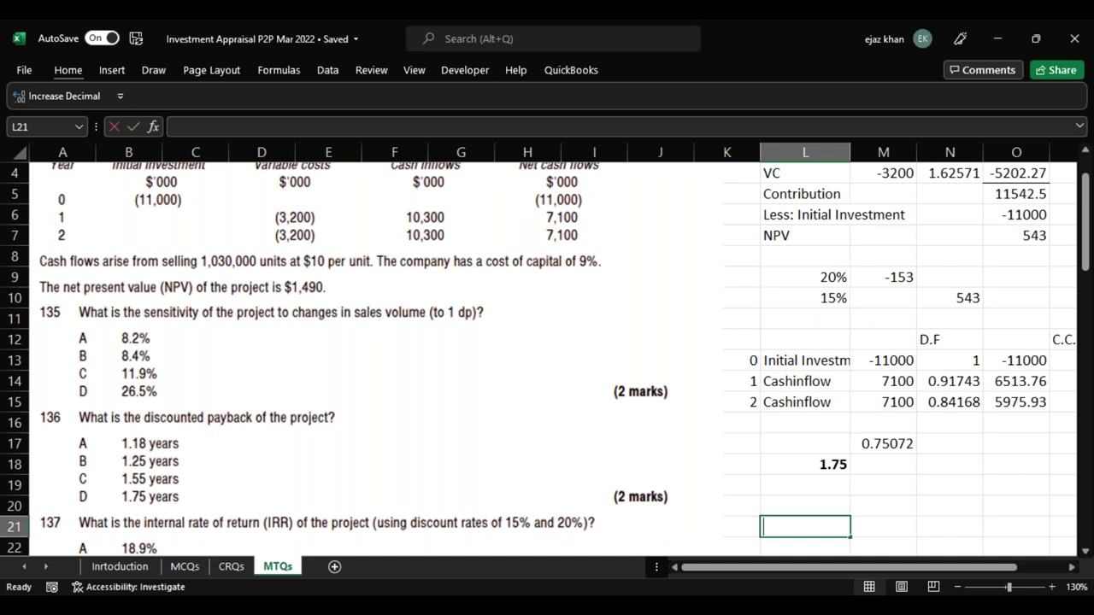
# - Enter the discount rates 15% in L21 and 20% in O21
pyautogui.write('15%')
pyautogui.press('Tab')
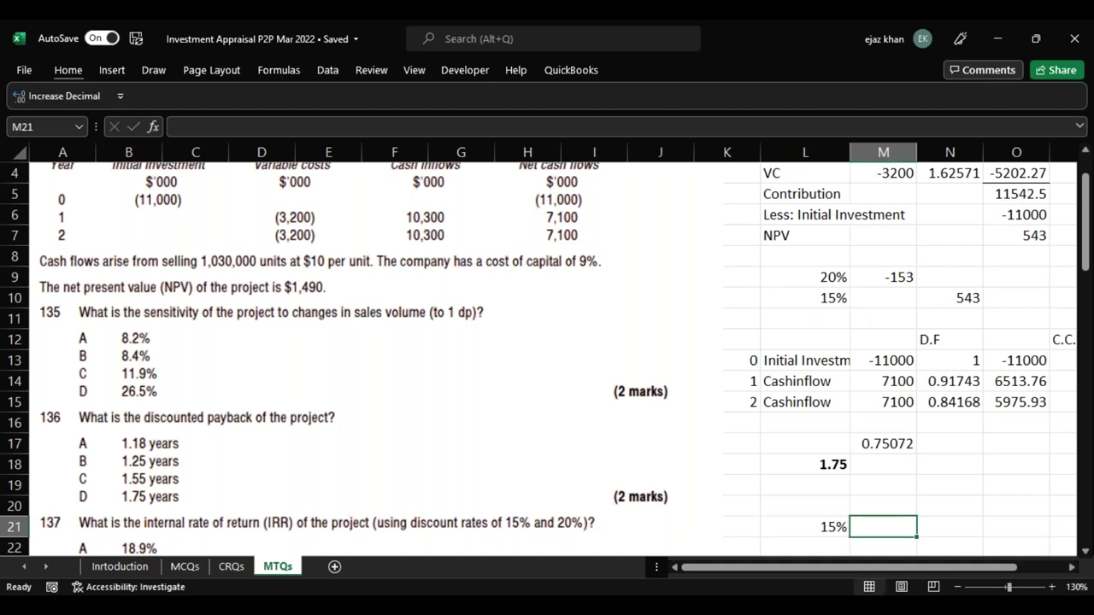
pyautogui.press('Tab')
pyautogui.press('Tab')
pyautogui.write('20%')
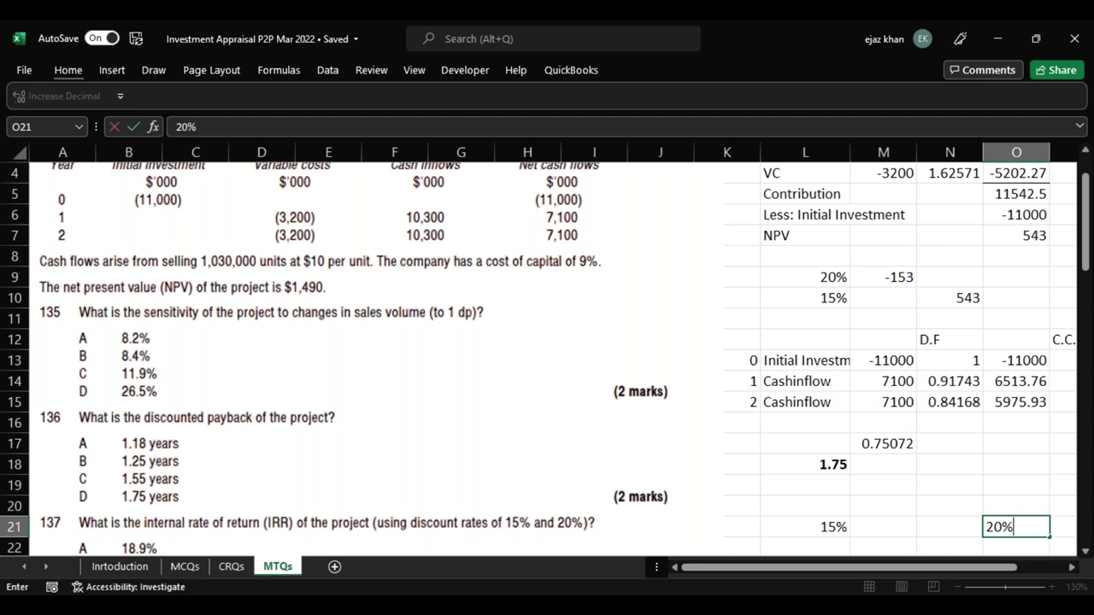
pyautogui.press('Return')
# - Enter =(L21+O21)/2 in N21 to average the two rates
pyautogui.press('Right')
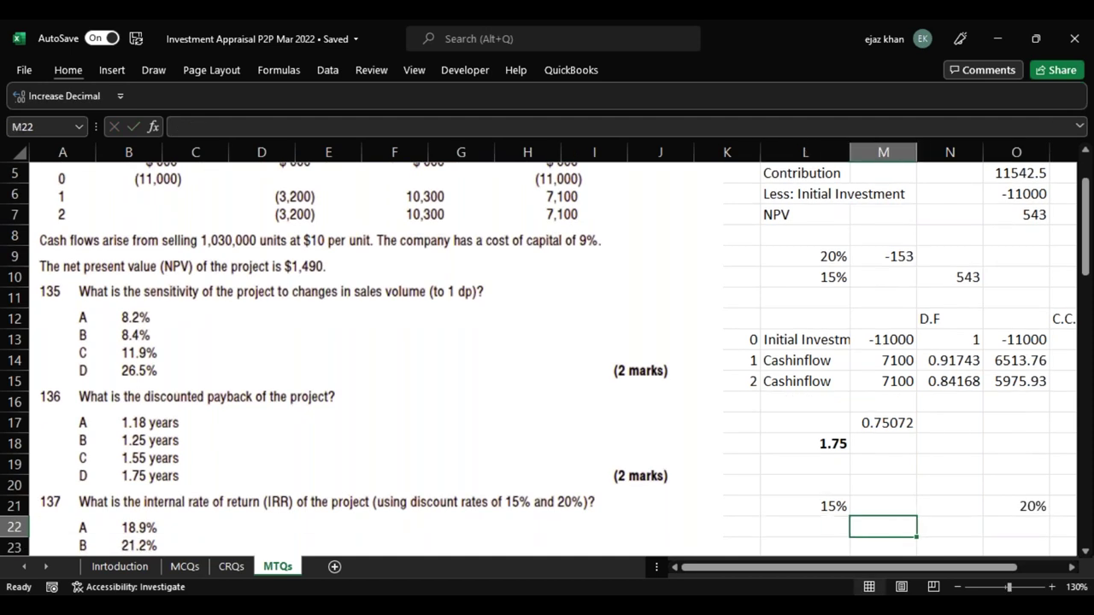
pyautogui.press('Up')
pyautogui.press('Right')
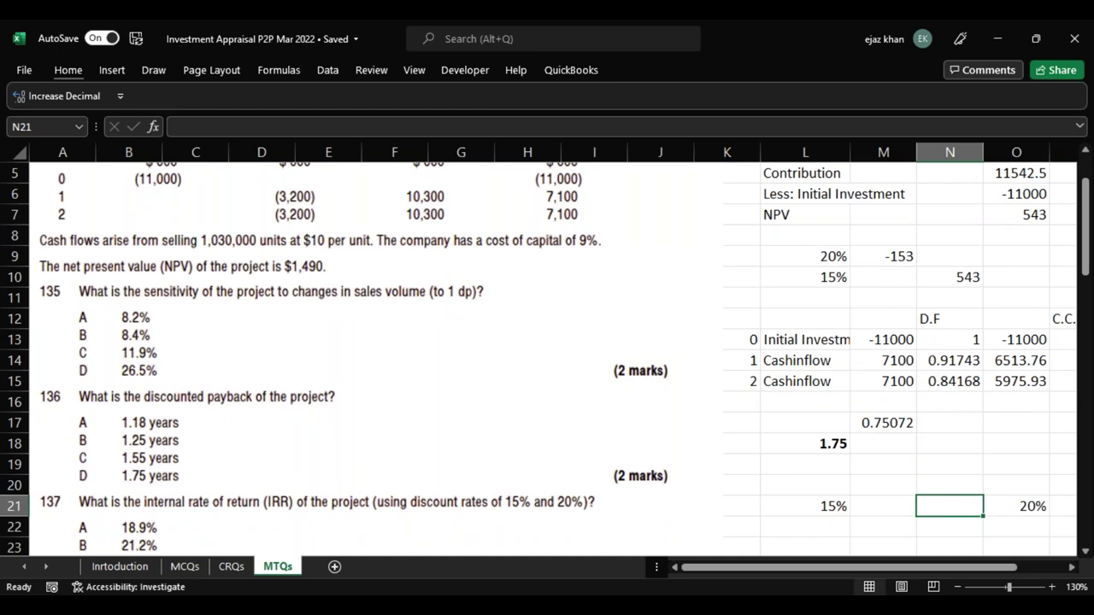
pyautogui.write('=(')
pyautogui.press('Left')
pyautogui.press('Left')
pyautogui.click(1016, 506)
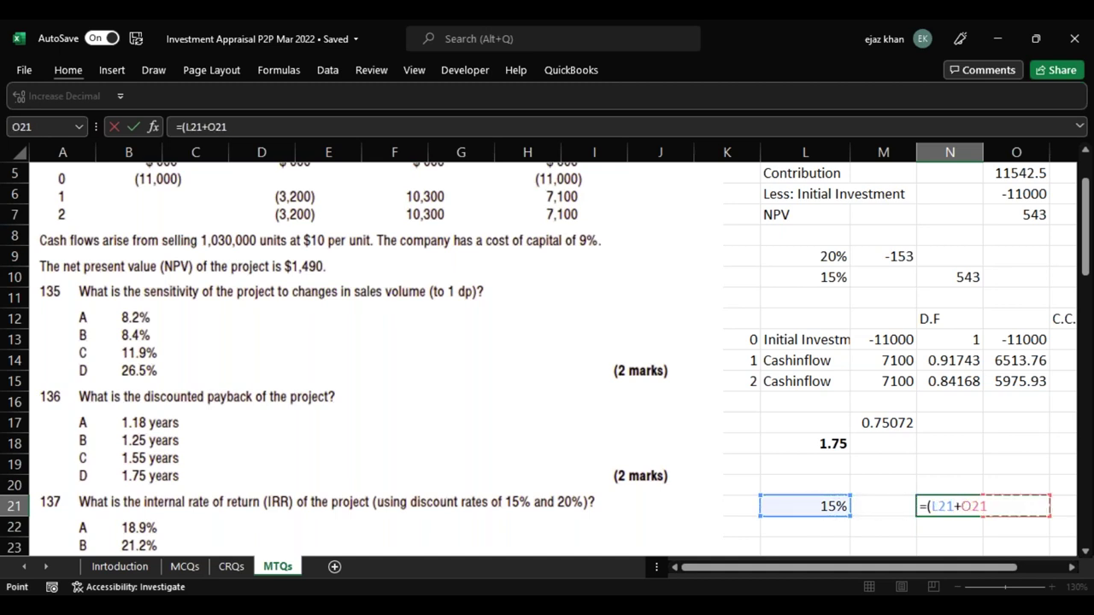
pyautogui.write(')/2')
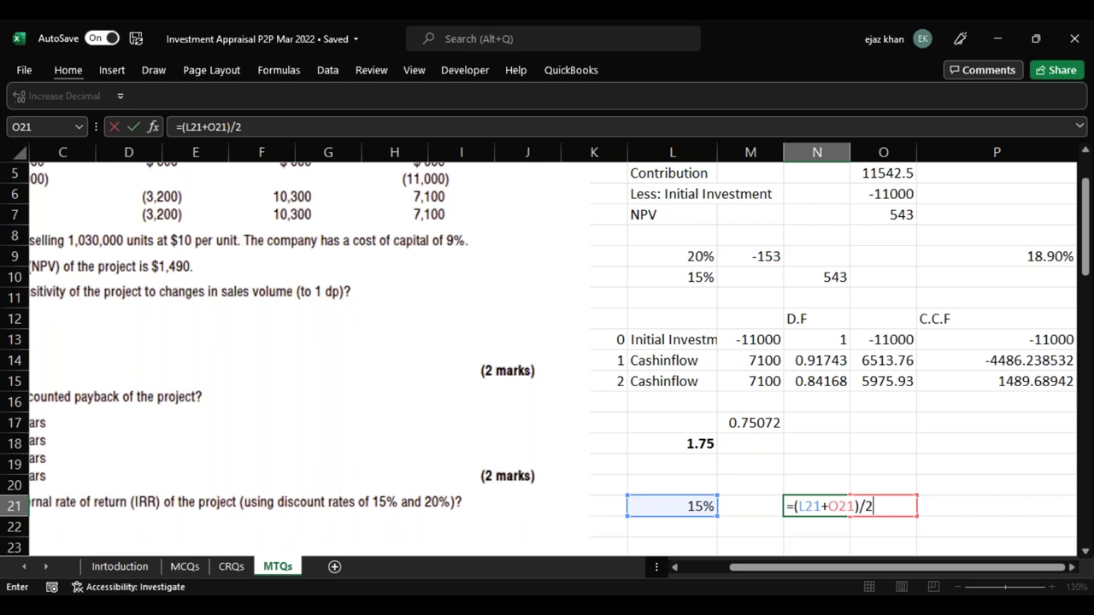
pyautogui.press('Return')
pyautogui.press('Up')
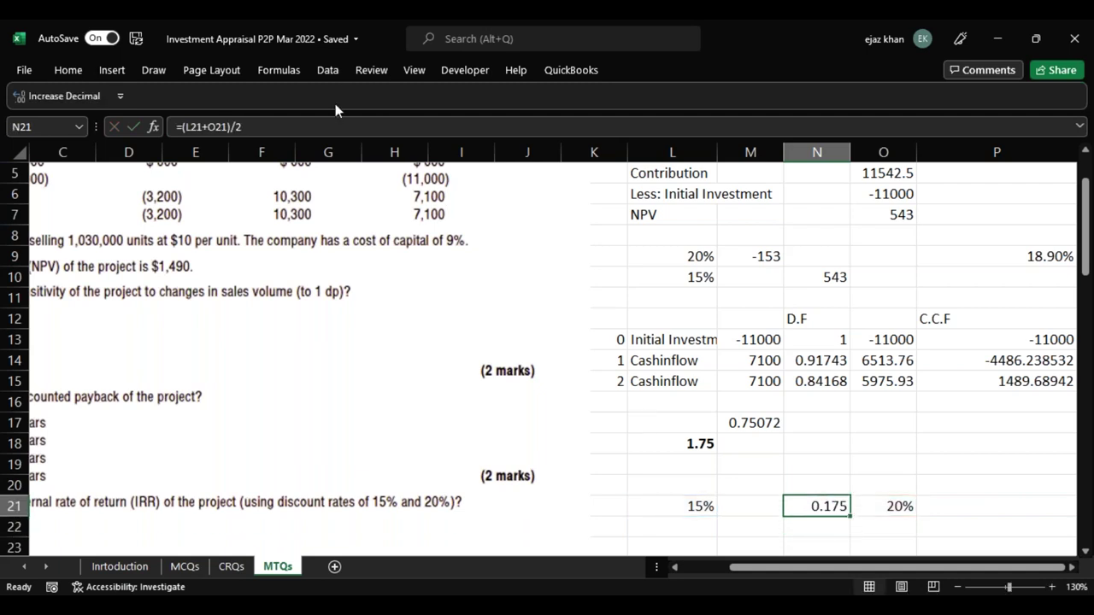
# - Format N21 as a percentage with two decimals, showing 17.50%
pyautogui.click(66, 70)
pyautogui.click(527, 126)
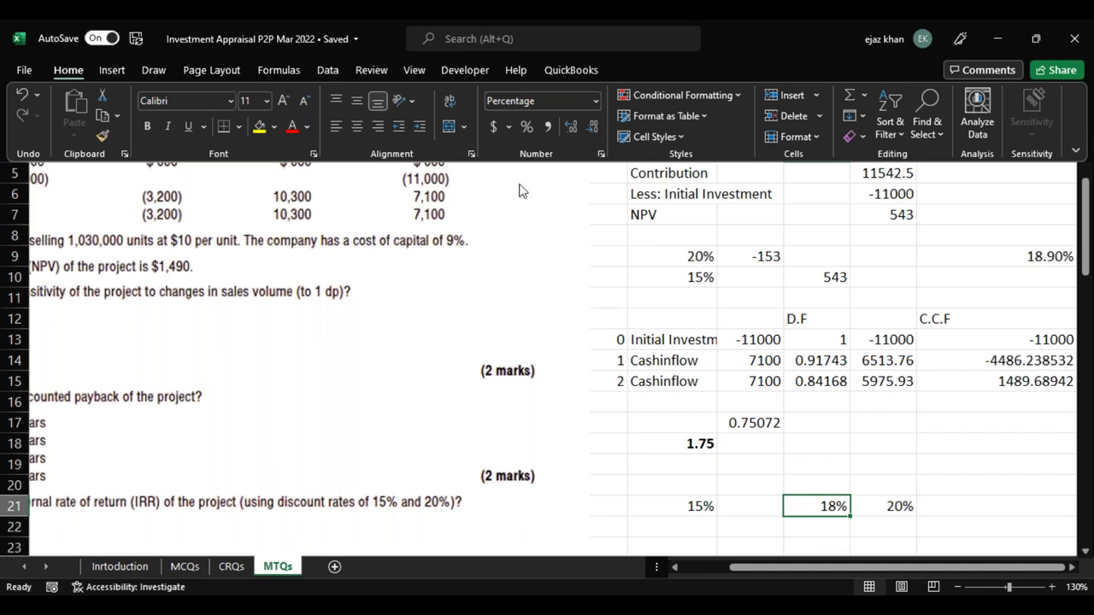
pyautogui.click(570, 126)
pyautogui.click(568, 128)
# - Link L22 to =N10 so it shows the 543 NPV under 15%
pyautogui.click(696, 526)
pyautogui.click(694, 525)
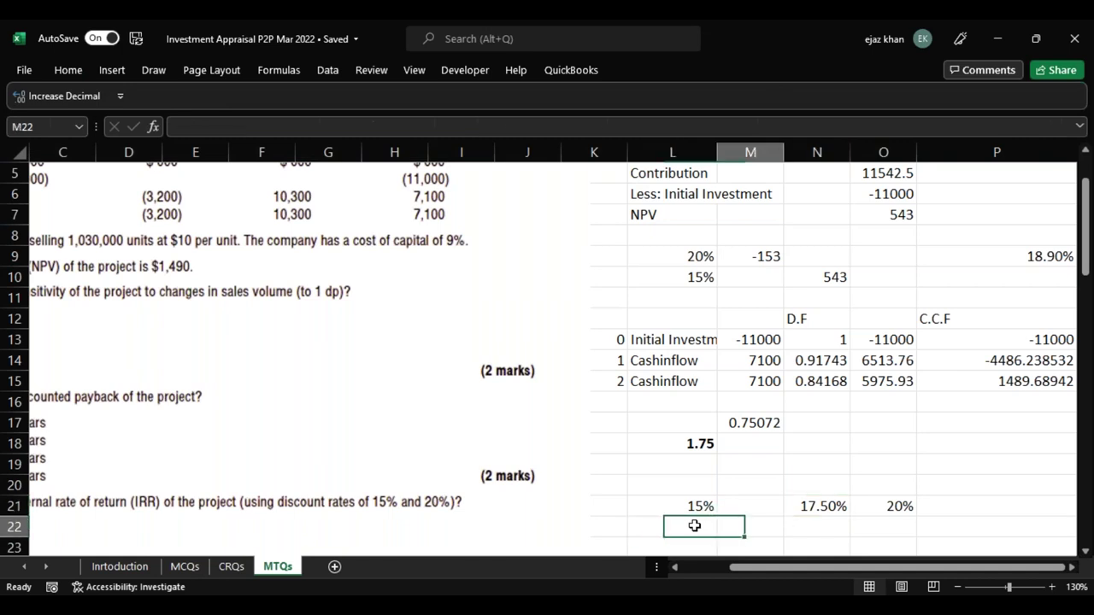
pyautogui.press('Up')
pyautogui.press('Right')
pyautogui.press('Right')
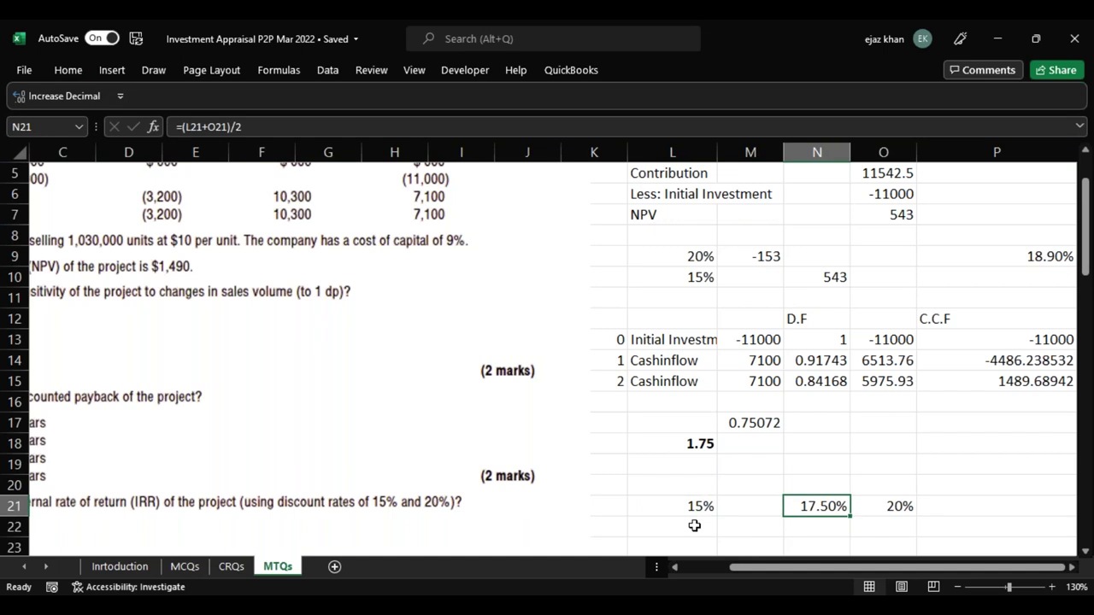
pyautogui.press('Right')
pyautogui.press('Left')
pyautogui.press('Left')
pyautogui.press('Left')
pyautogui.press('Down')
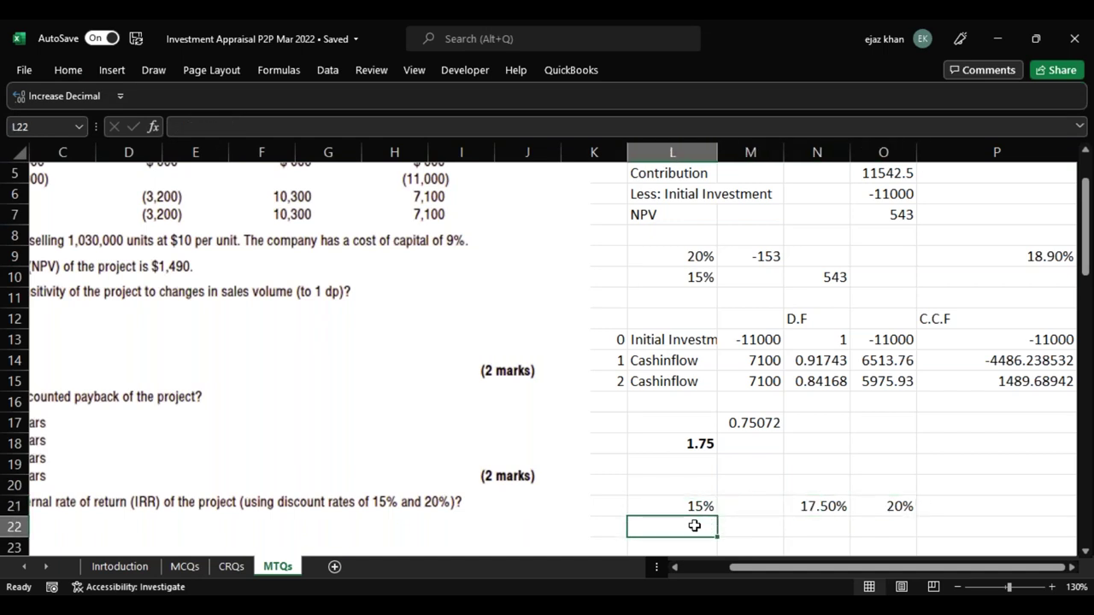
pyautogui.write('=')
pyautogui.press('Up')
pyautogui.press('Up')
pyautogui.press('Up')
pyautogui.press('Up')
pyautogui.press('Right')
pyautogui.press('Up')
pyautogui.press('Up')
# - Link O22 to =M9 so it shows the -153 NPV under 20%
pyautogui.press('Up')
pyautogui.press('Up')
pyautogui.press('Up')
pyautogui.press('Up')
pyautogui.press('Right')
pyautogui.press('Up')
pyautogui.press('Up')
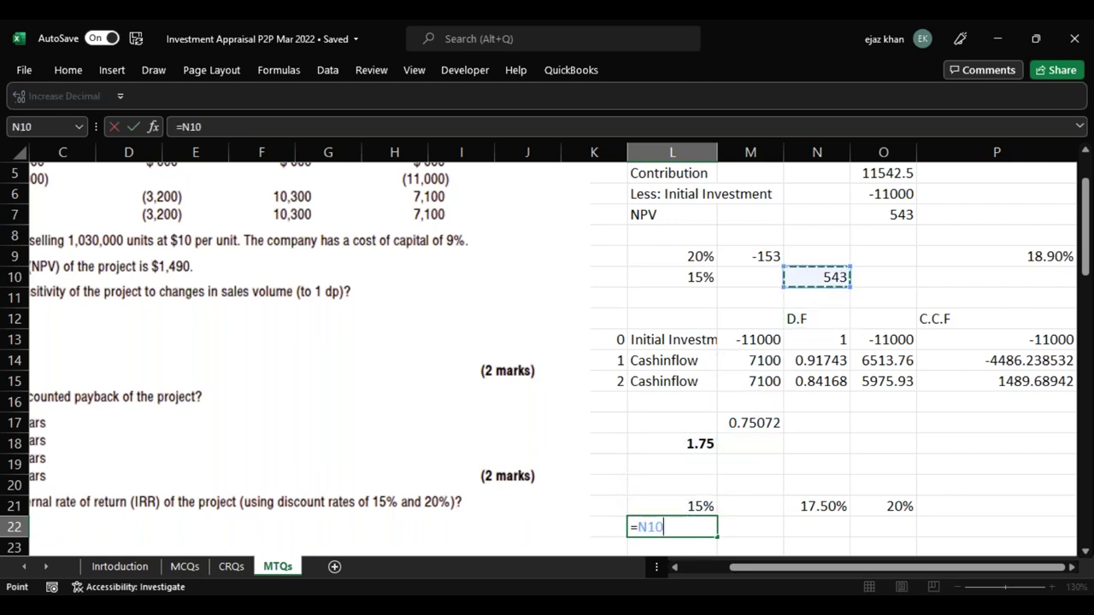
pyautogui.press('Return')
pyautogui.press('Right')
pyautogui.press('Right')
pyautogui.press('Right')
pyautogui.press('Up')
pyautogui.write('=')
pyautogui.press('Left')
pyautogui.press('Up')
pyautogui.press('Up')
pyautogui.press('Up')
pyautogui.press('Up')
pyautogui.press('Left')
pyautogui.press('Up')
pyautogui.press('Up')
pyautogui.press('Up')
pyautogui.press('Up')
pyautogui.press('Up')
pyautogui.press('Up')
pyautogui.press('Up')
pyautogui.press('Up')
pyautogui.press('Up')
pyautogui.press('Up')
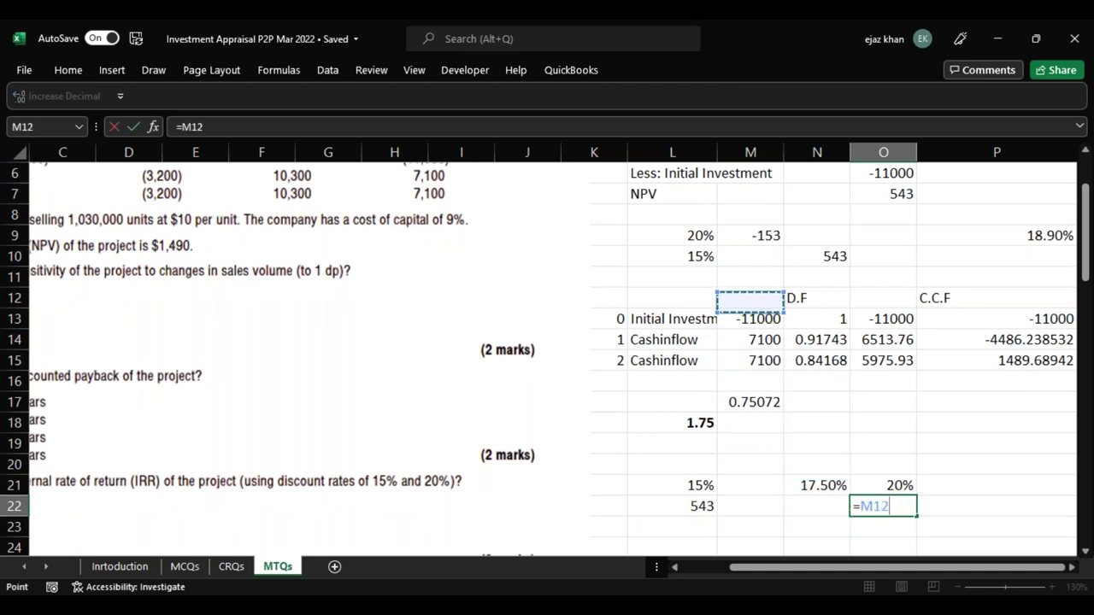
pyautogui.press('Down')
pyautogui.press('Return')
# - Check the values under the rates and select the 17.50% and 20% cells together
pyautogui.click(882, 505)
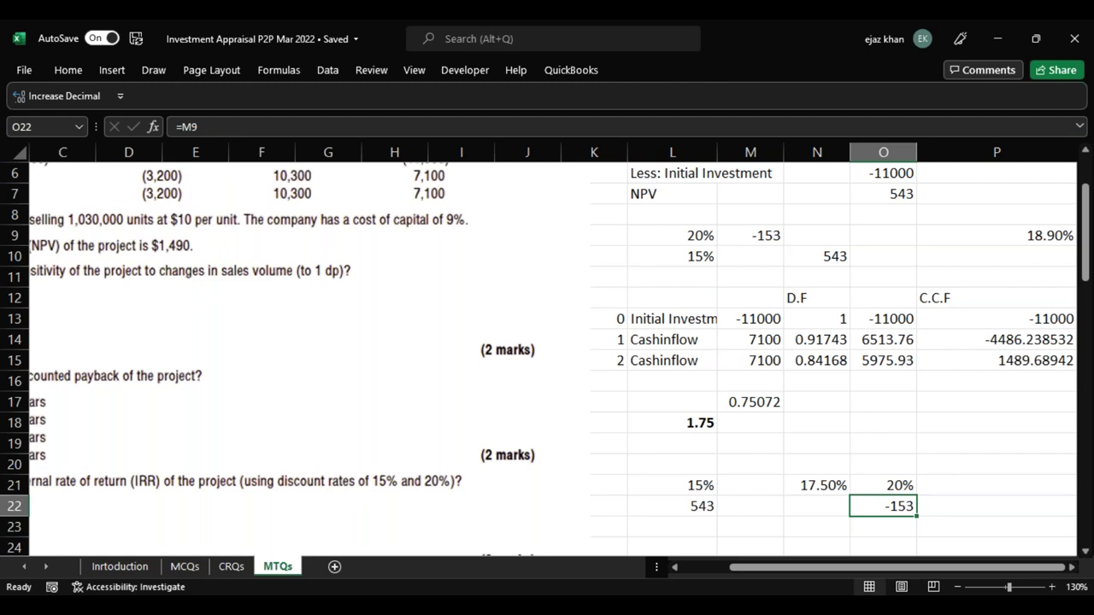
pyautogui.click(817, 505)
pyautogui.click(671, 506)
pyautogui.click(751, 505)
pyautogui.click(883, 506)
pyautogui.click(816, 506)
pyautogui.click(816, 485)
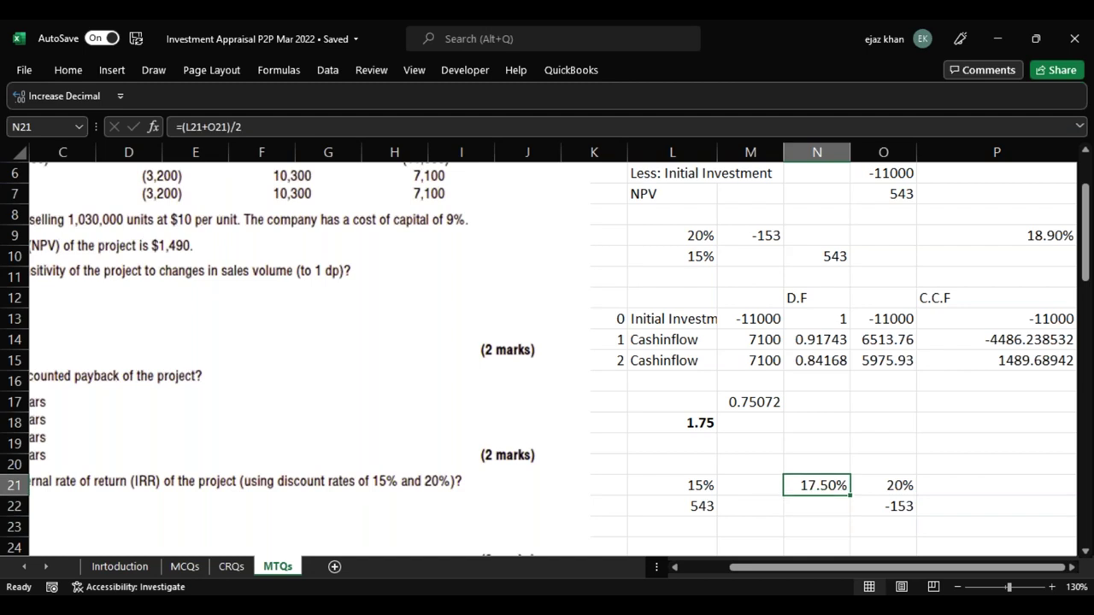
pyautogui.hotkey('shift', 'Right')
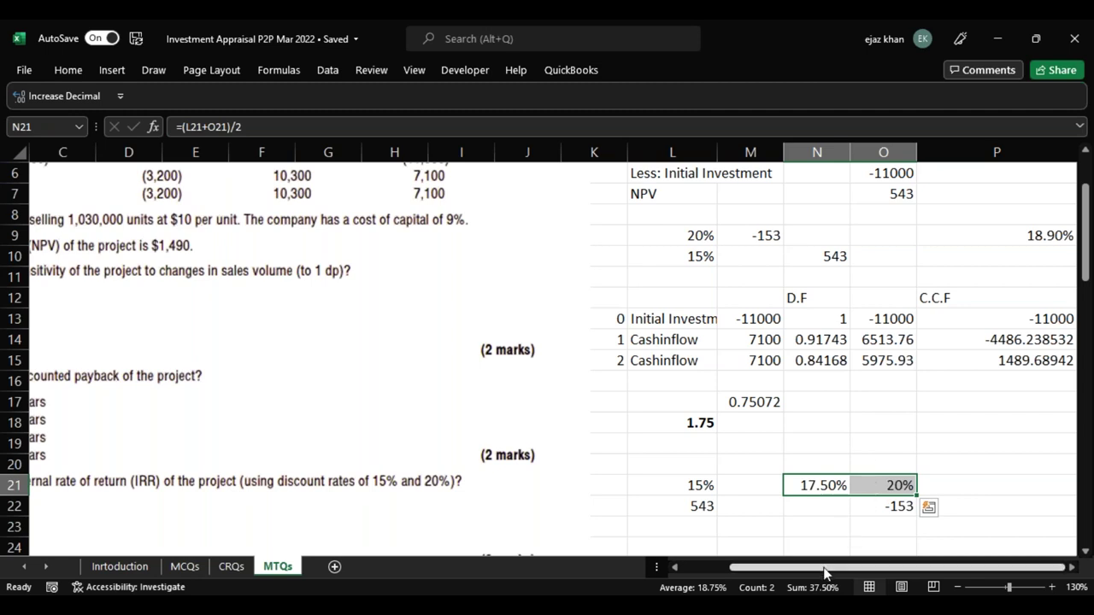
pyautogui.moveTo(825, 572); pyautogui.dragTo(769, 574)
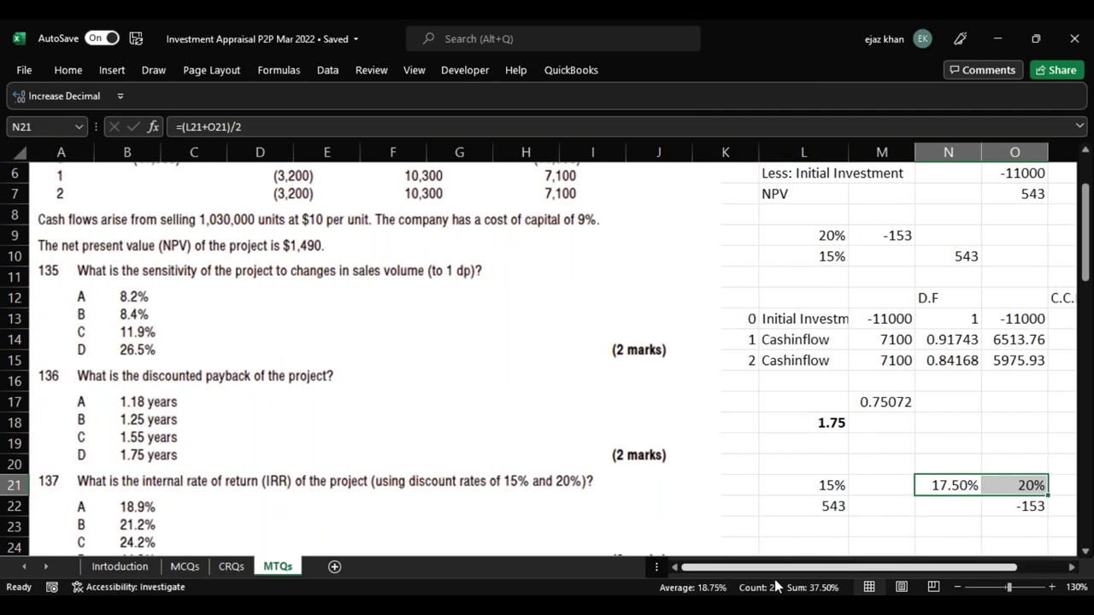
pyautogui.click(1085, 552)
pyautogui.click(1085, 552)
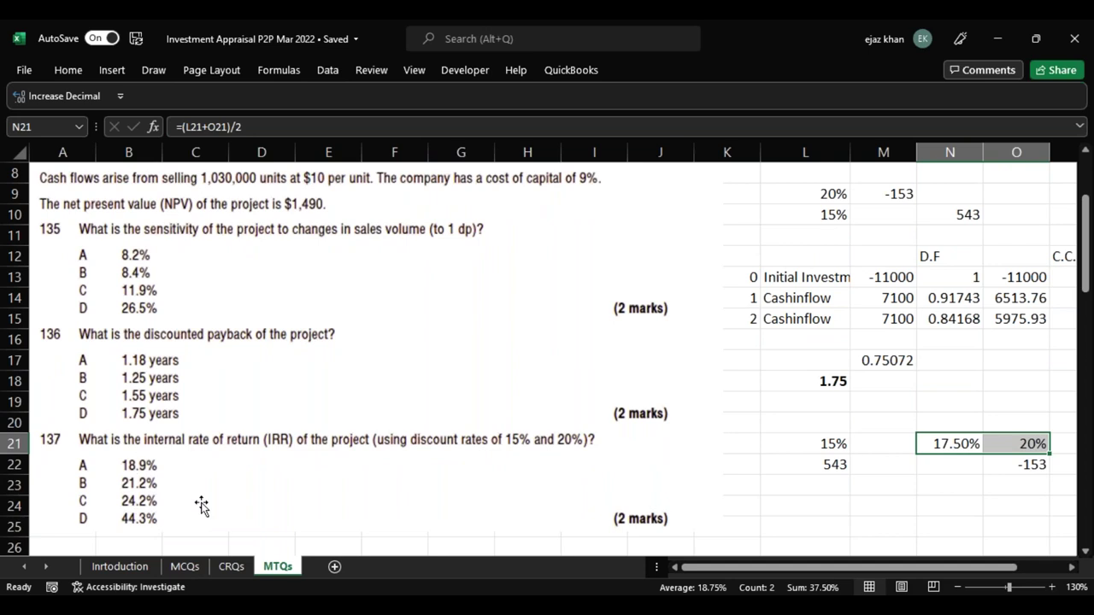
pyautogui.moveTo(952, 447); pyautogui.dragTo(1012, 448)
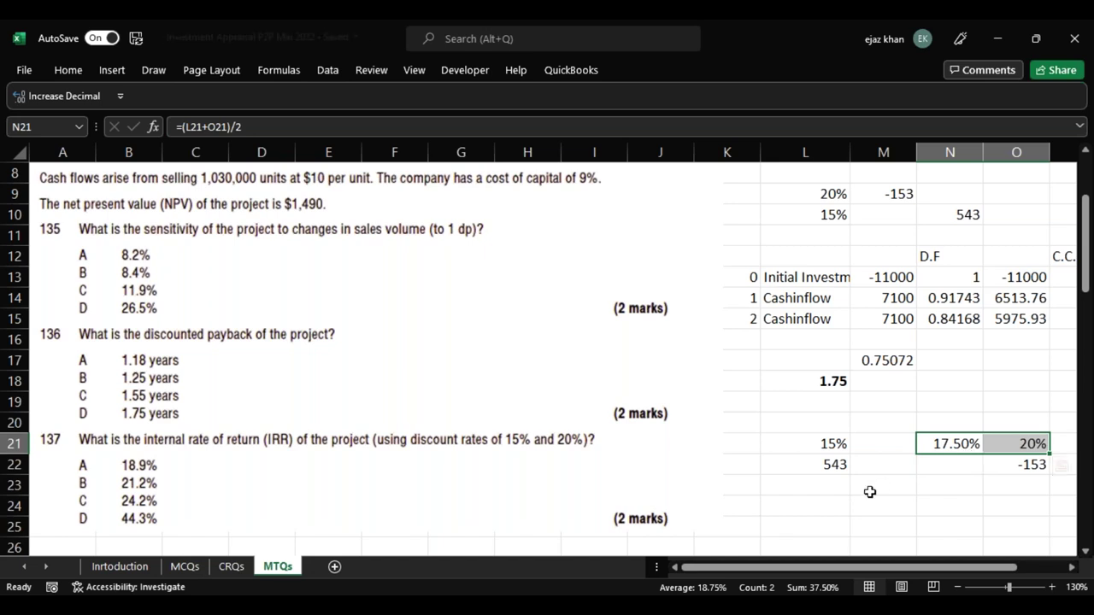
pyautogui.click(827, 505)
# - Move down past the Trecor Co data to question 147 and select a cell beside it
pyautogui.press('Down')
pyautogui.press('Down')
pyautogui.press('Down')
pyautogui.press('Down')
pyautogui.press('Down')
pyautogui.press('Down')
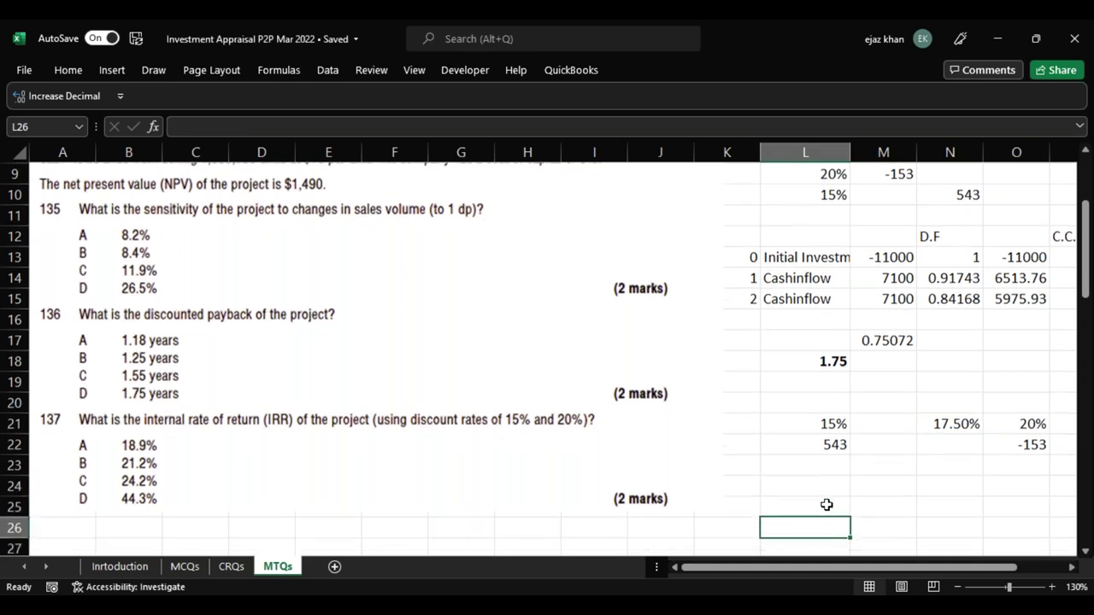
pyautogui.press('Down')
pyautogui.press('Down')
pyautogui.press('Down')
pyautogui.press('Down')
pyautogui.press('Down')
pyautogui.press('Down')
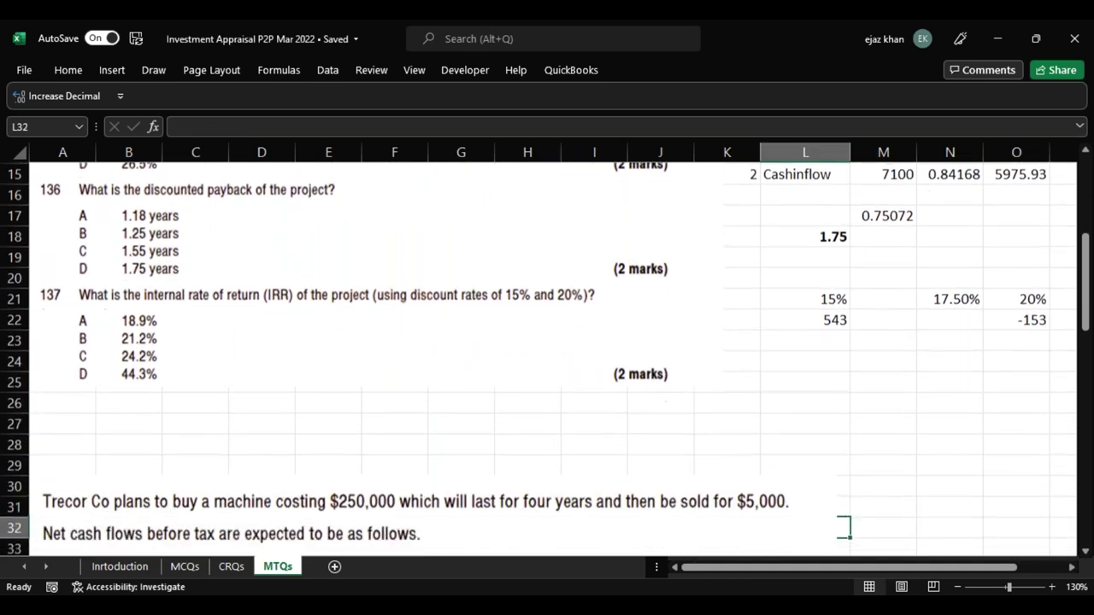
pyautogui.press('Down')
pyautogui.press('Down')
pyautogui.press('Down')
pyautogui.press('Down')
pyautogui.press('Down')
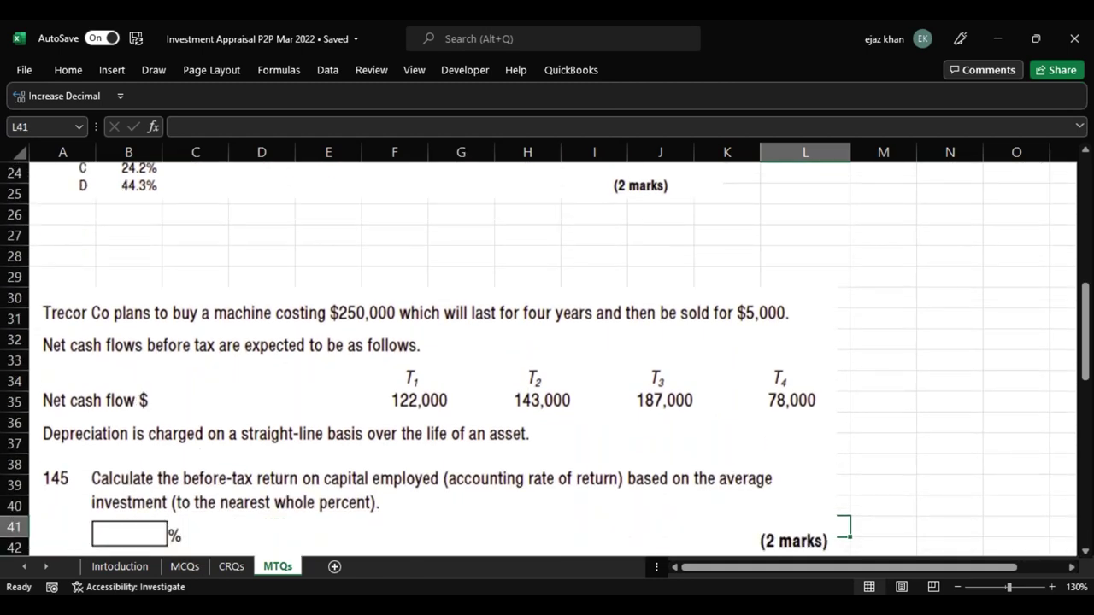
pyautogui.press('Down')
pyautogui.press('Down')
pyautogui.press('Down')
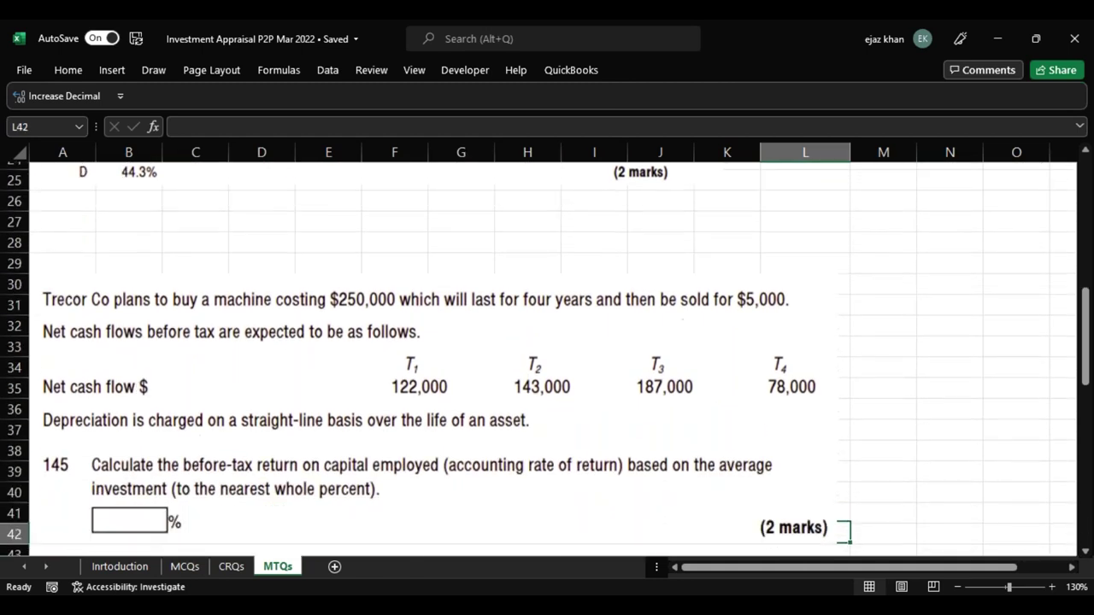
pyautogui.press('Down')
pyautogui.press('Down')
pyautogui.press('Down')
pyautogui.press('Down')
pyautogui.press('Down')
pyautogui.press('Down')
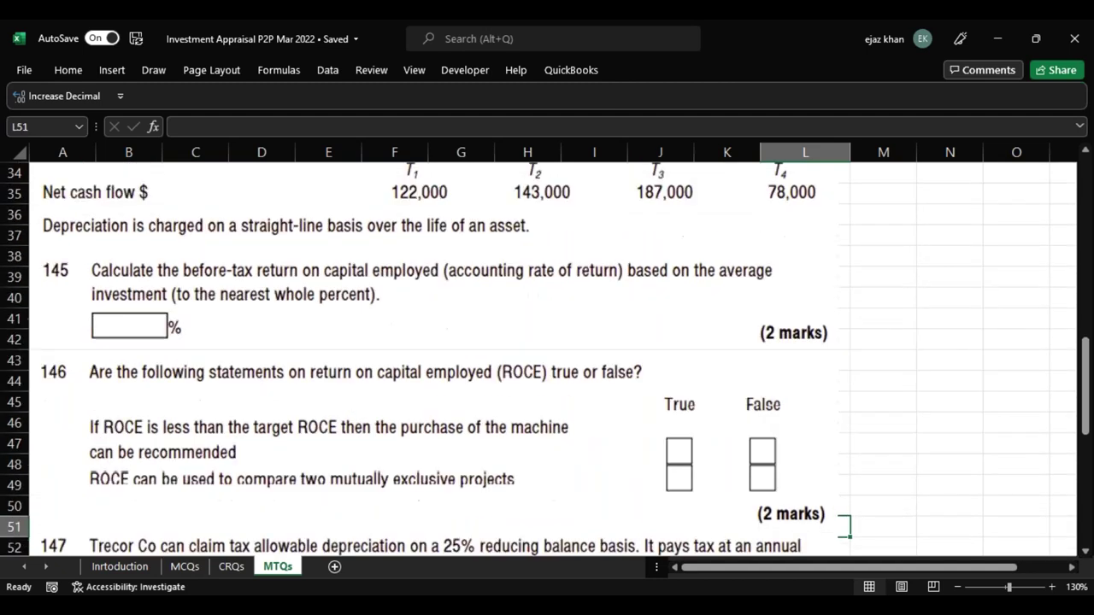
pyautogui.press('Down')
pyautogui.press('Down')
pyautogui.press('Down')
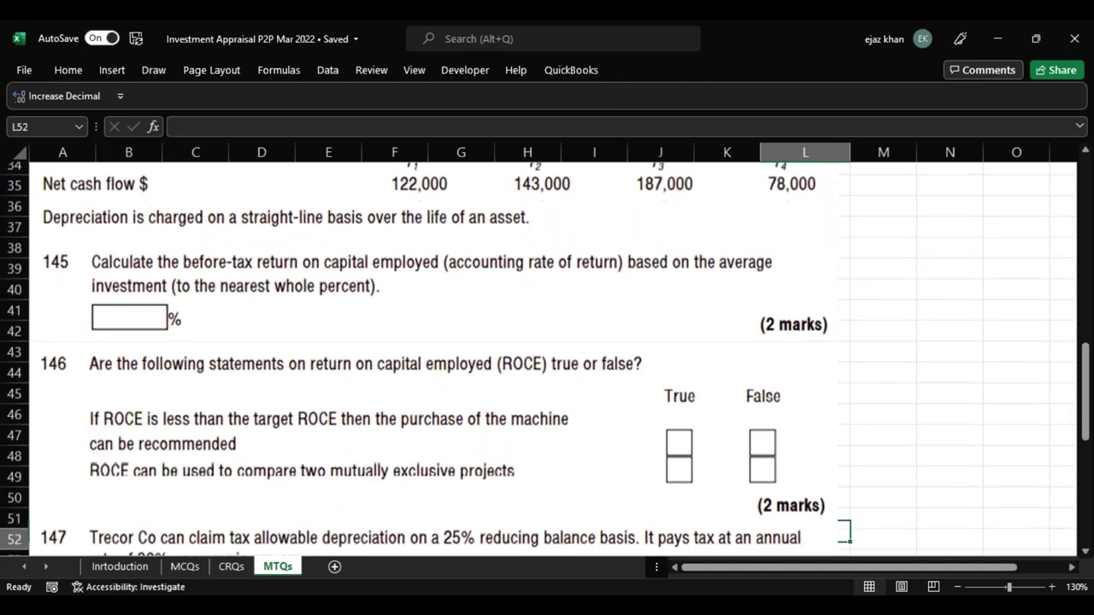
pyautogui.press('Down')
pyautogui.press('Down')
pyautogui.press('Down')
pyautogui.press('Down')
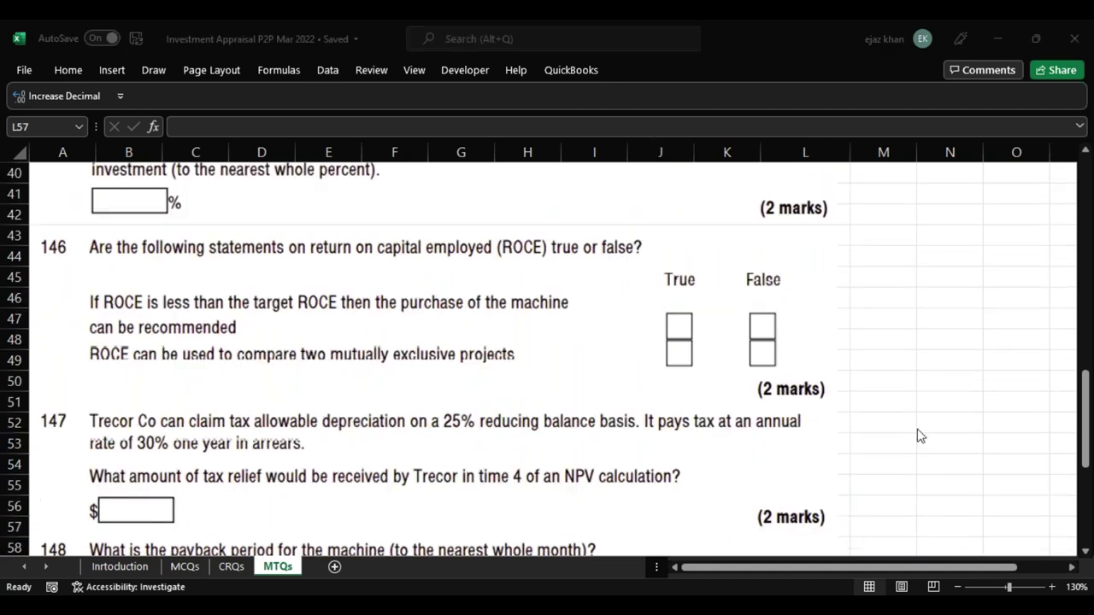
pyautogui.click(976, 405)
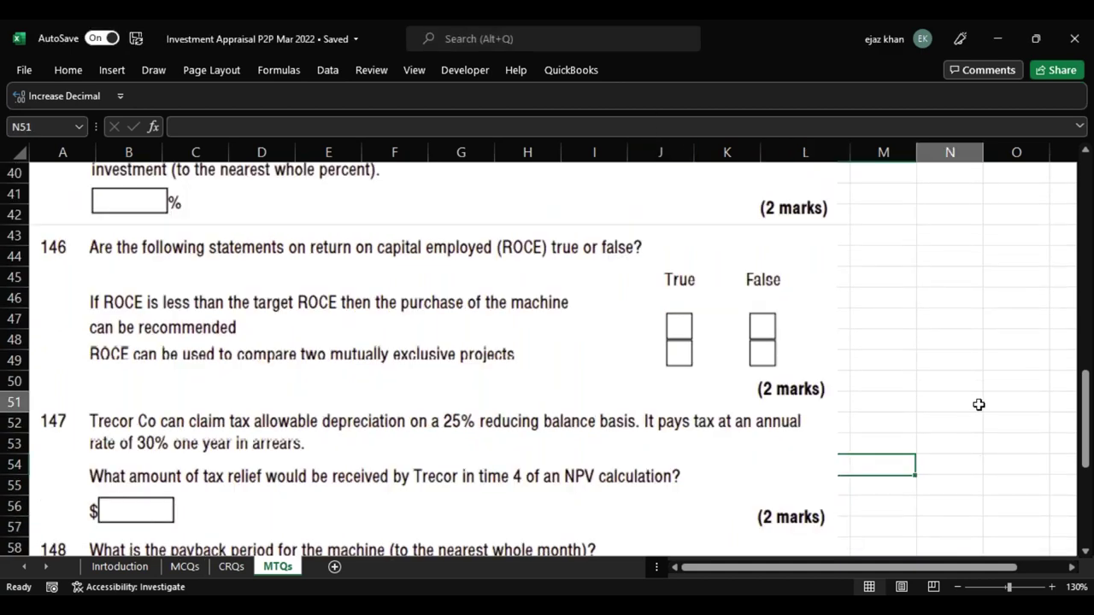
pyautogui.press('Down')
pyautogui.press('Down')
pyautogui.press('Down')
pyautogui.press('Down')
pyautogui.press('Down')
pyautogui.press('Down')
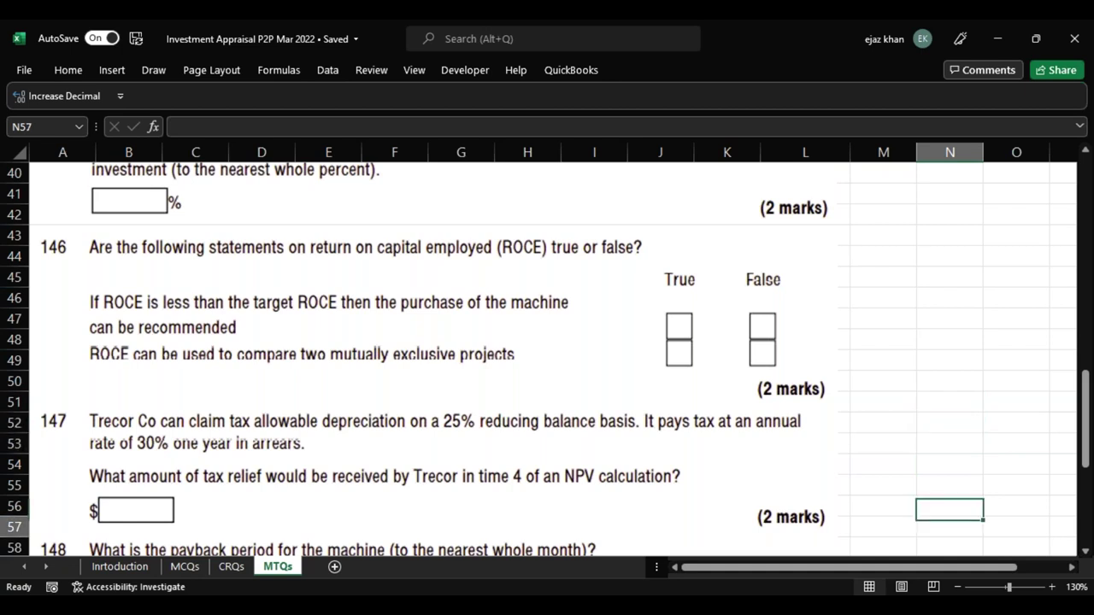
pyautogui.press('Down')
pyautogui.press('Down')
pyautogui.press('Down')
pyautogui.press('Down')
pyautogui.press('Down')
pyautogui.press('Down')
pyautogui.press('Down')
pyautogui.press('Down')
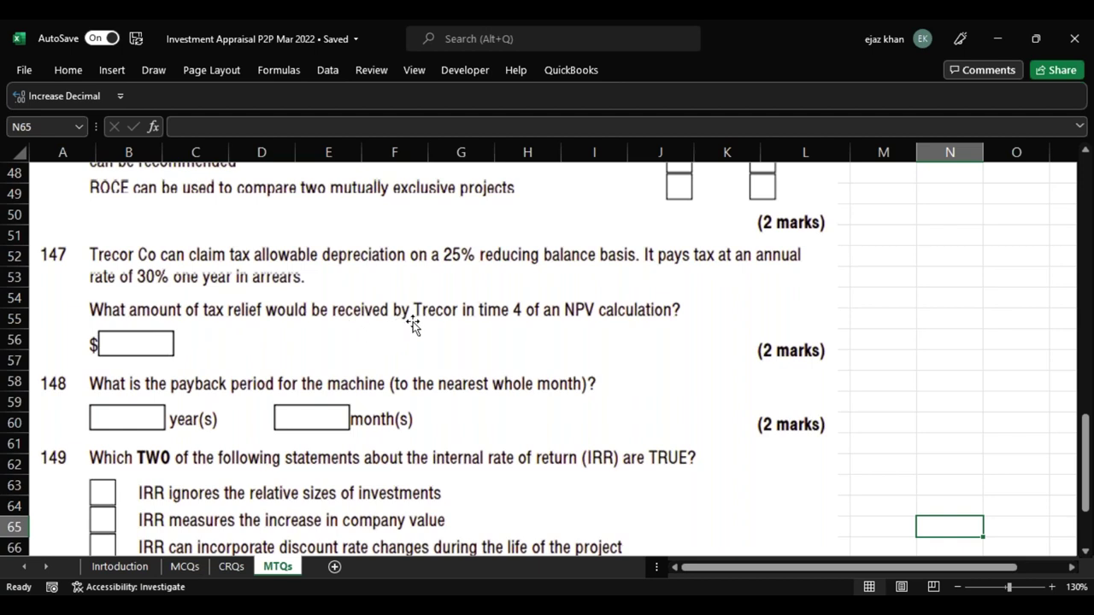
pyautogui.click(535, 327)
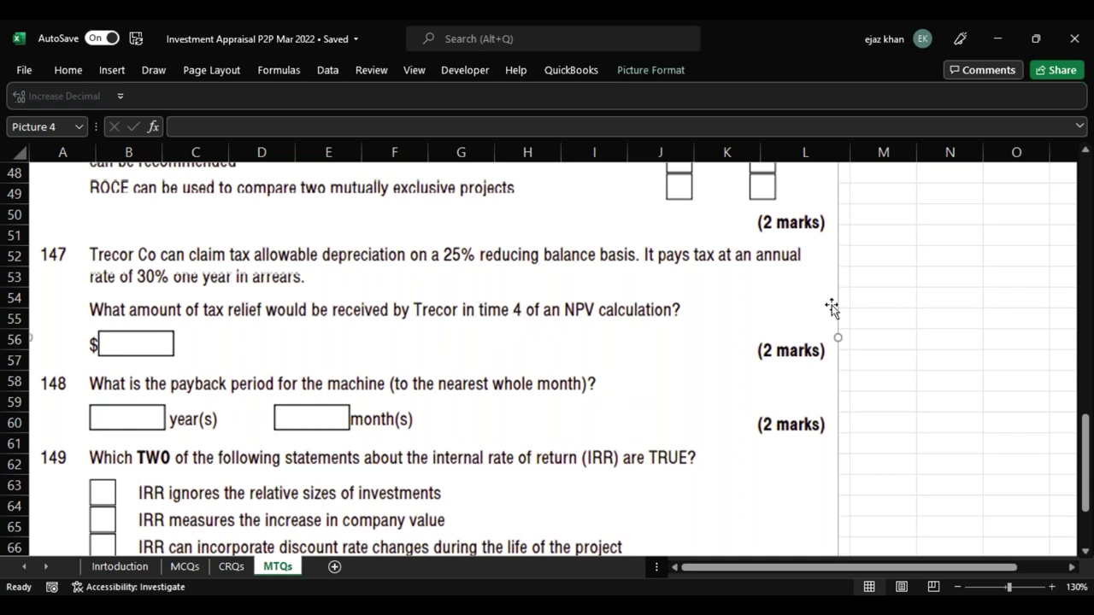
pyautogui.click(943, 327)
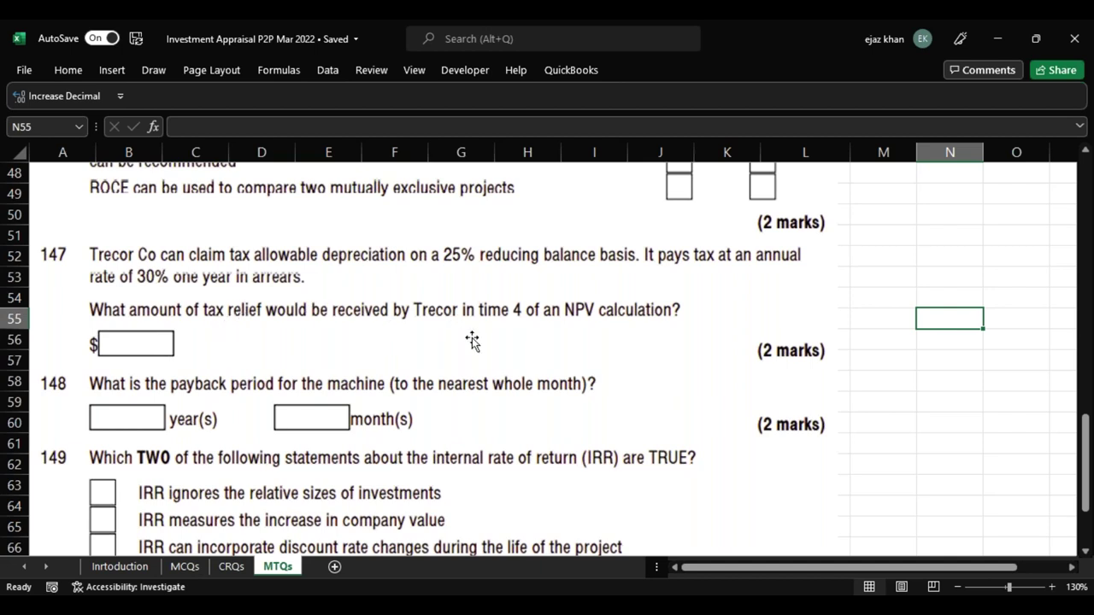
pyautogui.click(911, 267)
pyautogui.press('Up')
pyautogui.press('Up')
pyautogui.press('Up')
pyautogui.press('Up')
pyautogui.press('Up')
pyautogui.press('Up')
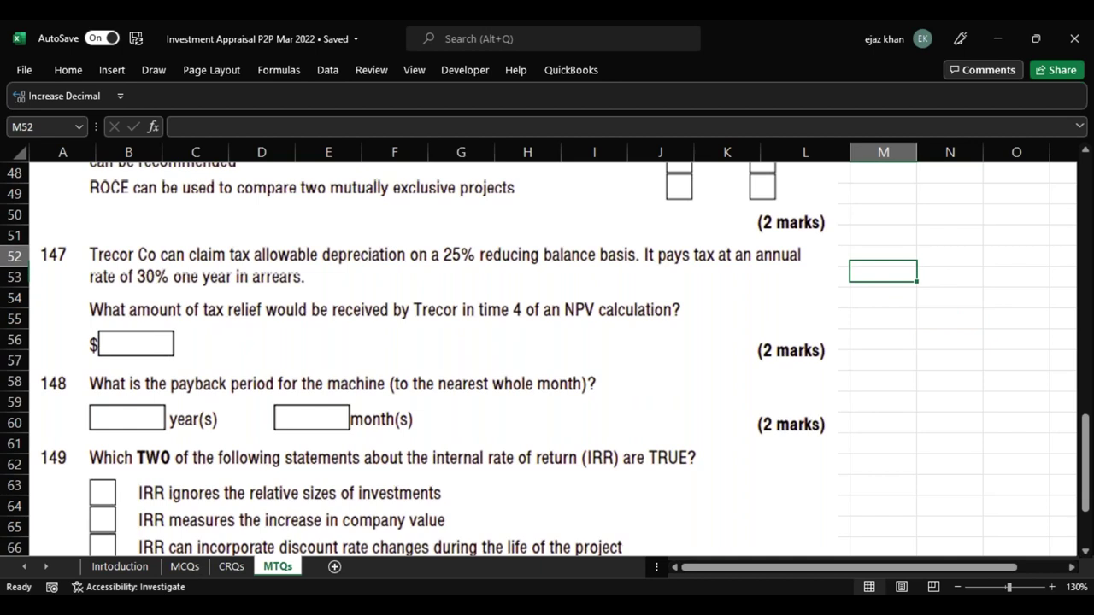
pyautogui.press('Up')
pyautogui.press('Up')
pyautogui.press('Up')
pyautogui.press('Up')
pyautogui.press('Up')
pyautogui.press('Up')
pyautogui.press('Up')
pyautogui.press('Up')
pyautogui.press('Up')
pyautogui.press('Up')
pyautogui.press('Up')
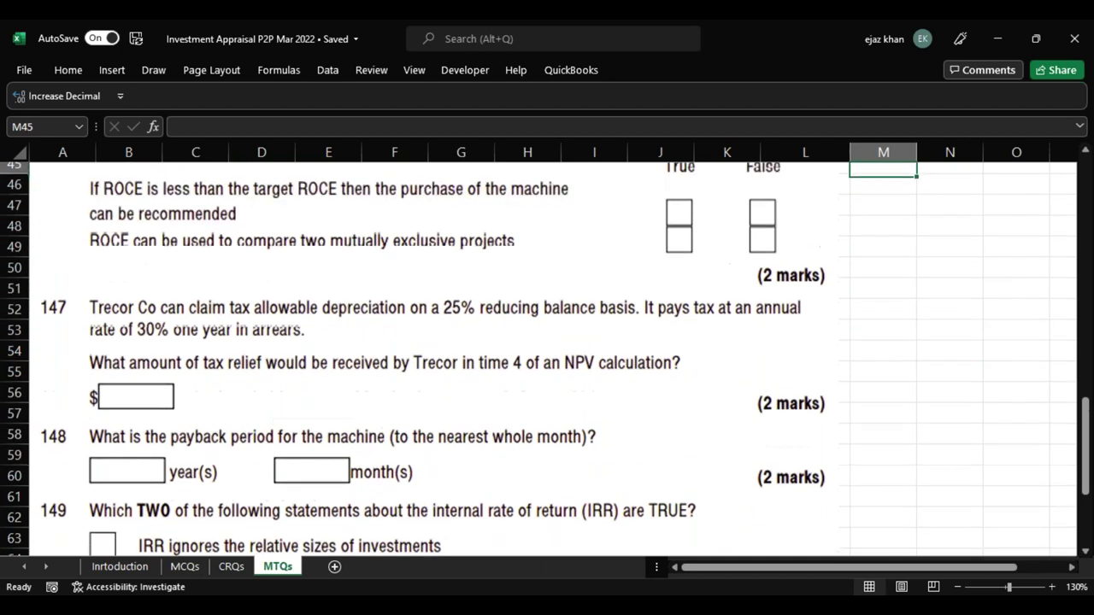
pyautogui.press('Up')
pyautogui.press('Up')
pyautogui.press('Up')
pyautogui.press('Up')
pyautogui.press('Up')
pyautogui.press('Up')
pyautogui.press('Up')
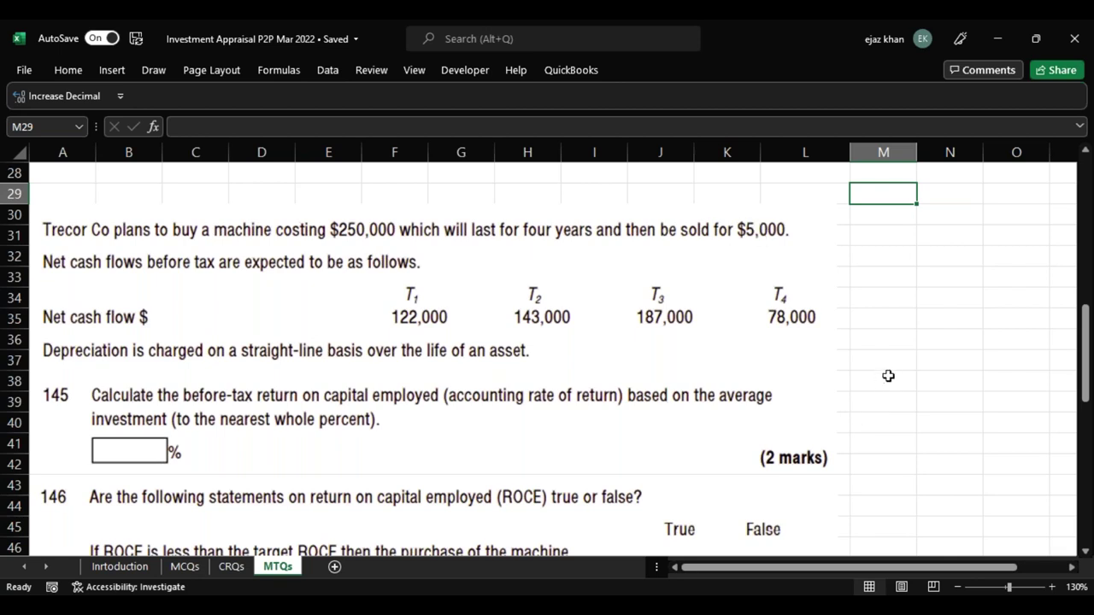
pyautogui.press('Down')
pyautogui.press('Down')
pyautogui.press('Down')
pyautogui.press('Down')
pyautogui.press('Down')
pyautogui.press('Down')
pyautogui.press('Down')
pyautogui.press('Down')
pyautogui.press('Down')
pyautogui.press('Down')
pyautogui.press('Down')
pyautogui.press('Down')
pyautogui.press('Down')
pyautogui.press('Down')
pyautogui.press('Down')
pyautogui.press('Down')
pyautogui.press('Down')
pyautogui.press('Down')
pyautogui.press('Down')
pyautogui.press('Down')
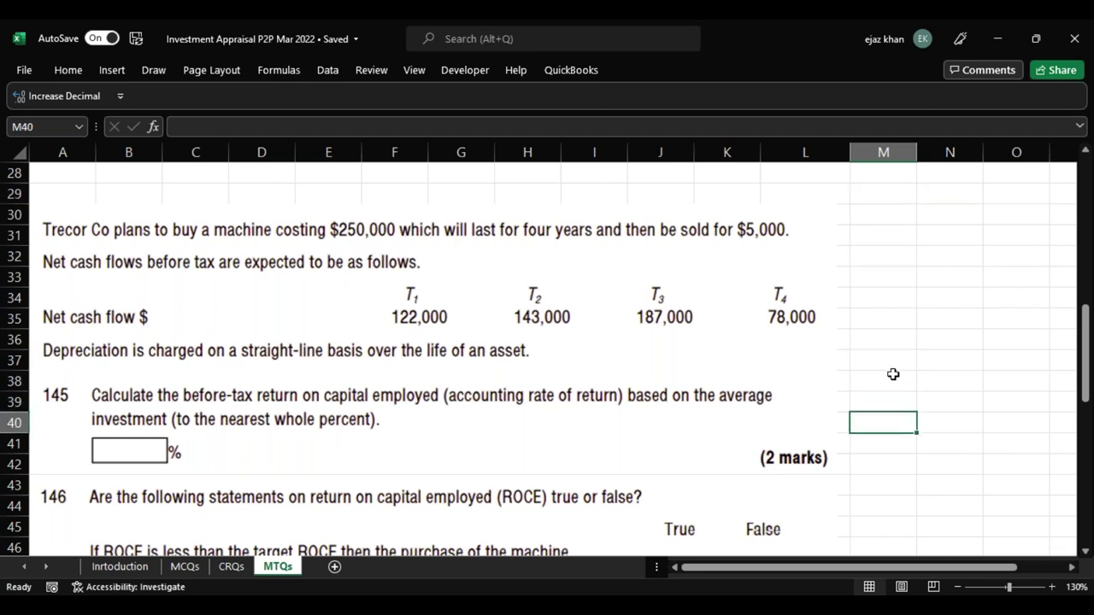
pyautogui.press('Down')
pyautogui.press('Down')
pyautogui.press('Down')
pyautogui.press('Down')
pyautogui.press('Down')
pyautogui.press('Down')
pyautogui.press('Down')
pyautogui.press('Down')
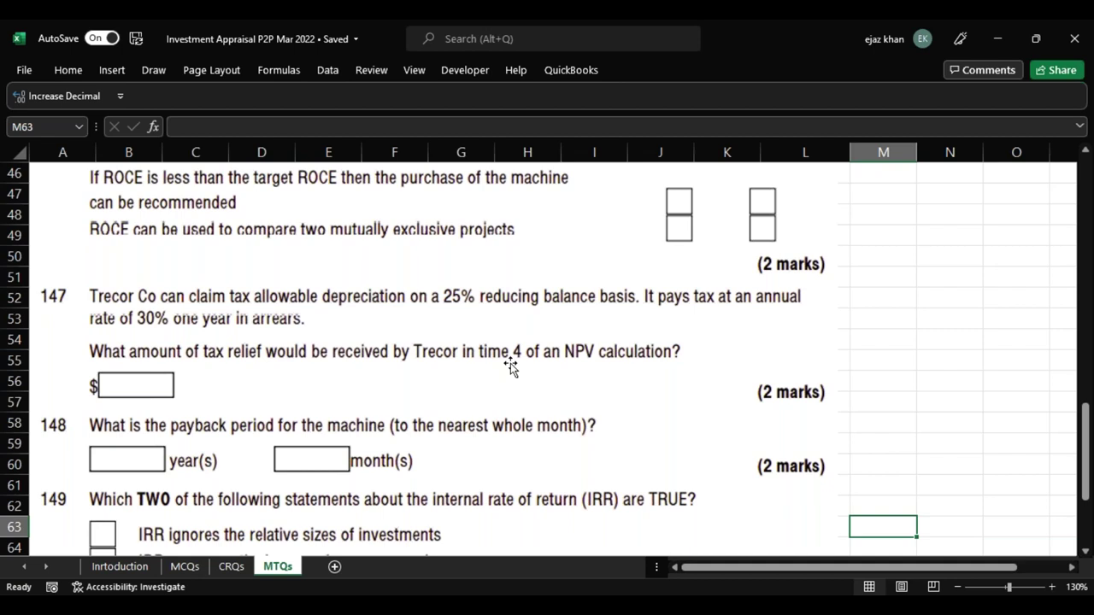
pyautogui.click(902, 268)
pyautogui.press('Up')
pyautogui.press('Up')
pyautogui.press('Up')
pyautogui.press('Up')
pyautogui.press('Up')
pyautogui.press('Up')
pyautogui.press('Up')
pyautogui.press('Up')
pyautogui.press('Up')
pyautogui.press('Up')
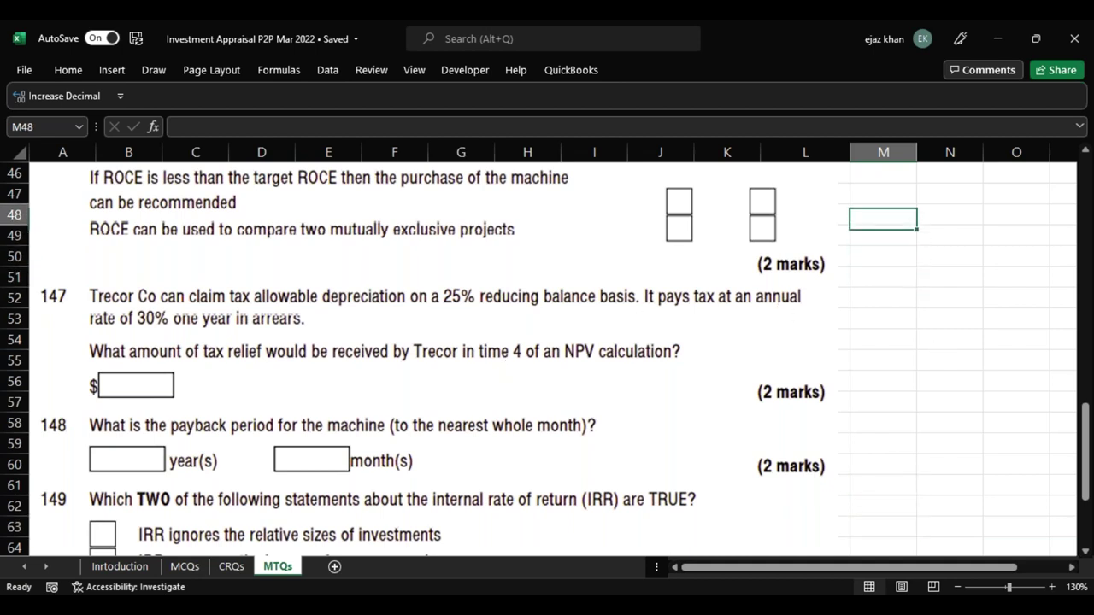
pyautogui.press('Up')
pyautogui.press('Up')
pyautogui.press('Up')
pyautogui.press('Up')
pyautogui.press('Up')
pyautogui.press('Up')
pyautogui.press('Up')
pyautogui.press('Up')
pyautogui.press('Up')
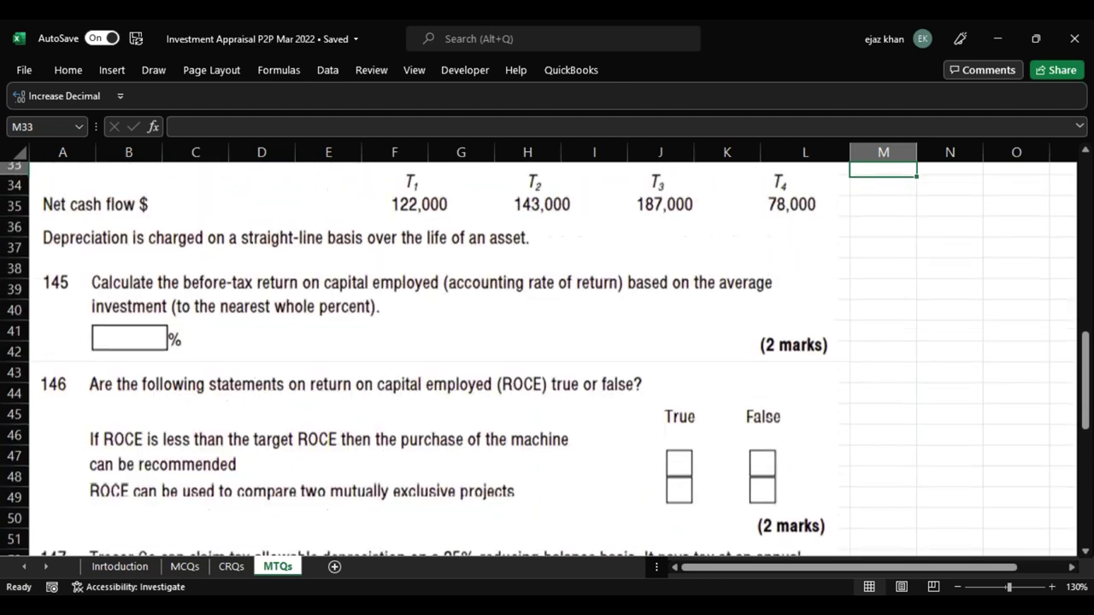
pyautogui.press('Up')
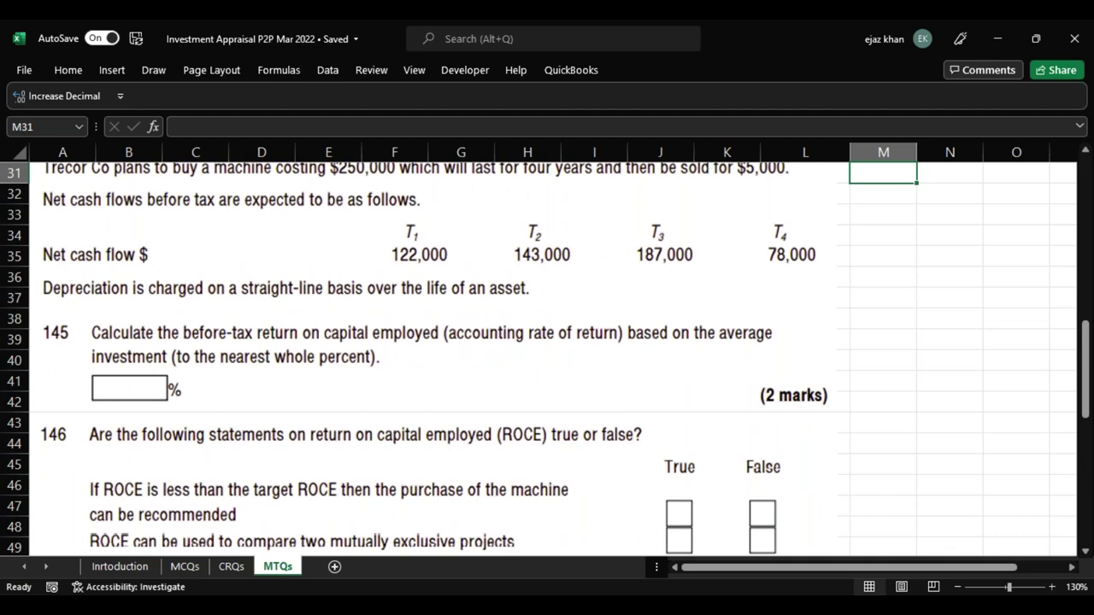
pyautogui.press('Down')
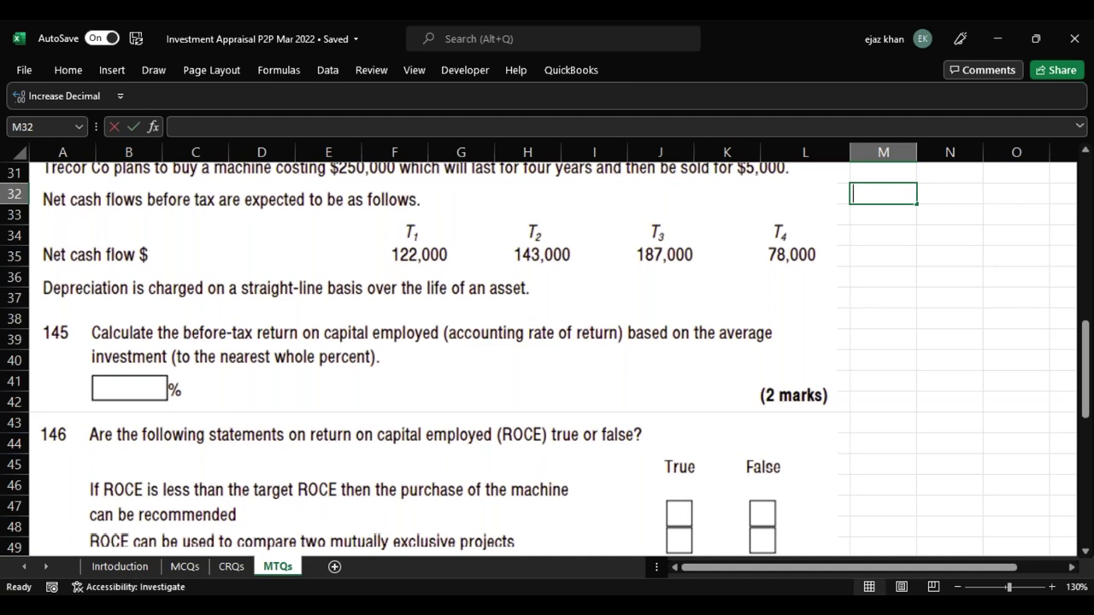
# - Label M32 'Year 1' and O32 'Year 2', with =250000*25%*30% in N32
pyautogui.write('YEar 1')
pyautogui.press('Tab')
pyautogui.write('=')
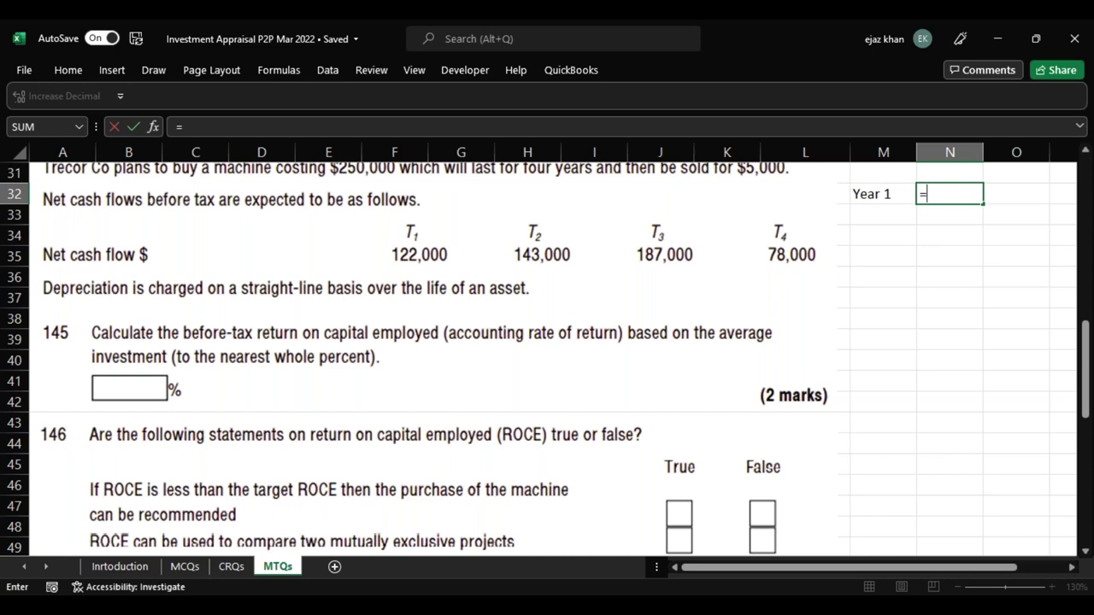
pyautogui.write('250000*')
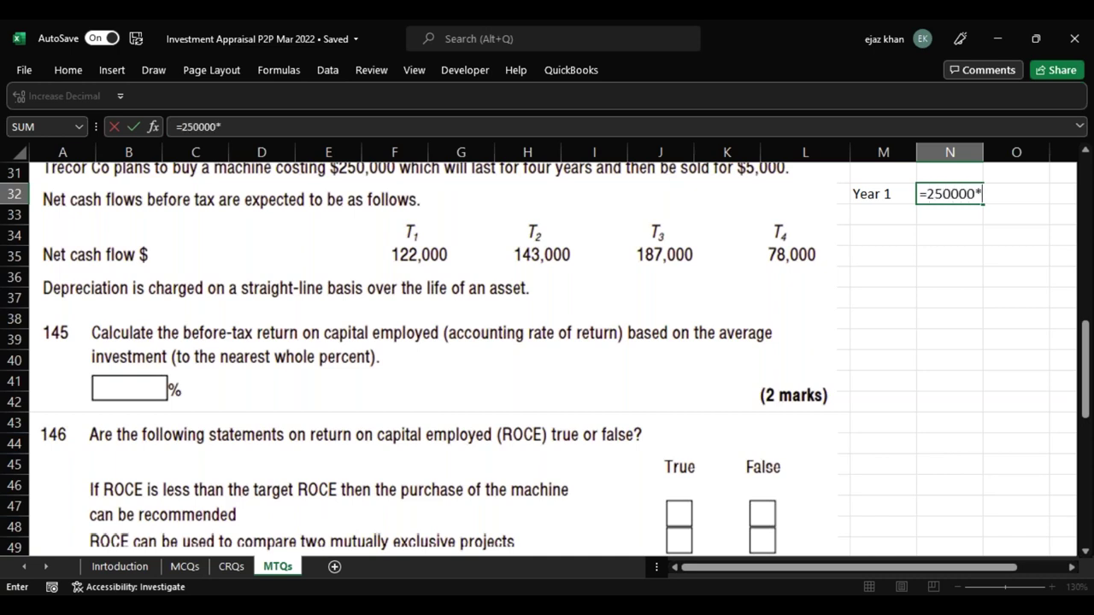
pyautogui.write('25%*30')
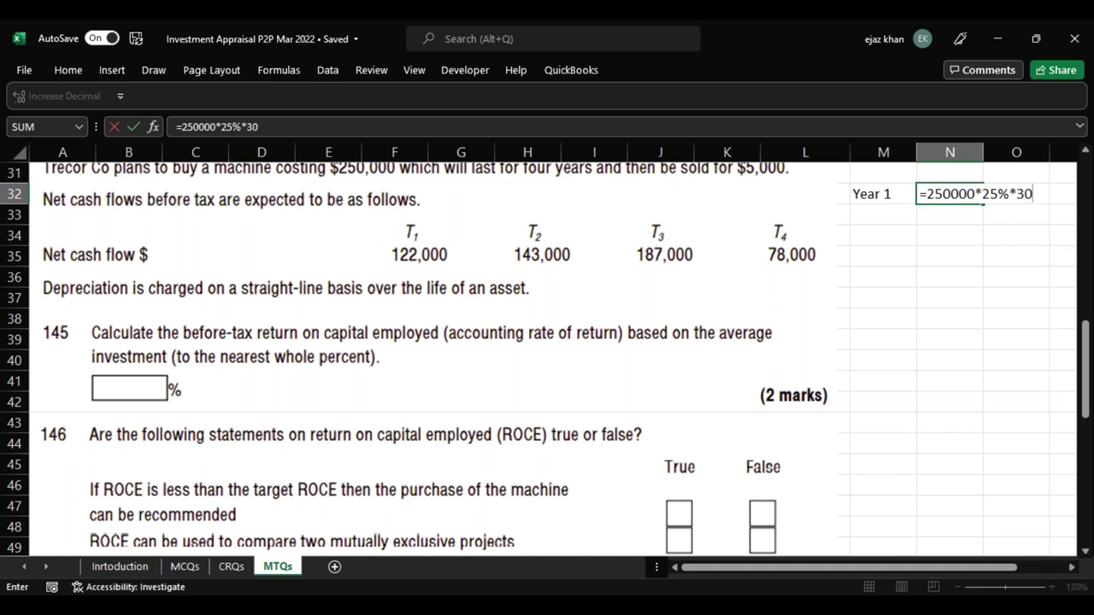
pyautogui.write('%')
pyautogui.hotkey('ctrl', 'Return')
pyautogui.click(883, 193)
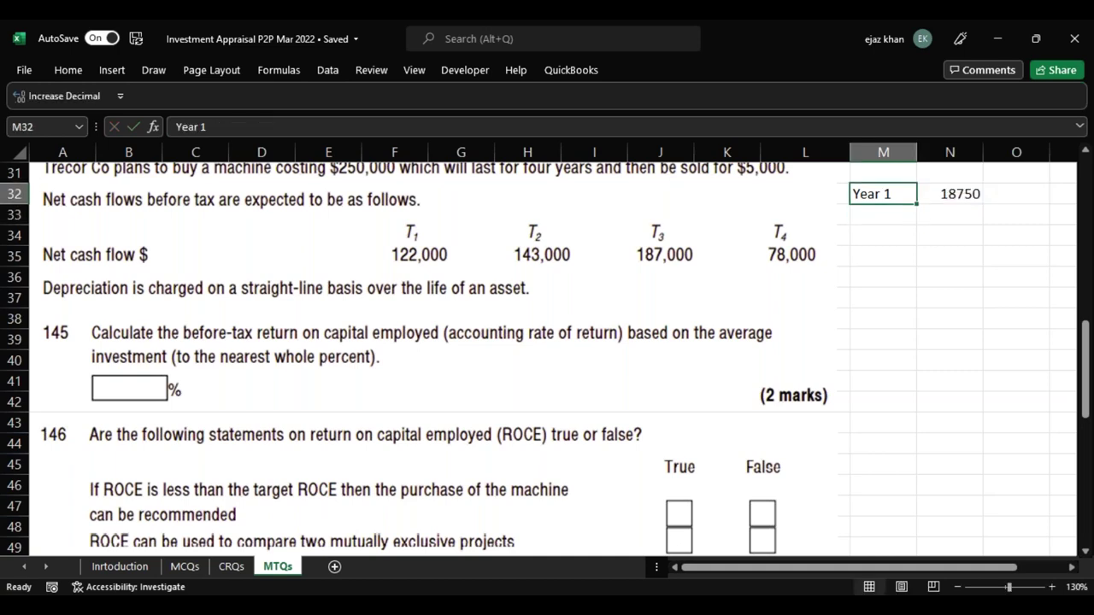
pyautogui.press('Right')
pyautogui.press('Right')
pyautogui.press('F2')
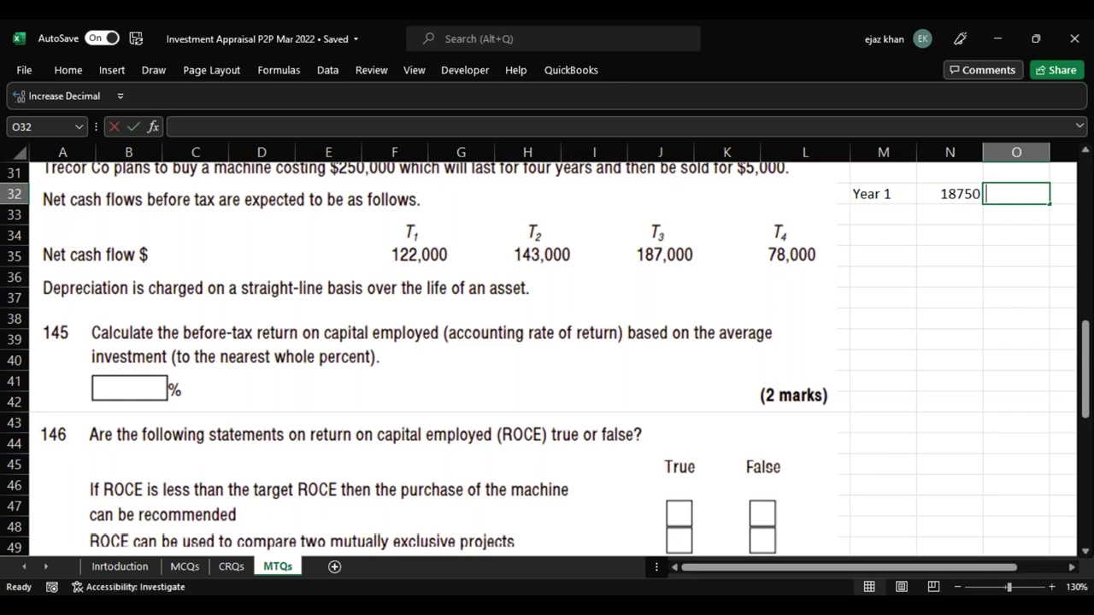
pyautogui.write('Year 2')
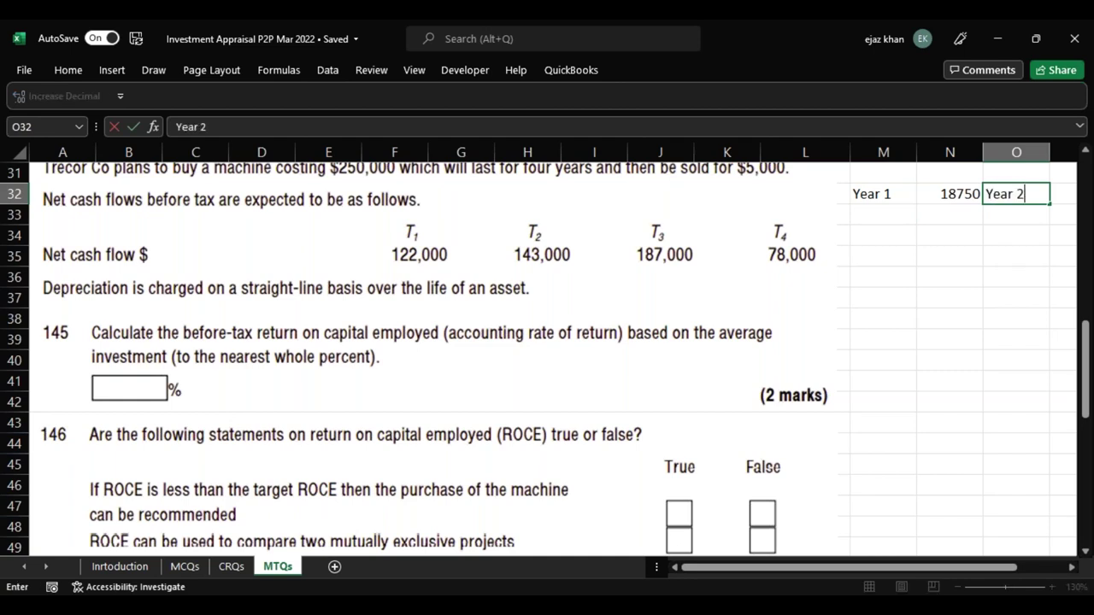
pyautogui.hotkey('ctrl', 'Return')
pyautogui.press('Left')
pyautogui.press('Left')
pyautogui.press('Right')
pyautogui.hotkey('shift', 'Left')
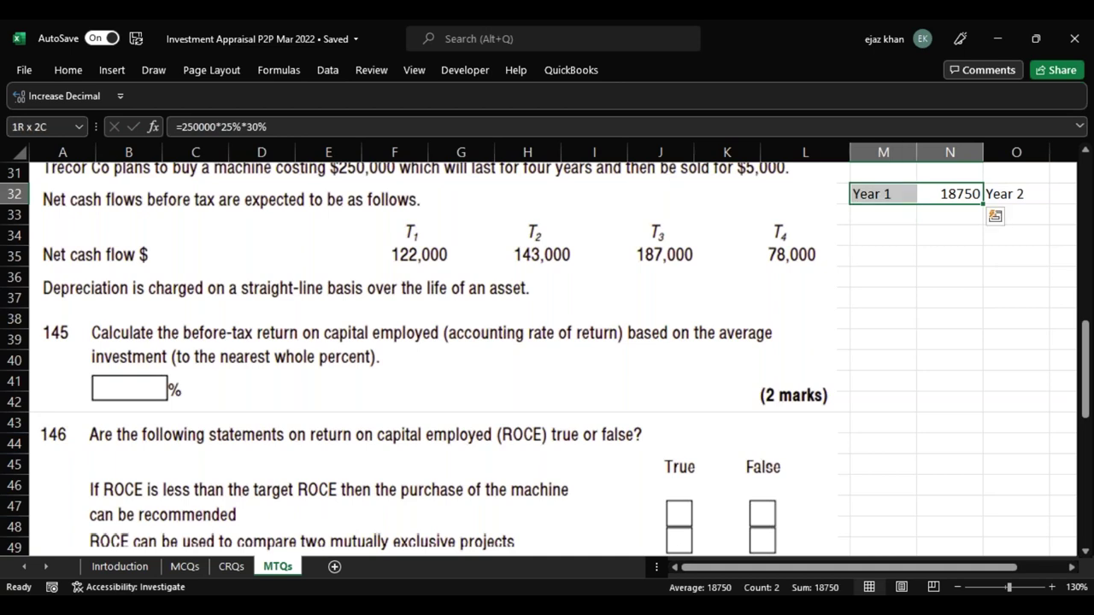
pyautogui.press('Right')
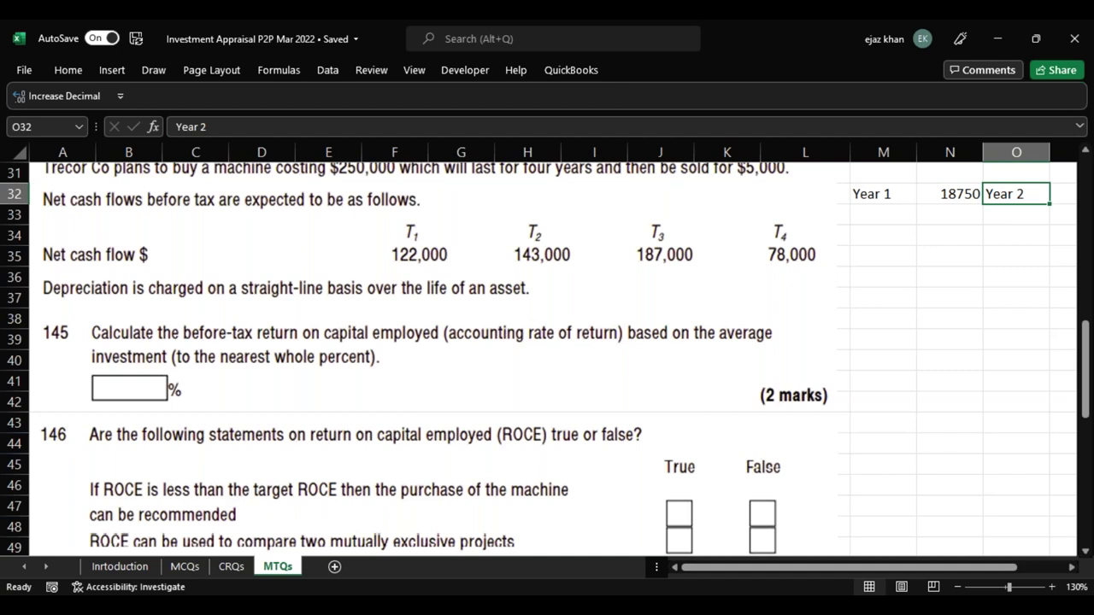
# - Label M33 'Year 2' and enter =N32*75% in N33
pyautogui.press('Left')
pyautogui.press('Left')
pyautogui.press('Down')
pyautogui.write('Year')
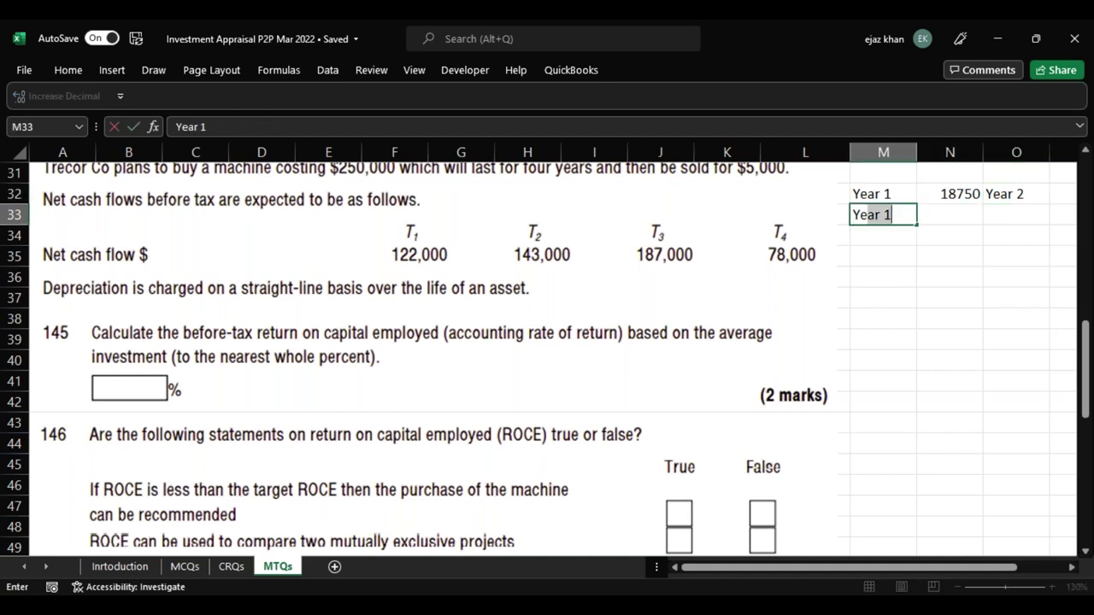
pyautogui.press('BackSpace')
pyautogui.write('2')
pyautogui.hotkey('ctrl', 'Return')
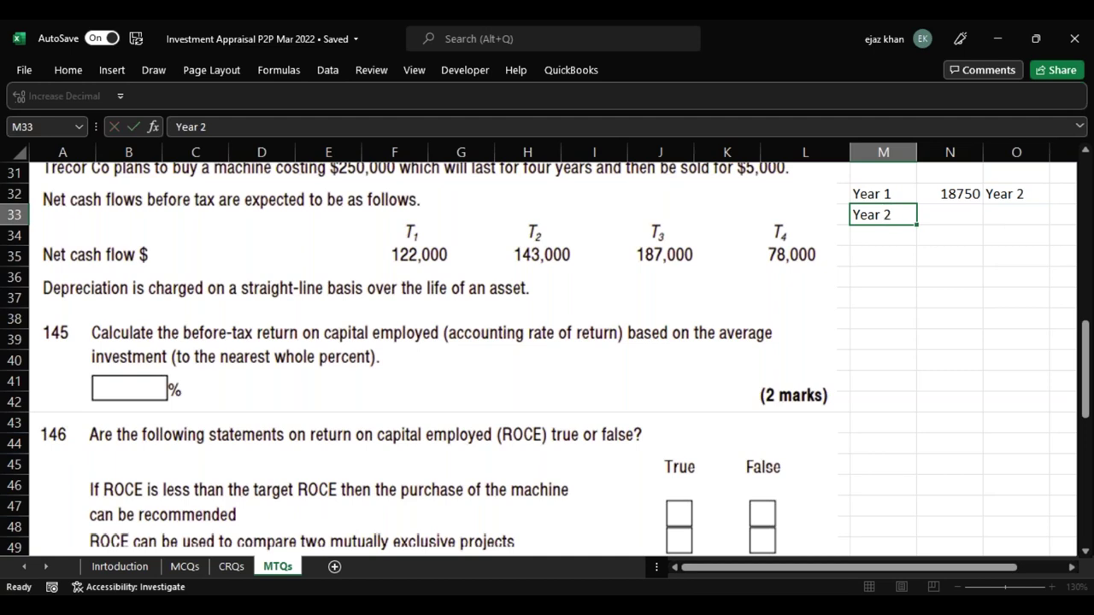
pyautogui.press('Right')
pyautogui.write('=')
pyautogui.press('Up')
pyautogui.write('*75%')
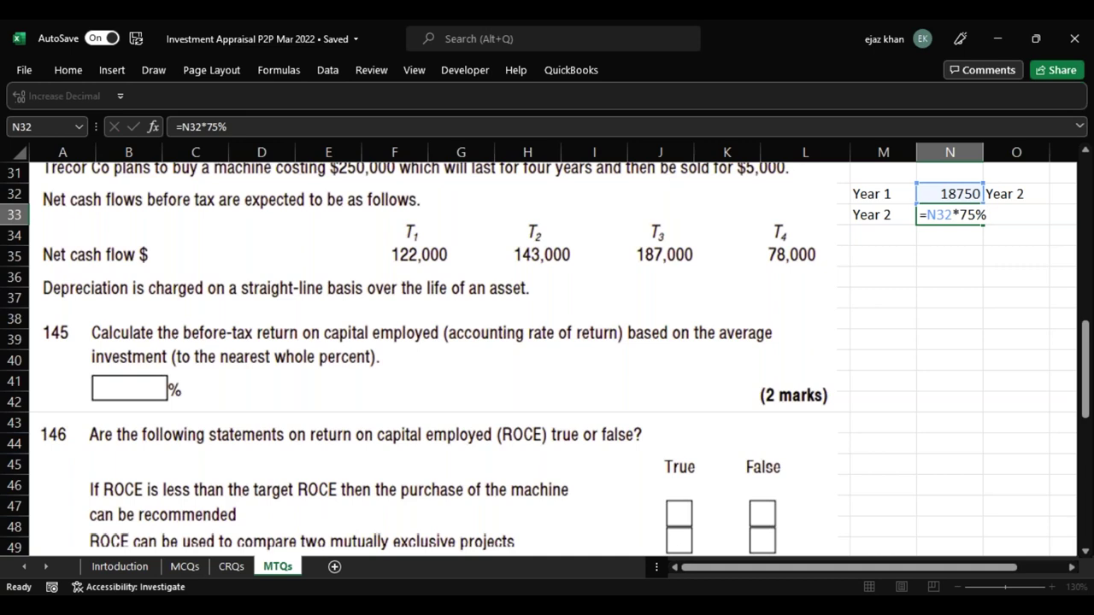
pyautogui.click(1000, 235)
# - Label O33 'Year 3', M34 'Year 3', O34 'Year 4', and enter =N33*75% in N34
pyautogui.click(1016, 215)
pyautogui.write('Year 4')
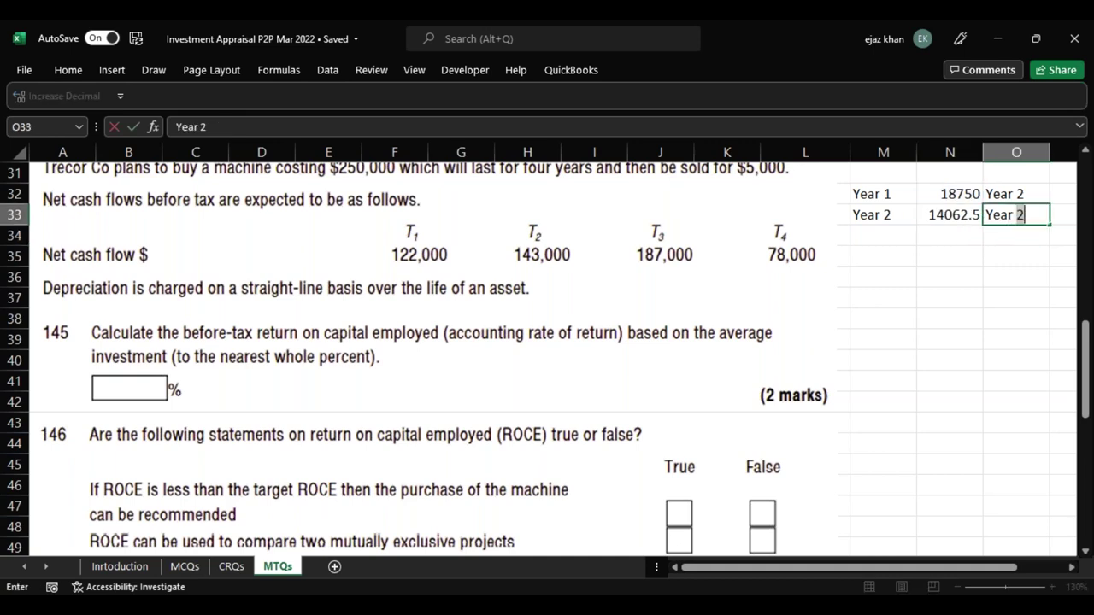
pyautogui.press('BackSpace')
pyautogui.write('3')
pyautogui.click(960, 235)
pyautogui.click(883, 235)
pyautogui.write('Year ')
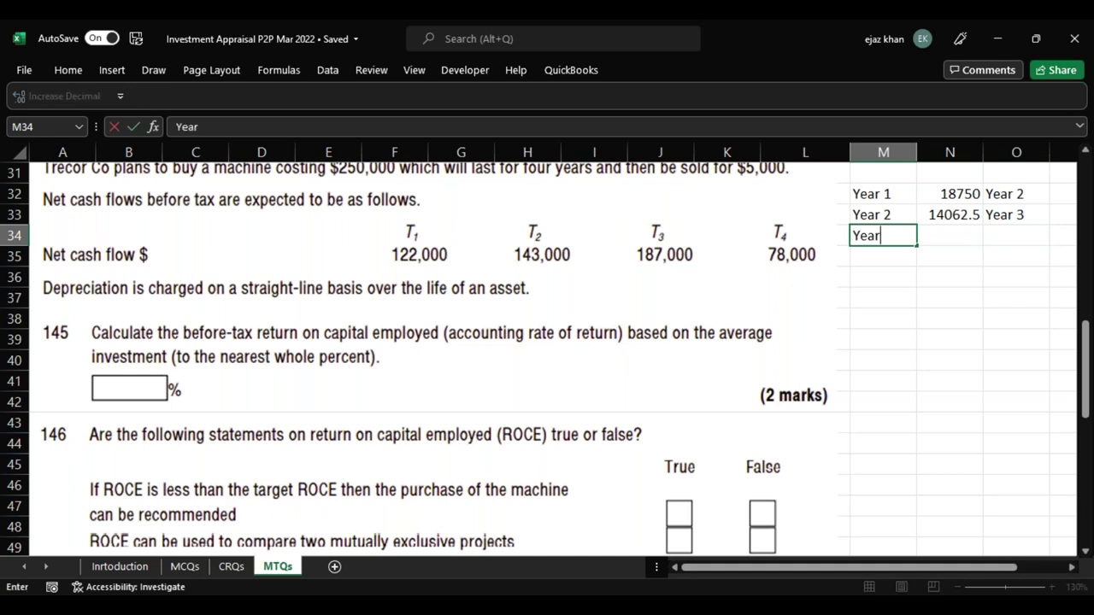
pyautogui.write('3')
pyautogui.click(950, 235)
pyautogui.write('=')
pyautogui.press('Up')
pyautogui.write('*')
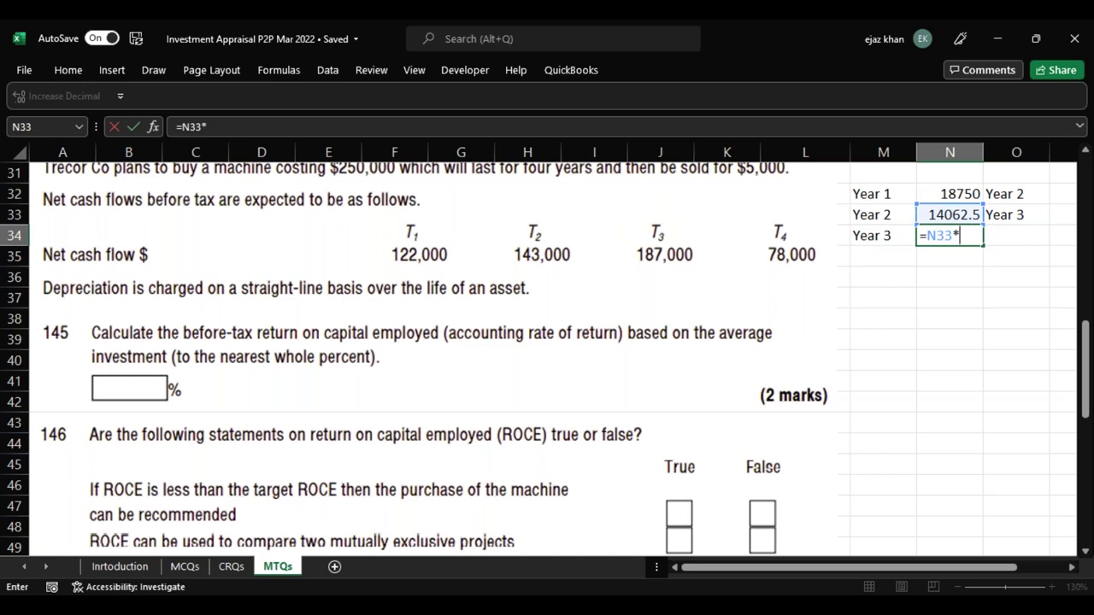
pyautogui.write('75%')
pyautogui.press('Return')
pyautogui.click(1016, 235)
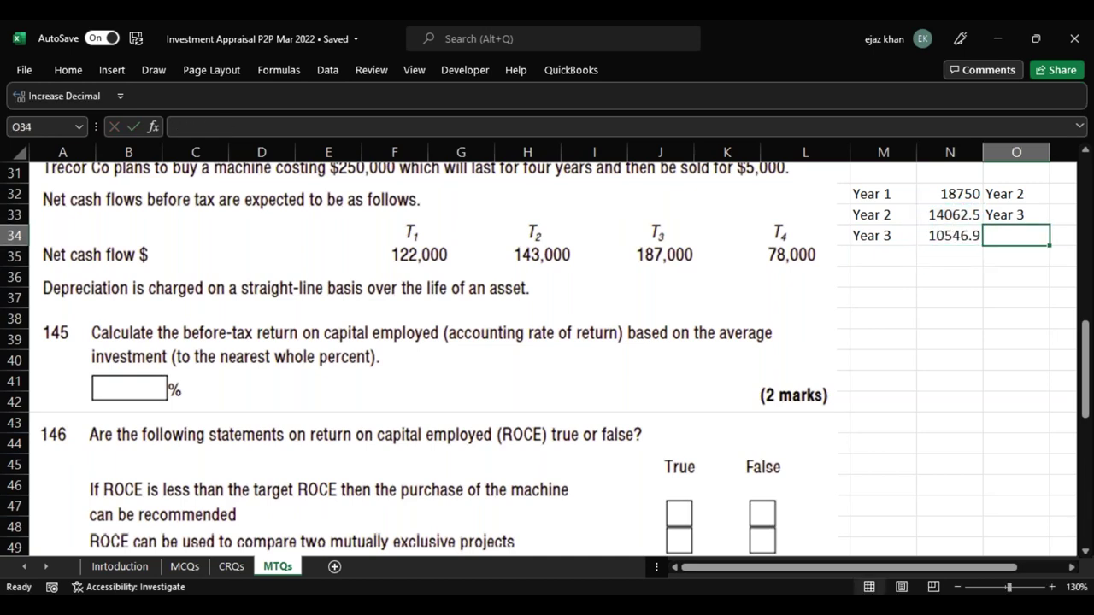
pyautogui.write('Year 4')
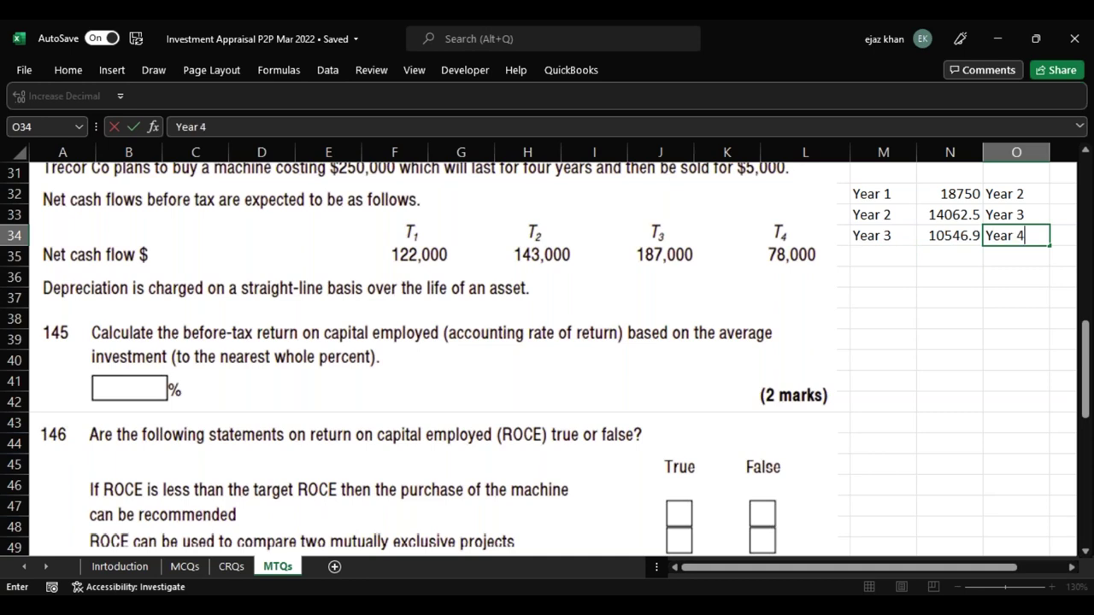
pyautogui.press('Return')
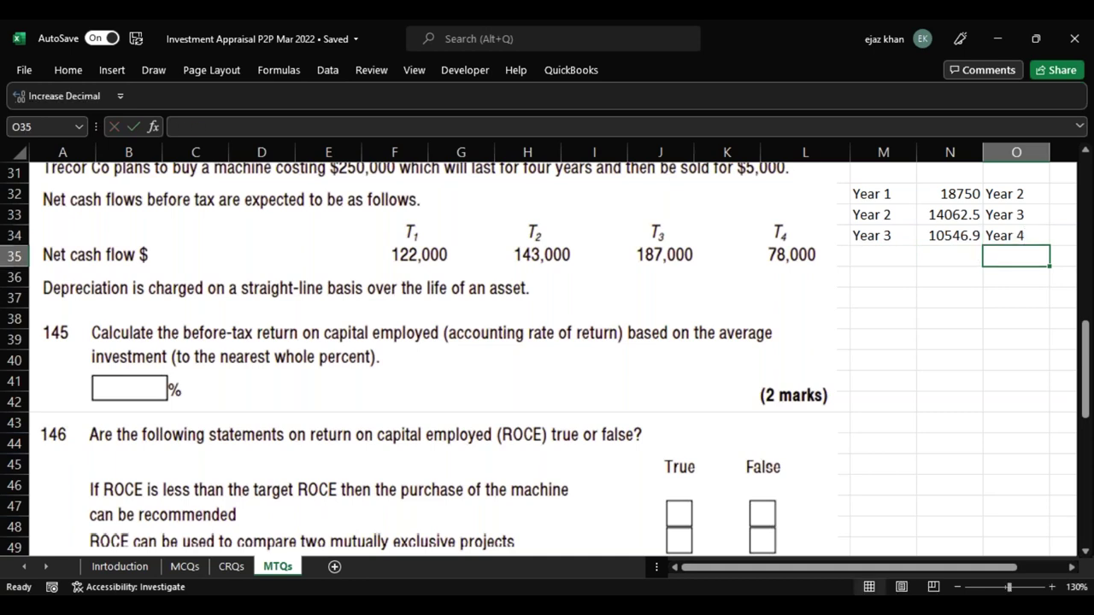
# - Format N32:N34 as whole-dollar currency: $18,750, $14,063 and $10,547
pyautogui.press('Left')
pyautogui.press('Up')
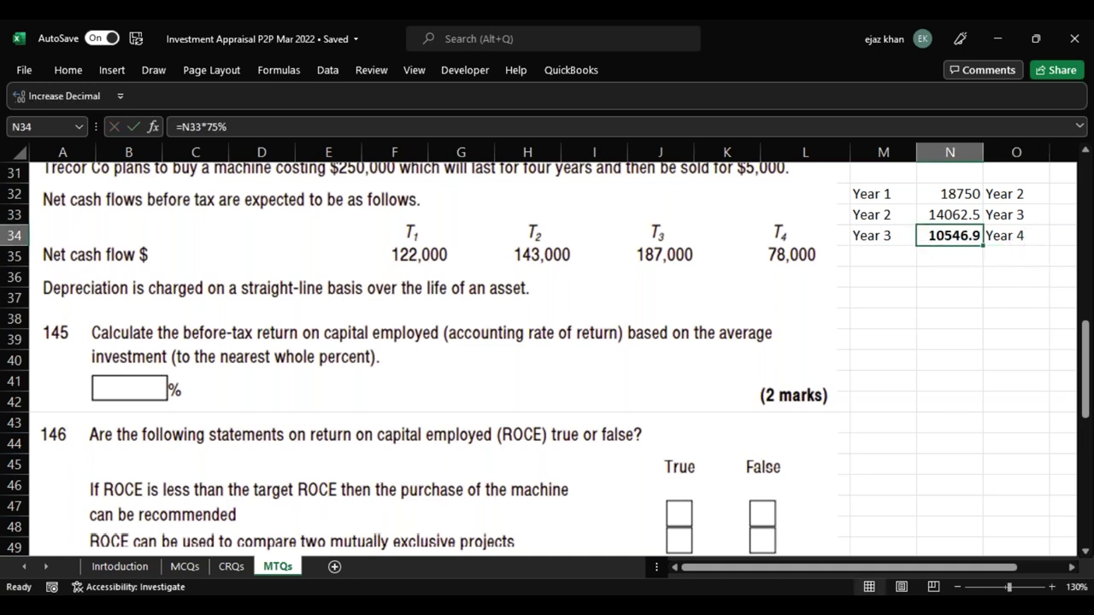
pyautogui.press('Down')
pyautogui.press('Up')
pyautogui.hotkey('shift', 'Up')
pyautogui.hotkey('shift', 'Up')
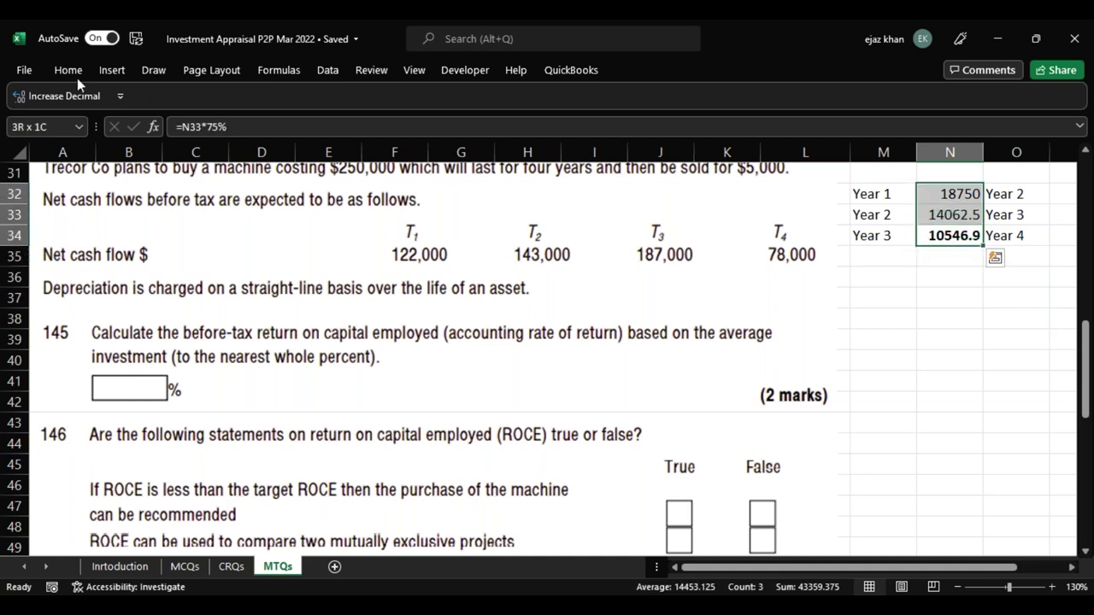
pyautogui.click(68, 76)
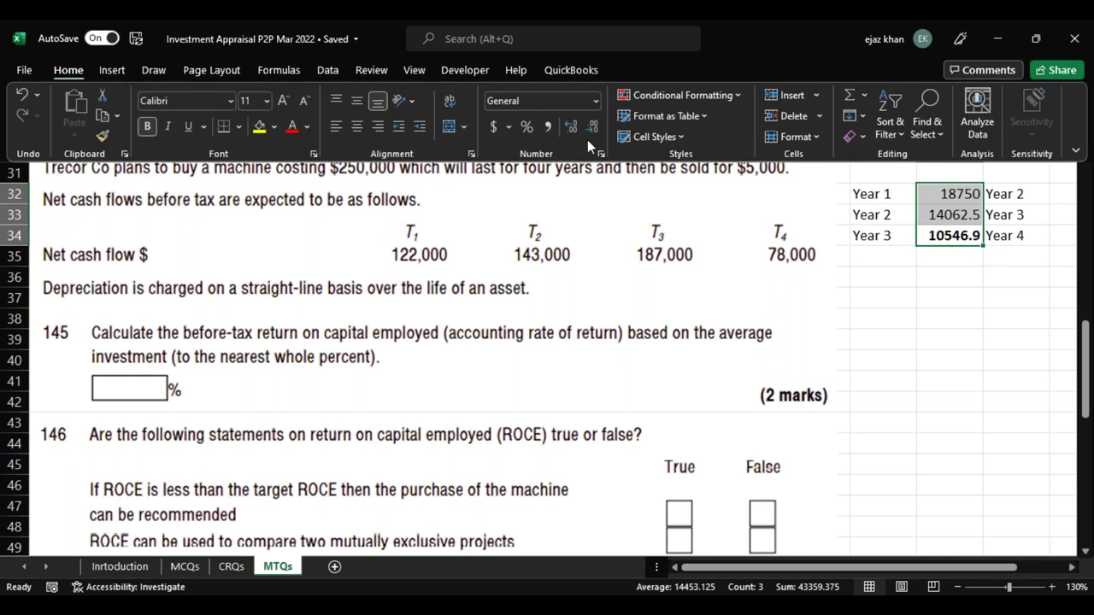
pyautogui.click(594, 128)
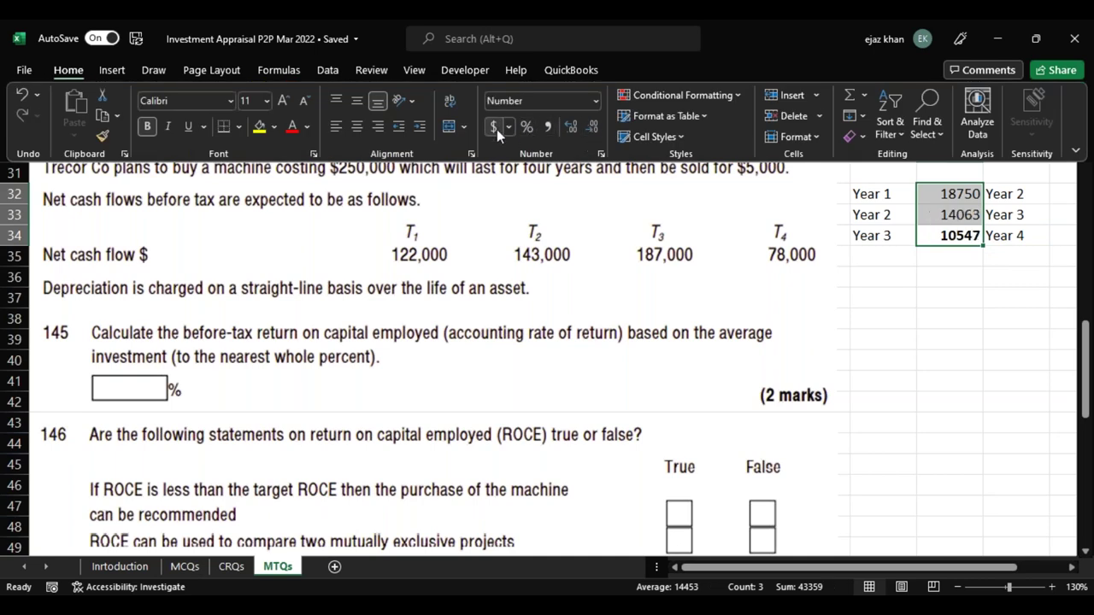
pyautogui.click(496, 129)
pyautogui.click(584, 130)
pyautogui.click(583, 129)
pyautogui.press('Escape')
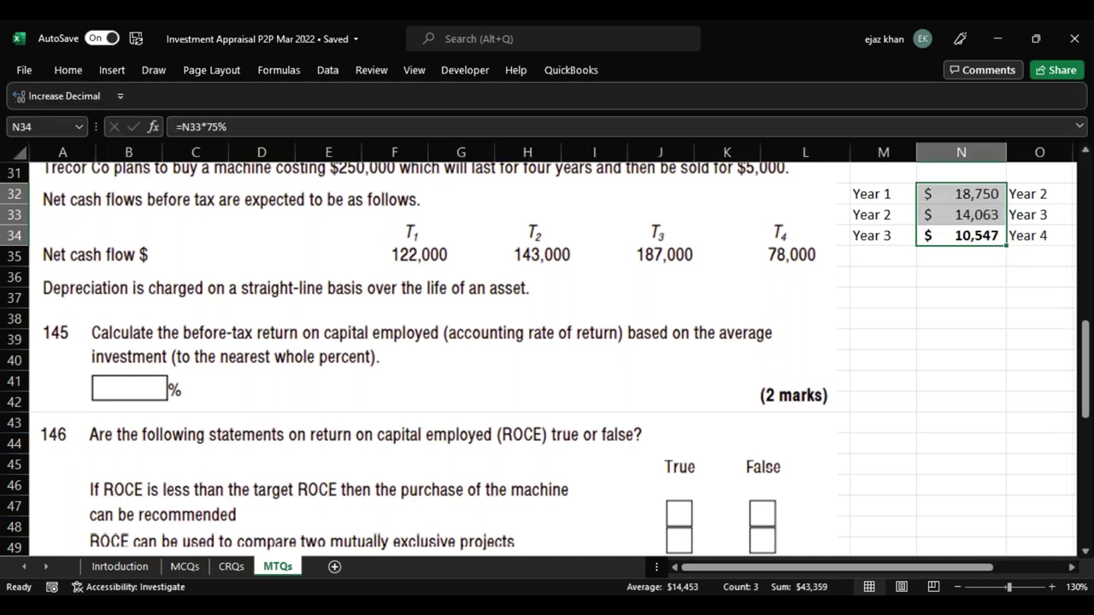
pyautogui.press('Down')
pyautogui.press('Left')
# - Label M35 'Year 4' and enter =(250000*75%^3-5000)*30% in N35
pyautogui.press('F2')
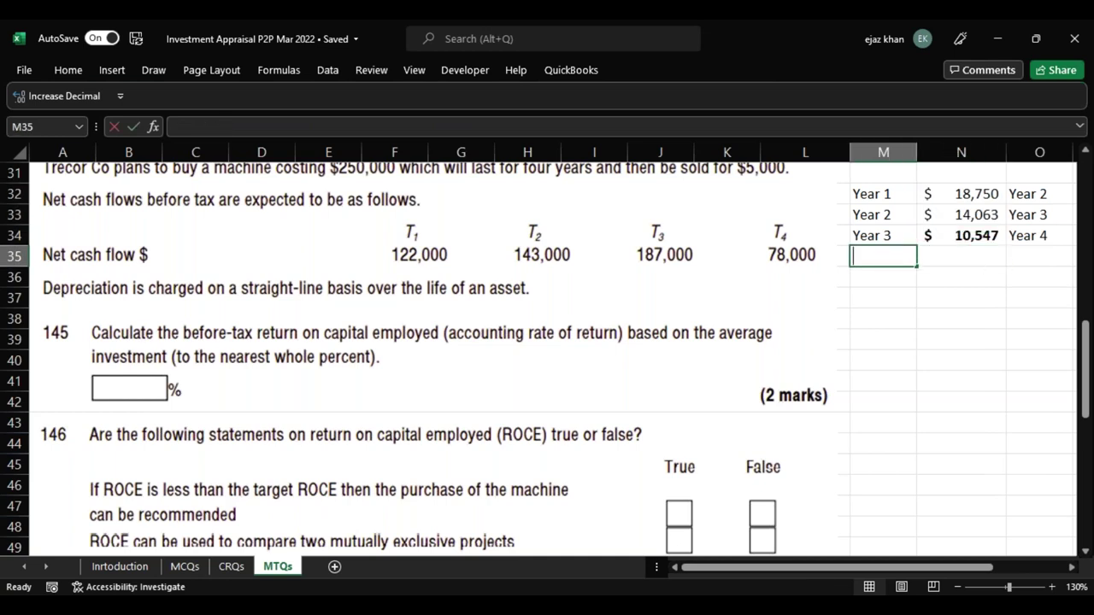
pyautogui.write('Year 4')
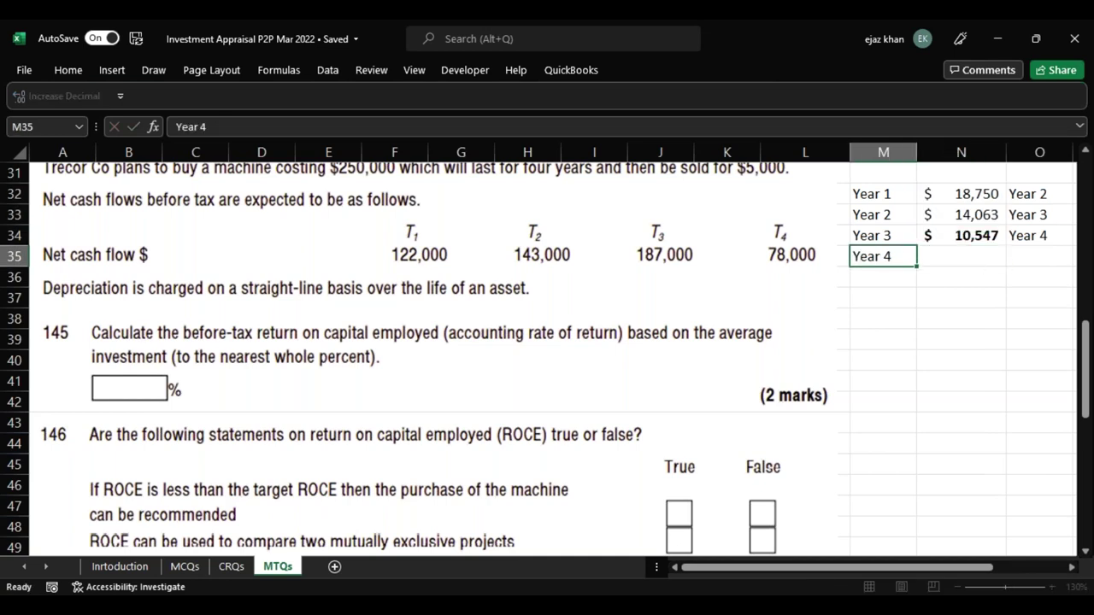
pyautogui.press('Tab')
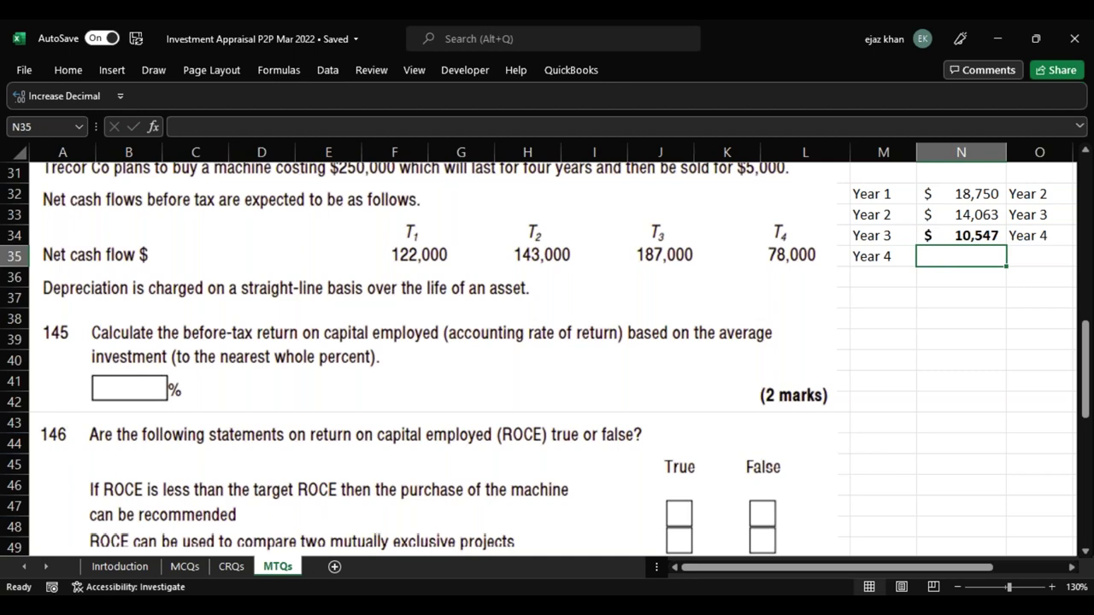
pyautogui.write('=25000')
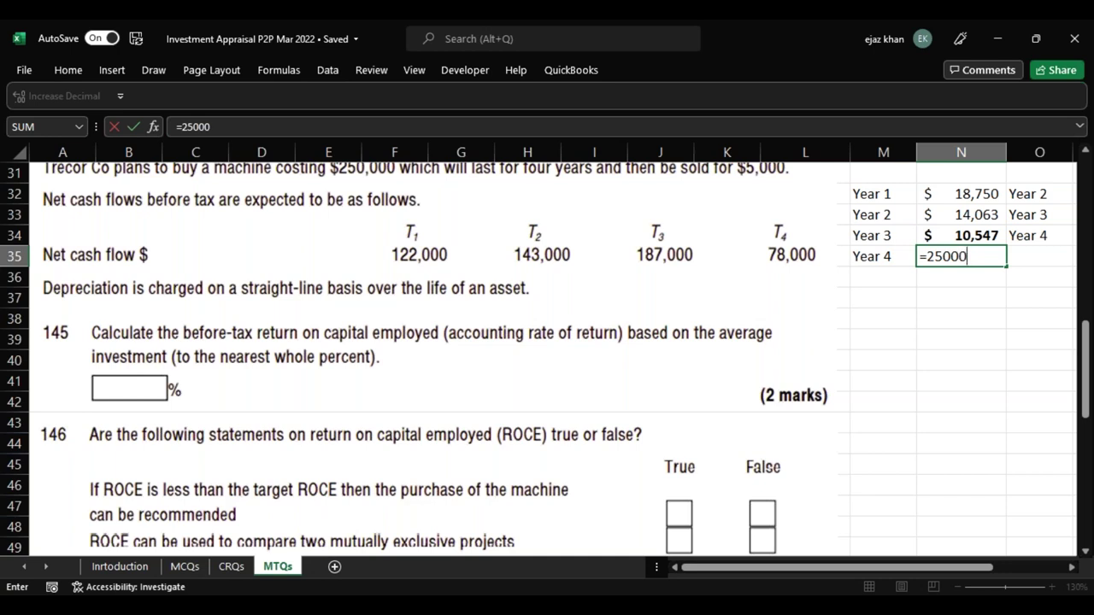
pyautogui.write('0*75%^')
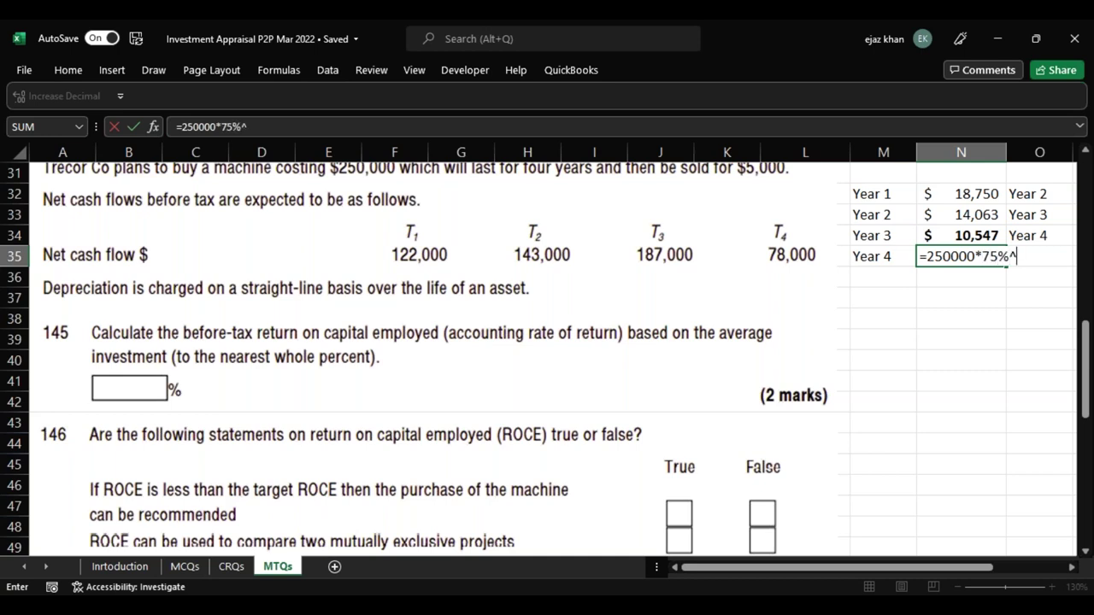
pyautogui.write('3-5000)')
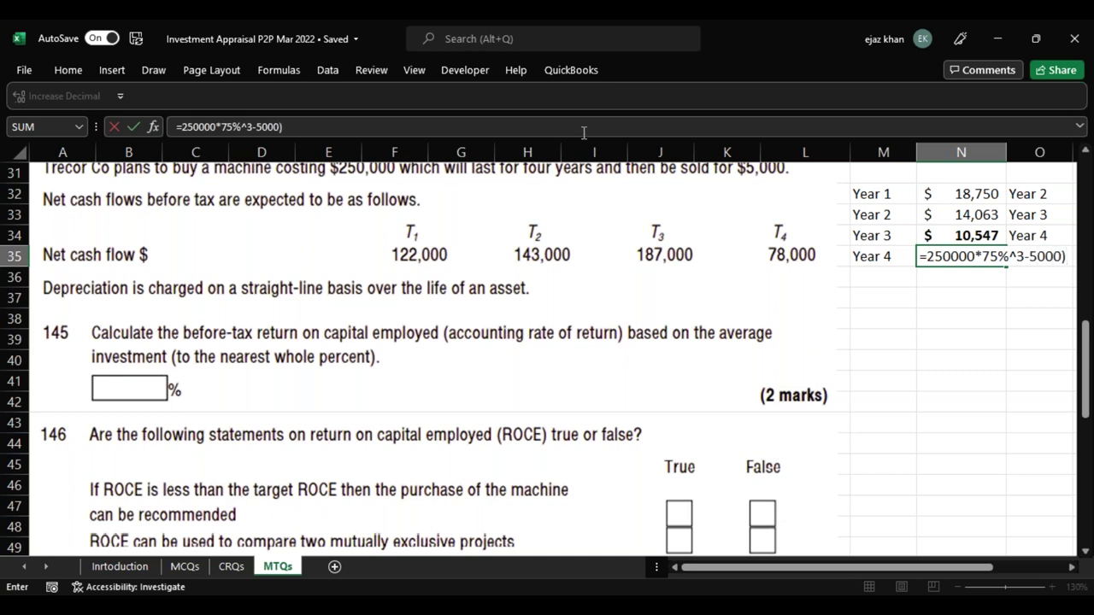
pyautogui.click(928, 265)
pyautogui.write('(')
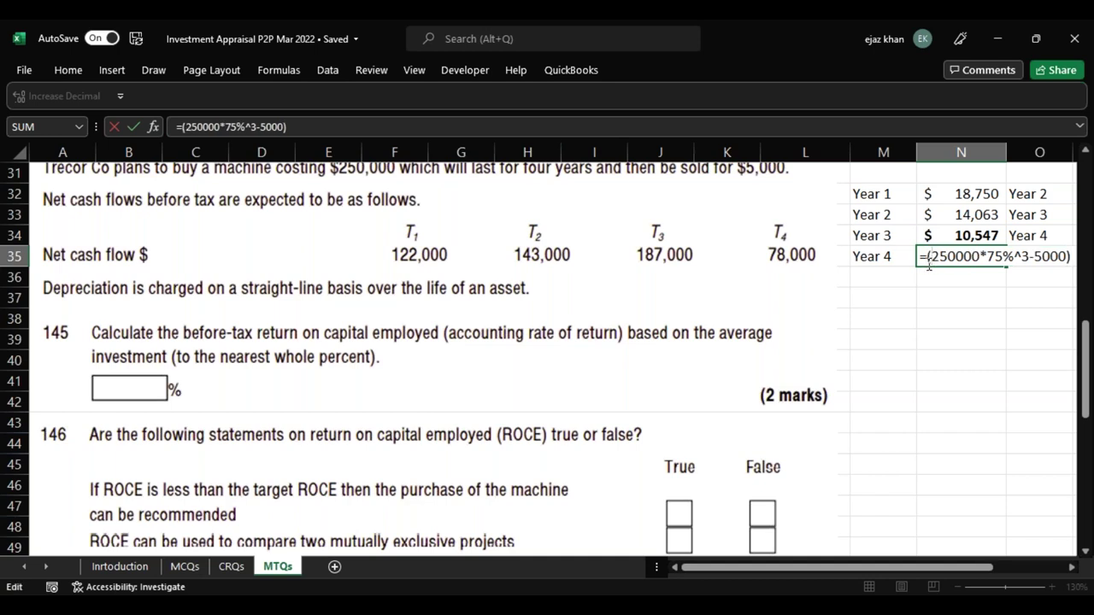
pyautogui.press('Right')
pyautogui.press('Right')
pyautogui.press('Left')
pyautogui.press('Left')
pyautogui.press('End')
pyautogui.write('*30%')
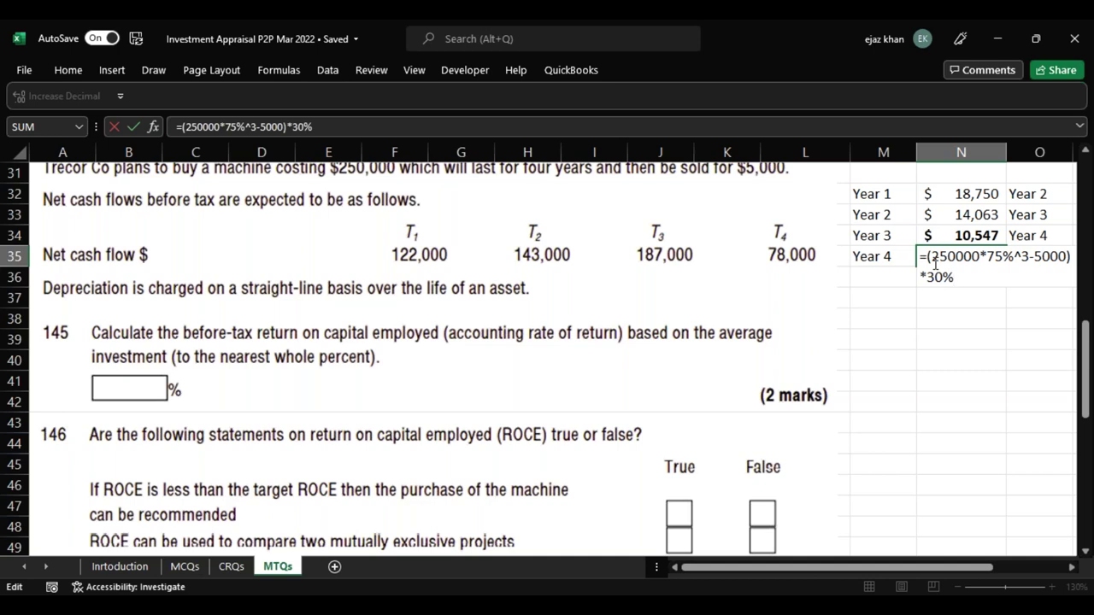
pyautogui.press('Return')
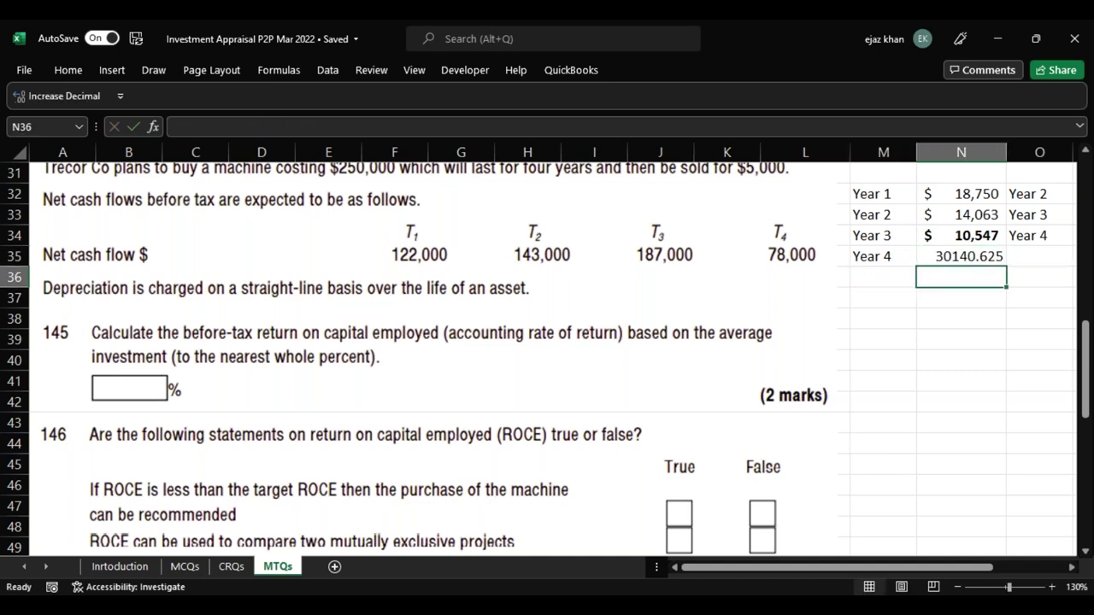
# - Type 'Year 5' in O35 and make the 30140.625 result in N35 bold
pyautogui.press('Up')
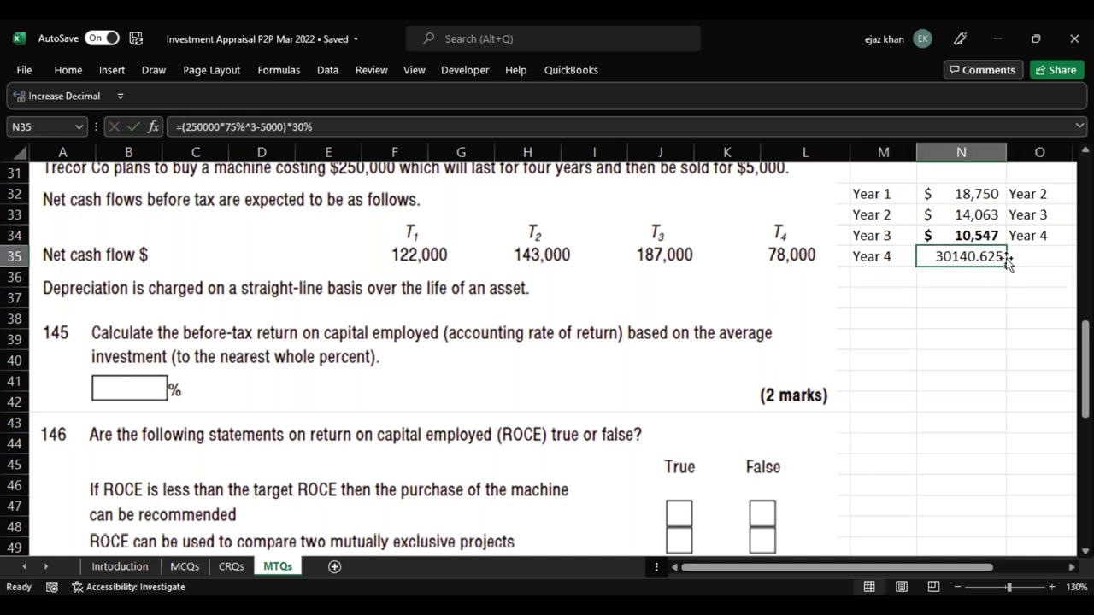
pyautogui.click(1012, 256)
pyautogui.click(973, 256)
pyautogui.press('Right')
pyautogui.write('Year 5')
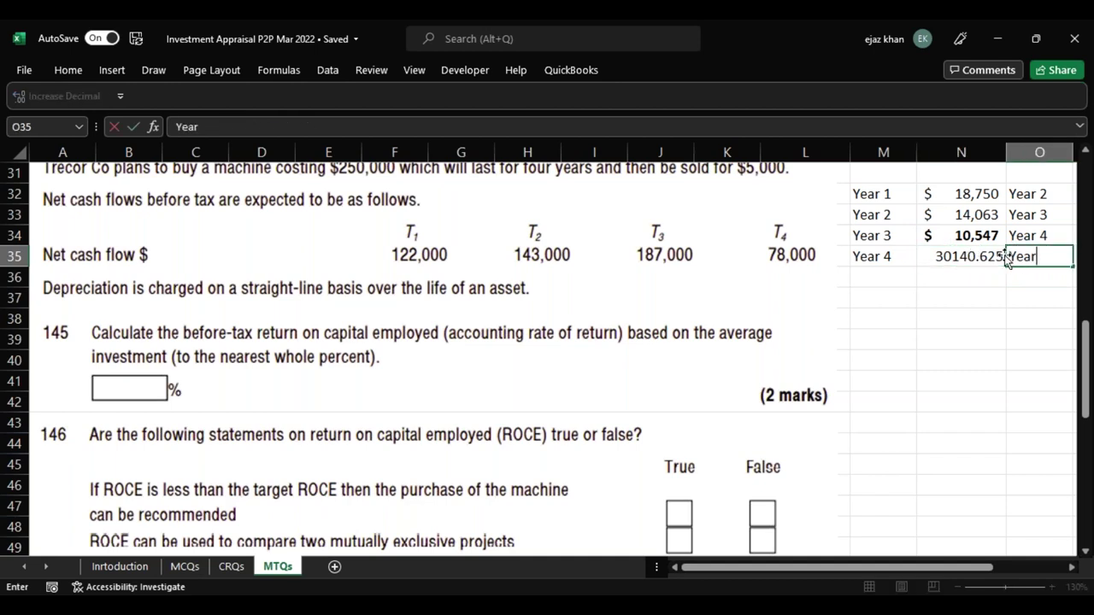
pyautogui.click(1000, 256)
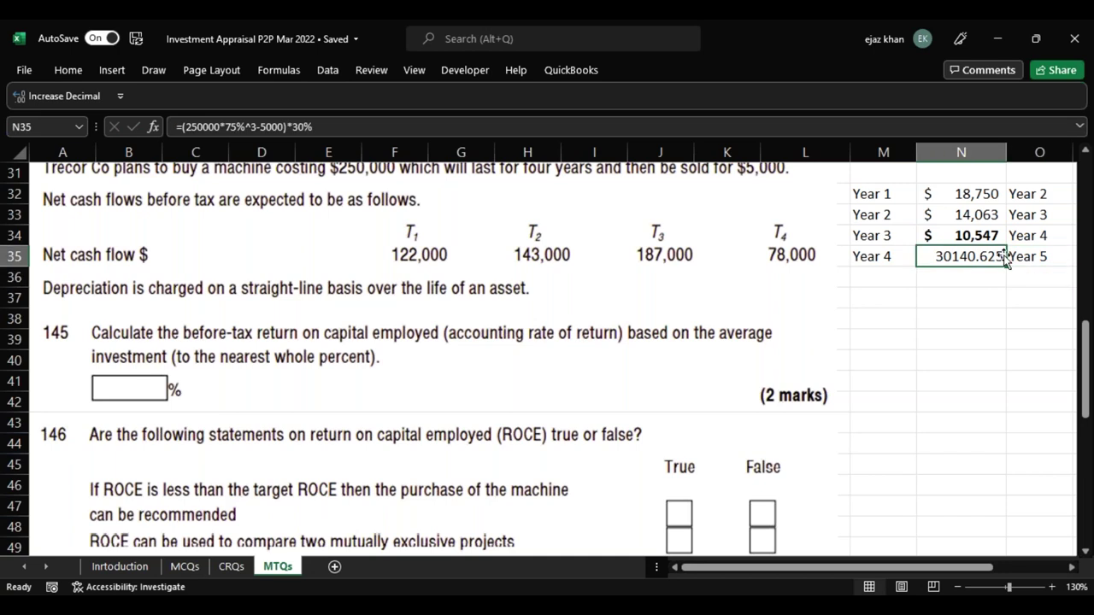
pyautogui.hotkey('ctrl', 'b')
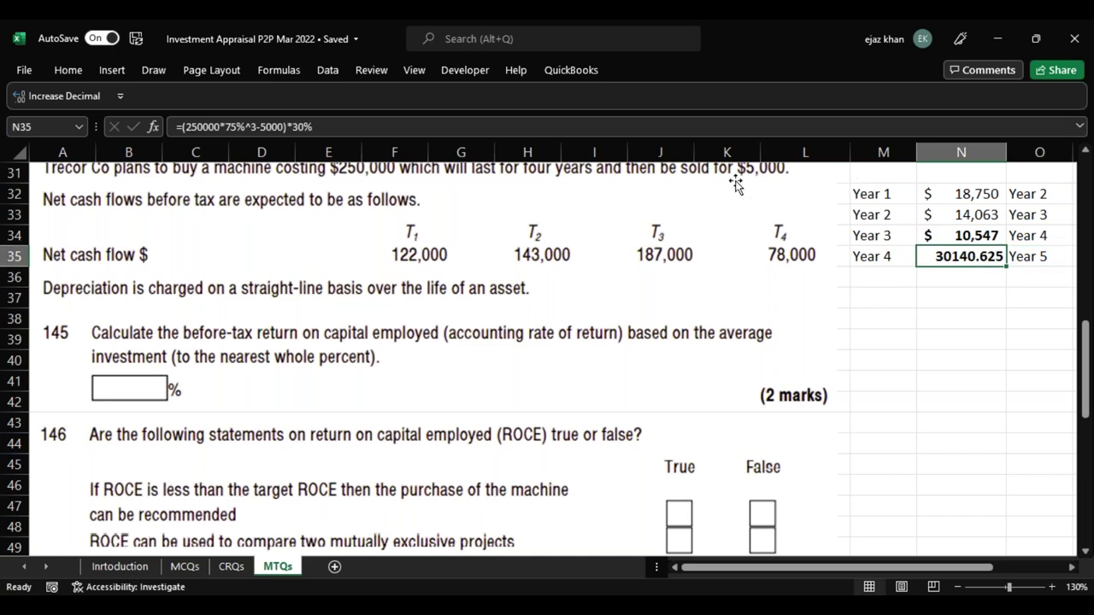
# - Format N35's Year 4 relief as dollar currency with no decimals, reading $30,141
pyautogui.click(66, 75)
pyautogui.click(499, 127)
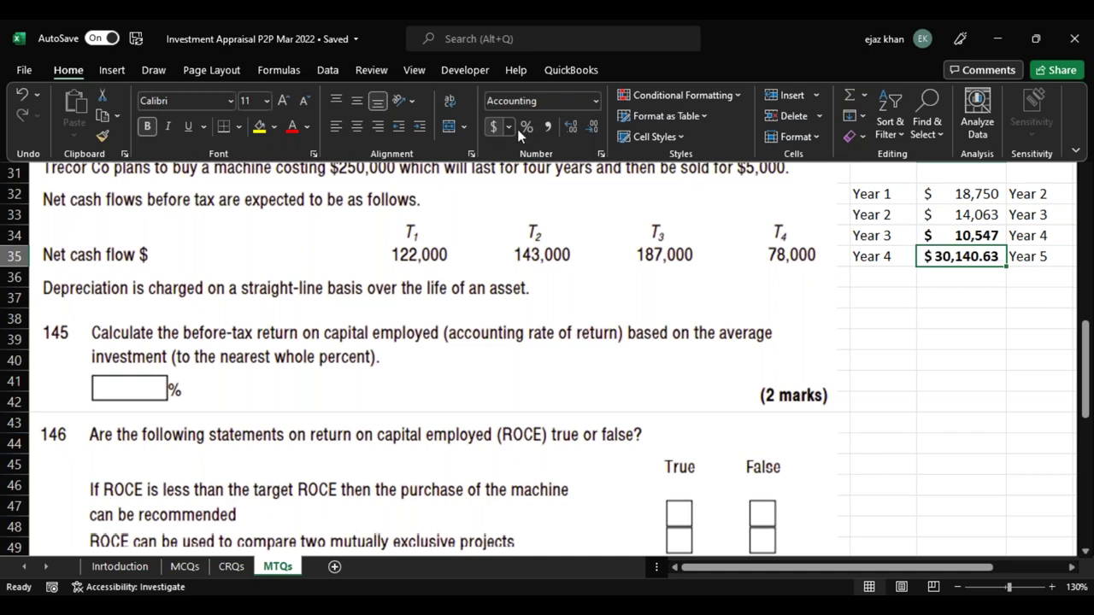
pyautogui.click(588, 130)
pyautogui.click(588, 130)
pyautogui.press('Down')
pyautogui.press('Down')
pyautogui.press('Down')
pyautogui.press('Down')
pyautogui.press('Down')
pyautogui.press('Down')
pyautogui.press('Down')
pyautogui.press('Down')
pyautogui.press('Down')
pyautogui.press('Down')
pyautogui.press('Down')
pyautogui.press('Down')
pyautogui.press('Down')
pyautogui.press('Down')
pyautogui.press('Down')
pyautogui.press('Down')
pyautogui.press('Down')
pyautogui.press('Down')
pyautogui.press('Down')
pyautogui.press('Down')
pyautogui.press('Down')
pyautogui.press('Down')
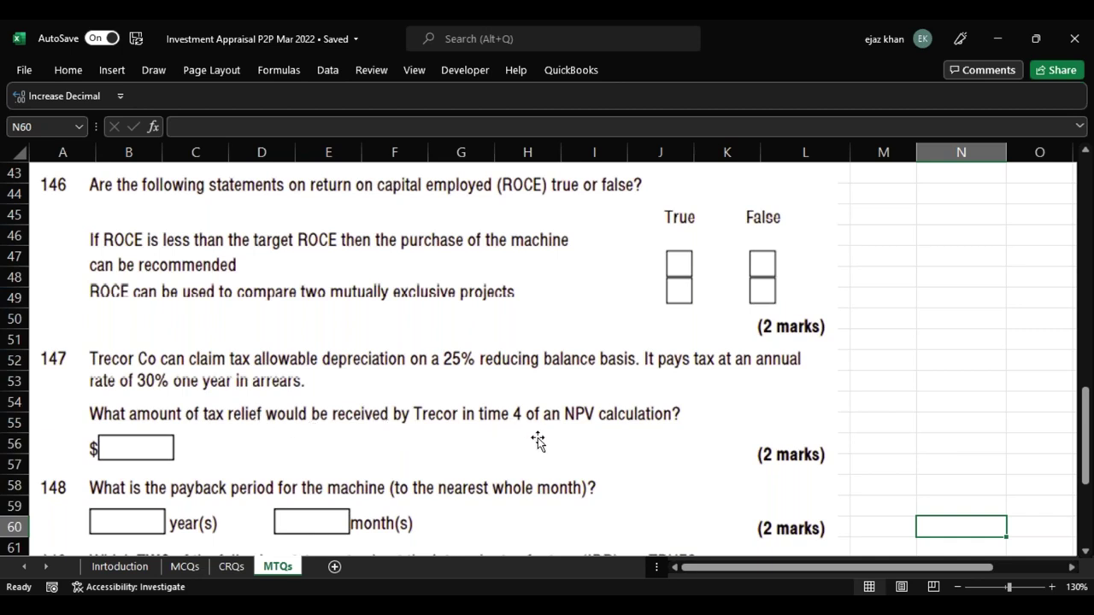
pyautogui.press('Up')
pyautogui.press('Up')
pyautogui.press('Up')
pyautogui.press('Up')
pyautogui.press('Up')
pyautogui.press('Up')
pyautogui.press('Up')
pyautogui.press('Up')
pyautogui.press('Up')
pyautogui.press('Up')
pyautogui.press('Up')
pyautogui.press('Up')
pyautogui.press('Up')
pyautogui.press('Up')
pyautogui.press('Up')
pyautogui.press('Up')
pyautogui.press('Up')
pyautogui.press('Up')
pyautogui.press('Up')
pyautogui.press('Up')
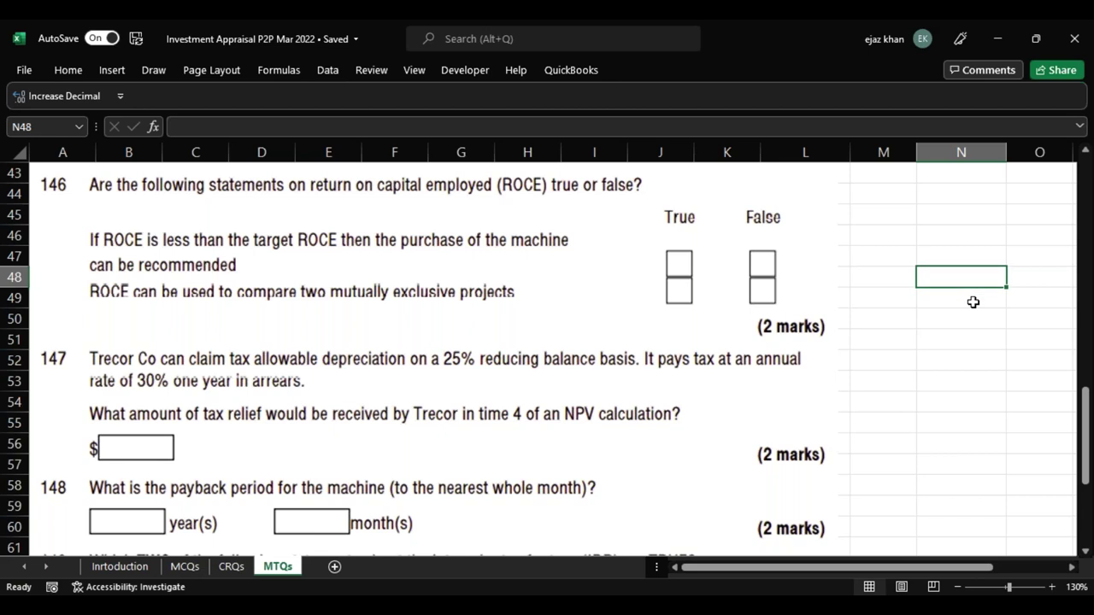
pyautogui.press('Up')
pyautogui.press('Up')
pyautogui.press('Up')
pyautogui.press('Up')
pyautogui.press('Up')
pyautogui.press('Up')
pyautogui.press('Up')
pyautogui.press('Up')
pyautogui.press('Up')
pyautogui.press('Up')
pyautogui.press('Up')
pyautogui.press('Up')
pyautogui.press('Down')
pyautogui.press('Down')
pyautogui.press('Down')
pyautogui.press('Down')
pyautogui.press('Down')
pyautogui.press('Down')
pyautogui.press('Down')
pyautogui.press('Right')
pyautogui.press('Down')
pyautogui.hotkey('shift', 'Left')
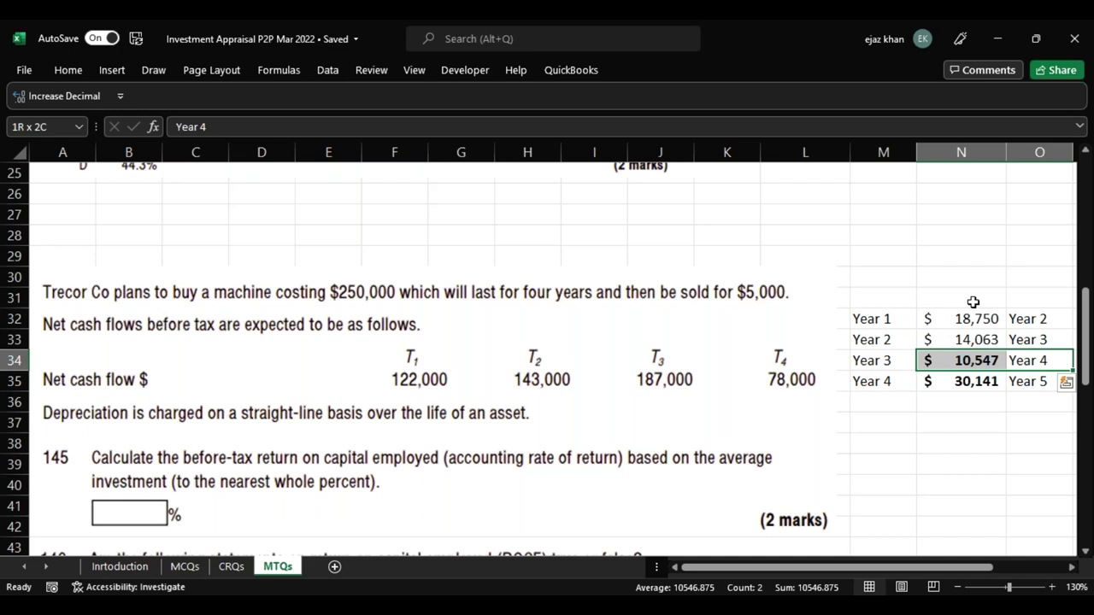
pyautogui.press('Down')
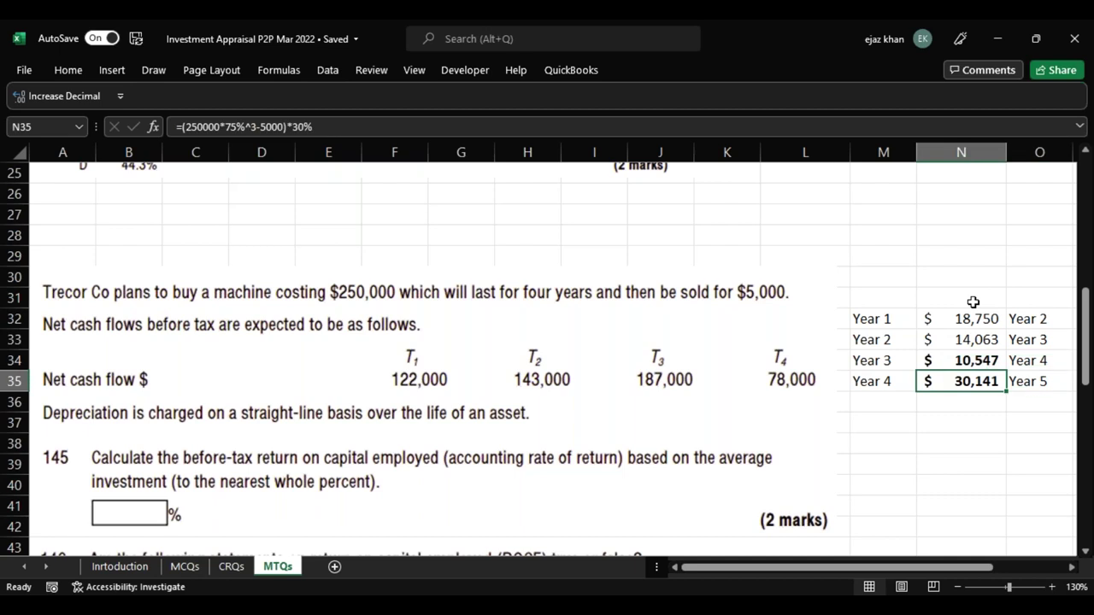
pyautogui.press('Left')
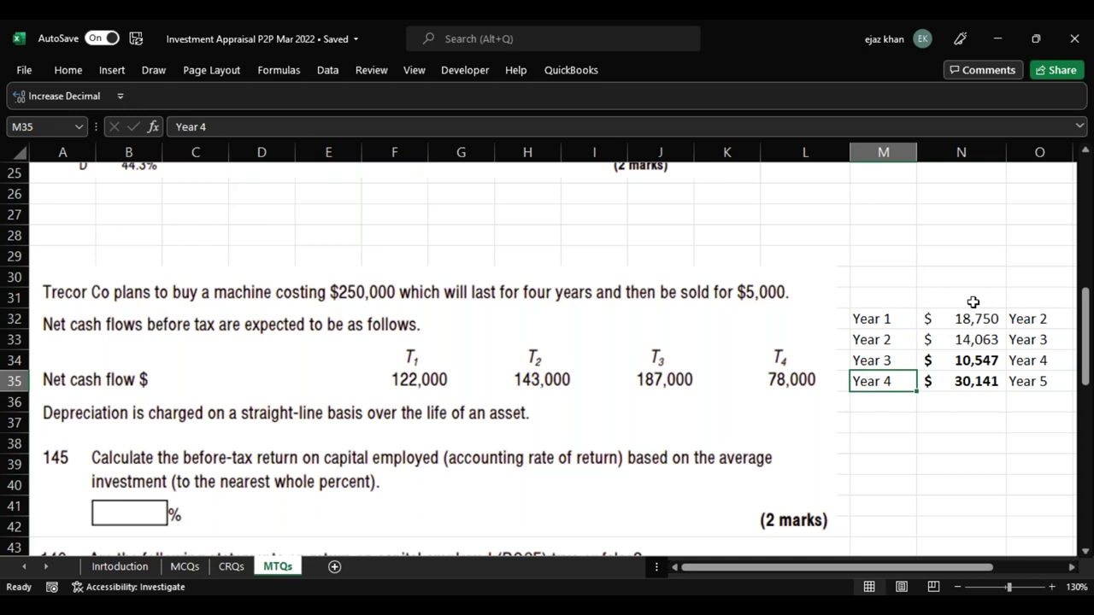
pyautogui.press('Right')
pyautogui.press('Right')
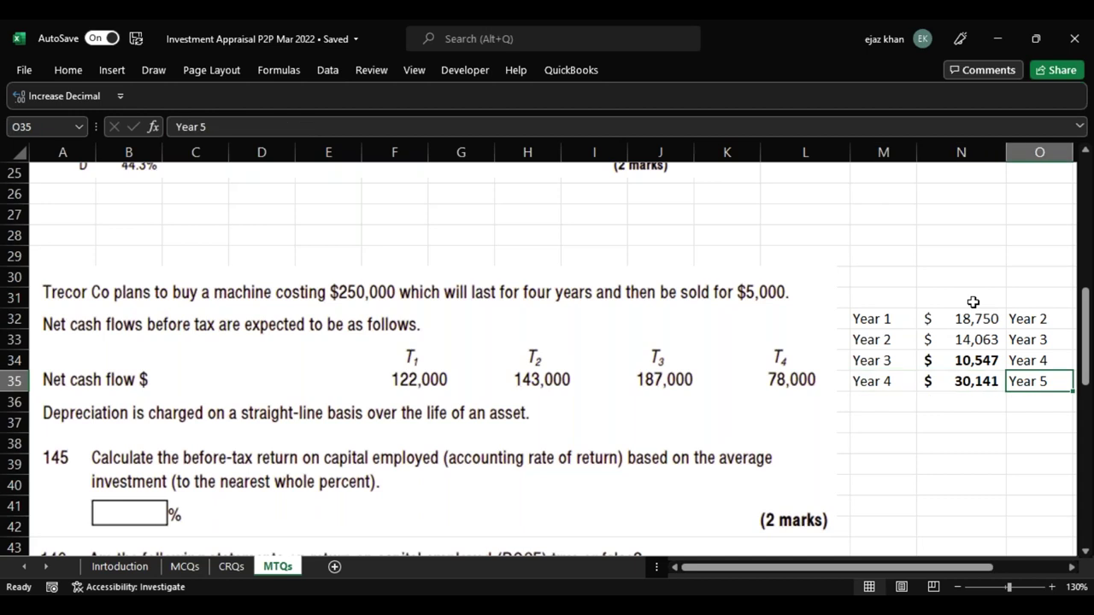
pyautogui.press('Left')
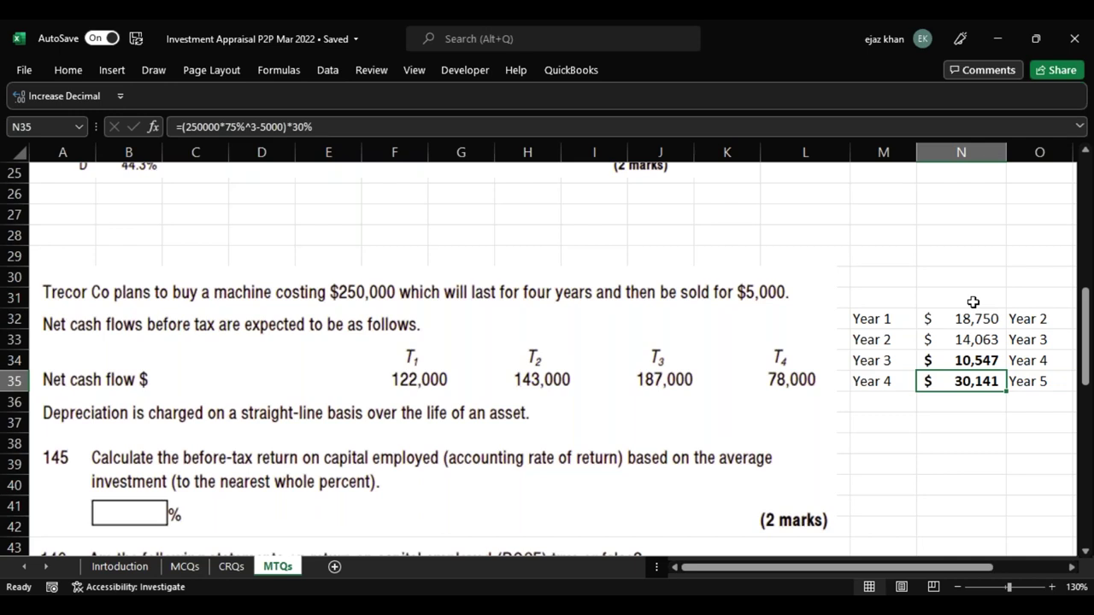
pyautogui.press('Up')
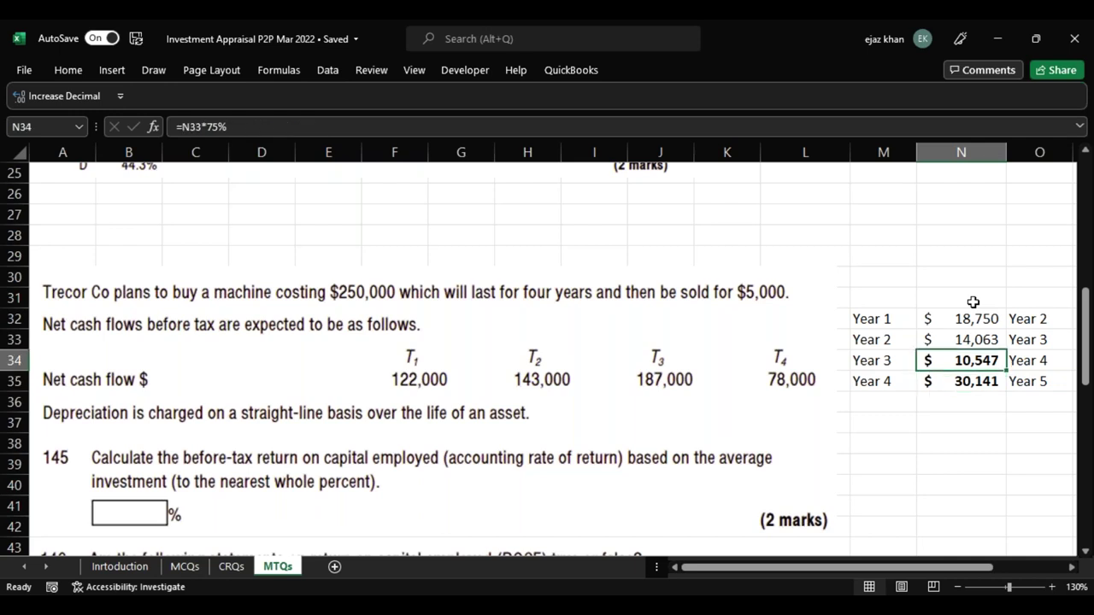
pyautogui.press('Left')
pyautogui.press('Right')
pyautogui.press('Right')
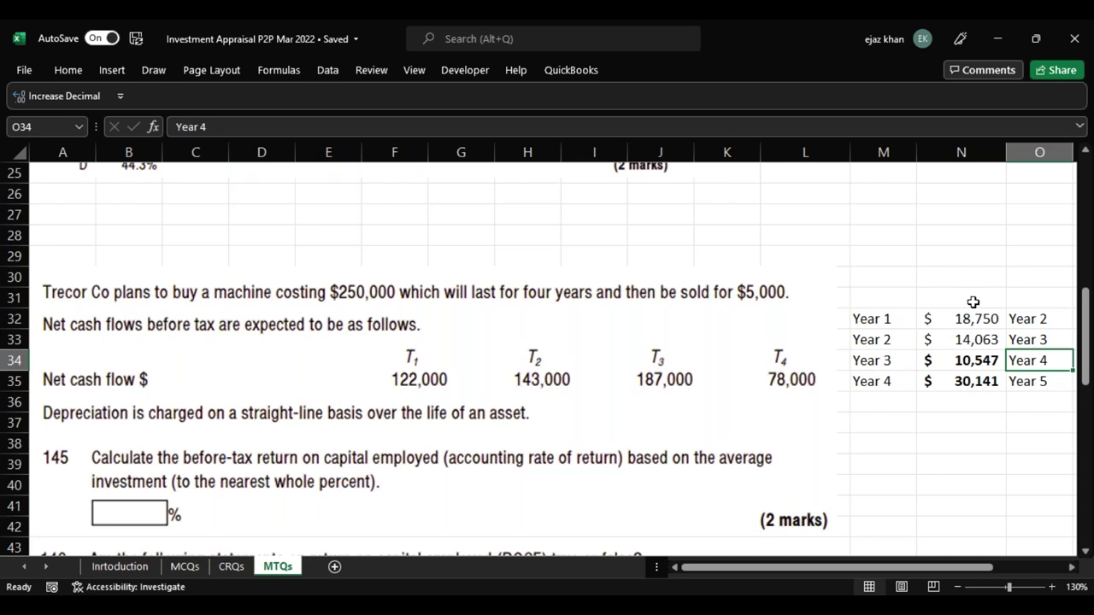
pyautogui.press('Left')
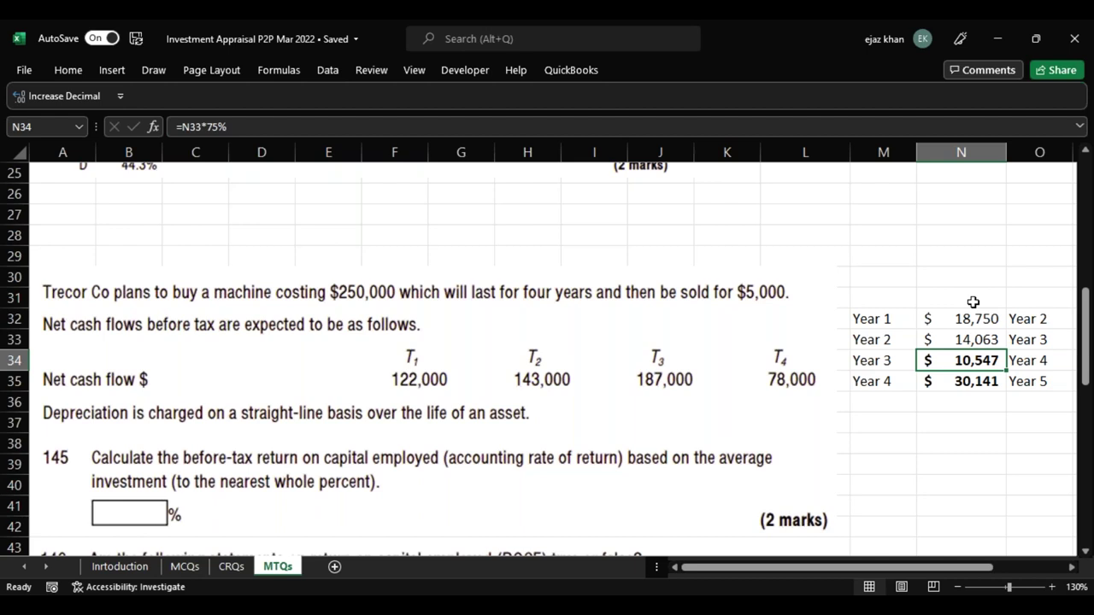
pyautogui.press('Down')
pyautogui.press('Down')
pyautogui.press('Down')
pyautogui.press('Down')
pyautogui.press('Down')
pyautogui.press('Down')
pyautogui.press('Down')
pyautogui.press('Down')
pyautogui.press('Down')
pyautogui.press('Down')
pyautogui.press('Down')
pyautogui.press('Down')
pyautogui.press('Down')
pyautogui.press('Down')
pyautogui.press('Down')
pyautogui.press('Down')
pyautogui.press('Down')
pyautogui.press('Down')
pyautogui.press('Down')
pyautogui.press('Down')
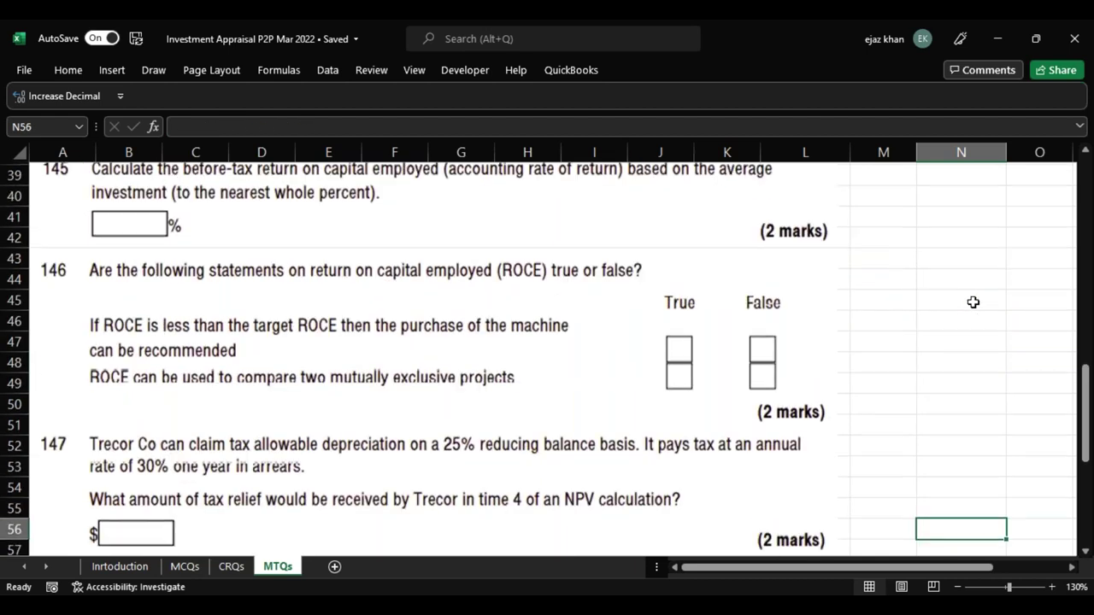
pyautogui.press('Down')
pyautogui.press('Down')
pyautogui.press('Down')
pyautogui.press('Down')
pyautogui.press('Down')
pyautogui.press('Down')
pyautogui.press('Down')
pyautogui.press('Down')
pyautogui.press('Down')
pyautogui.press('Down')
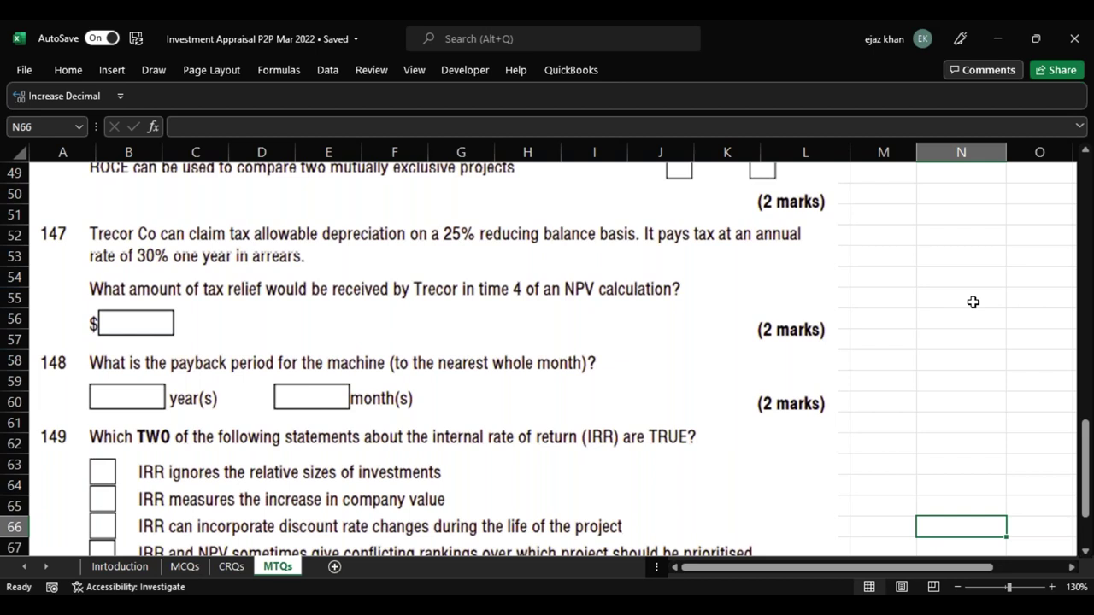
pyautogui.press('Down')
pyautogui.press('Down')
pyautogui.press('Down')
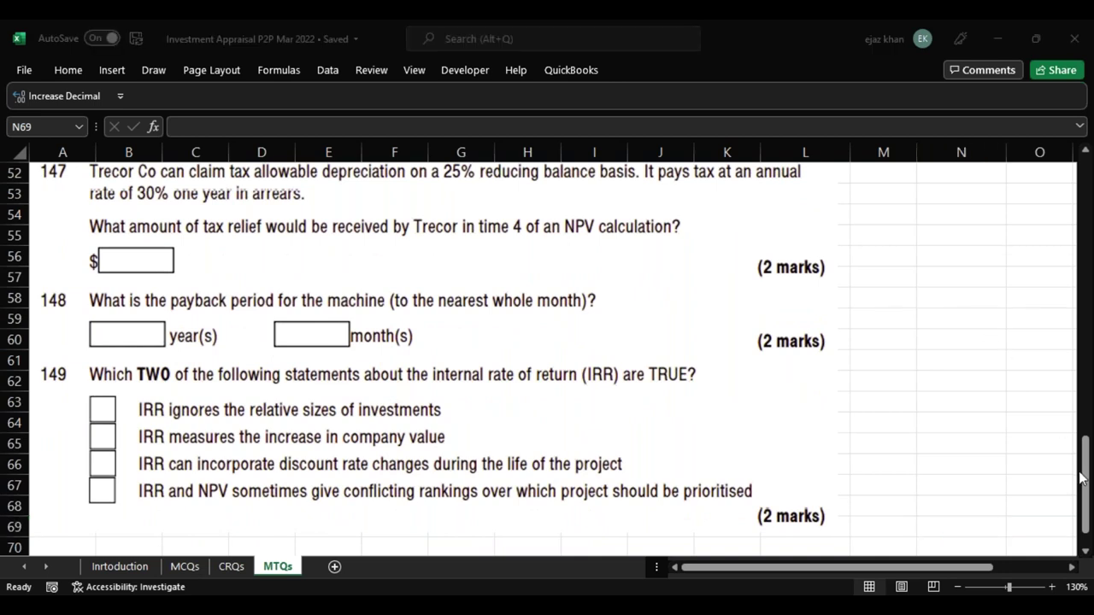
pyautogui.hotkey('alt', 'Tab')
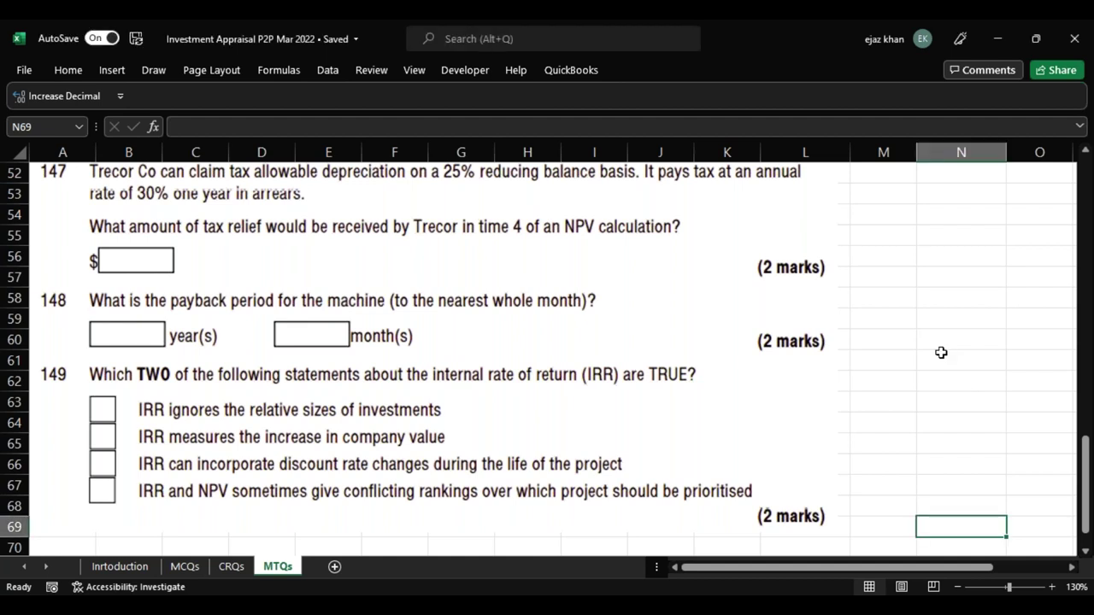
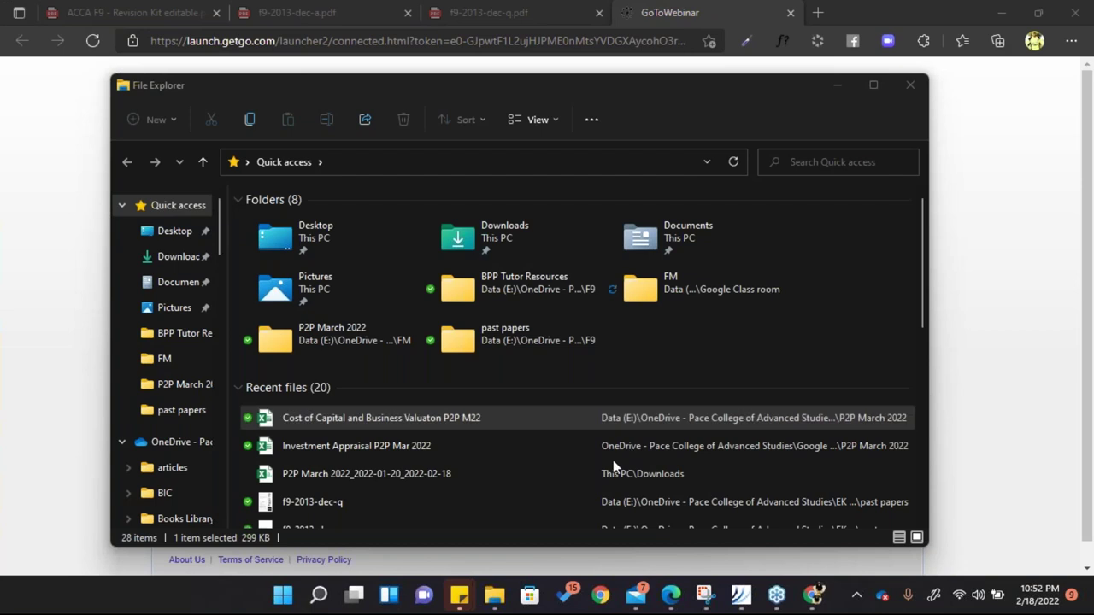
# - Open the 'Cost of Capital and Business Valuaton P2P M22' workbook from Recent files in File Explorer
pyautogui.doubleClick(402, 420)
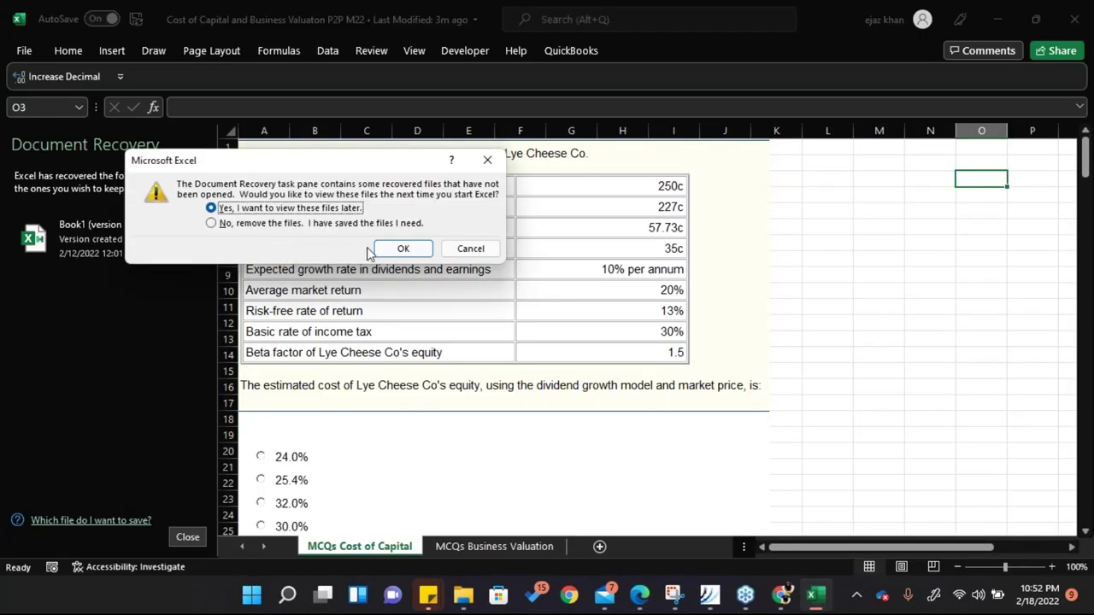
# - Dismiss the Document Recovery prompt and return focus to the MCQs Cost of Capital sheet
pyautogui.click(400, 249)
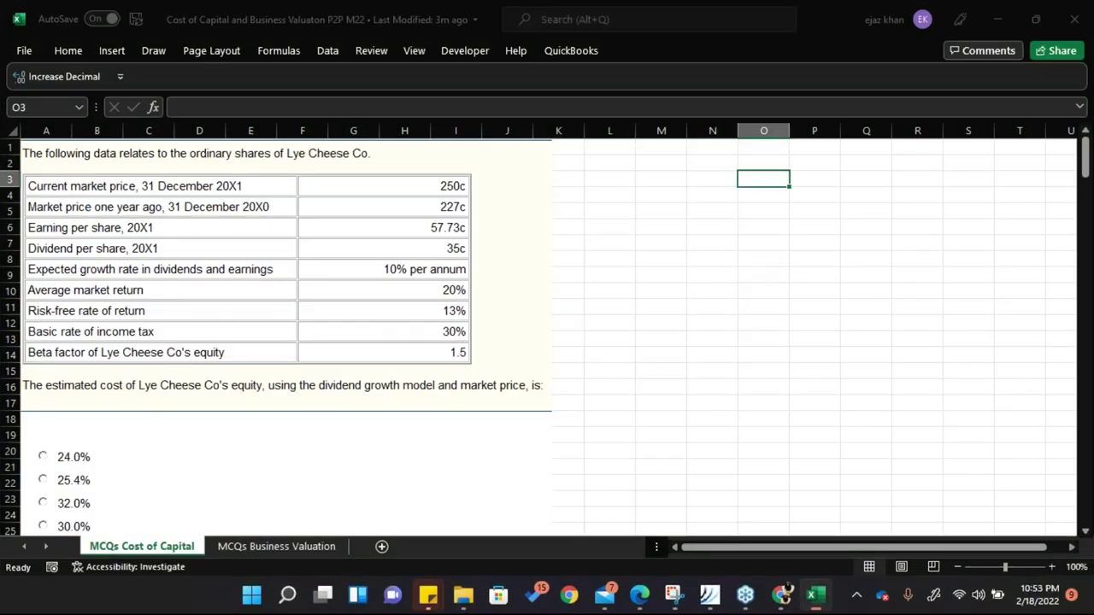
pyautogui.click(675, 247)
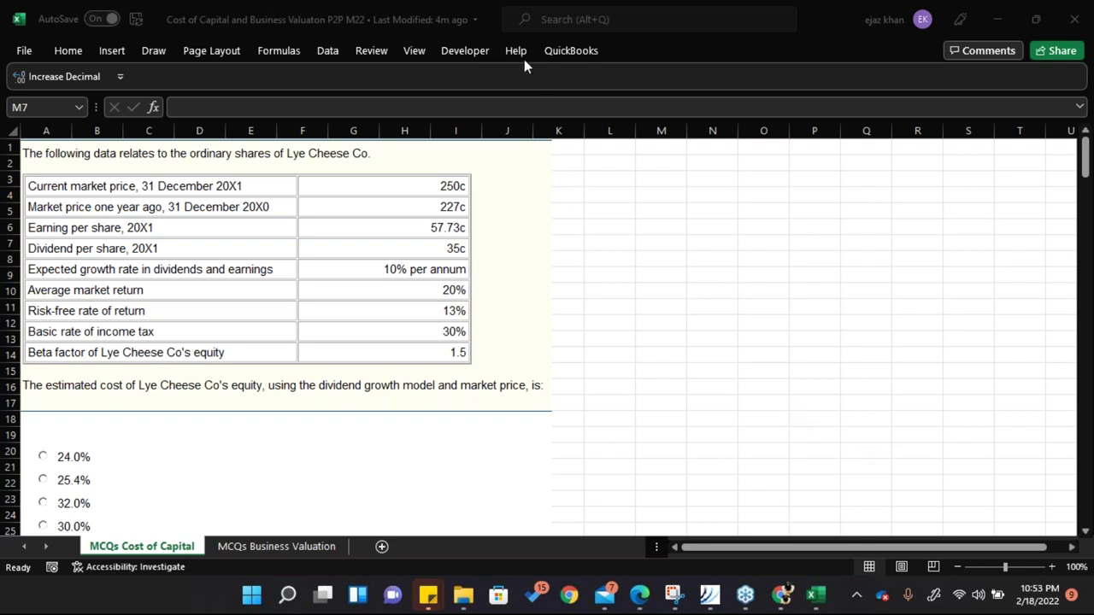
pyautogui.click(658, 243)
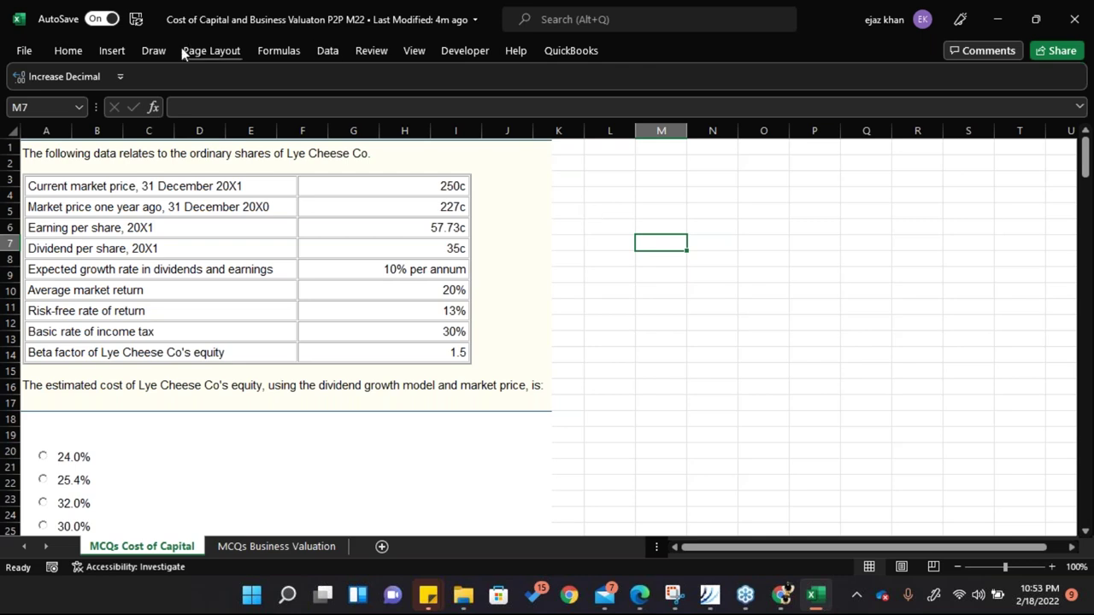
# - Handwrite 'Ke = d0(1+g)' in ink beside the Lye Cheese Co table
pyautogui.click(156, 51)
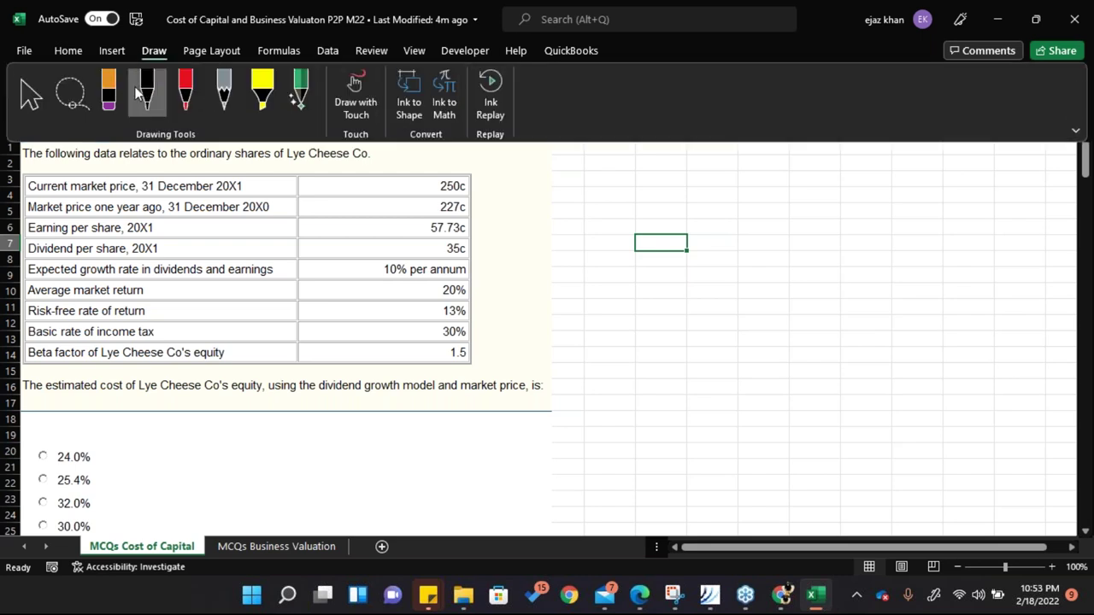
pyautogui.moveTo(577, 269)
pyautogui.mouseDown()
pyautogui.moveTo(578, 294)
pyautogui.moveTo(577, 282)
pyautogui.mouseUp()
pyautogui.moveTo(577, 280)
pyautogui.mouseDown()
pyautogui.moveTo(595, 289)
pyautogui.moveTo(581, 281)
pyautogui.moveTo(628, 279)
pyautogui.mouseUp()
pyautogui.moveTo(621, 286)
pyautogui.mouseDown()
pyautogui.moveTo(646, 260)
pyautogui.moveTo(644, 284)
pyautogui.mouseUp()
pyautogui.moveTo(653, 269)
pyautogui.mouseDown()
pyautogui.moveTo(669, 282)
pyautogui.moveTo(673, 273)
pyautogui.mouseUp()
pyautogui.moveTo(685, 263)
pyautogui.mouseDown()
pyautogui.moveTo(697, 261)
pyautogui.moveTo(690, 272)
pyautogui.moveTo(706, 248)
pyautogui.moveTo(712, 270)
pyautogui.moveTo(725, 252)
pyautogui.moveTo(718, 266)
pyautogui.mouseUp()
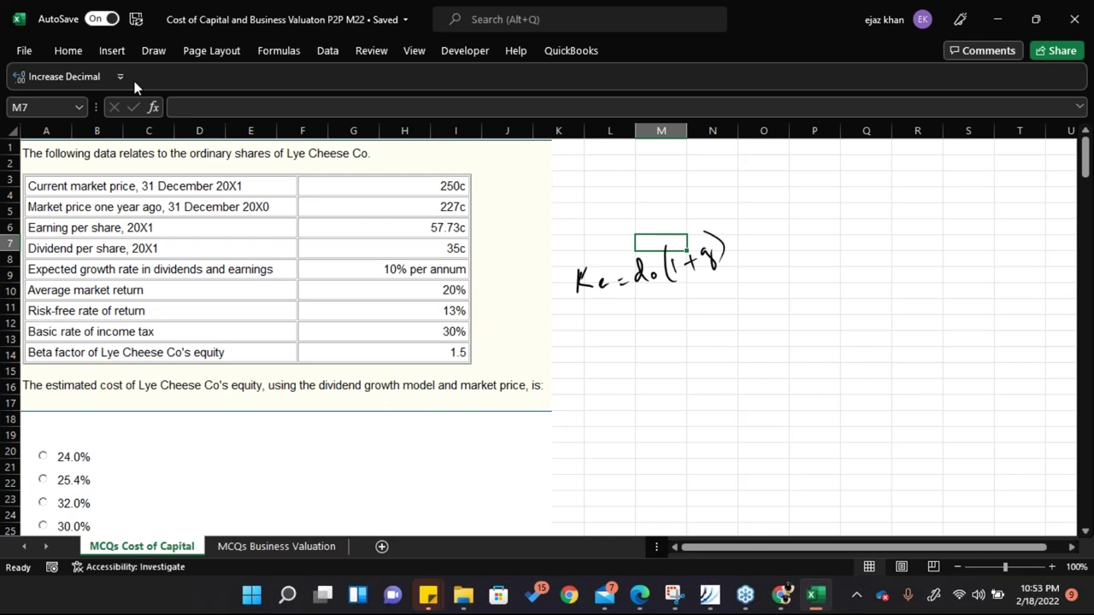
# - Complete the ink formula with '/MPPs + g', box it, and select cell M17
pyautogui.moveTo(646, 308); pyautogui.dragTo(722, 272)
pyautogui.moveTo(678, 313)
pyautogui.mouseDown()
pyautogui.moveTo(694, 319)
pyautogui.moveTo(696, 306)
pyautogui.moveTo(715, 306)
pyautogui.mouseUp()
pyautogui.moveTo(734, 256)
pyautogui.mouseDown()
pyautogui.moveTo(775, 239)
pyautogui.moveTo(782, 224)
pyautogui.mouseUp()
pyautogui.moveTo(559, 270)
pyautogui.mouseDown()
pyautogui.moveTo(593, 361)
pyautogui.moveTo(766, 175)
pyautogui.moveTo(795, 275)
pyautogui.moveTo(609, 374)
pyautogui.mouseUp()
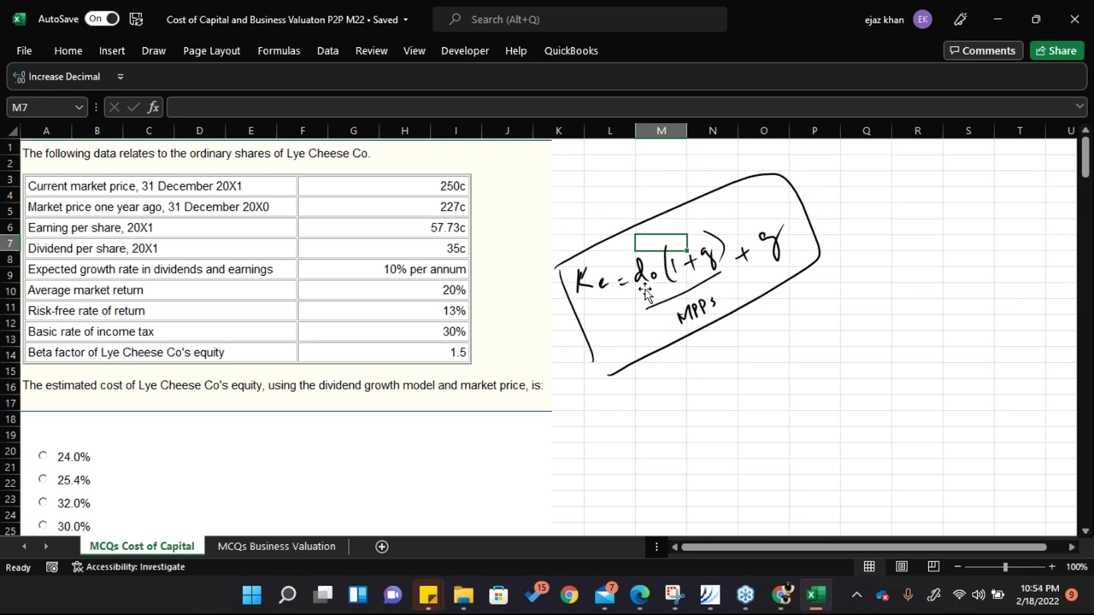
pyautogui.click(648, 387)
pyautogui.click(648, 406)
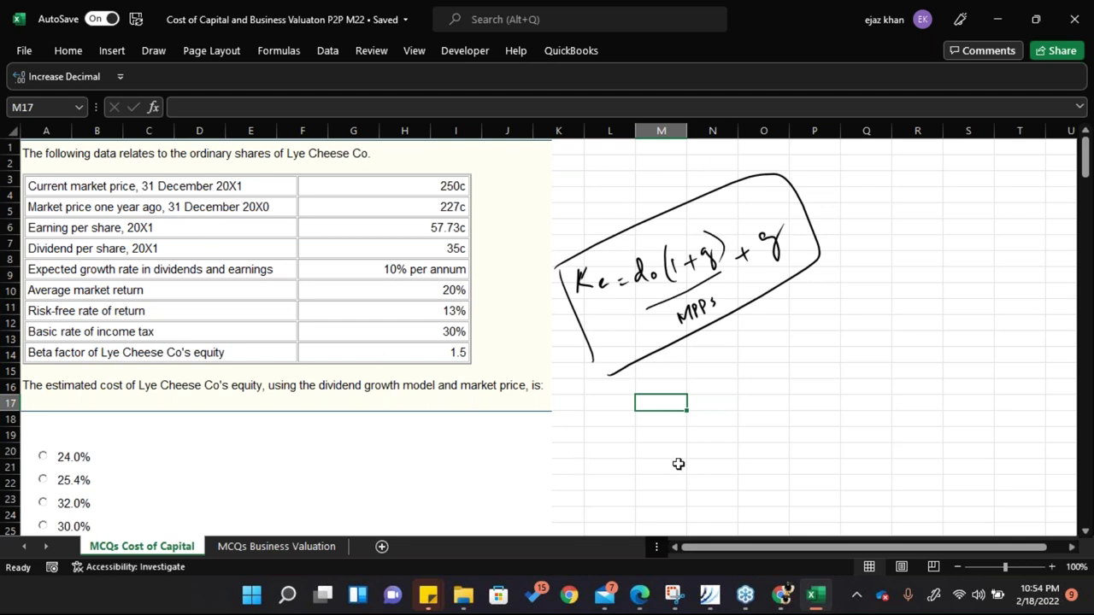
pyautogui.click(860, 453)
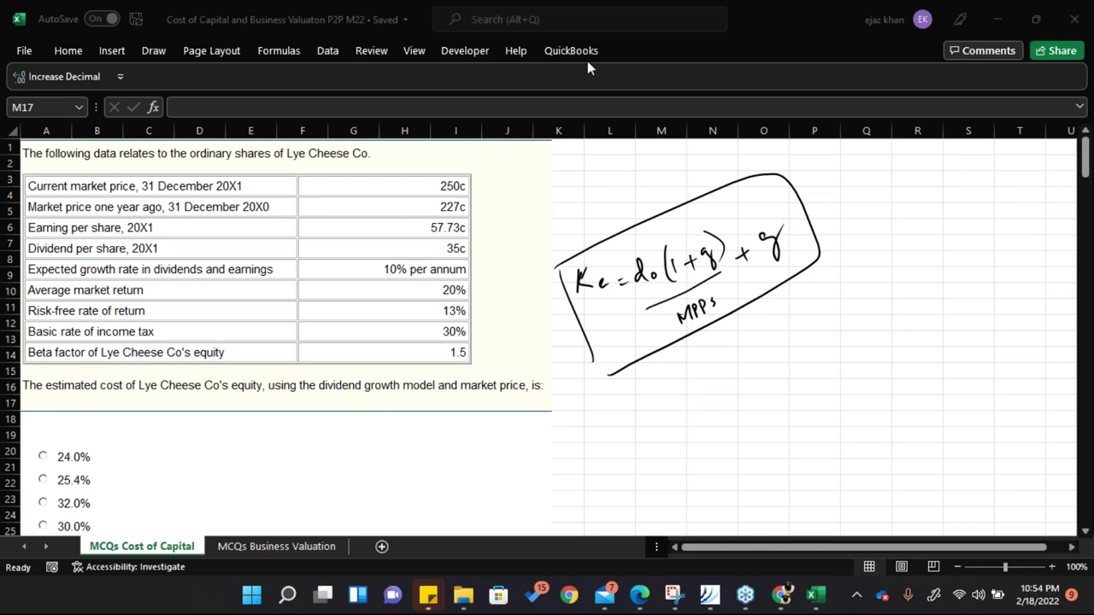
# - Enter =((35*(1+10%))/250)+10% in M17, adding the missing opening bracket
pyautogui.click(650, 401)
pyautogui.write('=')
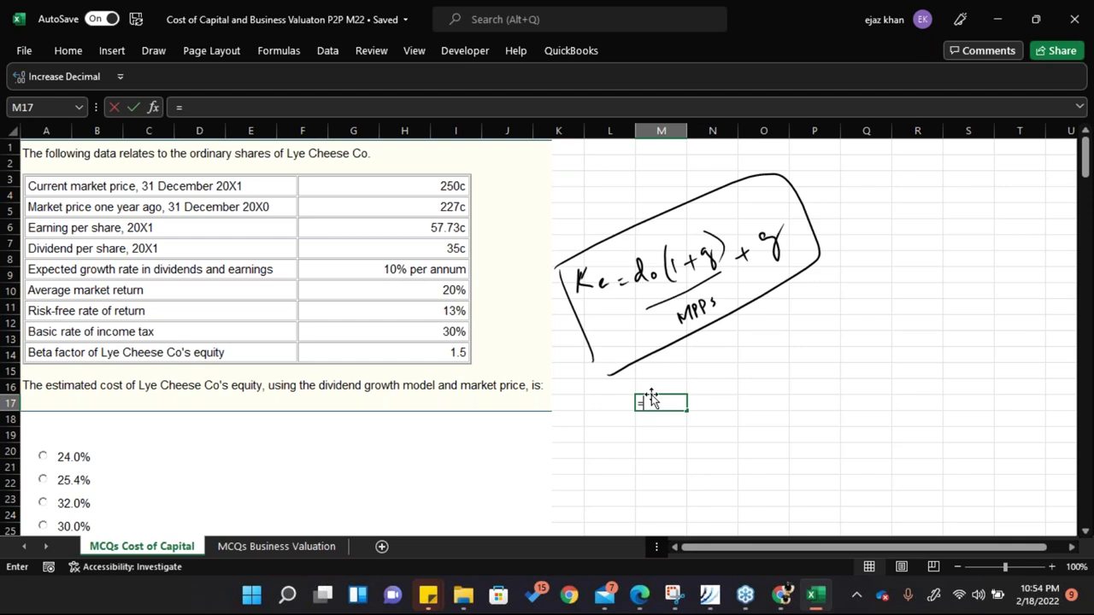
pyautogui.write('35*(')
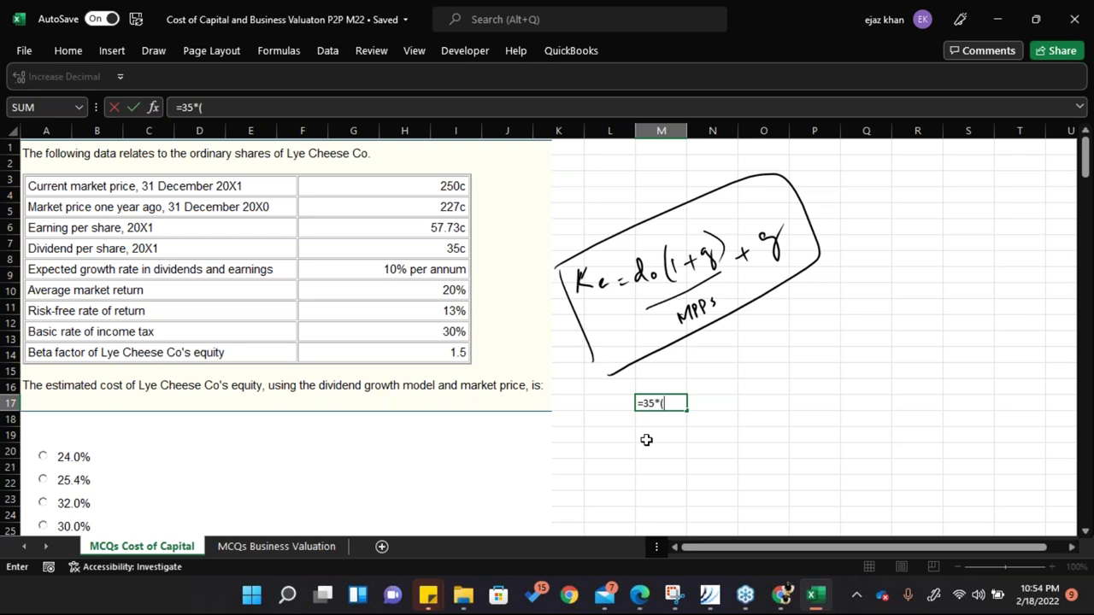
pyautogui.write('1+10%))/')
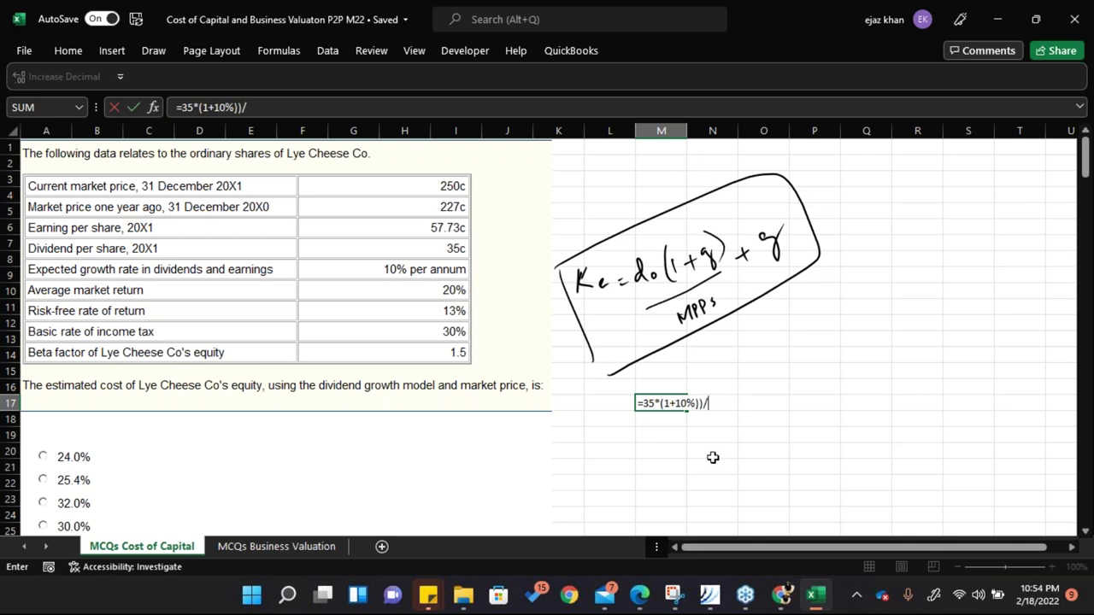
pyautogui.click(641, 403)
pyautogui.write('(')
pyautogui.click(716, 403)
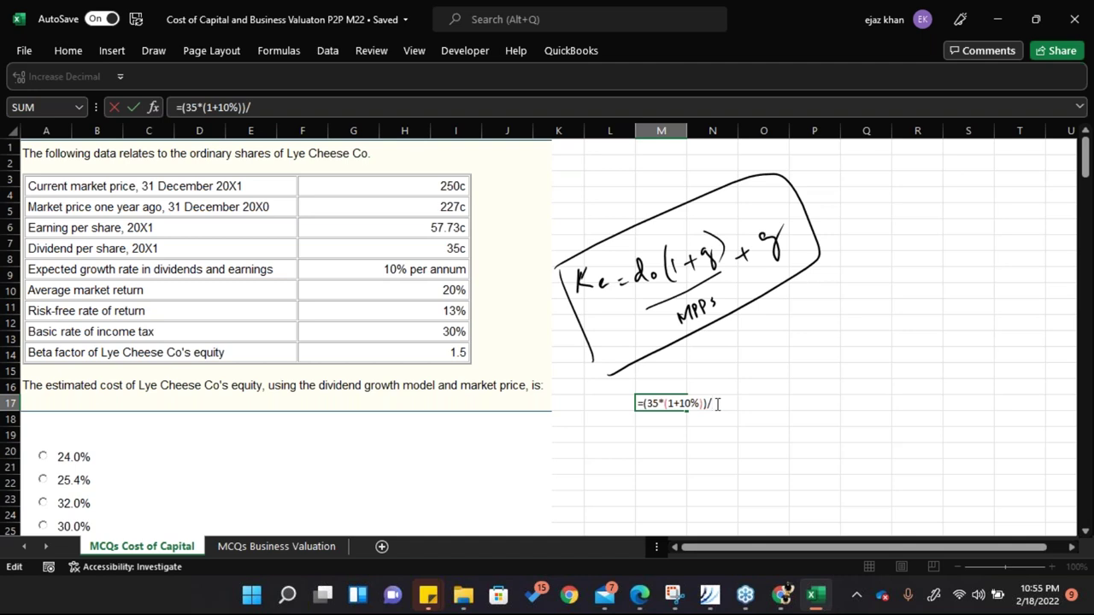
pyautogui.write('250)+10%')
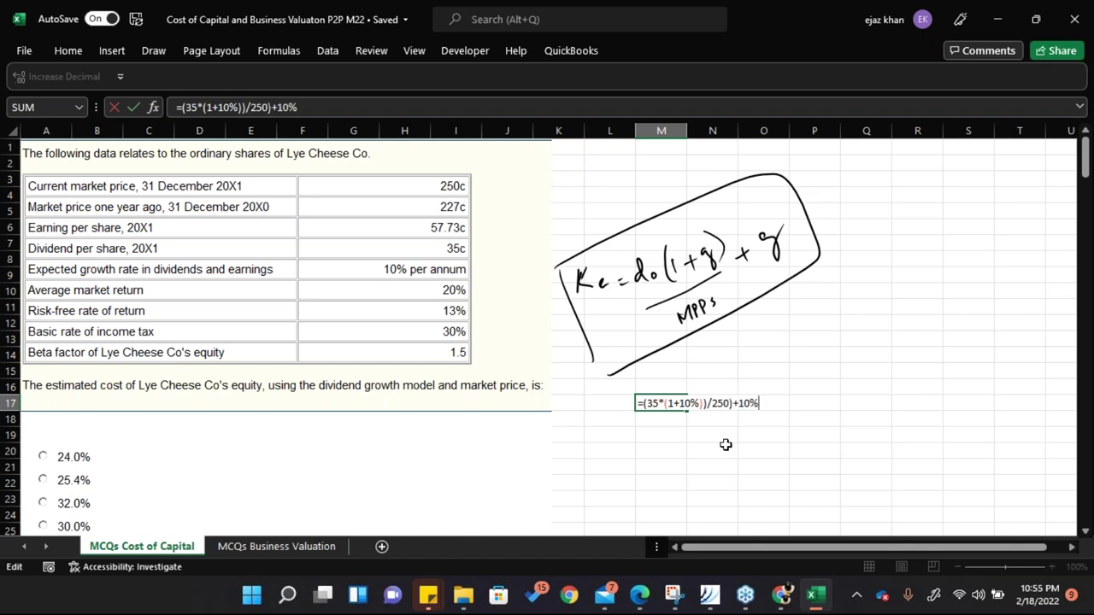
# - Fix the bracket error, commit the formula, and display the result as 25.40%
pyautogui.press('Return')
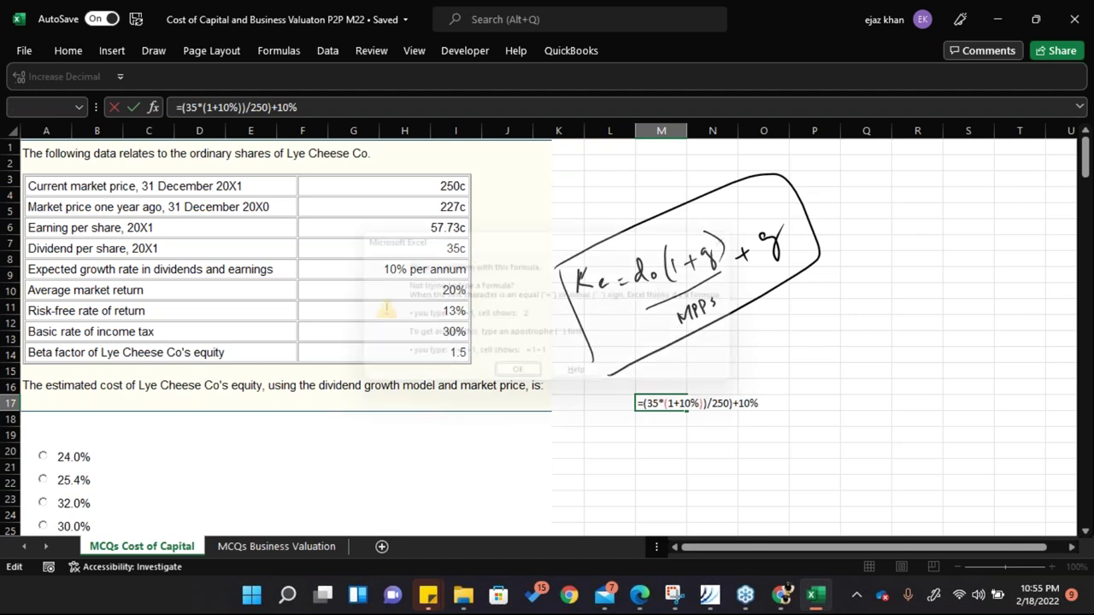
pyautogui.press('Return')
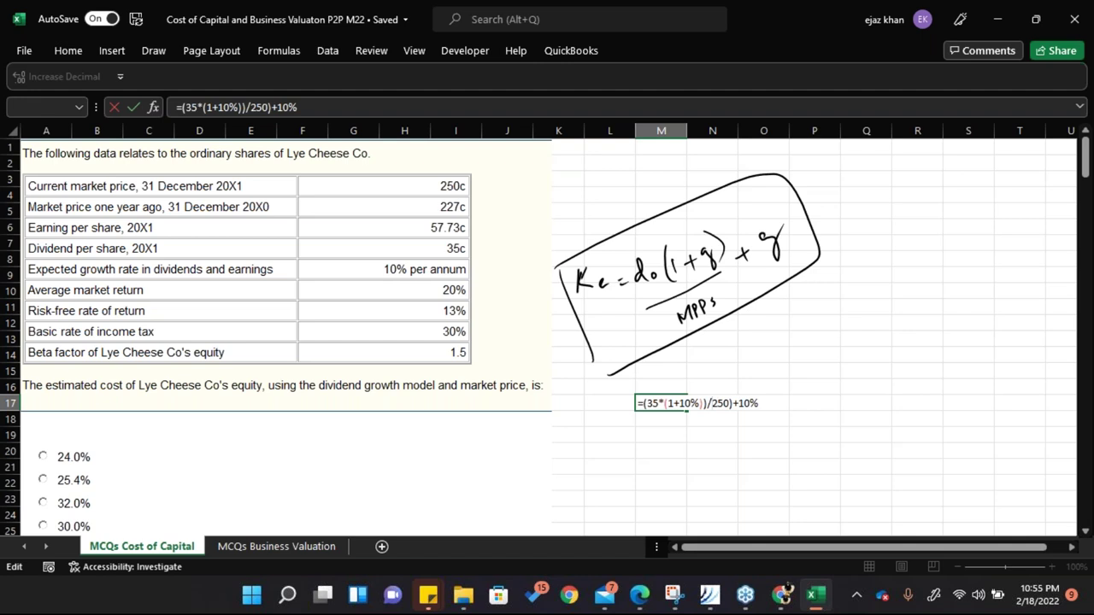
pyautogui.press('Left')
pyautogui.press('Left')
pyautogui.press('Left')
pyautogui.press('Left')
pyautogui.press('Left')
pyautogui.press('Left')
pyautogui.press('Left')
pyautogui.press('Left')
pyautogui.press('Left')
pyautogui.press('Left')
pyautogui.press('Left')
pyautogui.hotkey('ctrl', 'Return')
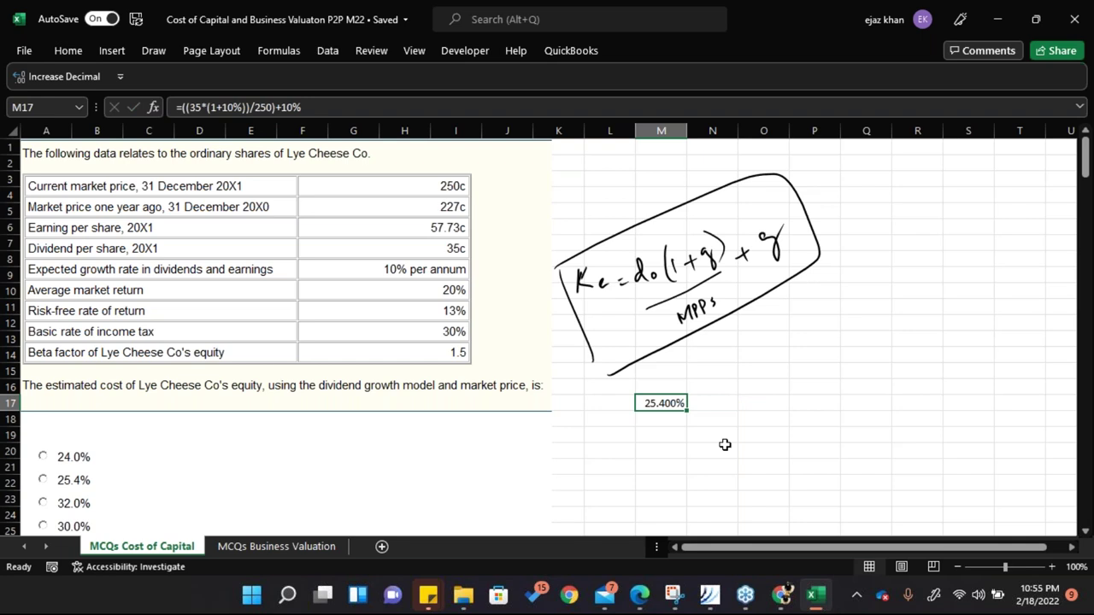
pyautogui.click(68, 51)
pyautogui.click(592, 106)
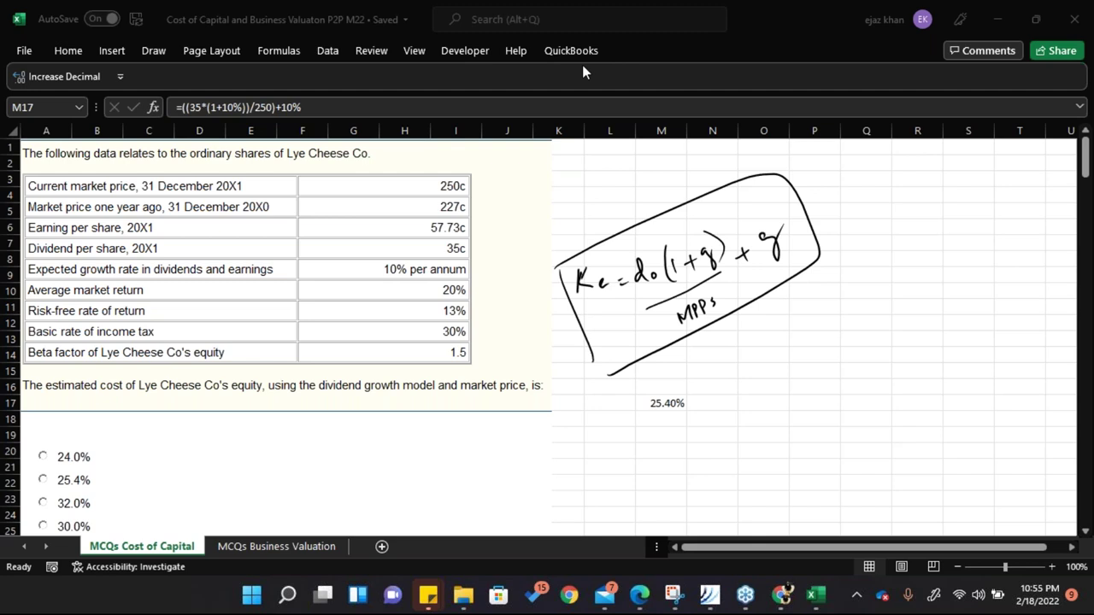
# - Scroll down to the $610,000-to-$960,000 dividend question, nudge its picture, and select R30
pyautogui.click(676, 448)
pyautogui.press('Down')
pyautogui.press('Down')
pyautogui.press('Down')
pyautogui.press('Down')
pyautogui.press('Down')
pyautogui.press('Down')
pyautogui.press('Down')
pyautogui.press('Down')
pyautogui.press('Down')
pyautogui.press('Down')
pyautogui.press('Down')
pyautogui.press('Down')
pyautogui.press('Down')
pyautogui.press('Down')
pyautogui.press('Down')
pyautogui.press('Down')
pyautogui.press('Down')
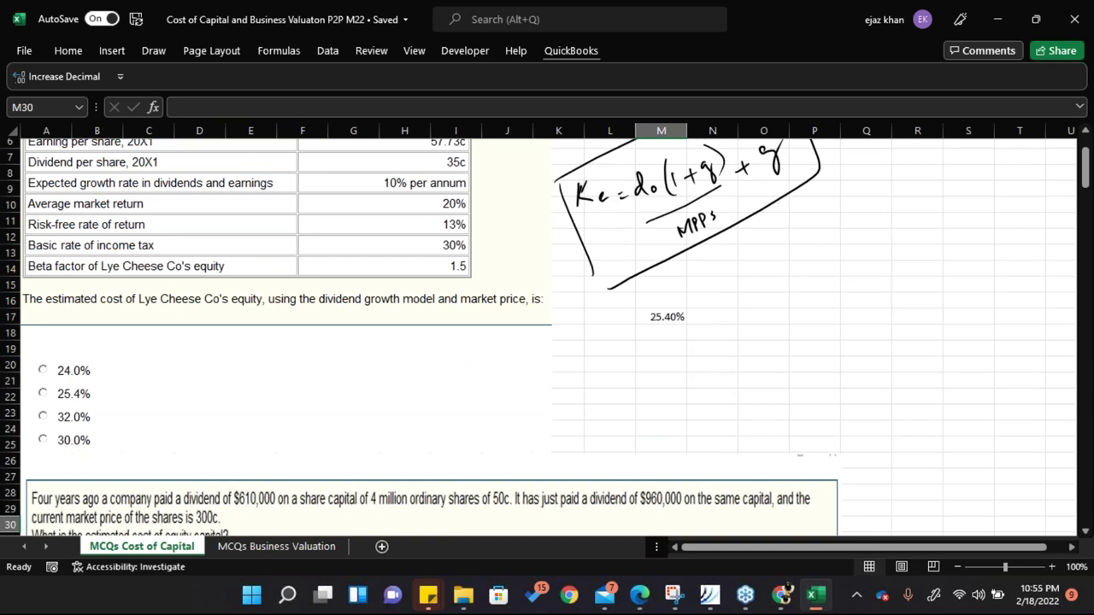
pyautogui.press('Down')
pyautogui.press('Down')
pyautogui.press('Down')
pyautogui.press('Down')
pyautogui.press('Down')
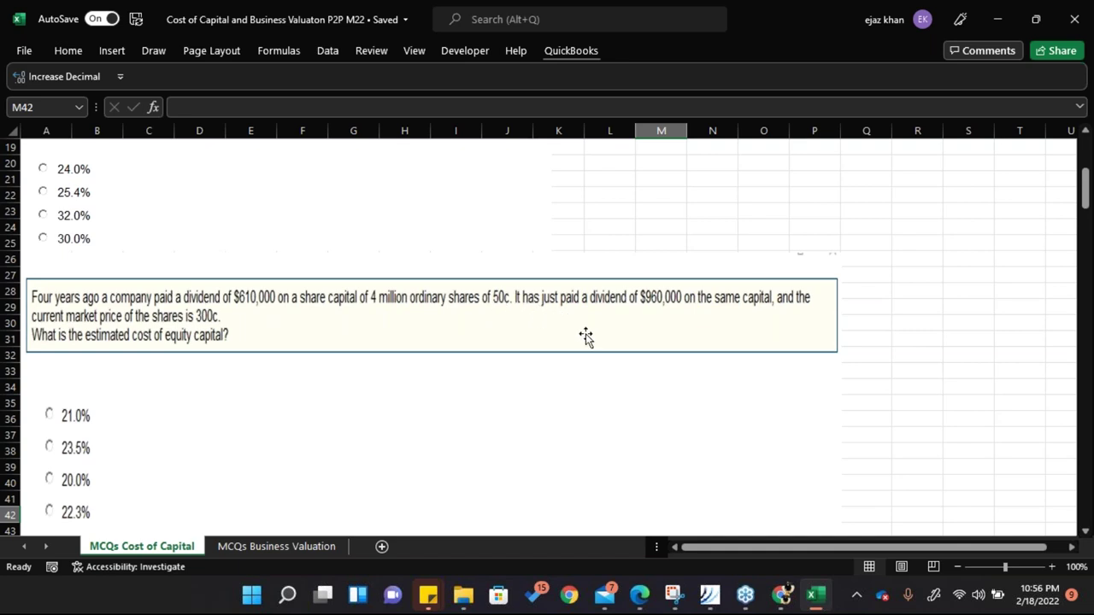
pyautogui.click(645, 322)
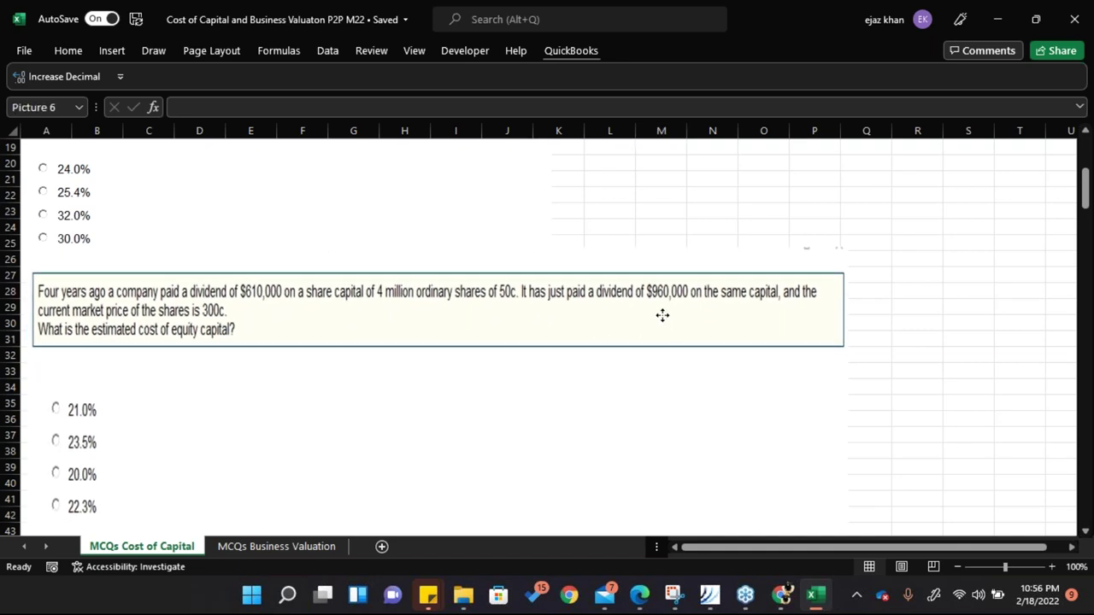
pyautogui.moveTo(644, 322)
pyautogui.mouseDown()
pyautogui.moveTo(684, 330)
pyautogui.moveTo(638, 334)
pyautogui.mouseUp()
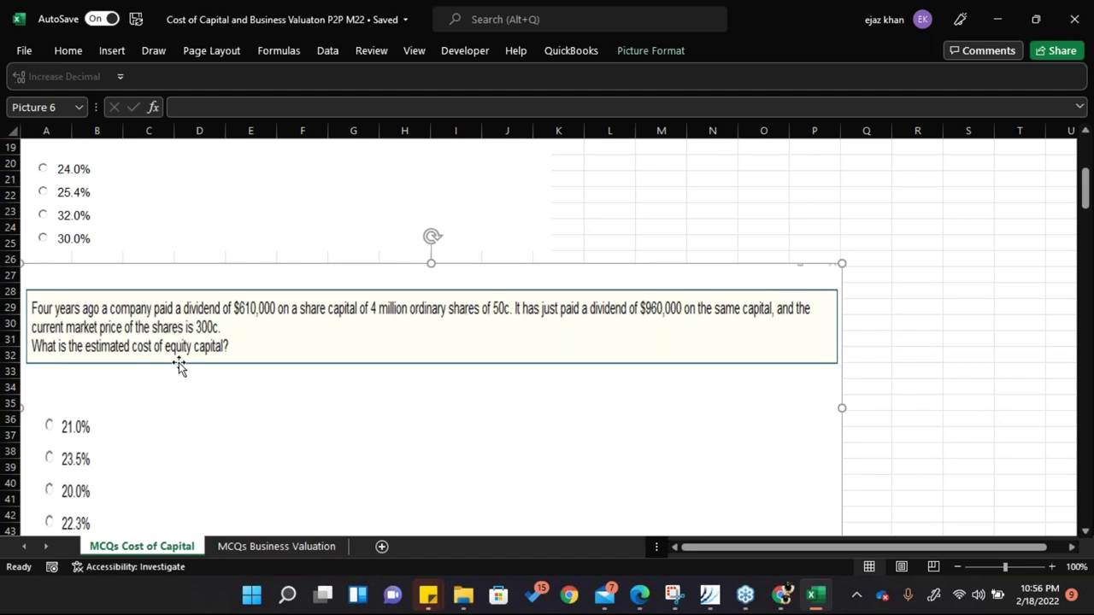
pyautogui.moveTo(160, 355); pyautogui.dragTo(157, 357)
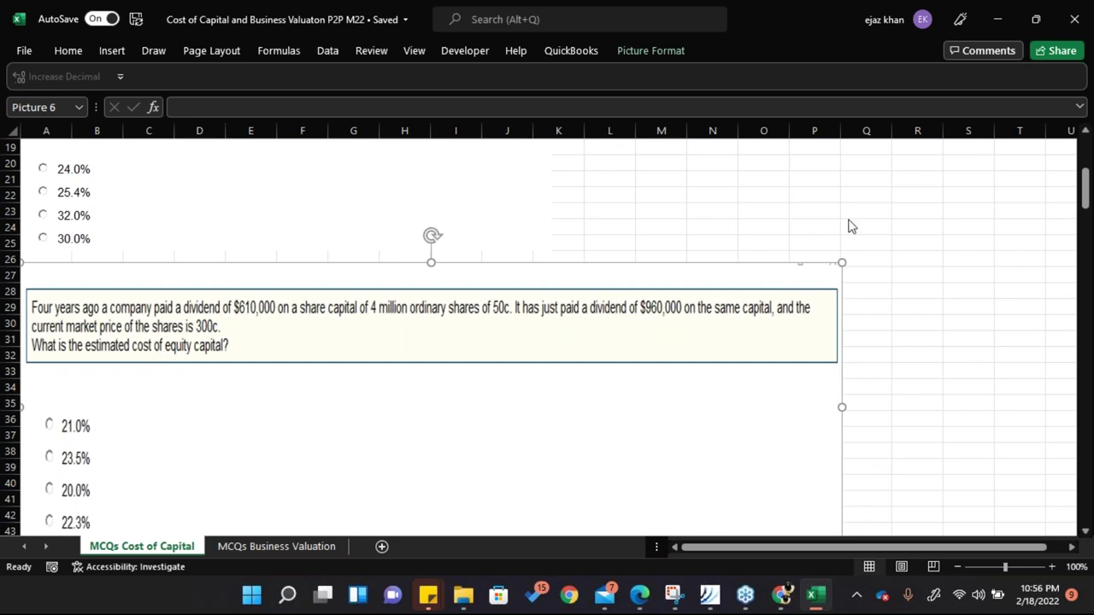
pyautogui.click(907, 322)
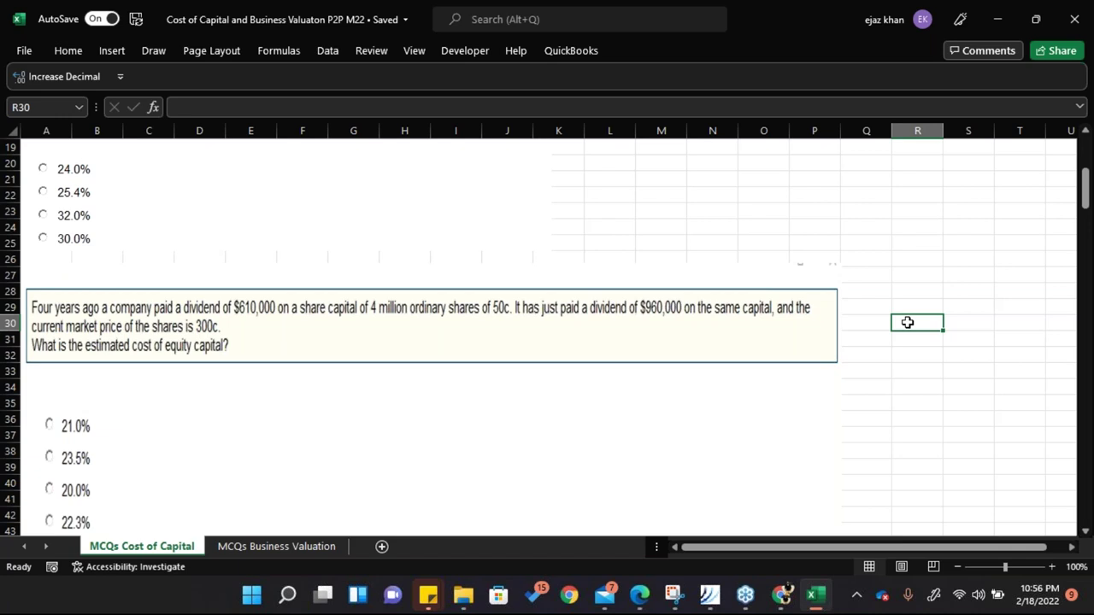
# - Calculate the earlier DPS in R30 from the $610,000 dividend over 4,000,000 shares, giving 15.25
pyautogui.write('=610000')
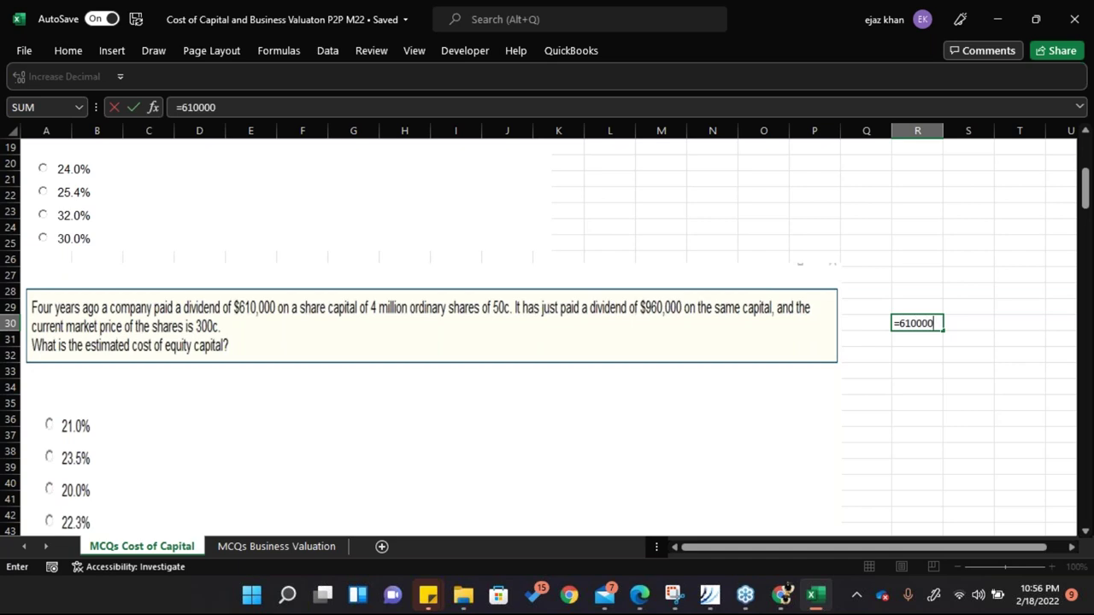
pyautogui.press('BackSpace')
pyautogui.write('0/')
pyautogui.write('4000')
pyautogui.write('000')
pyautogui.press('Return')
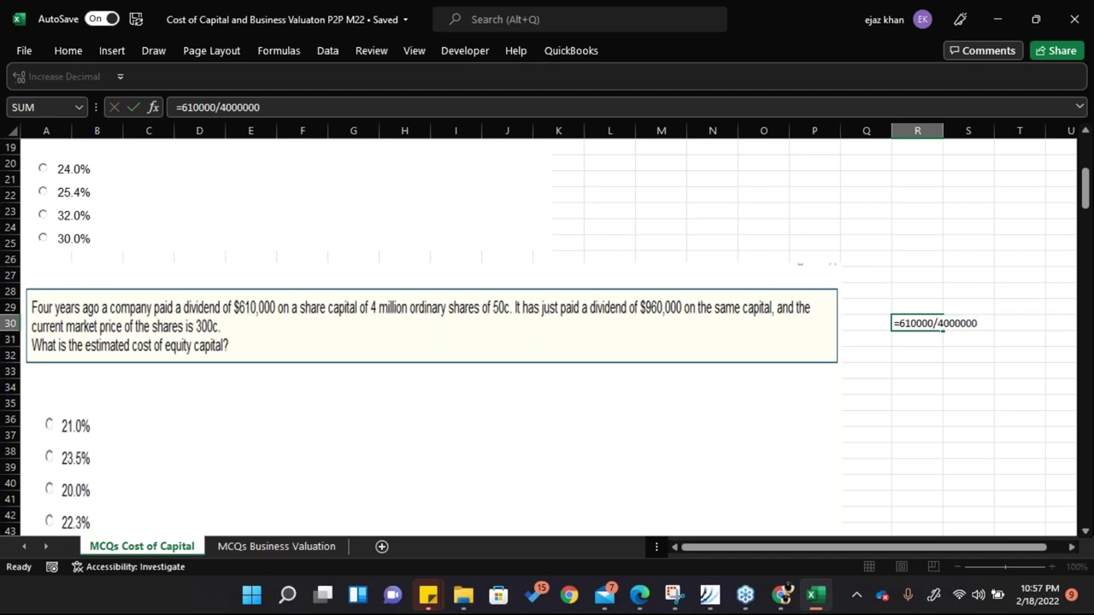
pyautogui.press('Up')
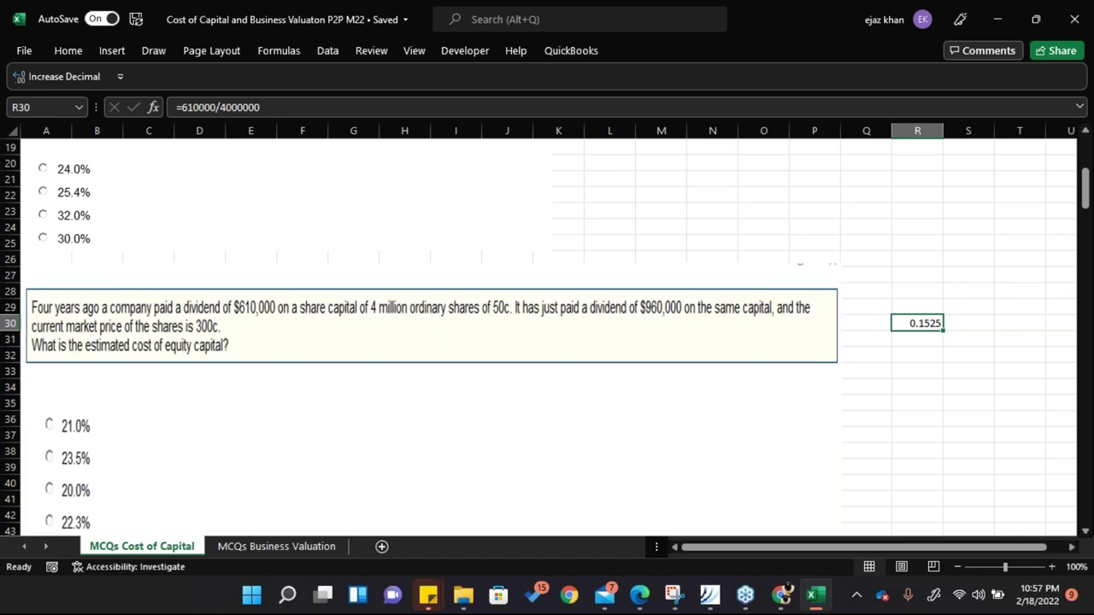
pyautogui.press('F2')
pyautogui.press('Left')
pyautogui.press('Left')
pyautogui.press('Left')
pyautogui.press('Left')
pyautogui.press('Left')
pyautogui.press('Left')
pyautogui.press('Left')
pyautogui.press('Left')
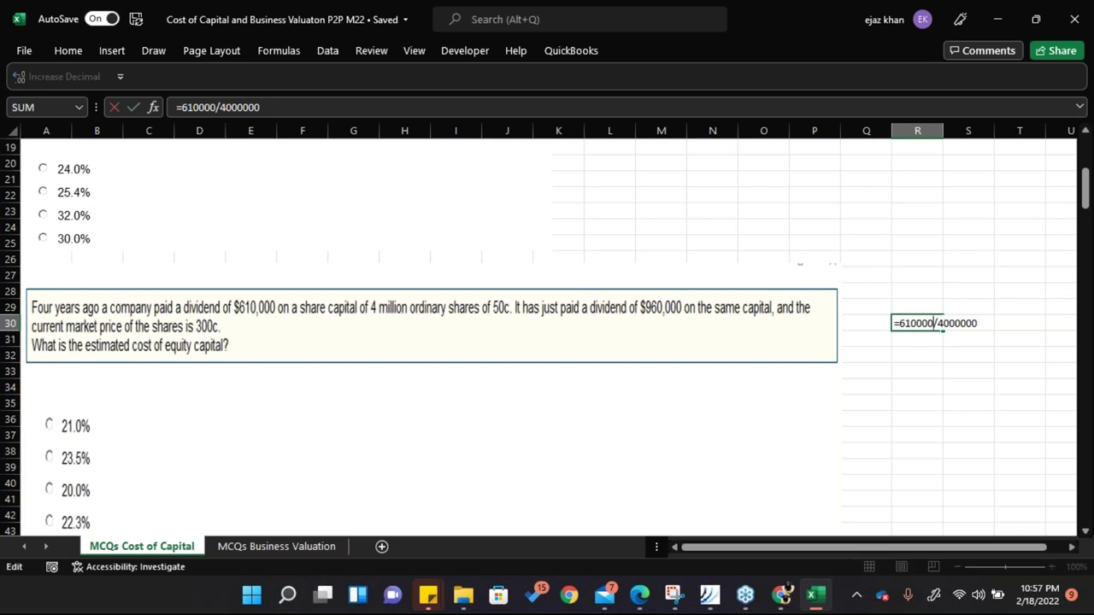
pyautogui.write('00')
pyautogui.press('Return')
# - Label the 15.25 value with 'Cents' to its right and 'DPS' to its left
pyautogui.press('Up')
pyautogui.press('Right')
pyautogui.write('Cents')
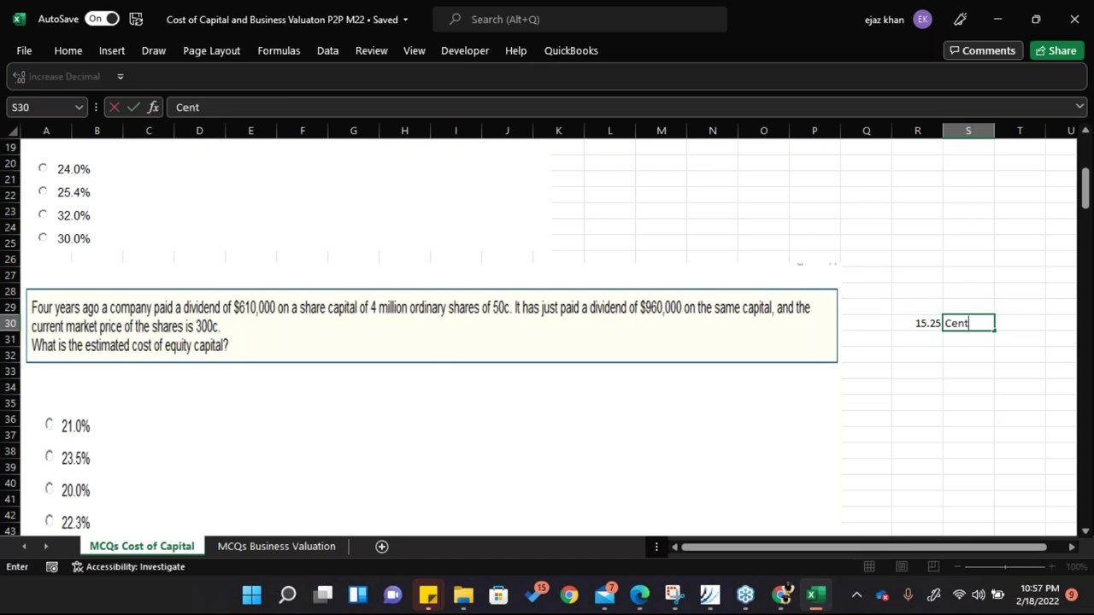
pyautogui.press('Return')
pyautogui.press('Left')
pyautogui.press('Left')
pyautogui.press('Up')
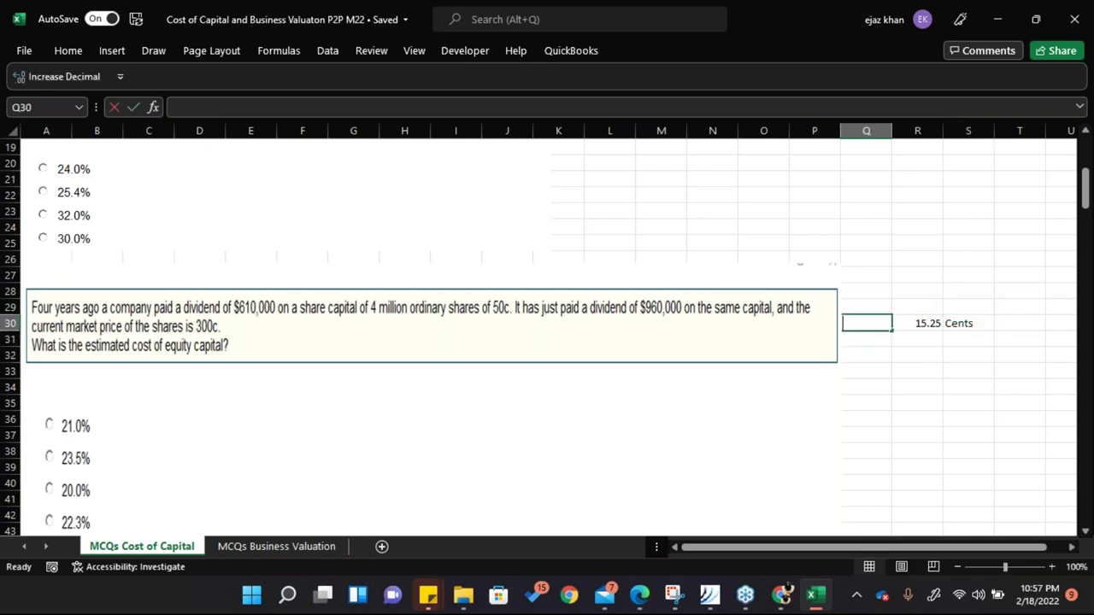
pyautogui.write('DPS')
pyautogui.press('Return')
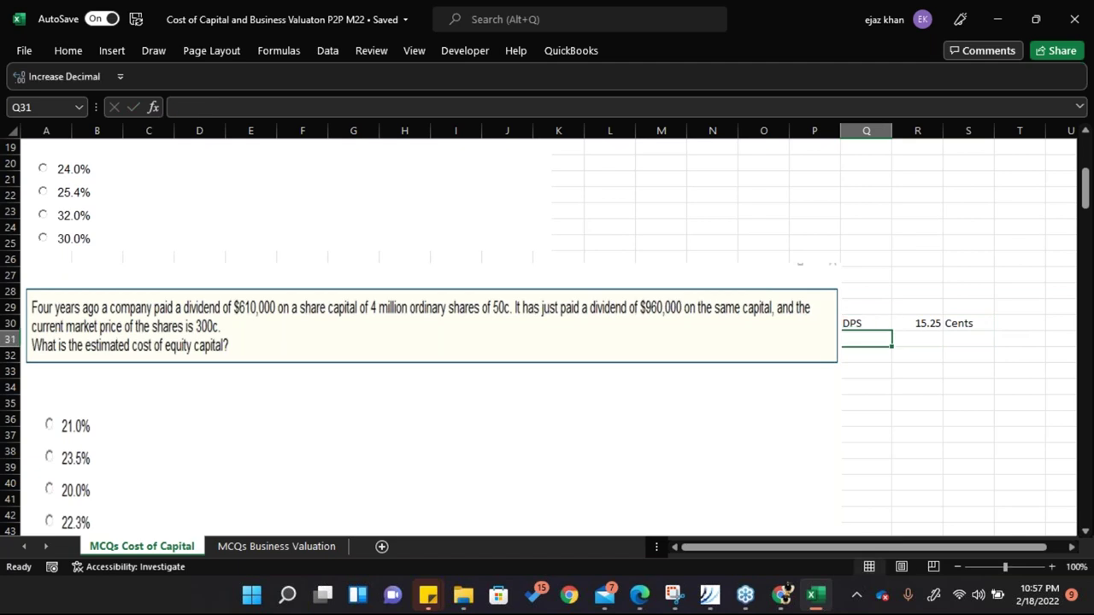
# - Add 'Current DPS' in Q31 with =96000000/4000000 giving 24, labelled 'Cents'
pyautogui.write('Cu')
pyautogui.press('BackSpace')
pyautogui.press('BackSpace')
pyautogui.write('Current DPS')
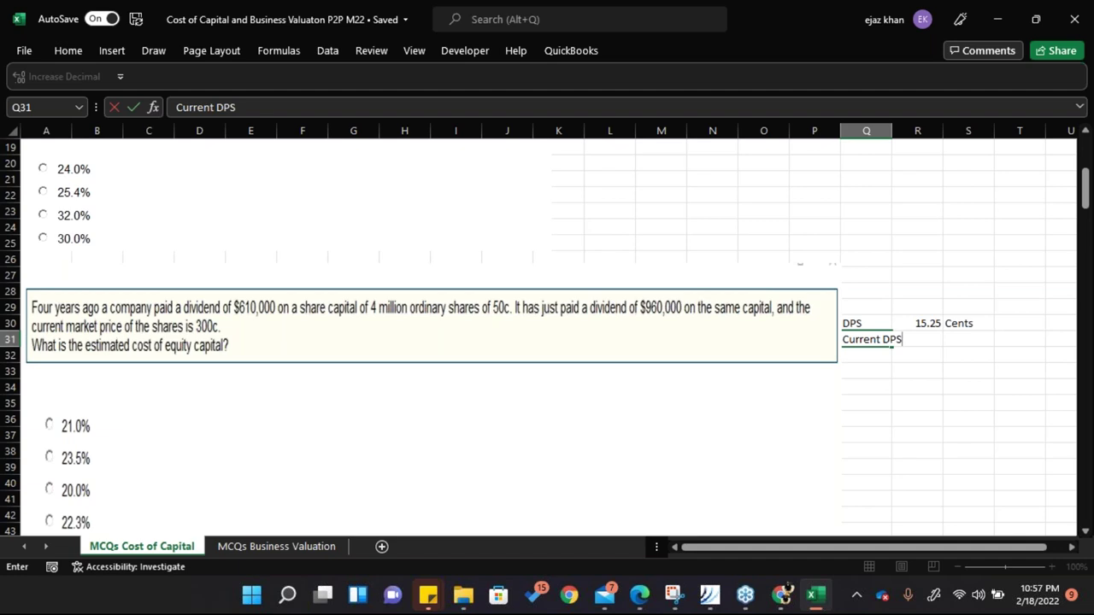
pyautogui.press('Tab')
pyautogui.write('=960')
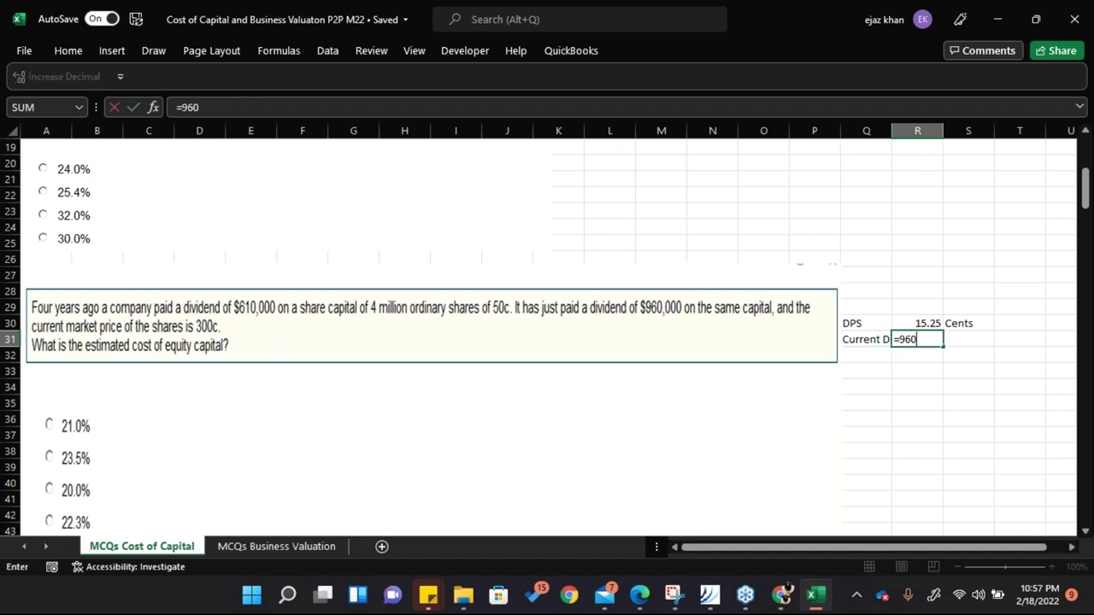
pyautogui.write('00000/4000000')
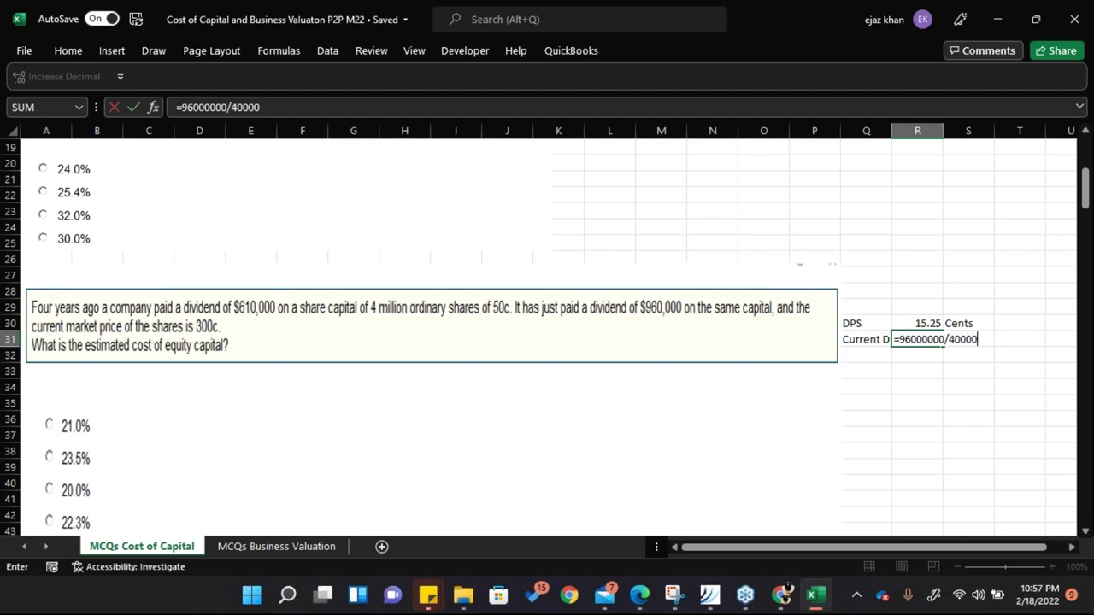
pyautogui.press('Return')
pyautogui.click(968, 339)
pyautogui.write('Cents')
pyautogui.press('Return')
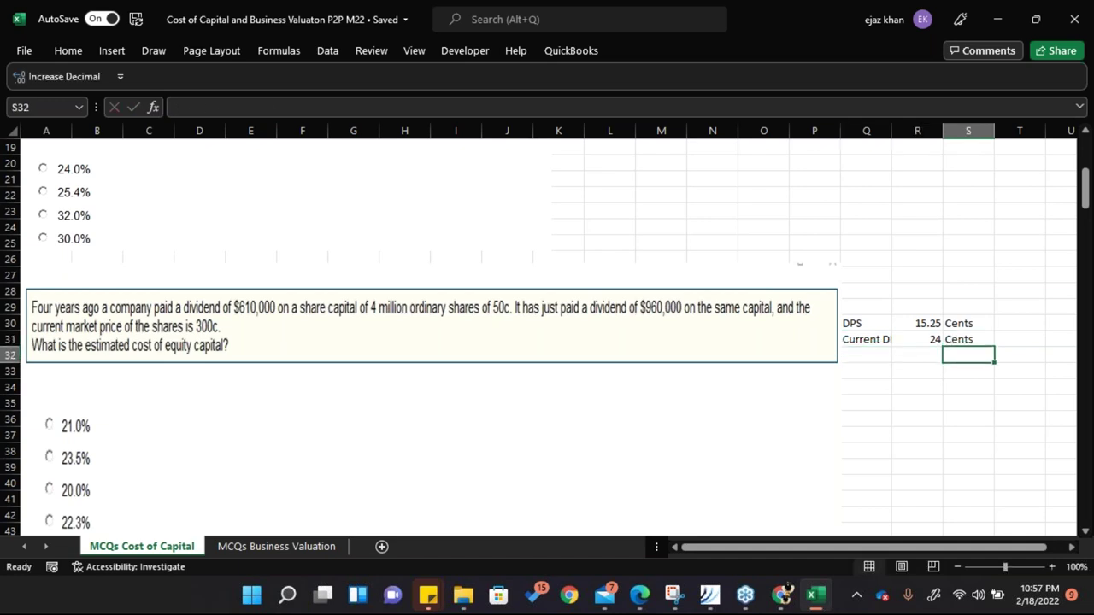
pyautogui.press('Left')
pyautogui.press('Up')
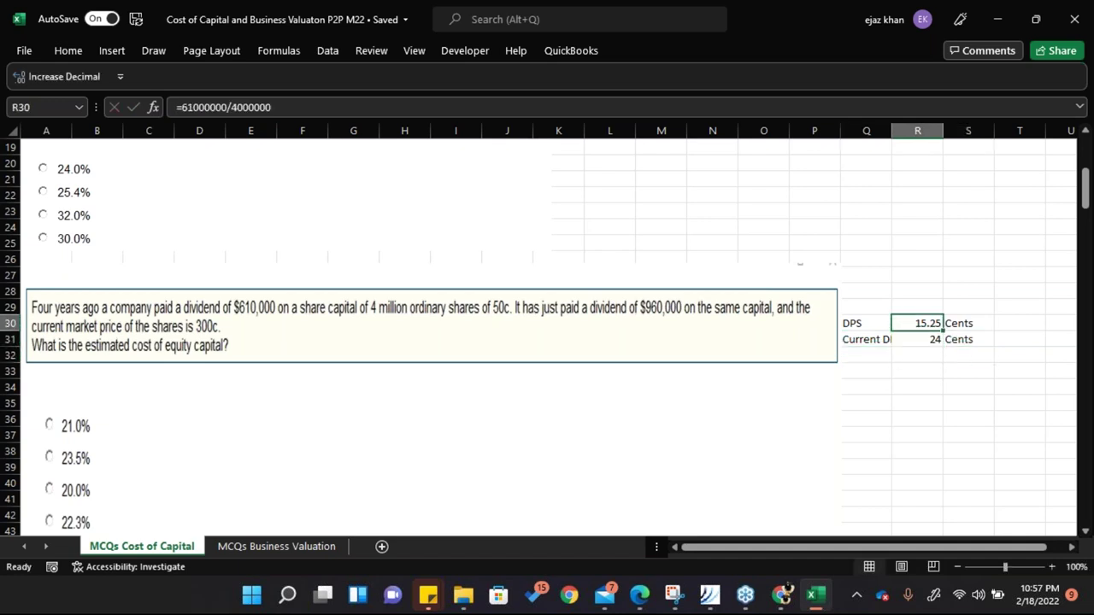
pyautogui.click(916, 339)
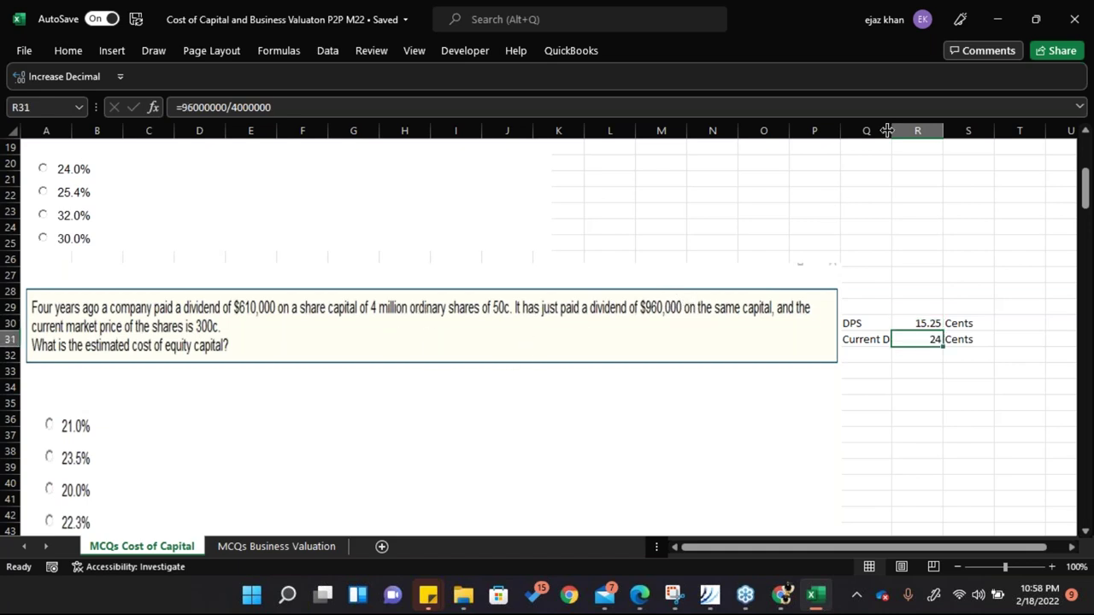
# - Widen column Q to show 'Current DPS' fully and begin inking the S = P formula
pyautogui.moveTo(891, 131); pyautogui.dragTo(912, 135)
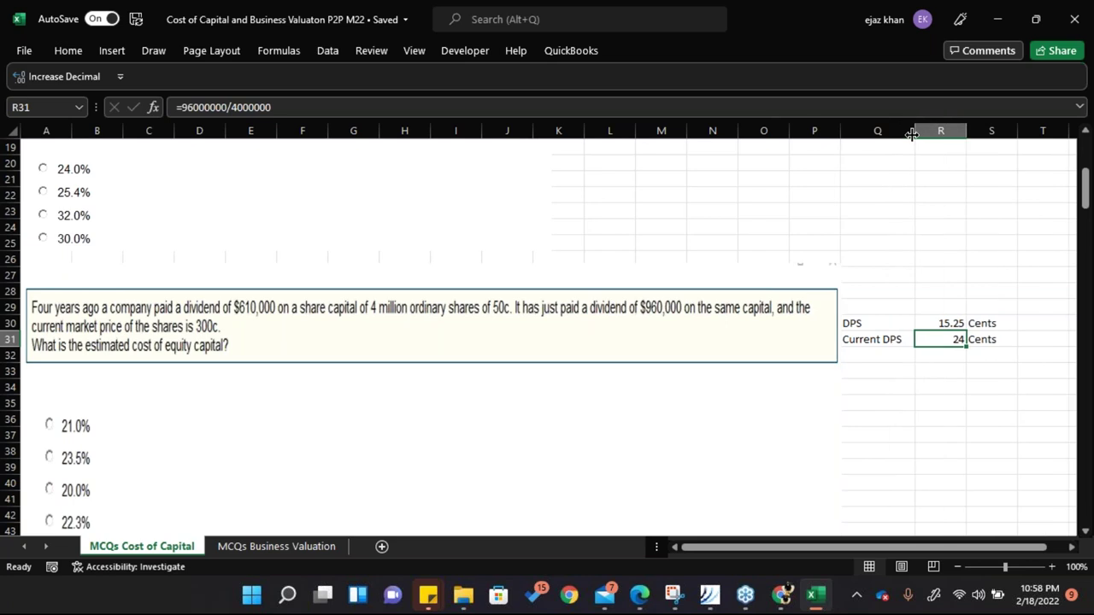
pyautogui.press('Return')
pyautogui.press('Left')
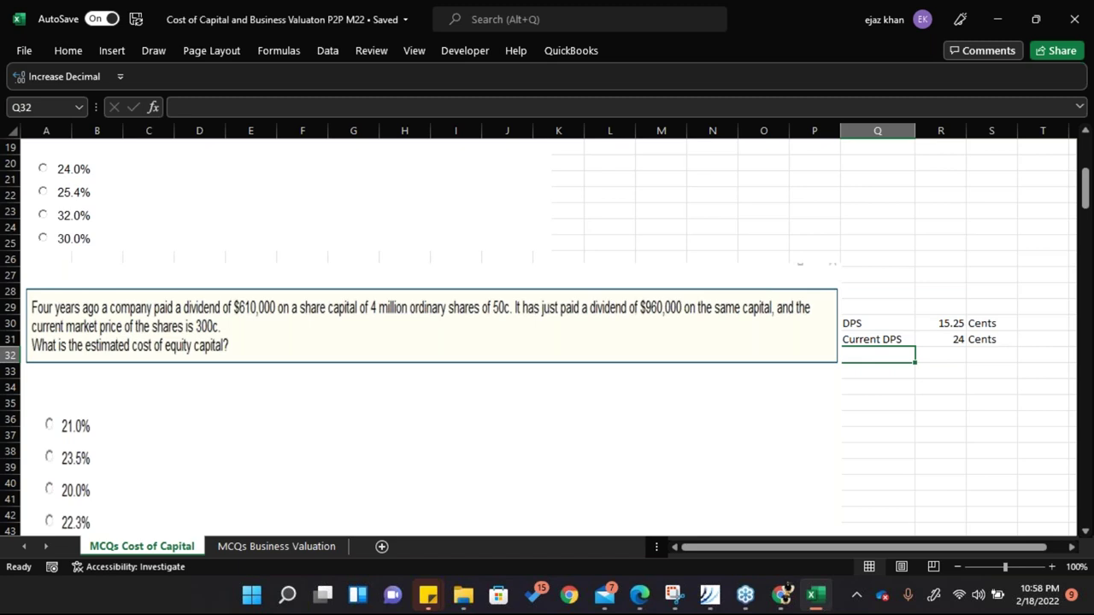
pyautogui.moveTo(861, 241)
pyautogui.mouseDown()
pyautogui.moveTo(851, 258)
pyautogui.moveTo(883, 244)
pyautogui.moveTo(880, 225)
pyautogui.moveTo(891, 237)
pyautogui.mouseUp()
pyautogui.moveTo(900, 213)
pyautogui.mouseDown()
pyautogui.moveTo(903, 232)
pyautogui.moveTo(928, 213)
pyautogui.mouseUp()
# - Finish inking S = P(1+g)^n and annotate S as latest and P as earlier dividend
pyautogui.moveTo(918, 209)
pyautogui.mouseDown()
pyautogui.moveTo(920, 224)
pyautogui.moveTo(934, 205)
pyautogui.moveTo(940, 219)
pyautogui.mouseUp()
pyautogui.moveTo(923, 182); pyautogui.dragTo(949, 220)
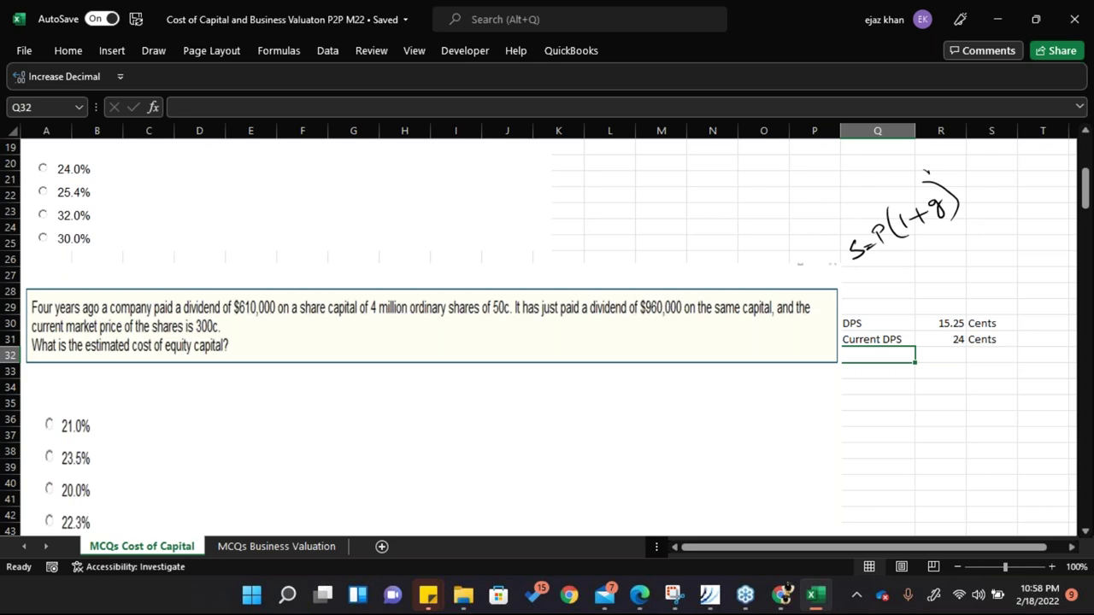
pyautogui.moveTo(924, 171); pyautogui.dragTo(938, 164)
pyautogui.moveTo(856, 265)
pyautogui.mouseDown()
pyautogui.moveTo(868, 263)
pyautogui.moveTo(833, 220)
pyautogui.moveTo(842, 223)
pyautogui.mouseUp()
pyautogui.moveTo(792, 198)
pyautogui.mouseDown()
pyautogui.moveTo(803, 205)
pyautogui.moveTo(813, 194)
pyautogui.moveTo(819, 207)
pyautogui.moveTo(836, 182)
pyautogui.moveTo(813, 177)
pyautogui.mouseUp()
pyautogui.moveTo(822, 193); pyautogui.dragTo(833, 181)
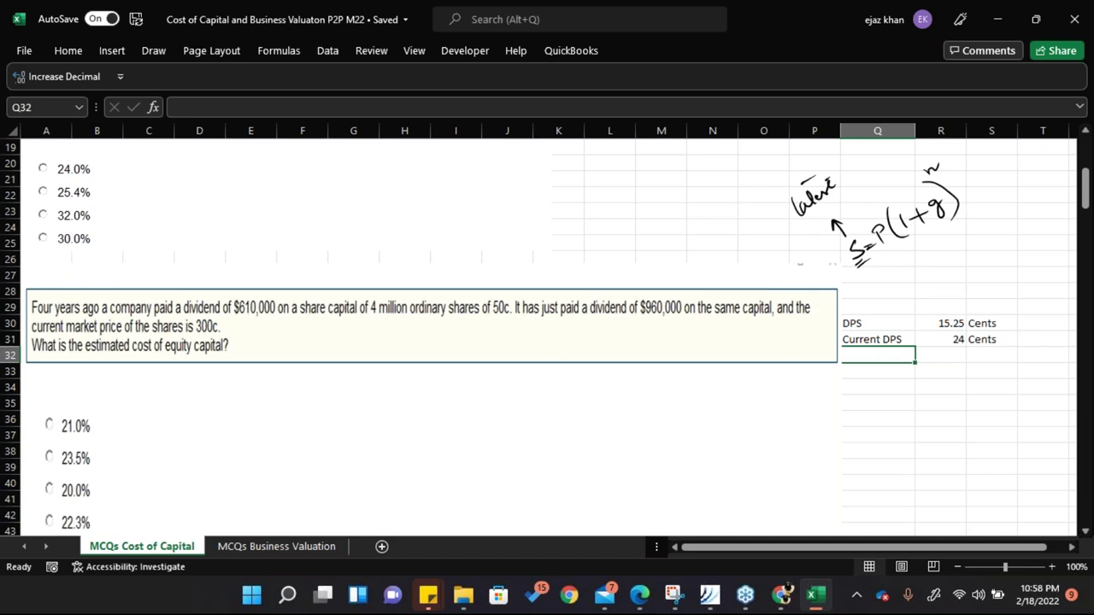
pyautogui.moveTo(890, 248)
pyautogui.mouseDown()
pyautogui.moveTo(904, 283)
pyautogui.moveTo(949, 248)
pyautogui.mouseUp()
pyautogui.moveTo(872, 215); pyautogui.dragTo(843, 239)
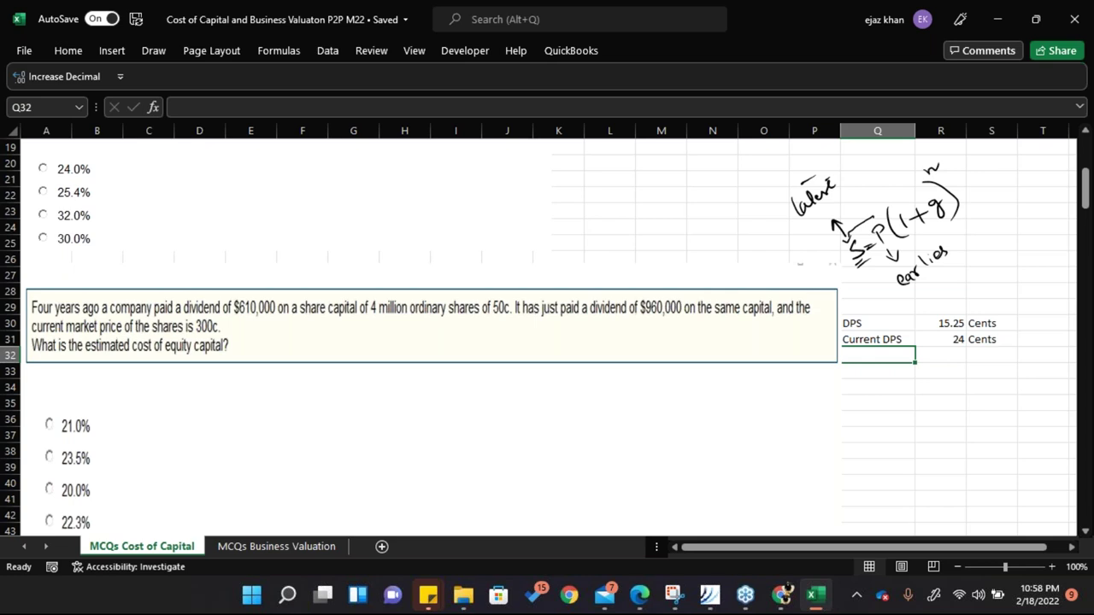
pyautogui.moveTo(933, 155)
pyautogui.mouseDown()
pyautogui.moveTo(945, 183)
pyautogui.moveTo(937, 155)
pyautogui.mouseUp()
# - Handwrite the rearranged (S/P)^1/n term in columns L–O beside the compounding formula
pyautogui.moveTo(869, 255)
pyautogui.mouseDown()
pyautogui.moveTo(885, 265)
pyautogui.moveTo(869, 267)
pyautogui.mouseUp()
pyautogui.moveTo(653, 214); pyautogui.dragTo(664, 213)
pyautogui.moveTo(676, 188); pyautogui.dragTo(668, 206)
pyautogui.moveTo(697, 195)
pyautogui.mouseDown()
pyautogui.moveTo(677, 212)
pyautogui.moveTo(692, 227)
pyautogui.moveTo(694, 207)
pyautogui.moveTo(689, 219)
pyautogui.mouseUp()
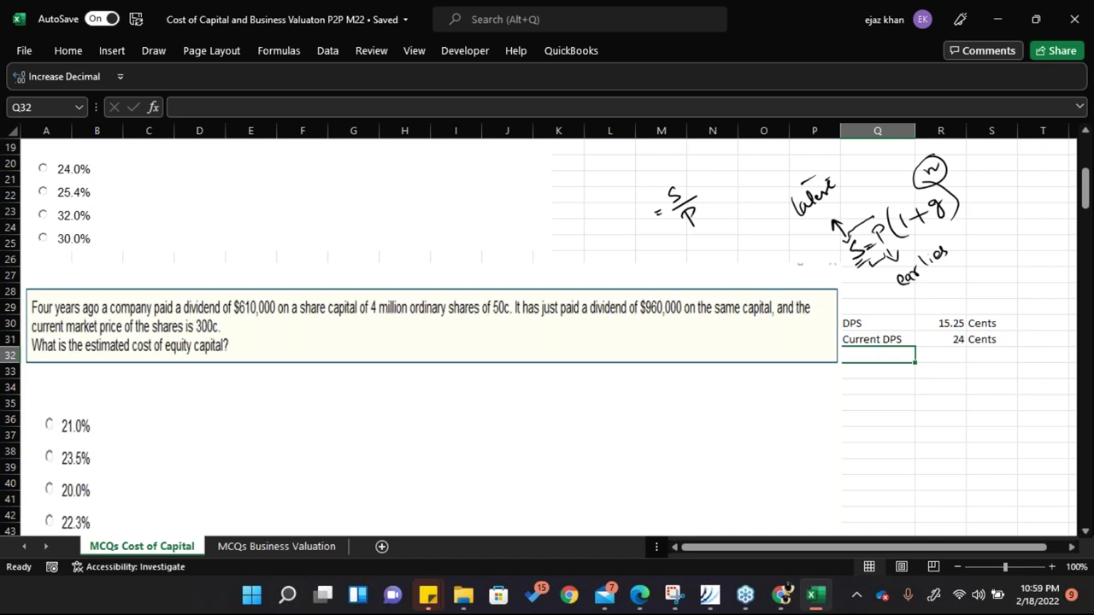
pyautogui.moveTo(907, 235); pyautogui.dragTo(939, 220)
pyautogui.moveTo(697, 178)
pyautogui.mouseDown()
pyautogui.moveTo(706, 229)
pyautogui.moveTo(659, 202)
pyautogui.moveTo(684, 232)
pyautogui.mouseUp()
pyautogui.moveTo(684, 152)
pyautogui.mouseDown()
pyautogui.moveTo(686, 166)
pyautogui.moveTo(709, 173)
pyautogui.mouseUp()
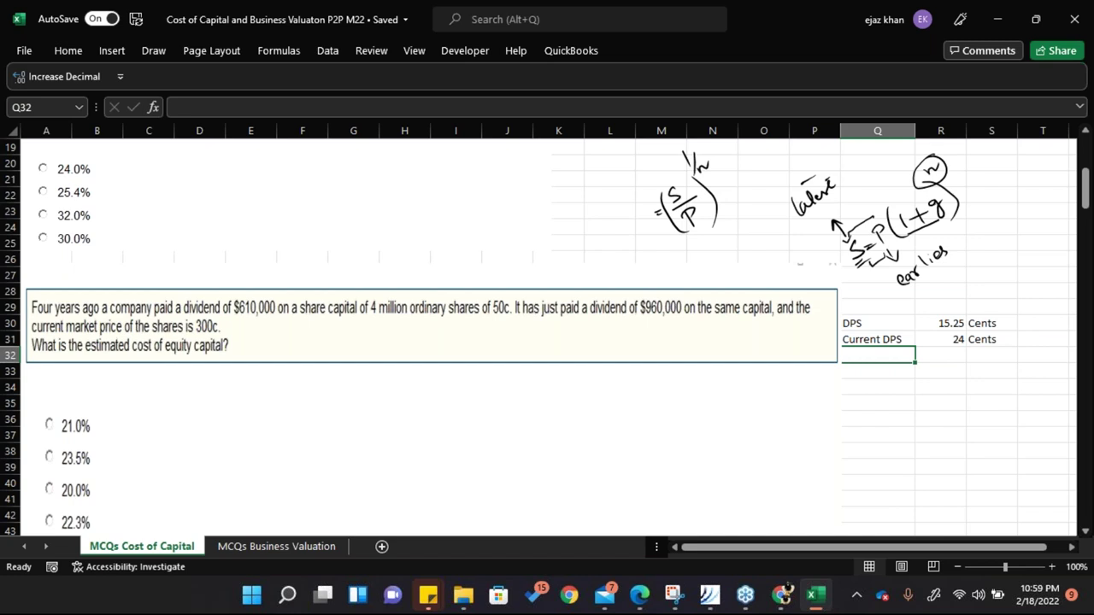
# - Add '− 1' and 'g =', box g = (S/P)^(1/n) − 1, and select R30:R31
pyautogui.moveTo(740, 169); pyautogui.dragTo(754, 175)
pyautogui.moveTo(635, 233)
pyautogui.mouseDown()
pyautogui.moveTo(630, 249)
pyautogui.moveTo(598, 235)
pyautogui.moveTo(690, 143)
pyautogui.mouseUp()
pyautogui.moveTo(630, 286)
pyautogui.mouseDown()
pyautogui.moveTo(651, 279)
pyautogui.moveTo(776, 152)
pyautogui.mouseUp()
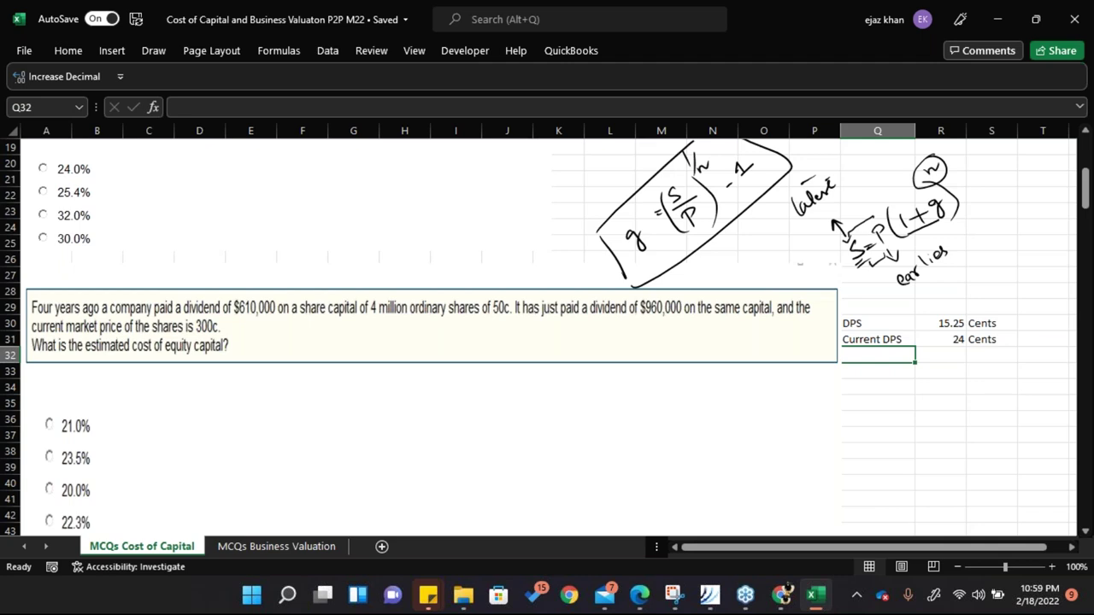
pyautogui.click(940, 340)
pyautogui.moveTo(940, 340)
pyautogui.mouseDown()
pyautogui.moveTo(940, 323)
pyautogui.moveTo(958, 340)
pyautogui.mouseUp()
pyautogui.click(940, 323)
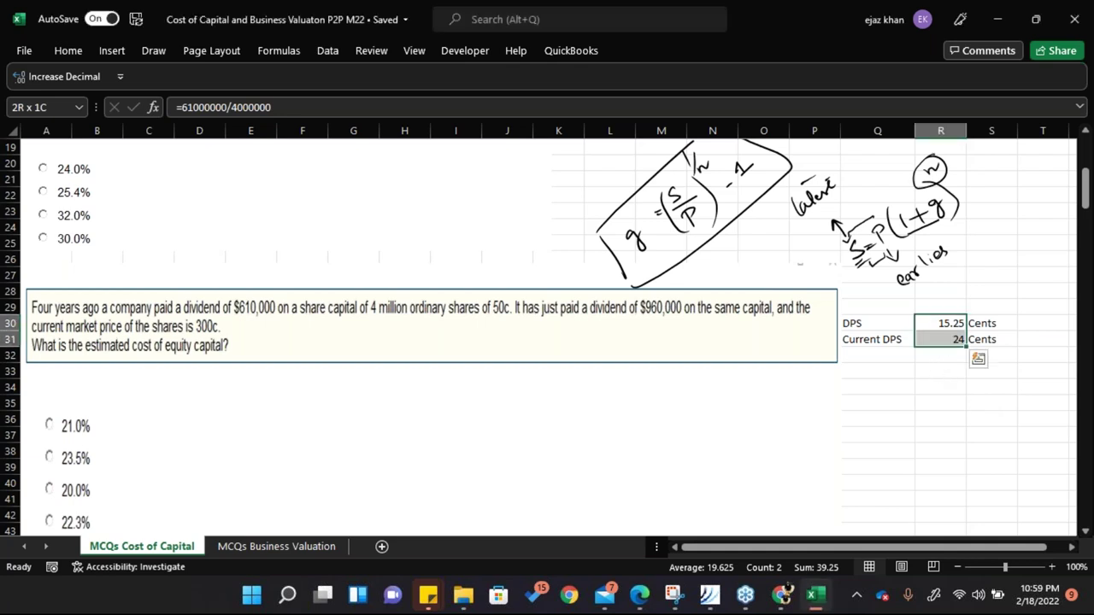
# - Review the current DPS formula and relabel Q31 as 'Current DPS (S)'
pyautogui.doubleClick(943, 339)
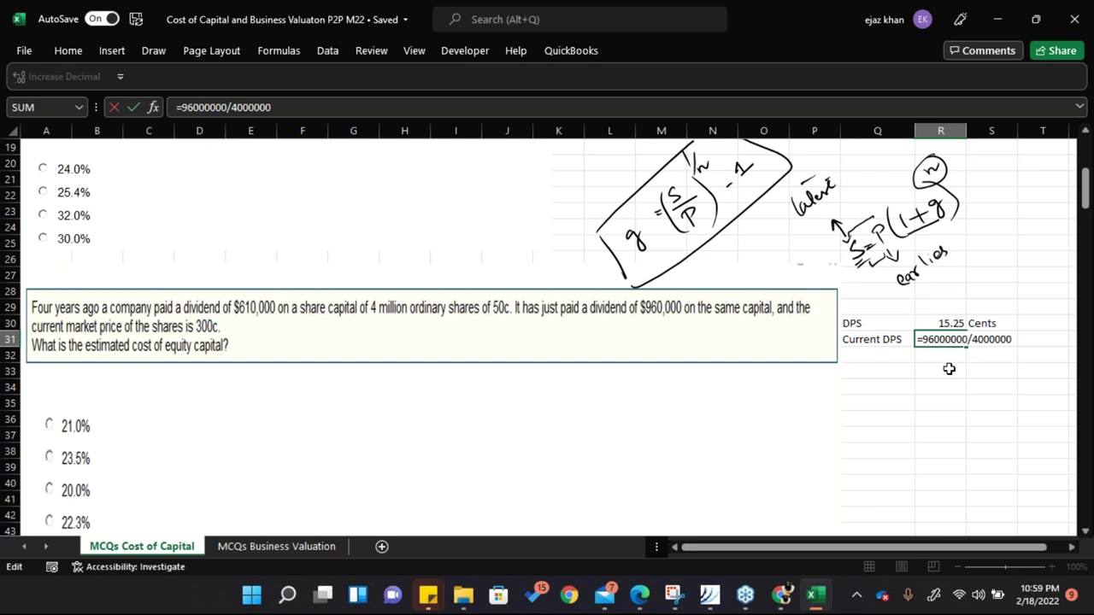
pyautogui.moveTo(920, 339); pyautogui.dragTo(1015, 340)
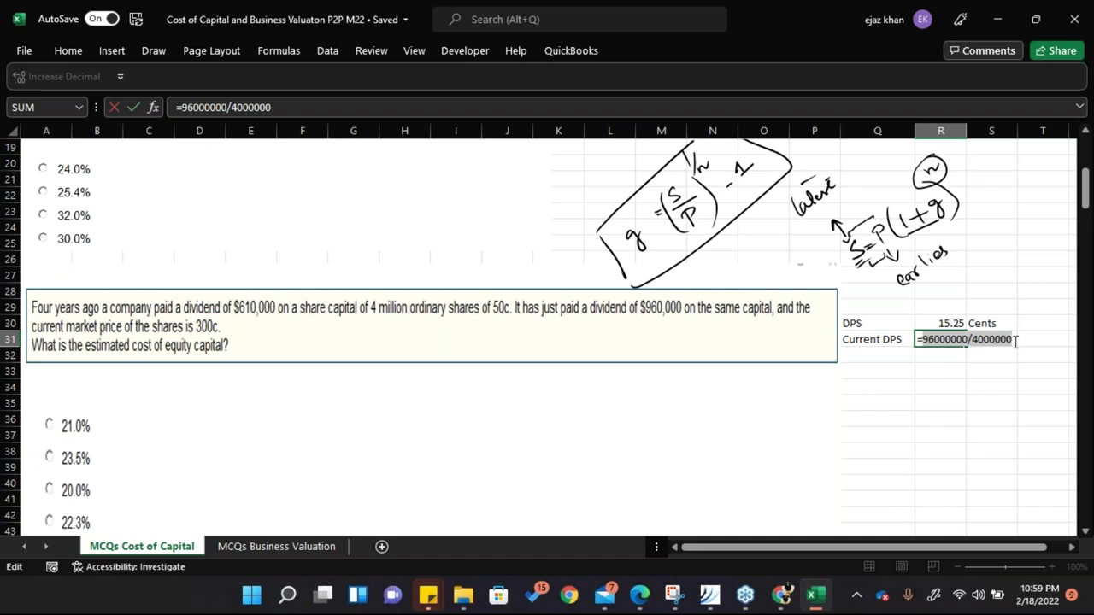
pyautogui.press('Return')
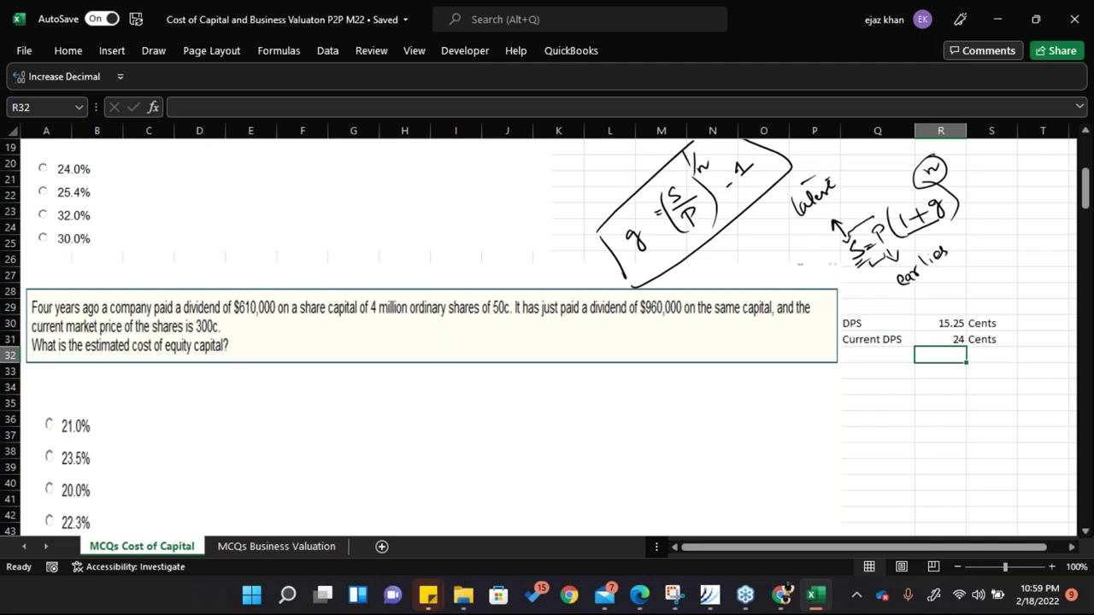
pyautogui.doubleClick(902, 339)
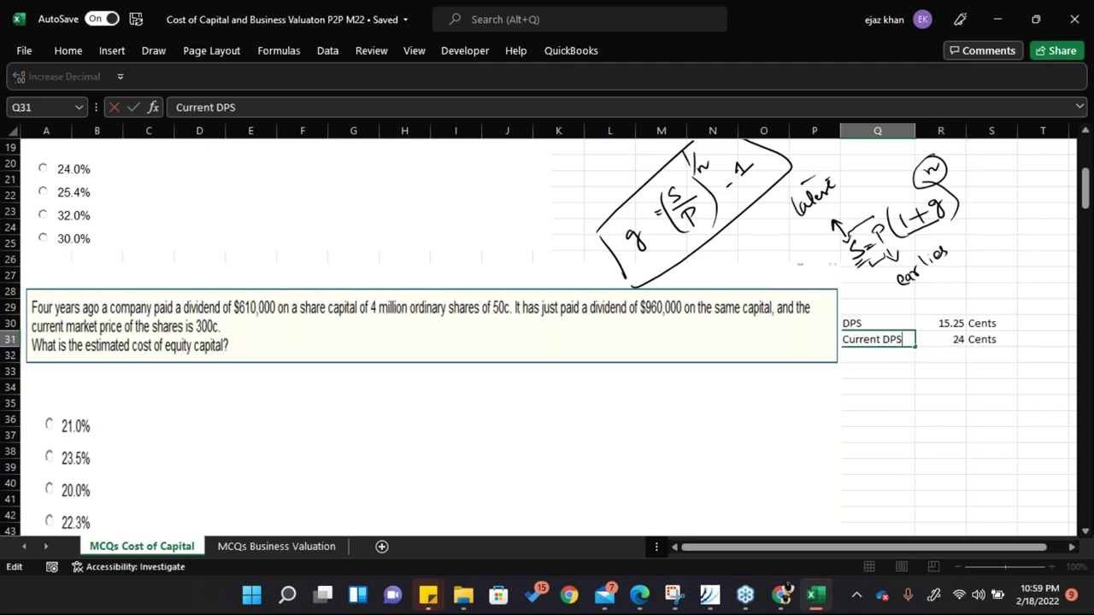
pyautogui.write('(S)')
pyautogui.hotkey('ctrl', 'Return')
# - Relabel Q30 as 'DPS (P)', correcting the lowercase p, then pick R33 for the growth rate
pyautogui.press('Up')
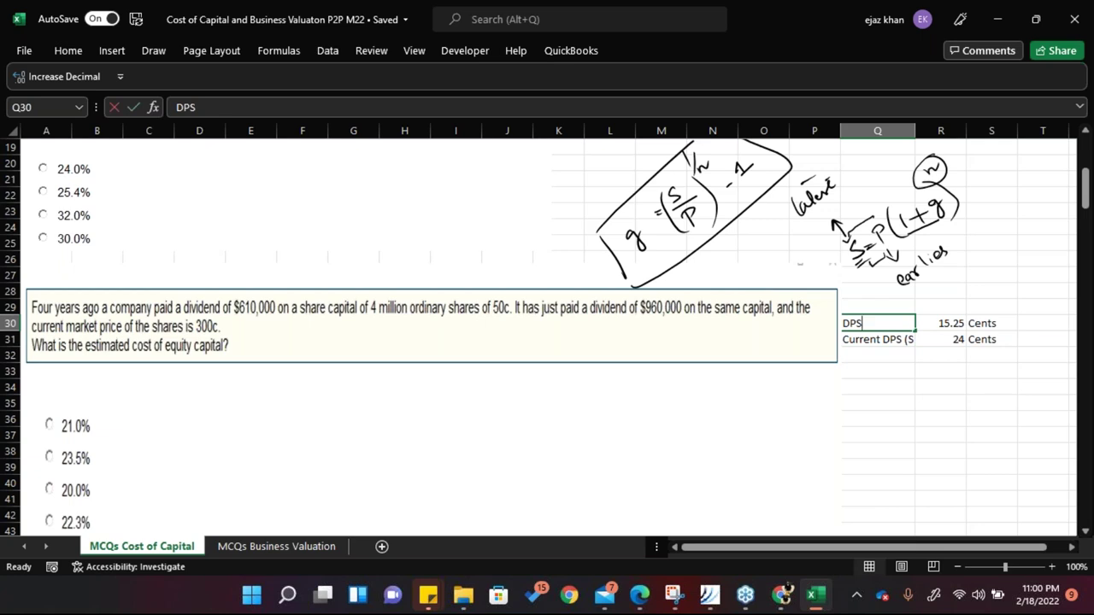
pyautogui.press('F2')
pyautogui.write('(')
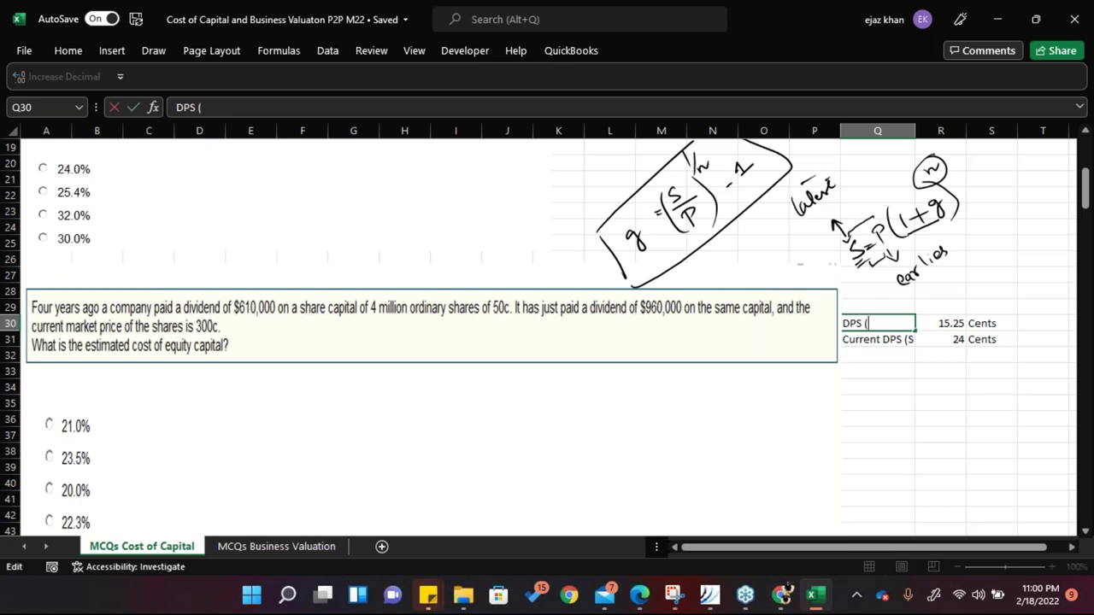
pyautogui.write('p)')
pyautogui.hotkey('ctrl', 'Return')
pyautogui.press('Down')
pyautogui.press('Up')
pyautogui.press('F2')
pyautogui.press('BackSpace')
pyautogui.press('BackSpace')
pyautogui.write('P)')
pyautogui.press('Tab')
pyautogui.hotkey('shift', 'Down')
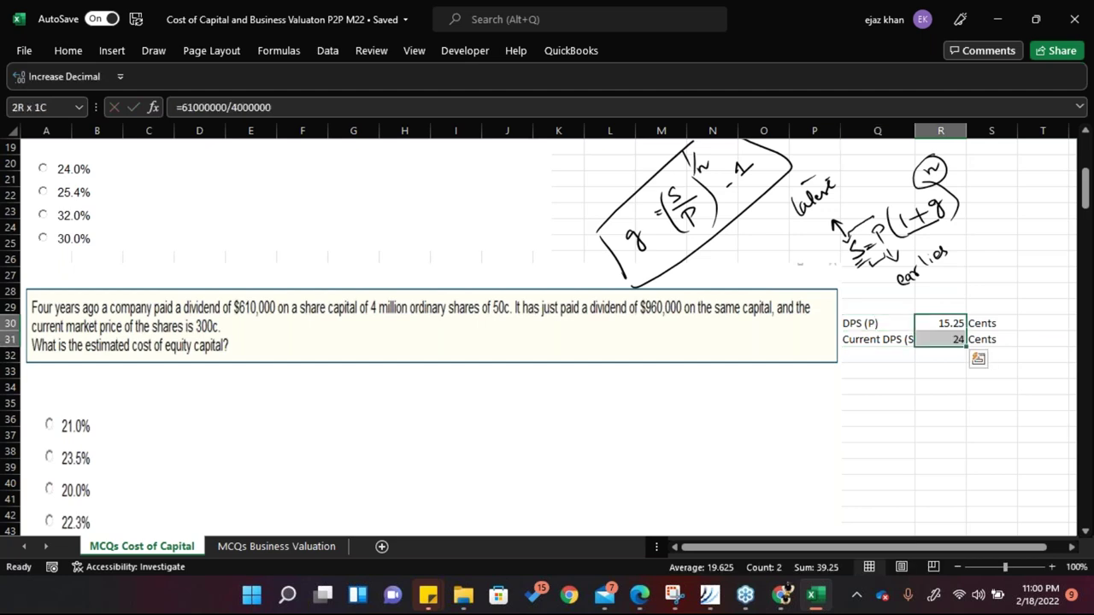
pyautogui.click(876, 339)
pyautogui.click(939, 370)
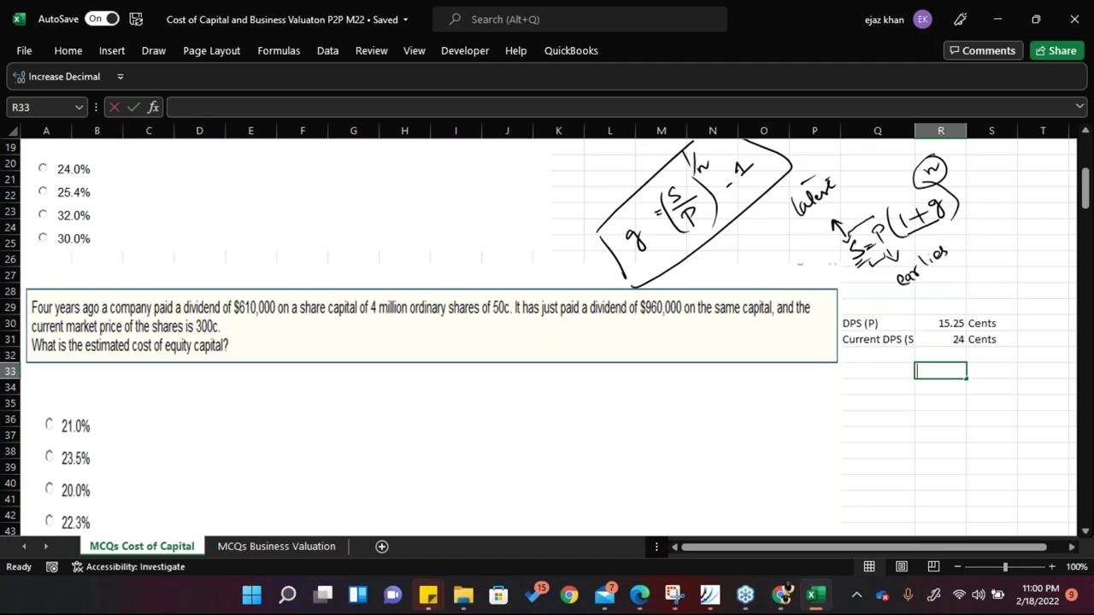
# - Enter the growth rate formula =(R31/R30)^(1/4)-1 in R33
pyautogui.write('=')
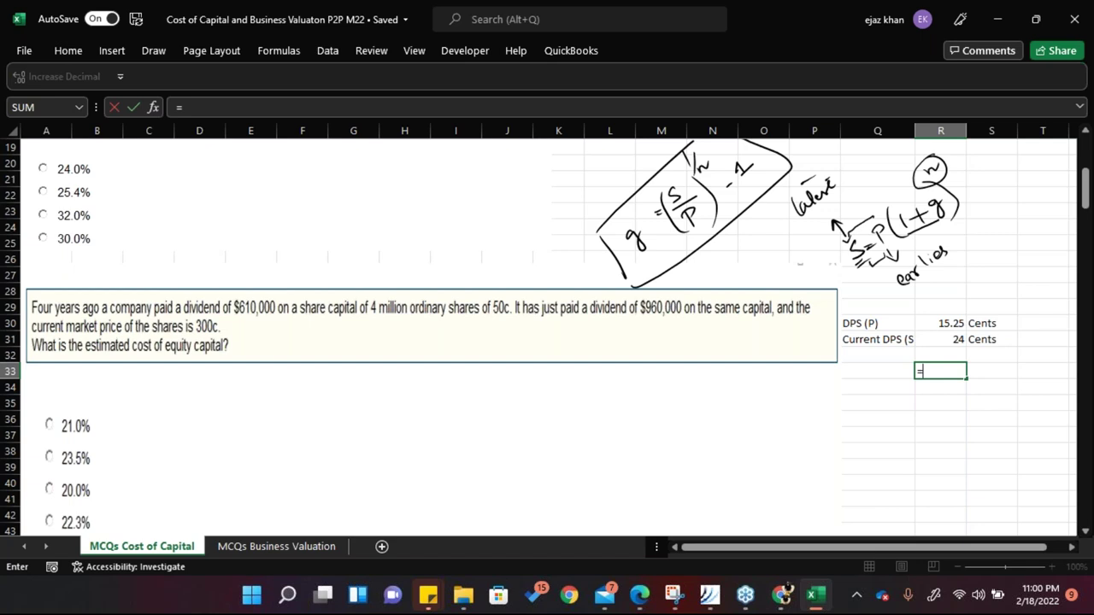
pyautogui.write('(')
pyautogui.press('Up')
pyautogui.press('Up')
pyautogui.write('/')
pyautogui.press('Up')
pyautogui.press('Up')
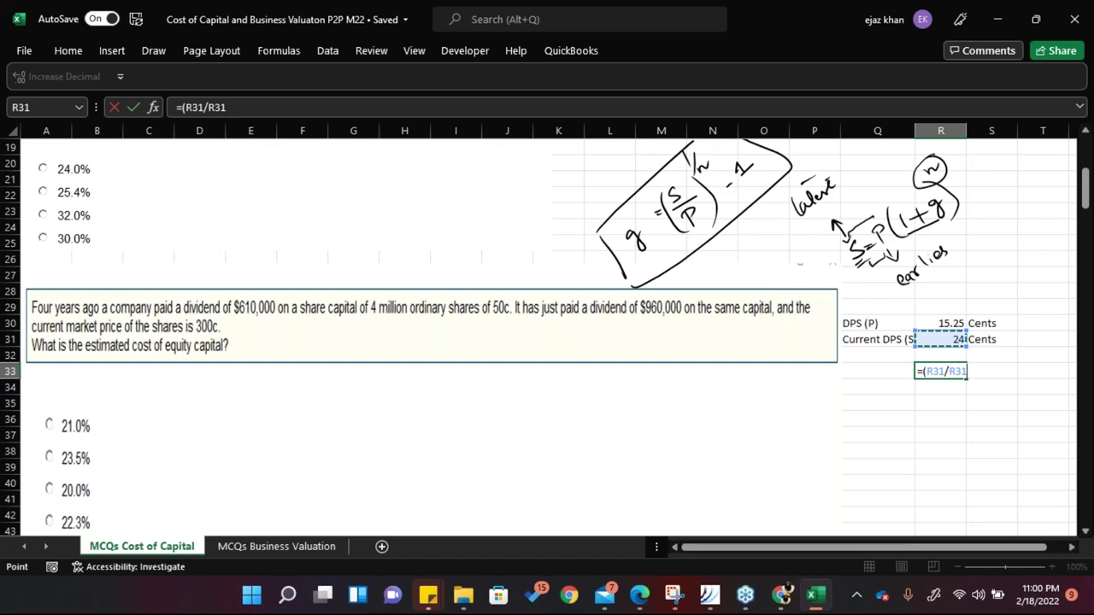
pyautogui.press('Up')
pyautogui.write(')^')
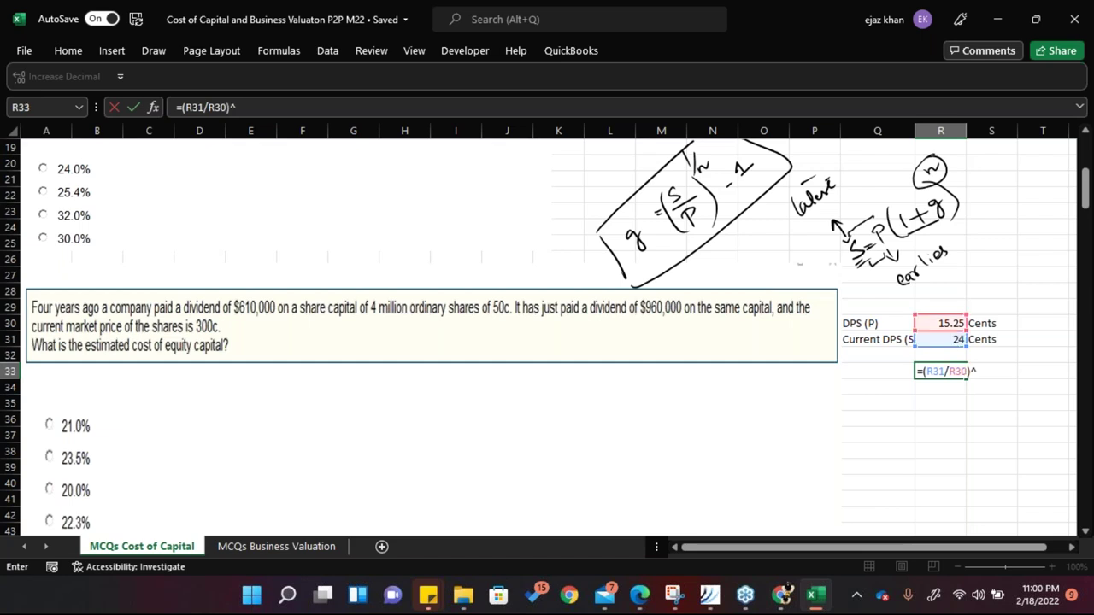
pyautogui.write('(1/4)-1')
pyautogui.hotkey('ctrl', 'Return')
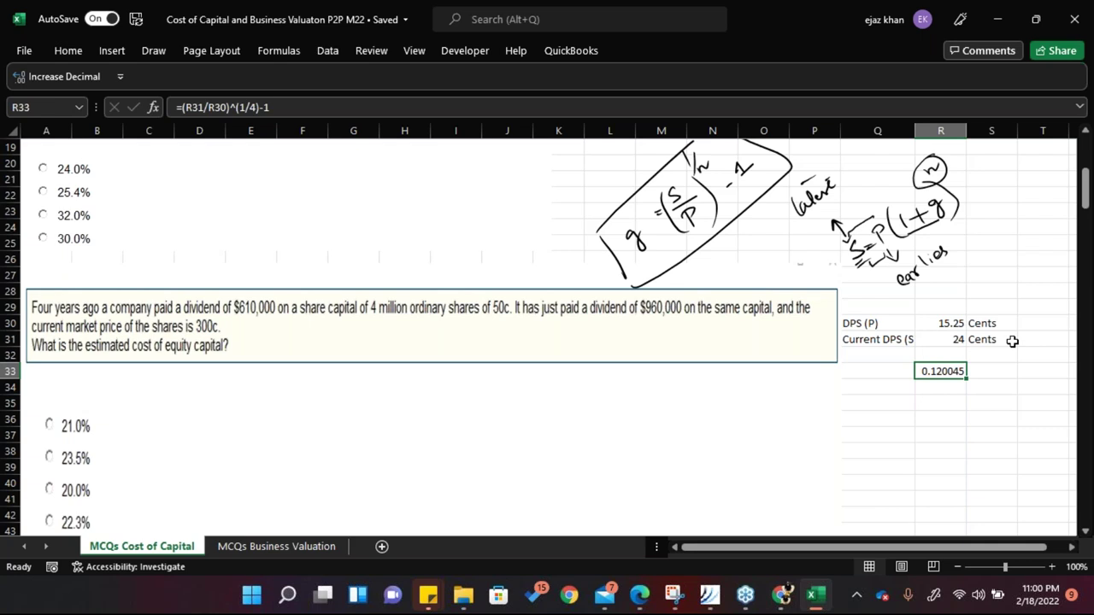
# - Format R33 as a percentage showing 12.00%, label it 'g', and start a 'ke' label below
pyautogui.click(68, 53)
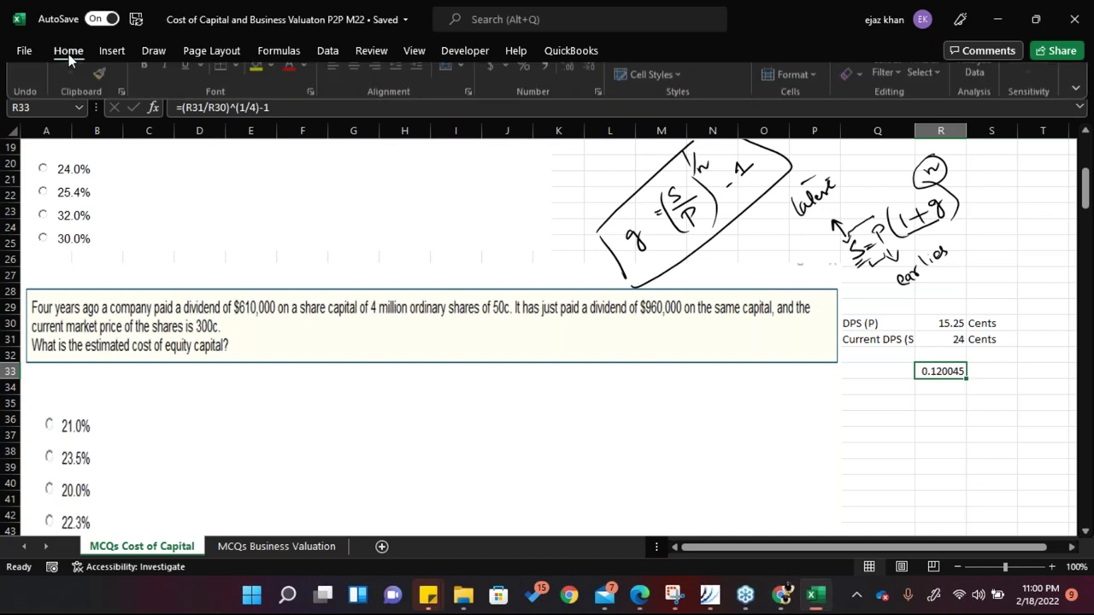
pyautogui.click(530, 95)
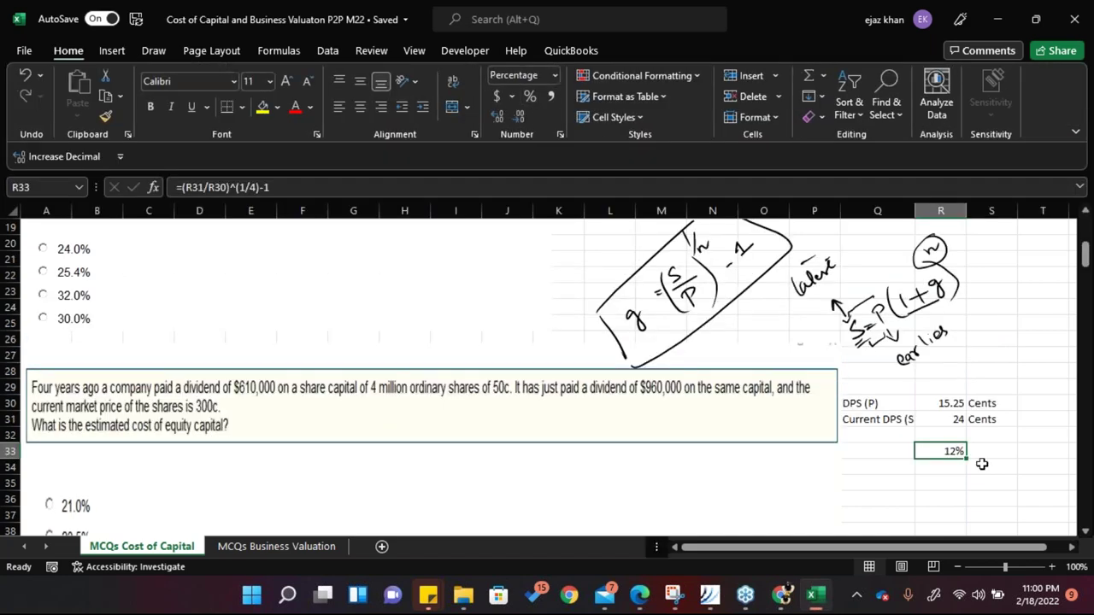
pyautogui.click(498, 120)
pyautogui.click(498, 119)
pyautogui.click(900, 454)
pyautogui.write('g')
pyautogui.press('Tab')
pyautogui.click(865, 482)
pyautogui.write('k')
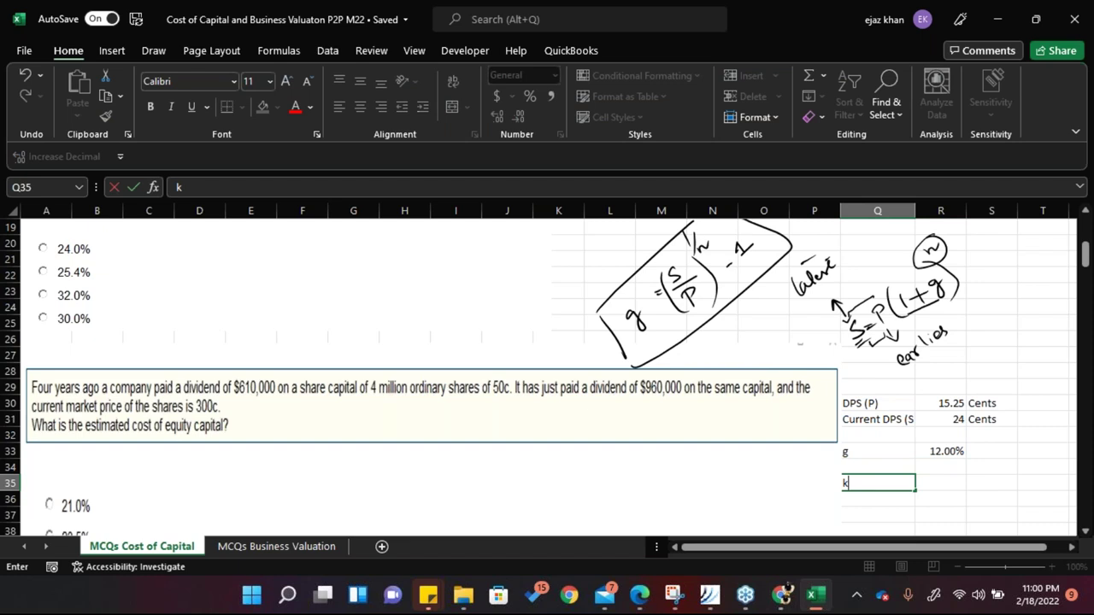
pyautogui.write('e')
# - Start the R35 ke formula with the grown dividend R31*(1+R33) divided by 300
pyautogui.press('Tab')
pyautogui.write('=')
pyautogui.click(953, 418)
pyautogui.write('*(1+')
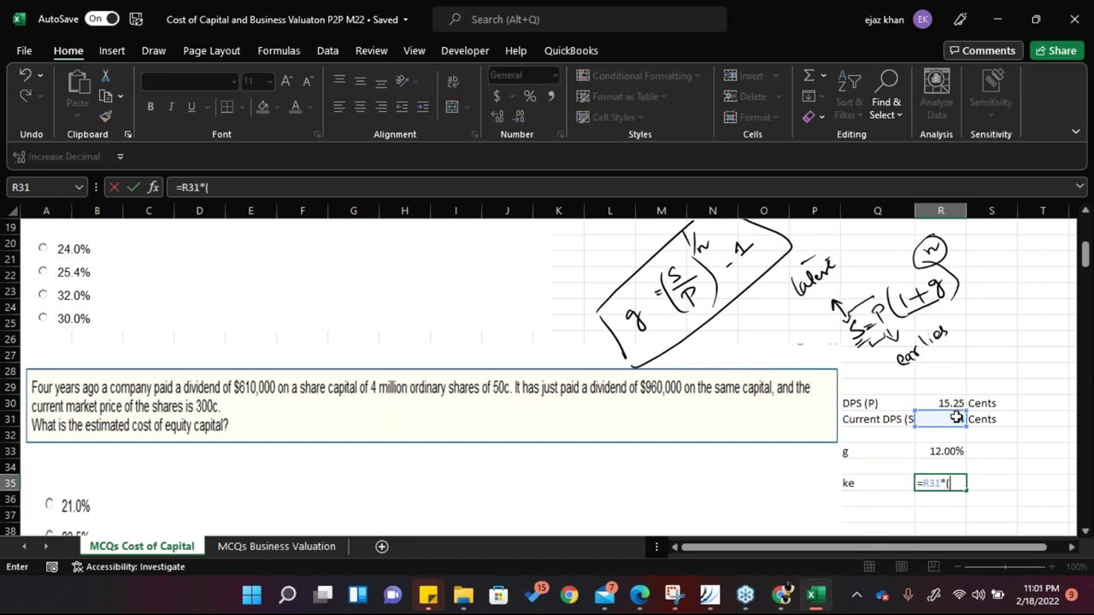
pyautogui.click(938, 453)
pyautogui.write('))/')
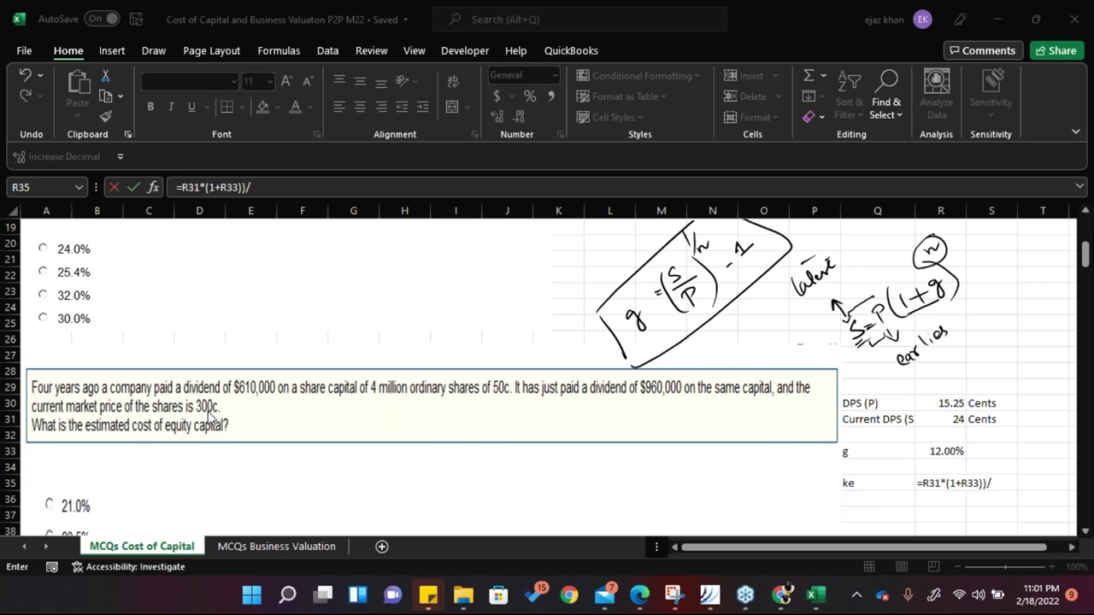
pyautogui.click(998, 483)
pyautogui.write('300')
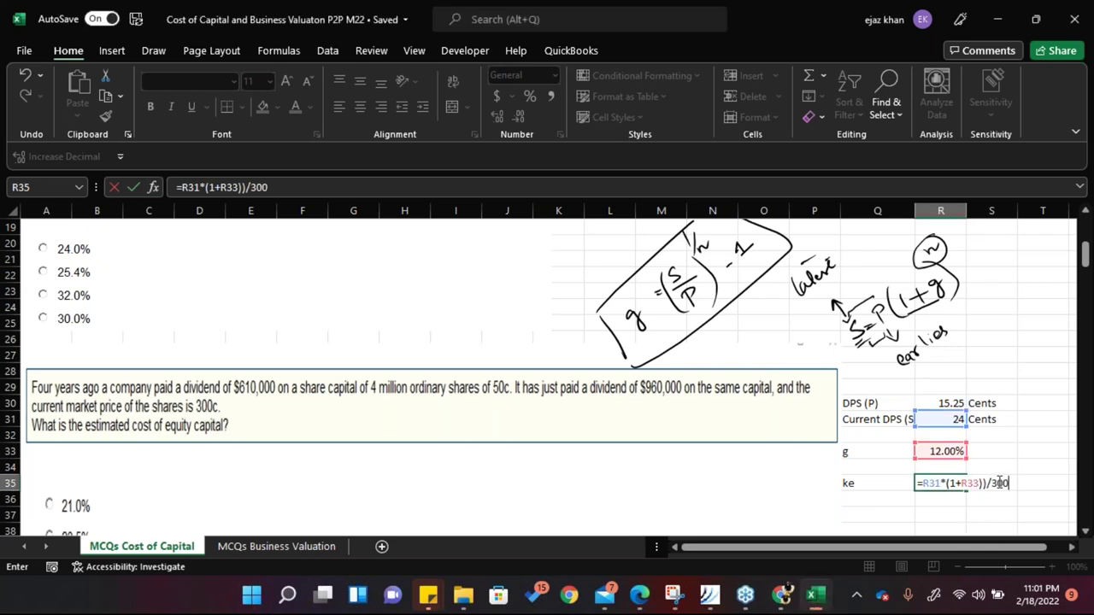
# - Add growth R33 to the dividend yield, completing =((R31*(1+R33))/300)+R33
pyautogui.click(924, 484)
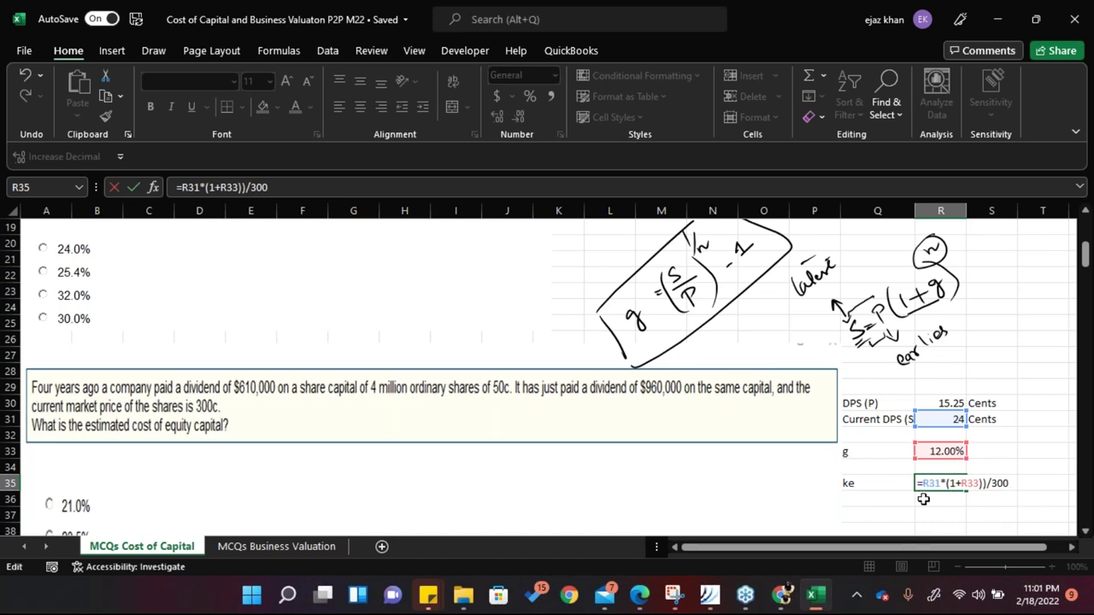
pyautogui.write('(')
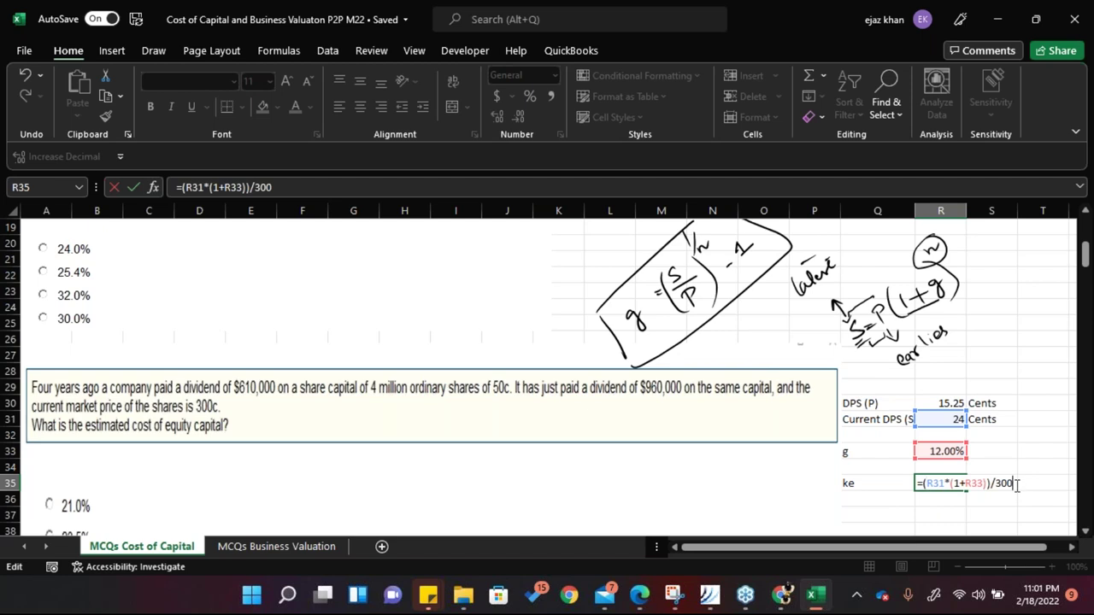
pyautogui.click(1017, 485)
pyautogui.write(')+')
pyautogui.click(963, 452)
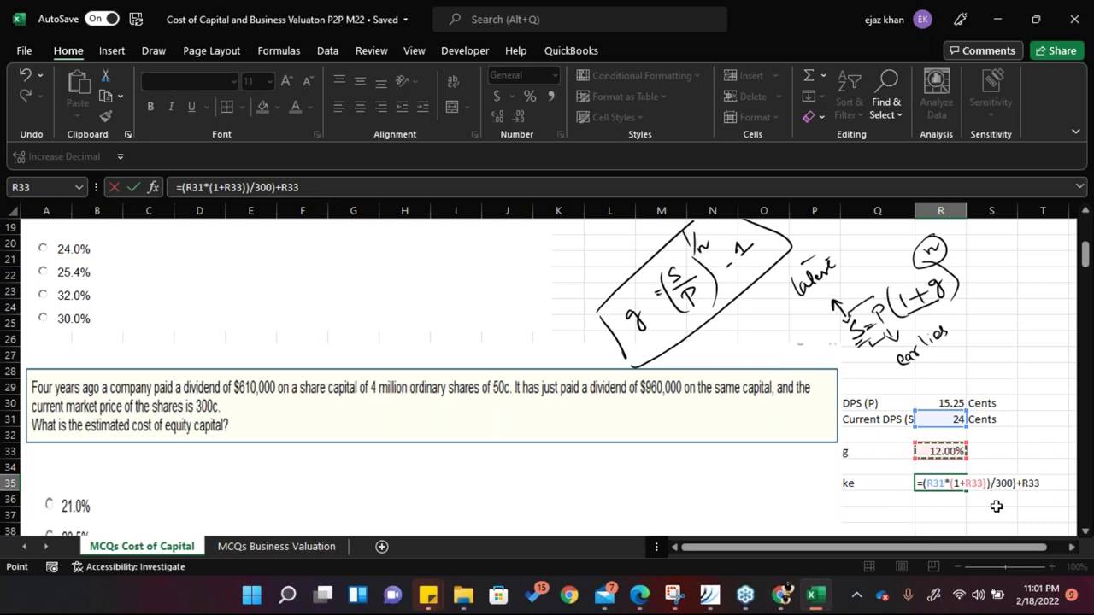
pyautogui.click(924, 484)
pyautogui.write('(')
pyautogui.press('Return')
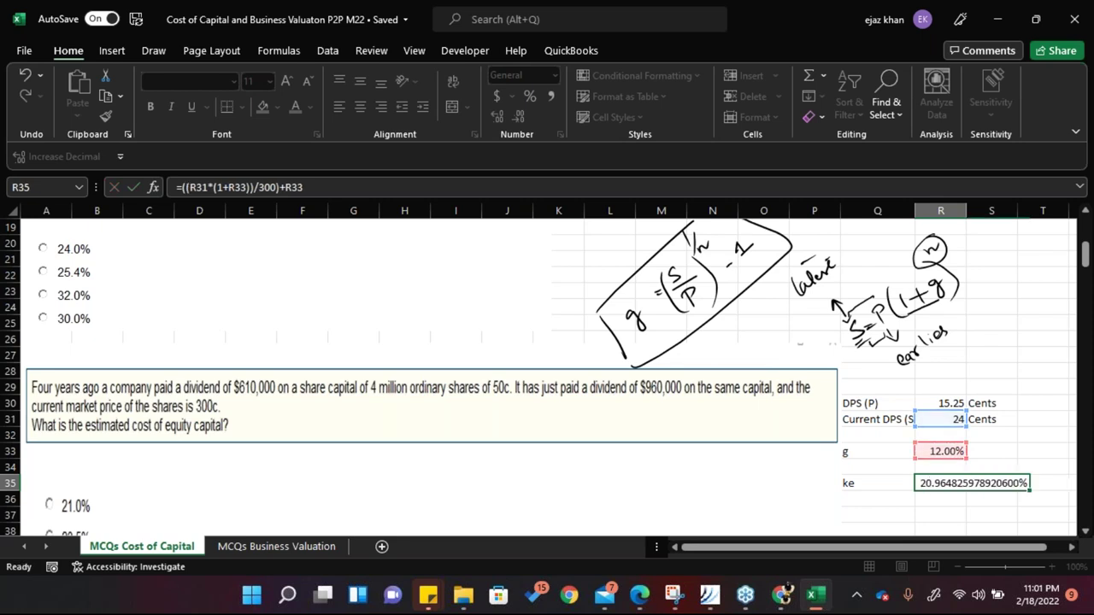
# - Reduce the decimals on the R35 ke result until it shows 21%
pyautogui.click(877, 499)
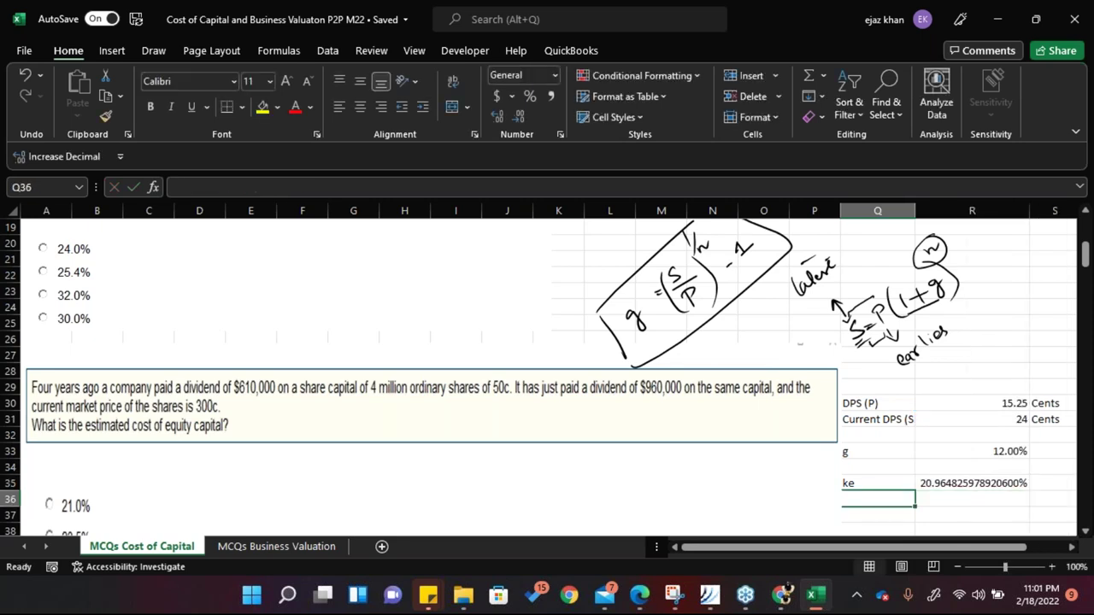
pyautogui.click(971, 484)
pyautogui.click(520, 117)
pyautogui.click(522, 118)
pyautogui.doubleClick(522, 118)
pyautogui.click(521, 118)
pyautogui.doubleClick(521, 118)
pyautogui.click(521, 117)
pyautogui.doubleClick(521, 117)
pyautogui.click(521, 118)
pyautogui.click(522, 118)
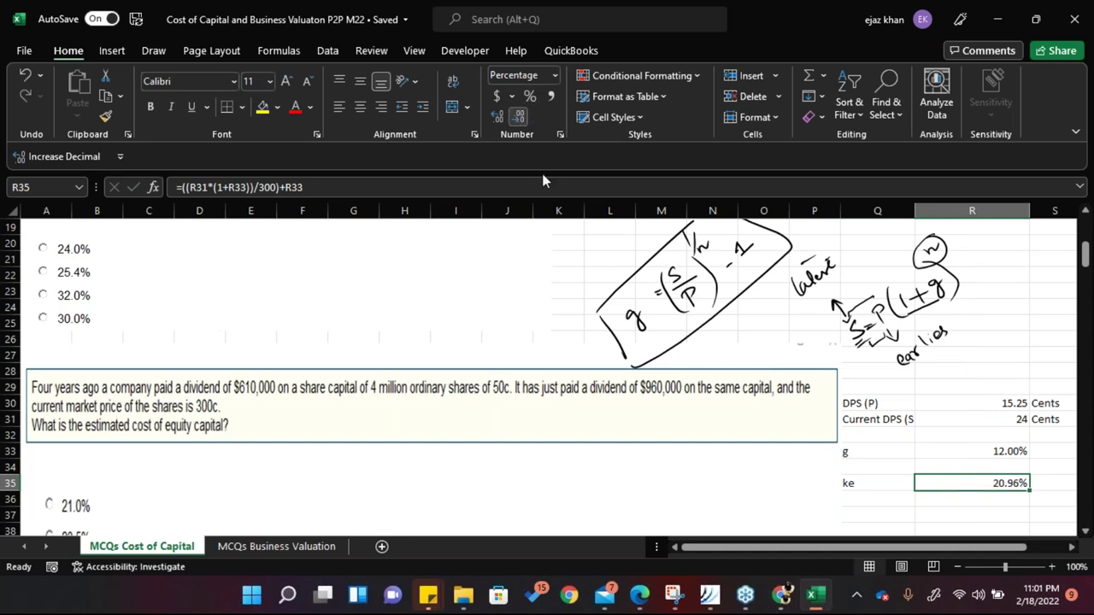
pyautogui.click(820, 549)
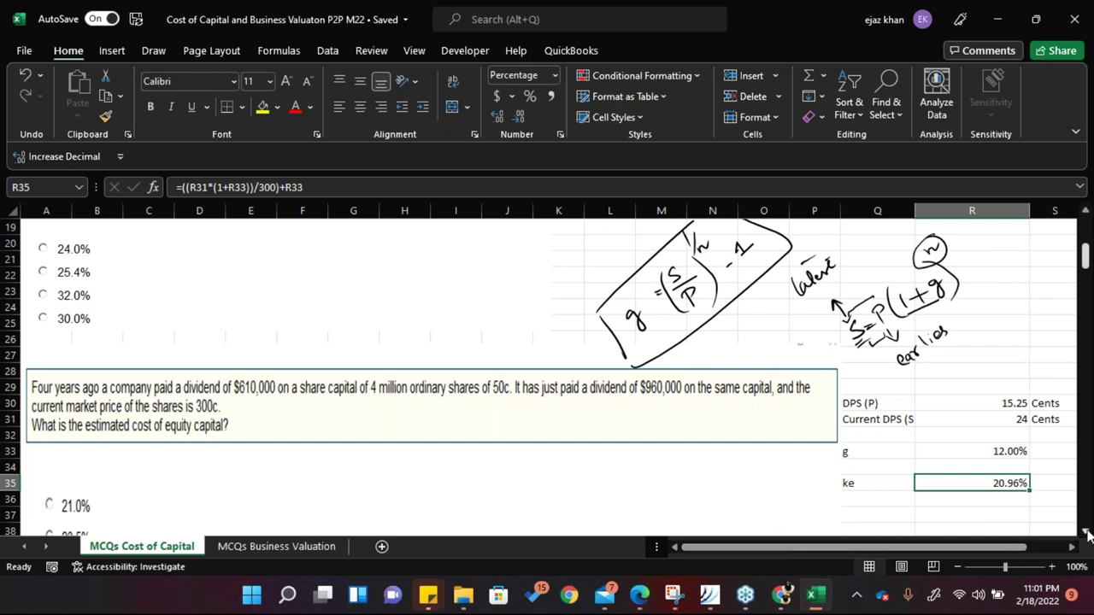
pyautogui.click(1086, 532)
pyautogui.click(1085, 531)
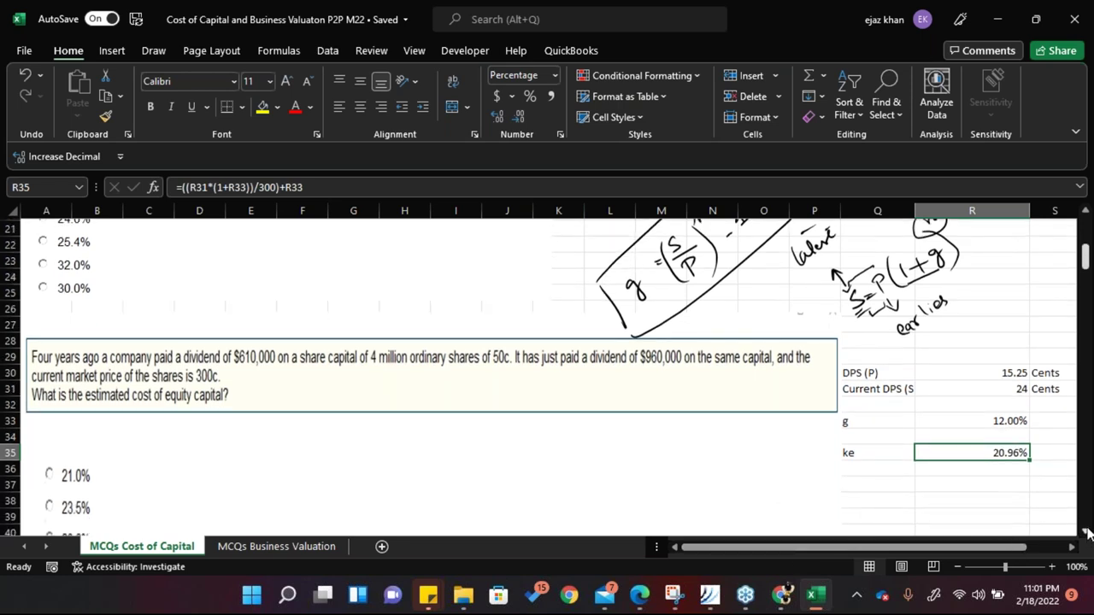
pyautogui.click(1086, 531)
pyautogui.click(1086, 531)
pyautogui.click(1087, 532)
pyautogui.click(1087, 531)
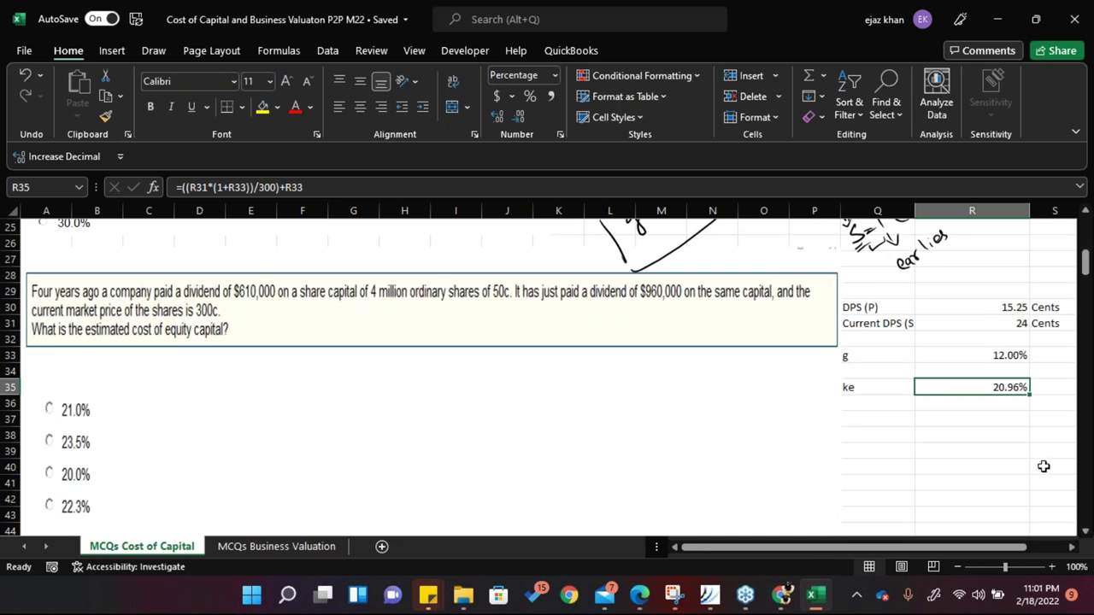
pyautogui.click(519, 117)
pyautogui.click(518, 117)
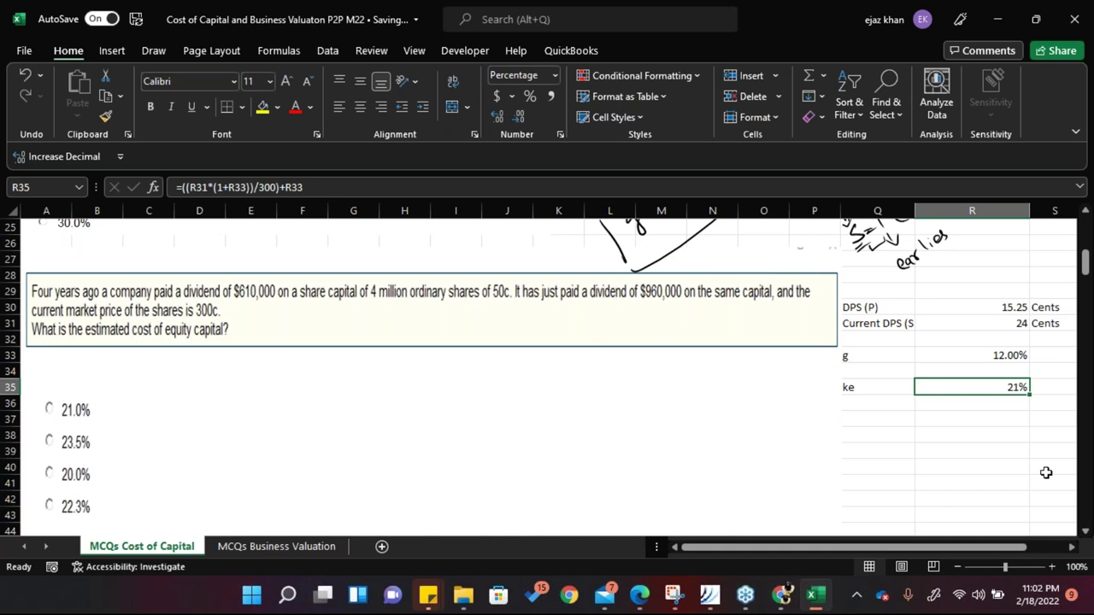
# - Bring the Grebe Co bond question into view and enter the label Coupon Rate beside it
pyautogui.press('Down')
pyautogui.press('Down')
pyautogui.press('Down')
pyautogui.press('Down')
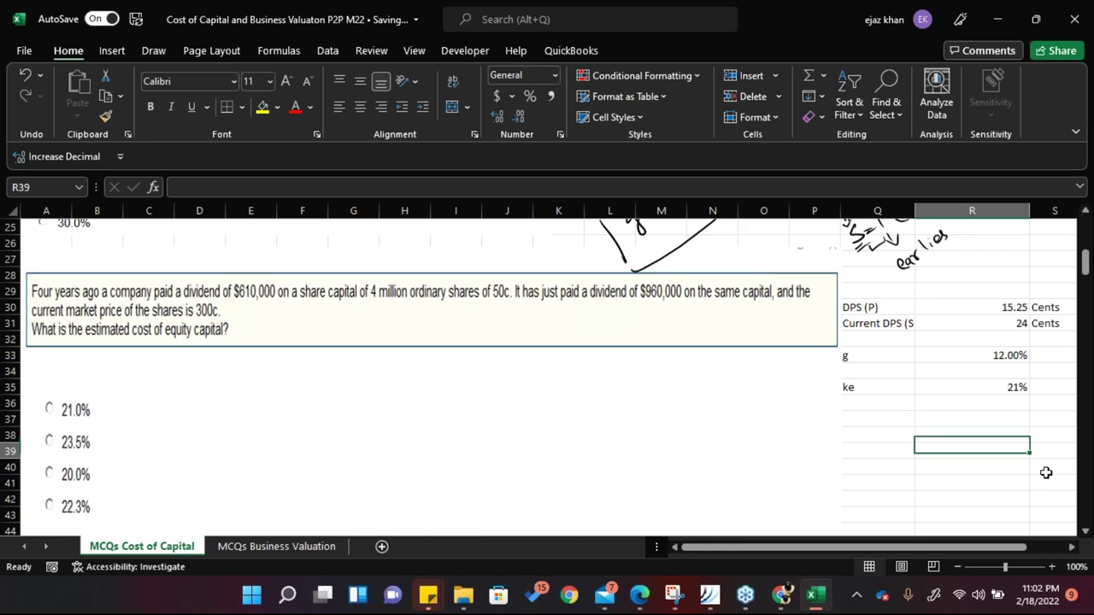
pyautogui.press('Down')
pyautogui.press('Down')
pyautogui.press('Down')
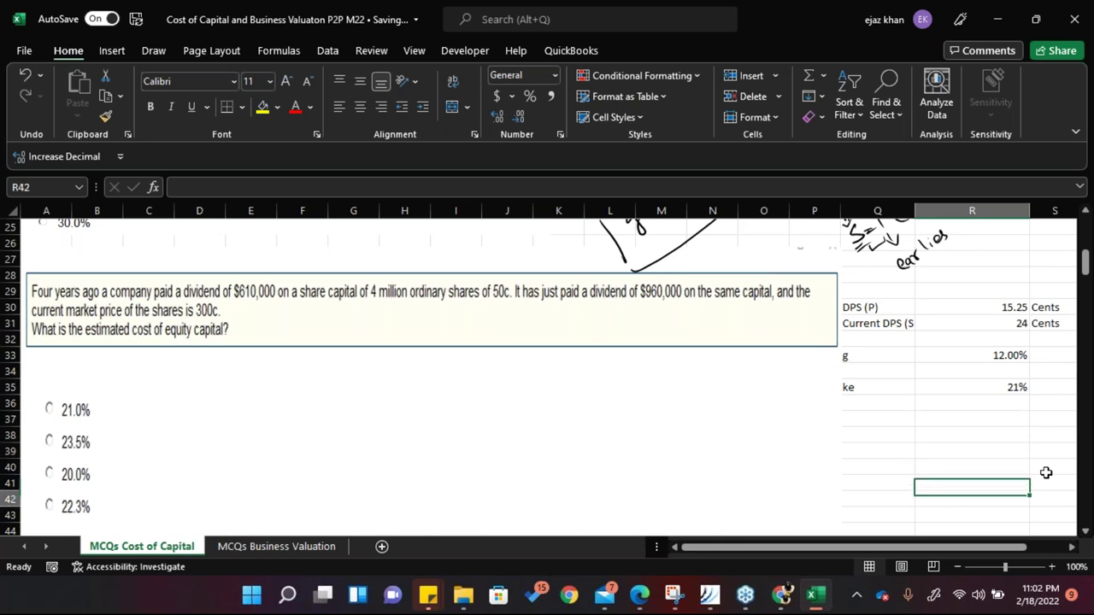
pyautogui.press('Down')
pyautogui.press('Down')
pyautogui.press('Down')
pyautogui.press('Down')
pyautogui.press('Down')
pyautogui.press('Down')
pyautogui.press('Down')
pyautogui.press('Down')
pyautogui.press('Down')
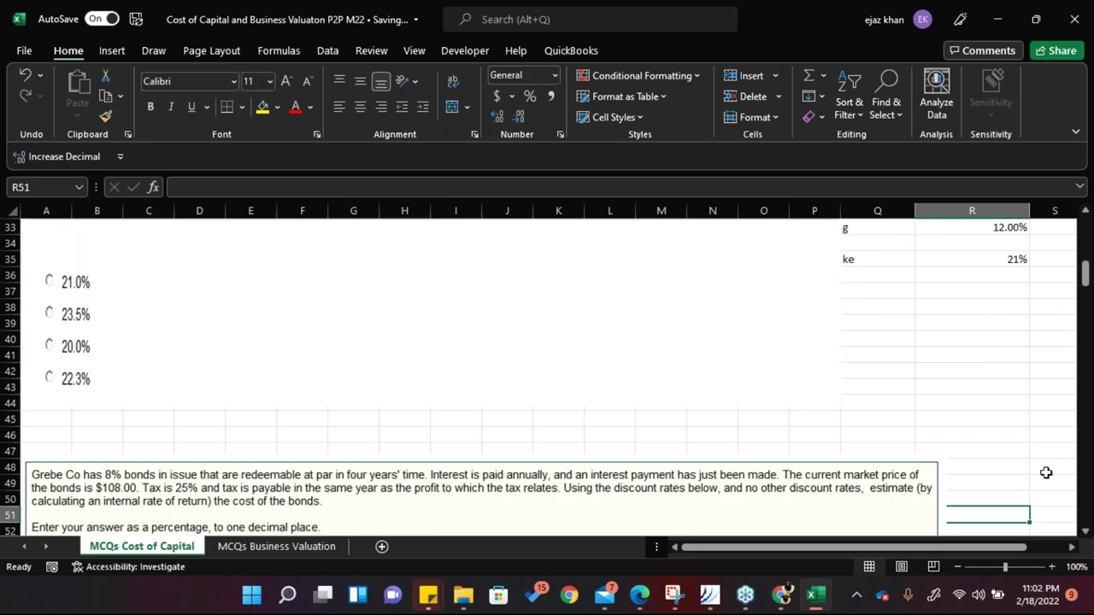
pyautogui.press('Down')
pyautogui.press('Down')
pyautogui.press('Down')
pyautogui.press('Down')
pyautogui.press('Down')
pyautogui.press('Down')
pyautogui.press('Down')
pyautogui.press('Down')
pyautogui.press('Down')
pyautogui.press('Down')
pyautogui.press('Down')
pyautogui.press('Down')
pyautogui.press('Down')
pyautogui.press('Down')
pyautogui.press('Down')
pyautogui.press('Down')
pyautogui.press('Down')
pyautogui.press('Down')
pyautogui.press('Down')
pyautogui.press('Down')
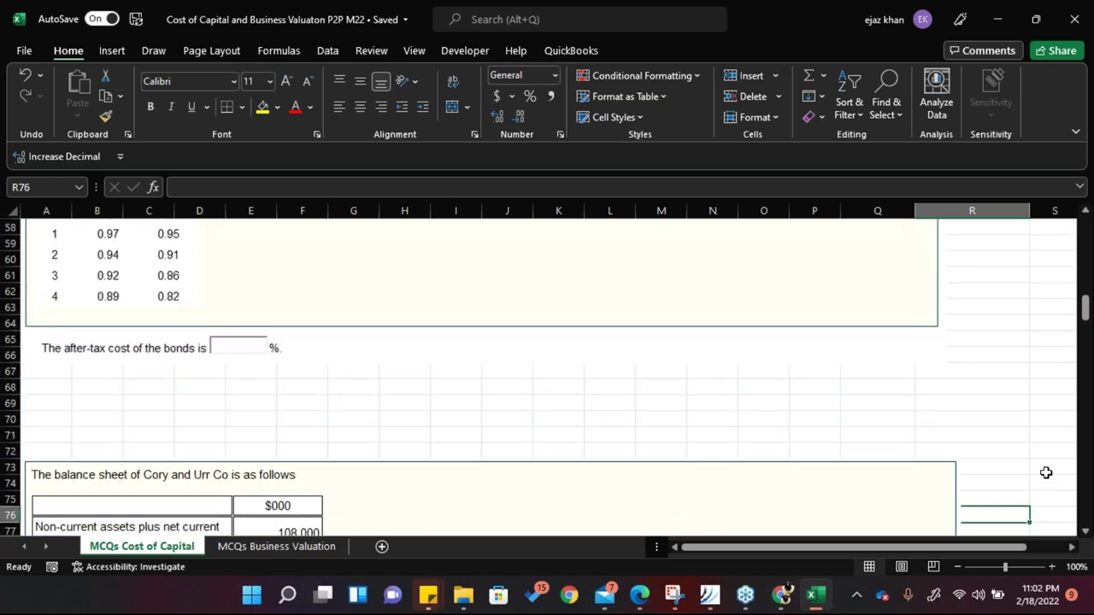
pyautogui.press('Down')
pyautogui.press('Down')
pyautogui.press('Down')
pyautogui.press('Down')
pyautogui.press('Down')
pyautogui.press('Down')
pyautogui.press('Down')
pyautogui.press('Up')
pyautogui.press('Up')
pyautogui.press('Up')
pyautogui.press('Up')
pyautogui.press('Up')
pyautogui.press('Up')
pyautogui.press('Up')
pyautogui.press('Up')
pyautogui.press('Up')
pyautogui.press('Up')
pyautogui.press('Up')
pyautogui.press('Up')
pyautogui.press('Up')
pyautogui.press('Up')
pyautogui.press('Up')
pyautogui.press('Up')
pyautogui.press('Up')
pyautogui.press('Up')
pyautogui.press('Up')
pyautogui.press('Up')
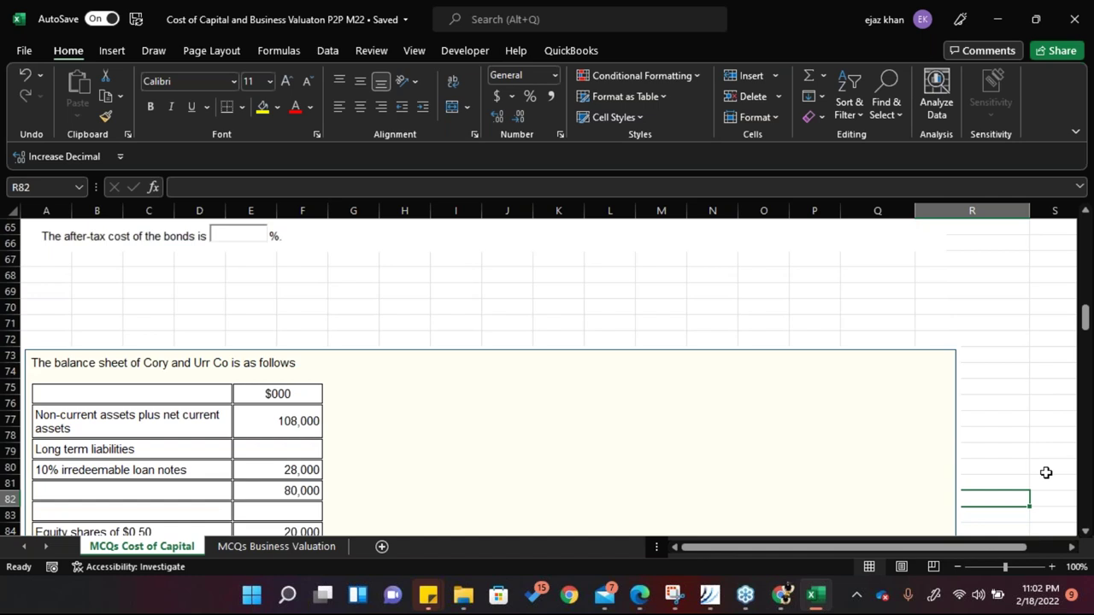
pyautogui.press('Up')
pyautogui.press('Up')
pyautogui.press('Up')
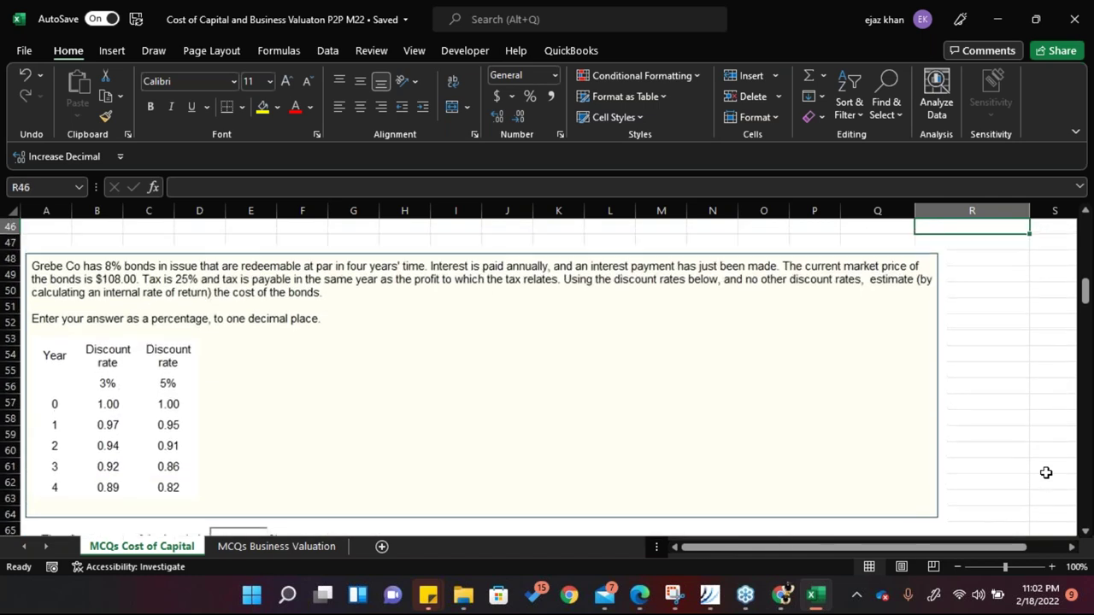
pyautogui.press('Down')
pyautogui.press('Down')
pyautogui.press('Down')
pyautogui.press('Down')
pyautogui.press('Down')
pyautogui.press('Down')
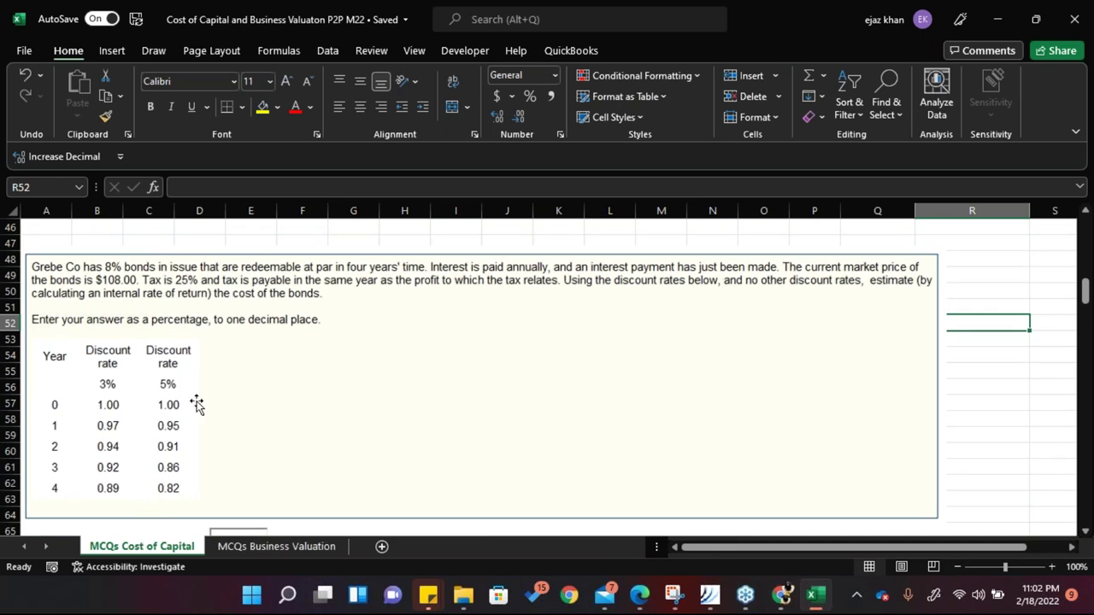
pyautogui.moveTo(48, 277)
pyautogui.mouseDown()
pyautogui.moveTo(80, 261)
pyautogui.moveTo(49, 264)
pyautogui.mouseUp()
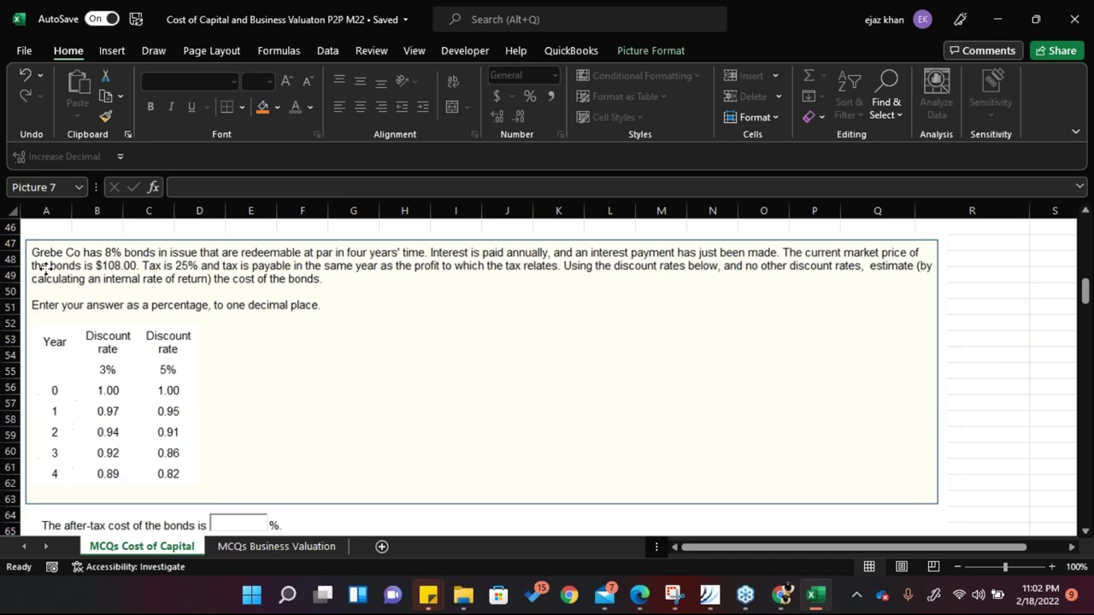
pyautogui.click(994, 348)
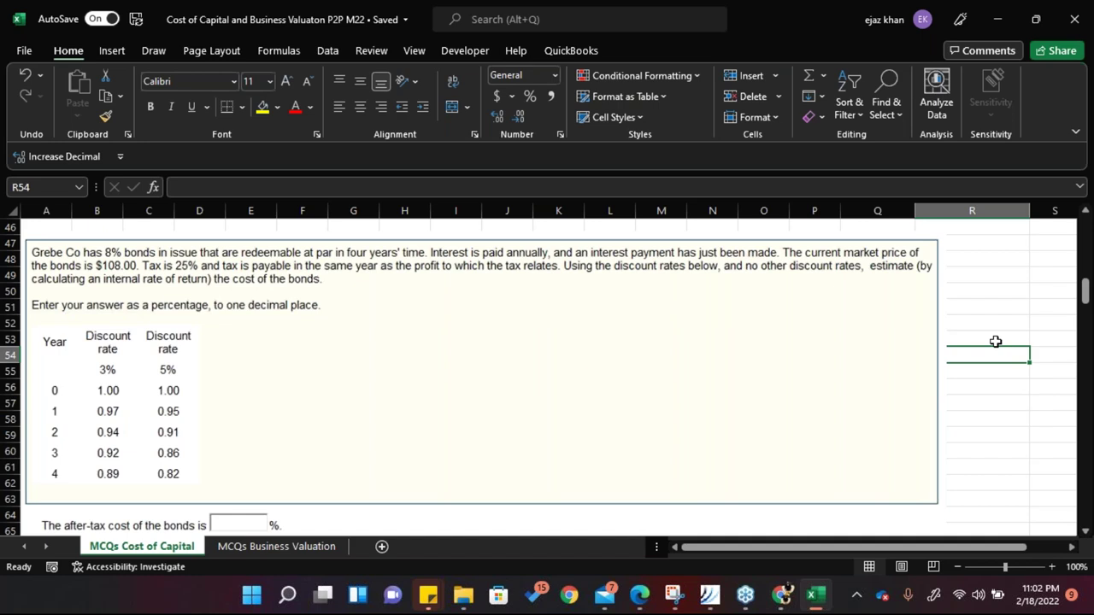
pyautogui.write('Coupon Rate')
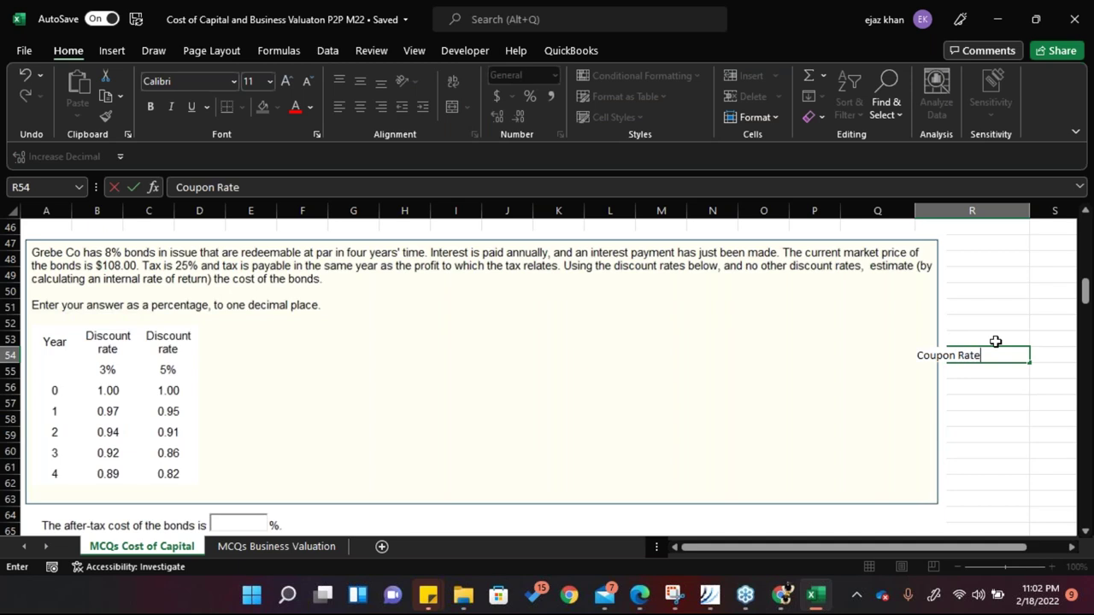
pyautogui.press('Return')
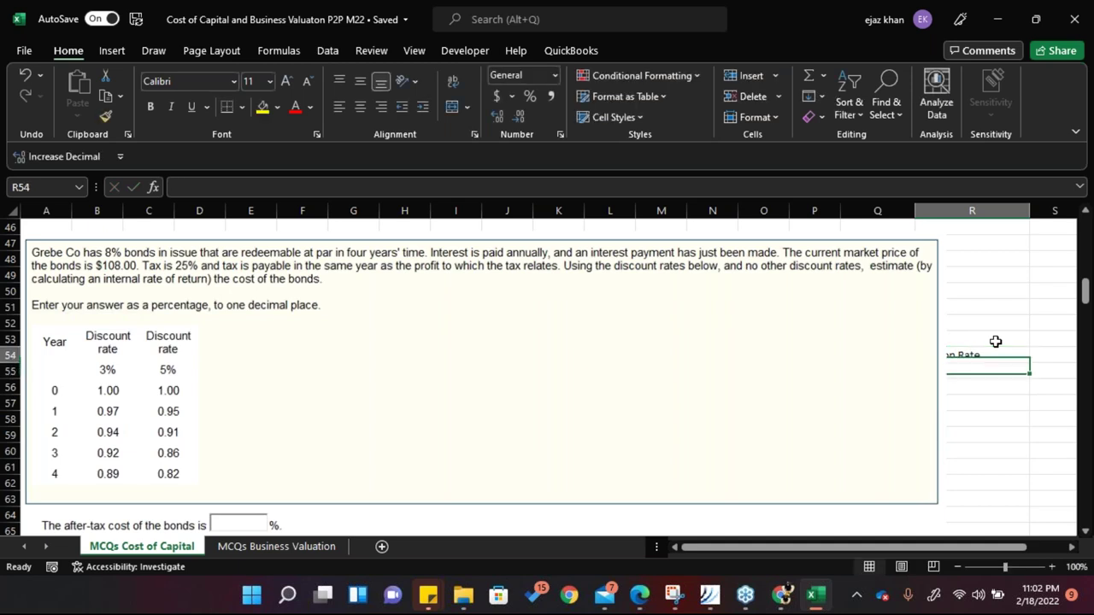
# - Move the label into S54 and extend it to Coupon Rate/Interest Rates
pyautogui.hotkey('ctrl', 'c')
pyautogui.press('Right')
pyautogui.press('Left')
pyautogui.press('Right')
pyautogui.hotkey('ctrl', 'v')
pyautogui.press('Left')
pyautogui.press('Right')
pyautogui.press('F2')
pyautogui.write('/Int ')
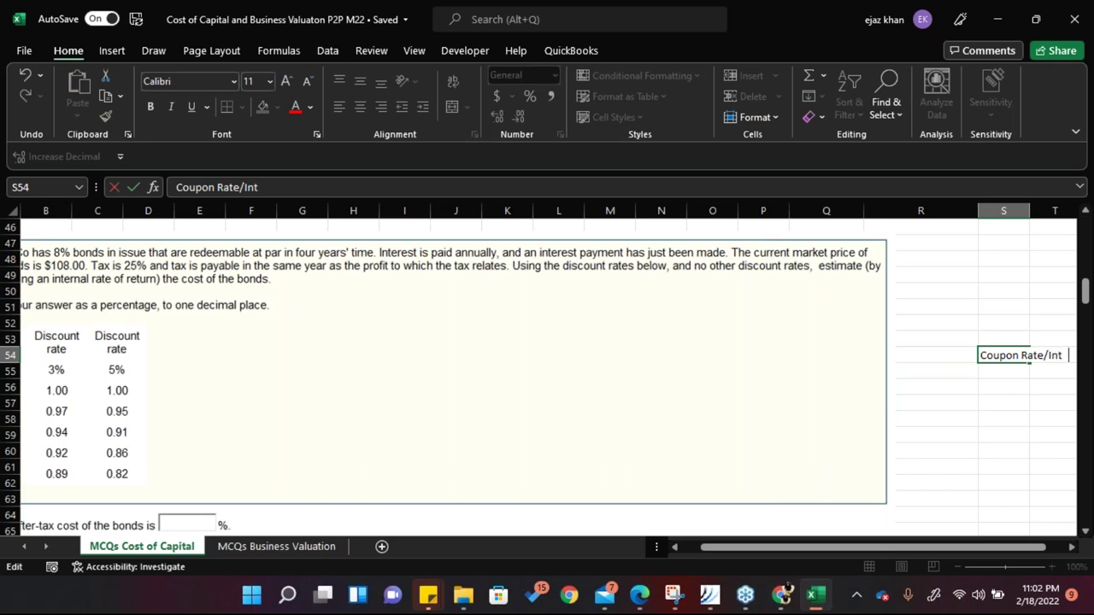
pyautogui.write('erest Rates')
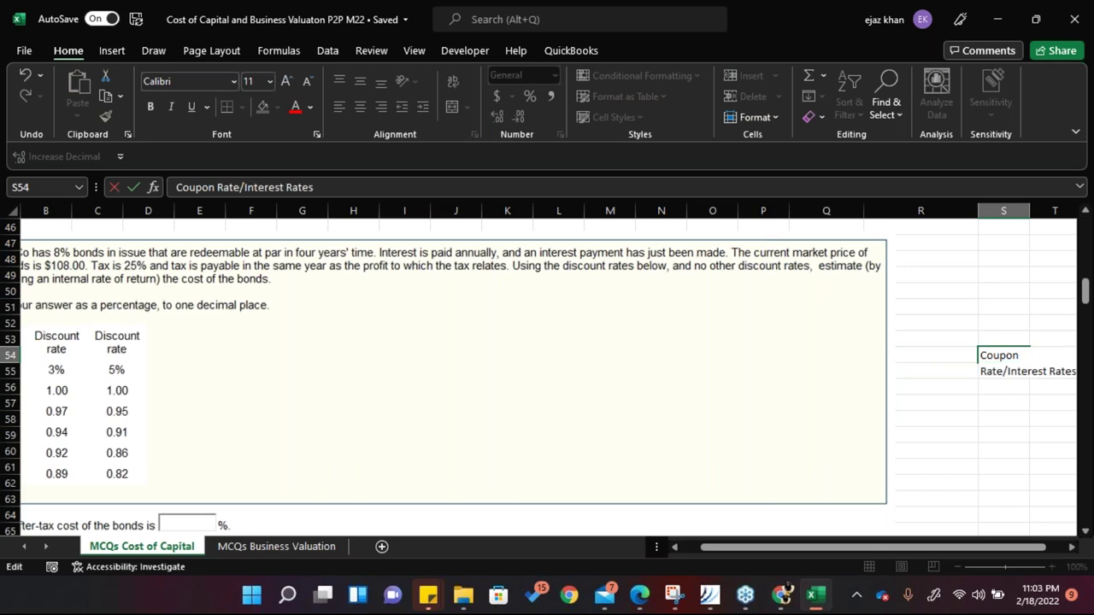
pyautogui.press('Return')
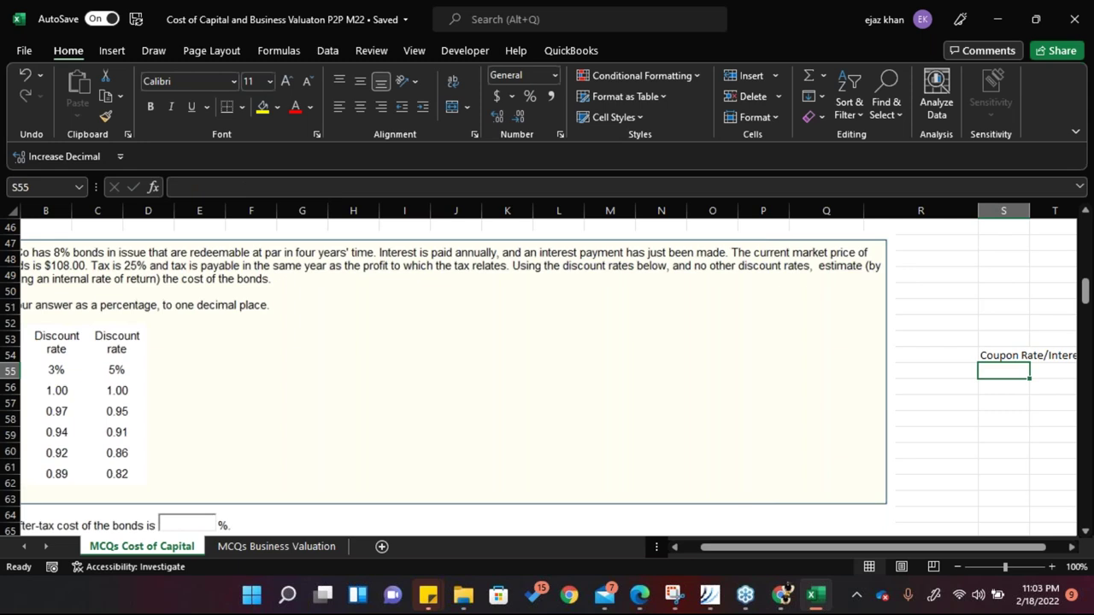
# - Enter kd/IRR/Interest yield in S55 below the coupon-rate label
pyautogui.write('kk')
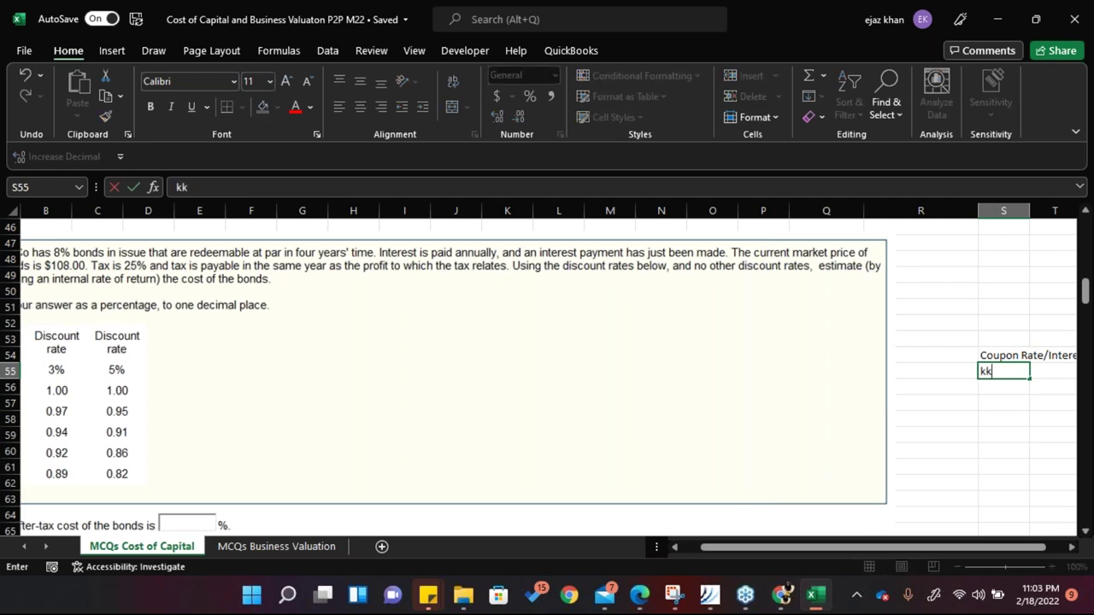
pyautogui.press('BackSpace')
pyautogui.write('d/IRR/Interes')
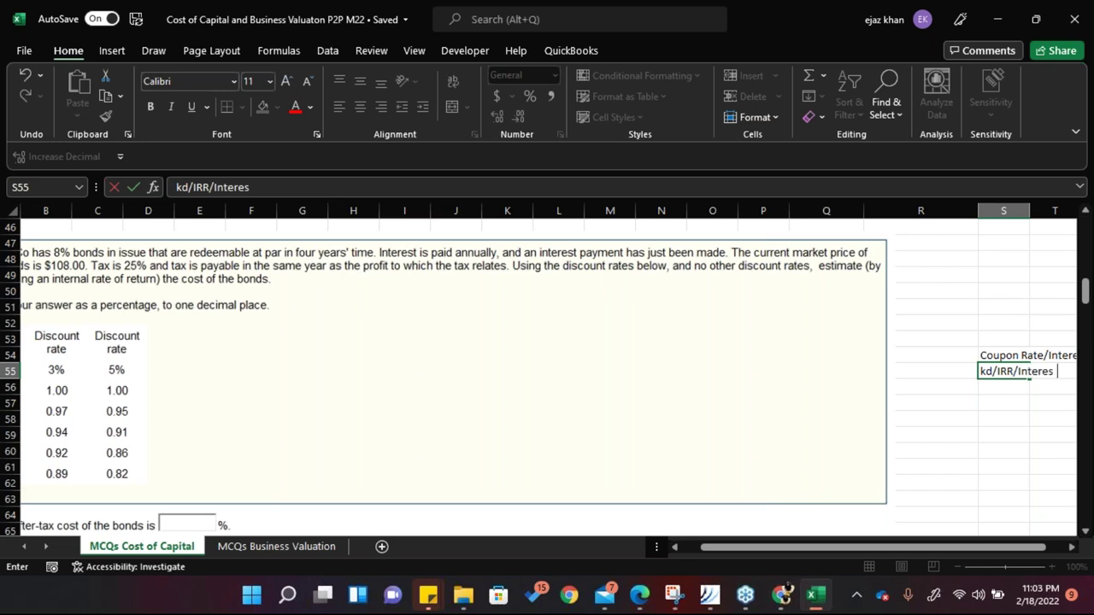
pyautogui.write('t yiel')
pyautogui.click(1003, 402)
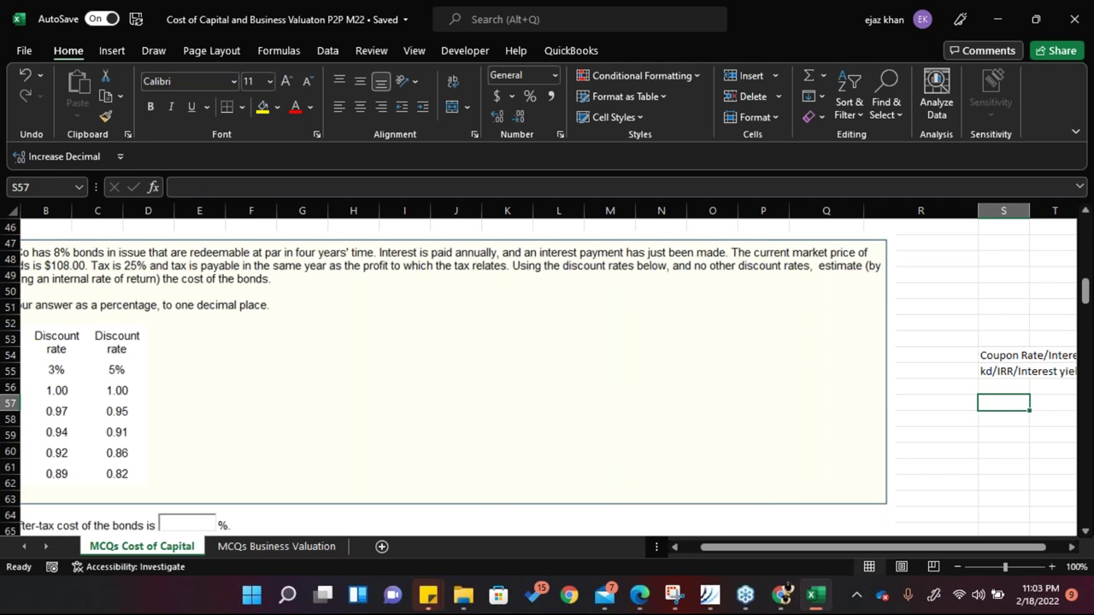
pyautogui.click(1003, 371)
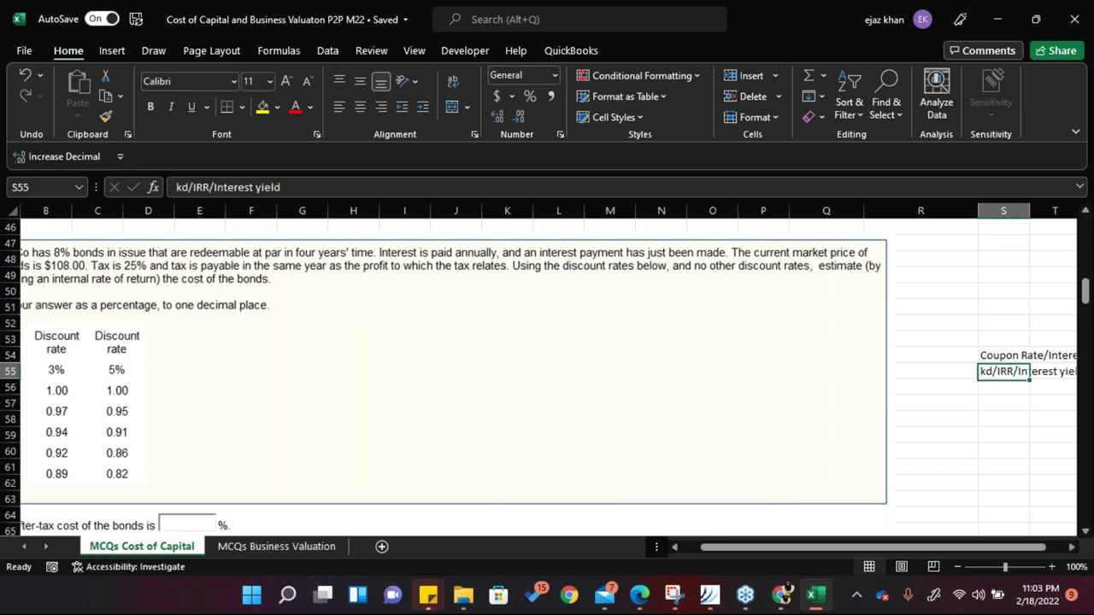
pyautogui.moveTo(1003, 355); pyautogui.dragTo(1003, 370)
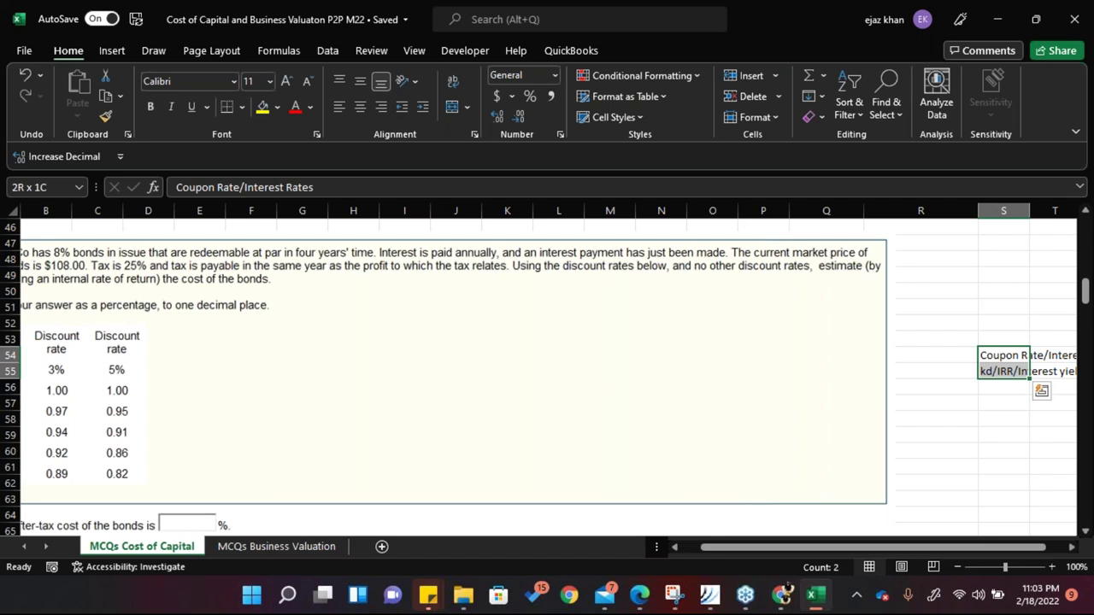
pyautogui.hotkey('ctrl', 'c')
pyautogui.click(1004, 371)
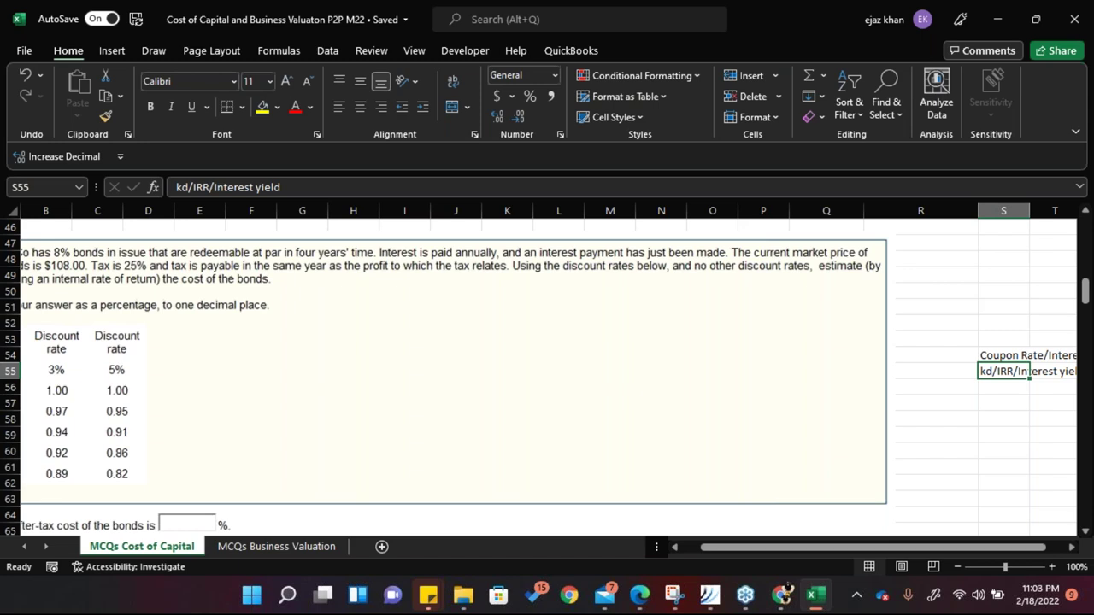
pyautogui.click(987, 311)
# - Enter the $100 face value in S48, 7% coupon in S49 and $105 redemption value in S50
pyautogui.click(983, 256)
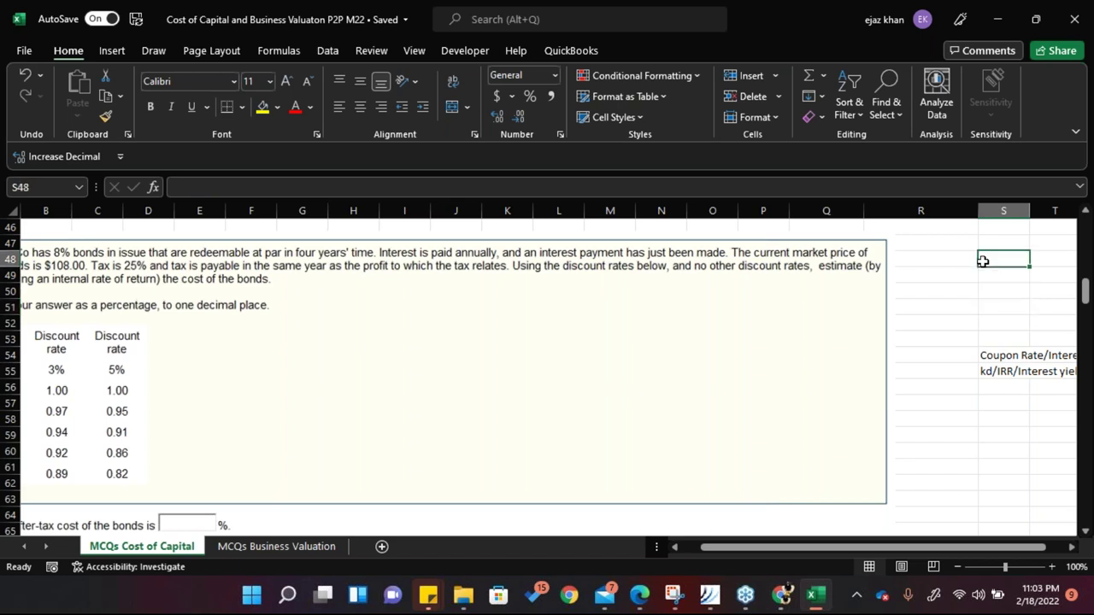
pyautogui.write('$')
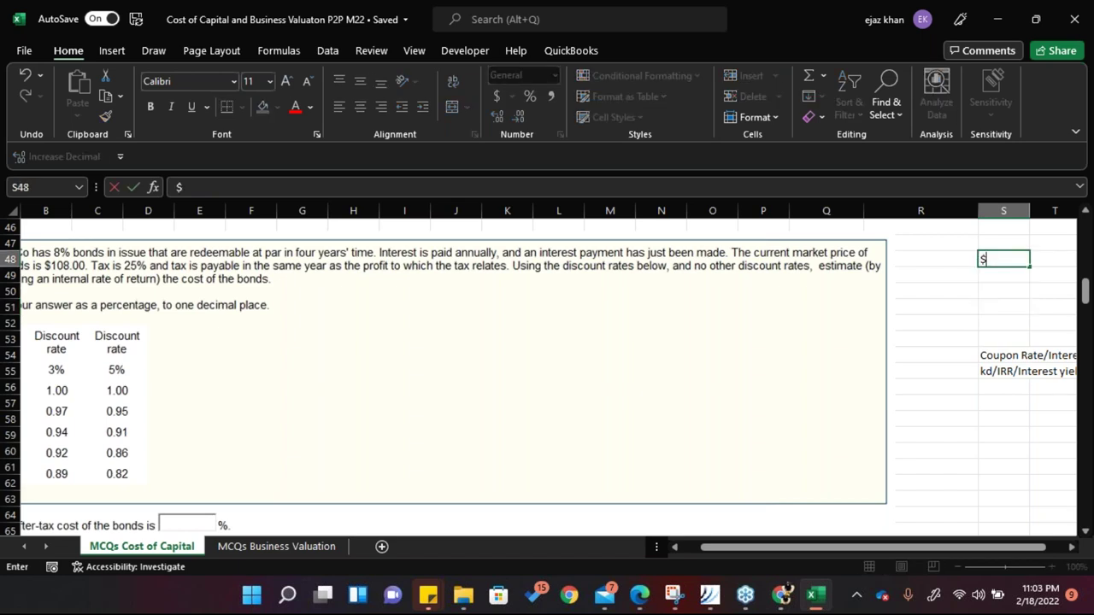
pyautogui.write('100')
pyautogui.press('Return')
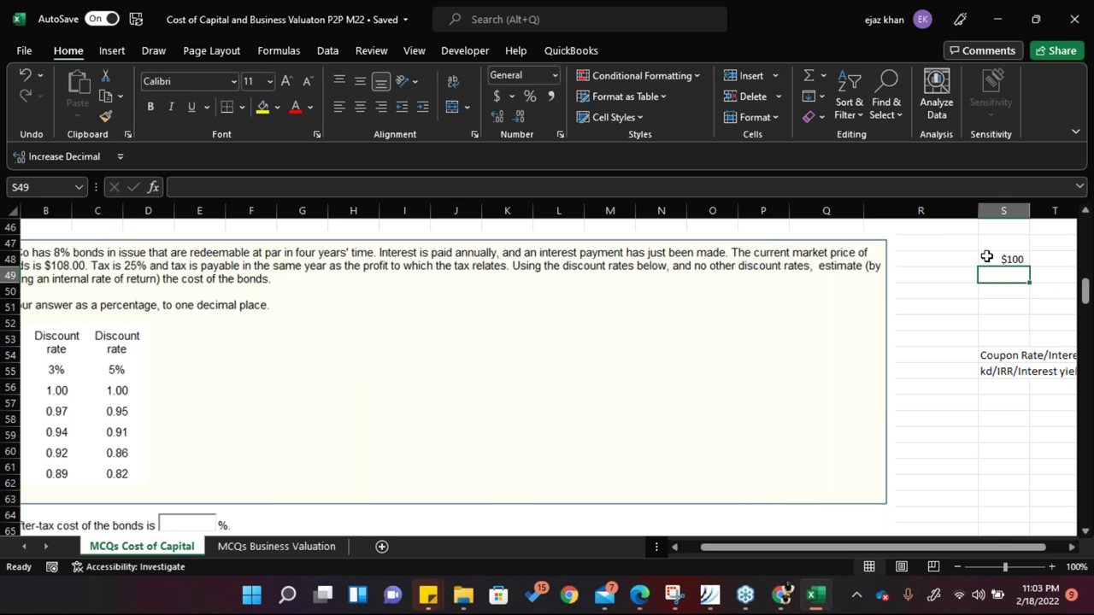
pyautogui.click(985, 258)
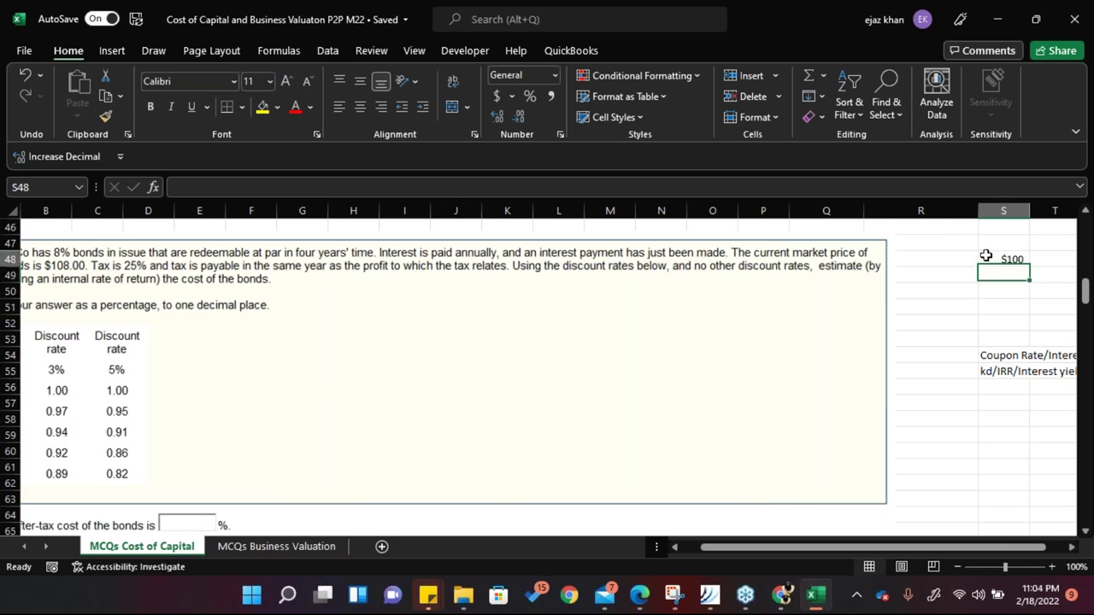
pyautogui.click(986, 271)
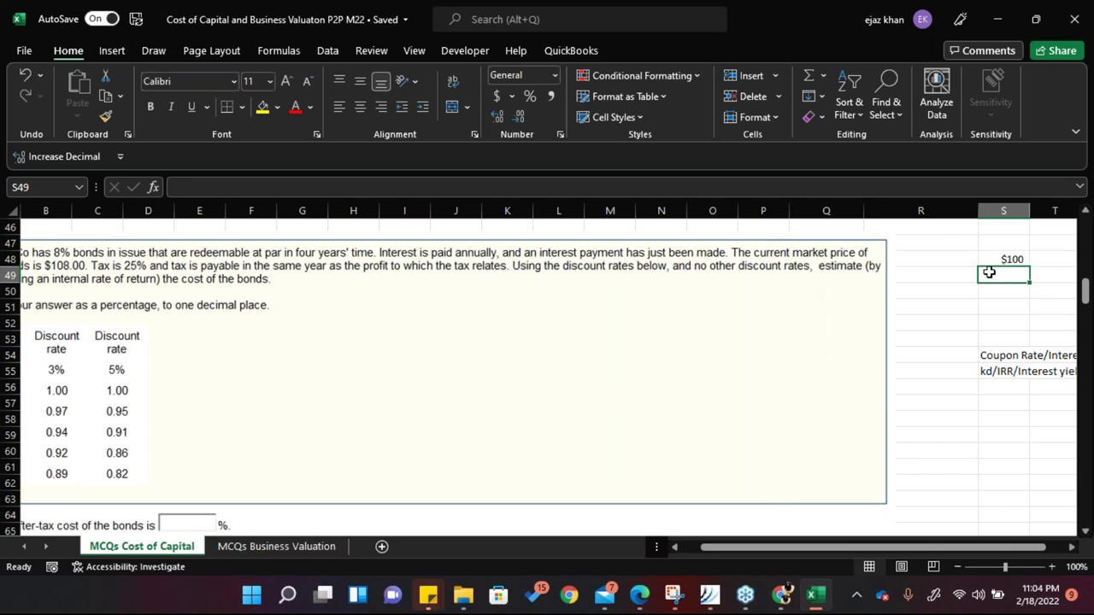
pyautogui.write('=')
pyautogui.write('7%')
pyautogui.hotkey('ctrl', 'Return')
pyautogui.click(1003, 291)
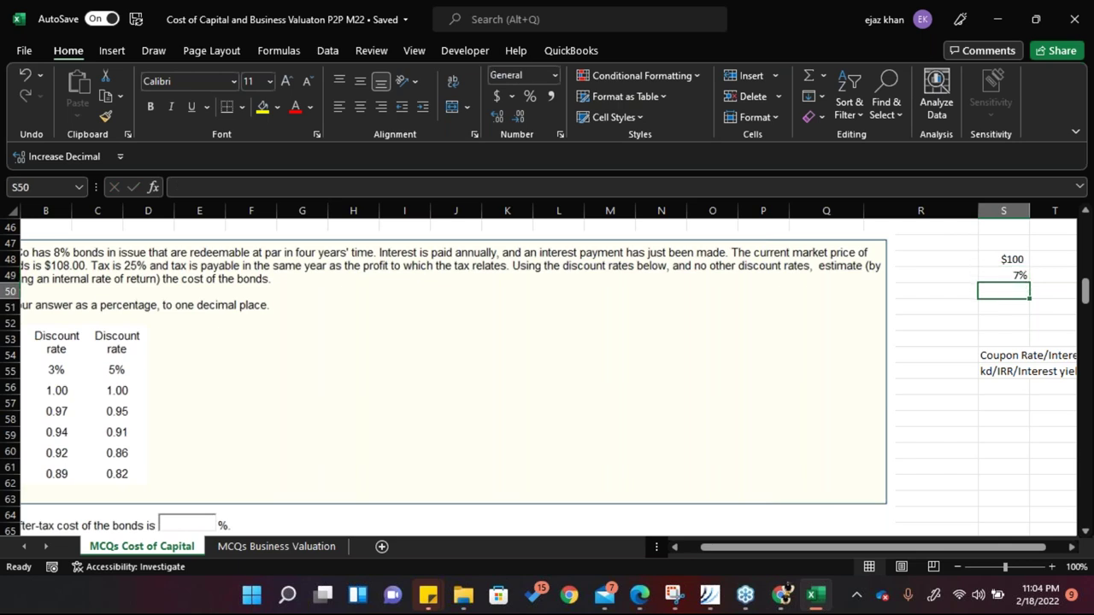
pyautogui.press('Up')
pyautogui.press('Up')
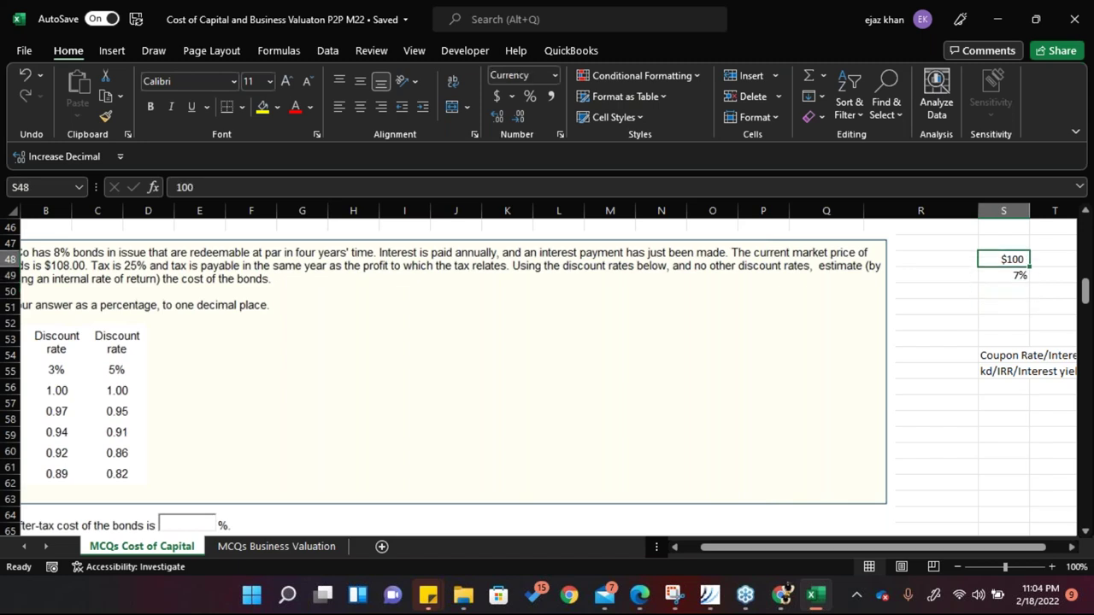
pyautogui.press('Down')
pyautogui.press('Down')
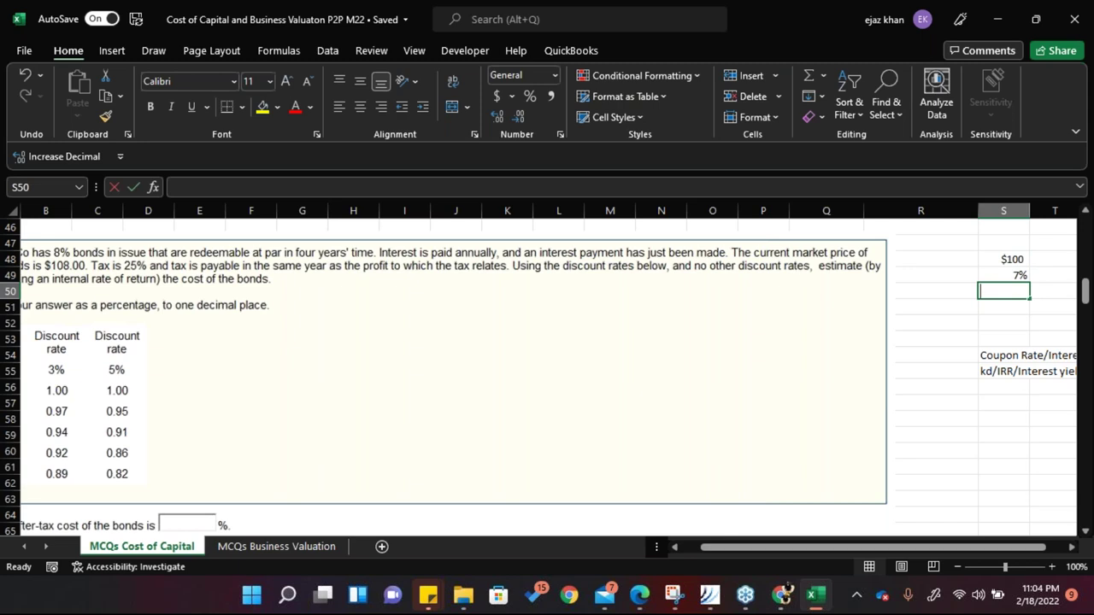
pyautogui.hotkey('ctrl', 'Return')
pyautogui.press('Up')
pyautogui.press('Up')
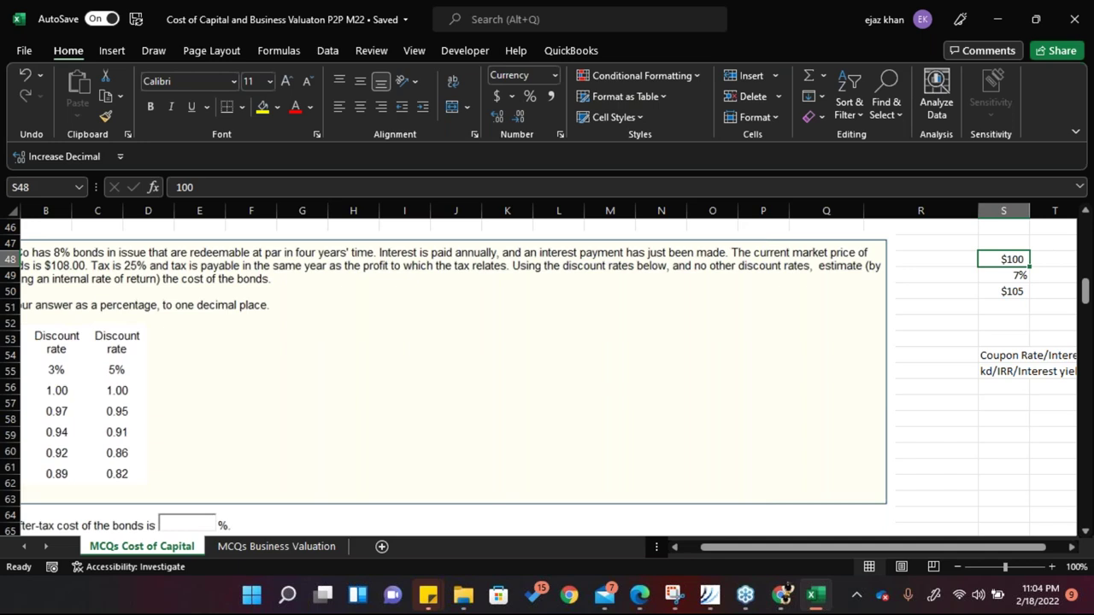
# - Walk through the $100, 7% and $105 bond inputs in S48–S50 while explaining them
pyautogui.click(1003, 275)
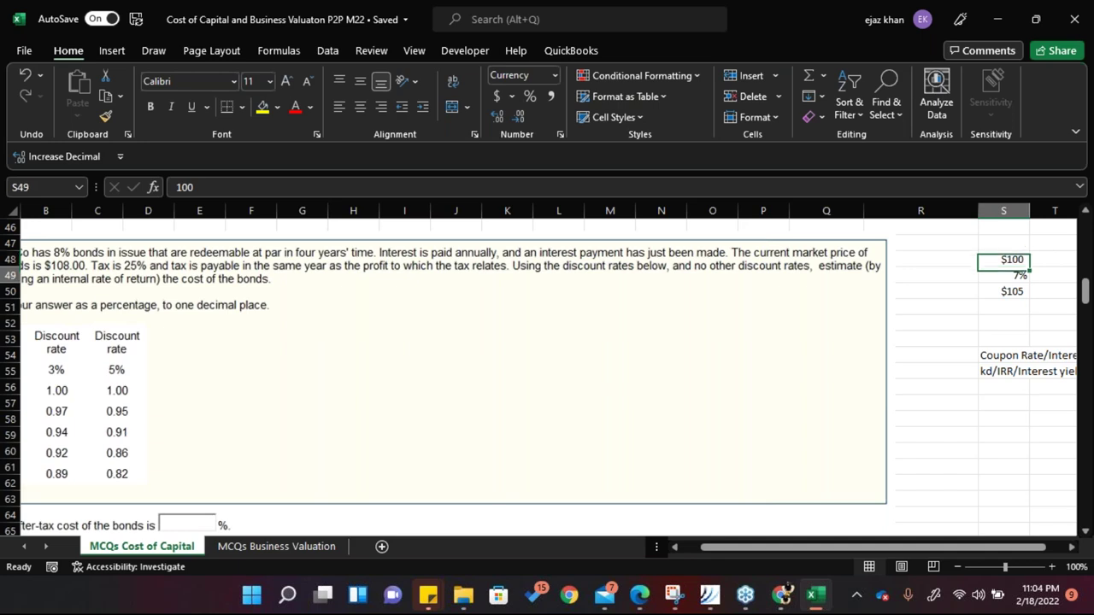
pyautogui.click(1003, 291)
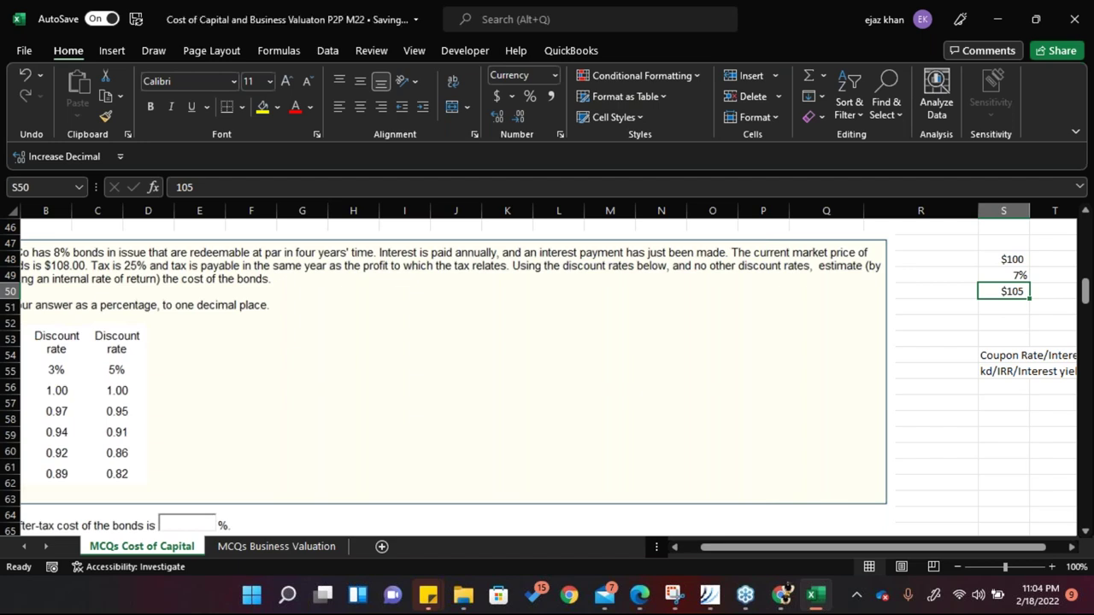
pyautogui.click(1003, 275)
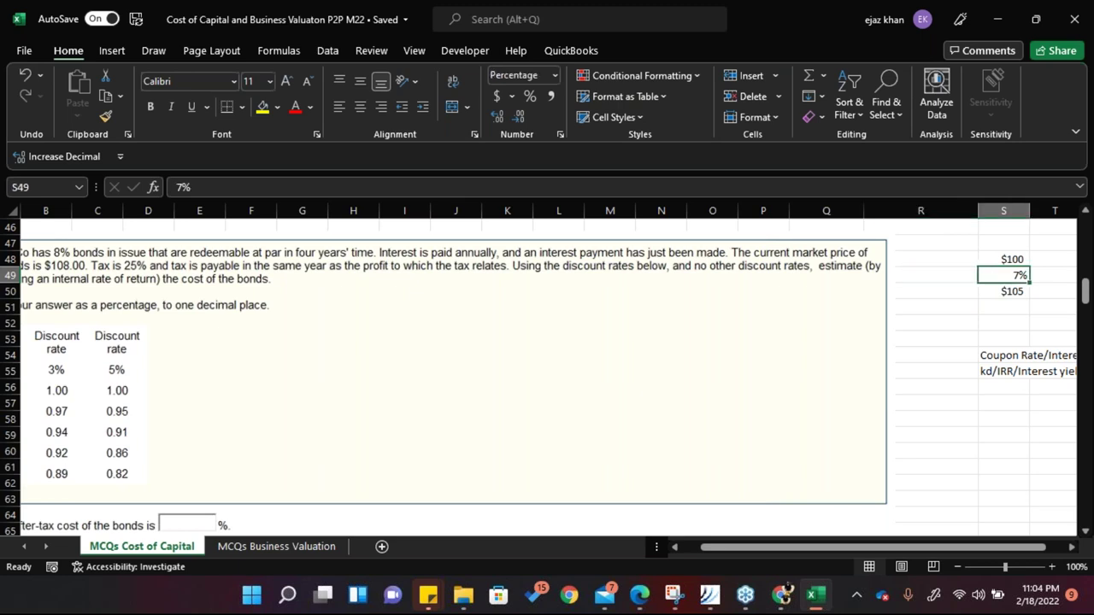
pyautogui.click(1003, 259)
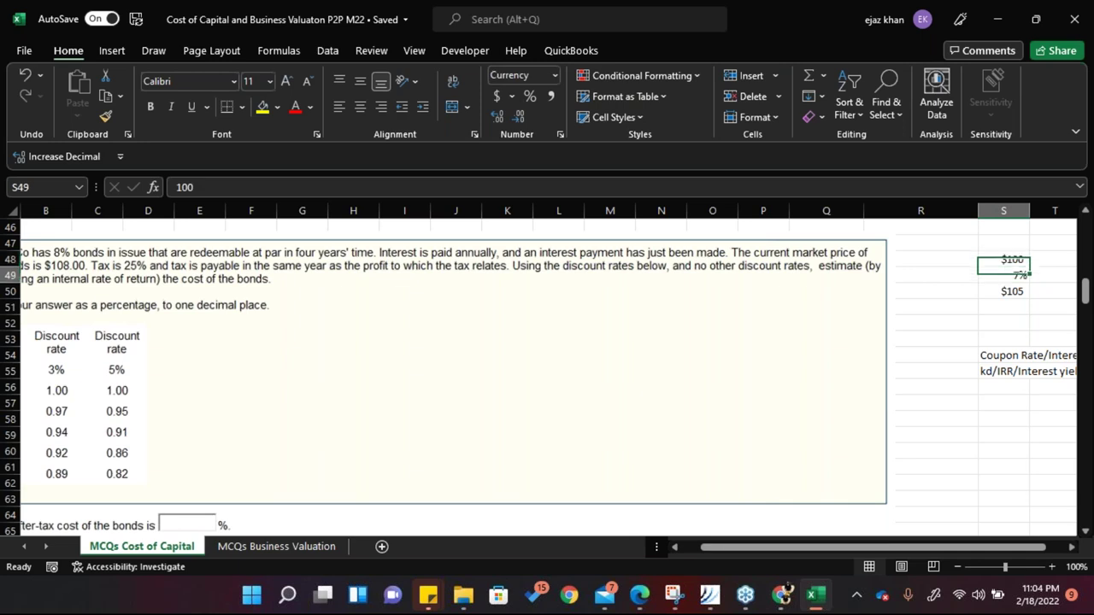
pyautogui.click(1004, 276)
pyautogui.click(1003, 291)
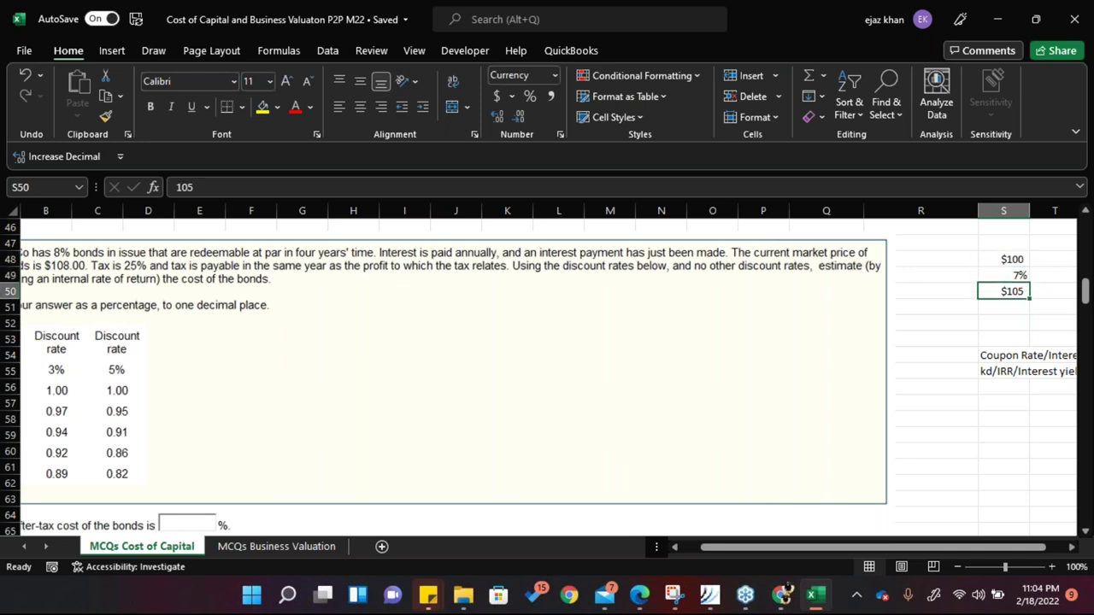
pyautogui.click(1003, 275)
pyautogui.click(1003, 259)
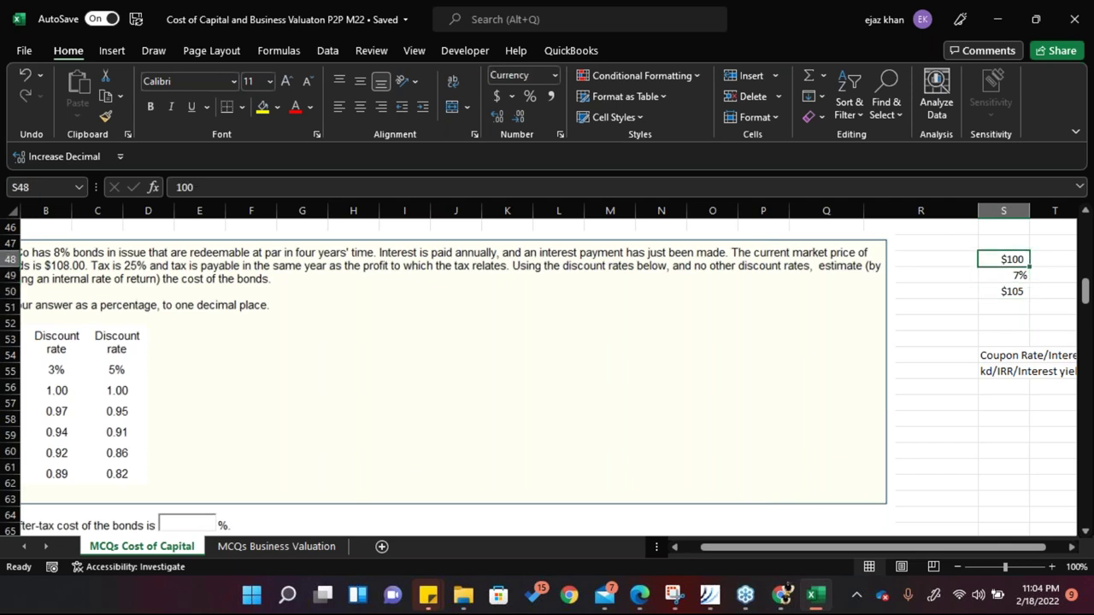
pyautogui.click(1003, 275)
pyautogui.click(1004, 292)
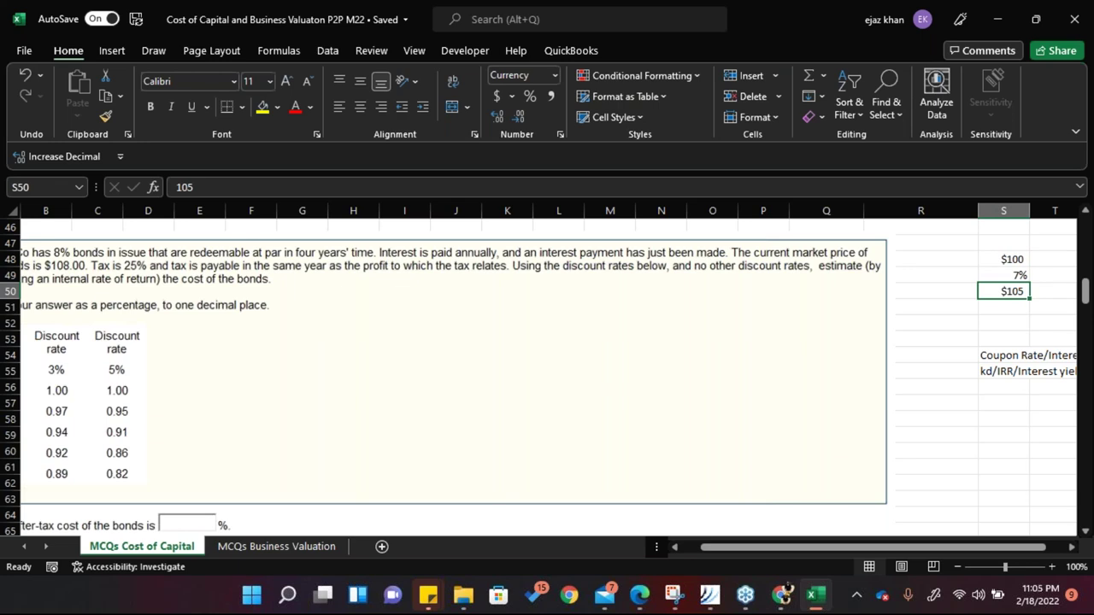
pyautogui.click(1003, 275)
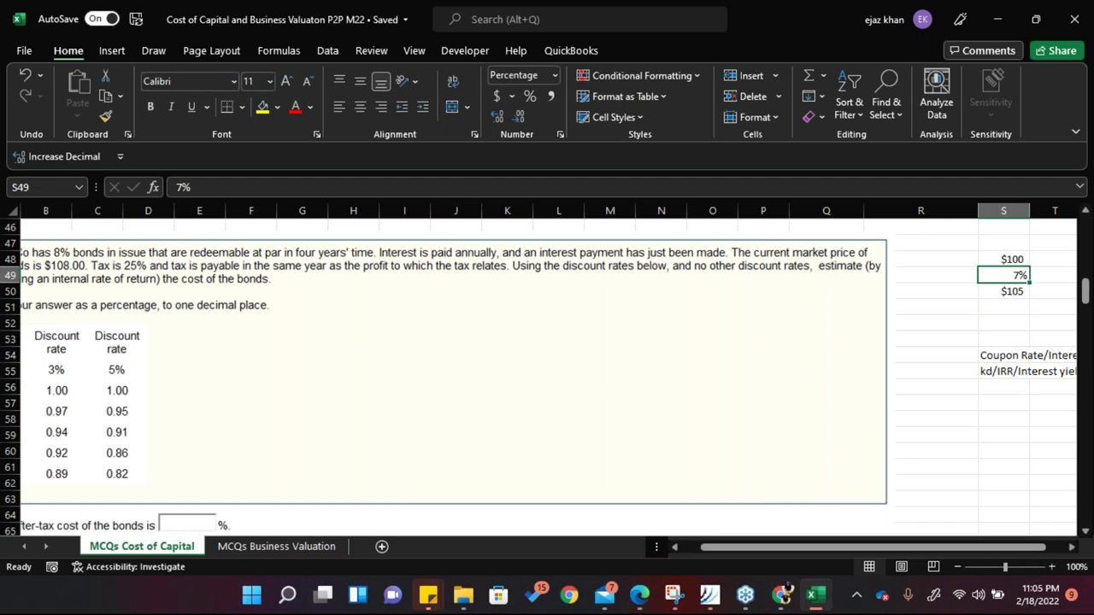
pyautogui.press('Down')
pyautogui.press('Down')
pyautogui.press('Down')
pyautogui.press('Down')
pyautogui.press('Down')
pyautogui.press('Down')
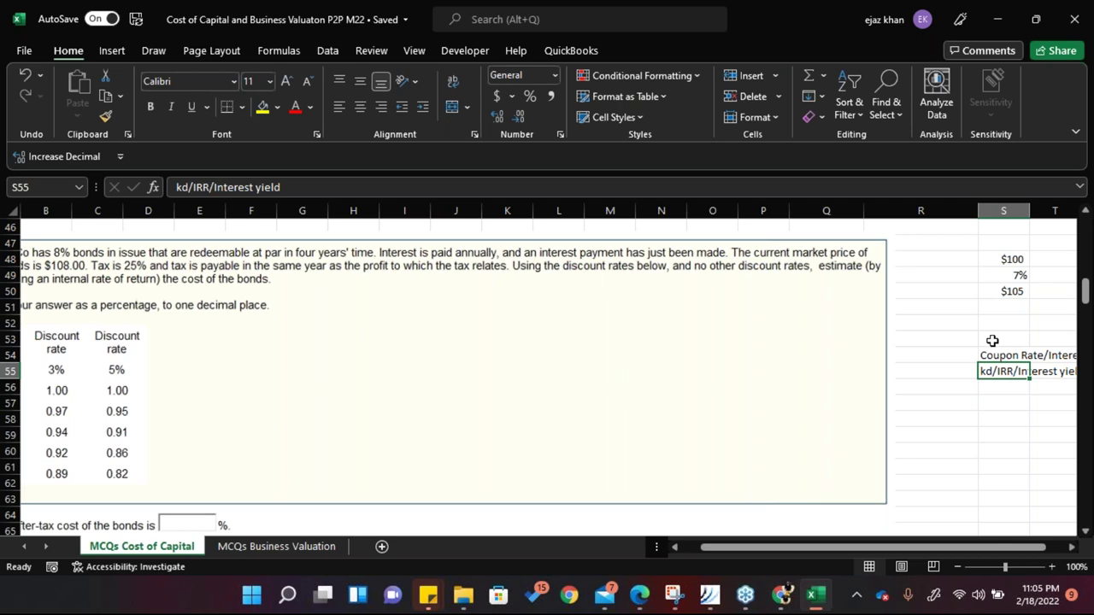
# - Clear the S54:S55 labels and the $100, 7% and $105 values in S48 downward
pyautogui.moveTo(992, 357); pyautogui.dragTo(991, 368)
pyautogui.press('Delete')
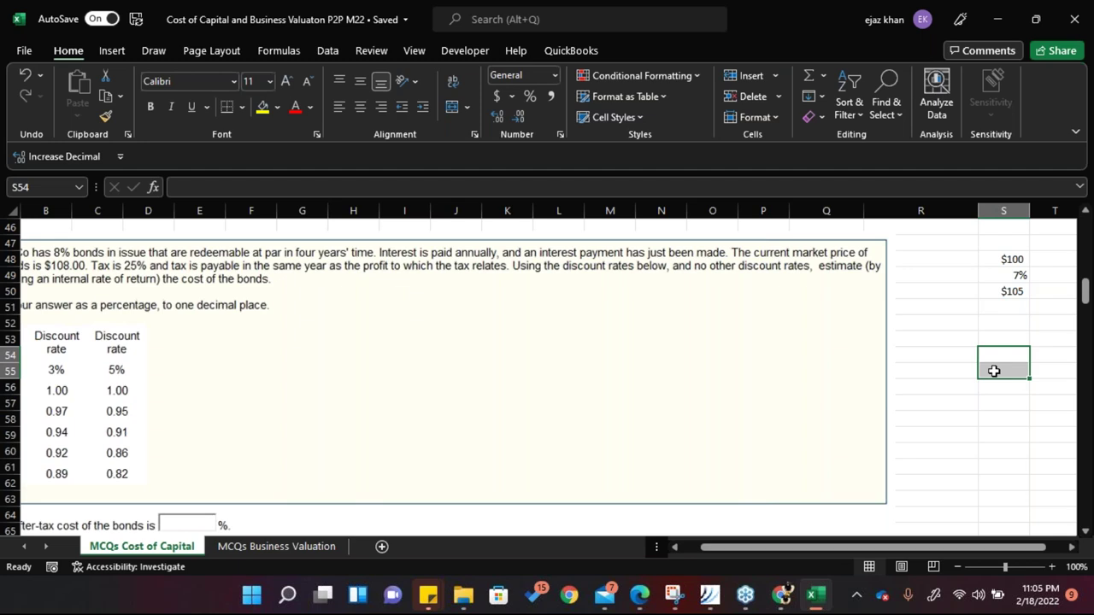
pyautogui.moveTo(995, 259); pyautogui.dragTo(996, 301)
pyautogui.press('Delete')
pyautogui.hscroll(-1, 117, 266)
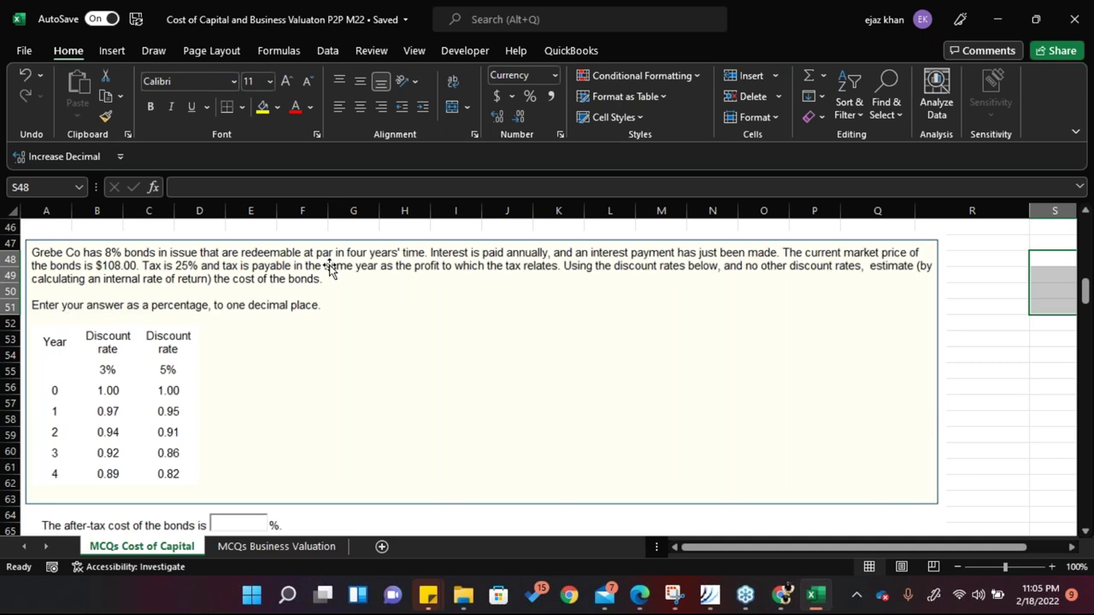
# - Nudge the Grebe Co question picture slightly right and return to cell R48
pyautogui.moveTo(330, 268)
pyautogui.mouseDown()
pyautogui.moveTo(349, 267)
pyautogui.moveTo(322, 276)
pyautogui.moveTo(345, 252)
pyautogui.mouseUp()
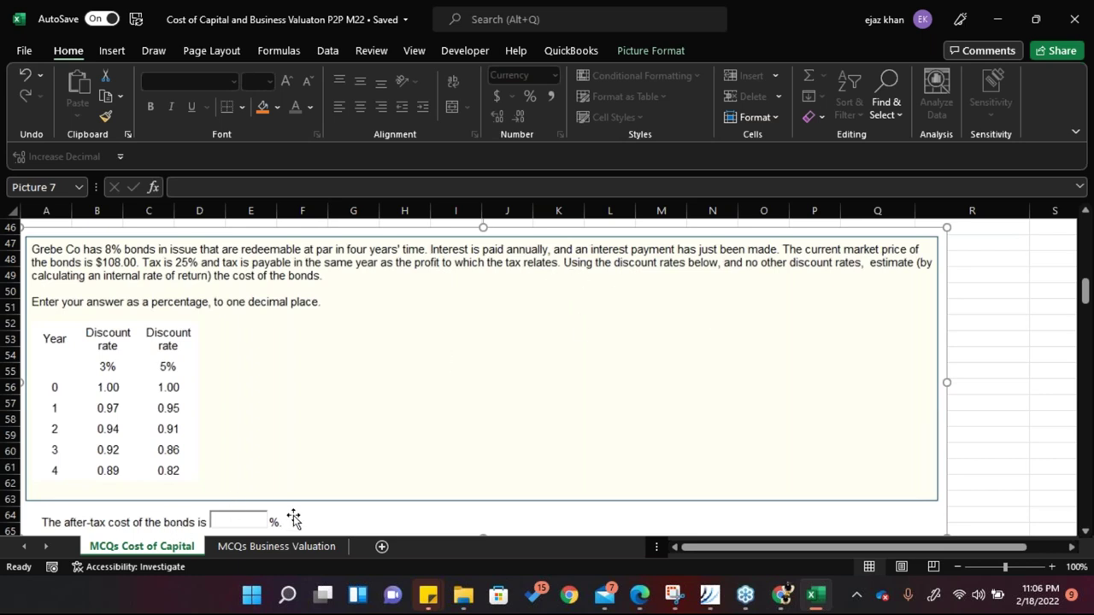
pyautogui.click(1006, 252)
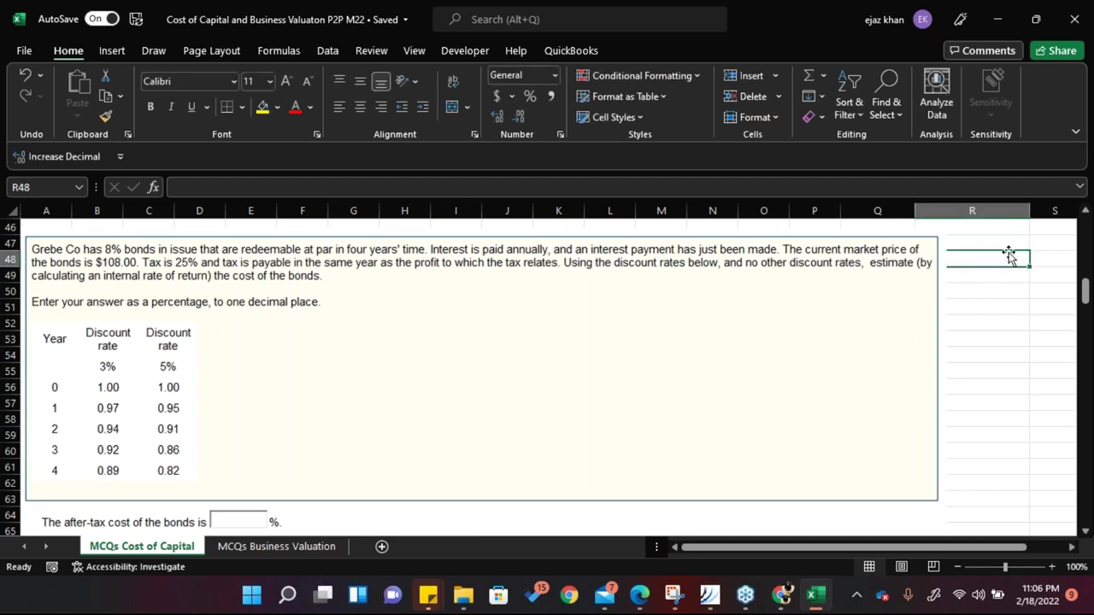
pyautogui.press('Right')
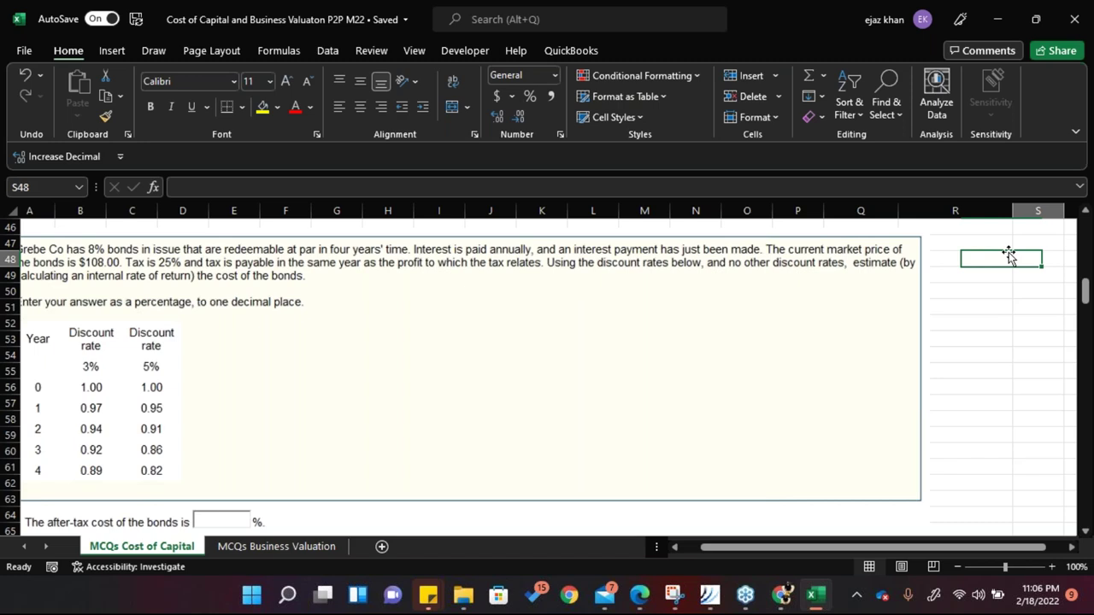
pyautogui.press('Home')
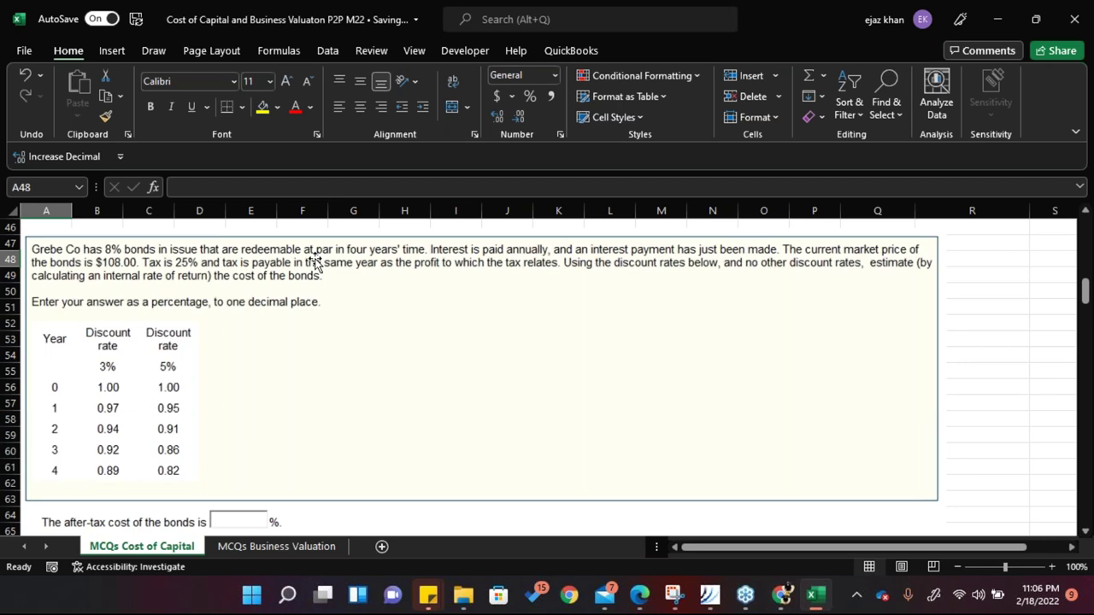
pyautogui.click(1002, 310)
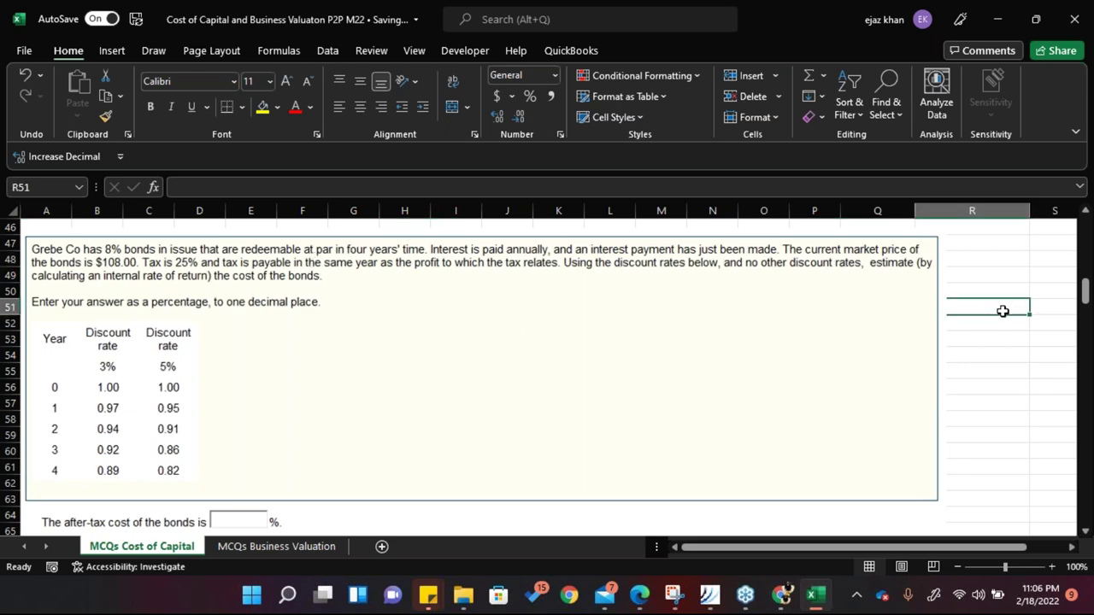
pyautogui.press('Up')
pyautogui.press('Up')
pyautogui.press('Up')
pyautogui.hscroll(2, 1003, 311)
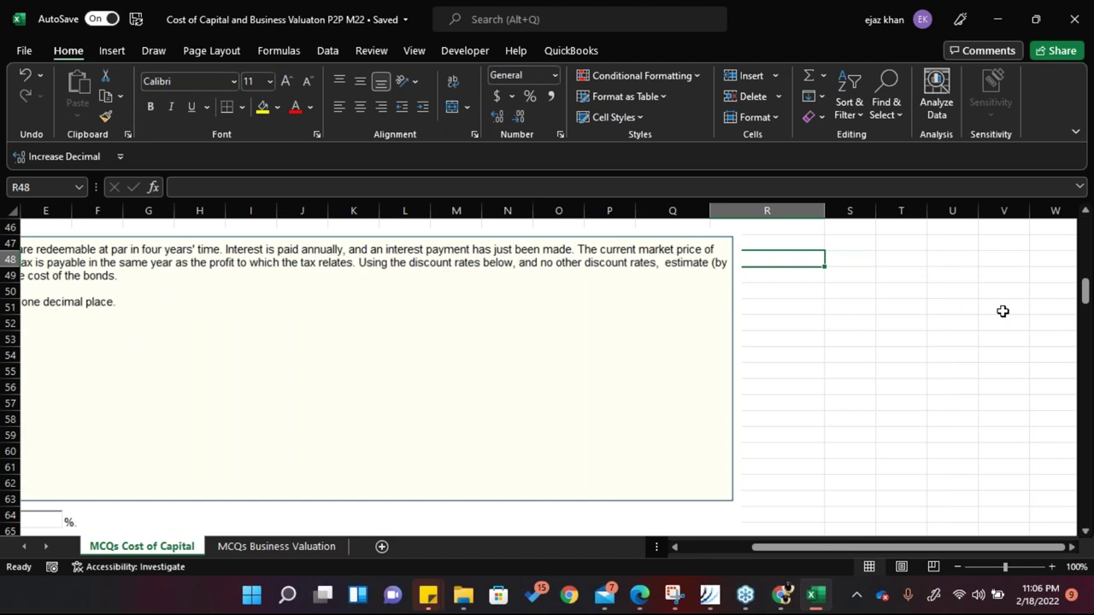
# - Add a Year heading in cell S49
pyautogui.press('Right')
pyautogui.press('Down')
pyautogui.press('Left')
pyautogui.press('Right')
pyautogui.press('Left')
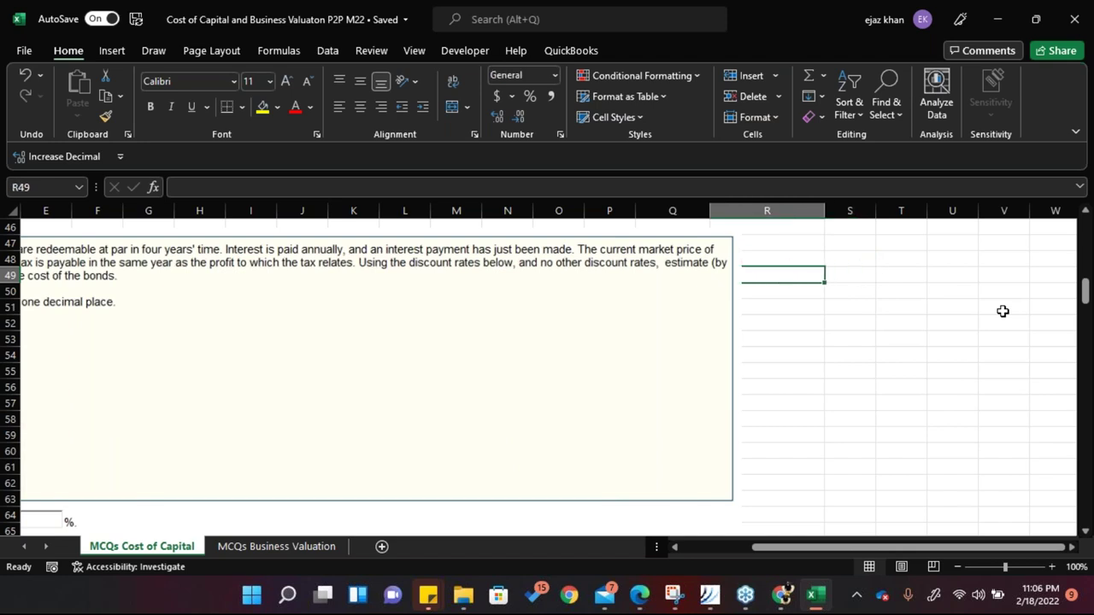
pyautogui.write('Year')
pyautogui.press('Escape')
pyautogui.press('Right')
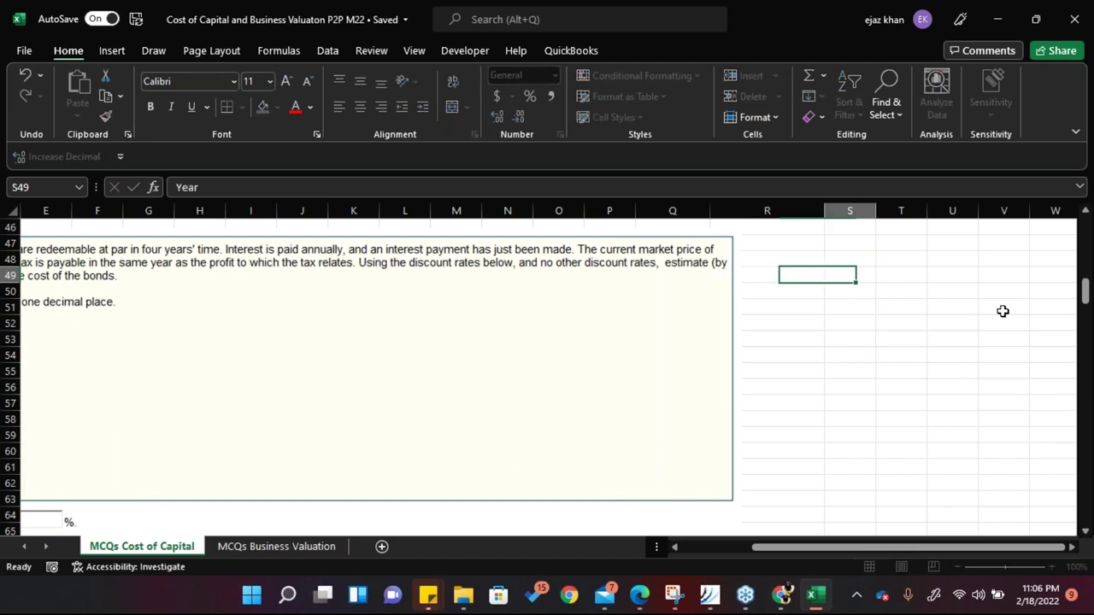
pyautogui.press('Left')
pyautogui.press('Right')
pyautogui.press('Left')
pyautogui.press('Right')
pyautogui.write('Year')
pyautogui.press('Return')
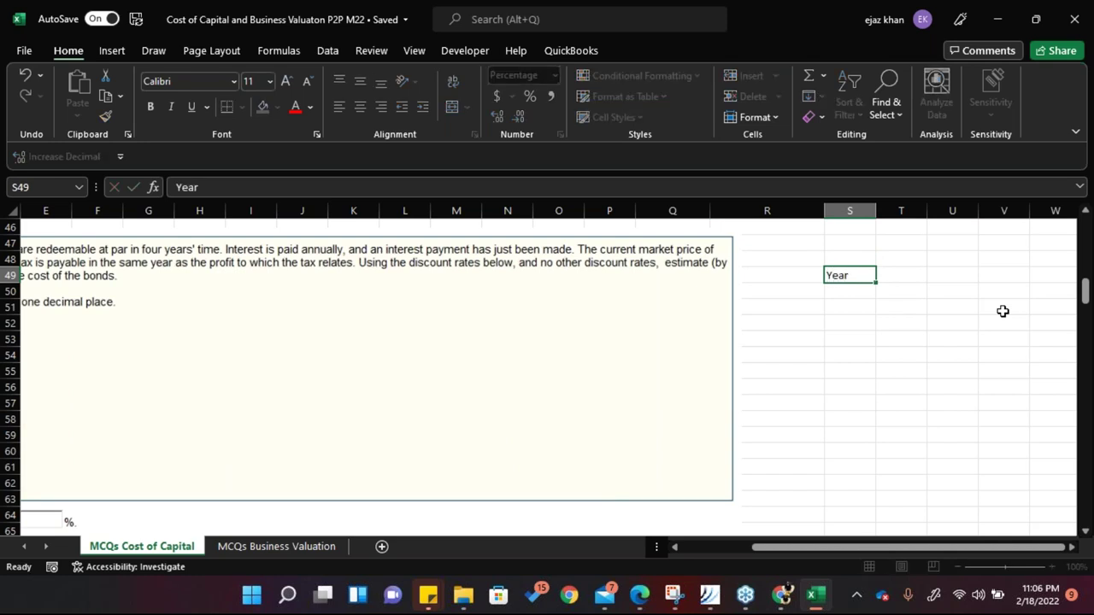
# - Enter year 0 in S50 and format S50:S54 as numbers with no decimals
pyautogui.write('0')
pyautogui.press('Right')
pyautogui.press('Up')
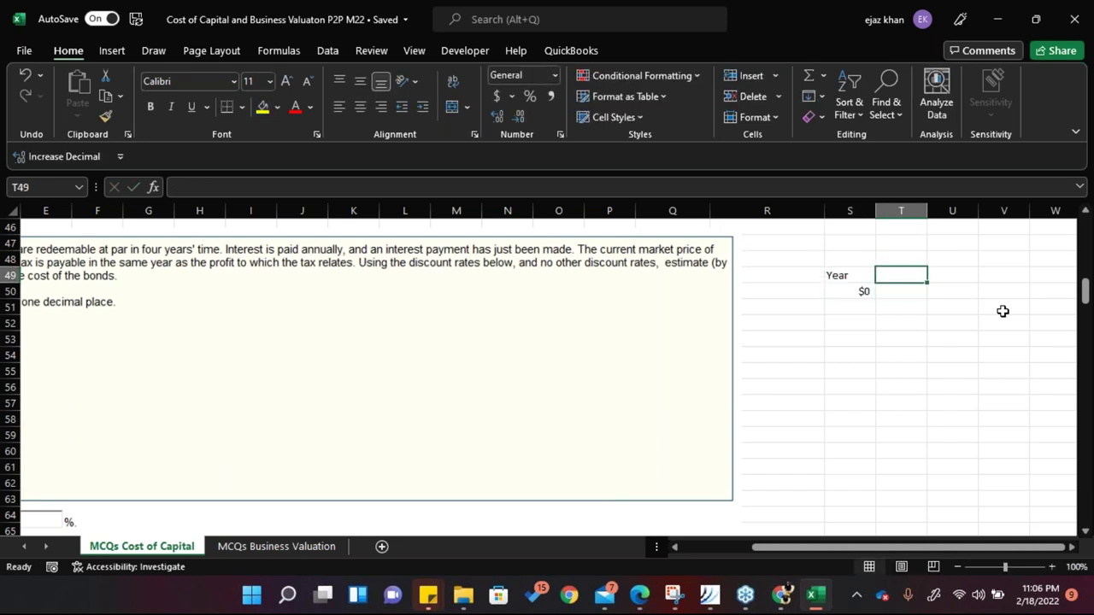
pyautogui.press('Left')
pyautogui.press('Down')
pyautogui.hotkey('shift', 'Down')
pyautogui.hotkey('shift', 'Down')
pyautogui.hotkey('shift', 'Down')
pyautogui.hotkey('shift', 'Down')
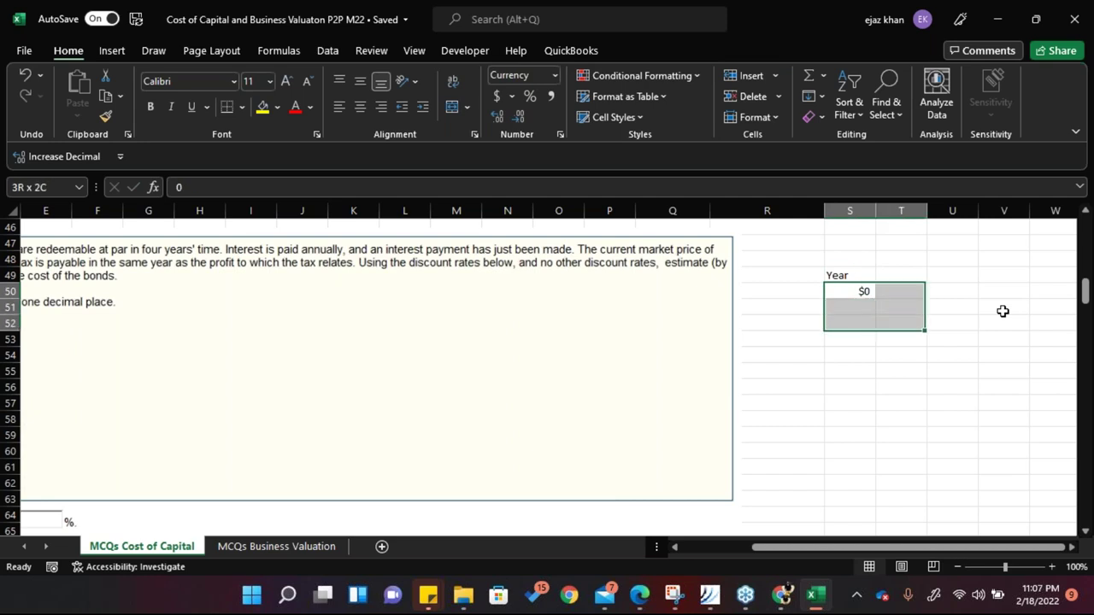
pyautogui.click(555, 79)
pyautogui.click(547, 147)
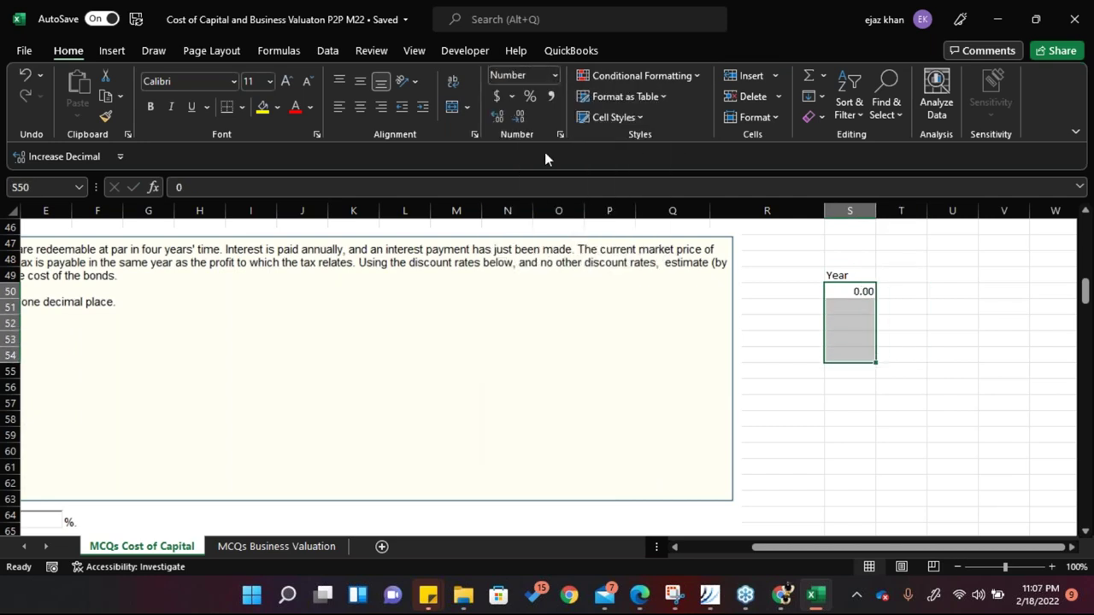
pyautogui.click(520, 116)
pyautogui.hotkey('shift', 'Up')
pyautogui.hotkey('shift', 'Up')
pyautogui.hotkey('shift', 'Up')
pyautogui.hotkey('shift', 'Up')
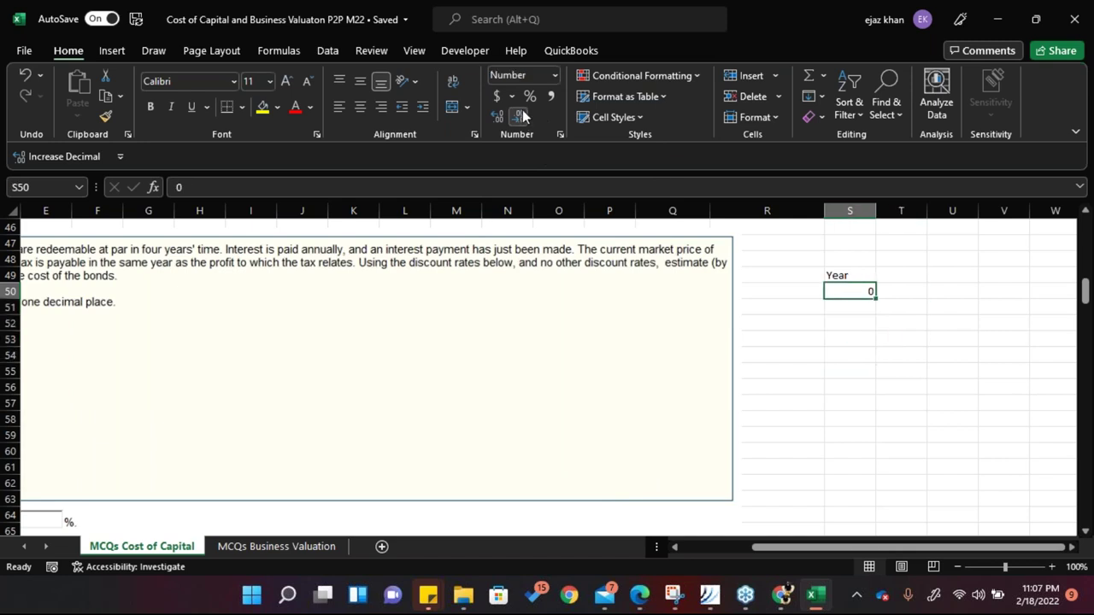
# - Enter the year 0 cash flow -108 labelled MV, under a C.F heading in U49
pyautogui.hscroll(-3, 722, 551)
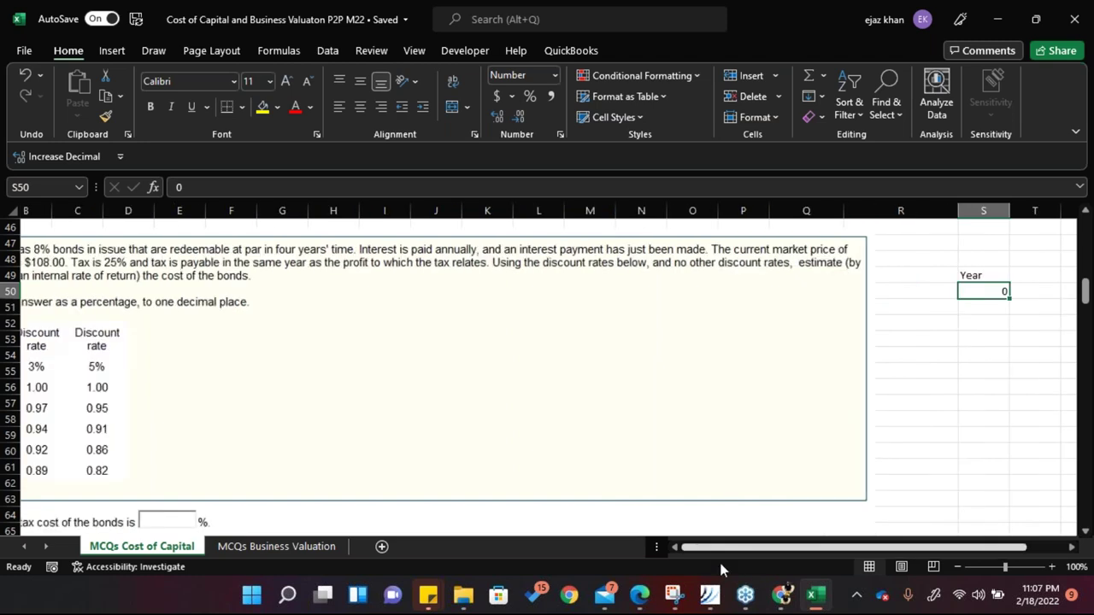
pyautogui.hscroll(-1, 720, 564)
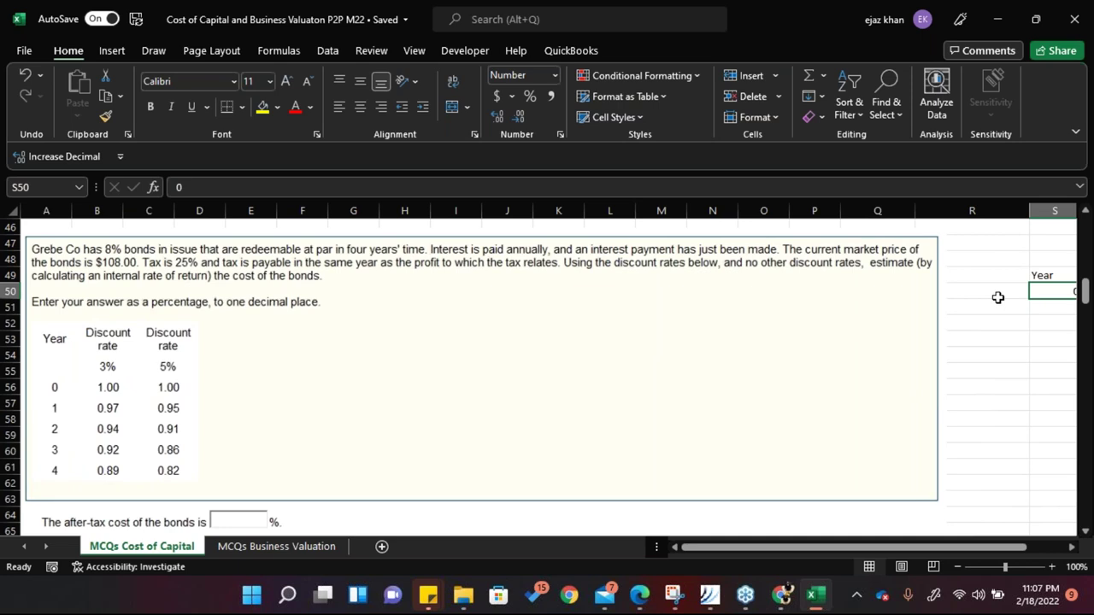
pyautogui.press('Right')
pyautogui.press('Left')
pyautogui.press('Right')
pyautogui.press('Right')
pyautogui.write('-108')
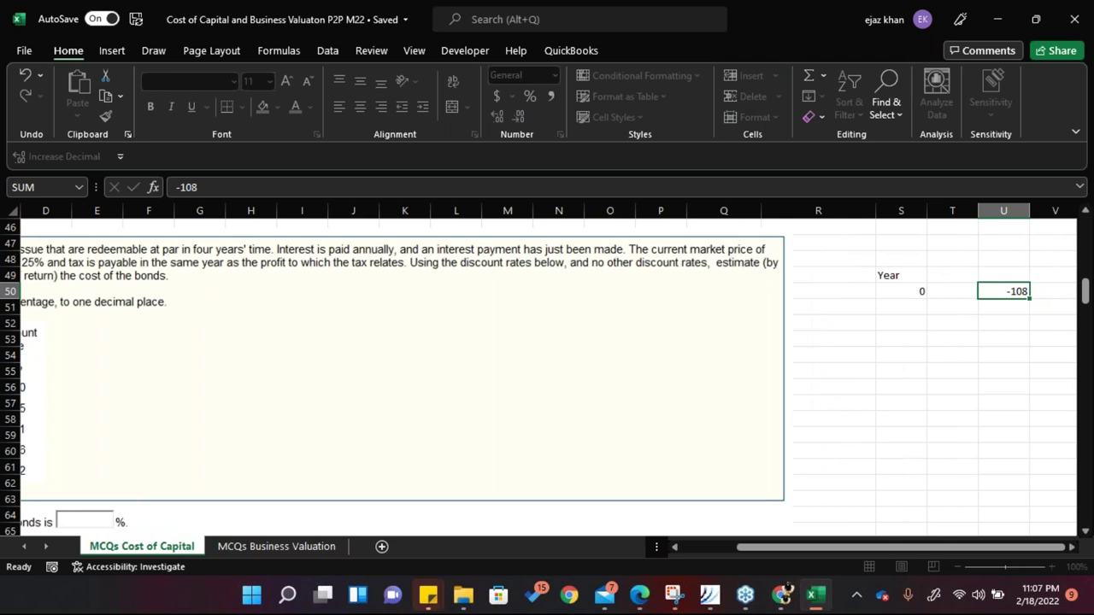
pyautogui.press('Return')
pyautogui.click(952, 292)
pyautogui.write('MV')
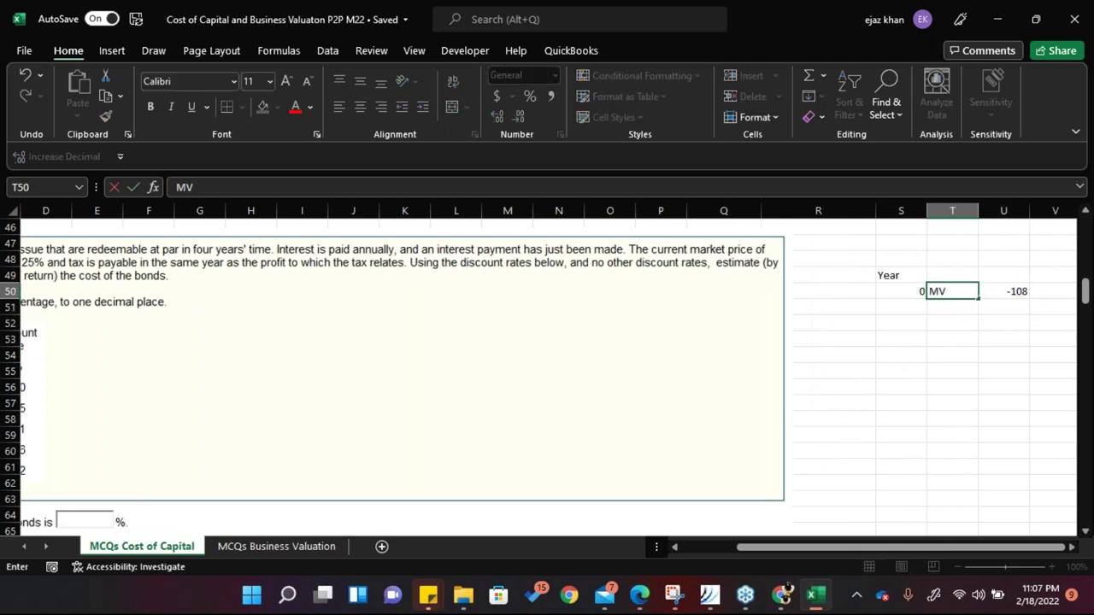
pyautogui.press('Right')
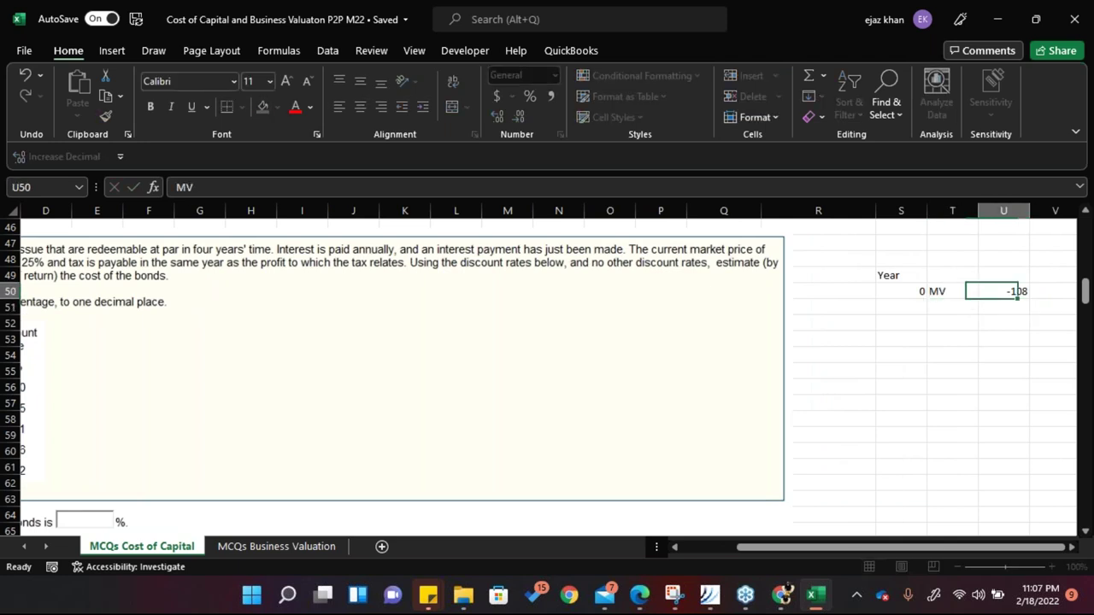
pyautogui.press('Up')
pyautogui.write('C.F')
pyautogui.press('Return')
# - Start the next row with the year range '1-4 in S51
pyautogui.press('Right')
pyautogui.press('Left')
pyautogui.press('Down')
pyautogui.press('Left')
pyautogui.press('Left')
pyautogui.write("'")
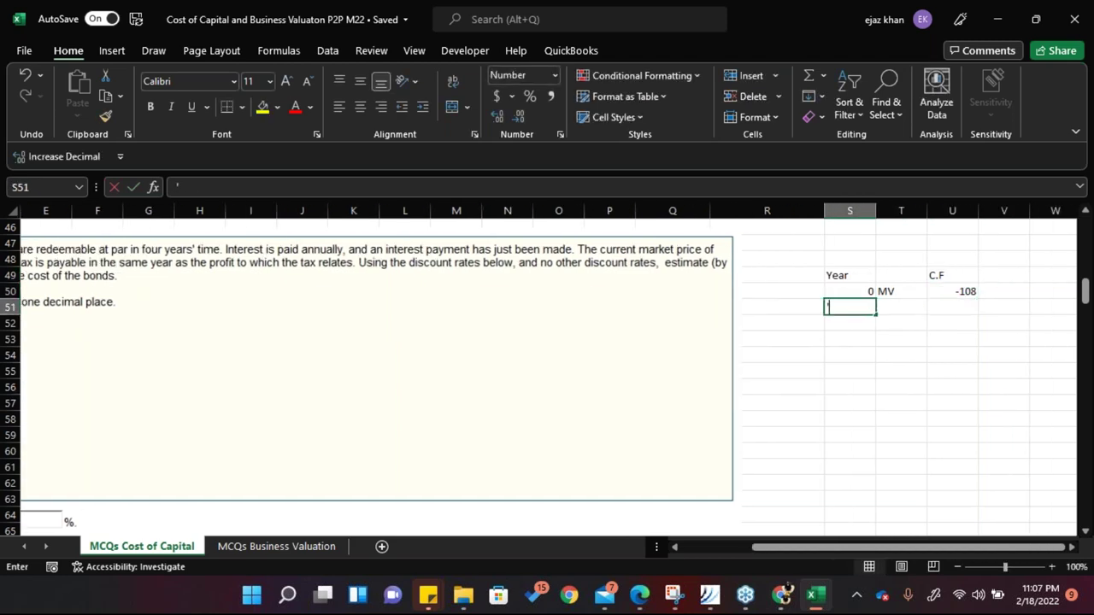
pyautogui.write('1-4')
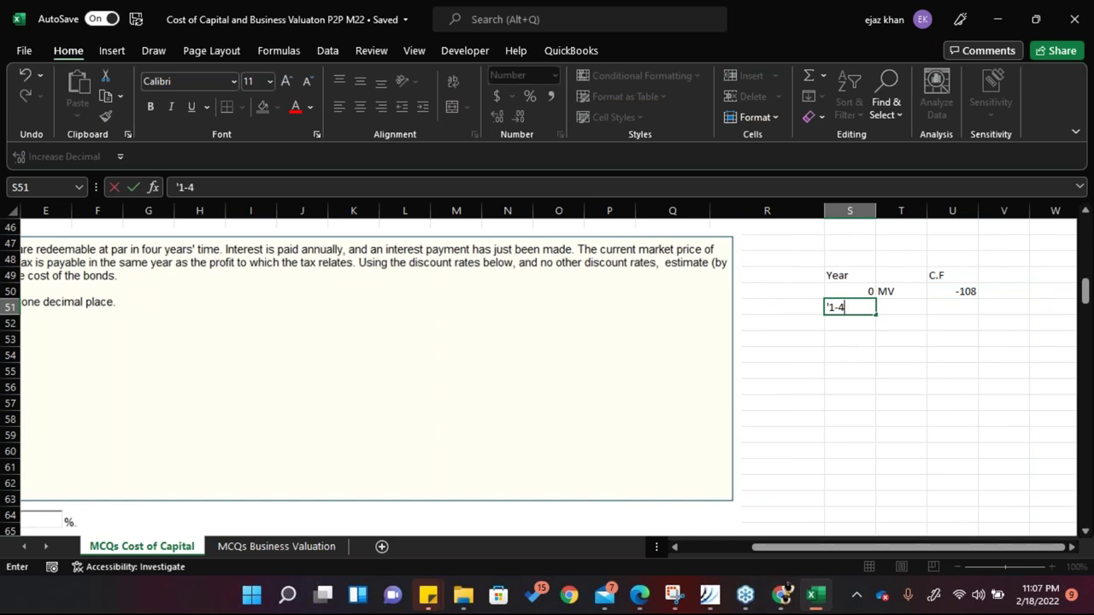
# - Label the 1-4 row Interest and enter gross interest =100*8% in U51
pyautogui.press('Right')
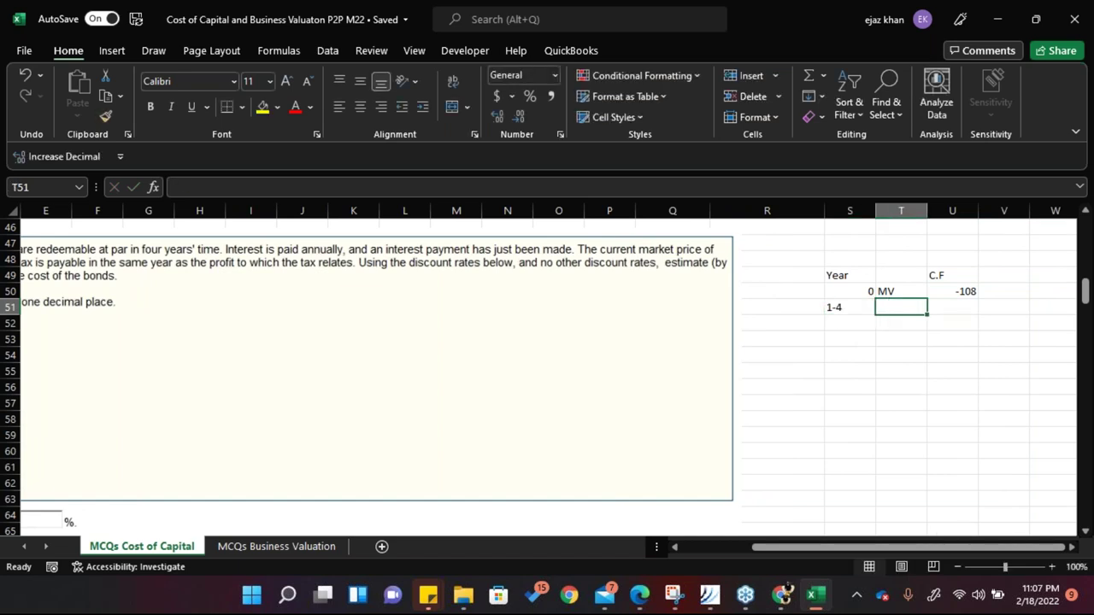
pyautogui.write('Interest')
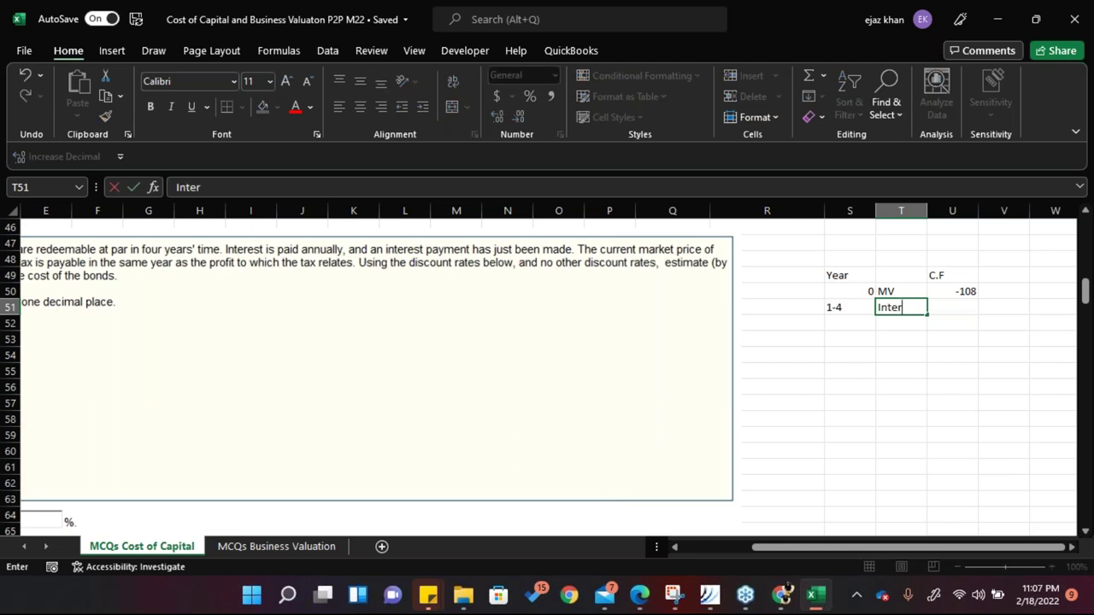
pyautogui.press('Right')
pyautogui.write('=')
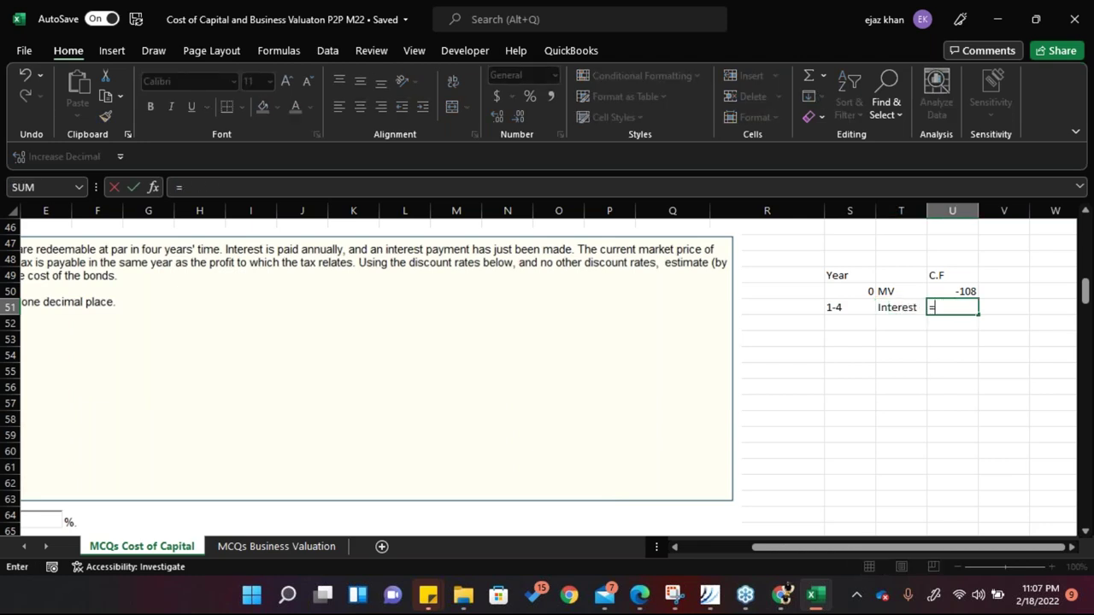
pyautogui.press('BackSpace')
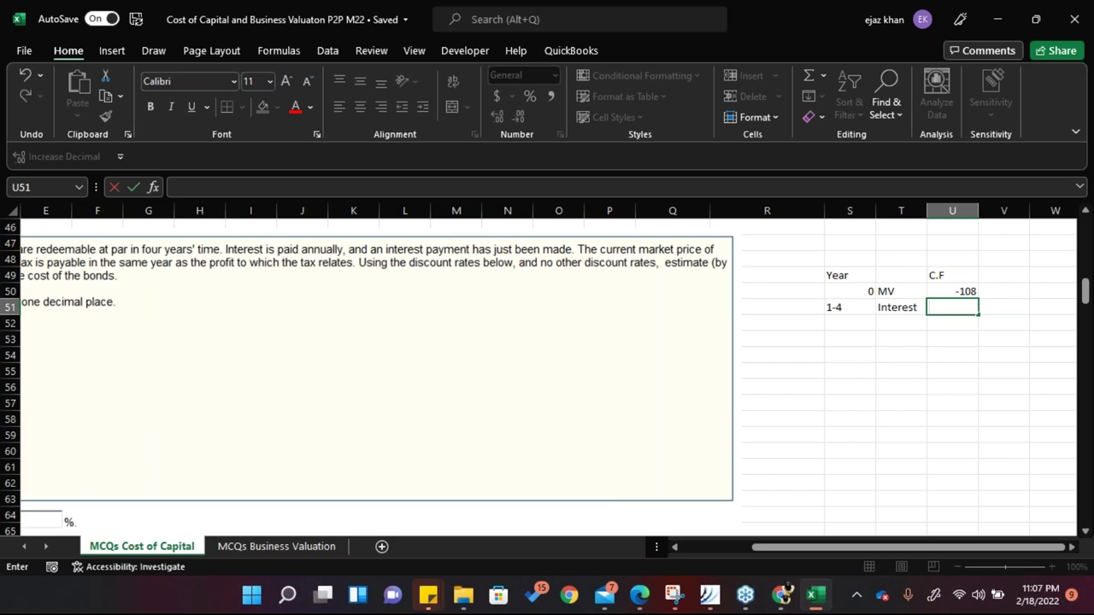
pyautogui.write('=100*8%')
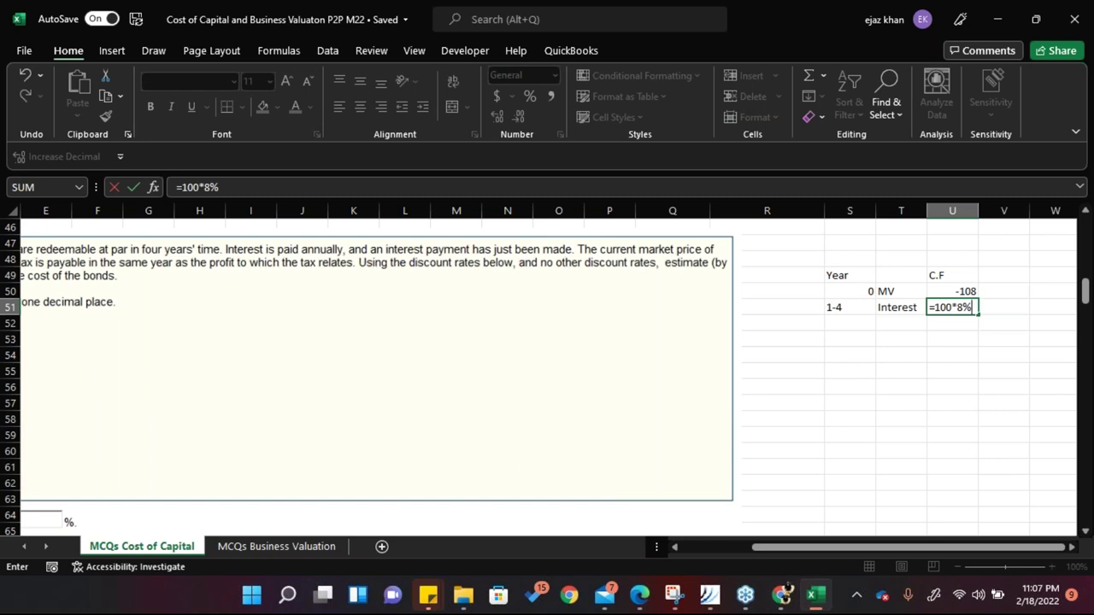
pyautogui.hotkey('ctrl', 'Return')
# - Extend the interest formula to =100*8%*75% for the after-tax flow of 6
pyautogui.click(849, 323)
pyautogui.click(901, 307)
pyautogui.click(952, 307)
pyautogui.press('F2')
pyautogui.write('*')
pyautogui.moveTo(904, 547); pyautogui.dragTo(835, 583)
pyautogui.write('75%')
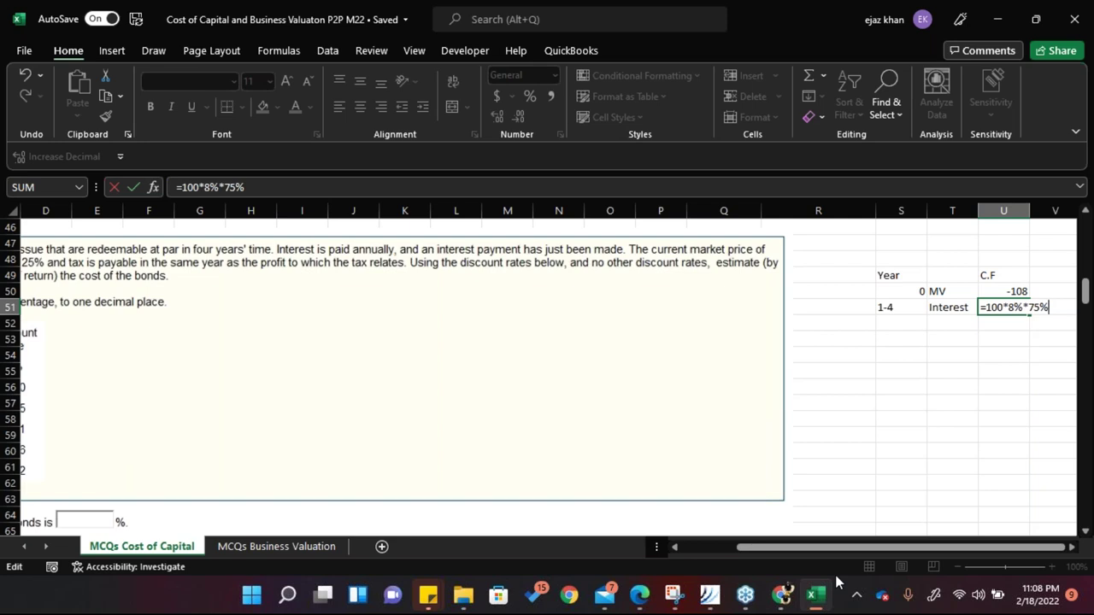
pyautogui.hotkey('ctrl', 'Return')
# - Apply Accounting format to the interest flow in U51 and the -108 flow in U50
pyautogui.click(495, 96)
pyautogui.press('Up')
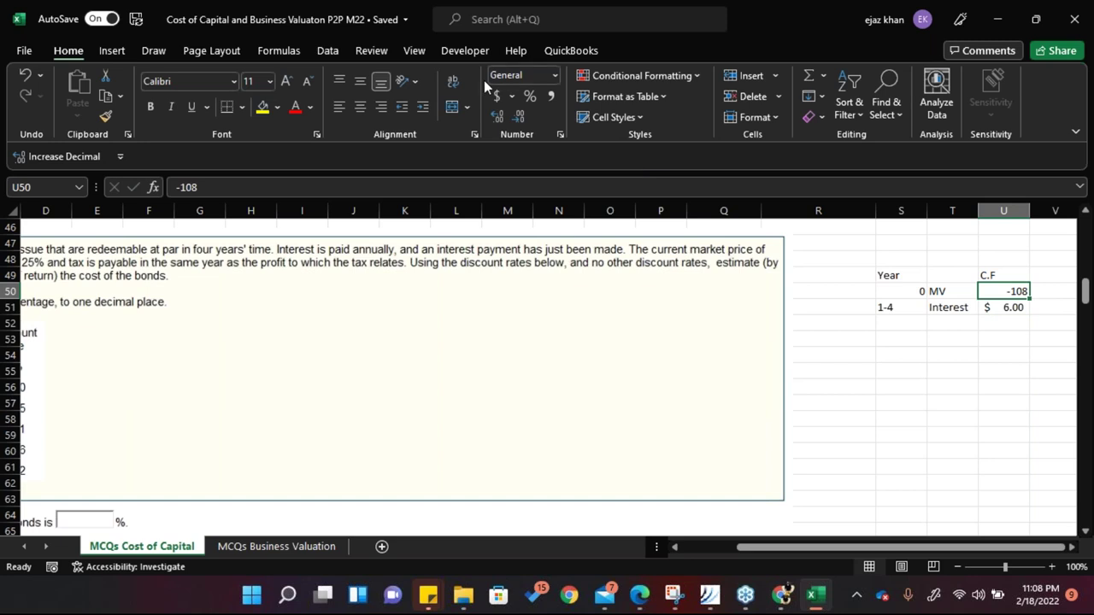
pyautogui.click(497, 99)
pyautogui.press('Down')
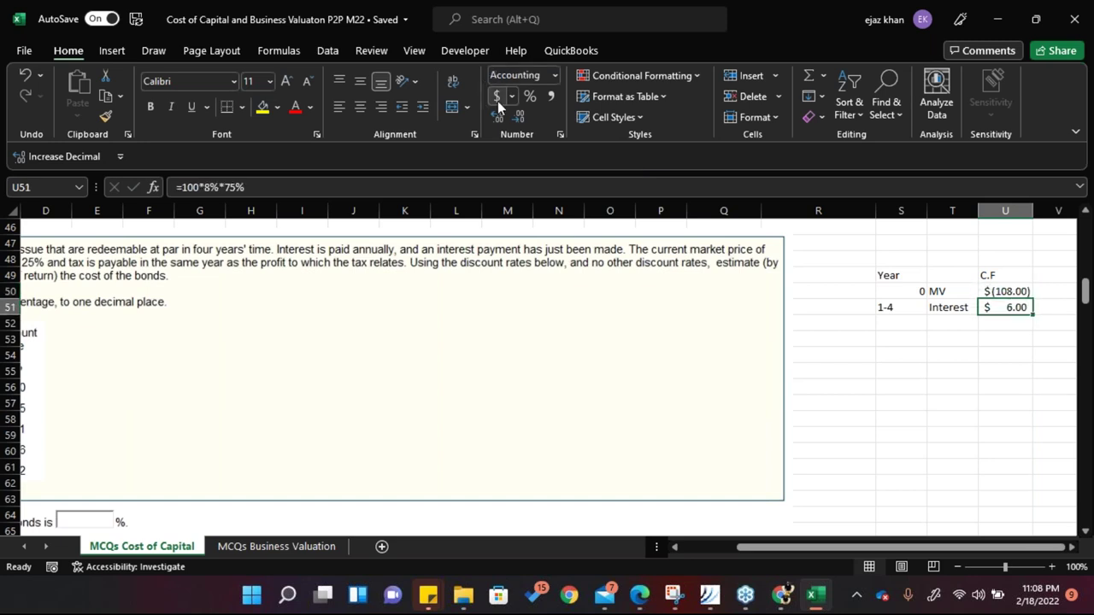
pyautogui.press('Left')
pyautogui.press('Left')
pyautogui.press('Down')
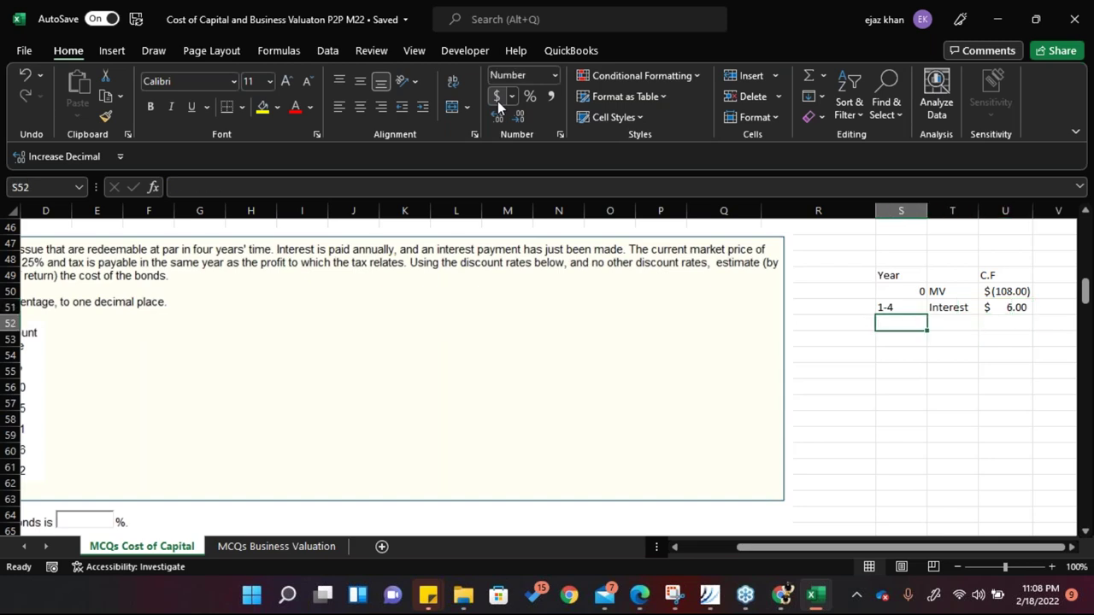
# - Add a year 4 Redemption Value row of 100 in Accounting format, widening column T
pyautogui.write('4')
pyautogui.press('Tab')
pyautogui.write('Redemption')
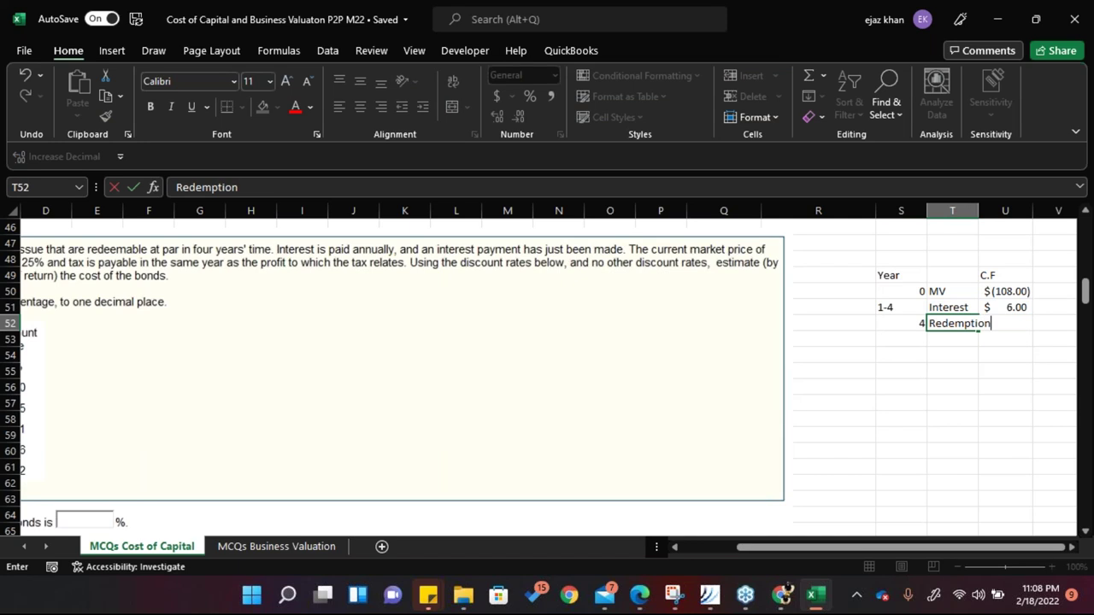
pyautogui.press('Tab')
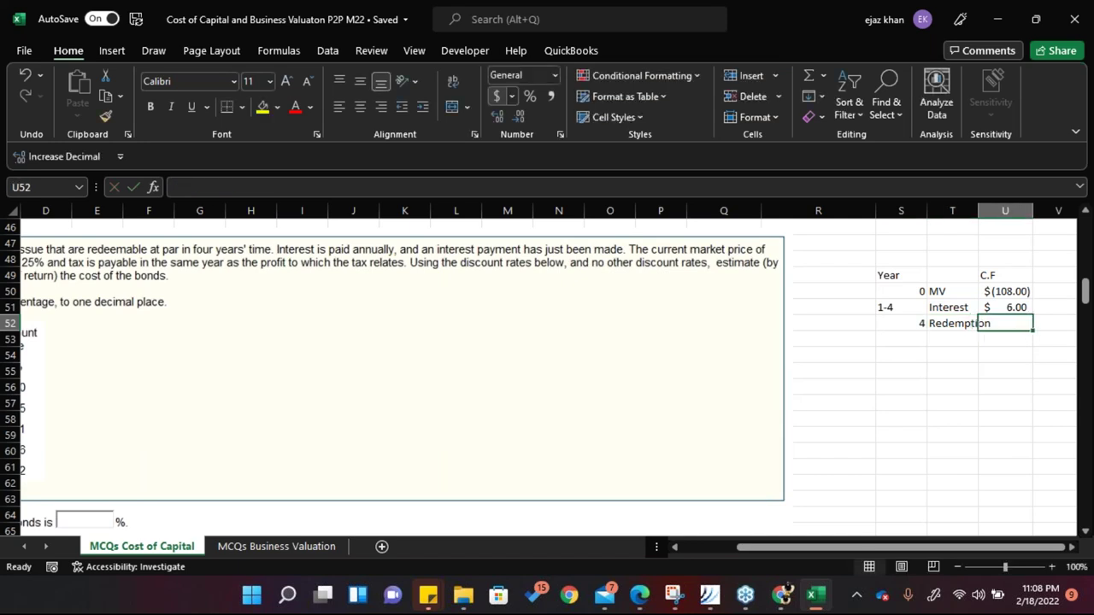
pyautogui.press('Left')
pyautogui.press('F2')
pyautogui.write('Value')
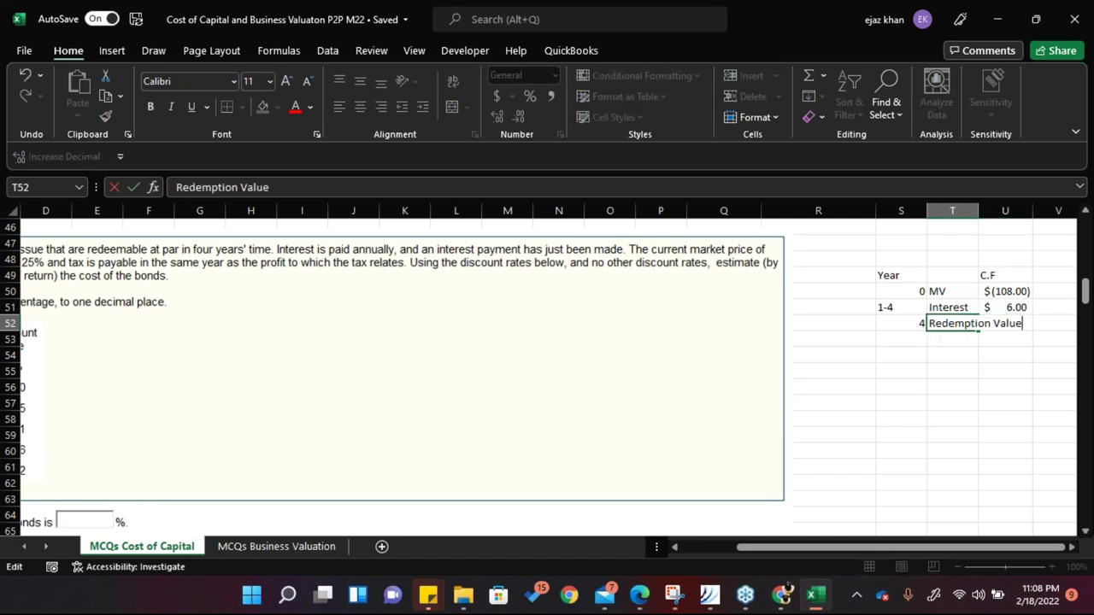
pyautogui.press('Tab')
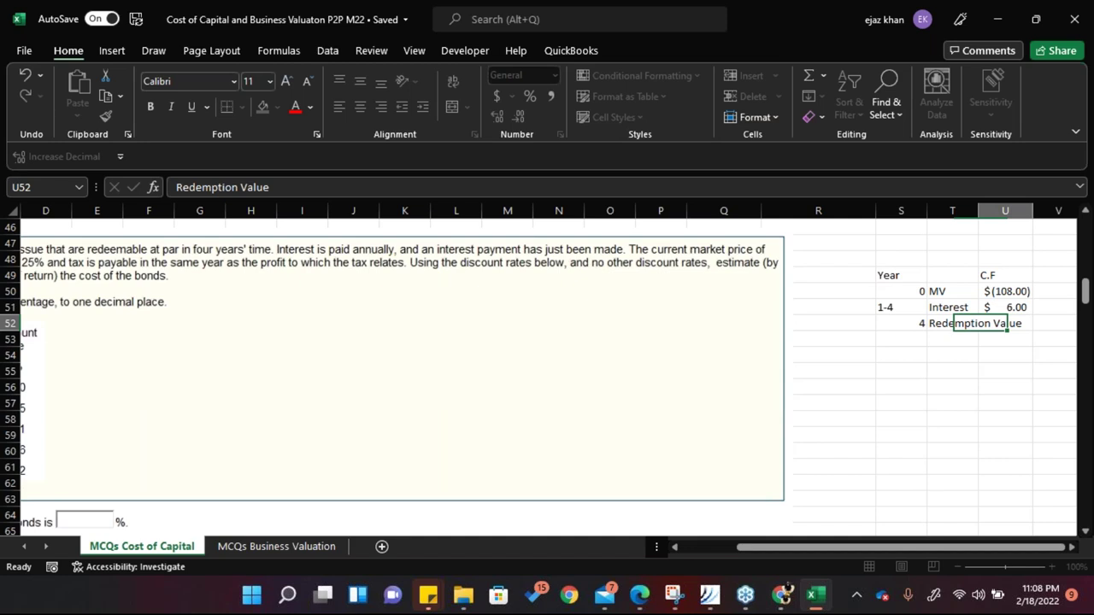
pyautogui.moveTo(979, 213); pyautogui.dragTo(1028, 214)
pyautogui.write('100')
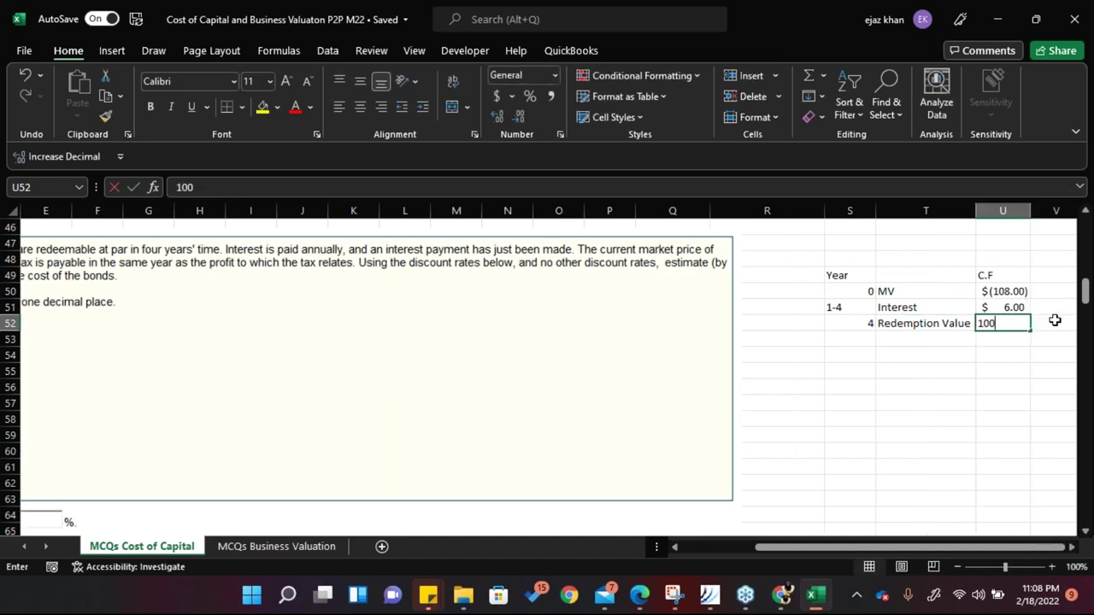
pyautogui.click(496, 96)
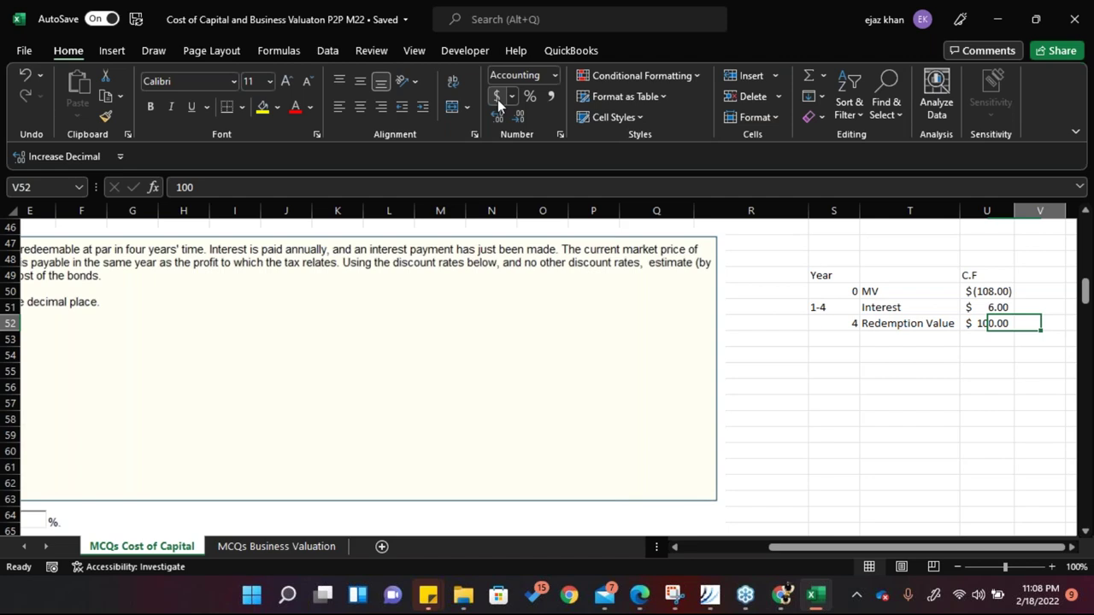
# - Review the year 0, interest and redemption cash flows by selecting the cash-flow table
pyautogui.press('Left')
pyautogui.press('Up')
pyautogui.press('Up')
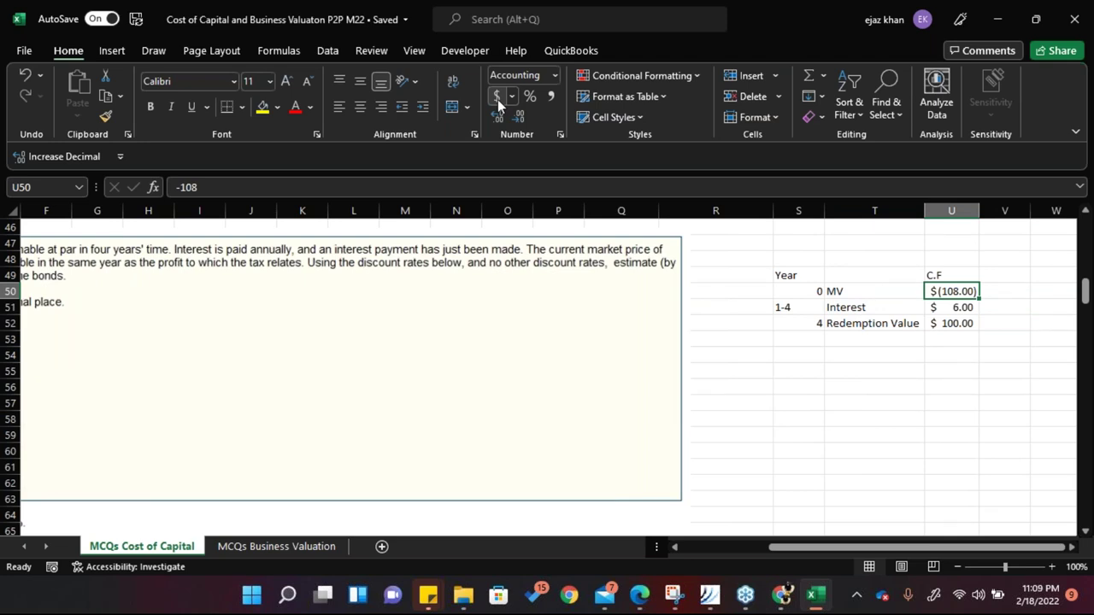
pyautogui.press('Down')
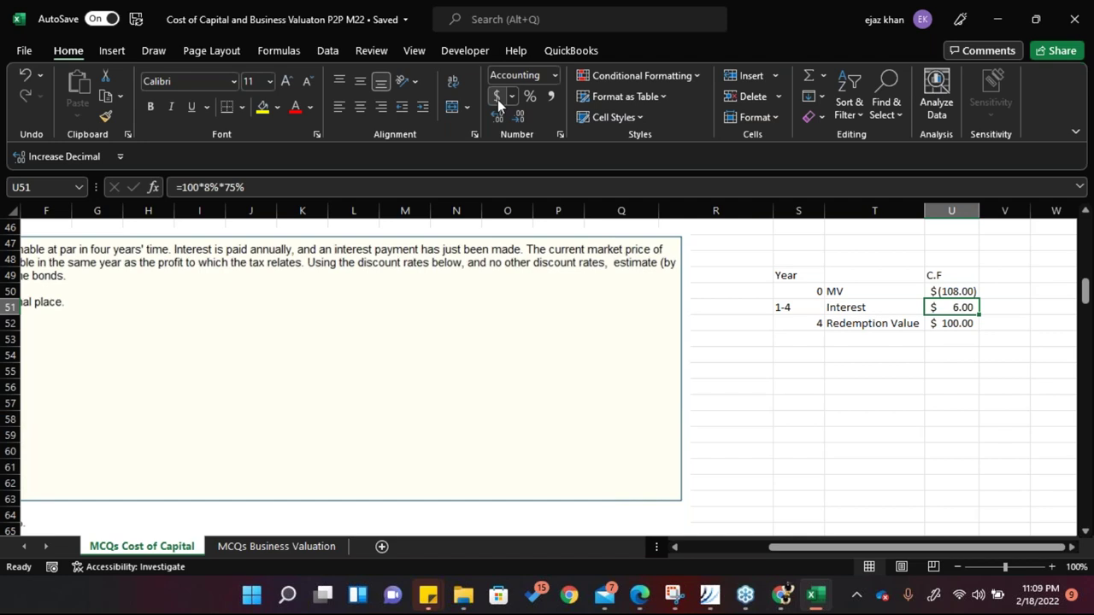
pyautogui.press('Down')
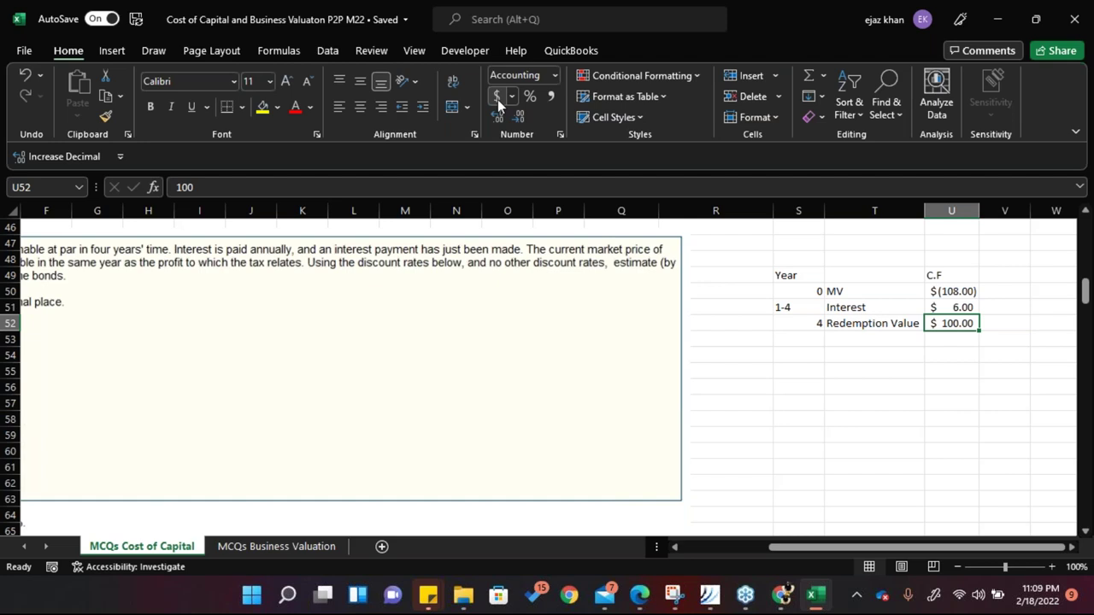
pyautogui.press('Right')
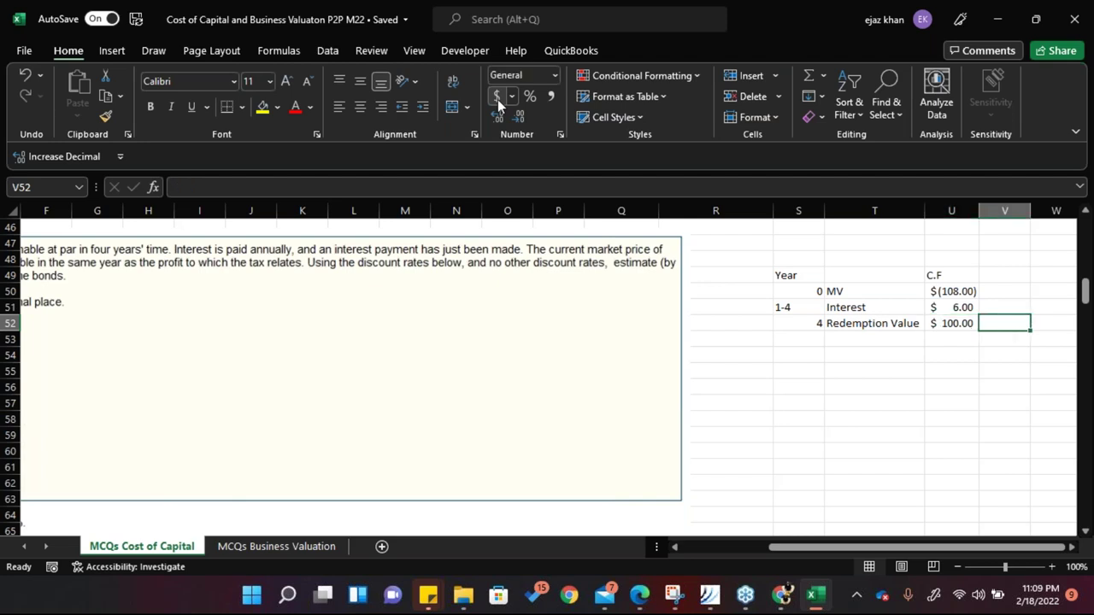
pyautogui.press('Right')
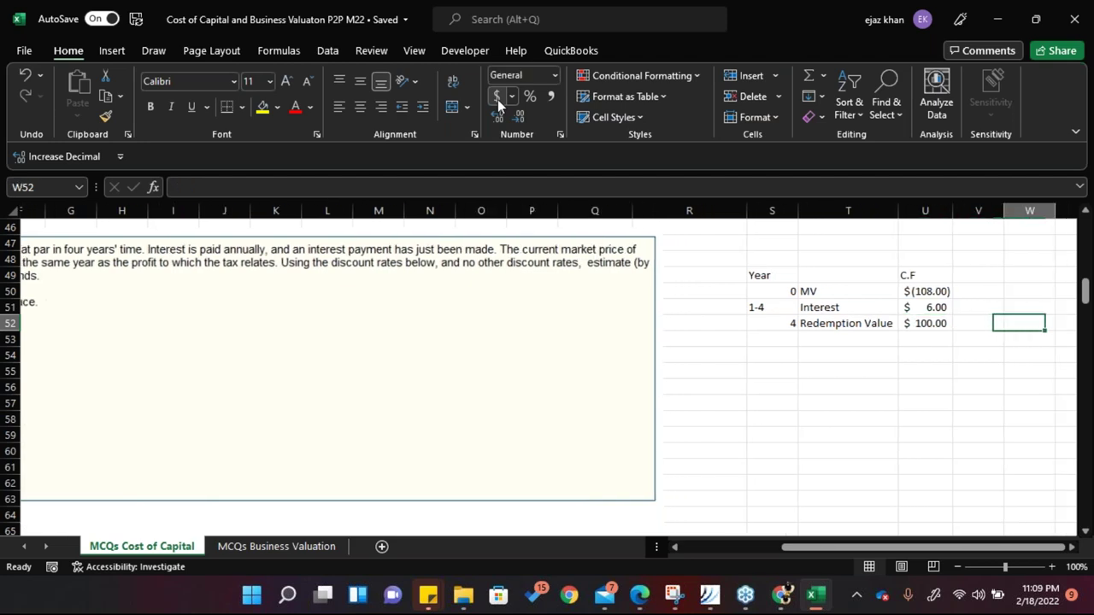
pyautogui.press('Left')
pyautogui.press('Left')
pyautogui.hotkey('shift', 'Up')
pyautogui.hotkey('shift', 'Up')
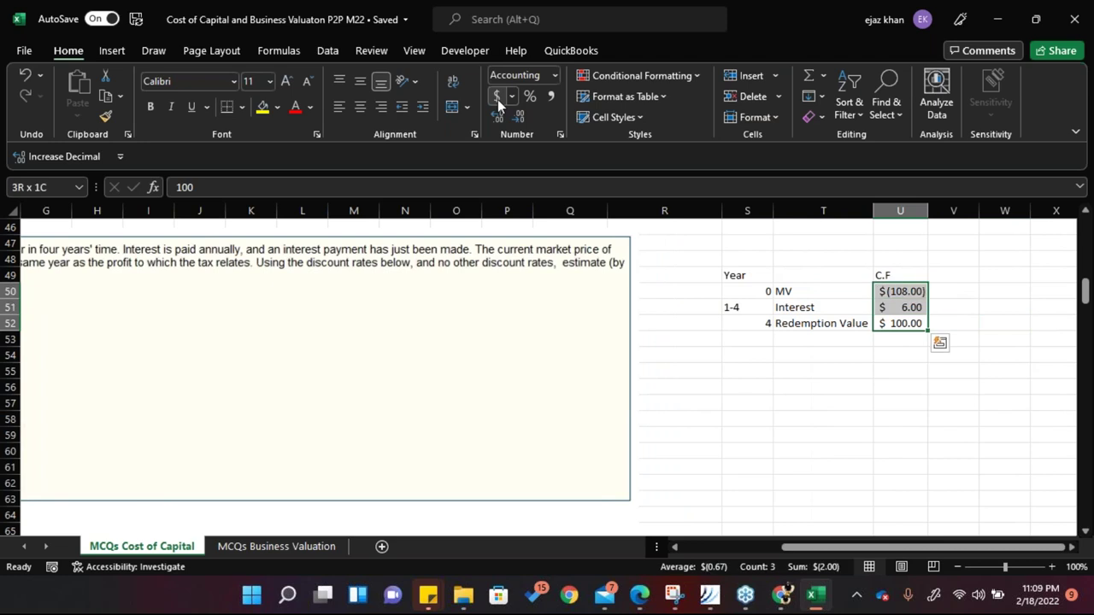
pyautogui.press('Left')
pyautogui.press('Left')
pyautogui.press('Up')
pyautogui.press('Up')
pyautogui.press('Up')
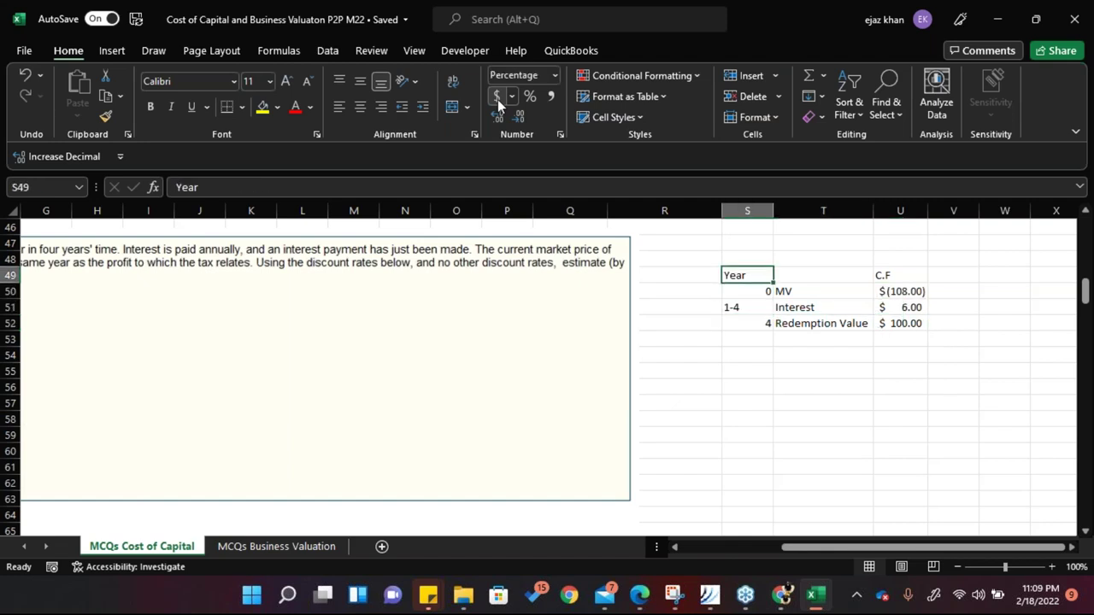
pyautogui.hotkey('shift', 'Down')
pyautogui.hotkey('shift', 'Down')
pyautogui.hotkey('shift', 'Down')
pyautogui.hotkey('shift', 'Right')
pyautogui.hotkey('shift', 'Right')
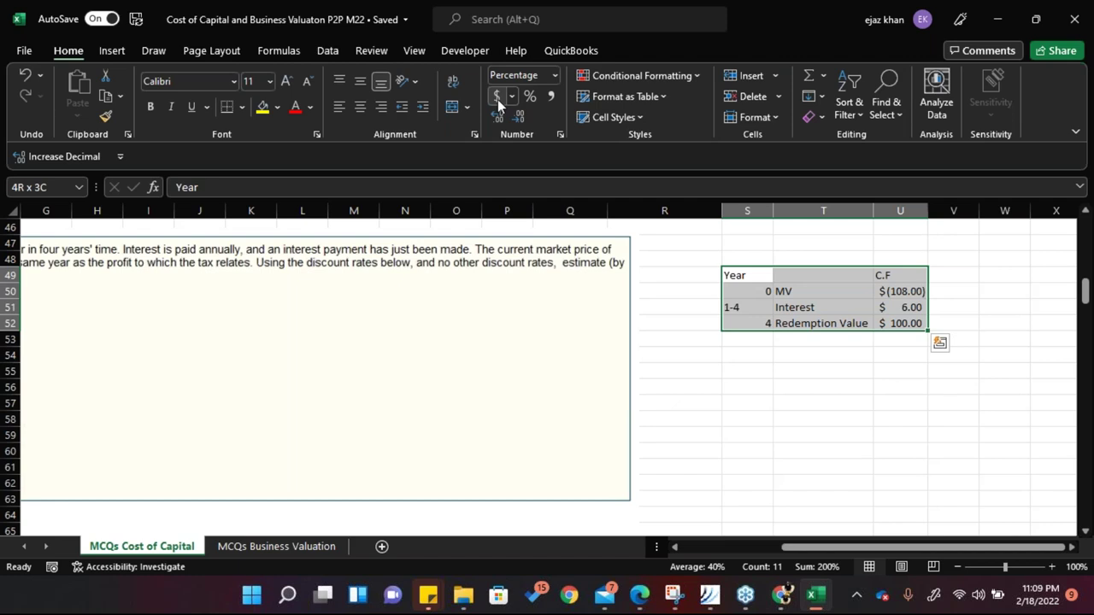
pyautogui.press('Down')
pyautogui.press('Right')
pyautogui.press('Right')
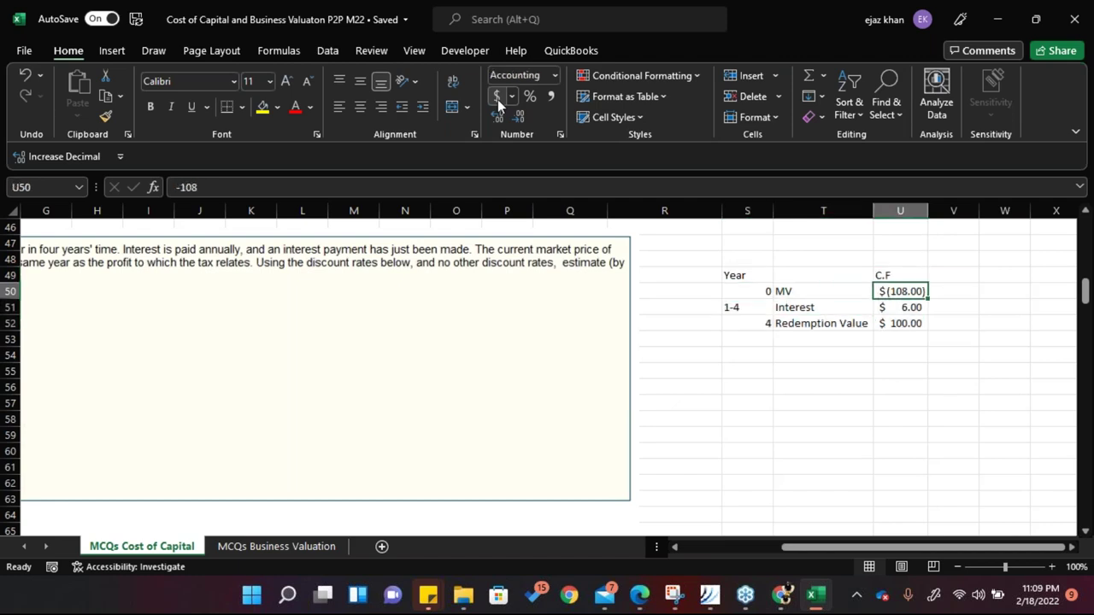
pyautogui.hotkey('shift', 'Down')
pyautogui.hotkey('shift', 'Down')
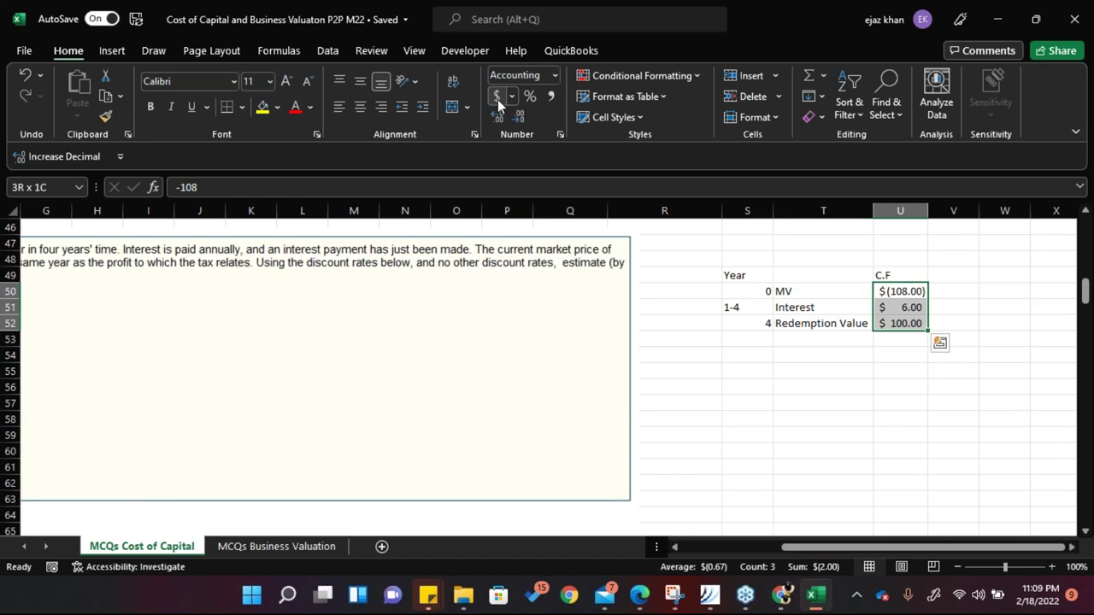
pyautogui.press('Right')
pyautogui.press('Up')
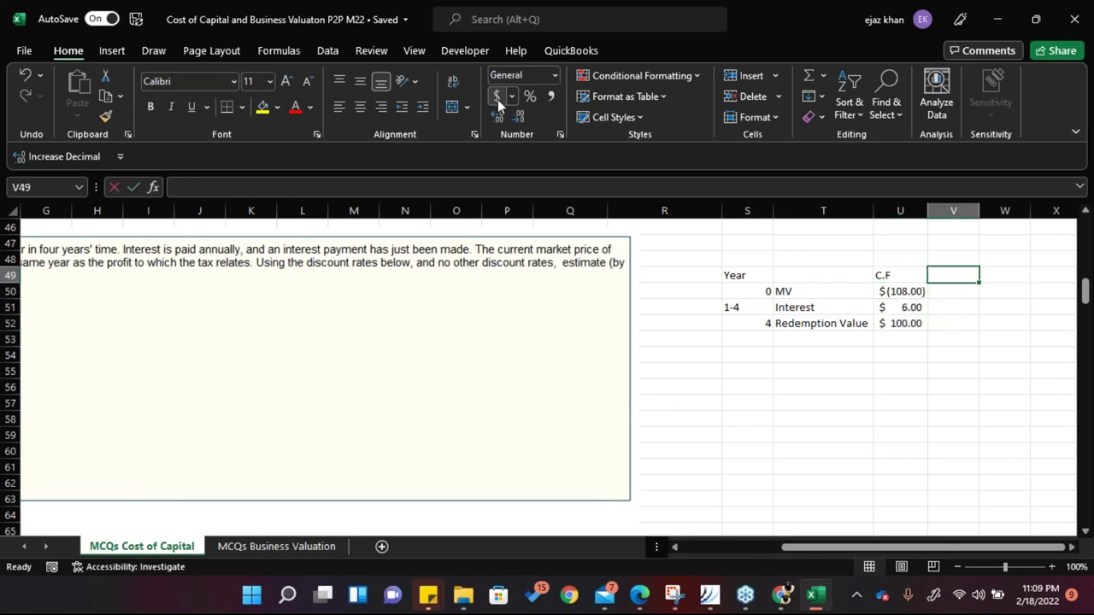
# - Add a D.F/A.F (5%) heading in V49 and factor 1 for year 0
pyautogui.write('D.F/')
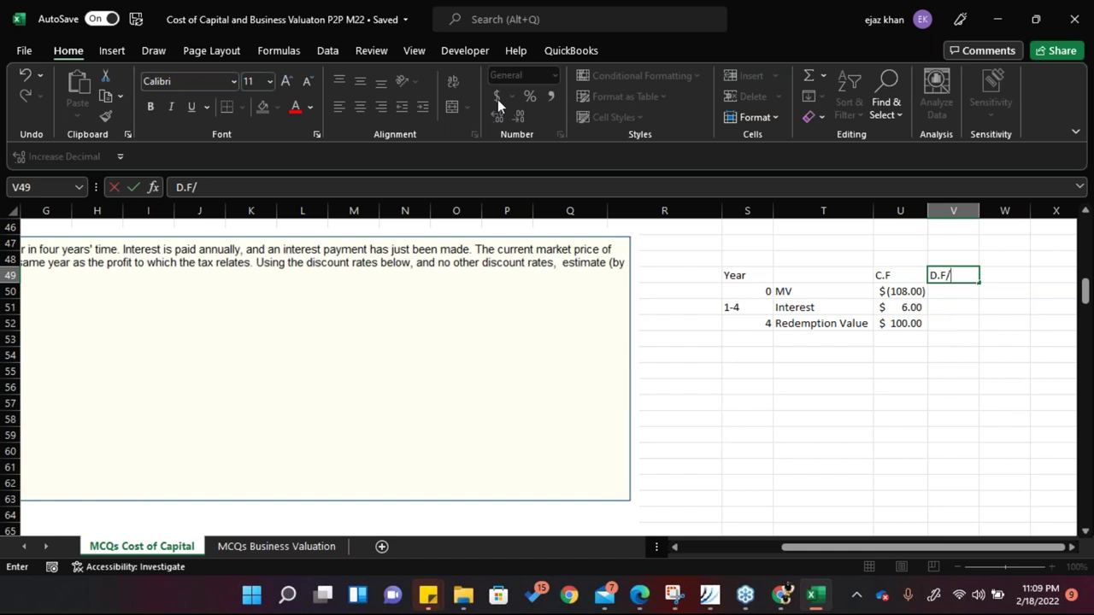
pyautogui.write('A.F (5%)')
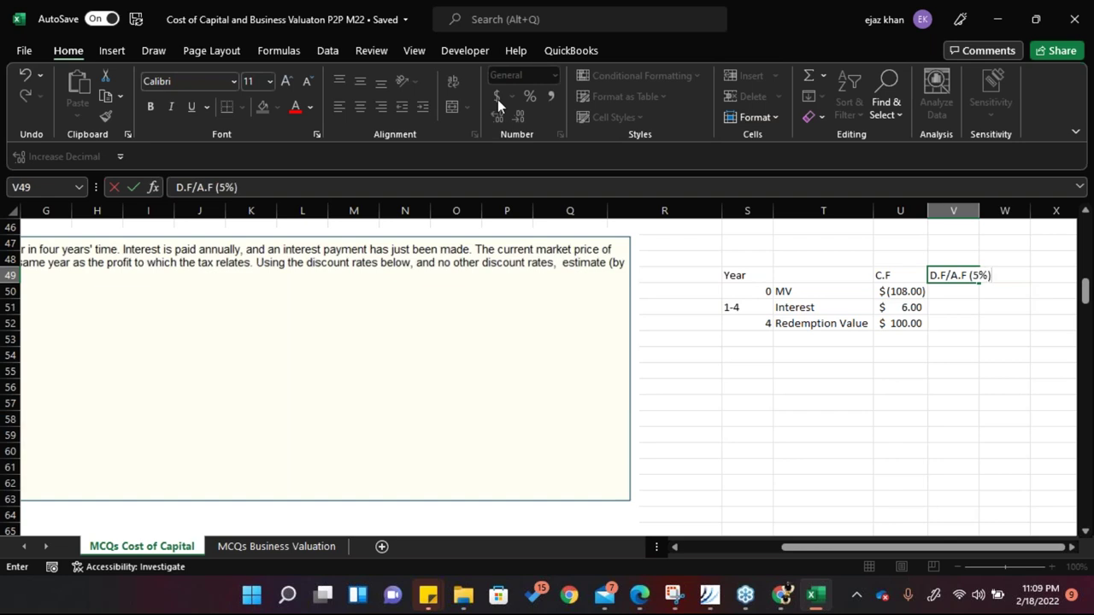
pyautogui.press('Return')
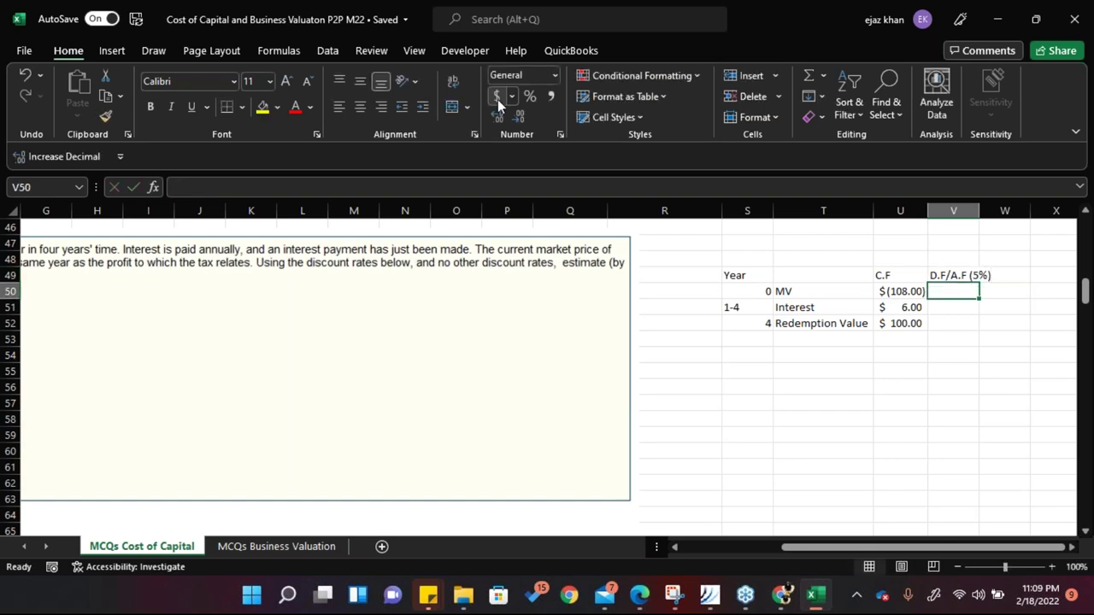
pyautogui.write('1')
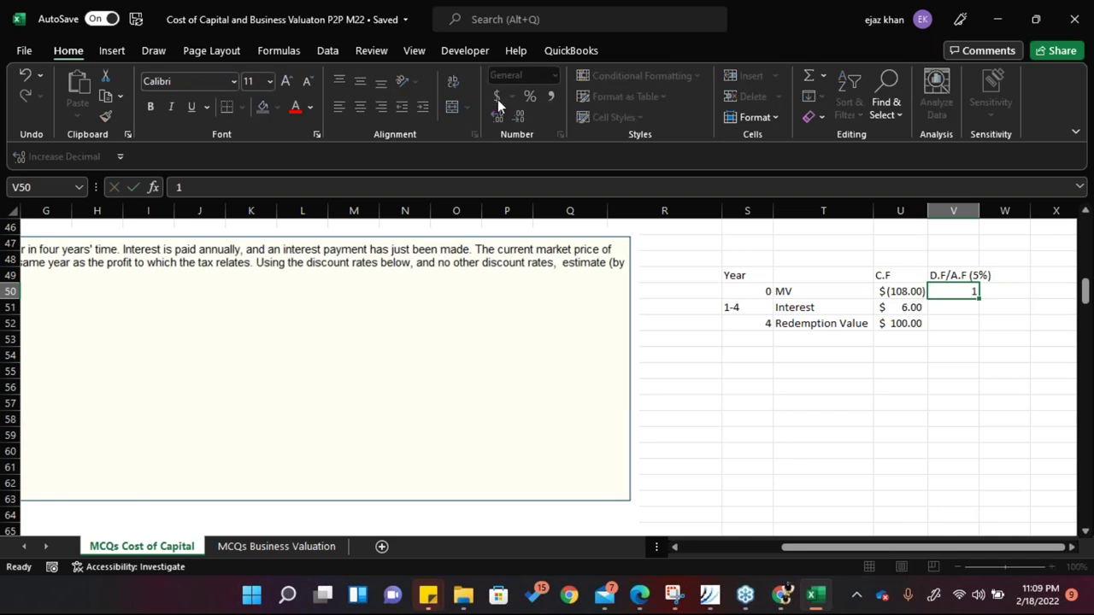
pyautogui.press('Return')
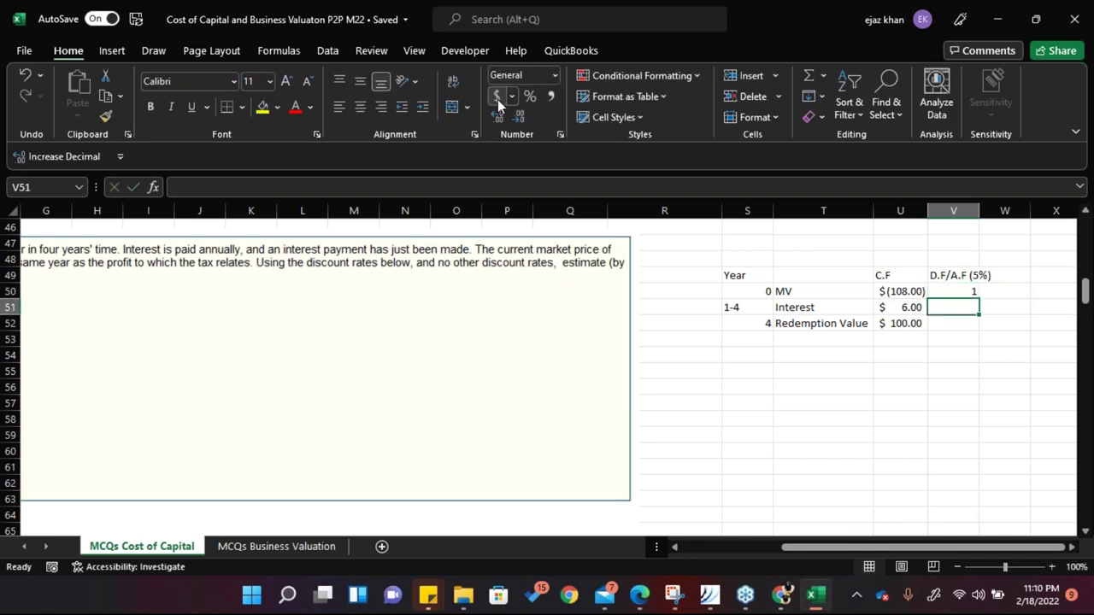
# - Enter the annuity factor =(1-(1+5%)^-4)/5% for years 1-4, rounded to 3.546
pyautogui.press('F2')
pyautogui.press('Left')
pyautogui.press('Left')
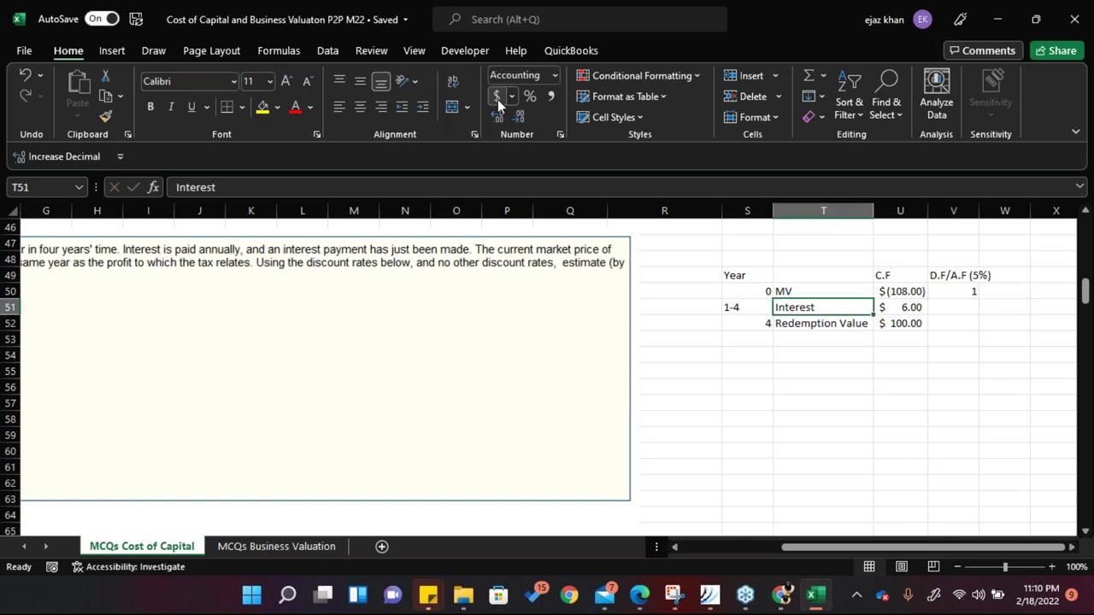
pyautogui.press('Right')
pyautogui.press('Right')
pyautogui.write('=(')
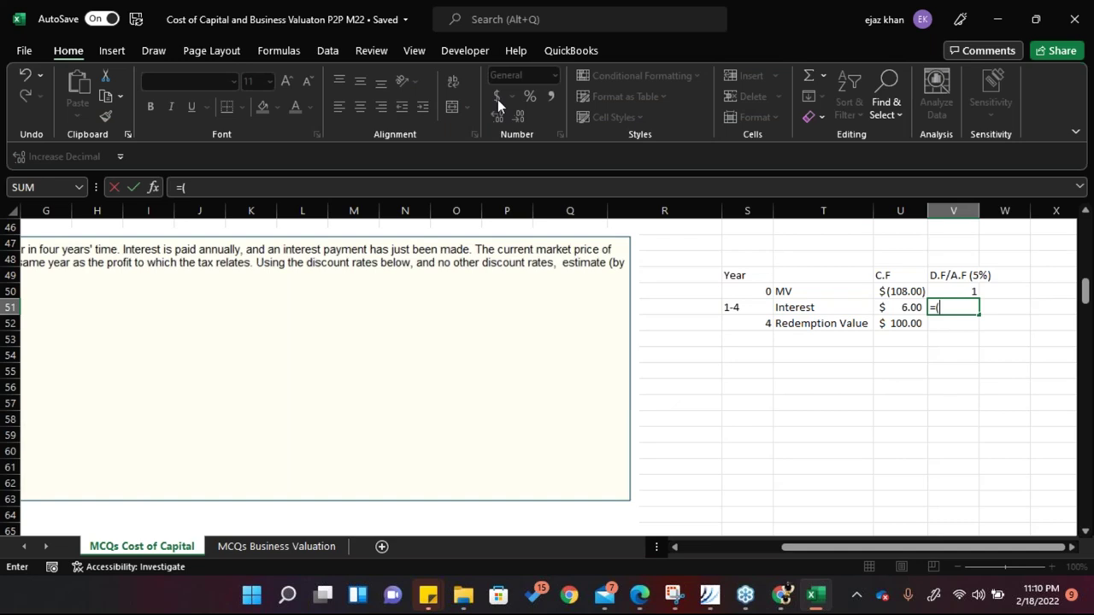
pyautogui.write('1-(1+5%)^-4)/5%')
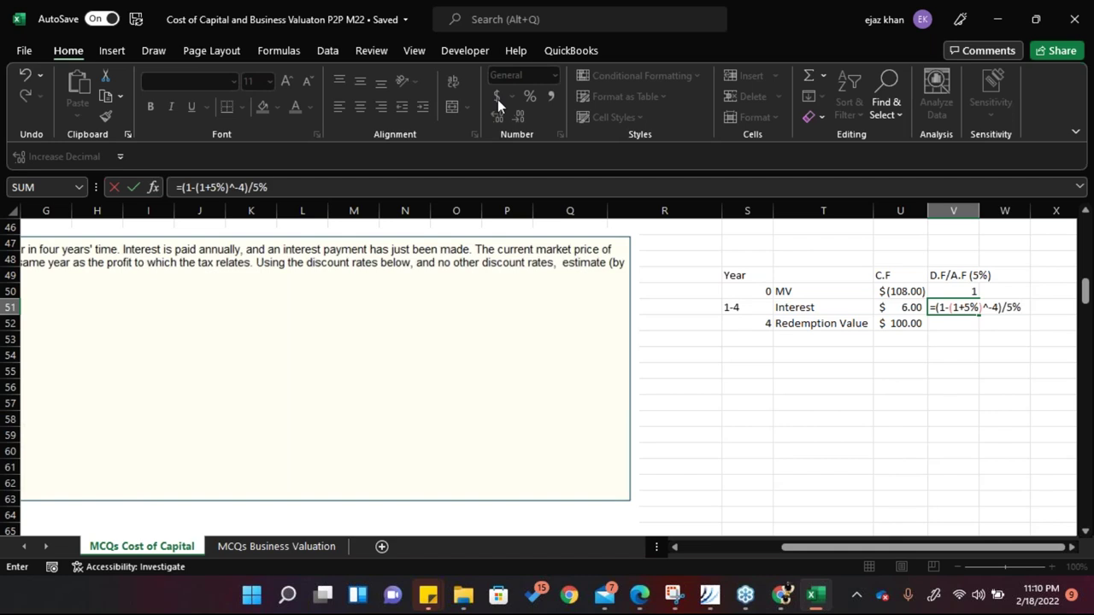
pyautogui.press('Return')
pyautogui.press('Up')
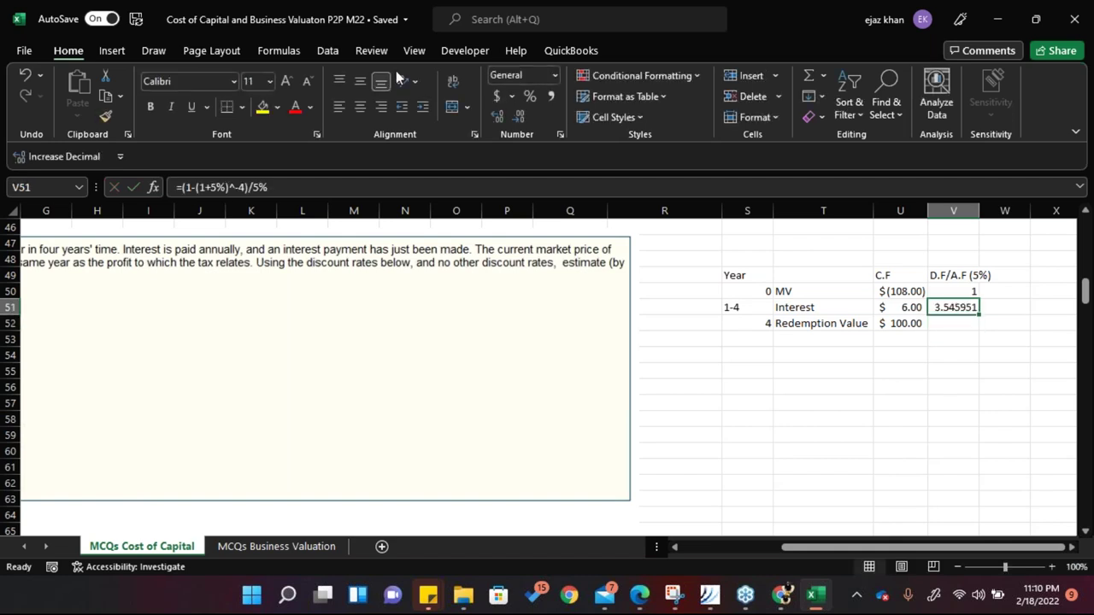
pyautogui.click(518, 116)
pyautogui.click(518, 116)
pyautogui.click(518, 115)
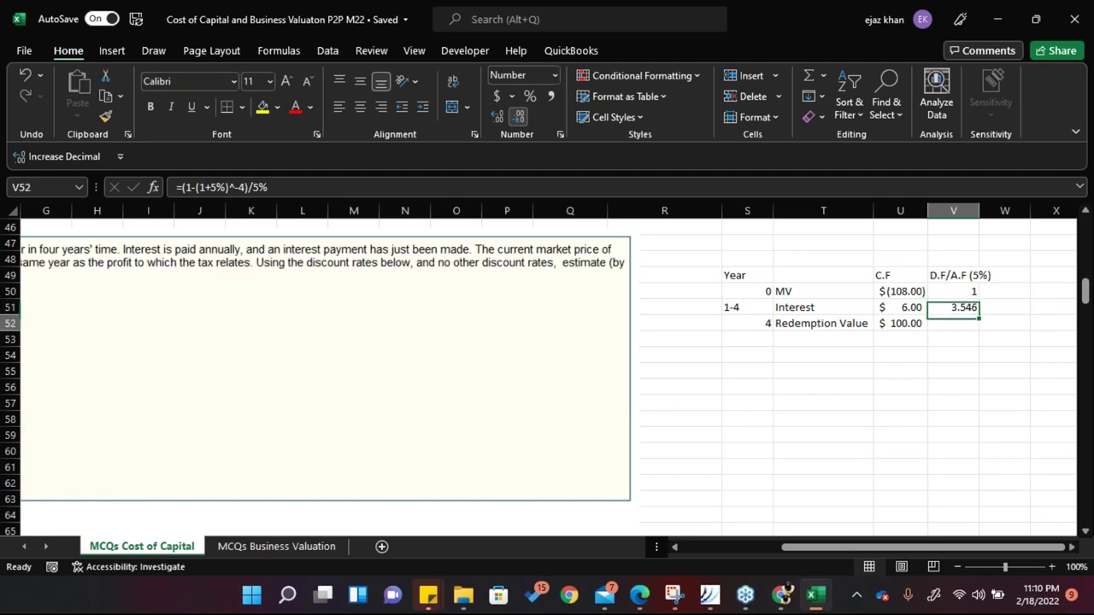
# - Enter the year 4 discount factor =(1+5%)^-4, rounded to 0.823
pyautogui.press('Down')
pyautogui.press('Left')
pyautogui.press('Left')
pyautogui.press('Left')
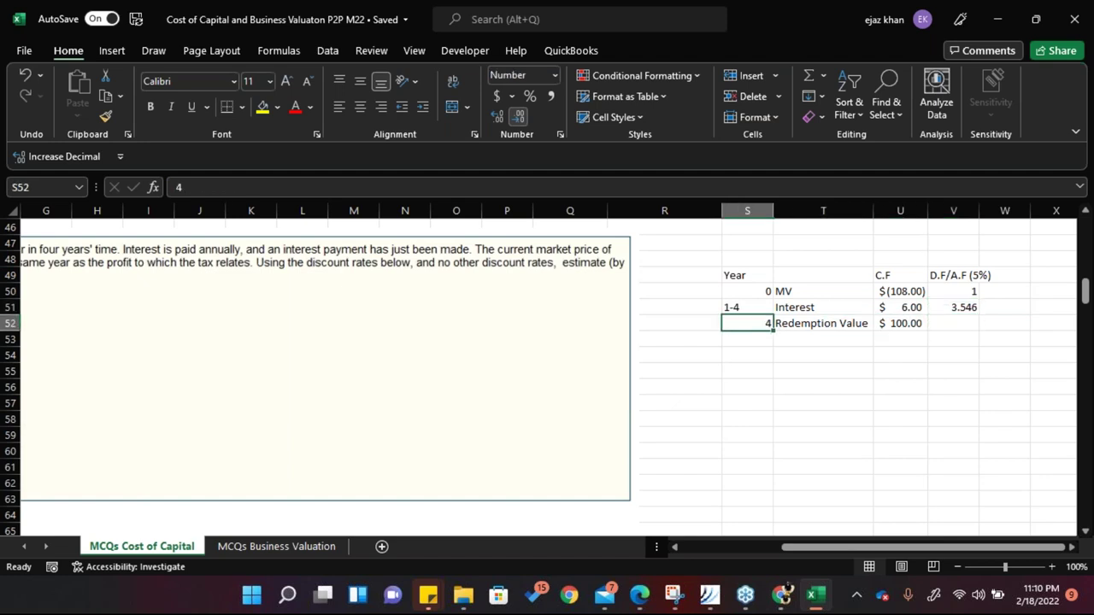
pyautogui.press('Right')
pyautogui.press('Right')
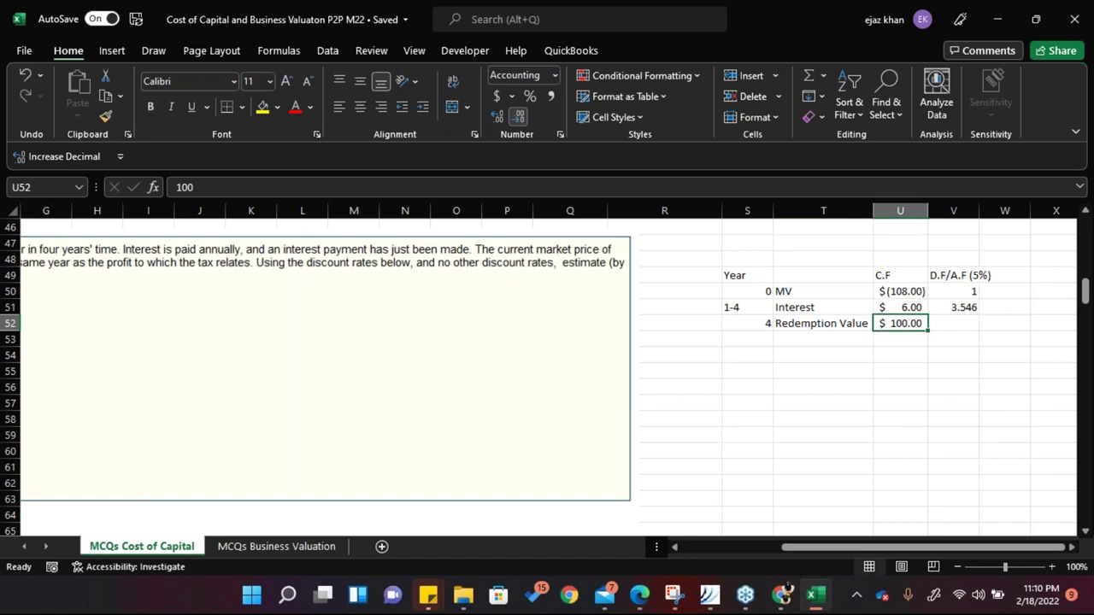
pyautogui.press('Right')
pyautogui.press('Left')
pyautogui.press('Right')
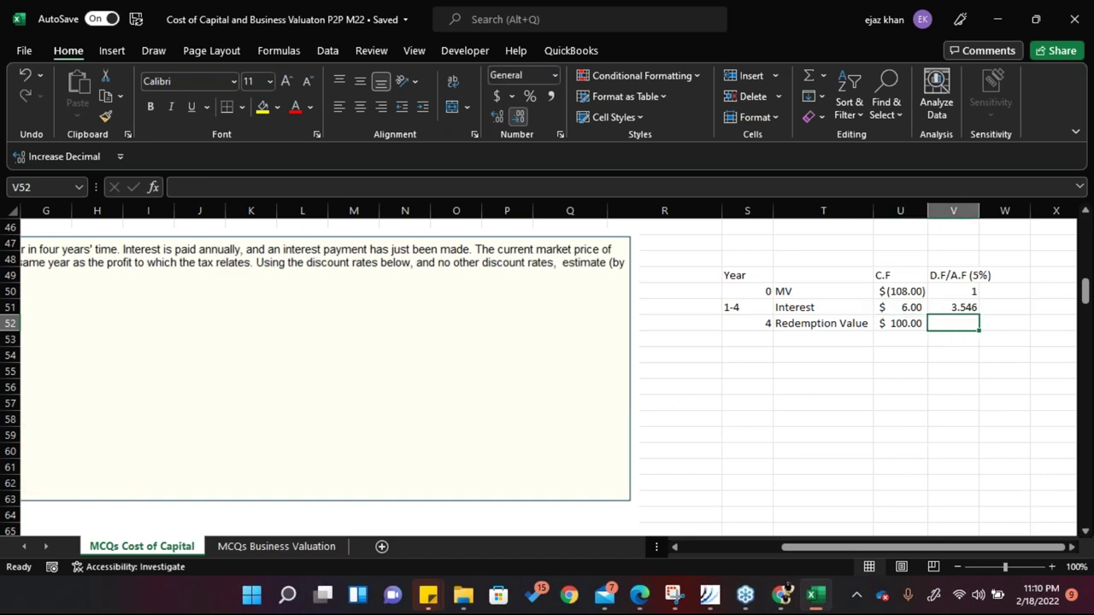
pyautogui.write('=(1-')
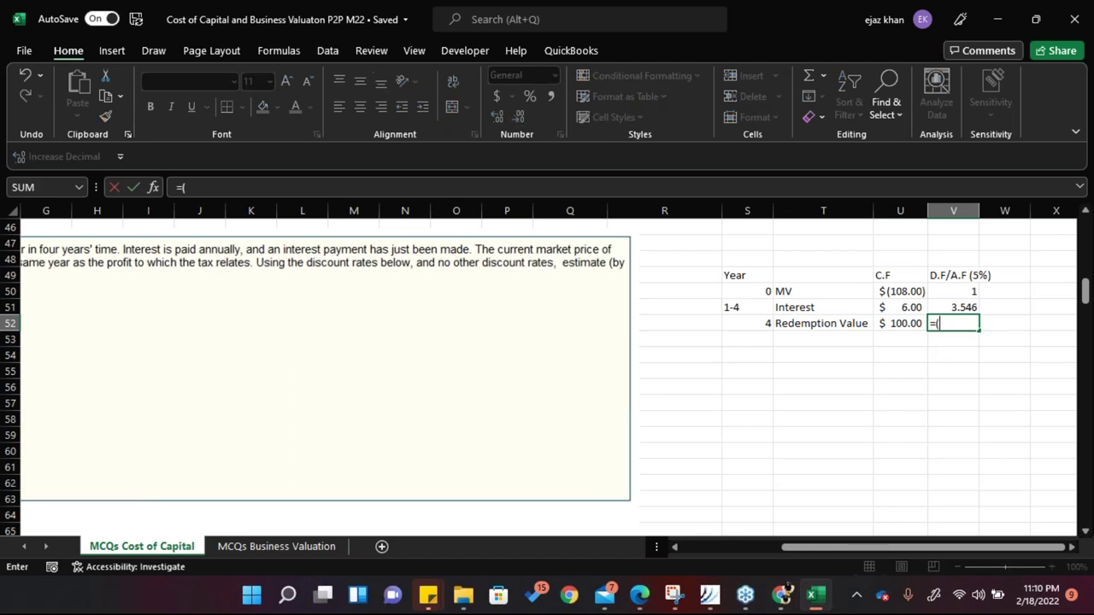
pyautogui.press('BackSpace')
pyautogui.write('+5%')
pyautogui.press('BackSpace')
pyautogui.press('BackSpace')
pyautogui.press('BackSpace')
pyautogui.write('=')
pyautogui.press('BackSpace')
pyautogui.write('+5')
pyautogui.press('BackSpace')
pyautogui.press('BackSpace')
pyautogui.write('+5%)^-4')
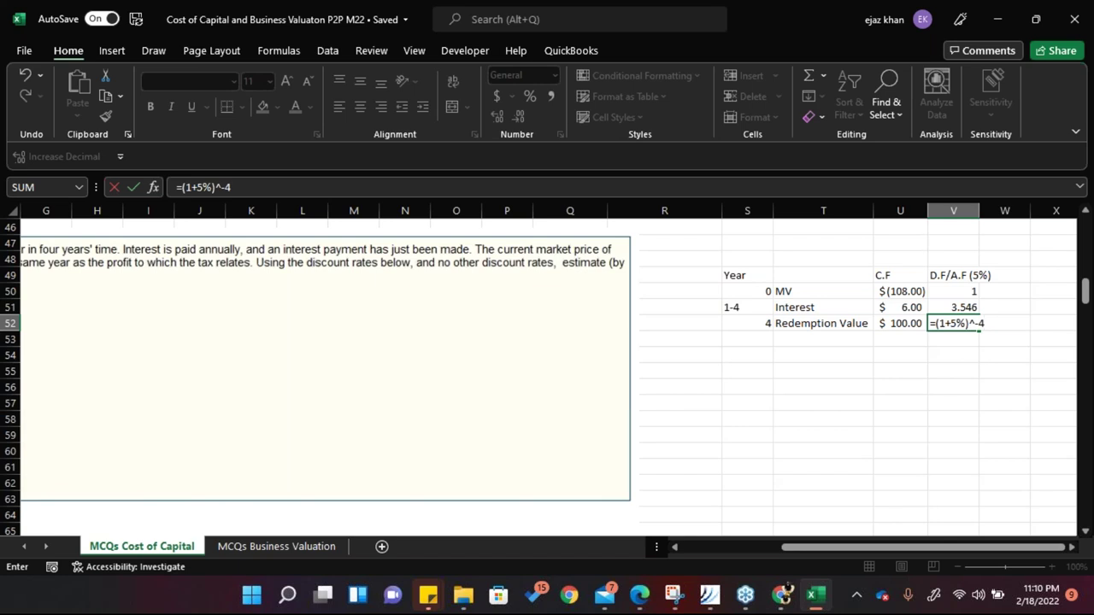
pyautogui.press('Return')
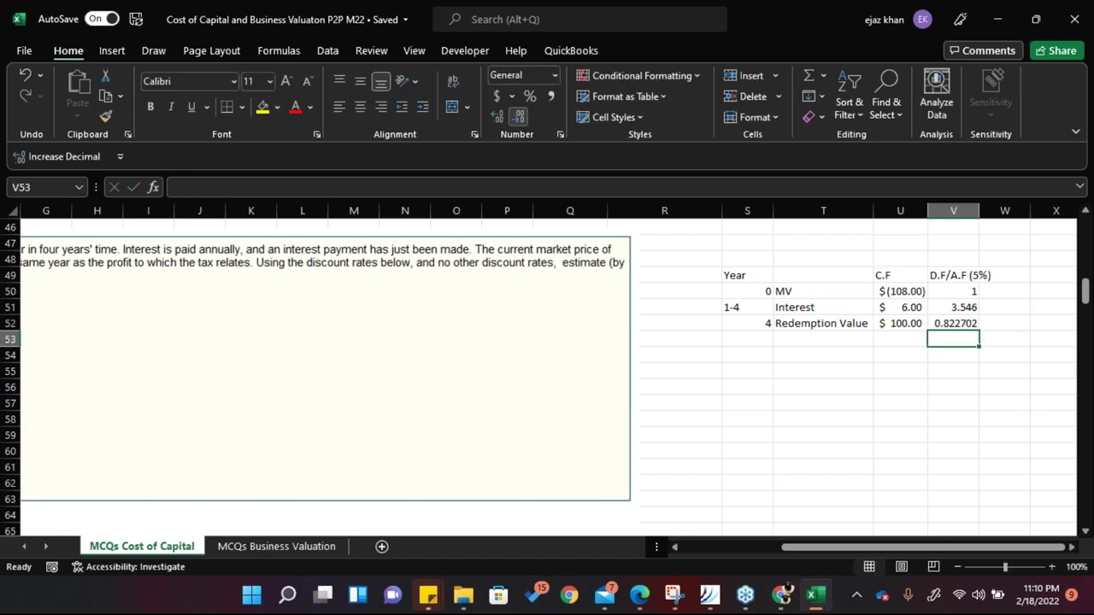
pyautogui.press('Up')
pyautogui.click(520, 117)
pyautogui.click(521, 117)
# - Fill the PV formula =V50*U50 into W50:W52 in one entry
pyautogui.click(521, 117)
pyautogui.press('Right')
pyautogui.press('Up')
pyautogui.press('Up')
pyautogui.hotkey('shift', 'Down')
pyautogui.hotkey('shift', 'Down')
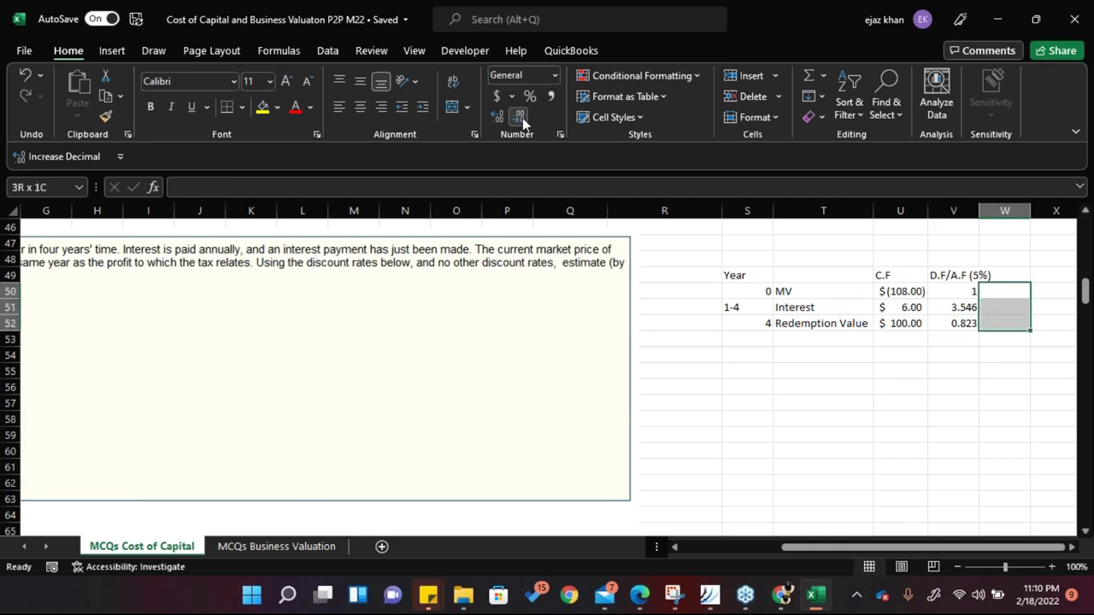
pyautogui.write('=')
pyautogui.press('Left')
pyautogui.write('*')
pyautogui.press('Left')
pyautogui.press('Left')
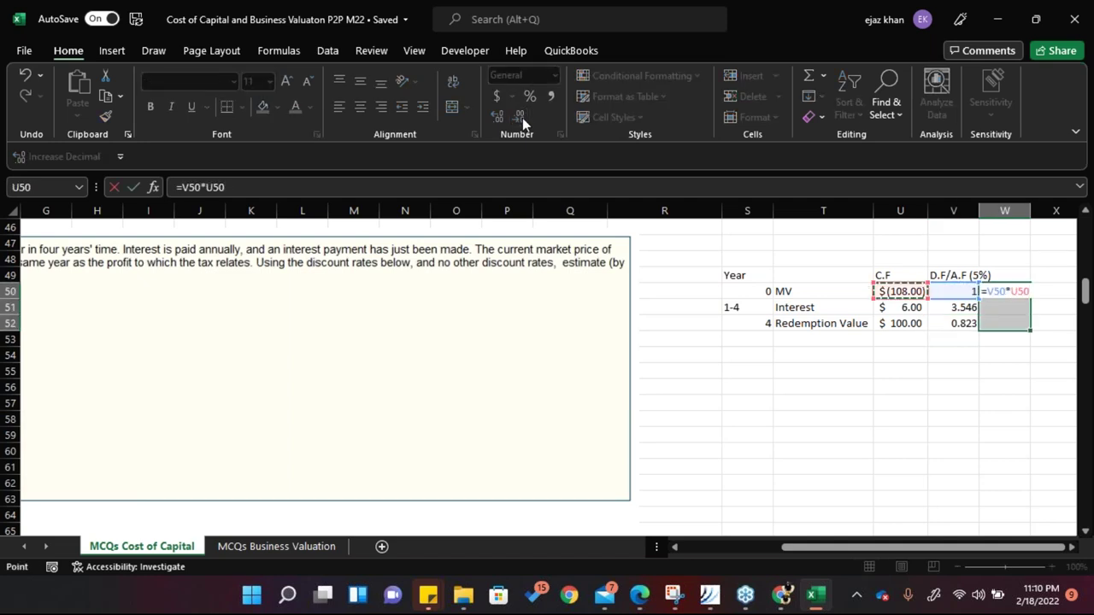
pyautogui.hotkey('ctrl', 'Return')
# - Head the column PV (5%) and total it with =SUM(W50:W52) in W53
pyautogui.press('Up')
pyautogui.write('PV (5%)')
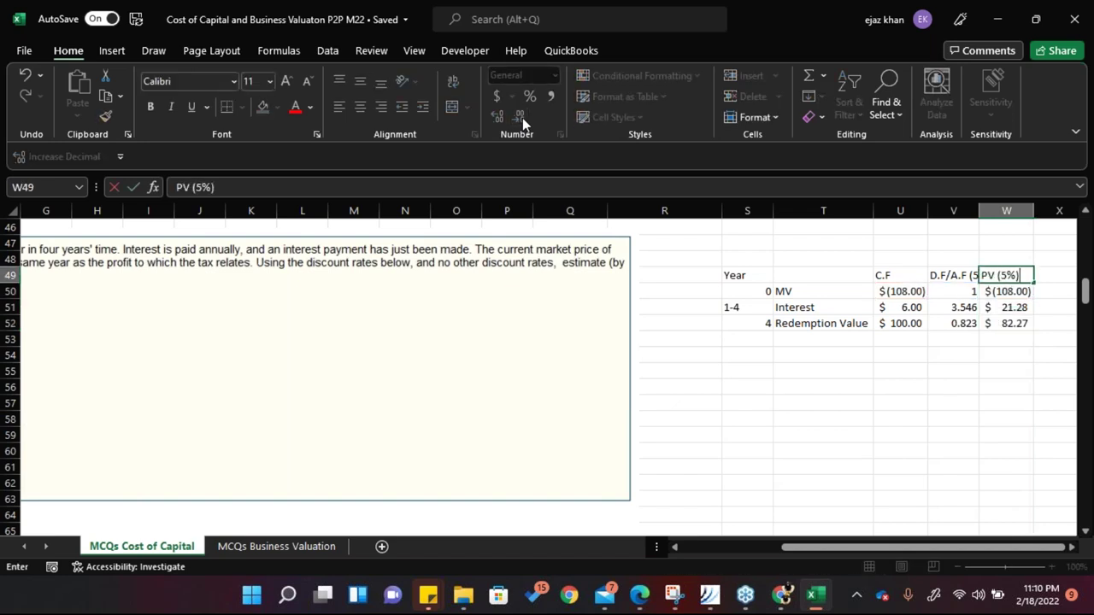
pyautogui.press('Return')
pyautogui.press('Down')
pyautogui.press('Down')
pyautogui.press('Down')
pyautogui.write('=sum(')
pyautogui.press('Up')
pyautogui.hotkey('shift', 'Up')
pyautogui.hotkey('shift', 'Up')
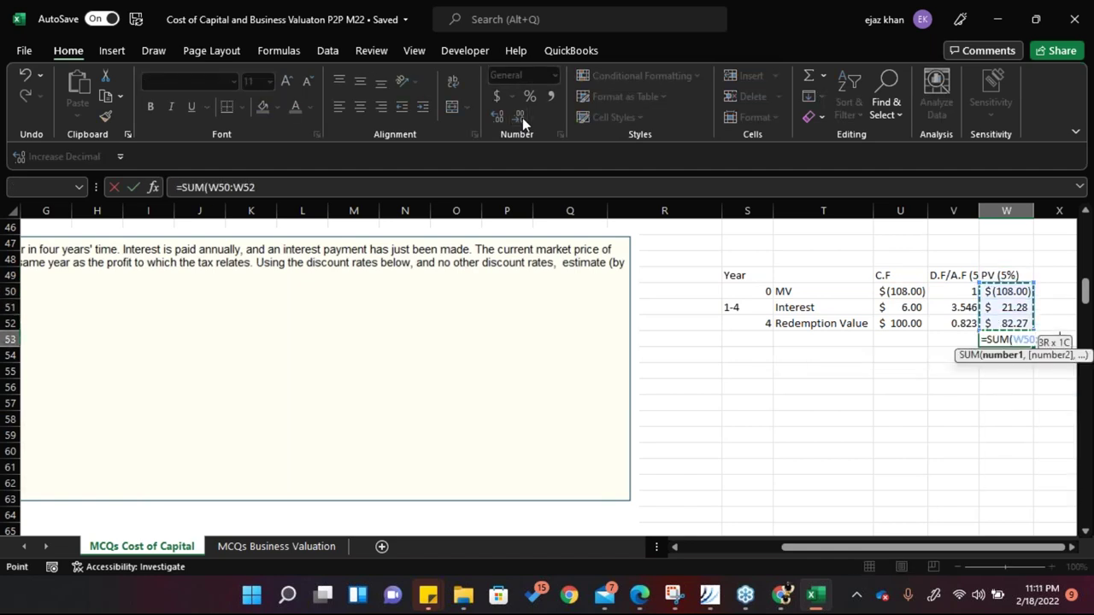
pyautogui.press('Return')
# - Label the total NPV in V53 and make the NPV row bold
pyautogui.press('Up')
pyautogui.press('Left')
pyautogui.write('NPV')
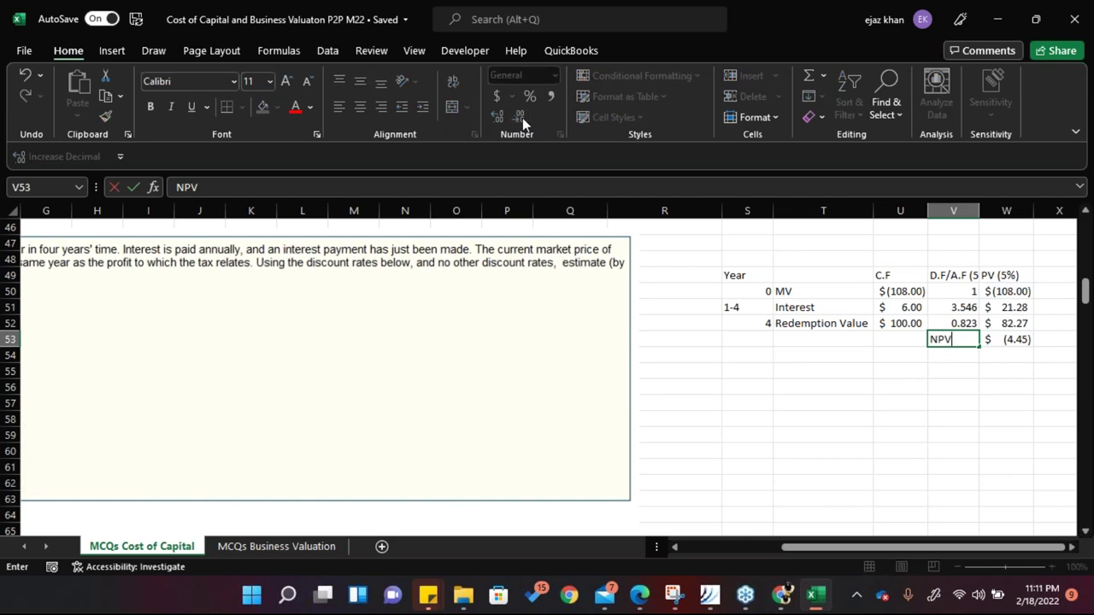
pyautogui.press('Tab')
pyautogui.press('Left')
pyautogui.hotkey('shift', 'Right')
pyautogui.hotkey('ctrl', 'b')
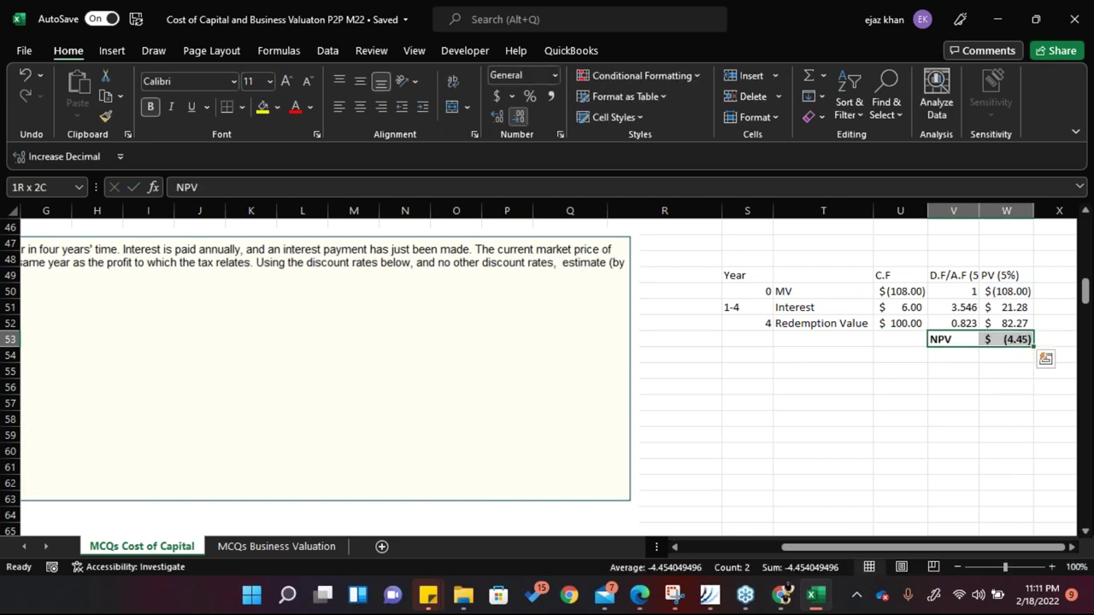
pyautogui.press('Right')
pyautogui.press('Left')
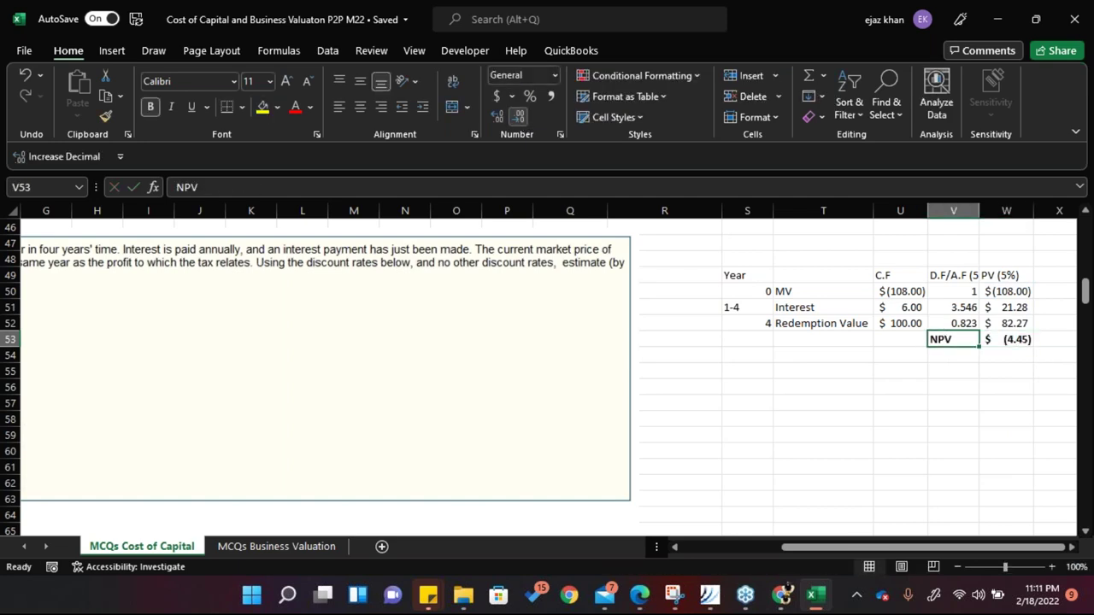
# - Widen column V to show its full header and review the NPV formula
pyautogui.press('Up')
pyautogui.press('Up')
pyautogui.press('Up')
pyautogui.press('Up')
pyautogui.press('Right')
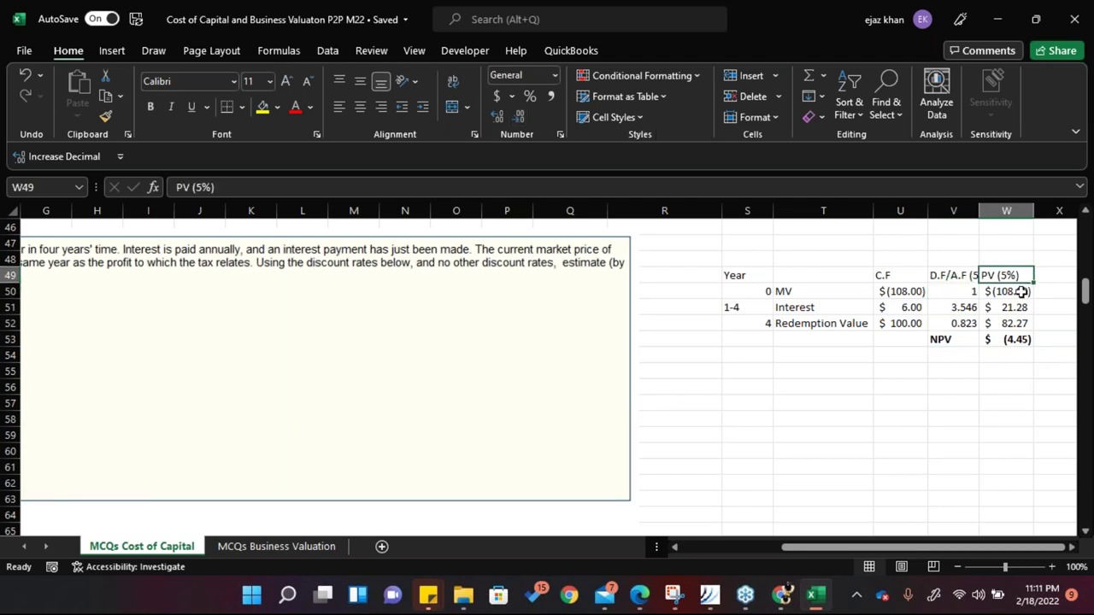
pyautogui.moveTo(979, 210); pyautogui.dragTo(999, 210)
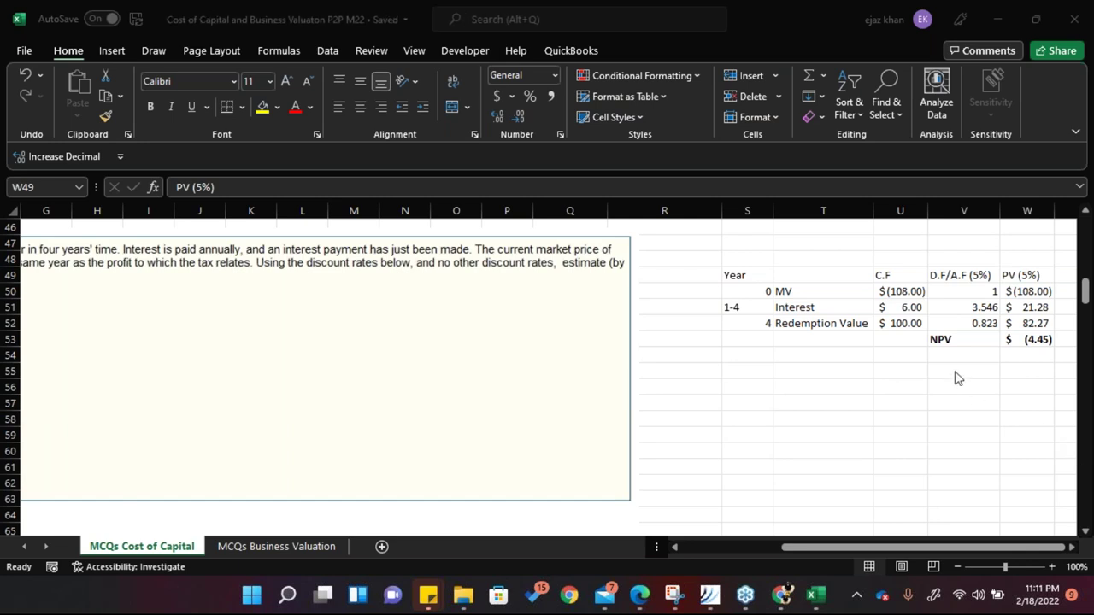
pyautogui.press('Right')
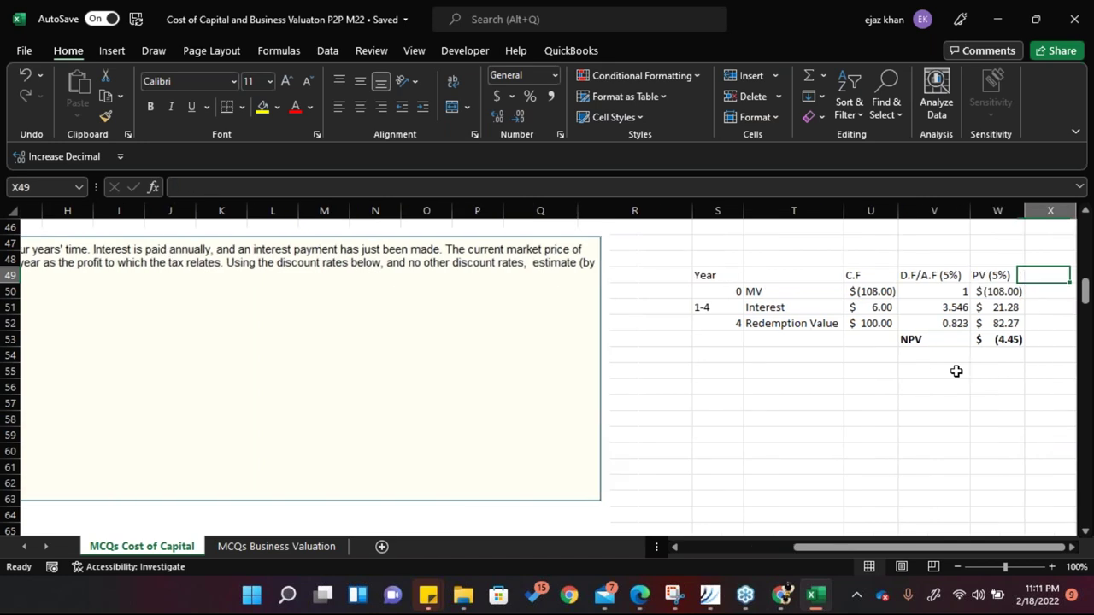
pyautogui.press('Right')
pyautogui.press('Down')
pyautogui.press('Left')
pyautogui.press('Down')
pyautogui.press('Down')
pyautogui.press('Left')
pyautogui.press('Down')
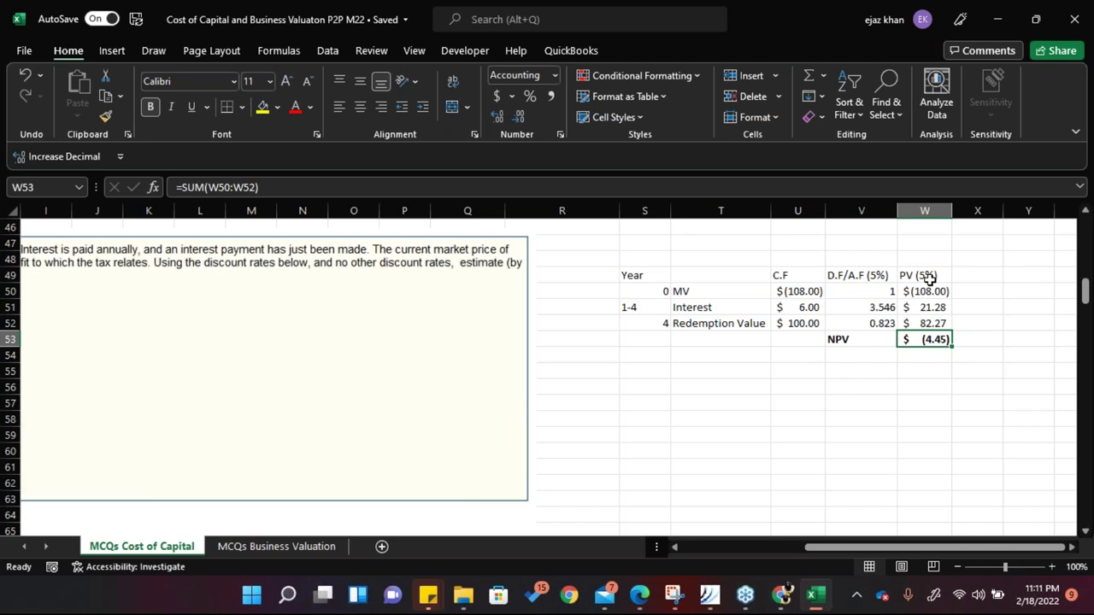
pyautogui.press('Up')
pyautogui.press('Up')
pyautogui.press('Up')
pyautogui.press('Up')
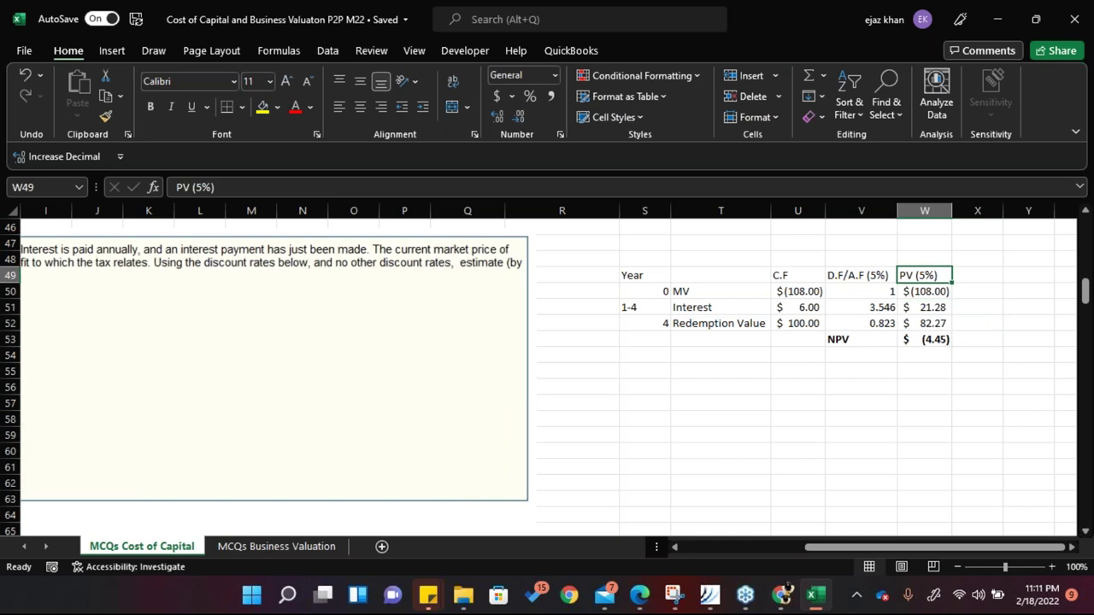
pyautogui.press('Right')
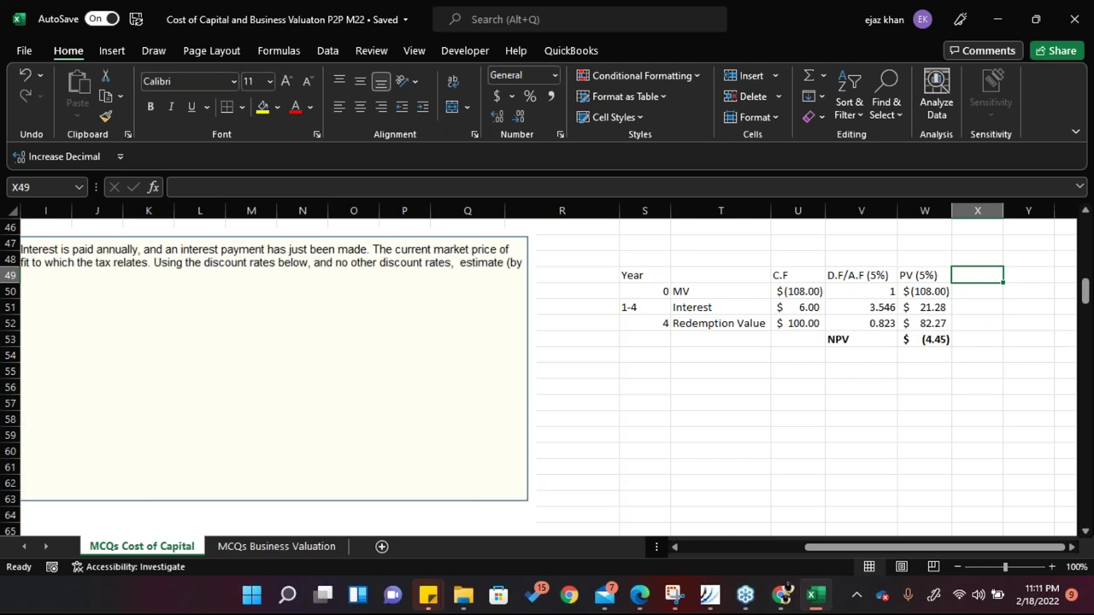
# - Add a D.F/A.F (2%) header and copy the year-0 factor 1 into it
pyautogui.write('D.F')
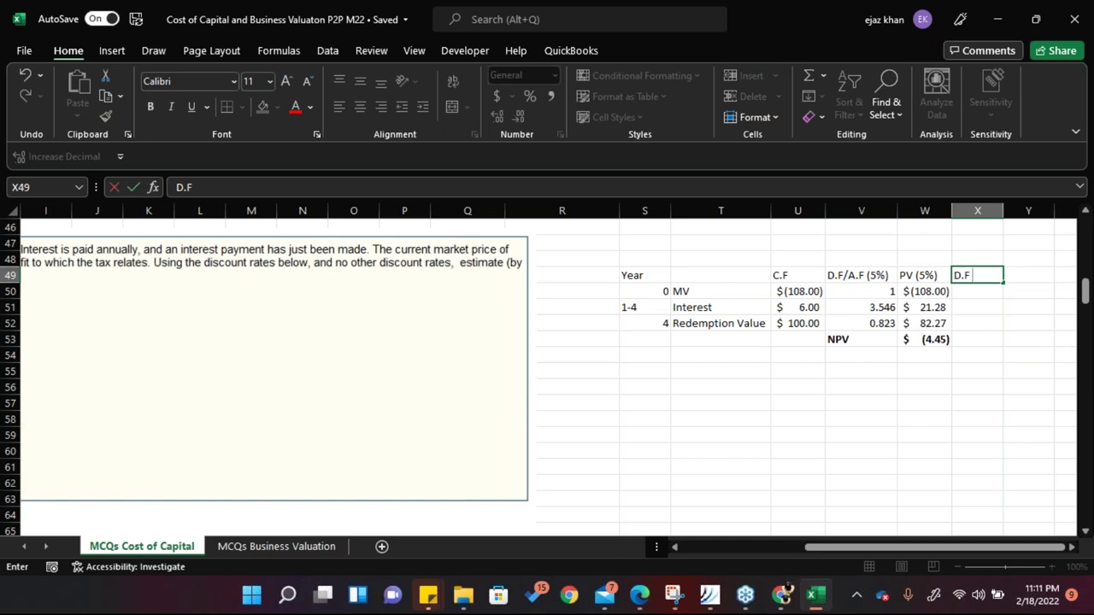
pyautogui.write('/A.F (2%)')
pyautogui.press('Return')
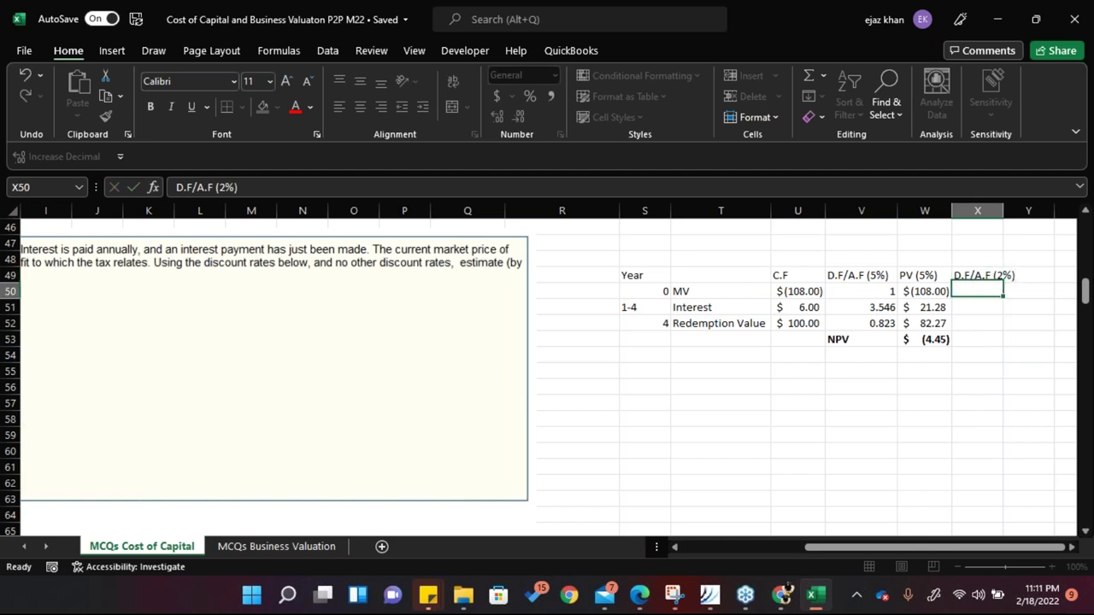
pyautogui.press('Left')
pyautogui.press('Left')
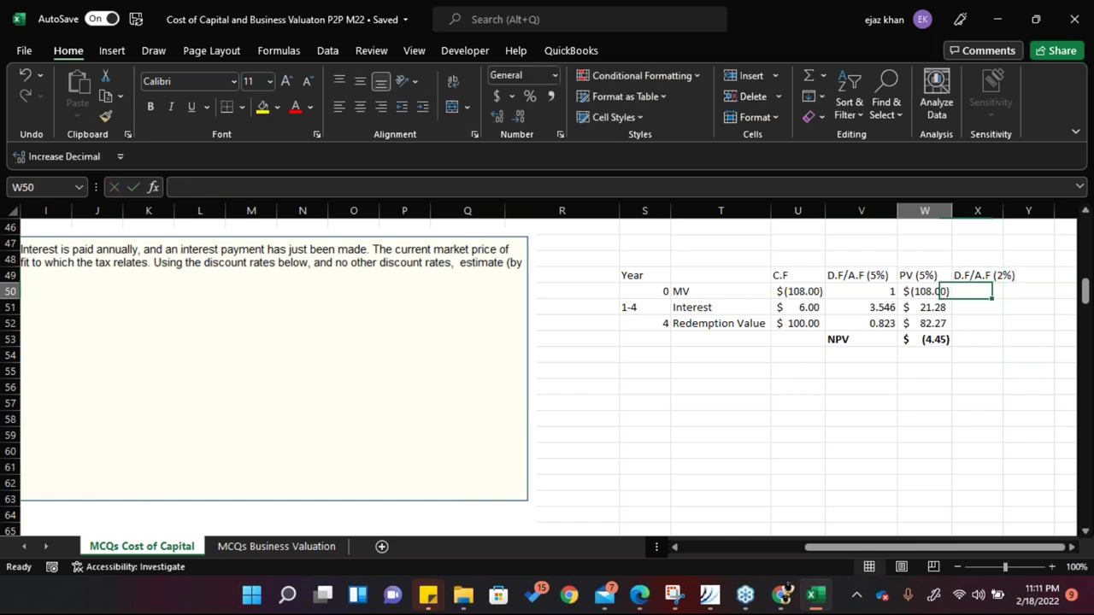
pyautogui.hotkey('ctrl', 'c')
pyautogui.press('Right')
pyautogui.press('Right')
pyautogui.hotkey('ctrl', 'v')
# - Copy the 5% annuity factor formula into the 2% interest row
pyautogui.press('Down')
pyautogui.press('Escape')
pyautogui.press('Left')
pyautogui.press('Left')
pyautogui.hotkey('ctrl', 'c')
pyautogui.press('Right')
pyautogui.press('Right')
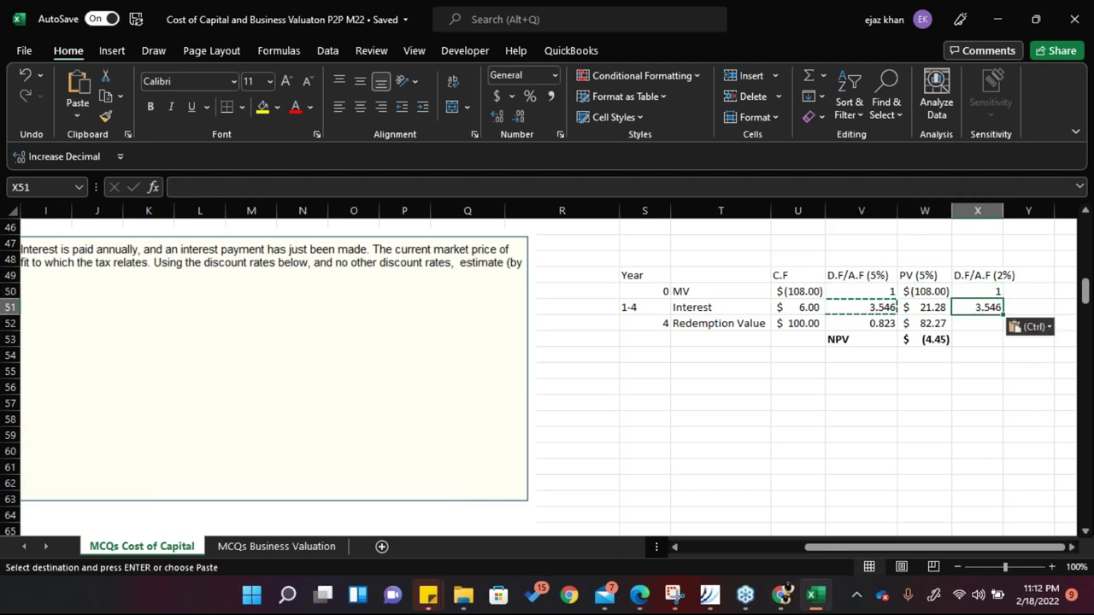
pyautogui.hotkey('ctrl', 'v')
pyautogui.press('Escape')
# - Change both rates in the pasted annuity formula to 2%, giving 3.808
pyautogui.press('F2')
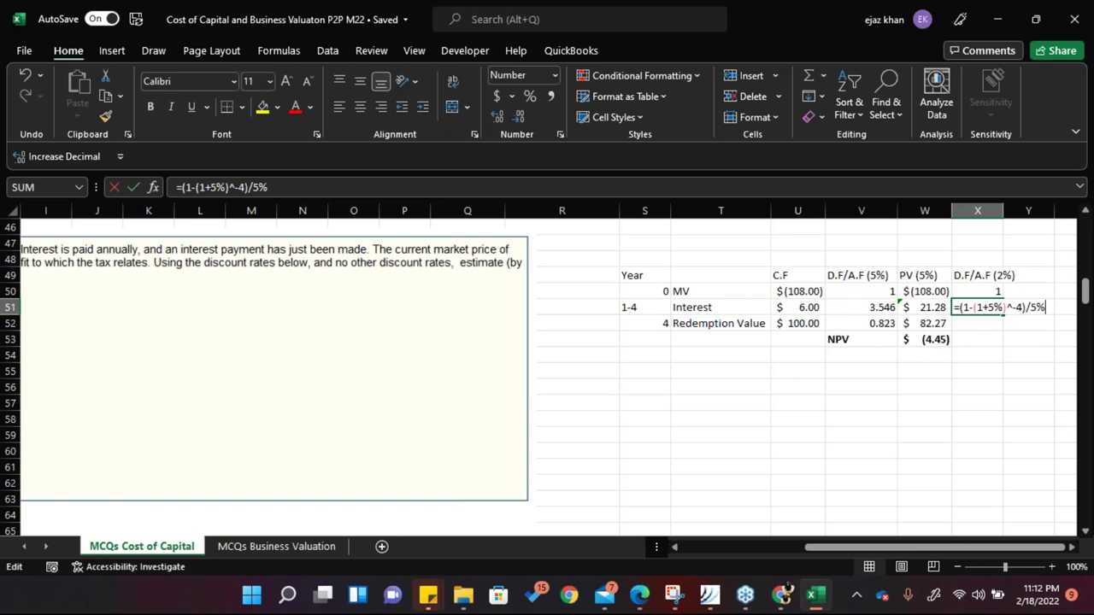
pyautogui.press('Left')
pyautogui.press('Left')
pyautogui.press('Left')
pyautogui.press('Left')
pyautogui.press('Left')
pyautogui.press('Left')
pyautogui.press('Left')
pyautogui.press('Left')
pyautogui.press('Left')
pyautogui.press('BackSpace')
pyautogui.write('2')
pyautogui.press('Right')
pyautogui.press('Right')
pyautogui.press('Right')
pyautogui.press('Right')
pyautogui.press('Right')
pyautogui.press('Right')
pyautogui.press('Right')
pyautogui.press('Right')
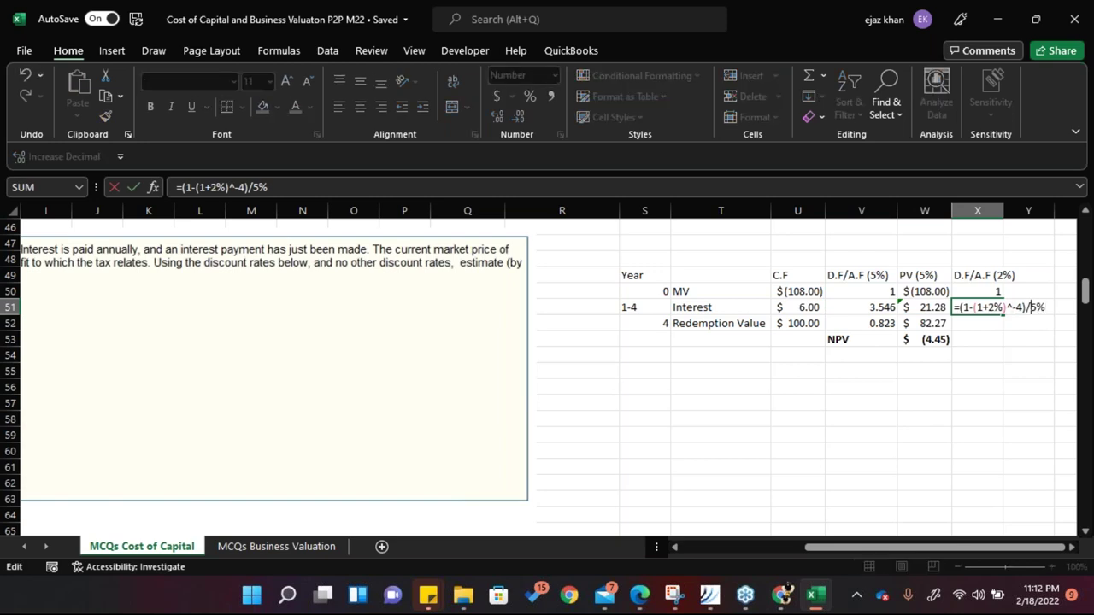
pyautogui.press('BackSpace')
pyautogui.write('2')
pyautogui.press('Return')
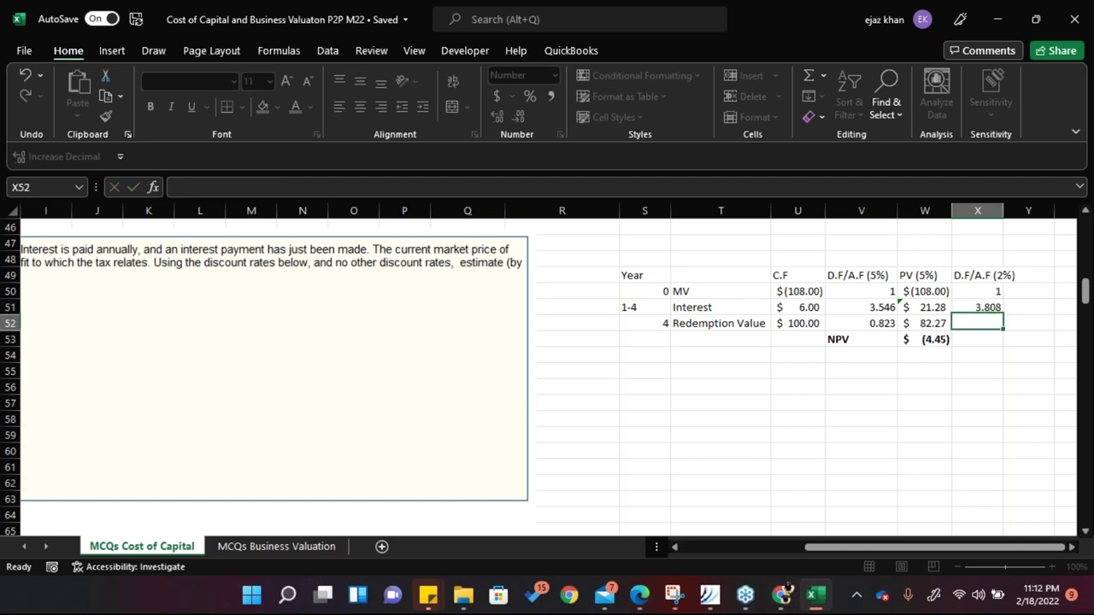
pyautogui.press('Up')
# - Copy the year-4 discount factor formula and change its rate to 2%, giving 0.924
pyautogui.click(861, 323)
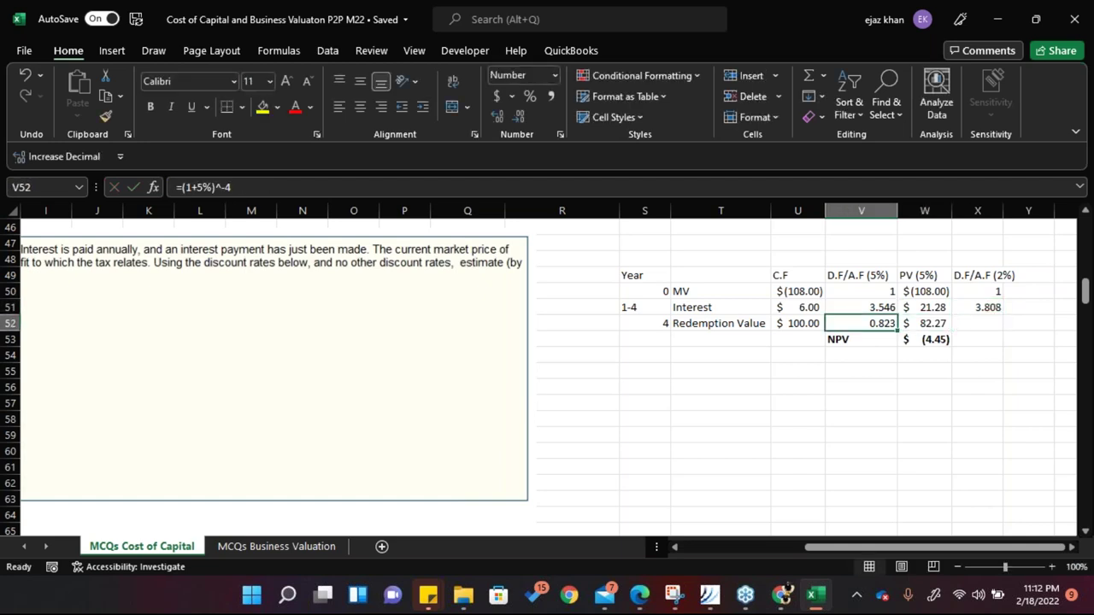
pyautogui.hotkey('ctrl', 'c')
pyautogui.click(977, 323)
pyautogui.hotkey('ctrl', 'v')
pyautogui.doubleClick(979, 323)
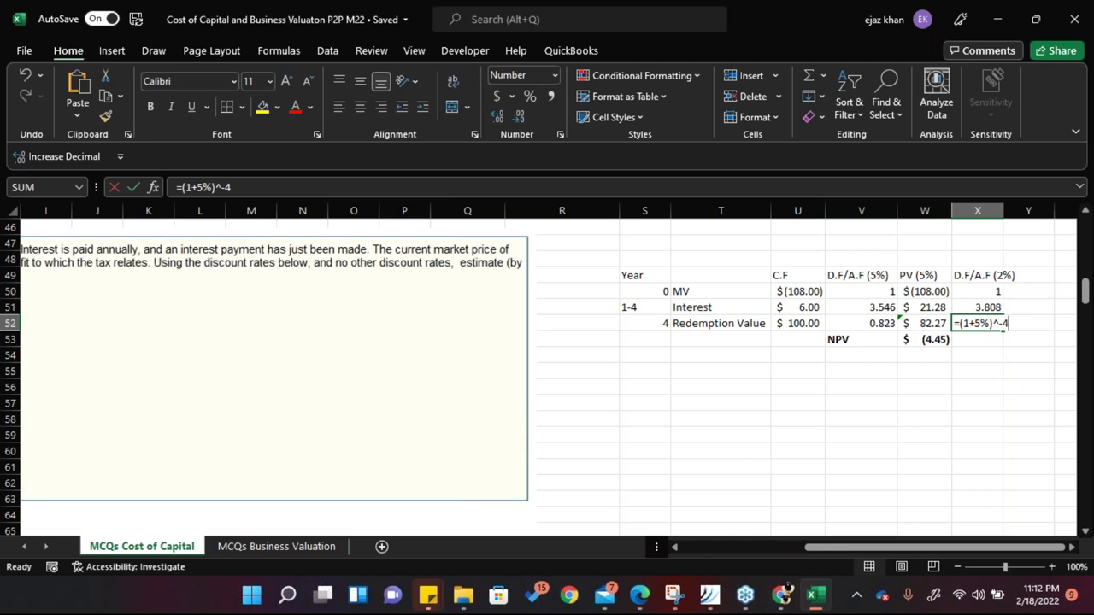
pyautogui.press('BackSpace')
pyautogui.write('2')
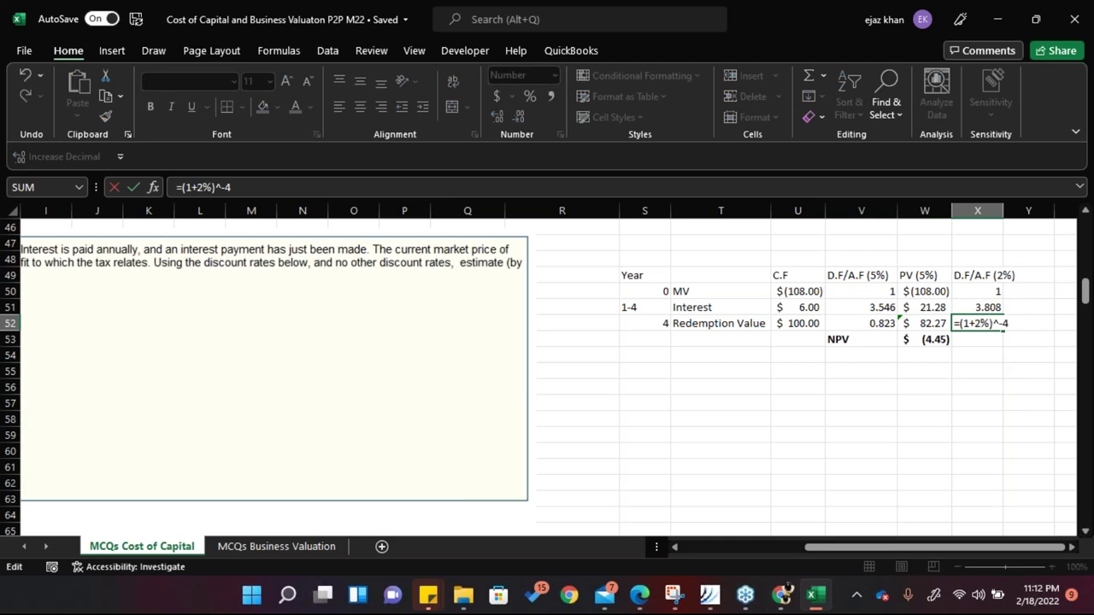
pyautogui.press('Return')
pyautogui.press('Up')
pyautogui.press('Right')
pyautogui.press('Right')
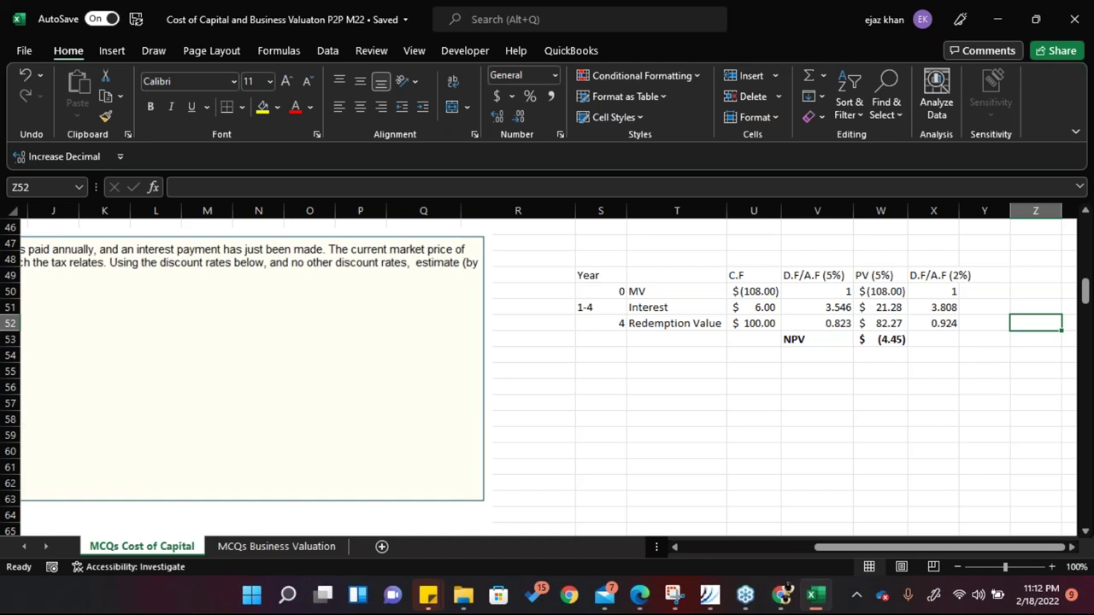
# - Start the year-0 PV (2%) formula =X50*U50 in Y50
pyautogui.press('Up')
pyautogui.press('Up')
pyautogui.press('Left')
pyautogui.write('=')
pyautogui.press('Left')
pyautogui.write('*')
pyautogui.press('Left')
pyautogui.press('Left')
pyautogui.press('Left')
pyautogui.press('Left')
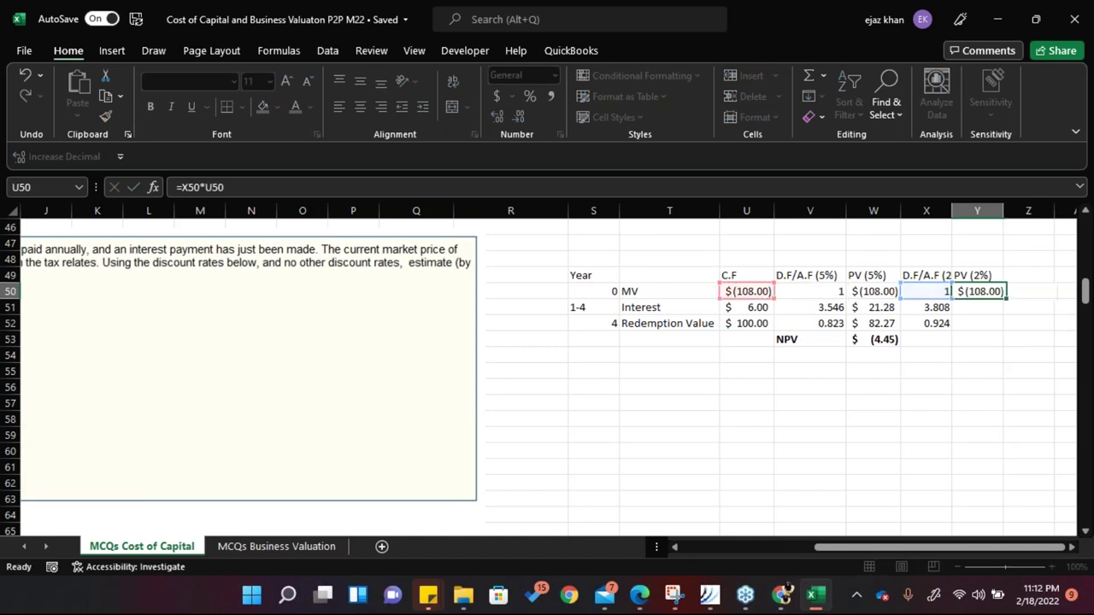
# - Complete the PV (2%) formulas in Y50:Y52, giving $(108.00), $22.85 and $92.38
pyautogui.press('Return')
pyautogui.write('=')
pyautogui.press('Left')
pyautogui.write('*')
pyautogui.press('Left')
pyautogui.press('Left')
pyautogui.press('Left')
pyautogui.press('Left')
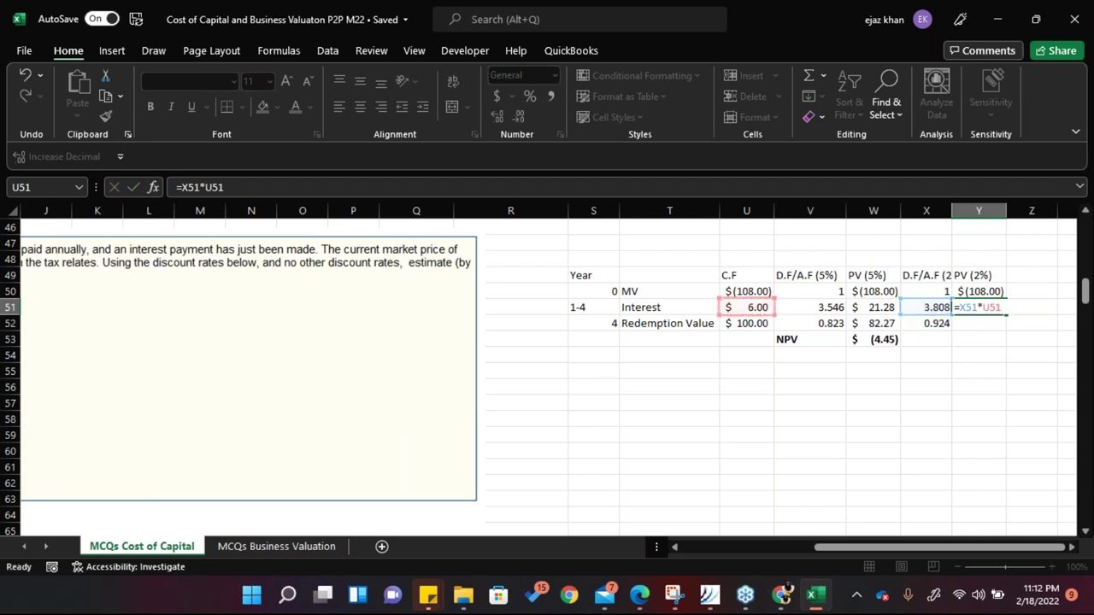
pyautogui.press('Return')
pyautogui.press('Up')
pyautogui.press('Down')
pyautogui.write('=')
pyautogui.press('Left')
pyautogui.write('*')
pyautogui.press('Left')
pyautogui.press('Left')
pyautogui.press('Left')
pyautogui.press('Left')
pyautogui.press('Return')
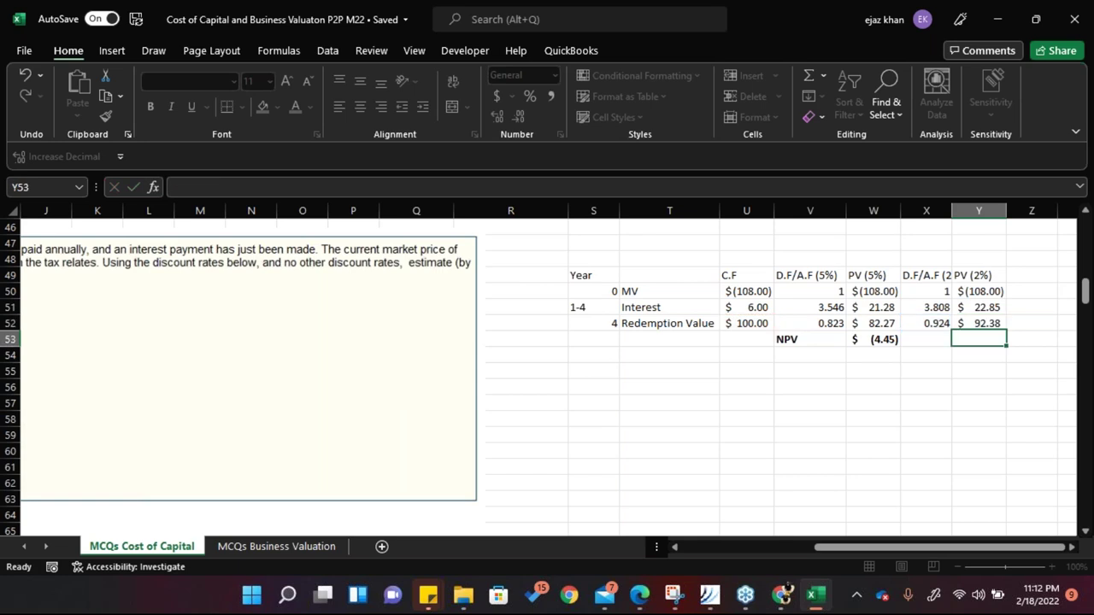
# - Copy the SUM from W53 into Y53 for a 2% NPV of $7.23
pyautogui.press('Up')
pyautogui.press('Down')
pyautogui.press('Left')
pyautogui.press('Left')
pyautogui.hotkey('ctrl', 'c')
pyautogui.press('Right')
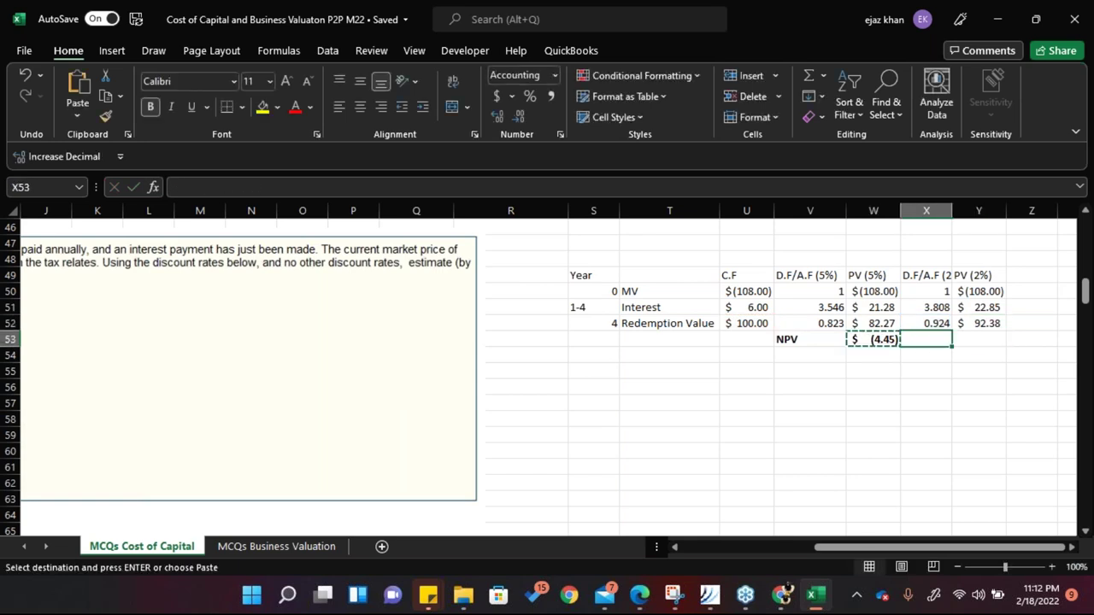
pyautogui.press('Right')
pyautogui.hotkey('ctrl', 'v')
pyautogui.press('Escape')
pyautogui.press('Left')
pyautogui.press('Down')
pyautogui.press('Right')
pyautogui.click(978, 339)
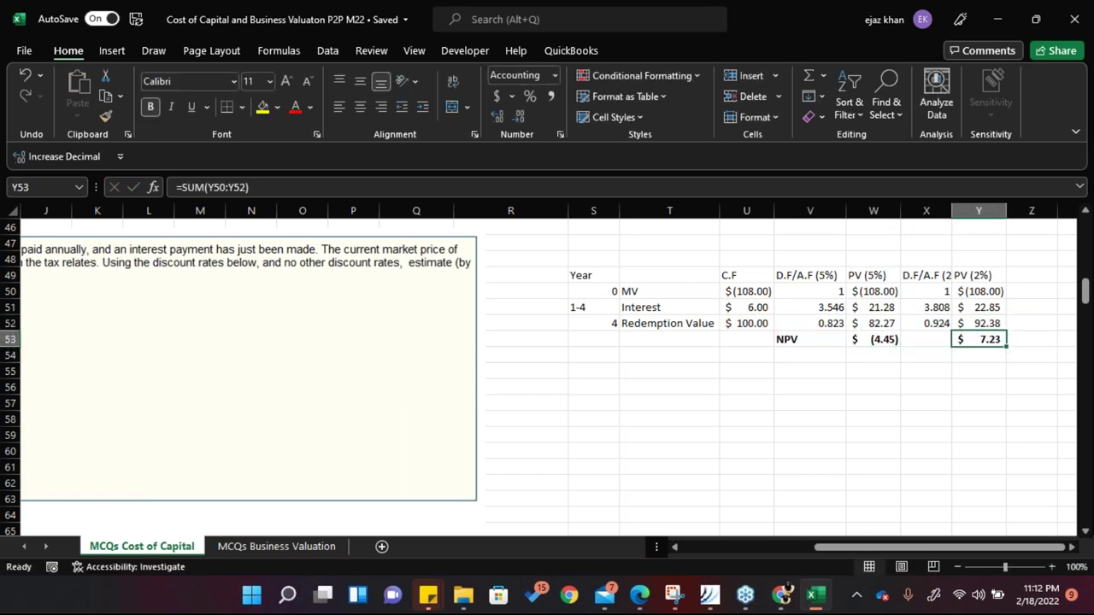
# - Begin an IRR label in T55 below the table
pyautogui.press('Down')
pyautogui.press('Down')
pyautogui.press('Left')
pyautogui.press('Left')
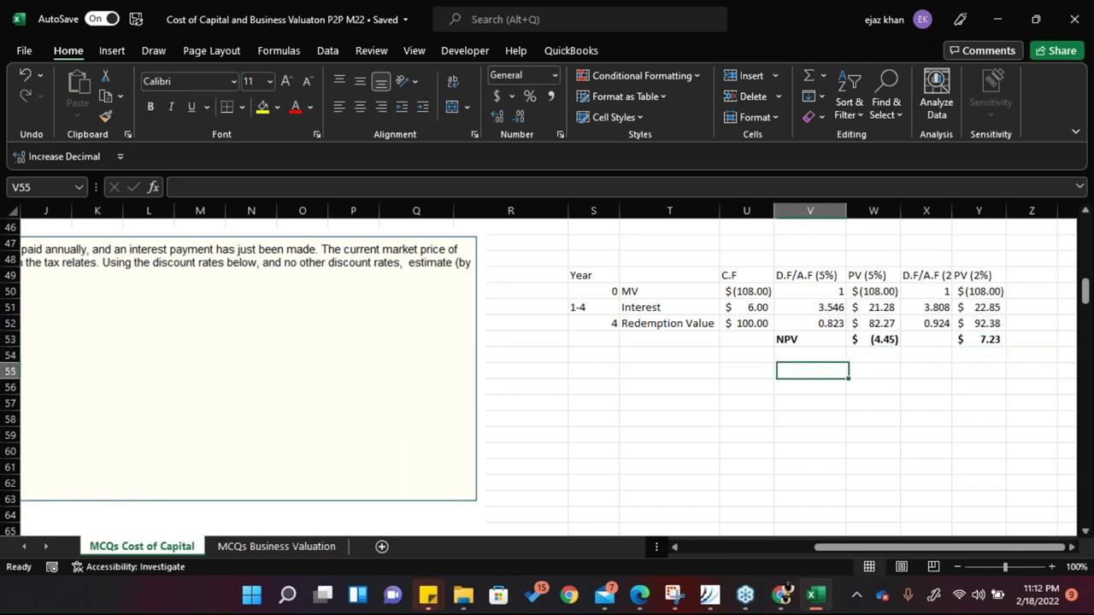
pyautogui.press('Left')
pyautogui.press('Left')
pyautogui.press('Left')
pyautogui.press('F2')
pyautogui.write('IRR')
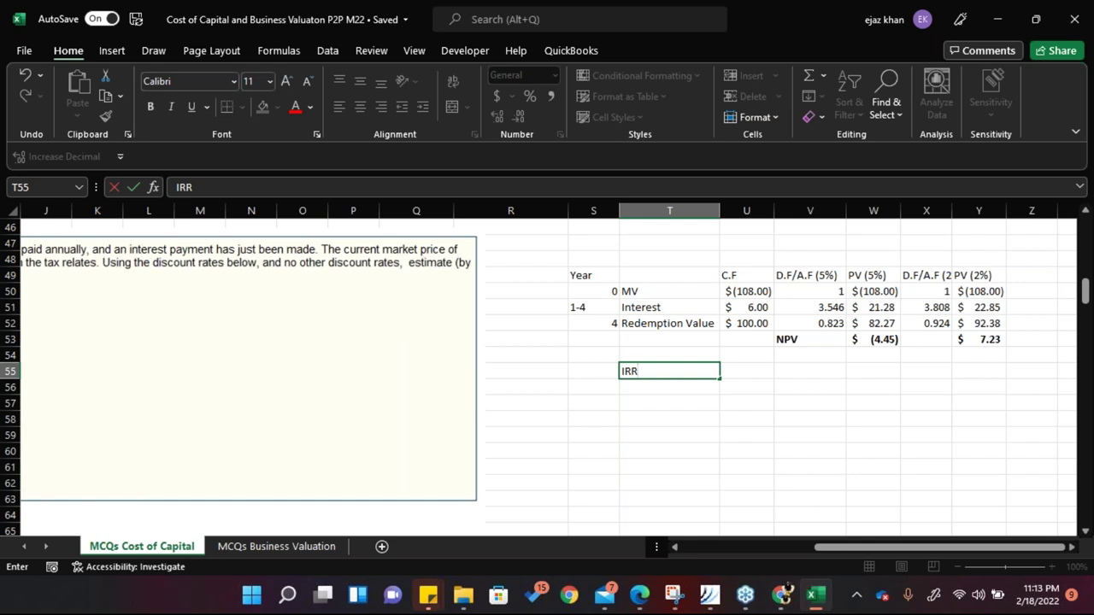
# - Relabel T55 from IRR to Kd
pyautogui.press('BackSpace')
pyautogui.press('BackSpace')
pyautogui.press('BackSpace')
pyautogui.write('Kd')
pyautogui.press('Tab')
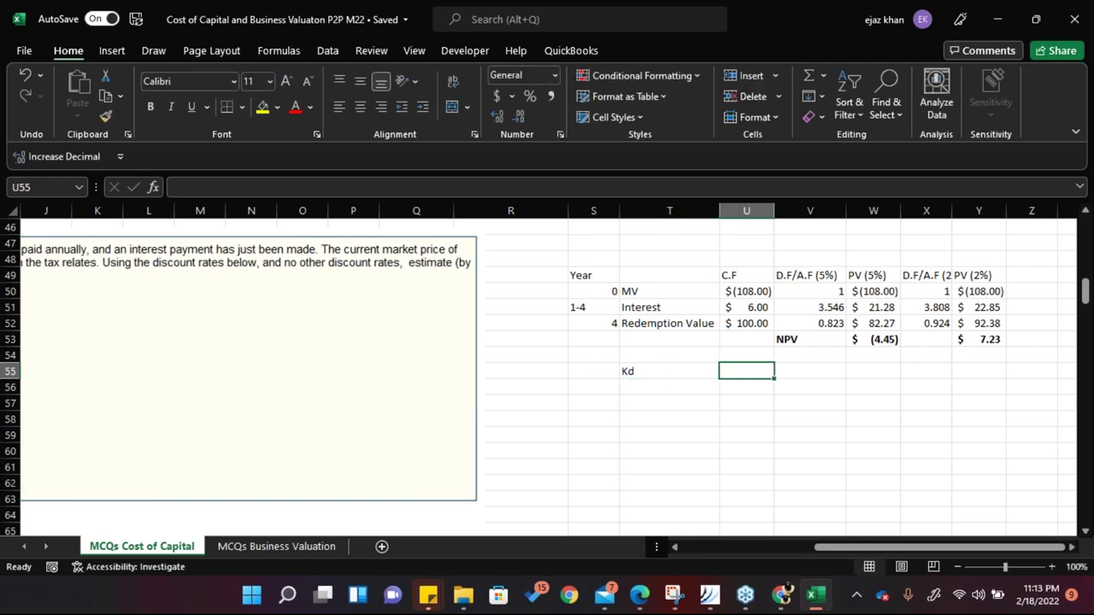
# - Enter =2%+(Y53/(Y53-W53))*(5%-2%) in U55, giving 3.856%
pyautogui.write('=')
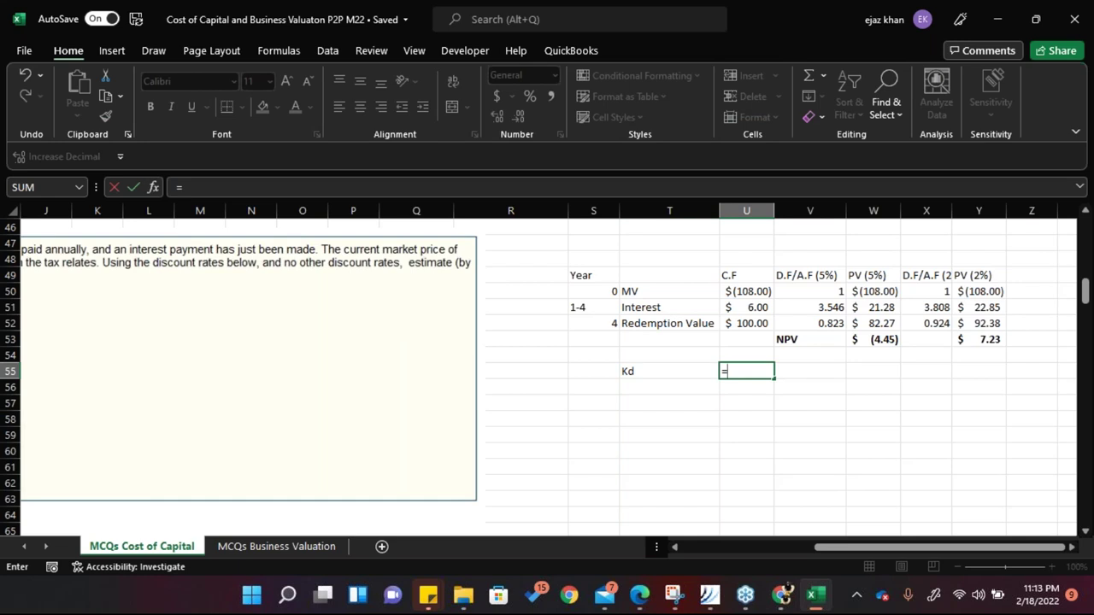
pyautogui.write('2%+(')
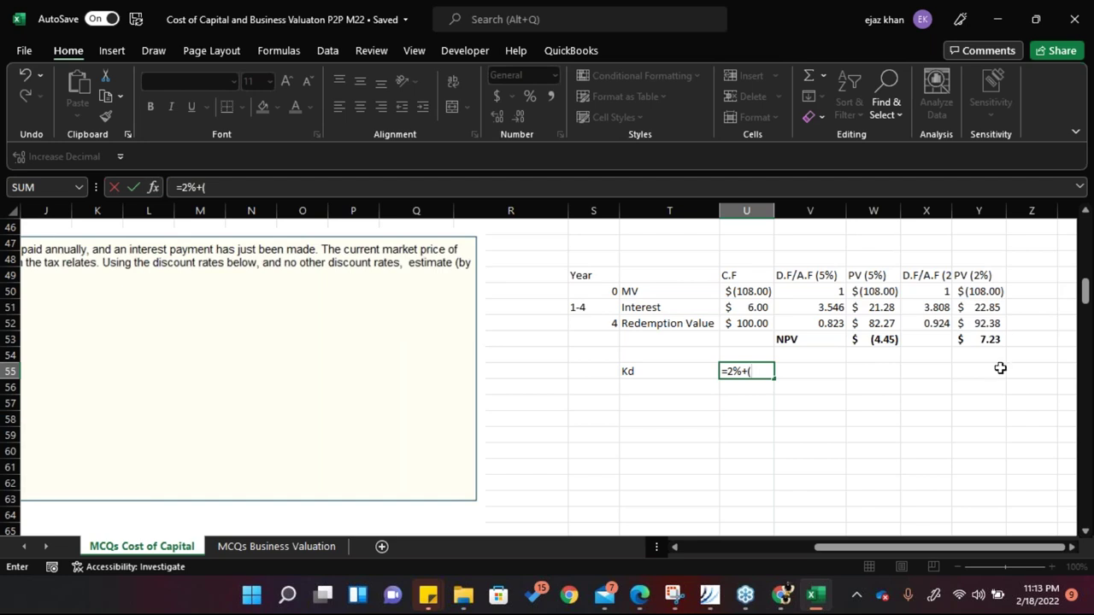
pyautogui.click(981, 339)
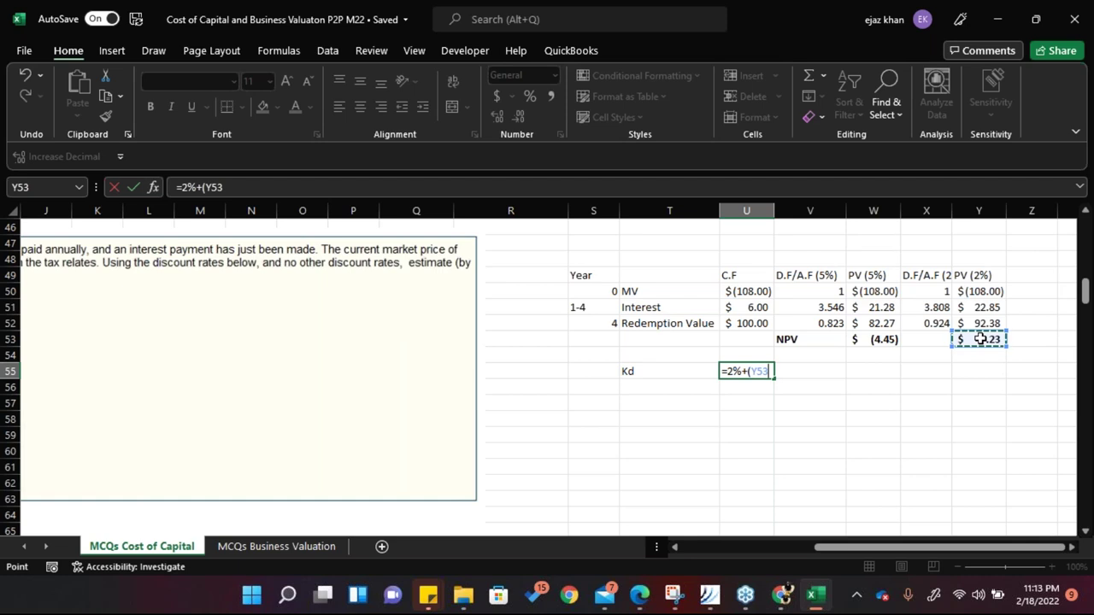
pyautogui.write('/(')
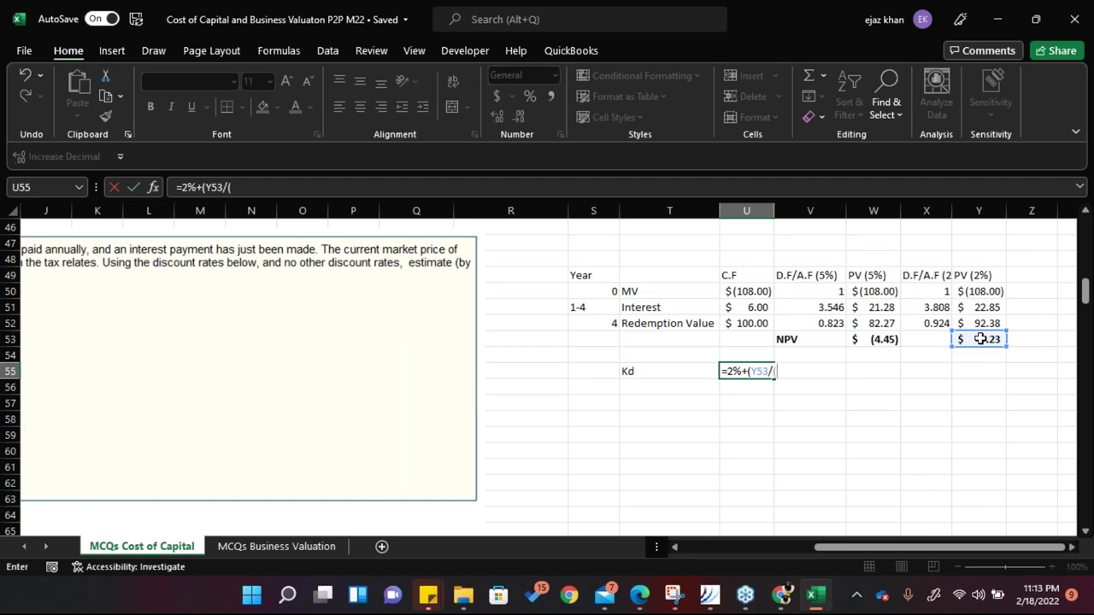
pyautogui.click(981, 339)
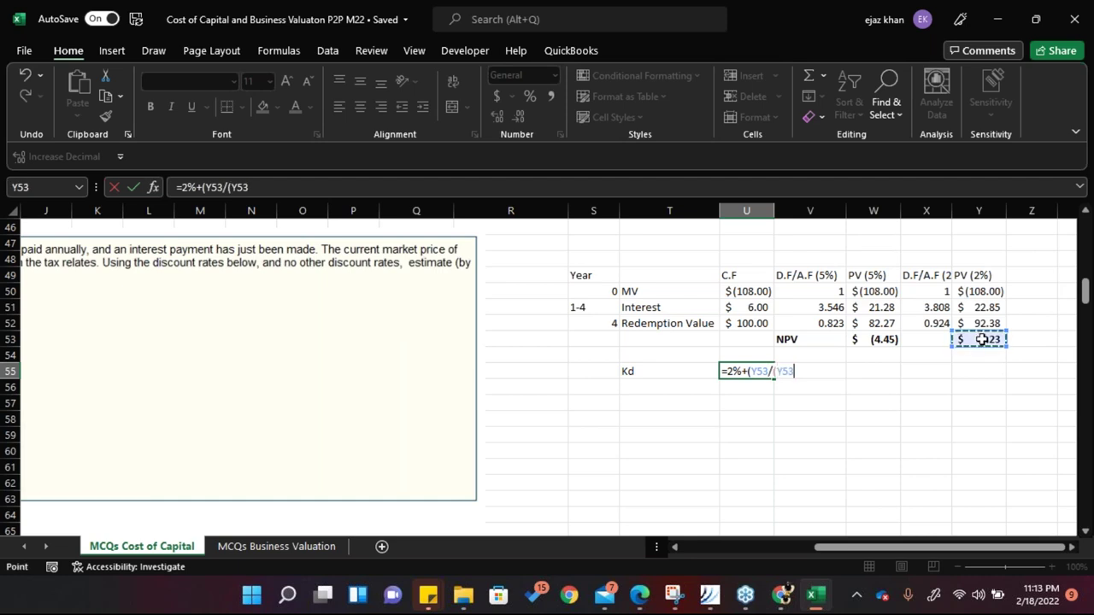
pyautogui.write('-')
pyautogui.click(875, 346)
pyautogui.write('))*(')
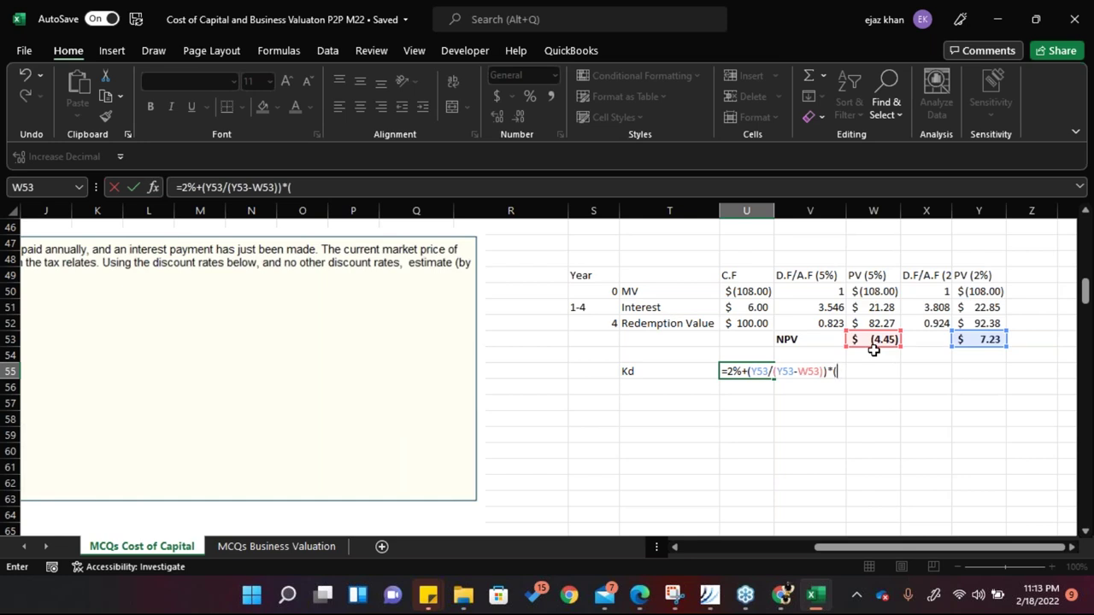
pyautogui.write('5%-2%)')
pyautogui.press('Return')
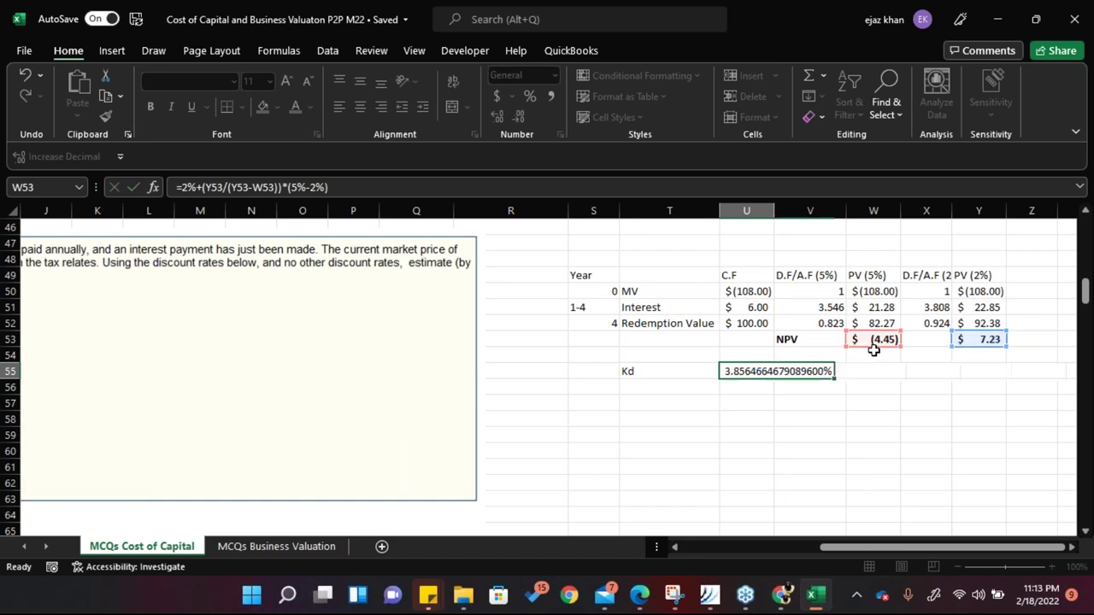
pyautogui.press('Up')
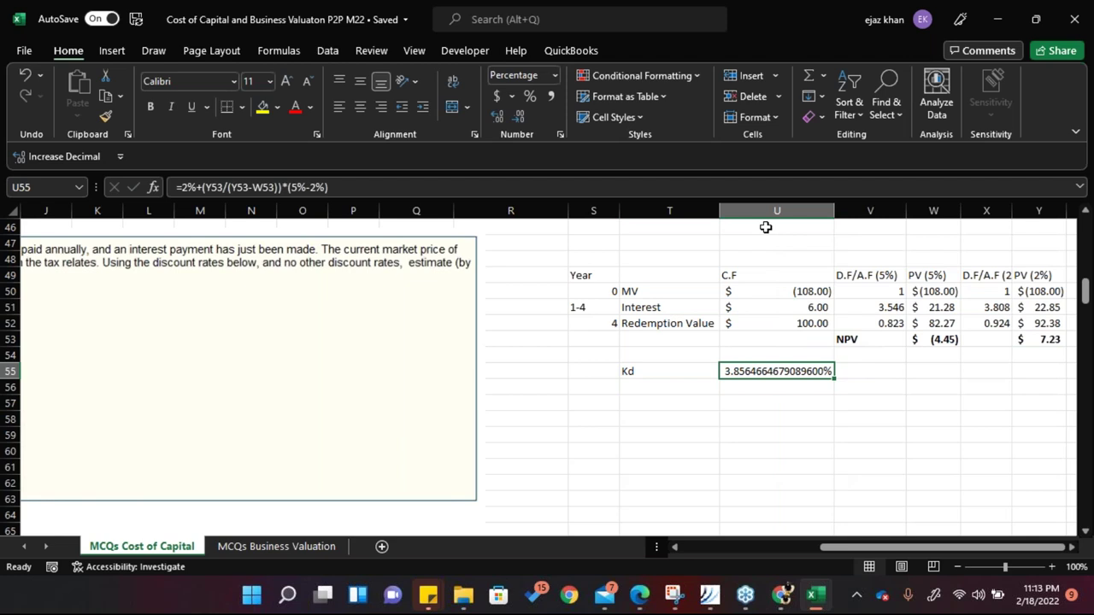
# - Show the Kd result to two decimals (3.86%) and bold T55:U55
pyautogui.click(520, 116)
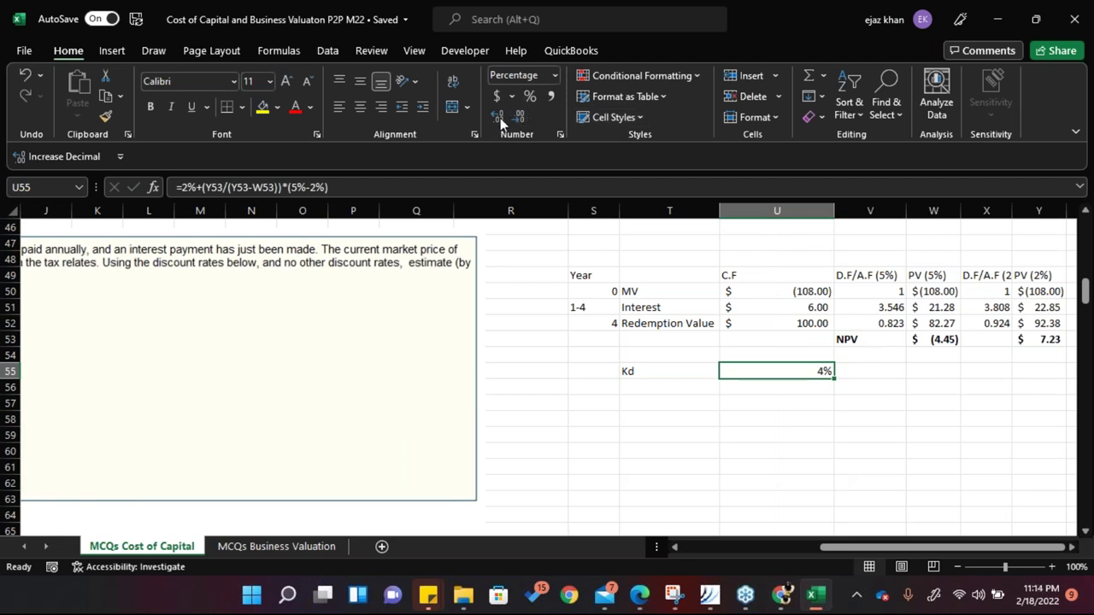
pyautogui.click(497, 119)
pyautogui.click(496, 117)
pyautogui.hotkey('shift', 'Left')
pyautogui.hotkey('ctrl', 'b')
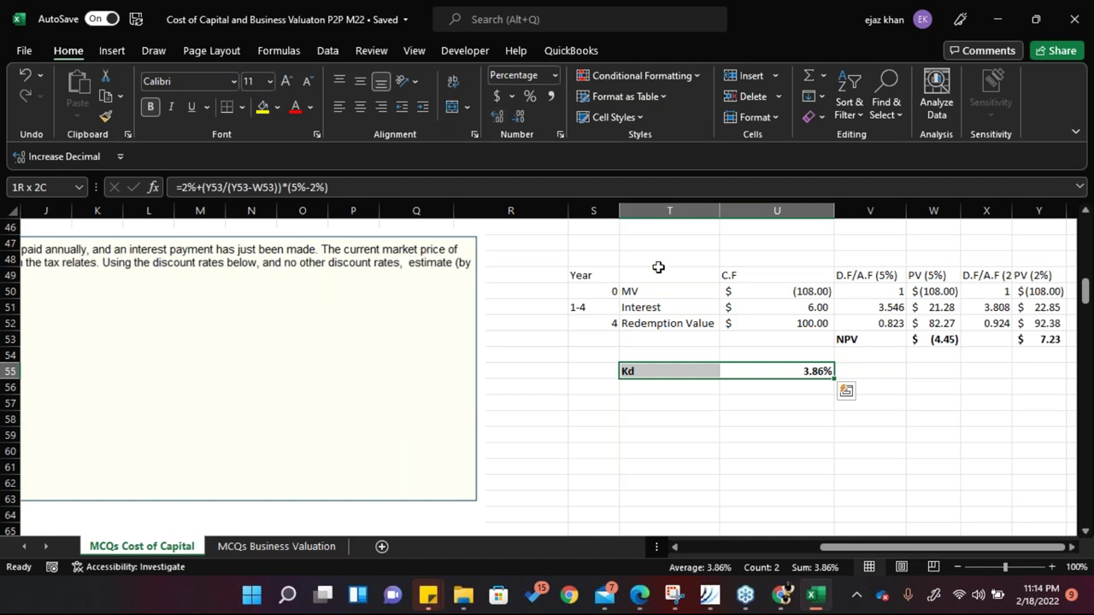
pyautogui.click(789, 405)
pyautogui.moveTo(689, 370); pyautogui.dragTo(771, 371)
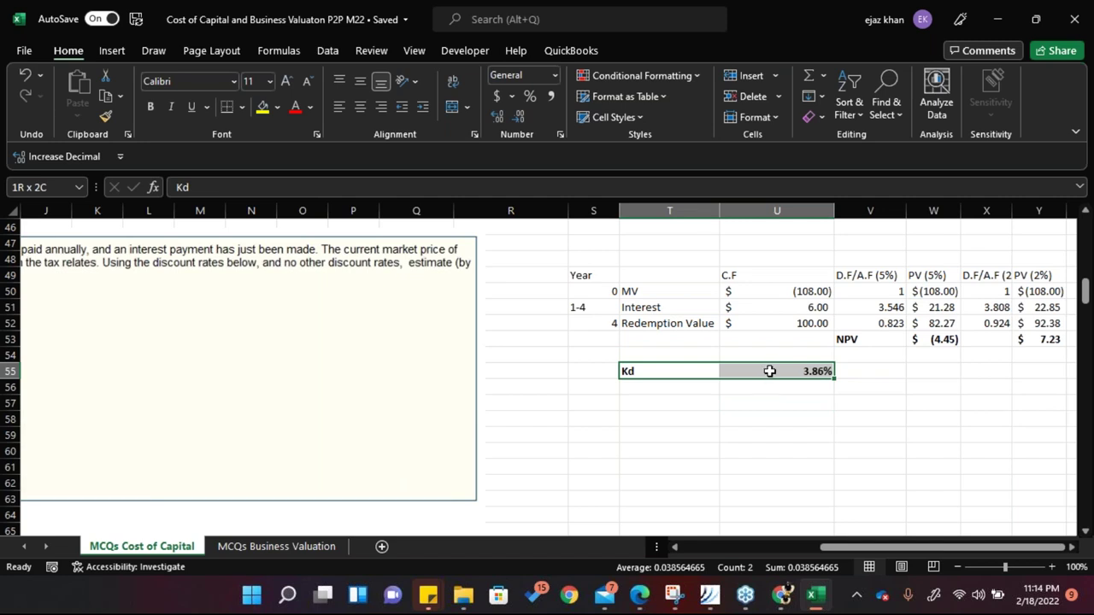
pyautogui.moveTo(769, 371); pyautogui.dragTo(769, 371)
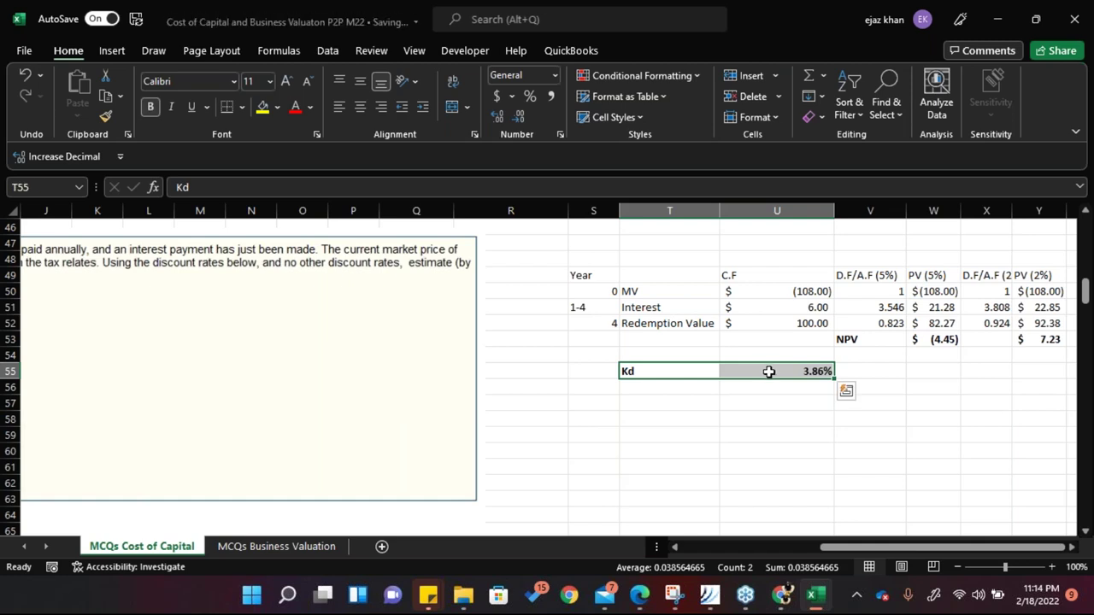
# - Change the T55 label to Kd (after tax)
pyautogui.click(803, 307)
pyautogui.doubleClick(650, 371)
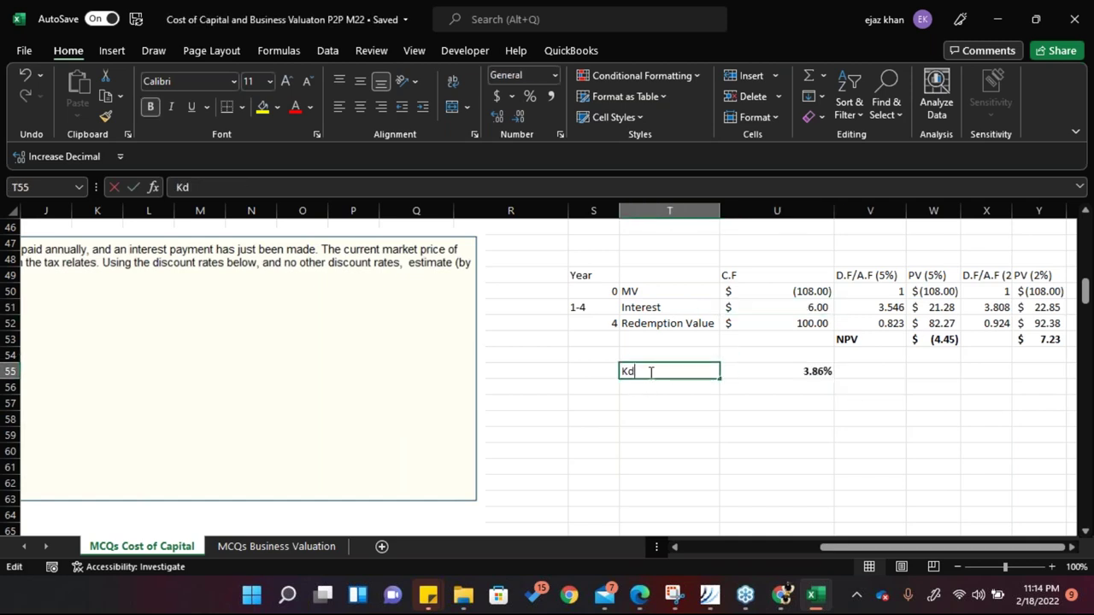
pyautogui.write('(after')
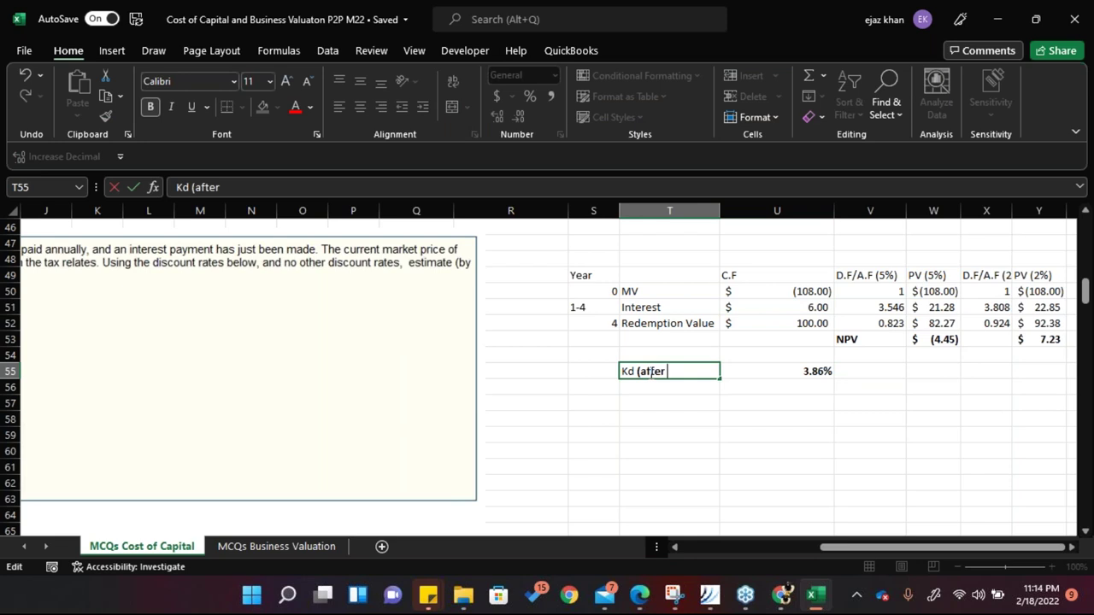
pyautogui.write(' tax)')
pyautogui.press('Tab')
pyautogui.click(791, 308)
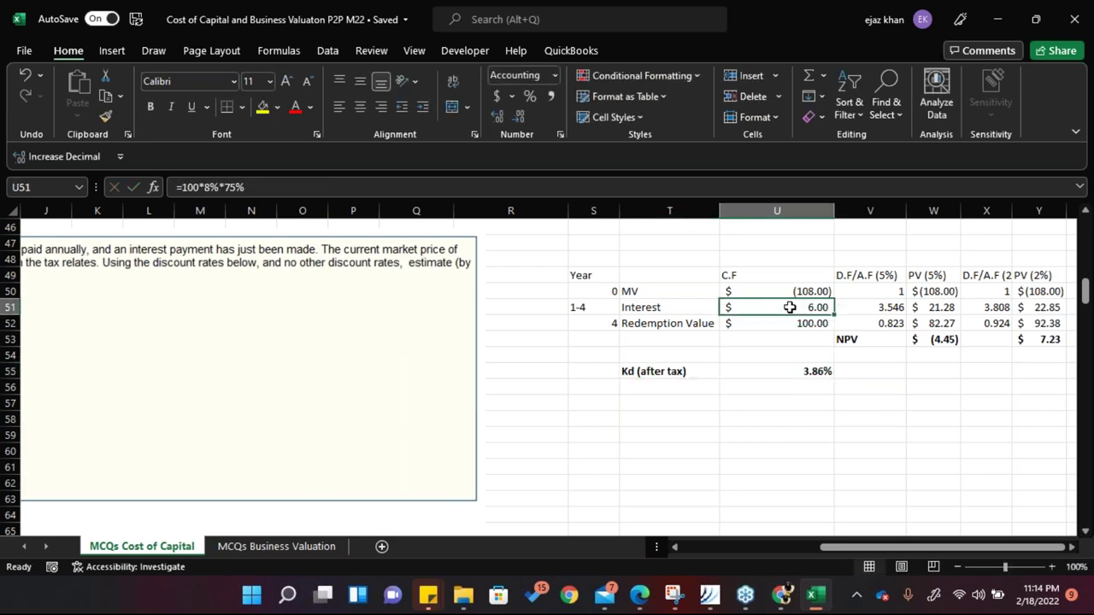
pyautogui.click(792, 373)
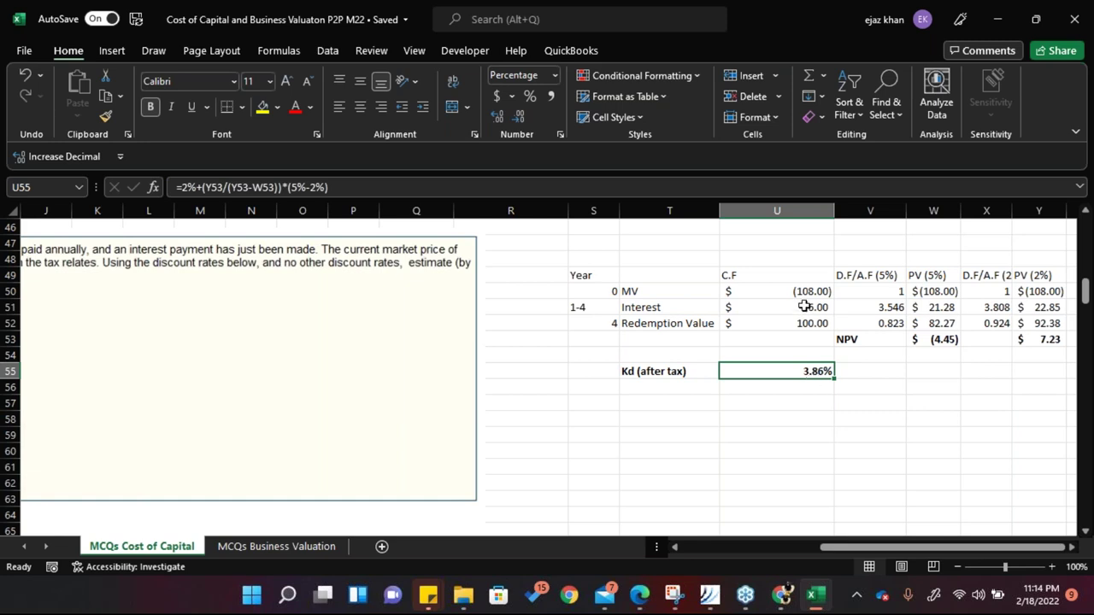
pyautogui.click(804, 306)
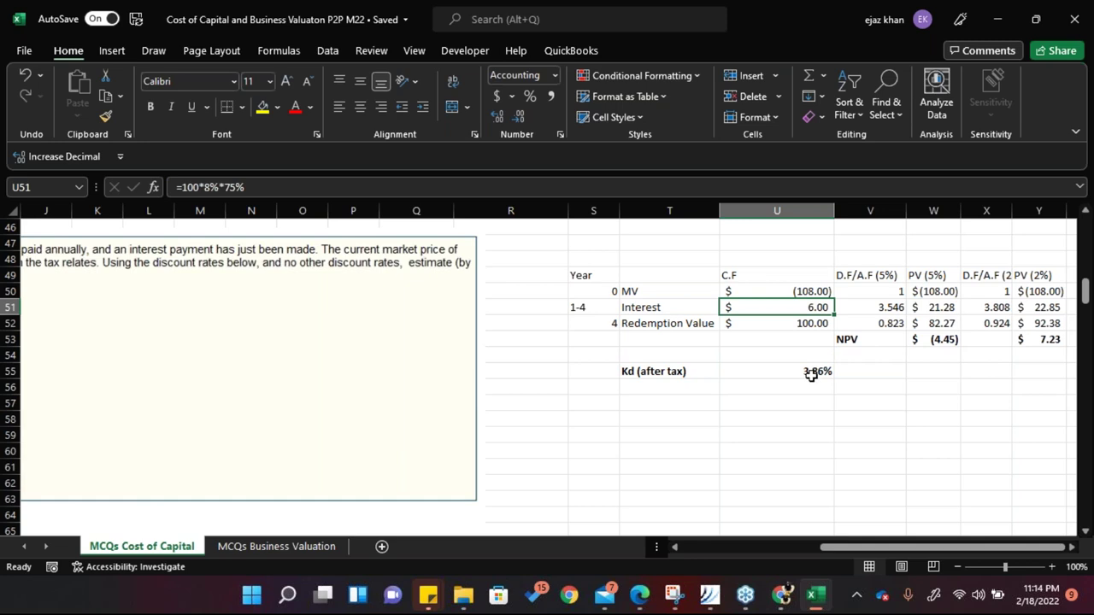
pyautogui.moveTo(674, 371); pyautogui.dragTo(785, 375)
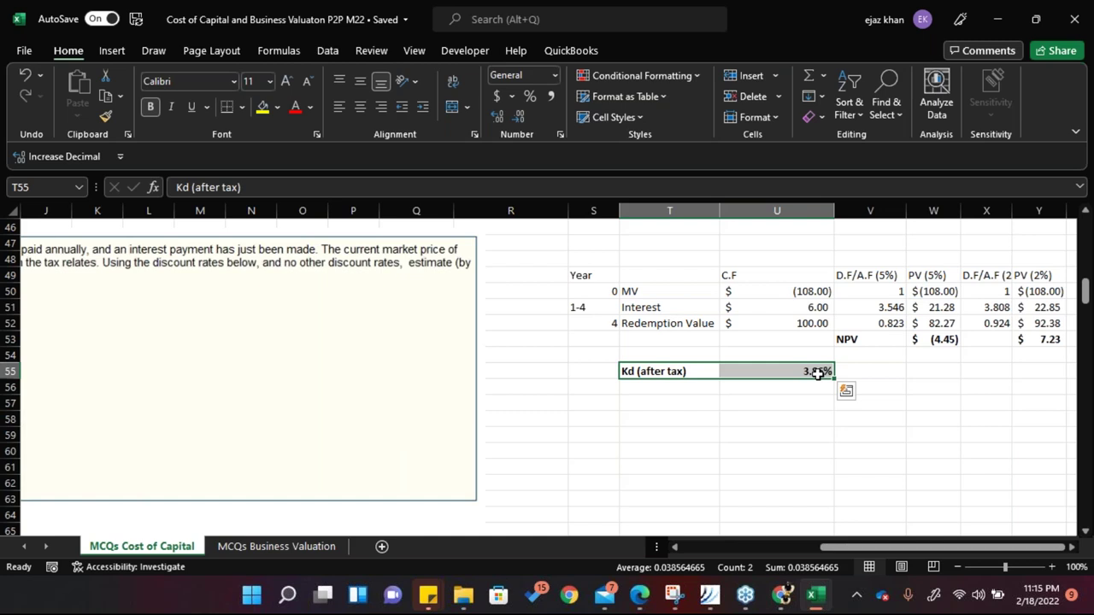
pyautogui.click(818, 371)
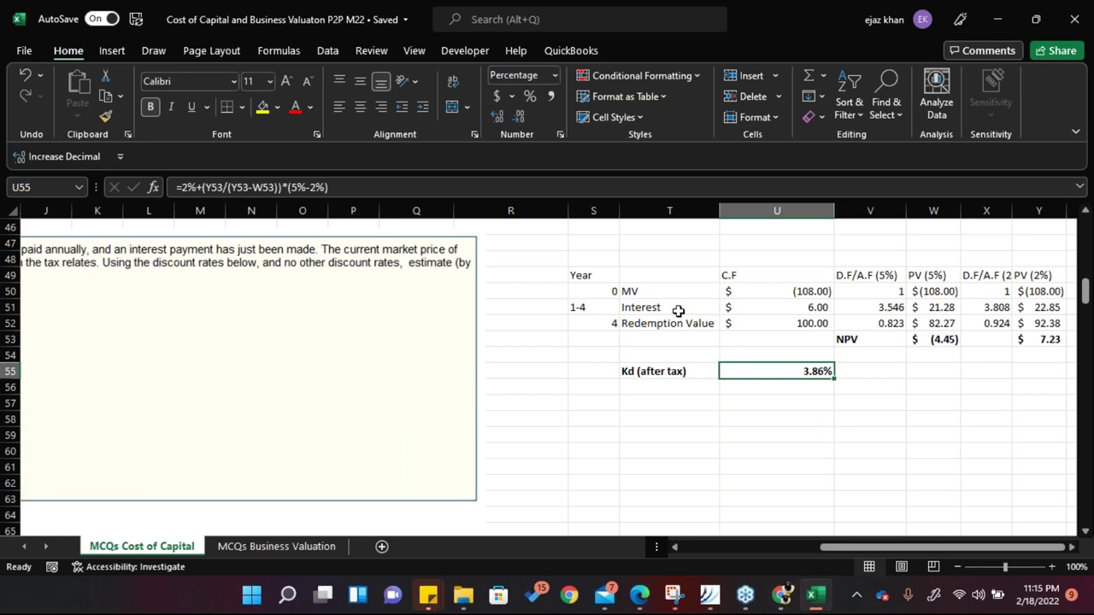
pyautogui.click(765, 308)
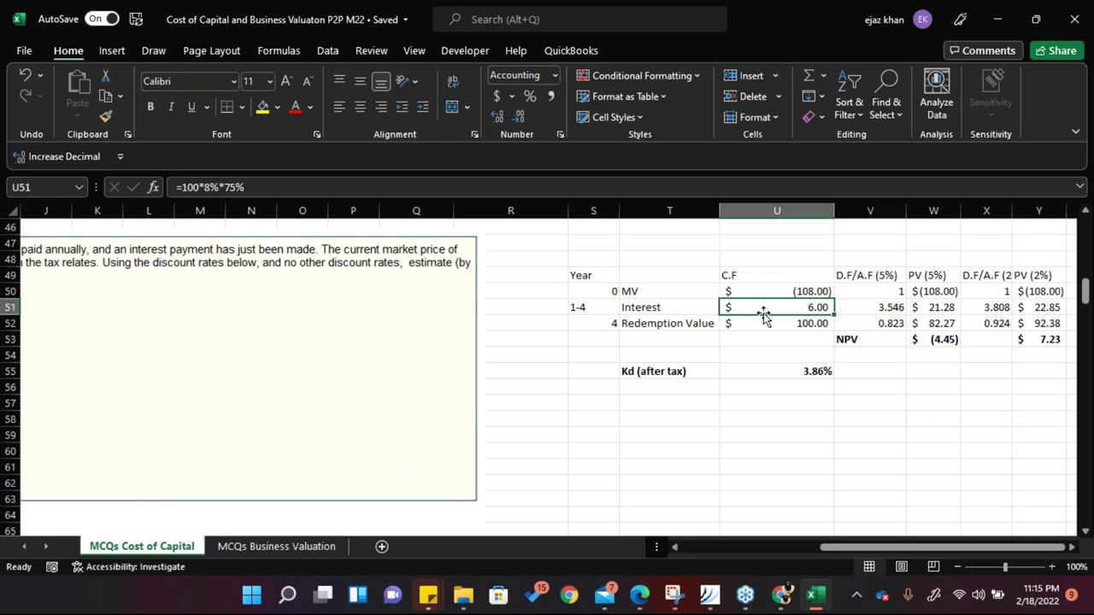
pyautogui.click(751, 323)
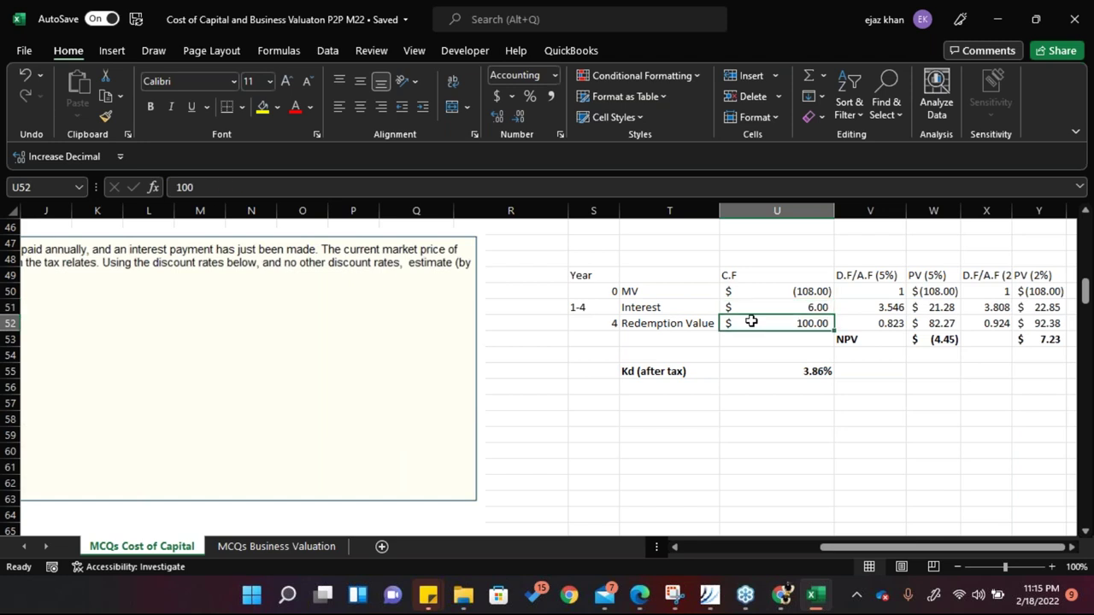
pyautogui.click(769, 289)
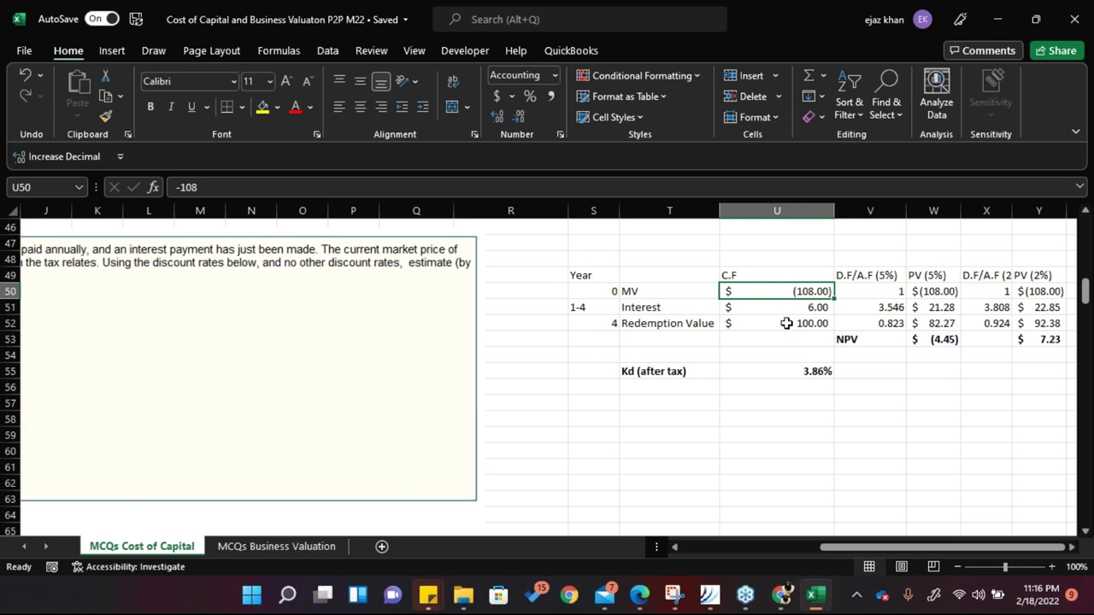
pyautogui.click(786, 323)
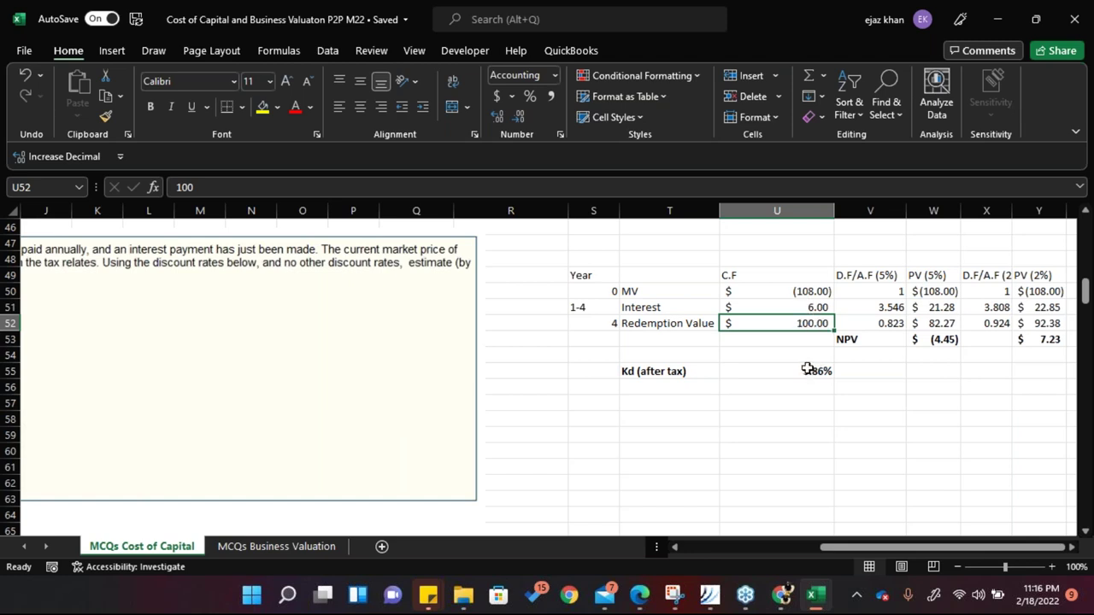
pyautogui.click(808, 369)
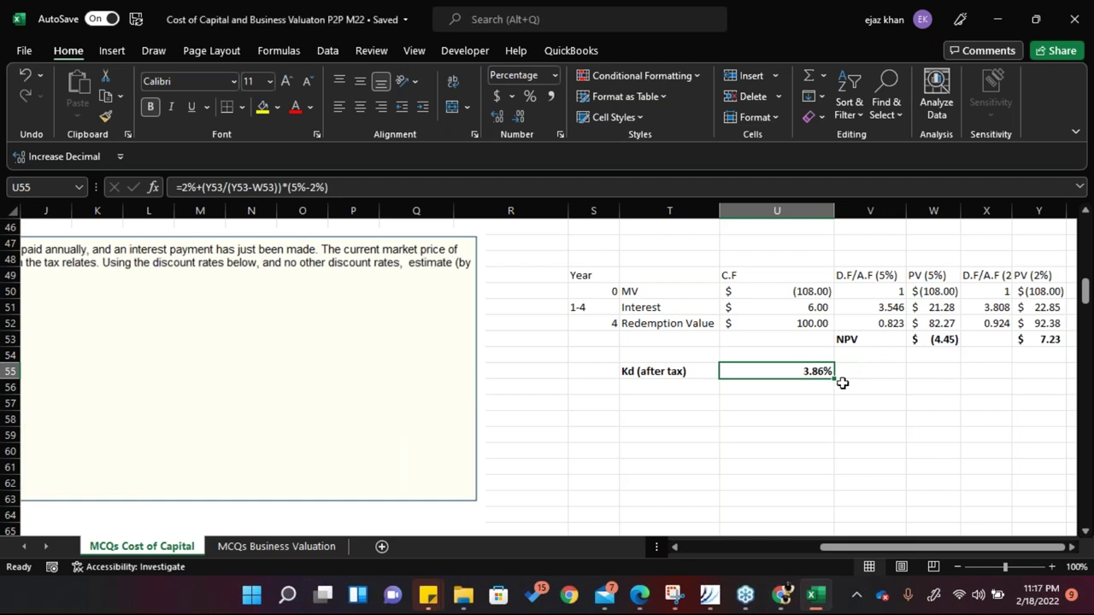
pyautogui.click(801, 324)
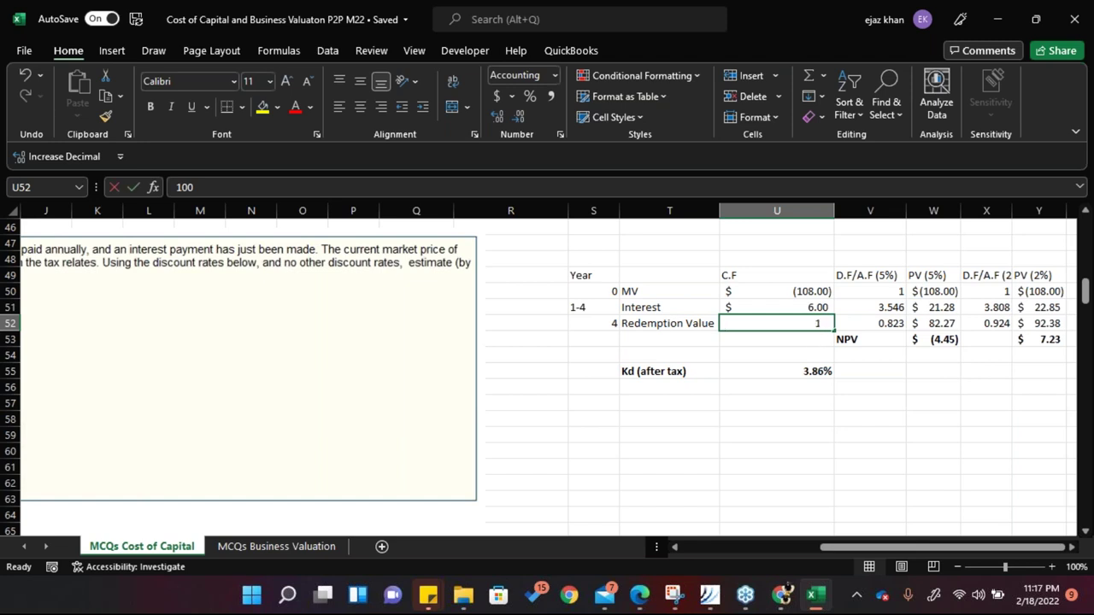
pyautogui.write('102')
pyautogui.press('Return')
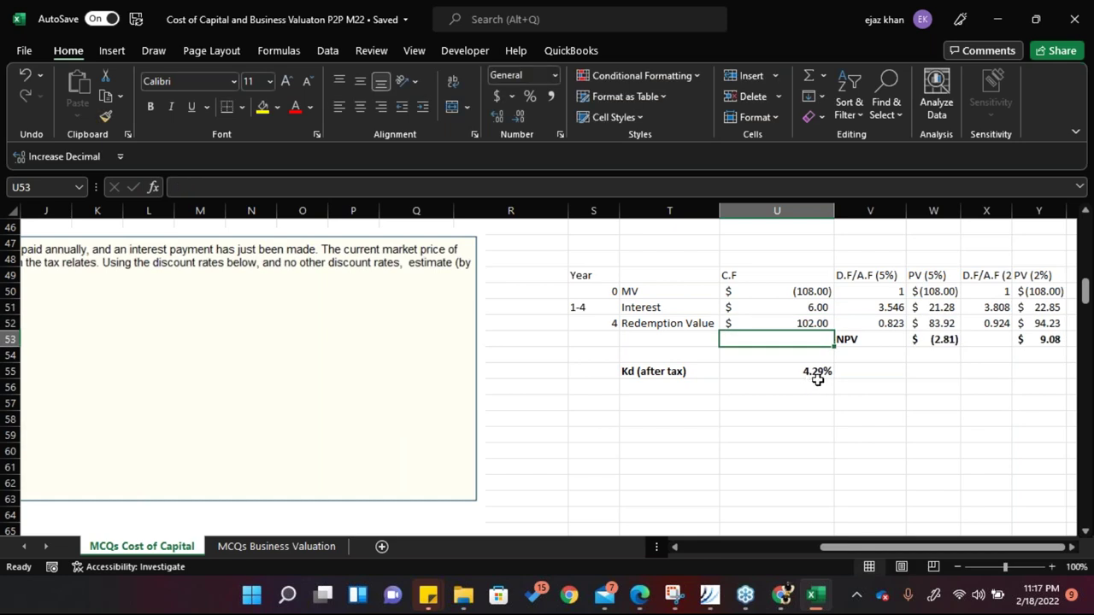
pyautogui.doubleClick(805, 325)
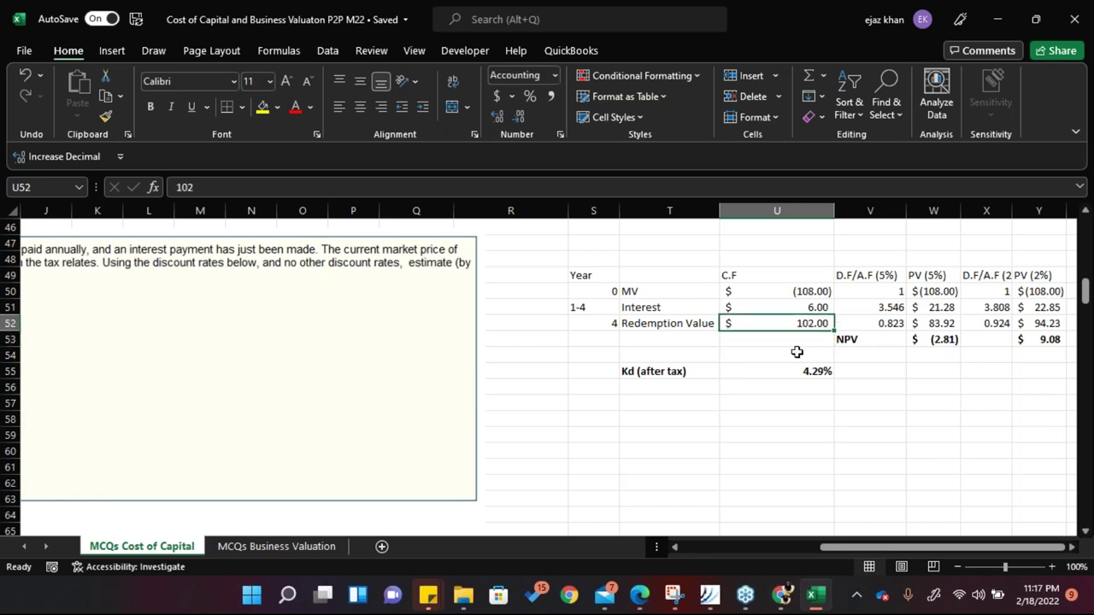
pyautogui.press('BackSpace')
pyautogui.write('5')
pyautogui.press('Return')
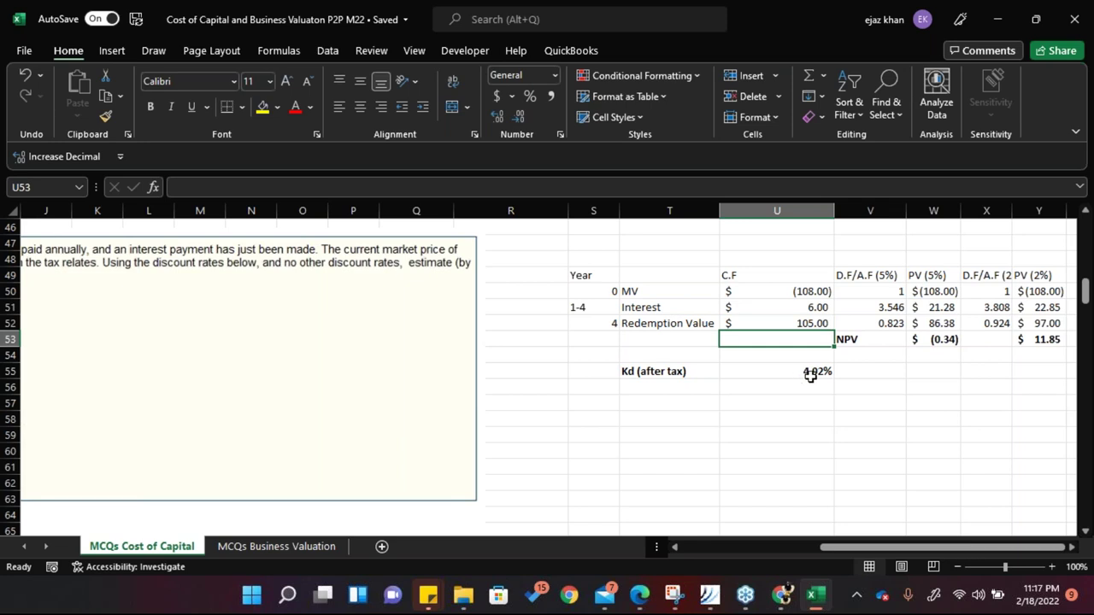
pyautogui.click(793, 322)
pyautogui.doubleClick(793, 322)
pyautogui.press('BackSpace')
pyautogui.write('8')
pyautogui.press('Return')
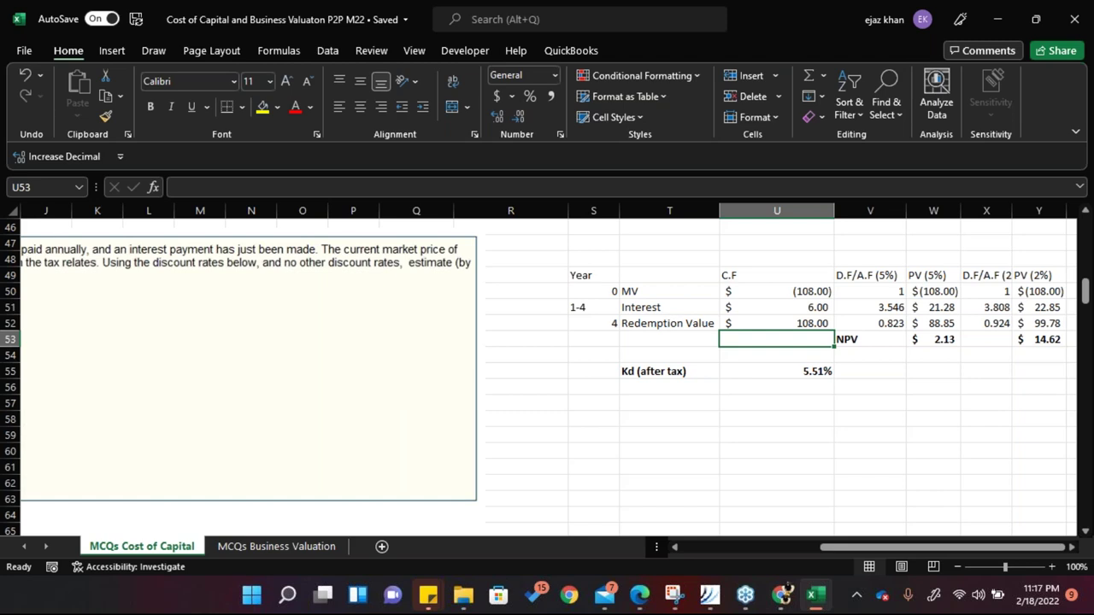
pyautogui.press('Down')
pyautogui.press('Down')
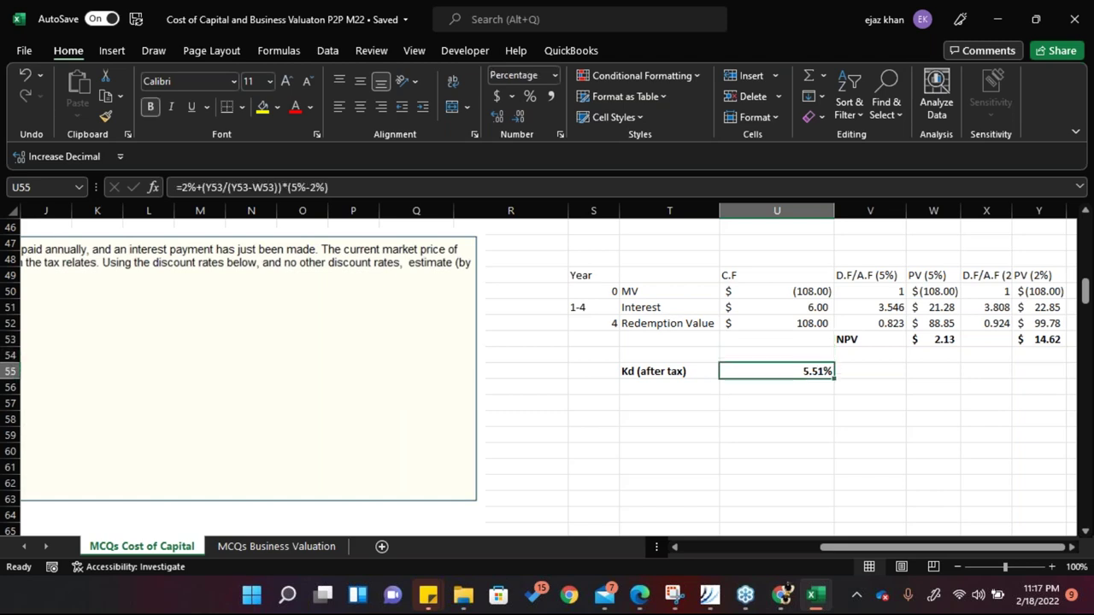
pyautogui.press('Up')
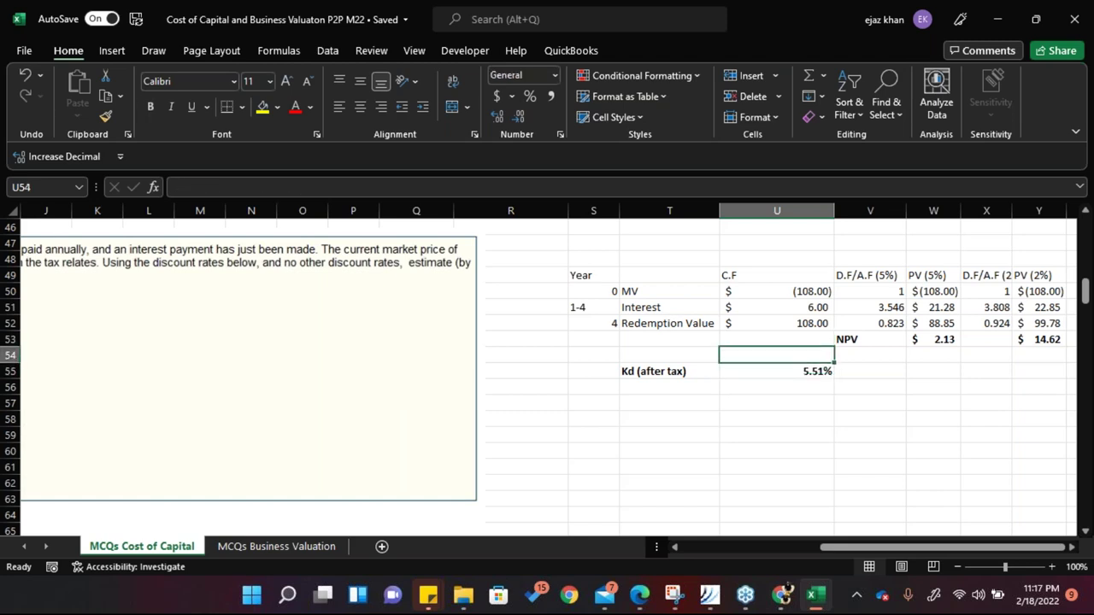
pyautogui.press('Down')
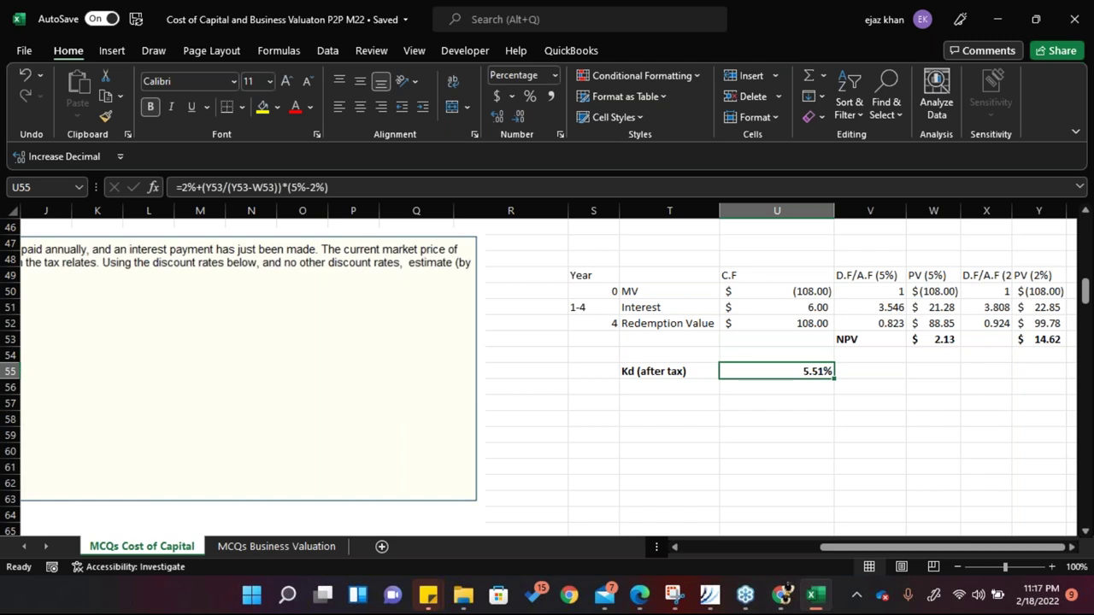
pyautogui.press('Up')
pyautogui.press('Up')
pyautogui.press('Up')
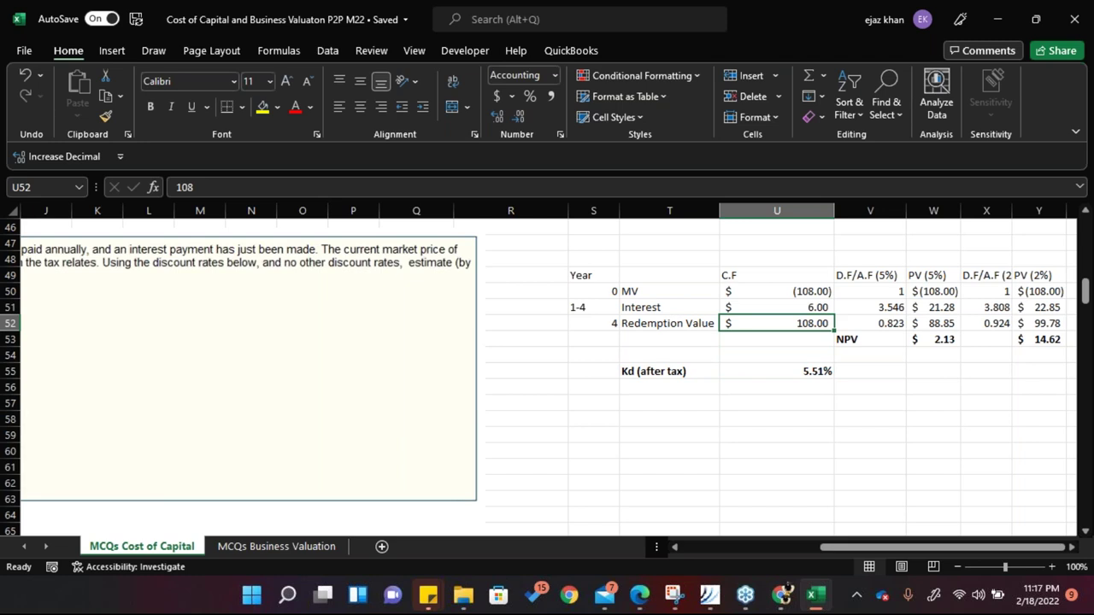
pyautogui.press('F2')
pyautogui.press('BackSpace')
pyautogui.press('BackSpace')
pyautogui.write('12')
pyautogui.press('Return')
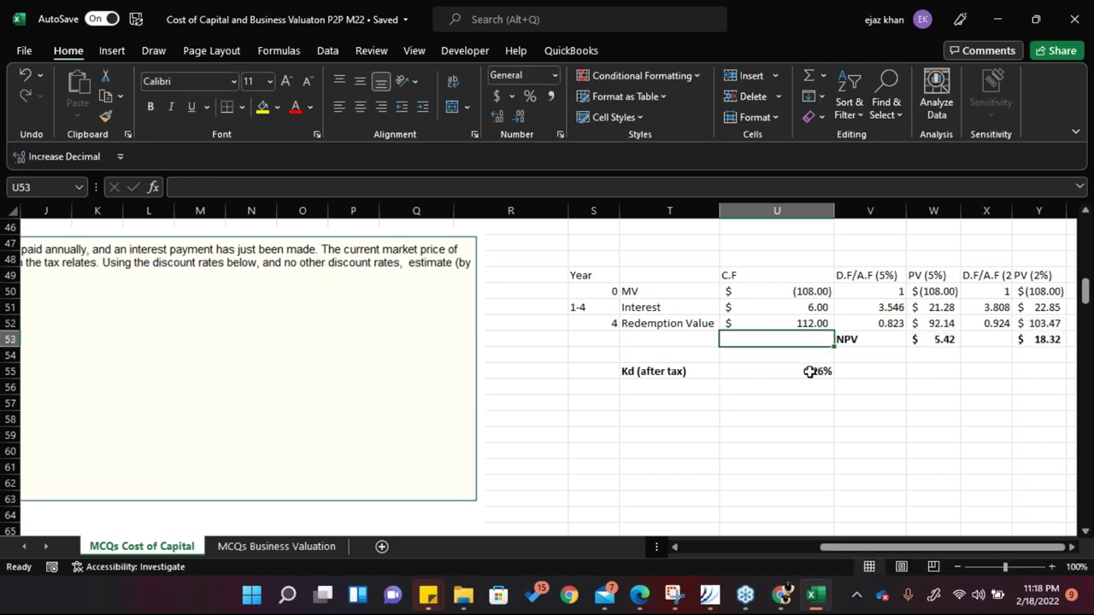
pyautogui.click(809, 372)
pyautogui.rightClick(809, 374)
pyautogui.click(810, 377)
pyautogui.rightClick(810, 377)
pyautogui.press('Escape')
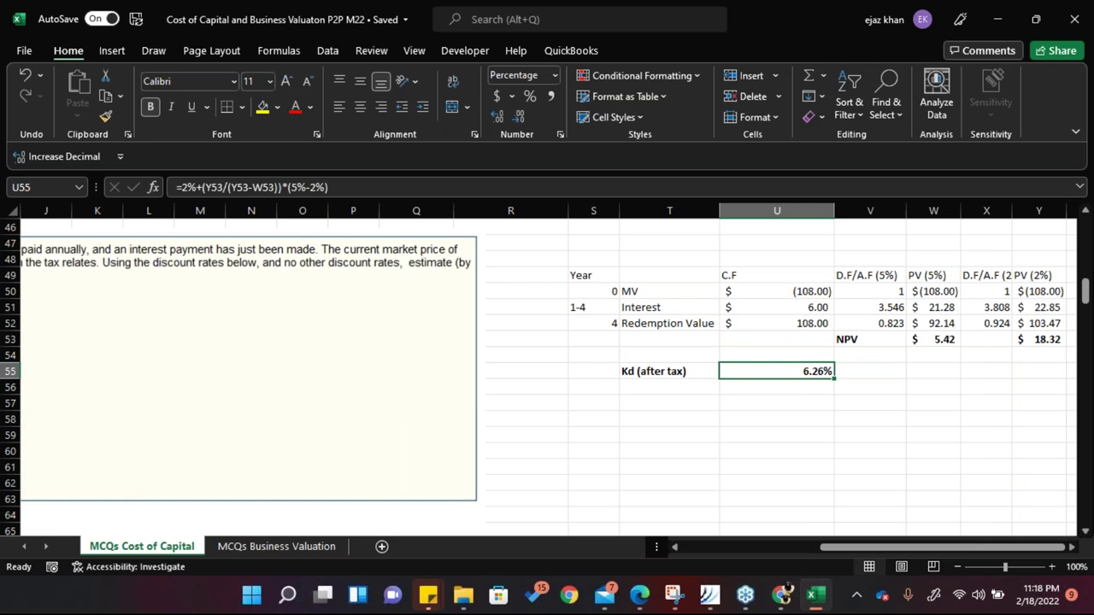
pyautogui.click(809, 322)
pyautogui.write('105')
pyautogui.hotkey('ctrl', 'Return')
pyautogui.write('102')
pyautogui.hotkey('ctrl', 'Return')
pyautogui.write('100')
pyautogui.hotkey('ctrl', 'Return')
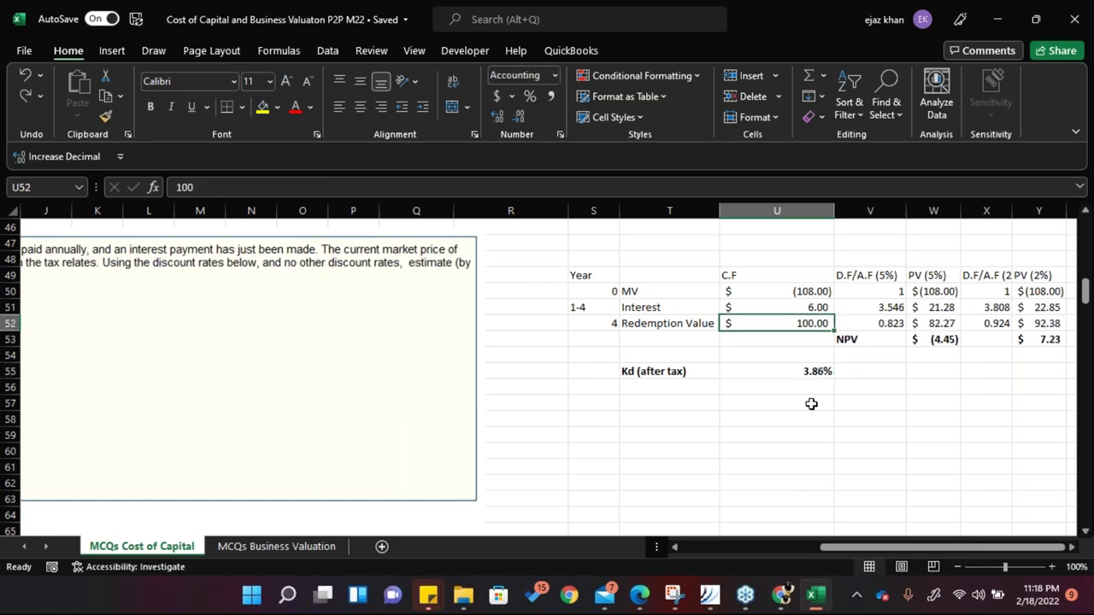
pyautogui.click(812, 408)
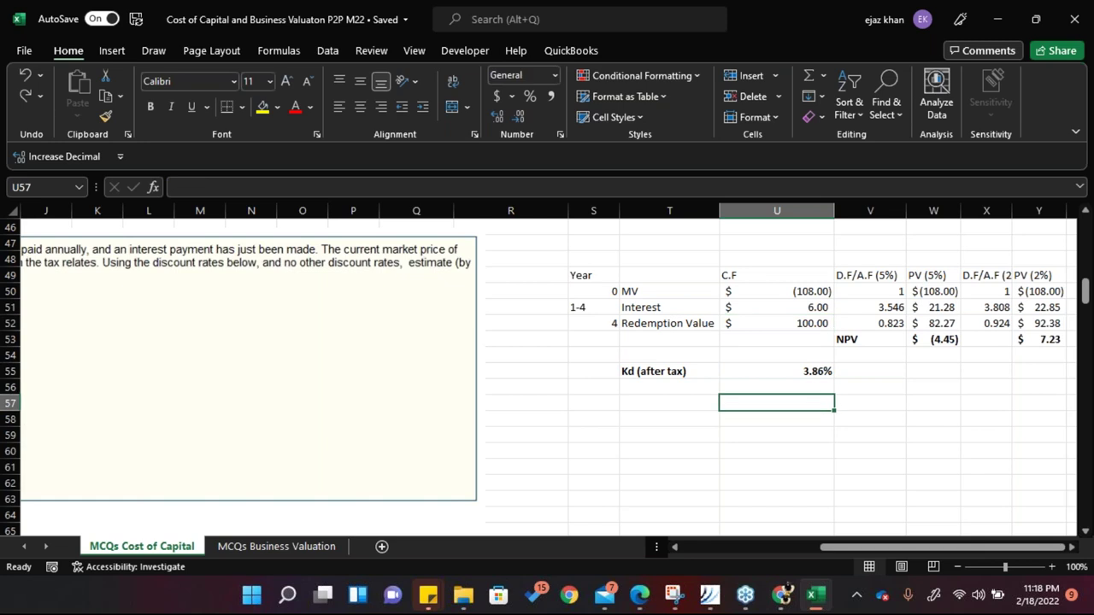
# - Scroll down to the Cory and Urr Co question showing $108,000 net assets and 10% irredeemable loan notes
pyautogui.click(1083, 534)
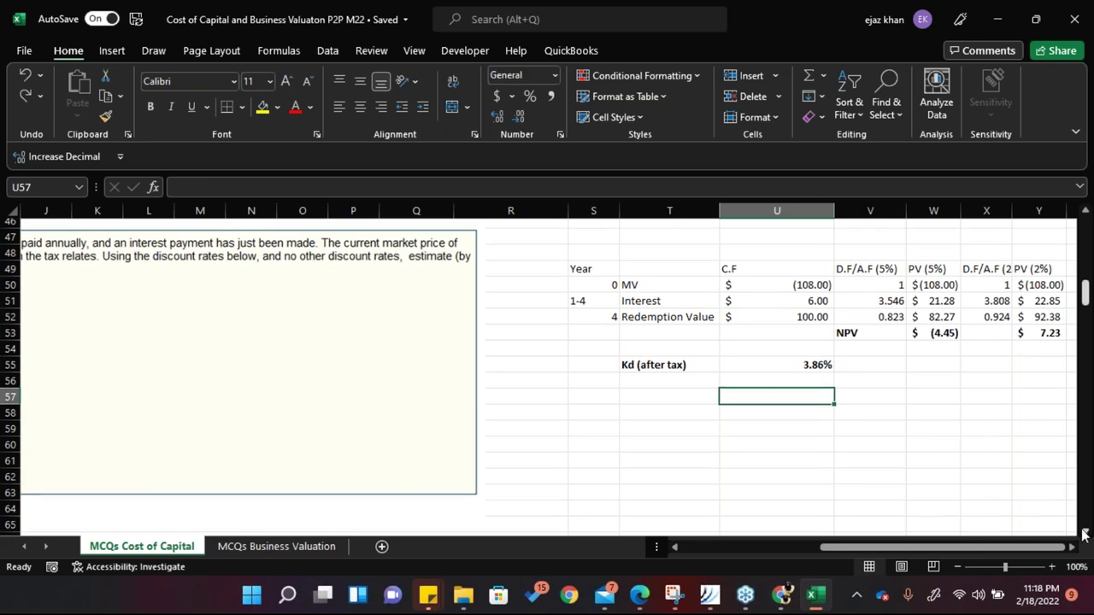
pyautogui.click(1083, 534)
pyautogui.scroll(-4, 1083, 534)
pyautogui.moveTo(1038, 547); pyautogui.dragTo(899, 547)
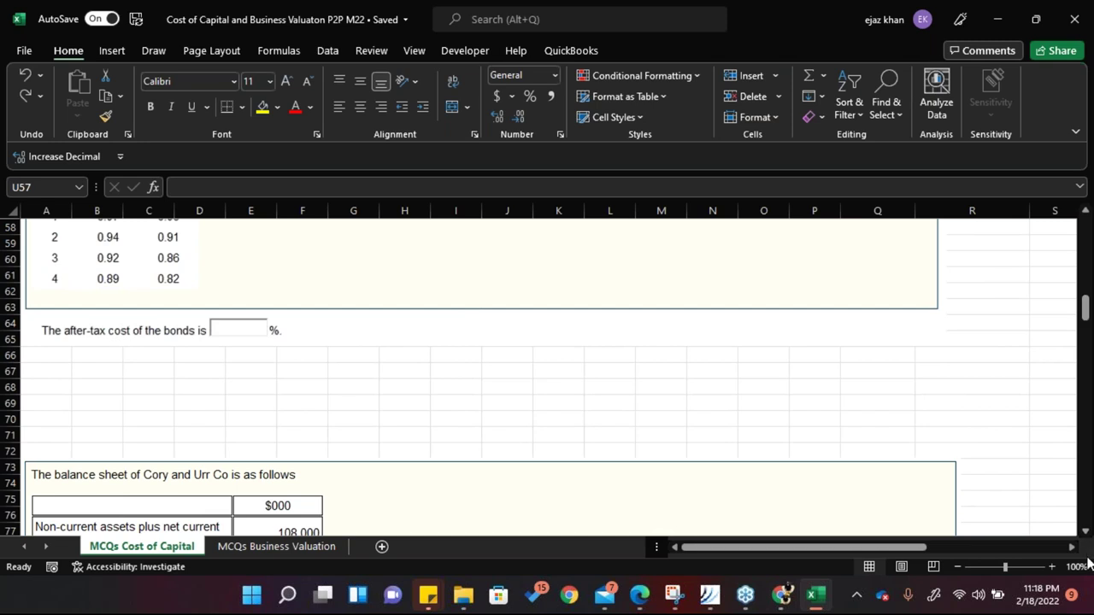
pyautogui.click(1085, 532)
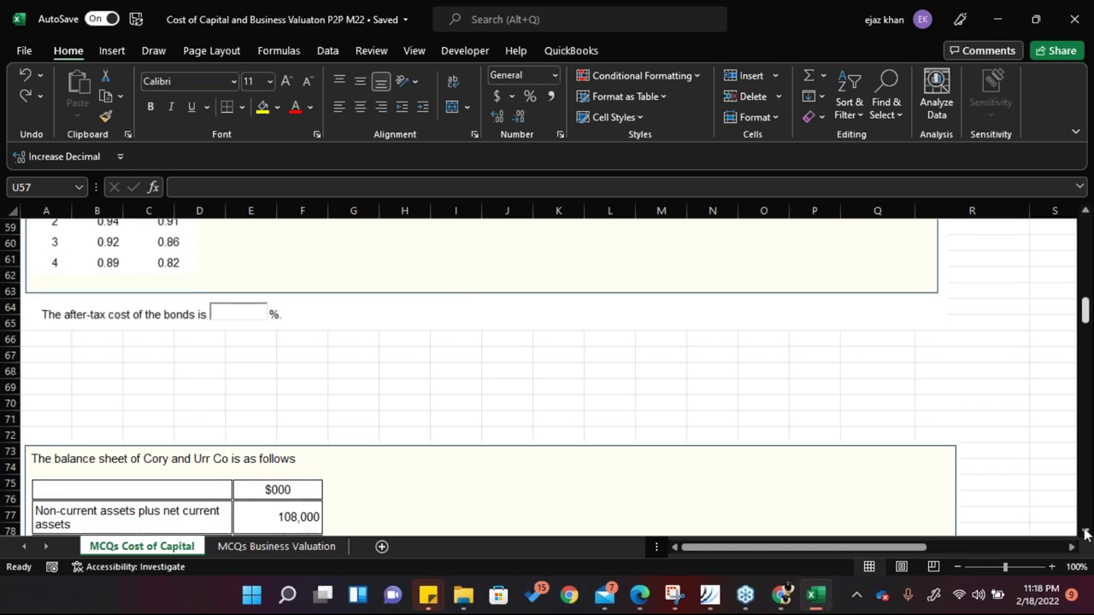
pyautogui.click(1085, 533)
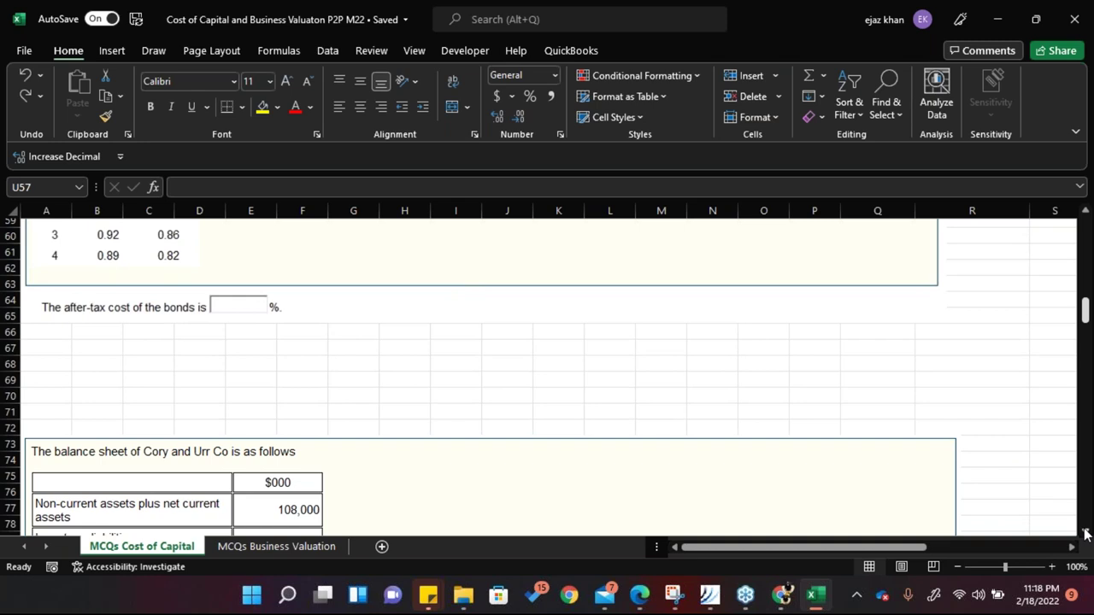
pyautogui.click(1085, 533)
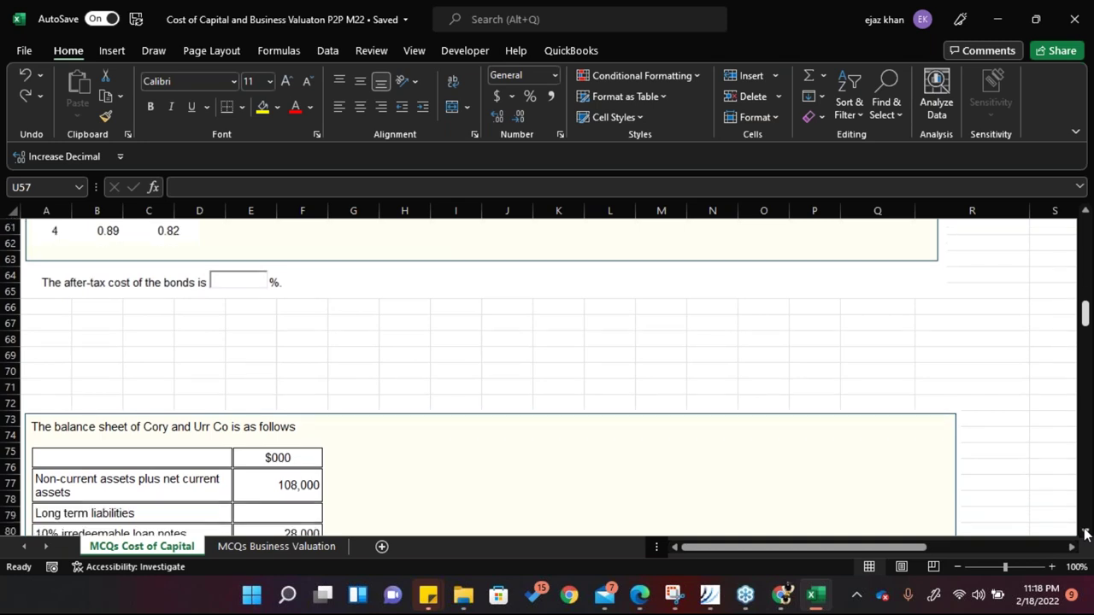
pyautogui.click(1085, 533)
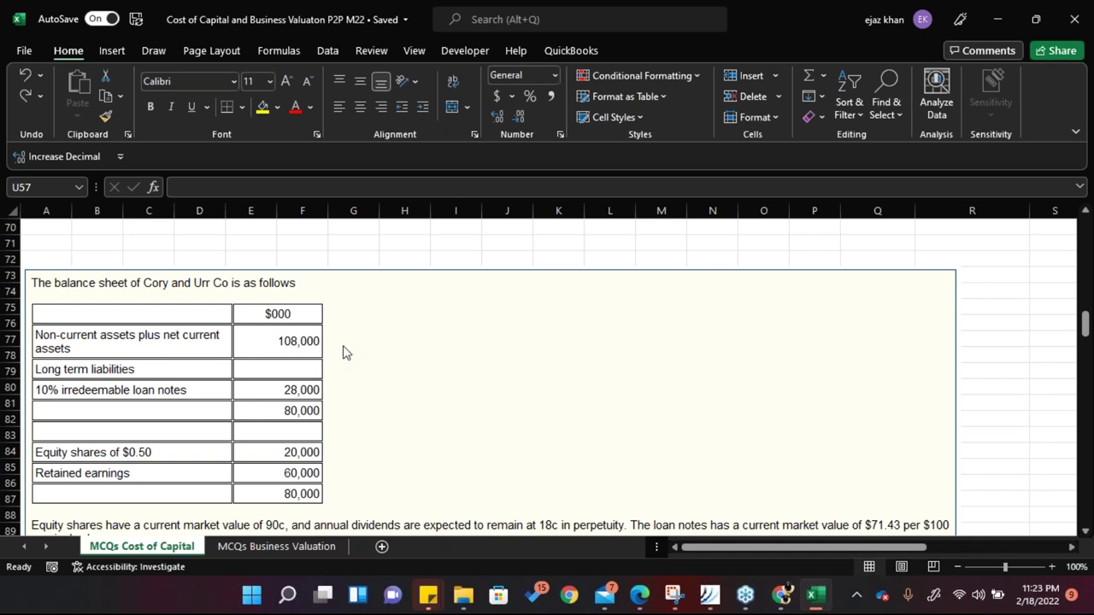
# - Browse from the balance sheet back up through the earlier cost of capital questions
pyautogui.click(705, 243)
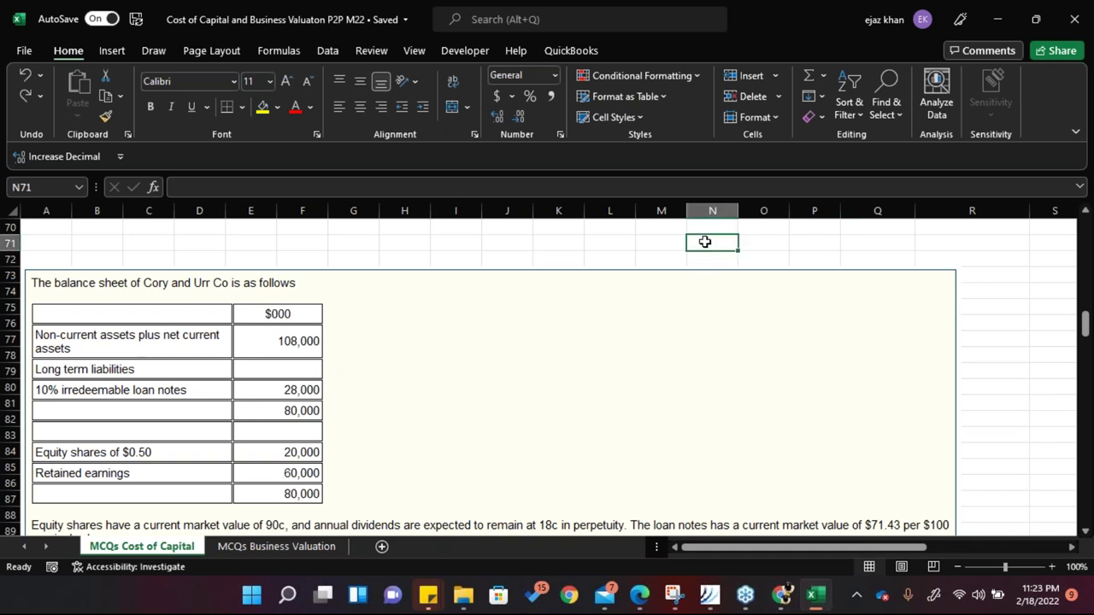
pyautogui.press('Up')
pyautogui.press('Up')
pyautogui.press('Up')
pyautogui.press('Up')
pyautogui.press('Up')
pyautogui.press('Up')
pyautogui.press('Up')
pyautogui.press('Up')
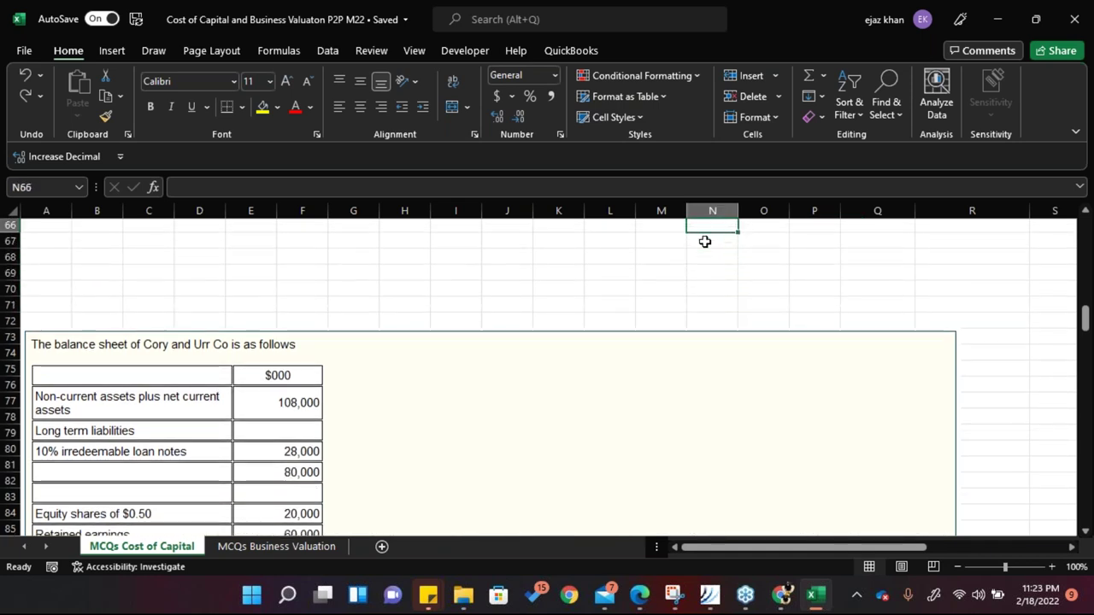
pyautogui.press('Down')
pyautogui.press('Down')
pyautogui.press('Down')
pyautogui.press('Down')
pyautogui.press('Down')
pyautogui.press('Left')
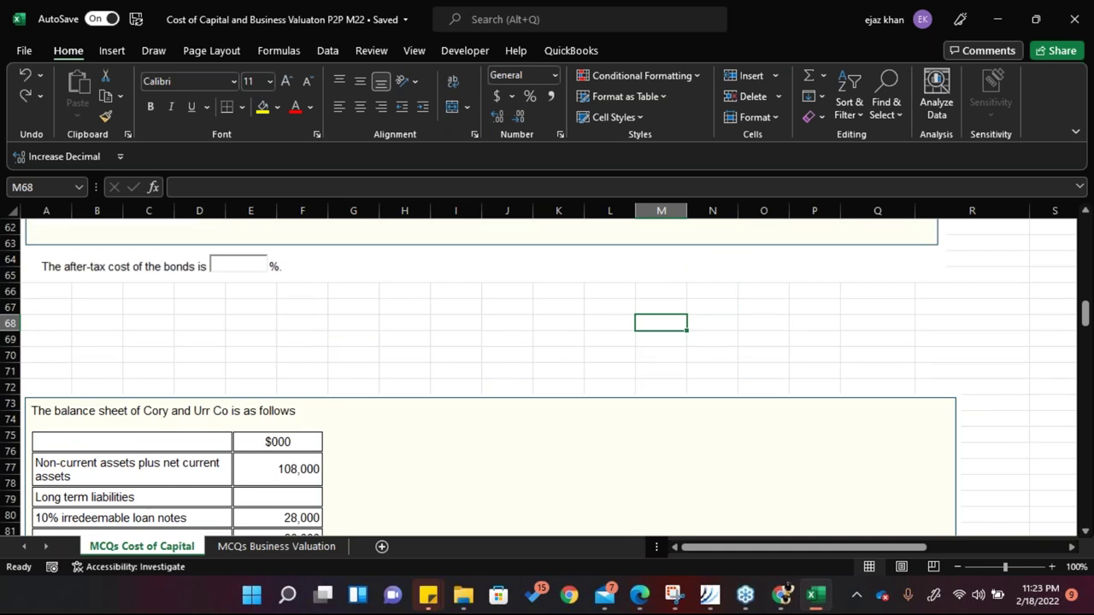
pyautogui.press('Up')
pyautogui.press('Up')
pyautogui.press('Up')
pyautogui.press('Up')
pyautogui.press('Up')
pyautogui.press('Up')
pyautogui.press('Up')
pyautogui.press('Up')
pyautogui.press('Up')
pyautogui.press('Up')
pyautogui.press('Up')
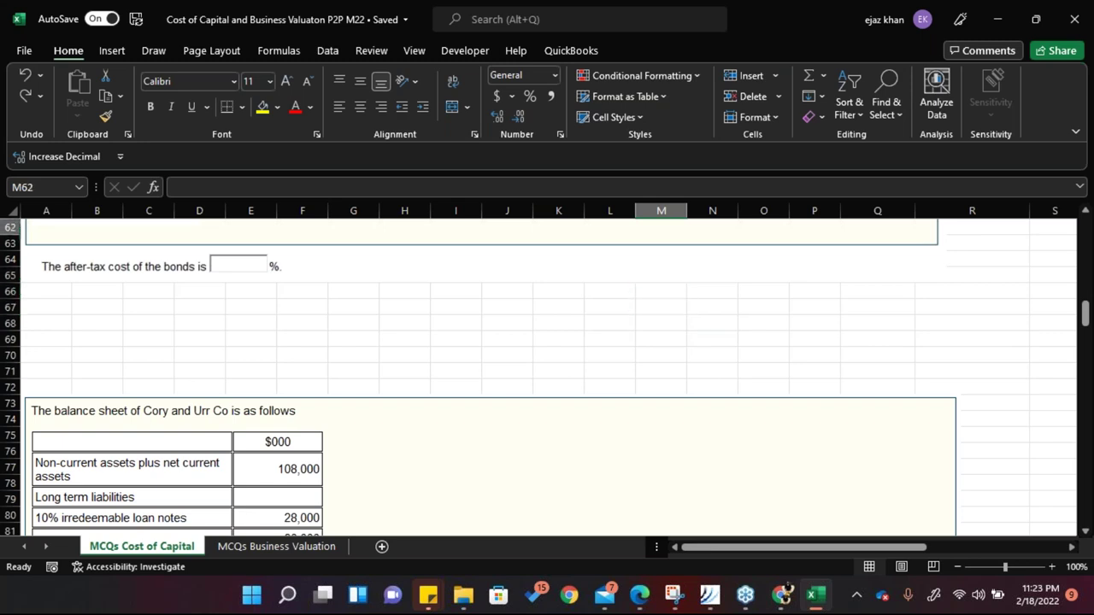
pyautogui.press('Up')
pyautogui.press('Up')
pyautogui.press('Up')
pyautogui.press('Up')
pyautogui.press('Up')
pyautogui.press('Up')
pyautogui.press('Up')
pyautogui.press('Up')
pyautogui.press('Up')
pyautogui.press('Up')
pyautogui.press('Up')
pyautogui.press('Up')
pyautogui.press('Up')
pyautogui.press('Up')
pyautogui.press('Up')
pyautogui.press('Up')
pyautogui.press('Up')
pyautogui.press('Up')
pyautogui.press('Up')
pyautogui.press('Up')
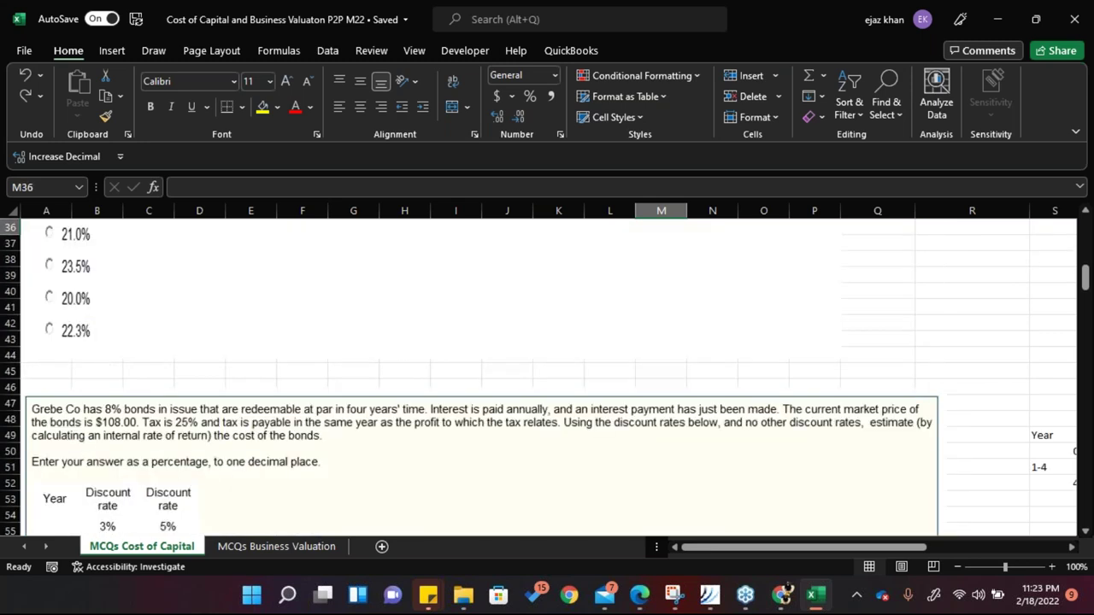
pyautogui.press('Up')
pyautogui.press('Up')
pyautogui.press('Up')
pyautogui.press('Up')
pyautogui.press('Up')
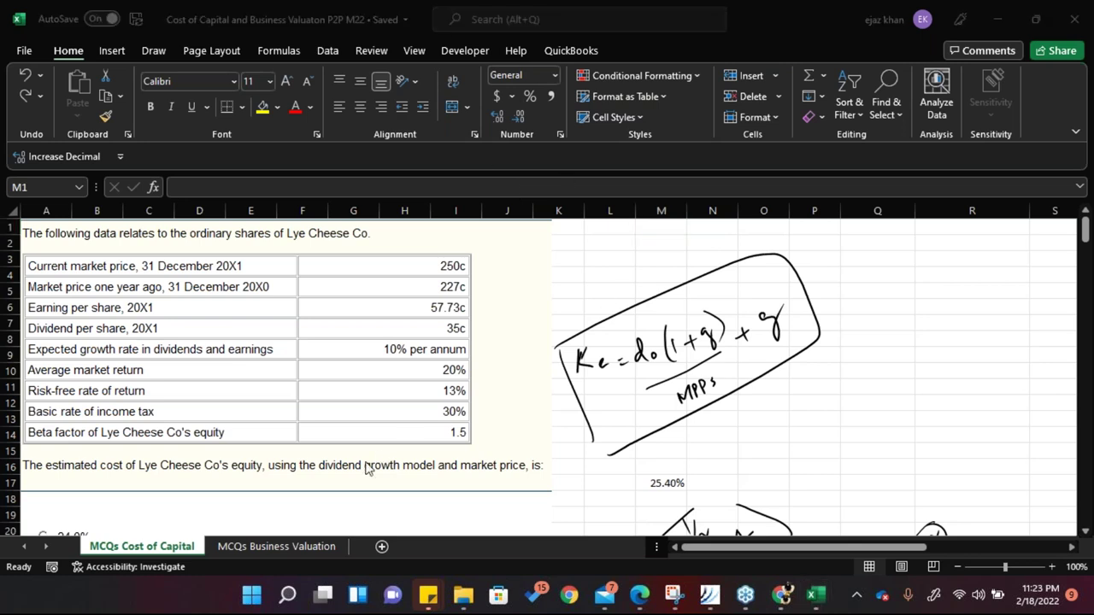
# - Move down past the dividend growth and balance sheet questions to below the beta question
pyautogui.click(658, 464)
pyautogui.press('Down')
pyautogui.press('Down')
pyautogui.press('Down')
pyautogui.press('Down')
pyautogui.press('Down')
pyautogui.press('Down')
pyautogui.press('Down')
pyautogui.press('Down')
pyautogui.press('Down')
pyautogui.press('Down')
pyautogui.press('Down')
pyautogui.press('Down')
pyautogui.press('Down')
pyautogui.press('Down')
pyautogui.press('Down')
pyautogui.press('Down')
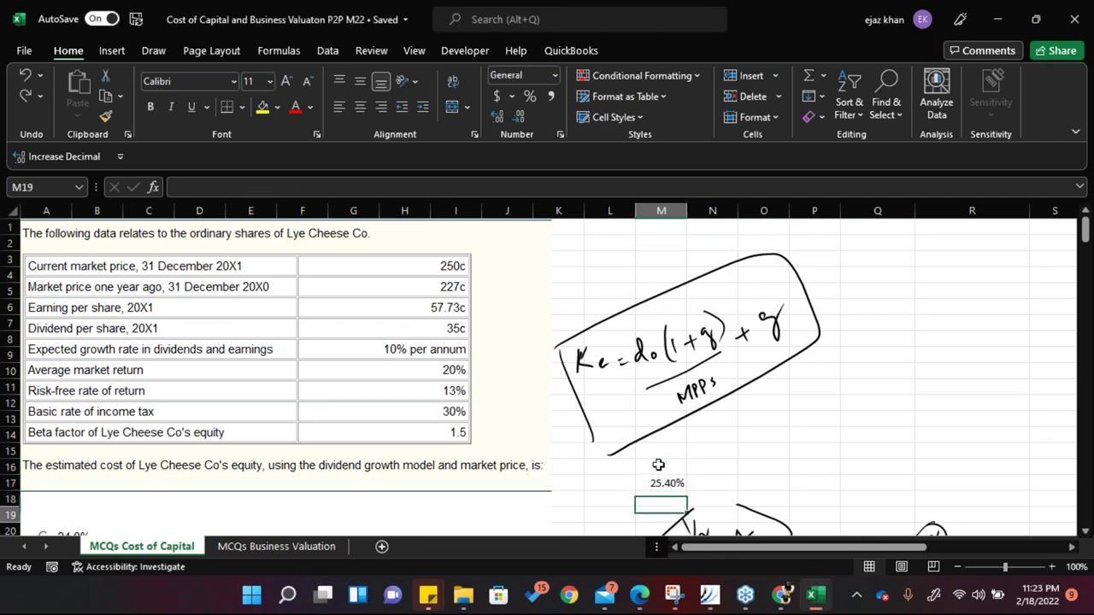
pyautogui.press('Down')
pyautogui.press('Down')
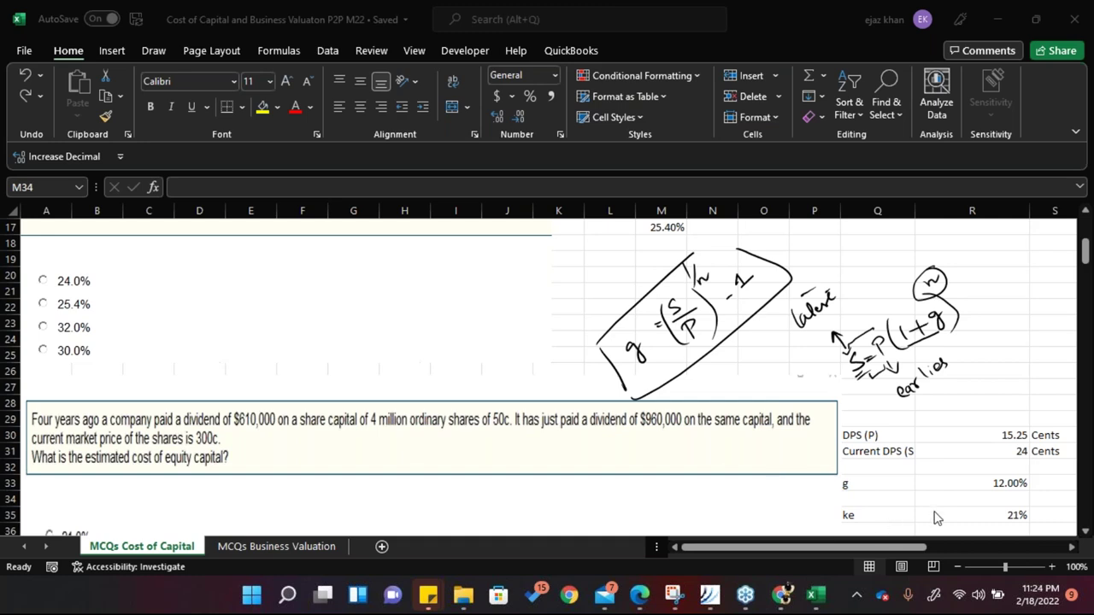
pyautogui.press('Down')
pyautogui.press('Down')
pyautogui.press('Down')
pyautogui.press('Down')
pyautogui.press('Down')
pyautogui.press('Down')
pyautogui.press('Down')
pyautogui.press('Down')
pyautogui.press('Down')
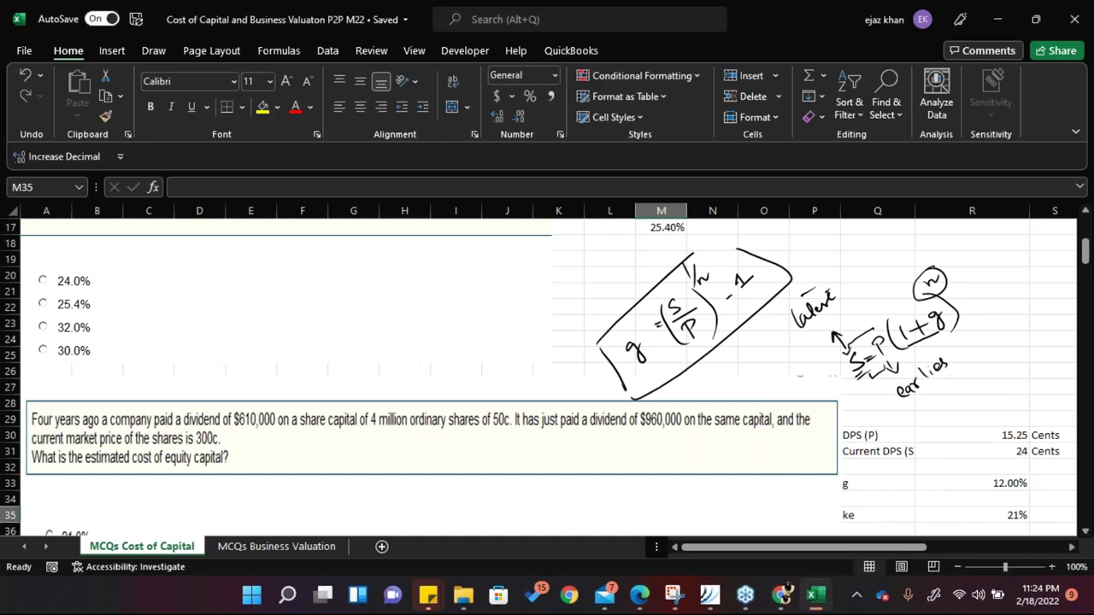
pyautogui.press('Down')
pyautogui.press('Down')
pyautogui.press('Down')
pyautogui.press('Down')
pyautogui.press('Down')
pyautogui.press('Down')
pyautogui.press('Down')
pyautogui.press('Down')
pyautogui.press('Down')
pyautogui.press('Down')
pyautogui.press('Down')
pyautogui.press('Down')
pyautogui.press('Down')
pyautogui.press('Down')
pyautogui.press('Down')
pyautogui.press('Down')
pyautogui.press('Down')
pyautogui.press('Down')
pyautogui.press('Down')
pyautogui.press('Down')
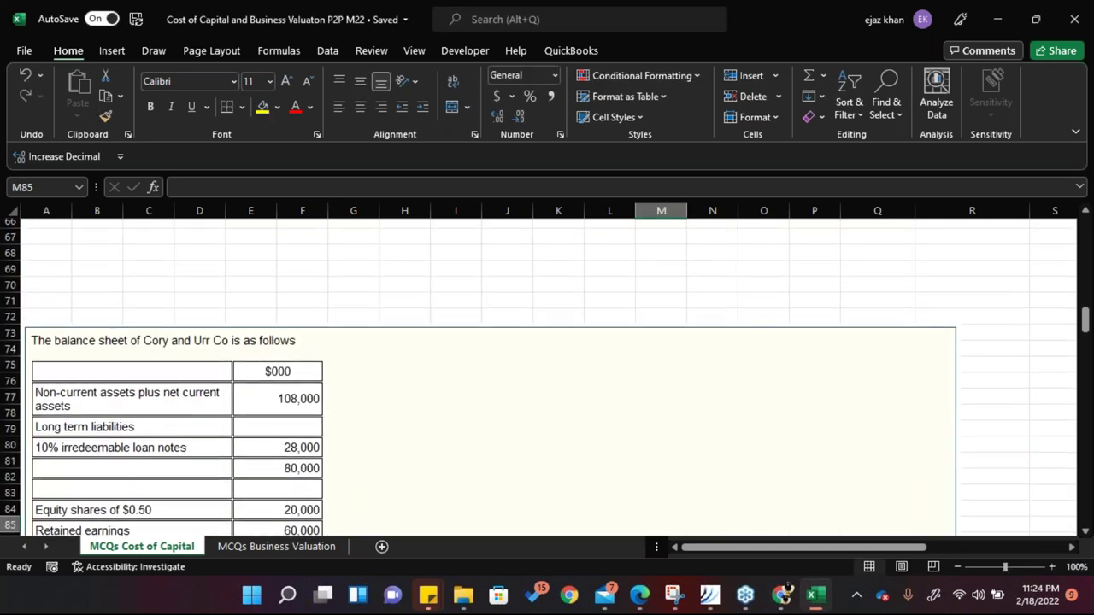
pyautogui.press('Down')
pyautogui.press('Down')
pyautogui.press('Down')
pyautogui.press('Down')
pyautogui.press('Down')
pyautogui.press('Down')
pyautogui.press('Down')
pyautogui.press('Down')
pyautogui.press('Down')
pyautogui.press('Down')
pyautogui.press('Down')
pyautogui.press('Down')
pyautogui.press('Down')
pyautogui.press('Down')
pyautogui.press('Down')
pyautogui.press('Down')
pyautogui.press('Down')
pyautogui.press('Down')
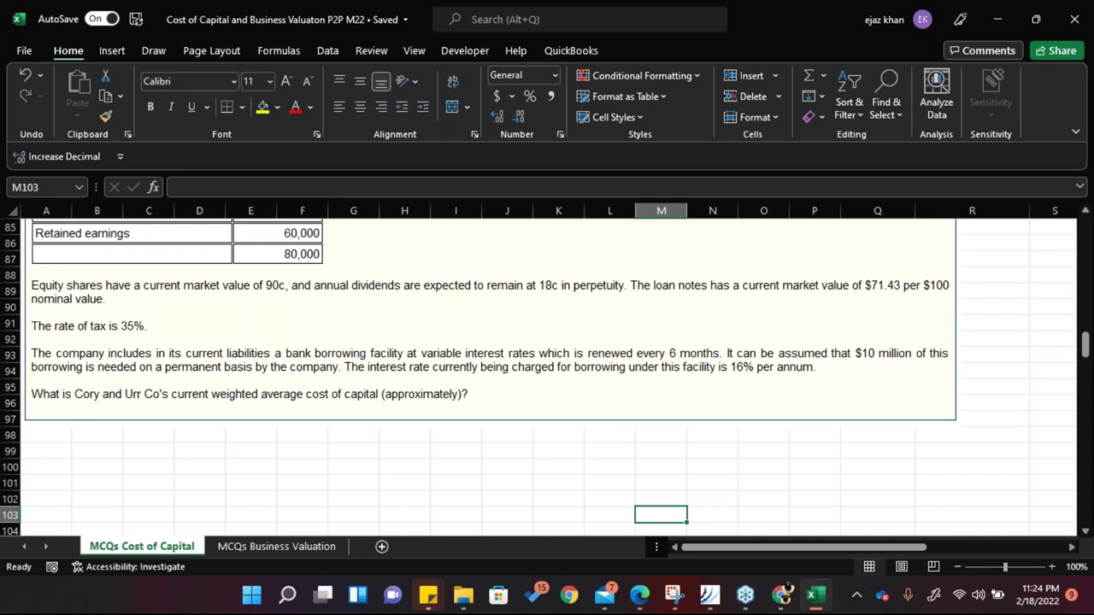
pyautogui.scroll(-7, 547, 376)
pyautogui.click(558, 450)
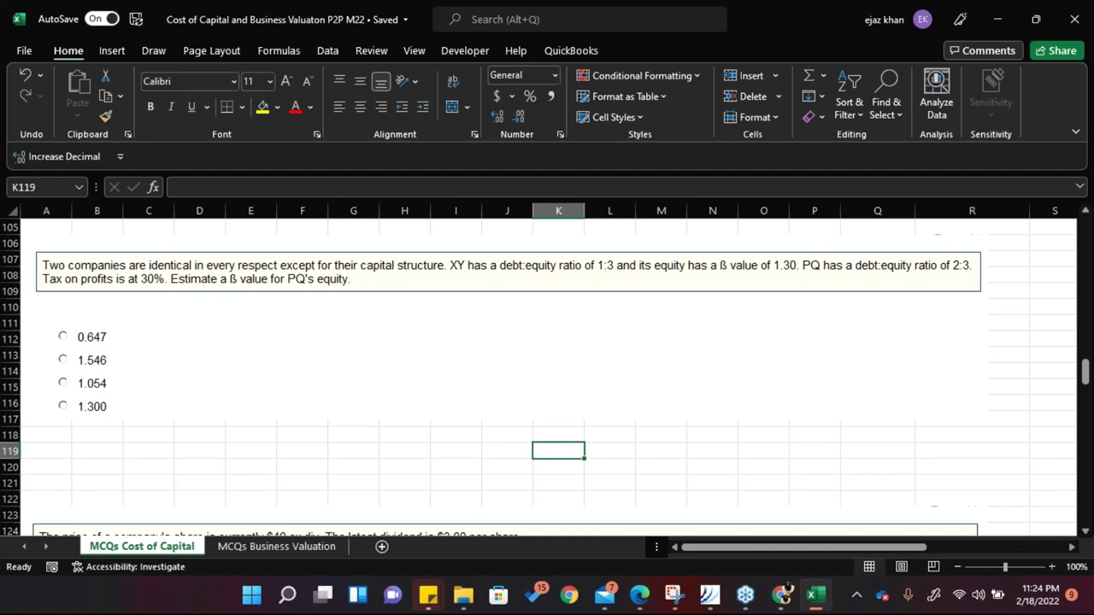
# - Enter the label Cost of Capital in I119 with 10% beside it in J119
pyautogui.press('Left')
pyautogui.write('10%')
pyautogui.press('Right')
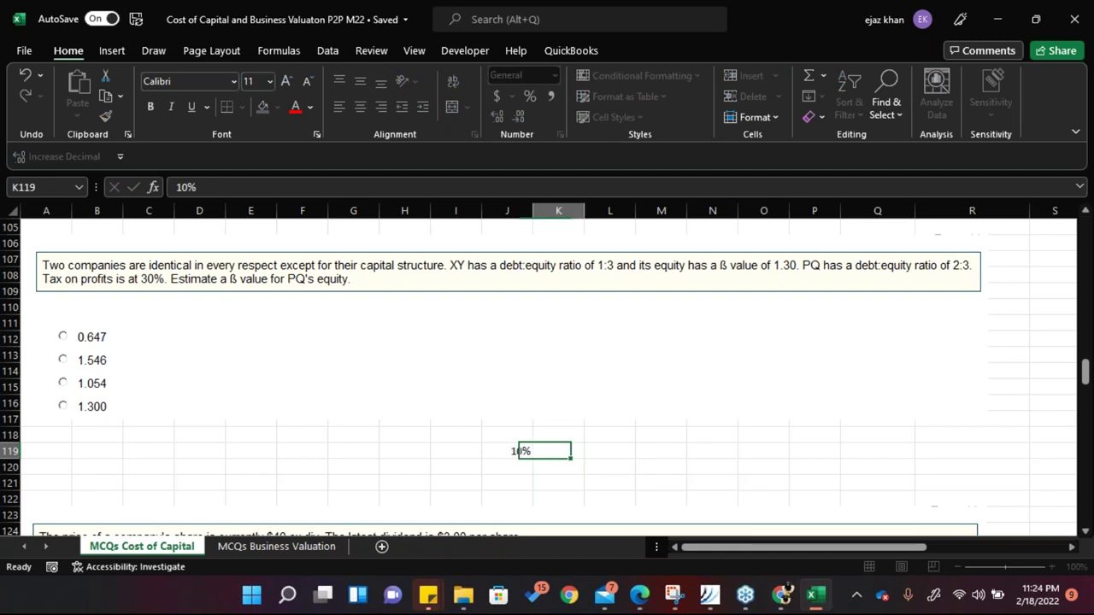
pyautogui.press('Left')
pyautogui.press('Left')
pyautogui.write('Cost of C')
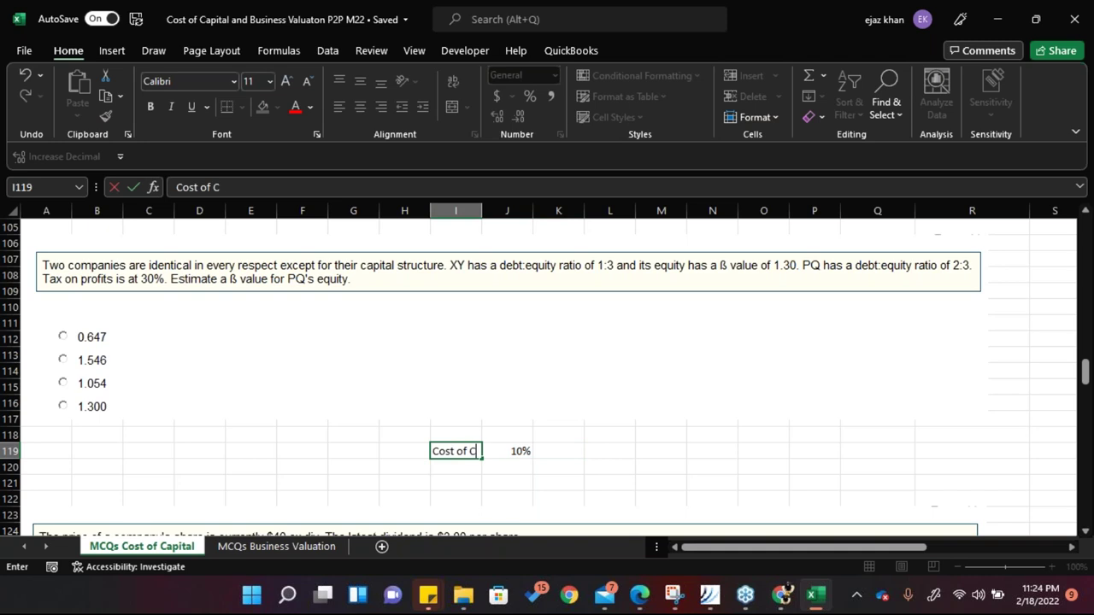
pyautogui.write('apital')
pyautogui.press('Tab')
pyautogui.write('10%')
pyautogui.hotkey('ctrl', 'Return')
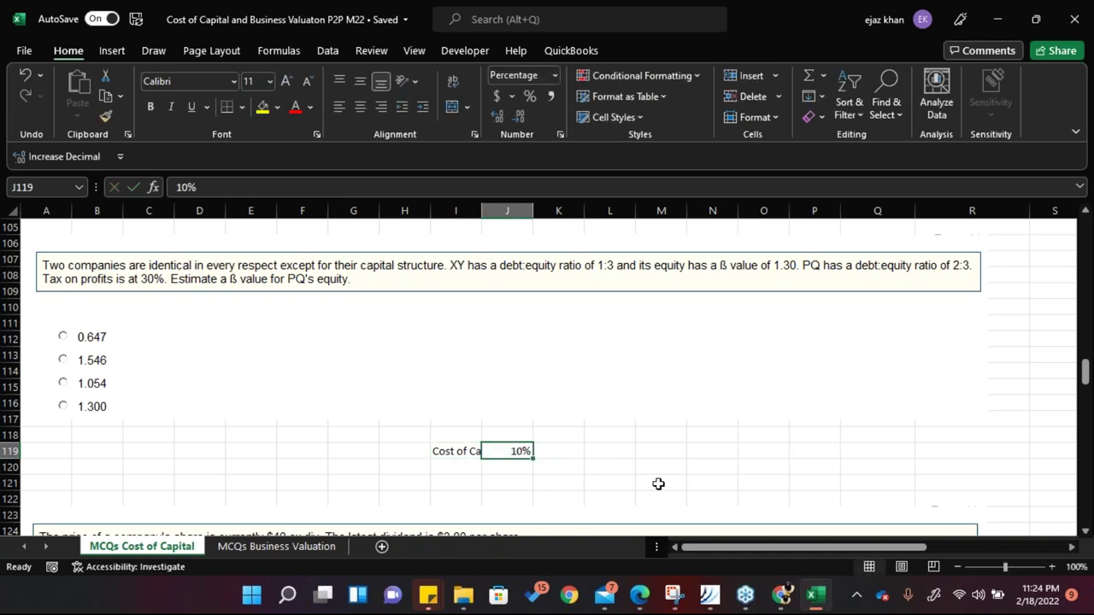
# - Add the text heading '+NPV' in L119
pyautogui.click(615, 451)
pyautogui.write('+')
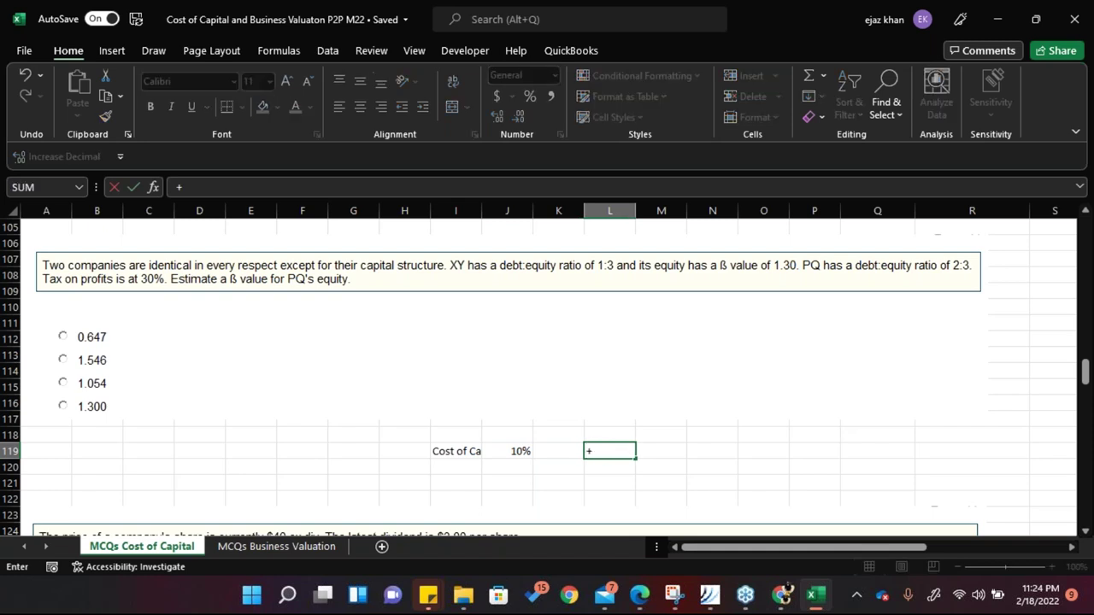
pyautogui.write('npv')
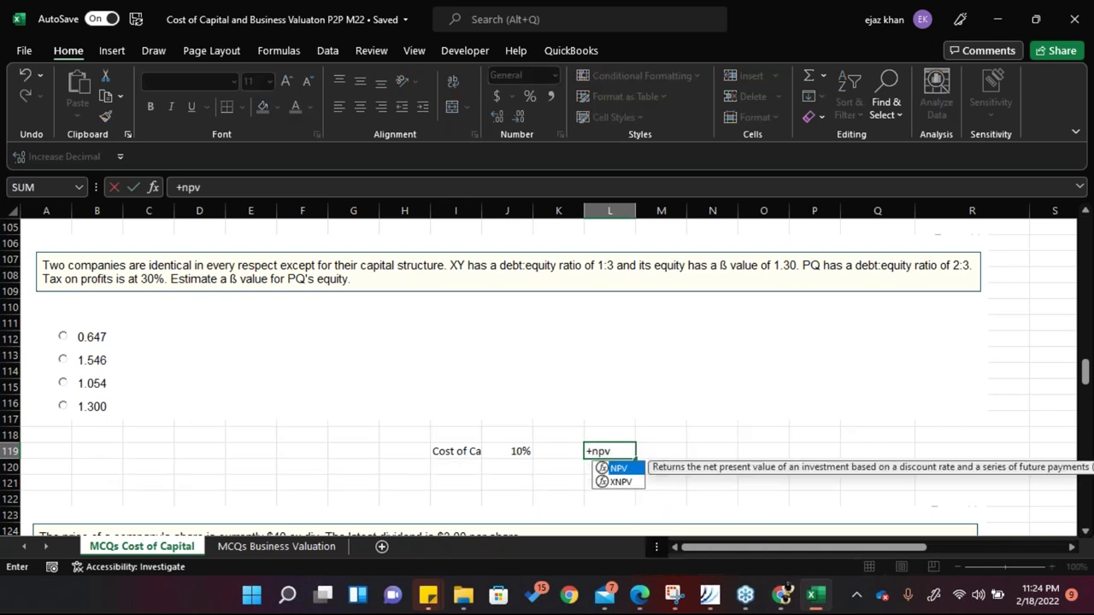
pyautogui.press('BackSpace')
pyautogui.press('BackSpace')
pyautogui.press('BackSpace')
pyautogui.write("'")
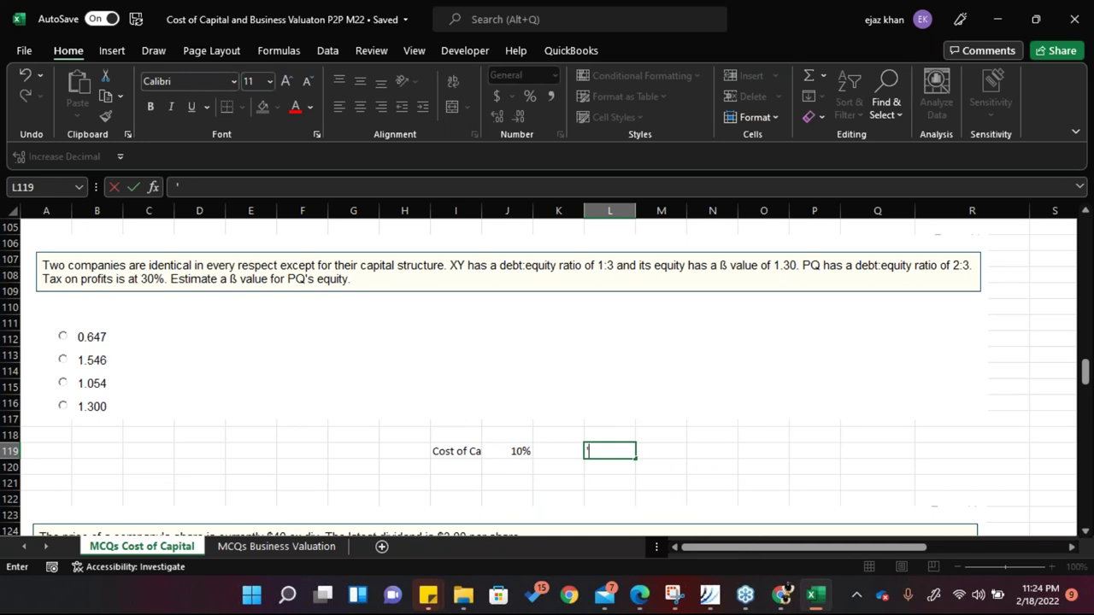
pyautogui.write('NPV')
pyautogui.press('Return')
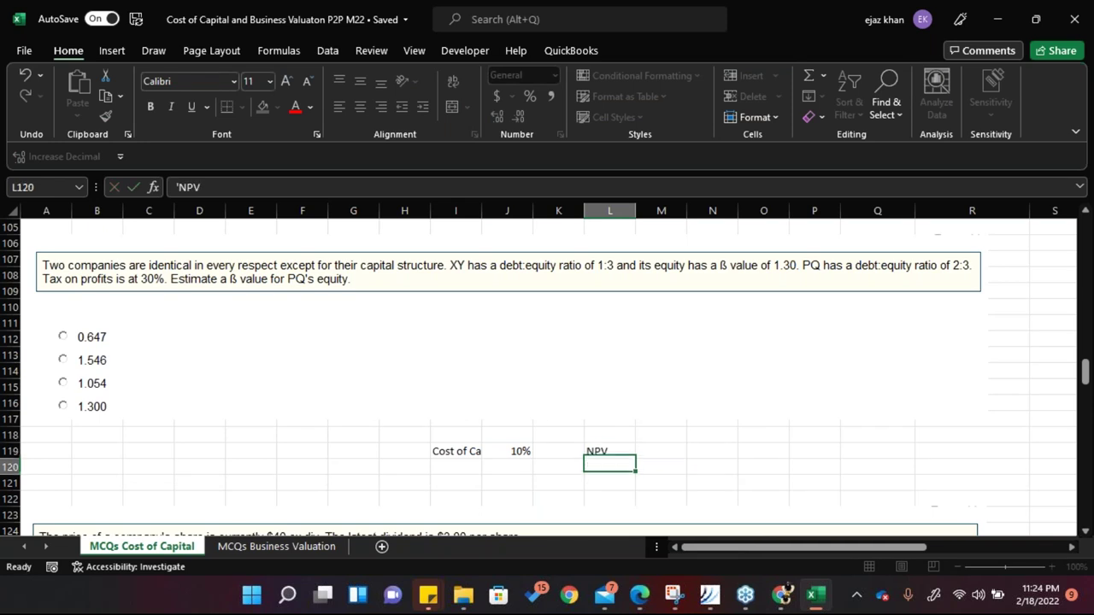
pyautogui.click(609, 450)
pyautogui.press('F2')
pyautogui.press('Home')
pyautogui.press('Right')
pyautogui.write('+')
pyautogui.press('Return')
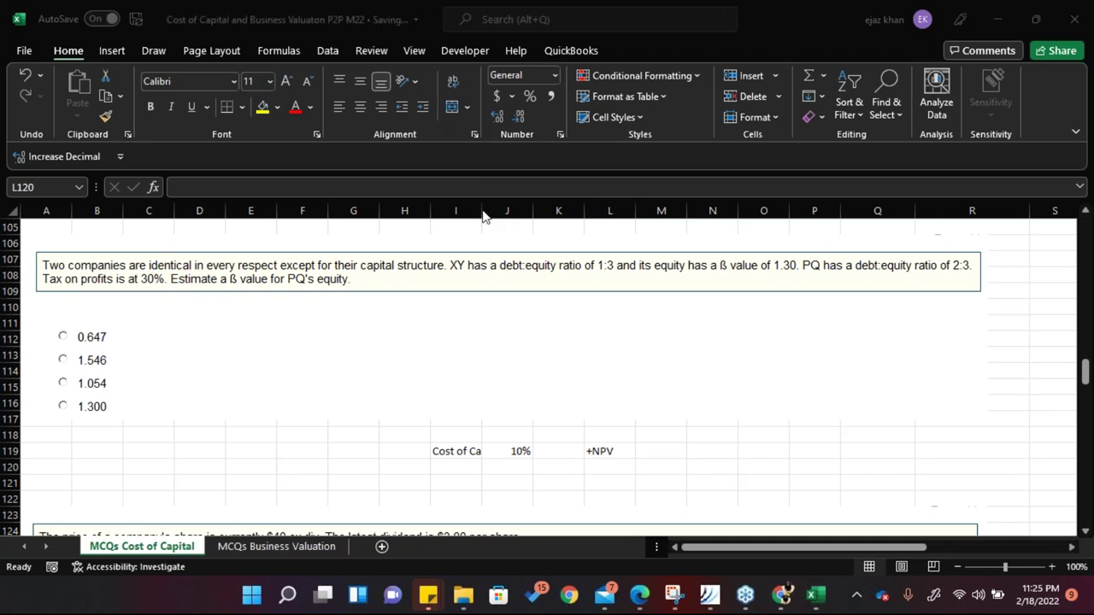
# - Widen column I, then enter 16% in J120 and 0 in L120 under +NPV
pyautogui.moveTo(483, 211); pyautogui.dragTo(510, 207)
pyautogui.click(534, 464)
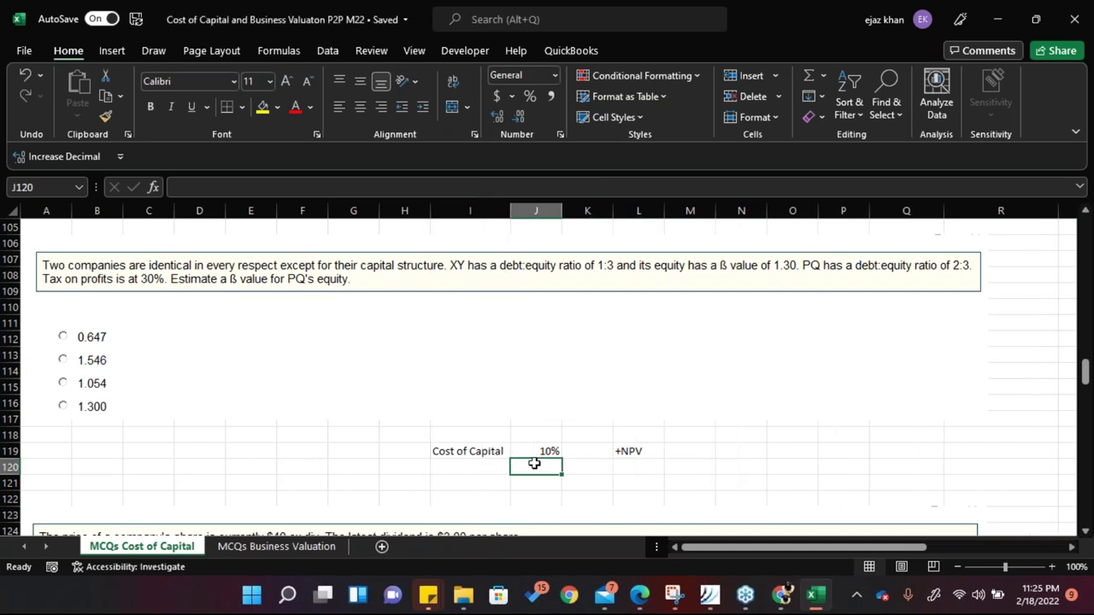
pyautogui.write('16%')
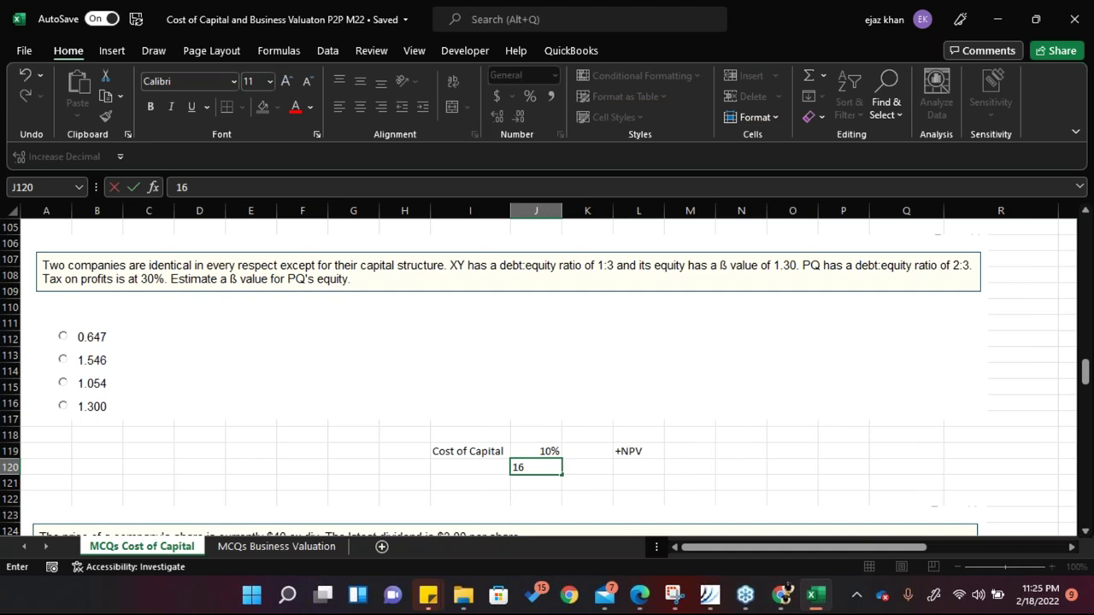
pyautogui.press('Tab')
pyautogui.press('Tab')
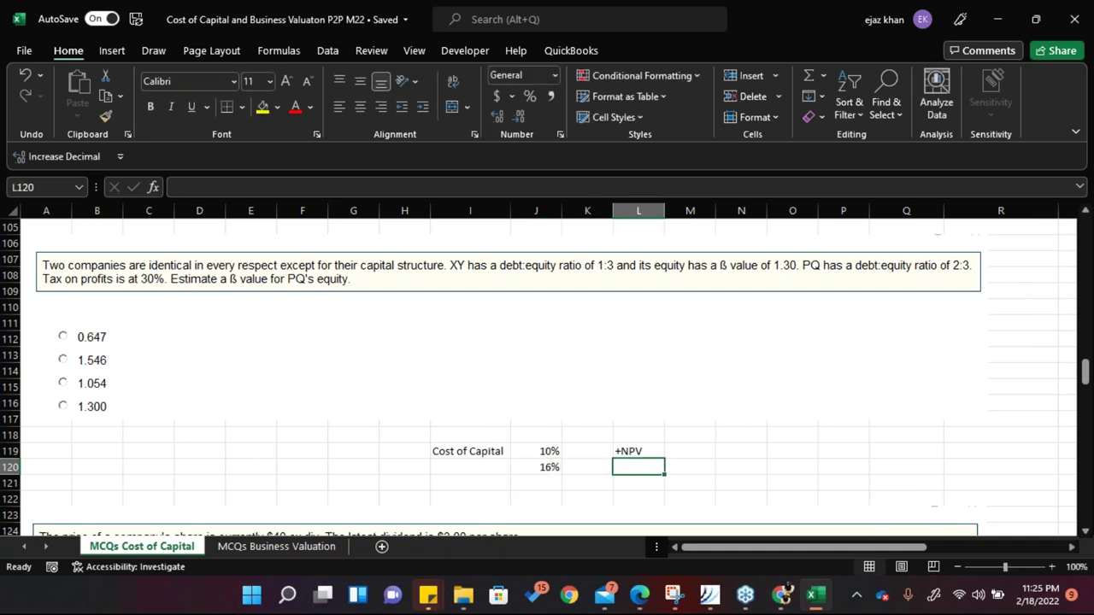
pyautogui.write('0')
pyautogui.press('Return')
pyautogui.press('Up')
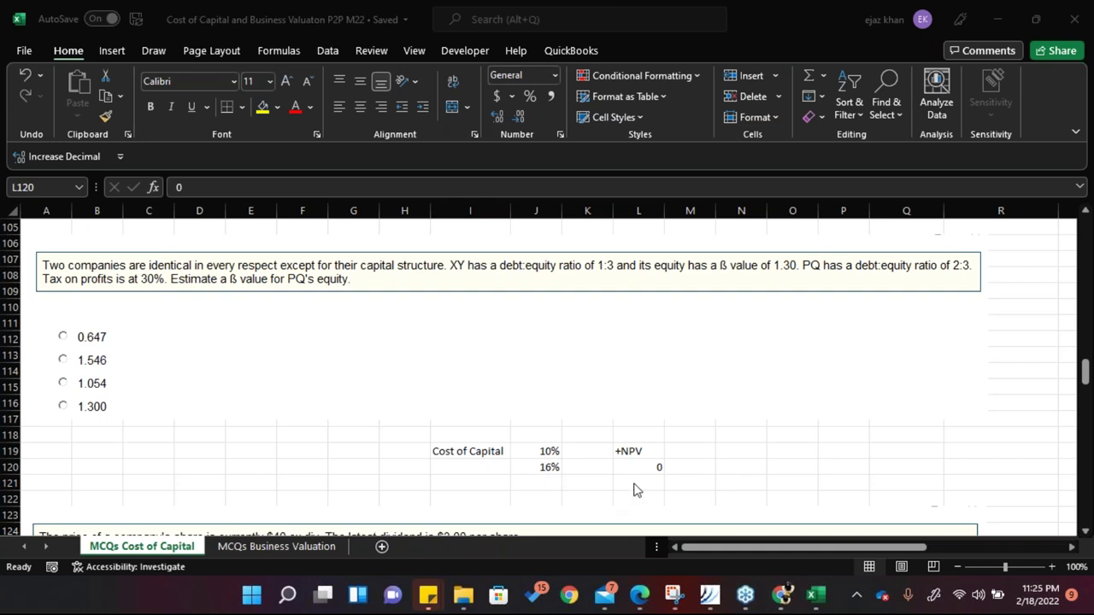
pyautogui.click(545, 470)
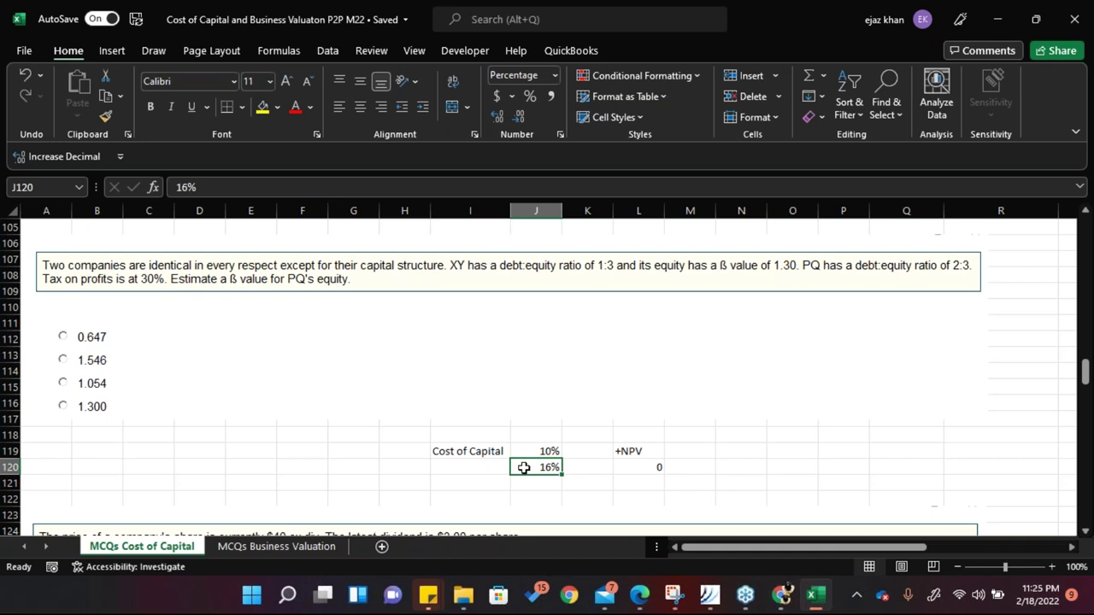
# - Label the 16% row as IRR in cell I120
pyautogui.click(472, 470)
pyautogui.write('IRR')
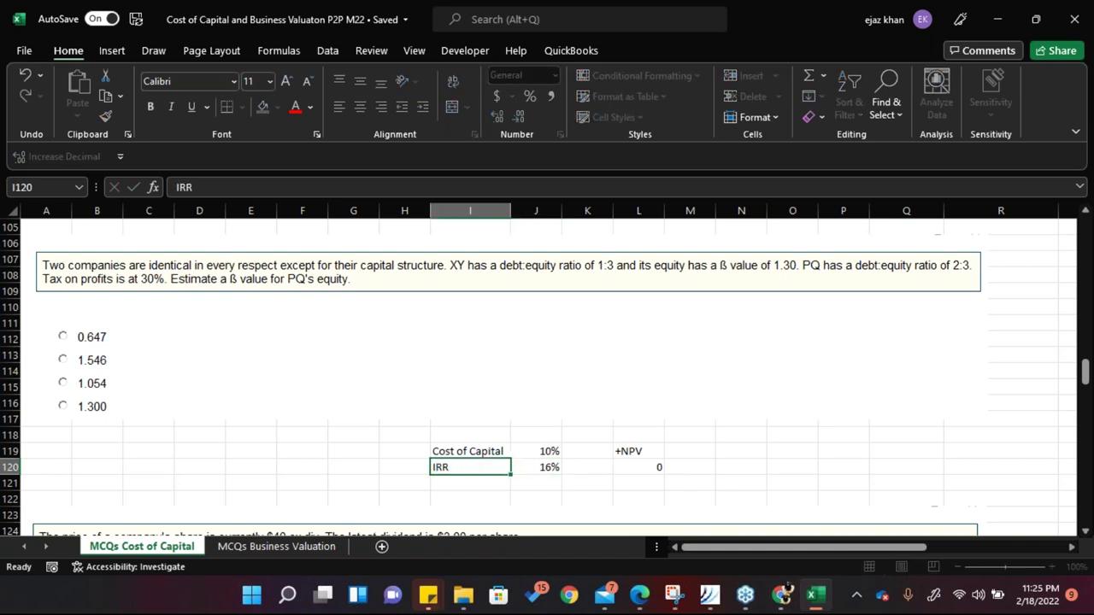
pyautogui.press('Tab')
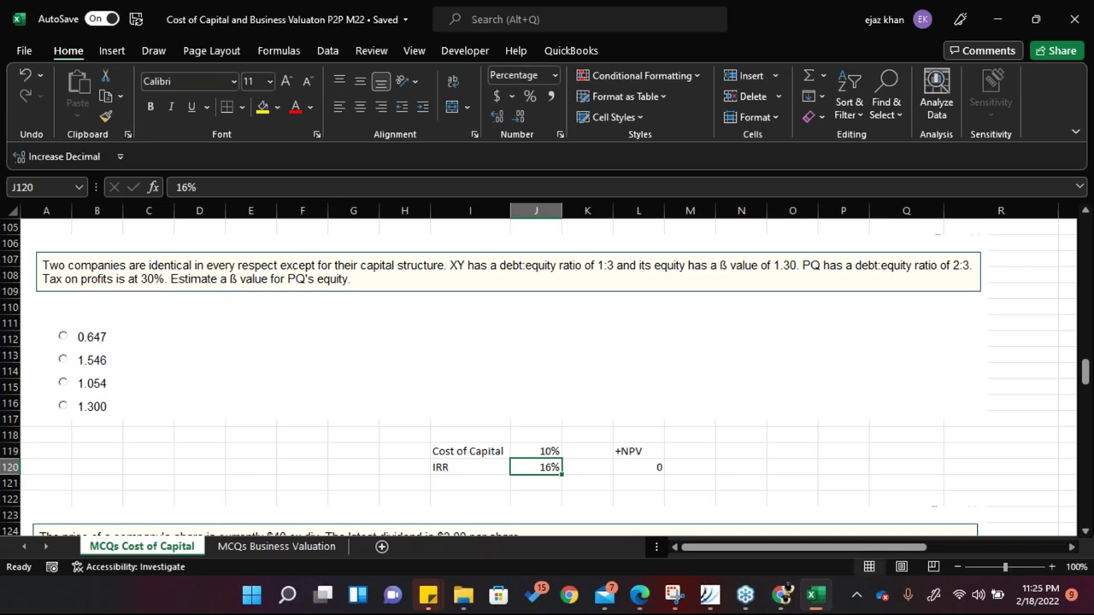
pyautogui.click(470, 467)
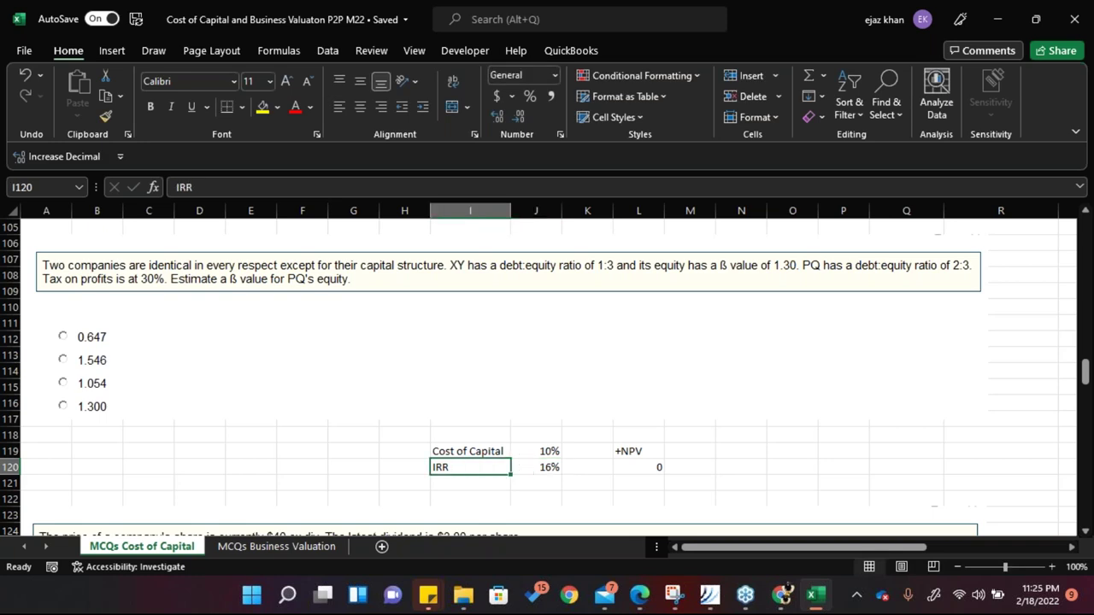
pyautogui.click(536, 467)
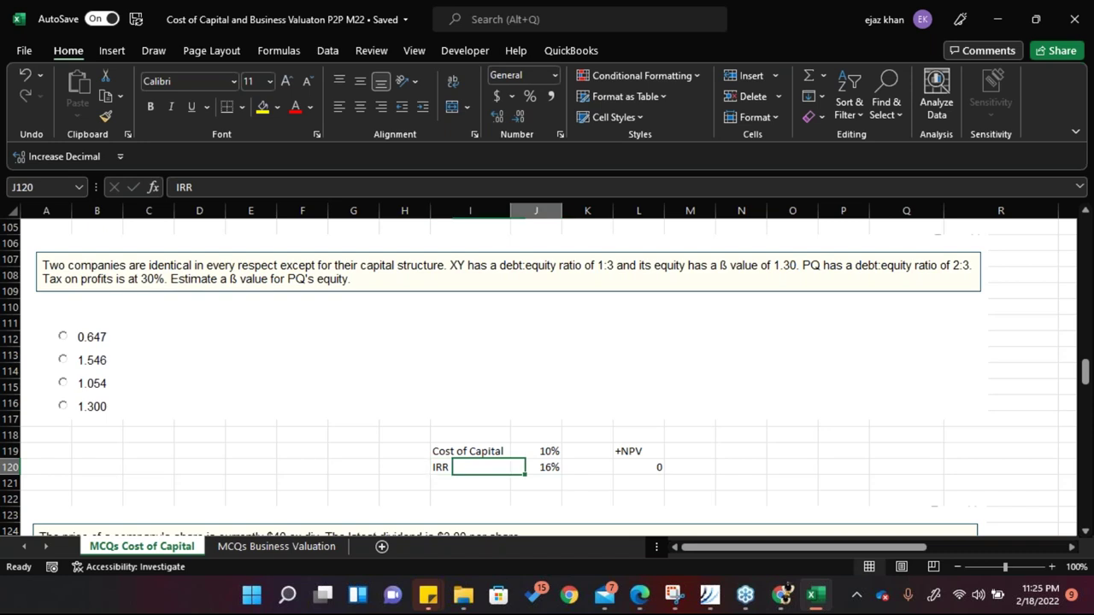
pyautogui.moveTo(536, 467); pyautogui.dragTo(470, 467)
pyautogui.click(587, 466)
pyautogui.click(536, 467)
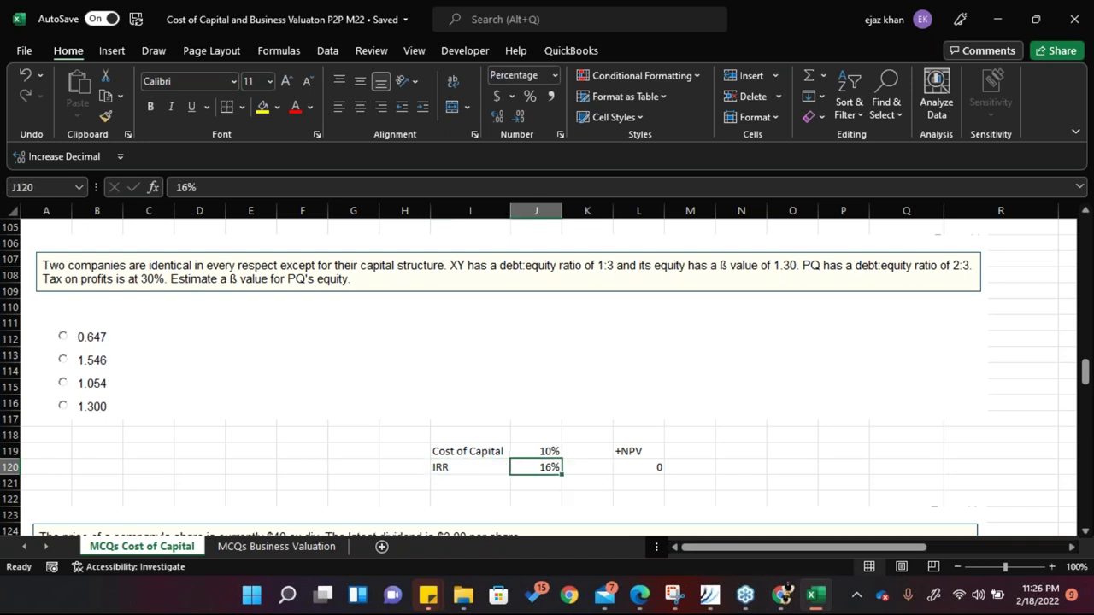
# - Review the table by selecting each label with its rate: Cost of Capital 10%, IRR 16%
pyautogui.click(535, 451)
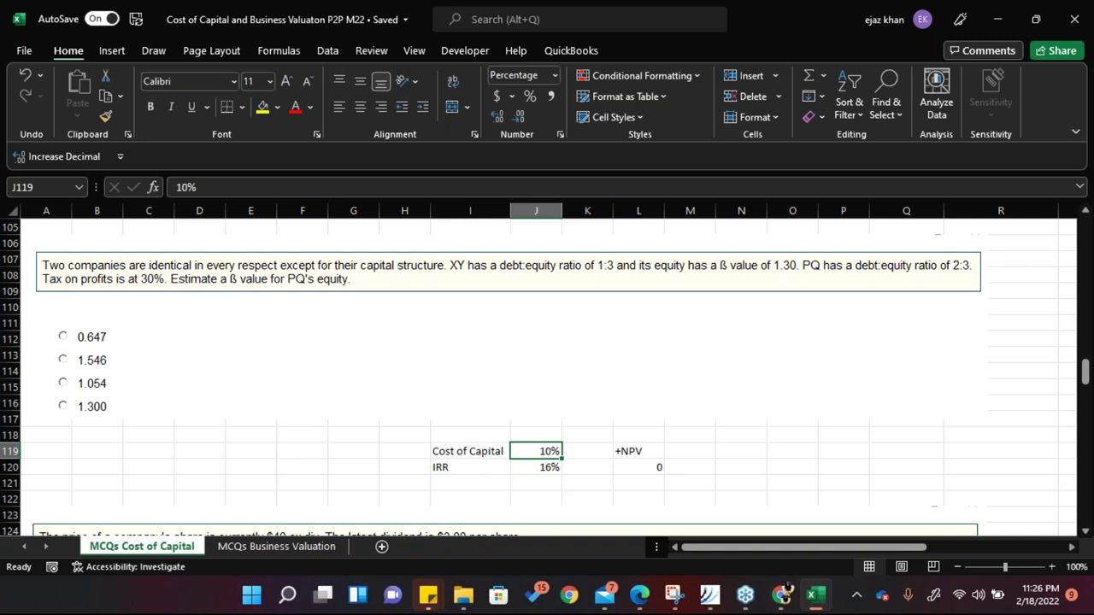
pyautogui.click(536, 467)
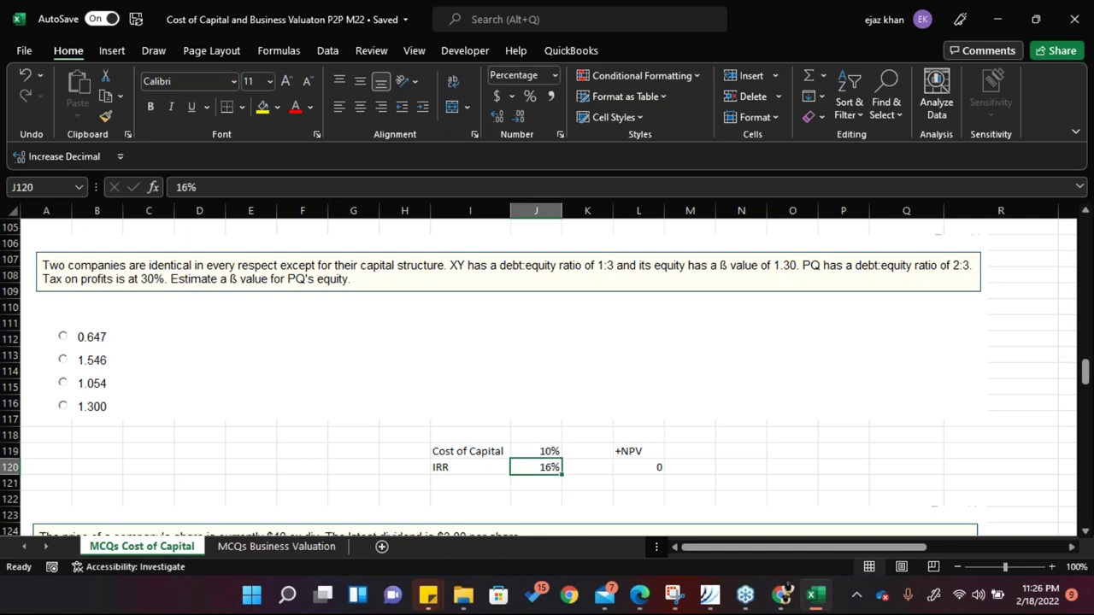
pyautogui.press('Right')
pyautogui.press('Right')
pyautogui.press('Left')
pyautogui.press('Left')
pyautogui.hotkey('shift', 'Left')
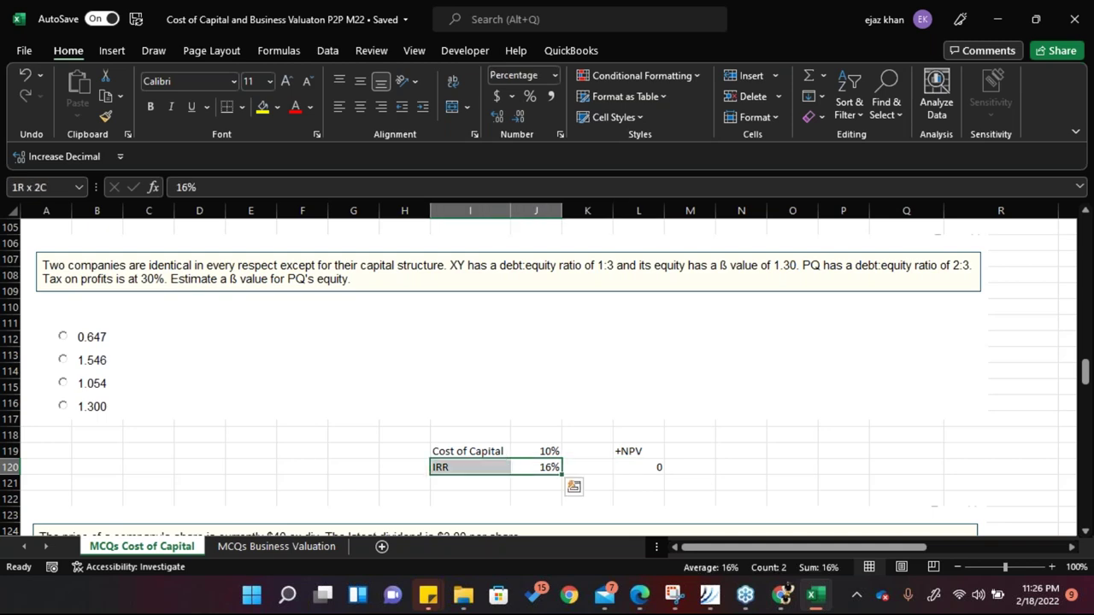
pyautogui.press('Right')
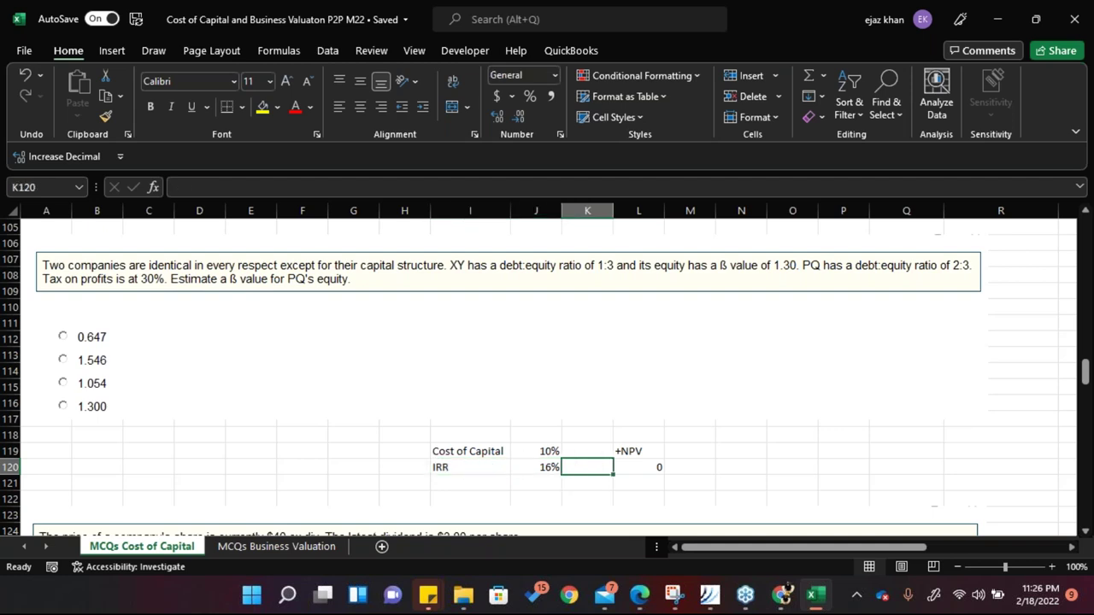
pyautogui.press('Right')
pyautogui.hotkey('shift', 'Left')
pyautogui.hotkey('shift', 'Left')
pyautogui.hotkey('shift', 'Left')
pyautogui.press('Left')
pyautogui.press('Left')
pyautogui.press('Up')
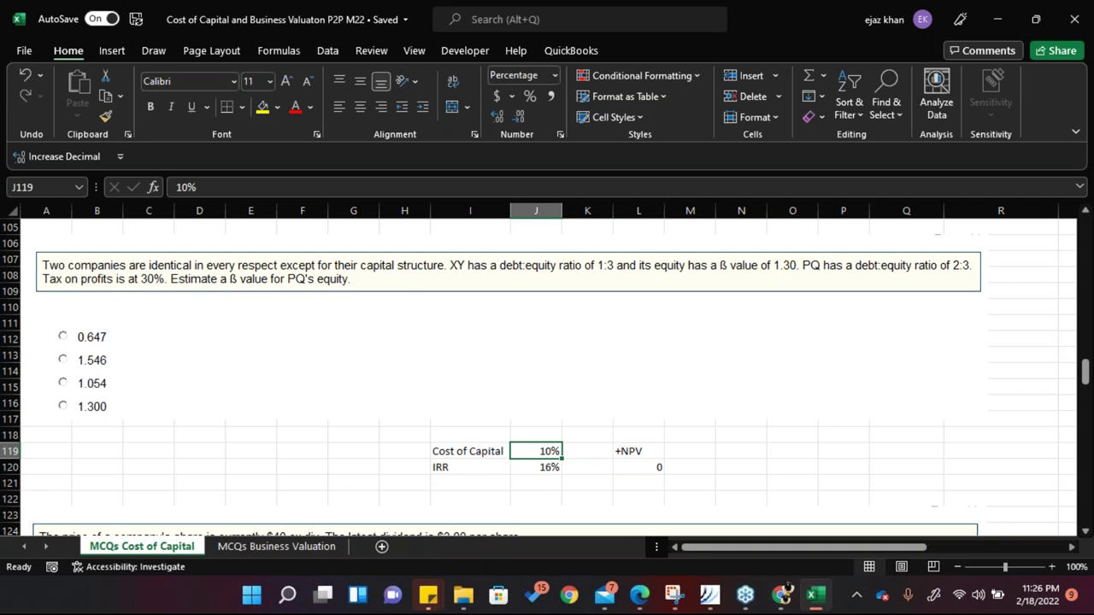
pyautogui.hotkey('shift', 'Down')
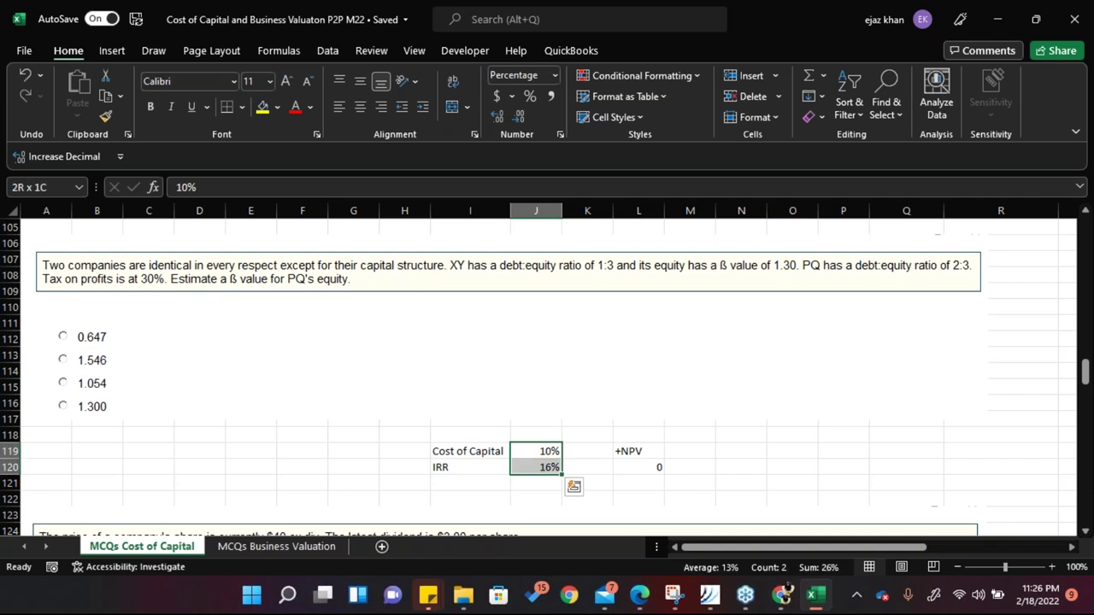
pyautogui.press('Left')
pyautogui.hotkey('shift', 'Right')
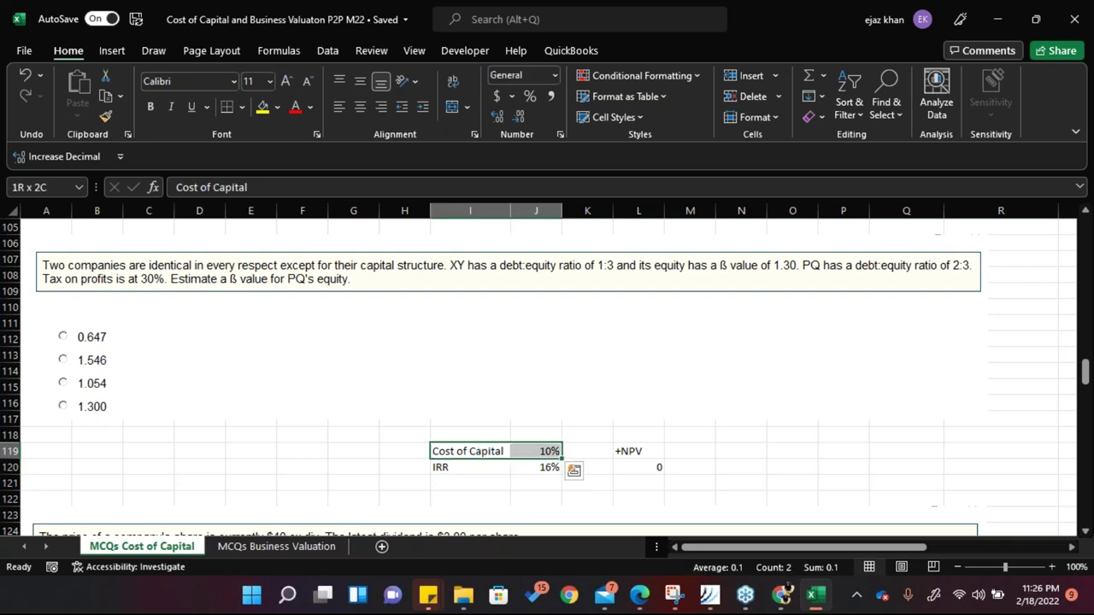
pyautogui.hotkey('shift', 'Left')
pyautogui.press('Down')
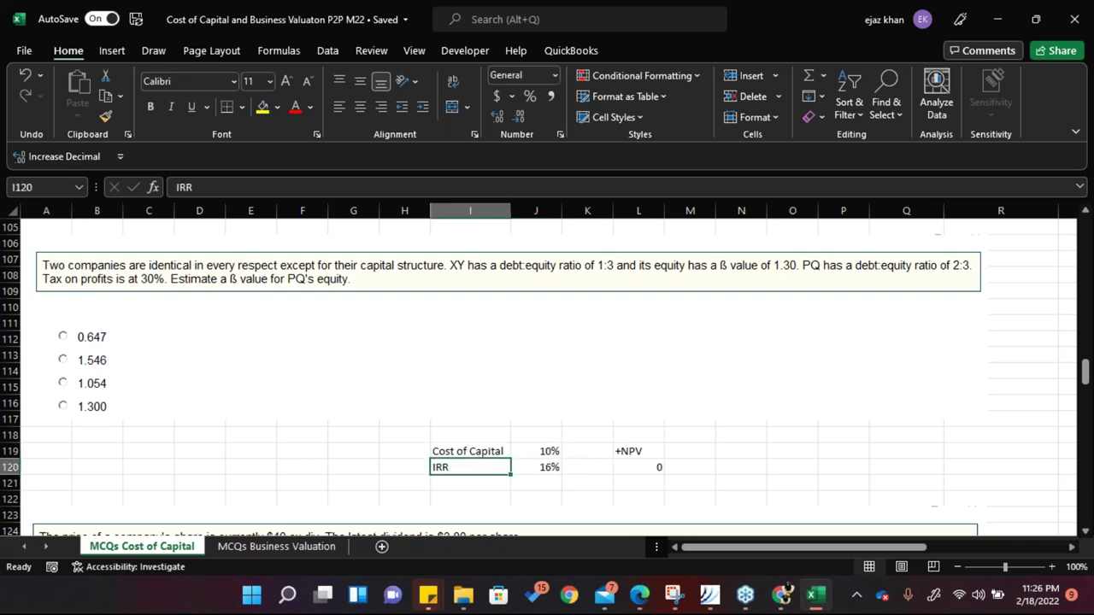
pyautogui.hotkey('shift', 'Right')
pyautogui.hotkey('shift', 'Left')
# - Select the 10% and 16% rates together to compare them, ending on empty cell N119
pyautogui.press('Up')
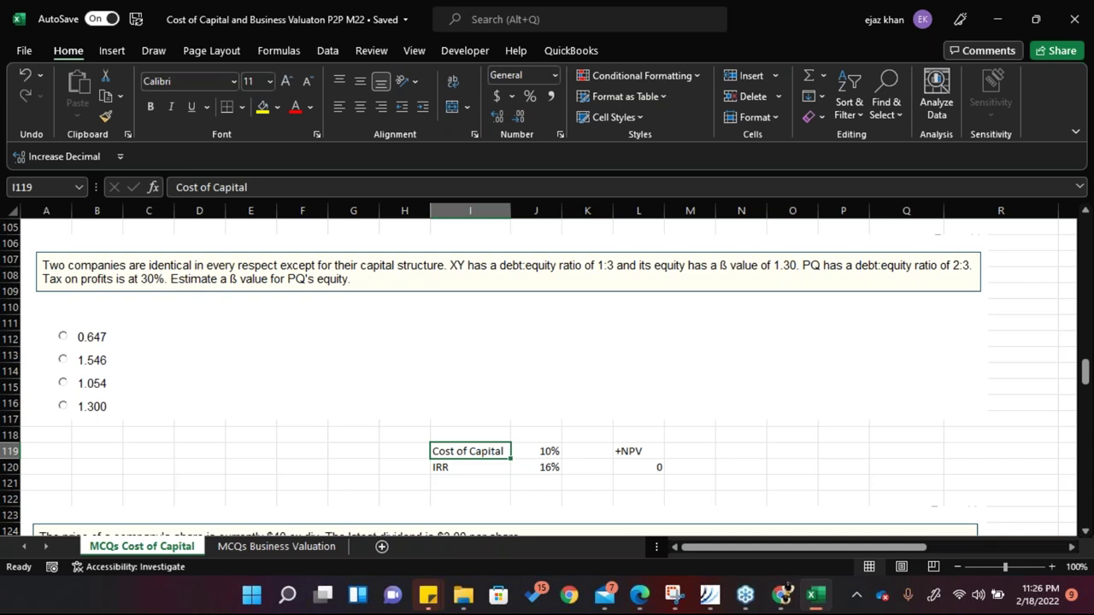
pyautogui.hotkey('shift', 'Down')
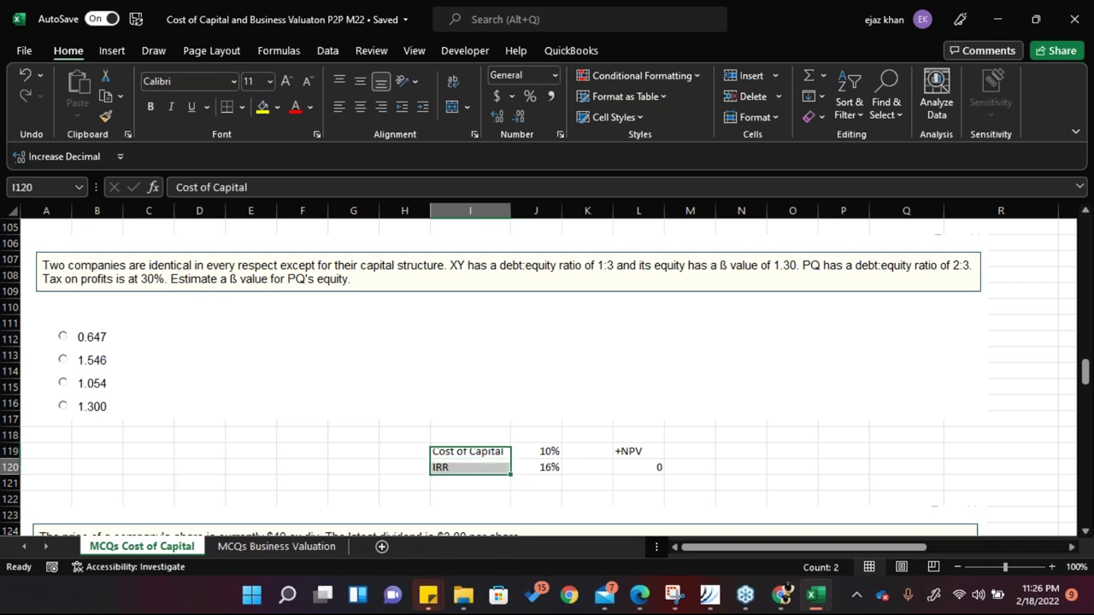
pyautogui.press('Down')
pyautogui.press('Right')
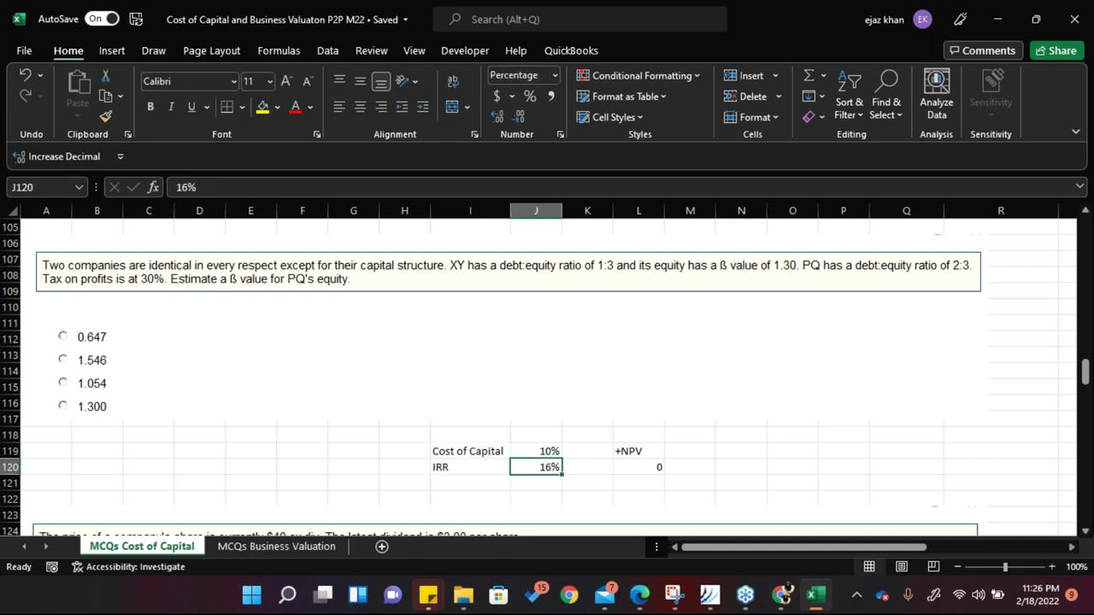
pyautogui.press('Up')
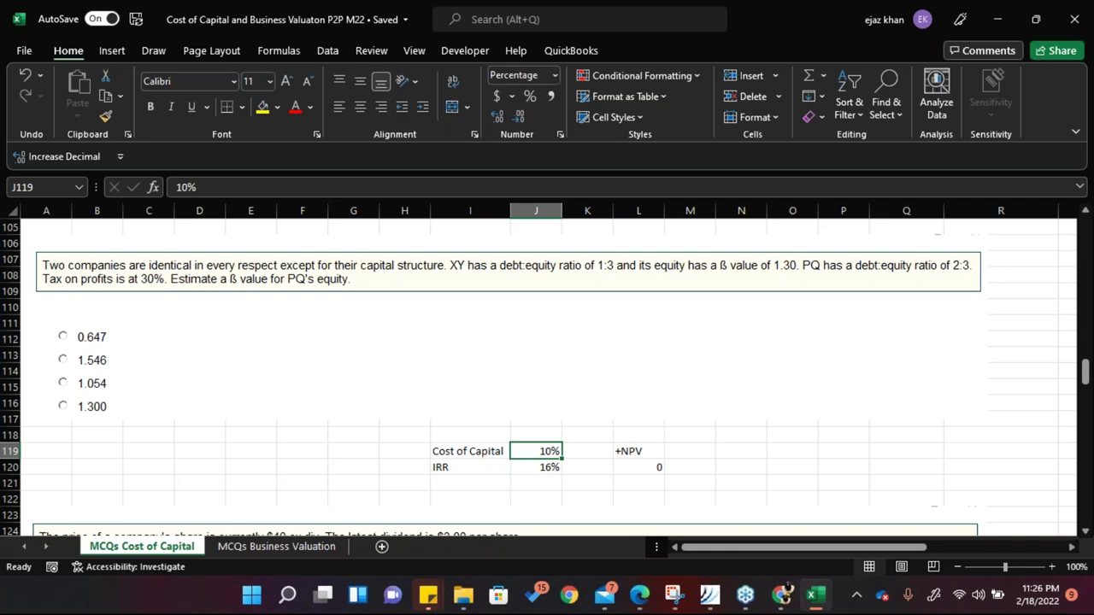
pyautogui.hotkey('shift', 'Down')
pyautogui.press('Up')
pyautogui.press('Down')
pyautogui.hotkey('shift', 'Down')
pyautogui.press('Up')
pyautogui.press('Down')
pyautogui.hotkey('shift', 'Down')
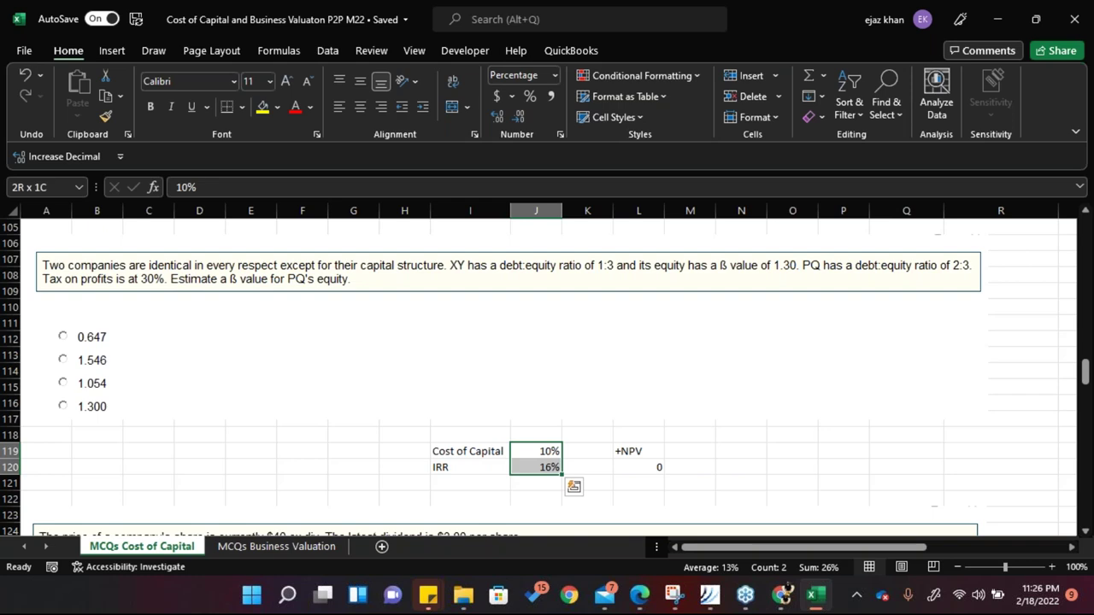
pyautogui.press('Right')
pyautogui.press('Right')
pyautogui.press('Right')
pyautogui.press('Right')
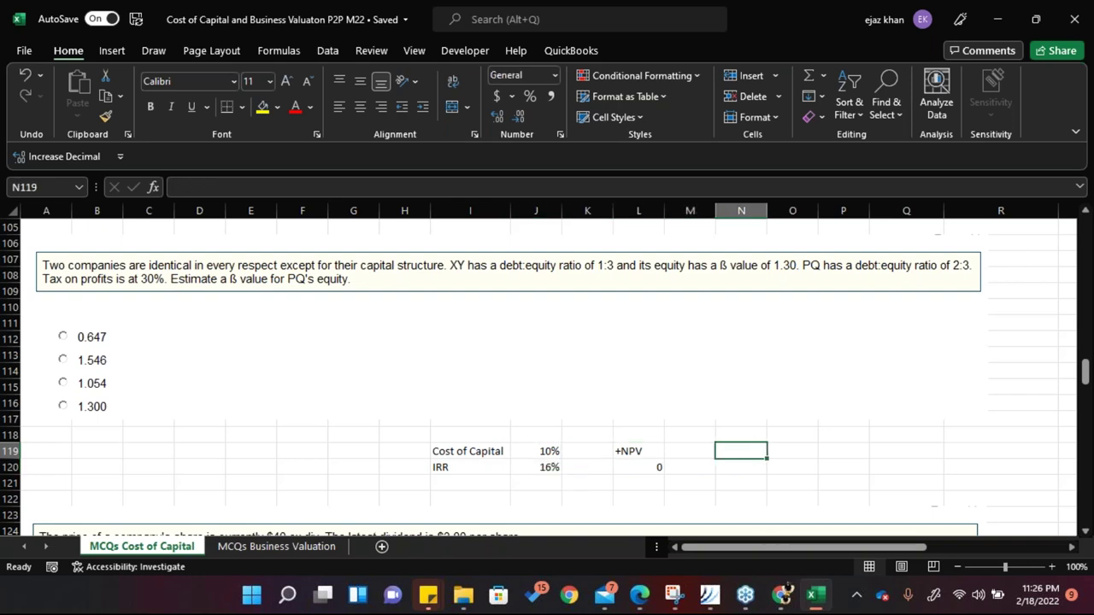
pyautogui.press('Left')
pyautogui.press('Left')
pyautogui.press('Left')
pyautogui.press('Left')
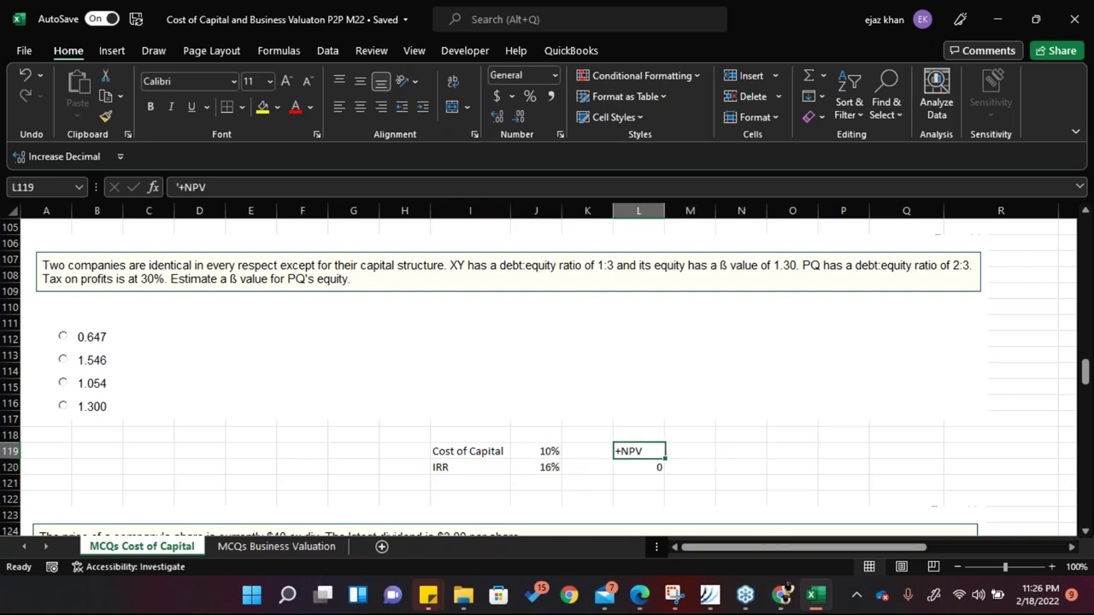
pyautogui.press('Right')
pyautogui.press('Right')
pyautogui.press('Right')
pyautogui.press('Right')
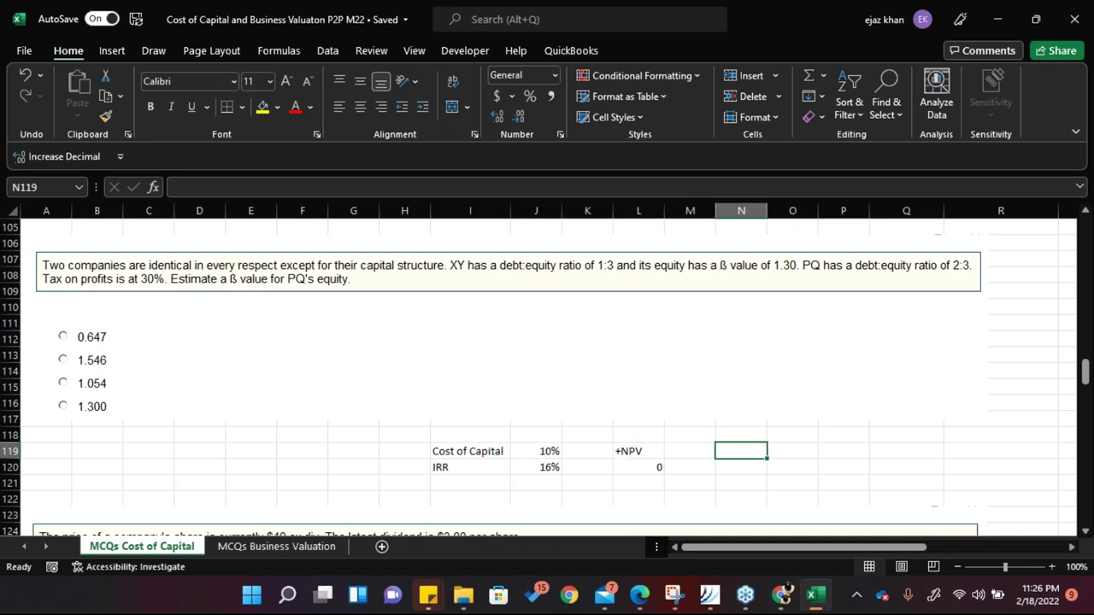
# - Write the note 'Increase 6 percentage Points' in N119, then move down to N121
pyautogui.write('Incre')
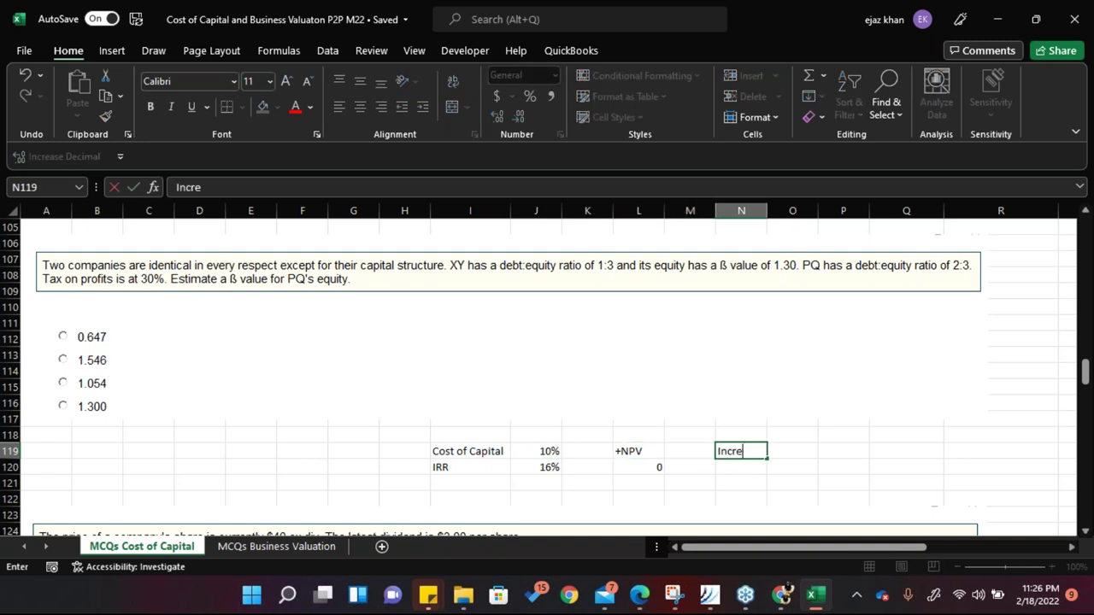
pyautogui.write('ase 6 perce')
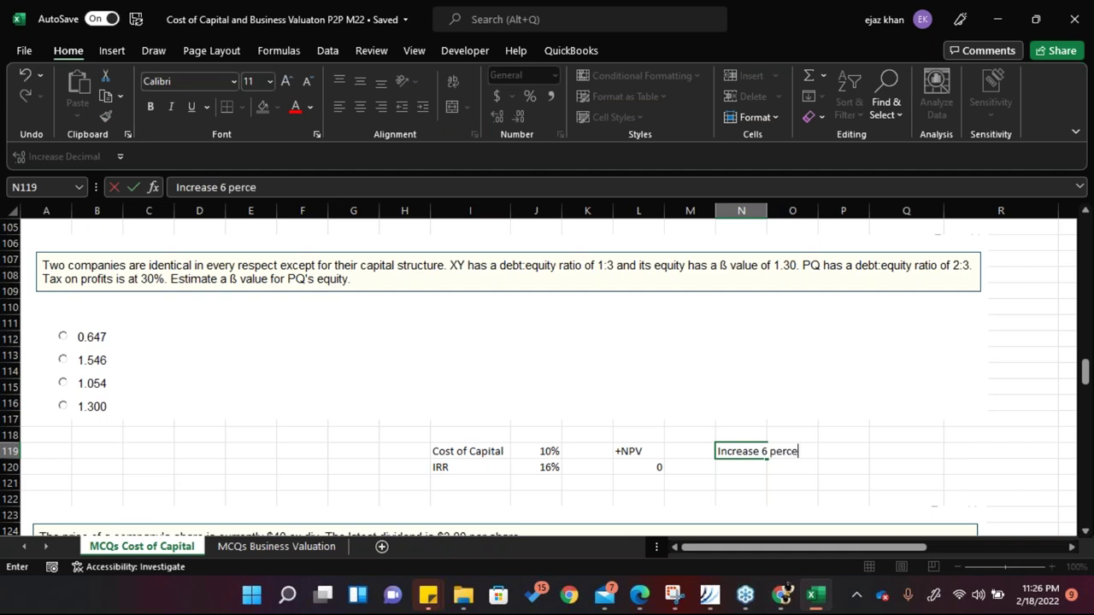
pyautogui.write('ntage Poi')
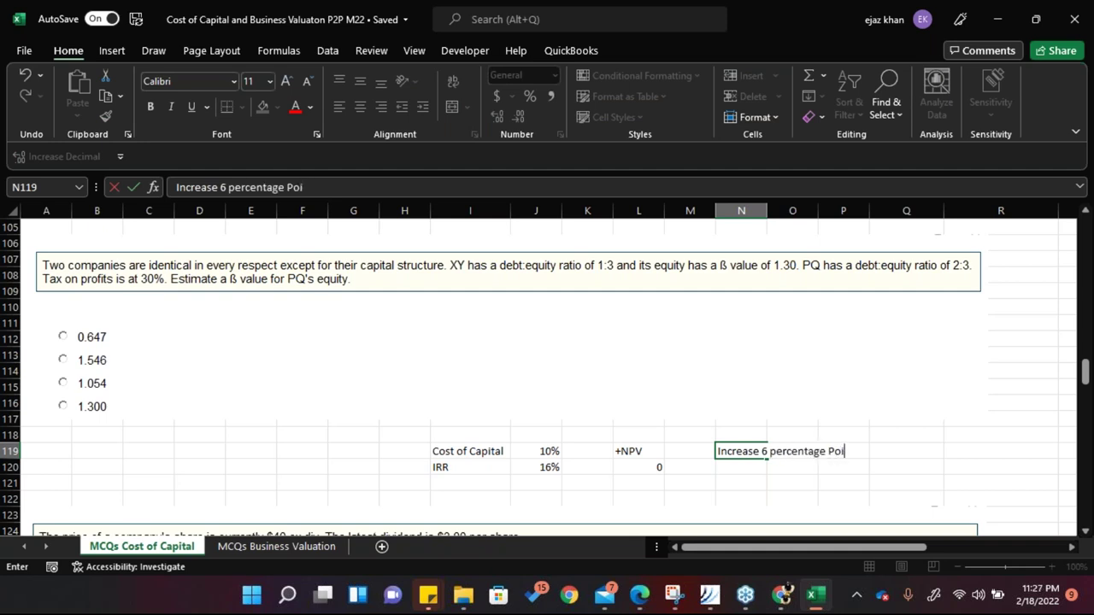
pyautogui.write('nts')
pyautogui.press('Return')
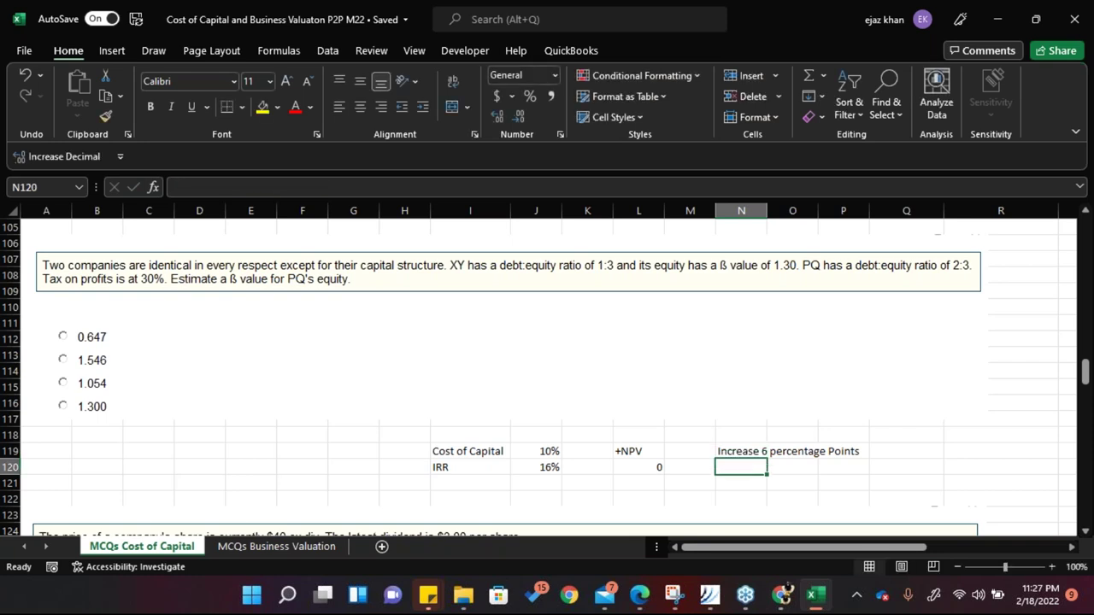
pyautogui.press('Return')
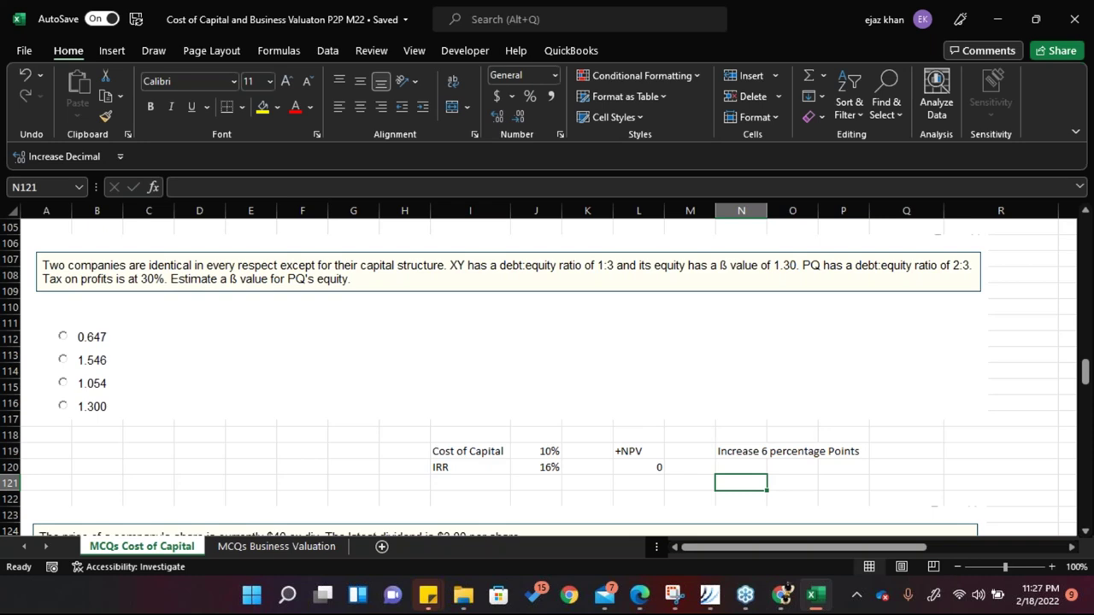
pyautogui.click(763, 451)
pyautogui.press('Return')
pyautogui.click(763, 451)
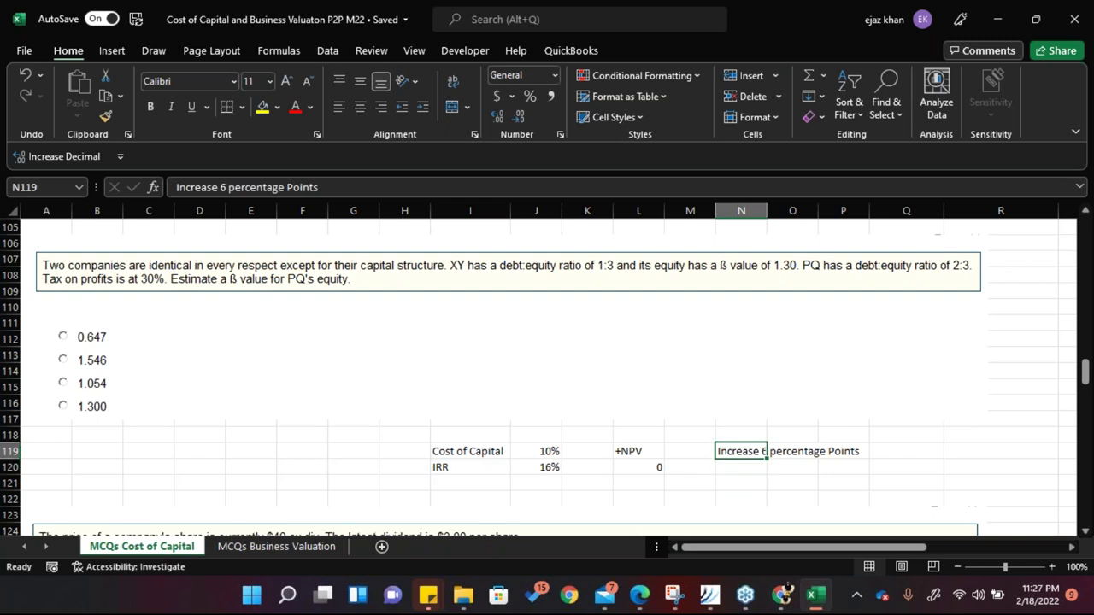
pyautogui.press('Return')
pyautogui.press('Return')
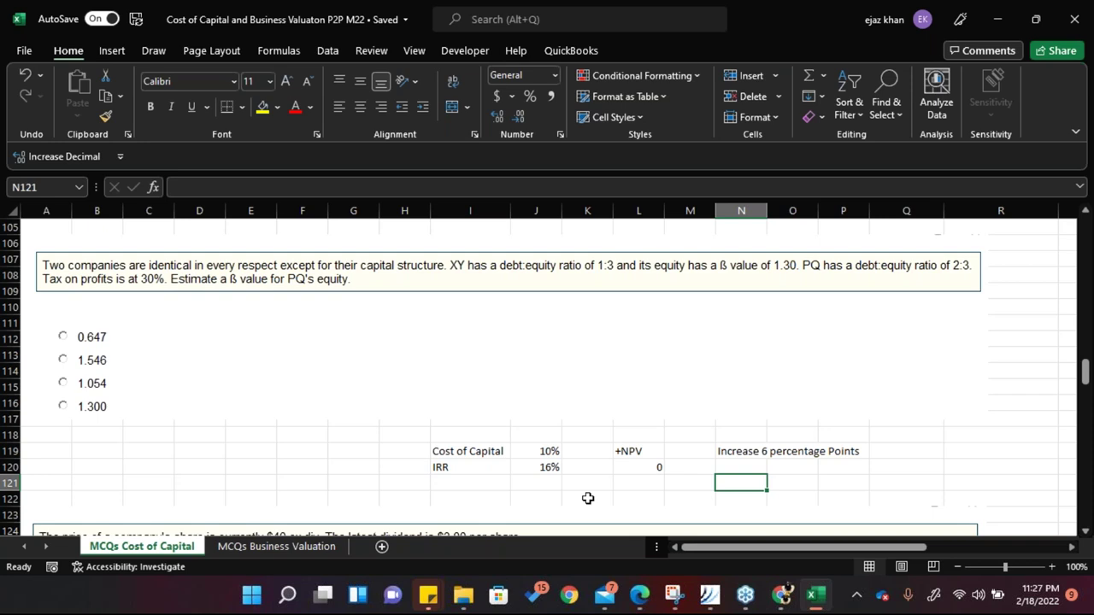
# - Enter =6/10 in N121 and format it as a percentage to show 60%
pyautogui.write('=6')
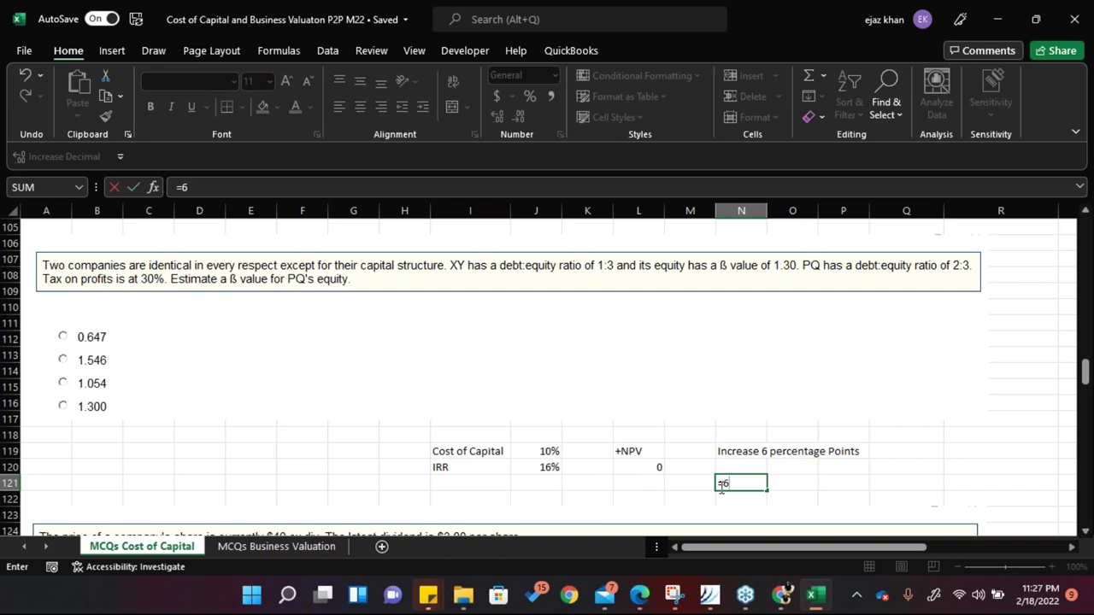
pyautogui.write('/10)')
pyautogui.press('BackSpace')
pyautogui.press('Return')
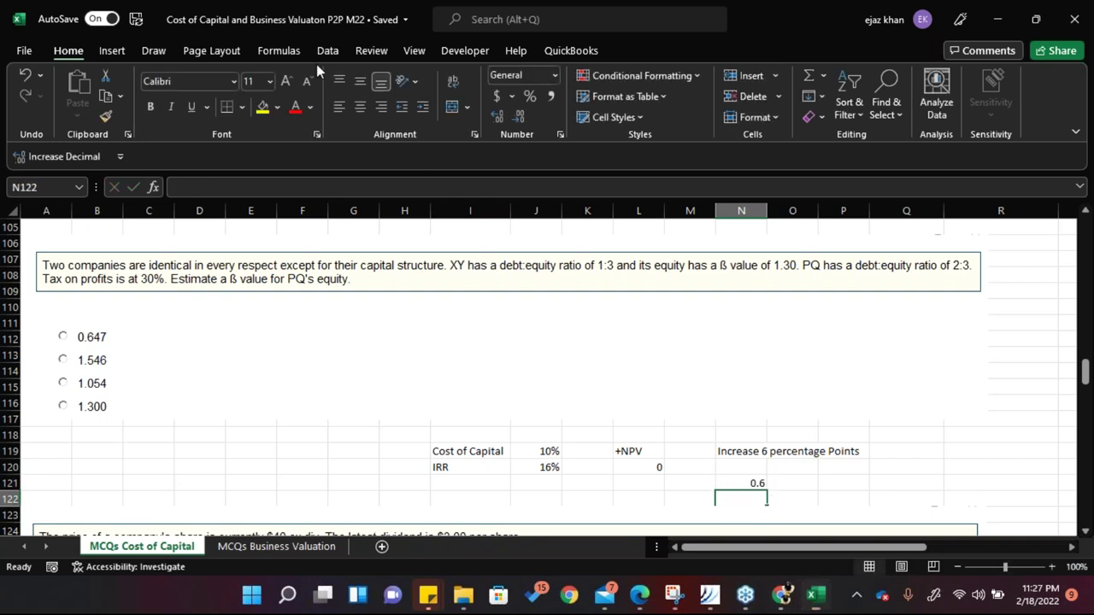
pyautogui.click(545, 101)
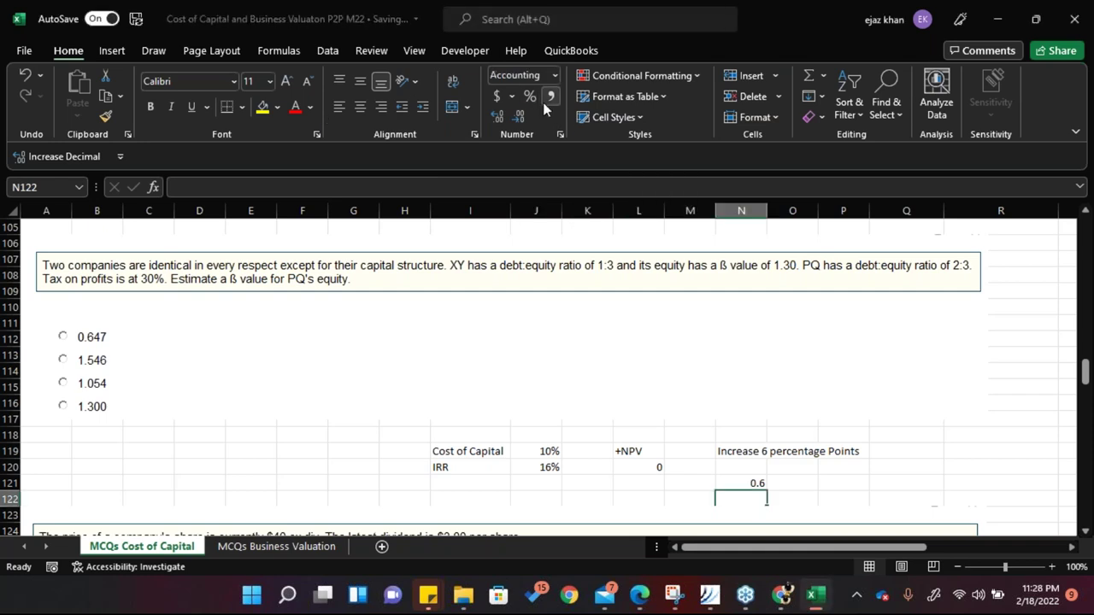
pyautogui.press('Up')
pyautogui.click(528, 98)
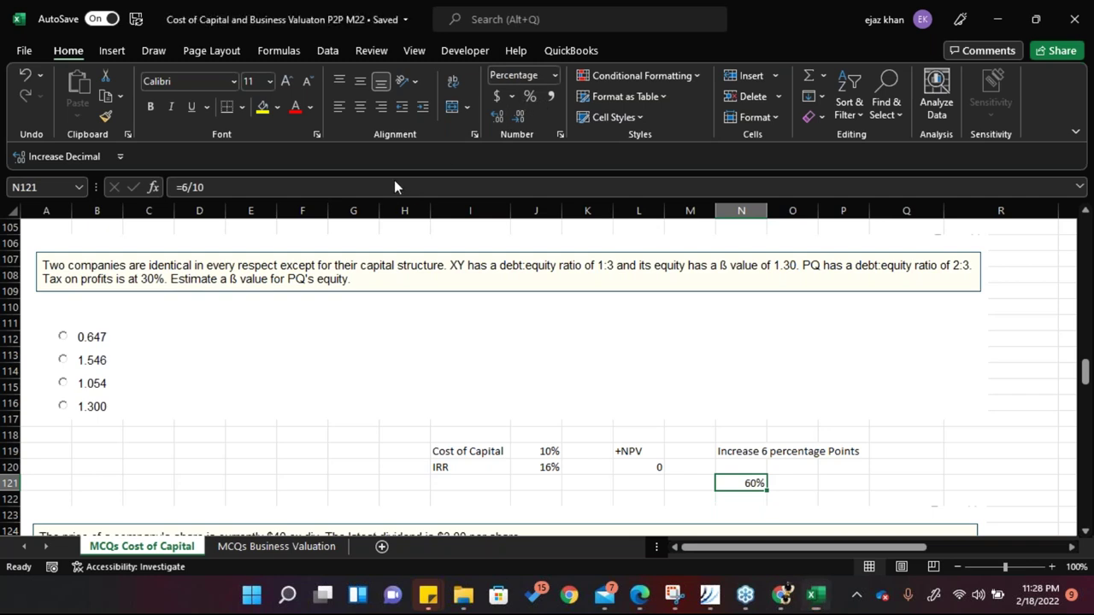
# - Check the 10% and 16% rates, the 60% result and the 0 NPV in L120
pyautogui.moveTo(531, 453); pyautogui.dragTo(526, 467)
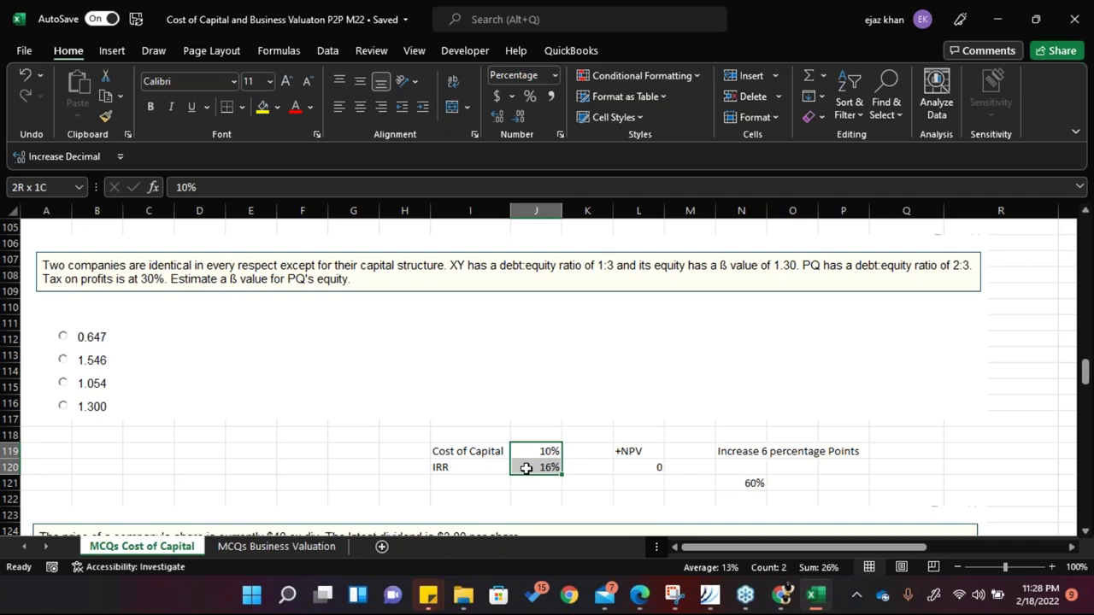
pyautogui.click(528, 448)
pyautogui.moveTo(529, 448); pyautogui.dragTo(526, 467)
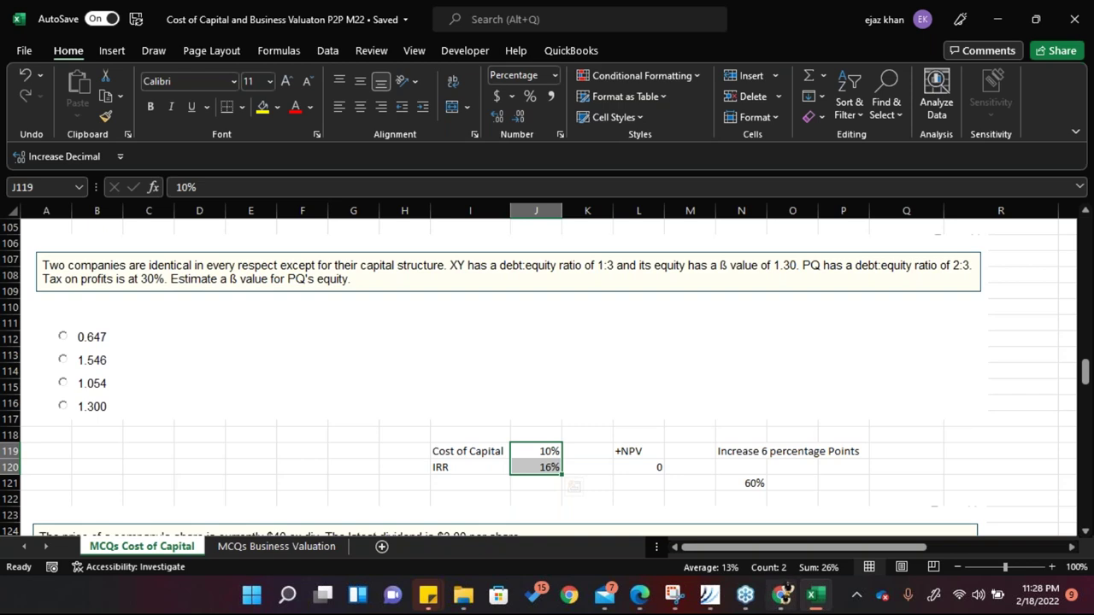
pyautogui.click(744, 485)
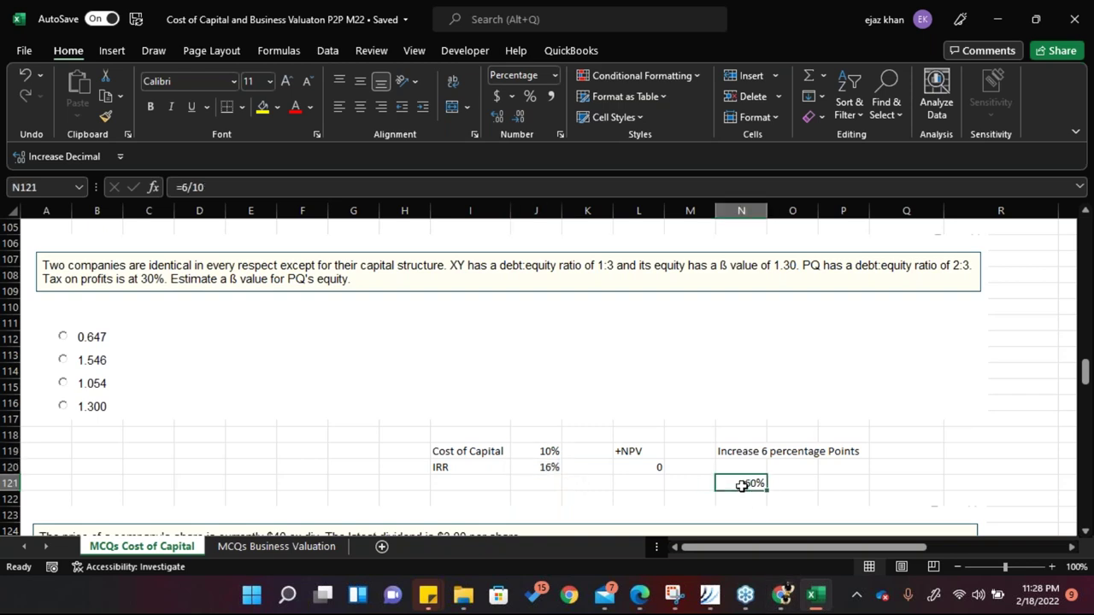
pyautogui.click(639, 469)
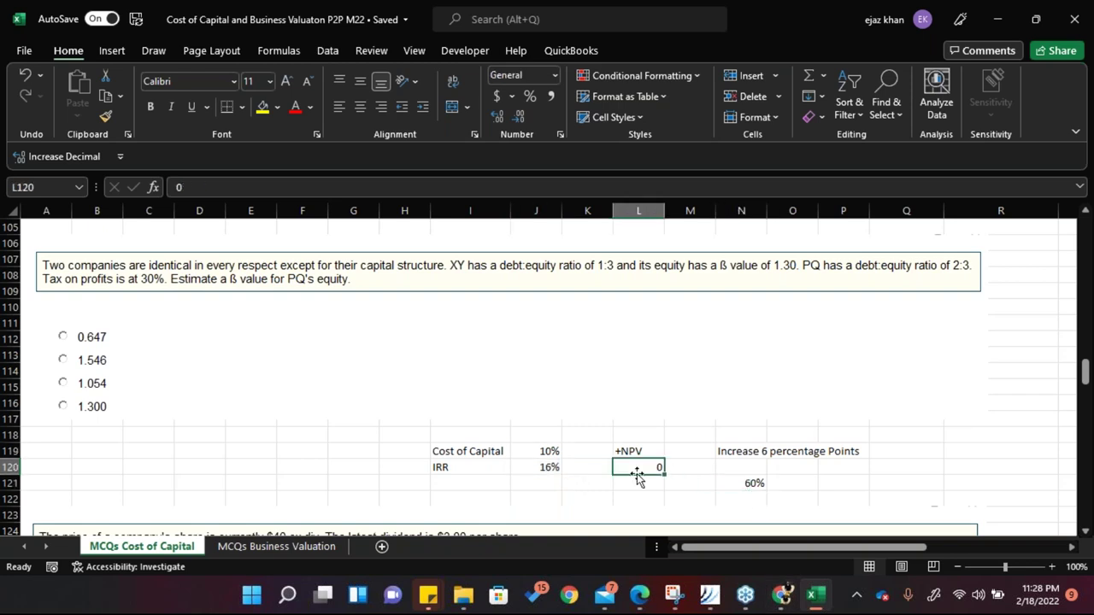
# - Enter 'Sensitivity of project towards cost of capital' in O121 beside the 60% result
pyautogui.click(754, 482)
pyautogui.doubleClick(786, 482)
pyautogui.write('Sensiti')
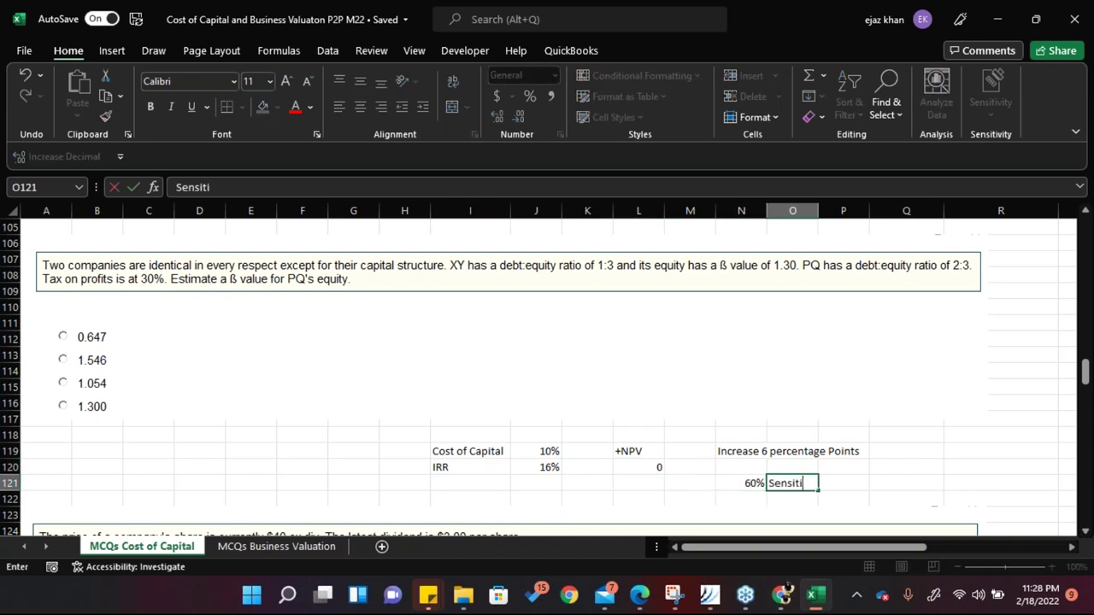
pyautogui.write('vity of project towar')
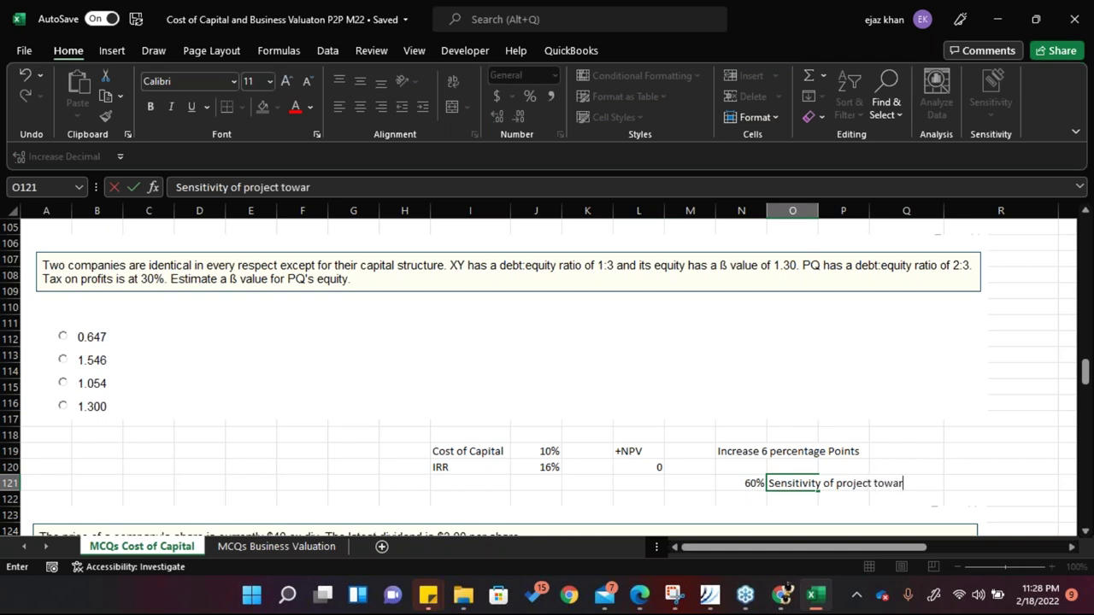
pyautogui.write('ds cost of cap')
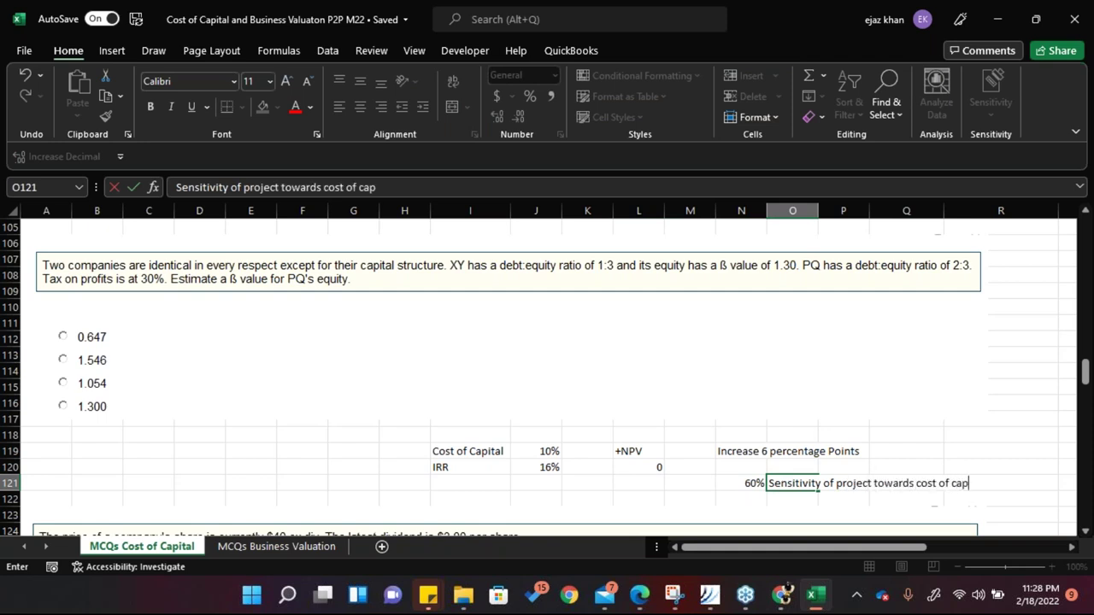
pyautogui.write('ital')
pyautogui.hotkey('ctrl', 'Return')
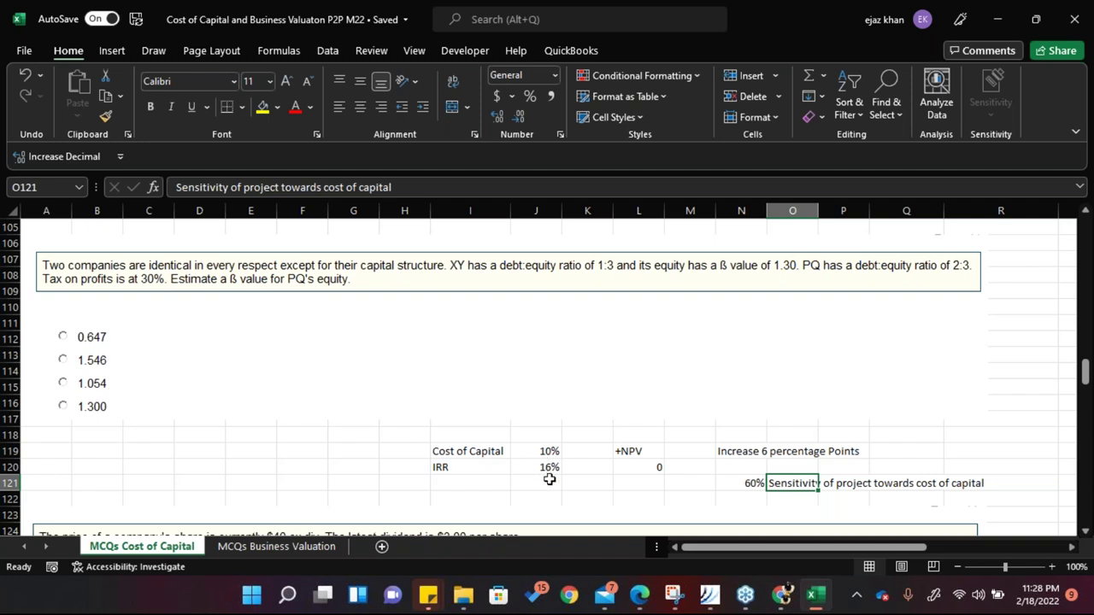
pyautogui.click(751, 483)
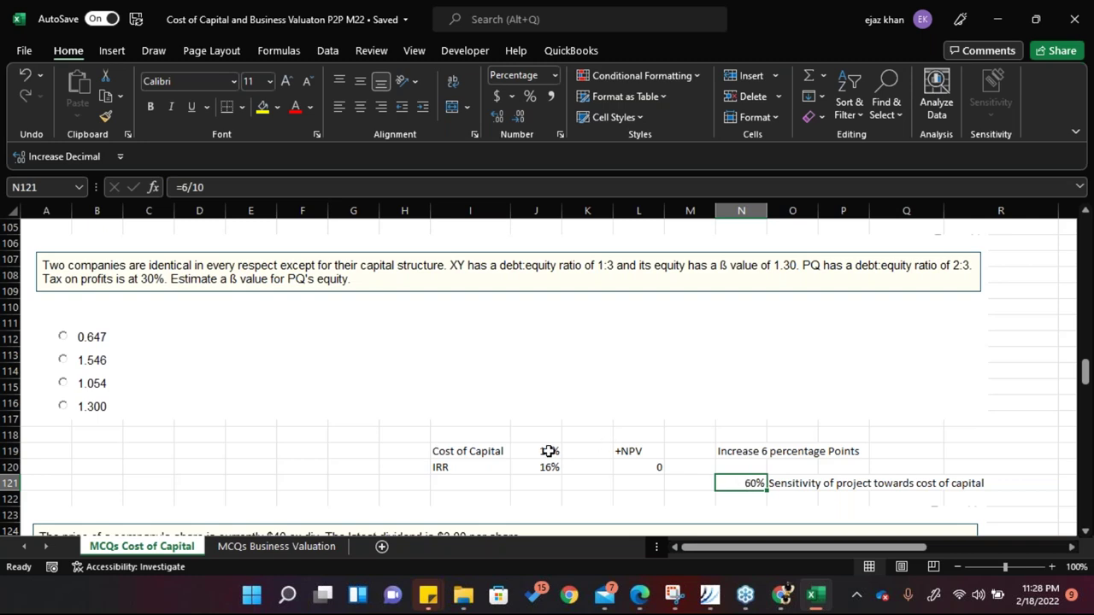
pyautogui.moveTo(551, 451); pyautogui.dragTo(548, 467)
pyautogui.click(752, 484)
pyautogui.click(521, 466)
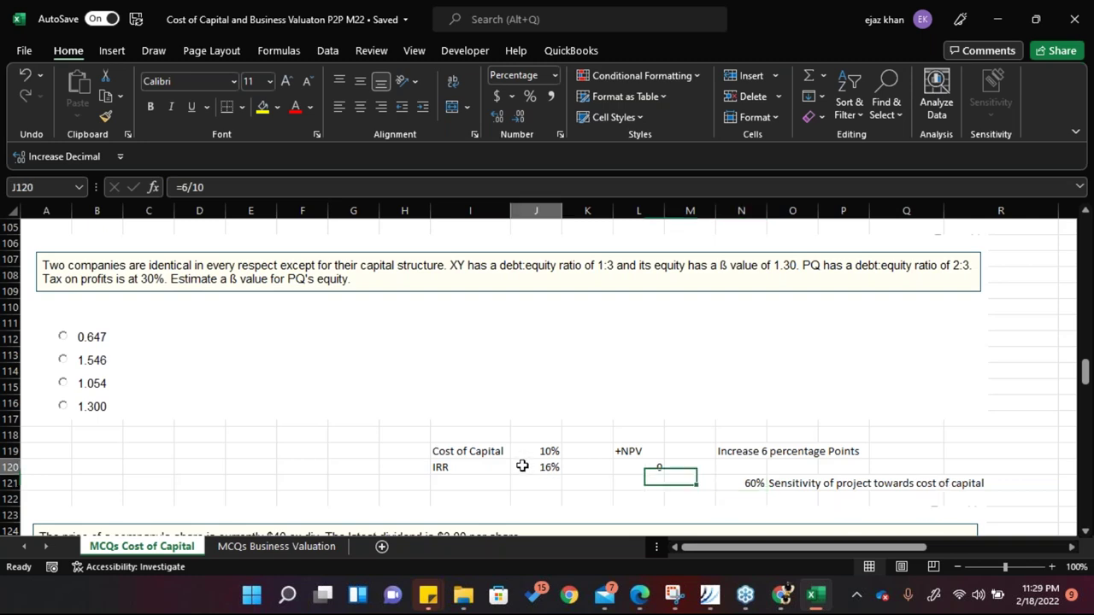
pyautogui.moveTo(459, 469); pyautogui.dragTo(530, 466)
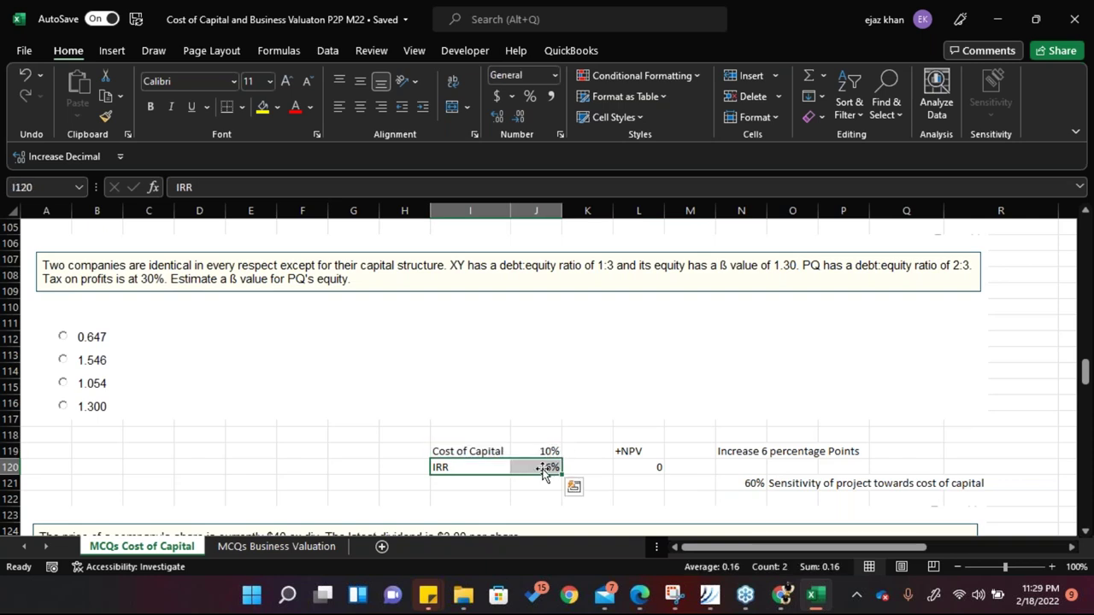
pyautogui.click(750, 482)
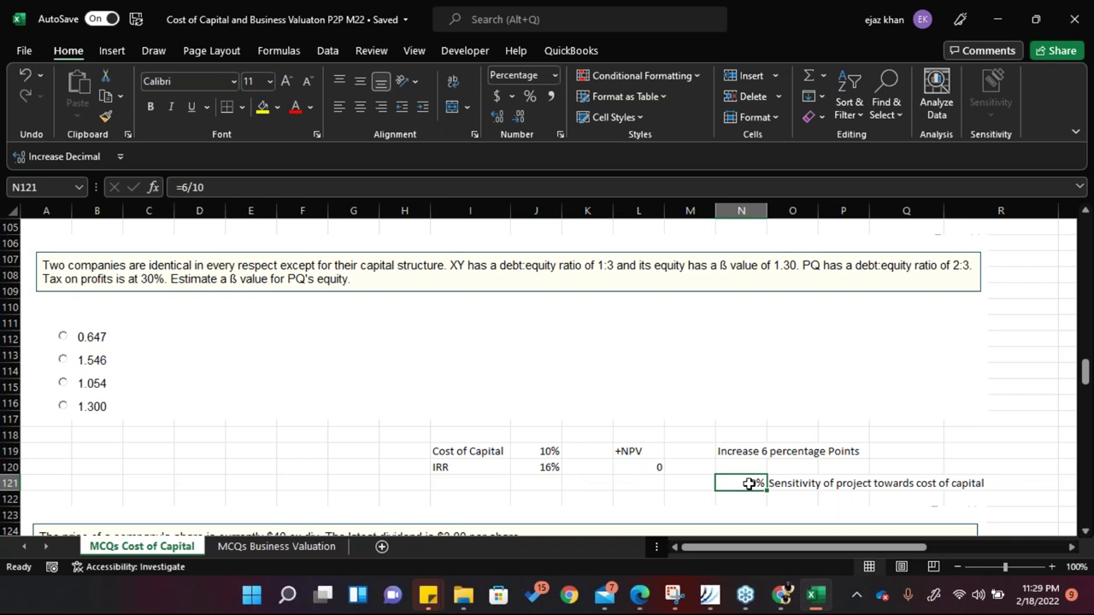